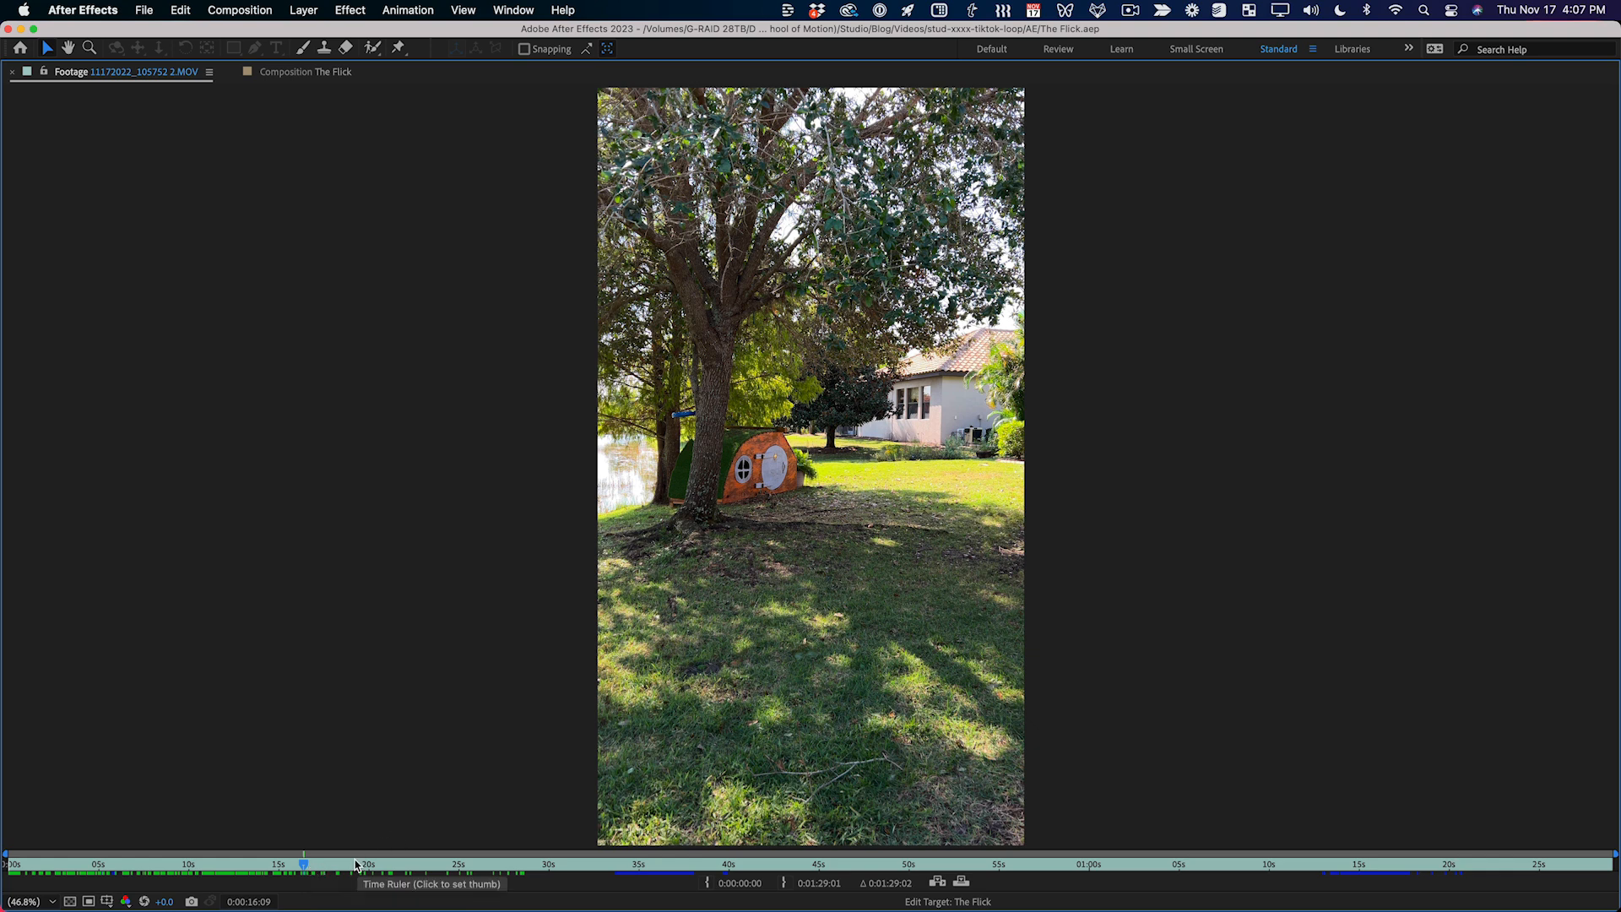
Step: Review the 11172022_105752 2.MOV clip, scrubbing through the man's run and jump to the empty shot near its end
{"action": "left_click", "coordinate": [501, 868]}
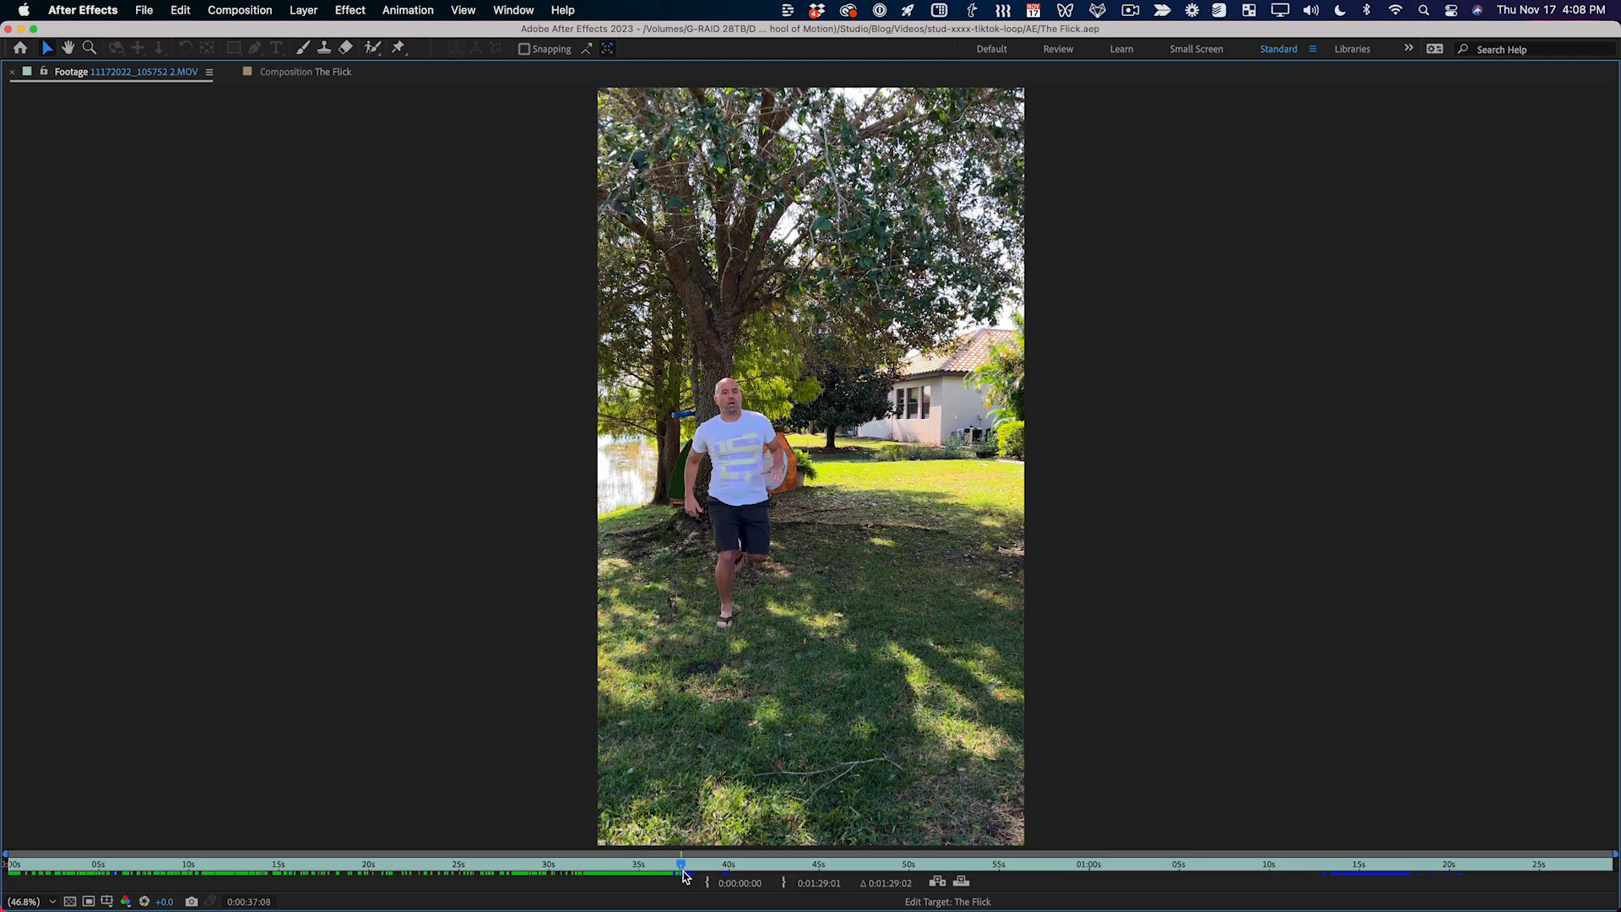
{"action": "left_click_drag", "start_coordinate": [682, 875], "coordinate": [686, 875]}
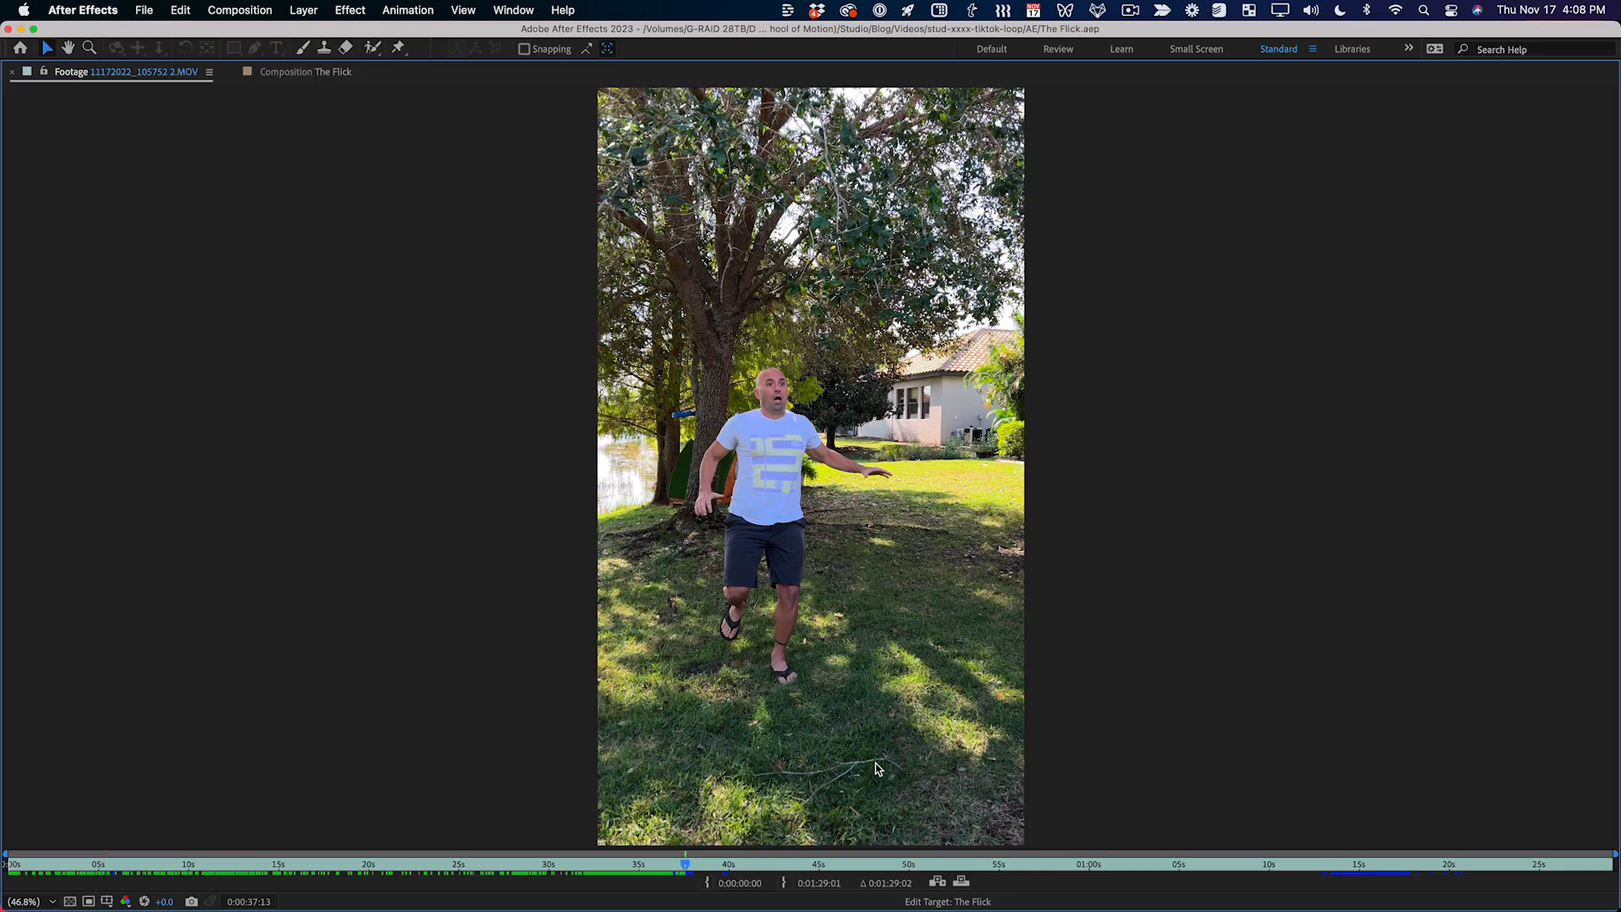
{"action": "left_click_drag", "start_coordinate": [686, 864], "coordinate": [723, 864]}
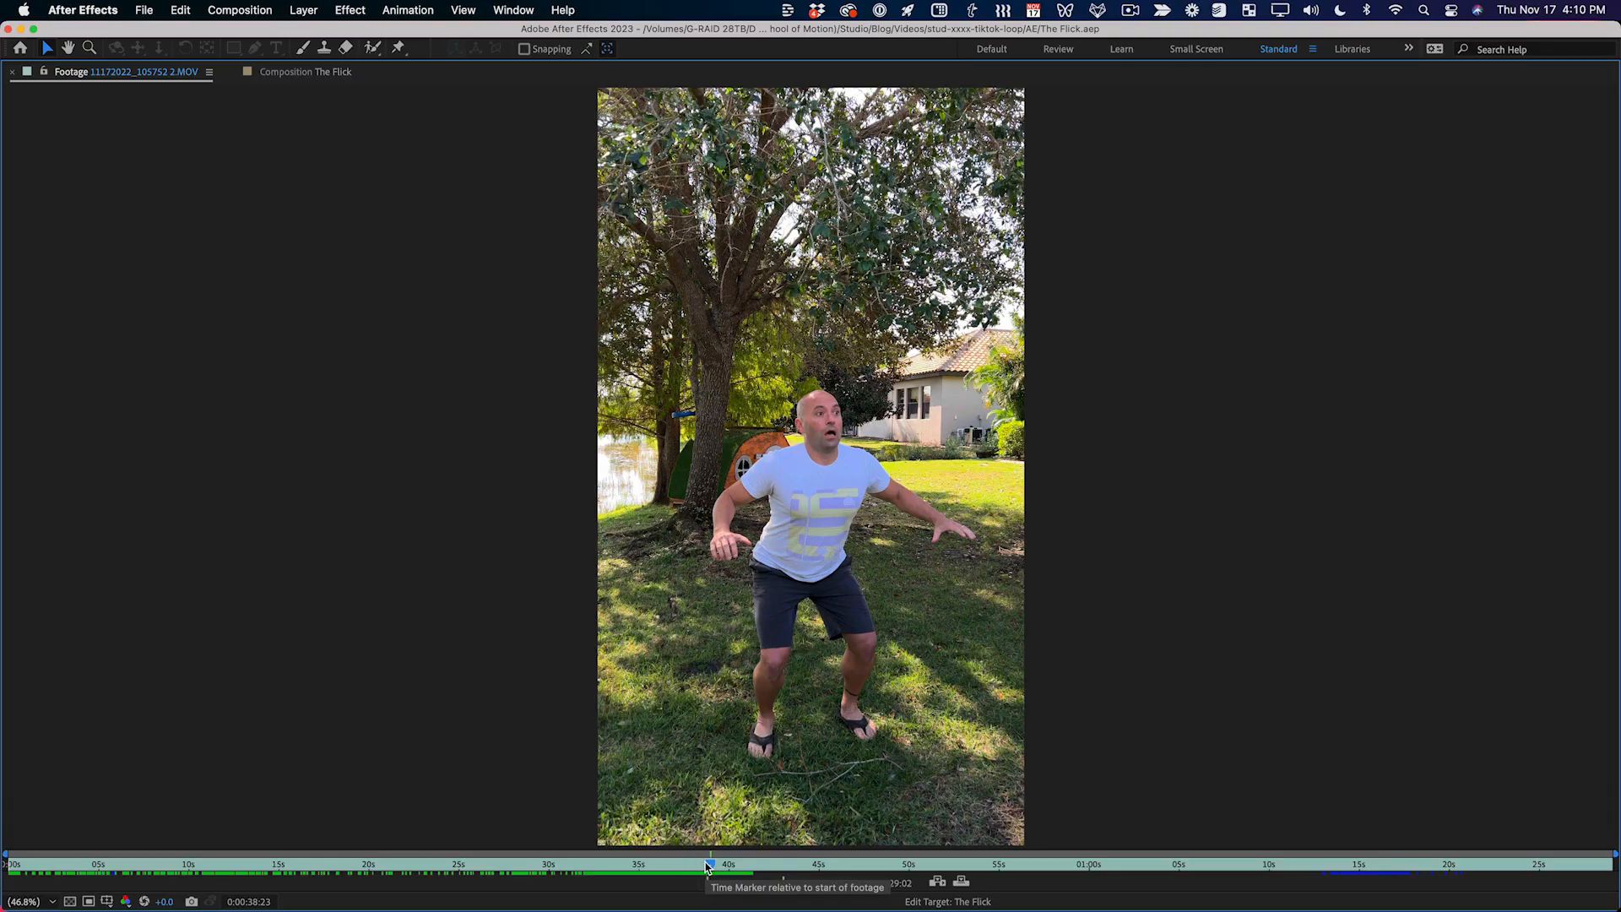
{"action": "left_click_drag", "start_coordinate": [707, 868], "coordinate": [723, 861]}
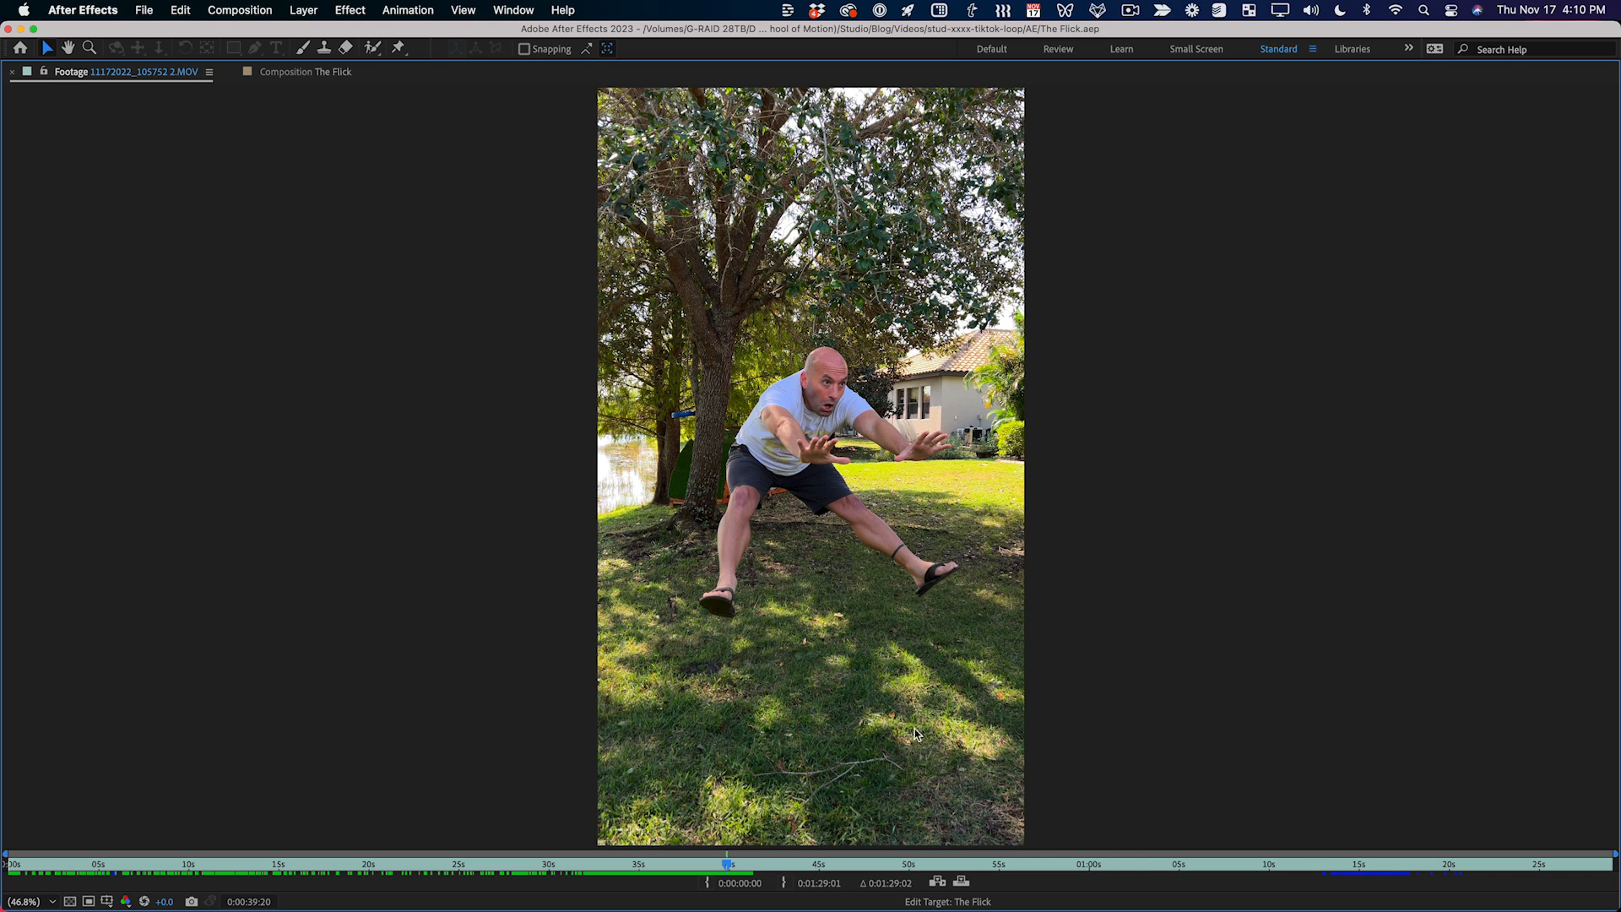
{"action": "left_click_drag", "start_coordinate": [889, 867], "coordinate": [1137, 873]}
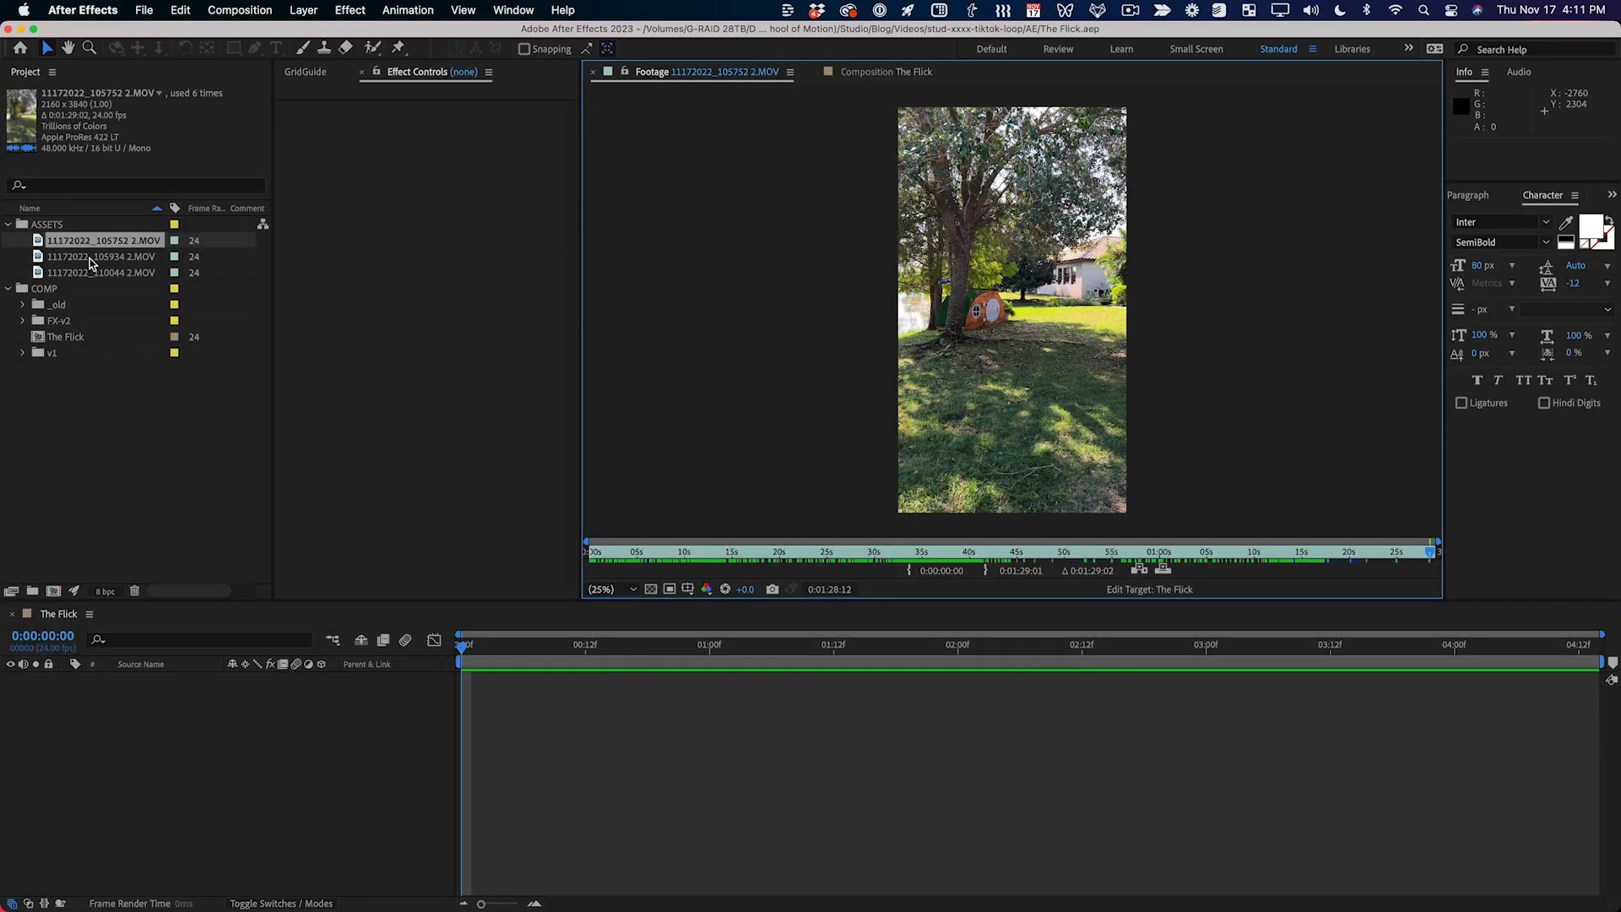
Step: Open the 11172022_105934 2.MOV clip in a maximized viewer and examine the man's movement beside the tree
{"action": "double_click", "coordinate": [92, 257]}
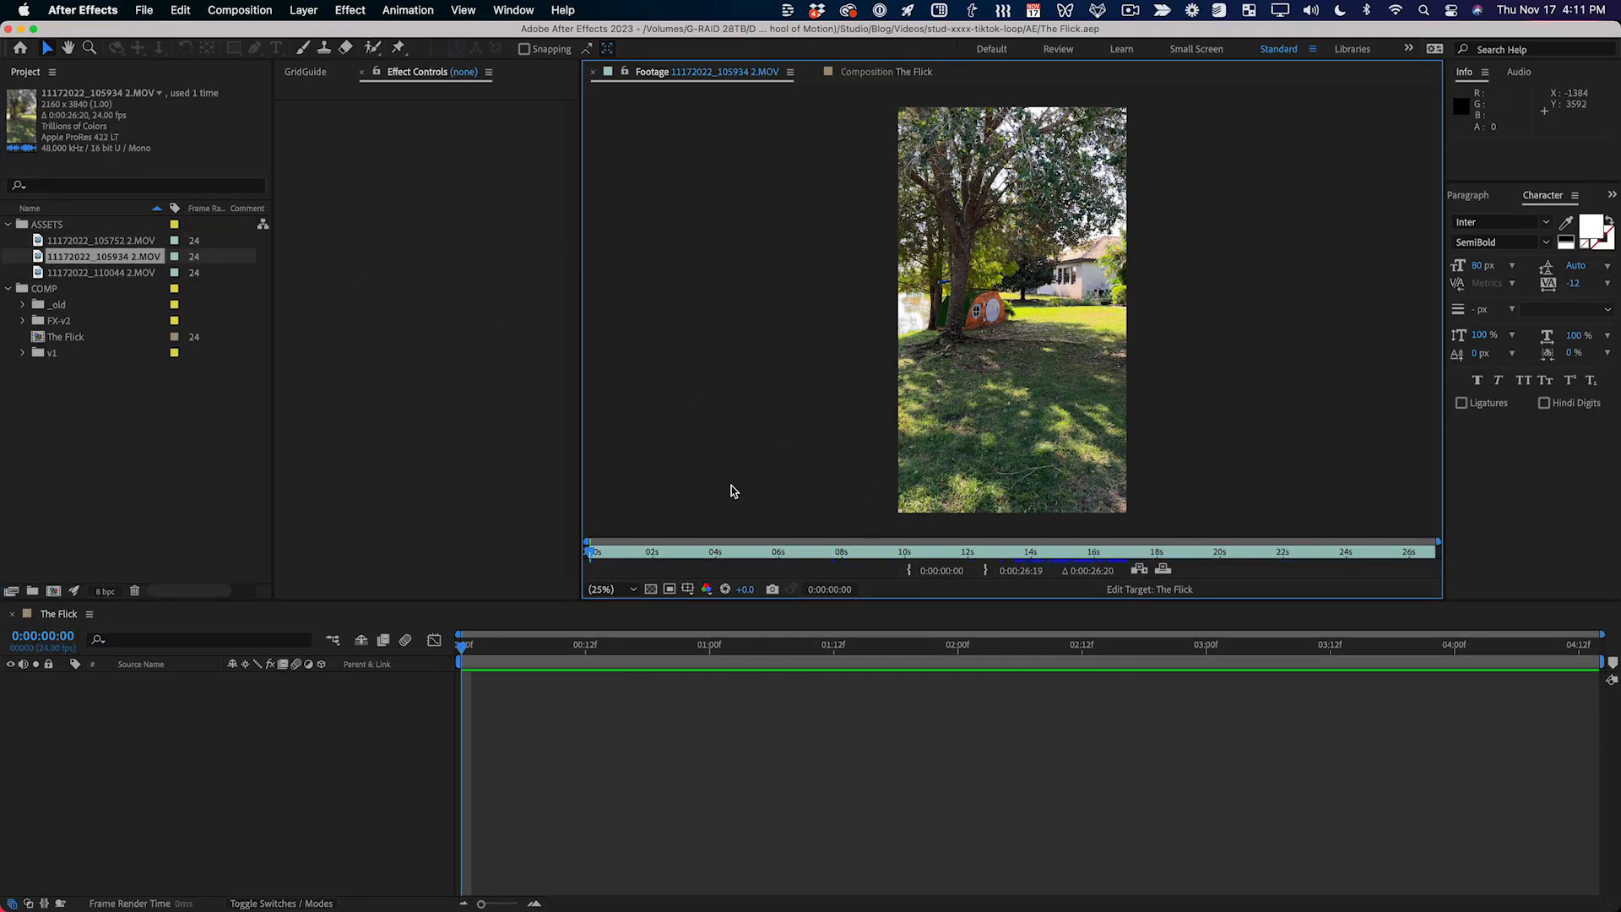
{"action": "key", "text": "grave"}
{"action": "left_click_drag", "start_coordinate": [28, 877], "coordinate": [263, 877]}
{"action": "left_click_drag", "start_coordinate": [545, 882], "coordinate": [679, 881]}
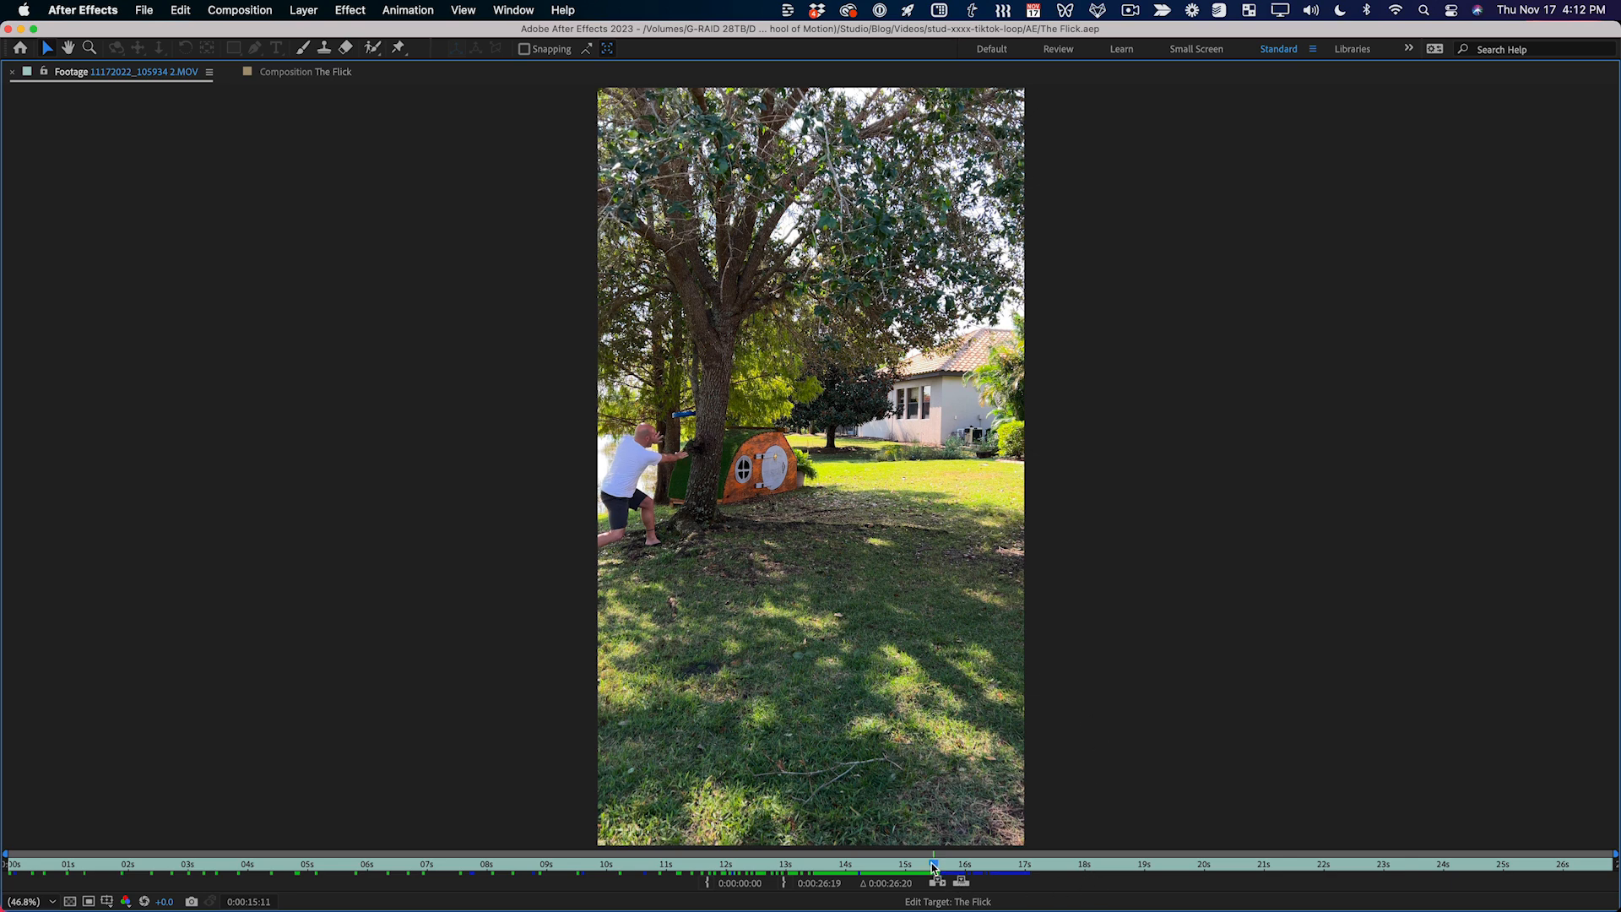
{"action": "left_click_drag", "start_coordinate": [952, 867], "coordinate": [957, 867]}
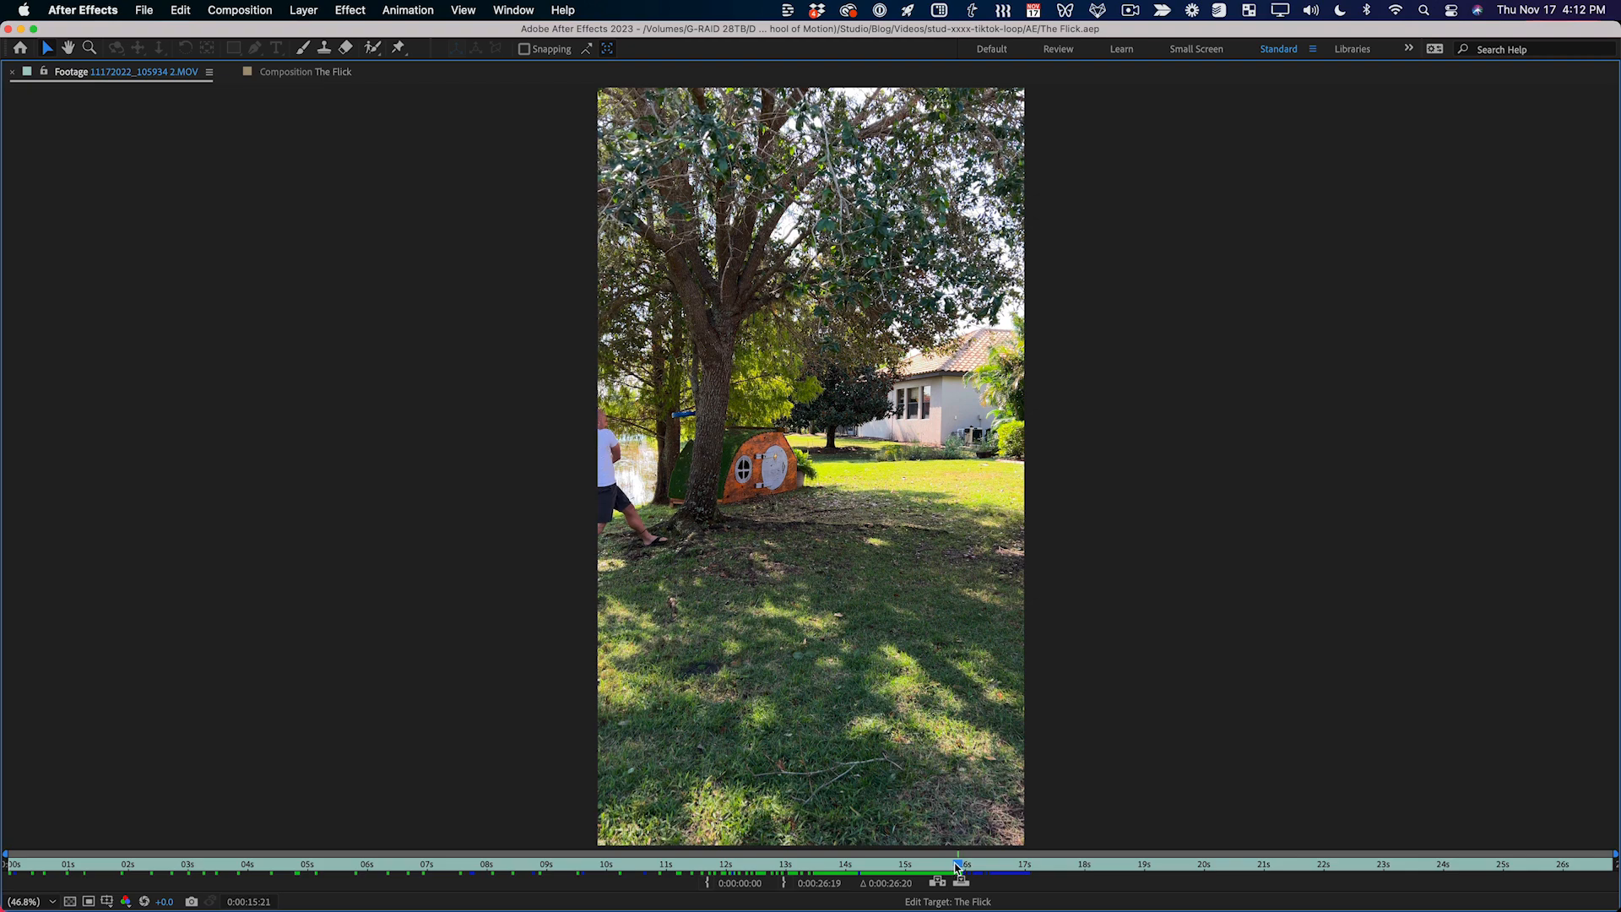
{"action": "key", "text": "slash"}
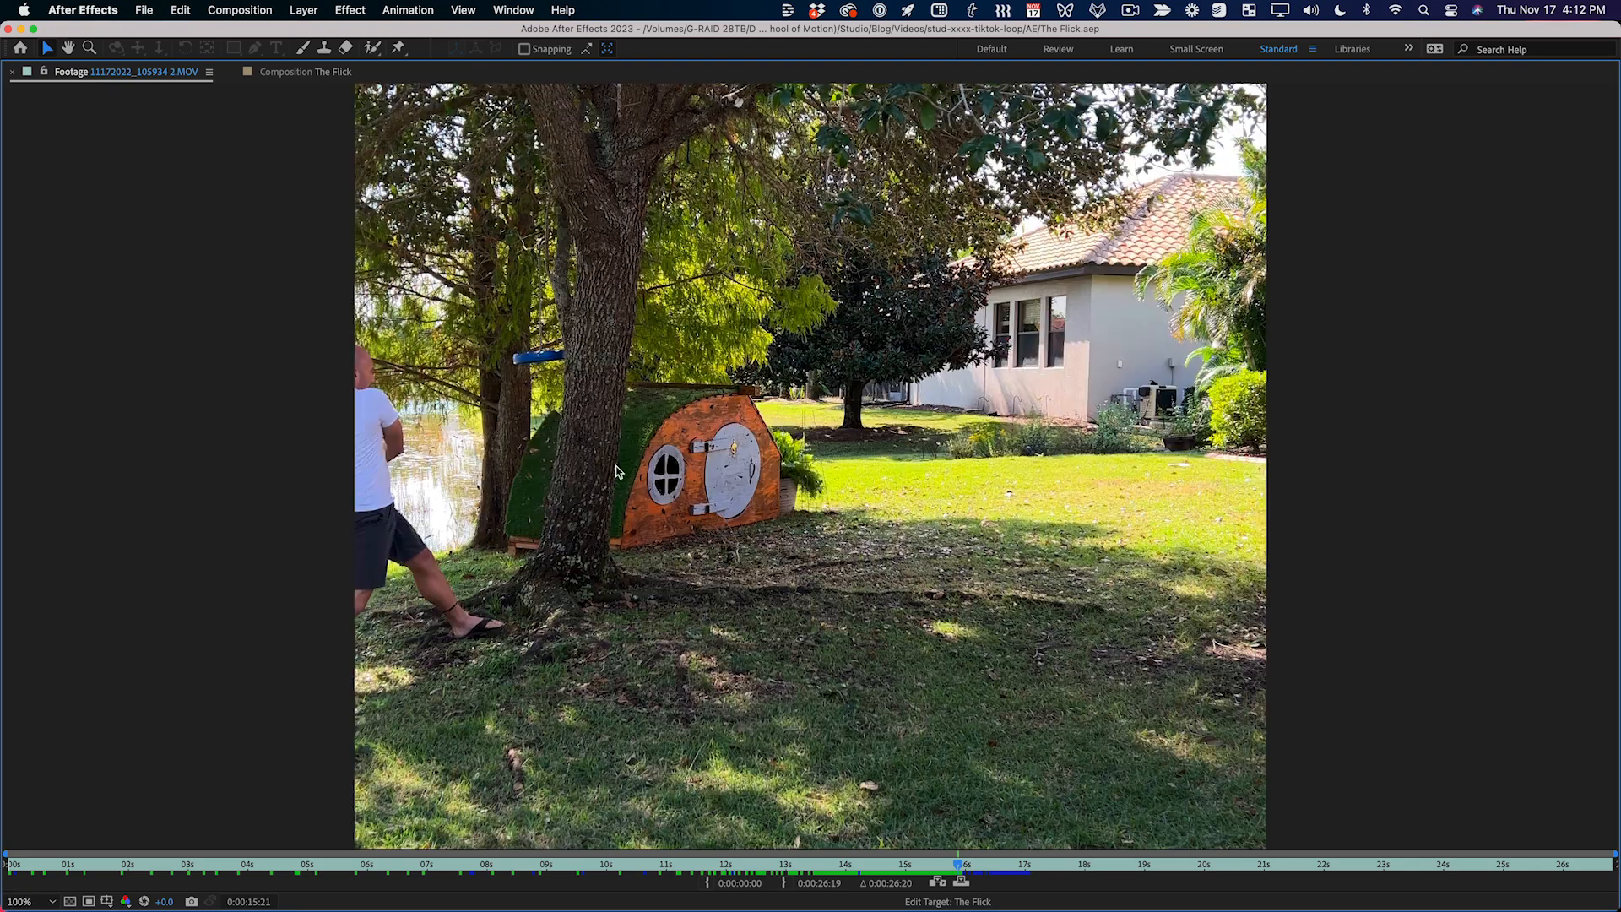
{"action": "left_click_drag", "start_coordinate": [954, 866], "coordinate": [953, 864]}
{"action": "key", "text": "space"}
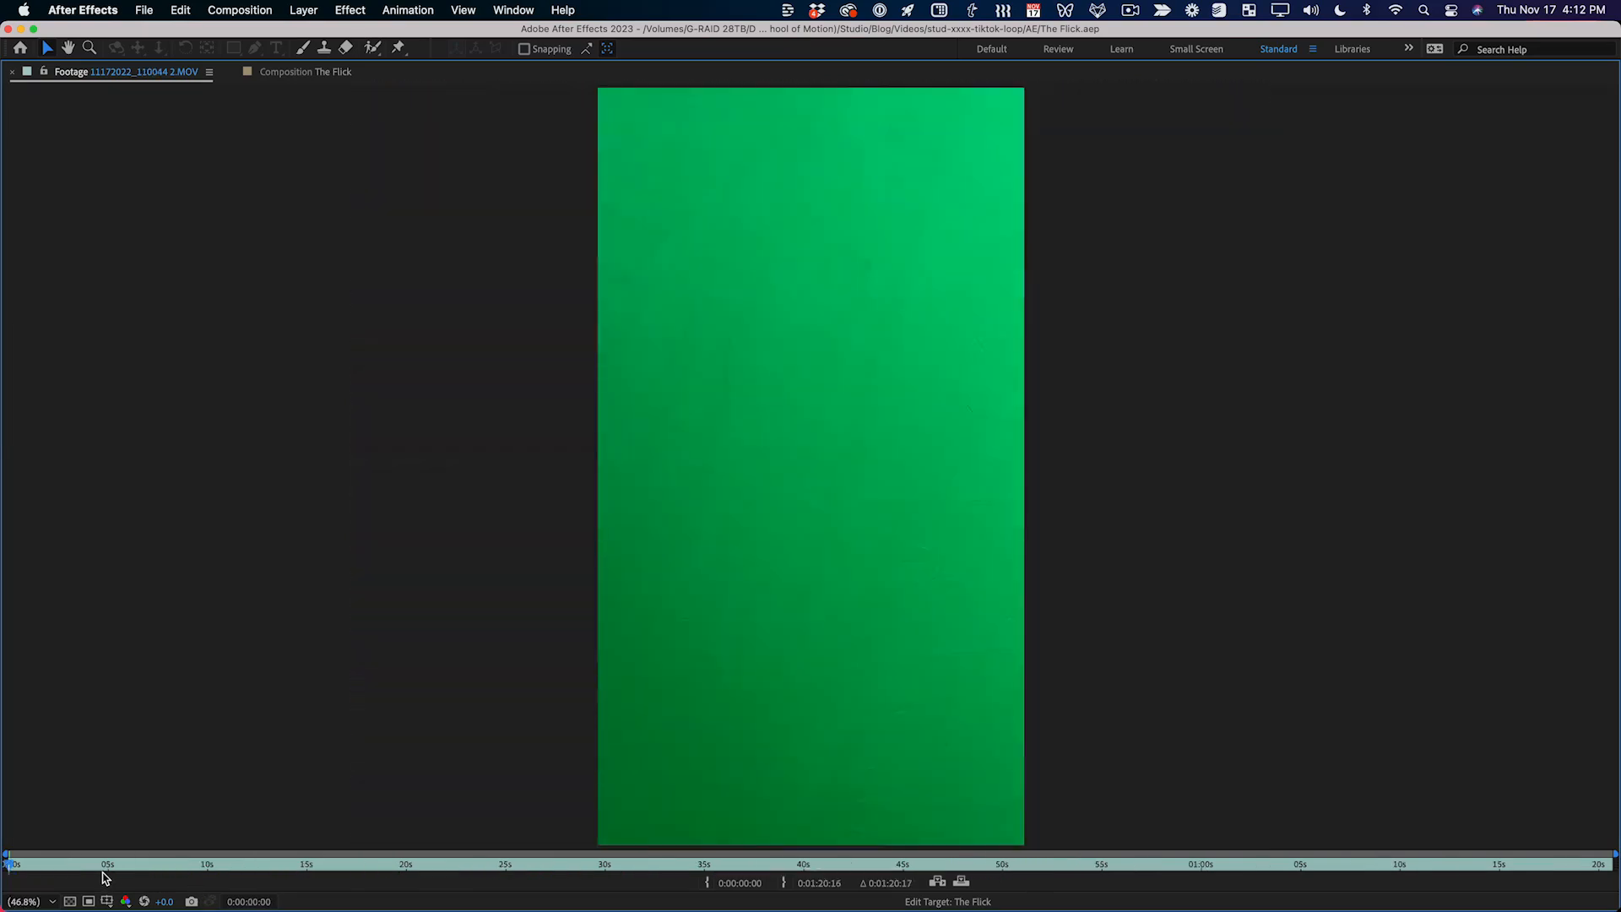
Step: Scrub through the green-screen clip 11172022_110044 2.MOV to examine the hand takes
{"action": "left_click_drag", "start_coordinate": [120, 870], "coordinate": [753, 874]}
{"action": "left_click_drag", "start_coordinate": [762, 874], "coordinate": [1005, 883]}
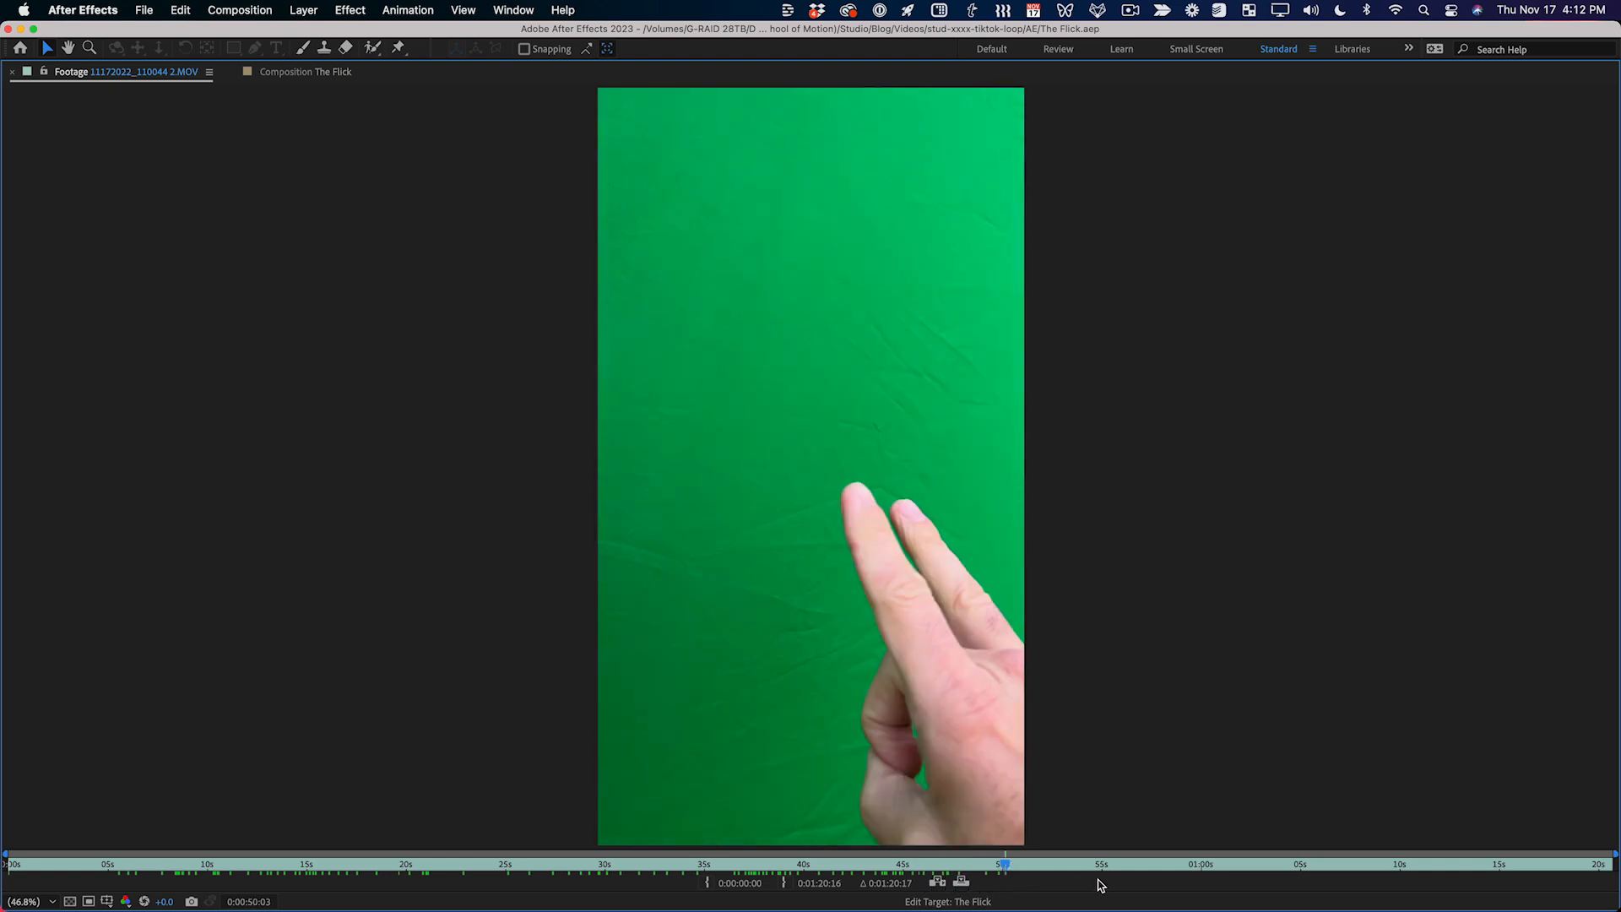
{"action": "left_click_drag", "start_coordinate": [1429, 872], "coordinate": [1538, 869]}
{"action": "key", "text": "space"}
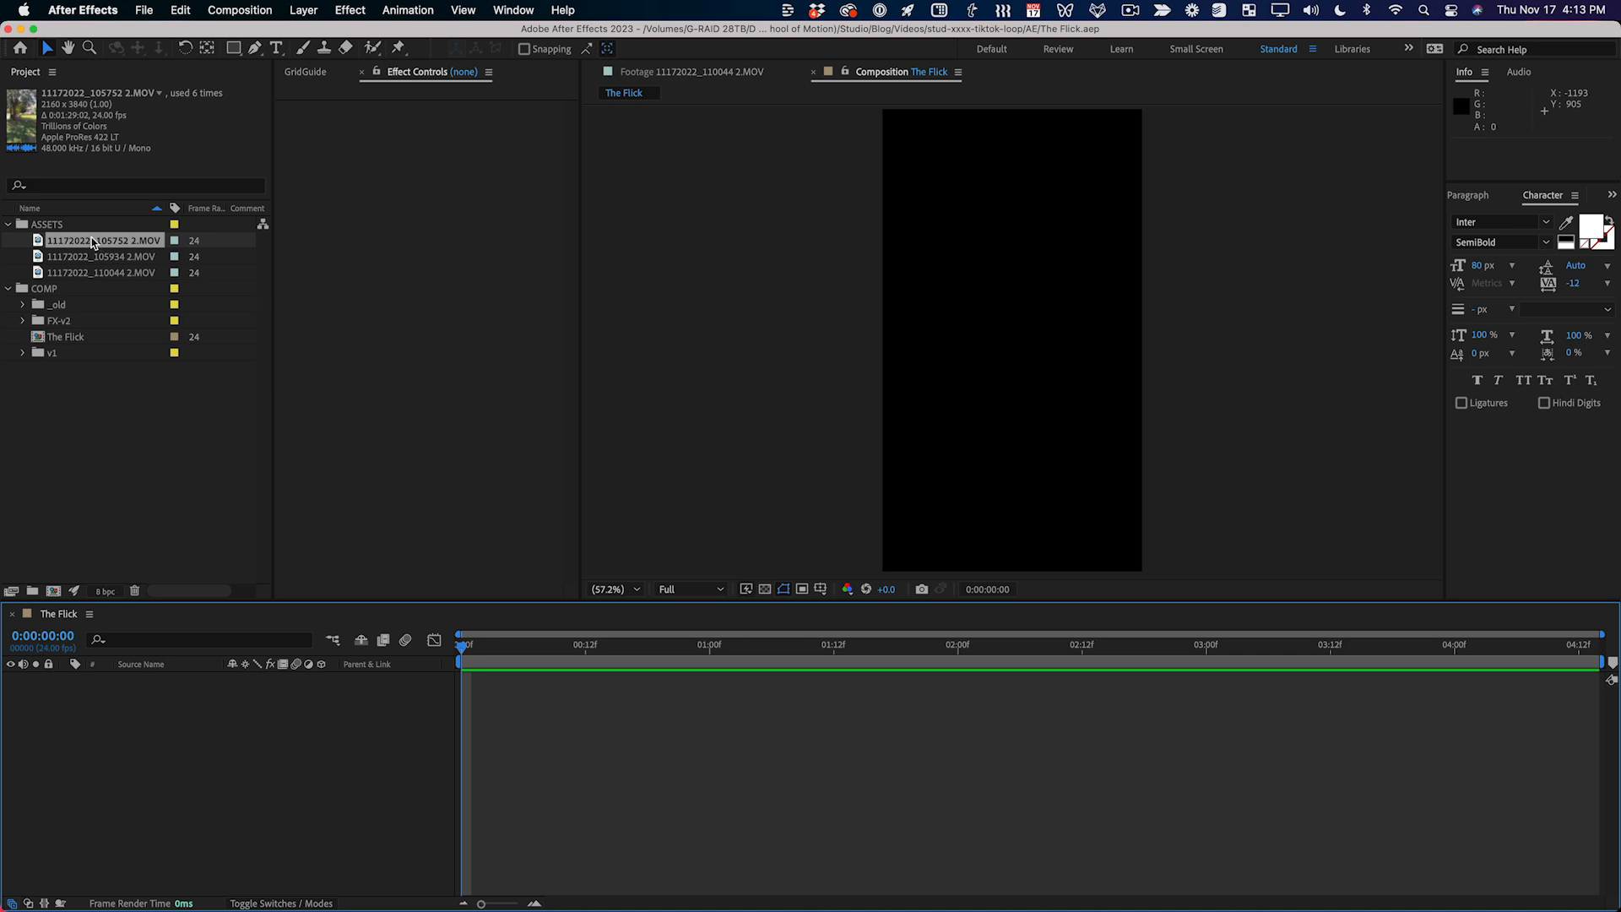
Step: Add the 11172022_105752 2.MOV clip to The Flick composition, fit it to the frame, and preview it
{"action": "left_click_drag", "start_coordinate": [84, 242], "coordinate": [261, 731]}
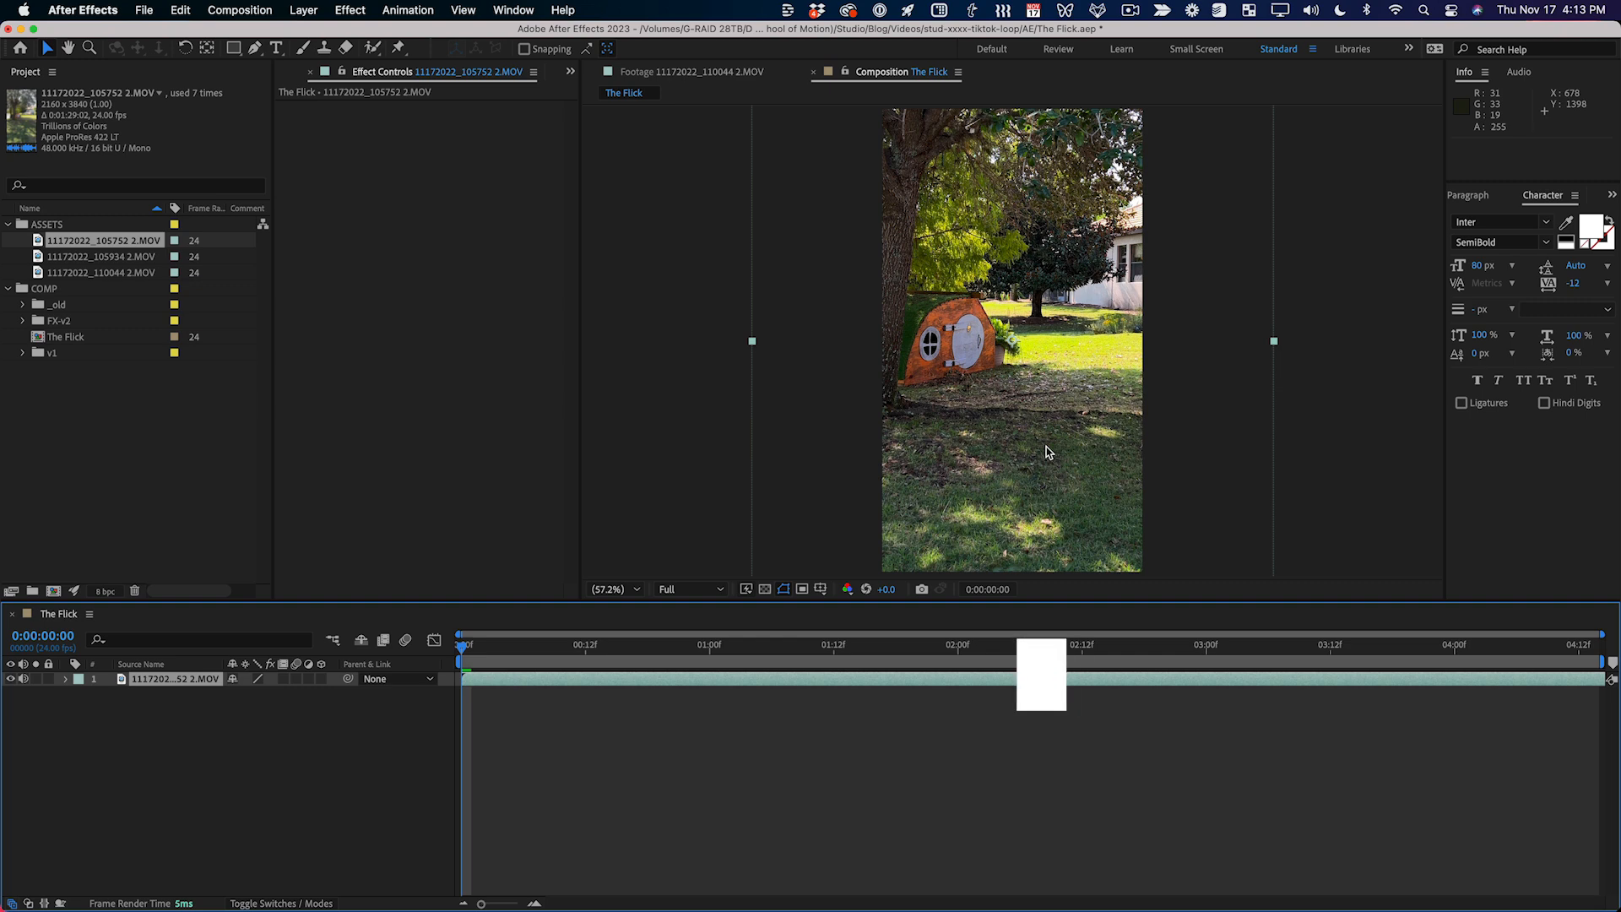
{"action": "key", "text": "super+alt+f"}
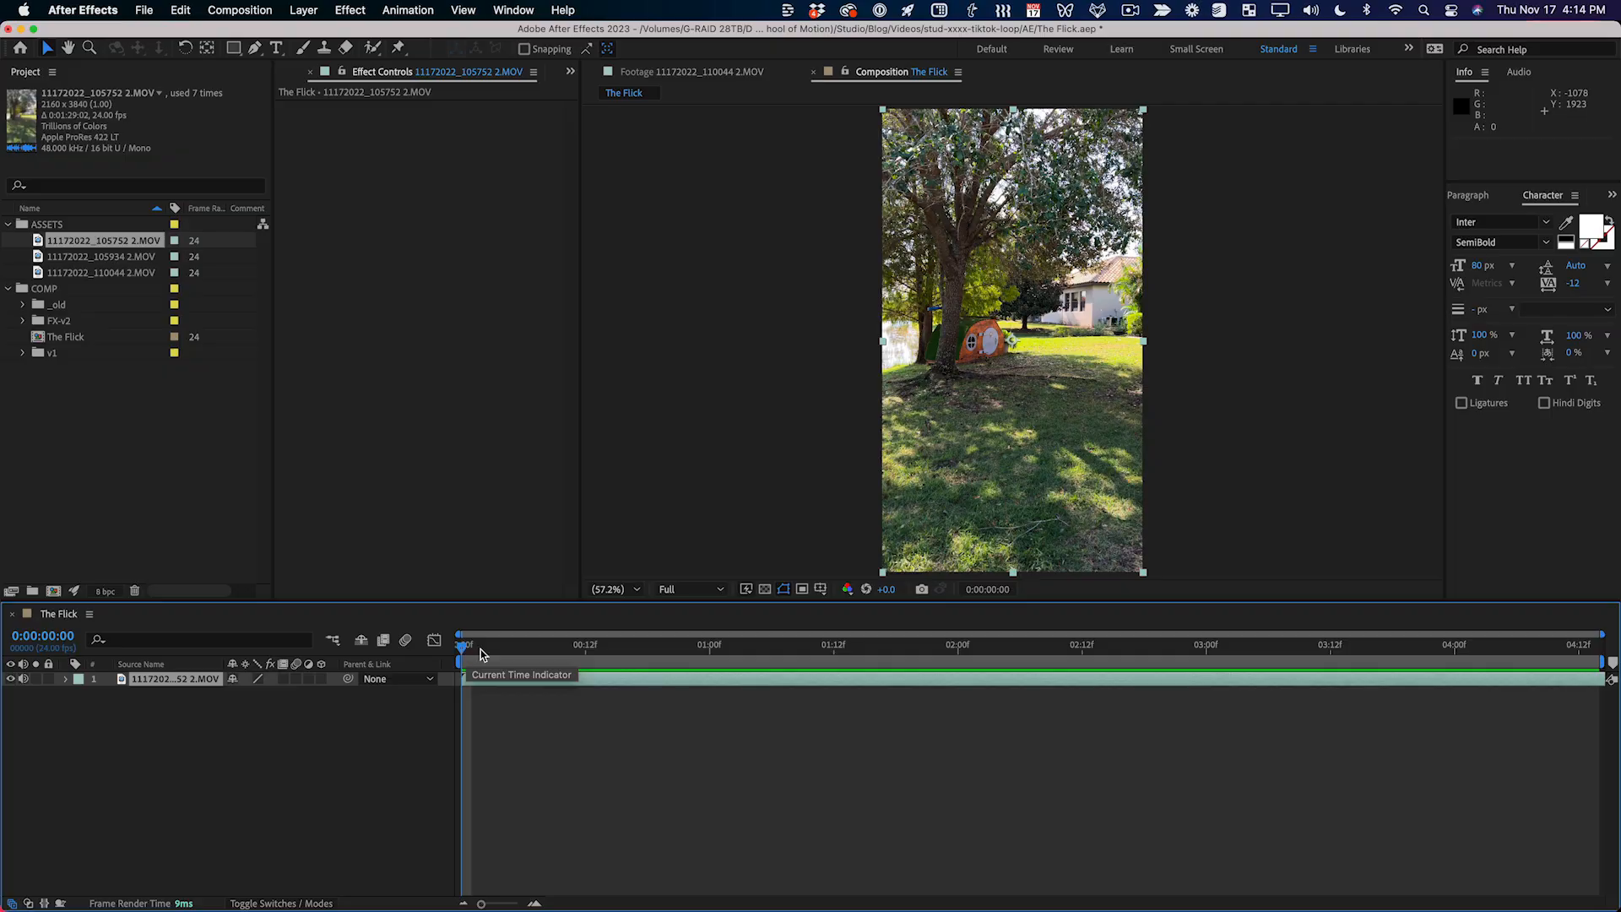
{"action": "left_click_drag", "start_coordinate": [481, 654], "coordinate": [861, 671]}
{"action": "key", "text": "space"}
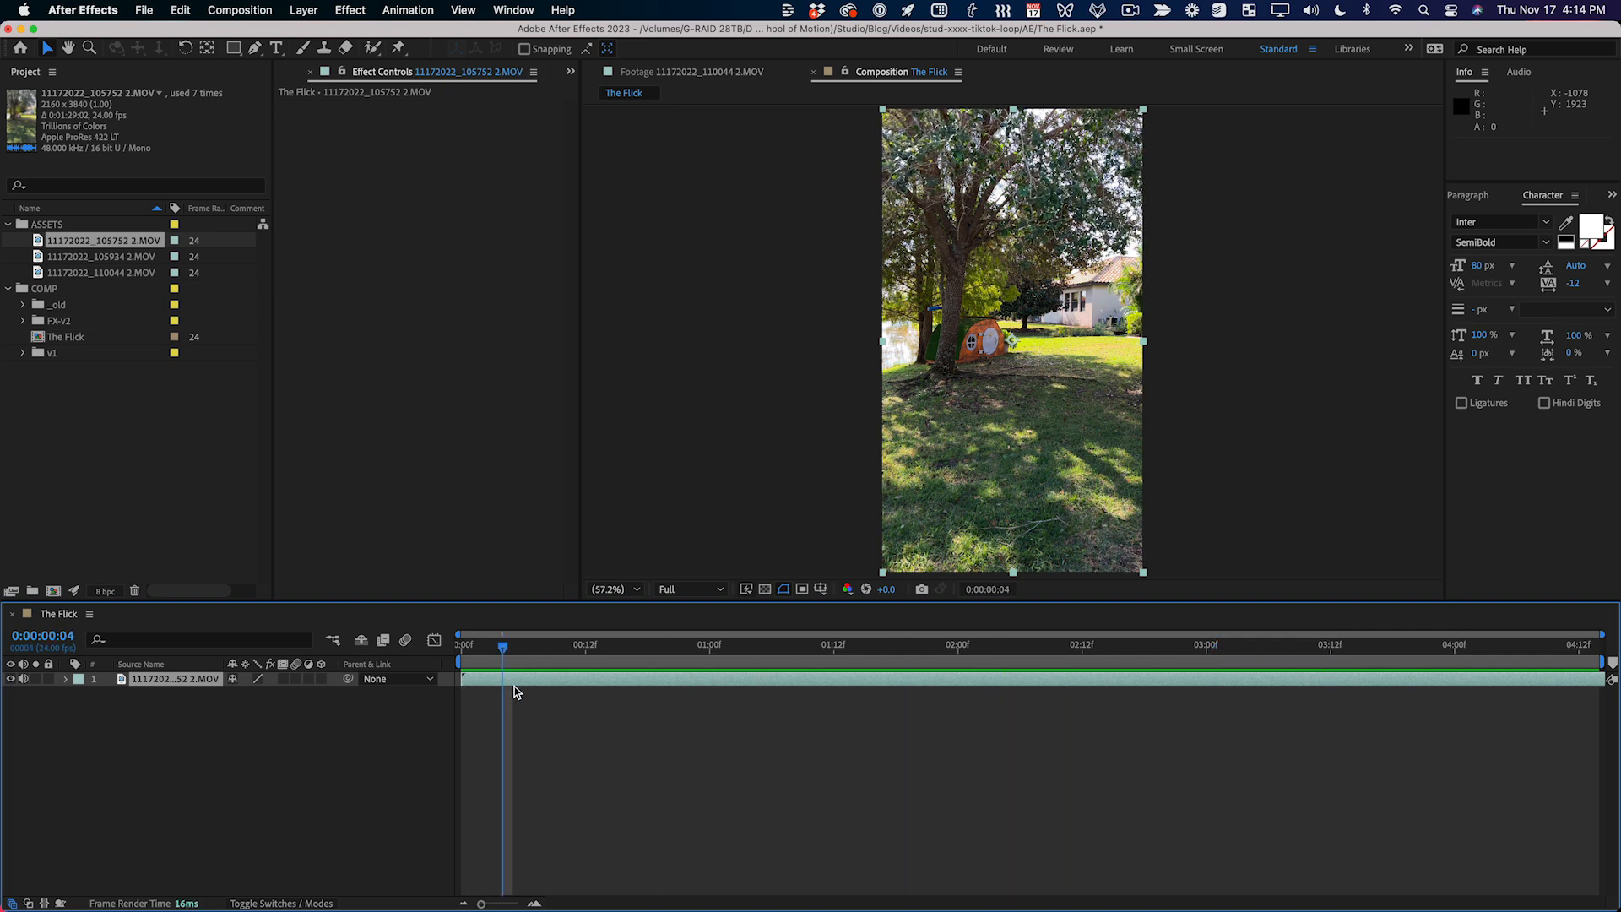
Step: Return to the composition's first frame, rename the clip's layer to BG Plate, and give it a green label
{"action": "key", "text": "Home"}
{"action": "left_click_drag", "start_coordinate": [207, 744], "coordinate": [168, 666]}
{"action": "key", "text": "Return"}
{"action": "type", "text": "BG Plate"}
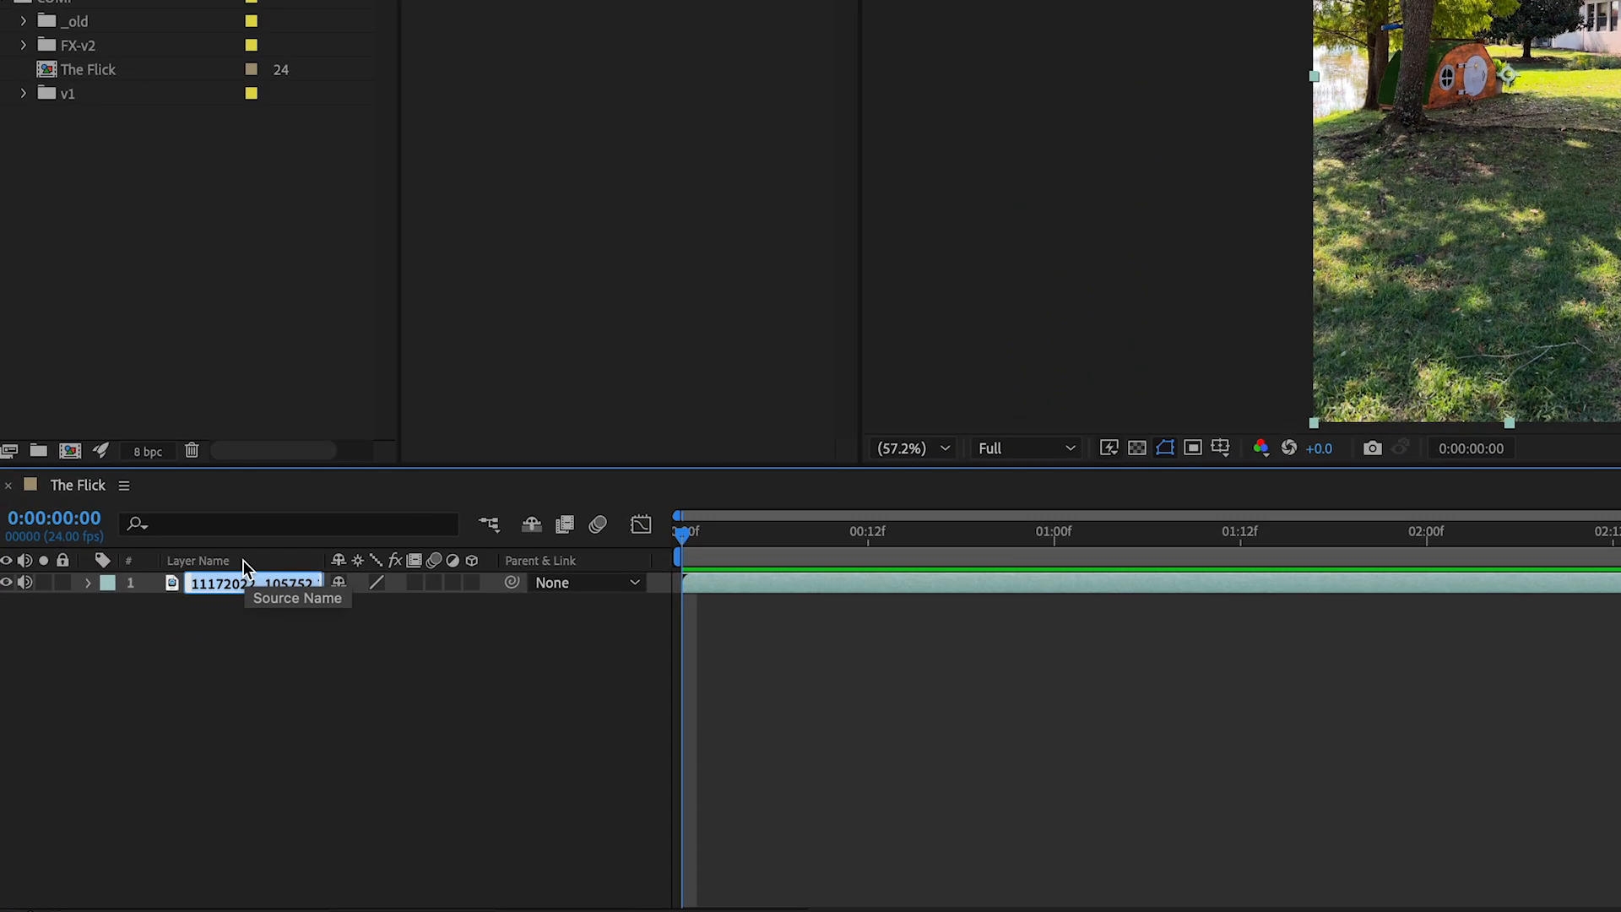
{"action": "key", "text": "Return"}
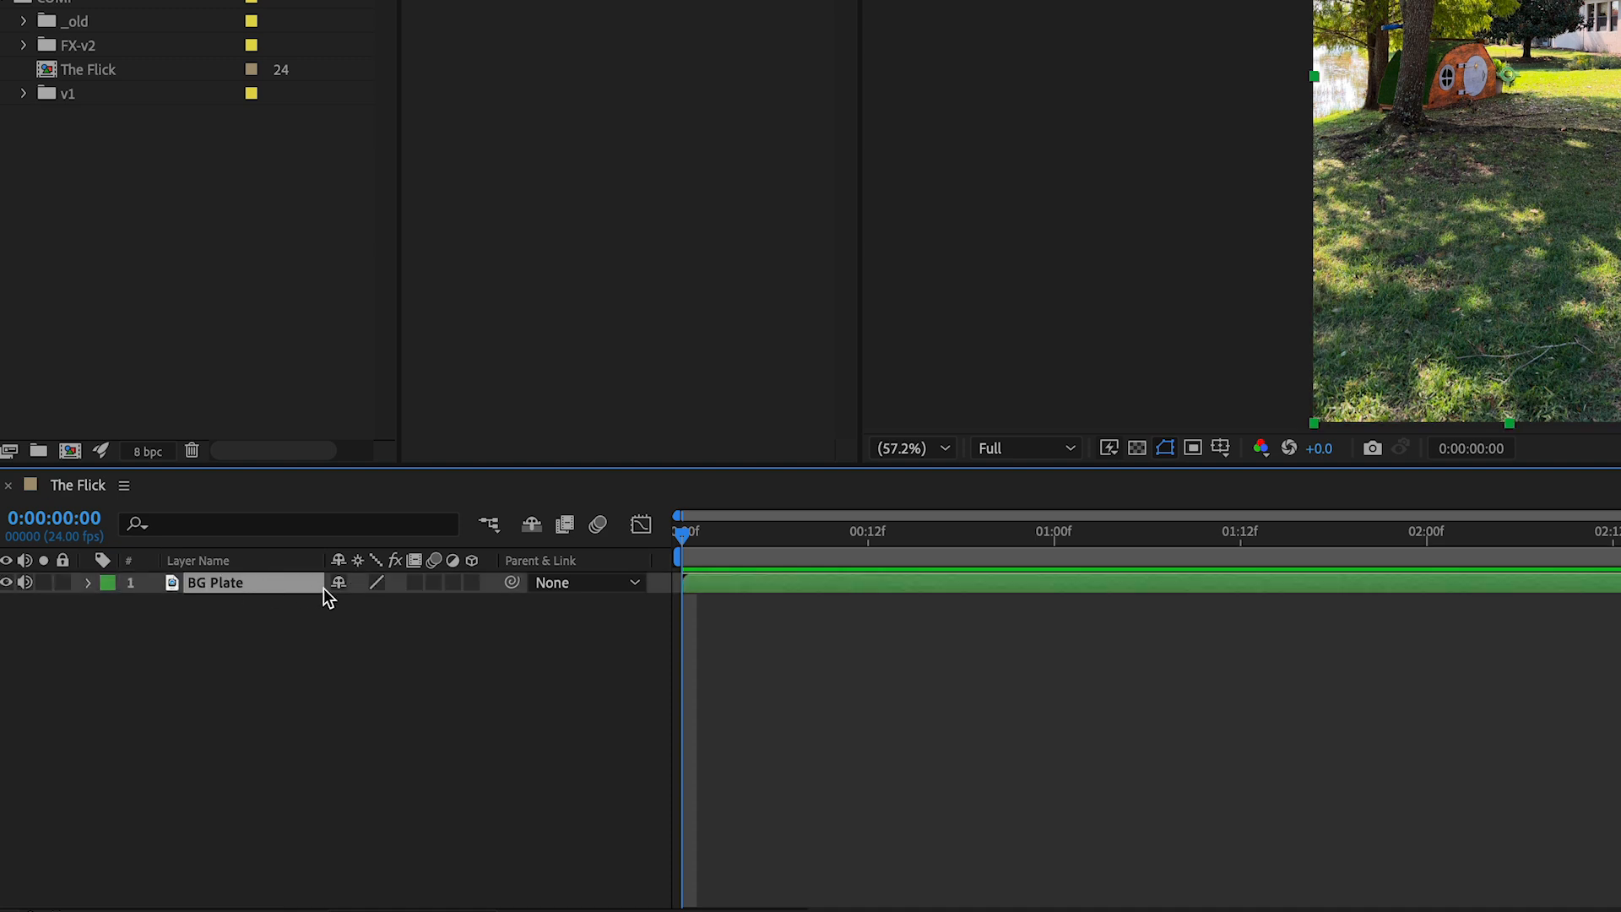
Step: Duplicate the BG Plate layer, name the copy Joey Run, and set its label color to Sea Foam
{"action": "key", "text": "ctrl+d"}
{"action": "key", "text": "Return"}
{"action": "type", "text": "Joey Run"}
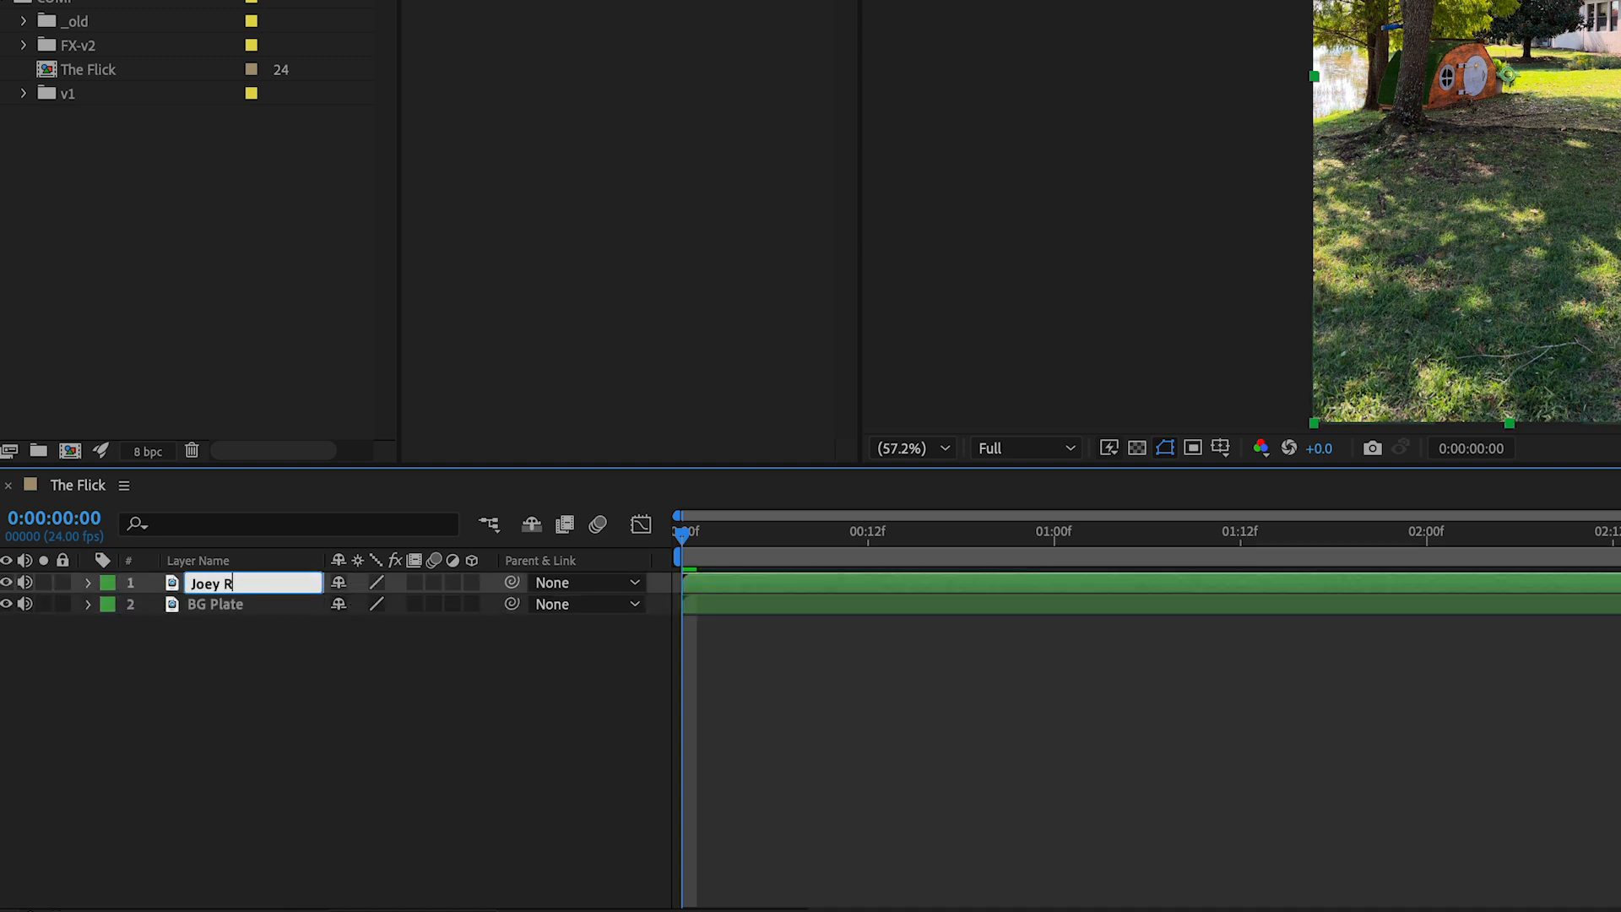
{"action": "key", "text": "Return"}
{"action": "left_click", "coordinate": [105, 589]}
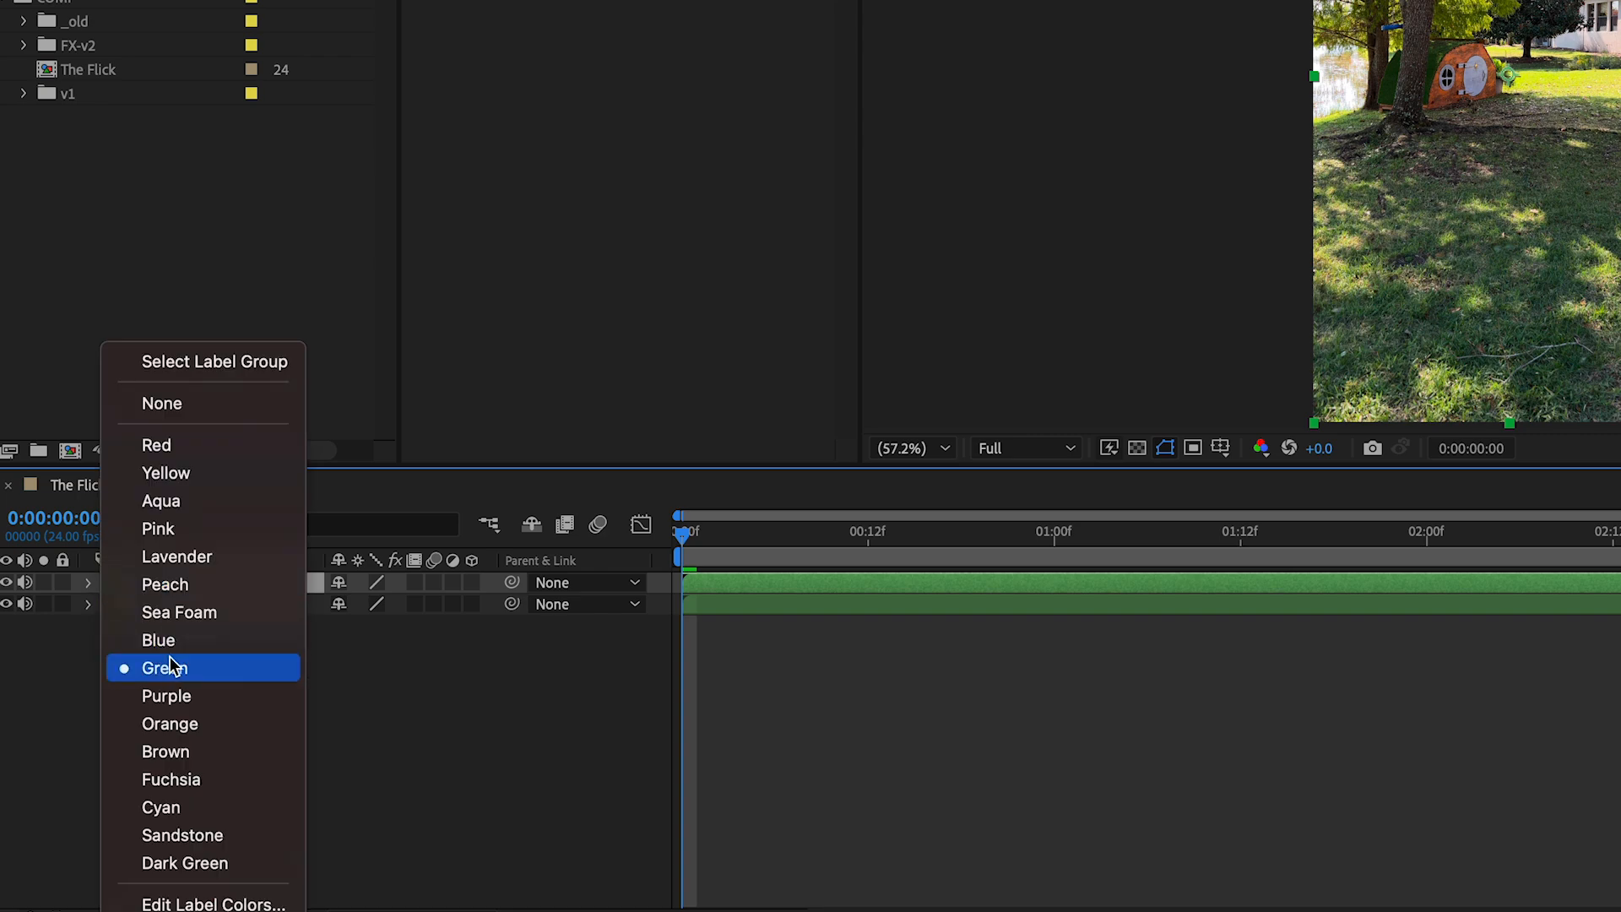
{"action": "left_click", "coordinate": [154, 611]}
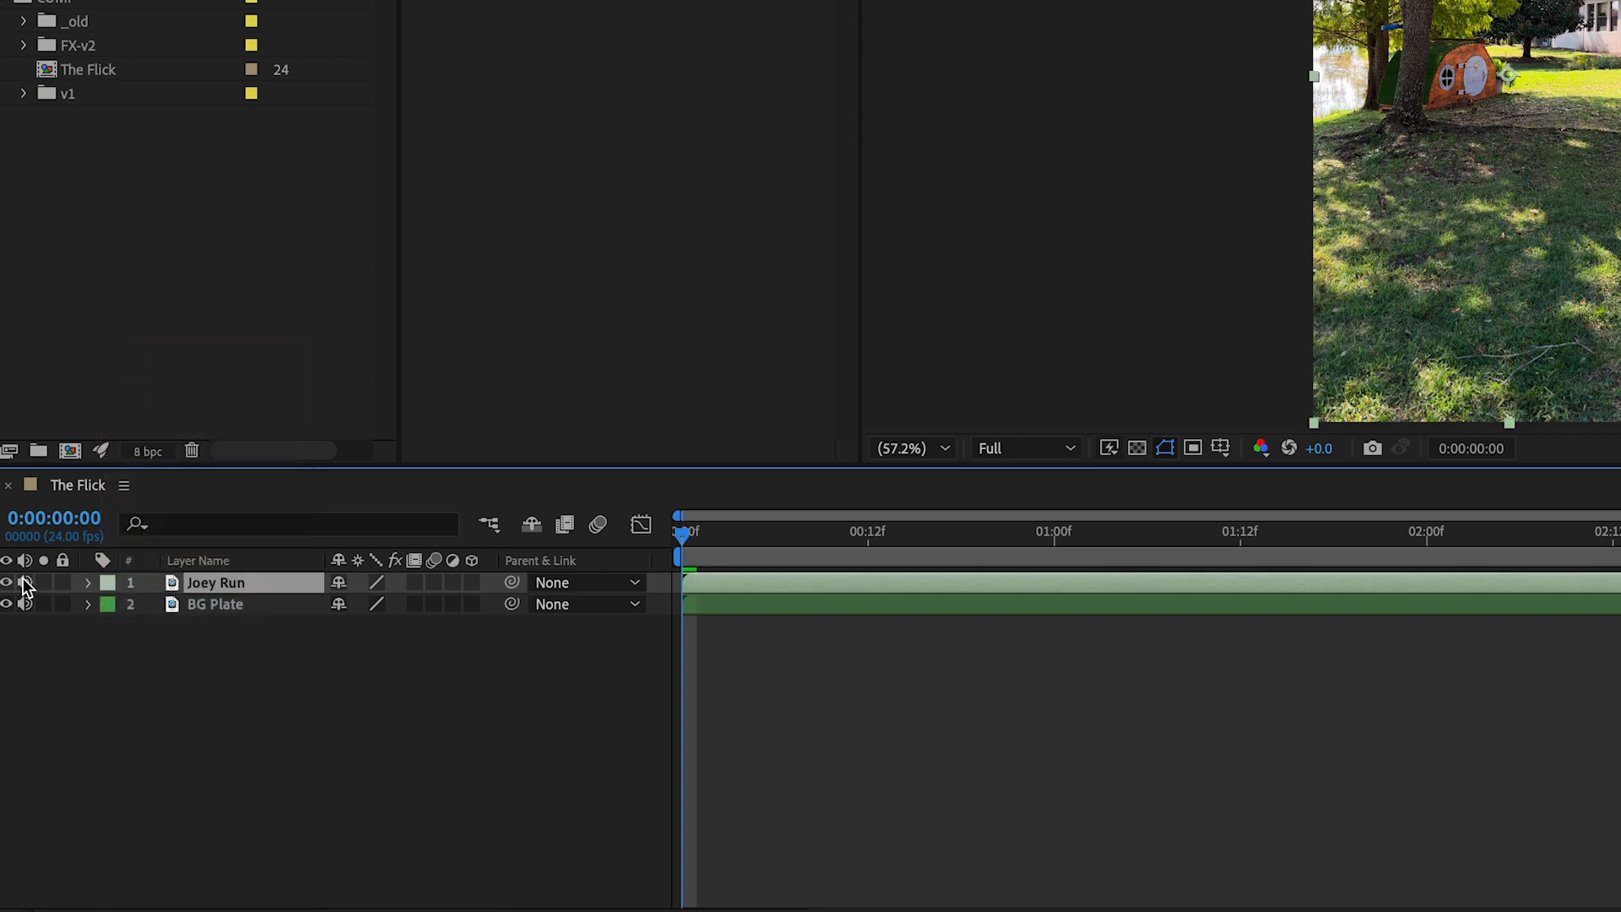
Step: Open the Joey Run layer in its own maximized viewer at 0:00:33:15 and enlarge the view of the man by the tree
{"action": "left_click", "coordinate": [216, 633]}
{"action": "double_click", "coordinate": [207, 583]}
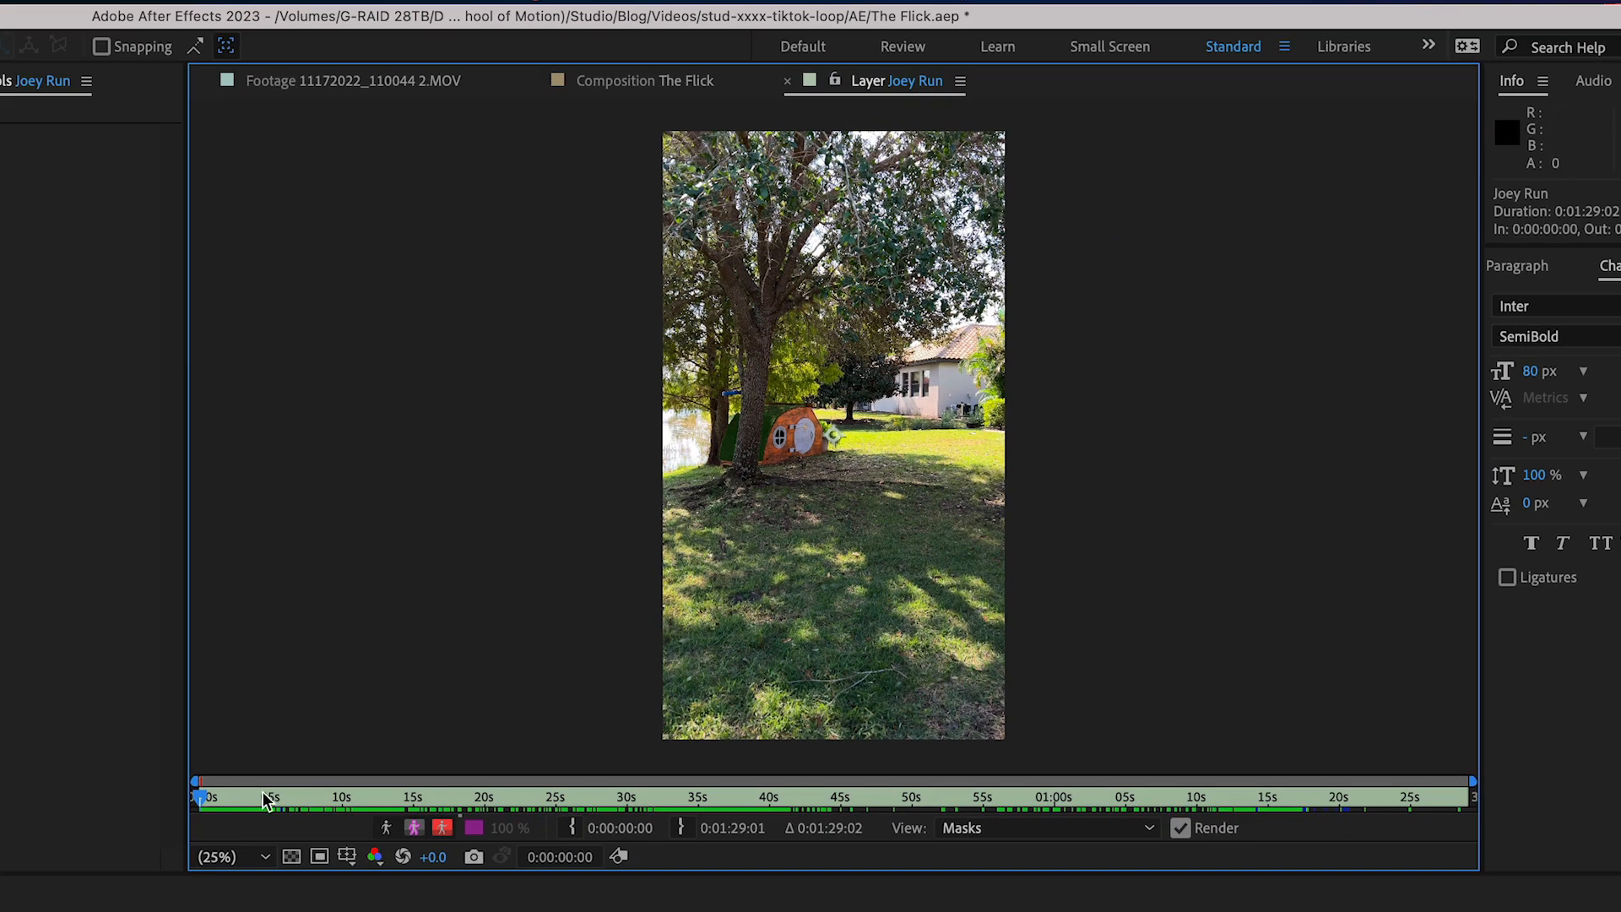
{"action": "left_click_drag", "start_coordinate": [266, 801], "coordinate": [583, 794]}
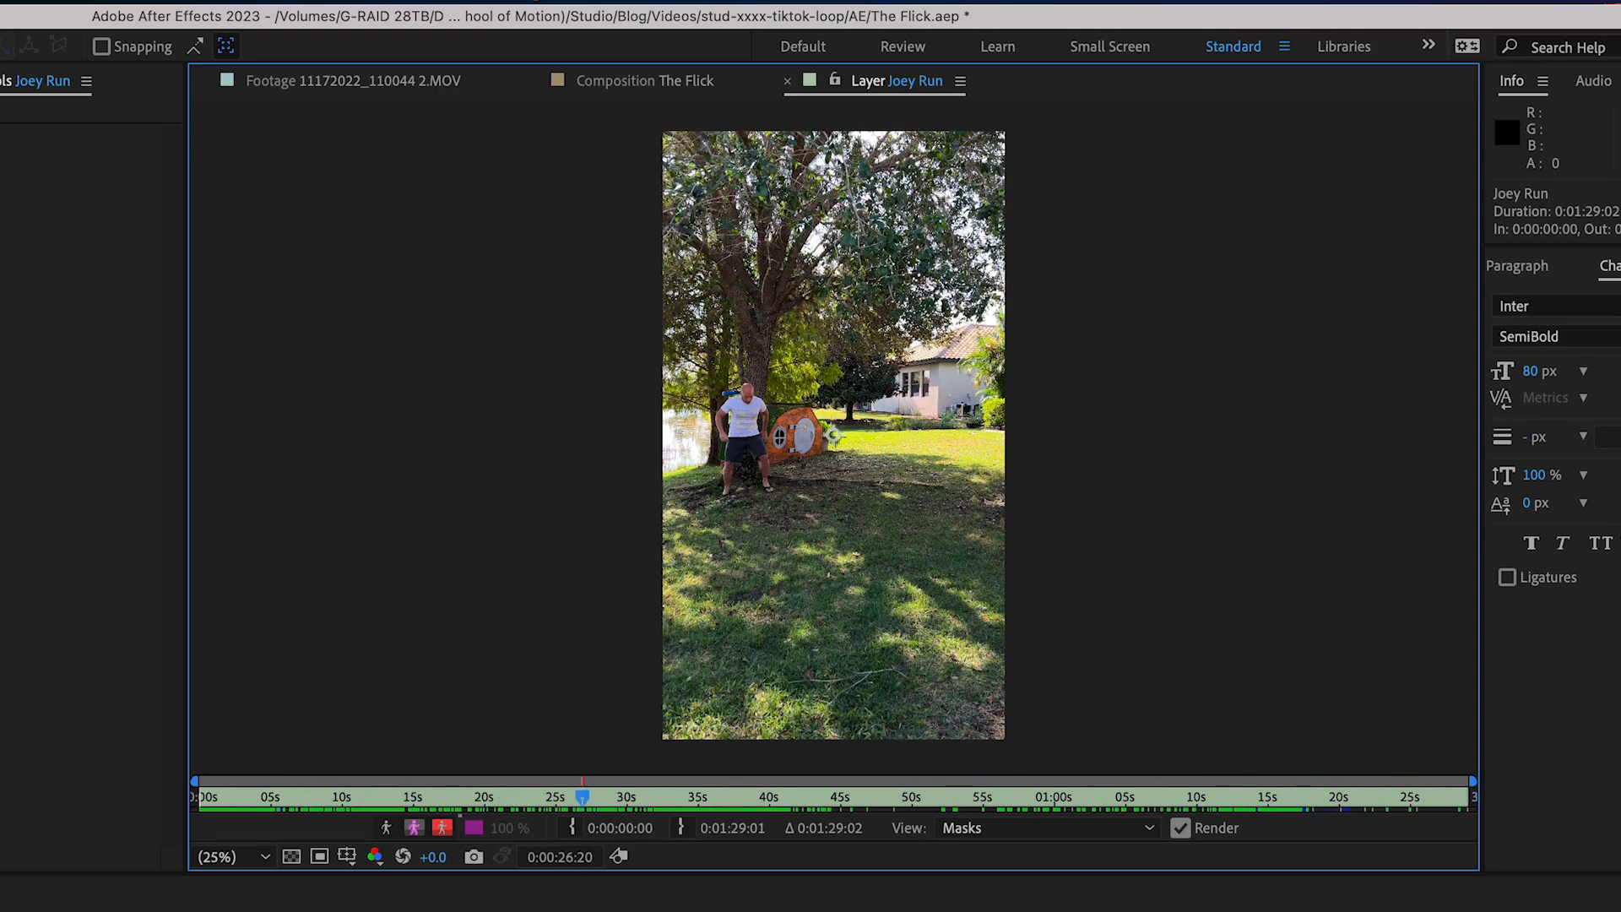
{"action": "left_click_drag", "start_coordinate": [562, 798], "coordinate": [681, 811]}
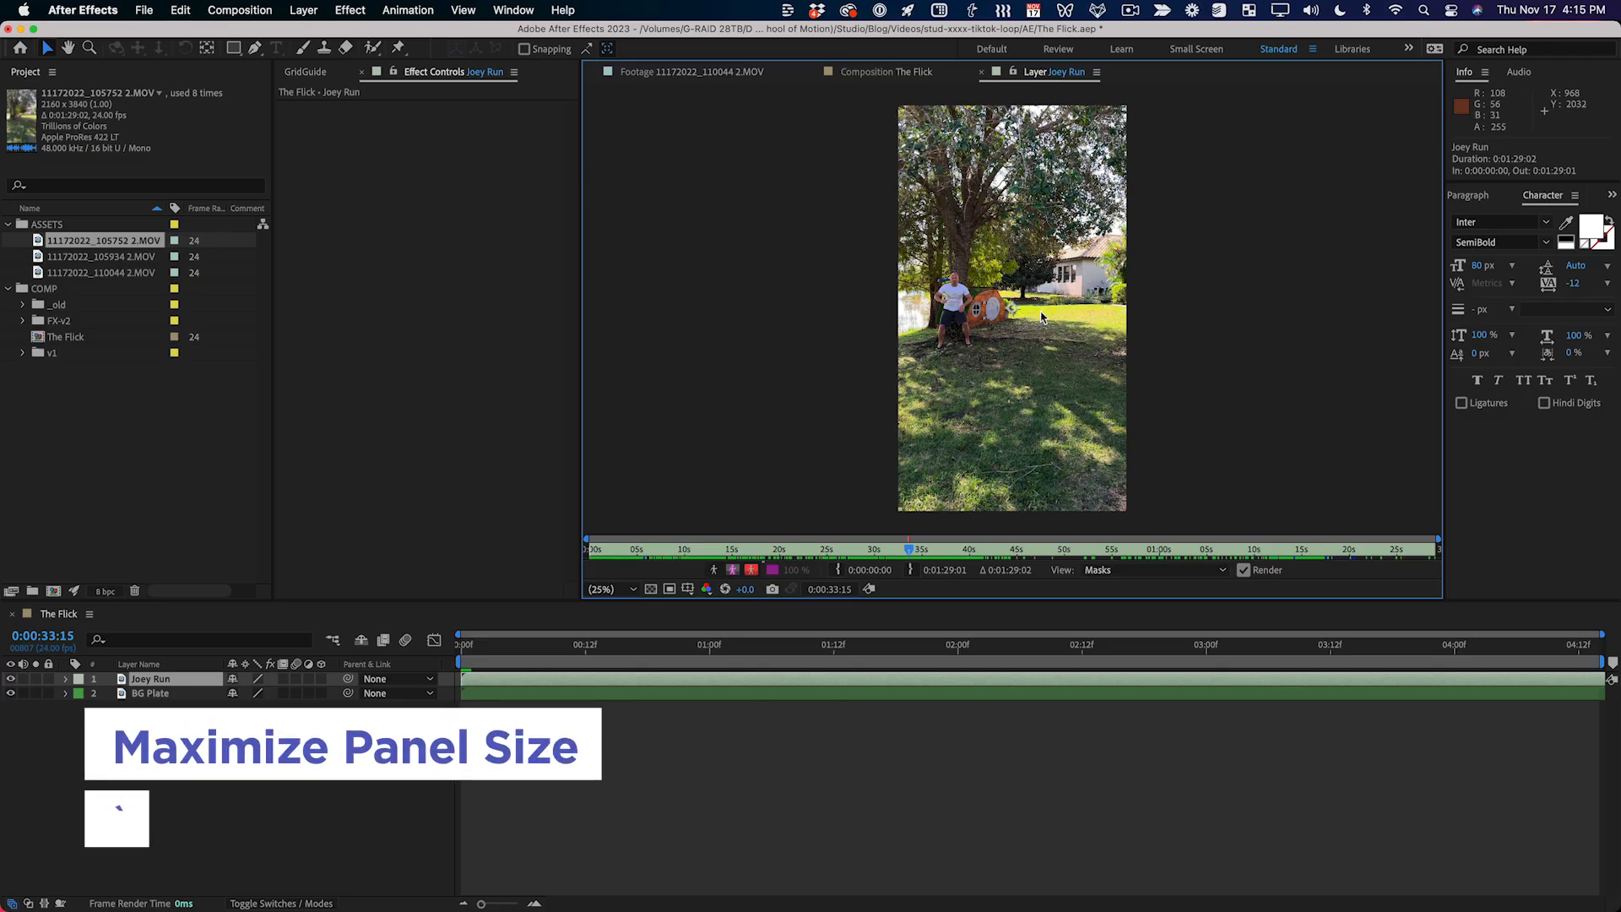
{"action": "key", "text": "grave"}
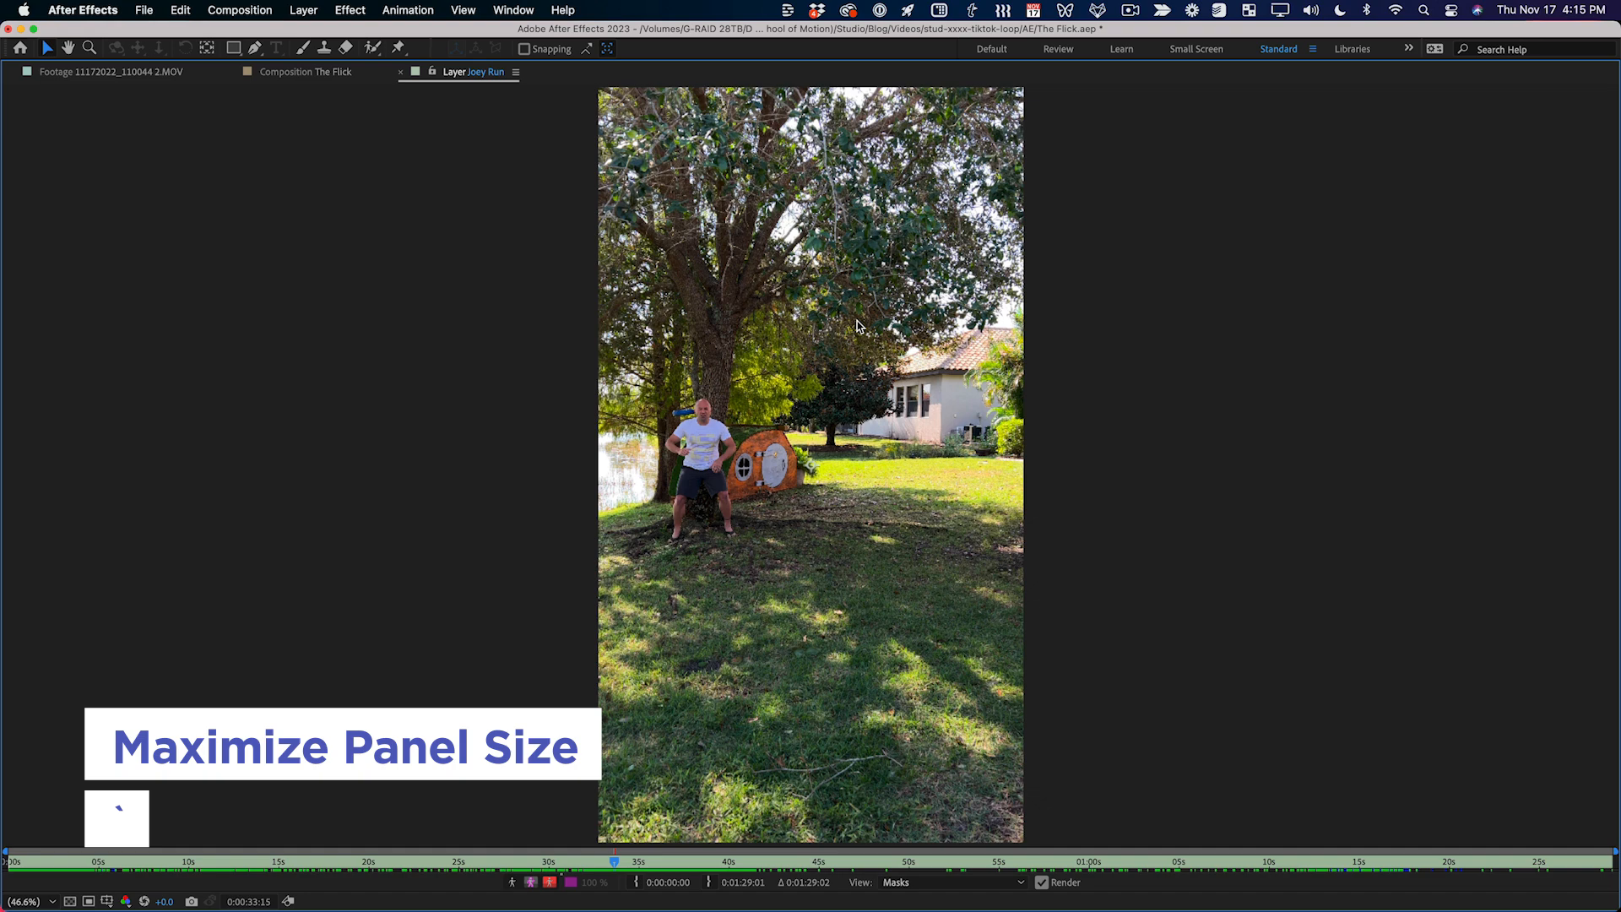
{"action": "key", "text": "period"}
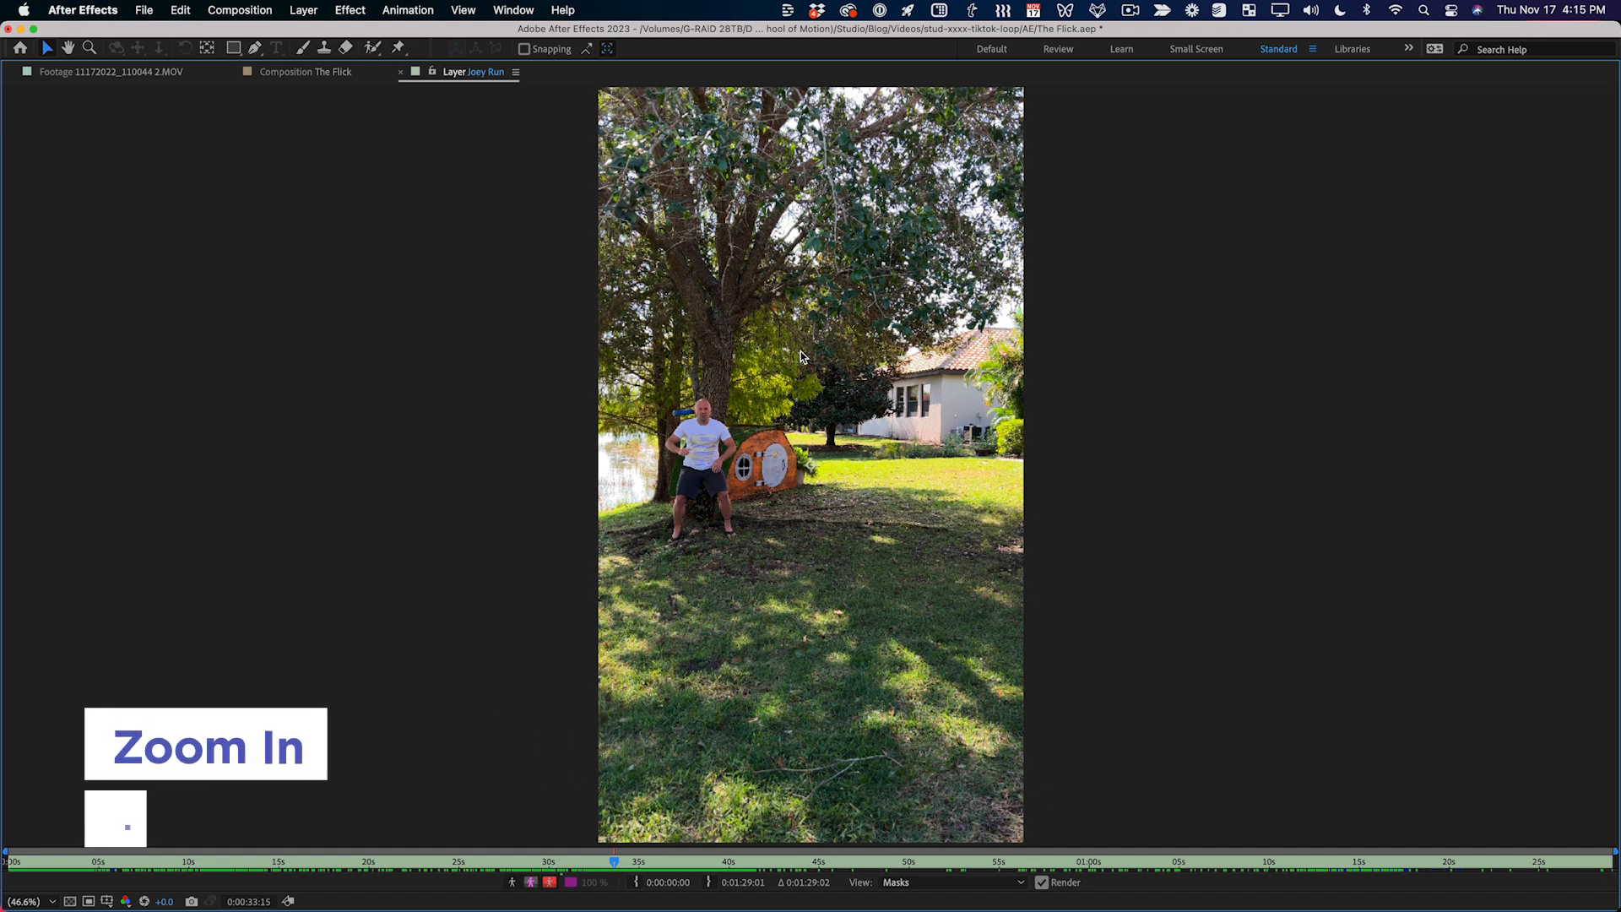
{"action": "key", "text": "period"}
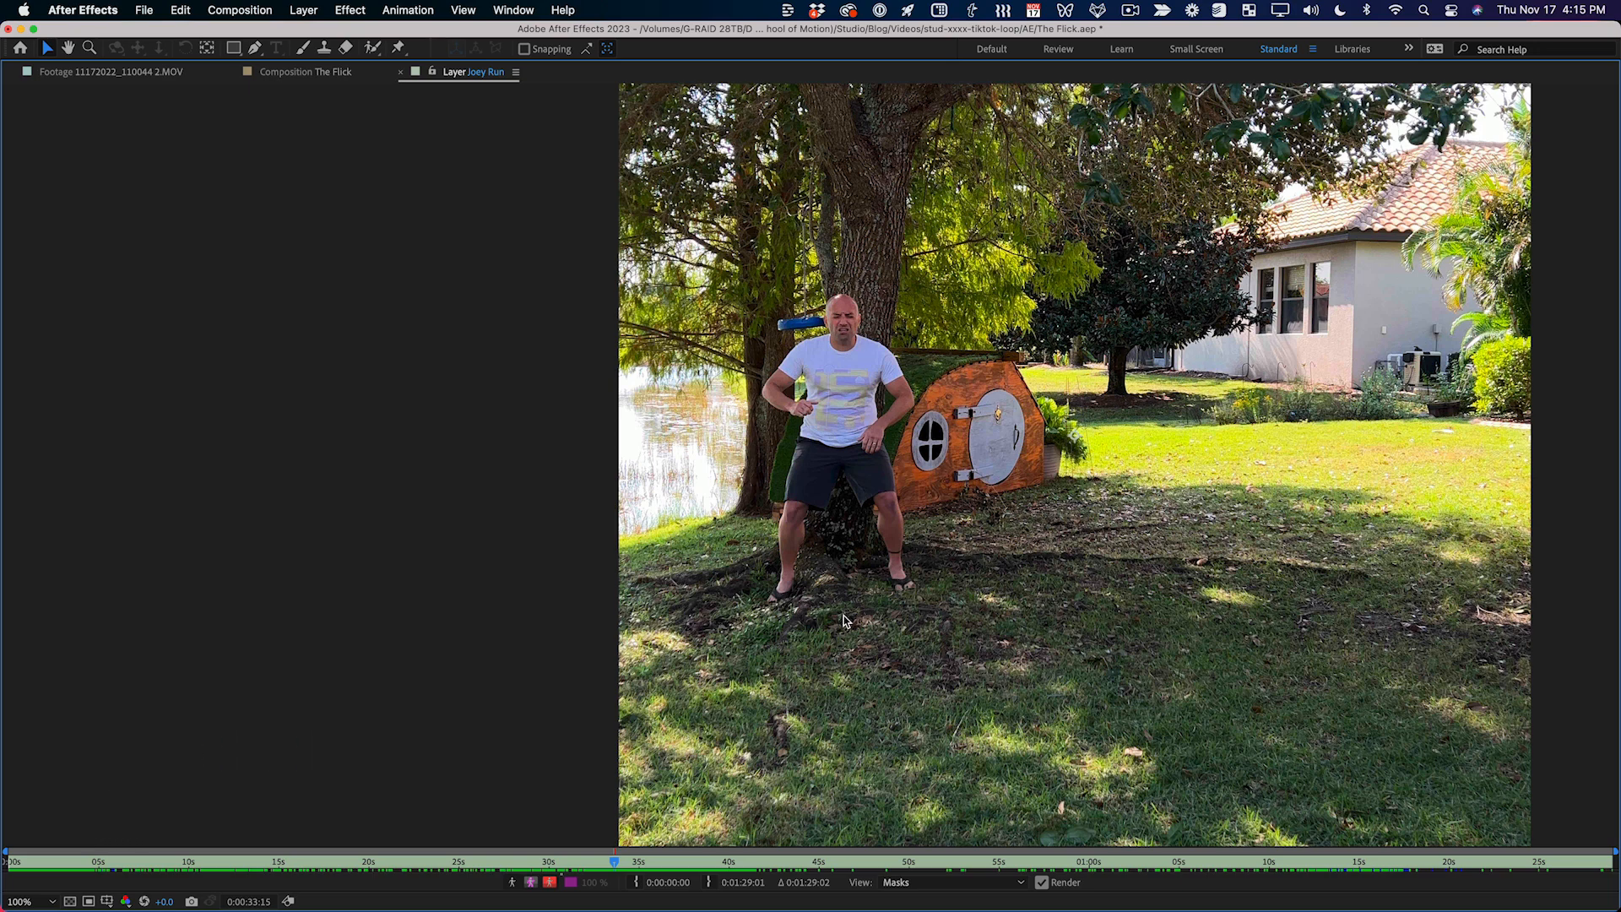
Step: Compare frames around the man's stance against the tree and trim the Joey Run layer's start to 0:00:33:16
{"action": "key", "text": "Page_Down"}
{"action": "key", "text": "Page_Down"}
{"action": "key", "text": "Page_Down"}
{"action": "key", "text": "Page_Down"}
{"action": "key", "text": "Page_Down"}
{"action": "key", "text": "Page_Down"}
{"action": "key", "text": "Page_Down"}
{"action": "key", "text": "Page_Down"}
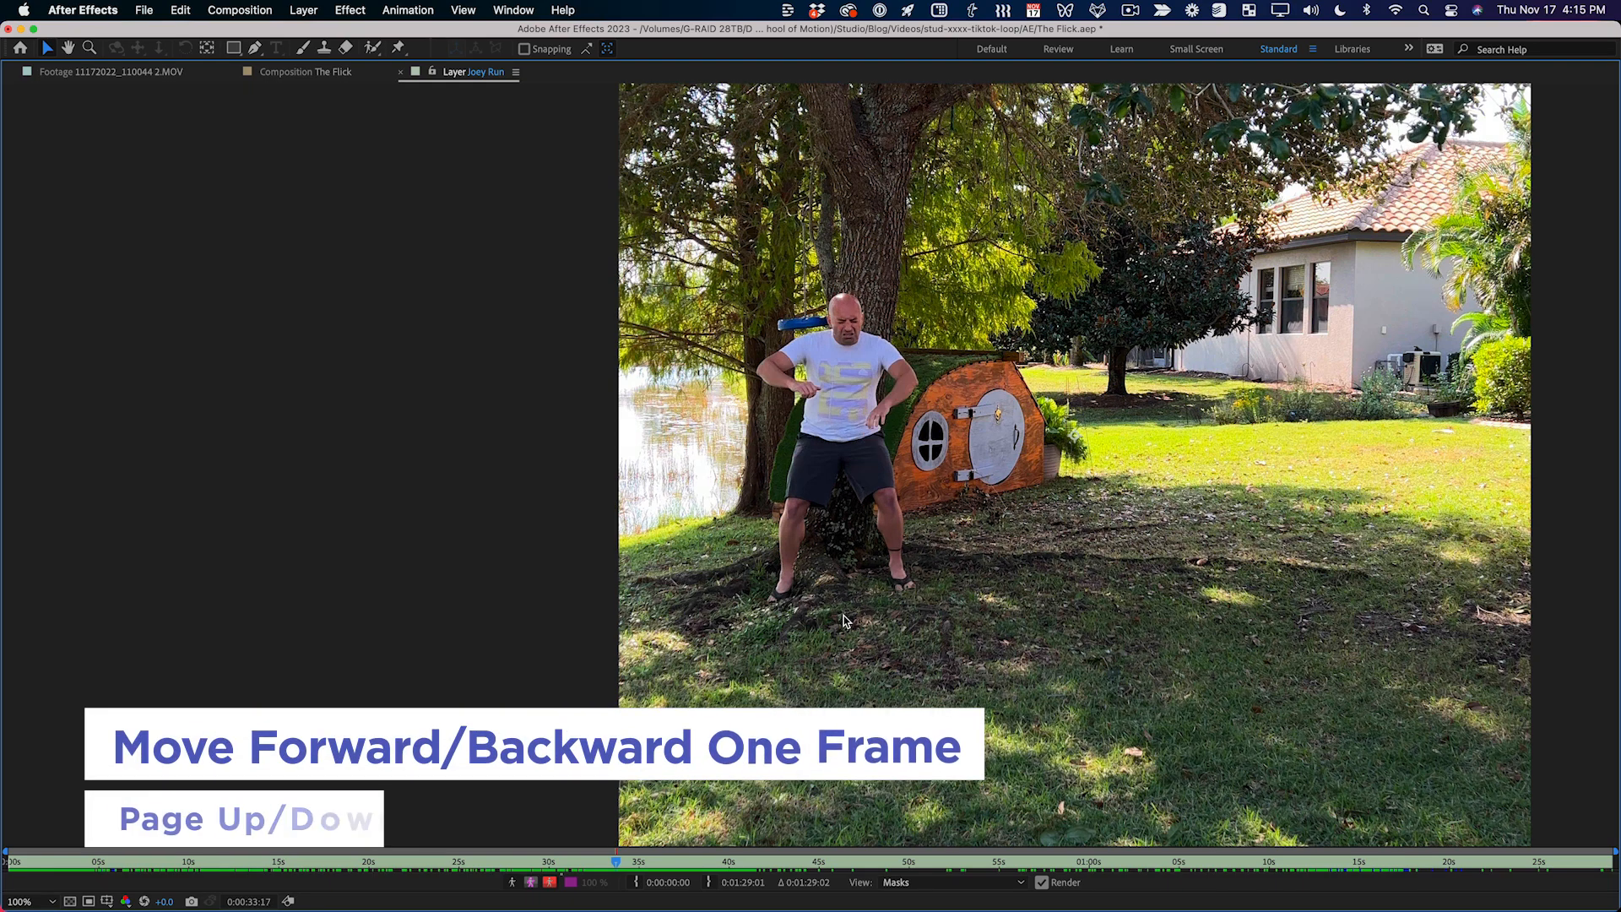
{"action": "key", "text": "Page_Down"}
{"action": "key", "text": "Page_Down"}
{"action": "key", "text": "Page_Down"}
{"action": "key", "text": "Page_Down"}
{"action": "key", "text": "Page_Up"}
{"action": "key", "text": "Page_Up"}
{"action": "key", "text": "Page_Up"}
{"action": "key", "text": "Page_Up"}
{"action": "key", "text": "Page_Up"}
{"action": "key", "text": "Page_Up"}
{"action": "key", "text": "Page_Up"}
{"action": "key", "text": "Page_Up"}
{"action": "key", "text": "Page_Up"}
{"action": "key", "text": "Page_Up"}
{"action": "key", "text": "Page_Up"}
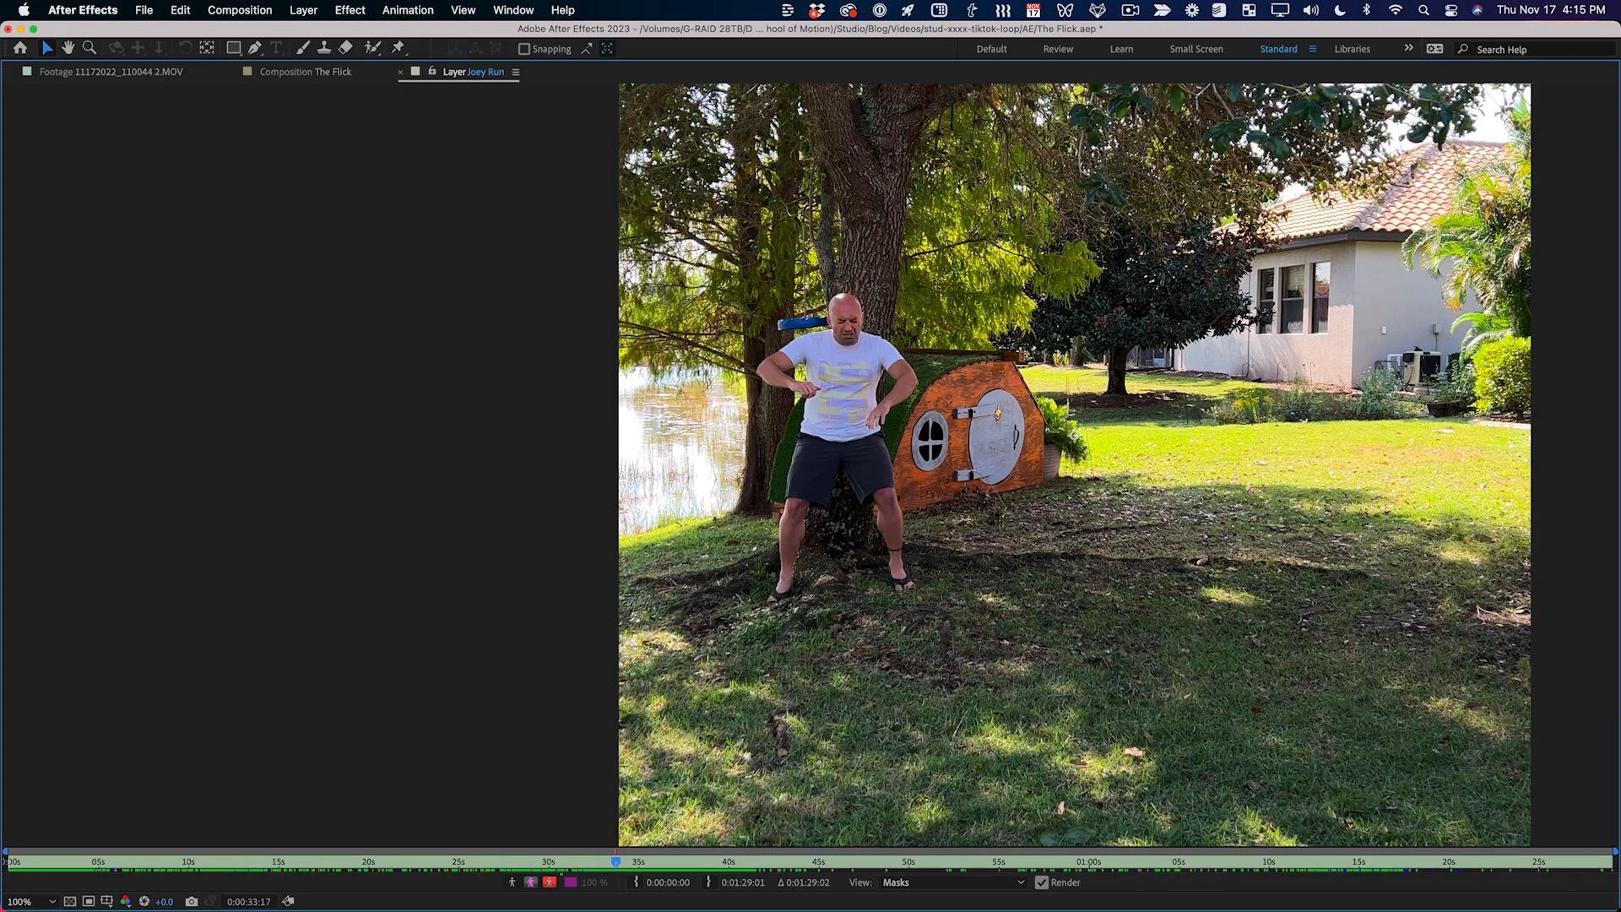
{"action": "key", "text": "Page_Up"}
{"action": "key", "text": "Page_Up"}
{"action": "key", "text": "Page_Up"}
{"action": "key", "text": "Page_Up"}
{"action": "key", "text": "Page_Down"}
{"action": "key", "text": "Page_Down"}
{"action": "key", "text": "Page_Down"}
{"action": "key", "text": "Page_Down"}
{"action": "key", "text": "Page_Down"}
{"action": "key", "text": "Page_Down"}
{"action": "key", "text": "Page_Down"}
{"action": "key", "text": "Page_Up"}
{"action": "key", "text": "Page_Up"}
{"action": "key", "text": "Page_Up"}
{"action": "key", "text": "Page_Up"}
{"action": "key", "text": "Page_Up"}
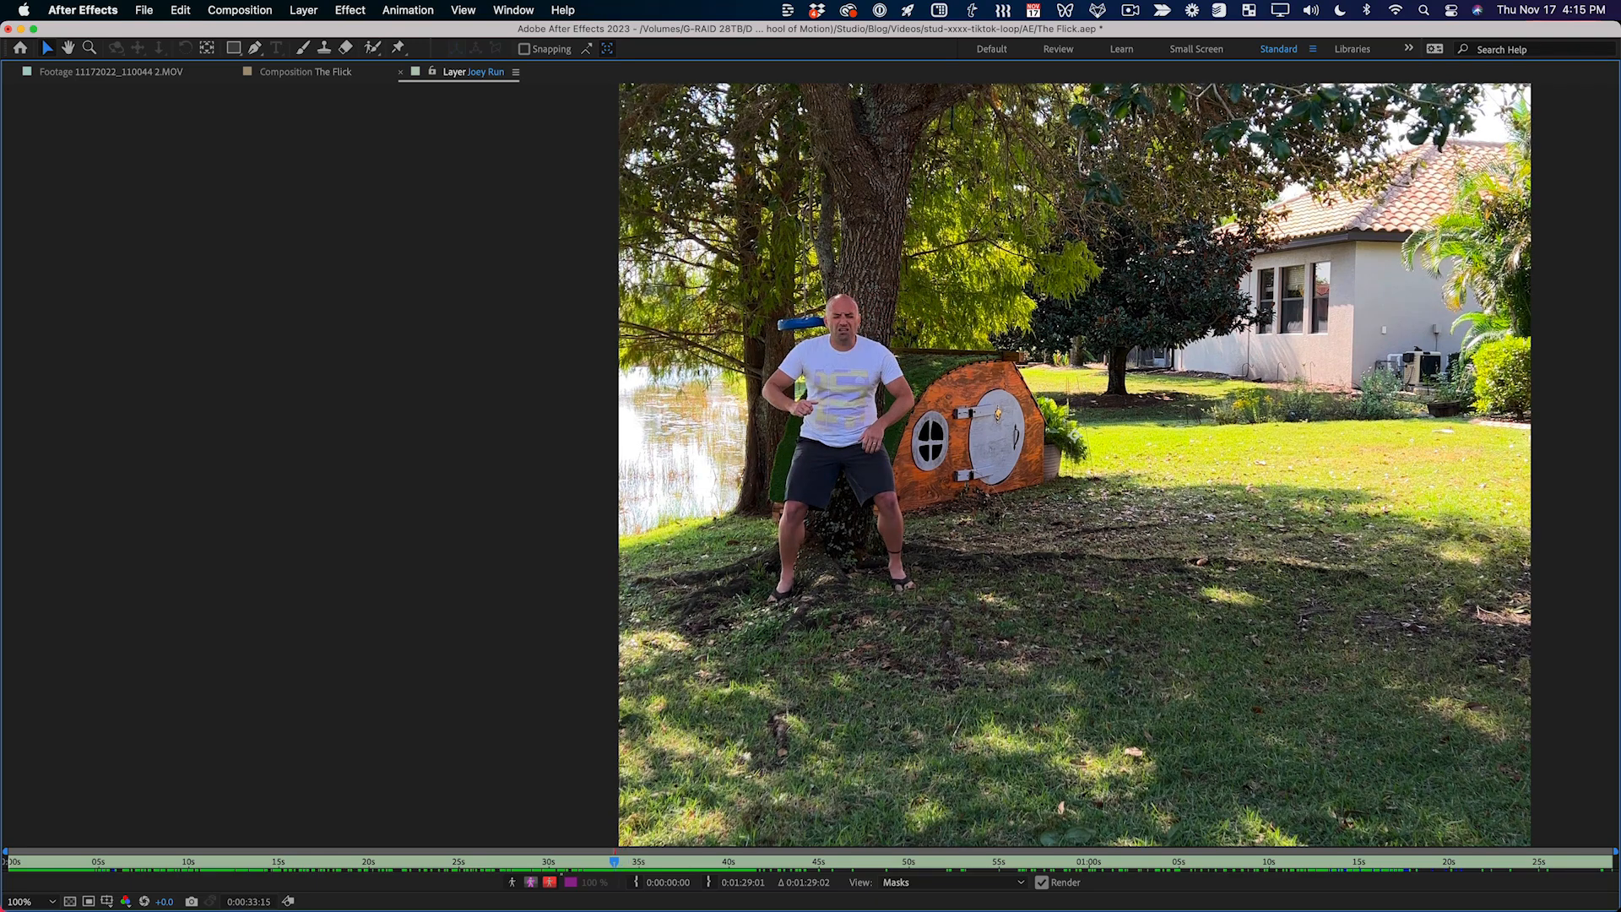
{"action": "key", "text": "Page_Down"}
{"action": "key", "text": "Page_Up"}
{"action": "key", "text": "Page_Up"}
{"action": "key", "text": "Page_Down"}
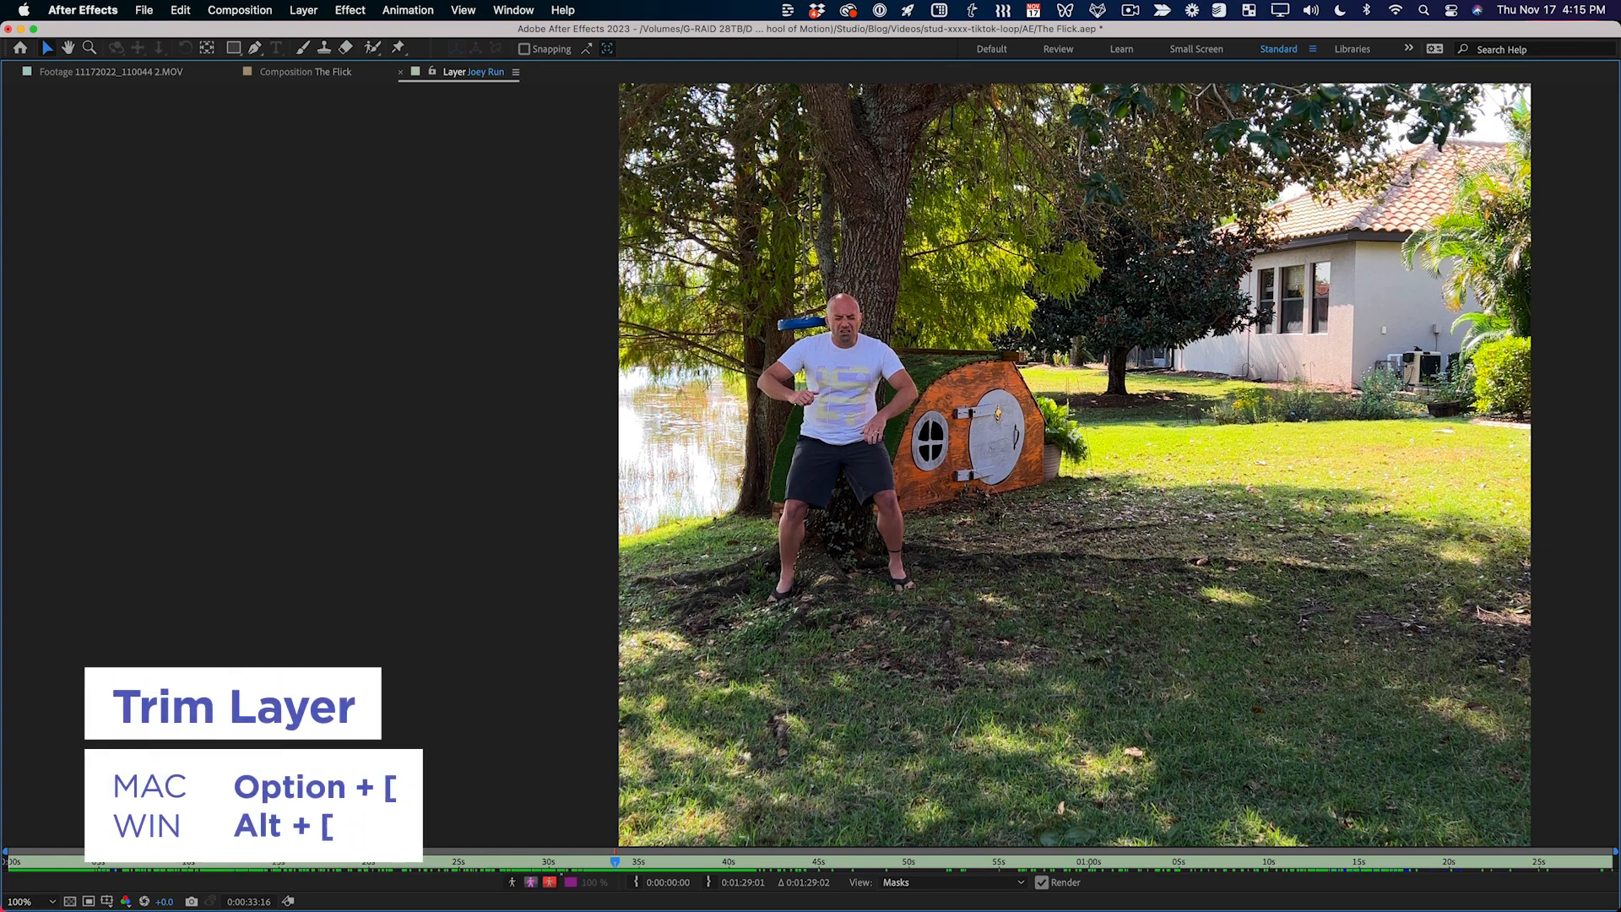
{"action": "key", "text": "alt+bracketleft"}
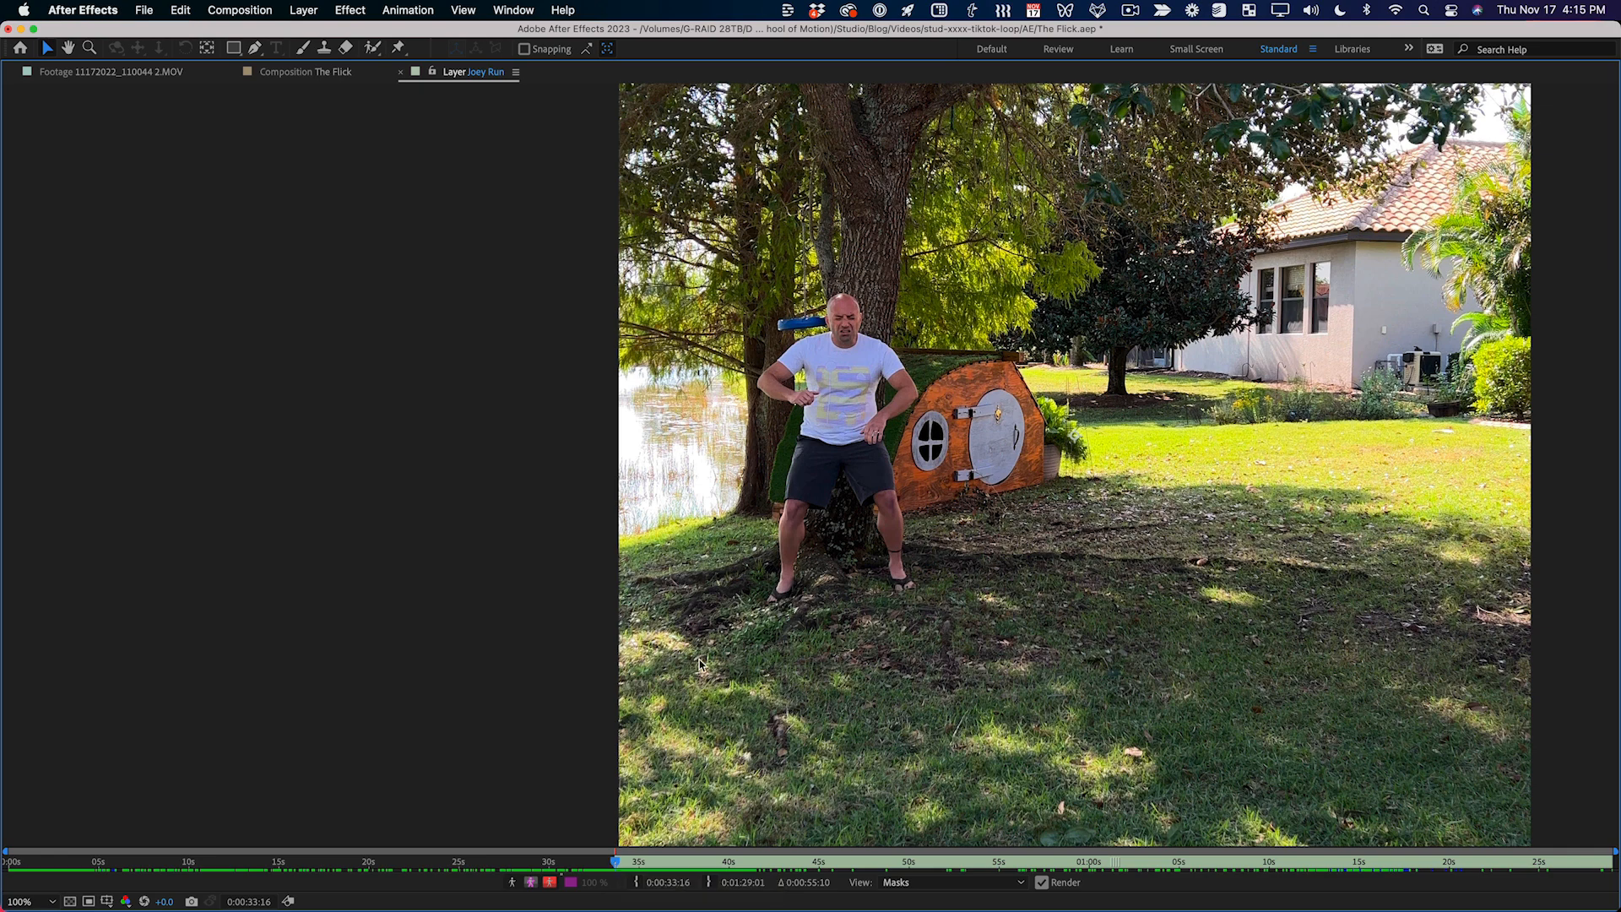
Step: Trim the end of the Joey Run layer to 0:00:38:09, restore the panel layout, and fit the frame in the viewer
{"action": "key", "text": "space"}
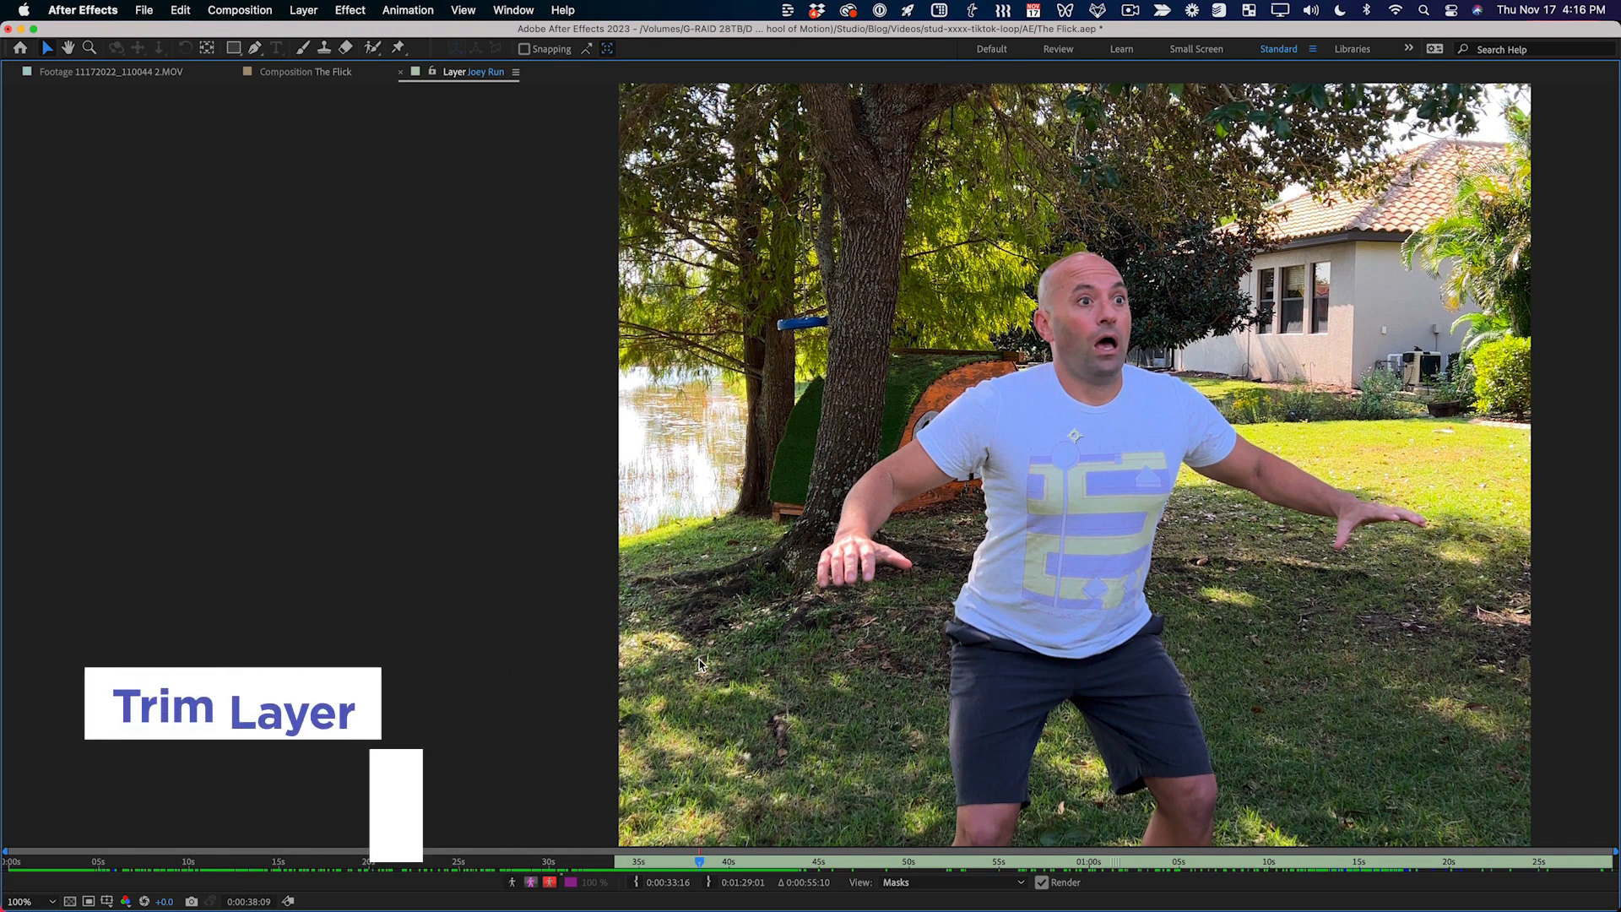
{"action": "key", "text": "alt+bracketright"}
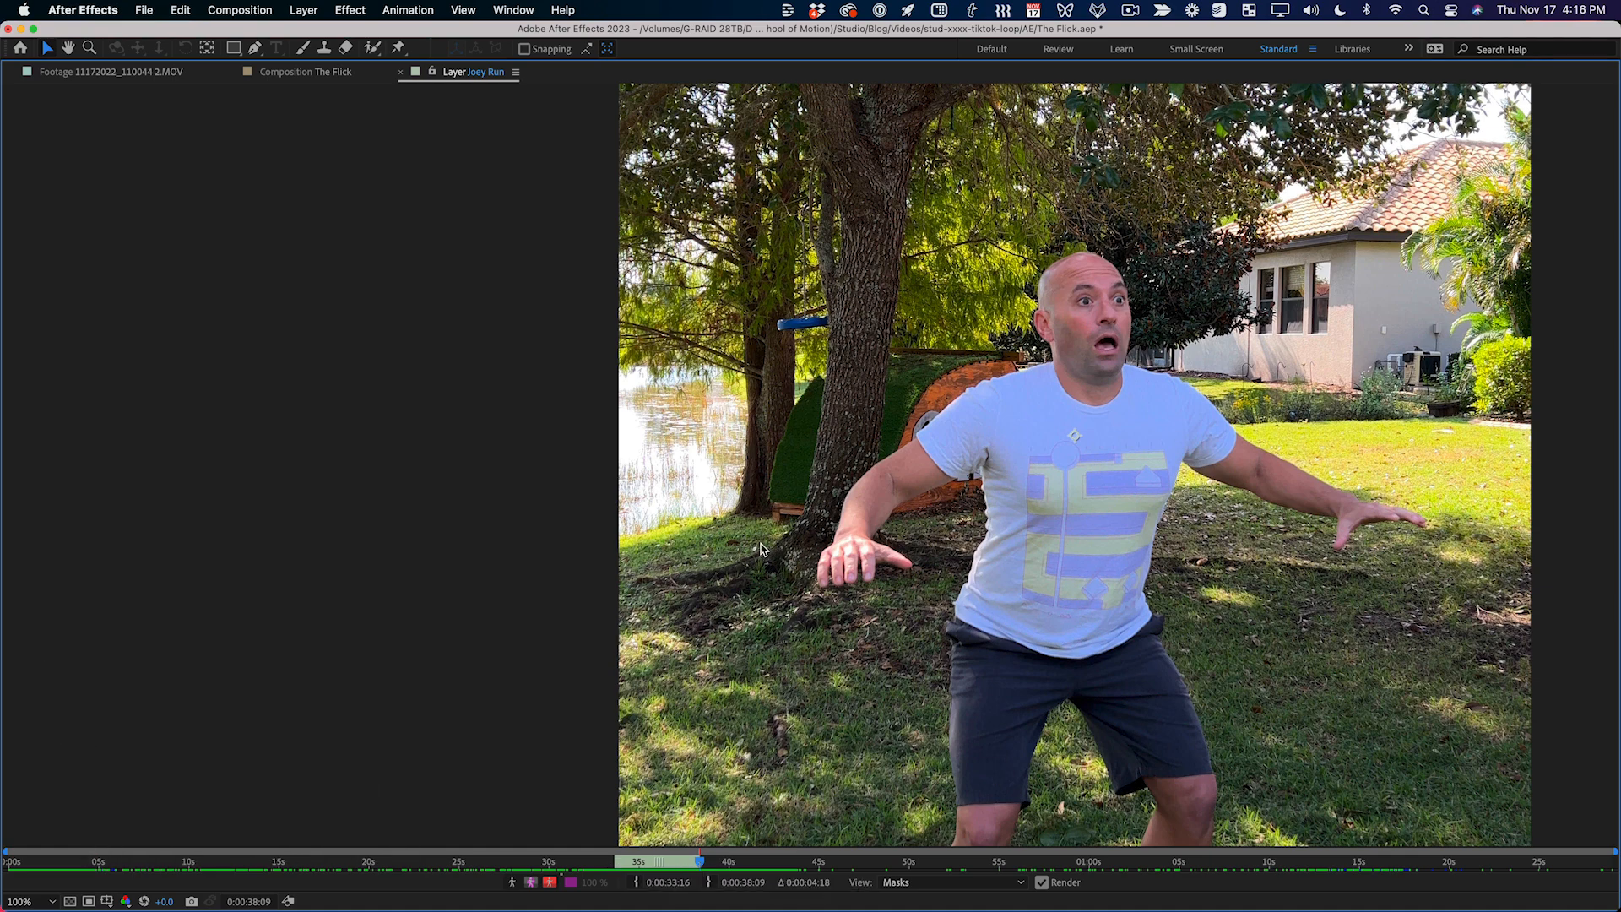
{"action": "key", "text": "grave"}
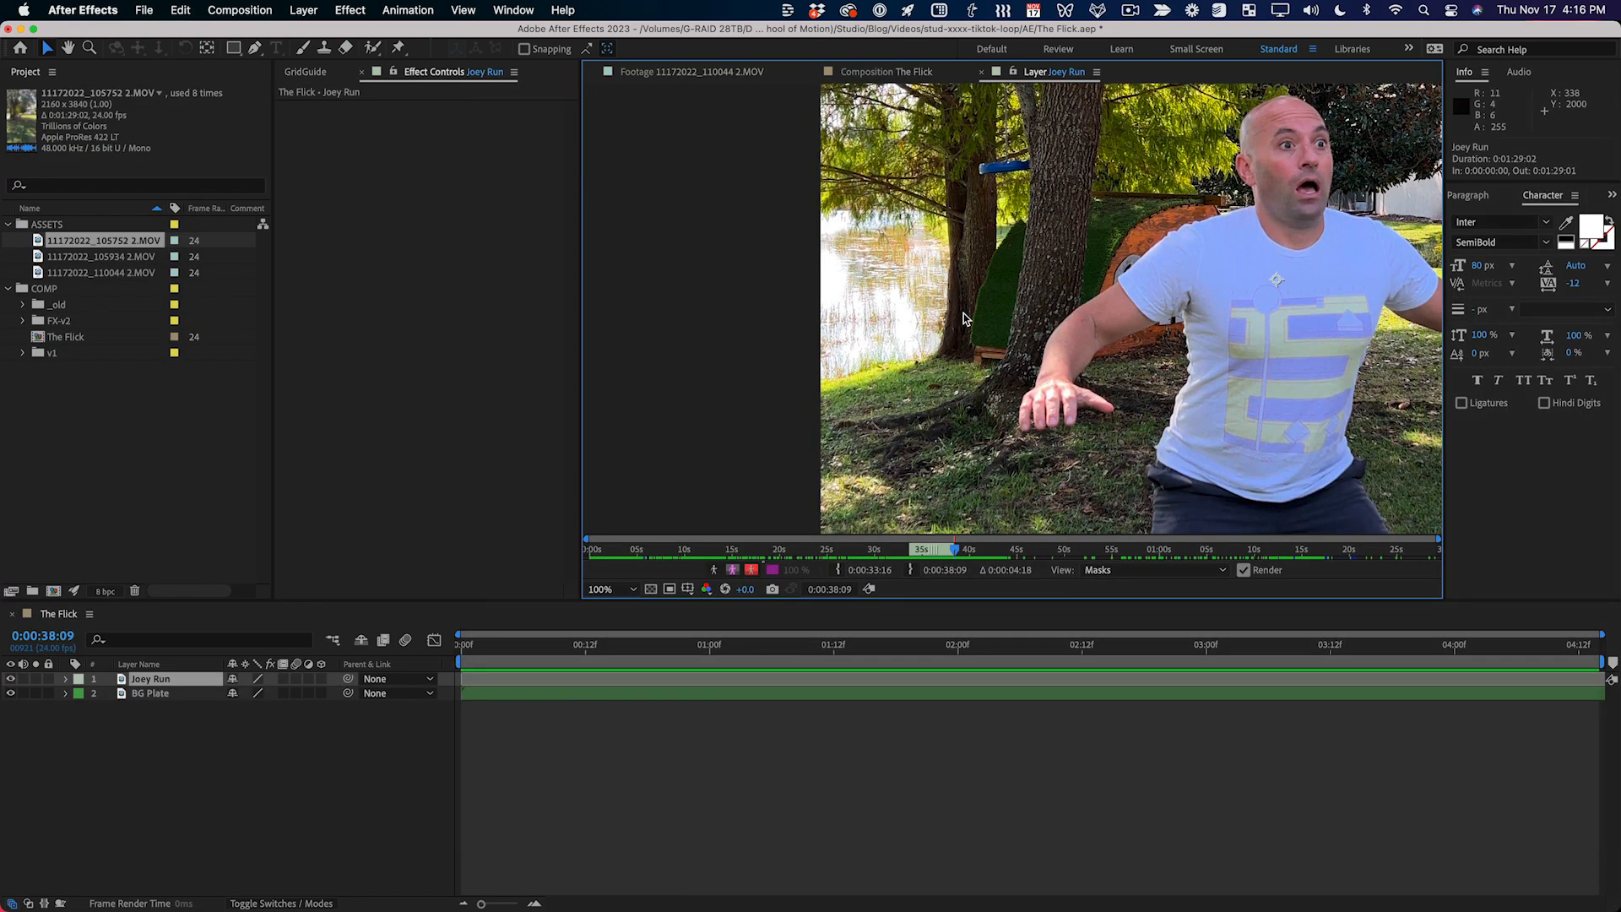
{"action": "key", "text": "shift+slash"}
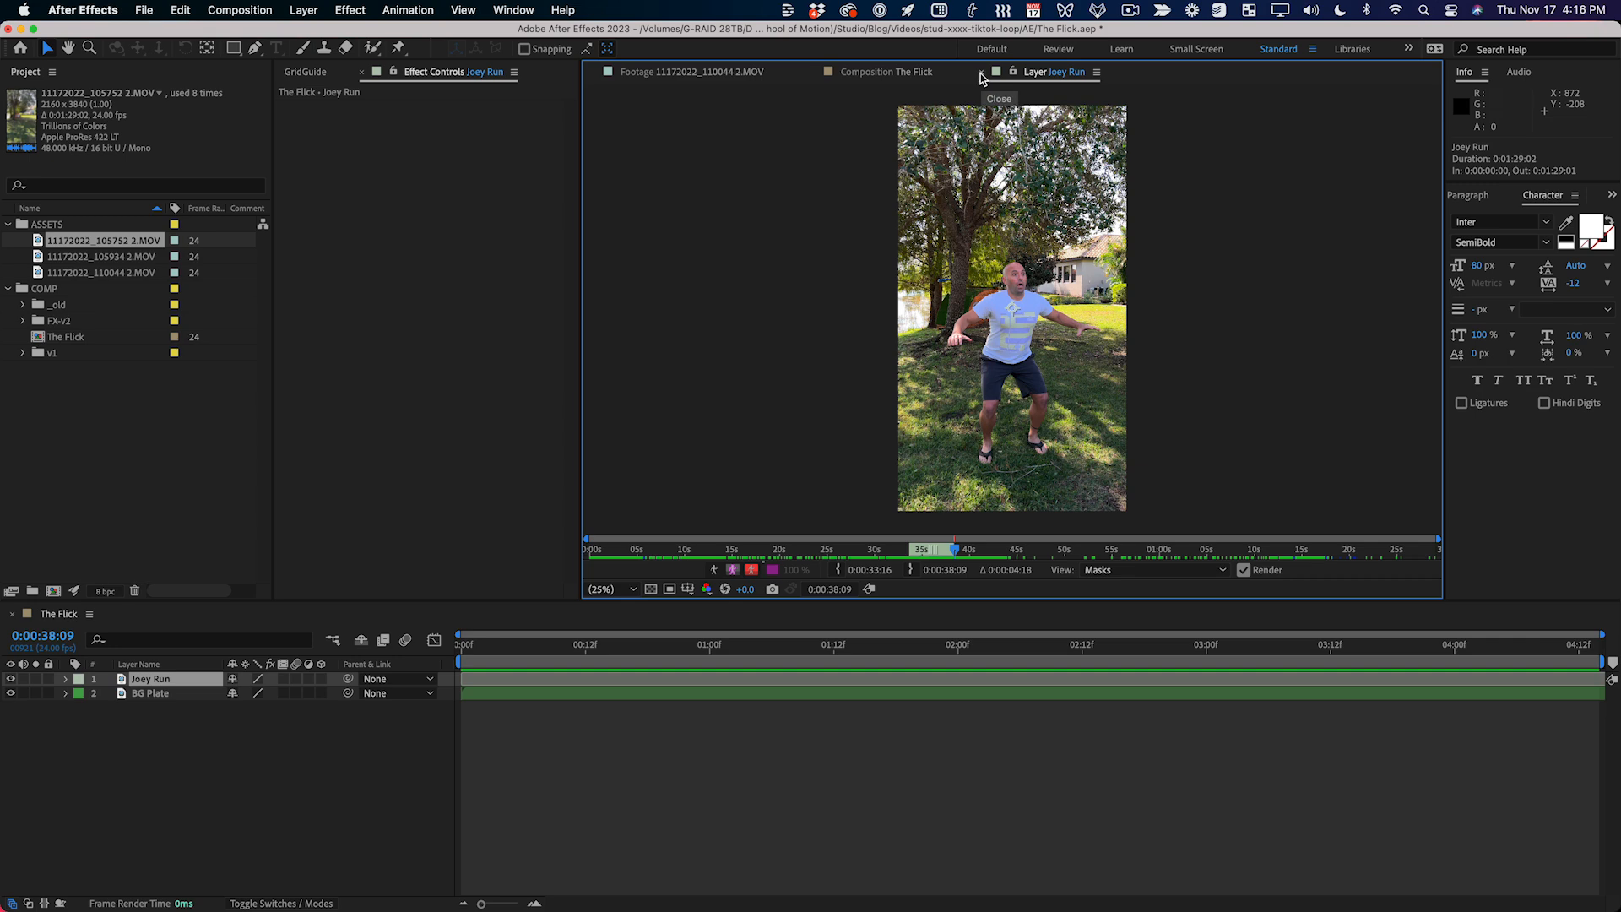
Step: Close the Joey Run layer viewer, move the layer's trimmed start to 0:00:00:00 in the composition, and preview it
{"action": "left_click", "coordinate": [982, 72]}
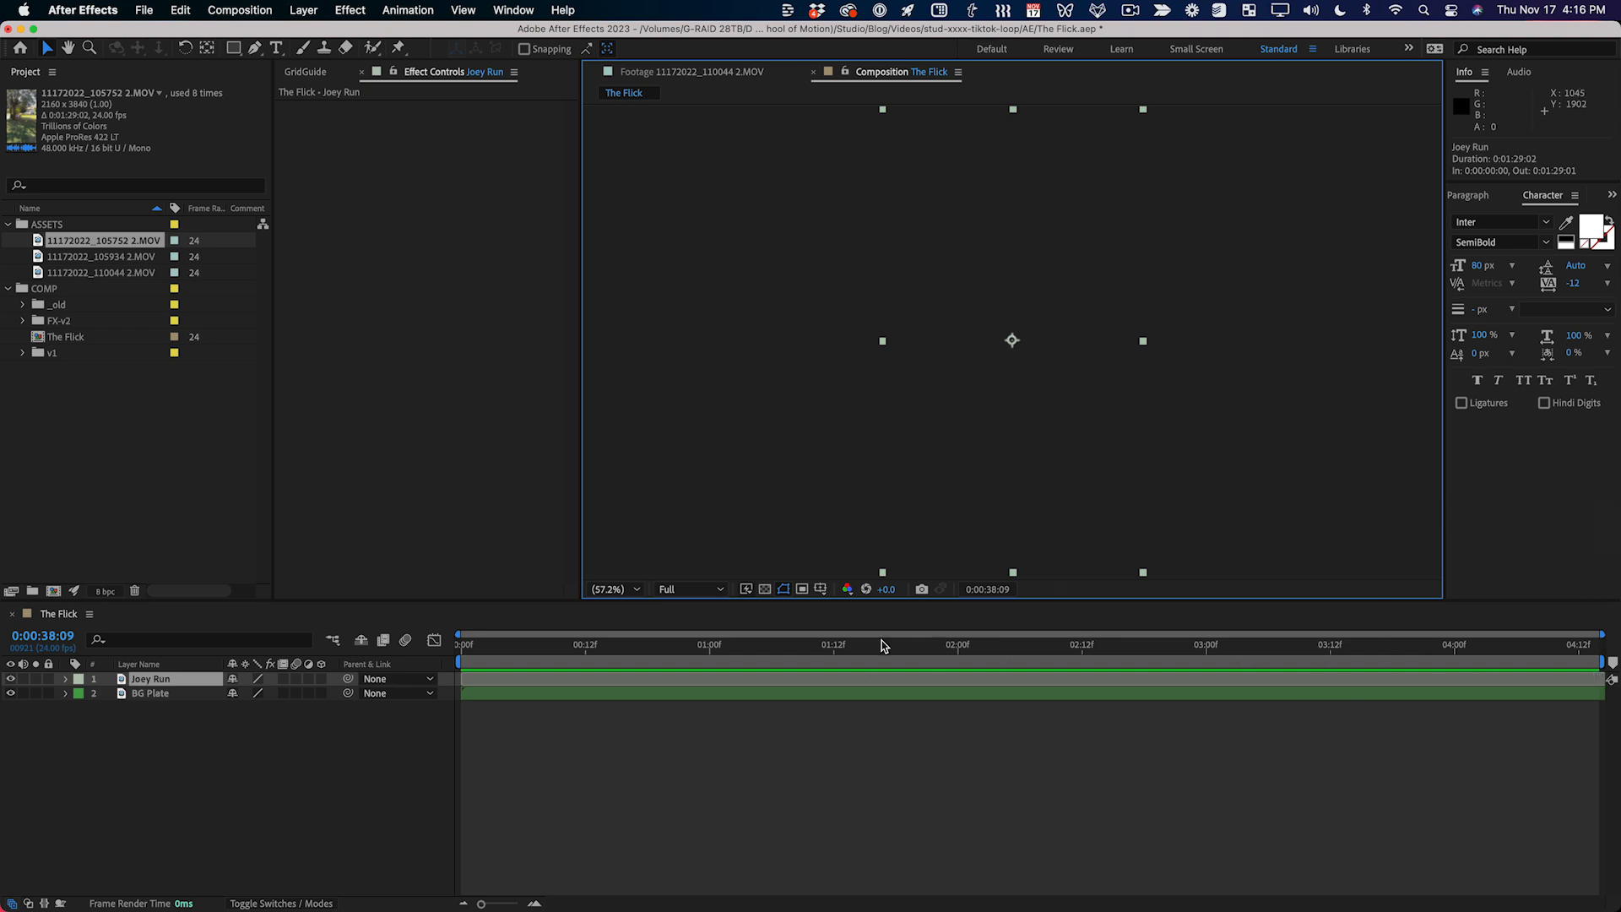
{"action": "left_click_drag", "start_coordinate": [575, 649], "coordinate": [439, 651]}
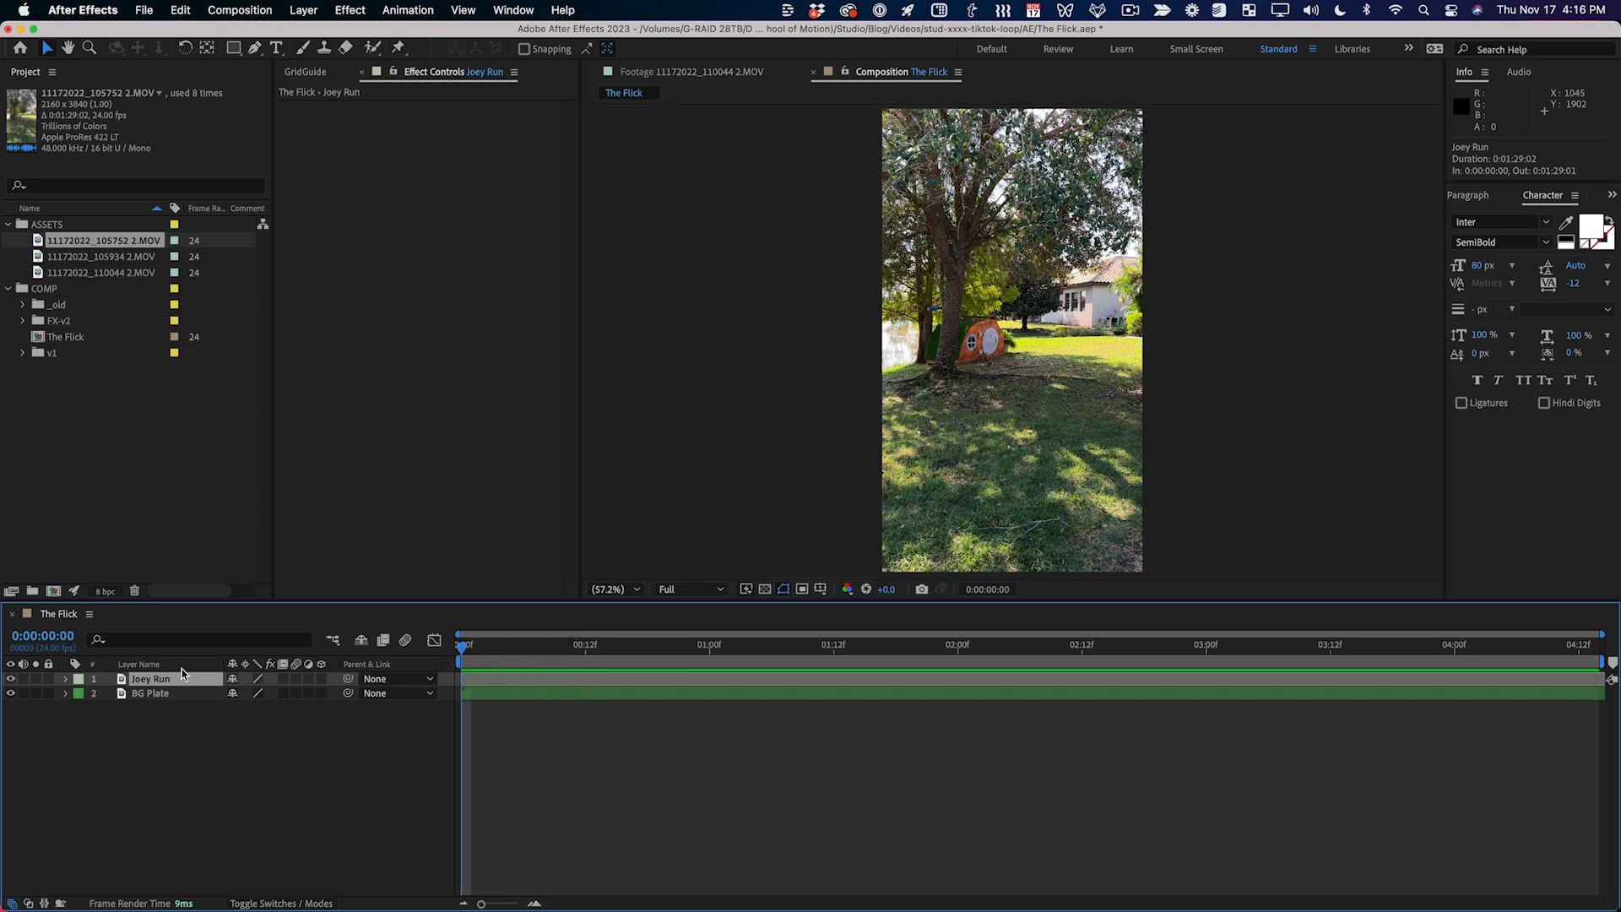
{"action": "key", "text": "bracketleft"}
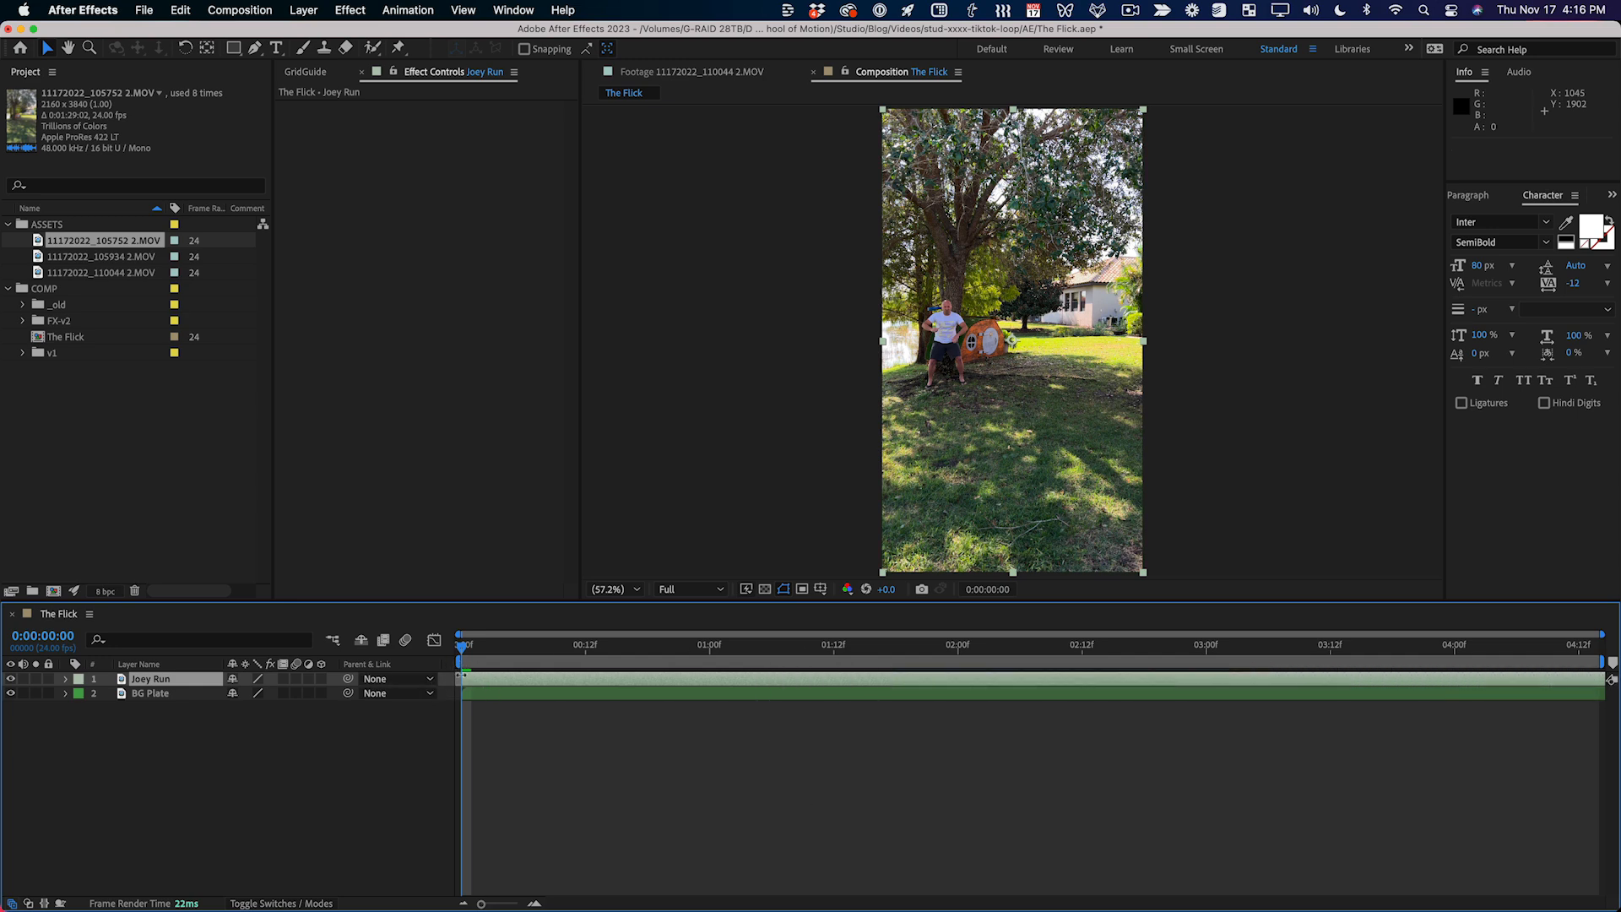
{"action": "key", "text": "space"}
{"action": "key", "text": "space"}
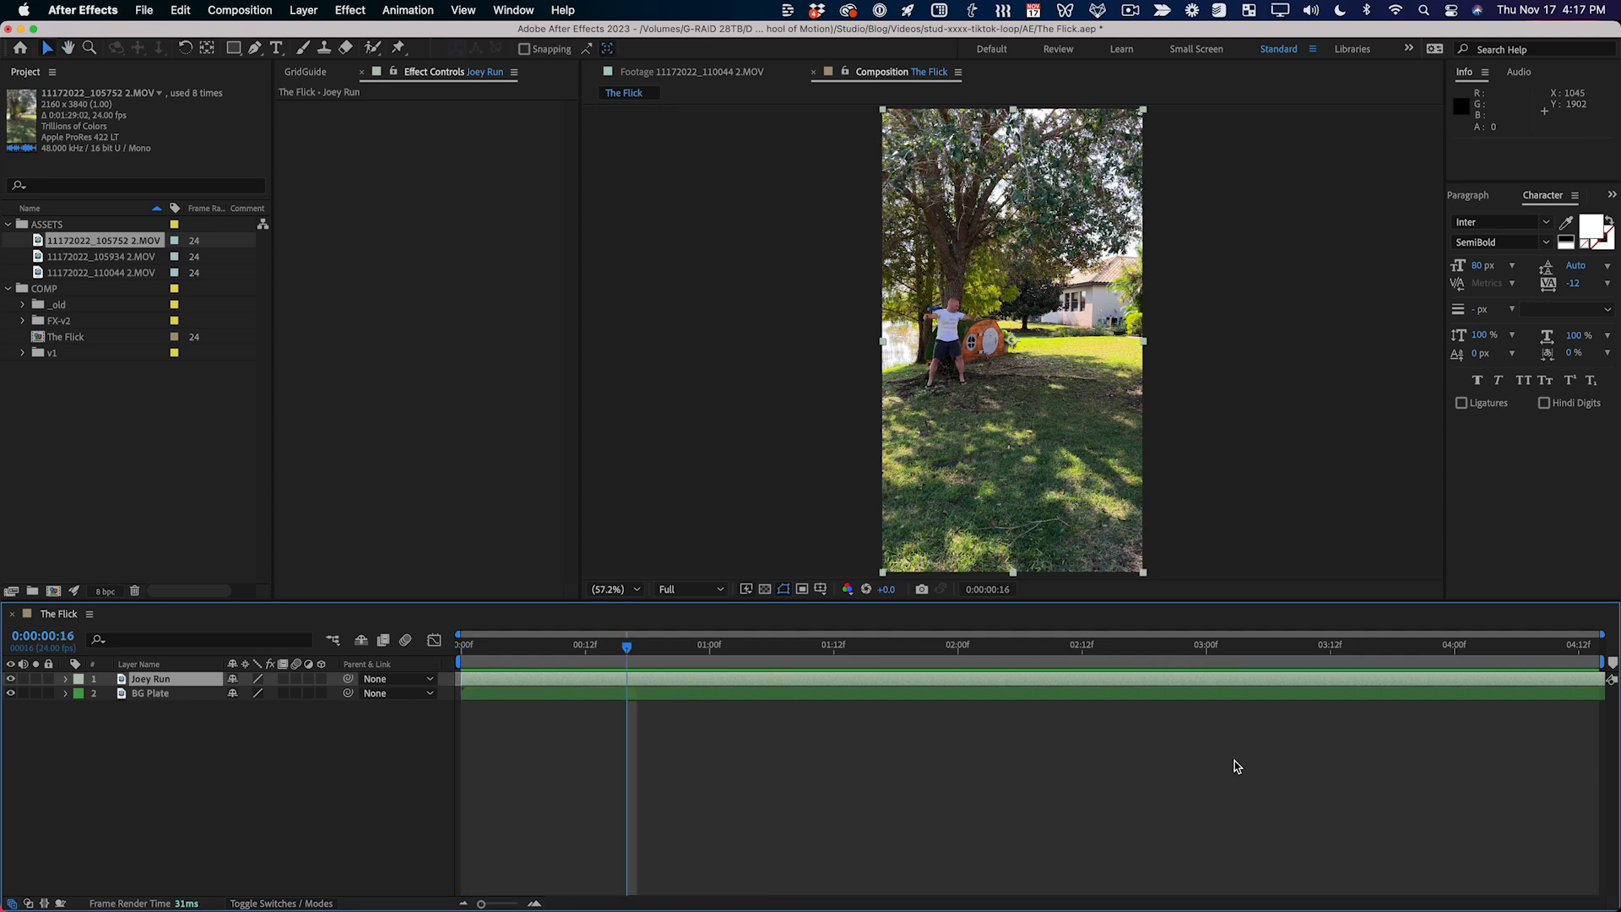
Step: Set the composition's duration to 0:00:08:00 and extend the end of the Joey Run layer to the composition's end
{"action": "key", "text": "super+k"}
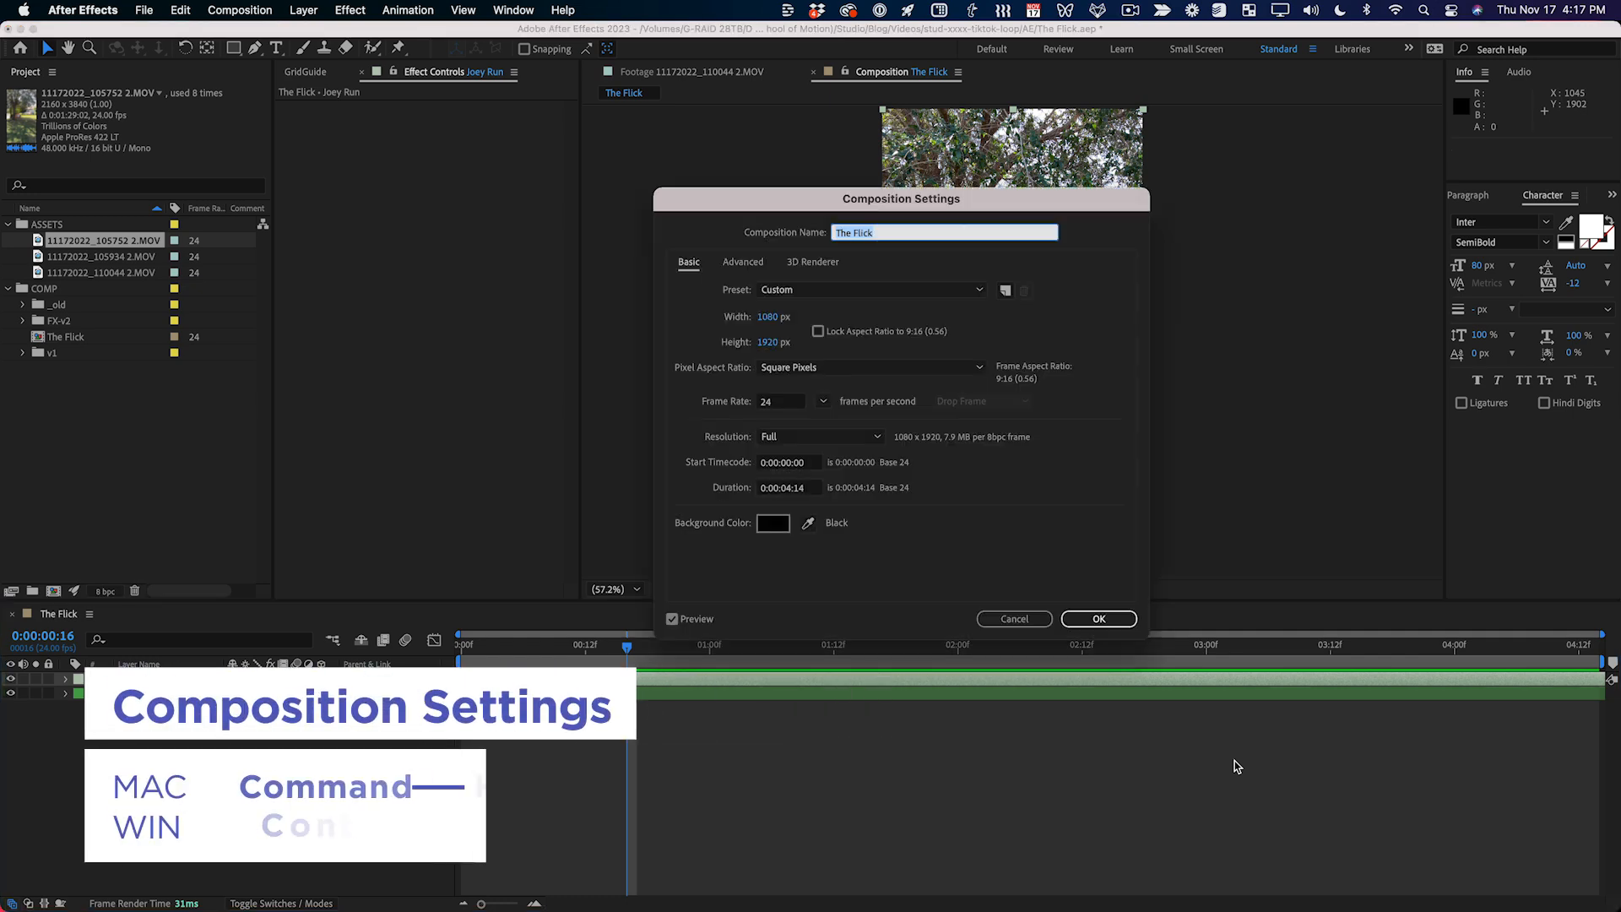
{"action": "left_click", "coordinate": [792, 490]}
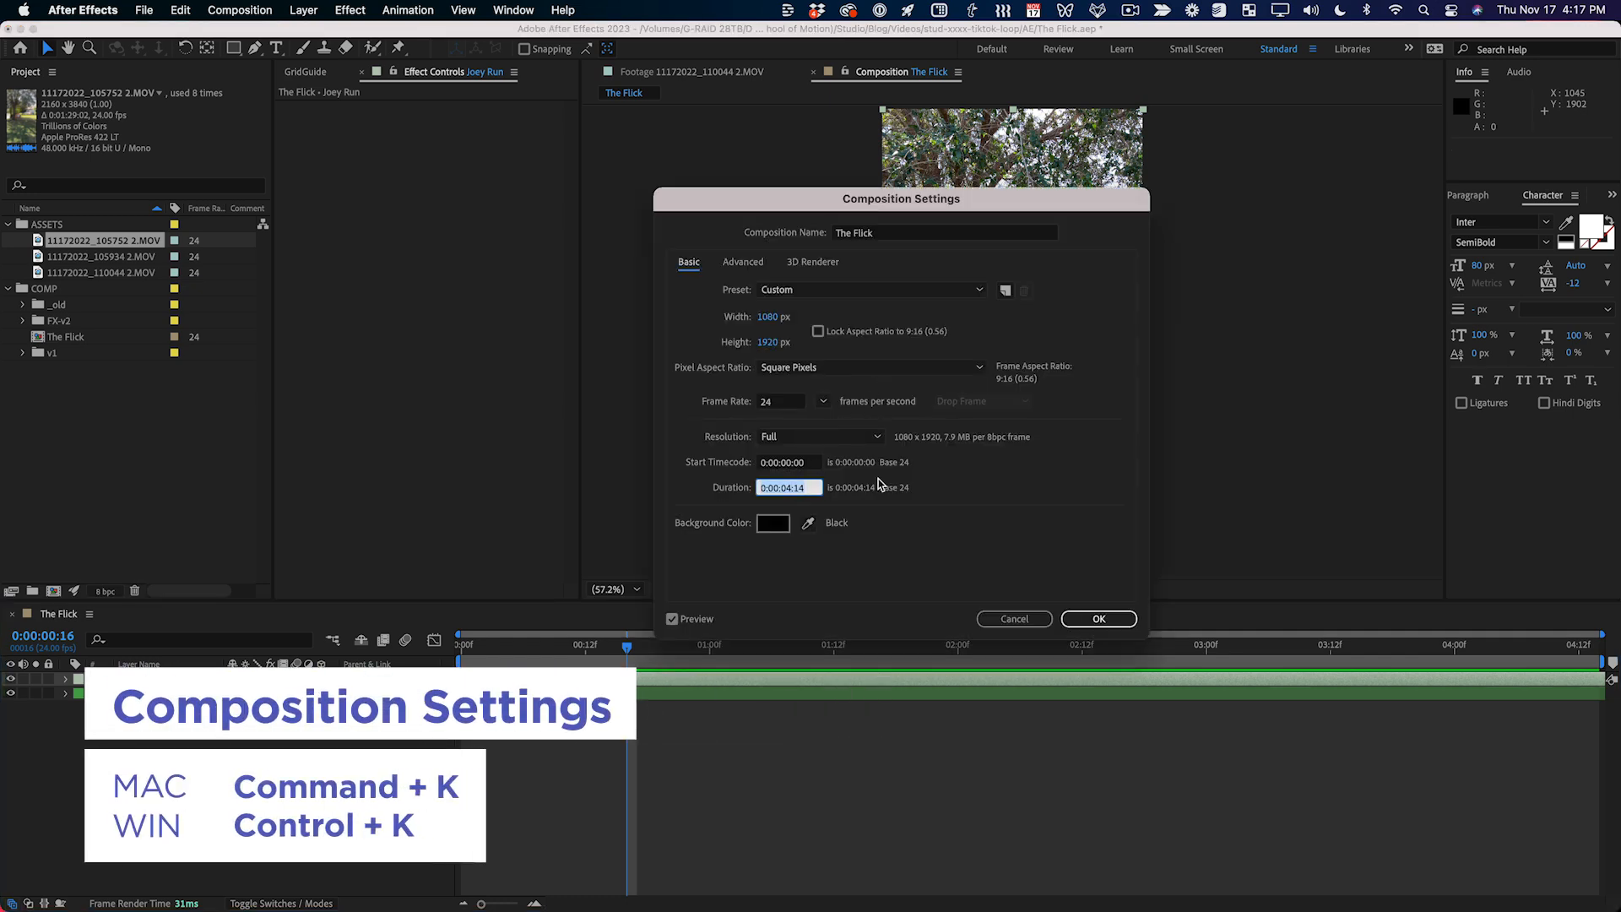
{"action": "type", "text": "8.00"}
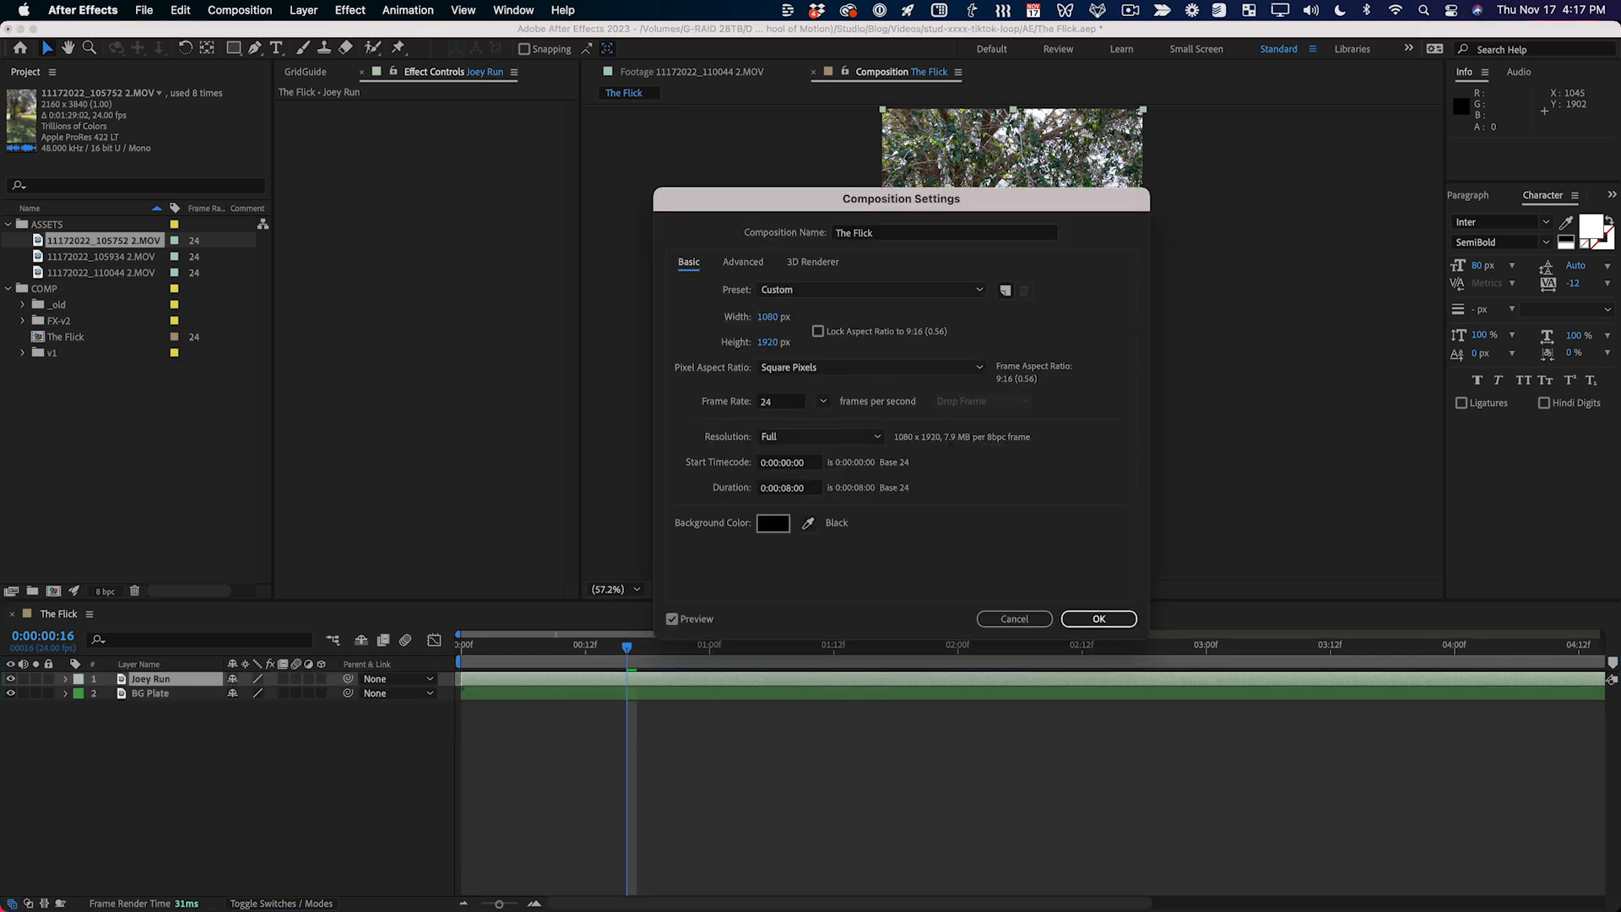
{"action": "key", "text": "Return"}
{"action": "key", "text": "minus"}
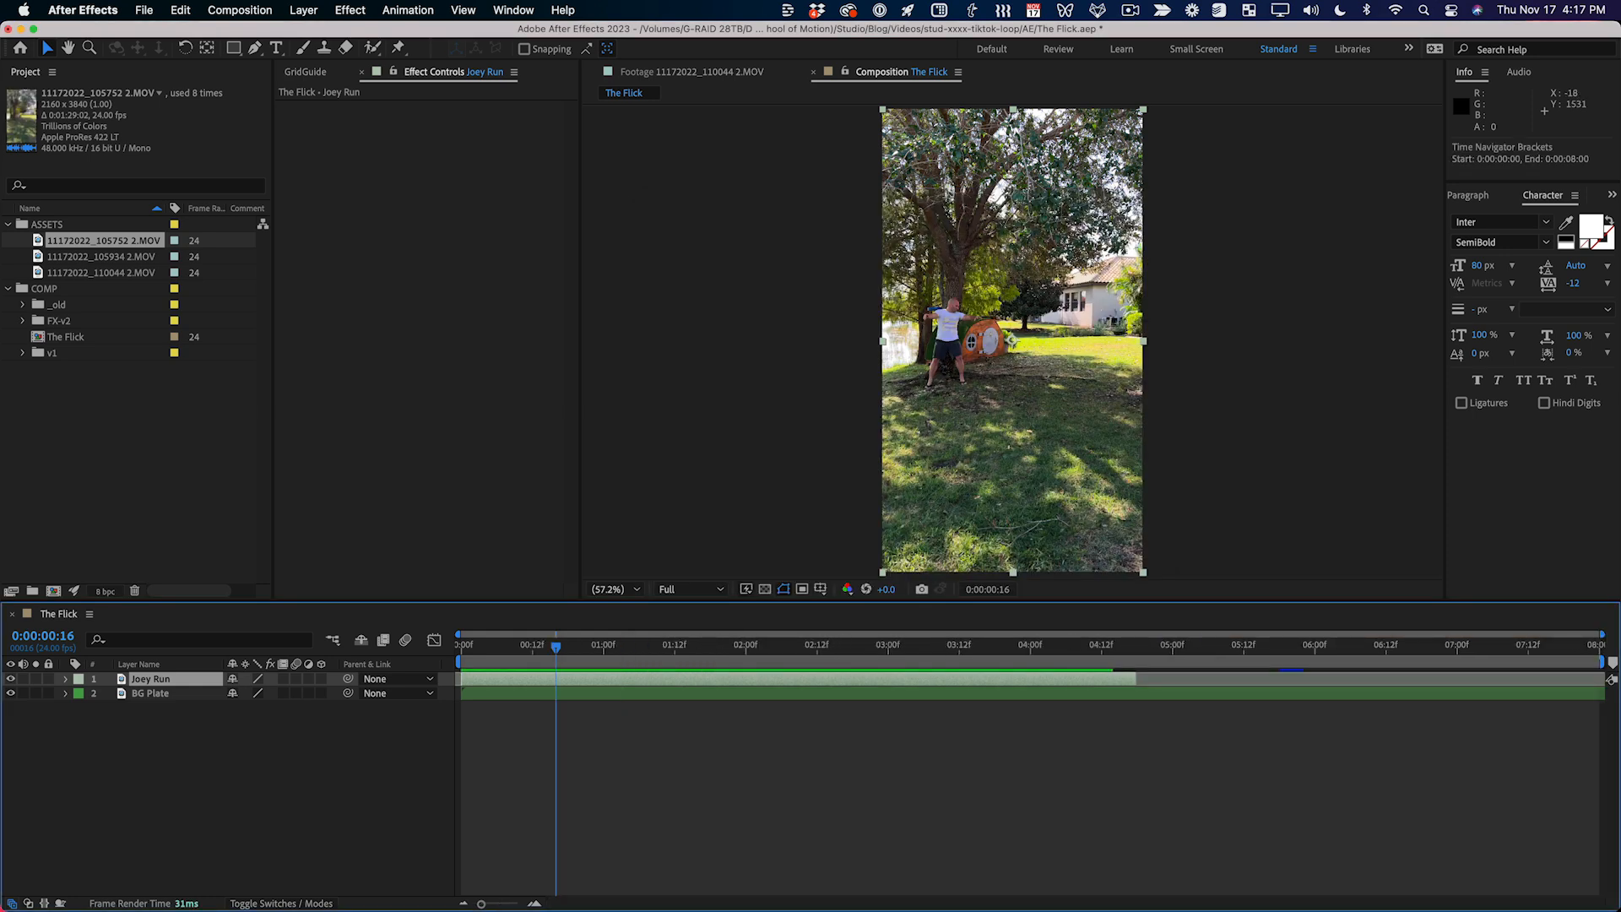
{"action": "left_click_drag", "start_coordinate": [1135, 679], "coordinate": [1609, 679]}
Step: Review the man's run and reaction, and add a marker to the Joey Run layer at 0:00:04:17
{"action": "left_click_drag", "start_coordinate": [950, 643], "coordinate": [1112, 650]}
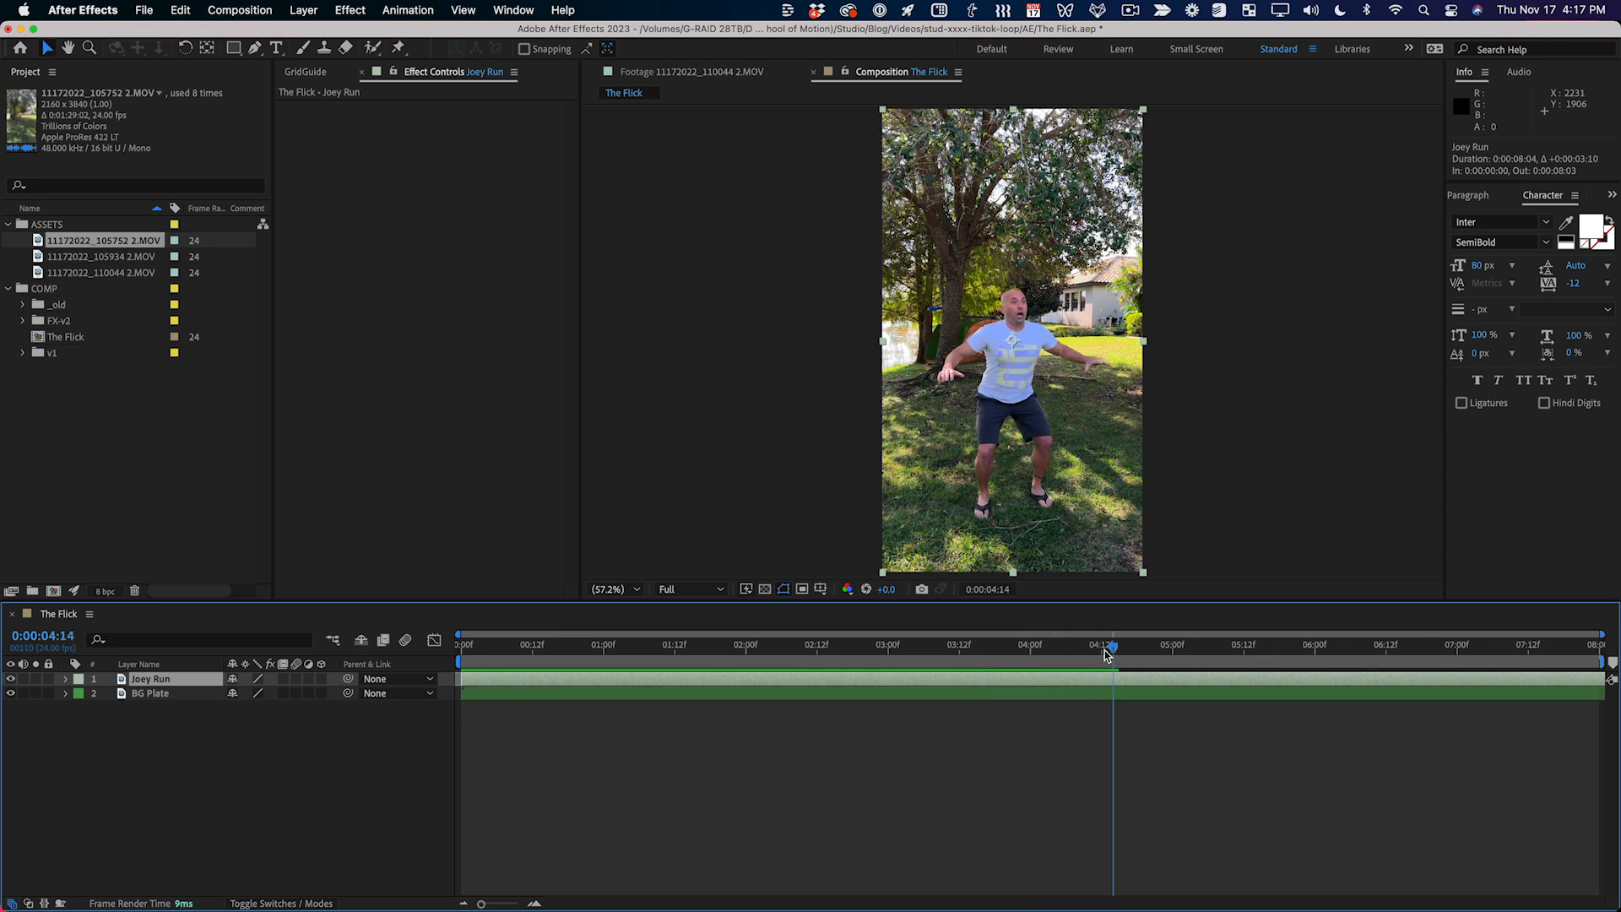
{"action": "left_click_drag", "start_coordinate": [1107, 655], "coordinate": [988, 648]}
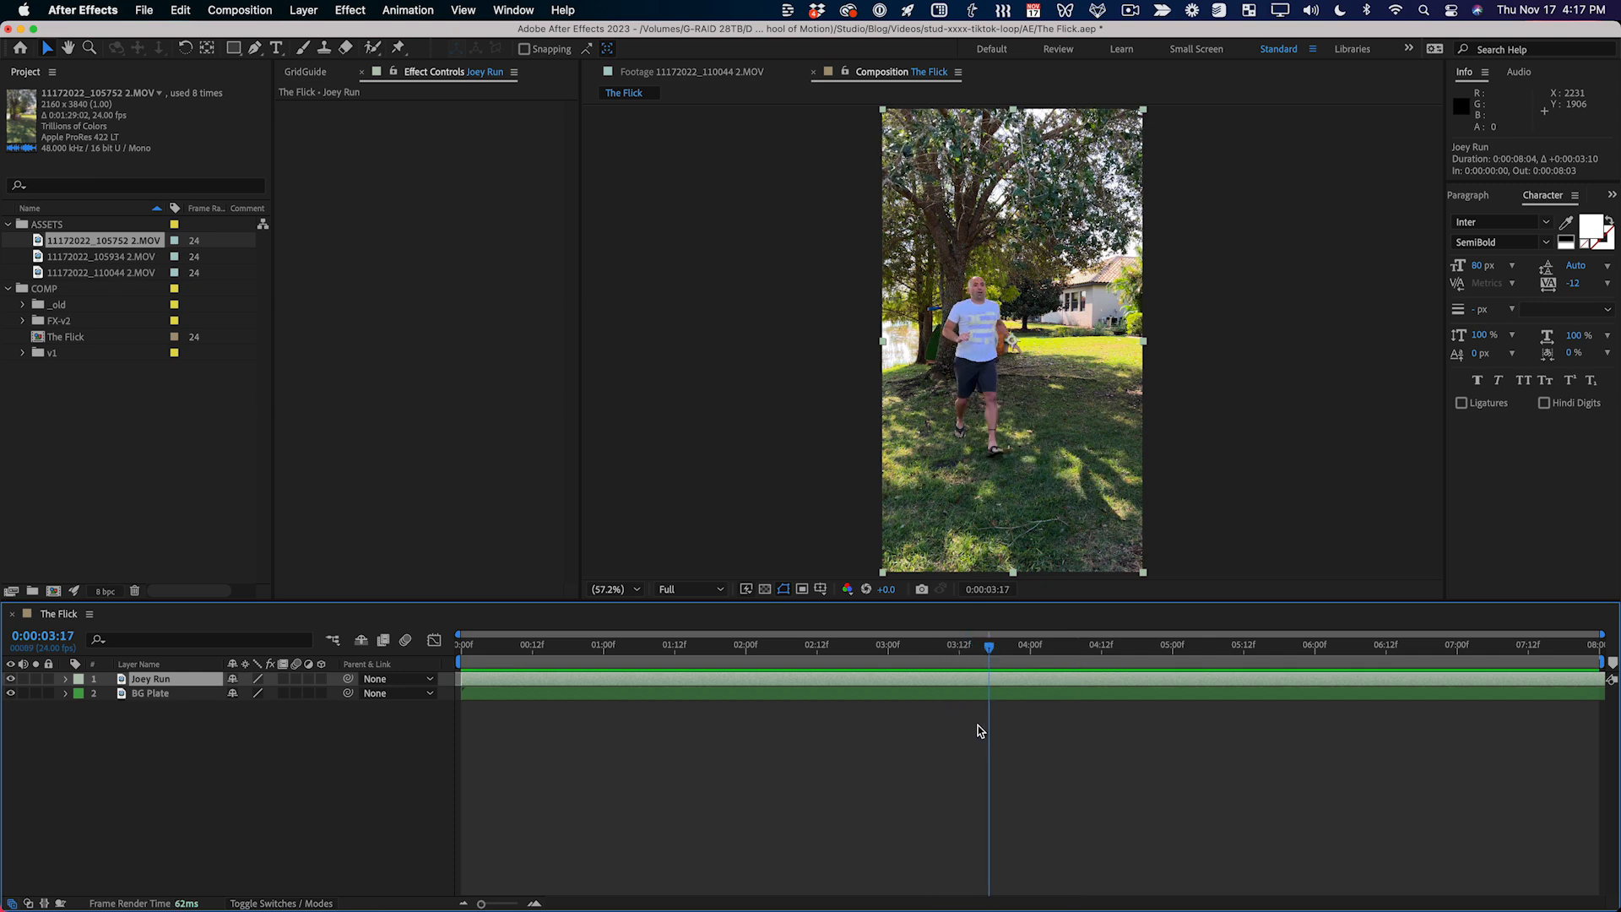
{"action": "left_click", "coordinate": [842, 651]}
{"action": "key", "text": "space"}
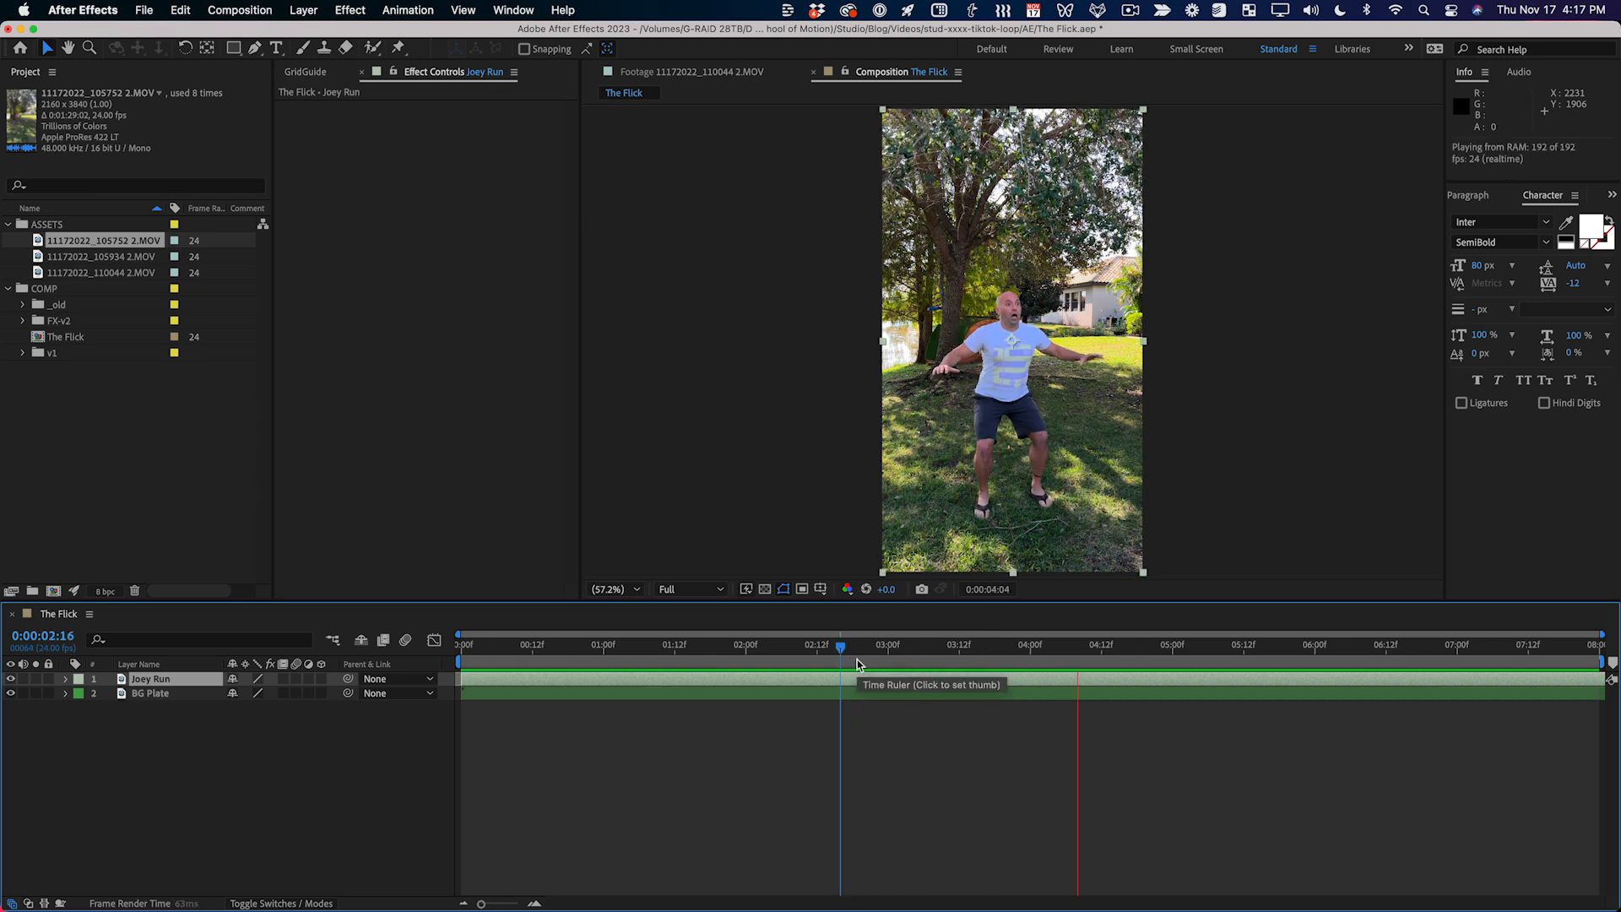
{"action": "key", "text": "space"}
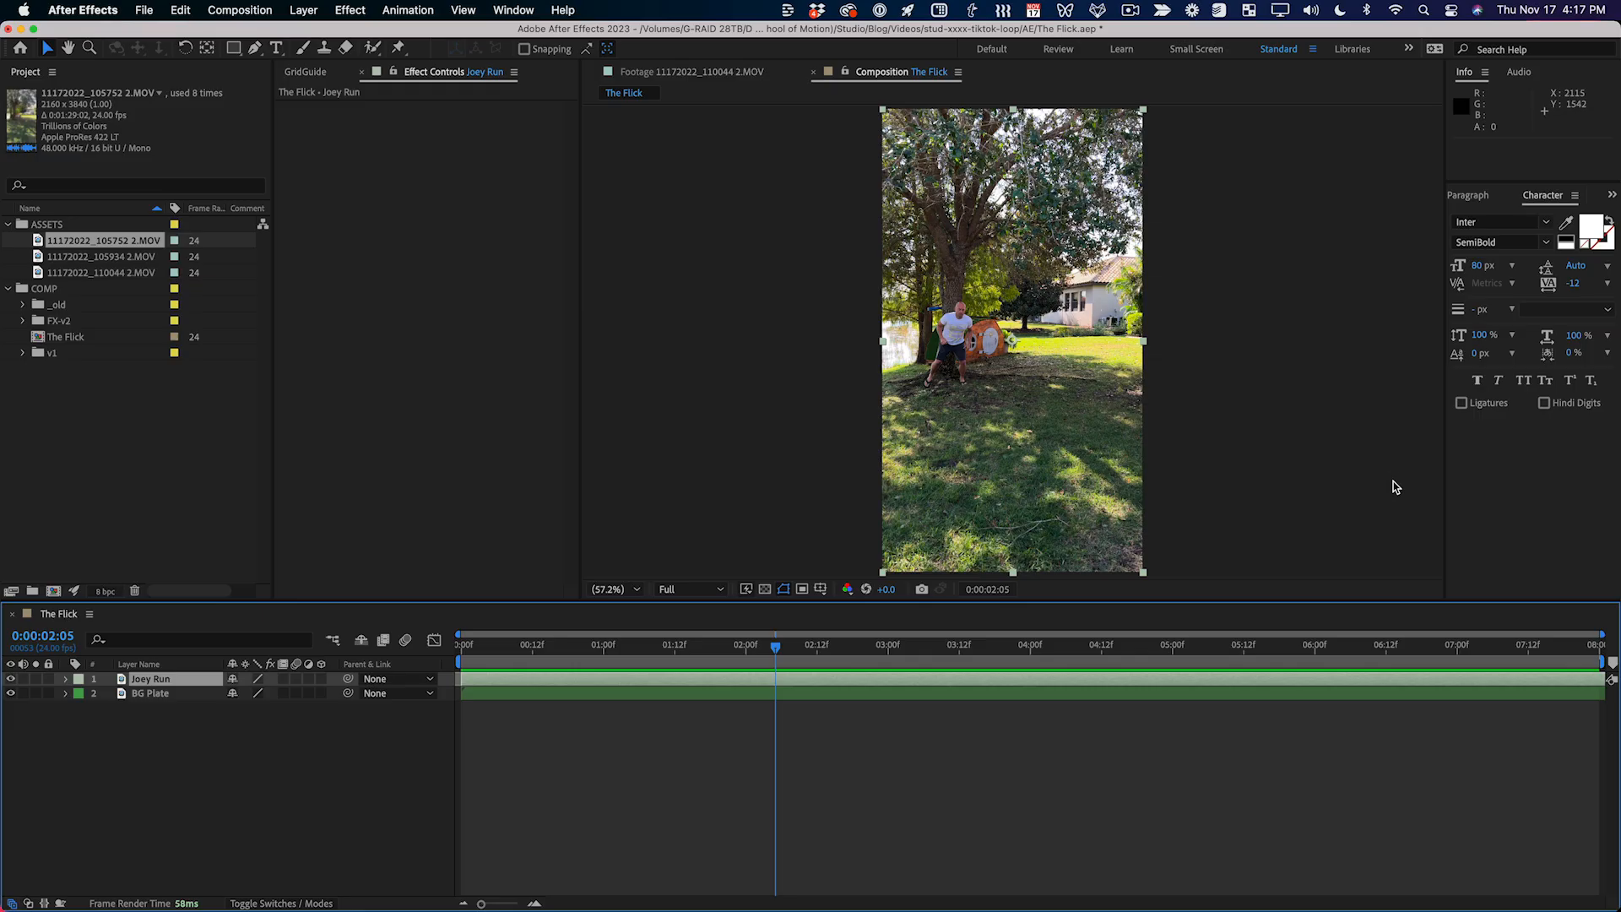
{"action": "key", "text": "space"}
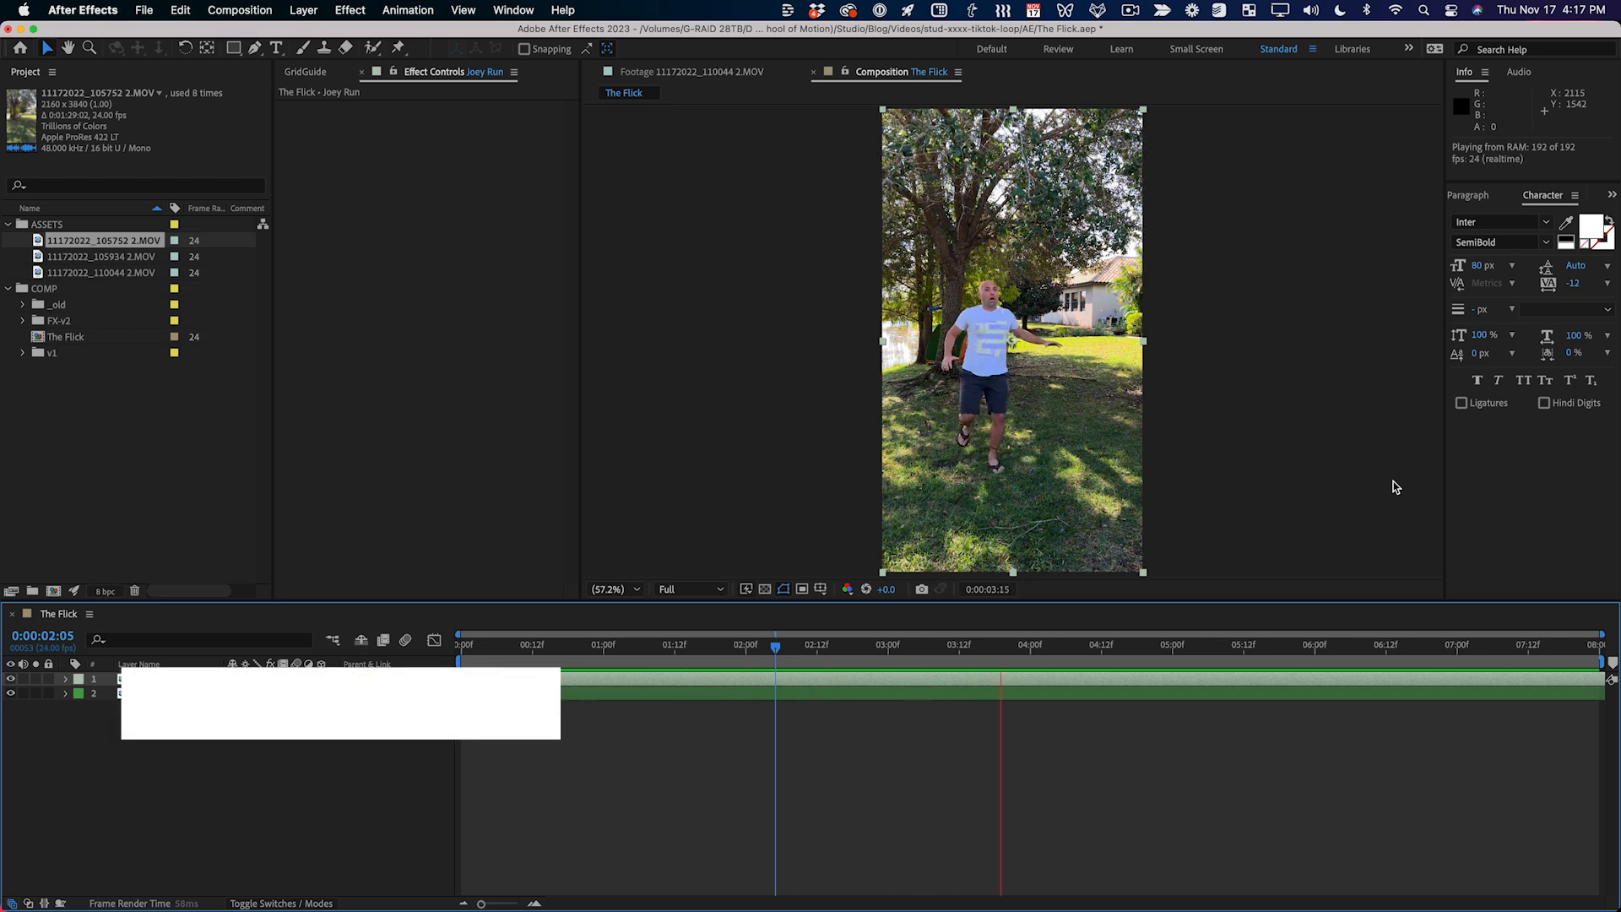
{"action": "key", "text": "KP_Multiply"}
{"action": "key", "text": "space"}
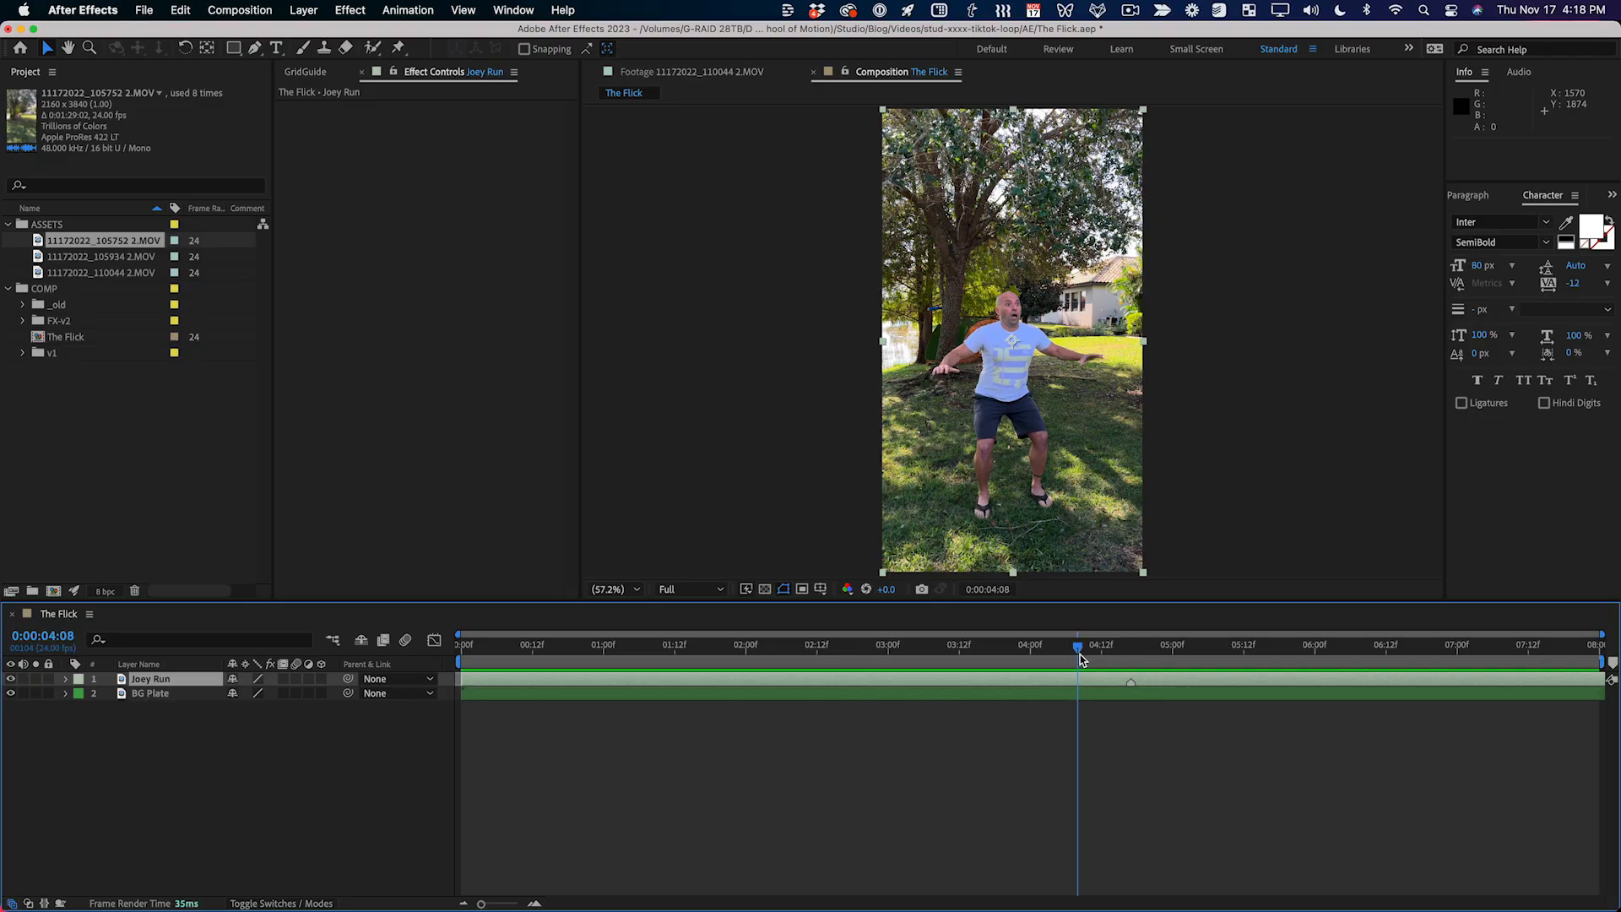
{"action": "left_click_drag", "start_coordinate": [1081, 655], "coordinate": [1128, 656]}
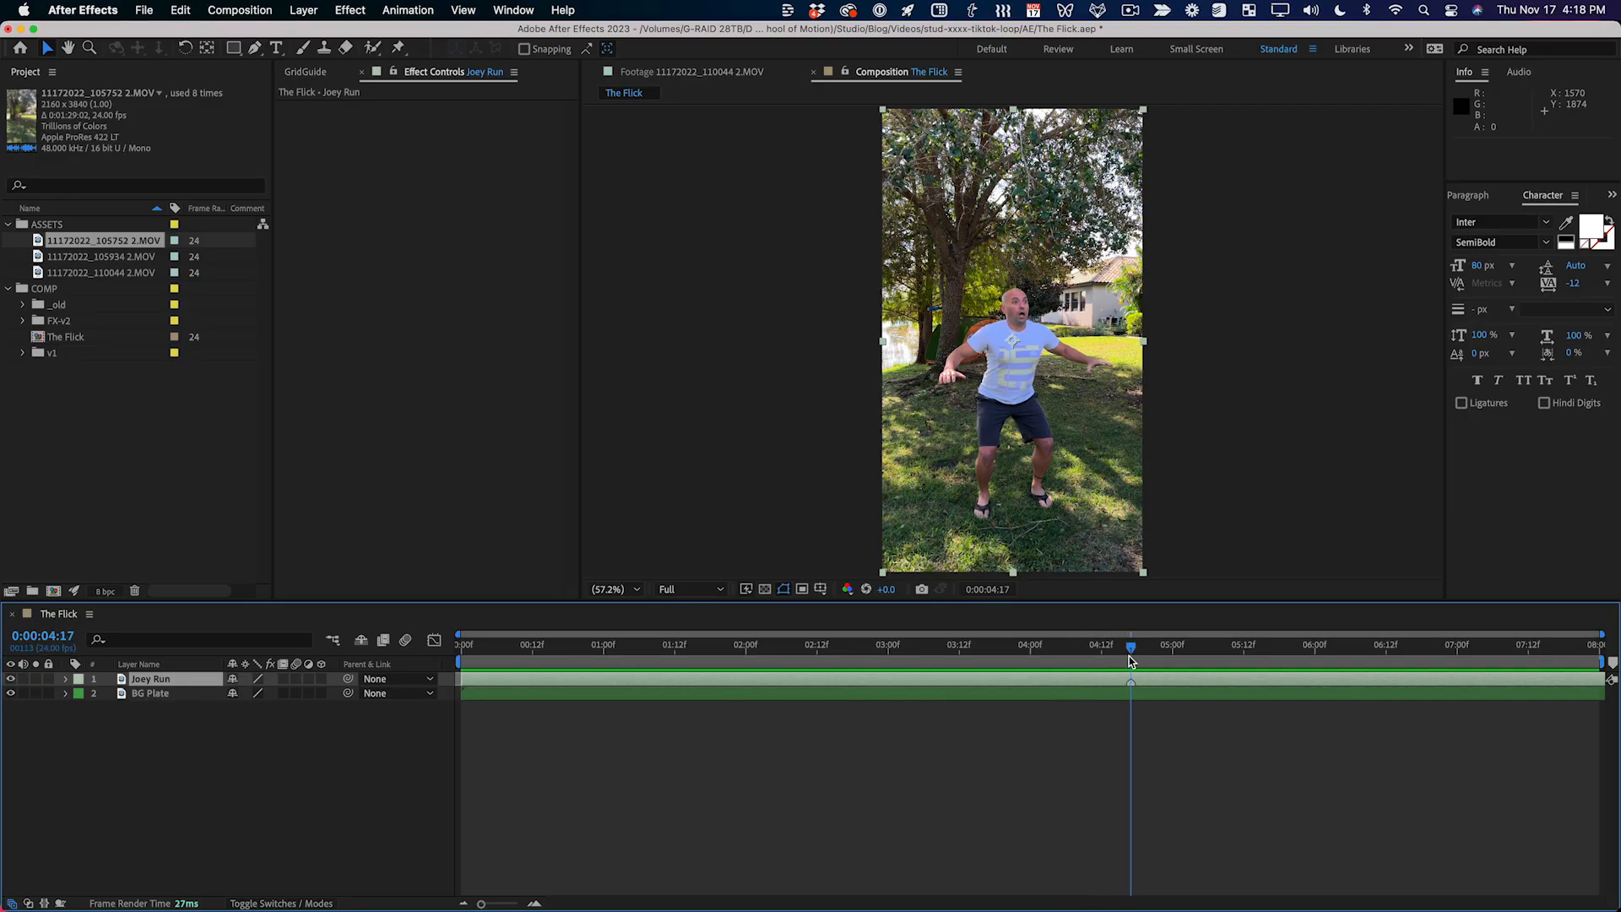
Step: Add the green-screen clip 11172022_110044 2.MOV above Joey Run, name the layer Flick, and set its label color to purple
{"action": "left_click", "coordinate": [109, 257]}
{"action": "left_click", "coordinate": [87, 273]}
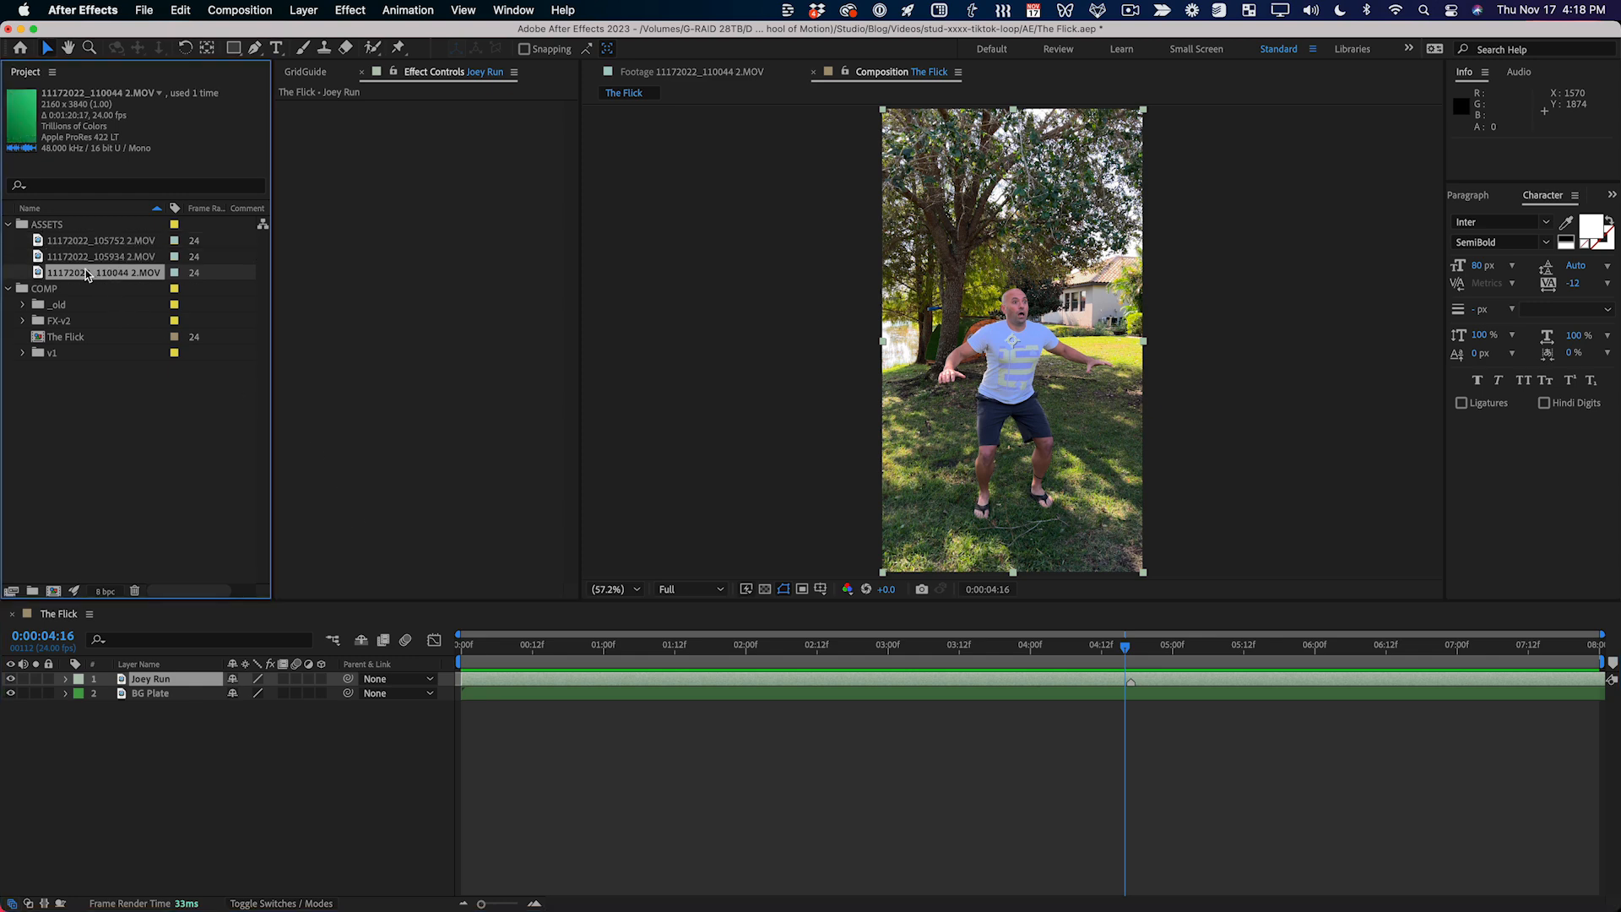
{"action": "left_click_drag", "start_coordinate": [76, 273], "coordinate": [171, 676]}
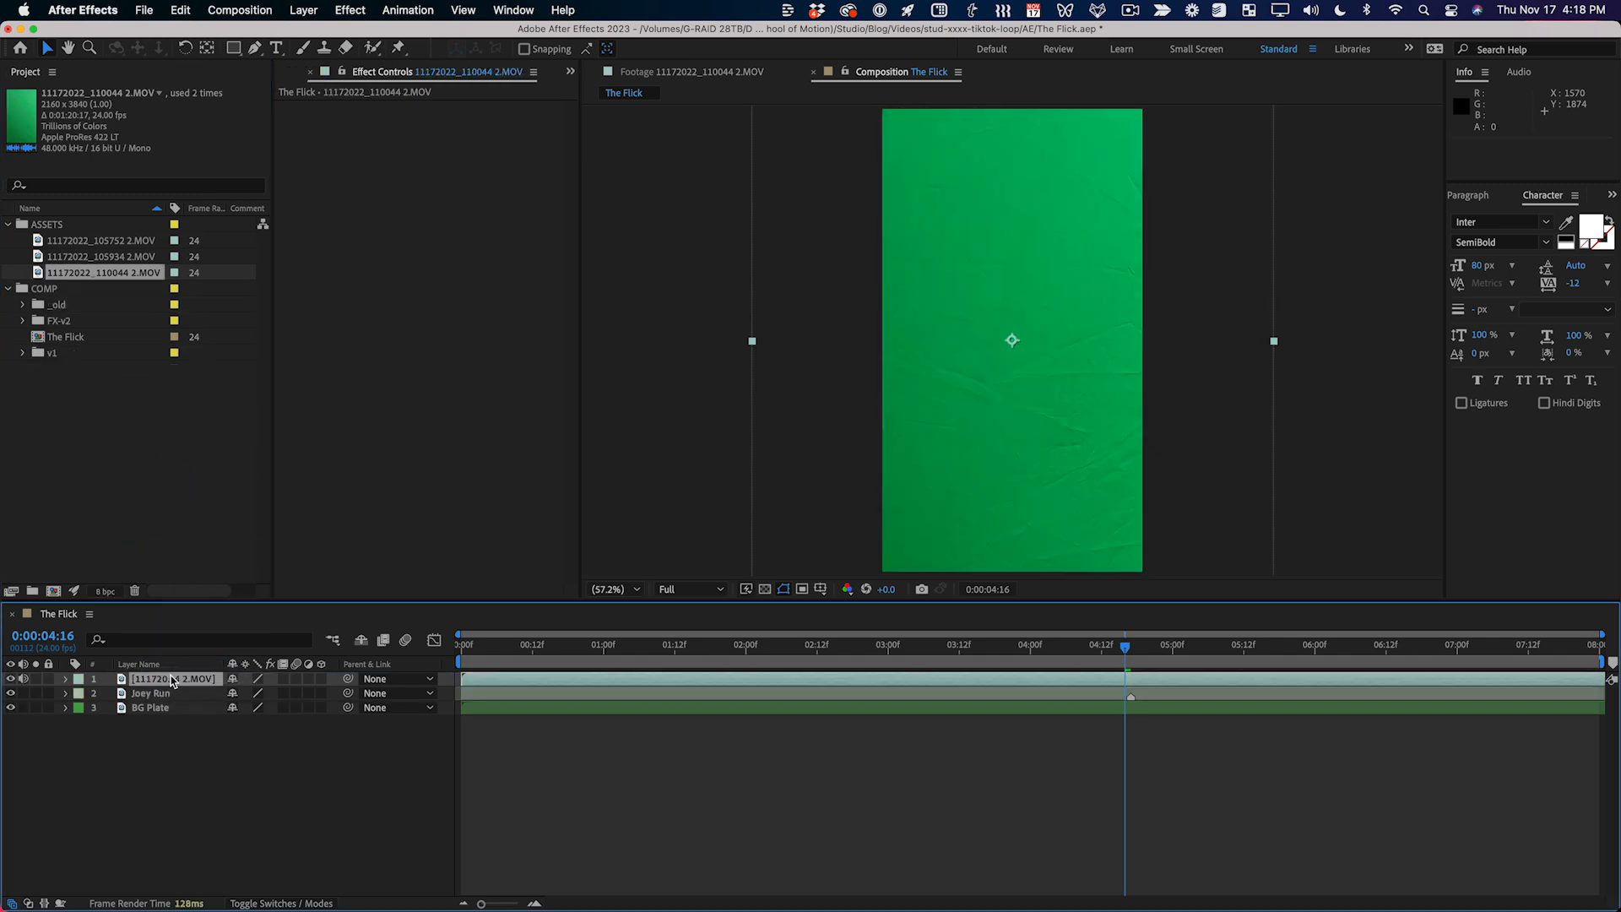
{"action": "key", "text": "Return"}
{"action": "type", "text": "Flick"}
{"action": "key", "text": "Return"}
{"action": "left_click", "coordinate": [80, 681]}
{"action": "left_click", "coordinate": [142, 681]}
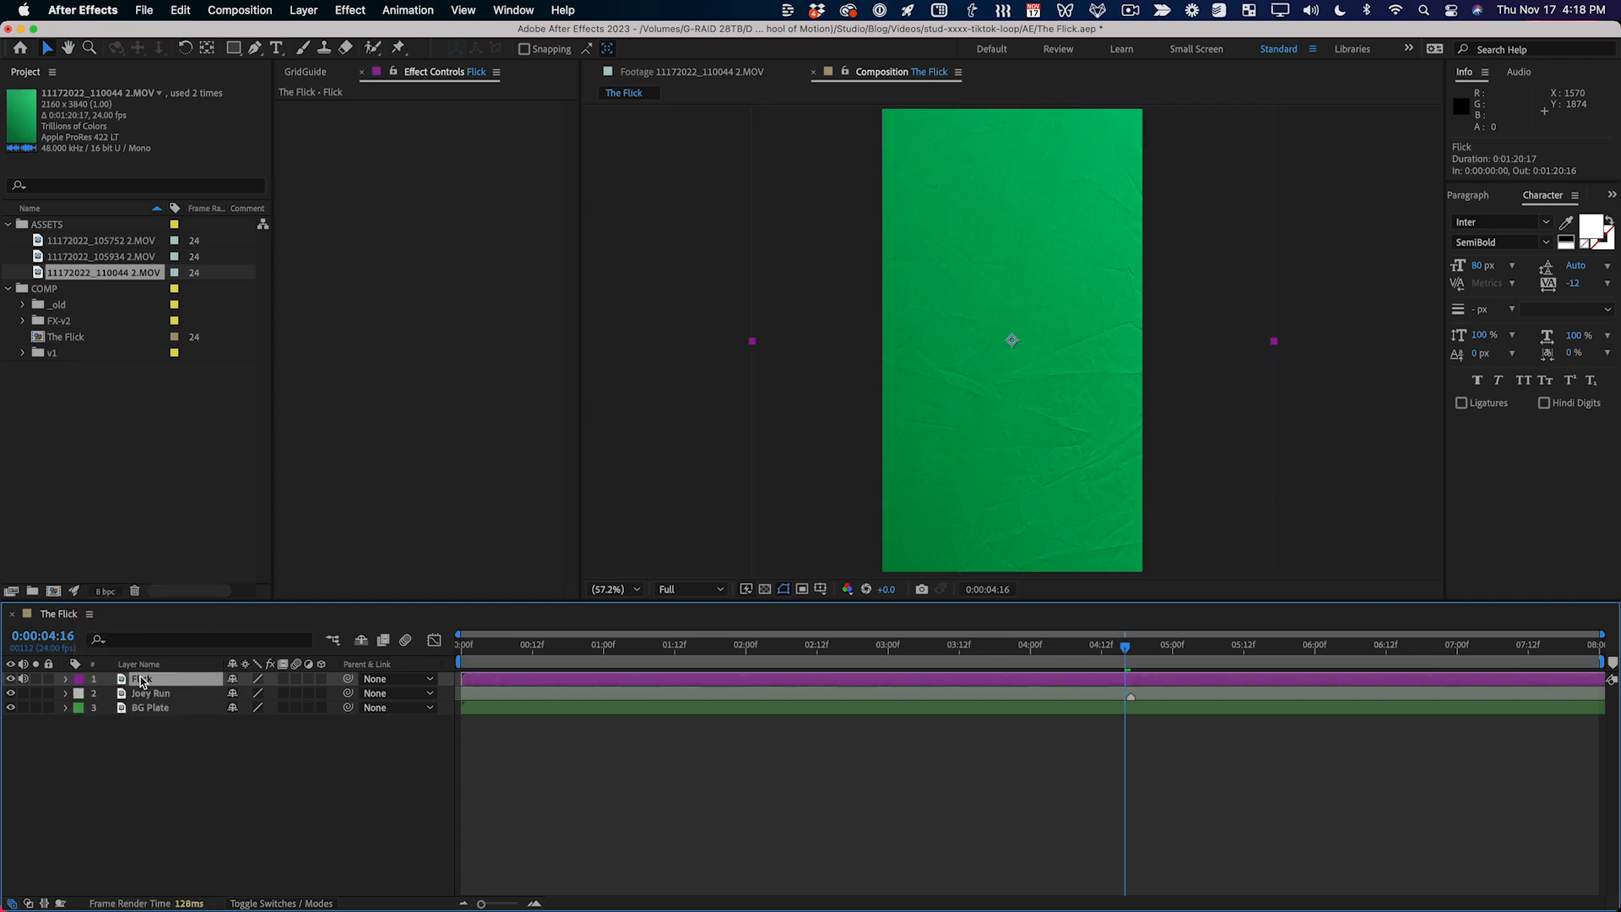
Step: Open the Flick layer in its own maximized viewer, trim its start to 0:01:16:22, and preview the footage
{"action": "double_click", "coordinate": [122, 680]}
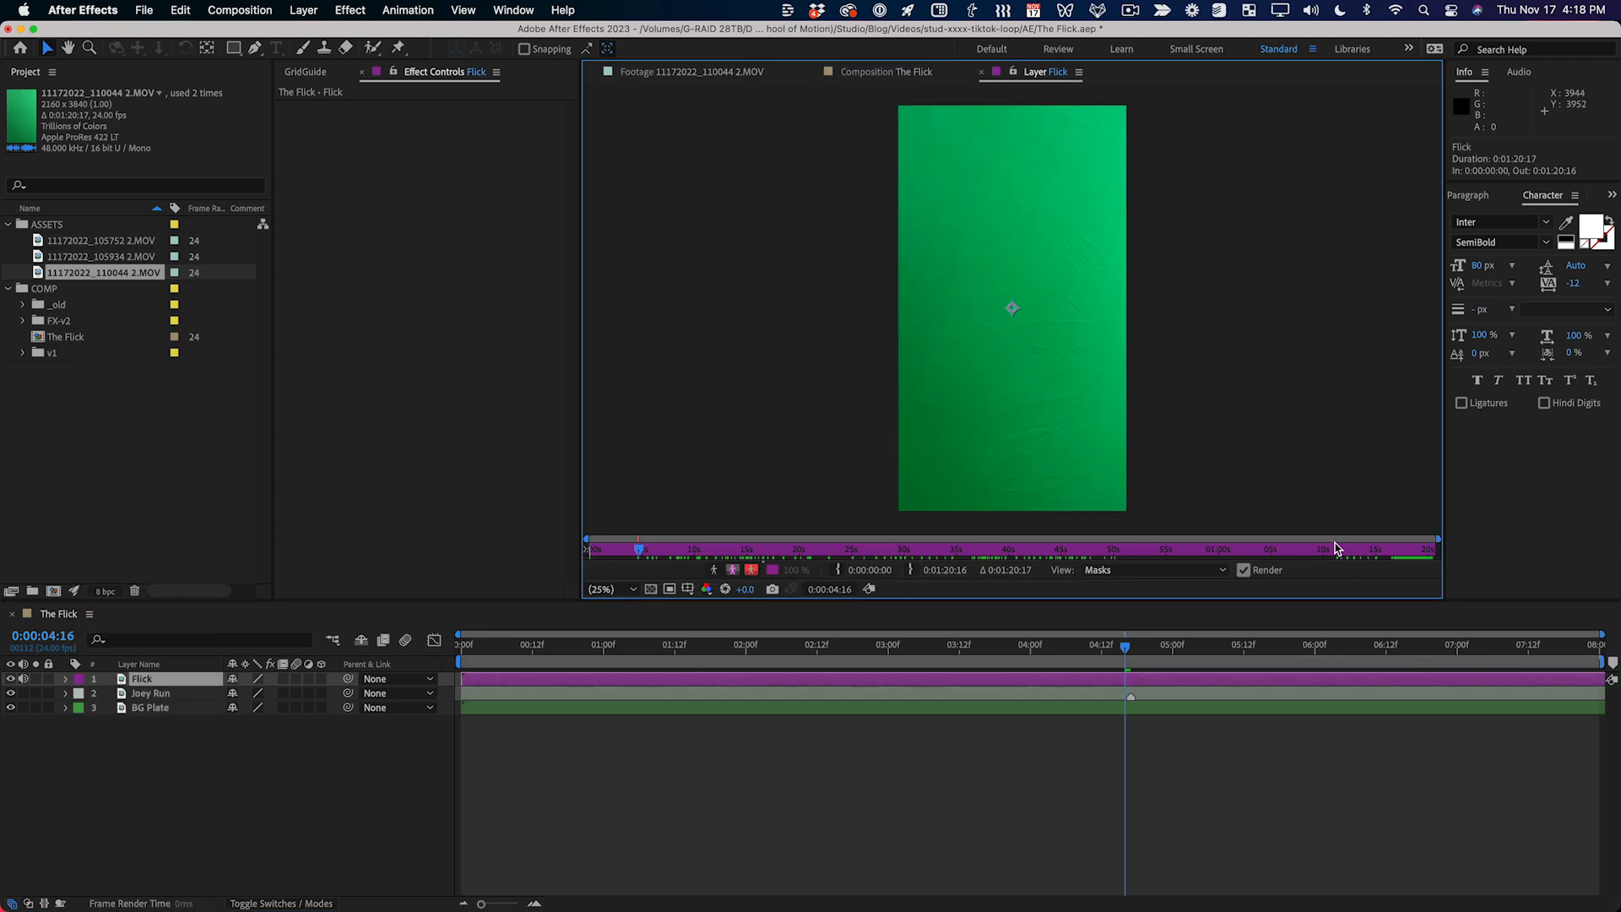
{"action": "key", "text": "grave"}
{"action": "left_click_drag", "start_coordinate": [1449, 867], "coordinate": [1540, 871]}
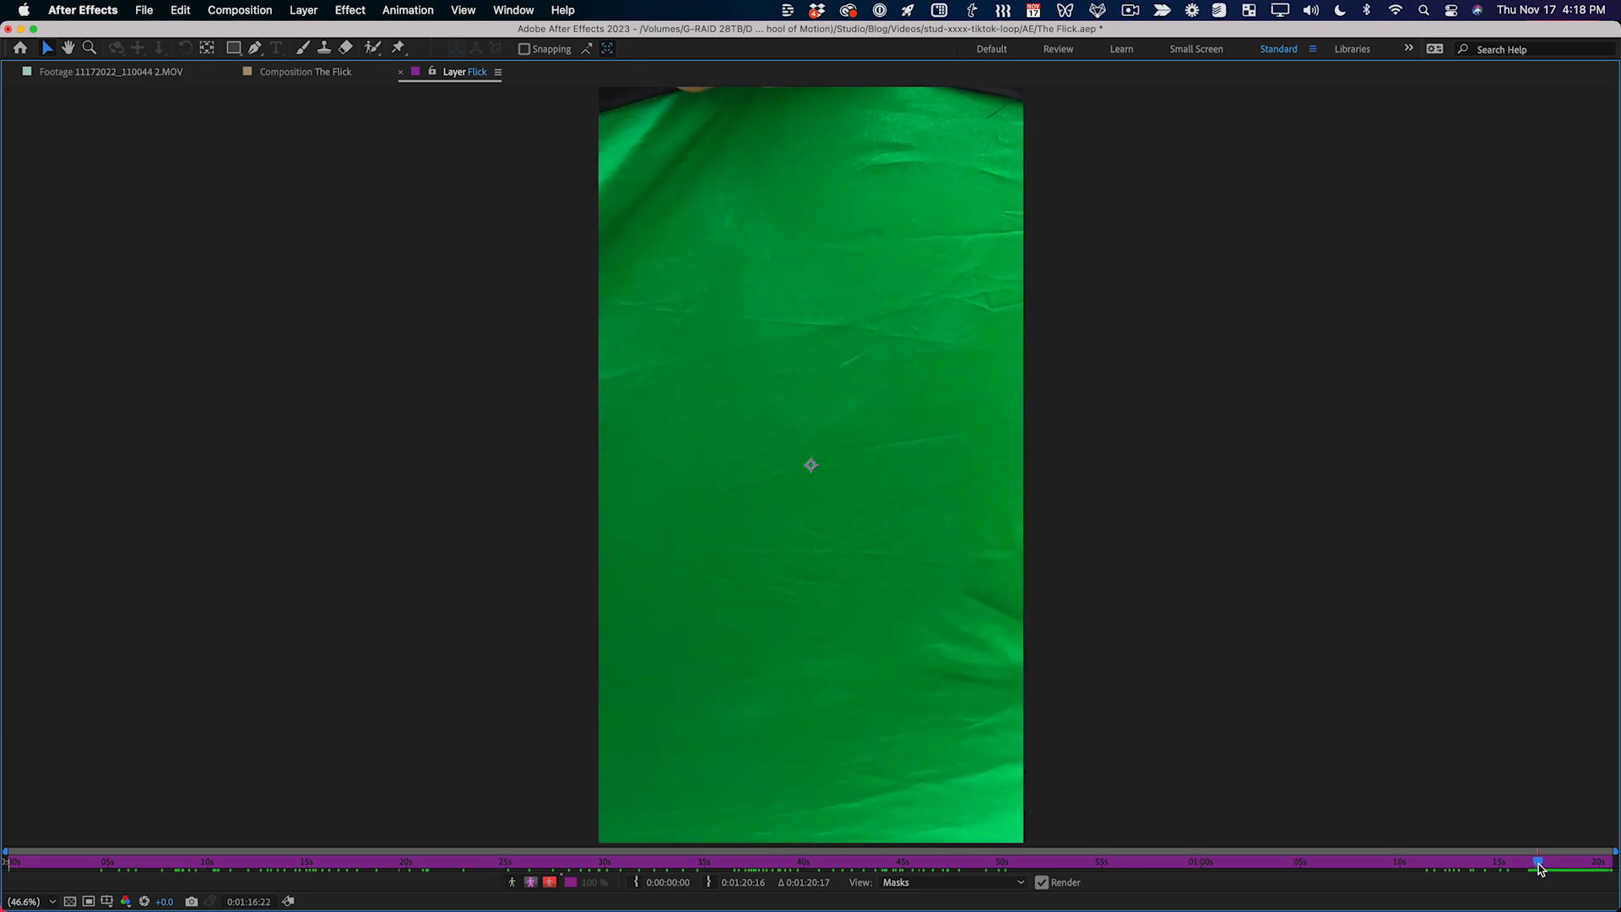
{"action": "key", "text": "alt+bracketleft"}
{"action": "key", "text": "space"}
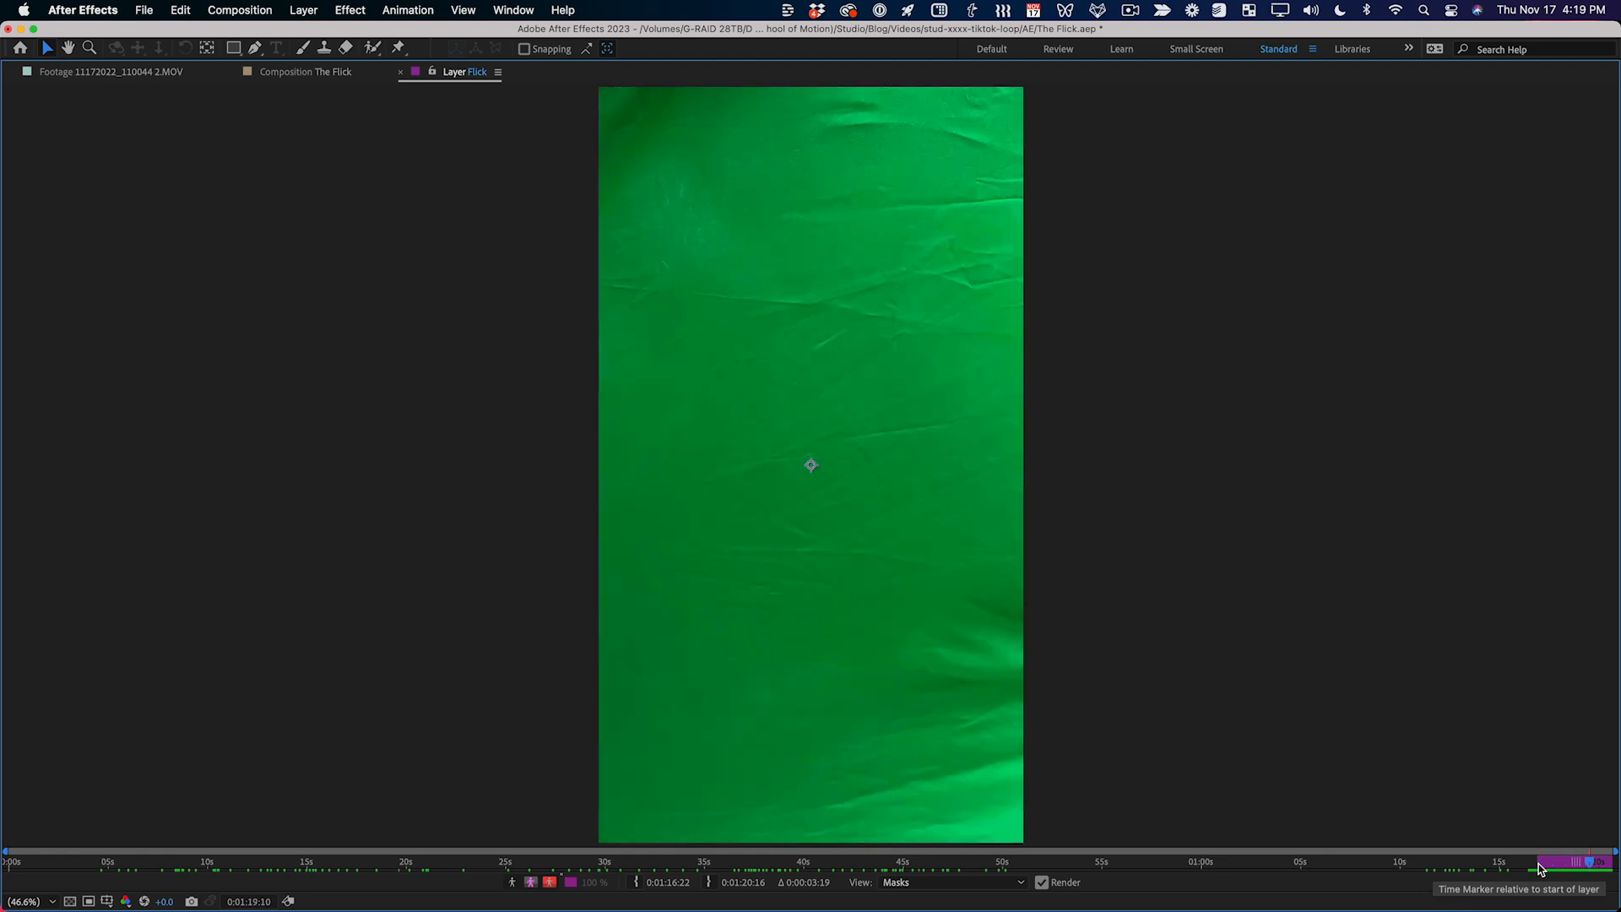
Step: Review the hand gesture in the earlier take and trim the Flick layer to run from 0:01:12:13 to 0:01:15:04
{"action": "left_click_drag", "start_coordinate": [1512, 863], "coordinate": [1445, 862]}
{"action": "key", "text": "space"}
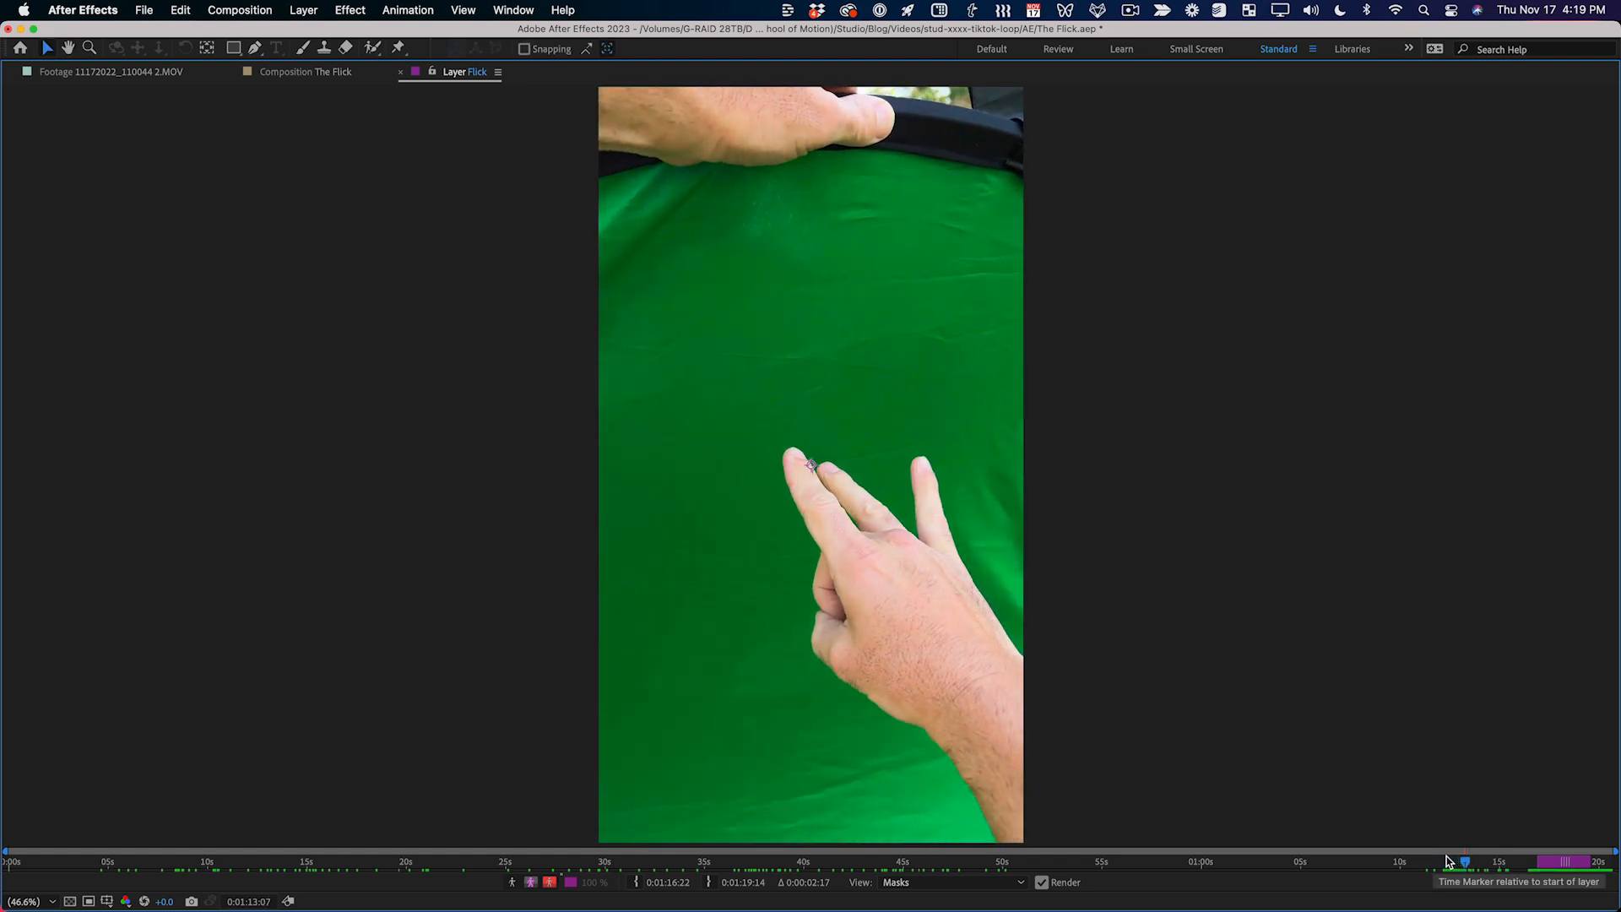
{"action": "key", "text": "space"}
{"action": "mouse_move", "coordinate": [1473, 861]}
{"action": "left_mouse_down"}
{"action": "mouse_move", "coordinate": [1502, 861]}
{"action": "mouse_move", "coordinate": [1462, 861]}
{"action": "mouse_move", "coordinate": [1481, 863]}
{"action": "left_mouse_up"}
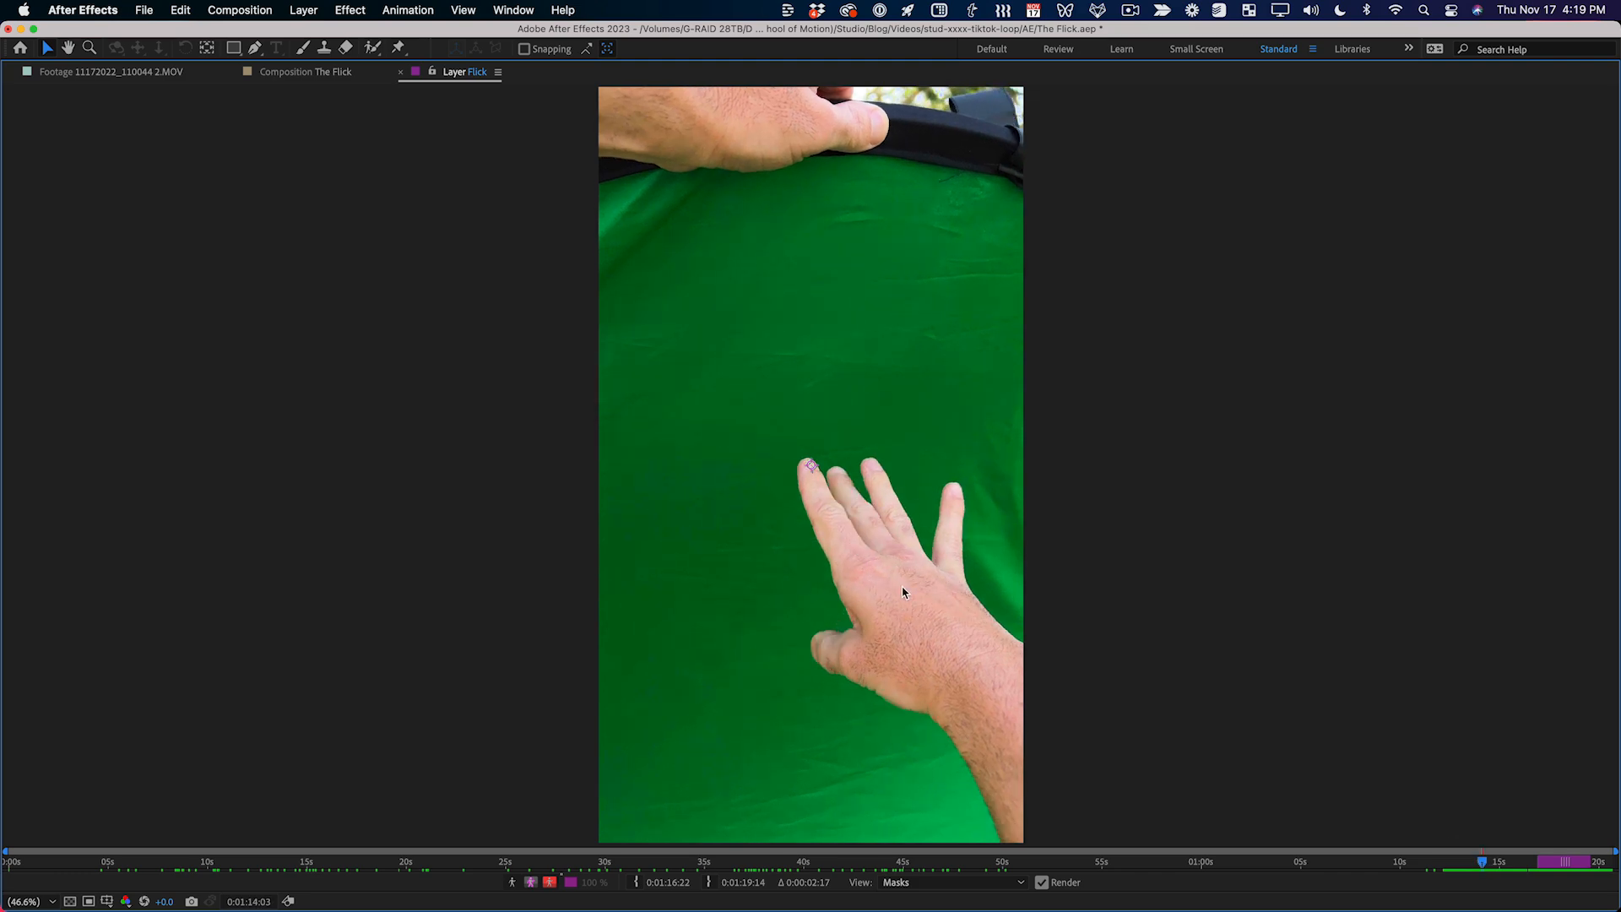
{"action": "mouse_move", "coordinate": [1483, 863]}
{"action": "left_mouse_down"}
{"action": "mouse_move", "coordinate": [1451, 861]}
{"action": "mouse_move", "coordinate": [1508, 863]}
{"action": "left_mouse_up"}
{"action": "key", "text": "alt+bracketright"}
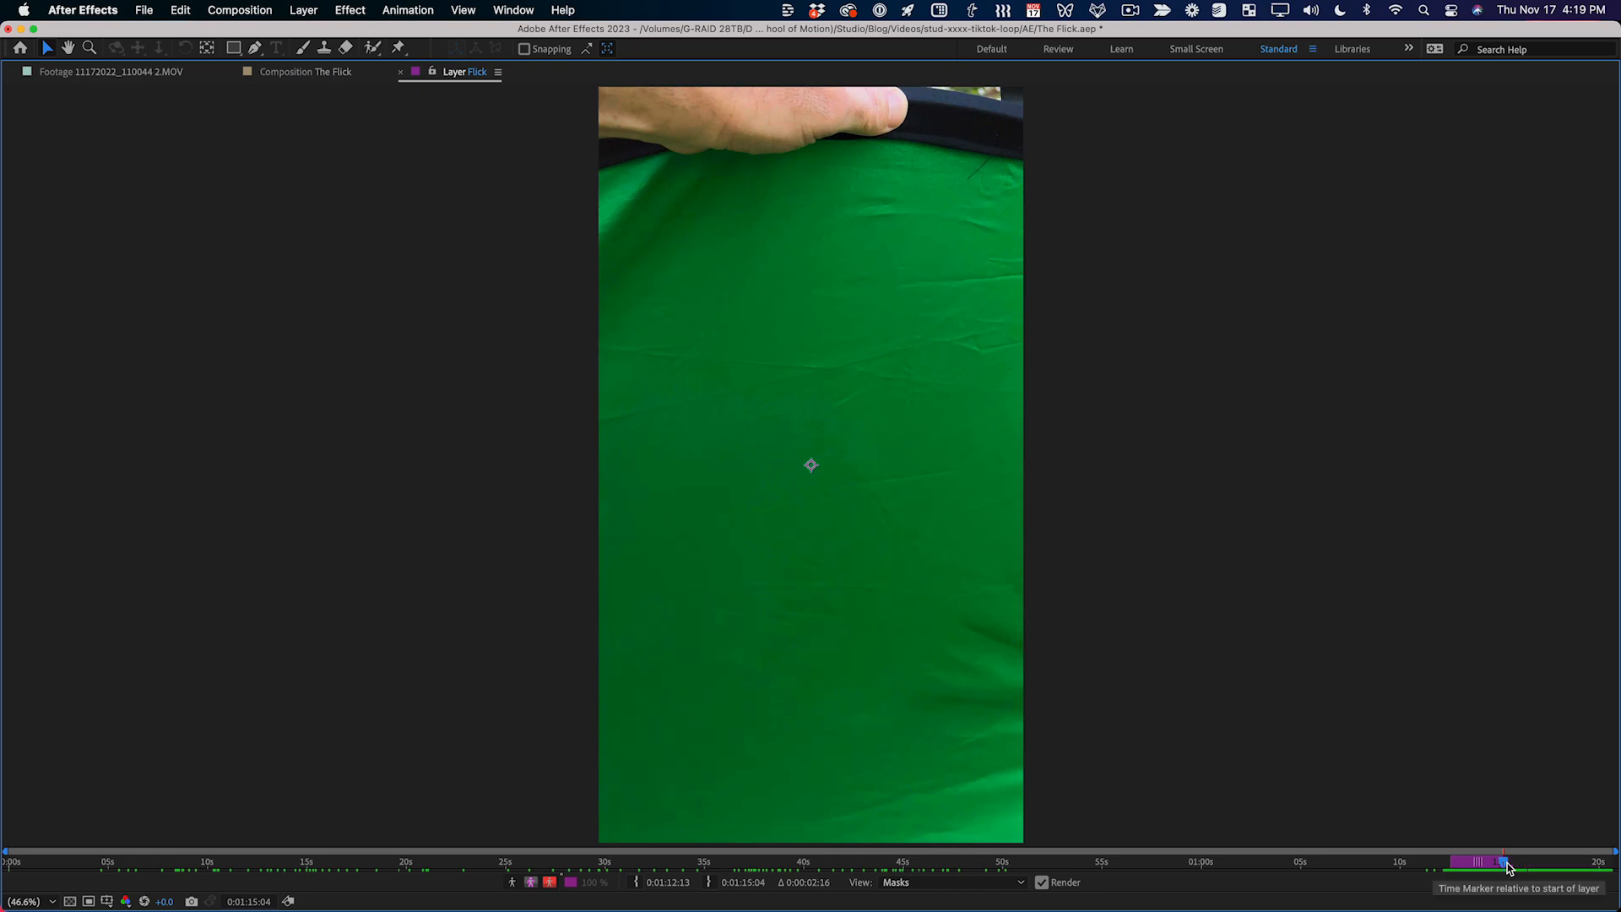
Step: Restore the panel layout, move the Flick layer's start to 0:00:00:00, and close its layer viewer
{"action": "key", "text": "grave"}
{"action": "left_click_drag", "start_coordinate": [681, 653], "coordinate": [438, 661]}
{"action": "key", "text": "bracketleft"}
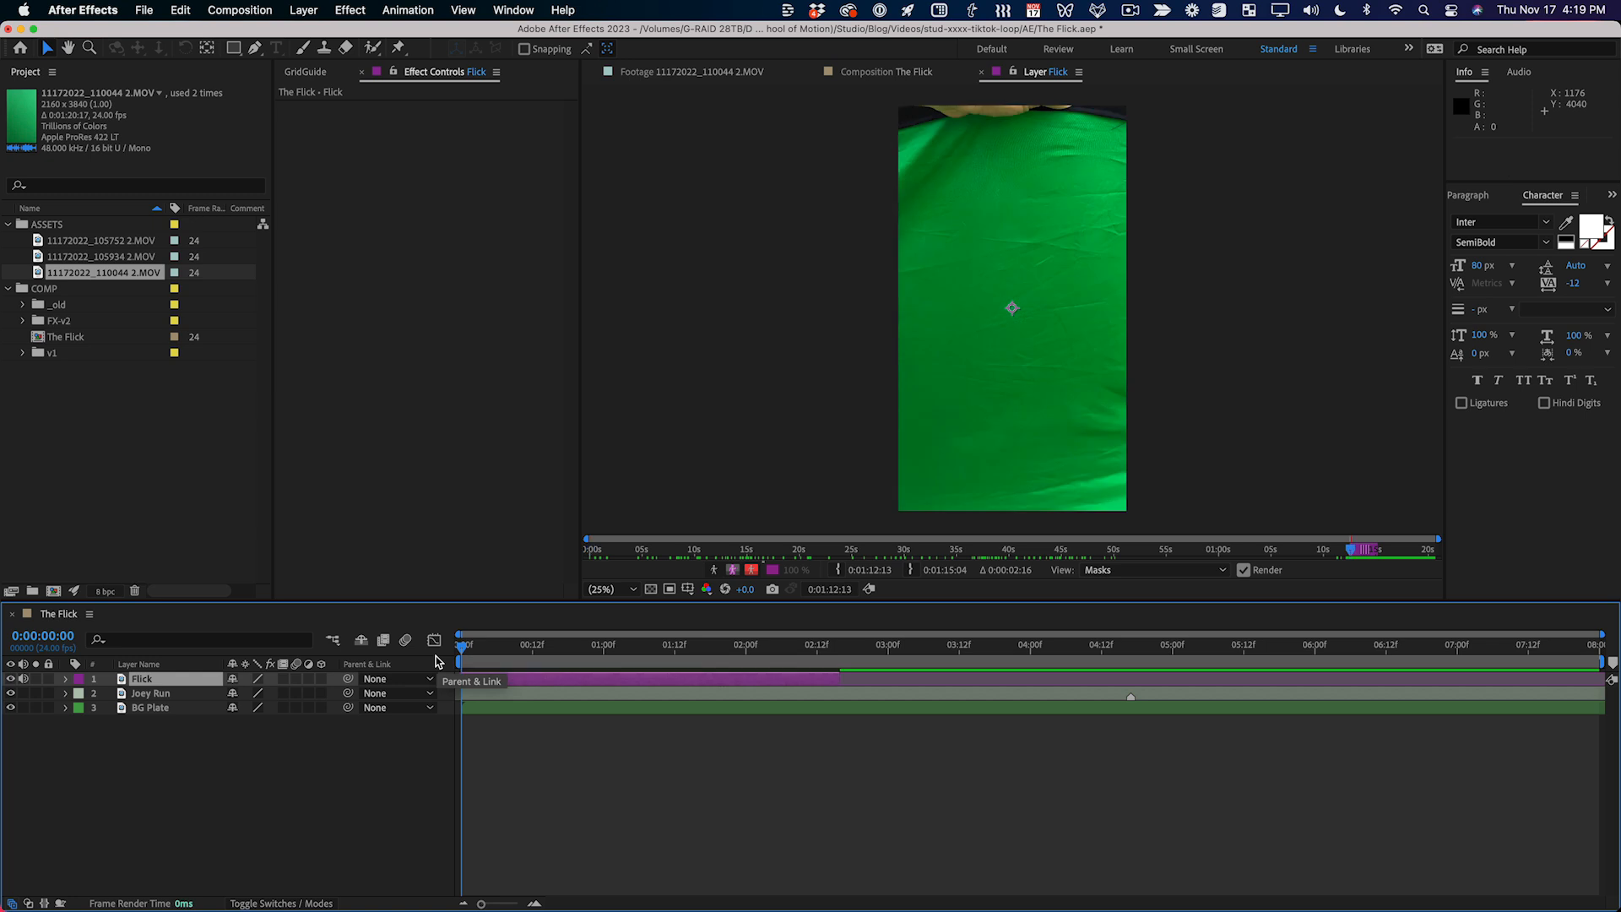
{"action": "key", "text": "Page_Down"}
{"action": "key", "text": "Page_Down"}
{"action": "key", "text": "Page_Down"}
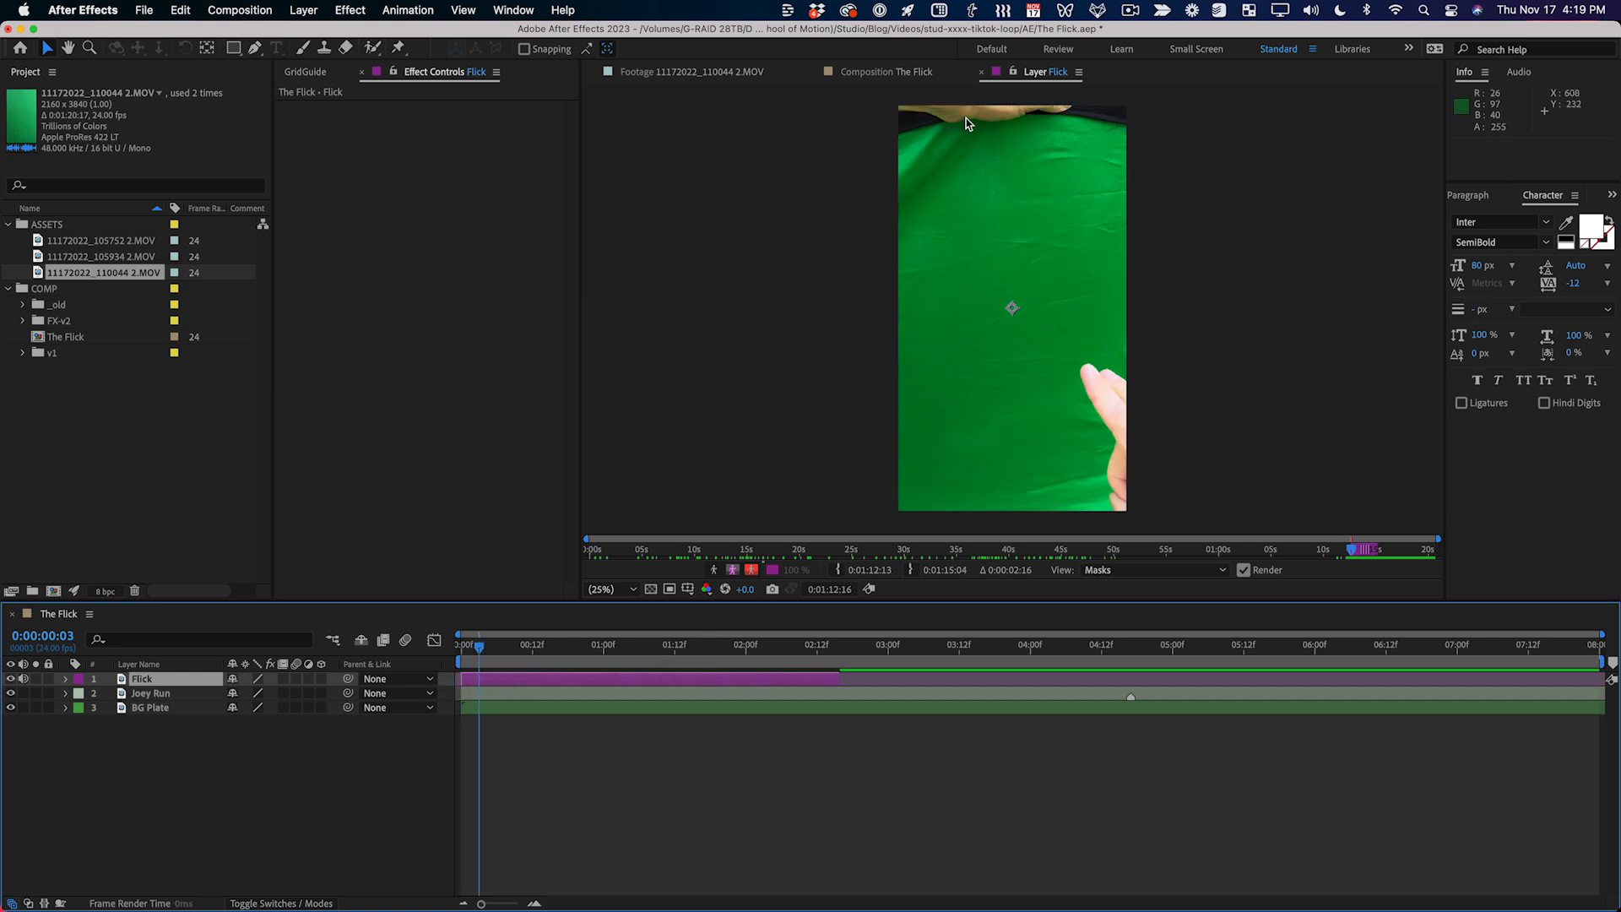
{"action": "left_click", "coordinate": [982, 73]}
{"action": "left_click", "coordinate": [787, 883]}
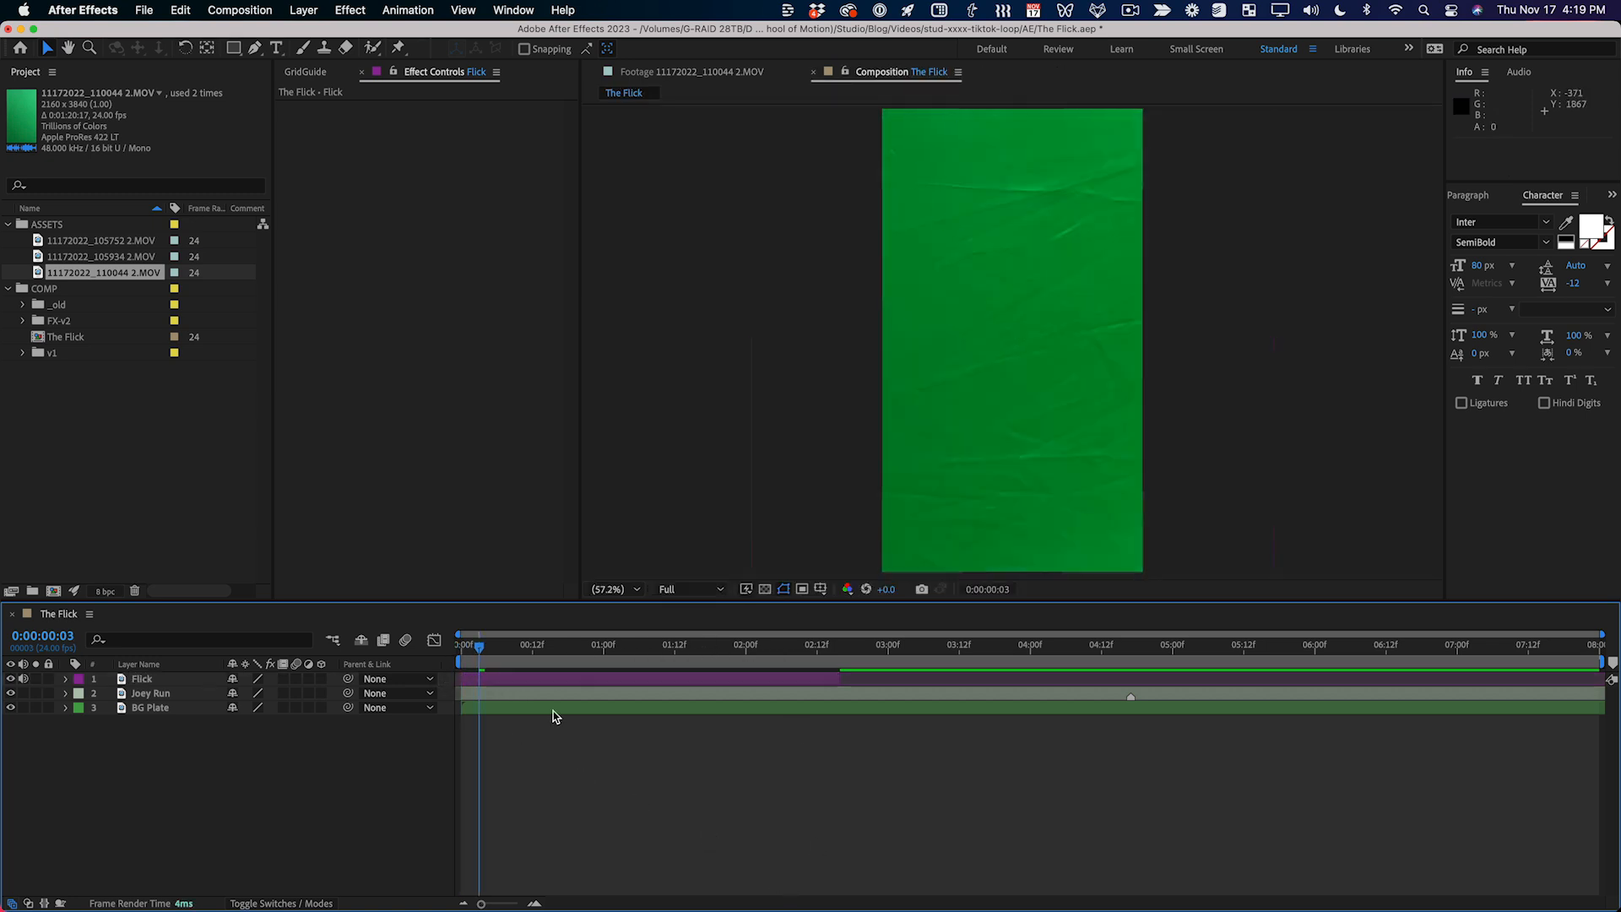
Step: Add a marker to the Flick layer at 0:00:01:12 and slide the layer until it aligns with Joey Run's marker at 0:00:04:17
{"action": "left_click_drag", "start_coordinate": [483, 653], "coordinate": [678, 660]}
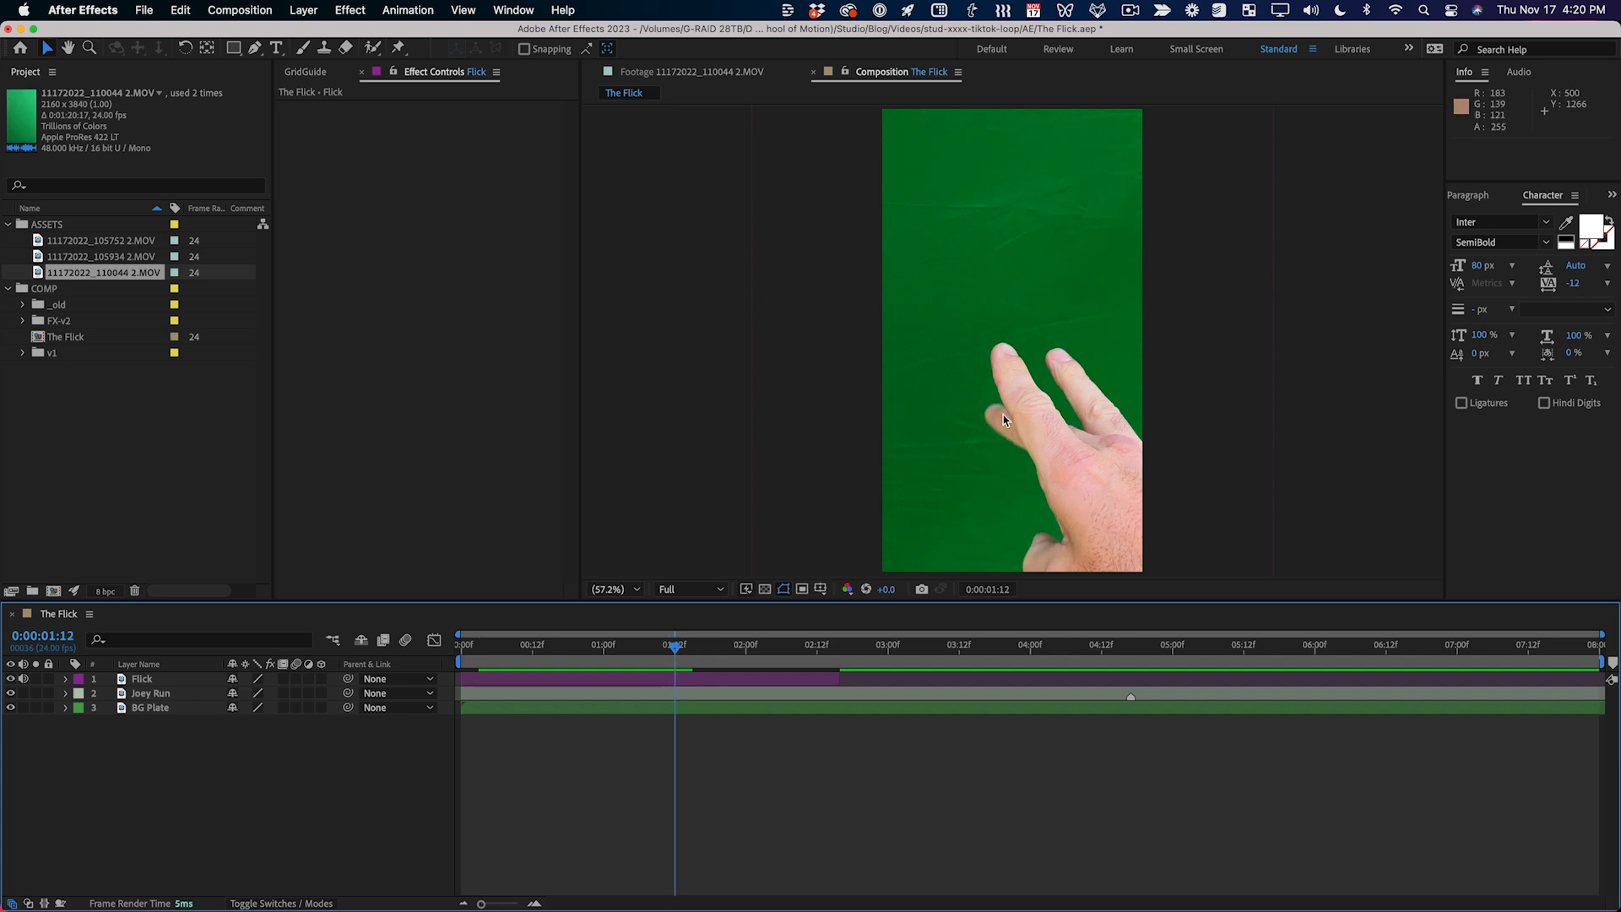
{"action": "left_click", "coordinate": [677, 680]}
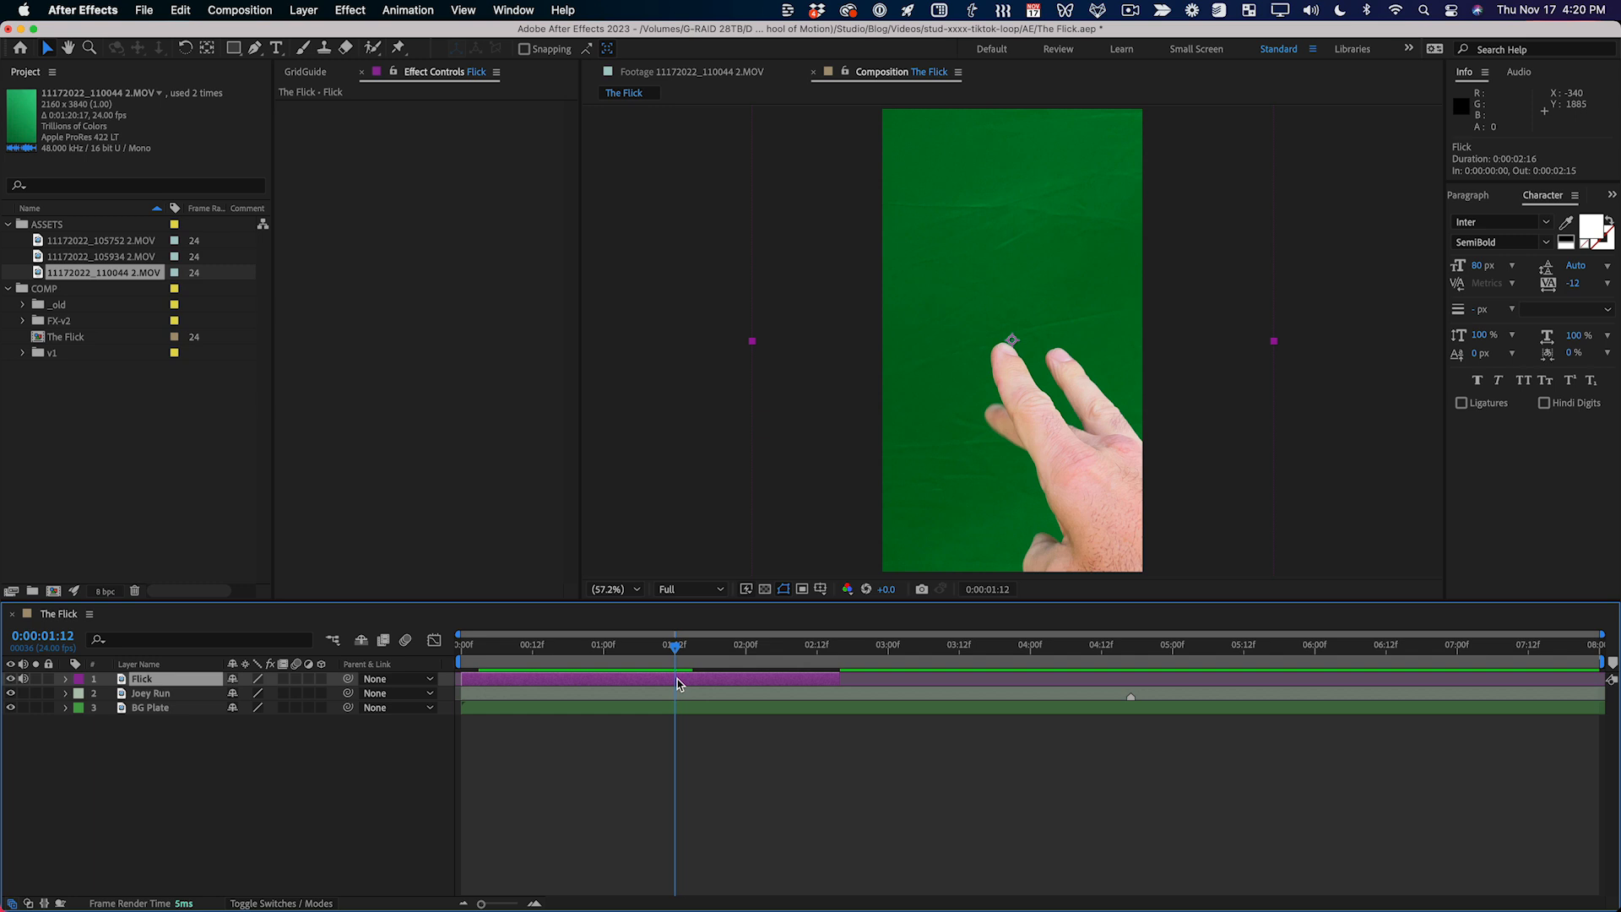
{"action": "key", "text": "KP_Multiply"}
{"action": "left_click_drag", "start_coordinate": [1126, 649], "coordinate": [1131, 649]}
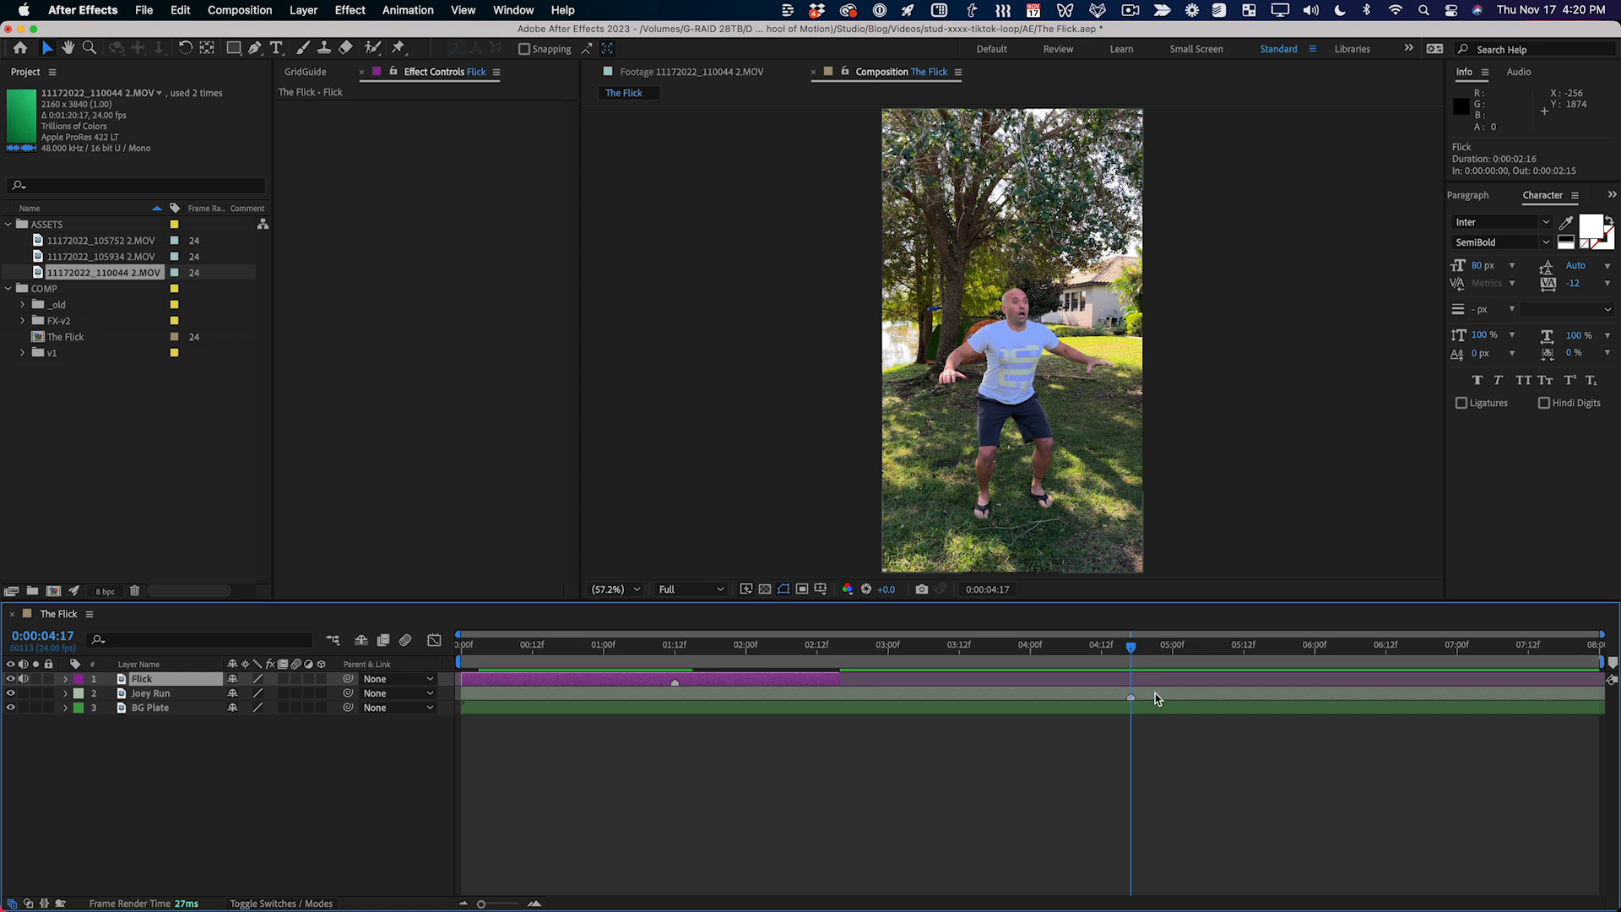
{"action": "left_click_drag", "start_coordinate": [708, 681], "coordinate": [1158, 679]}
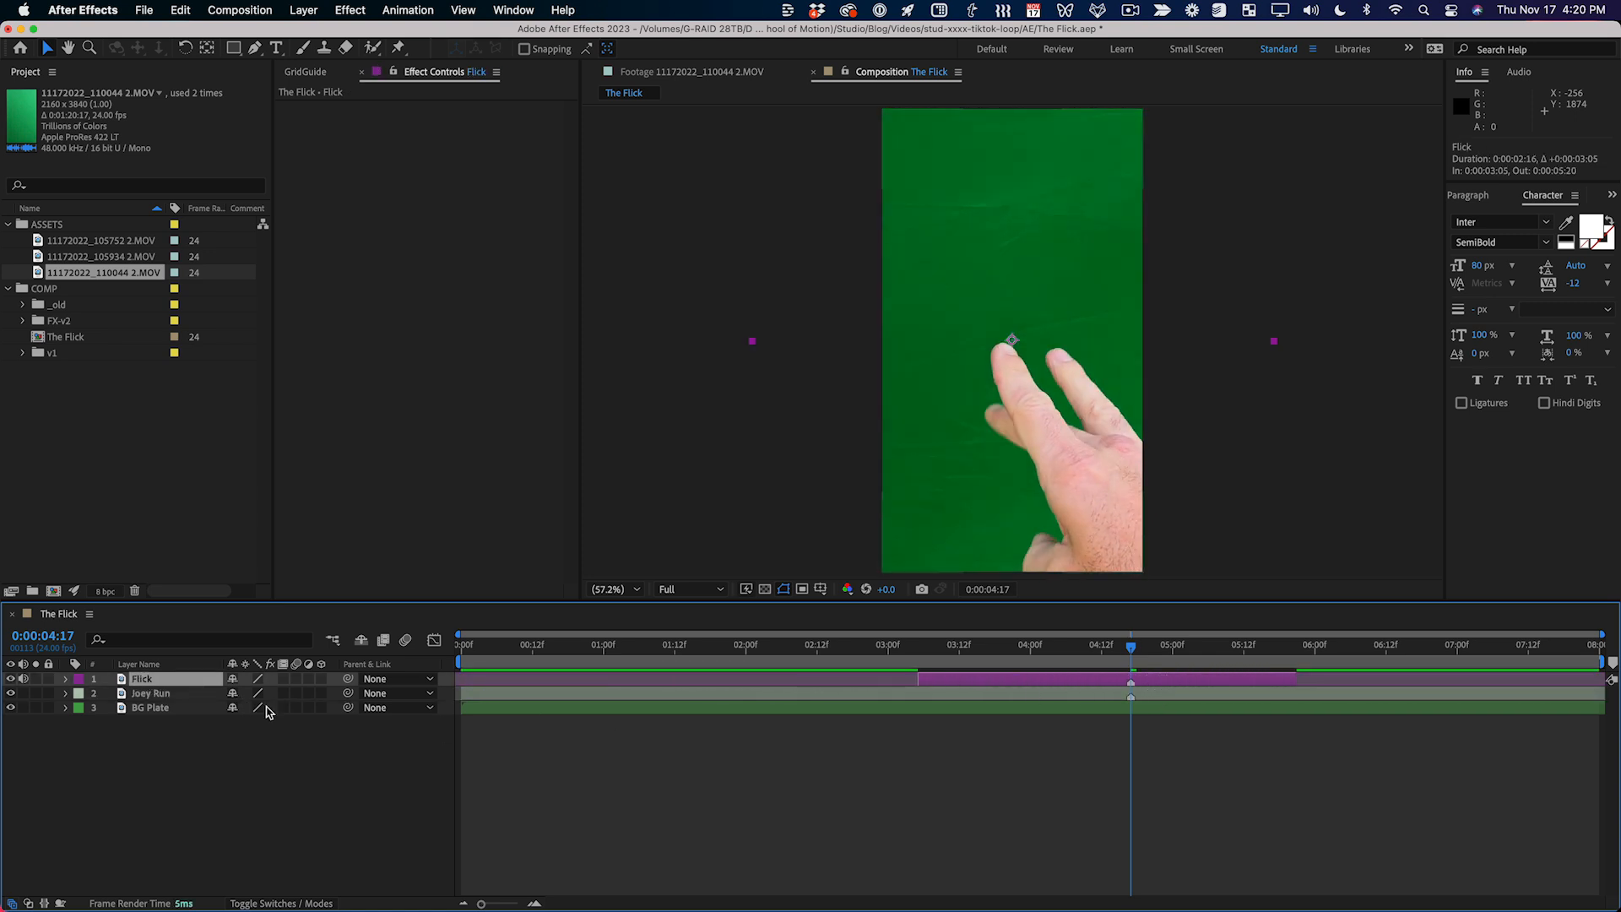
Step: Lower the Flick layer's opacity to 60% and preview the hand flick over the running man
{"action": "key", "text": "t"}
{"action": "left_click_drag", "start_coordinate": [238, 693], "coordinate": [205, 696]}
{"action": "left_click", "coordinate": [978, 650]}
{"action": "key", "text": "space"}
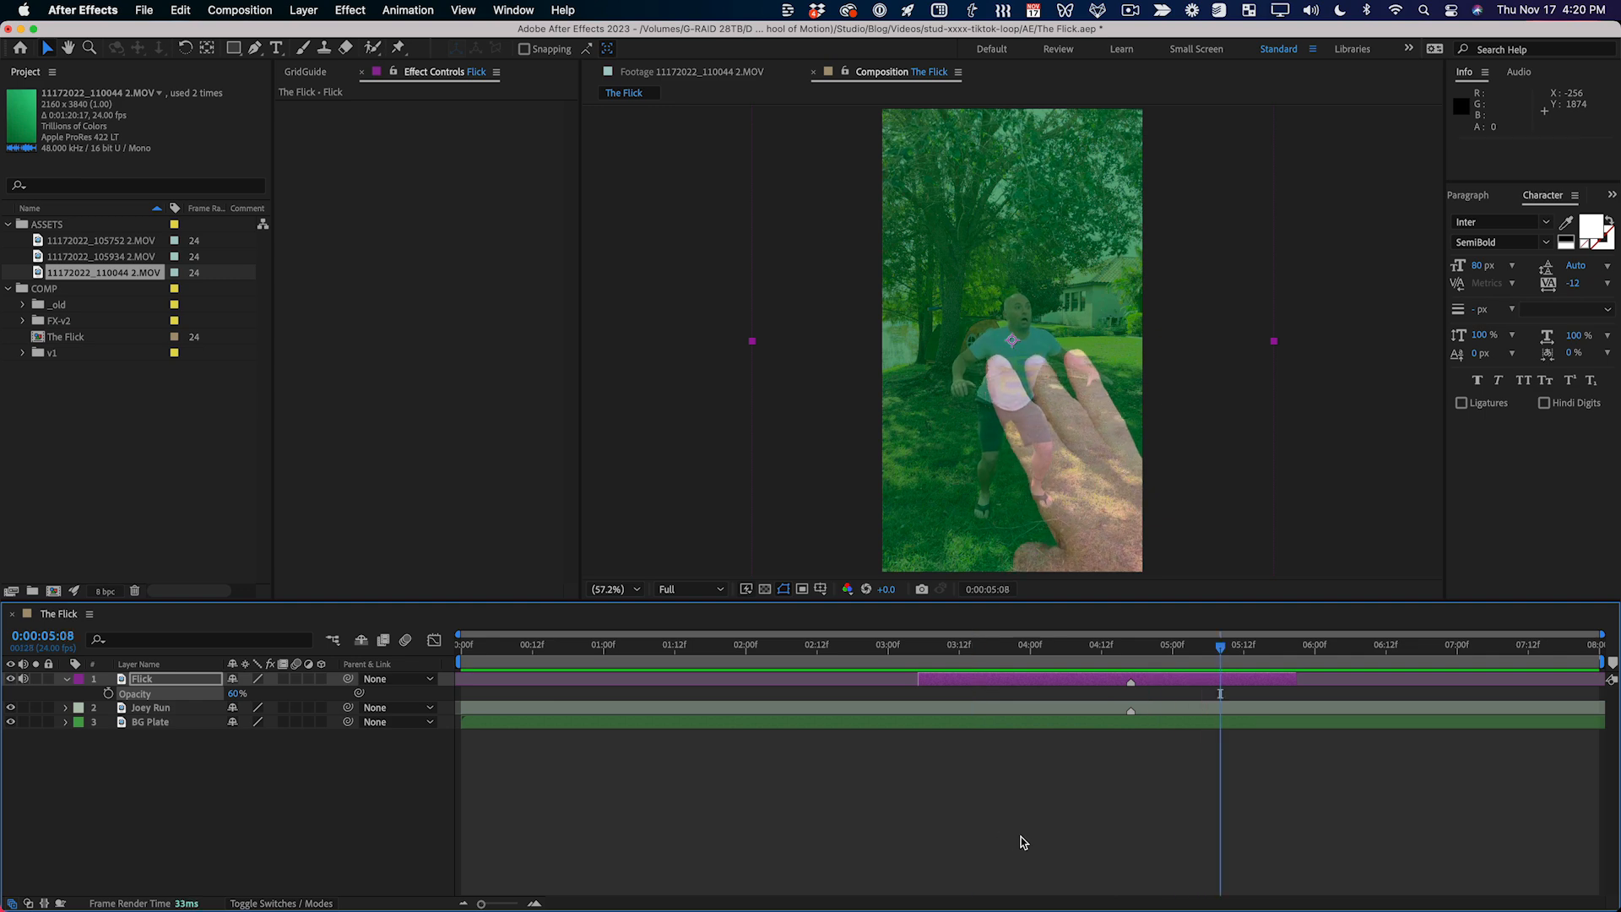
Step: Trim the end of the Joey Run layer at the marker at 0:00:04:17
{"action": "left_click", "coordinate": [1132, 647]}
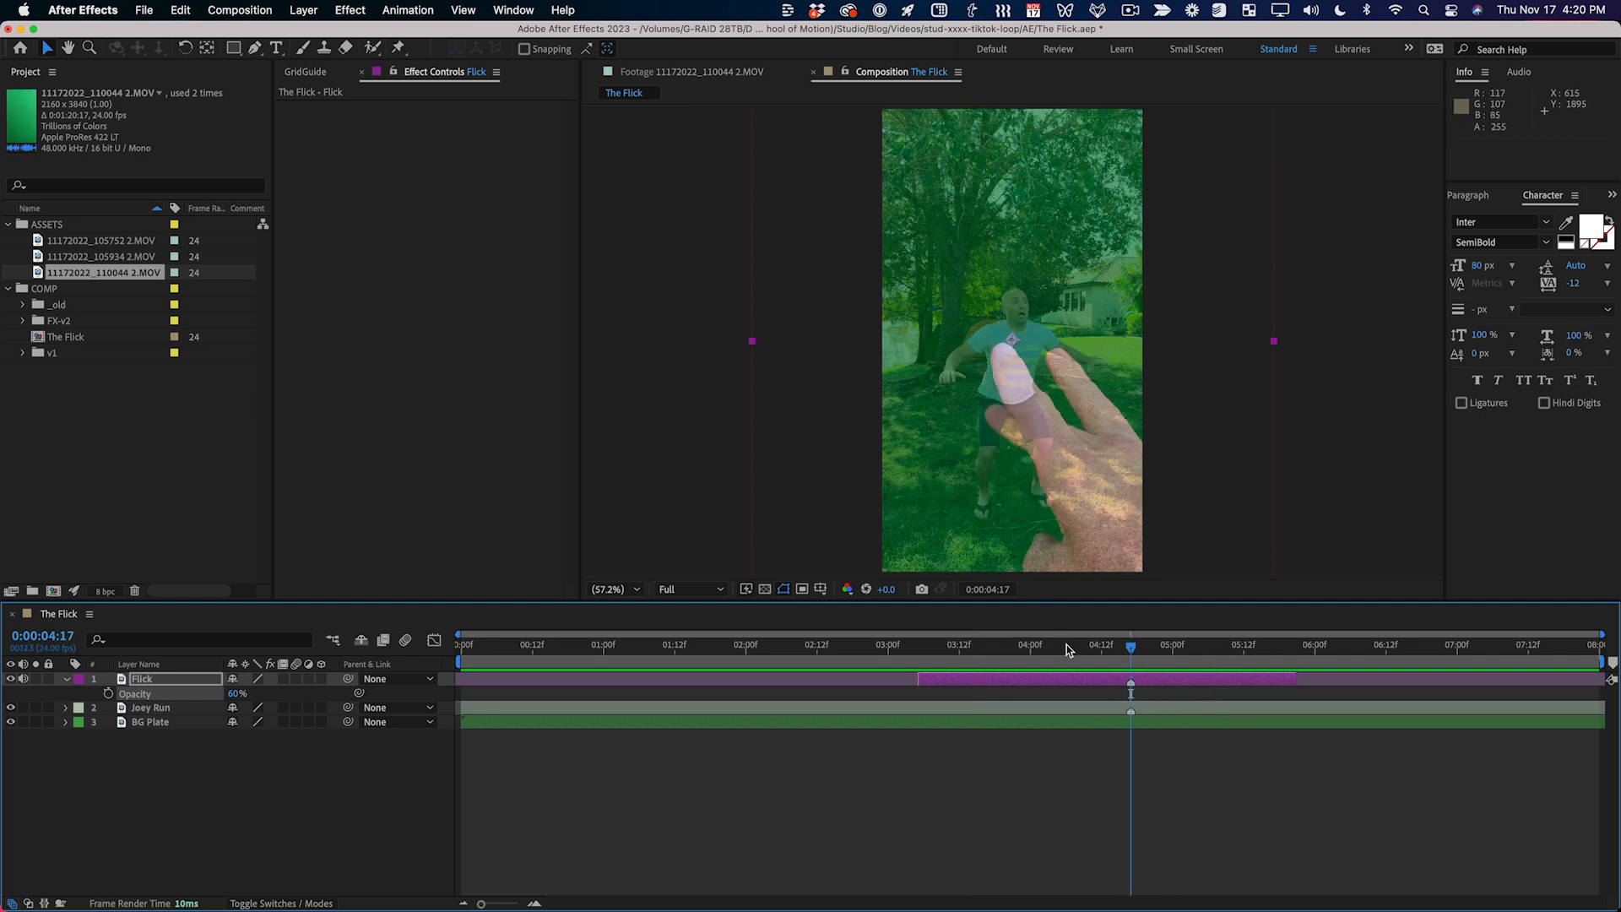
{"action": "left_click", "coordinate": [1138, 711]}
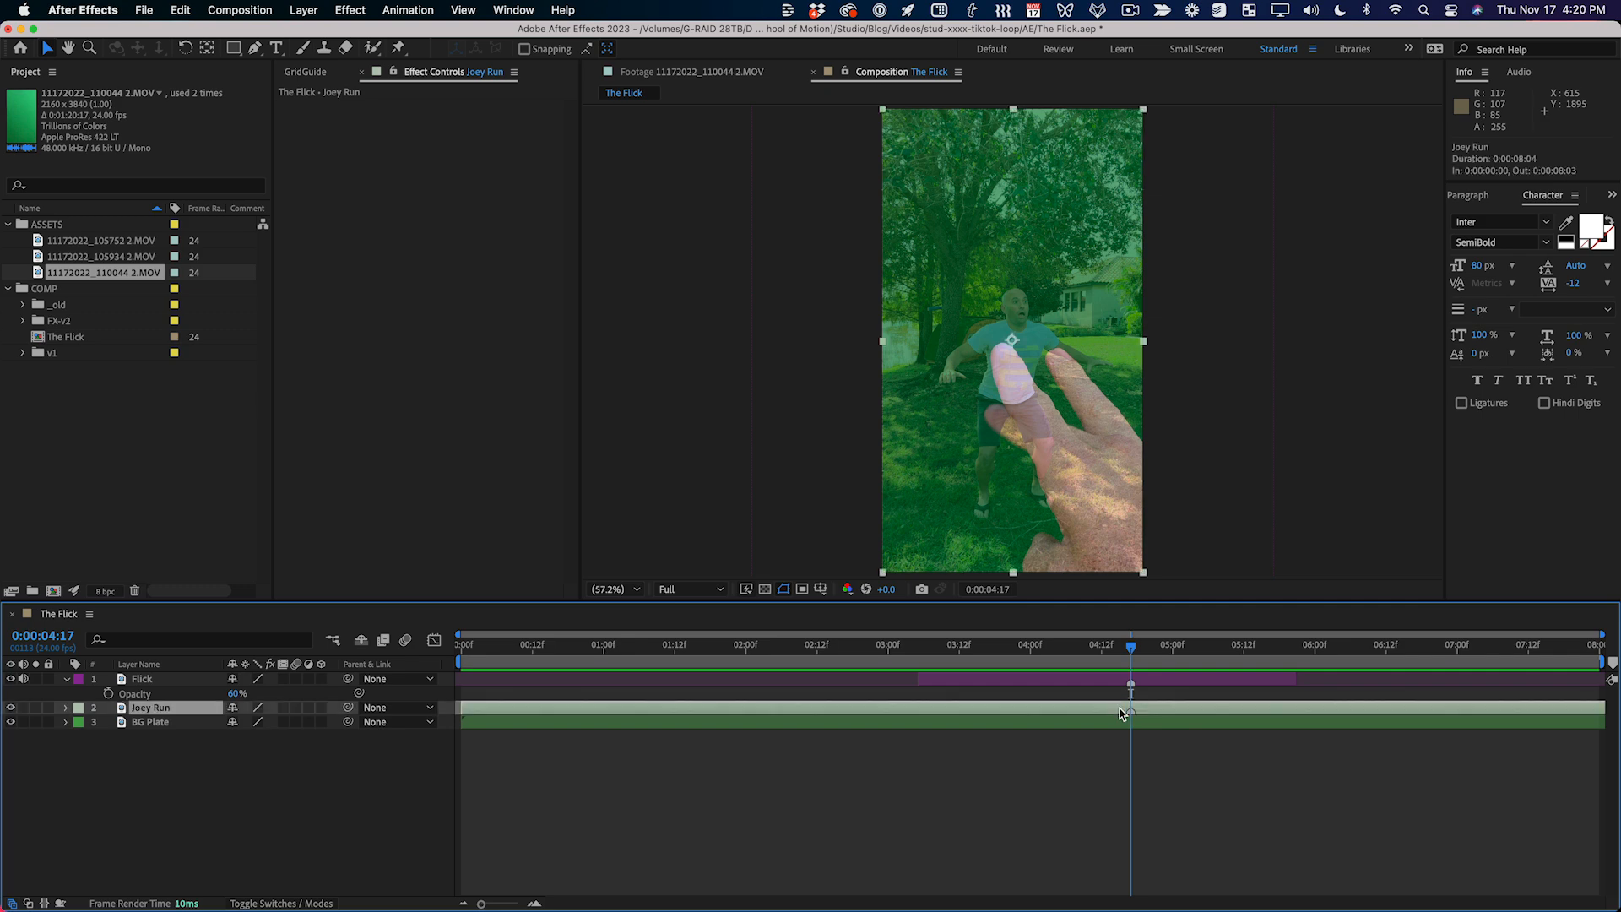
{"action": "key", "text": "alt+bracketright"}
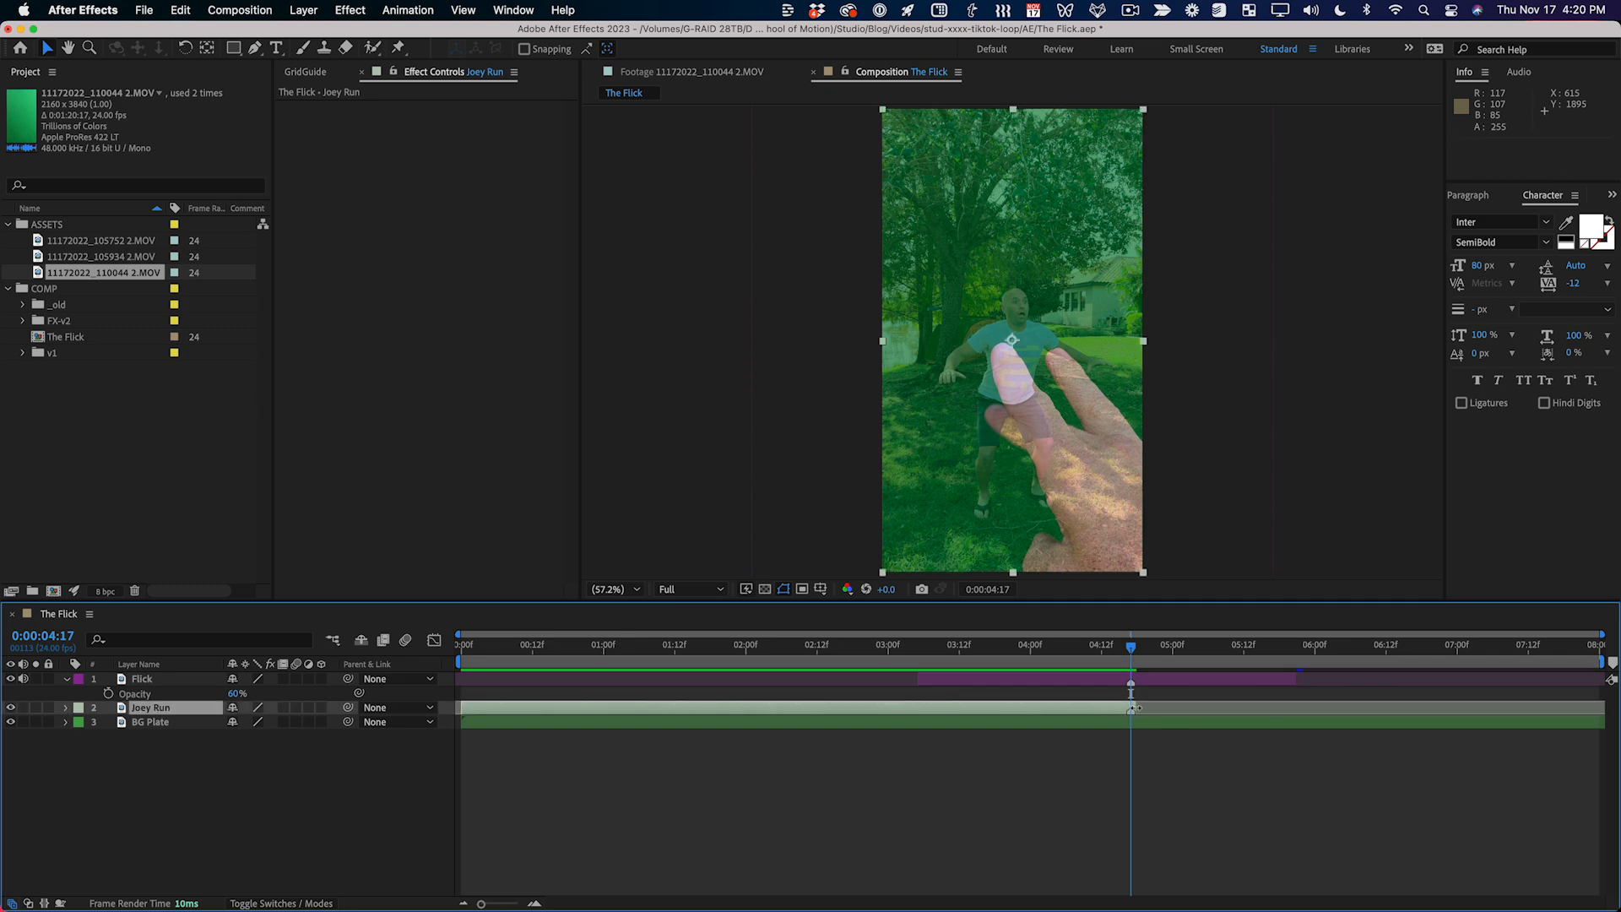
Step: Fit the Flick layer to the composition's size and preview the hand flick
{"action": "key", "text": "Page_Down"}
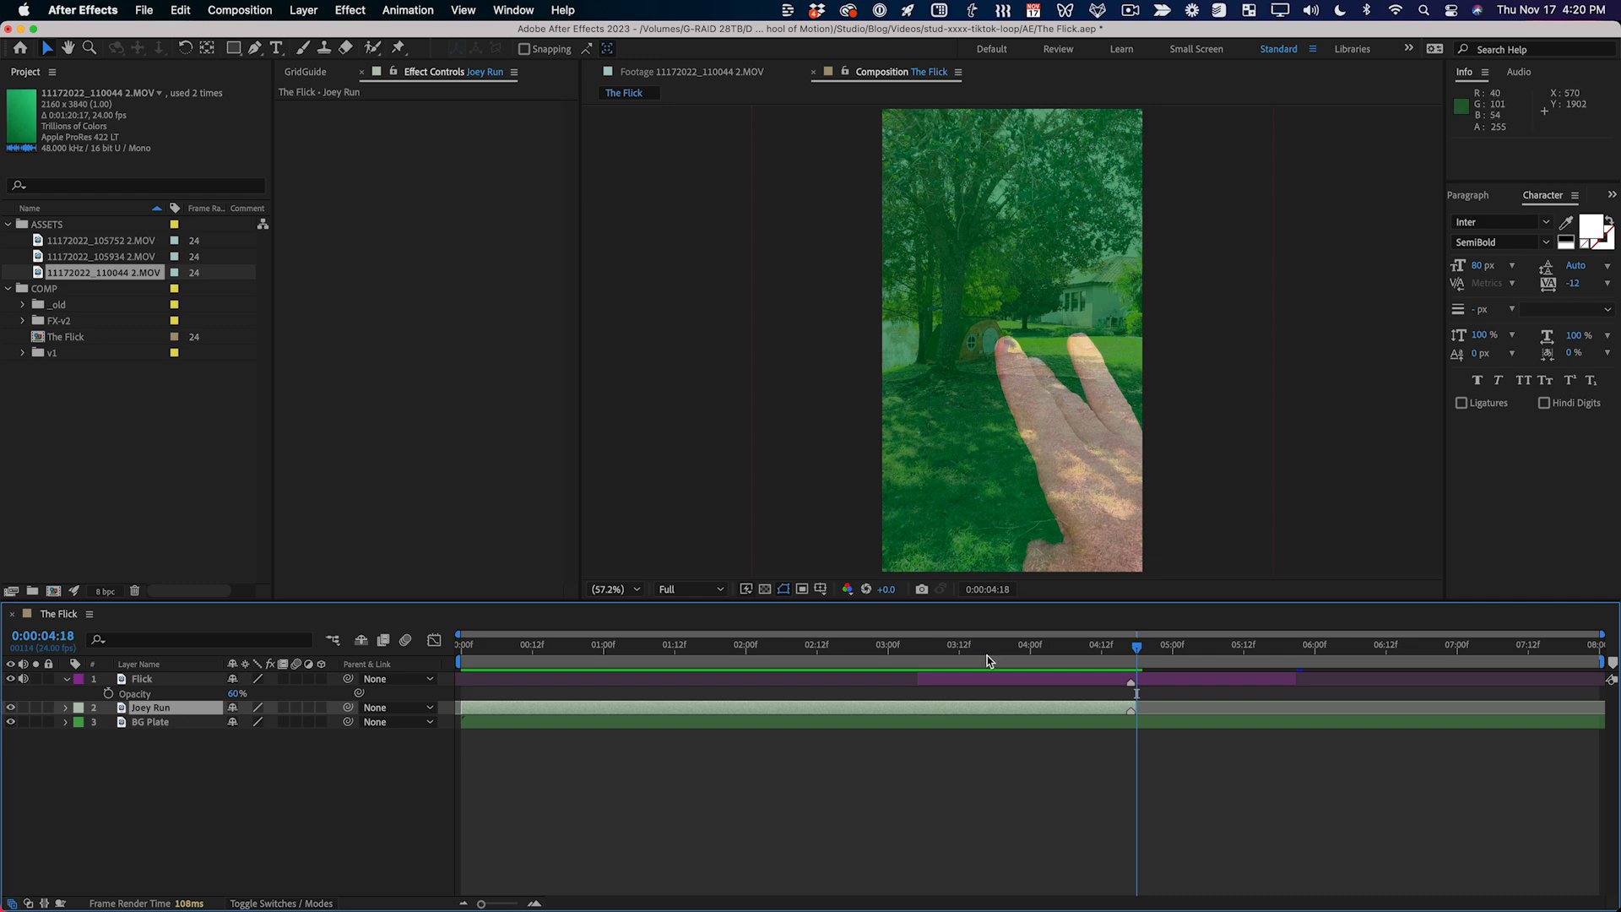
{"action": "left_click", "coordinate": [1124, 682]}
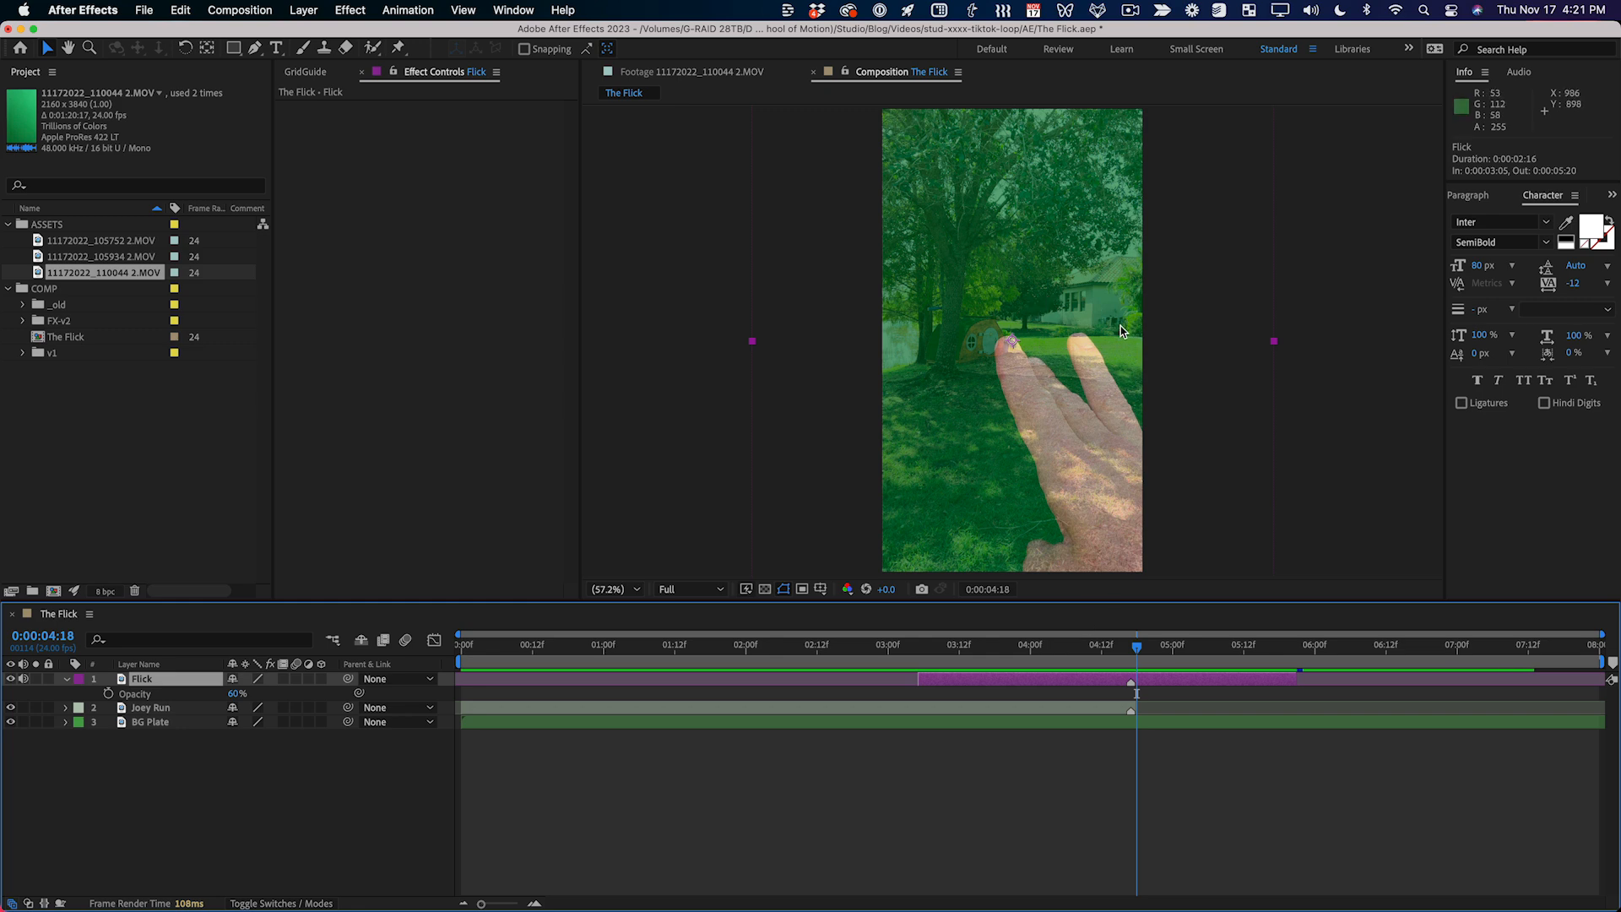
{"action": "key", "text": "super+alt+f"}
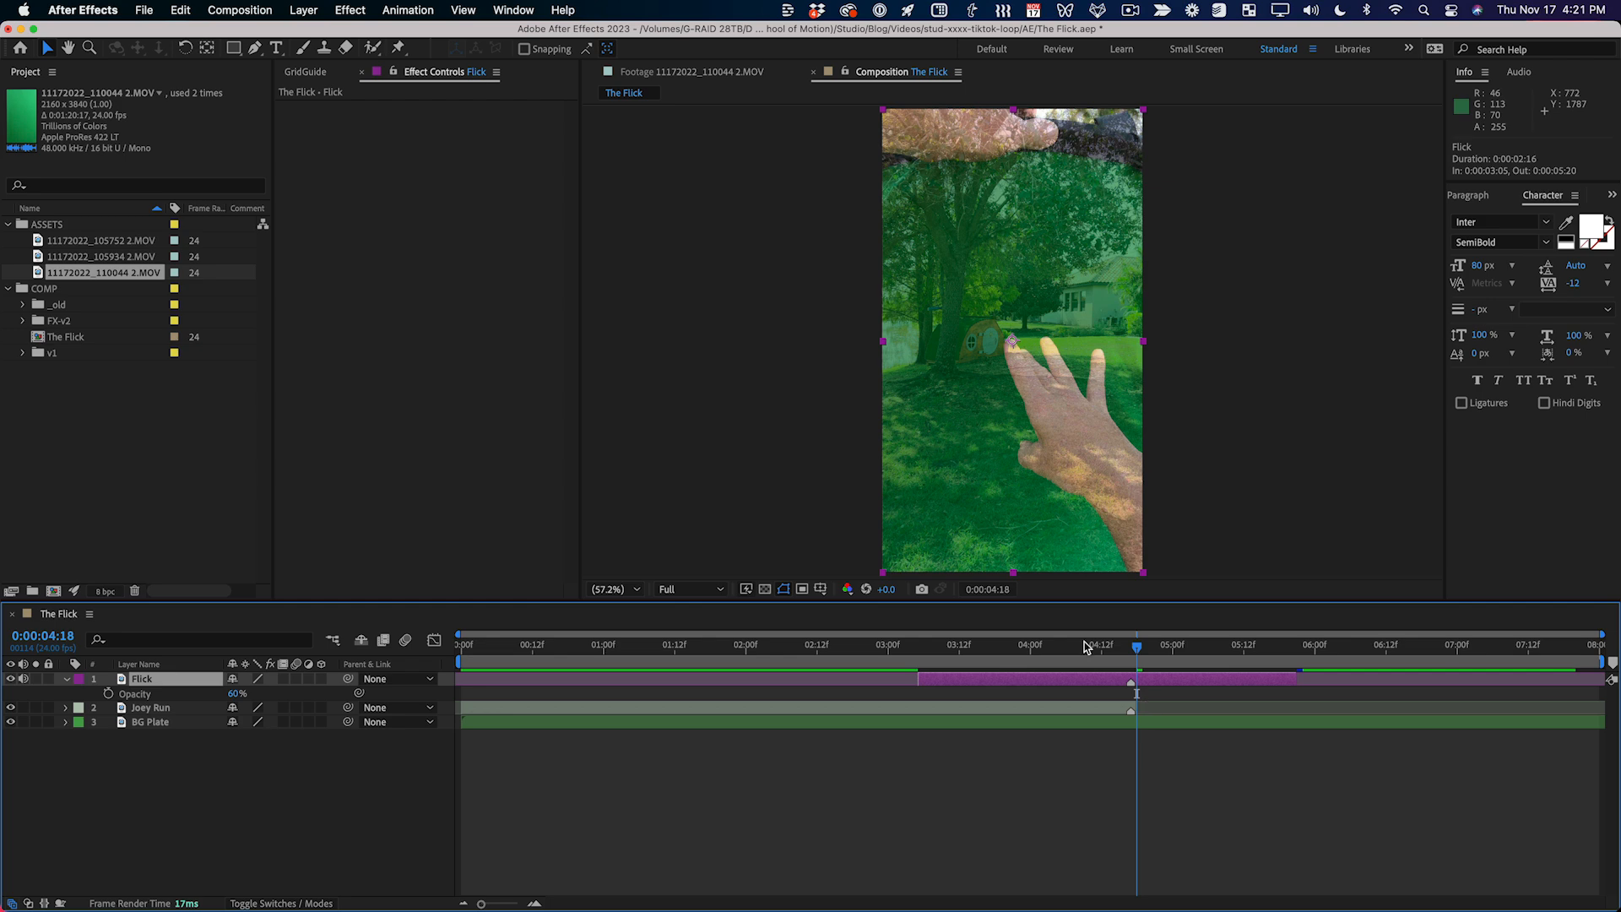
{"action": "left_click_drag", "start_coordinate": [1087, 648], "coordinate": [912, 646]}
{"action": "key", "text": "space"}
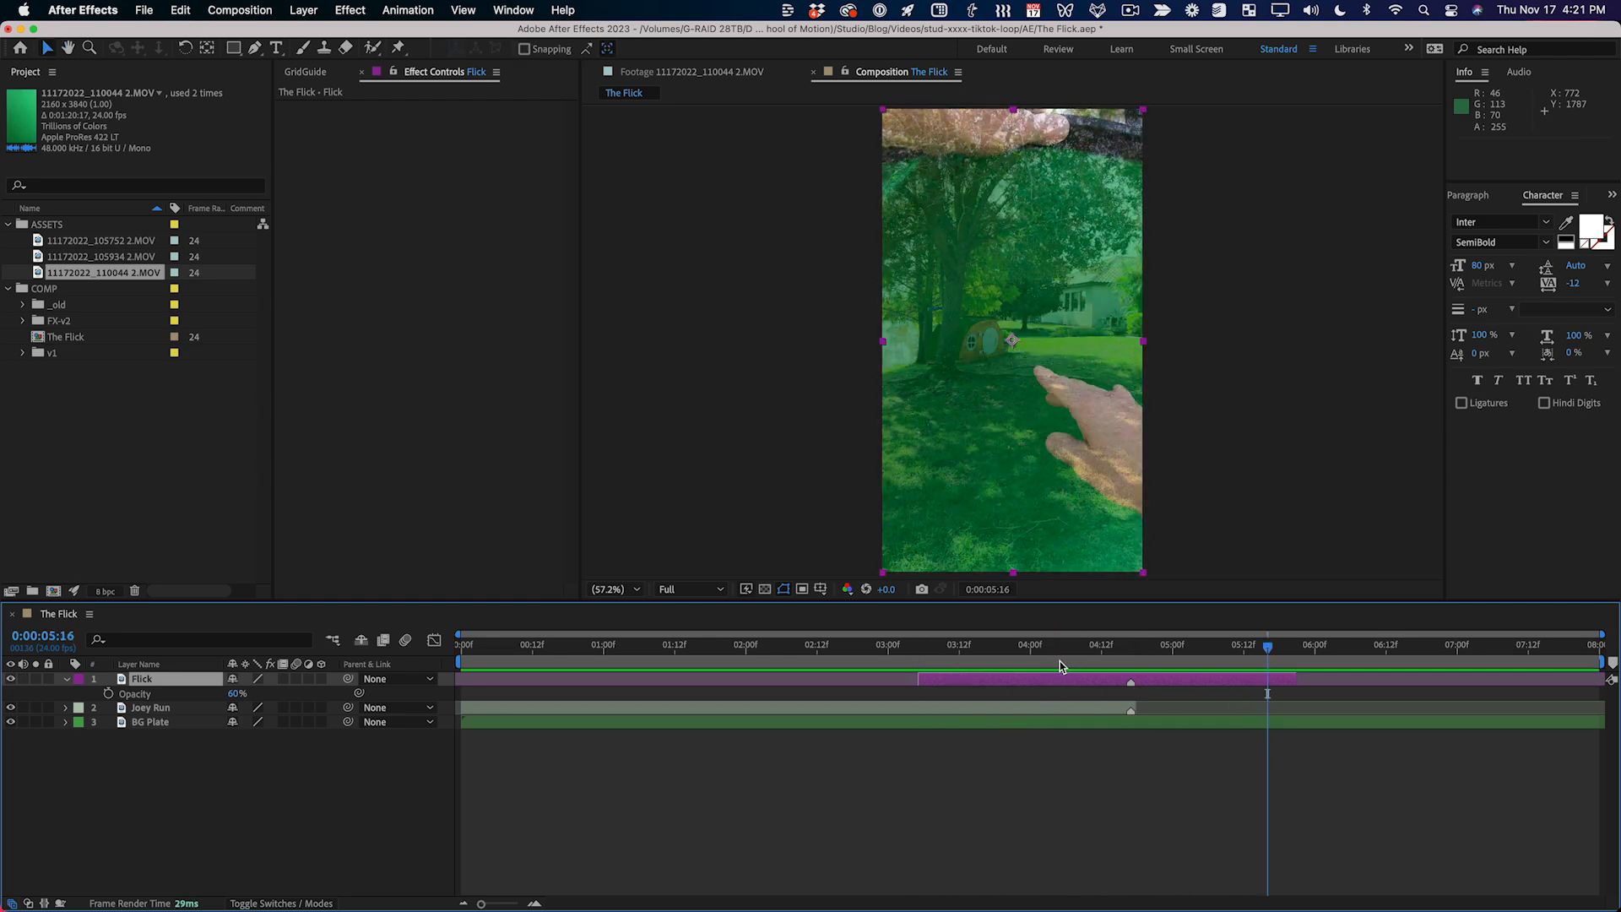
Step: Duplicate the Joey Run layer as Joey Fly and delete the copy's marker at 0:00:04:17
{"action": "key", "text": "j"}
{"action": "left_click", "coordinate": [176, 709]}
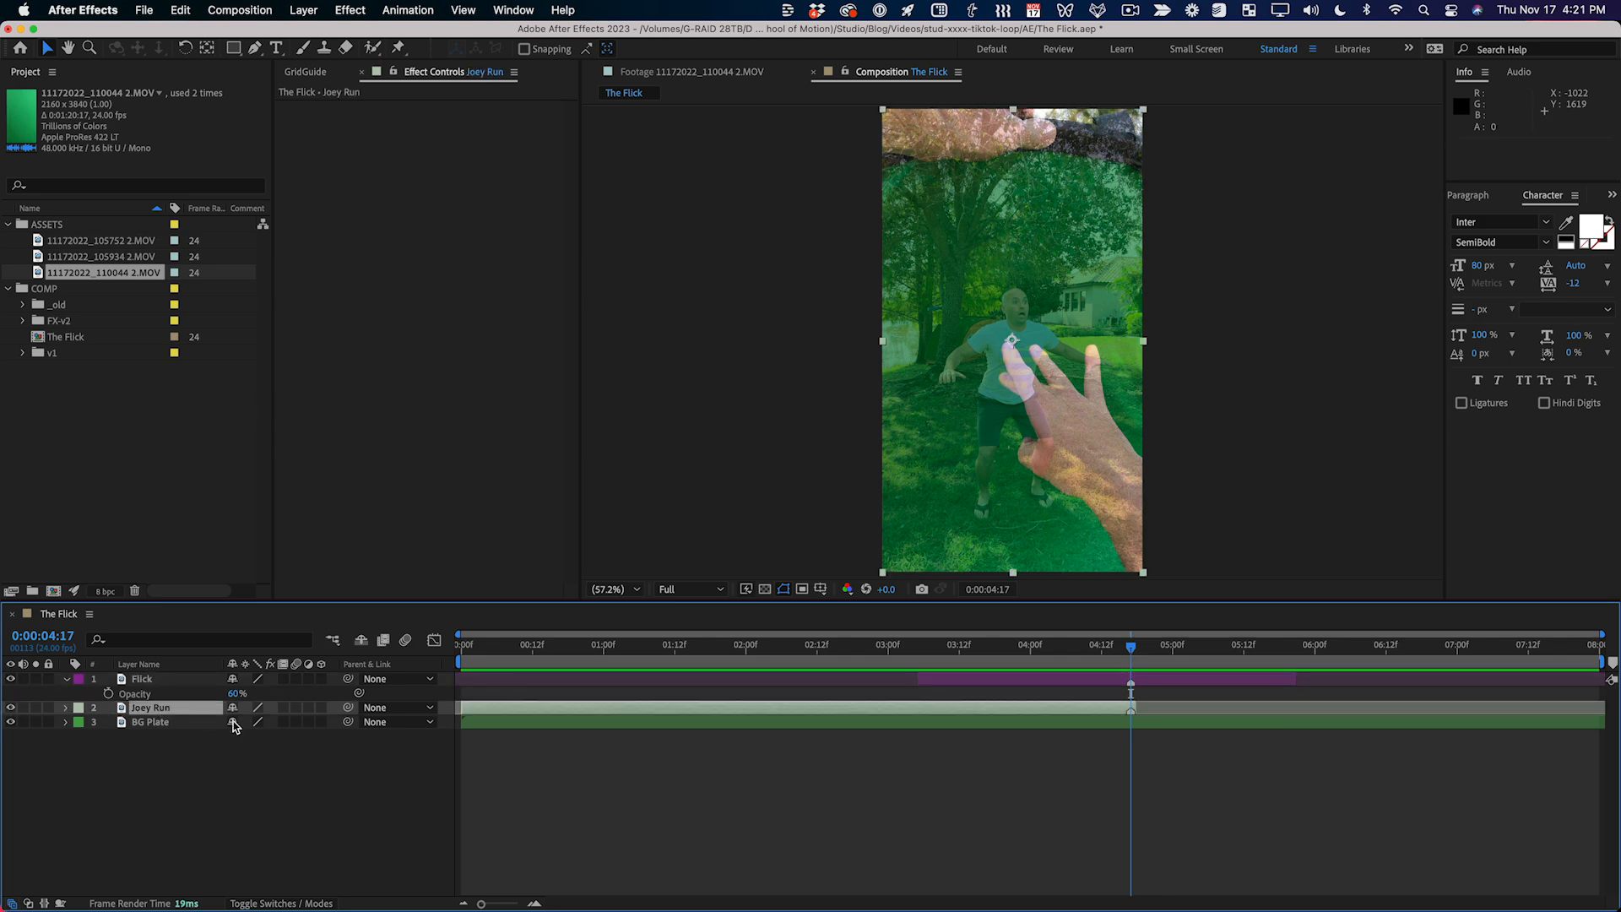
{"action": "key", "text": "super+d"}
{"action": "key", "text": "Return"}
{"action": "type", "text": "Joey Fly"}
{"action": "key", "text": "Return"}
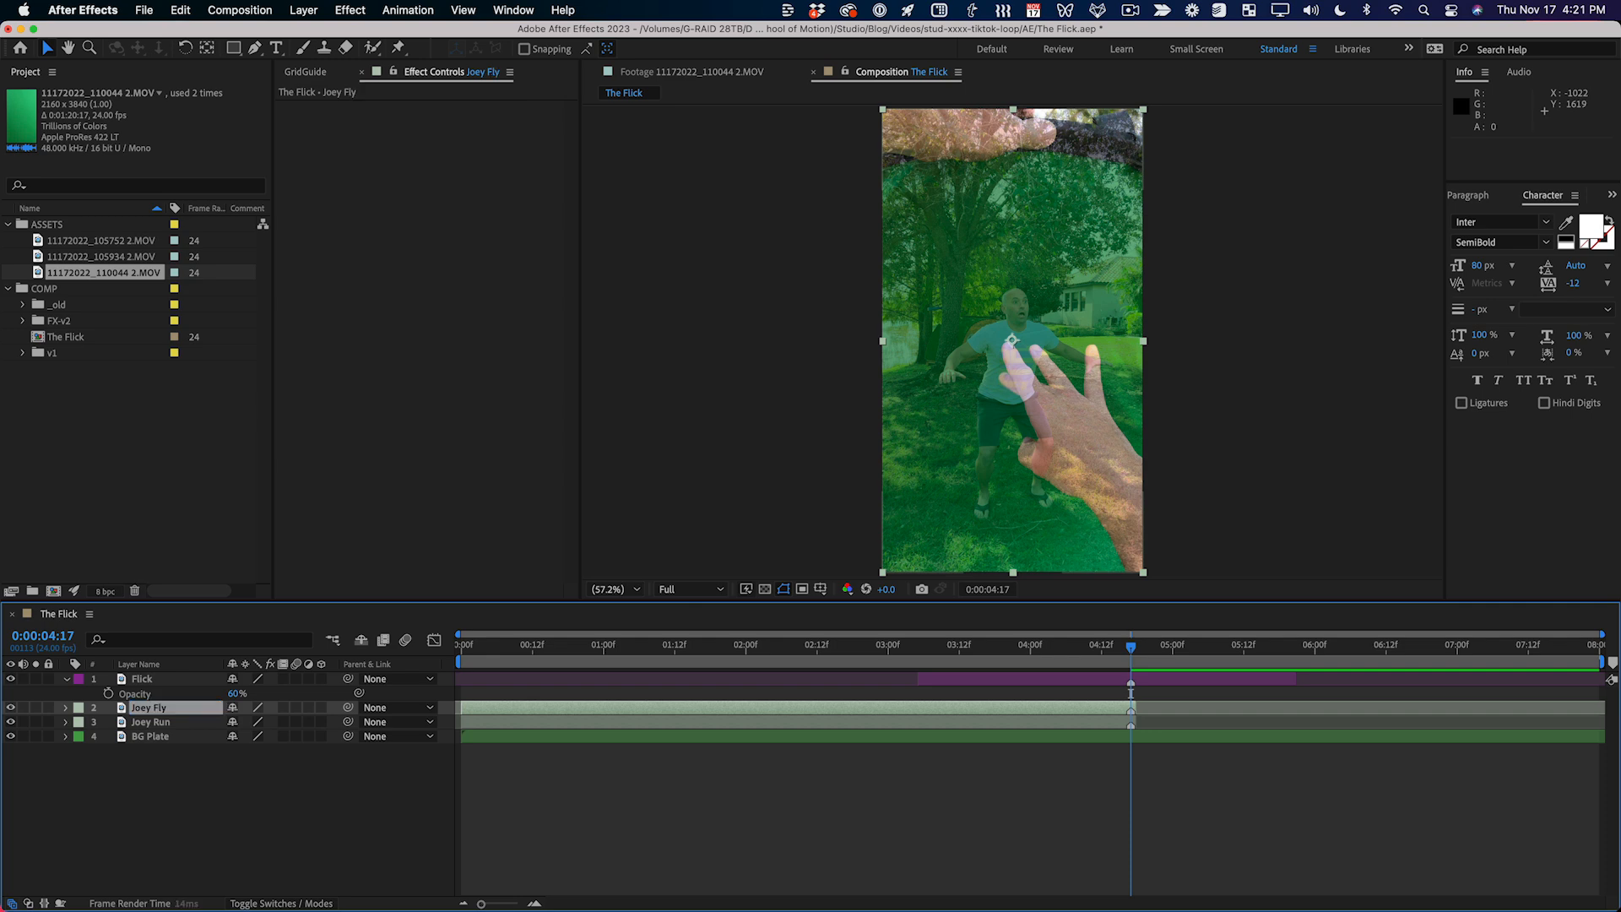
{"action": "right_click", "coordinate": [1131, 713]}
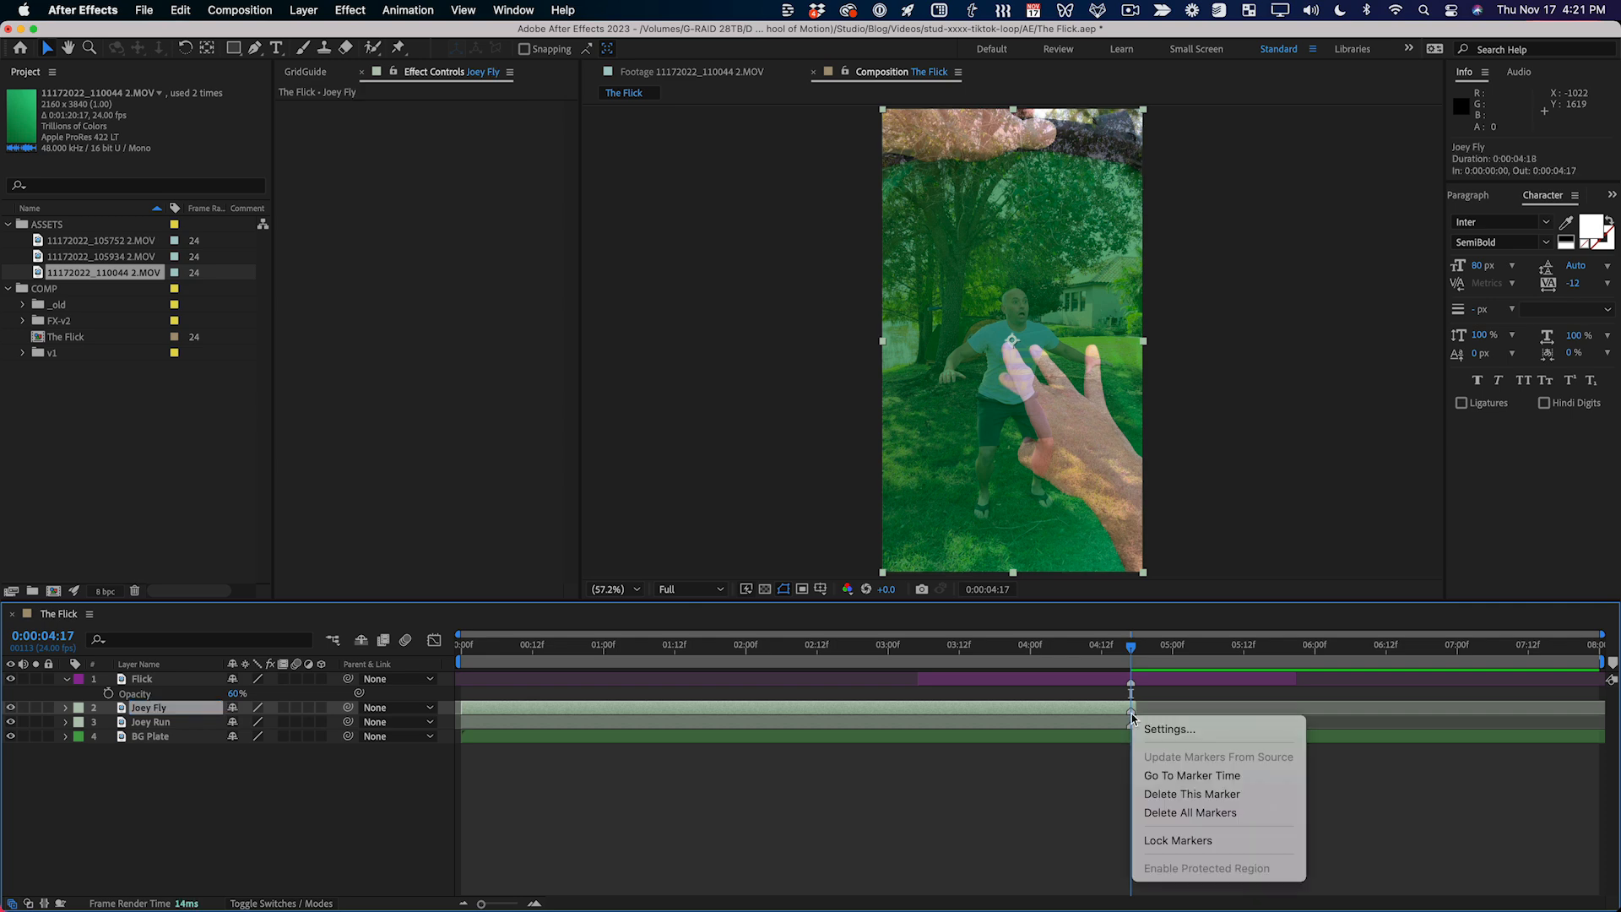
{"action": "left_click", "coordinate": [1192, 794]}
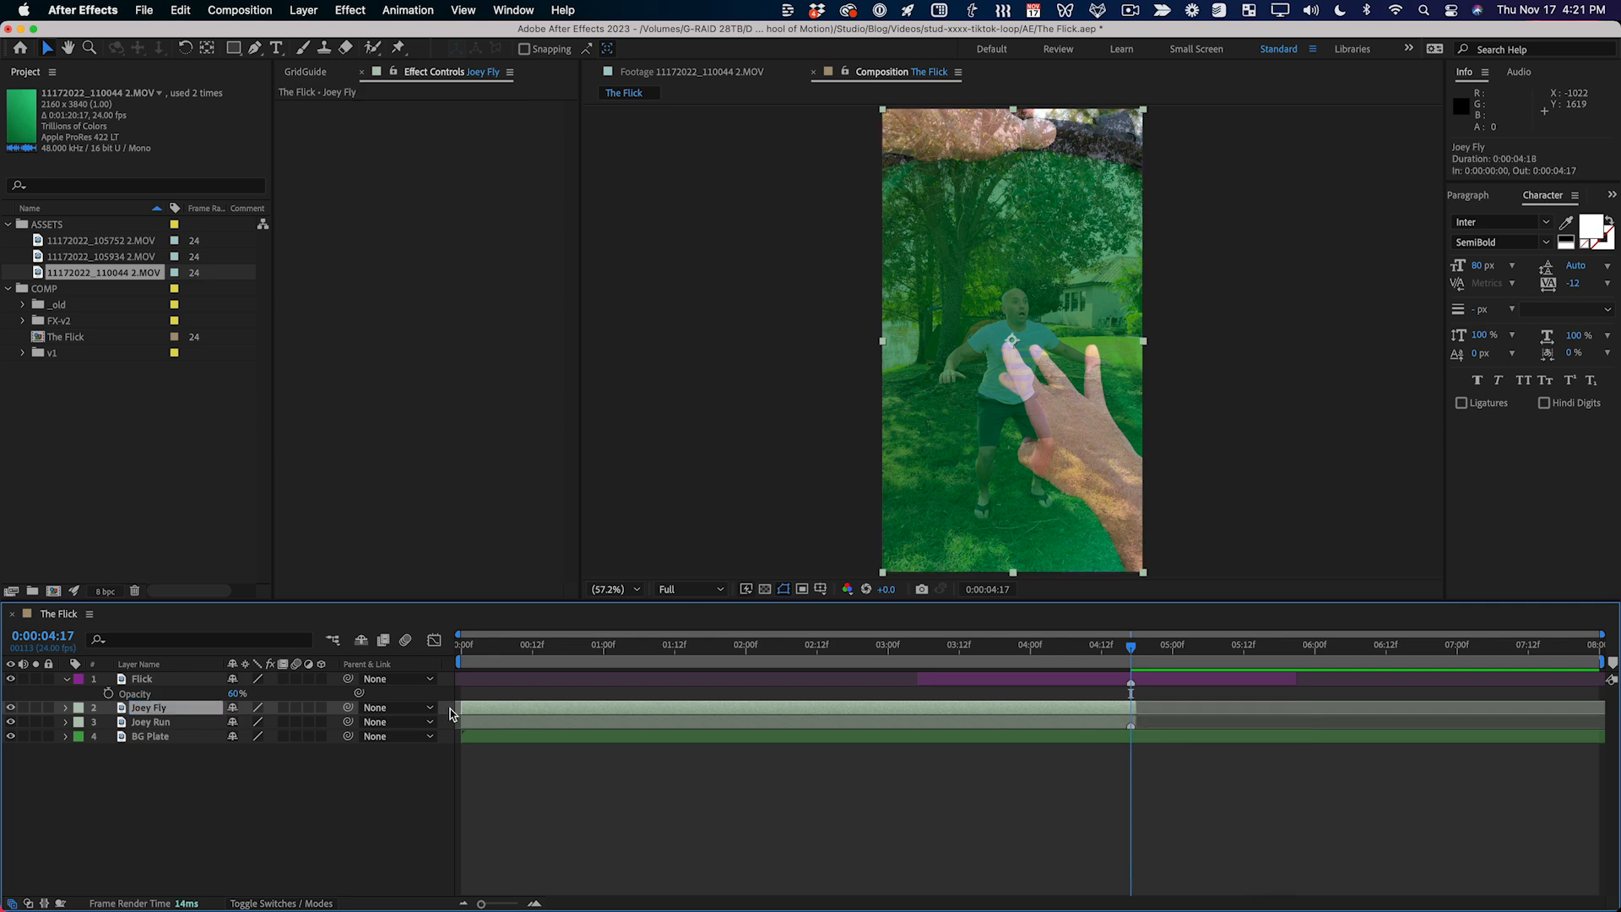
Step: Open the Joey Fly layer in an enlarged layer viewer and extend its out point to 0:01:11:14
{"action": "double_click", "coordinate": [141, 710]}
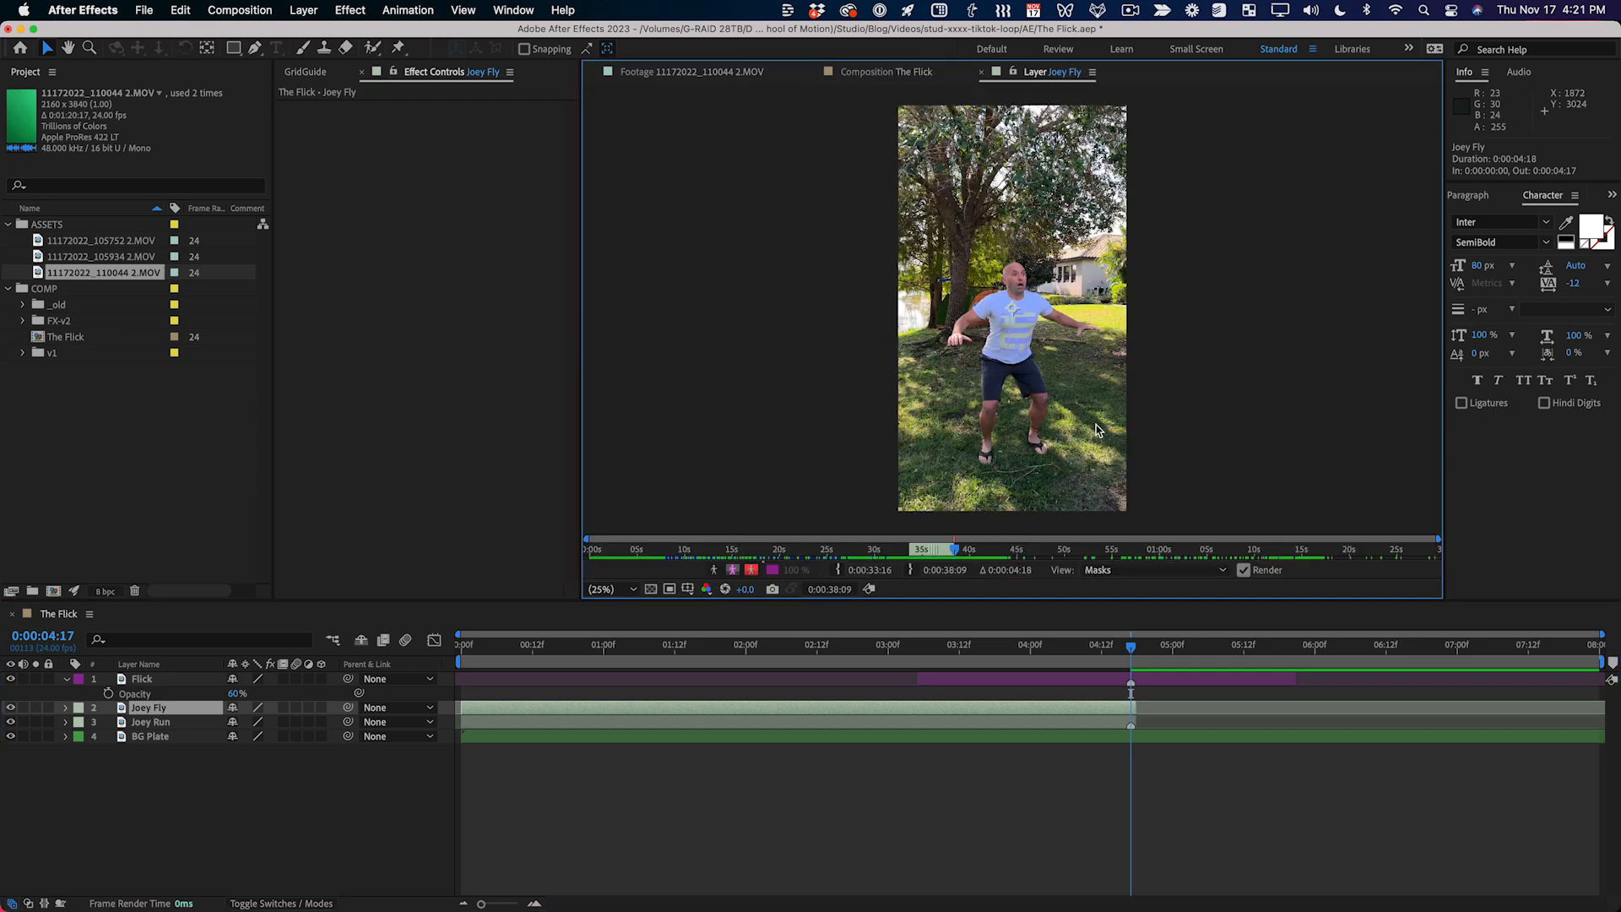
{"action": "key", "text": "grave"}
{"action": "left_click_drag", "start_coordinate": [704, 863], "coordinate": [719, 865]}
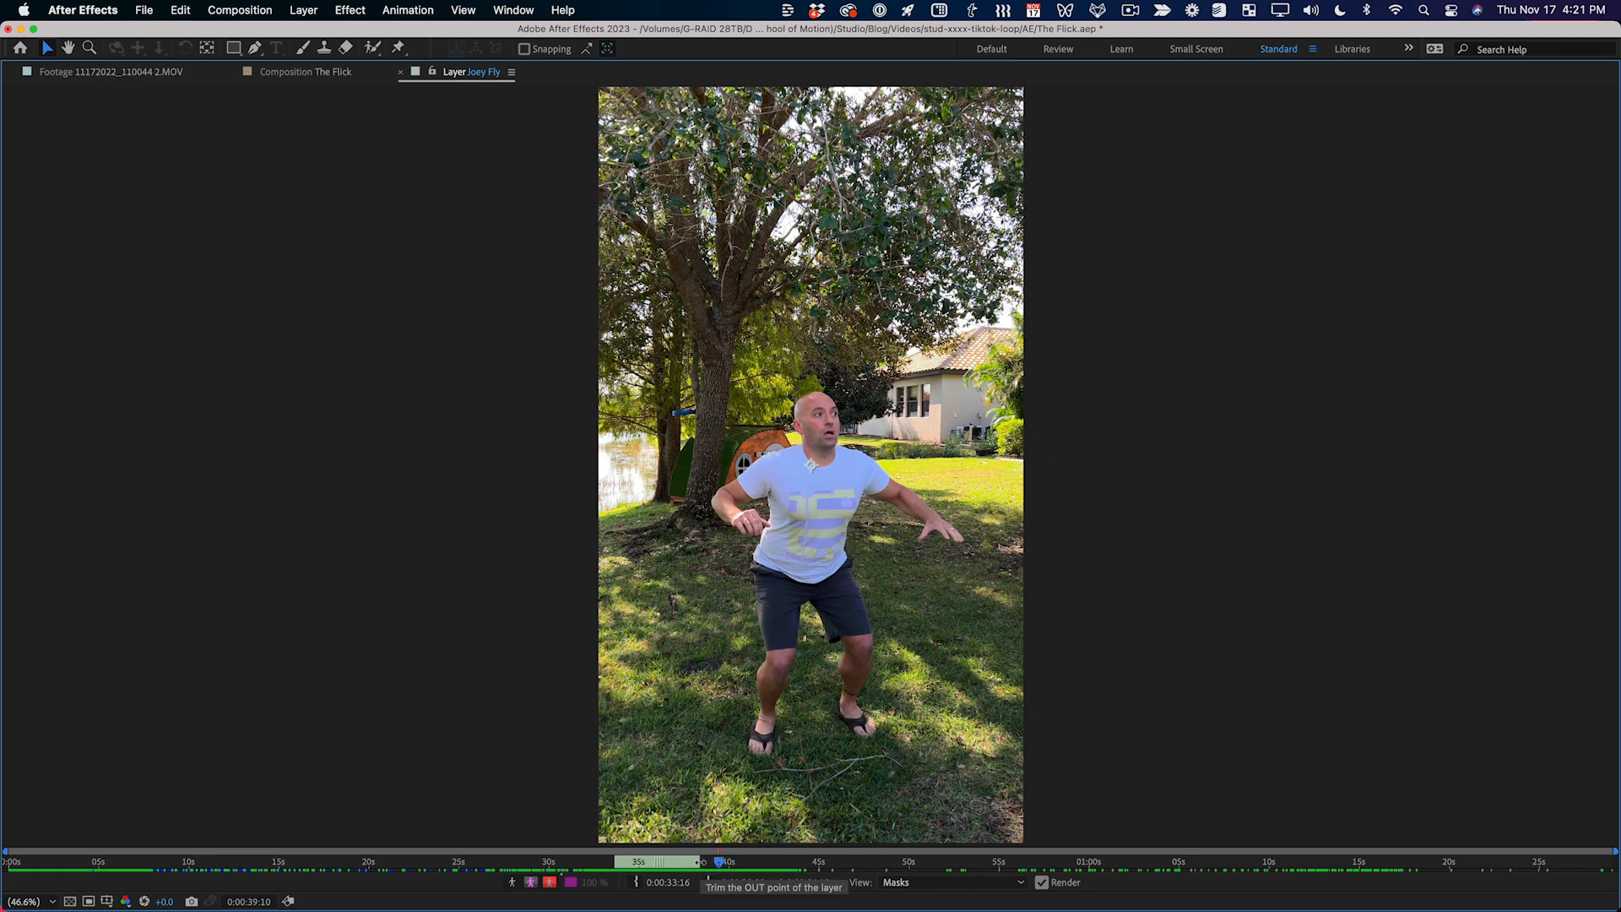
{"action": "left_click_drag", "start_coordinate": [701, 863], "coordinate": [1287, 862]}
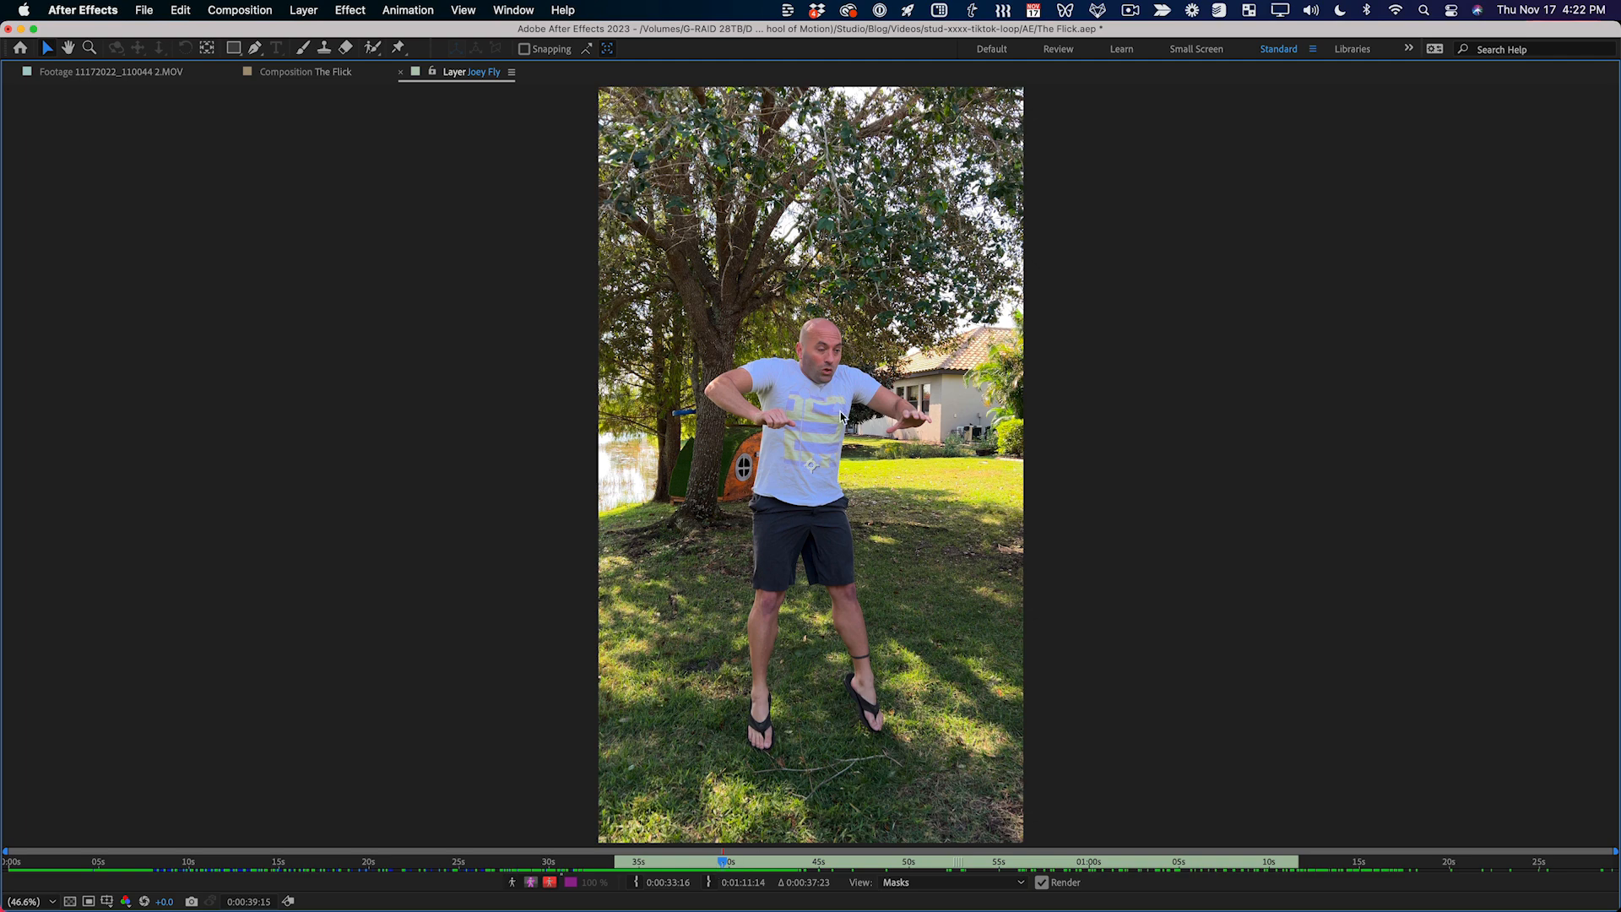
Step: Trim the Joey Fly layer's in point to the mid-jump frame at source time 0:00:39:15
{"action": "key", "text": "slash"}
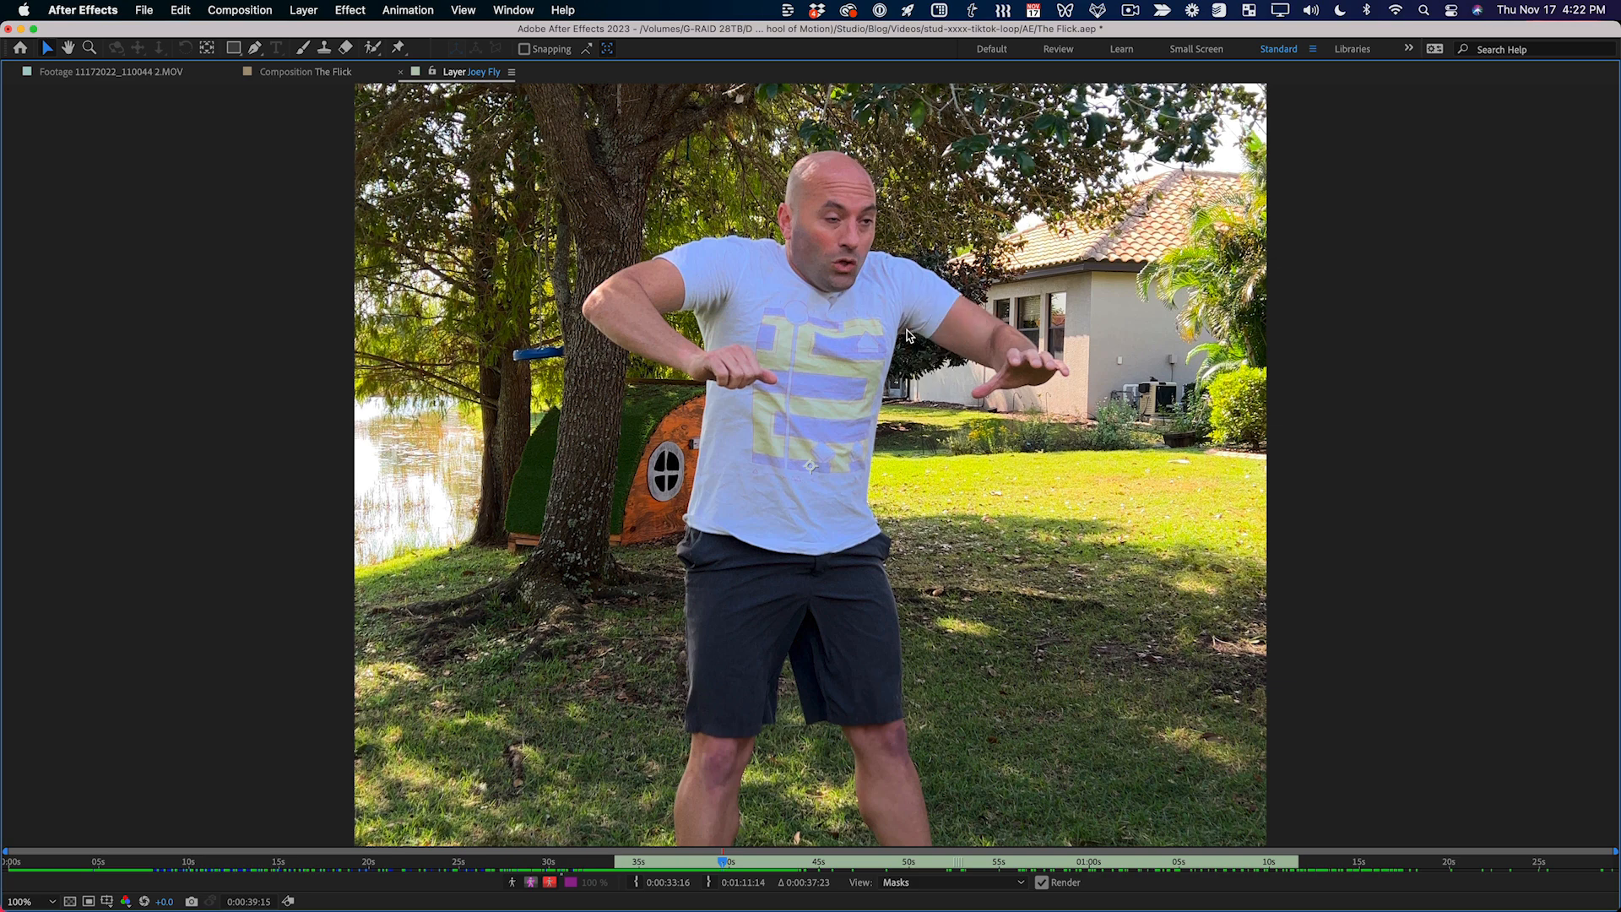
{"action": "key", "text": "comma"}
{"action": "key", "text": "comma"}
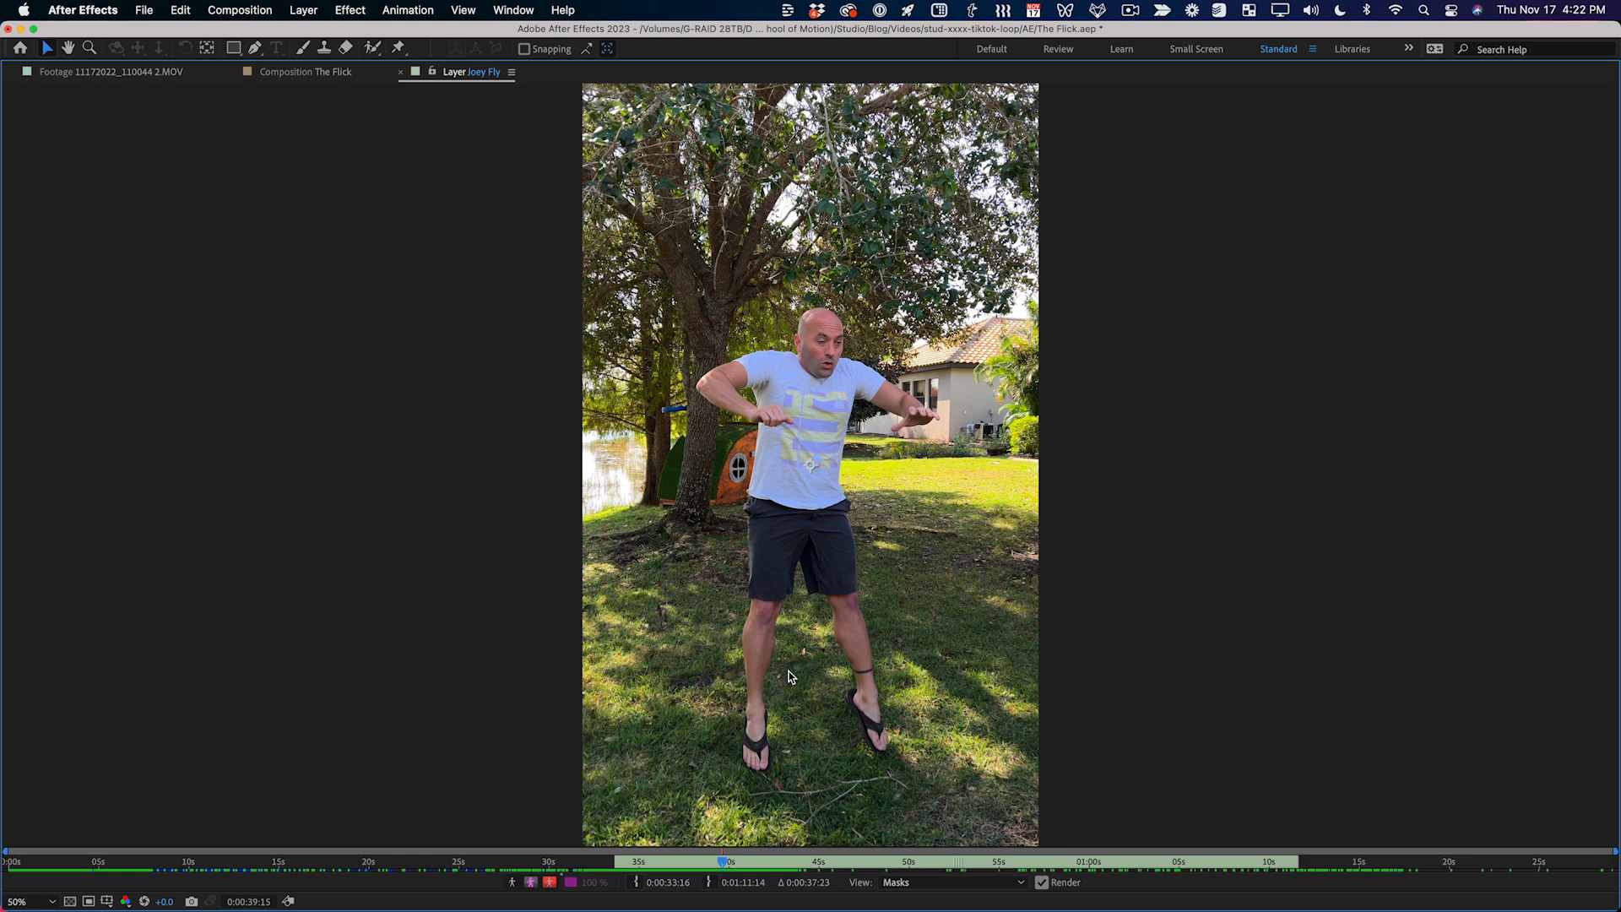
{"action": "key", "text": "alt+bracketleft"}
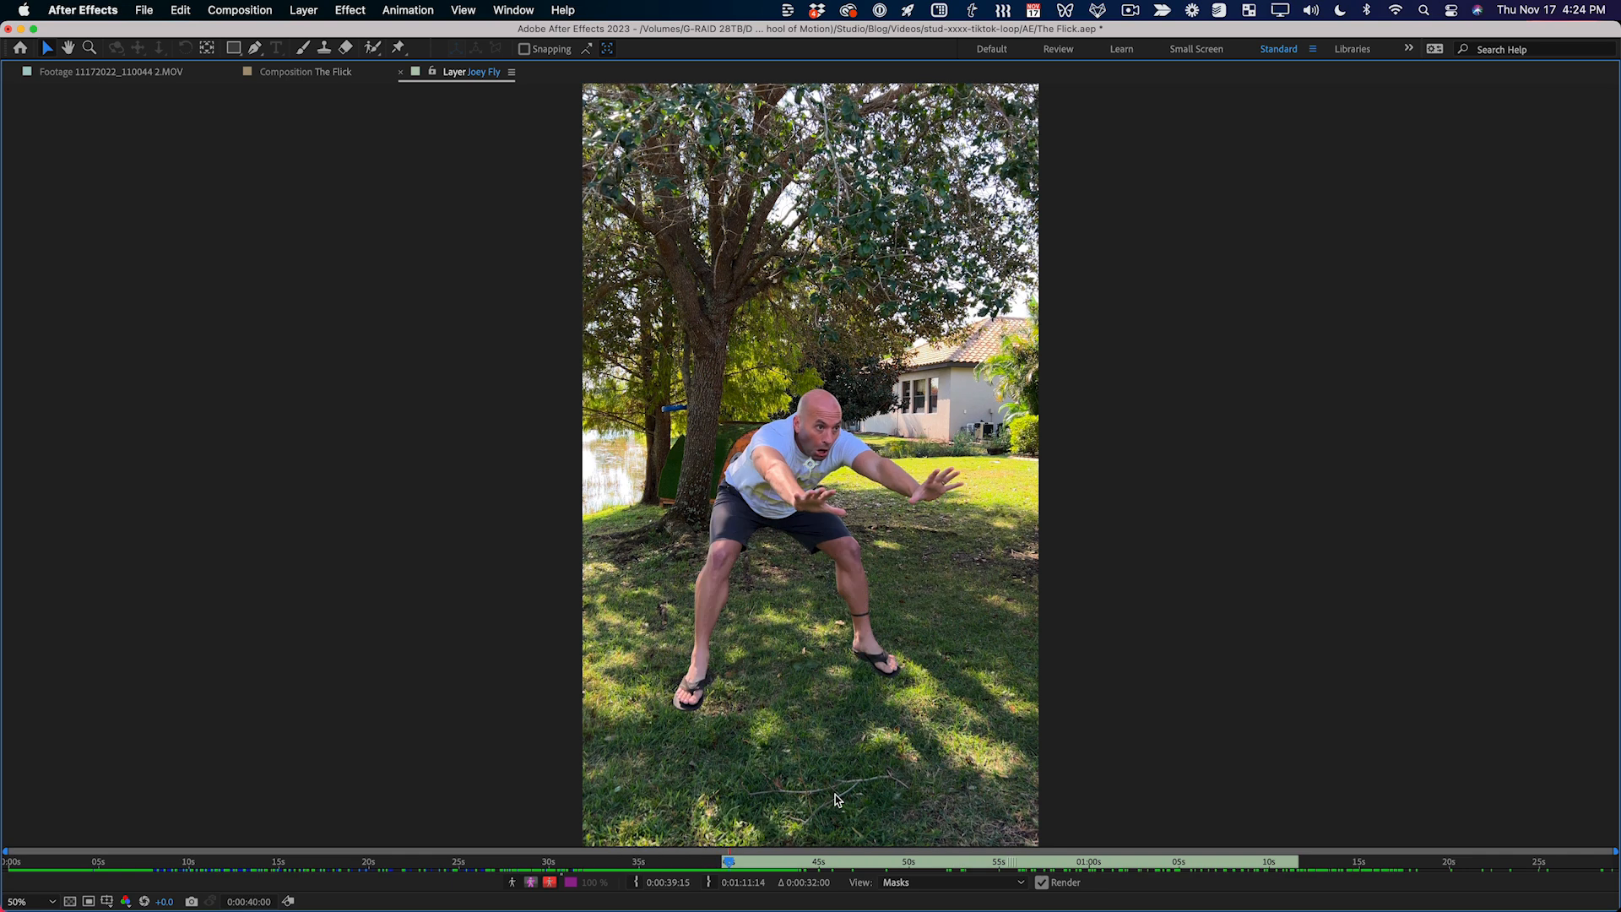
Step: Examine the opening frames of The Flick composition up close, checking the man's pose against the tree
{"action": "key", "text": "grave"}
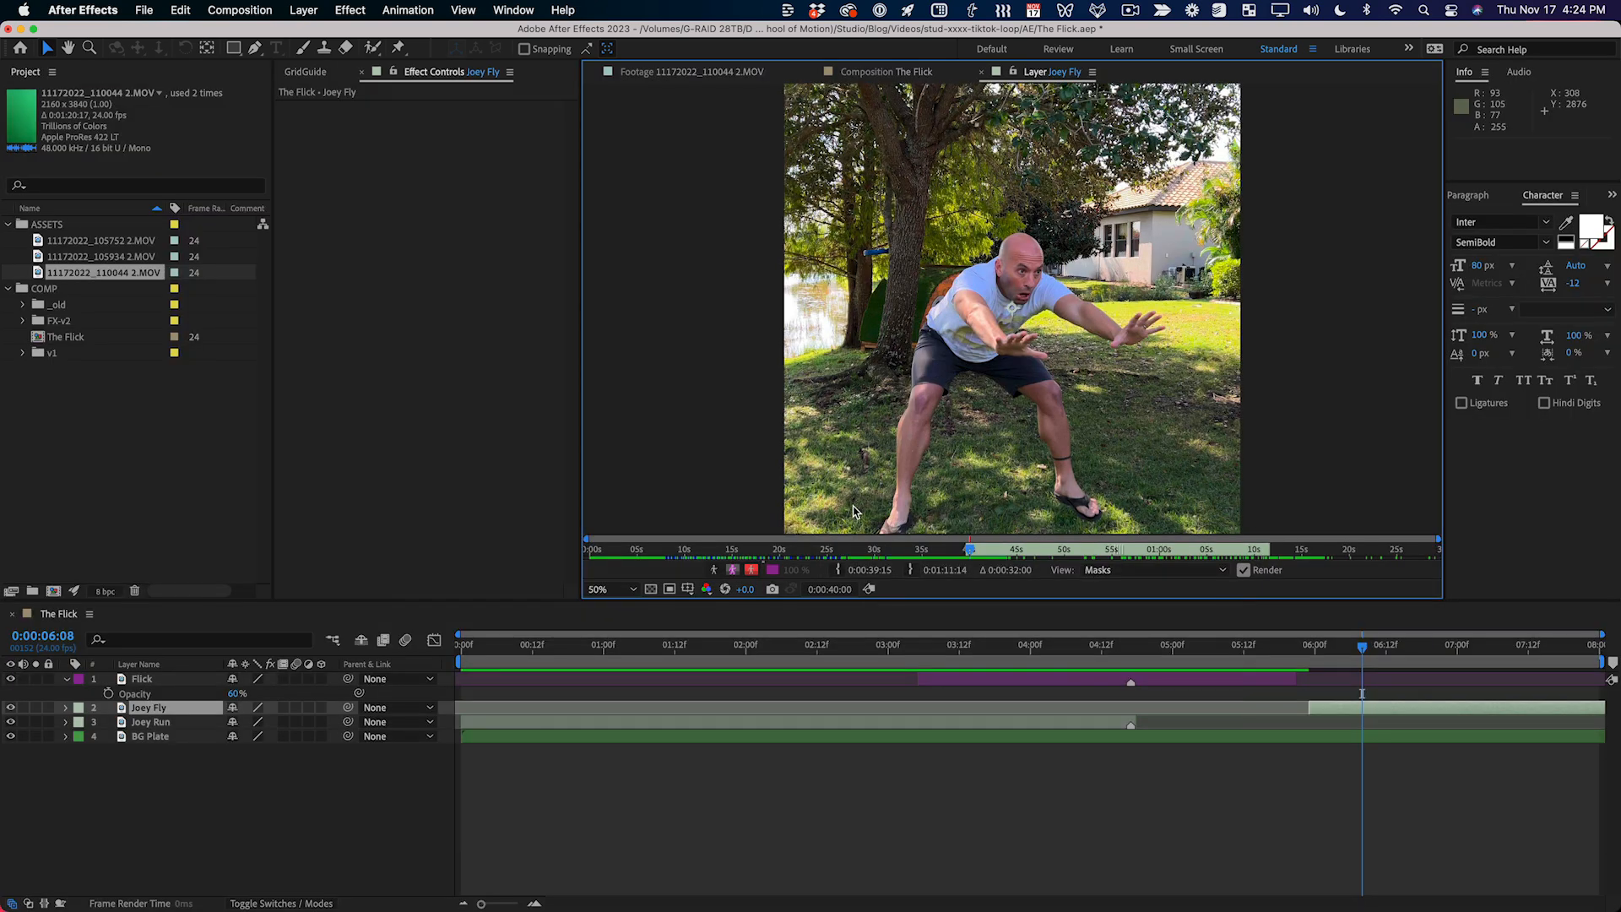
{"action": "left_click", "coordinate": [905, 72]}
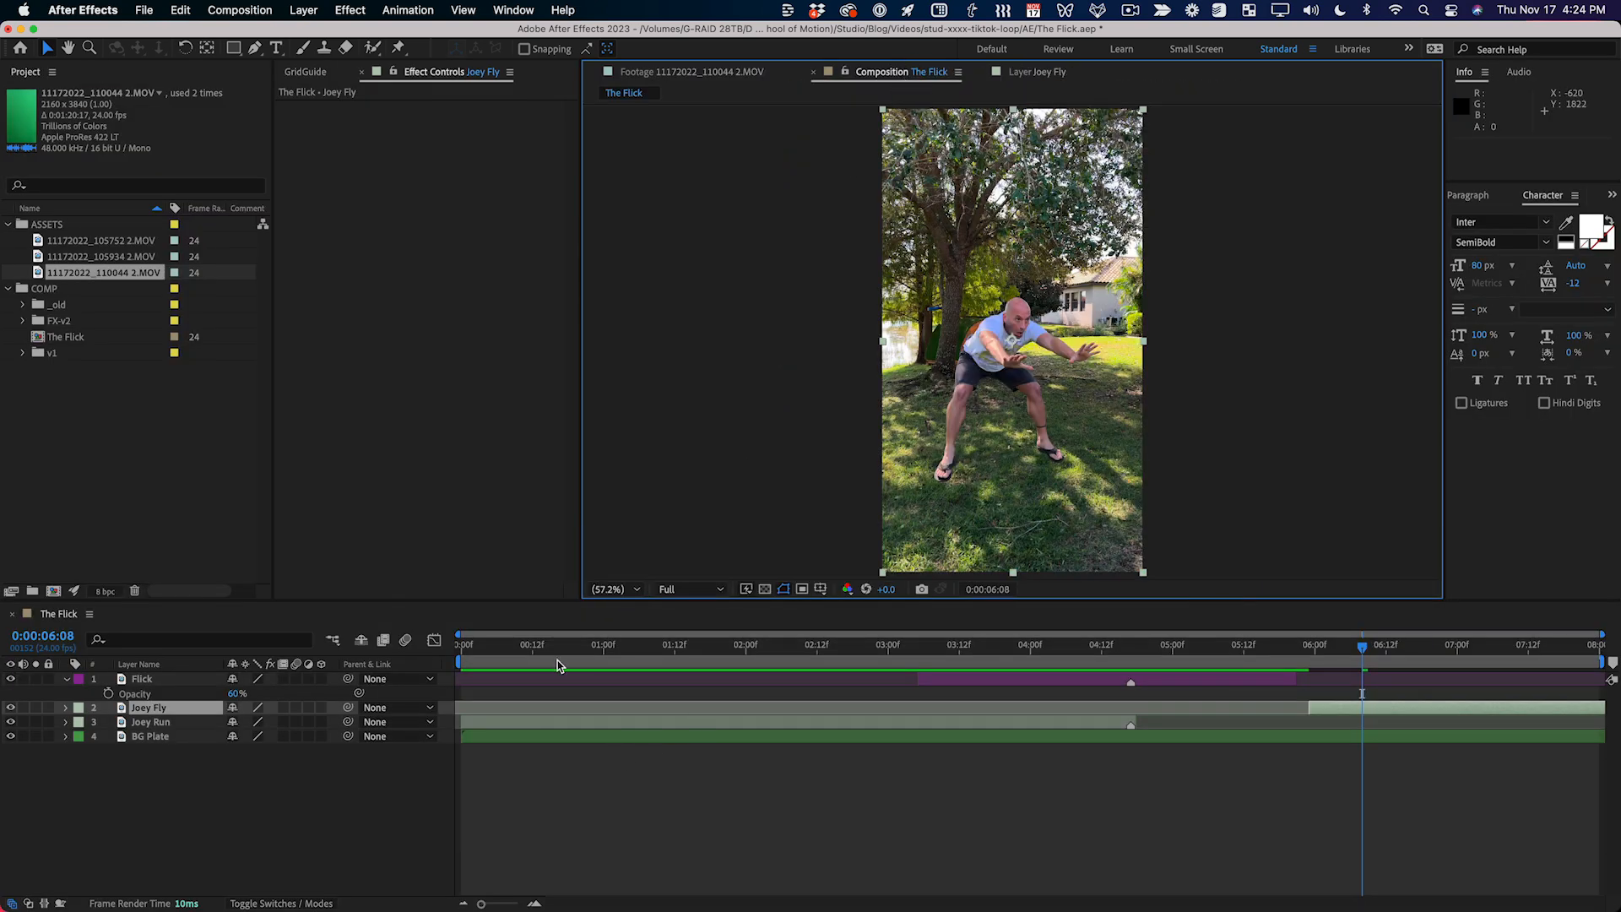
{"action": "mouse_move", "coordinate": [540, 664]}
{"action": "left_mouse_down"}
{"action": "mouse_move", "coordinate": [495, 664]}
{"action": "mouse_move", "coordinate": [521, 664]}
{"action": "left_mouse_up"}
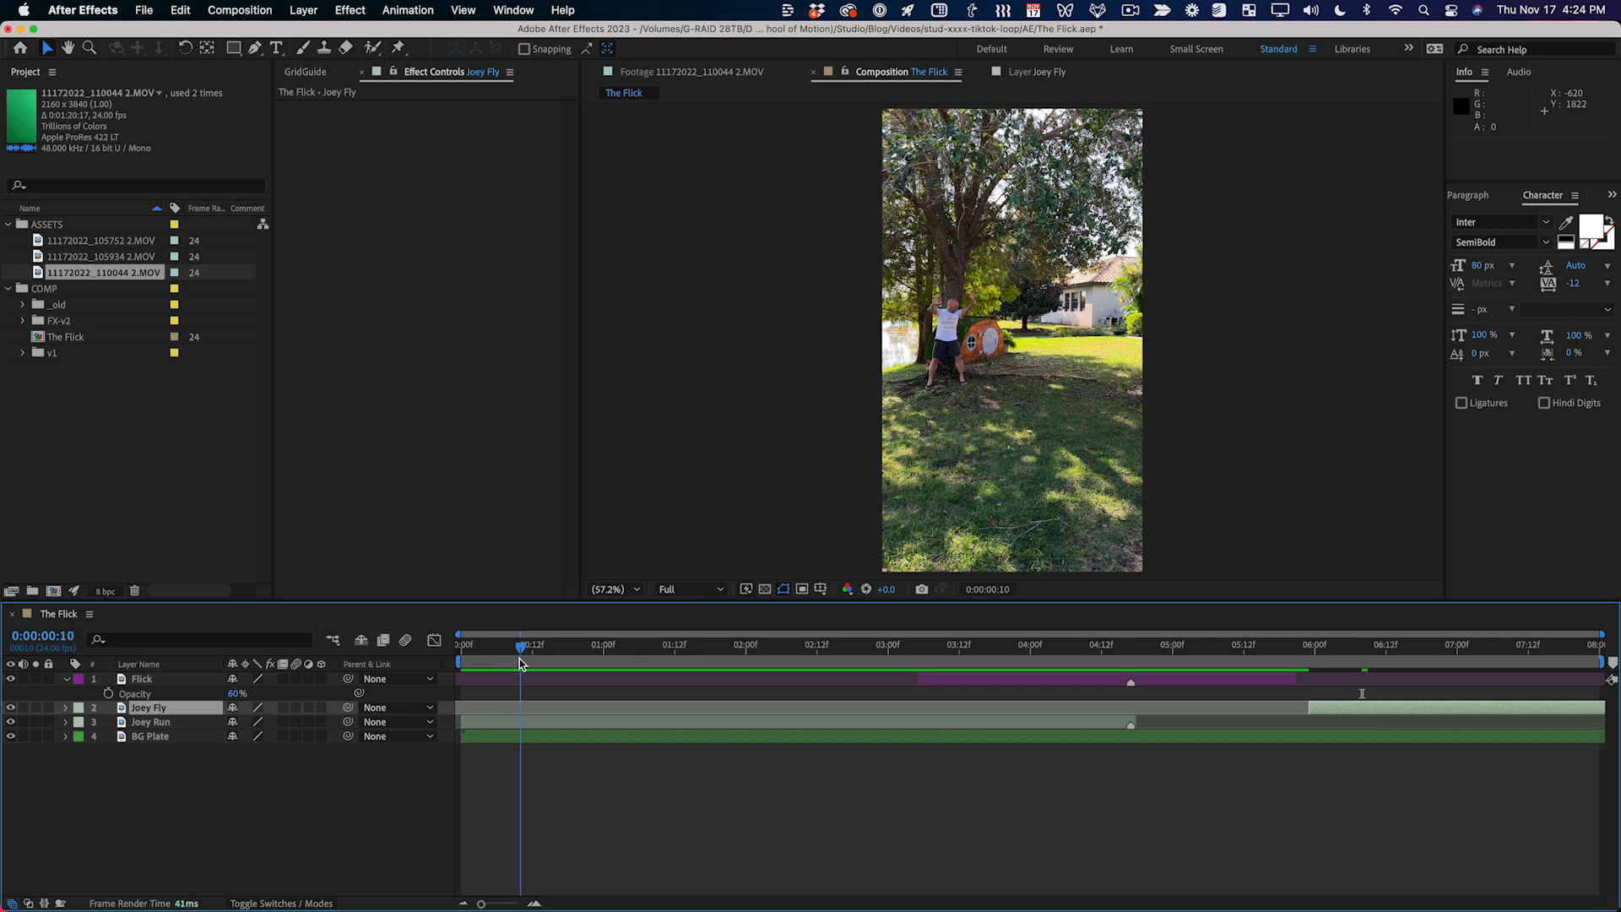
{"action": "scroll", "coordinate": [1020, 406], "scroll_direction": "up", "scroll_amount": 4}
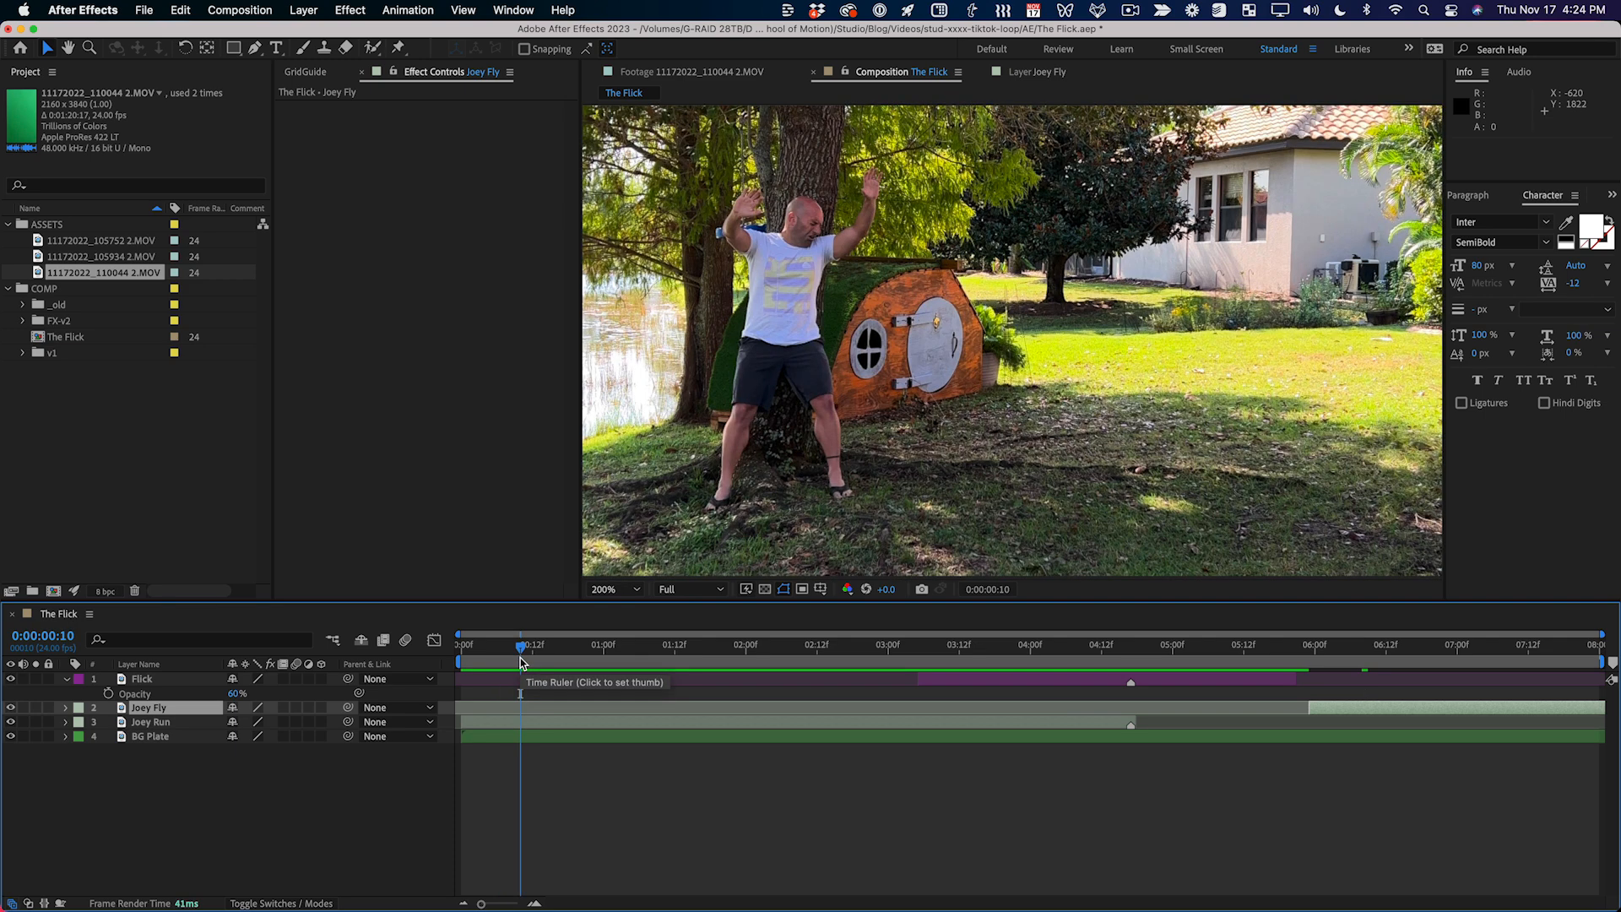
{"action": "key", "text": "Home"}
{"action": "key", "text": "Page_Down"}
{"action": "key", "text": "Page_Down"}
{"action": "key", "text": "Page_Down"}
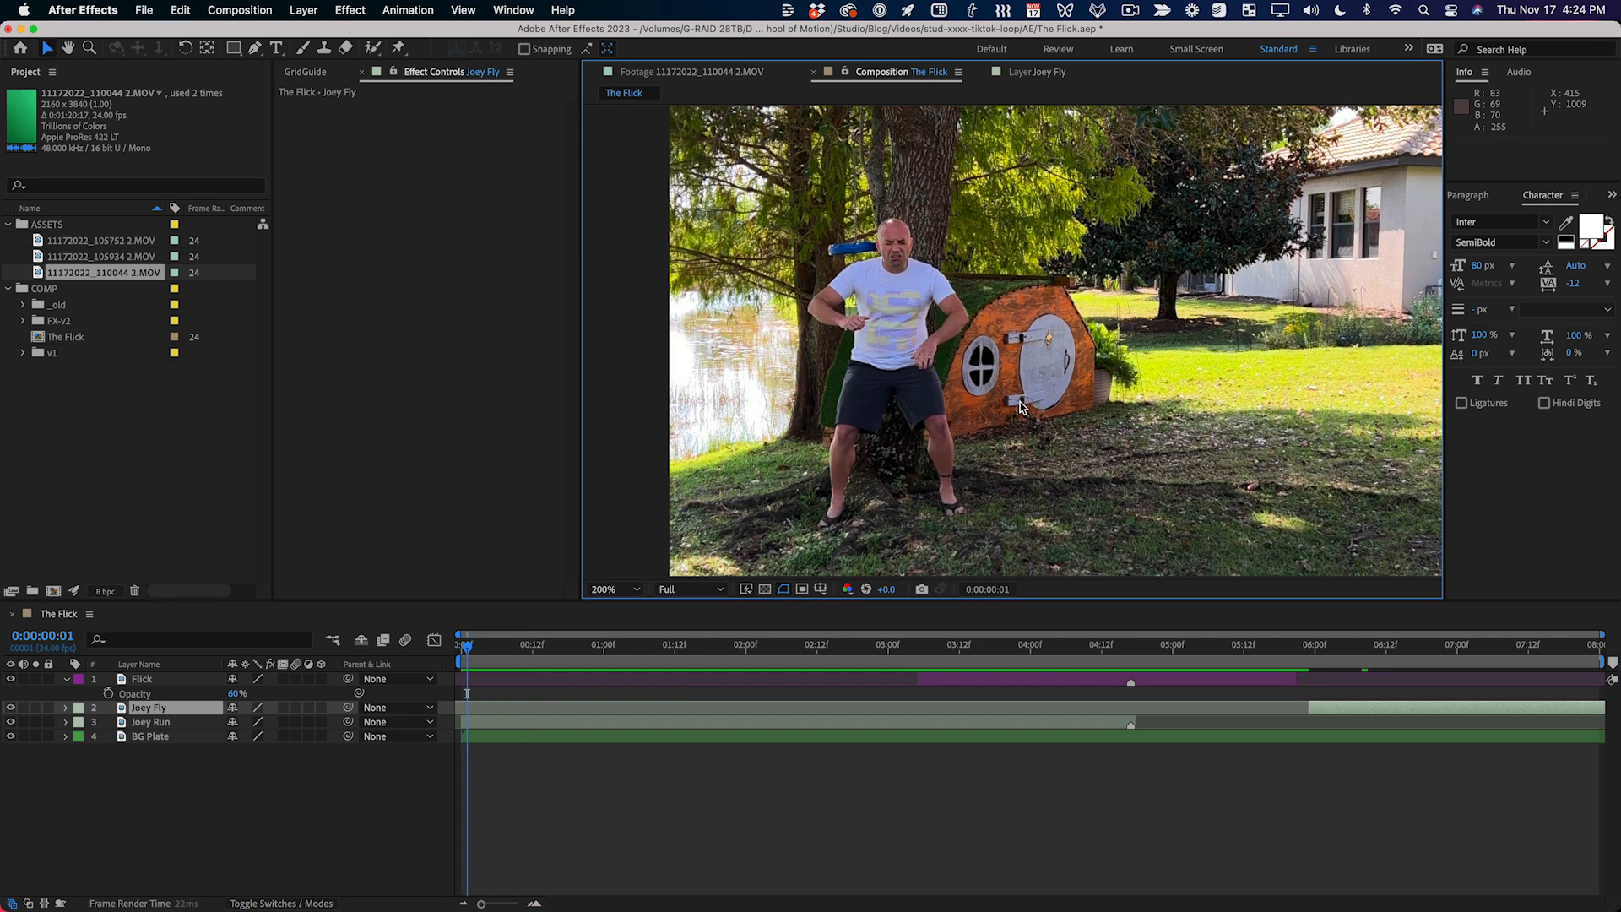
{"action": "key", "text": "Page_Down"}
{"action": "key", "text": "Page_Down"}
{"action": "key", "text": "Page_Up"}
{"action": "key", "text": "Page_Up"}
{"action": "key", "text": "Page_Up"}
{"action": "key", "text": "Page_Up"}
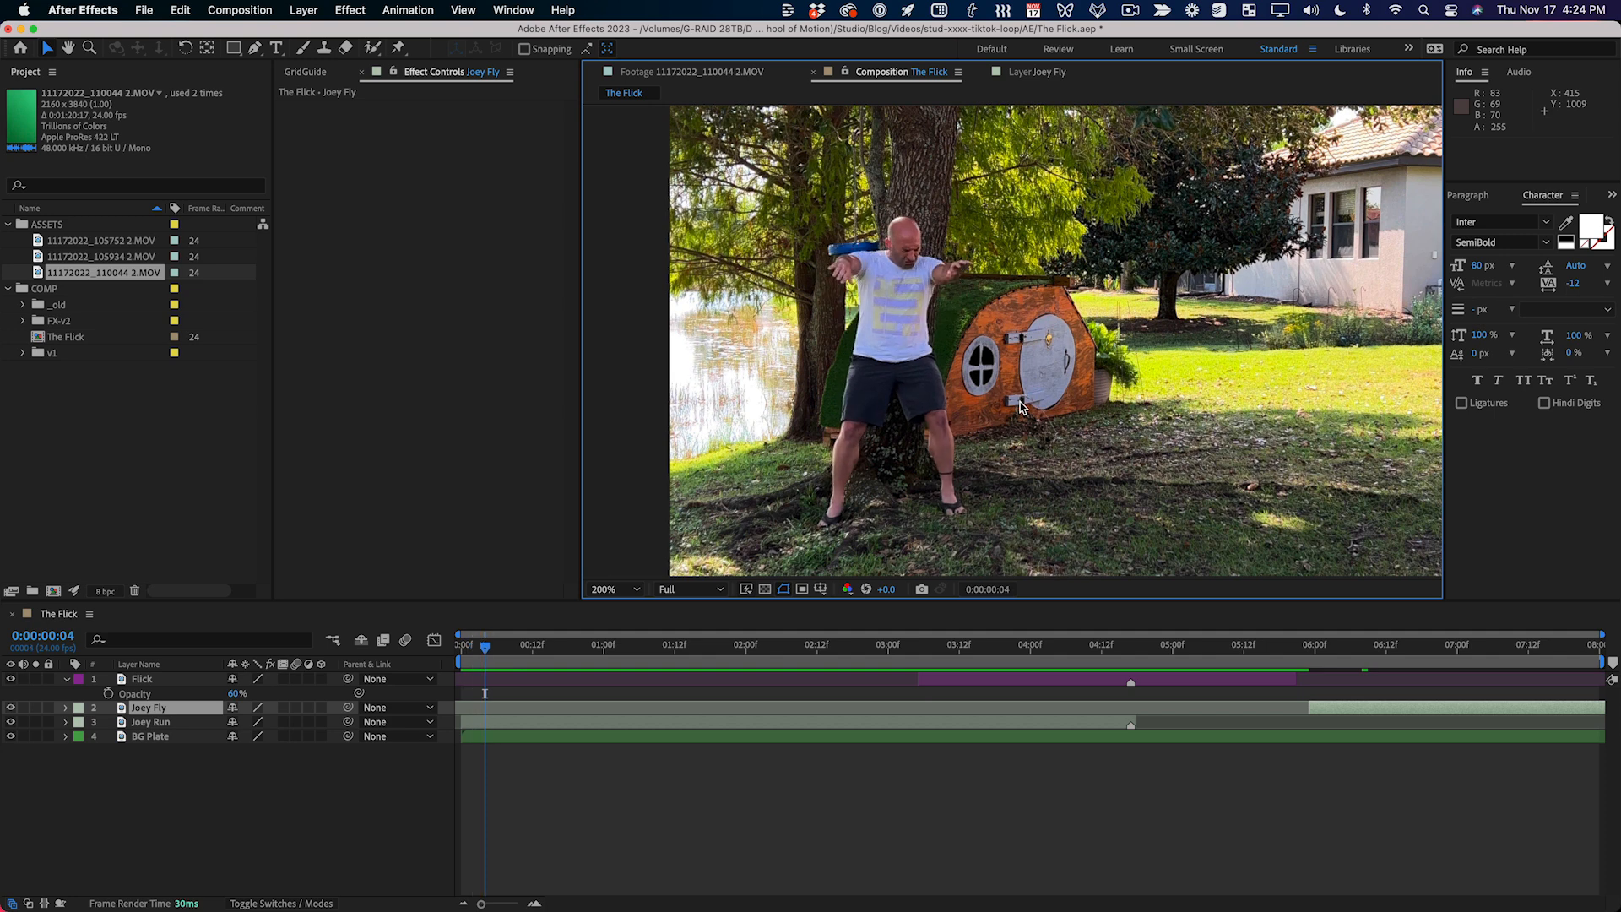
{"action": "key", "text": "Page_Down"}
{"action": "key", "text": "Page_Down"}
{"action": "key", "text": "Page_Down"}
{"action": "key", "text": "Page_Down"}
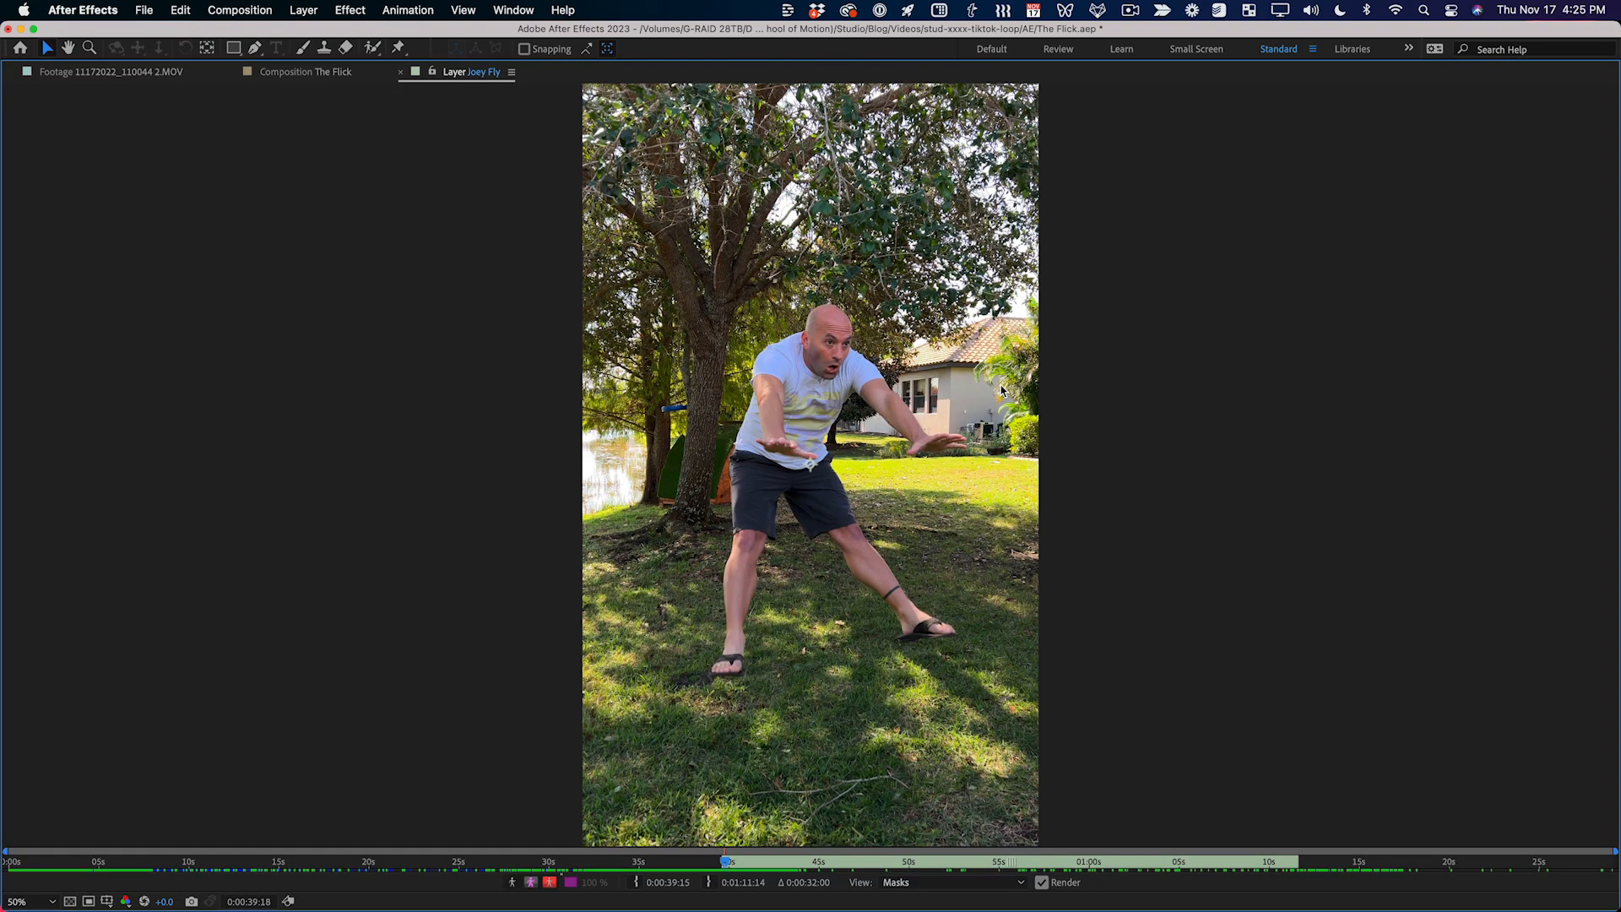
Step: Trim the Joey Fly layer's out point to source time 0:00:40:02 and close its layer viewer
{"action": "key", "text": "Page_Down"}
{"action": "key", "text": "Page_Down"}
{"action": "key", "text": "Page_Down"}
{"action": "key", "text": "Page_Down"}
{"action": "key", "text": "Page_Down"}
{"action": "key", "text": "Page_Down"}
{"action": "key", "text": "Page_Down"}
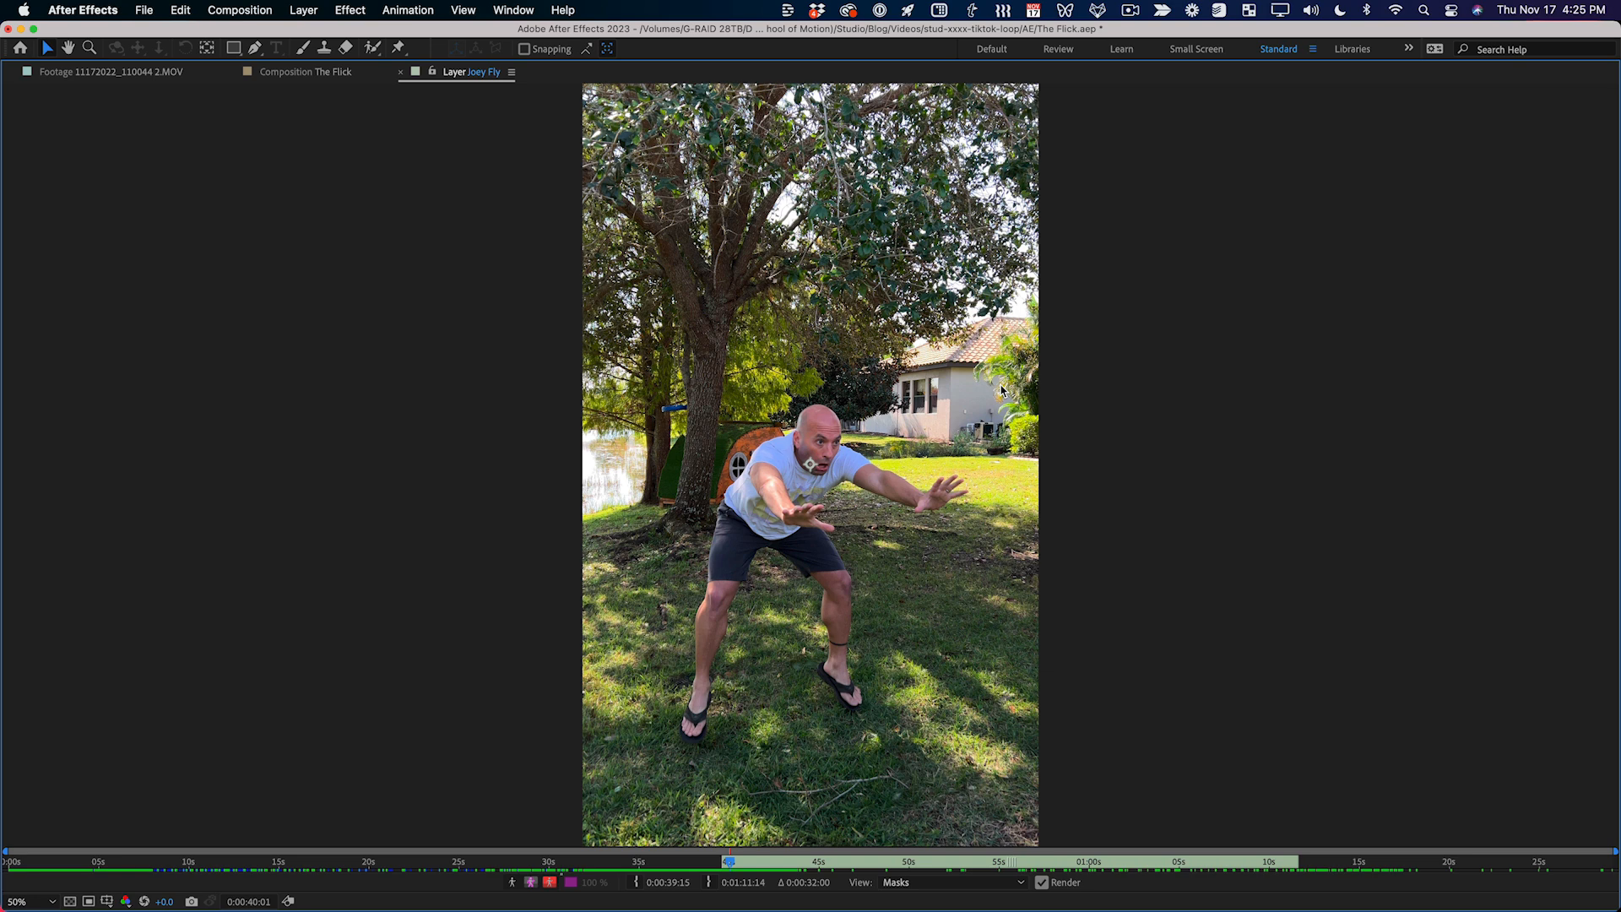
{"action": "key", "text": "Page_Down"}
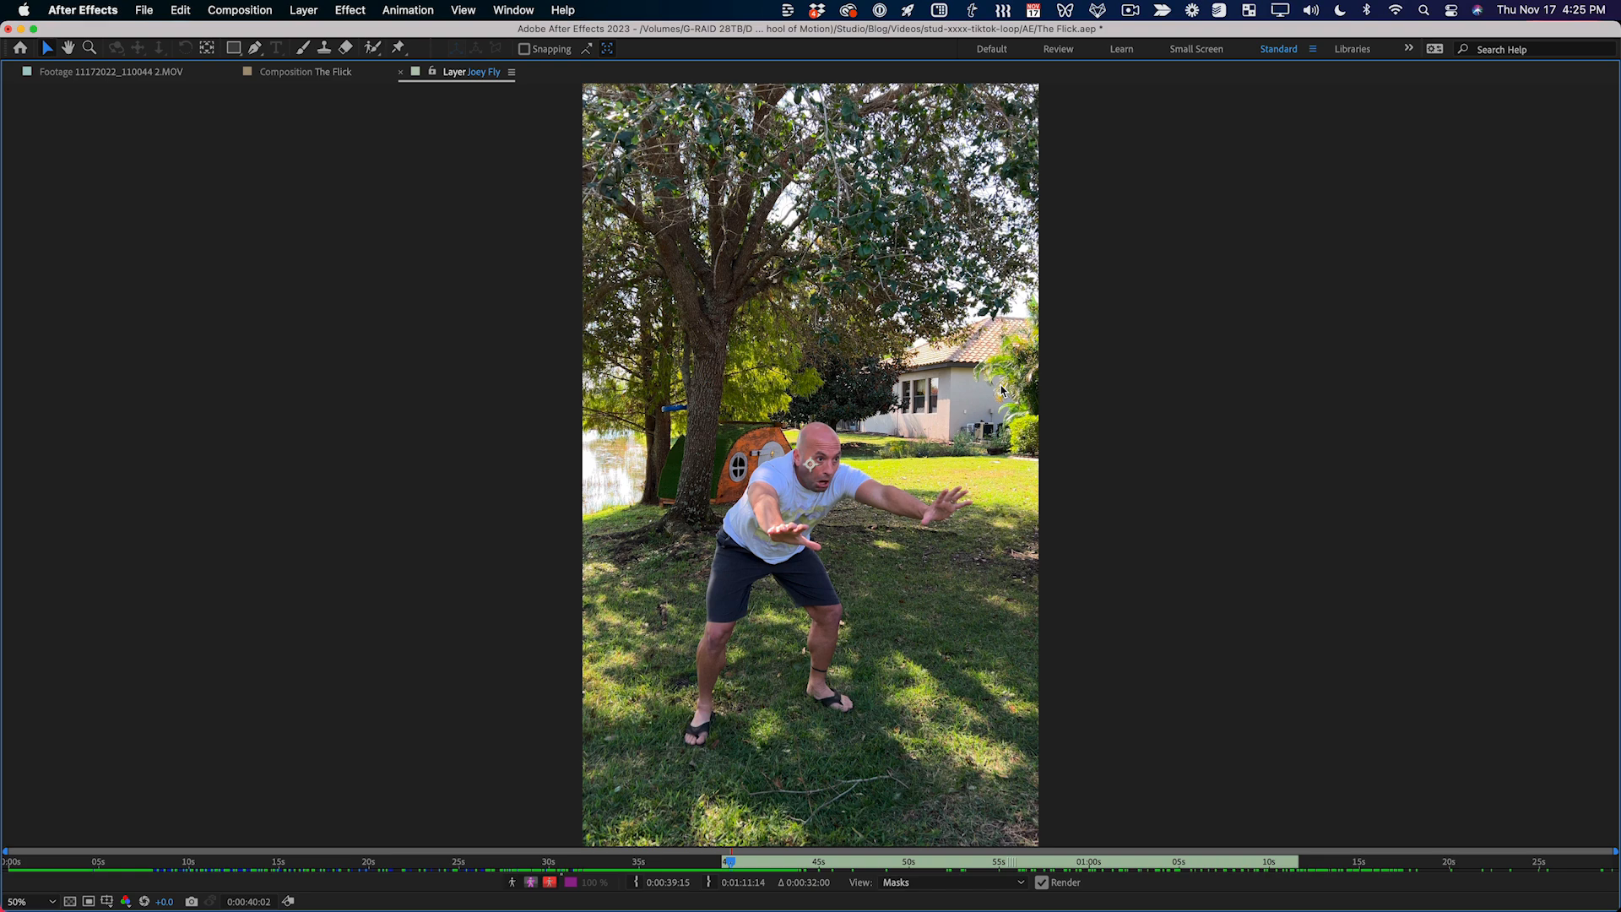
{"action": "key", "text": "alt+bracketright"}
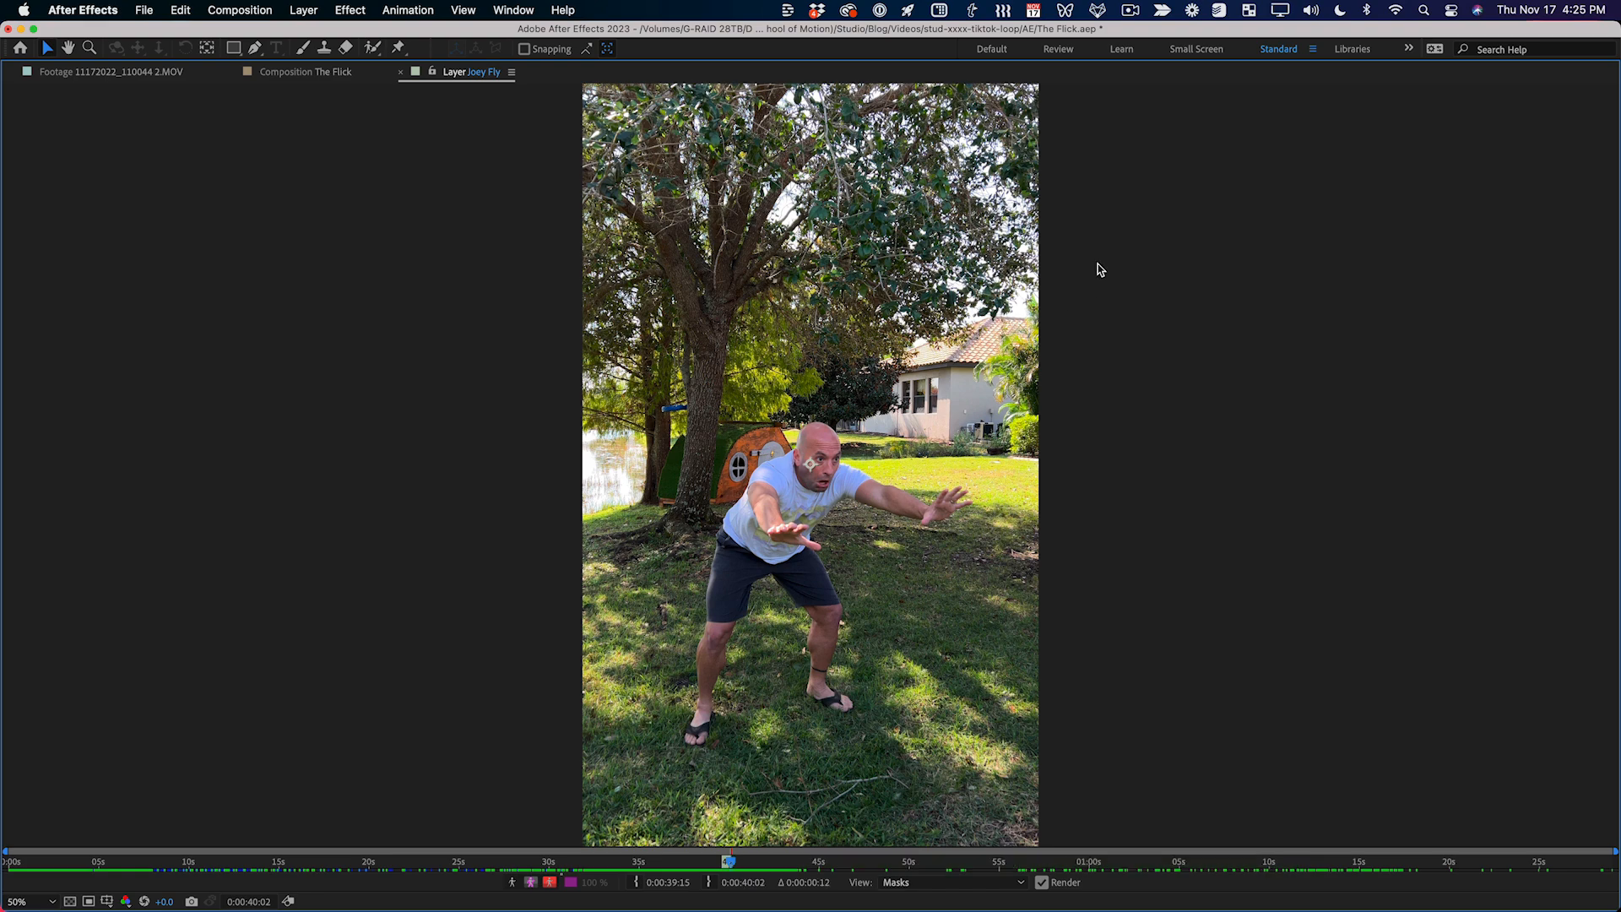
{"action": "key", "text": "super+w"}
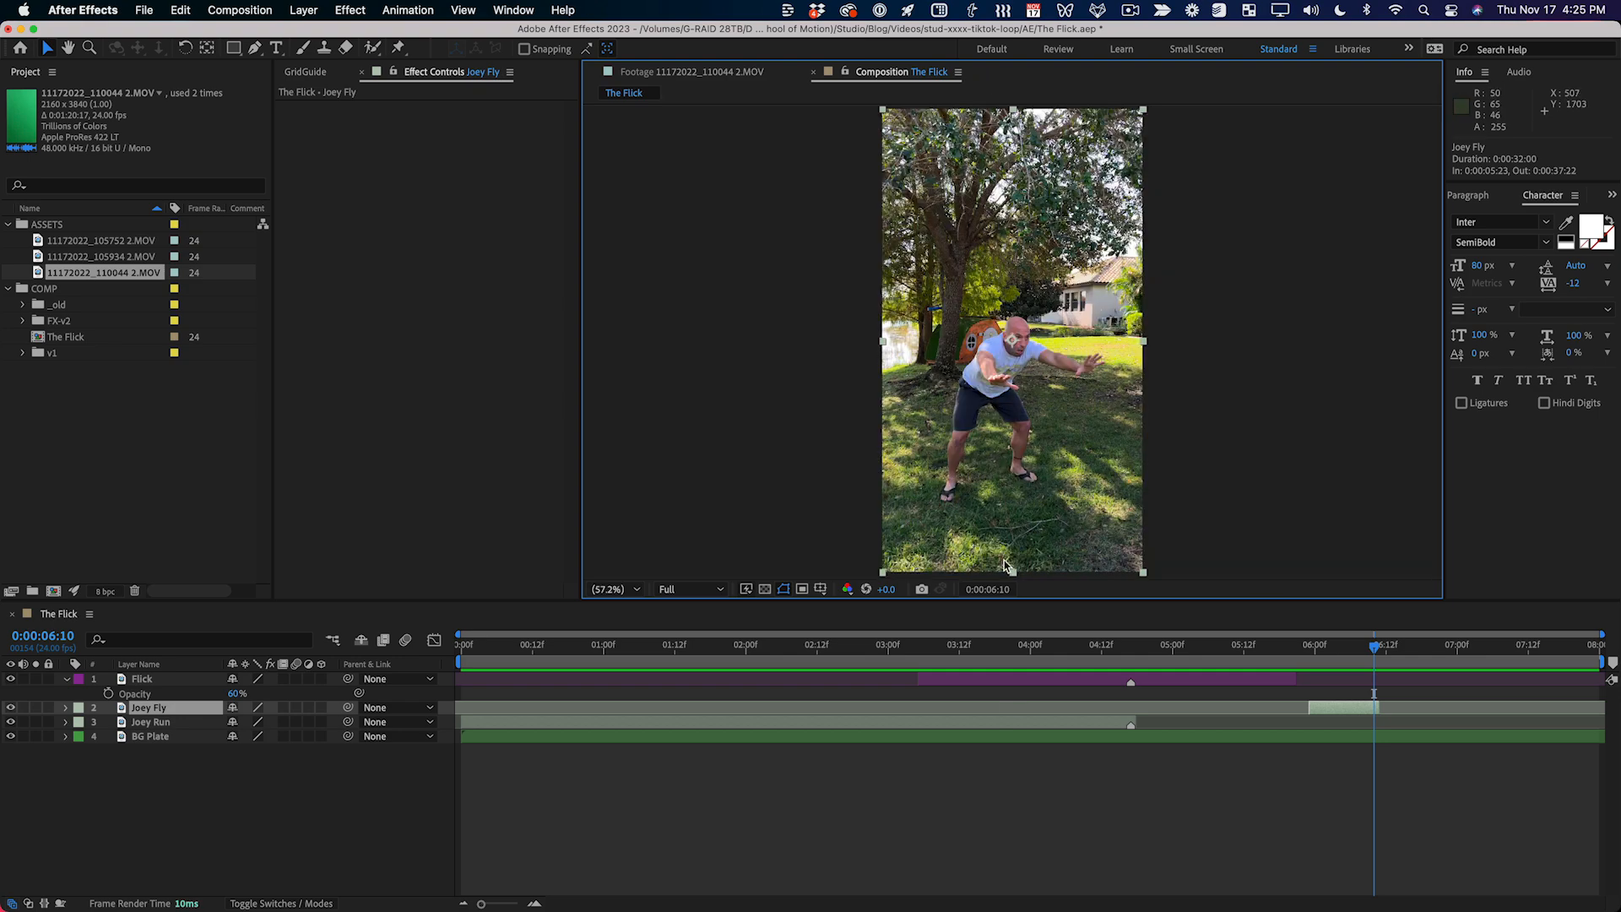
Step: Slide the Joey Fly layer to start at 0:00:04:18, directly after Joey Run ends
{"action": "left_click", "coordinate": [1046, 847]}
{"action": "left_click_drag", "start_coordinate": [1346, 710], "coordinate": [1173, 711]}
{"action": "left_click", "coordinate": [930, 648]}
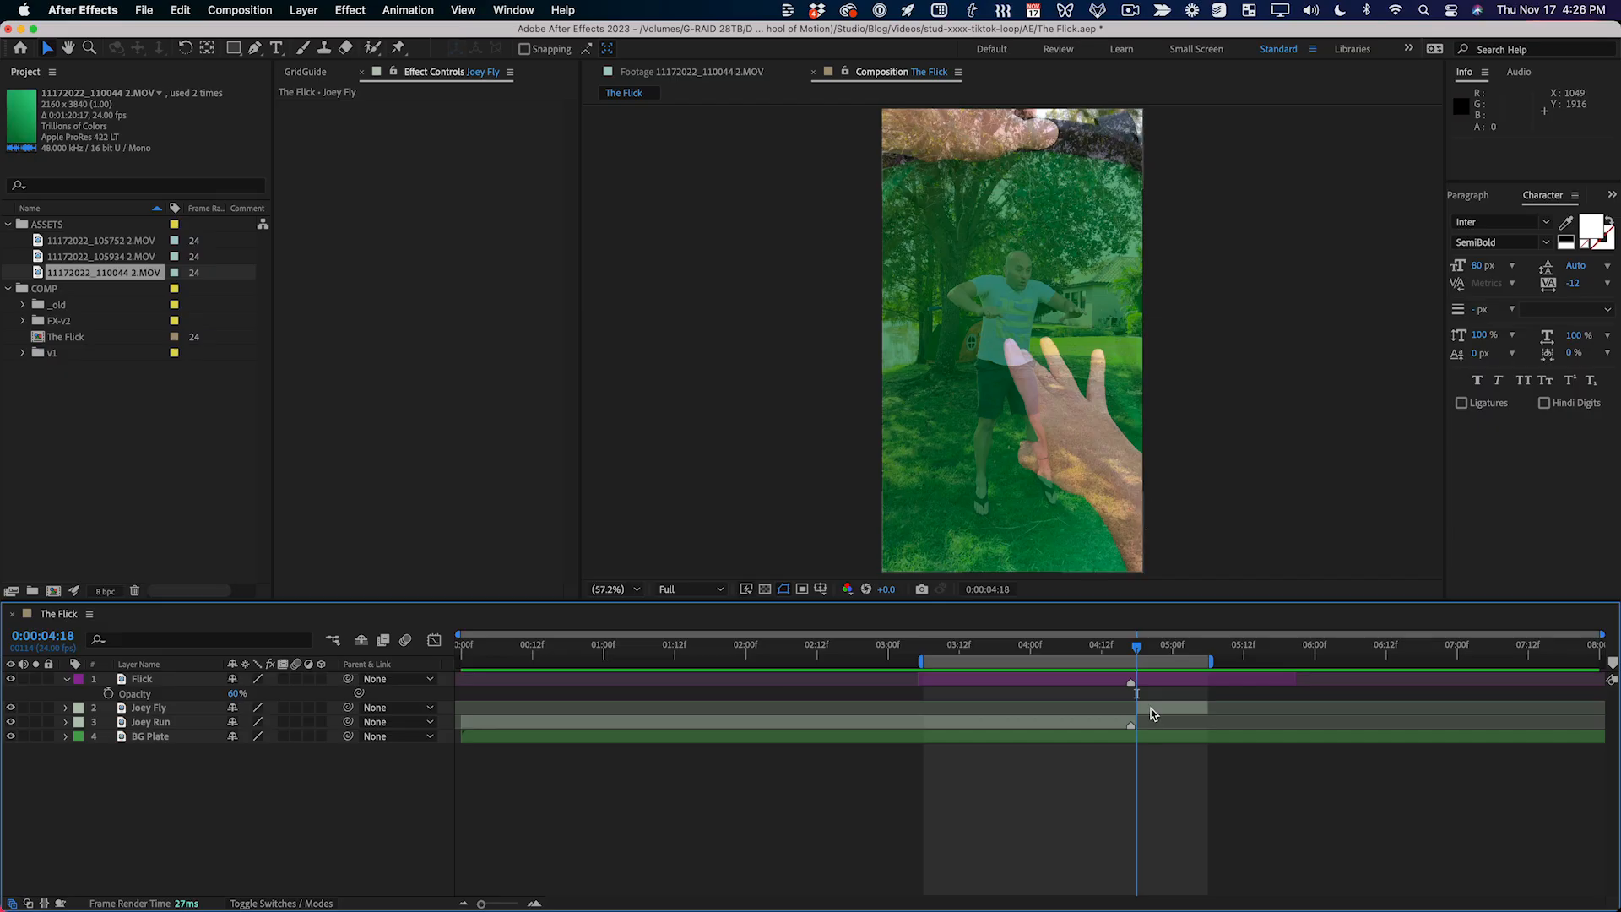
Step: Step back and forth through the Joey Fly clip between 0:00:04:18 and 0:00:05:05 to examine the jump frame by frame
{"action": "left_click", "coordinate": [1152, 713]}
{"action": "key", "text": "Page_Down"}
{"action": "key", "text": "Page_Down"}
{"action": "key", "text": "Page_Down"}
{"action": "key", "text": "Page_Down"}
{"action": "key", "text": "Page_Down"}
{"action": "key", "text": "Page_Down"}
{"action": "key", "text": "Page_Down"}
{"action": "key", "text": "Page_Down"}
{"action": "key", "text": "Page_Down"}
{"action": "key", "text": "Page_Down"}
{"action": "key", "text": "Page_Down"}
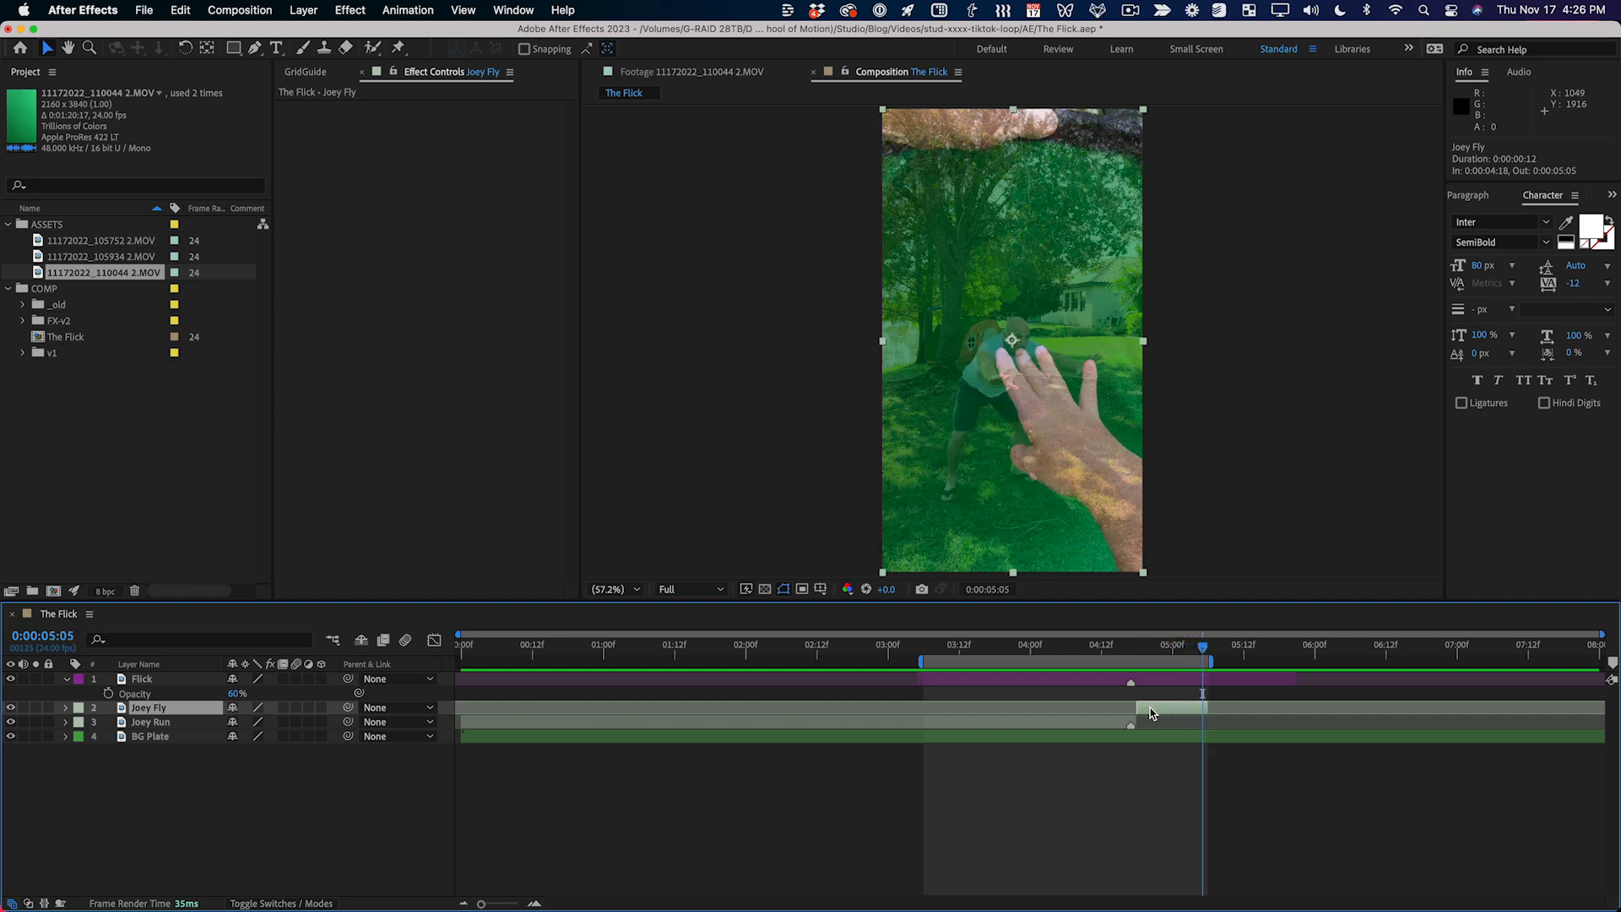
{"action": "key", "text": "Page_Up"}
{"action": "key", "text": "Page_Up"}
{"action": "key", "text": "Page_Up"}
{"action": "key", "text": "Page_Up"}
{"action": "key", "text": "Page_Up"}
{"action": "key", "text": "Page_Up"}
{"action": "key", "text": "Page_Up"}
{"action": "key", "text": "Page_Up"}
{"action": "key", "text": "Page_Up"}
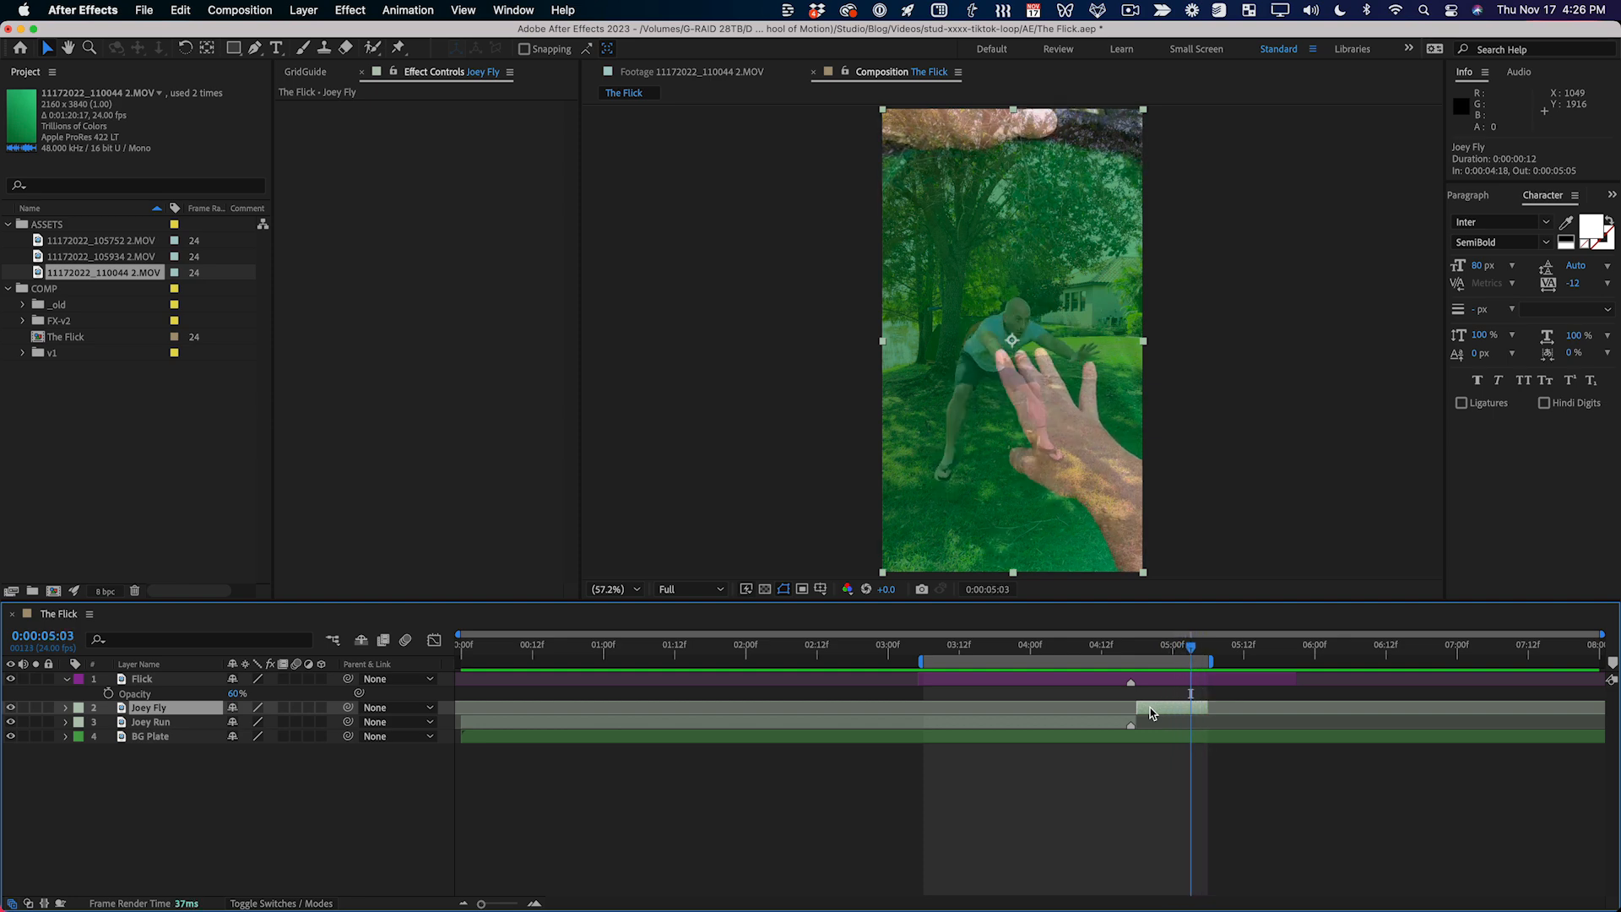
{"action": "key", "text": "Page_Up"}
{"action": "key", "text": "Page_Up"}
{"action": "key", "text": "Page_Up"}
{"action": "key", "text": "Page_Up"}
{"action": "key", "text": "Page_Up"}
{"action": "key", "text": "Page_Up"}
{"action": "key", "text": "Page_Up"}
{"action": "key", "text": "Page_Up"}
{"action": "key", "text": "Page_Up"}
{"action": "key", "text": "Page_Up"}
{"action": "key", "text": "Page_Up"}
{"action": "key", "text": "Page_Up"}
{"action": "key", "text": "Page_Up"}
{"action": "key", "text": "Page_Up"}
{"action": "key", "text": "Page_Up"}
{"action": "key", "text": "Page_Up"}
{"action": "key", "text": "Page_Up"}
{"action": "key", "text": "Page_Up"}
{"action": "key", "text": "Page_Up"}
{"action": "key", "text": "Page_Up"}
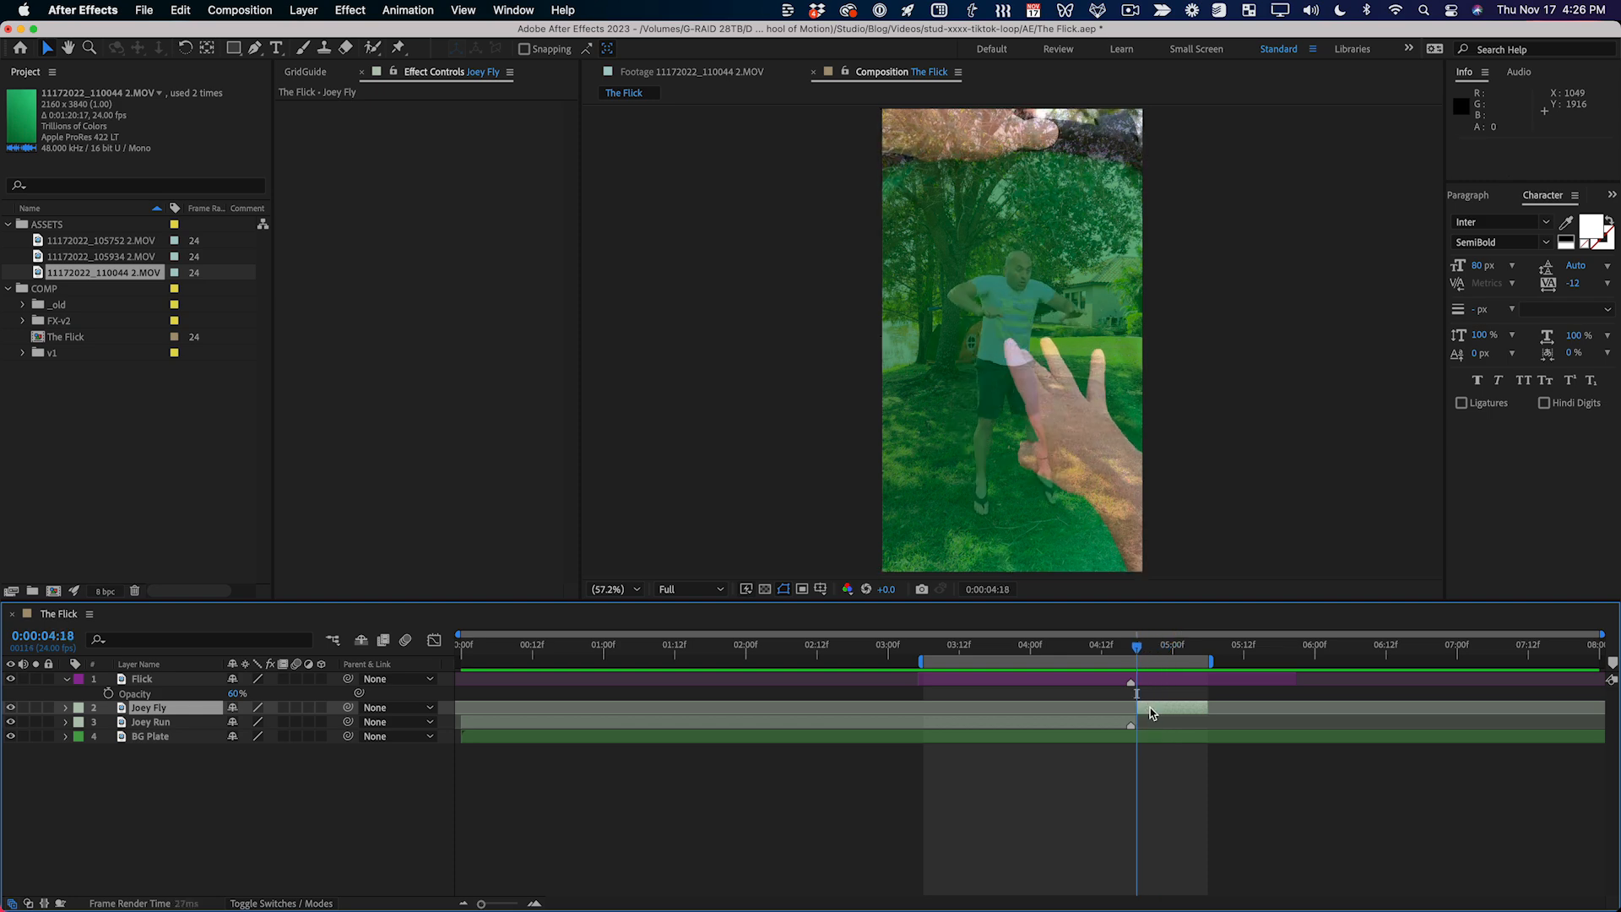
{"action": "left_click_drag", "start_coordinate": [1137, 651], "coordinate": [1203, 653]}
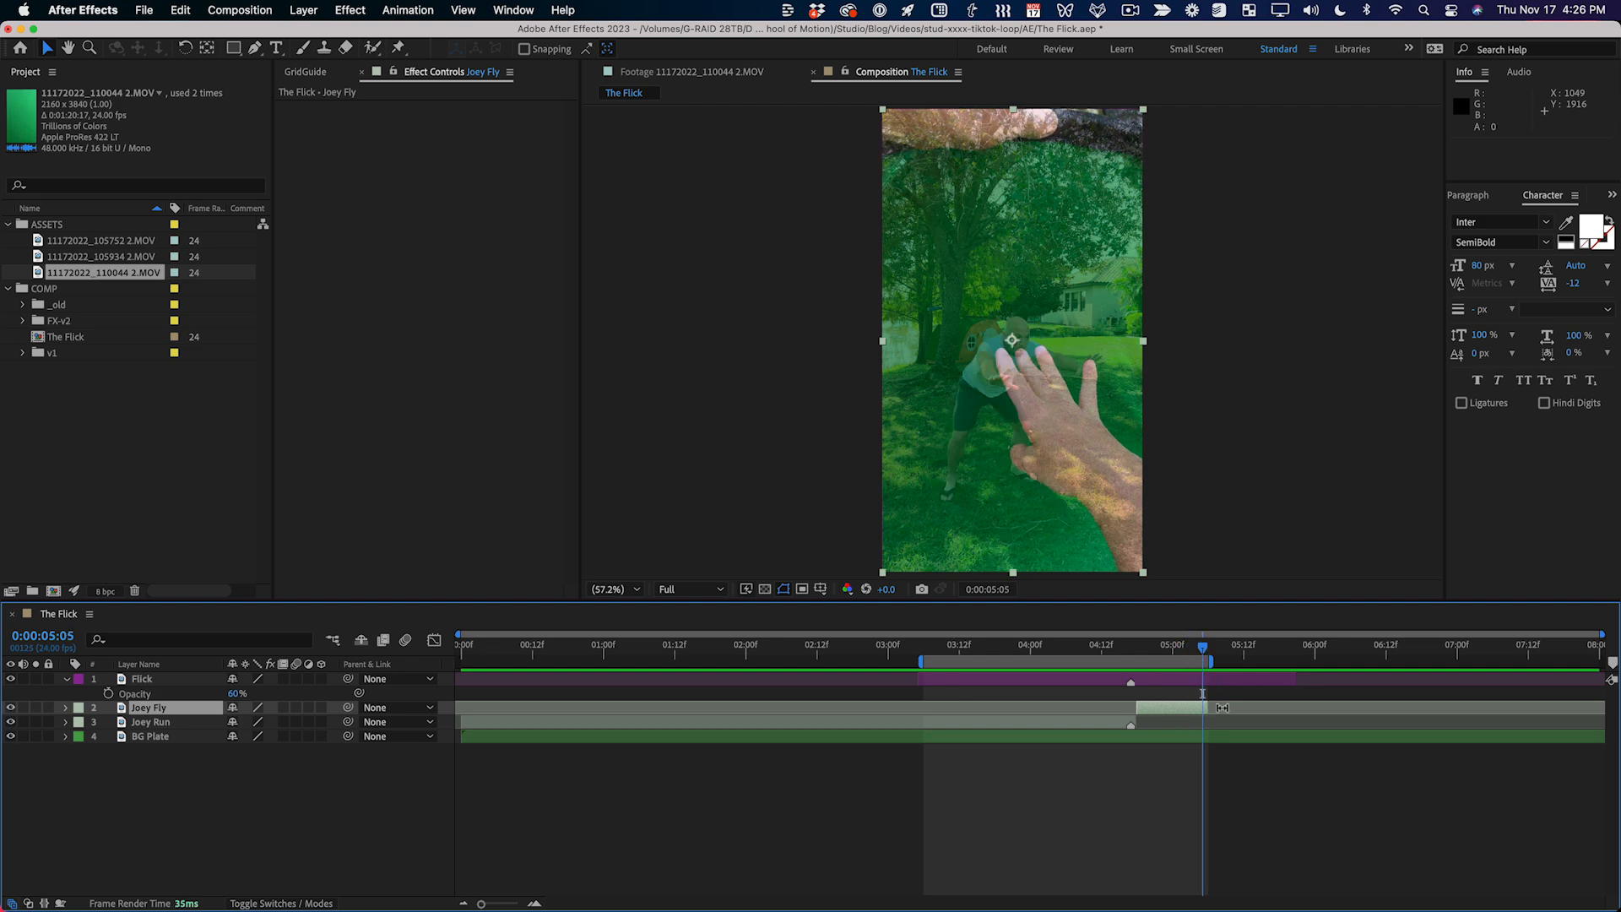
Step: Duplicate the Joey Run layer as Joey Run-End and move the copy to start at 0:00:05:06, after Joey Fly
{"action": "key", "text": "Home"}
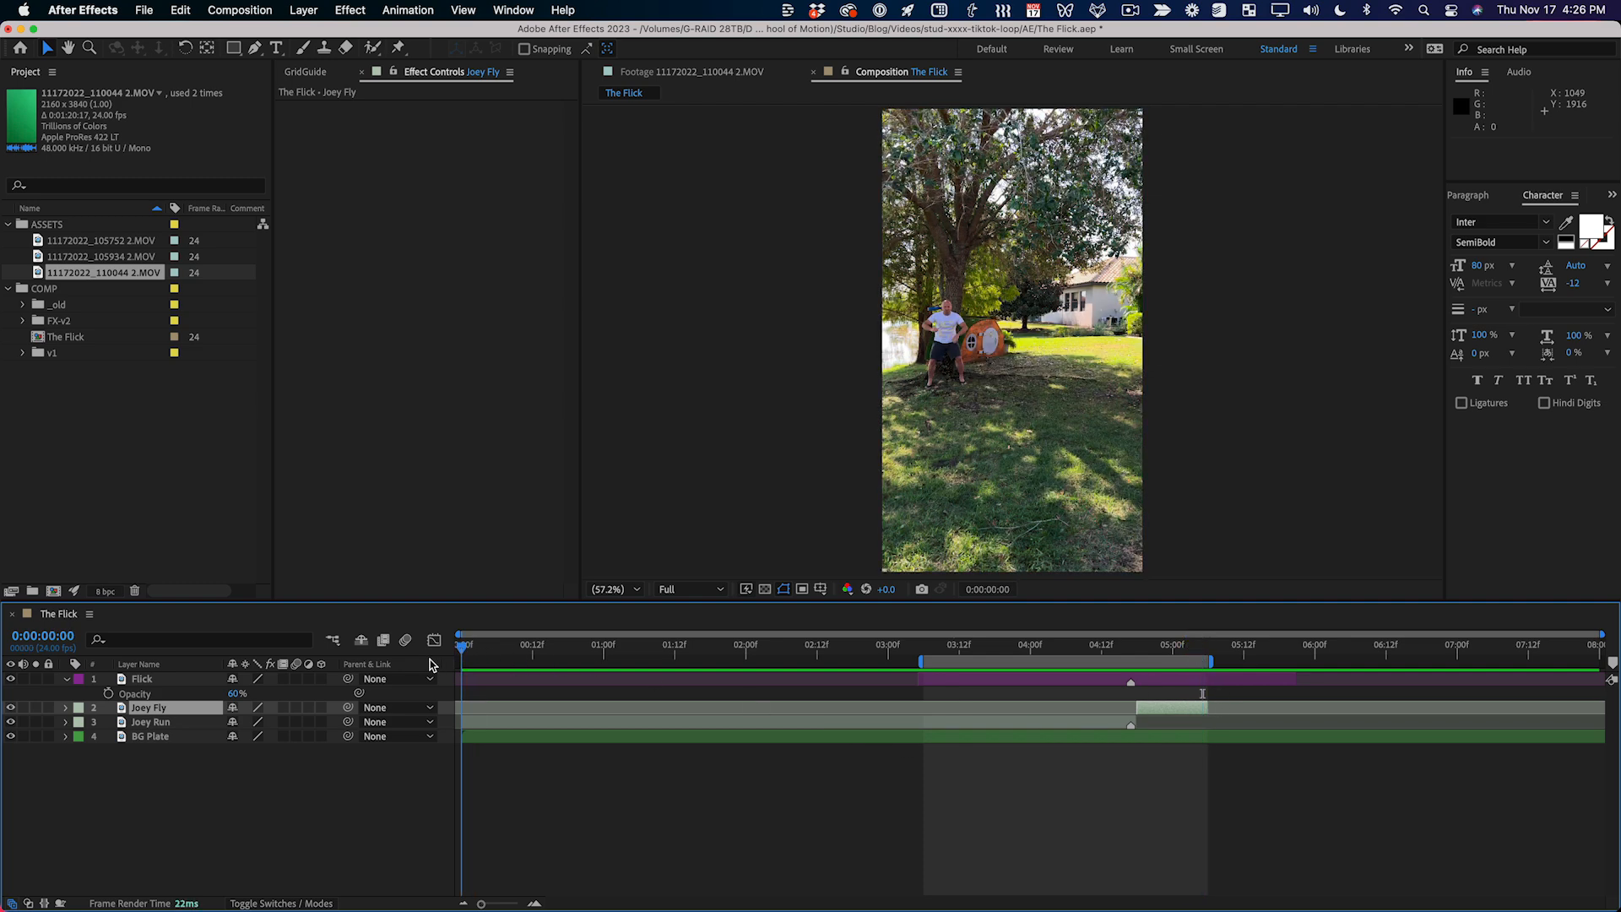
{"action": "left_click", "coordinate": [493, 722]}
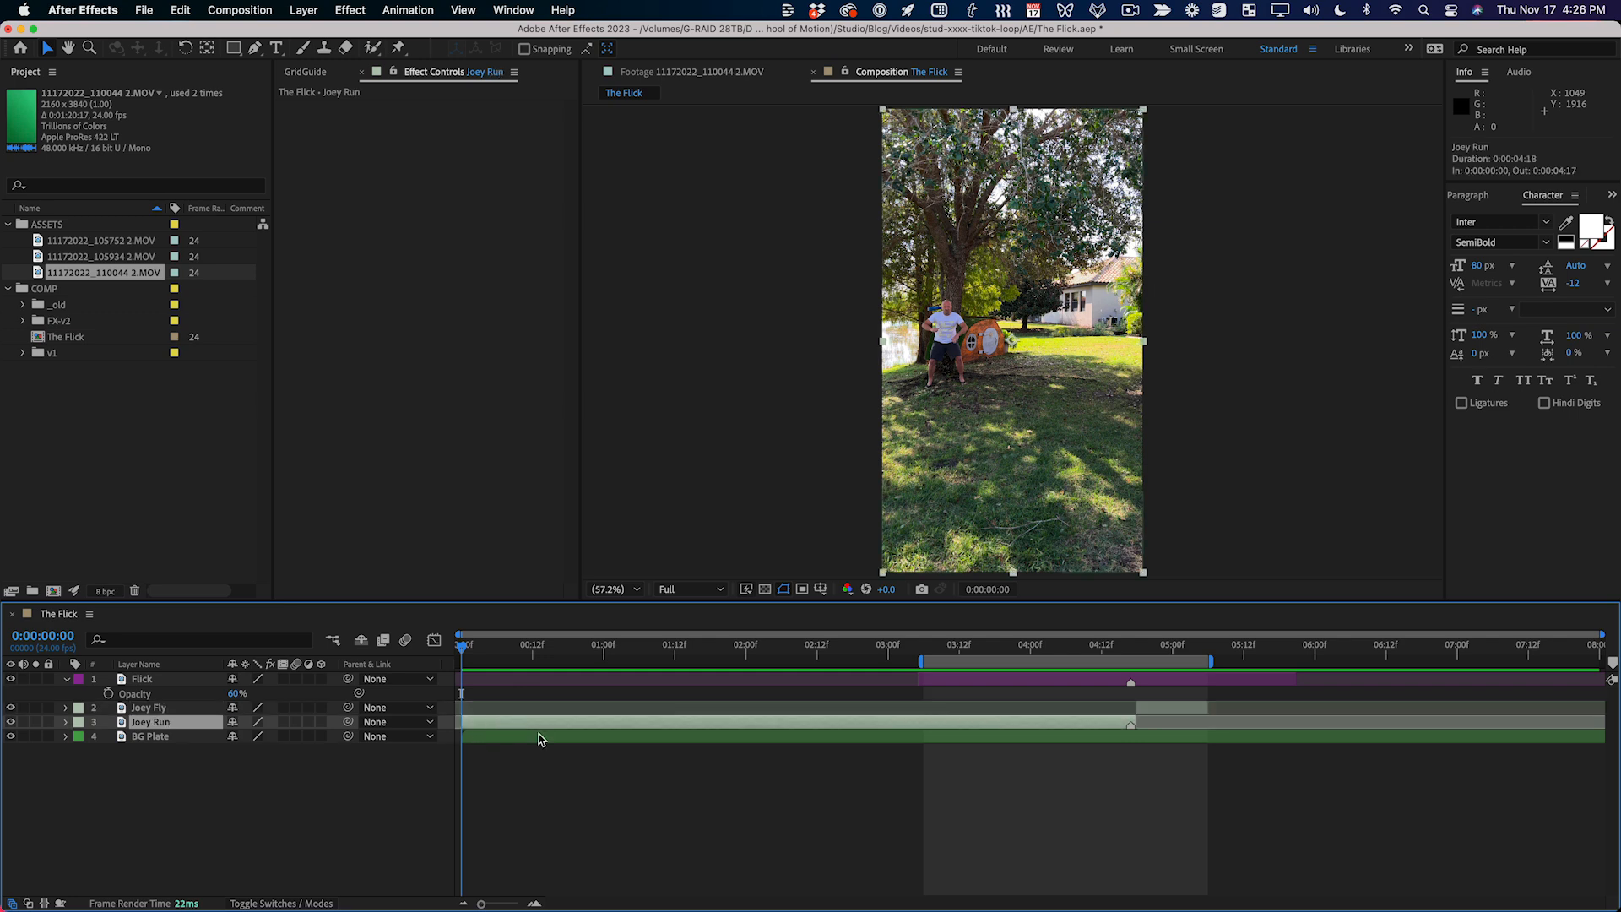
{"action": "key", "text": "ctrl+d"}
{"action": "key", "text": "Return"}
{"action": "key", "text": "BackSpace"}
{"action": "key", "text": "BackSpace"}
{"action": "type", "text": "-En"}
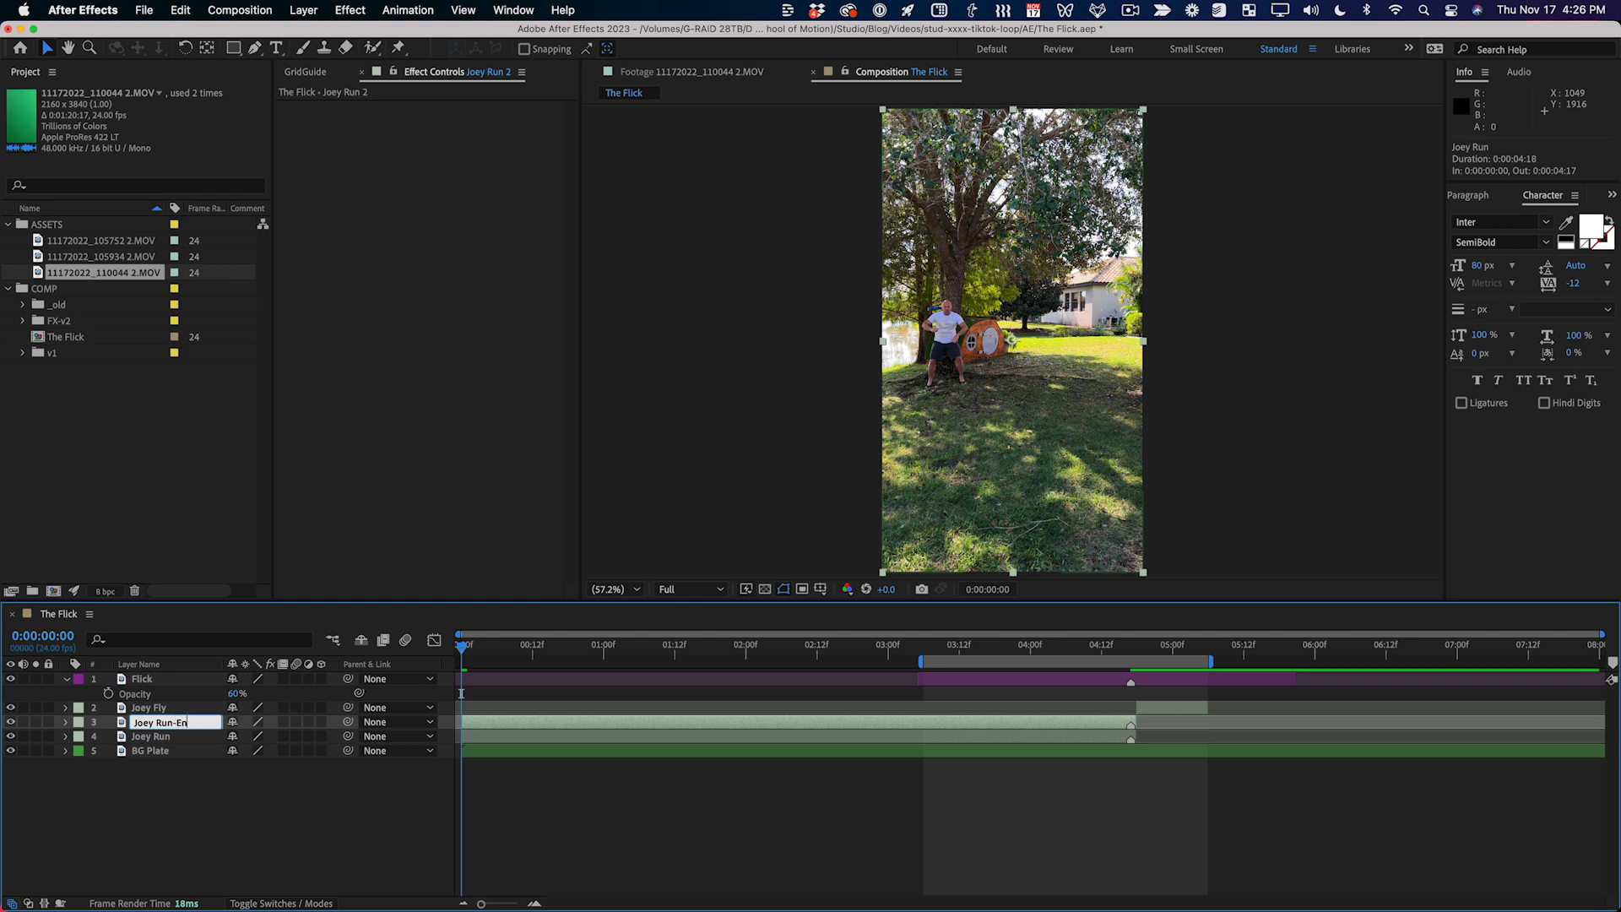
{"action": "type", "text": "d"}
{"action": "key", "text": "Return"}
{"action": "left_click_drag", "start_coordinate": [485, 724], "coordinate": [1228, 719]}
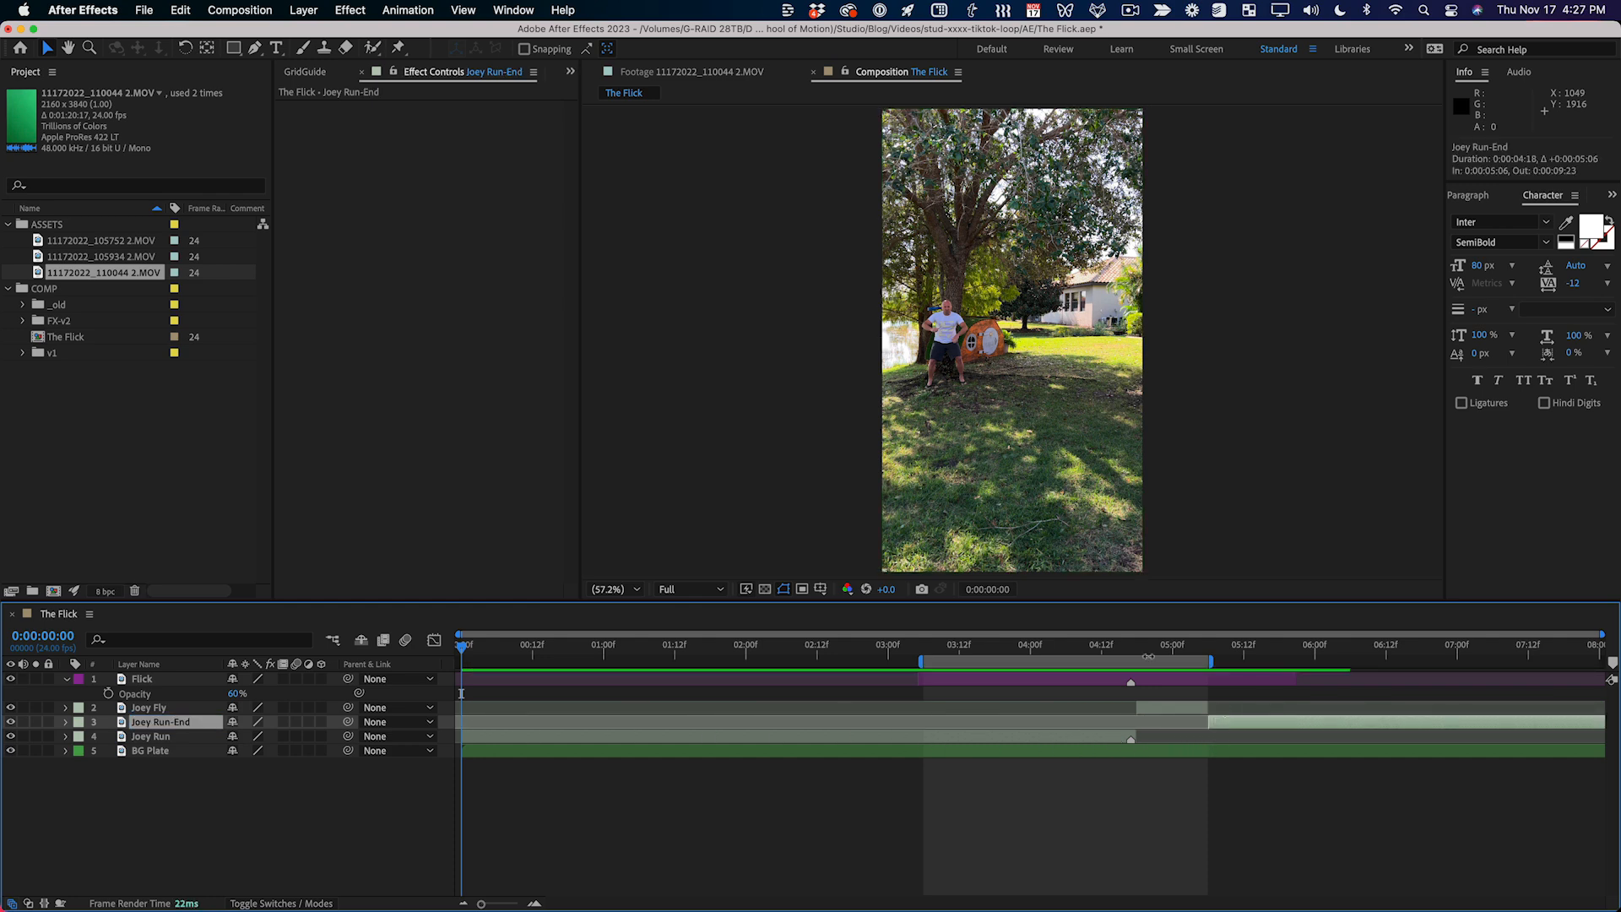
Step: Set position, scale and rotation keyframes on the Joey Fly layer at its in point, 0:00:04:18
{"action": "left_click_drag", "start_coordinate": [1130, 646], "coordinate": [1179, 646]}
{"action": "left_click", "coordinate": [1189, 707]}
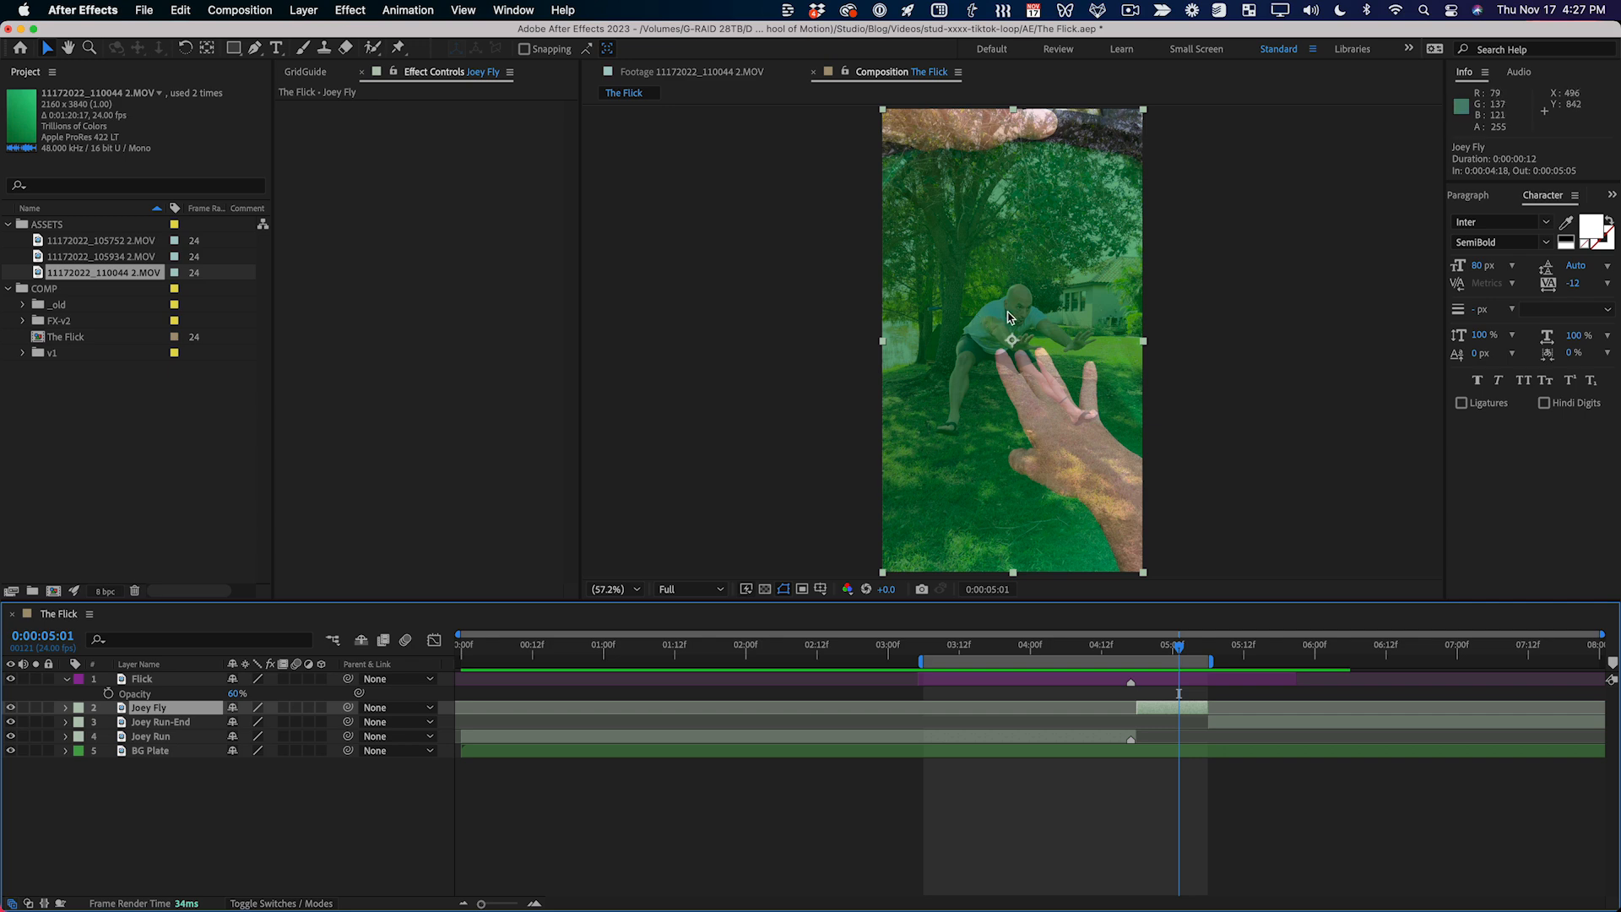
{"action": "left_click_drag", "start_coordinate": [1182, 655], "coordinate": [1210, 651]}
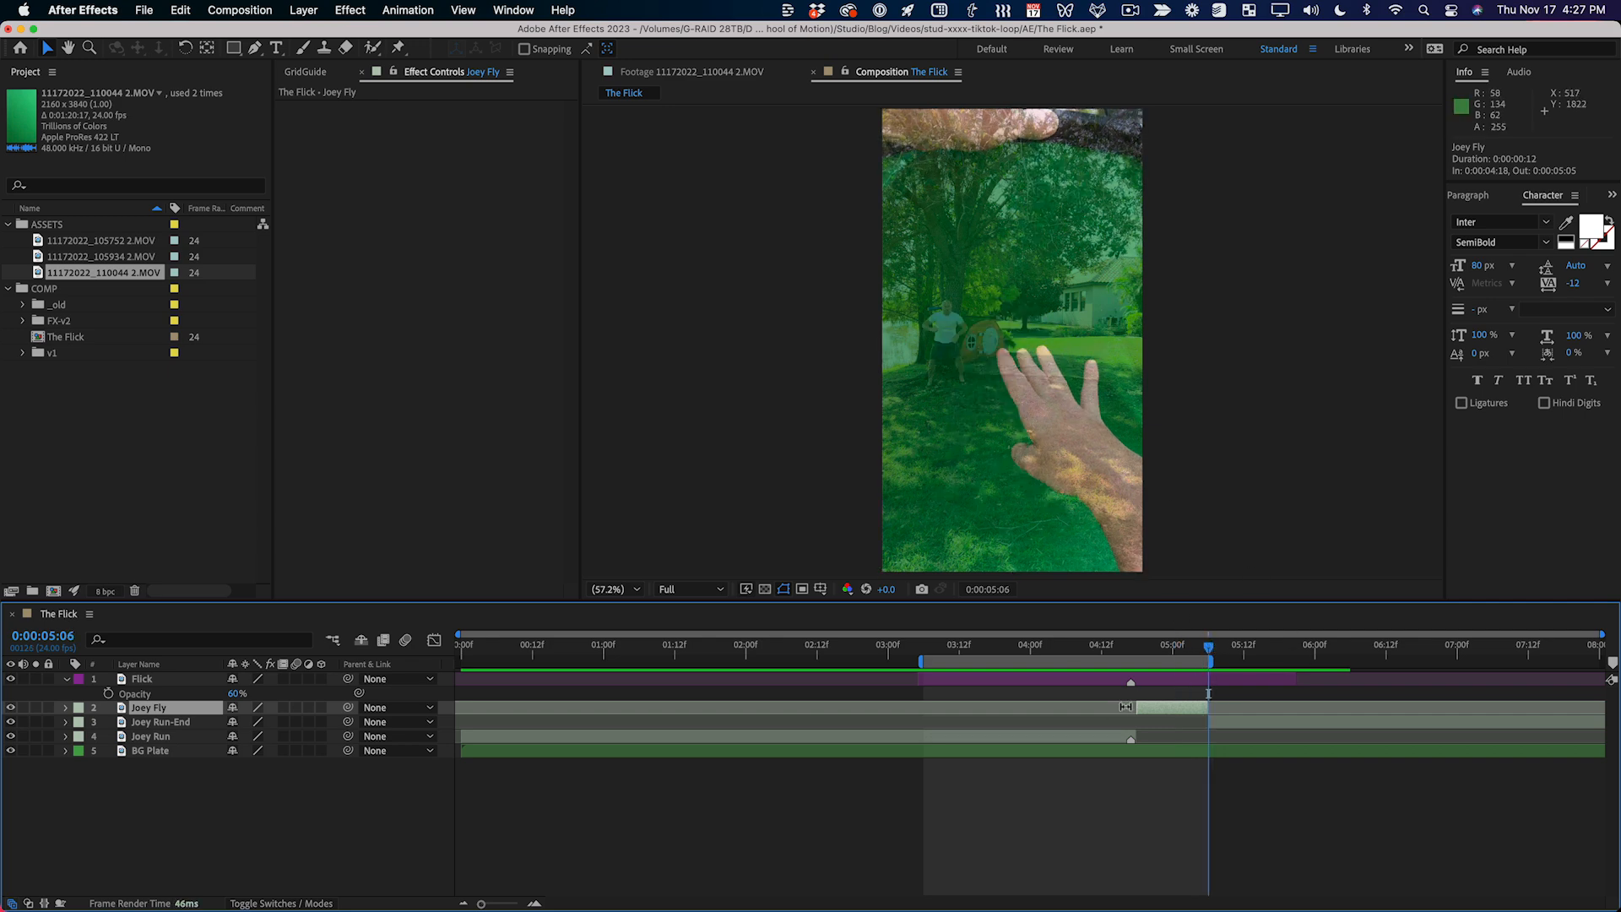
{"action": "left_click", "coordinate": [1235, 724]}
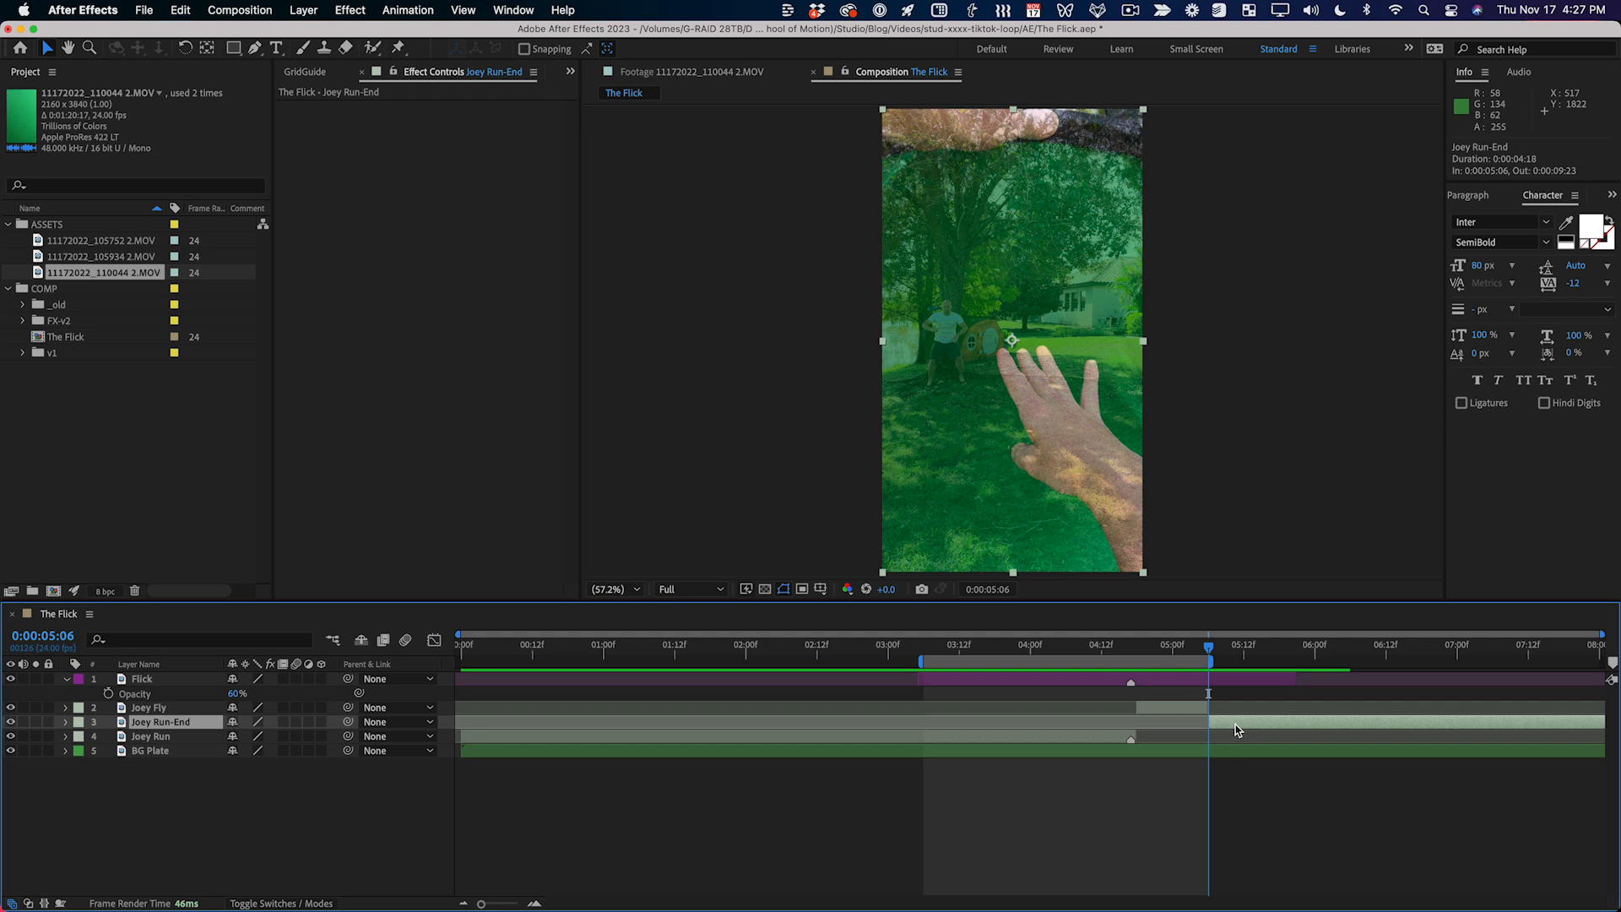
{"action": "left_click", "coordinate": [1212, 702]}
{"action": "key", "text": "i"}
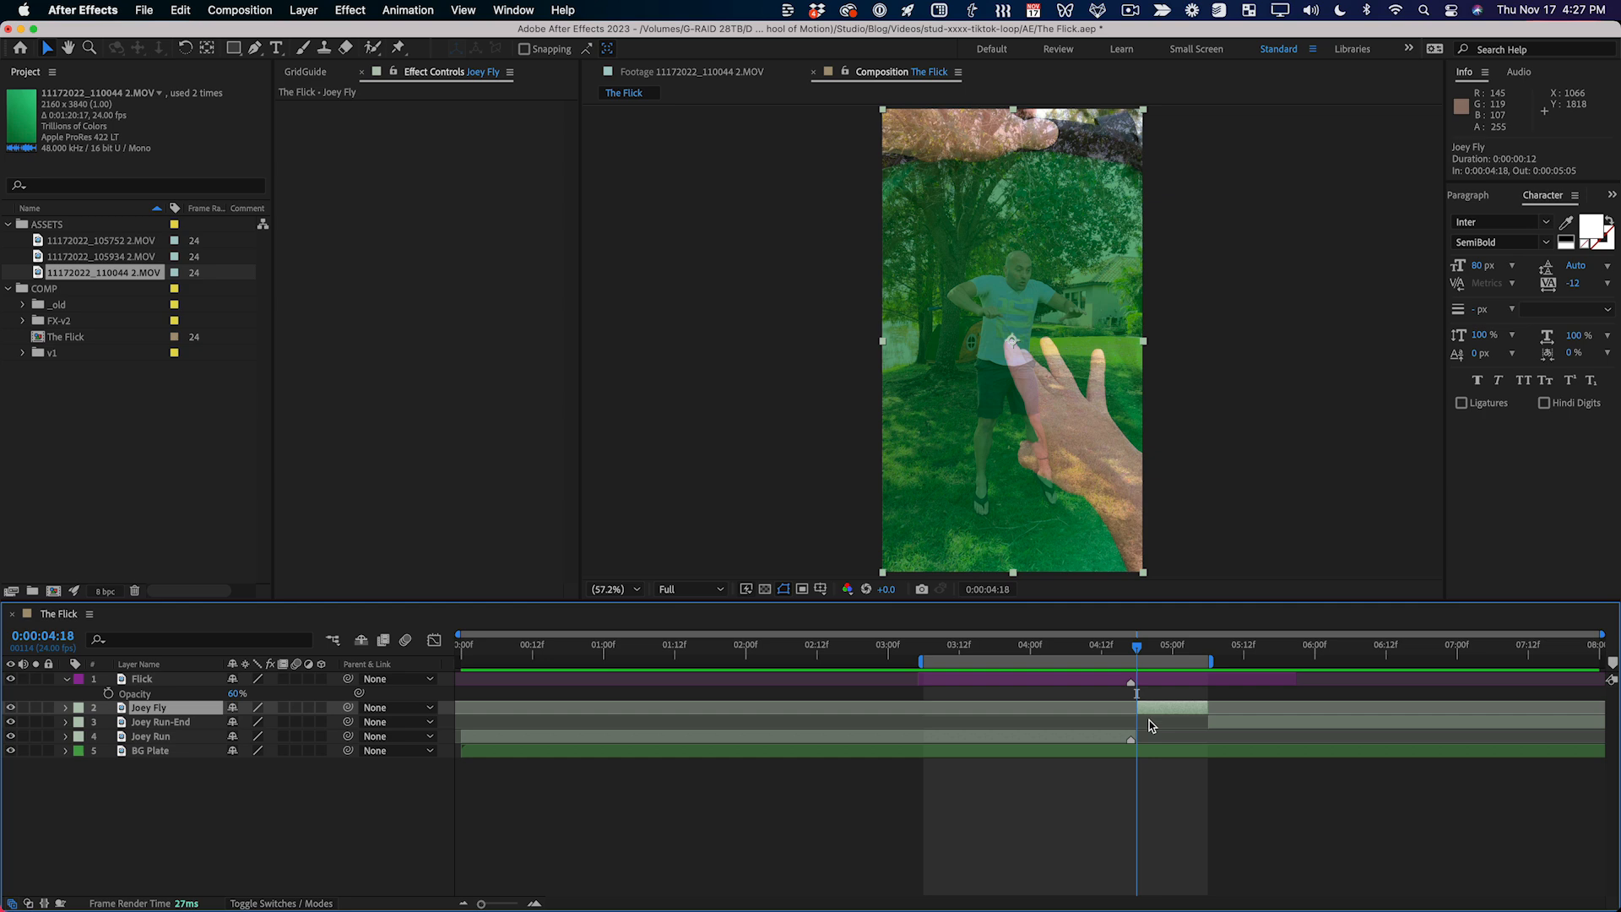
{"action": "key", "text": "alt+shift+s"}
{"action": "key", "text": "alt+shift+p"}
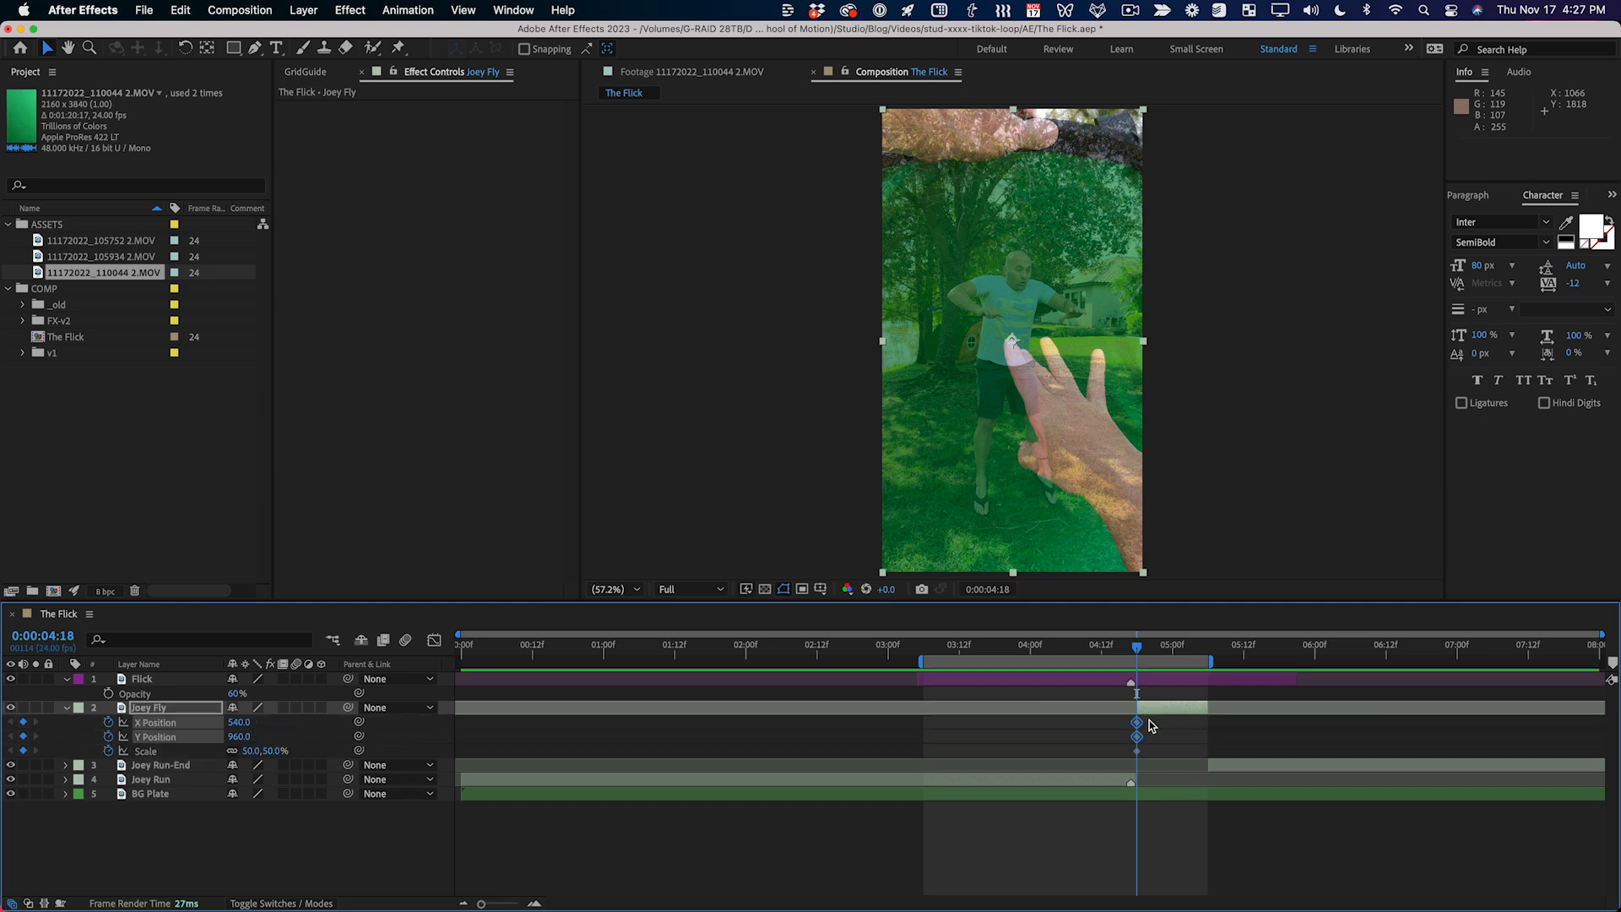
{"action": "key", "text": "alt+shift+r"}
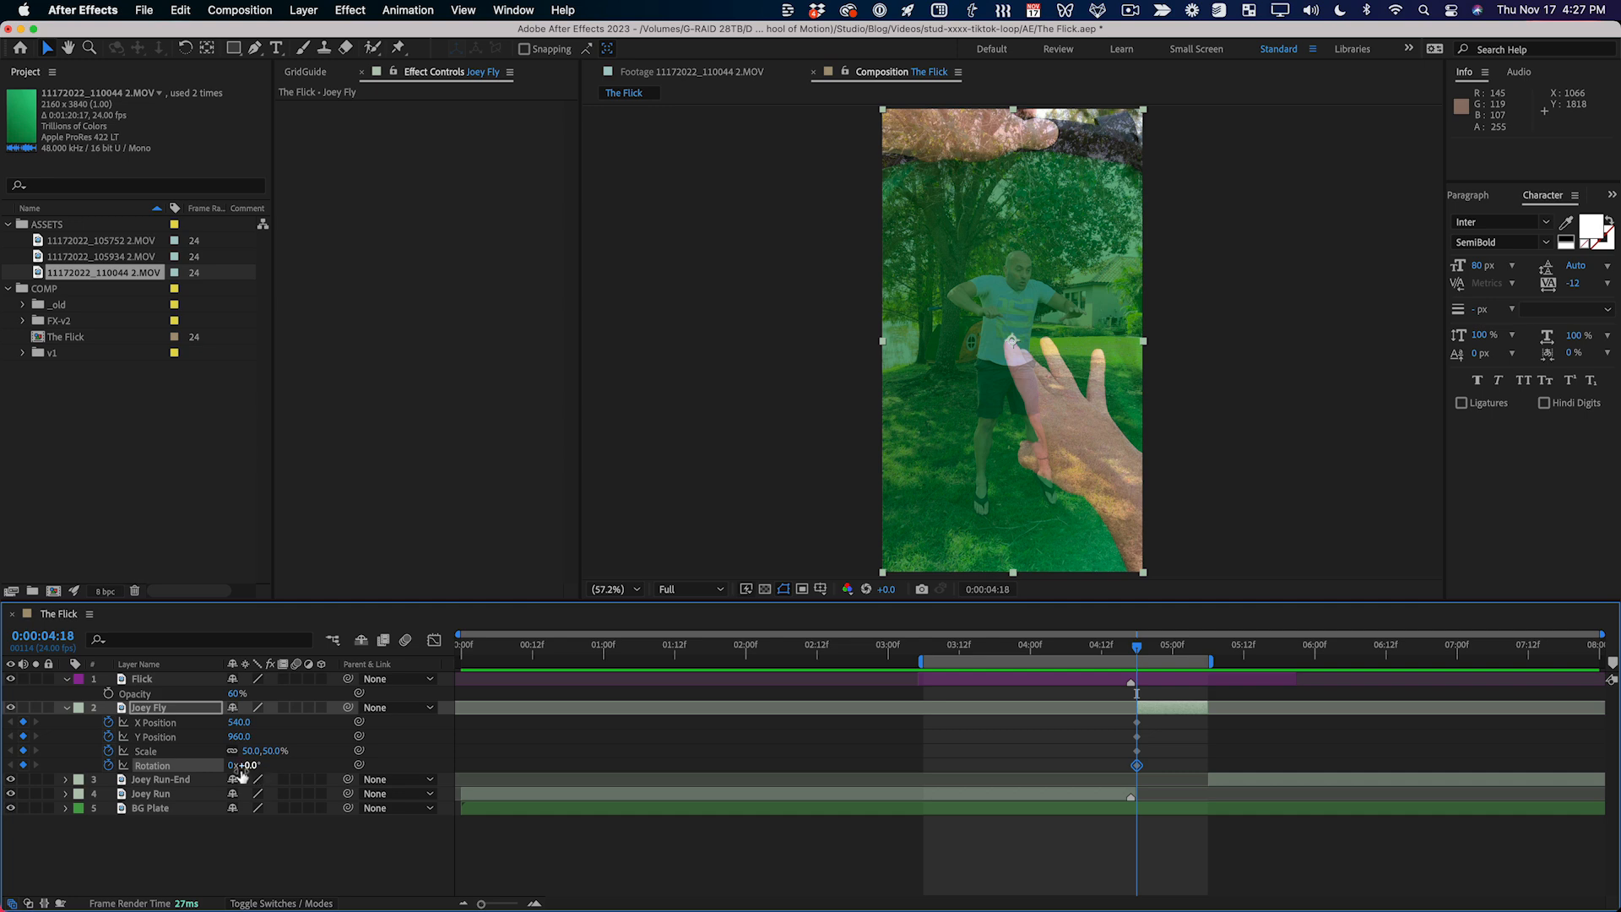
Step: Extend the start of the Joey Run-End layer one frame earlier to 0:00:05:05 so it overlaps Joey Fly
{"action": "key", "text": "space"}
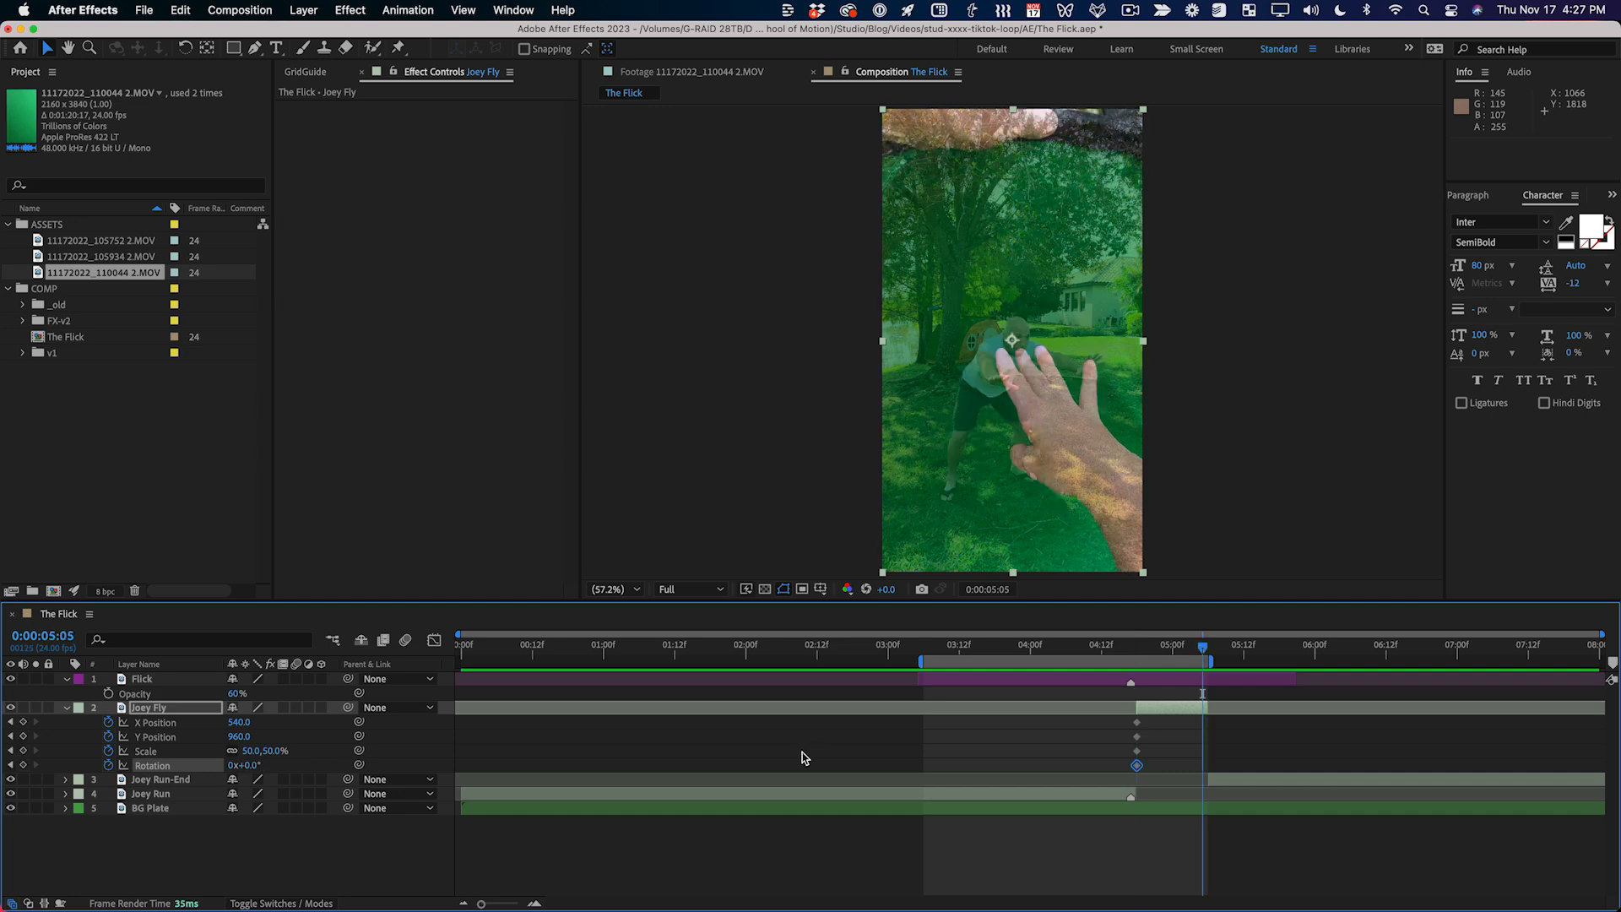
{"action": "left_click", "coordinate": [1268, 428]}
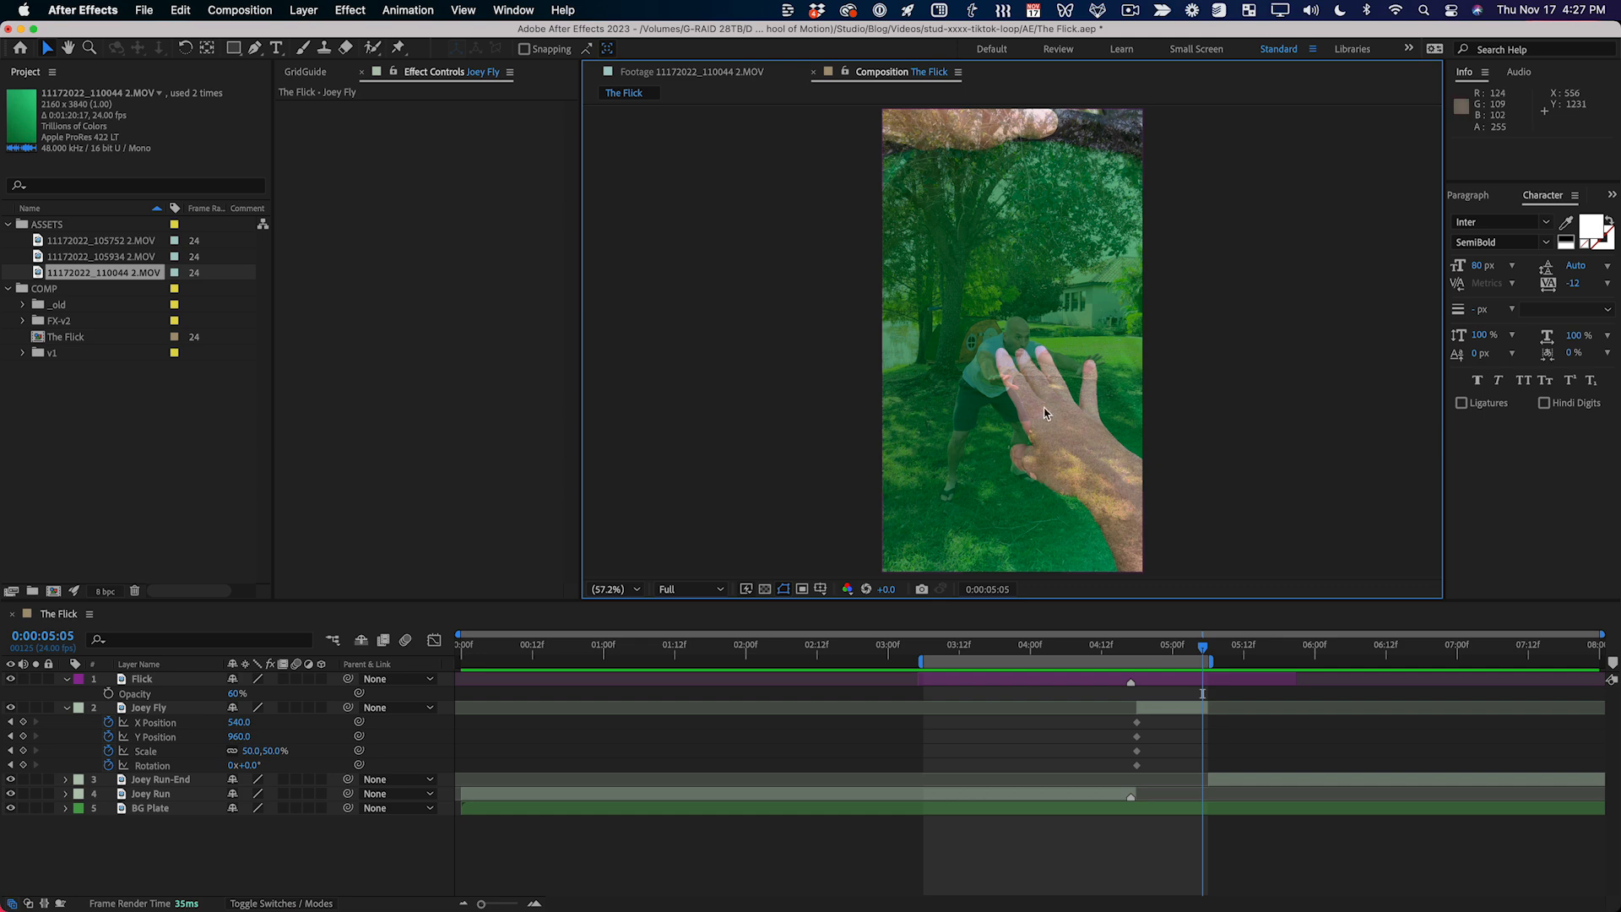
{"action": "scroll", "coordinate": [897, 387], "scroll_direction": "up", "scroll_amount": 5}
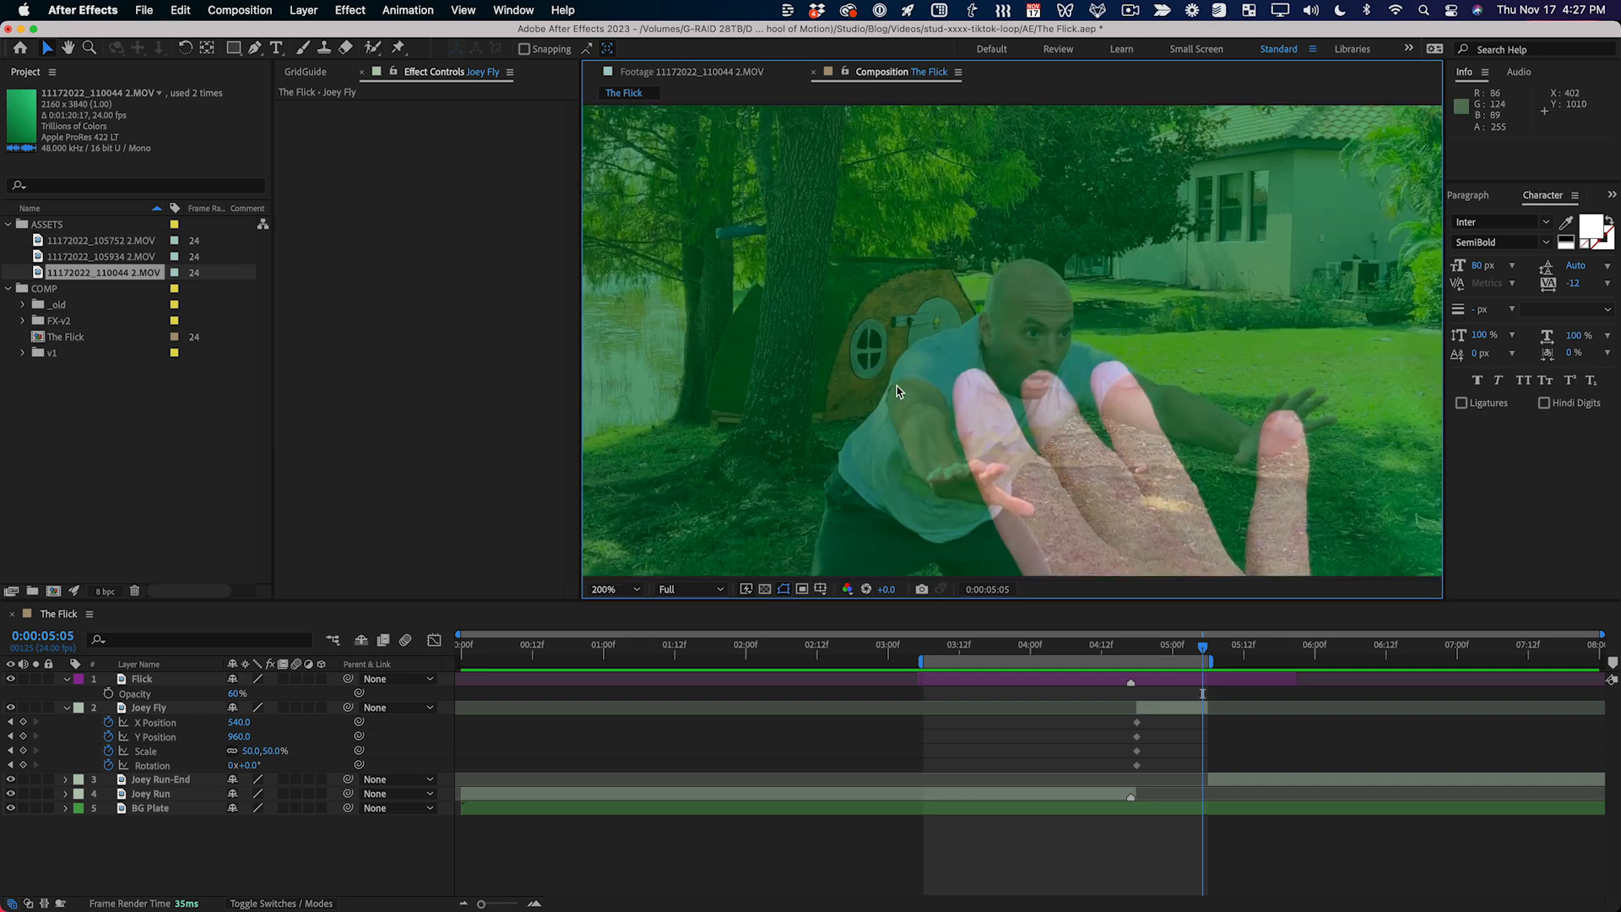
{"action": "left_click_drag", "start_coordinate": [968, 370], "coordinate": [983, 389]}
{"action": "left_click", "coordinate": [1096, 780]}
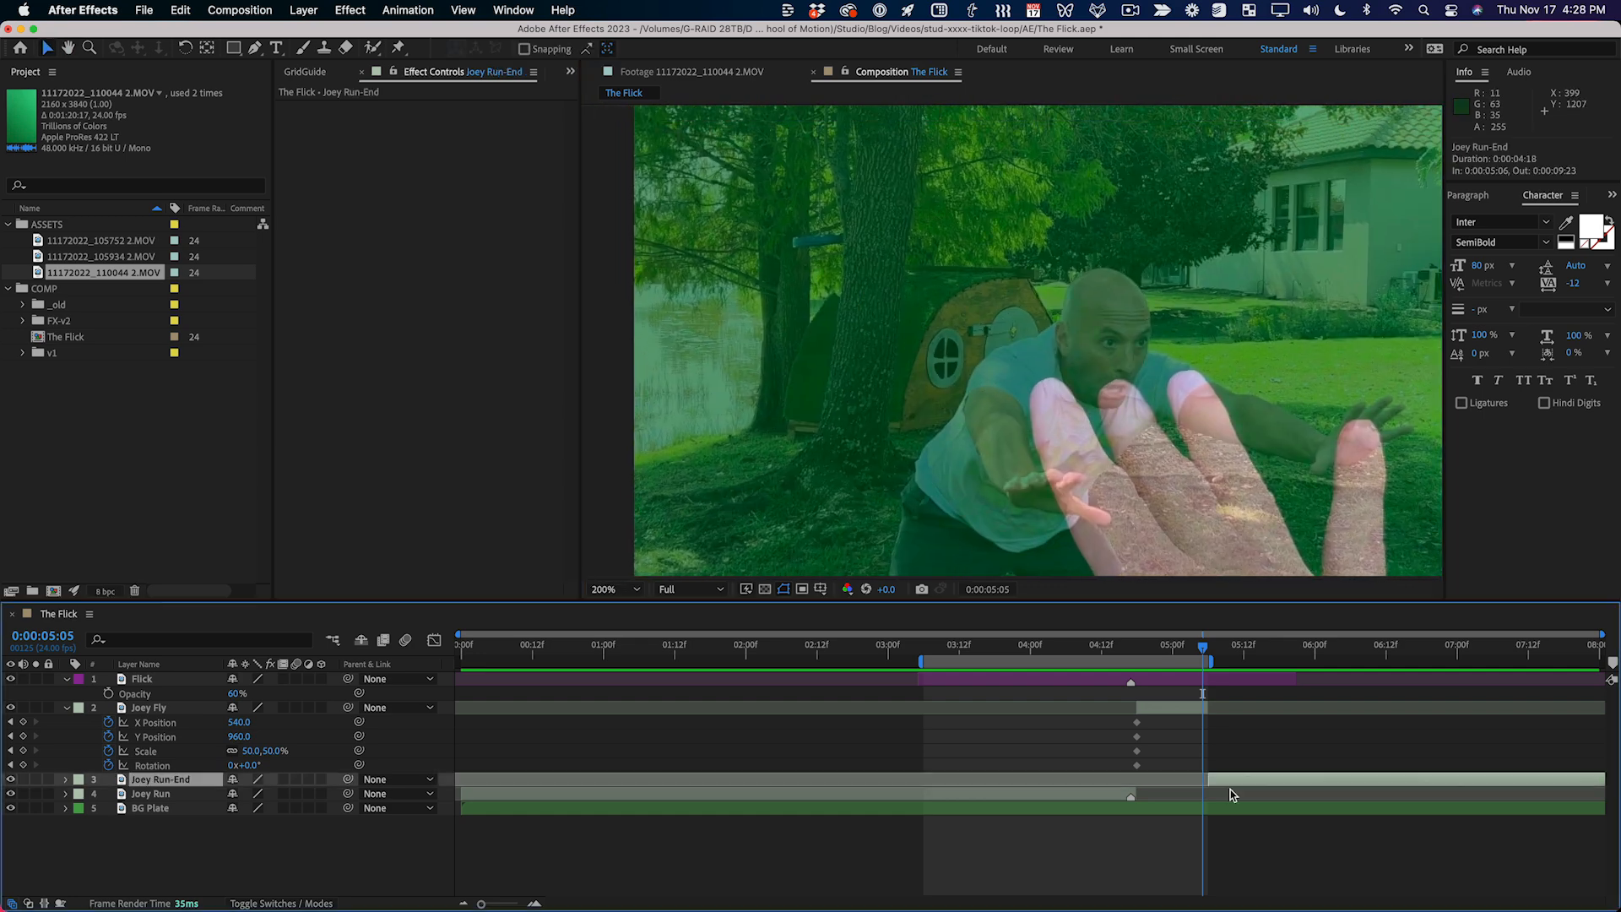
{"action": "left_click_drag", "start_coordinate": [1209, 782], "coordinate": [1203, 781]}
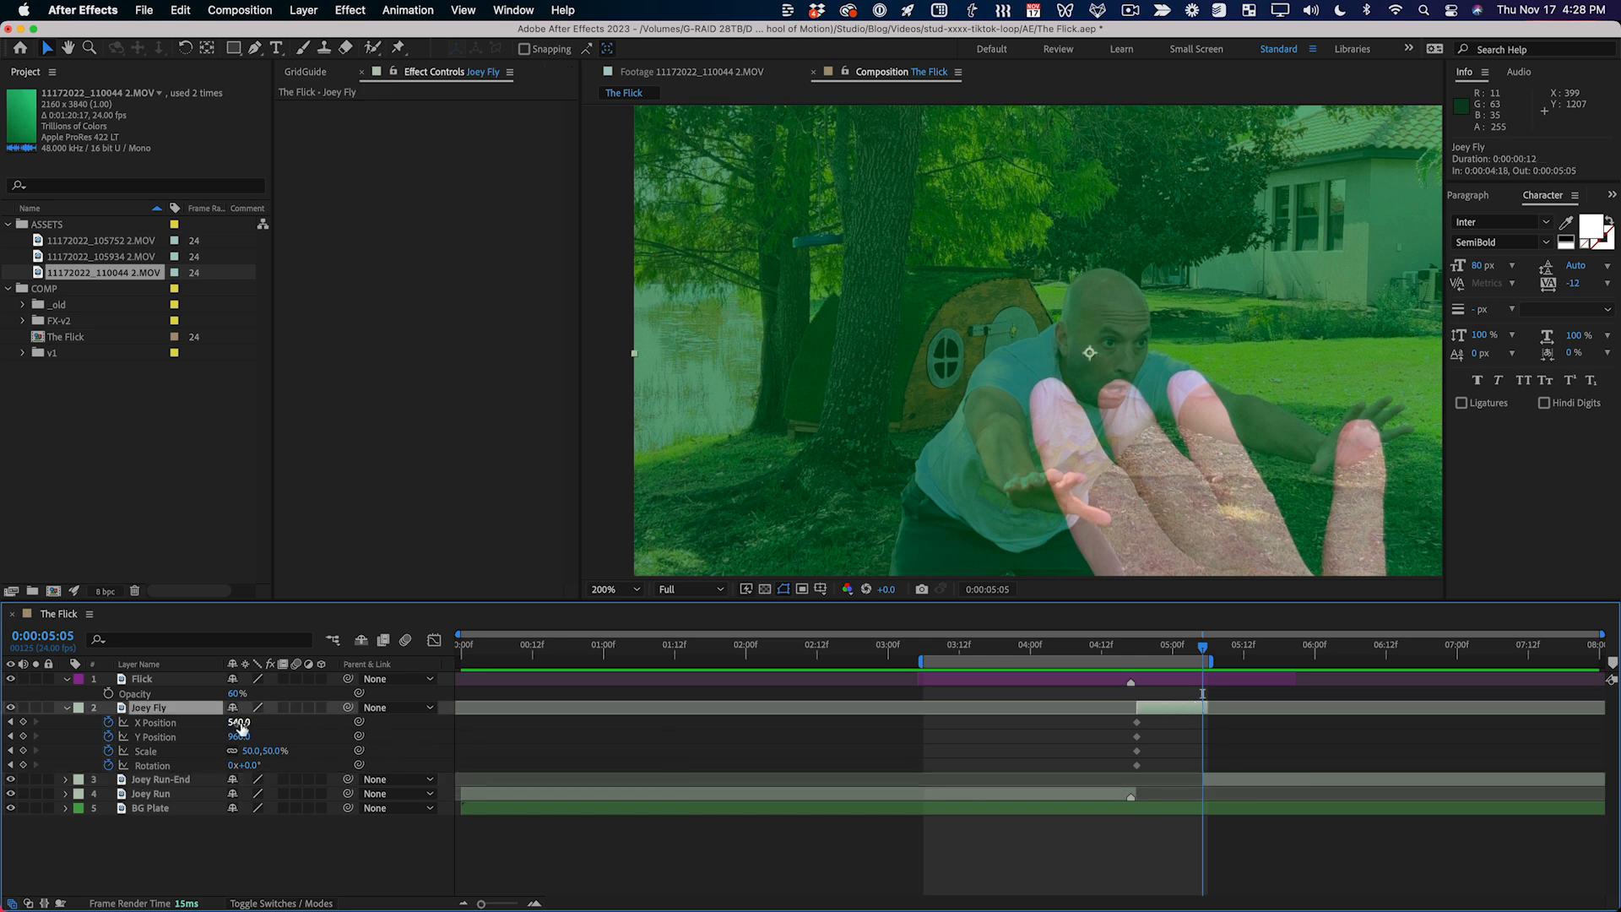
Step: Lower the Joey Fly layer's opacity to 54% and hide the Flick layer to expose the overlapping shots
{"action": "key", "text": "t"}
{"action": "left_click_drag", "start_coordinate": [231, 725], "coordinate": [194, 724]}
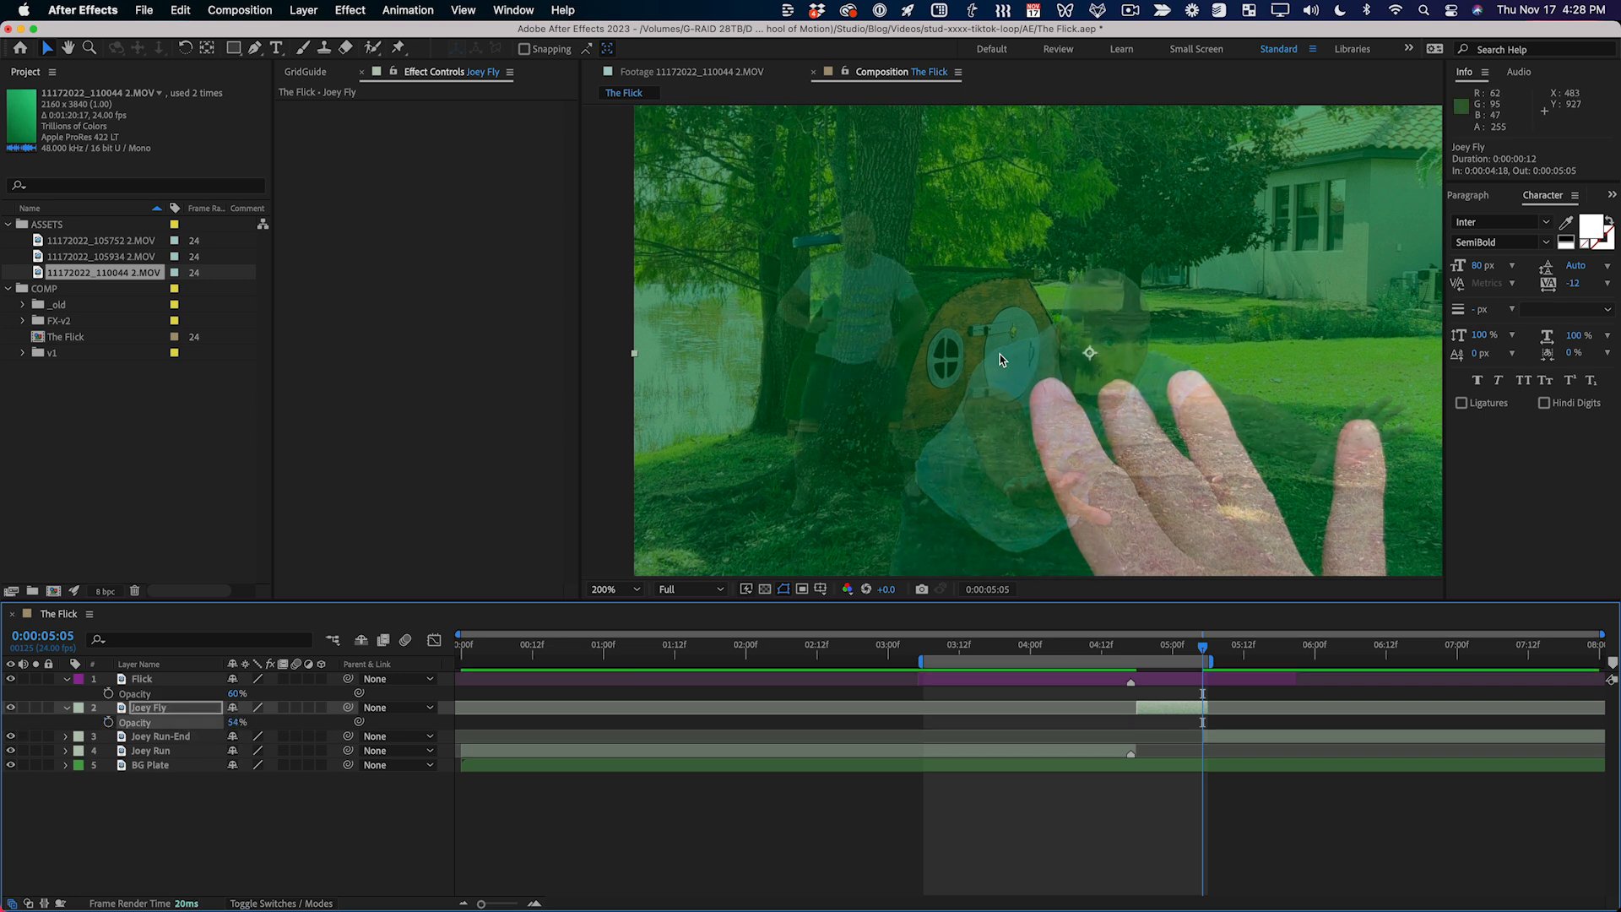
{"action": "left_click", "coordinate": [10, 680]}
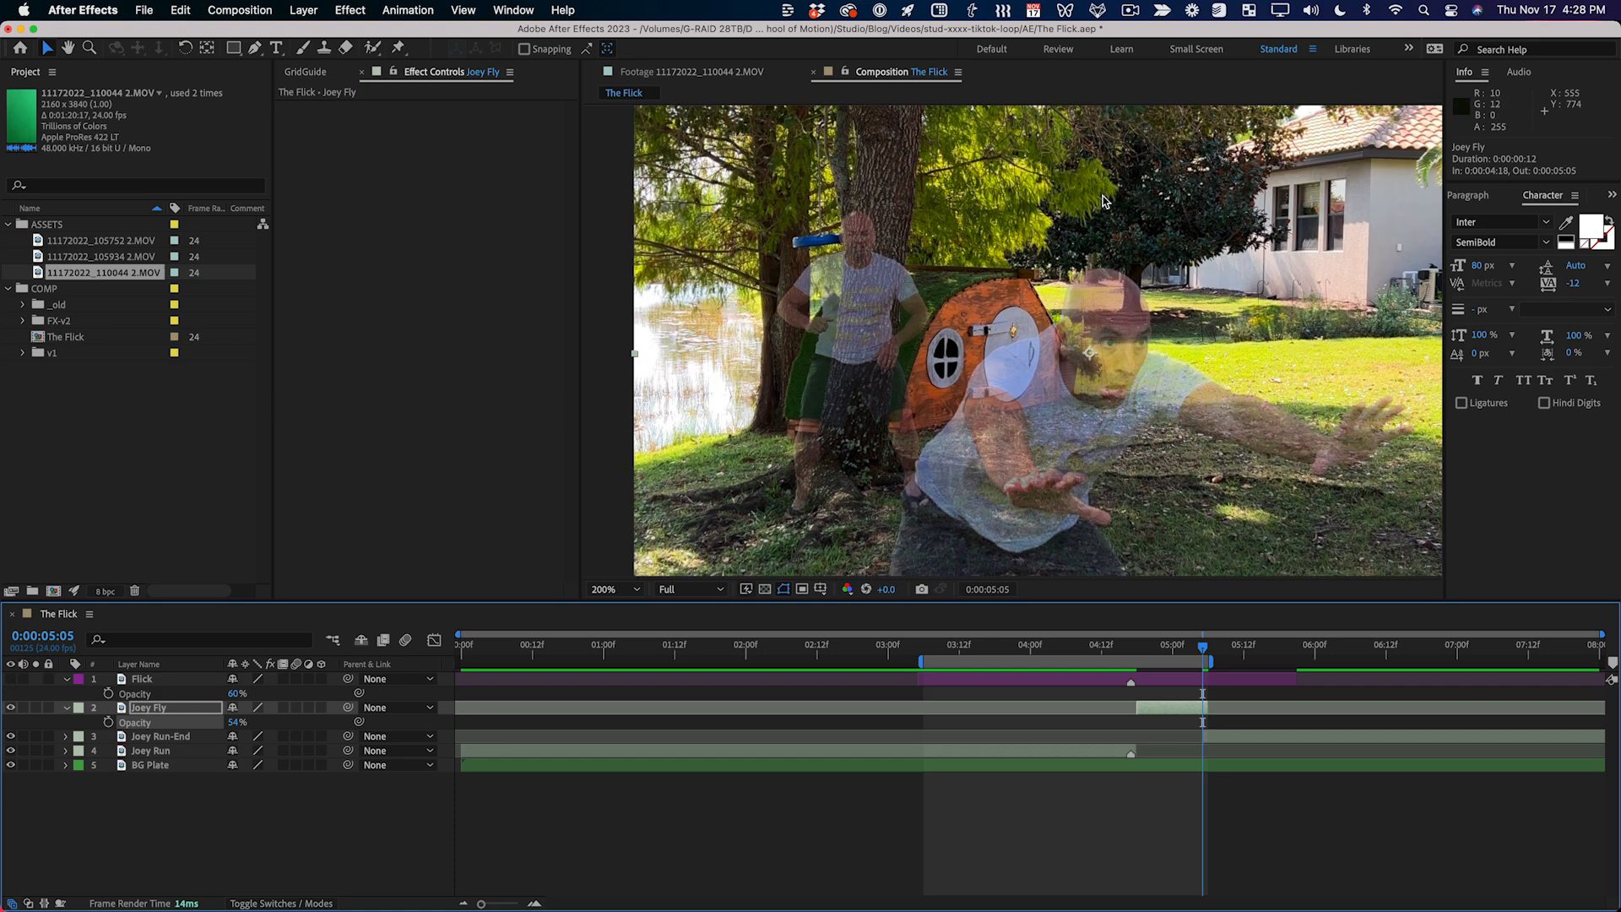
Step: At 0:00:05:05, scale Joey Fly to 23% and move it to 316, 860 over the figure in Joey Run-End
{"action": "key", "text": "u"}
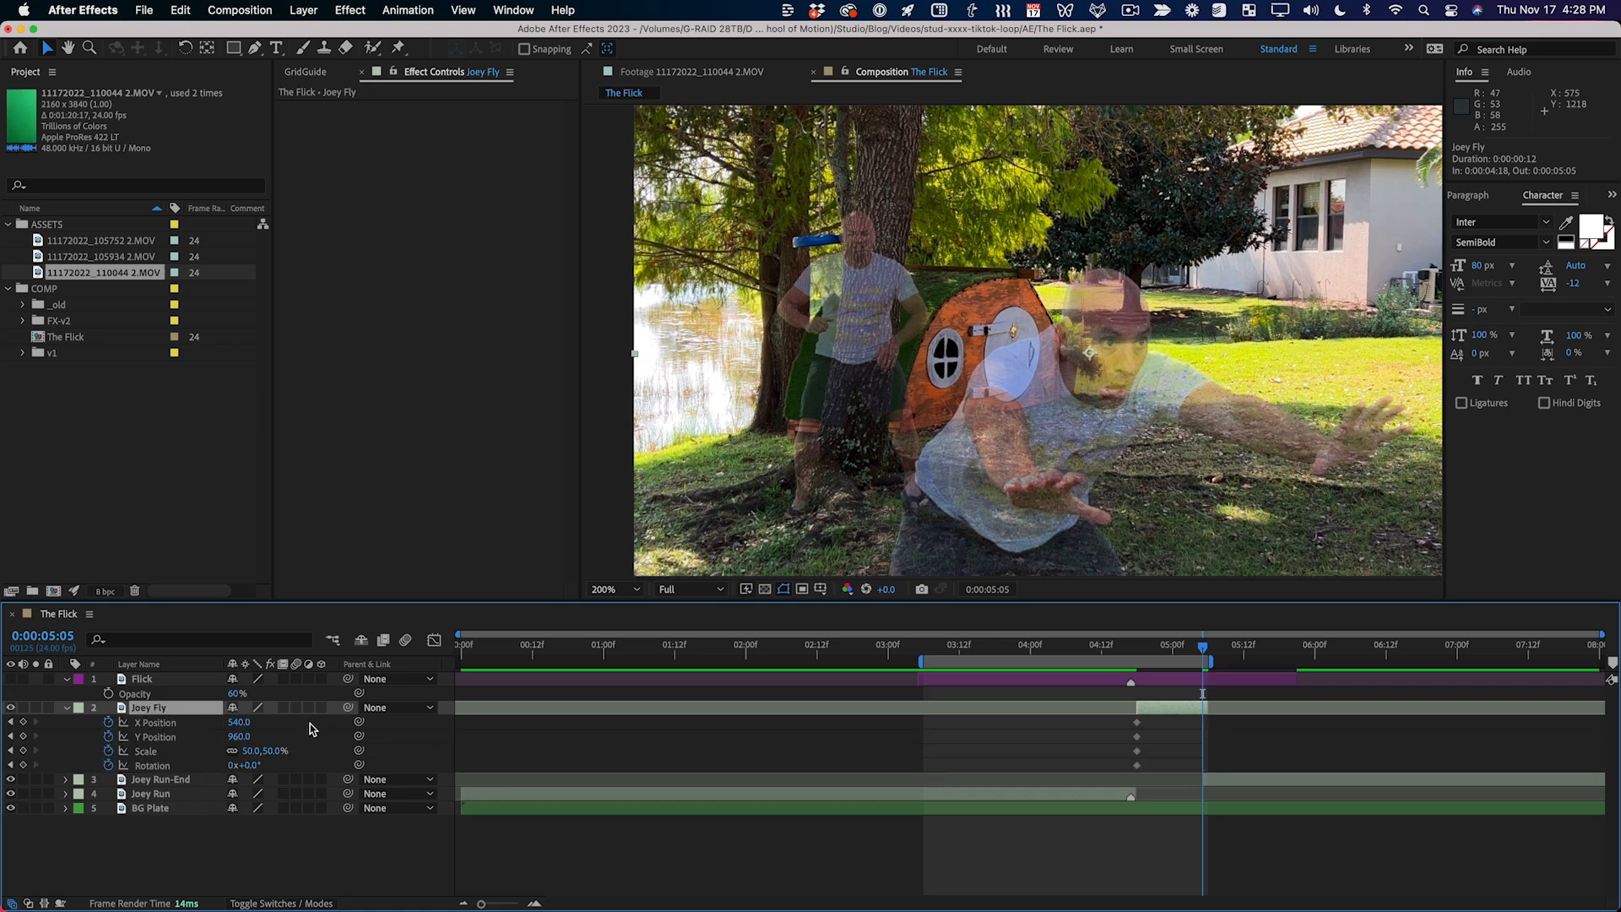
{"action": "left_click_drag", "start_coordinate": [272, 751], "coordinate": [256, 751]}
{"action": "left_click_drag", "start_coordinate": [1070, 449], "coordinate": [902, 372]}
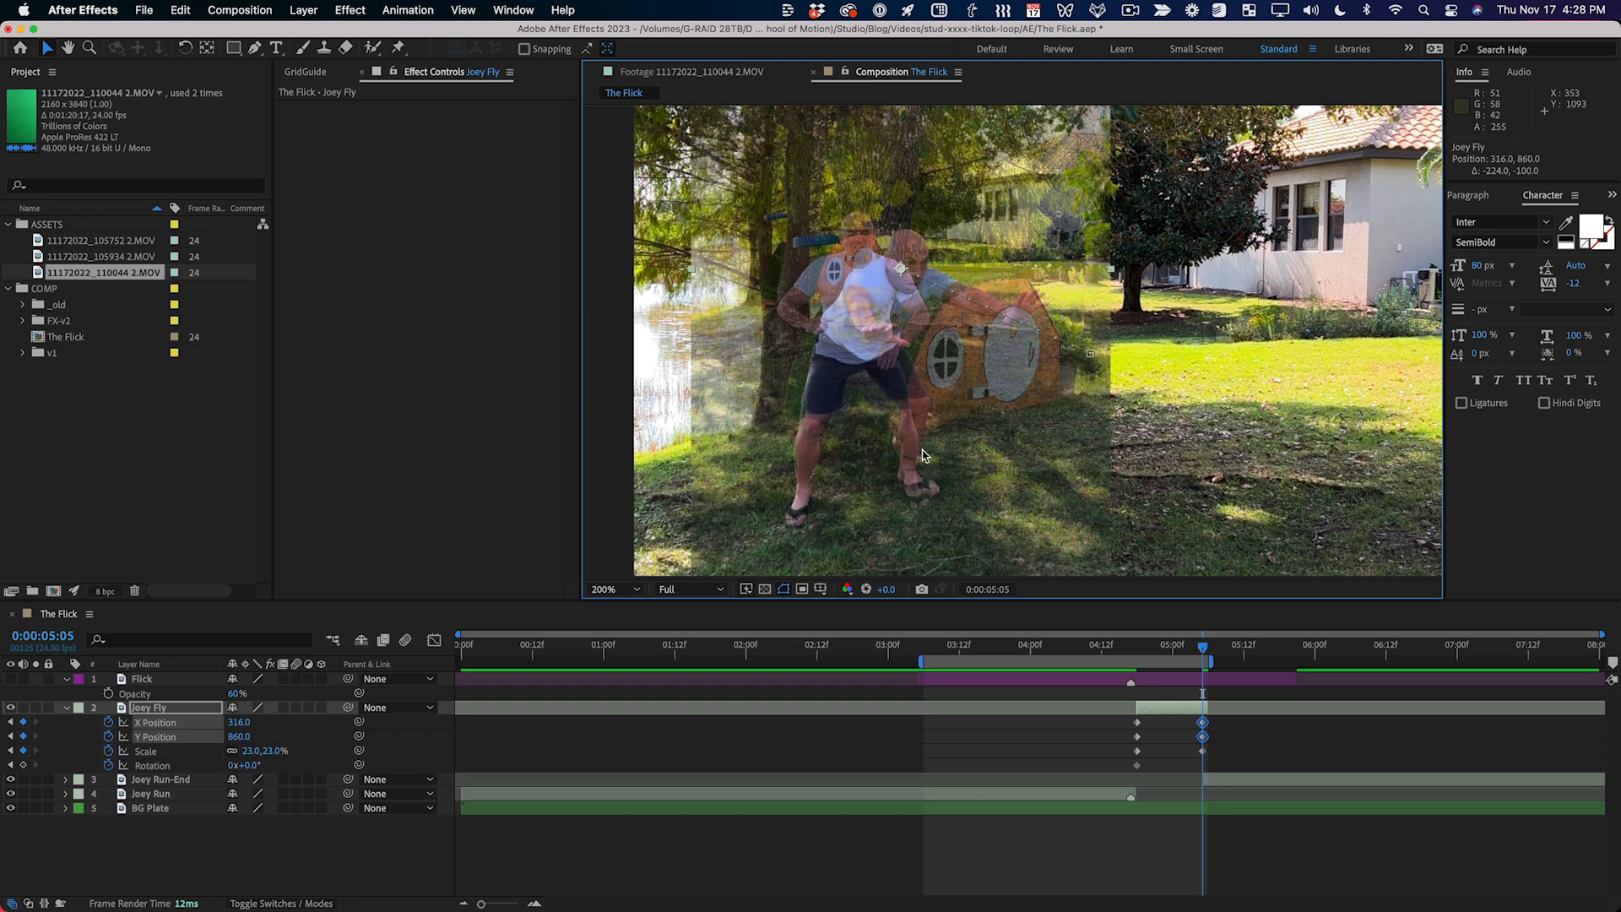
Step: Restore the Joey Fly layer's opacity to 100%
{"action": "left_click", "coordinate": [169, 707]}
{"action": "key", "text": "t"}
{"action": "left_click_drag", "start_coordinate": [234, 722], "coordinate": [747, 728]}
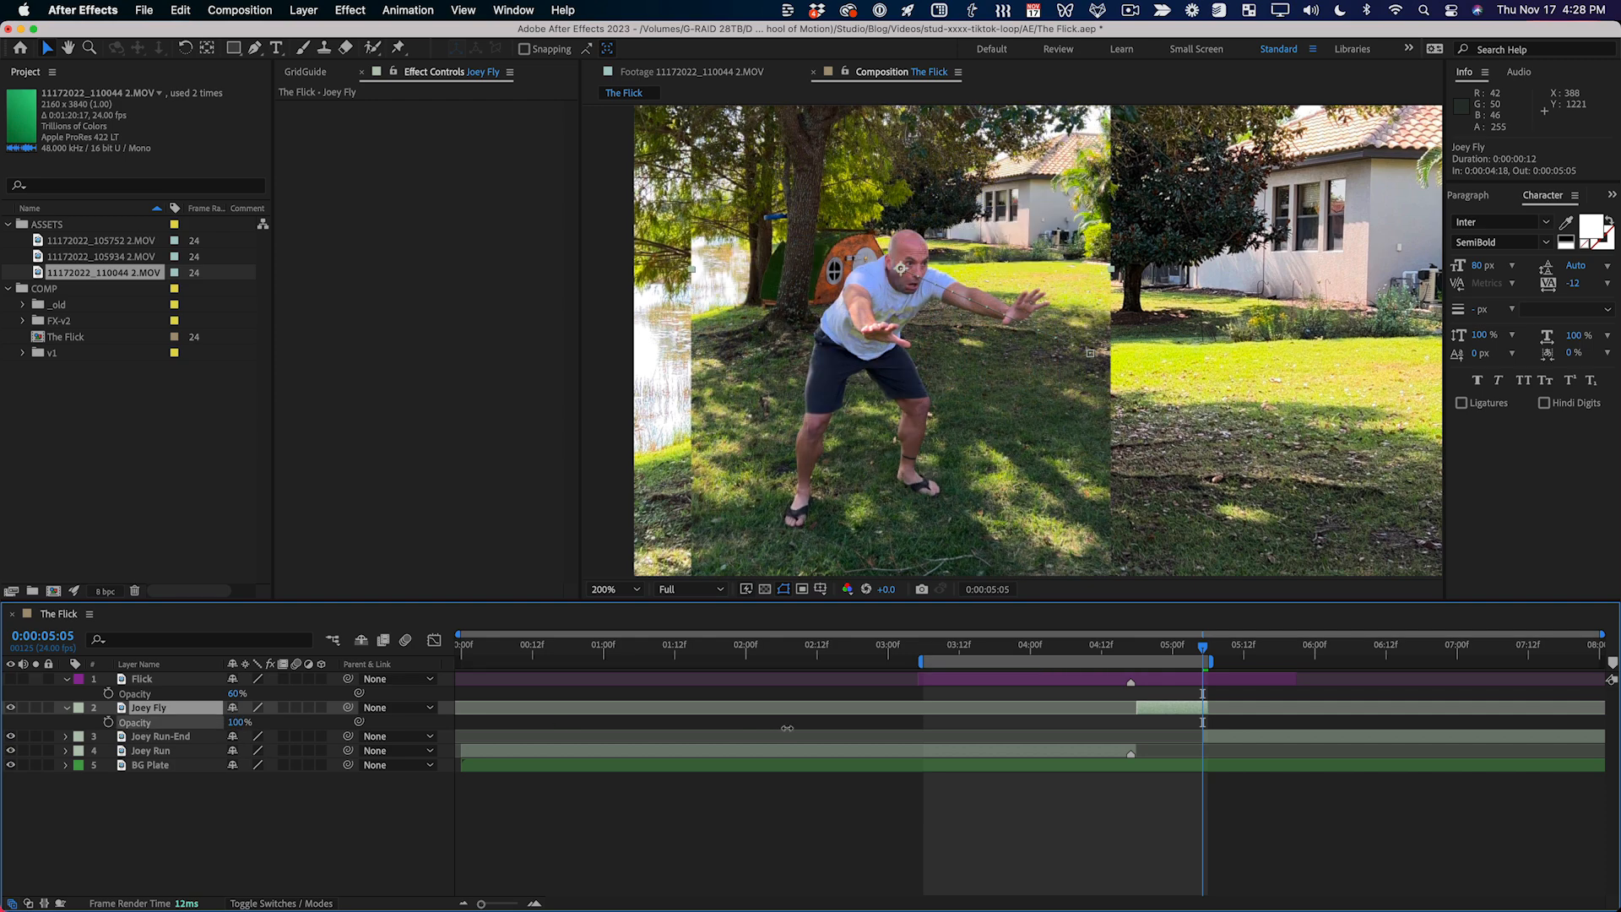
Step: Extend the work area's end to 0:00:07:00, preview the fly move, and return the playhead to 0:00:04:18
{"action": "left_click_drag", "start_coordinate": [1214, 664], "coordinate": [1467, 664]}
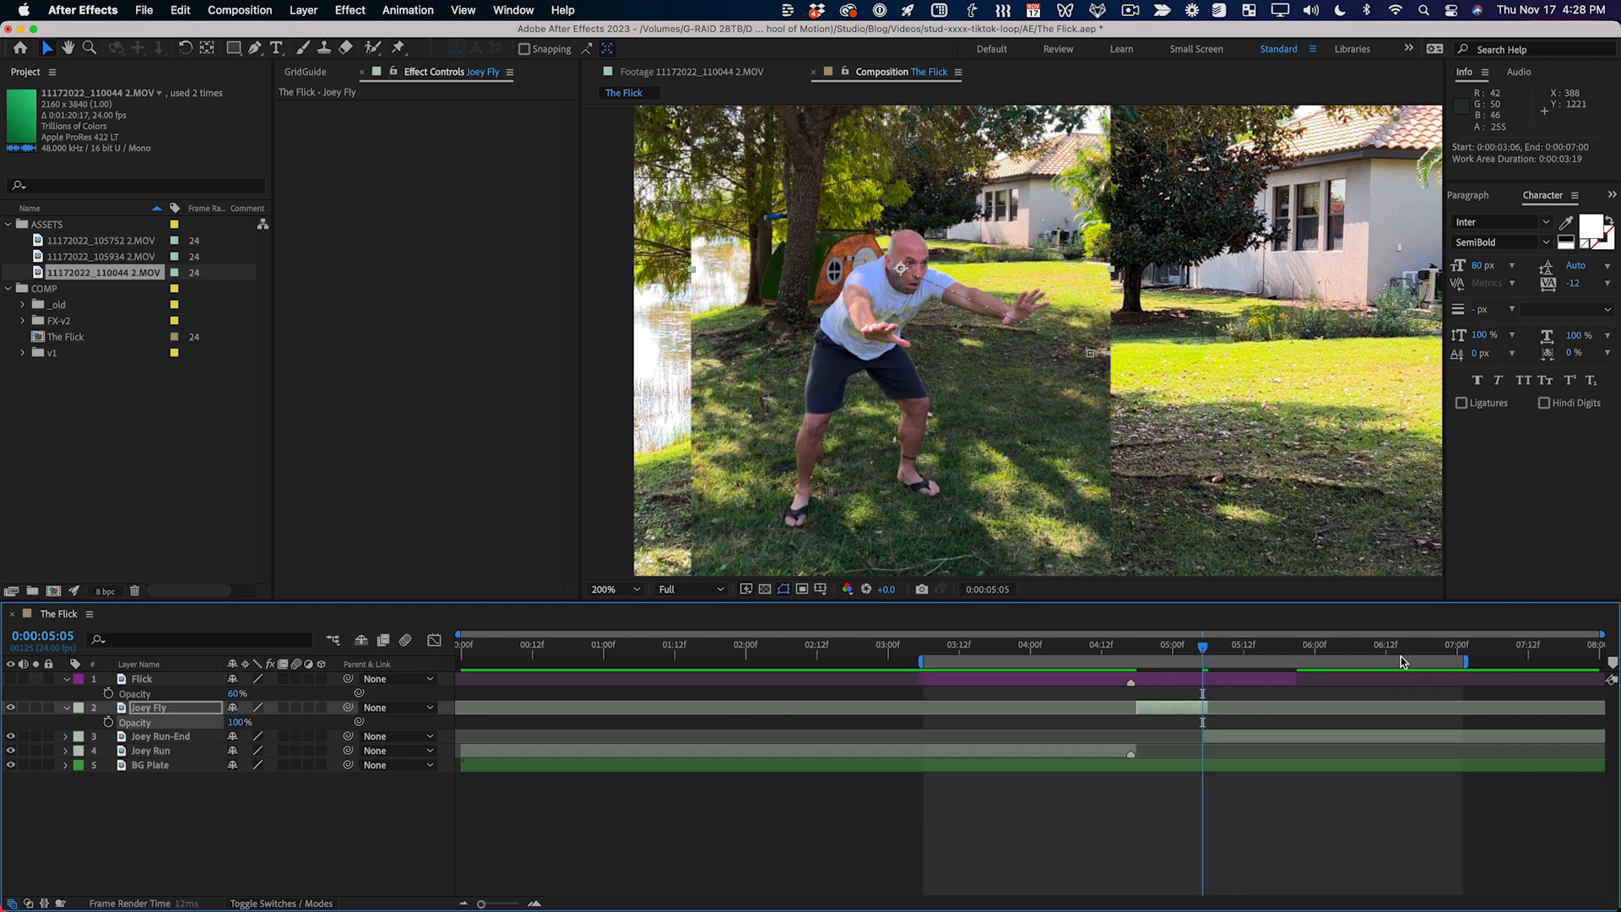
{"action": "left_click", "coordinate": [960, 651]}
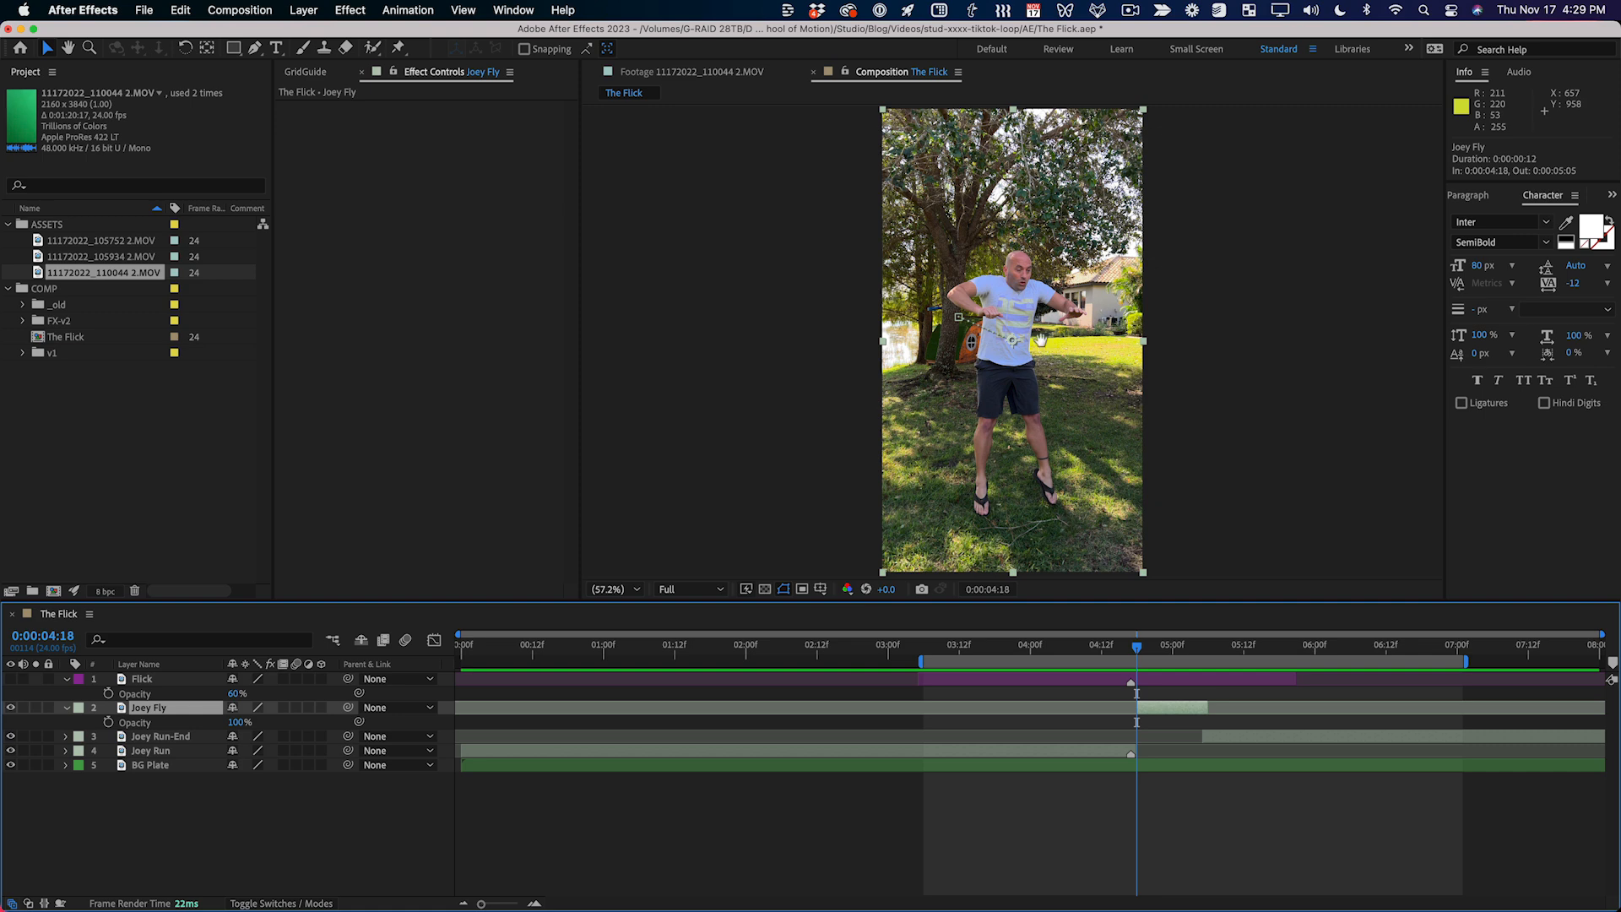
{"action": "key", "text": "space"}
{"action": "key", "text": "space"}
{"action": "mouse_move", "coordinate": [1142, 653]}
{"action": "left_mouse_down"}
{"action": "mouse_move", "coordinate": [1187, 658]}
{"action": "mouse_move", "coordinate": [1136, 653]}
{"action": "left_mouse_up"}
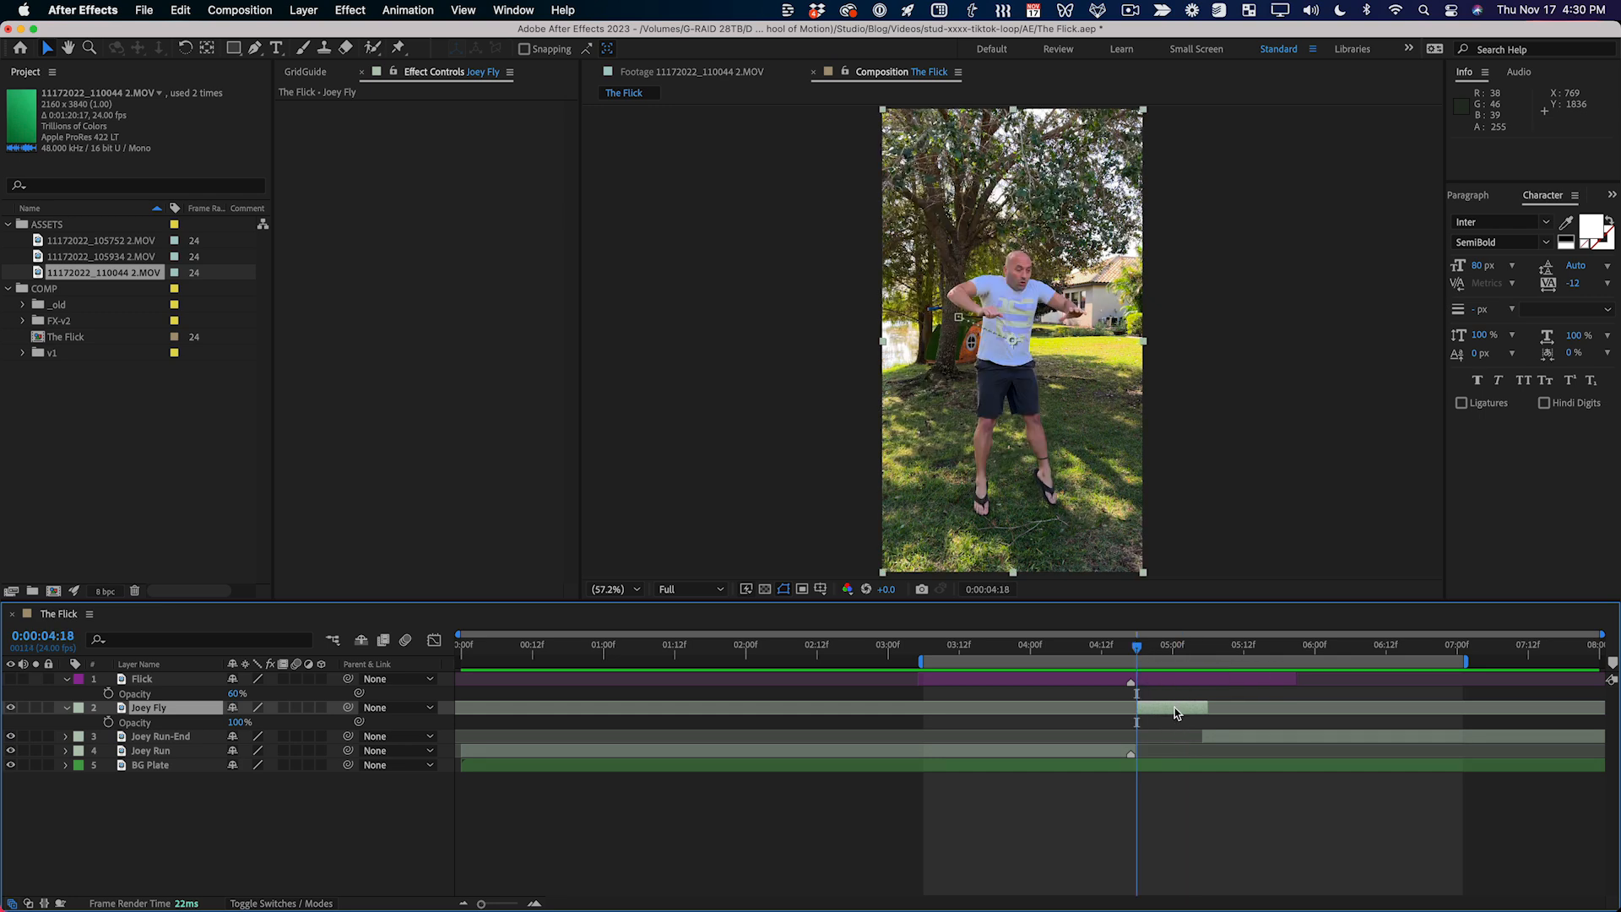
Step: Pre-compose Joey Fly as Joe Fly PC, leaving all attributes in The Flick, and reveal the layer's keyframes
{"action": "key", "text": "shift+super+c"}
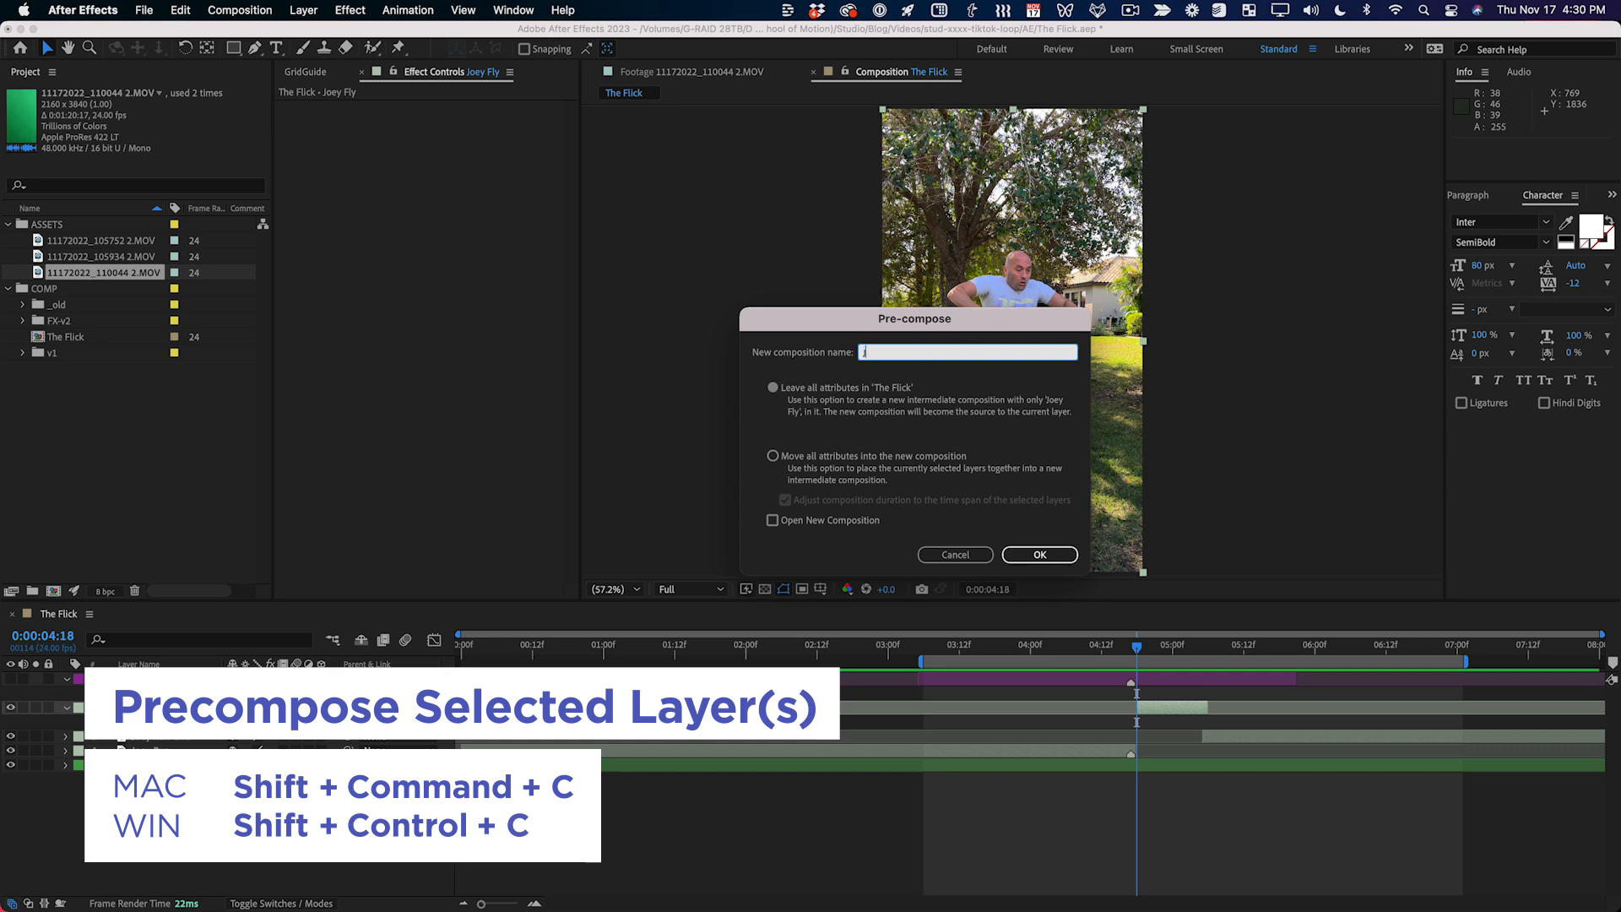
{"action": "type", "text": "Joe Fly PC"}
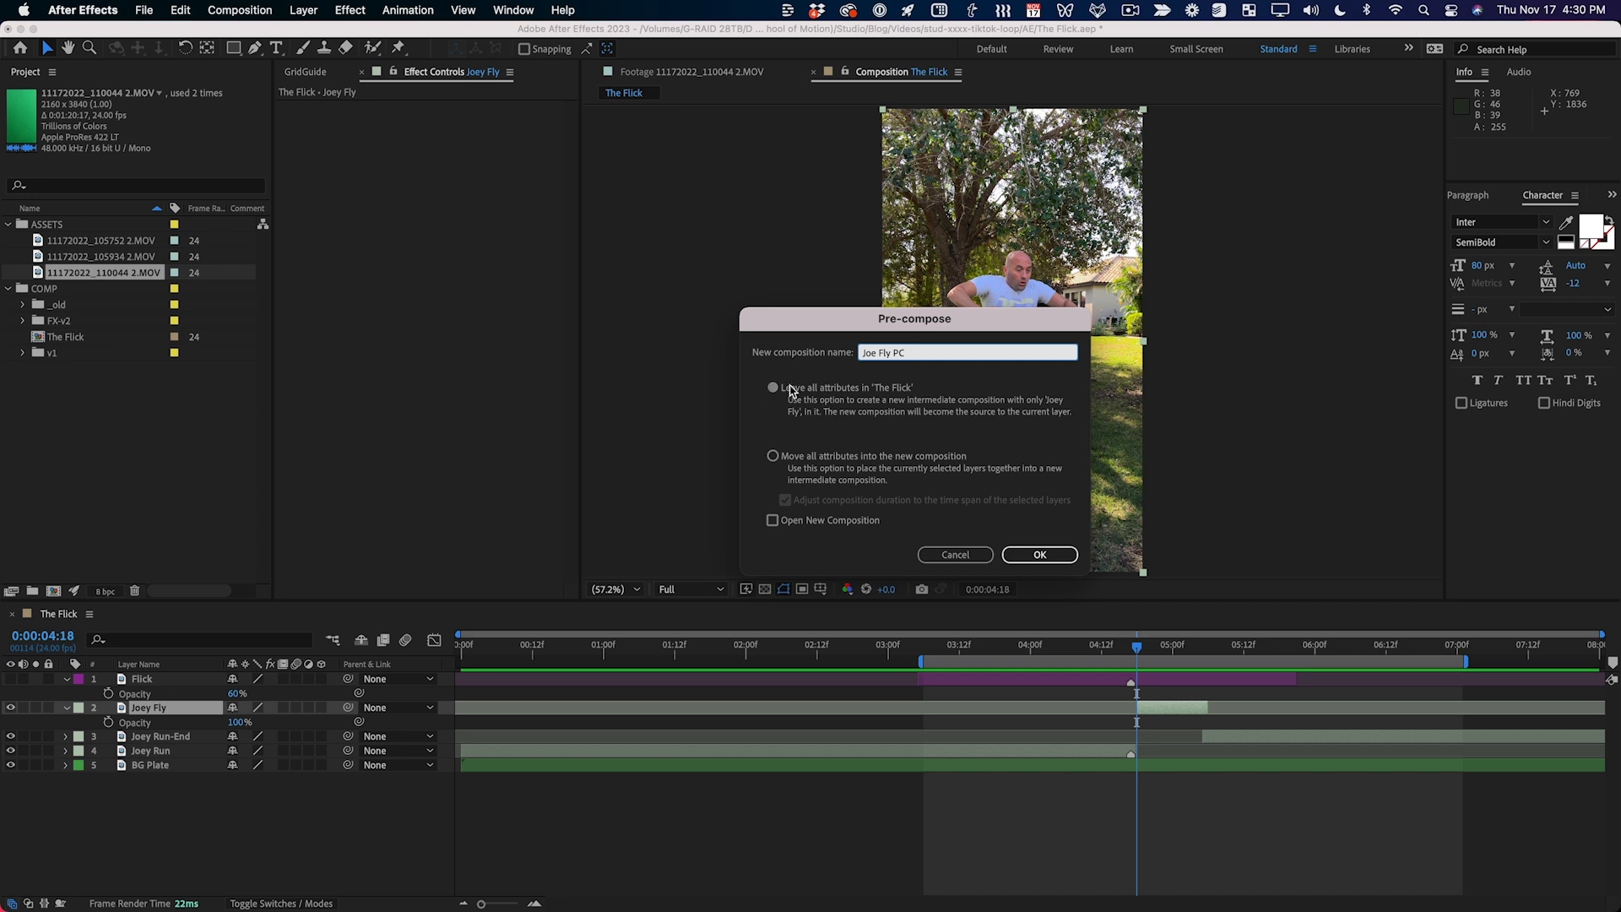
{"action": "left_click", "coordinate": [1040, 555]}
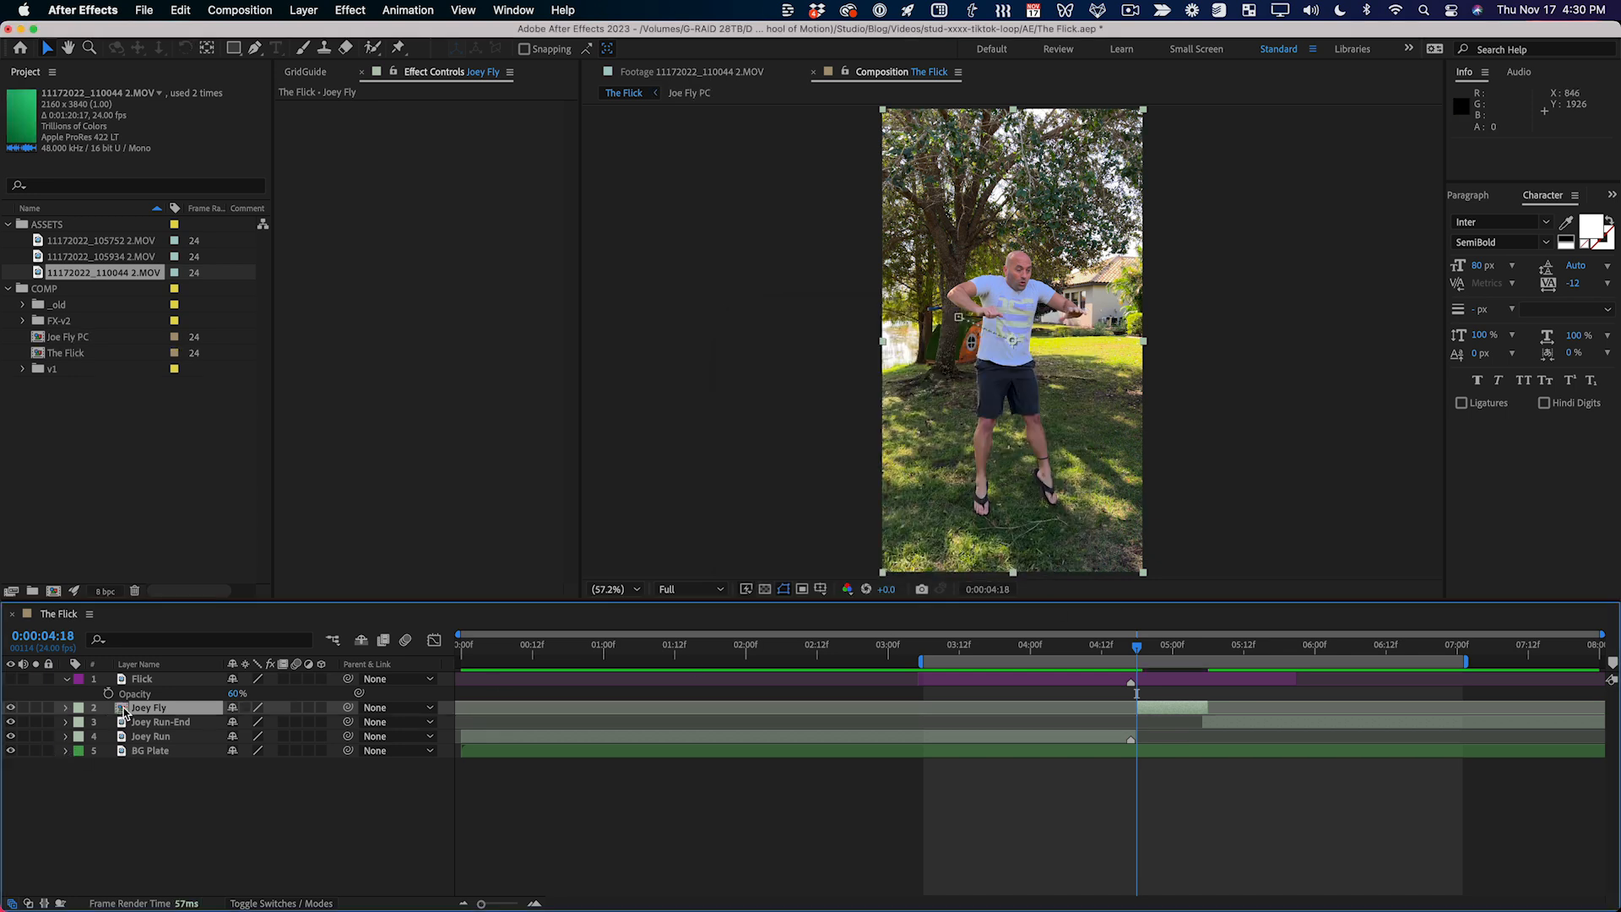
{"action": "key", "text": "u"}
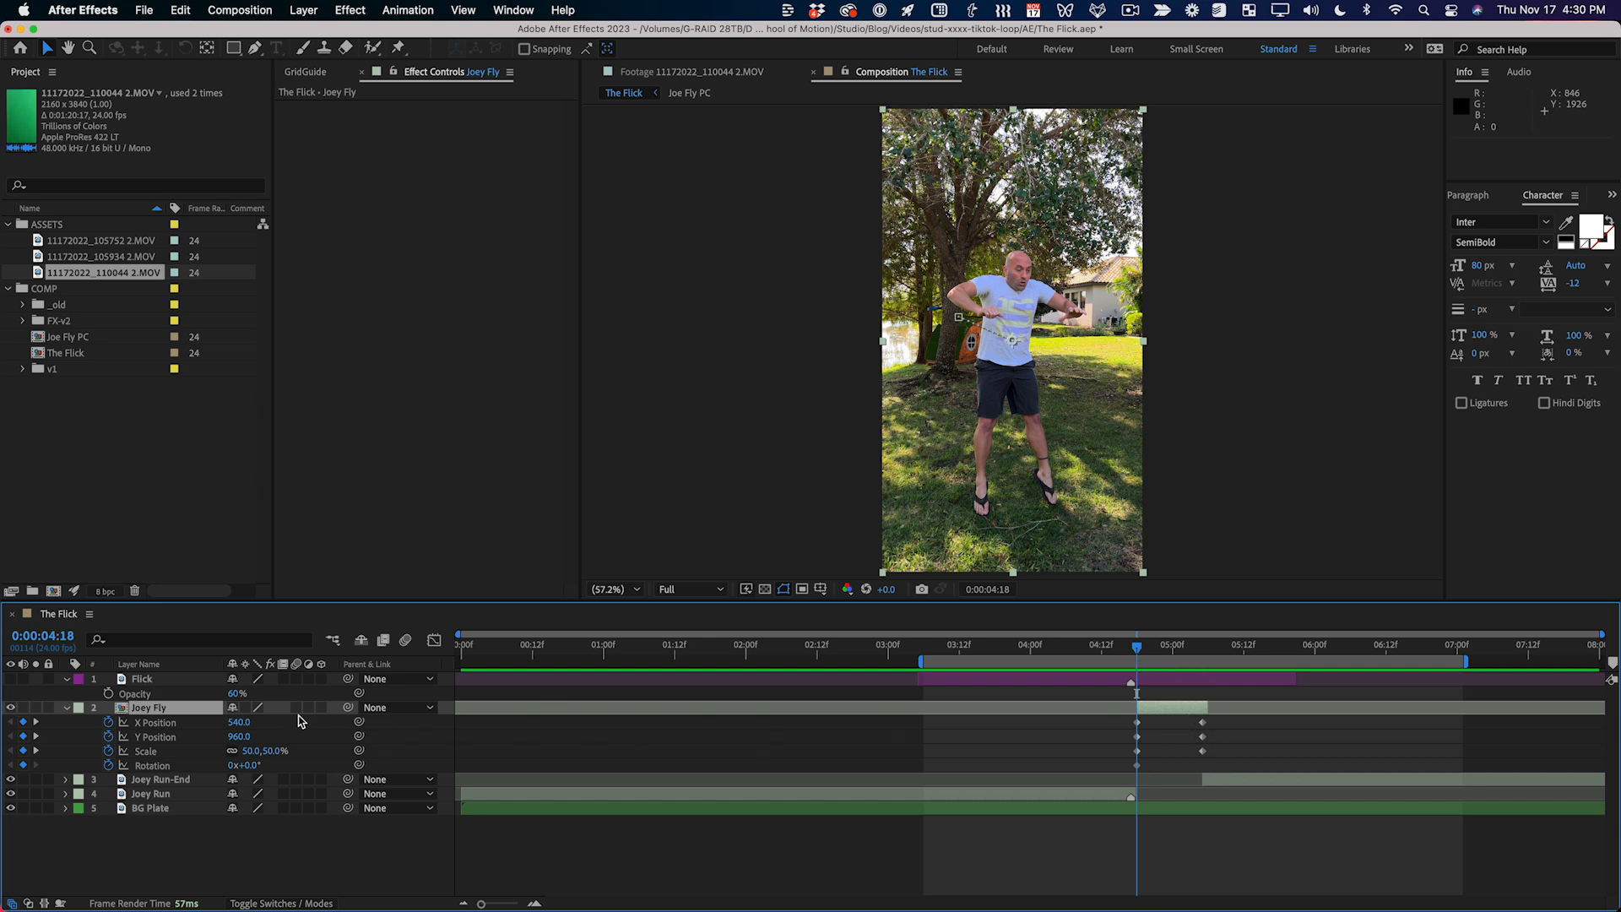
Step: Start the work area of Joe Fly PC at 0:00:39:15, matching the Joey Fly layer's in point in The Flick
{"action": "double_click", "coordinate": [132, 713]}
{"action": "left_click_drag", "start_coordinate": [982, 654], "coordinate": [1051, 657]}
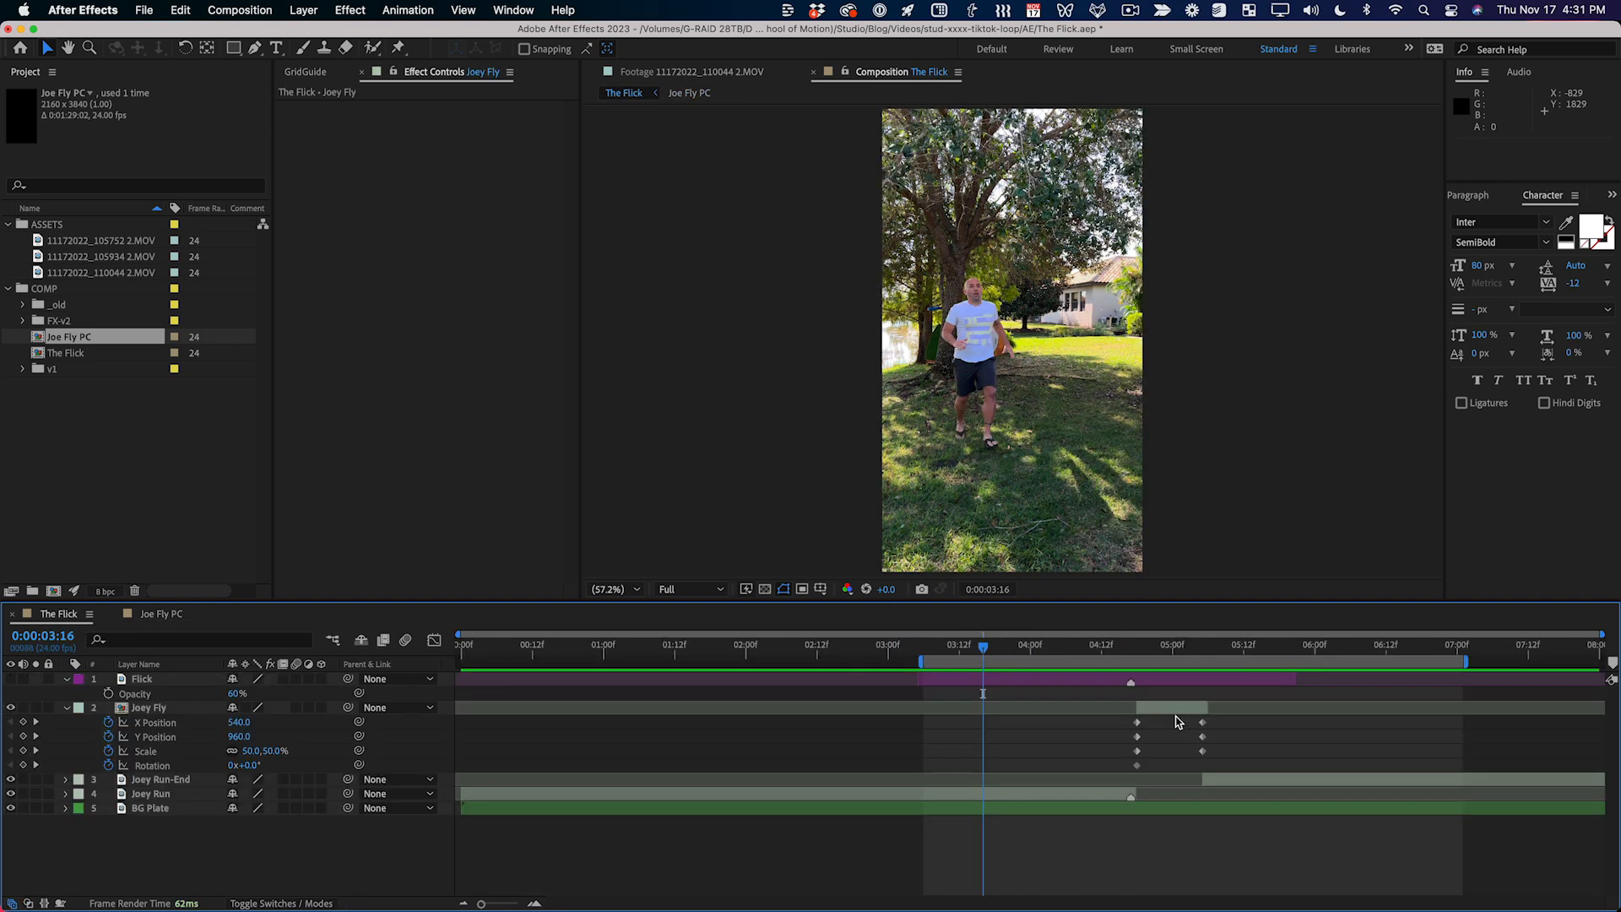
{"action": "left_click", "coordinate": [1174, 712]}
{"action": "key", "text": "i"}
{"action": "double_click", "coordinate": [1173, 714]}
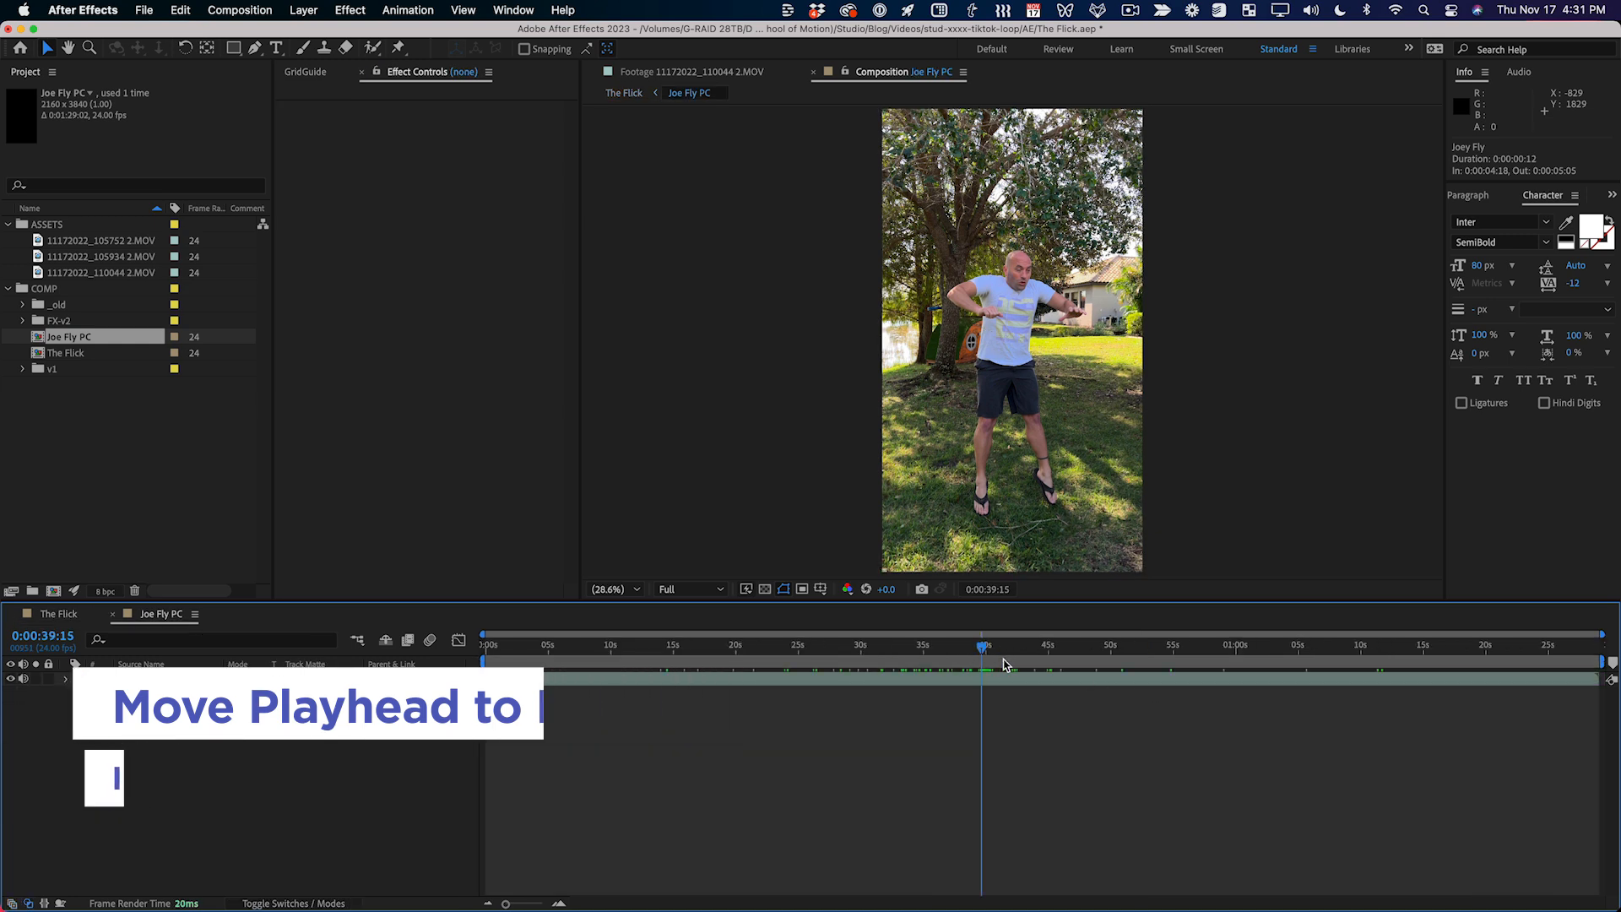
{"action": "key", "text": "b"}
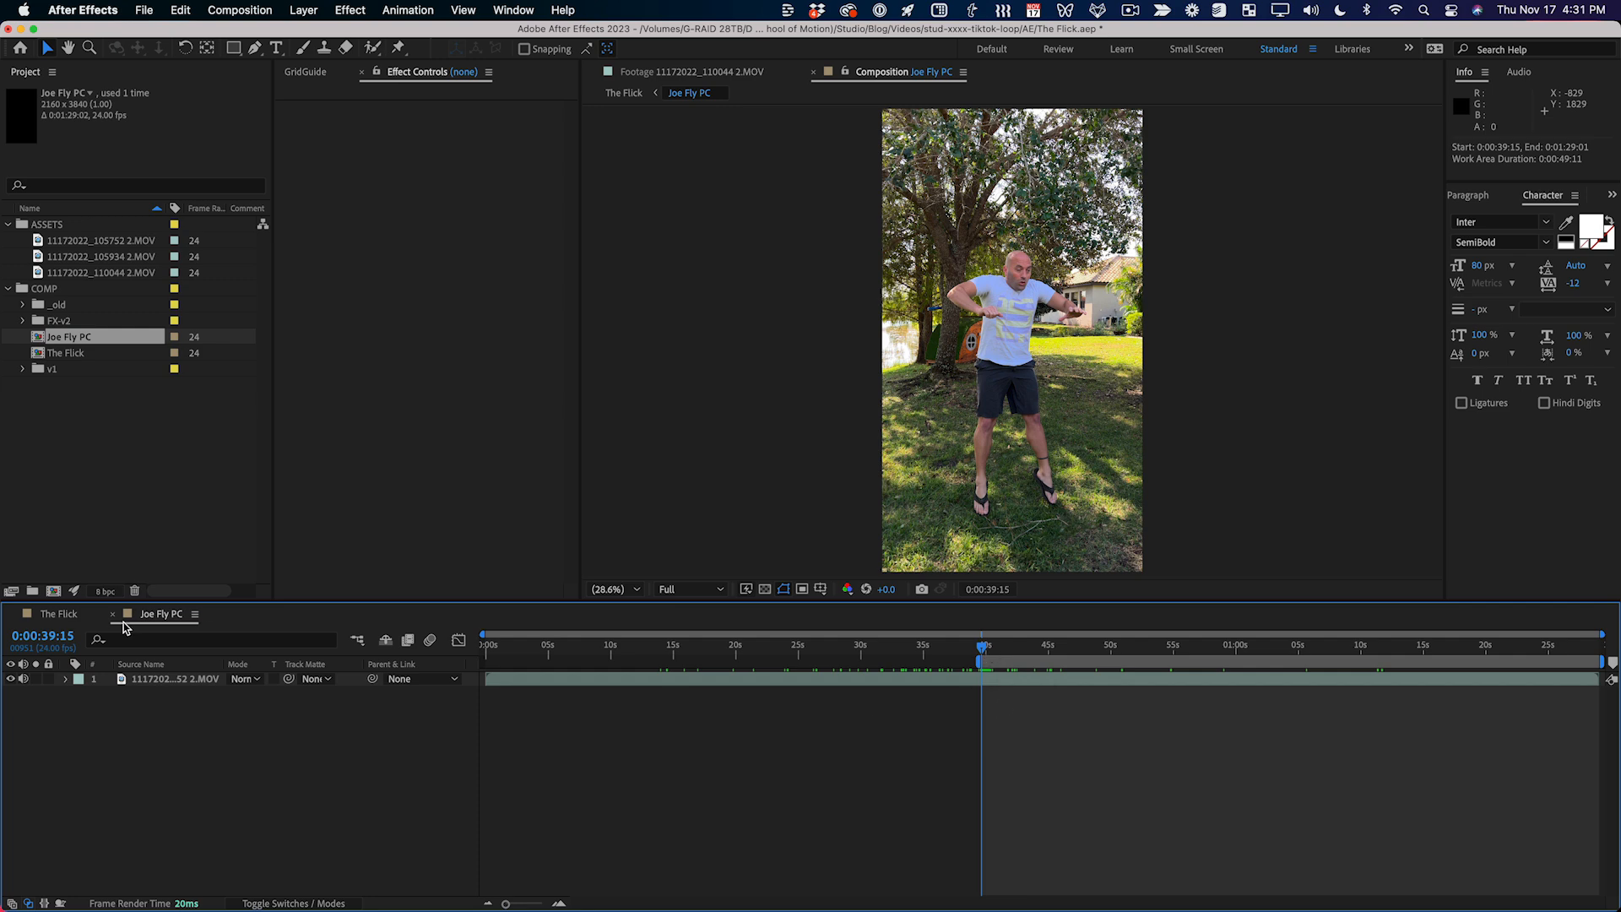
Step: End the Joe Fly PC work area at 0:00:40:02, matching Joey Fly's last keyframe in The Flick
{"action": "left_click", "coordinate": [57, 614]}
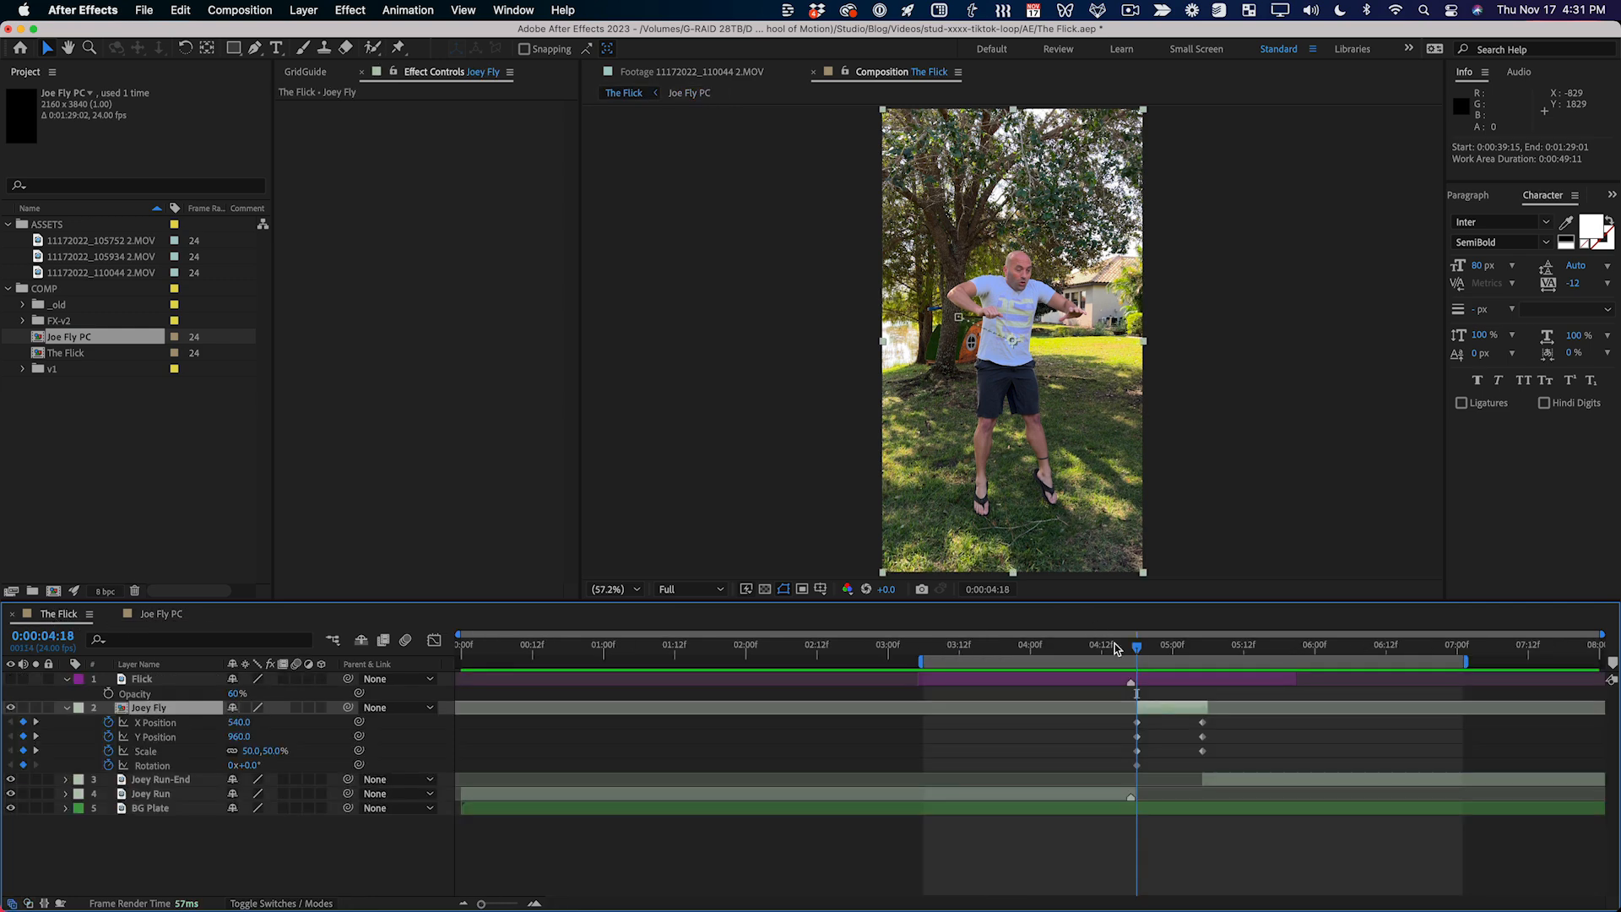
{"action": "key", "text": "k"}
{"action": "double_click", "coordinate": [1180, 714]}
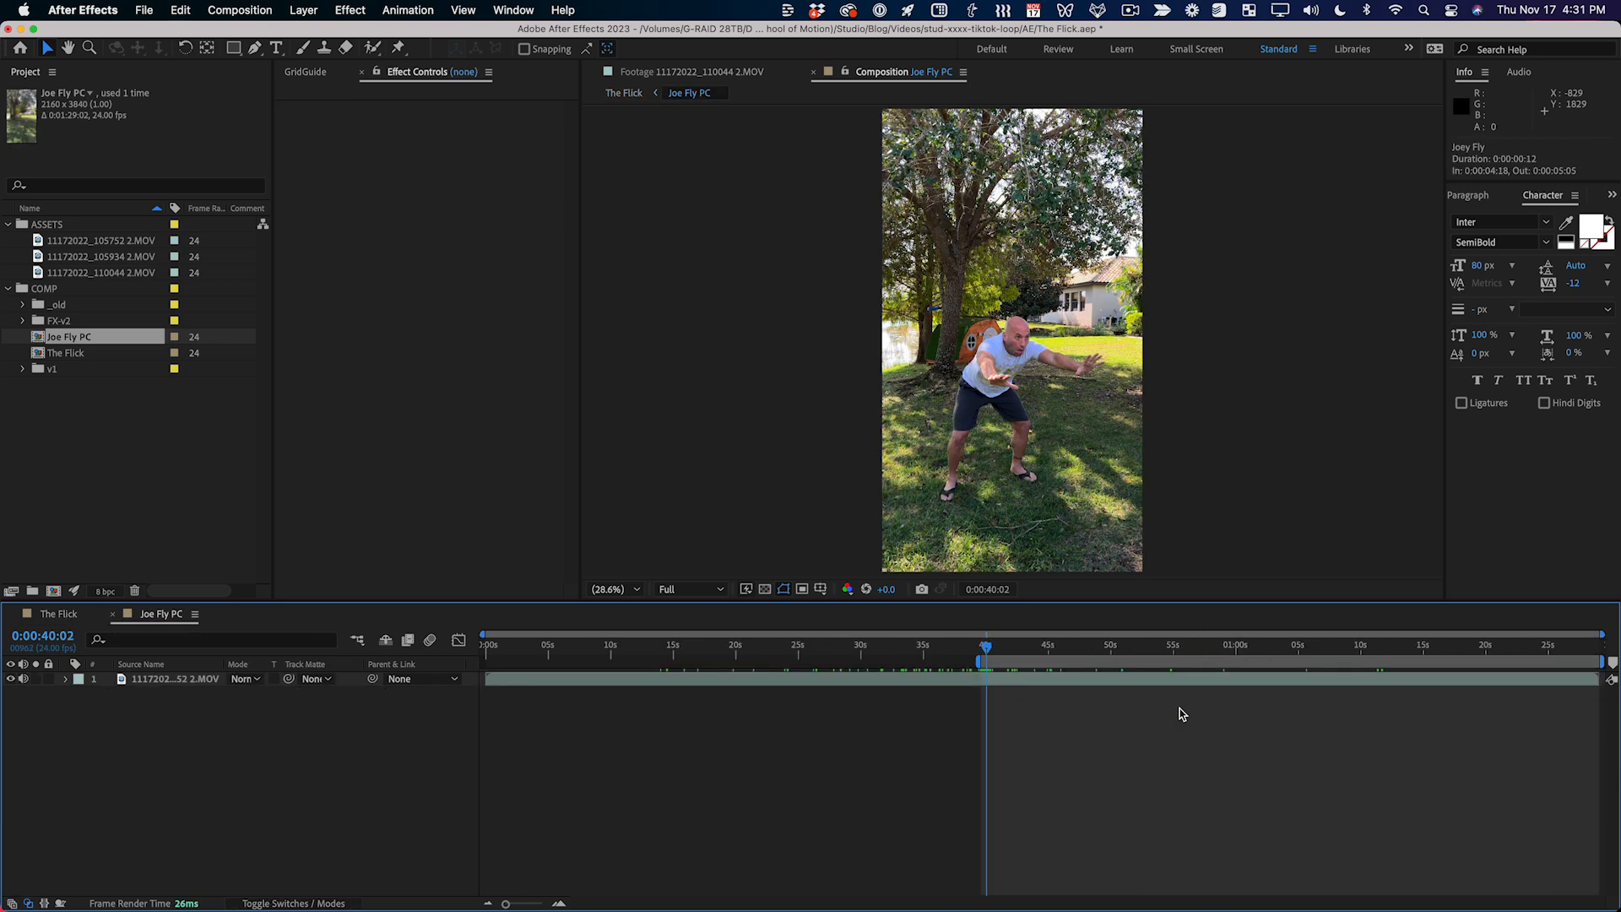
{"action": "key", "text": "n"}
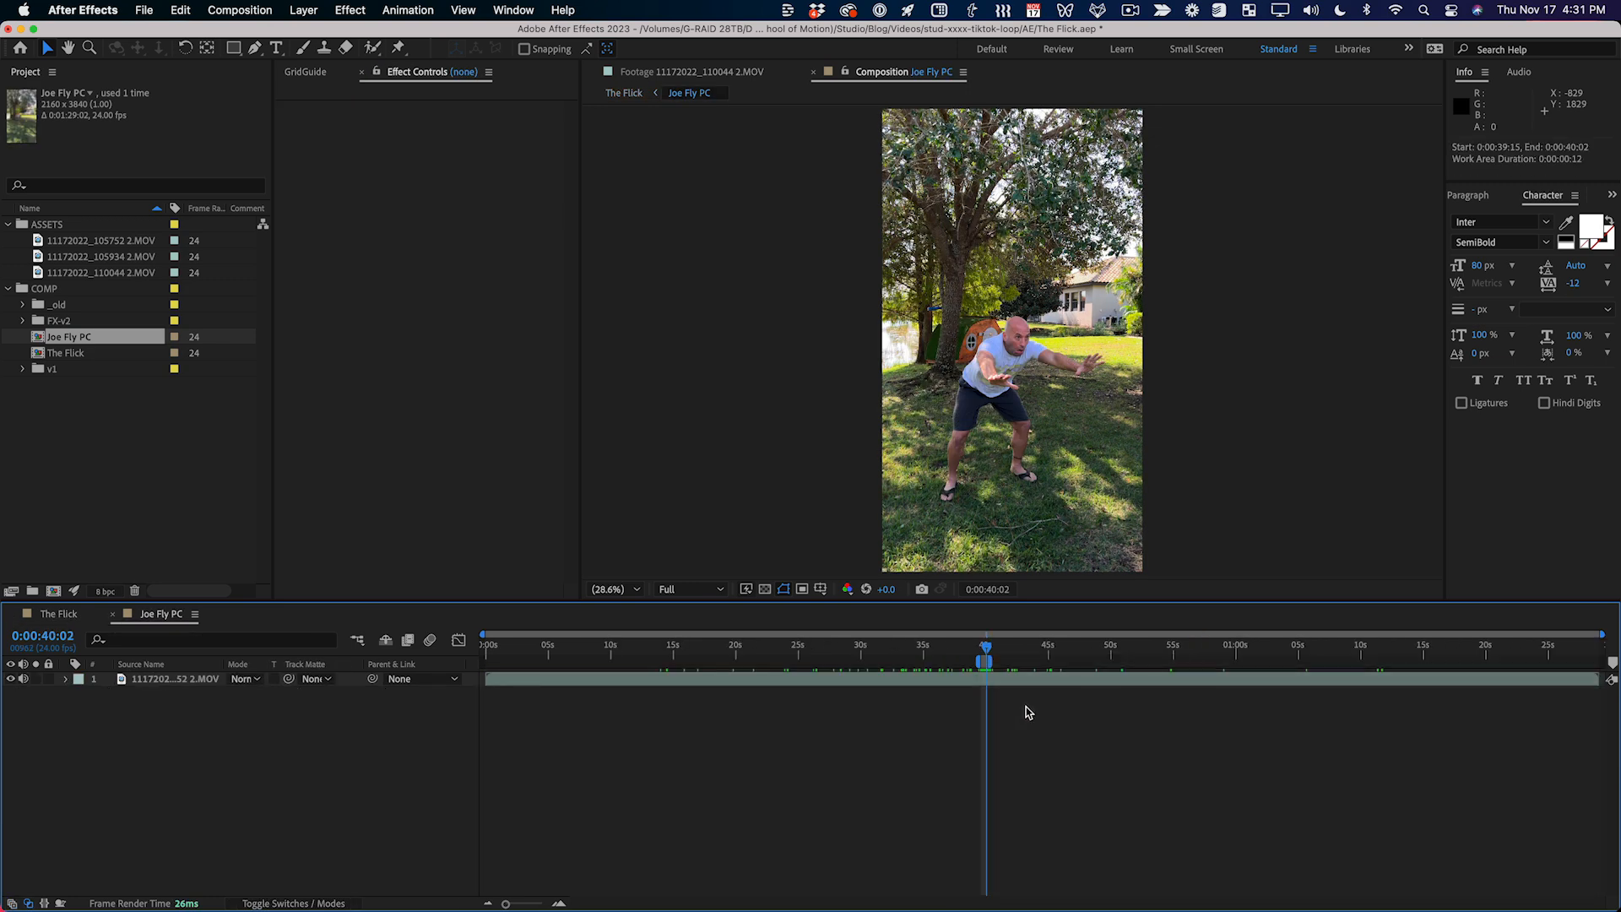
Step: Preview the Joe Fly PC work area, trim the comp to it, and play back the trimmed clip
{"action": "key", "text": "equal"}
{"action": "key", "text": "equal"}
{"action": "key", "text": "equal"}
{"action": "key", "text": "equal"}
{"action": "key", "text": "equal"}
{"action": "key", "text": "equal"}
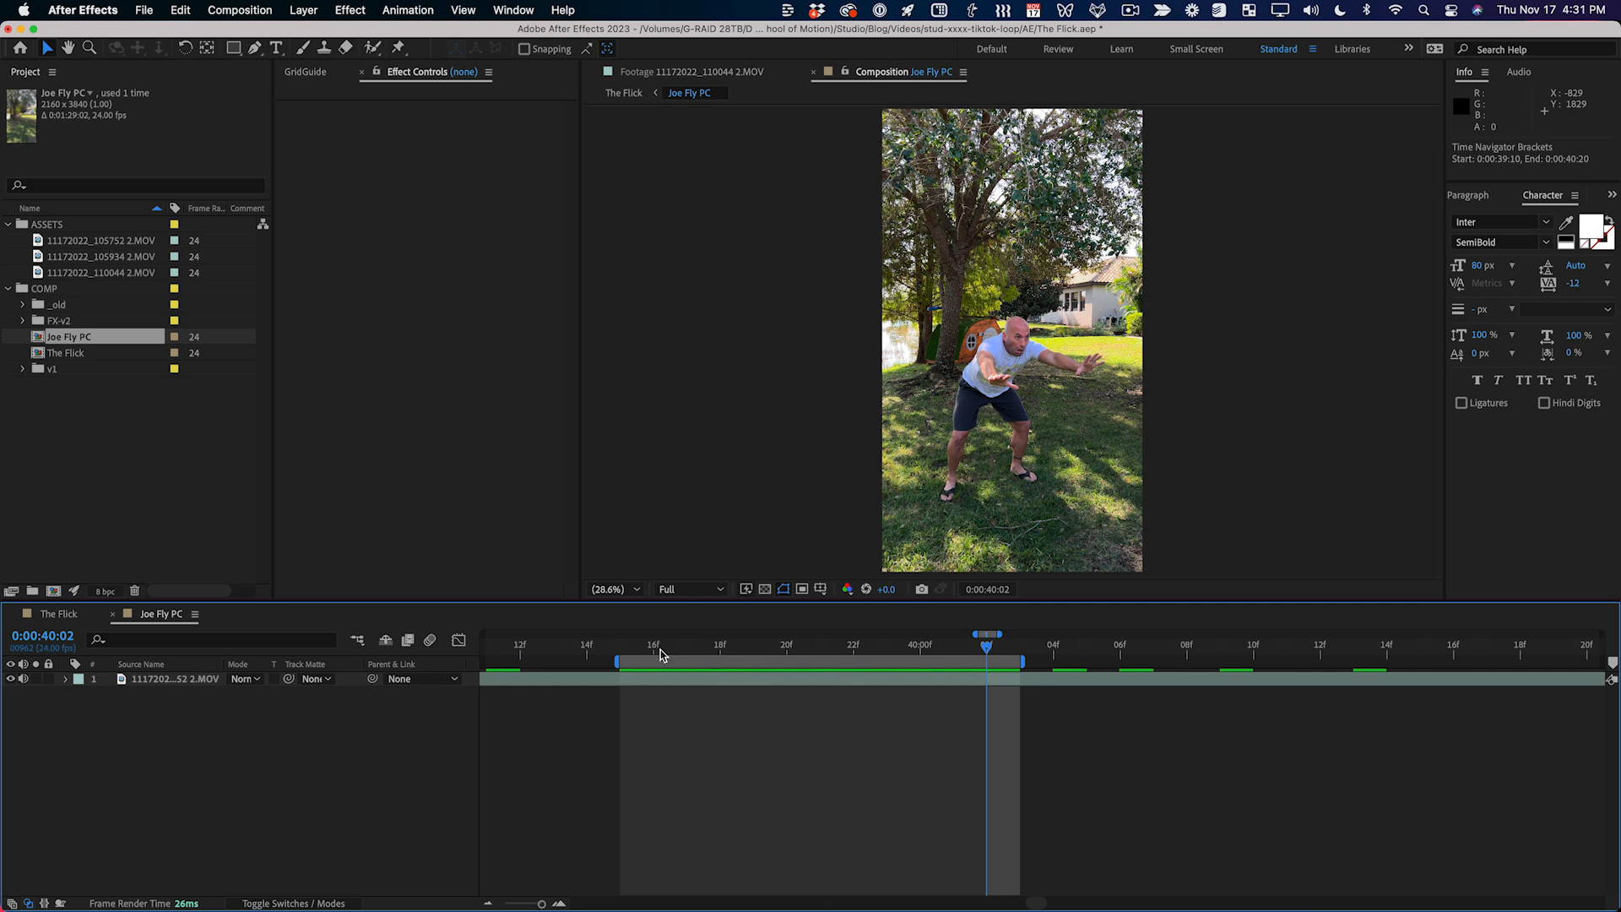
{"action": "key", "text": "space"}
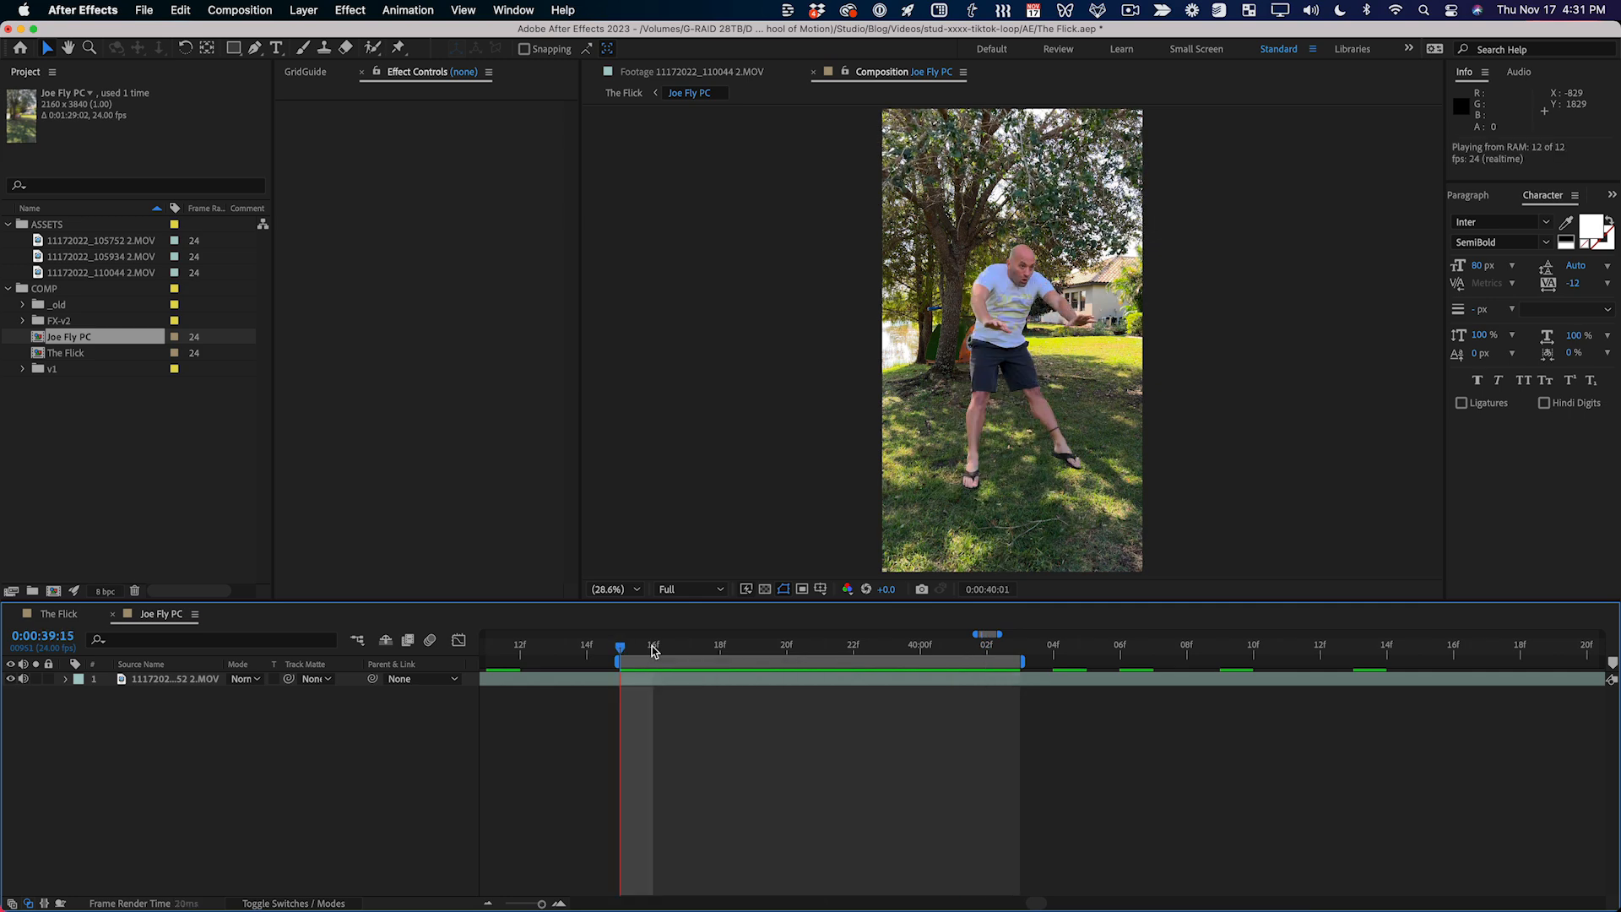
{"action": "key", "text": "space"}
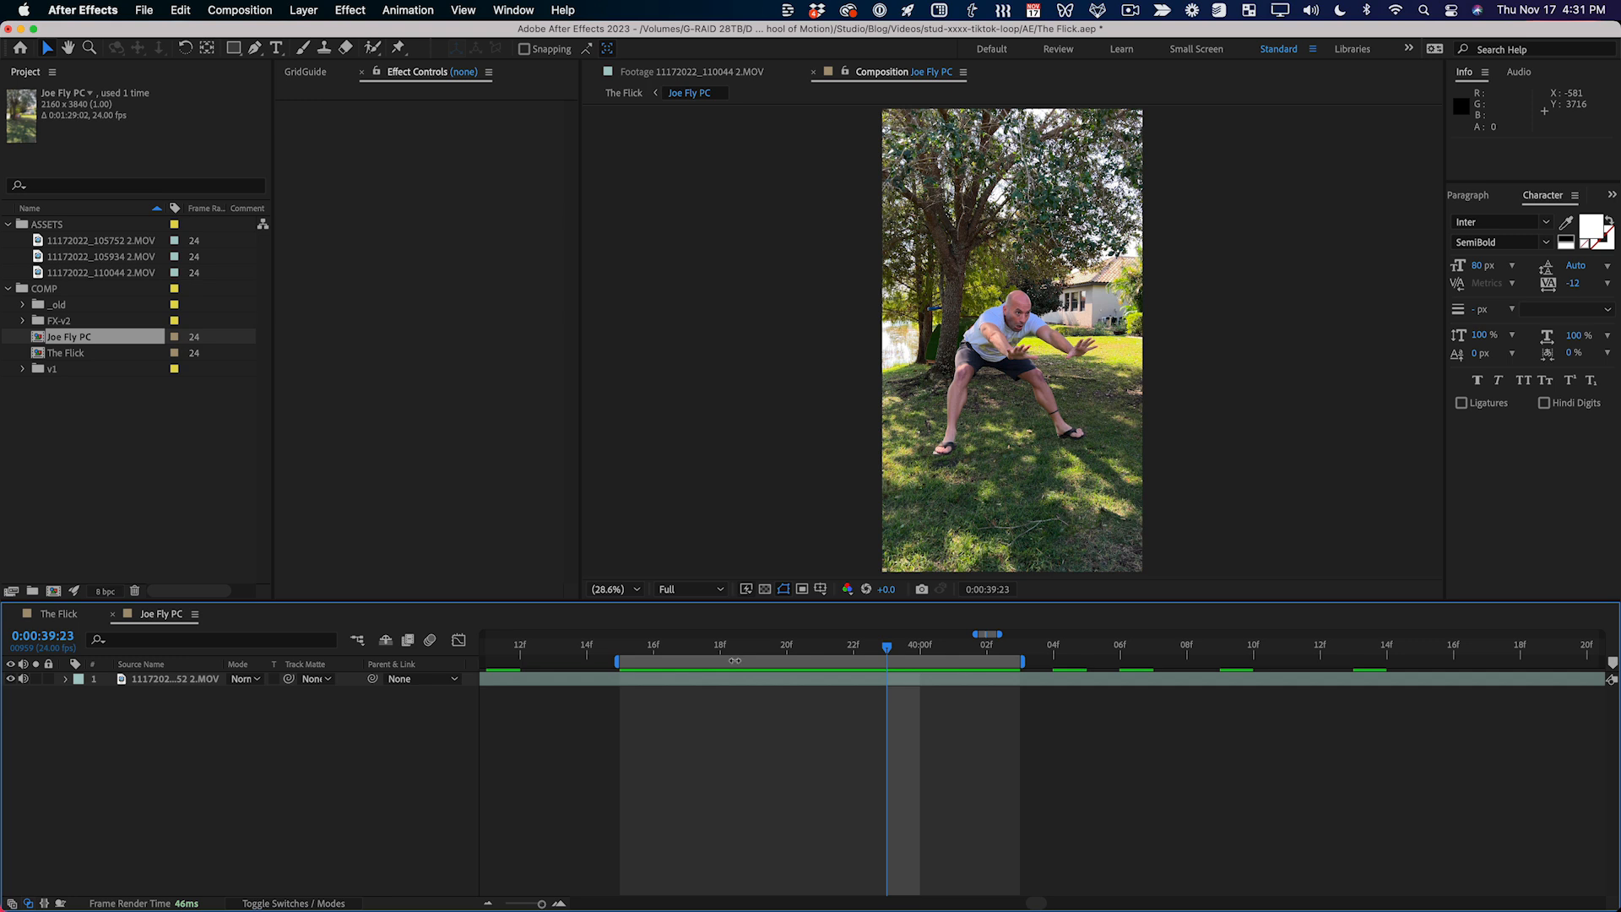
{"action": "right_click", "coordinate": [734, 660]}
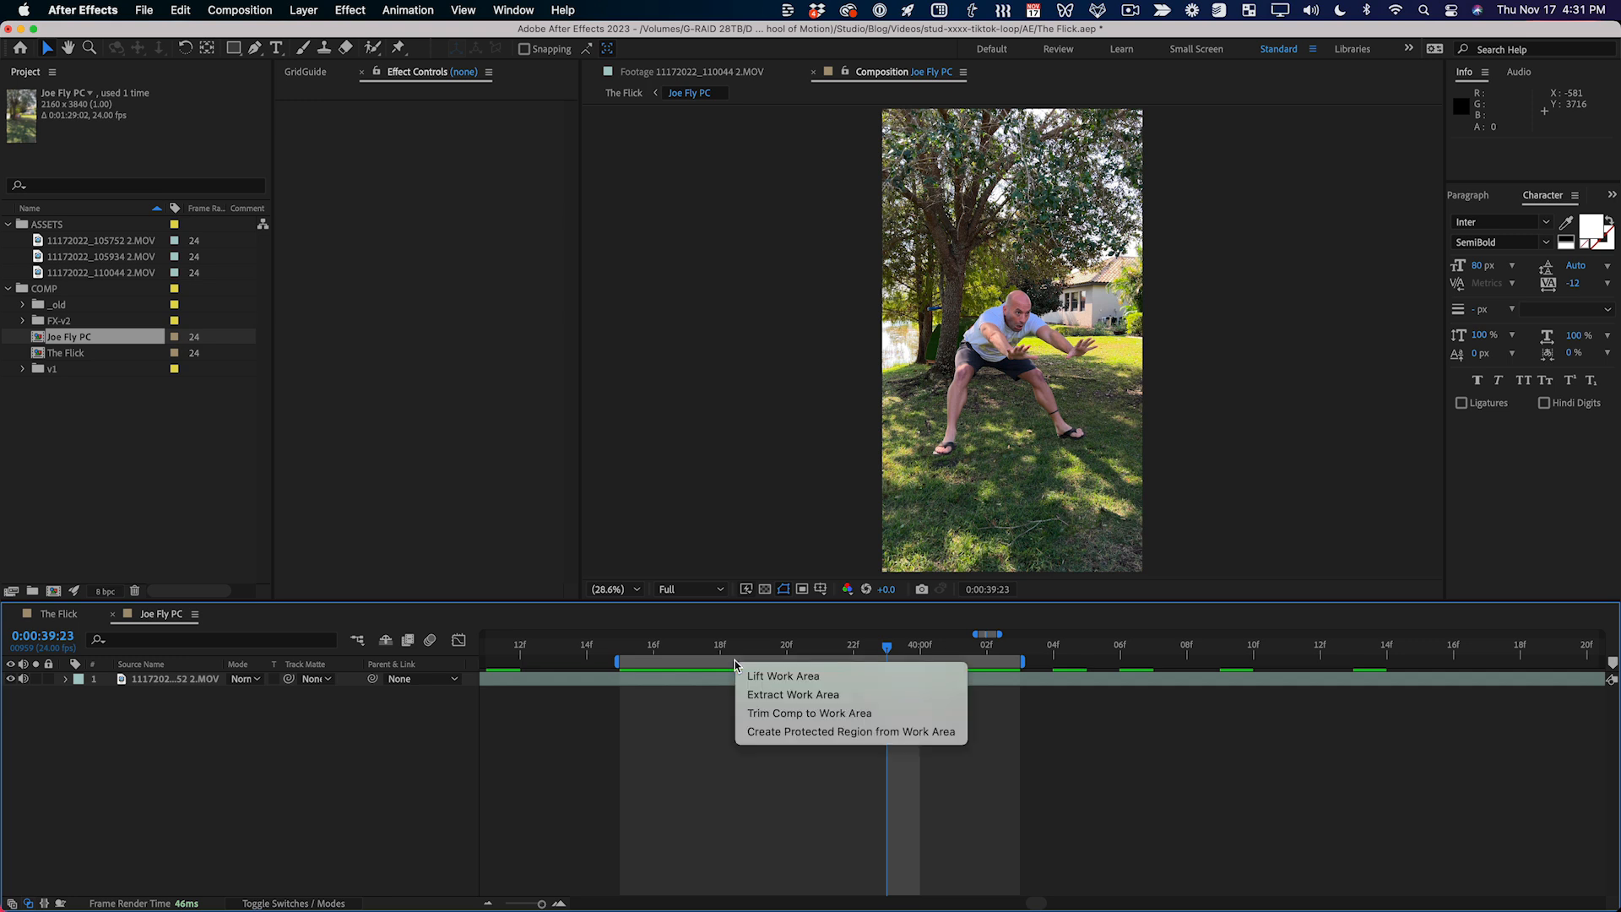
{"action": "left_click", "coordinate": [806, 713]}
{"action": "key", "text": "space"}
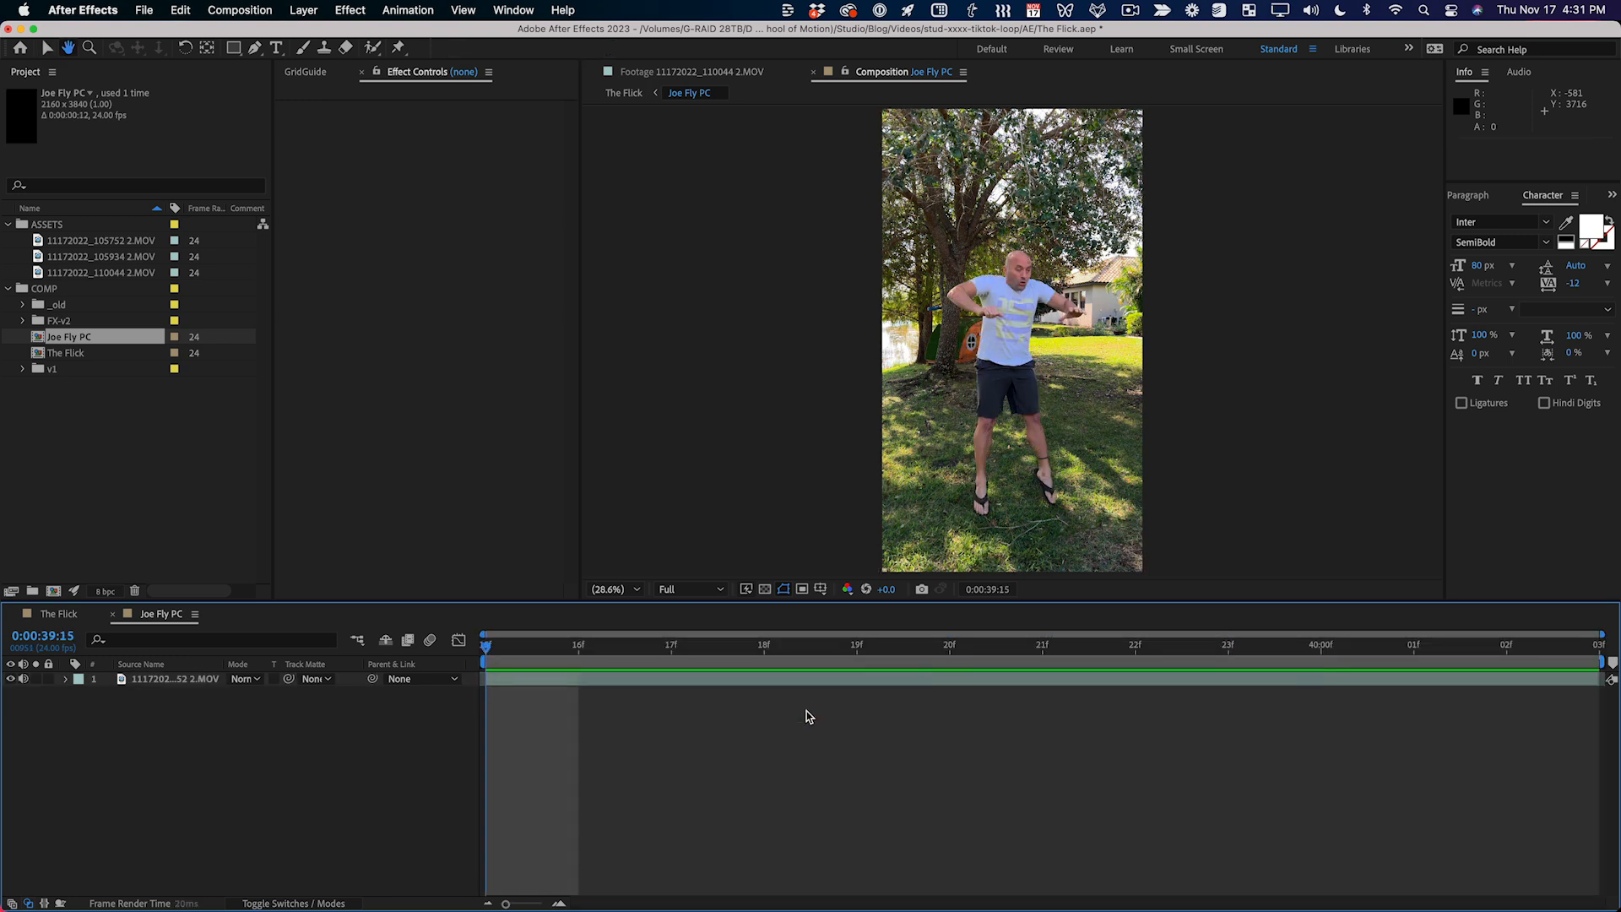
{"action": "key", "text": "space"}
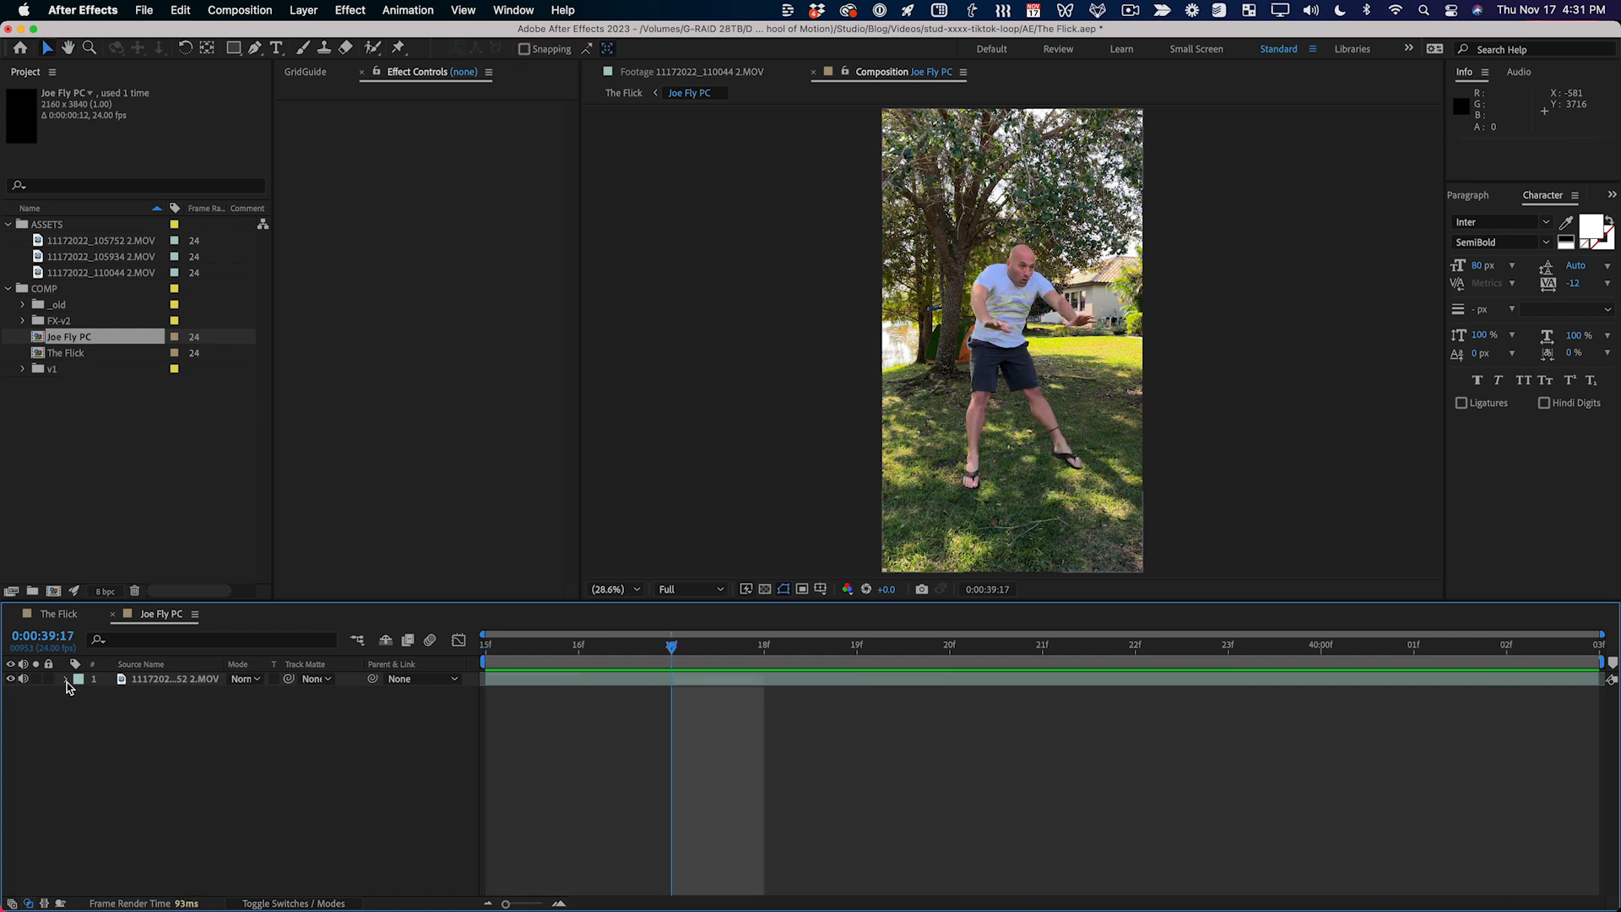
Step: Mute the footage layer's audio in Joe Fly PC, return to its first frame and go back to The Flick
{"action": "left_click", "coordinate": [23, 679]}
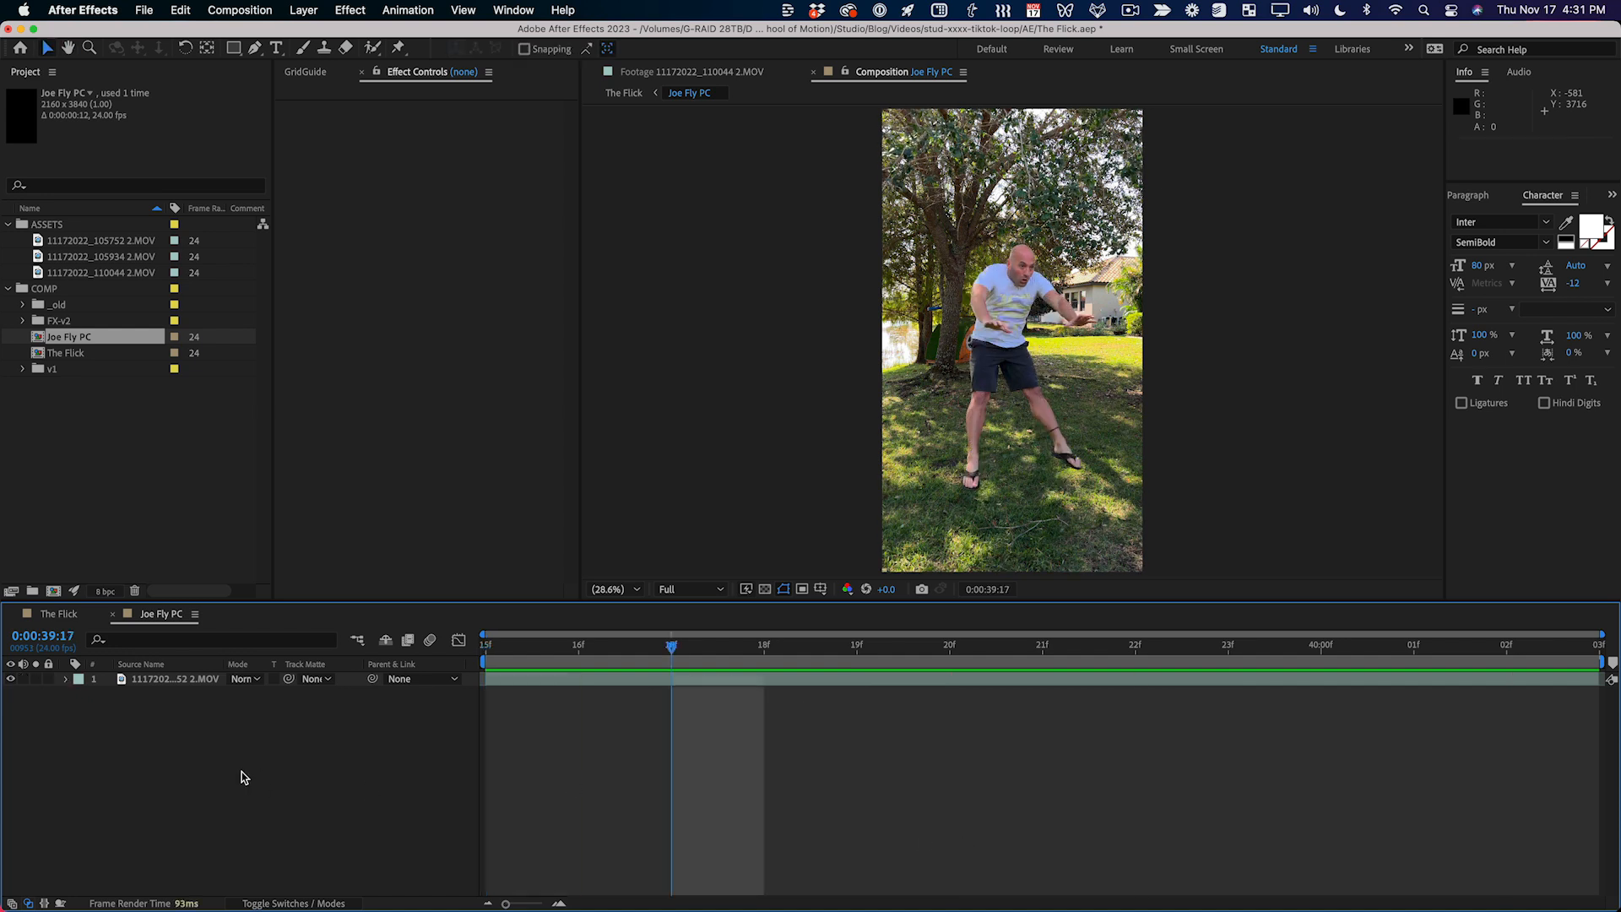
{"action": "key", "text": "Home"}
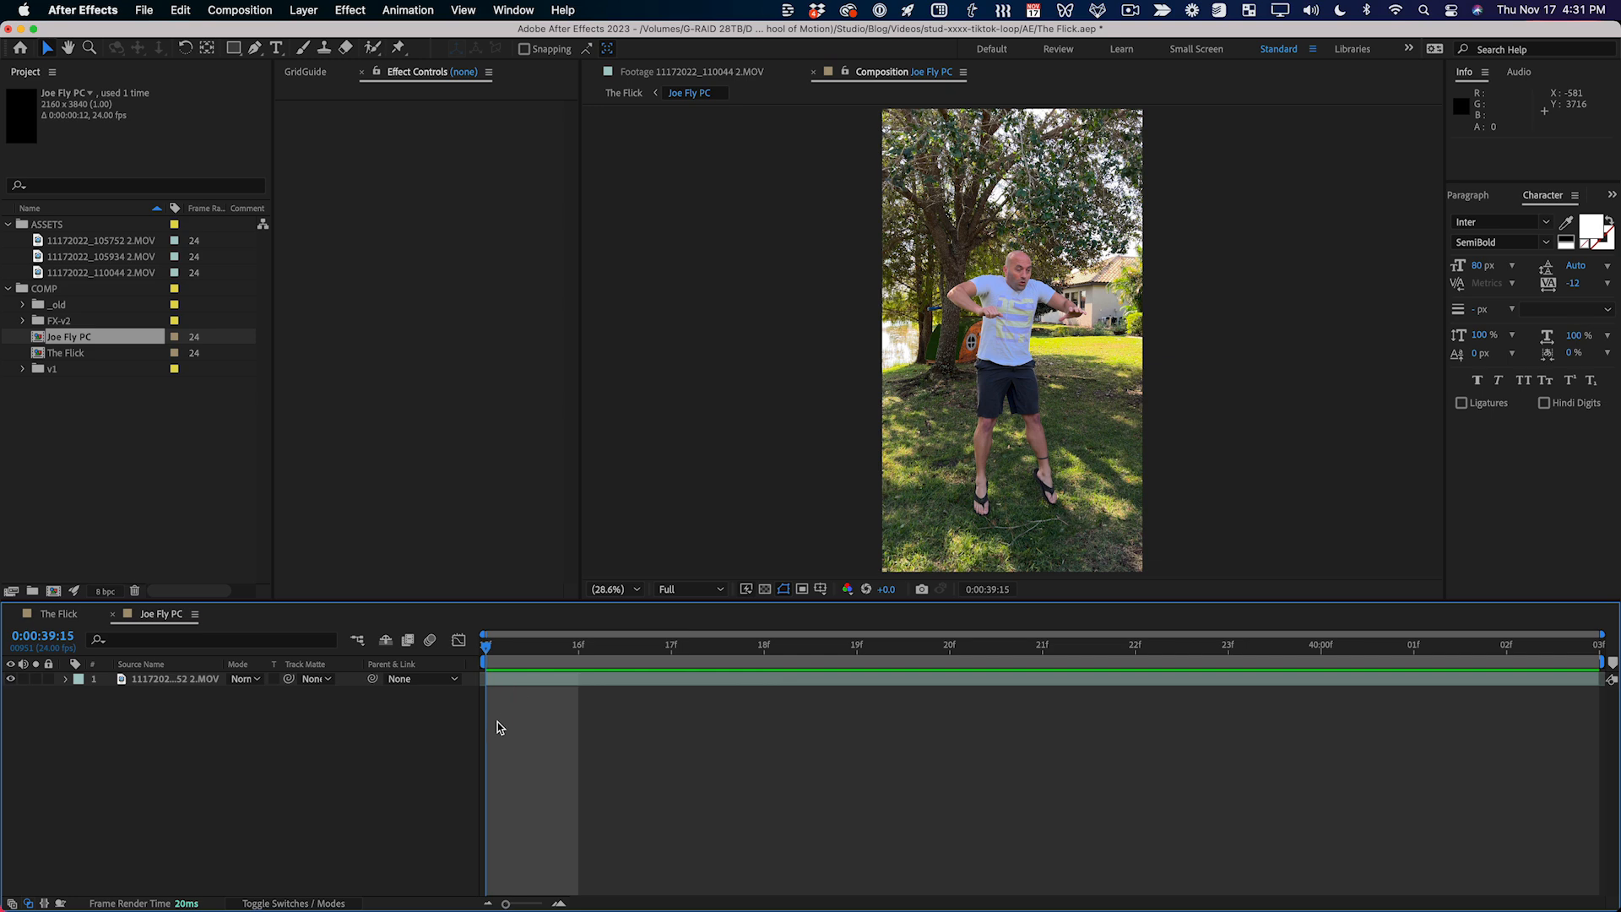
{"action": "left_click", "coordinate": [64, 616]}
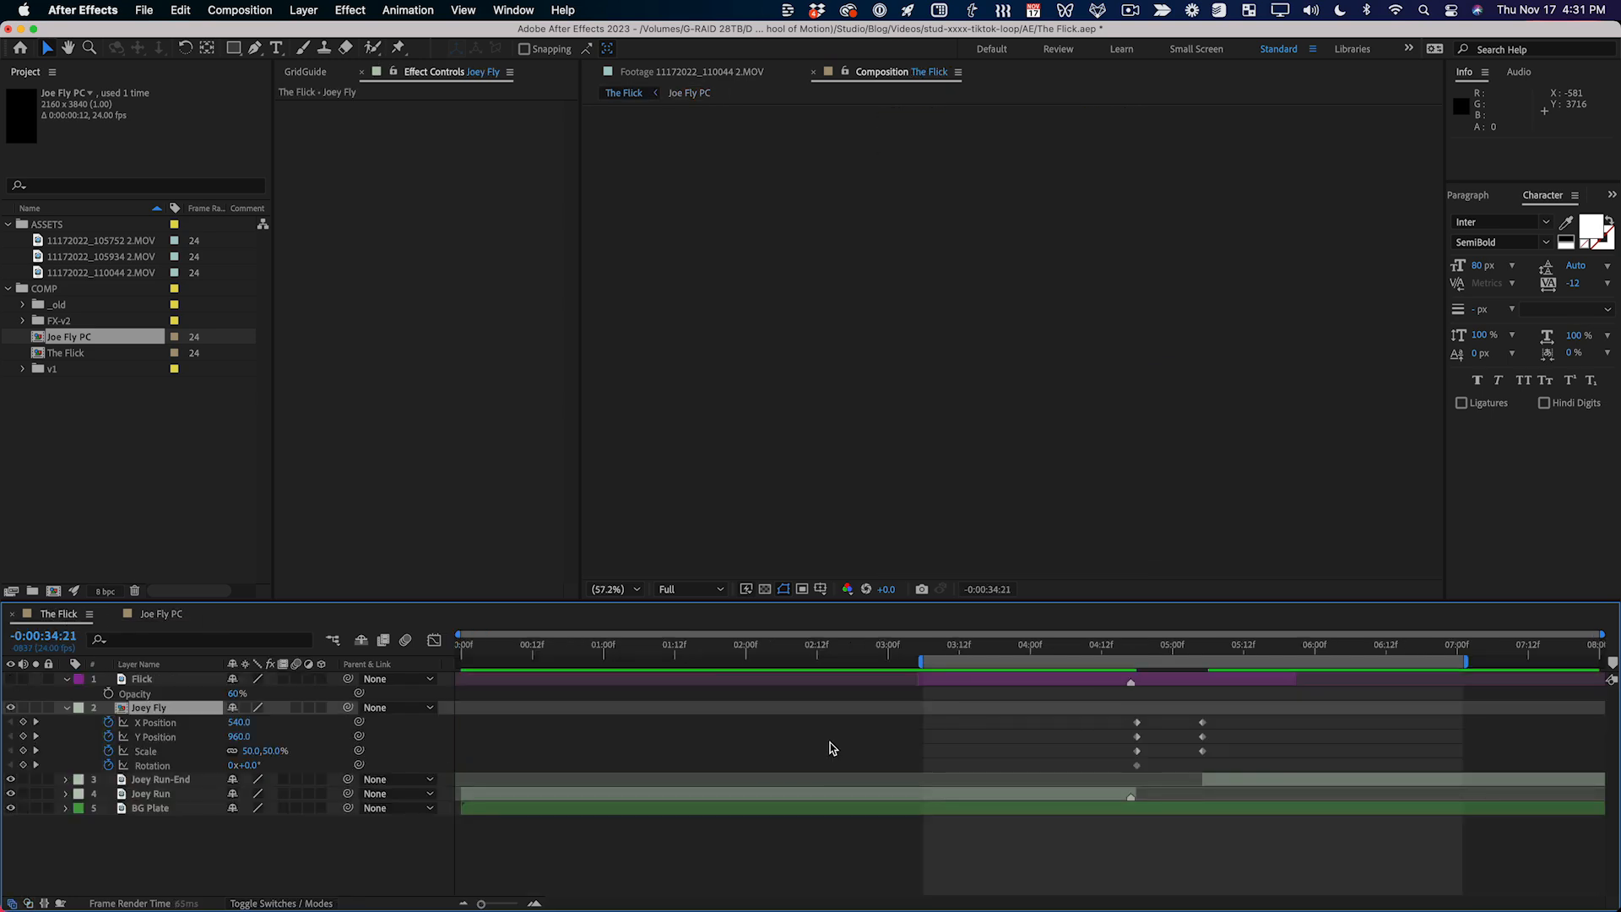
Step: Place the playhead at 0:00:04:18 and cut all position, scale and rotation keyframes from the Joey Fly layer
{"action": "left_click", "coordinate": [1140, 648]}
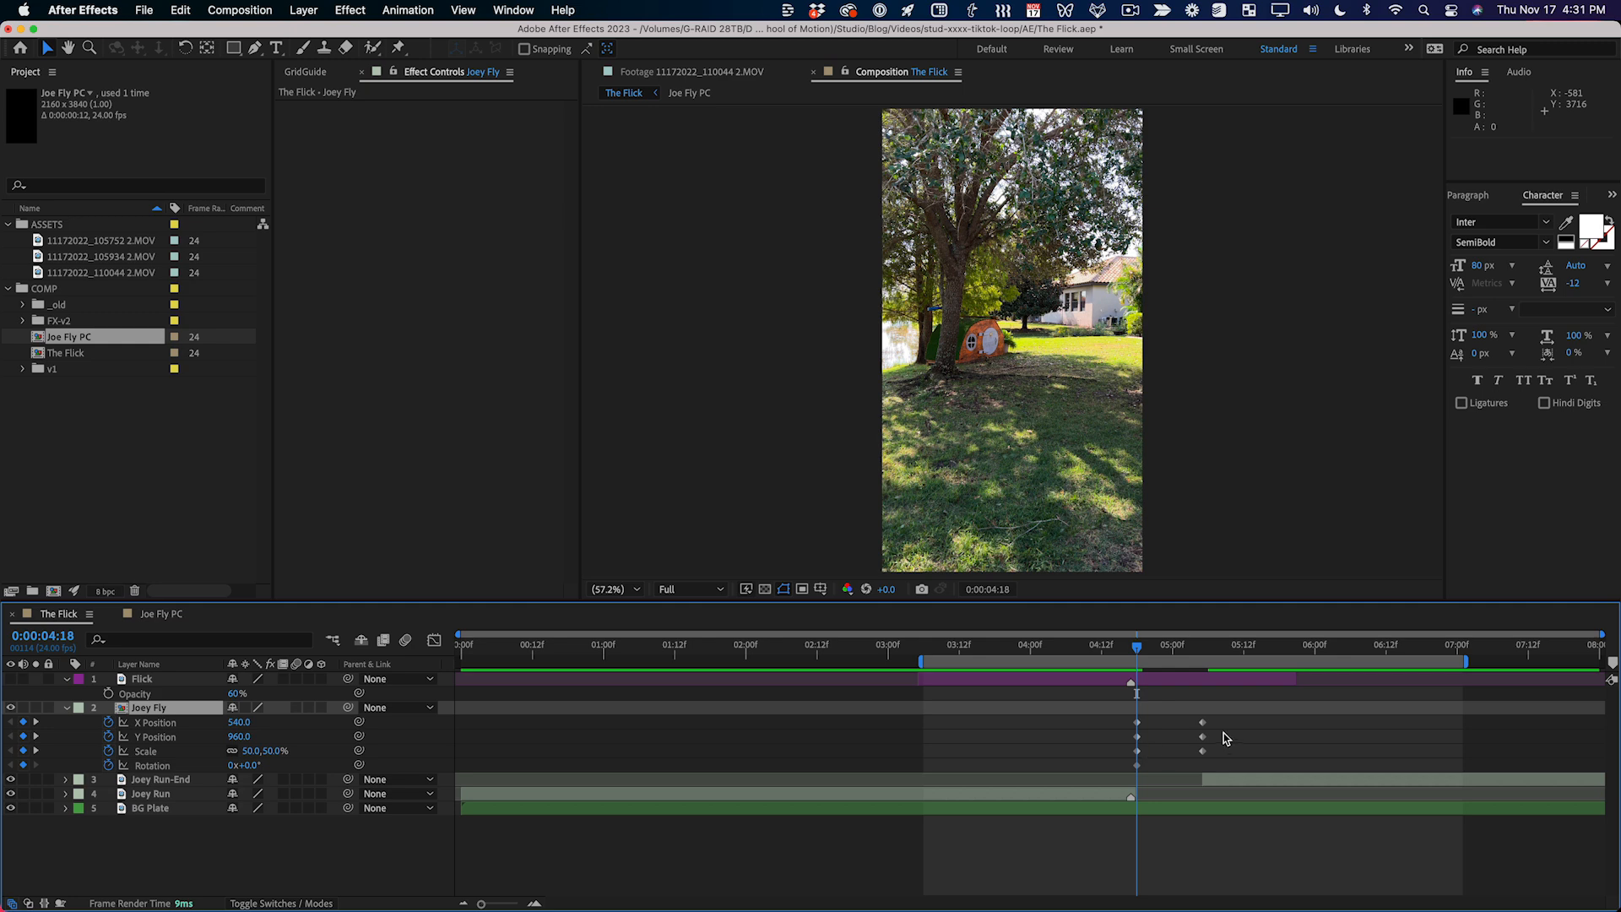
{"action": "left_click_drag", "start_coordinate": [1088, 717], "coordinate": [1250, 770]}
{"action": "key", "text": "Delete"}
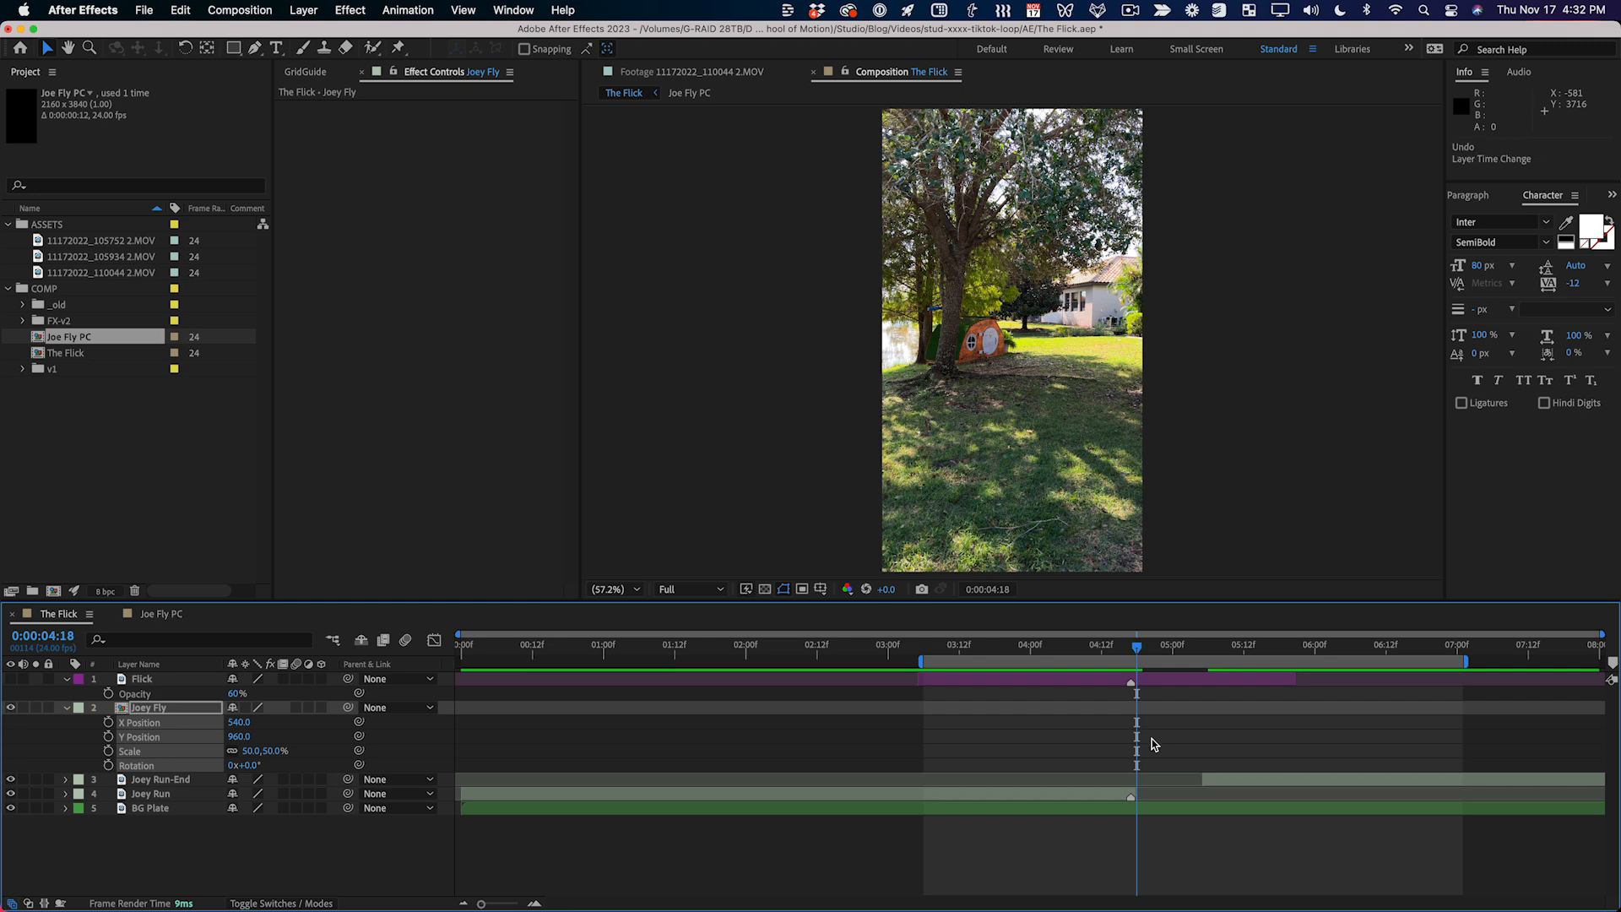
Step: Shift the trimmed Joey Fly layer in time so that it starts at 0:00:04:18
{"action": "key", "text": "]"}
{"action": "left_click", "coordinate": [1137, 713]}
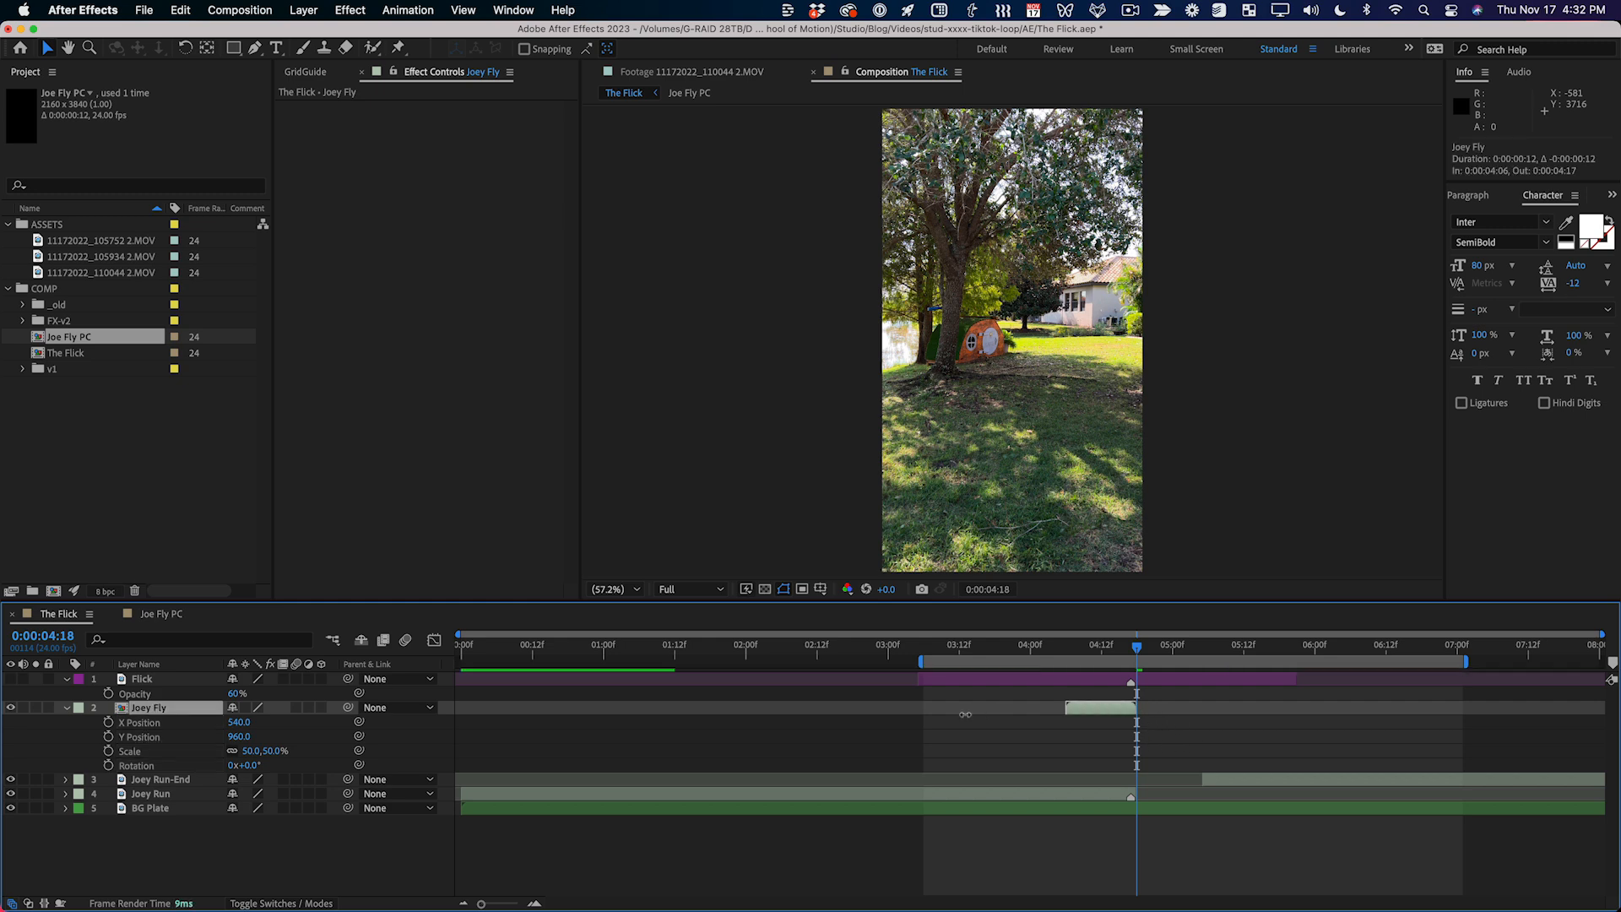
{"action": "left_click_drag", "start_coordinate": [1083, 712], "coordinate": [1157, 713]}
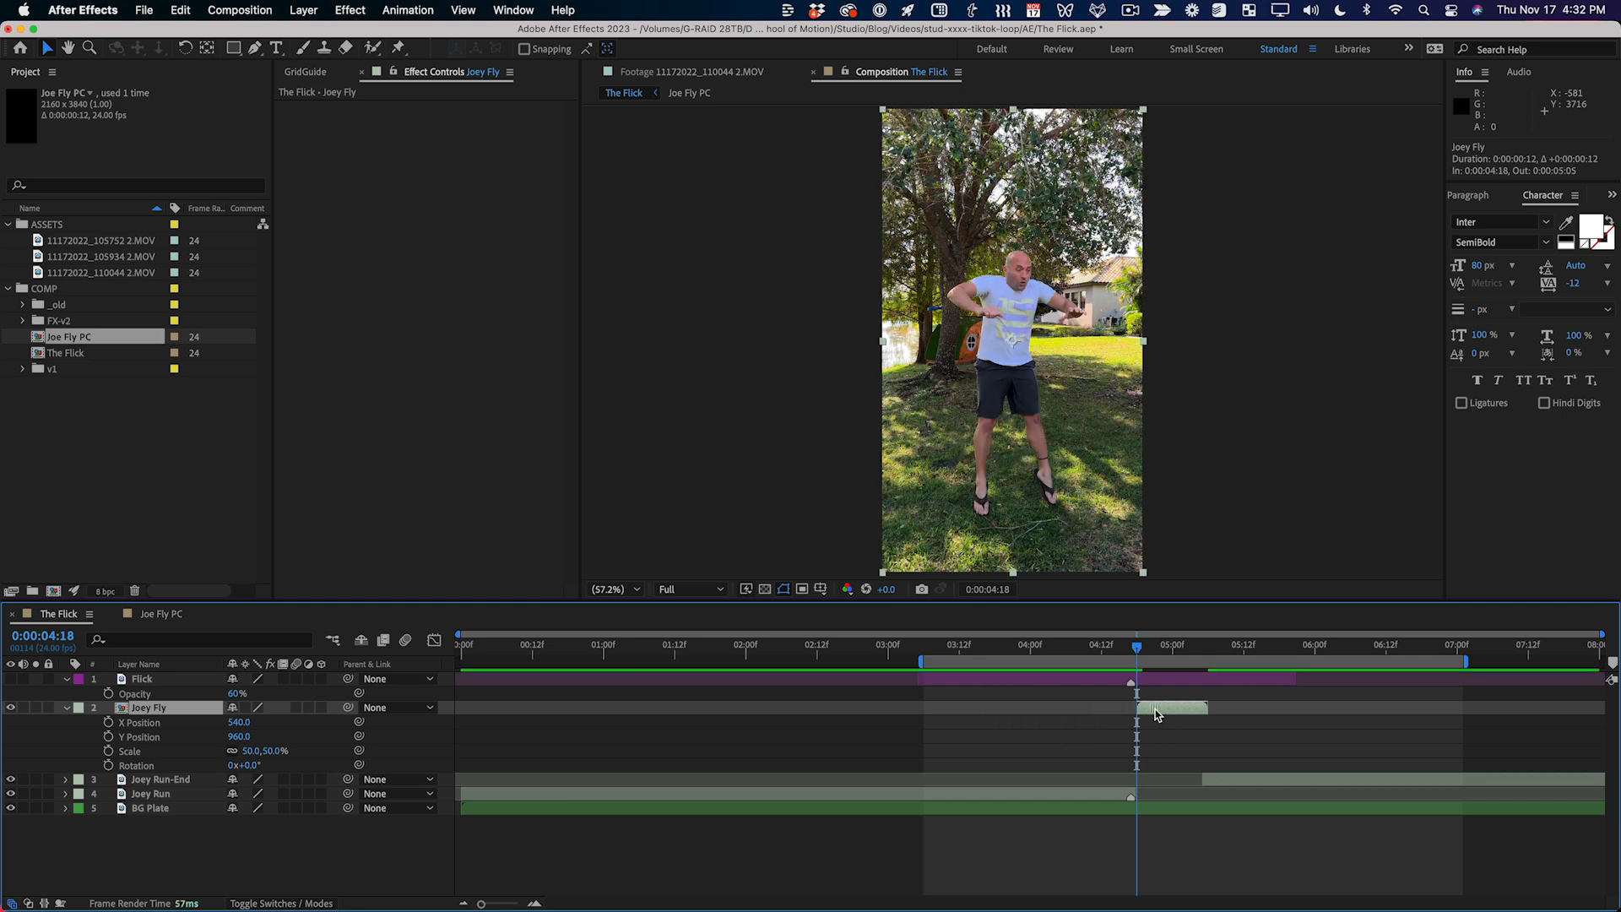
Step: Paste the cut keyframes back onto Joey Fly at 0:00:04:18 and preview the fly animation
{"action": "key", "text": "ctrl+v"}
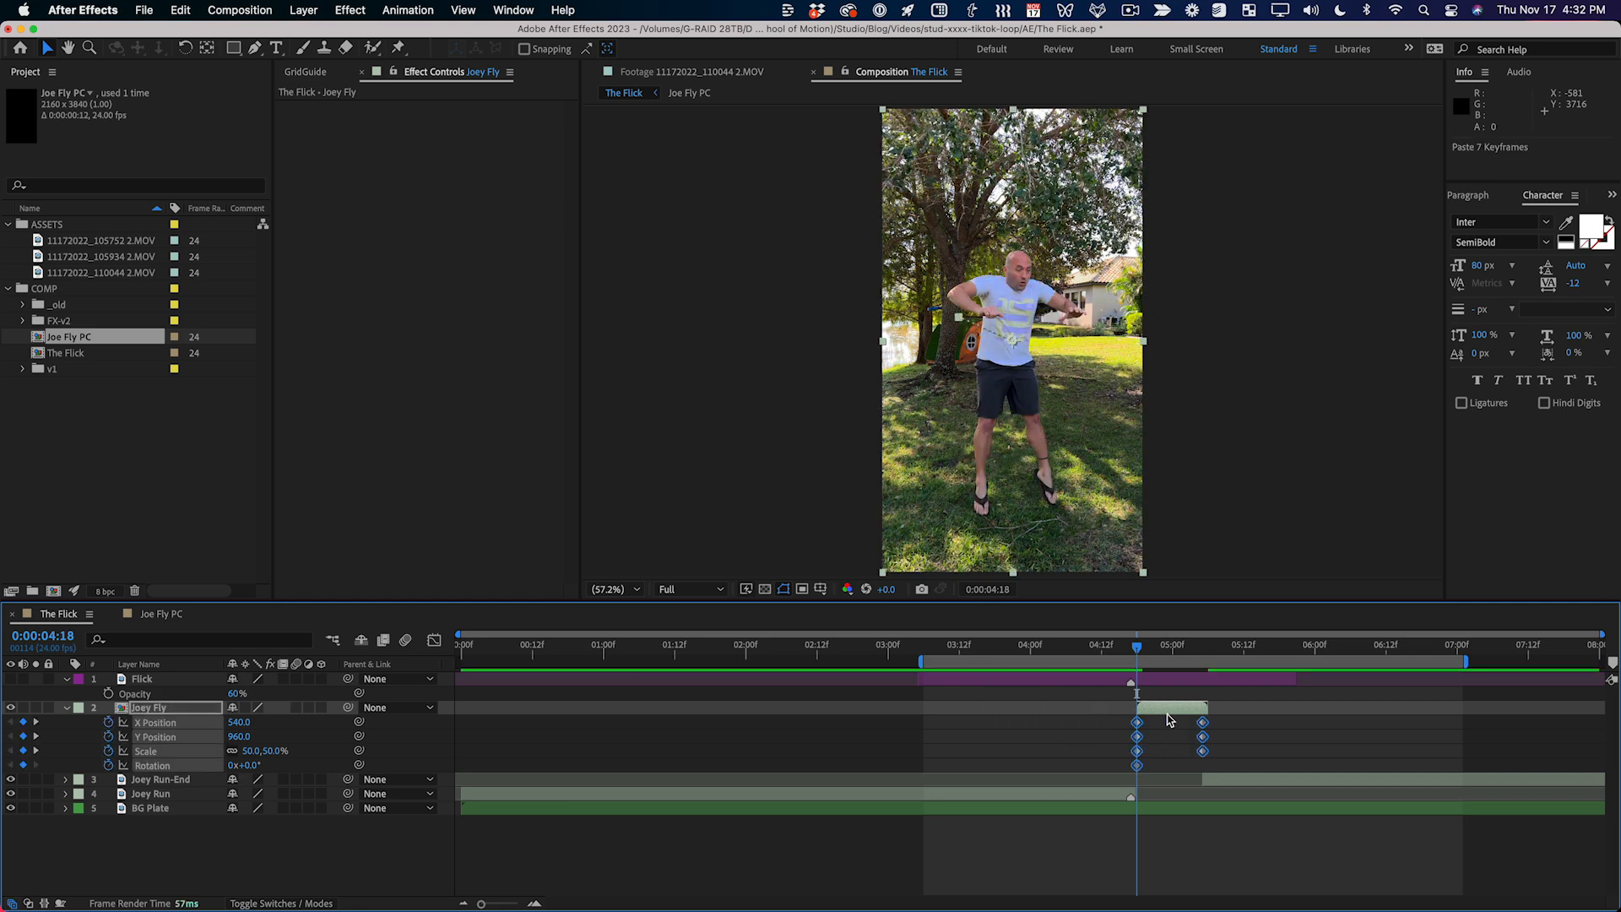
{"action": "key", "text": "space"}
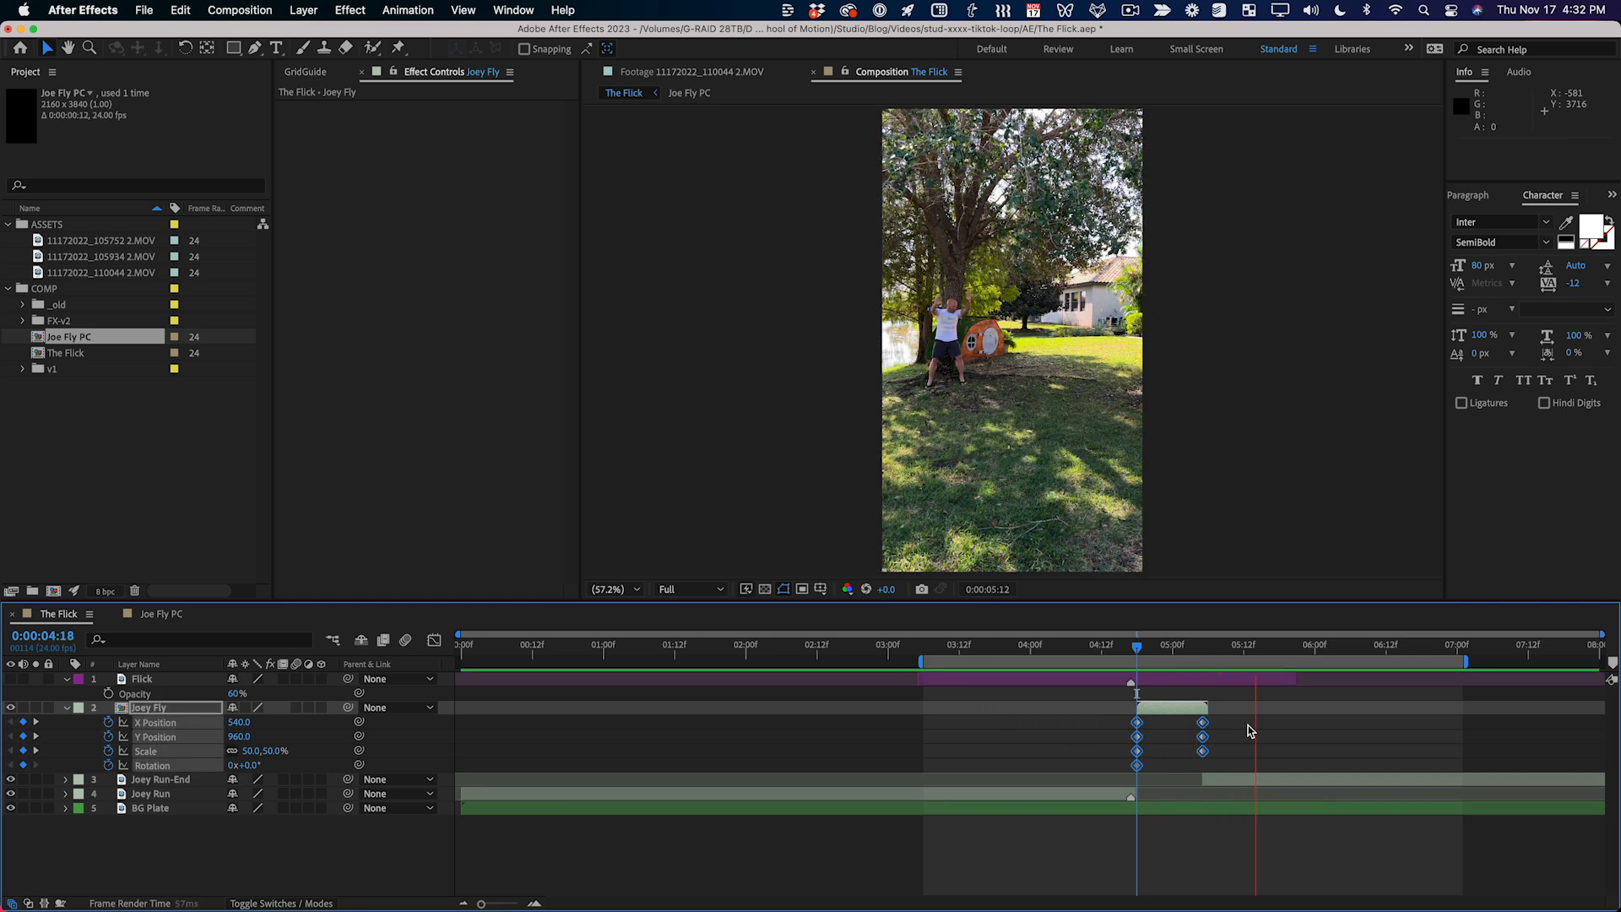
{"action": "key", "text": "space"}
Step: Open the footage layer inside Joe Fly PC in a maximized layer view at 0:00:39:15 for use with the Roto Brush
{"action": "left_click_drag", "start_coordinate": [1223, 657], "coordinate": [1172, 662]}
{"action": "left_click", "coordinate": [1170, 717]}
{"action": "double_click", "coordinate": [1171, 711]}
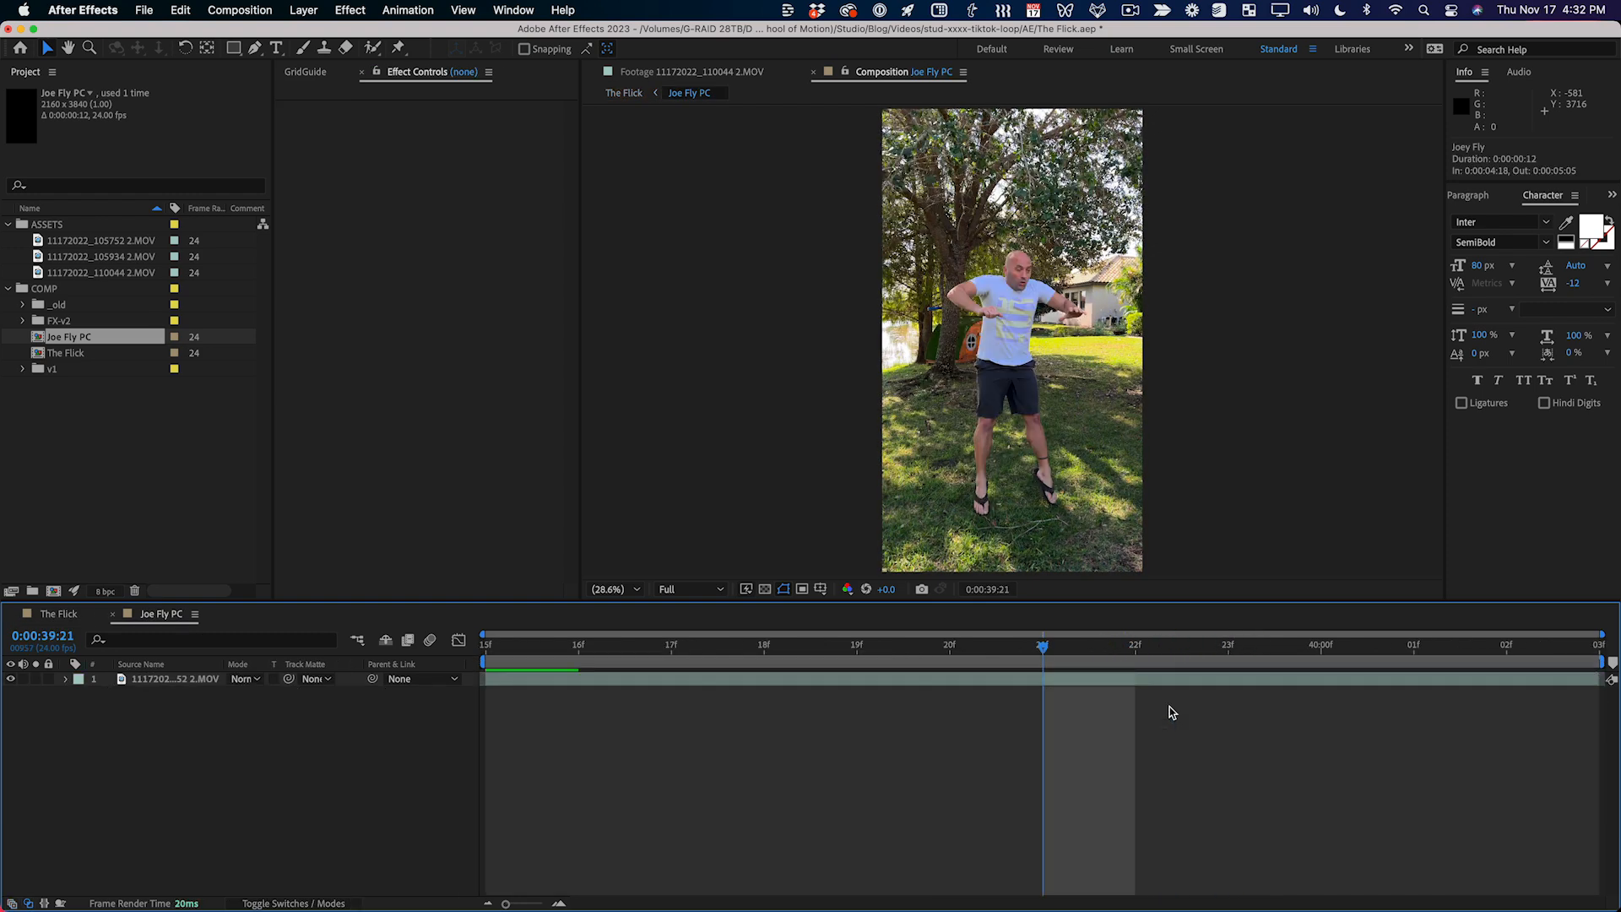
{"action": "double_click", "coordinate": [524, 680]}
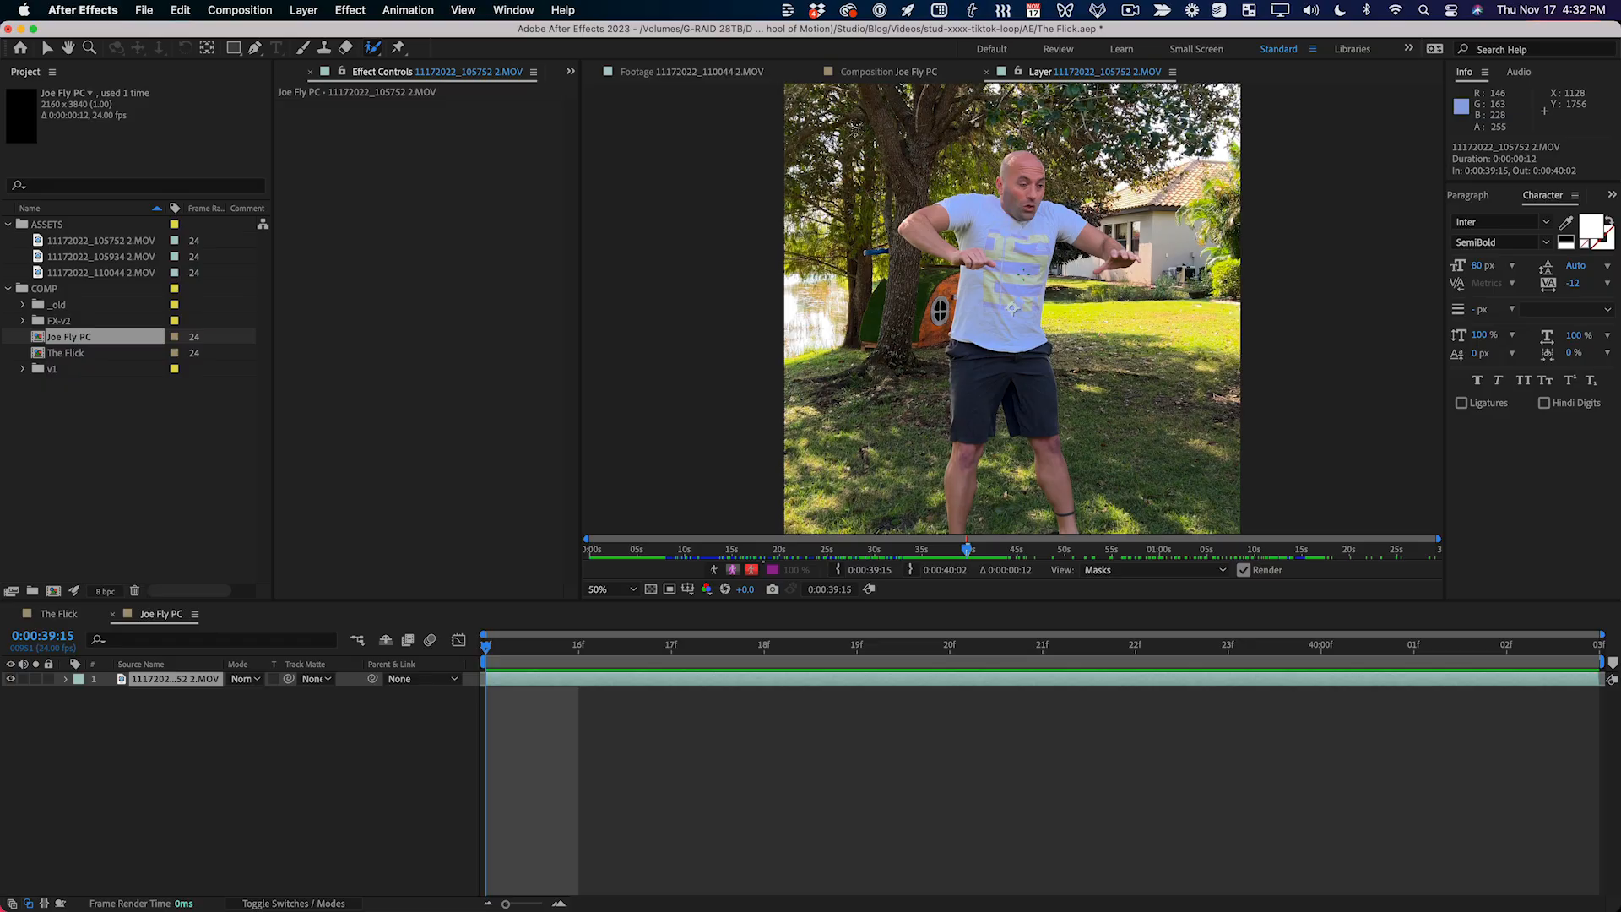
{"action": "key", "text": "grave"}
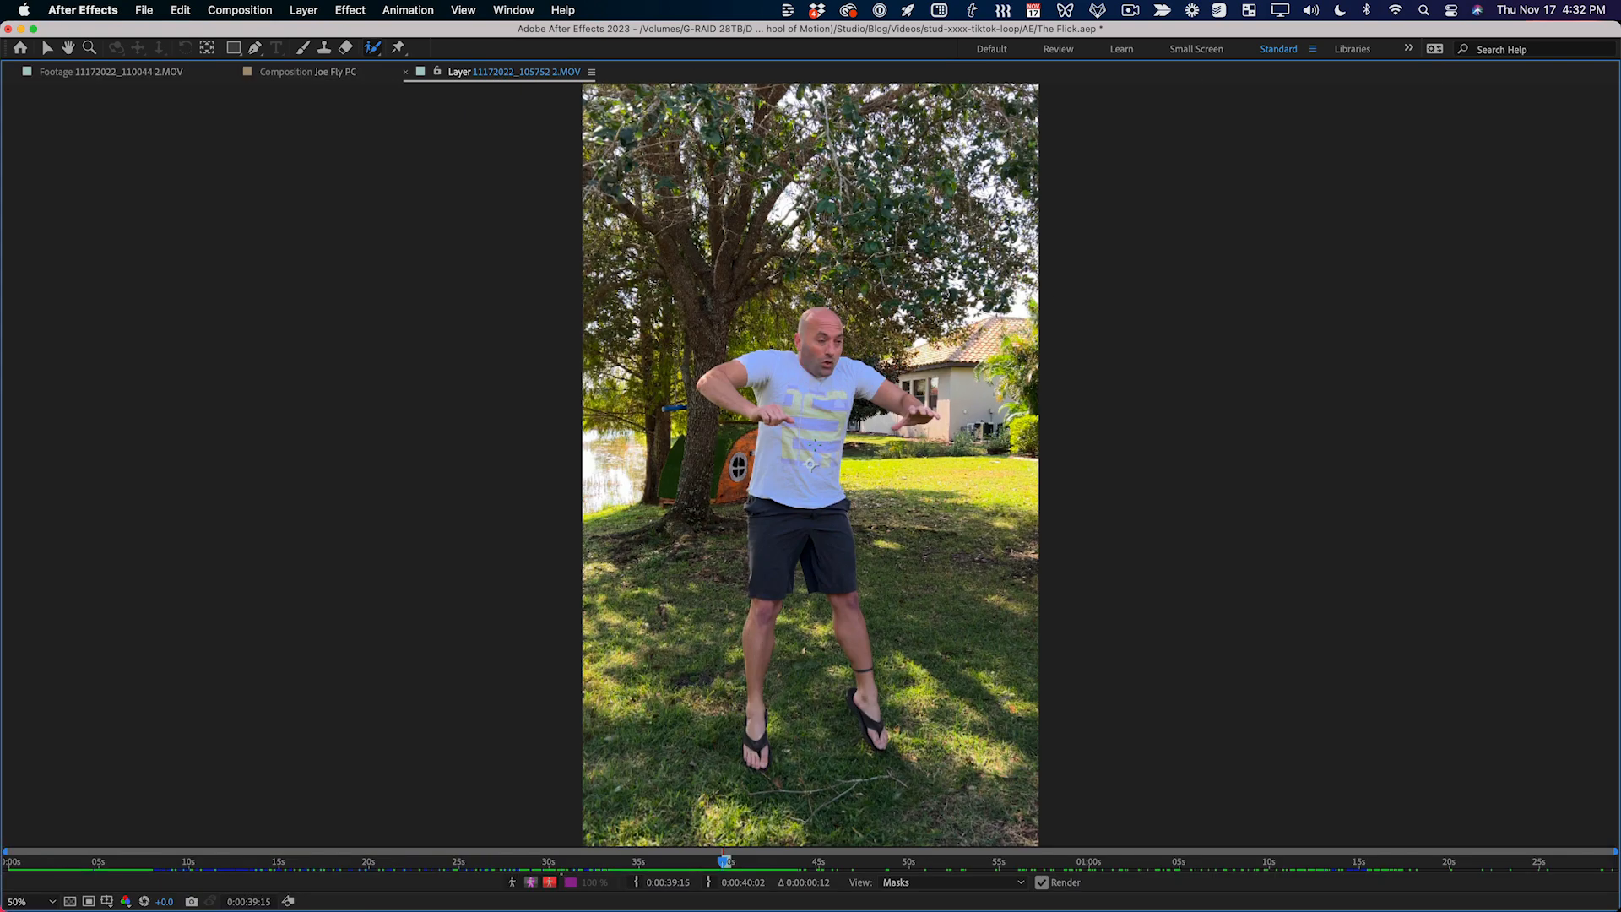
Step: Adjust the Roto Brush size and paint foreground strokes over the man's head, torso, shorts and bent arm at 0:00:39:15
{"action": "scroll", "coordinate": [813, 446], "scroll_direction": "up", "scroll_amount": 2}
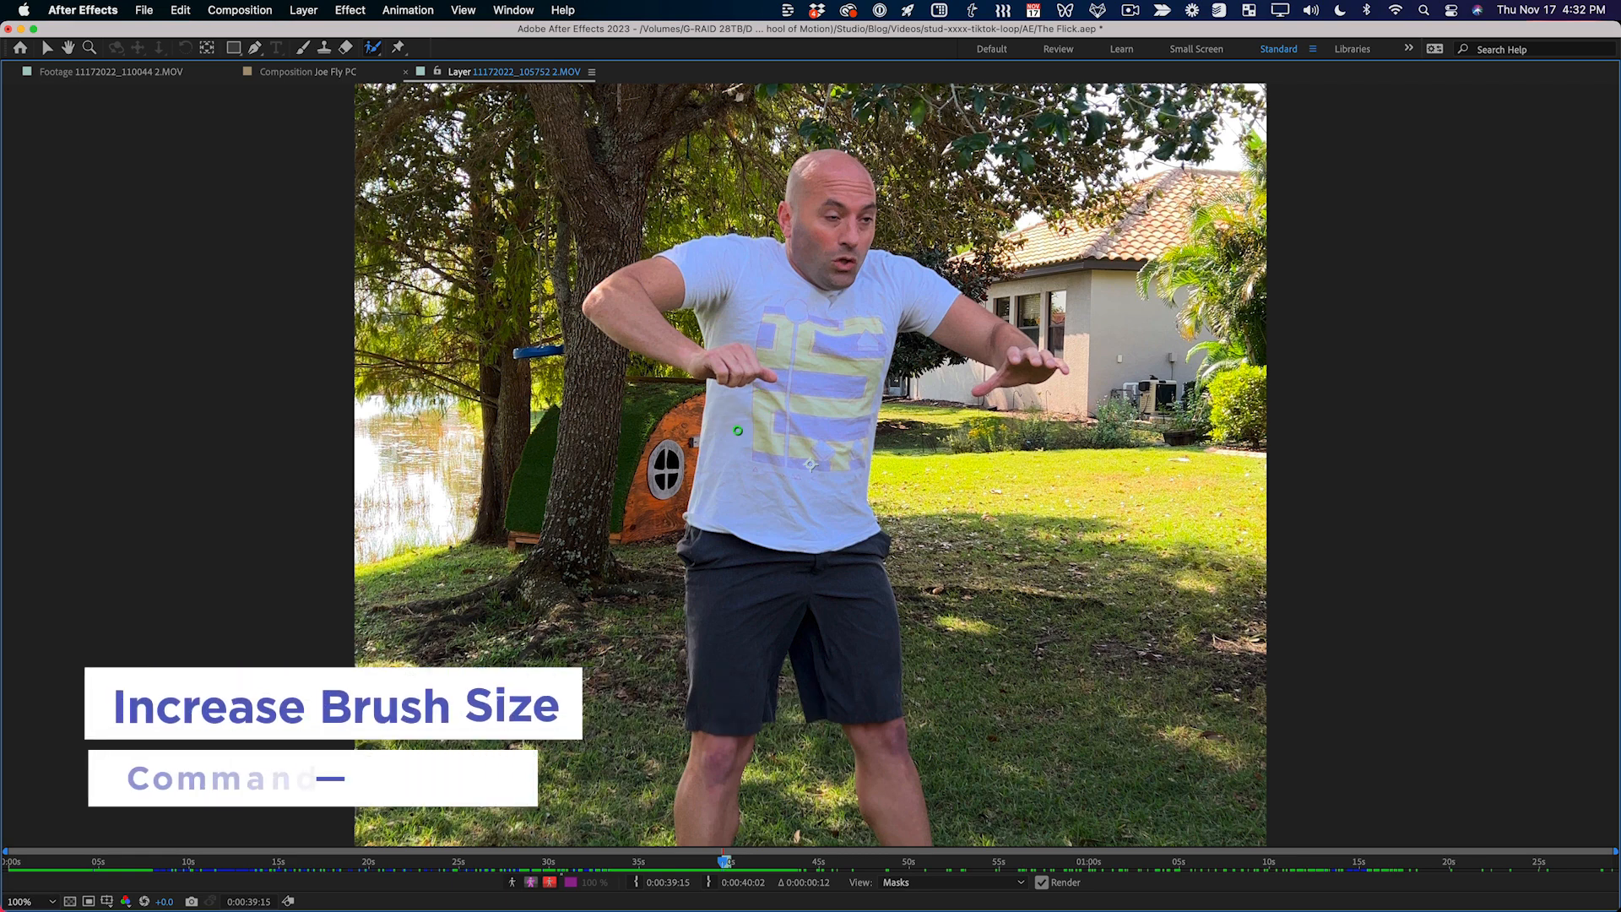
{"action": "mouse_move", "coordinate": [734, 431]}
{"action": "left_mouse_down"}
{"action": "mouse_move", "coordinate": [760, 432]}
{"action": "mouse_move", "coordinate": [740, 431]}
{"action": "left_mouse_up"}
{"action": "mouse_move", "coordinate": [843, 171]}
{"action": "left_mouse_down"}
{"action": "mouse_move", "coordinate": [843, 232]}
{"action": "mouse_move", "coordinate": [787, 343]}
{"action": "mouse_move", "coordinate": [698, 793]}
{"action": "left_mouse_up"}
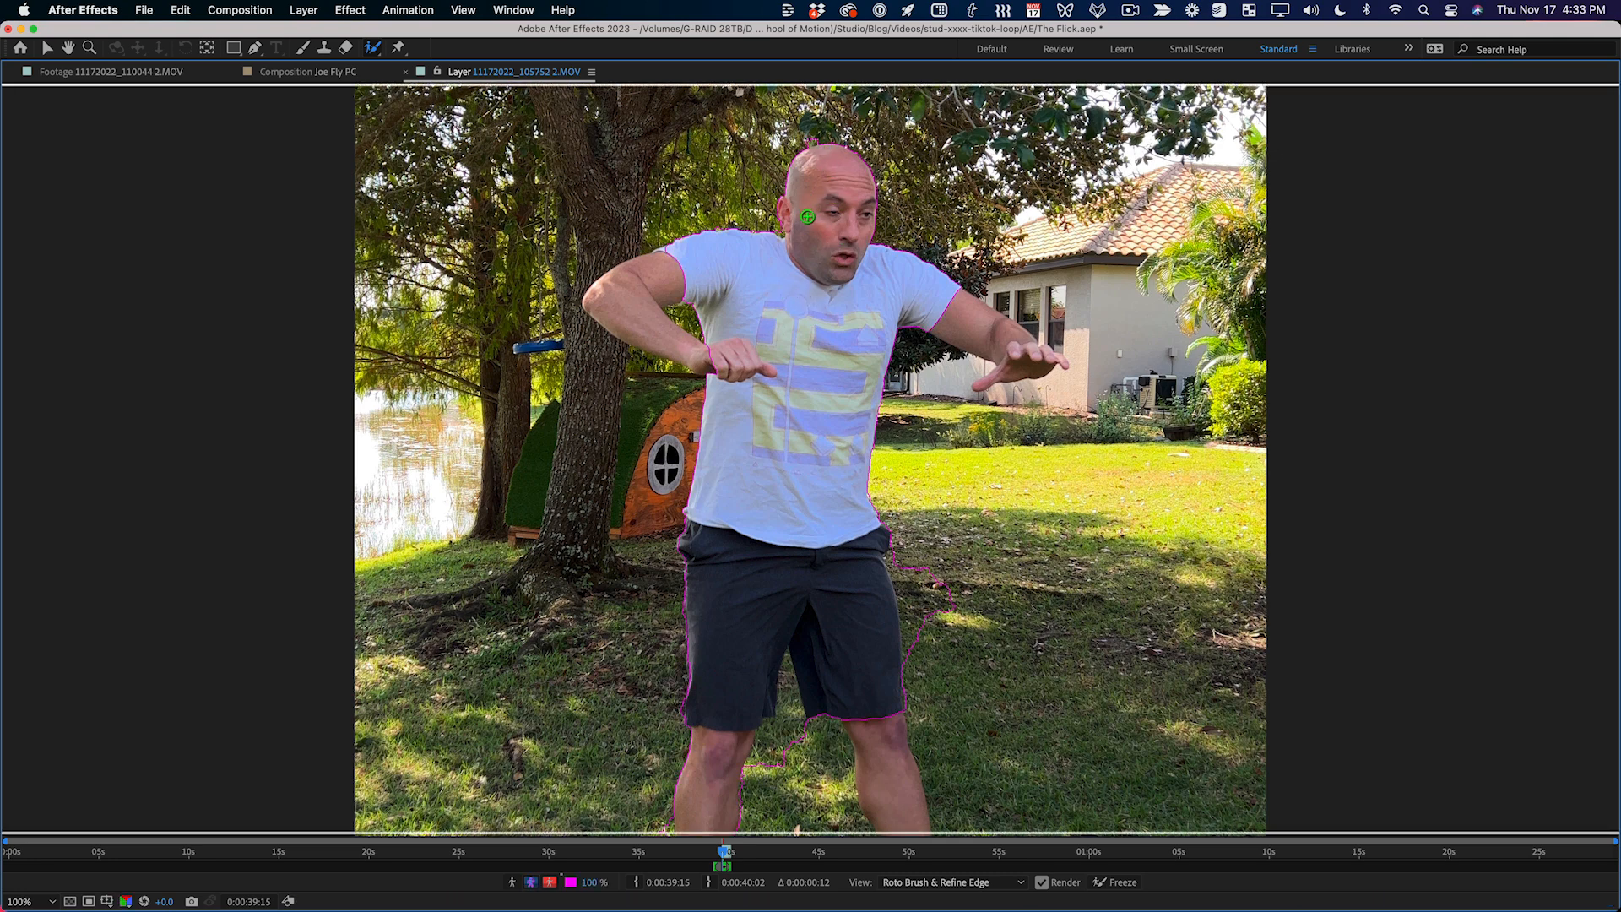
{"action": "mouse_move", "coordinate": [729, 259]}
{"action": "left_mouse_down"}
{"action": "mouse_move", "coordinate": [645, 278]}
{"action": "mouse_move", "coordinate": [620, 303]}
{"action": "mouse_move", "coordinate": [711, 356]}
{"action": "mouse_move", "coordinate": [754, 358]}
{"action": "left_mouse_up"}
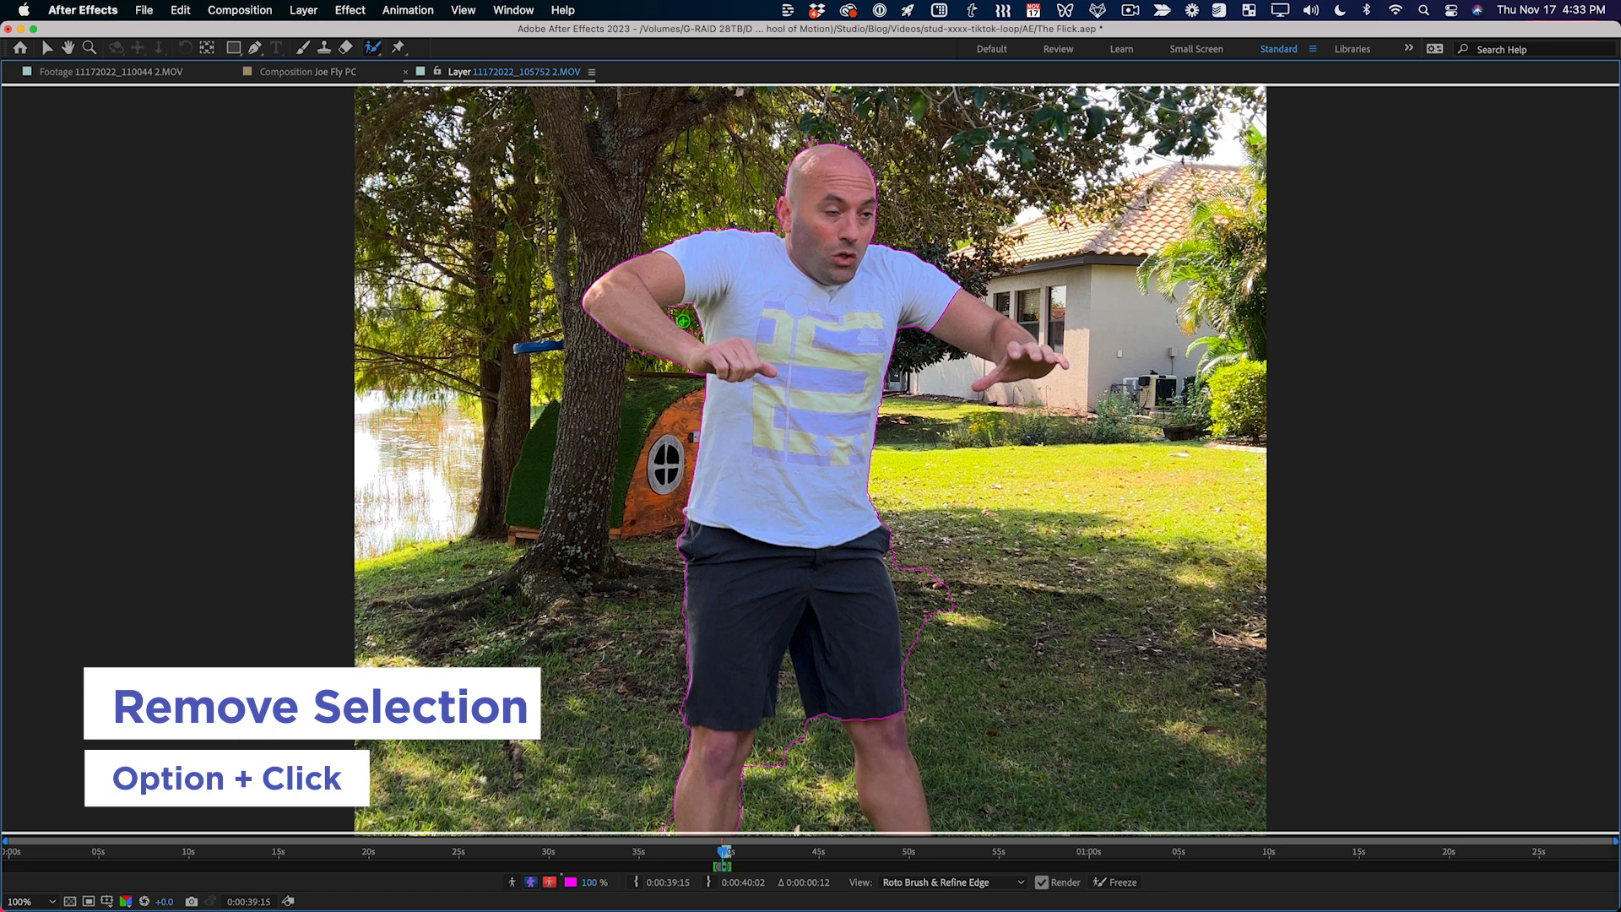
Step: Subtract the foliage gap between the bent arm and the shirt from the Roto Brush selection
{"action": "key", "text": "period"}
{"action": "key", "text": "period"}
{"action": "left_click_drag", "start_coordinate": [592, 250], "coordinate": [1019, 655]}
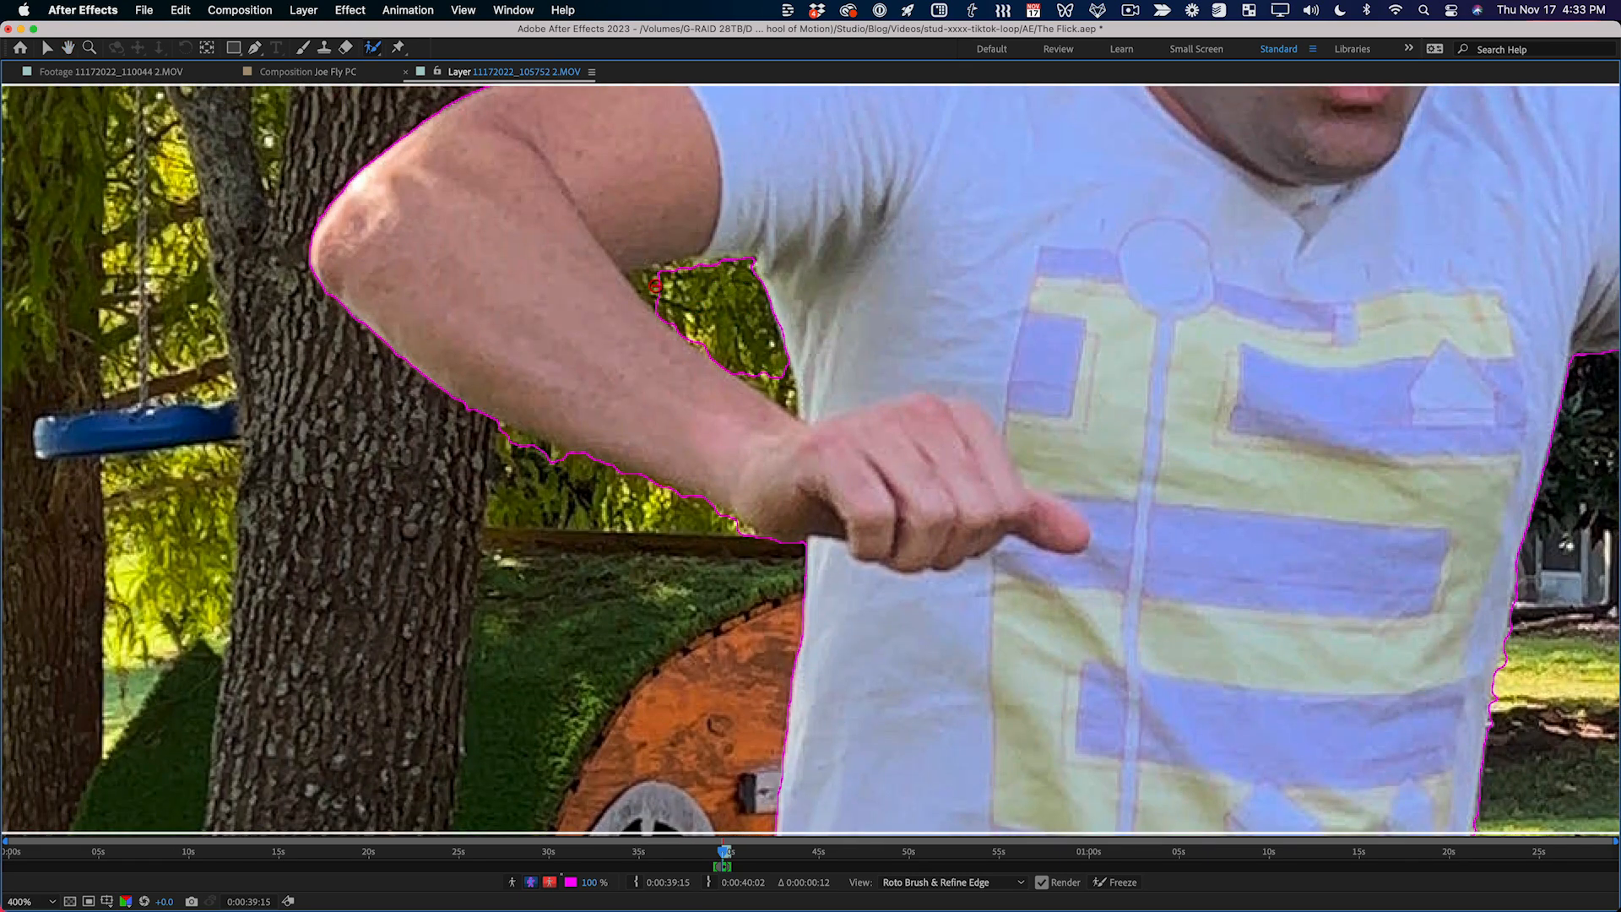
{"action": "left_click_drag", "start_coordinate": [640, 275], "coordinate": [790, 399]}
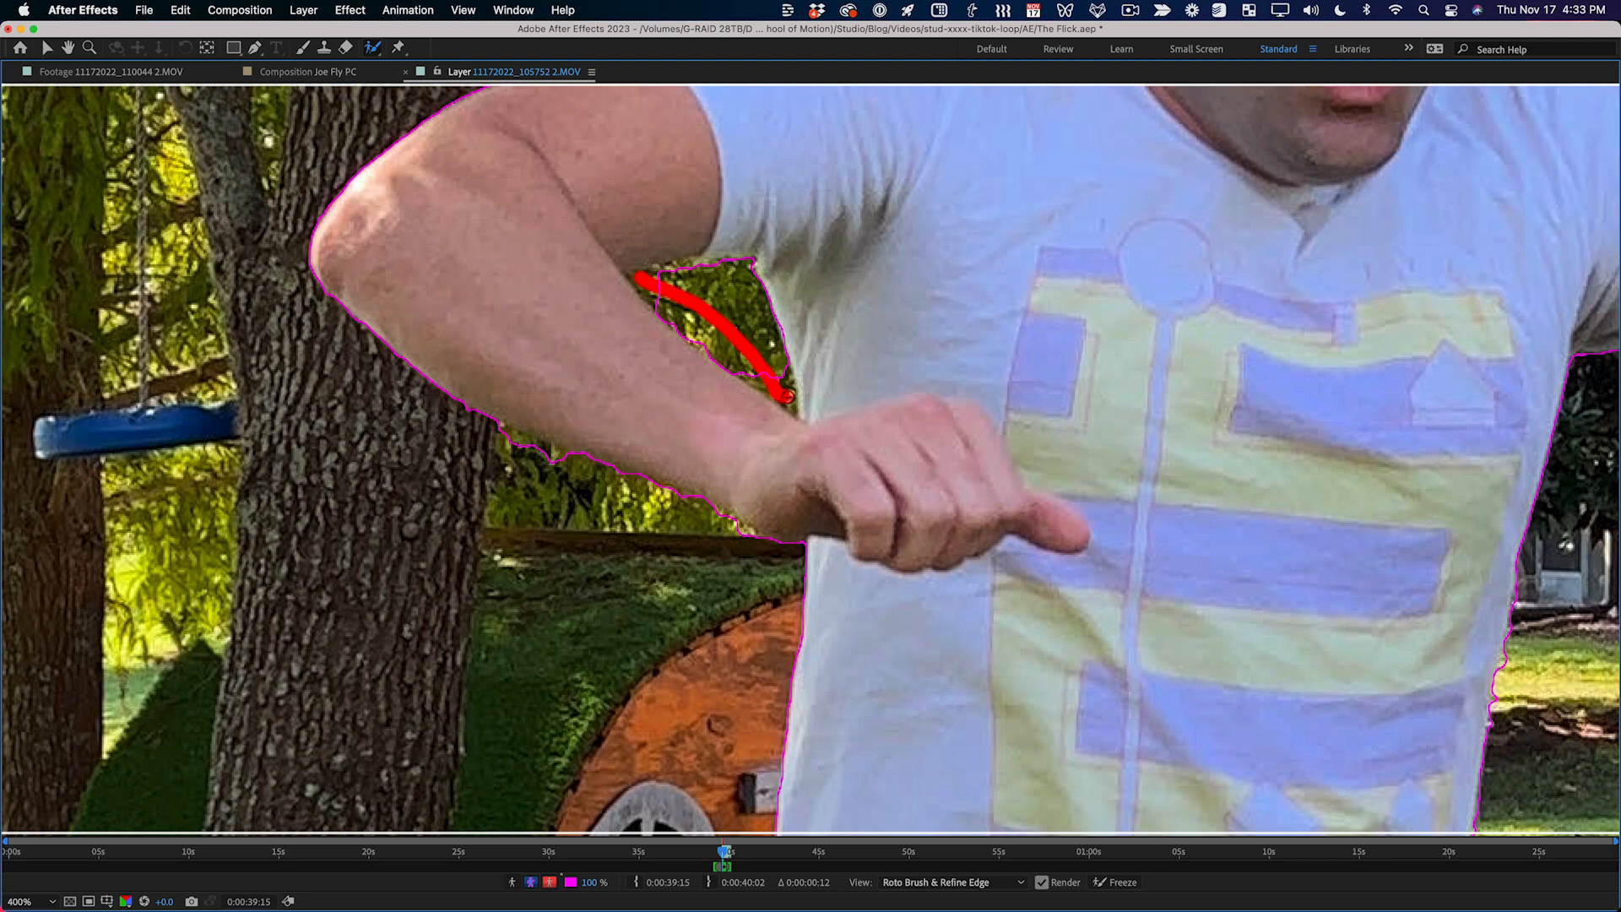
{"action": "key", "text": "slash"}
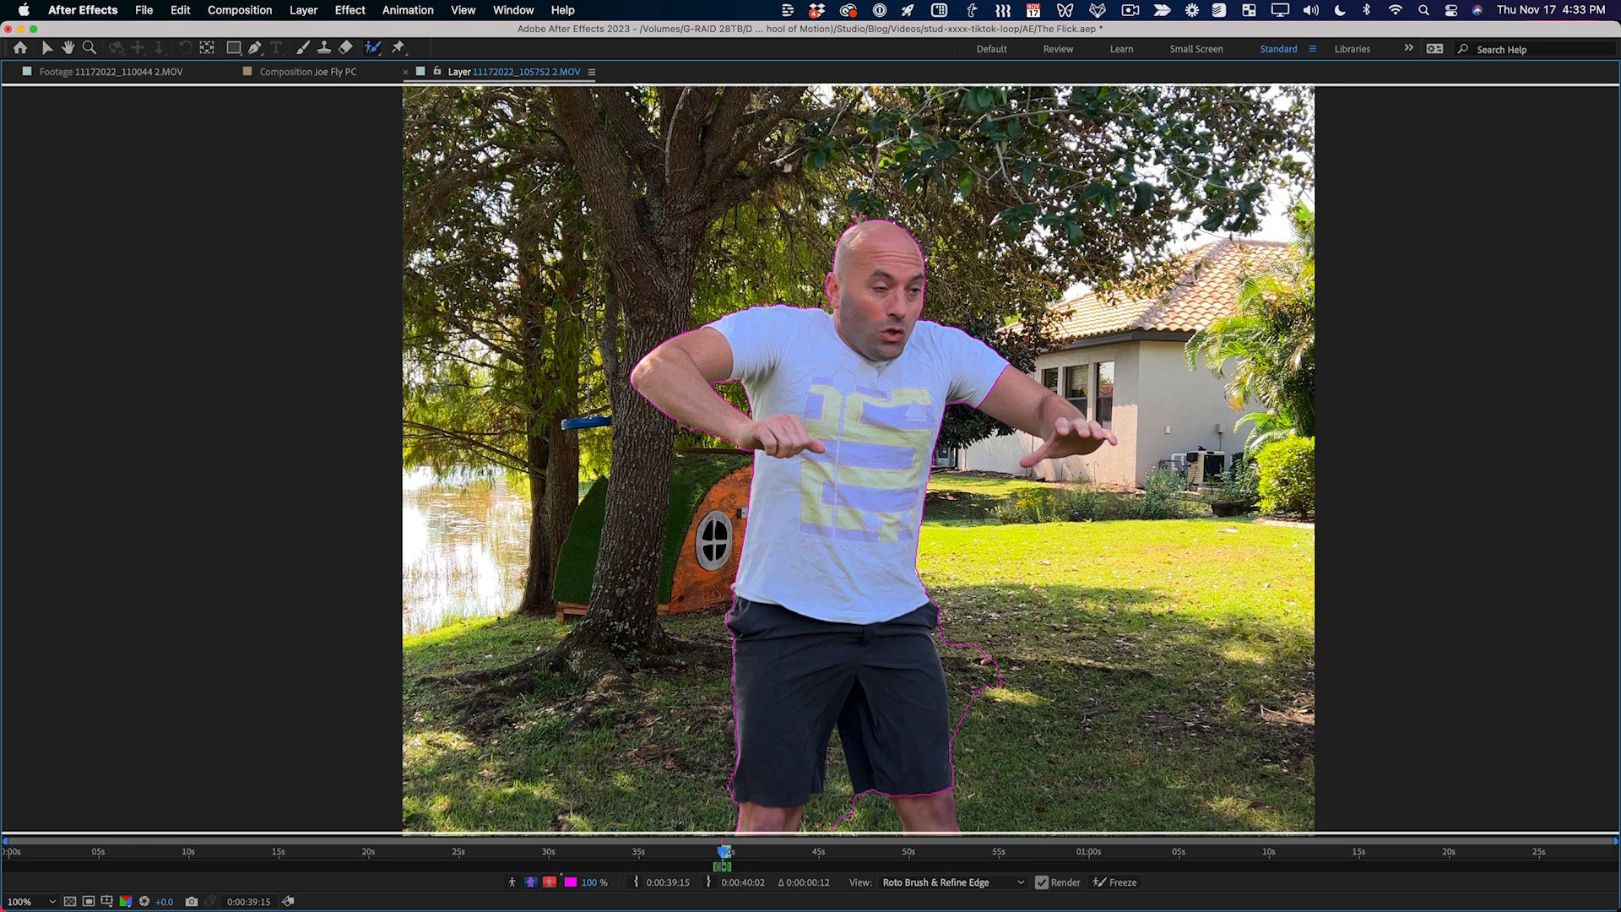
Step: Refine the Roto Brush selection around the legs and sandals, adding the raised foot and subtracting the grass beside the ankles
{"action": "left_click_drag", "start_coordinate": [859, 360], "coordinate": [796, 344]}
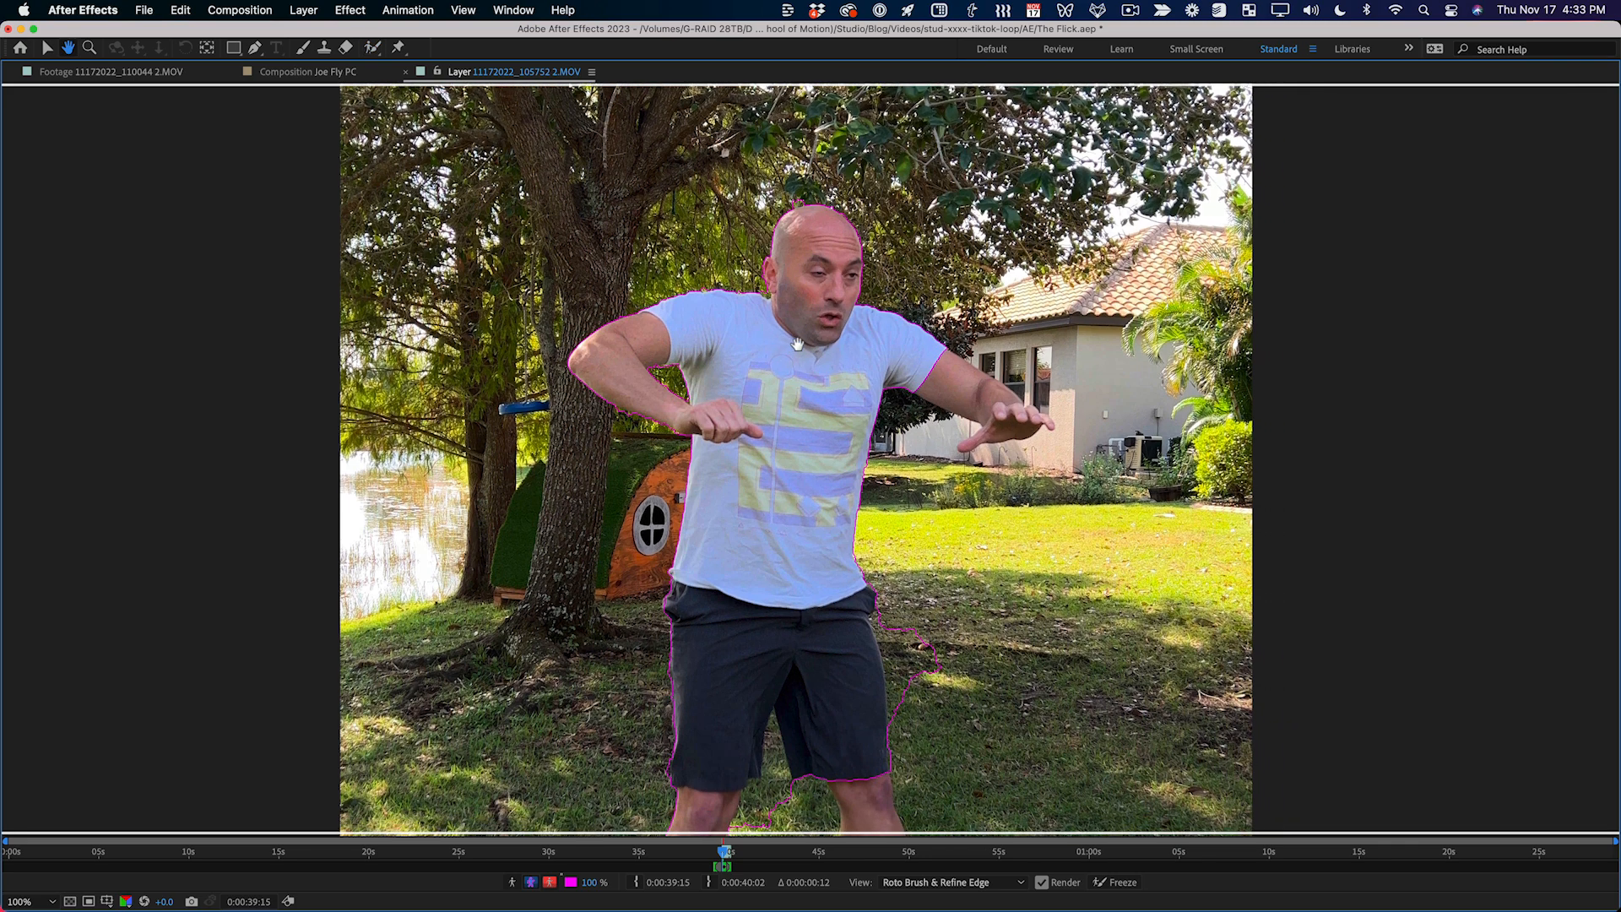
{"action": "mouse_move", "coordinate": [716, 639]}
{"action": "left_mouse_down"}
{"action": "mouse_move", "coordinate": [706, 686]}
{"action": "mouse_move", "coordinate": [678, 695]}
{"action": "left_mouse_up"}
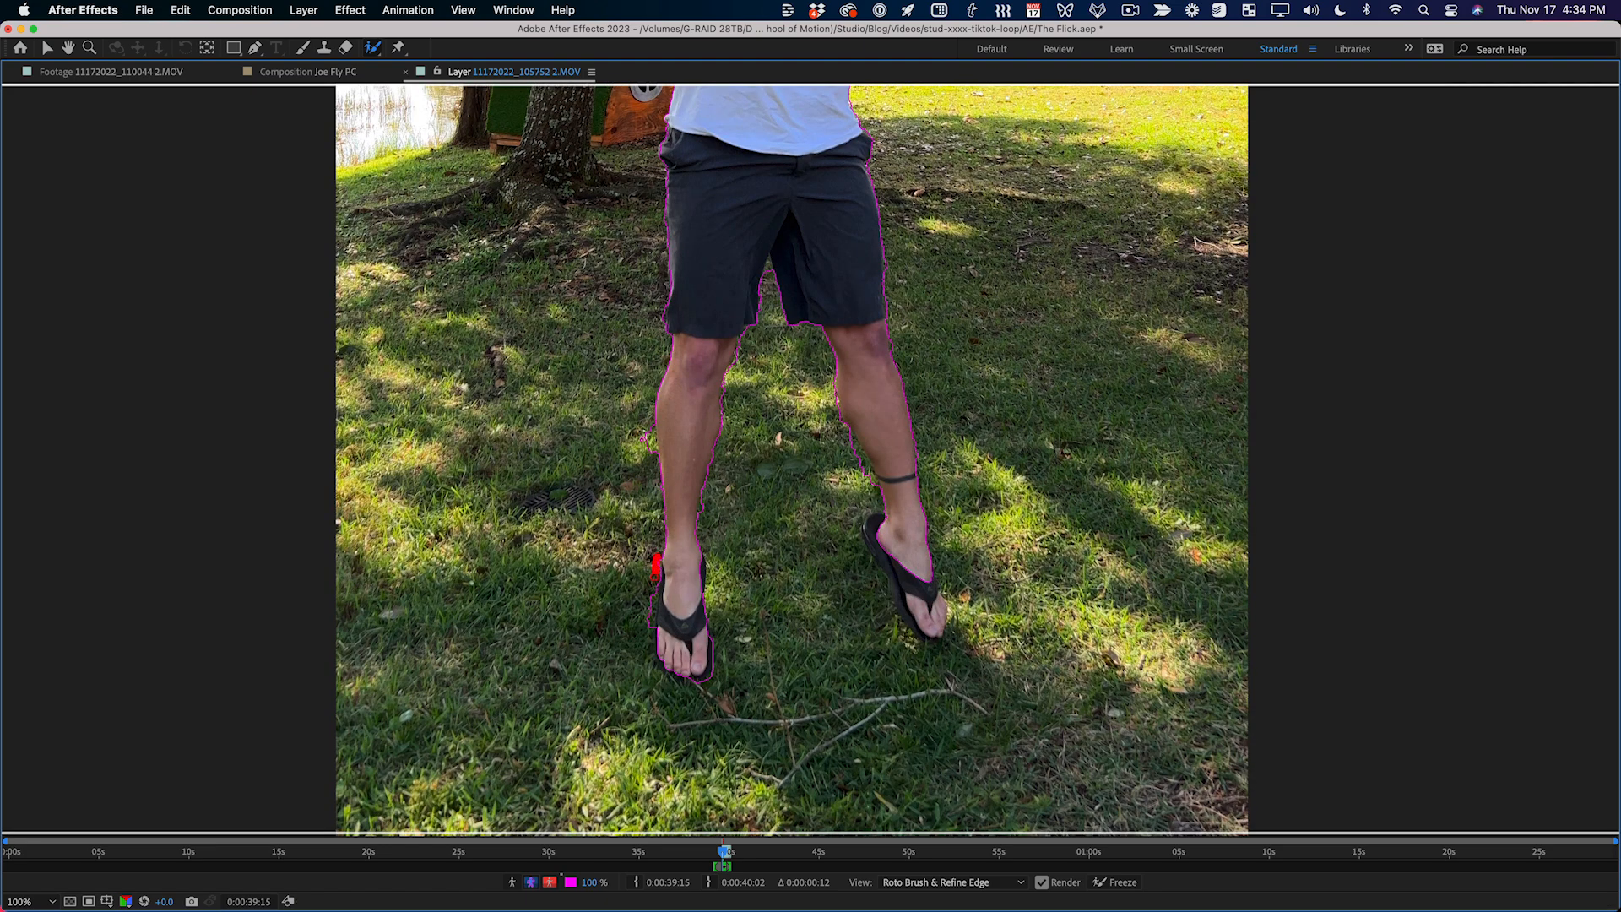
{"action": "left_click_drag", "start_coordinate": [656, 564], "coordinate": [651, 649]}
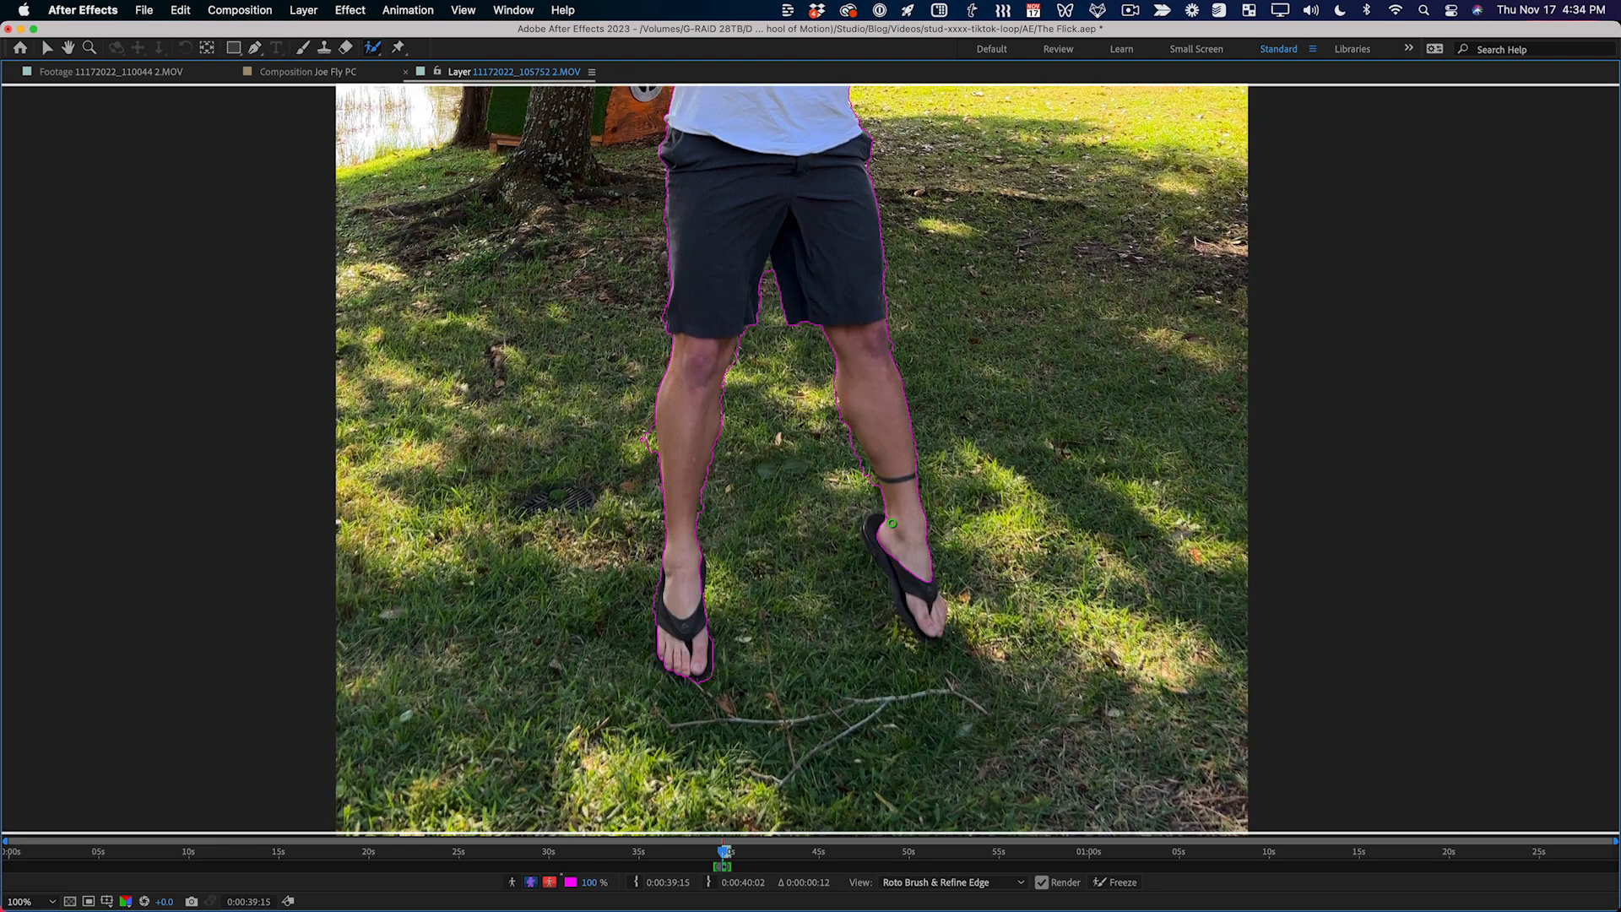
{"action": "mouse_move", "coordinate": [893, 524]}
{"action": "left_mouse_down"}
{"action": "mouse_move", "coordinate": [870, 527]}
{"action": "mouse_move", "coordinate": [875, 547]}
{"action": "mouse_move", "coordinate": [935, 628]}
{"action": "mouse_move", "coordinate": [940, 602]}
{"action": "mouse_move", "coordinate": [912, 564]}
{"action": "mouse_move", "coordinate": [895, 588]}
{"action": "mouse_move", "coordinate": [916, 619]}
{"action": "mouse_move", "coordinate": [935, 599]}
{"action": "mouse_move", "coordinate": [914, 574]}
{"action": "left_mouse_up"}
{"action": "mouse_move", "coordinate": [855, 512]}
{"action": "left_mouse_down"}
{"action": "mouse_move", "coordinate": [848, 441]}
{"action": "mouse_move", "coordinate": [792, 450]}
{"action": "mouse_move", "coordinate": [871, 483]}
{"action": "left_mouse_up"}
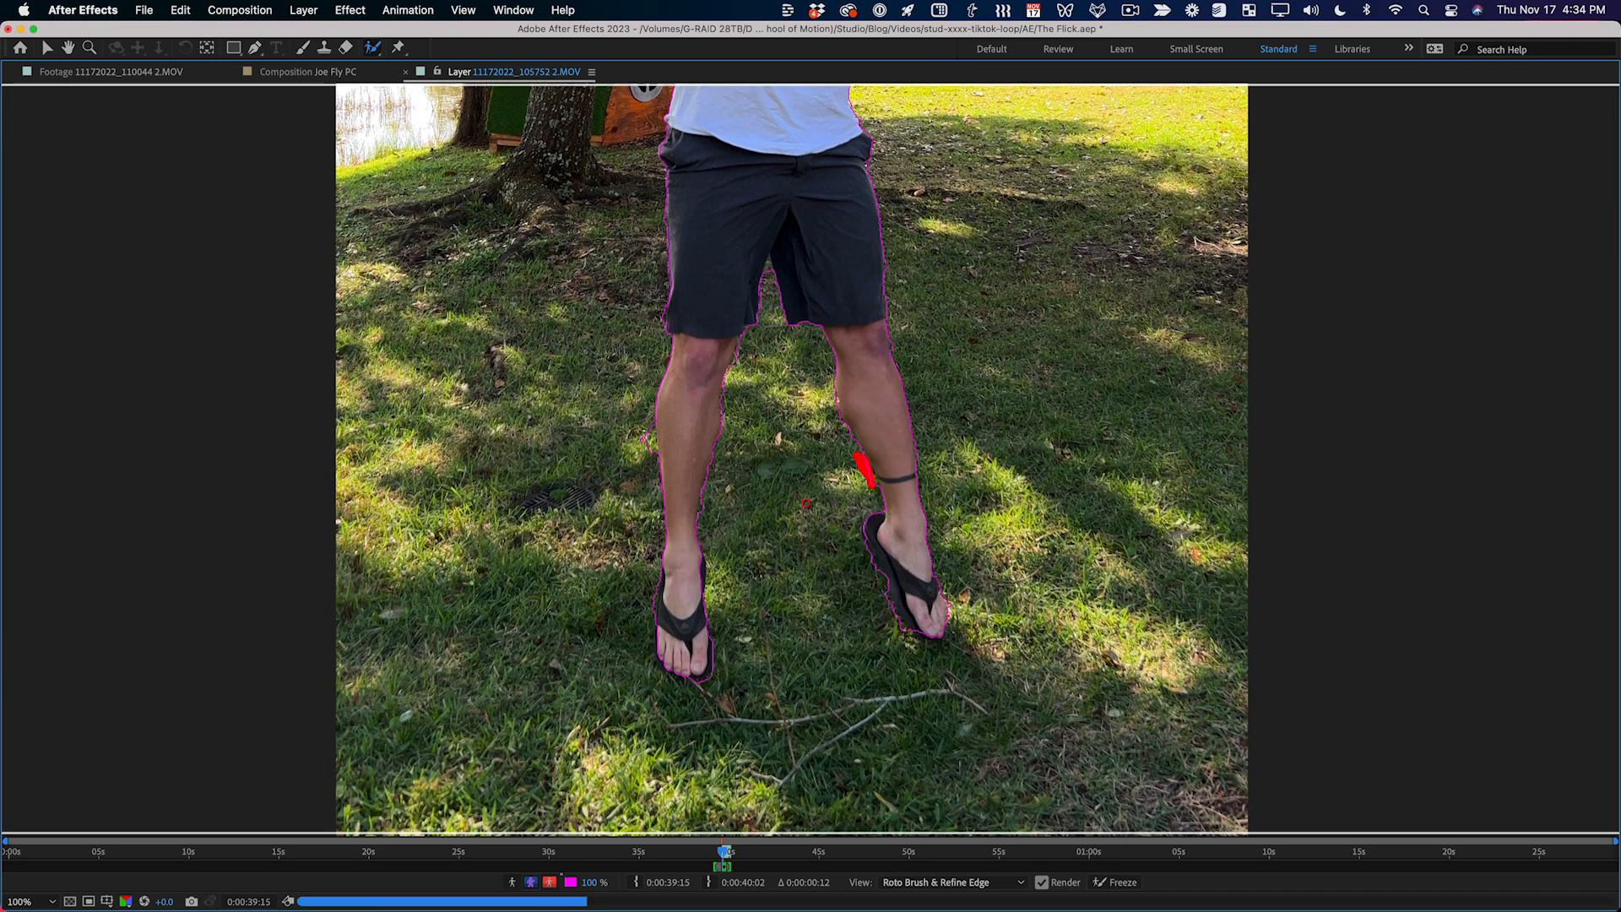
Step: Check the roto matte as alpha and alpha boundary, and display it as a red alpha overlay
{"action": "key", "text": "comma"}
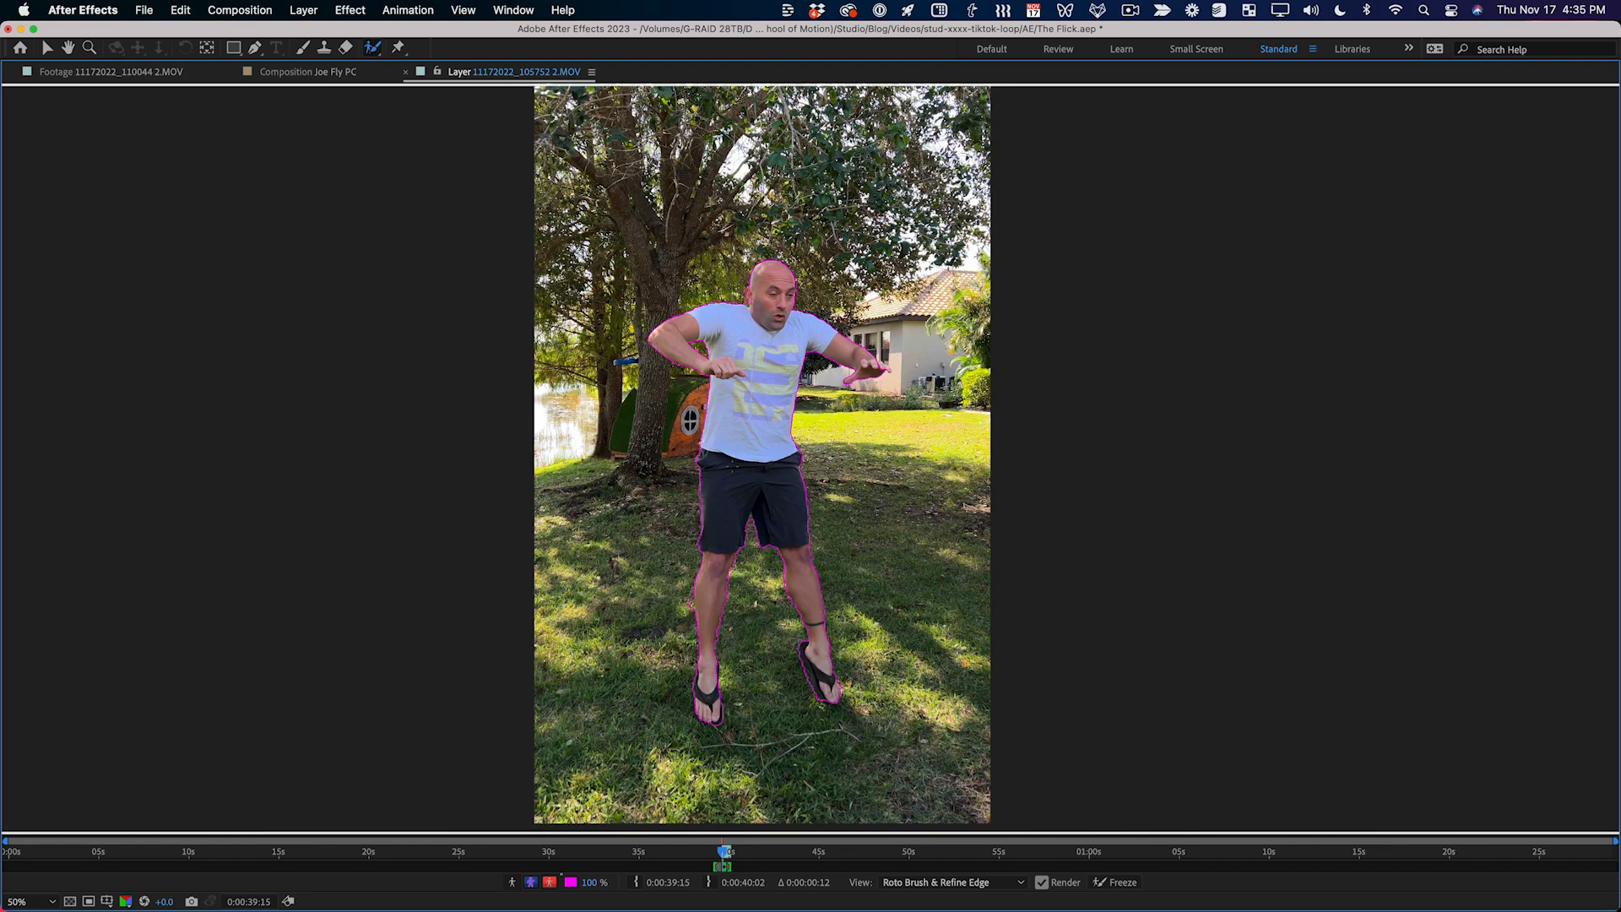
{"action": "left_click", "coordinate": [513, 882]}
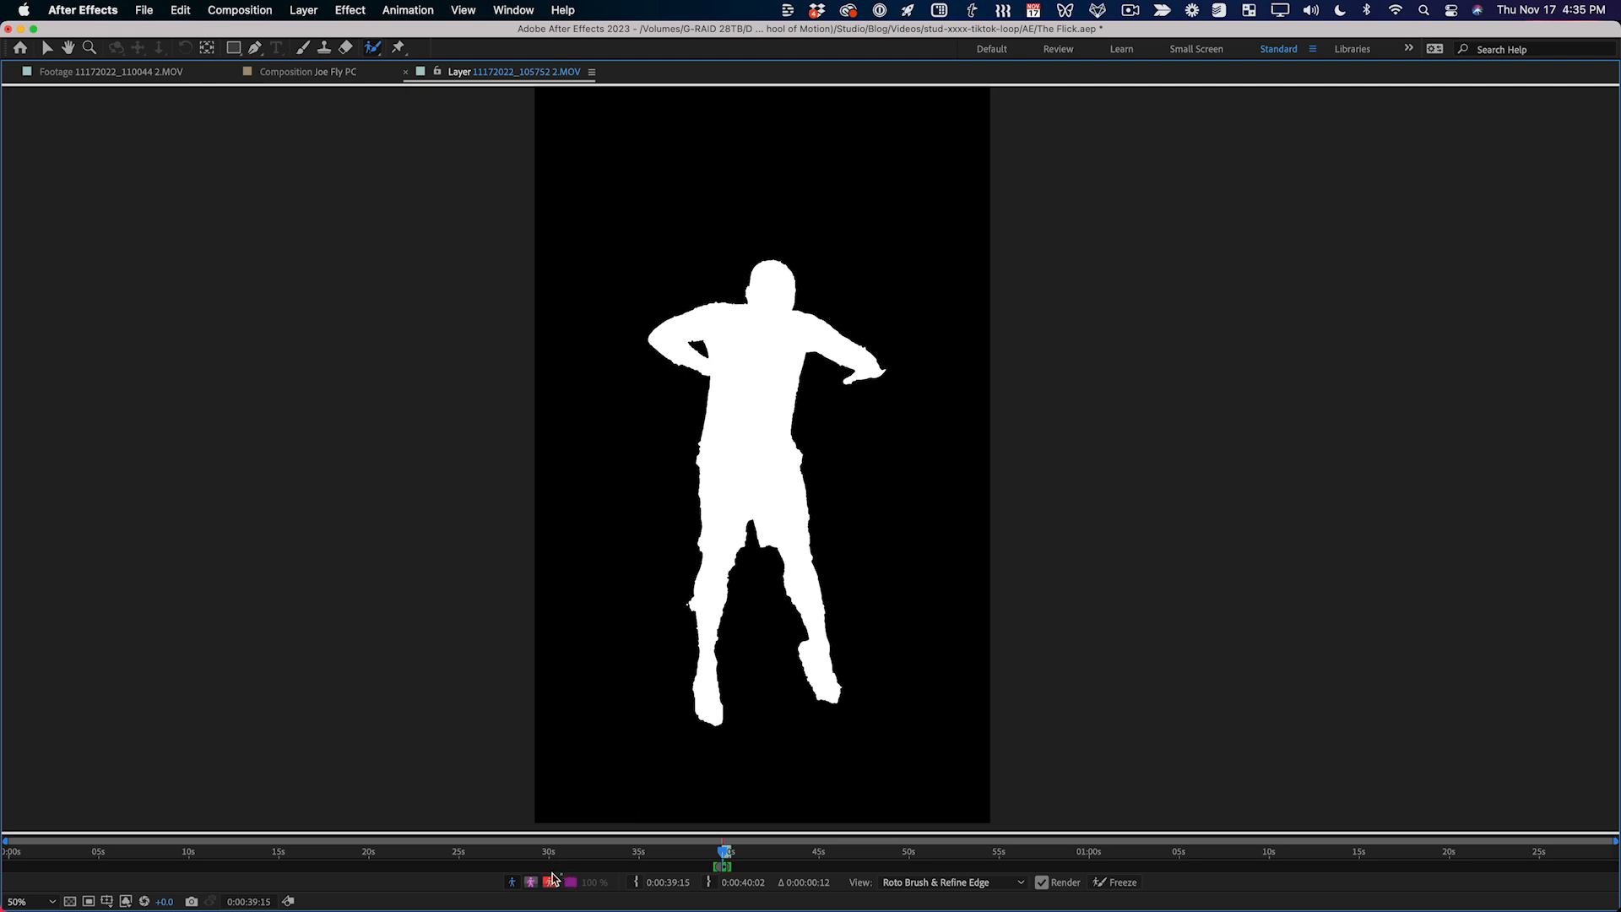
{"action": "left_click", "coordinate": [532, 883]}
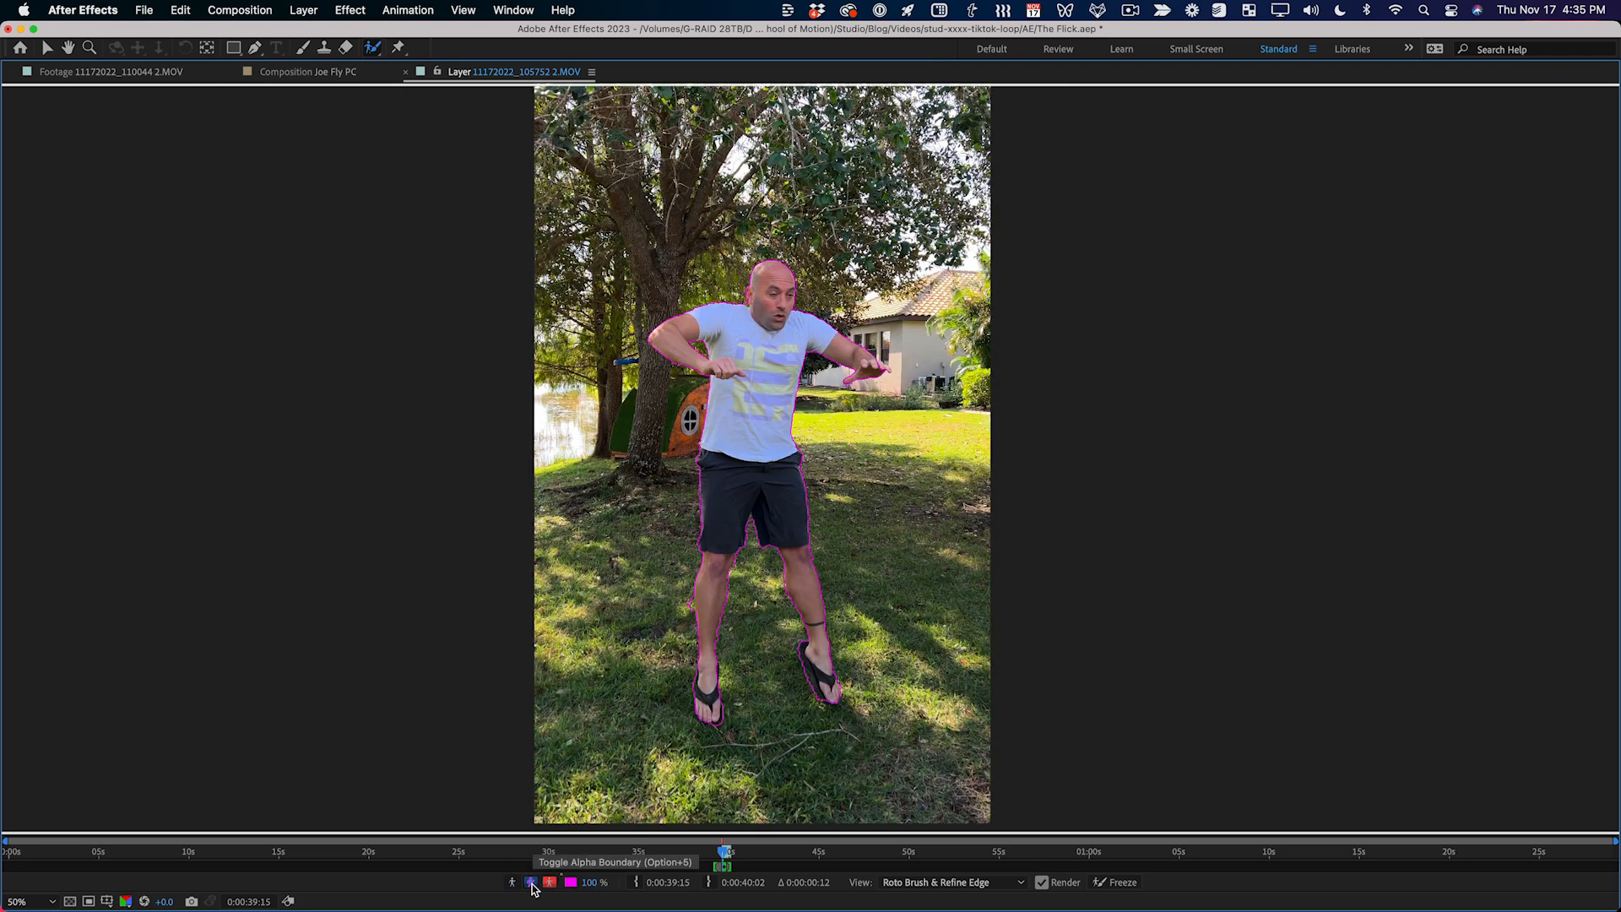
{"action": "left_click", "coordinate": [550, 882]}
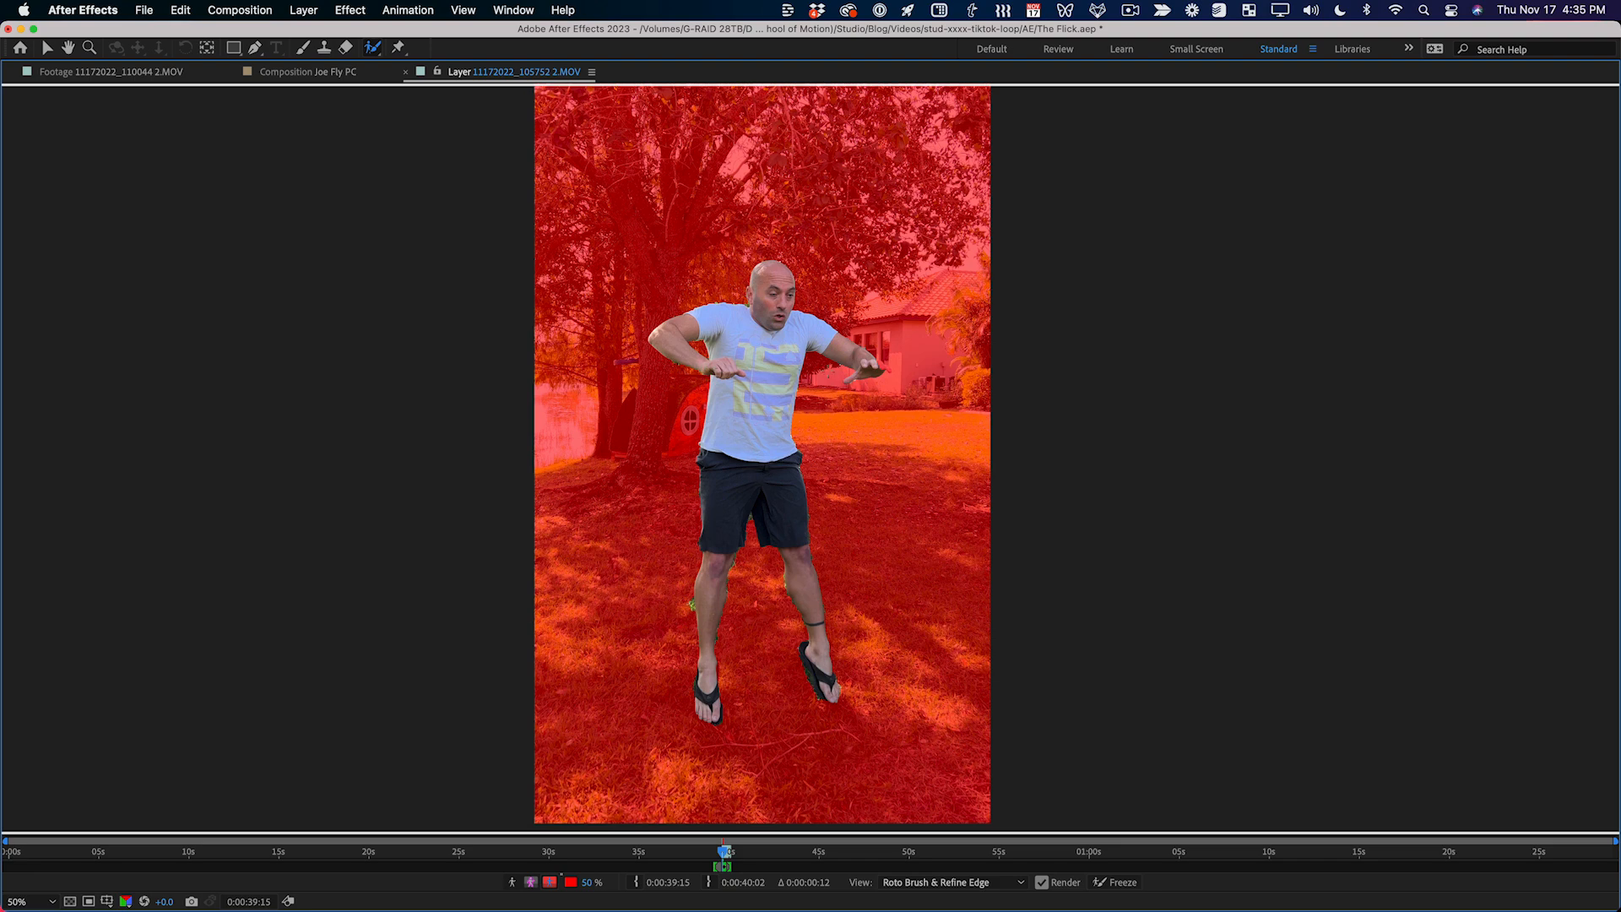
Step: Add the missing fingers of the outstretched hand to the Roto Brush selection at 0:00:39:15
{"action": "key", "text": "slash"}
{"action": "left_click_drag", "start_coordinate": [941, 267], "coordinate": [963, 278]}
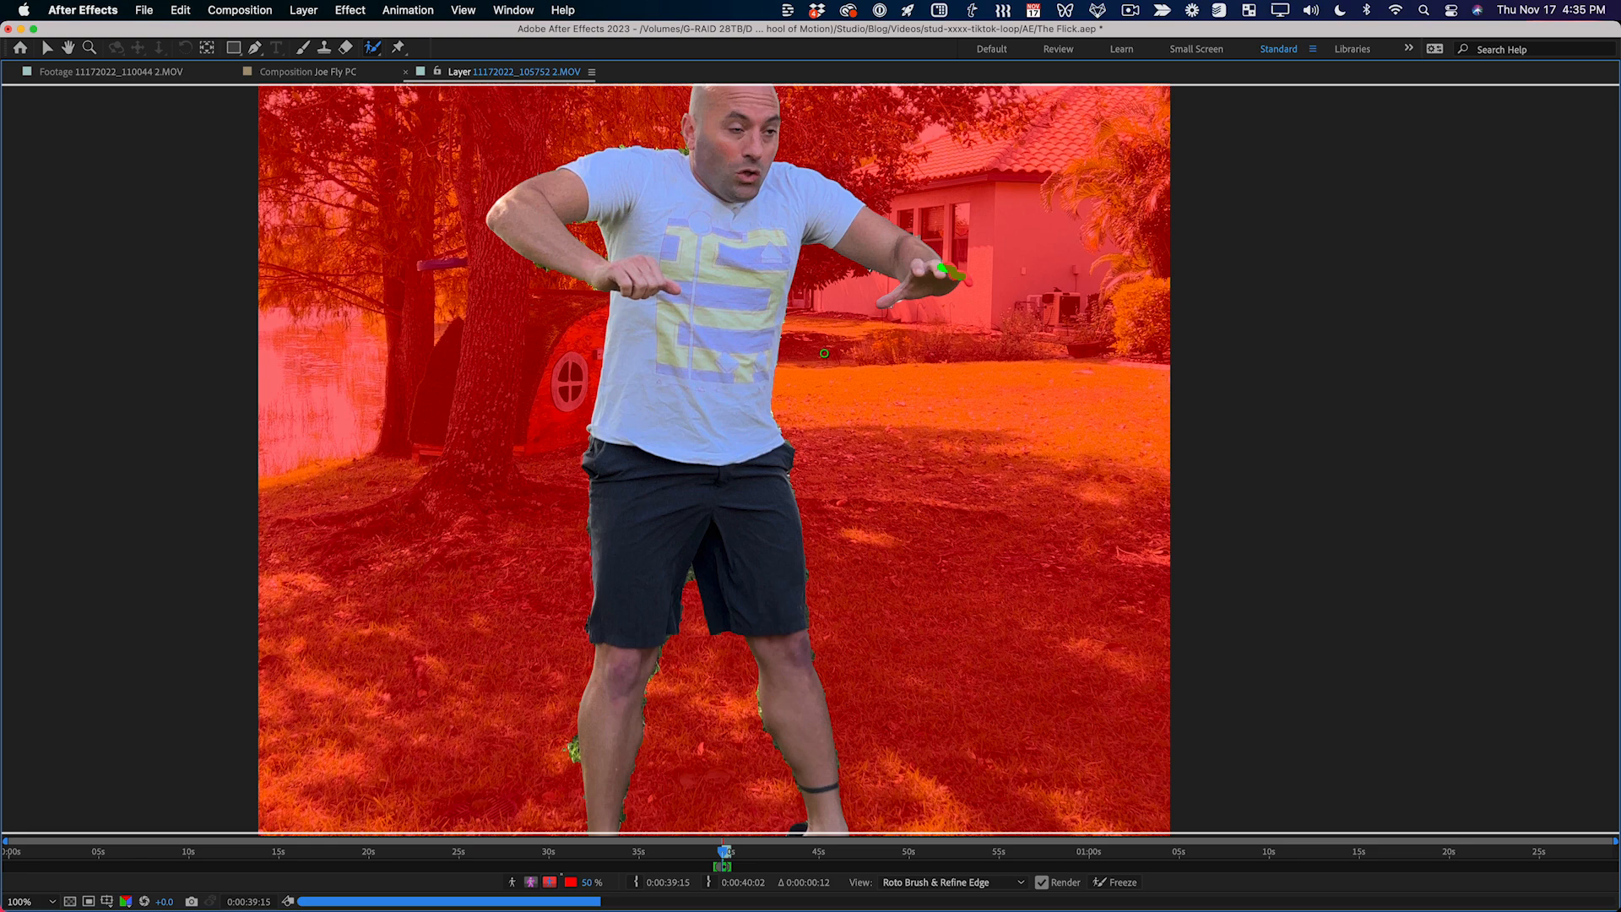
{"action": "scroll", "coordinate": [744, 630], "scroll_direction": "down", "scroll_amount": 5}
{"action": "key", "text": "comma"}
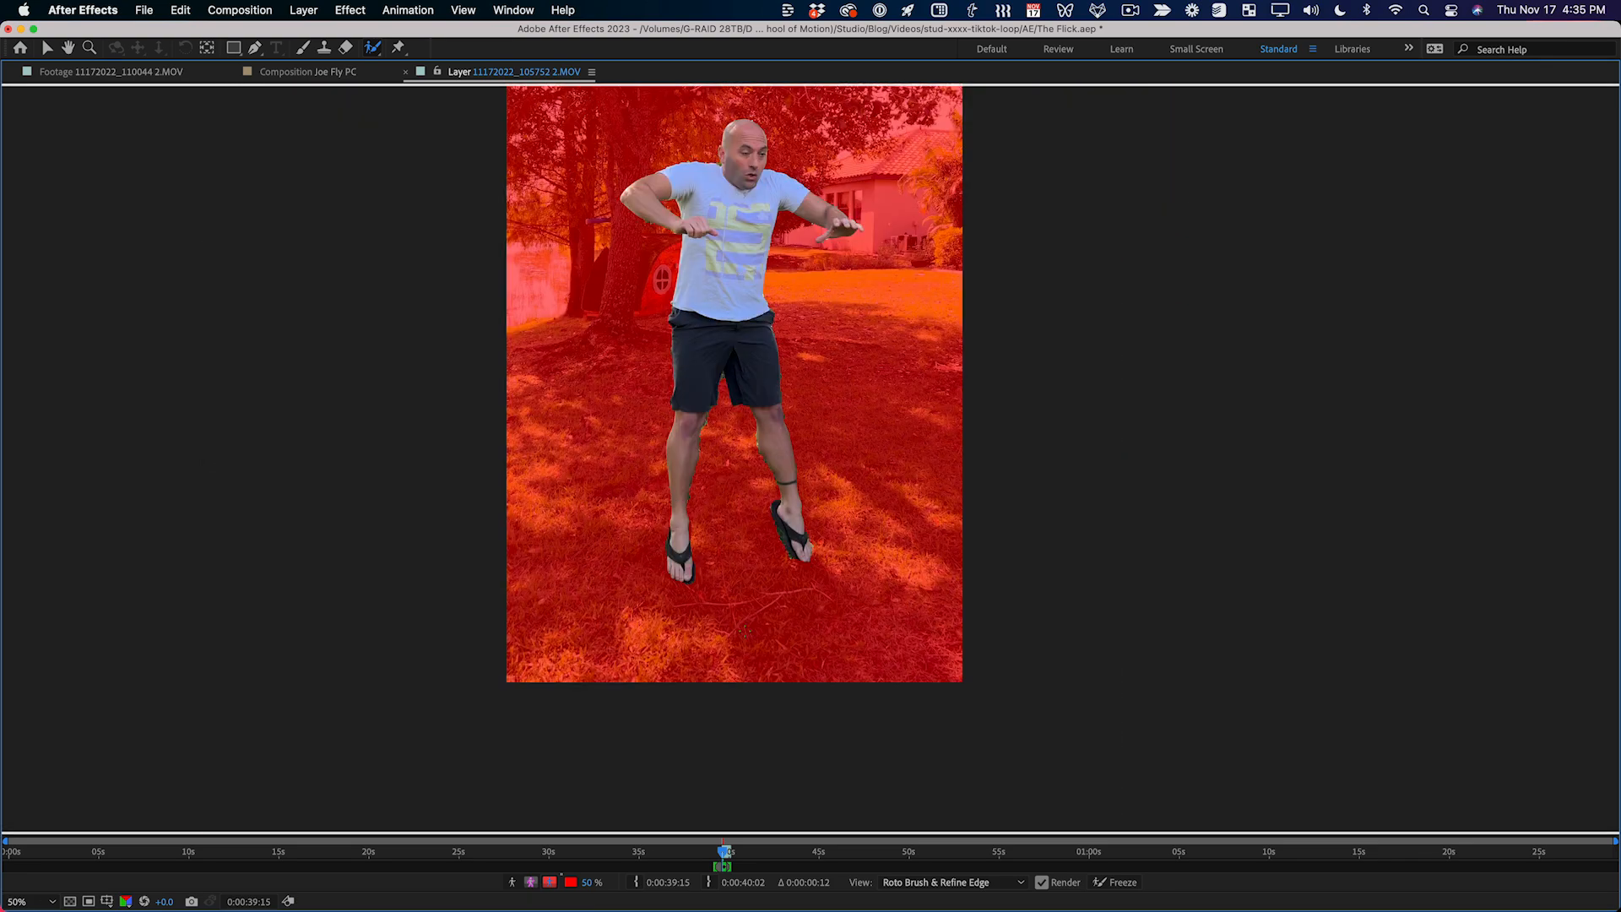
Step: Advance to 0:00:39:16 and inspect the propagated roto matte around the man's arms, legs and feet
{"action": "scroll", "coordinate": [717, 586], "scroll_direction": "up", "scroll_amount": 2}
{"action": "key", "text": "equal"}
{"action": "key", "text": "equal"}
{"action": "key", "text": "Page_Down"}
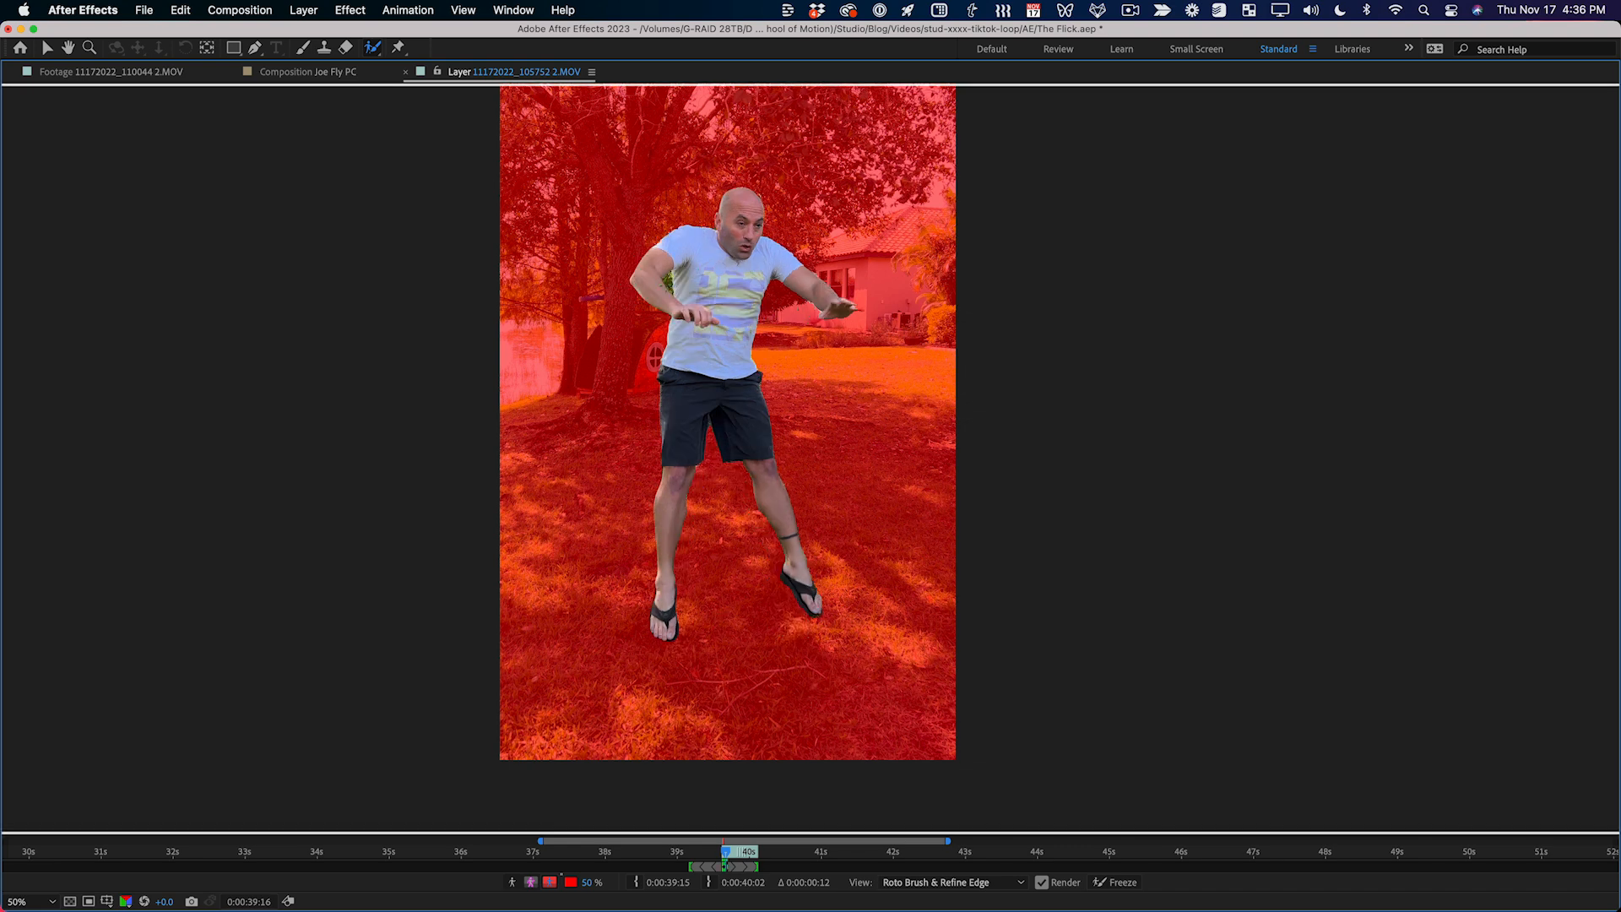
{"action": "key", "text": "period"}
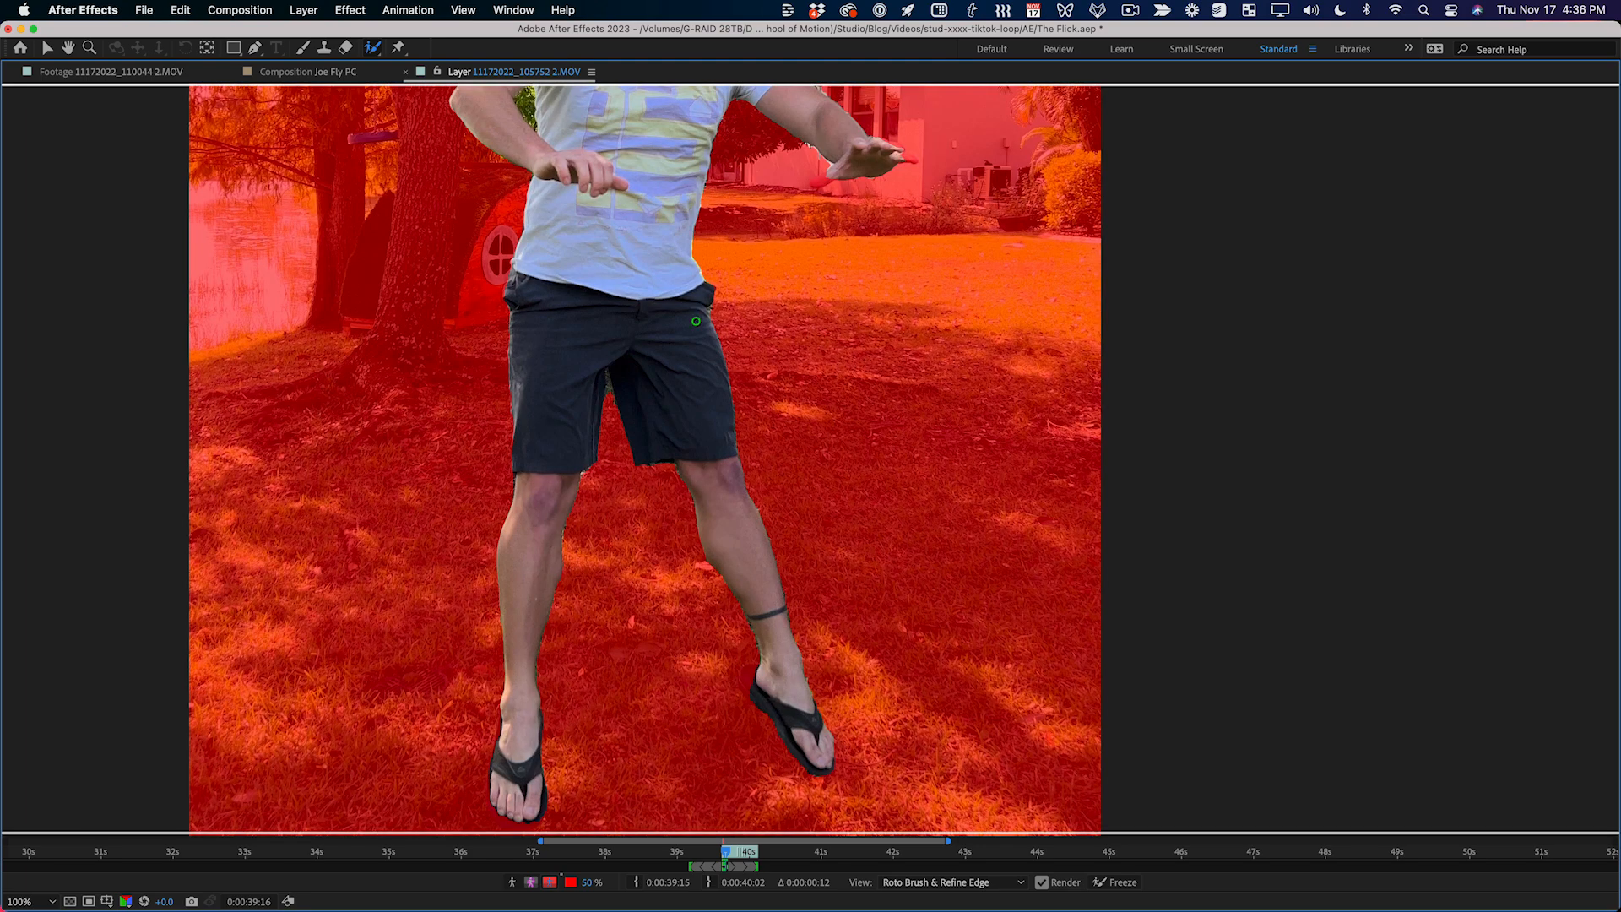
{"action": "left_click_drag", "start_coordinate": [571, 170], "coordinate": [727, 333]}
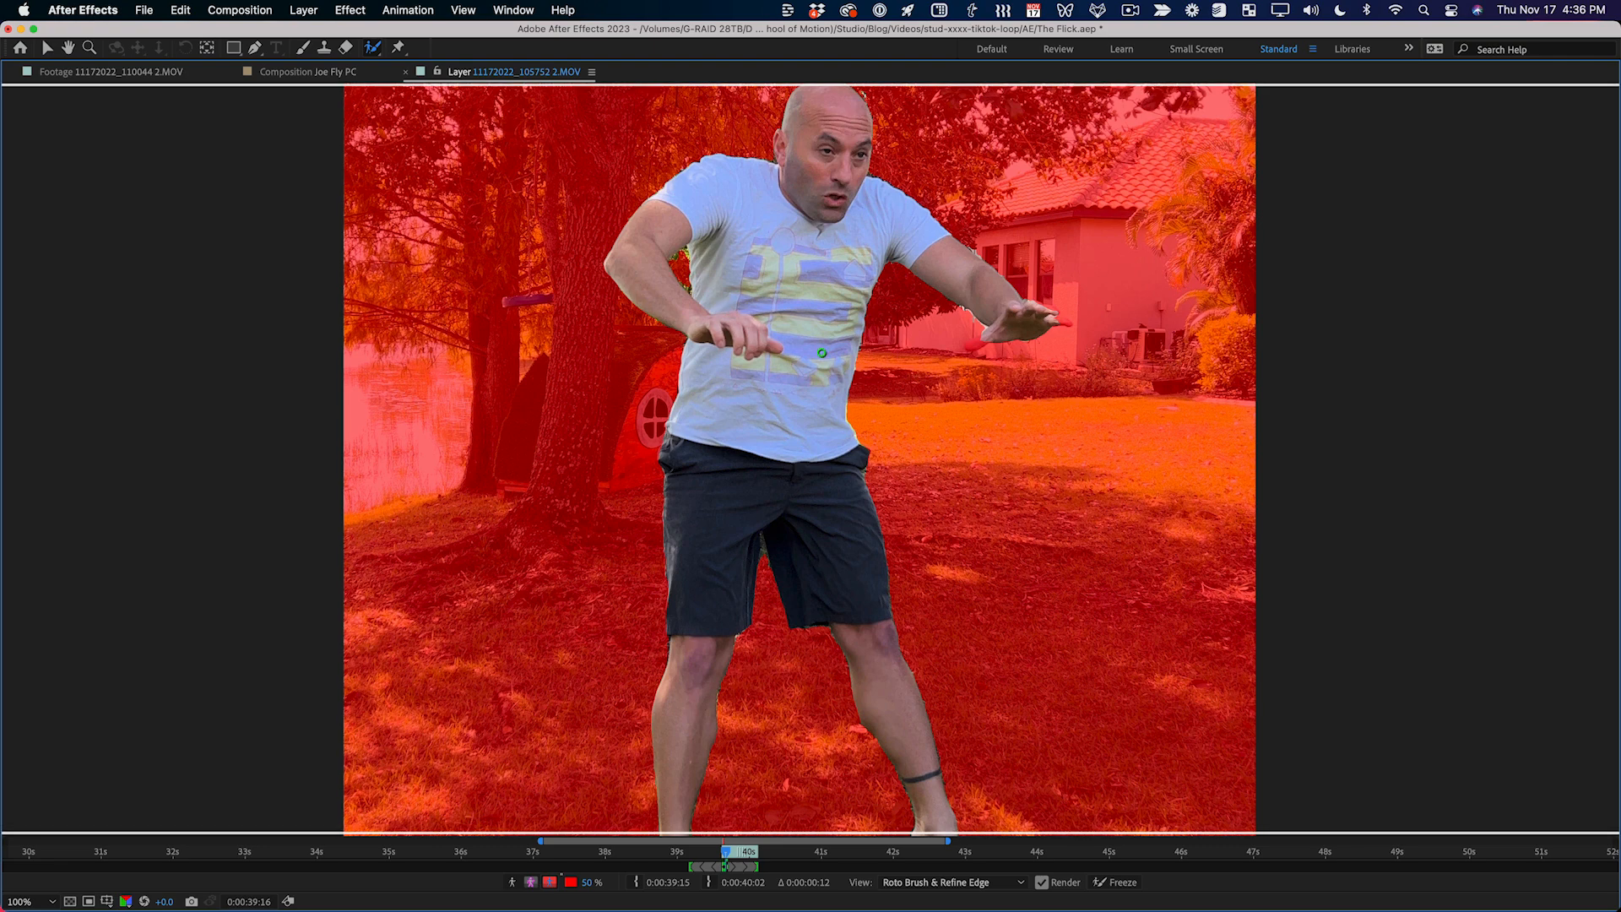
{"action": "key", "text": "comma"}
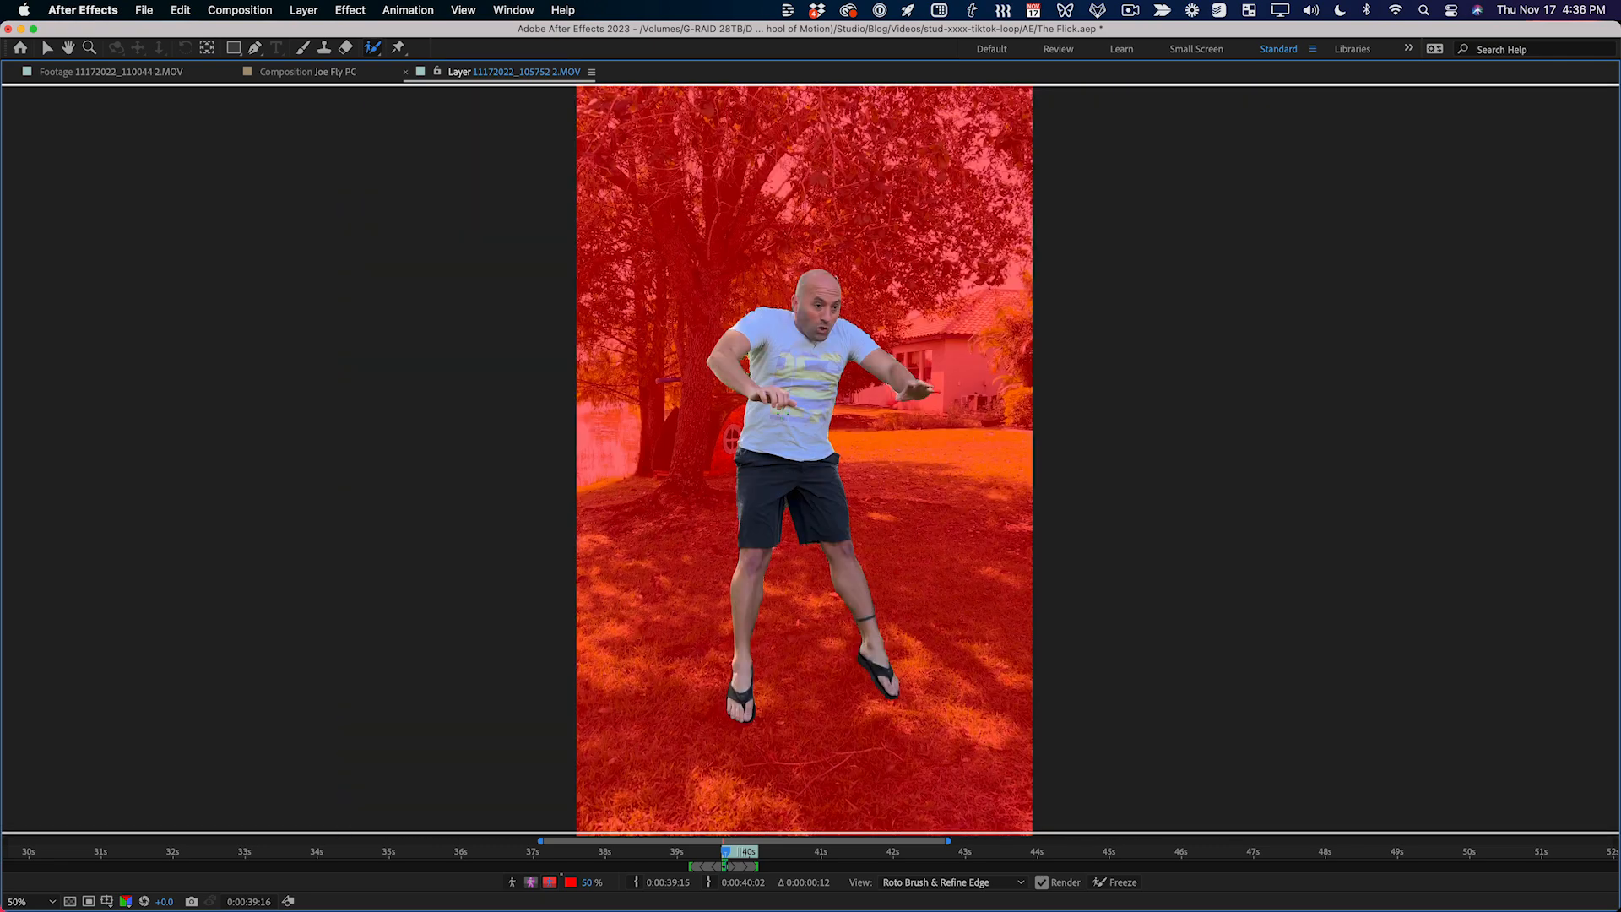
{"action": "key", "text": "period"}
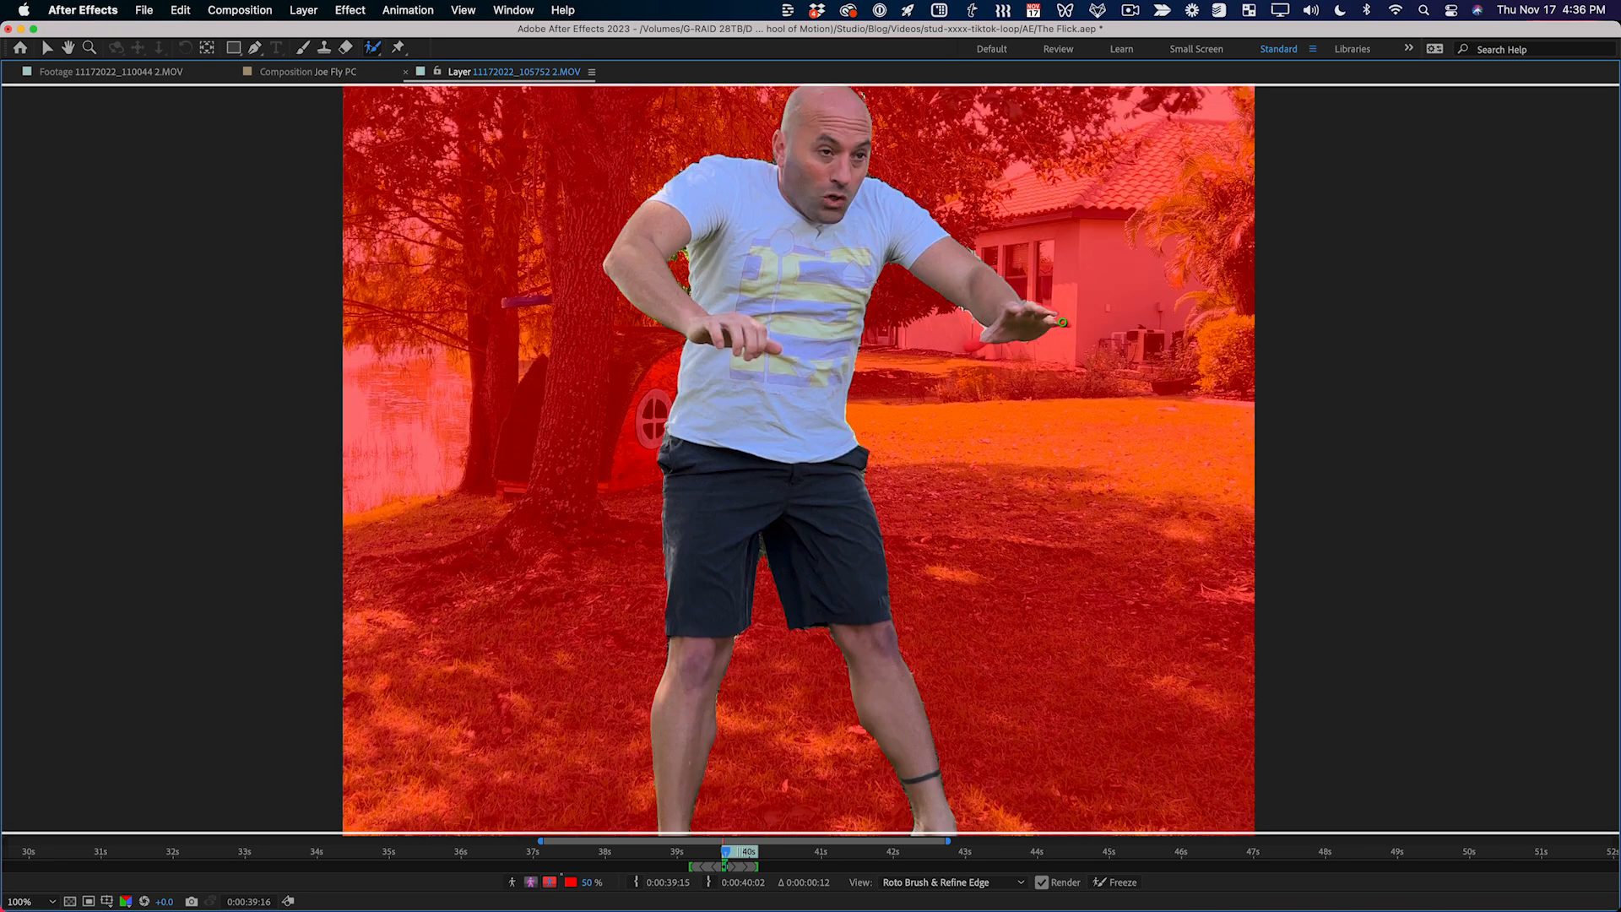
Step: Refine the Roto Brush edge around the outstretched hand's fingertips at 0:00:39:16 and recheck the matte
{"action": "left_click_drag", "start_coordinate": [1051, 287], "coordinate": [1092, 310]}
{"action": "key", "text": "period"}
{"action": "mouse_move", "coordinate": [1254, 167]}
{"action": "left_mouse_down"}
{"action": "mouse_move", "coordinate": [904, 340]}
{"action": "mouse_move", "coordinate": [931, 336]}
{"action": "mouse_move", "coordinate": [929, 353]}
{"action": "mouse_move", "coordinate": [832, 375]}
{"action": "left_mouse_up"}
{"action": "key", "text": "comma"}
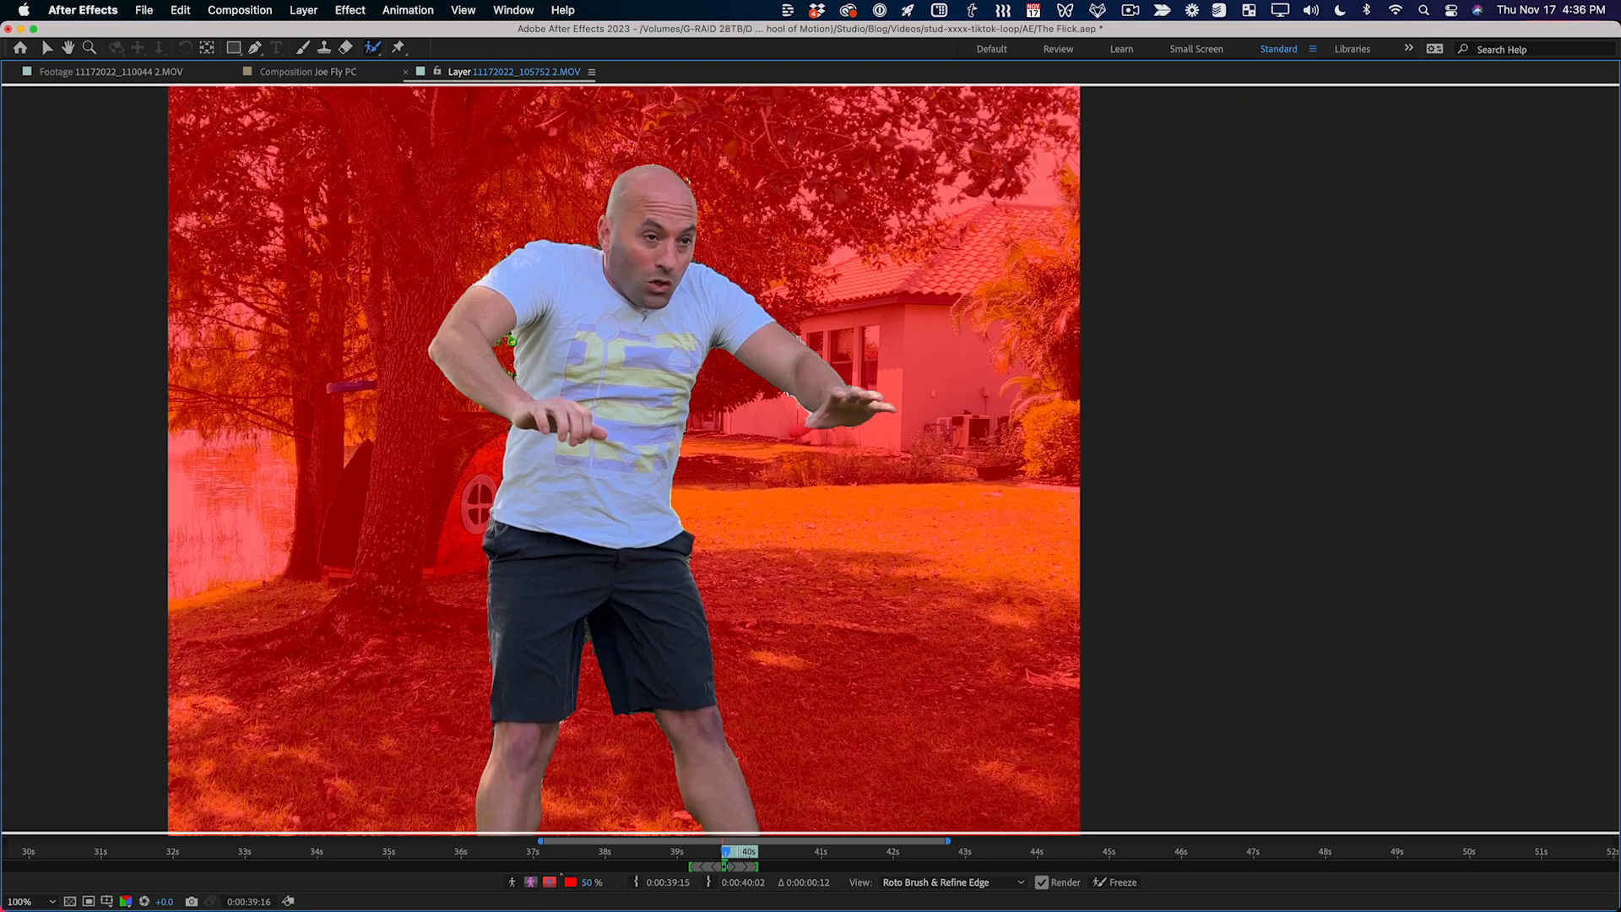
{"action": "left_click_drag", "start_coordinate": [669, 543], "coordinate": [662, 498]}
{"action": "key", "text": "Page_Down"}
{"action": "key", "text": "Page_Down"}
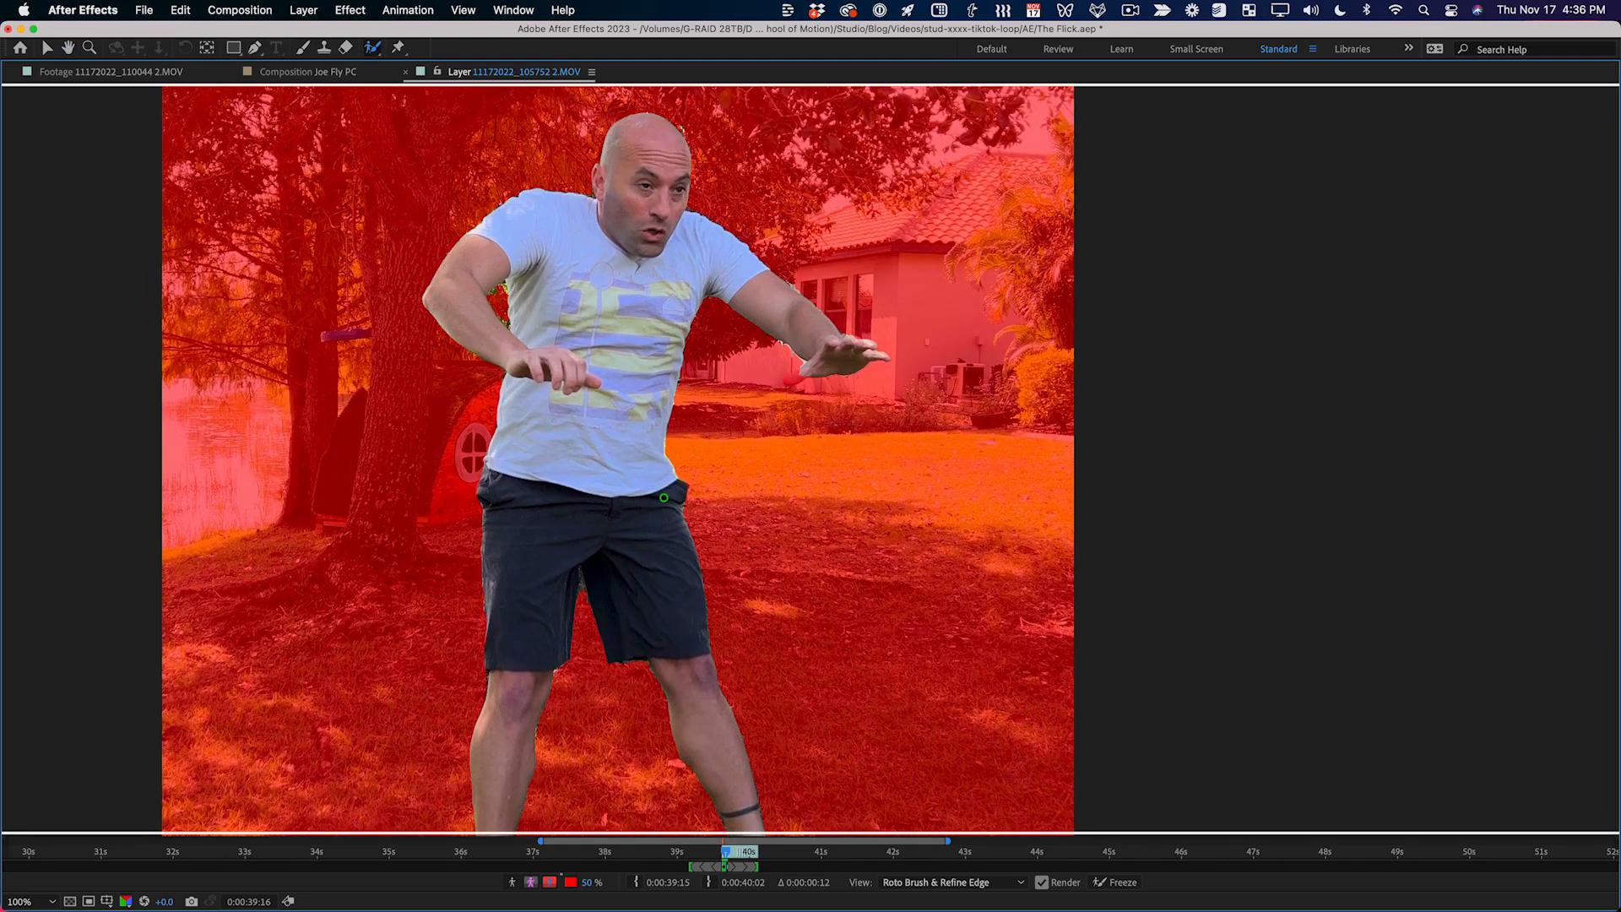
Step: Add the missing front of the outstretched foot to the Roto Brush selection at 0:00:39:18
{"action": "key", "text": "comma"}
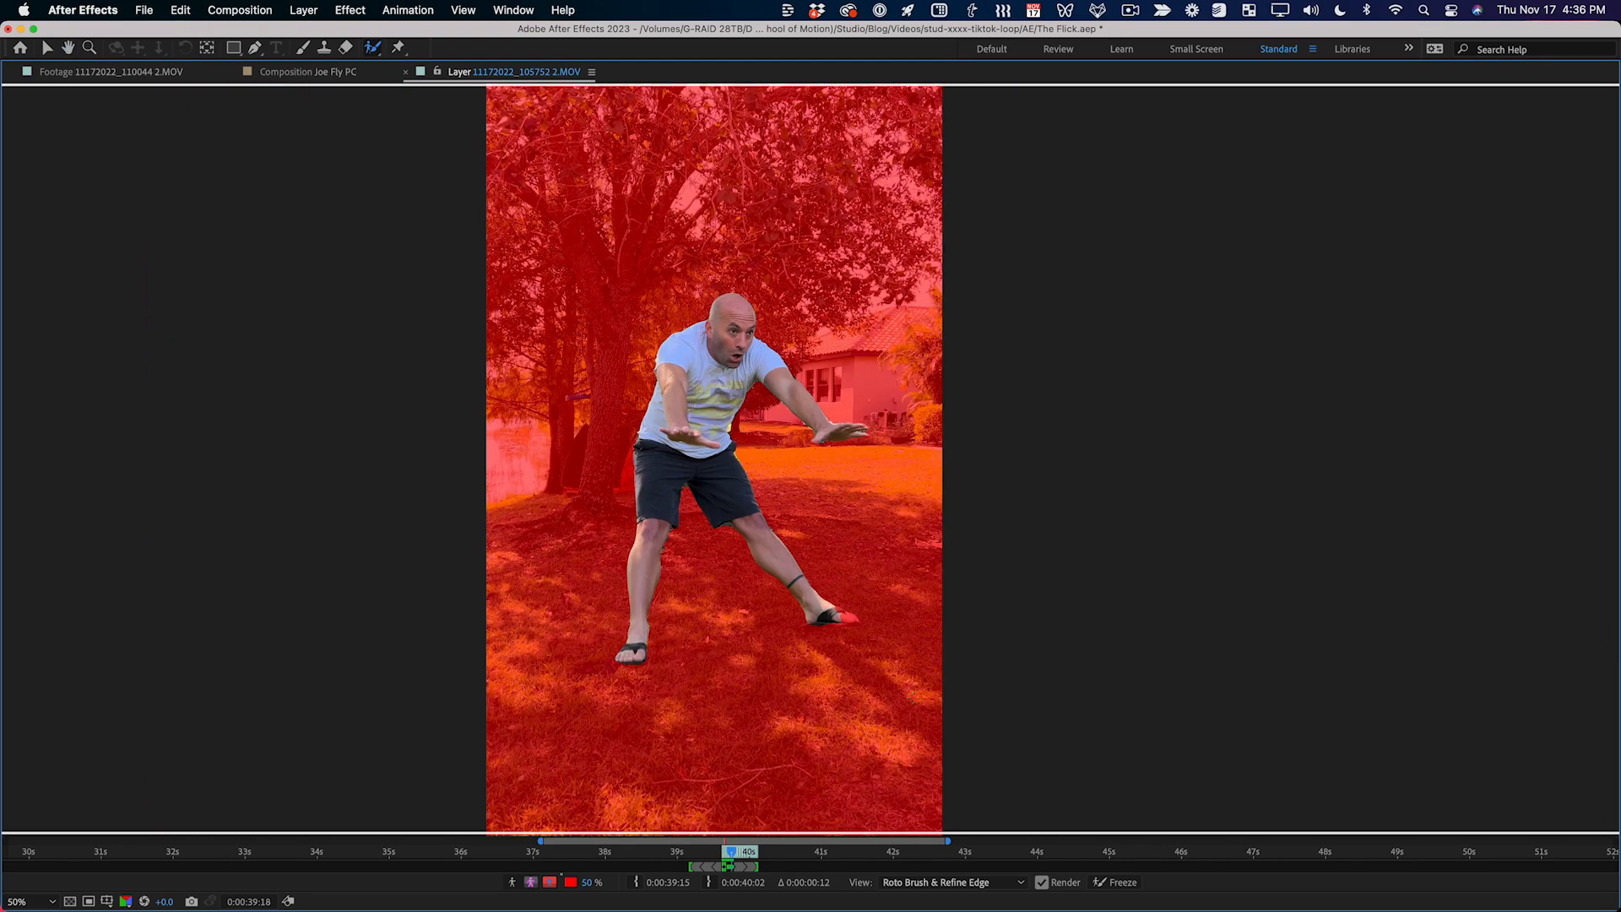
{"action": "key", "text": "period"}
{"action": "left_click_drag", "start_coordinate": [844, 538], "coordinate": [705, 314]}
{"action": "left_click_drag", "start_coordinate": [751, 554], "coordinate": [700, 542]}
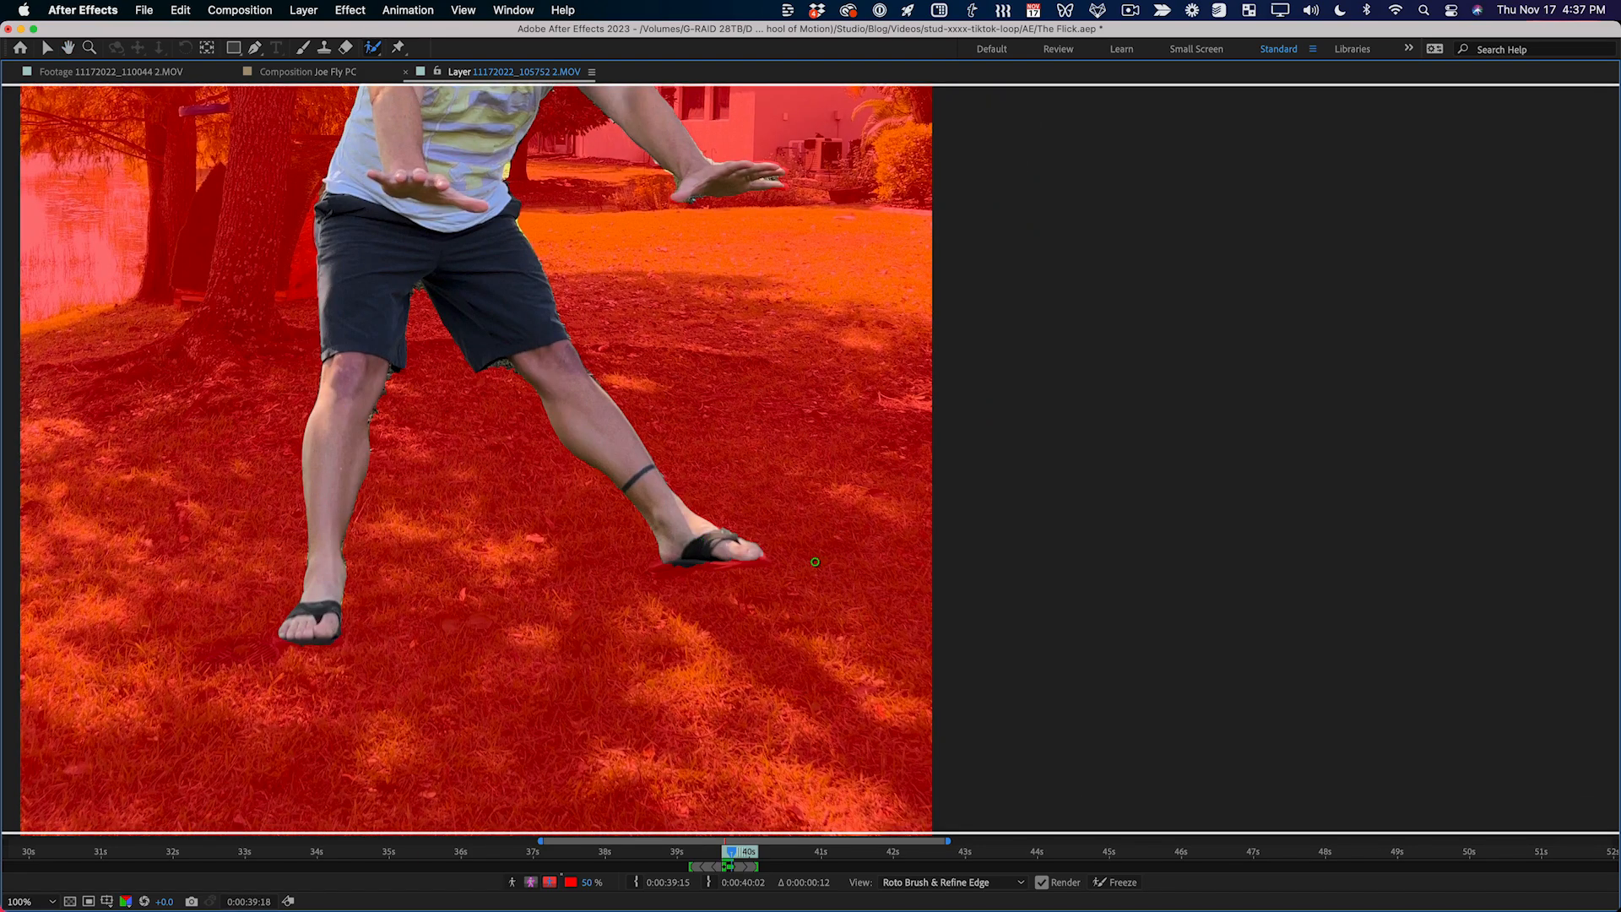
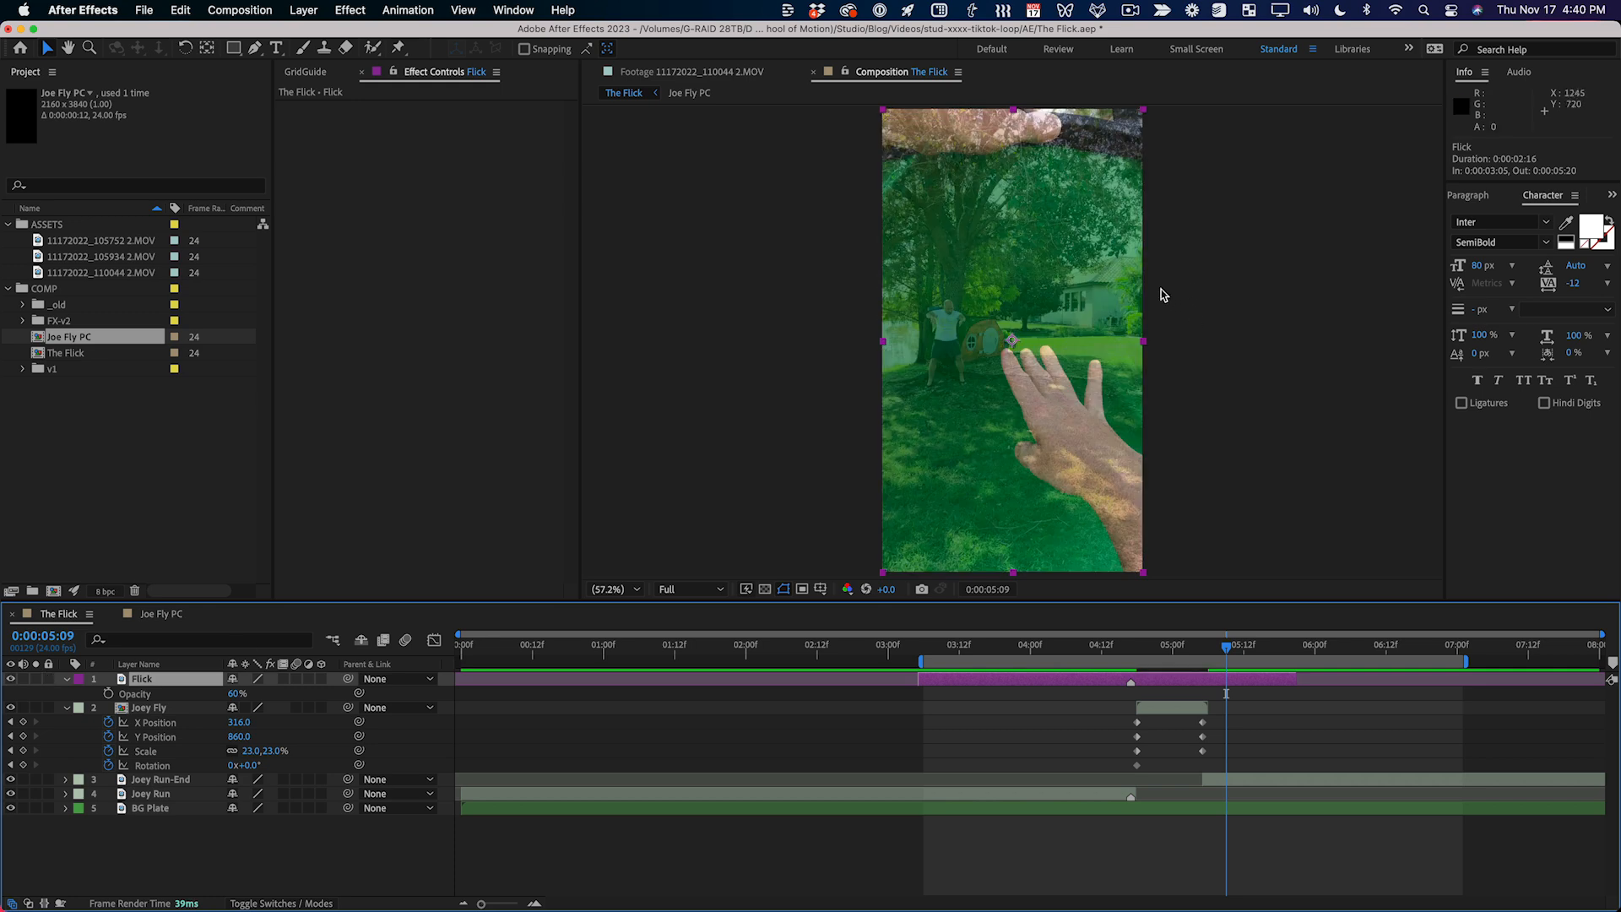
Step: Preview The Flick from 0:00:04:18 and check its composition settings
{"action": "key", "text": "grave"}
{"action": "key", "text": "space"}
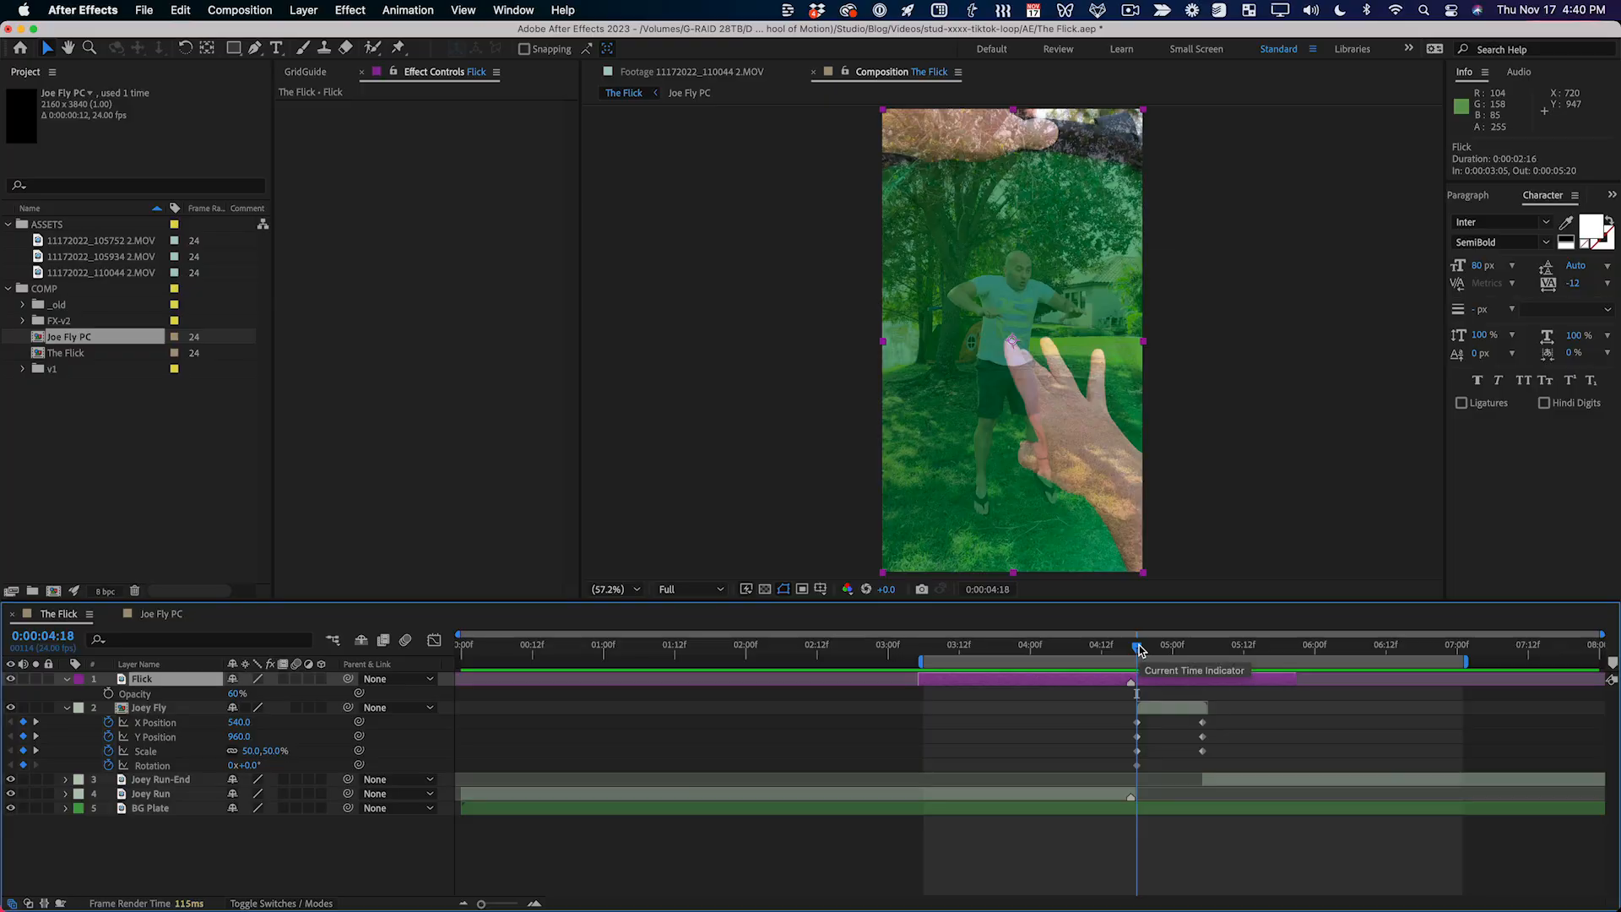
{"action": "key", "text": "space"}
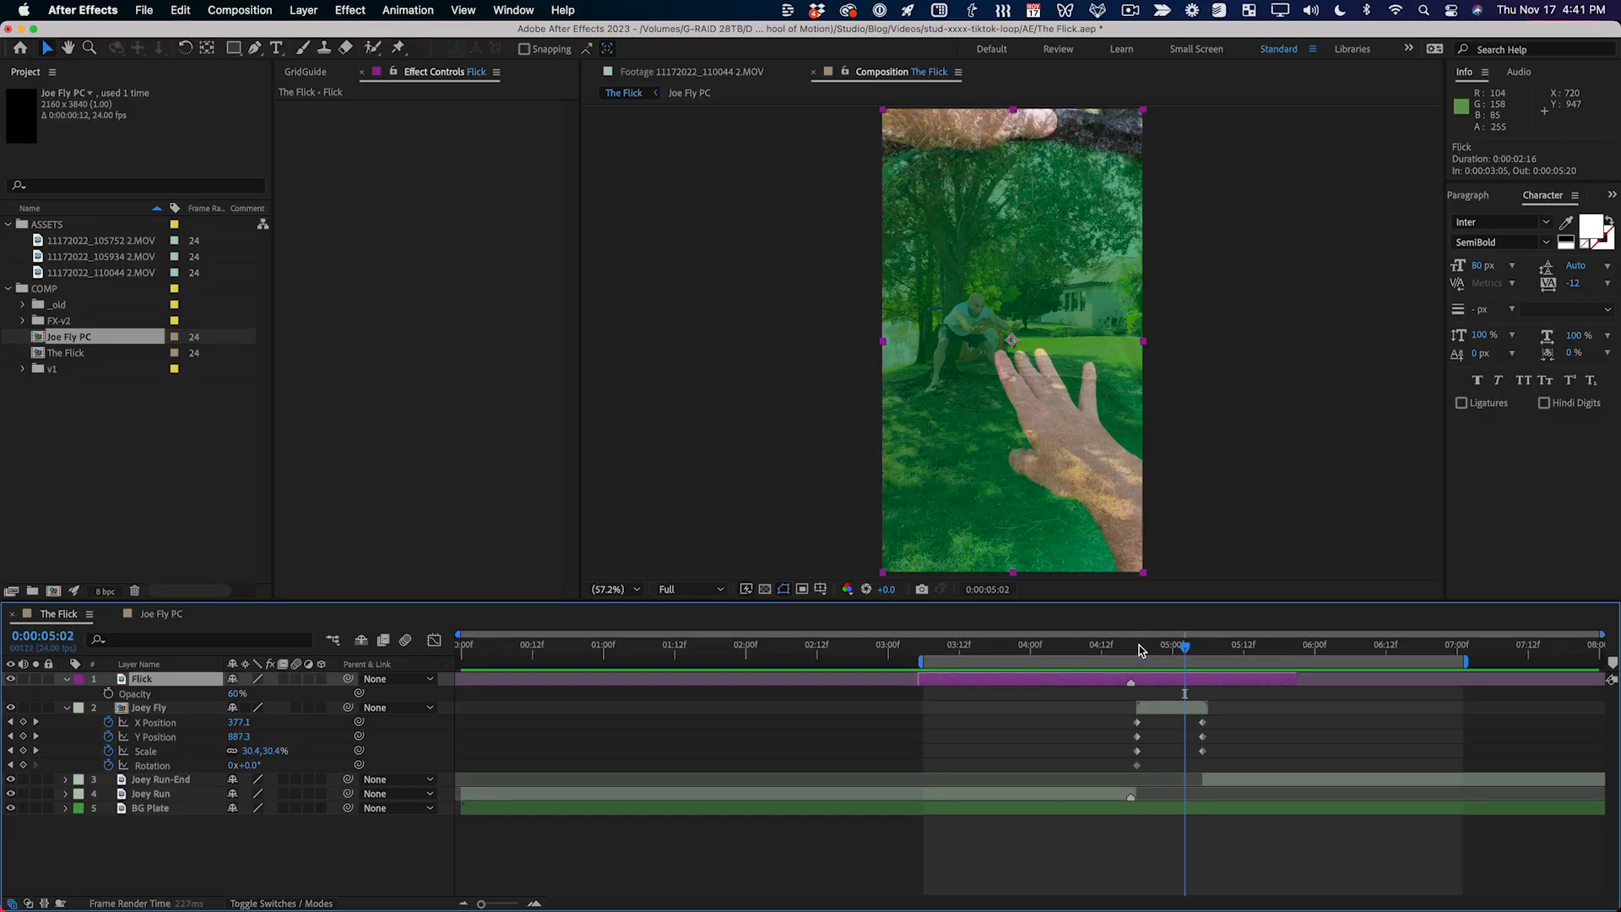
{"action": "key", "text": "super+k"}
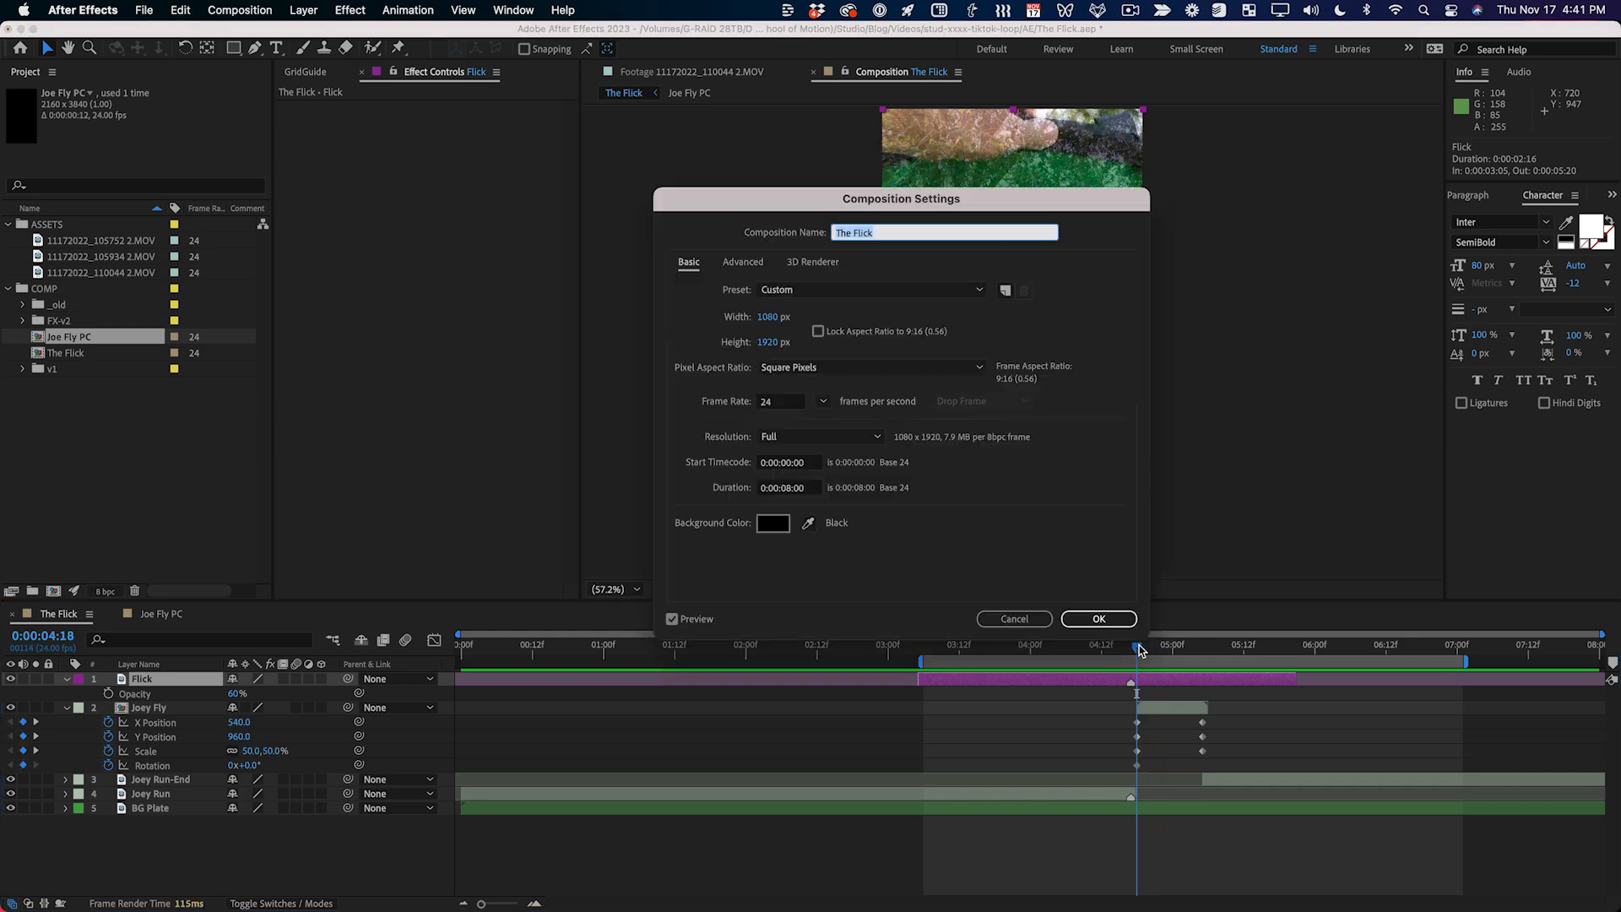
{"action": "key", "text": "Return"}
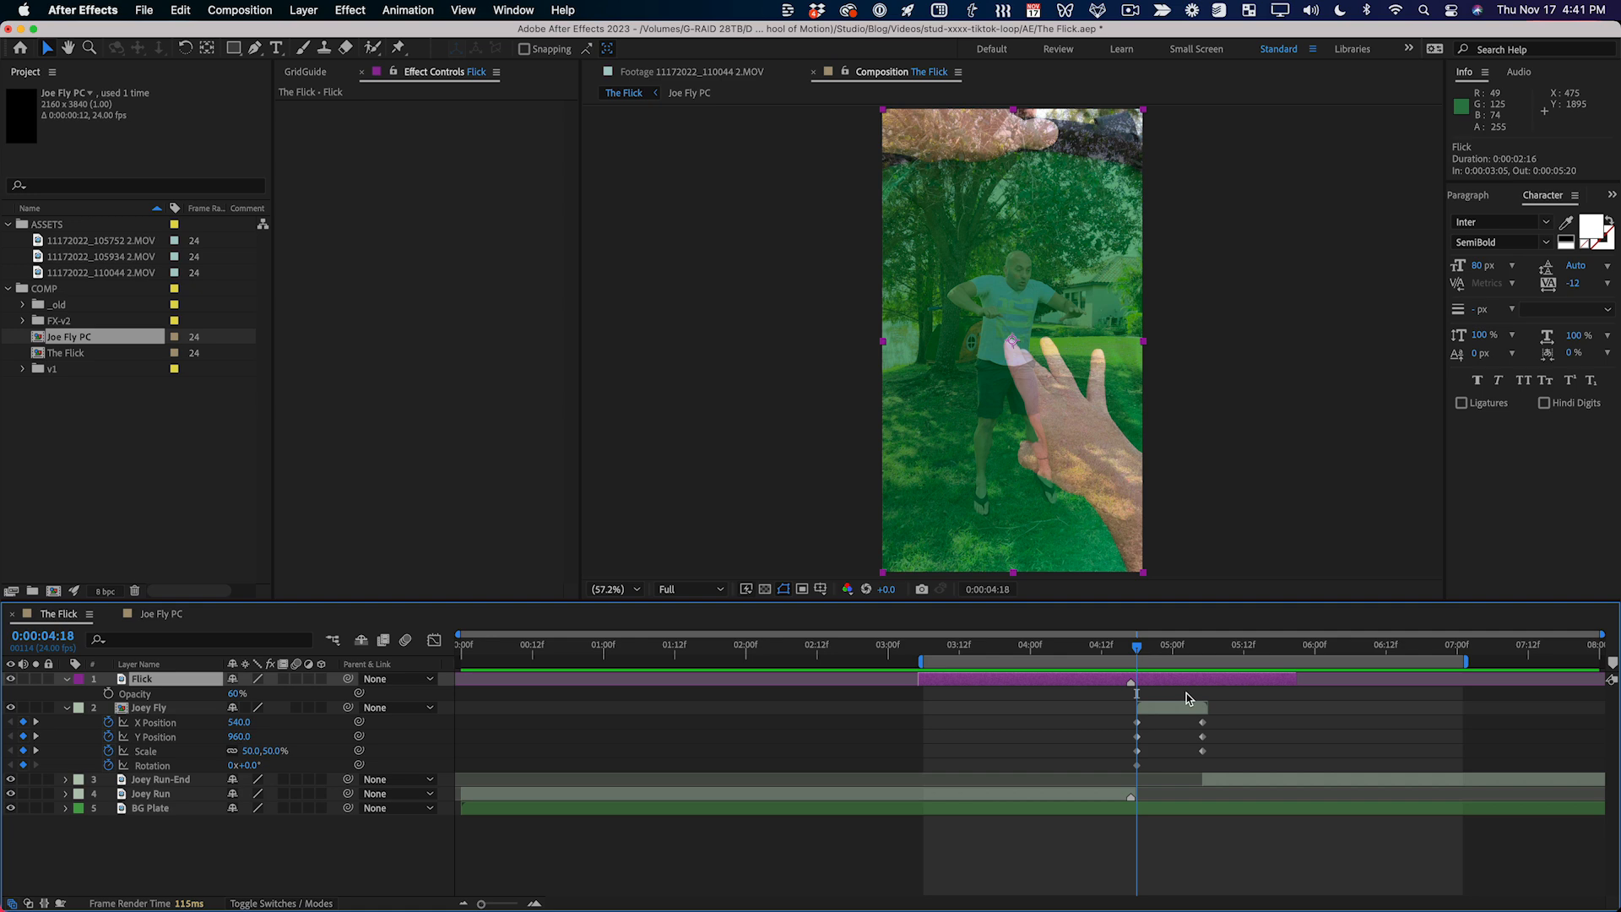
Step: Step frame by frame from 0:00:04:18 to 0:00:05:02 to examine how the man's flight follows the hand flick
{"action": "key", "text": "Page_Down"}
{"action": "key", "text": "Page_Up"}
{"action": "key", "text": "Page_Down"}
{"action": "key", "text": "Page_Down"}
{"action": "key", "text": "Page_Down"}
{"action": "key", "text": "Page_Down"}
{"action": "key", "text": "Page_Down"}
{"action": "key", "text": "Page_Down"}
{"action": "key", "text": "Page_Down"}
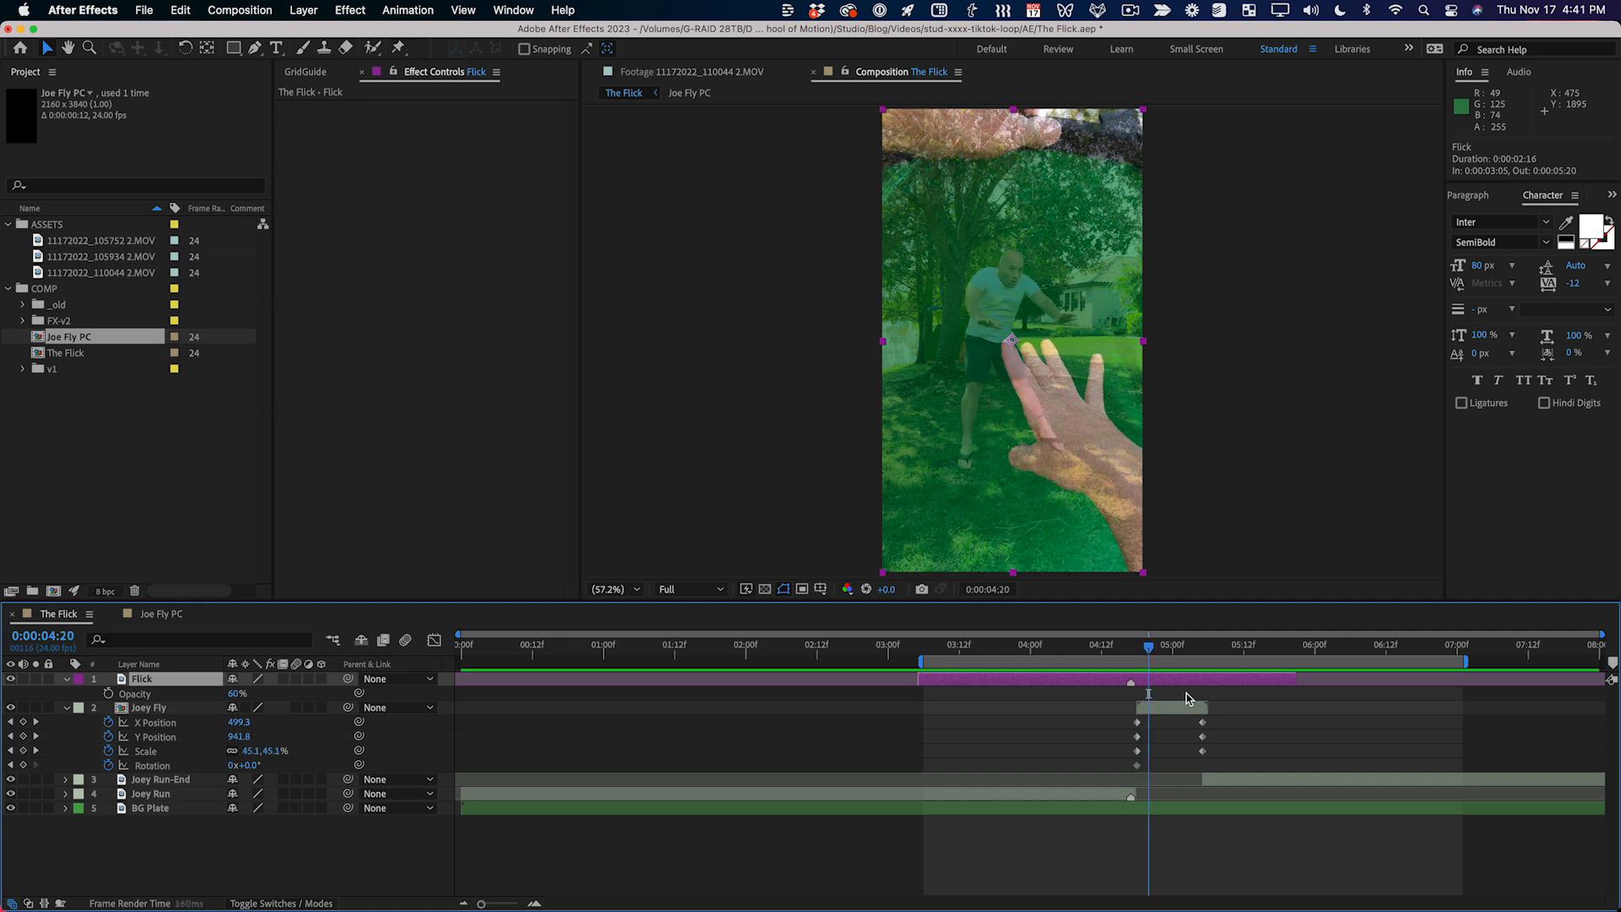
{"action": "key", "text": "Page_Down"}
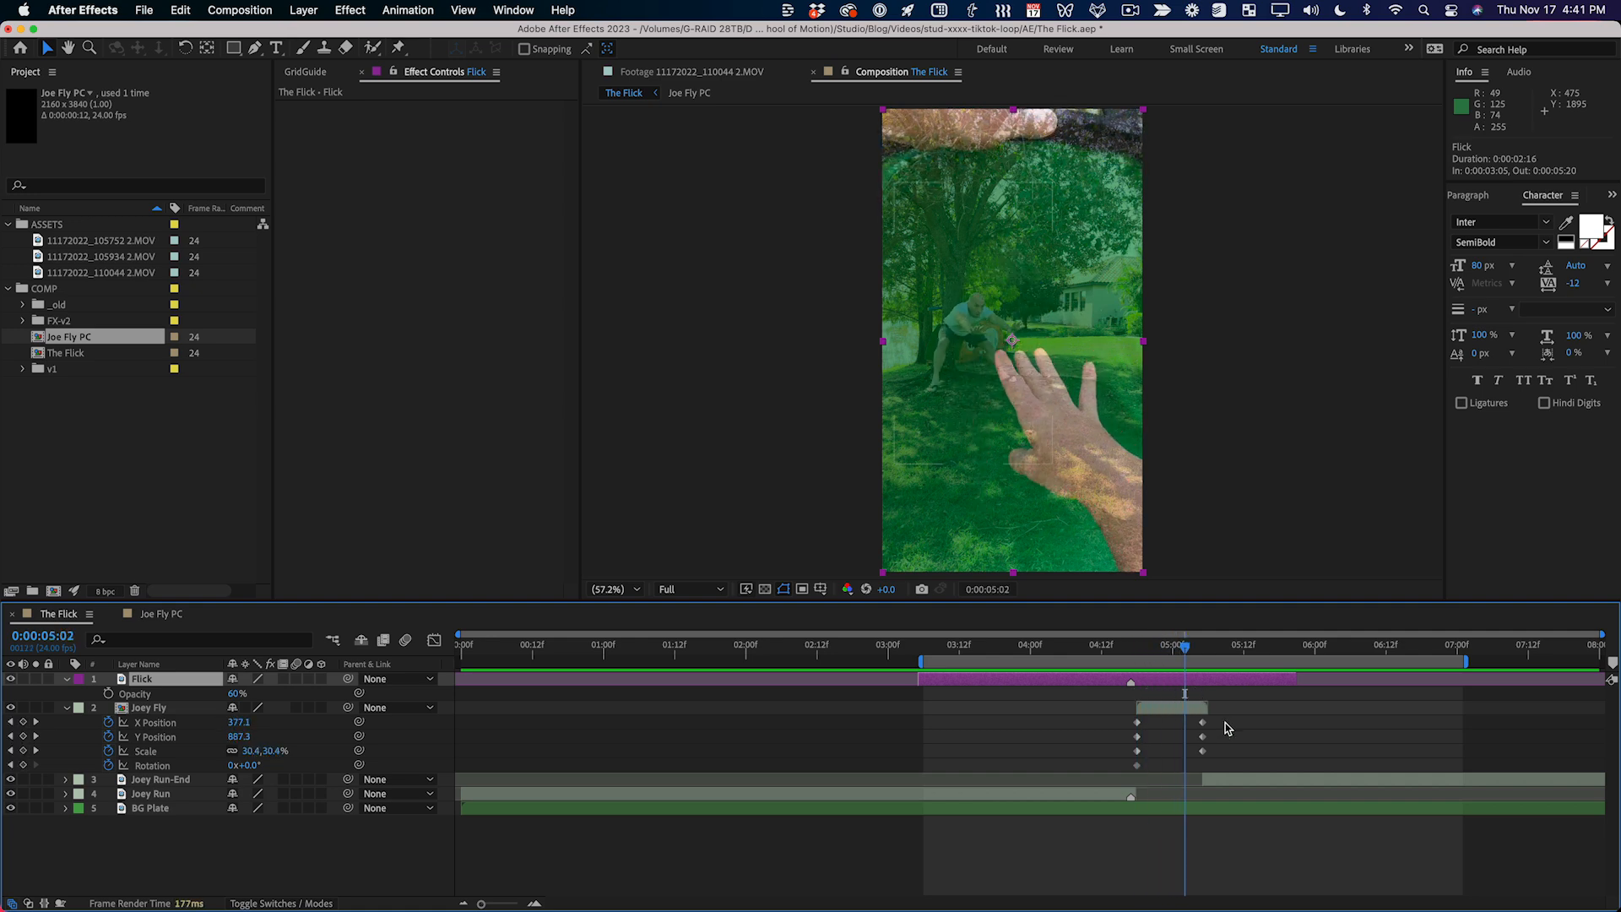
Step: Enable time remapping on the Joey Fly layer
{"action": "left_click", "coordinate": [1219, 720]}
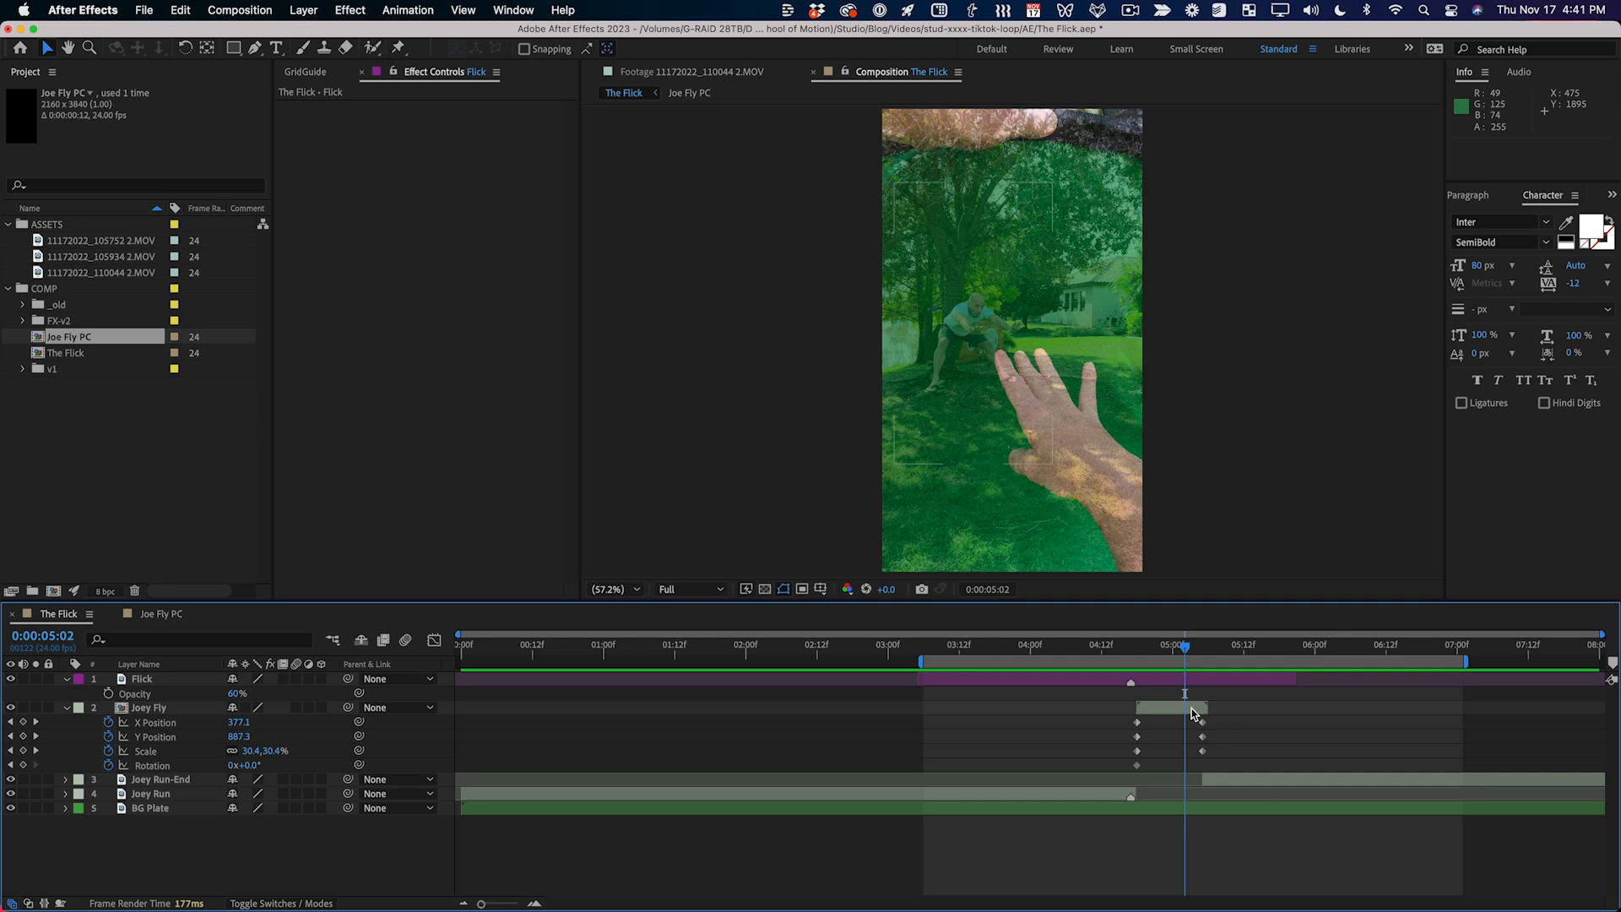
{"action": "left_click", "coordinate": [1203, 713]}
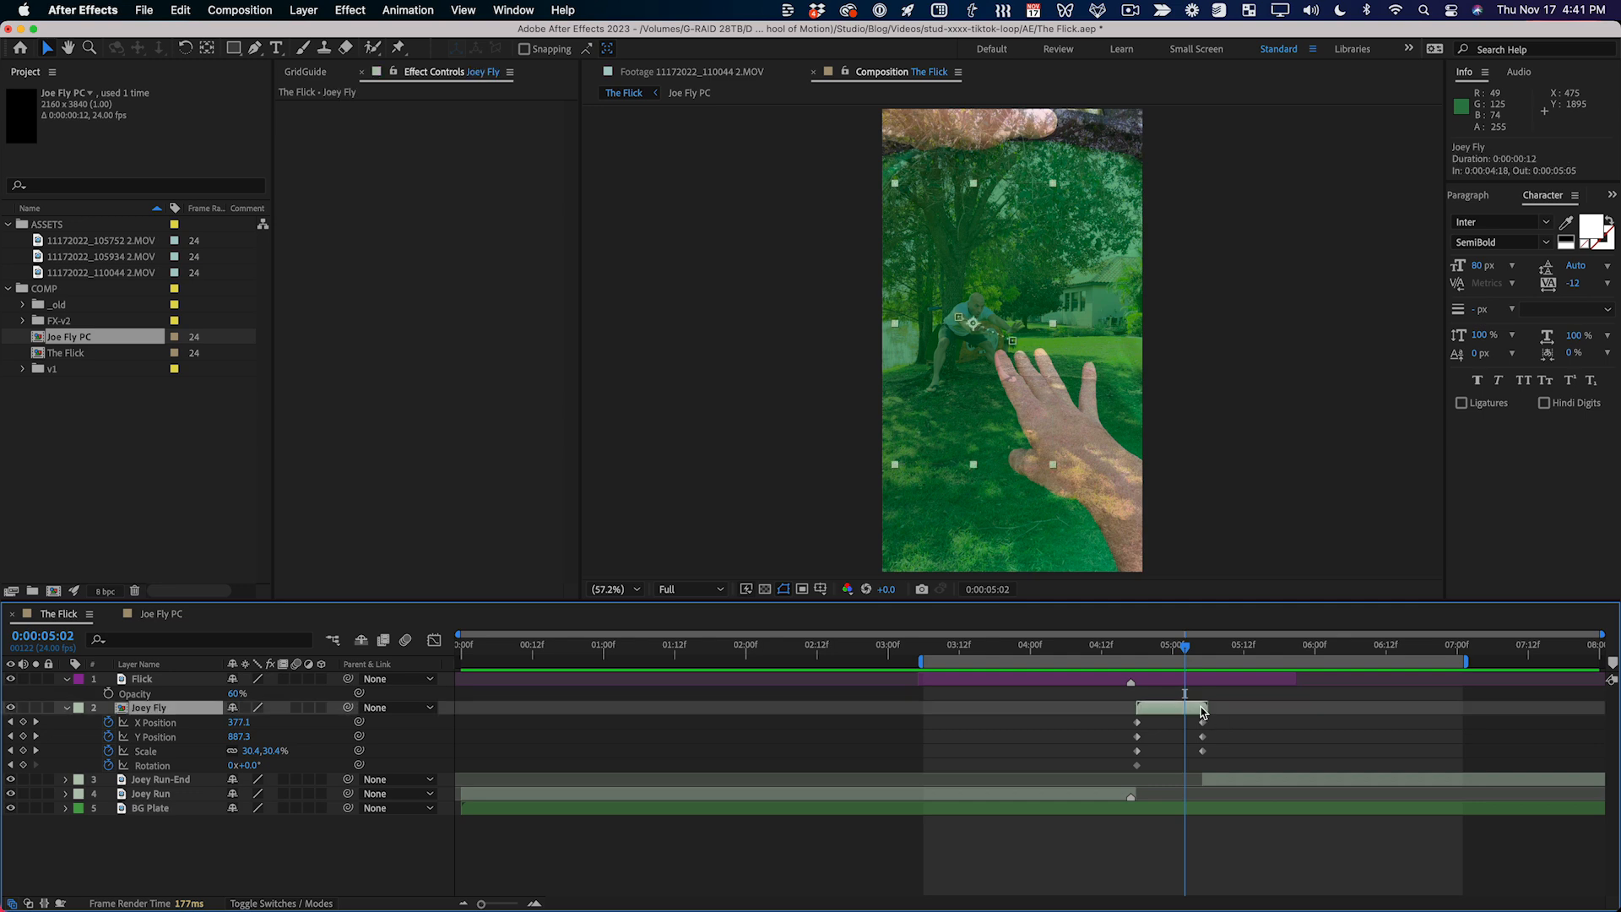
{"action": "key", "text": "super+z"}
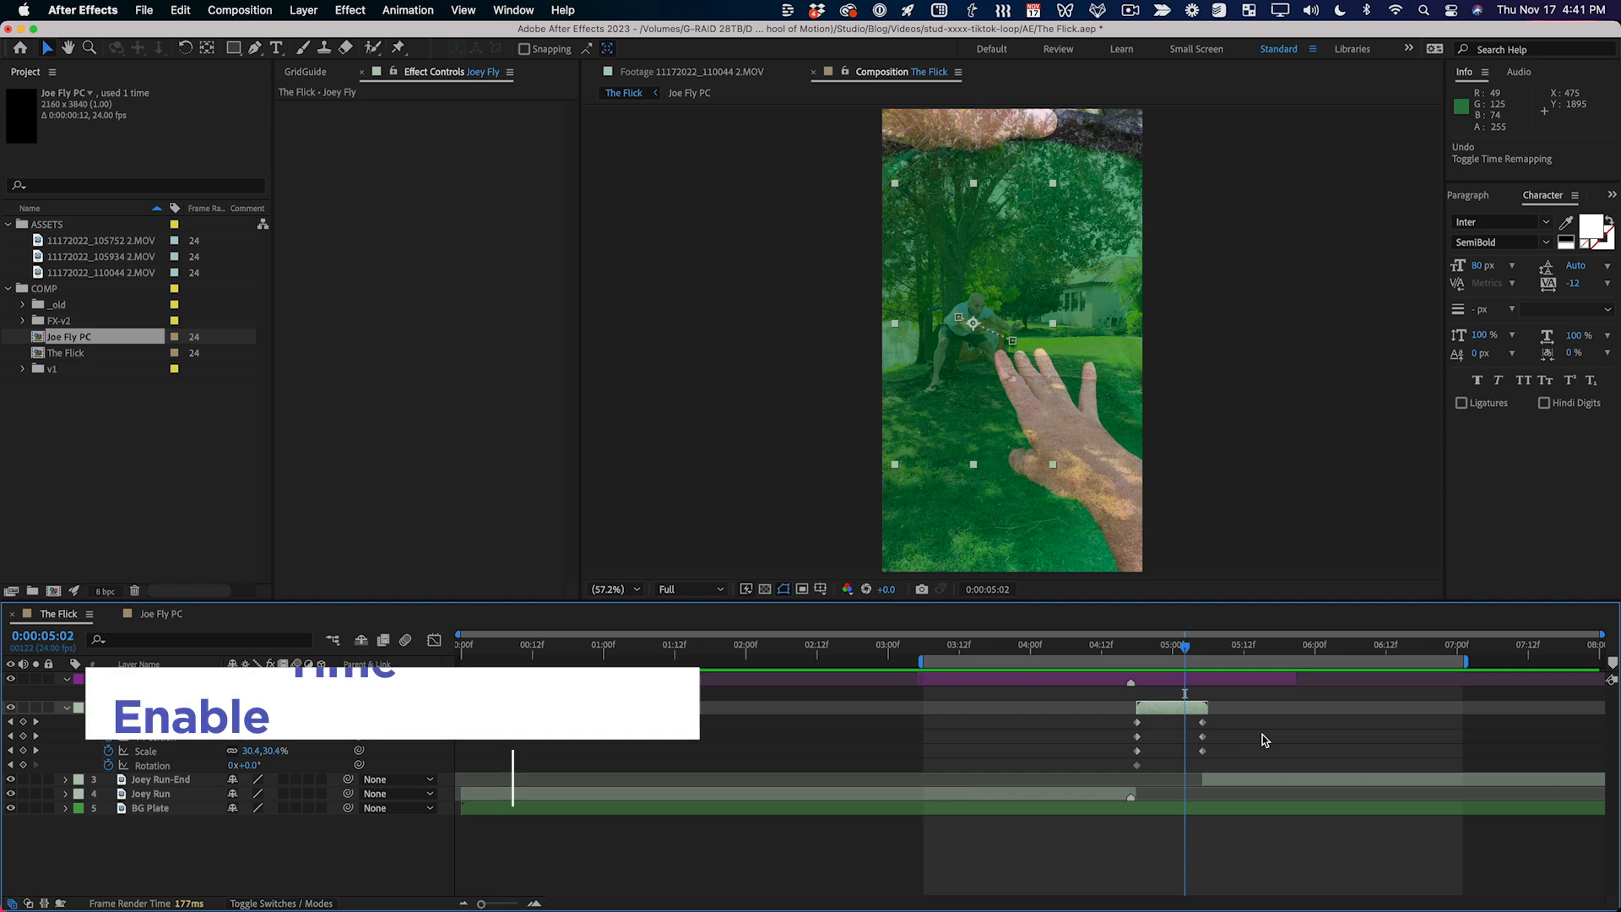
{"action": "key", "text": "super+alt+t"}
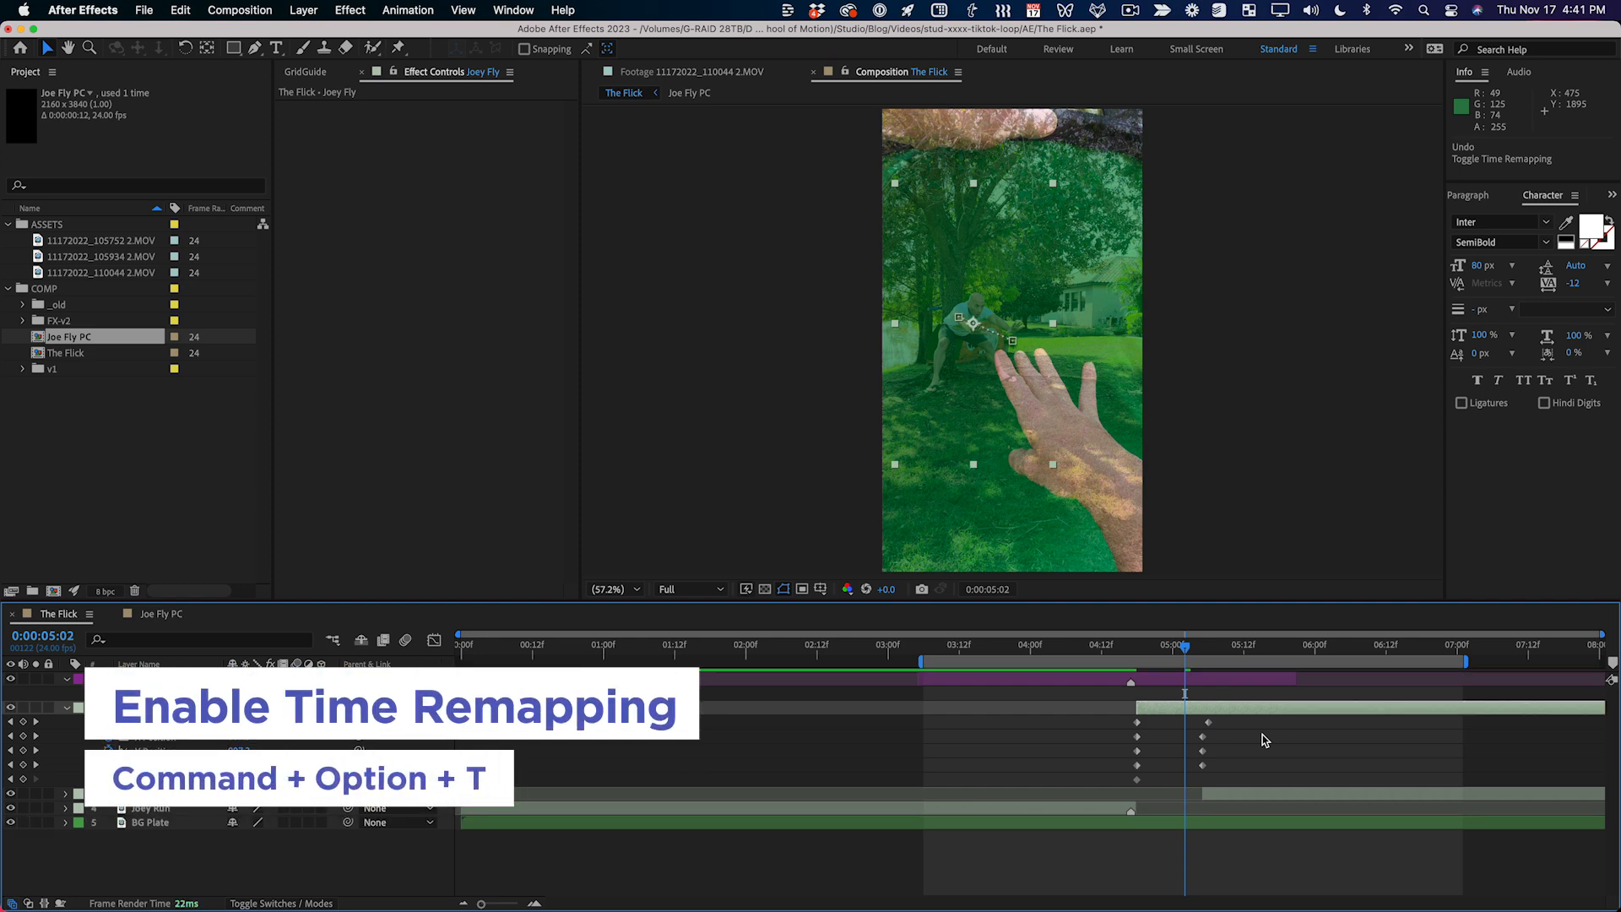
Step: Add a Time Remap keyframe to Joey Fly at 0:00:05:05 and delete the one at 0:00:05:06
{"action": "key", "text": "k"}
{"action": "key", "text": "k"}
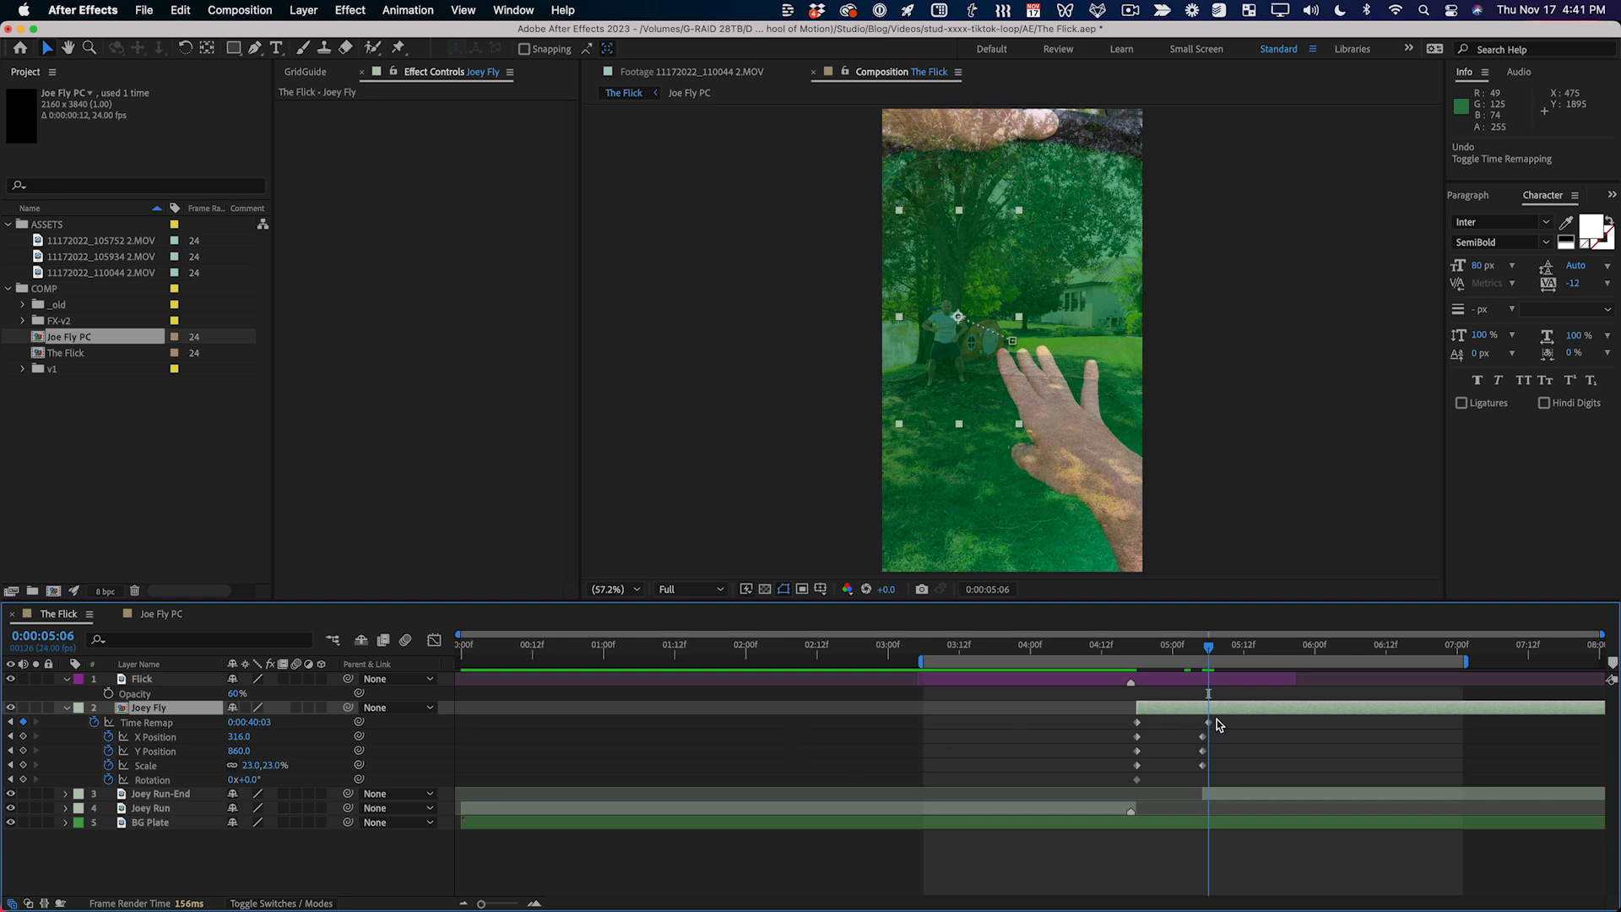
{"action": "key", "text": "j"}
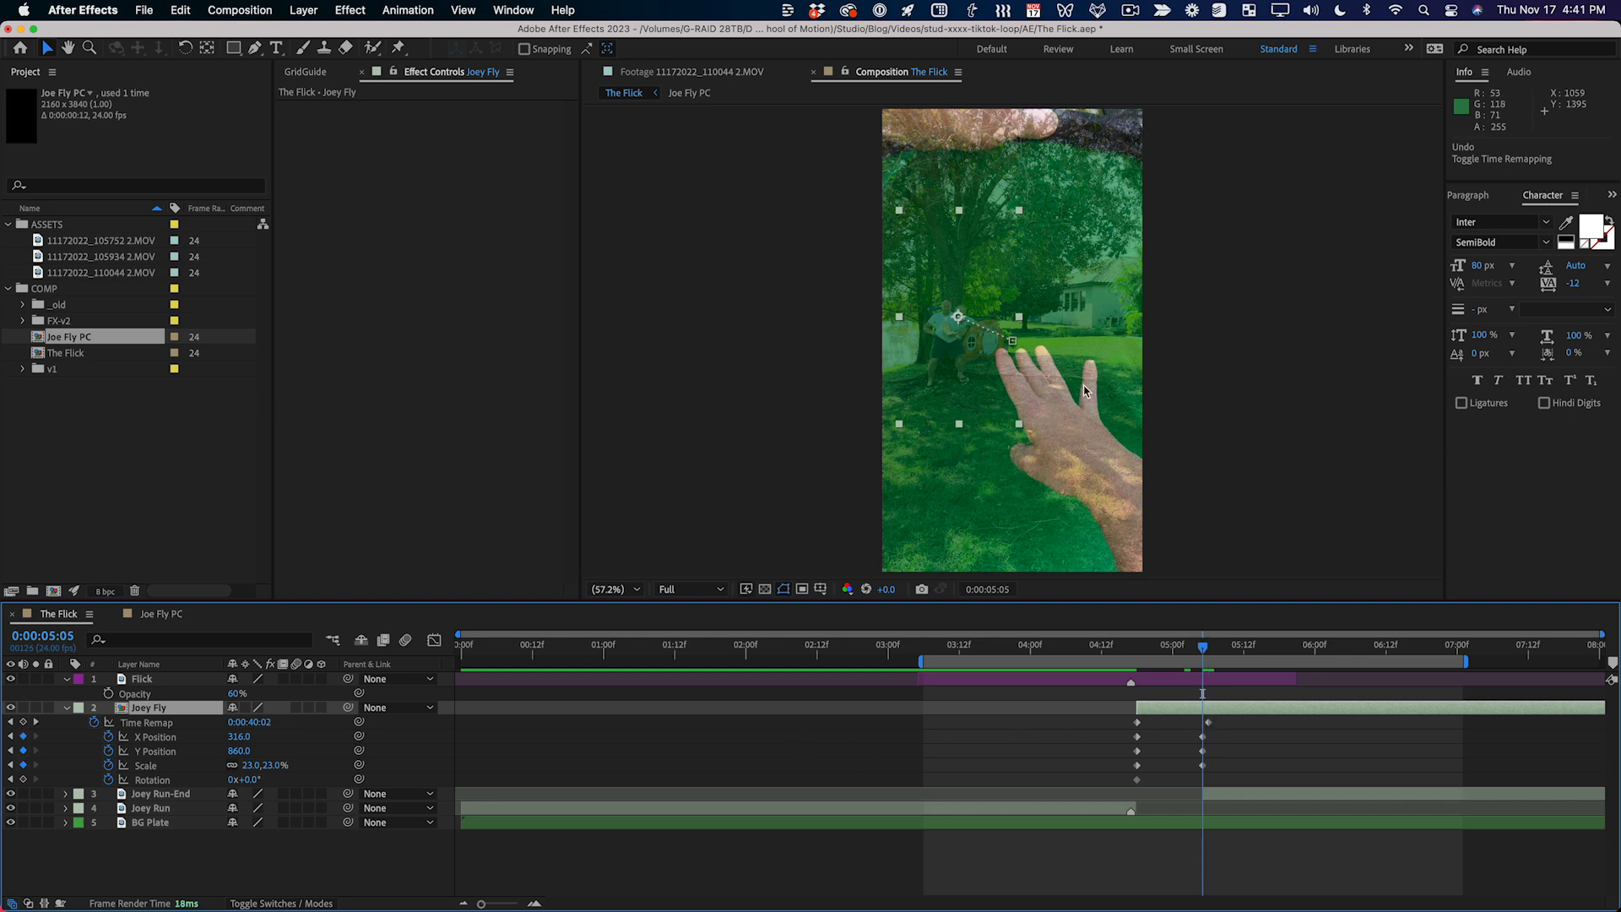
{"action": "key", "text": "period"}
{"action": "scroll", "coordinate": [963, 347], "scroll_direction": "up", "scroll_amount": 3}
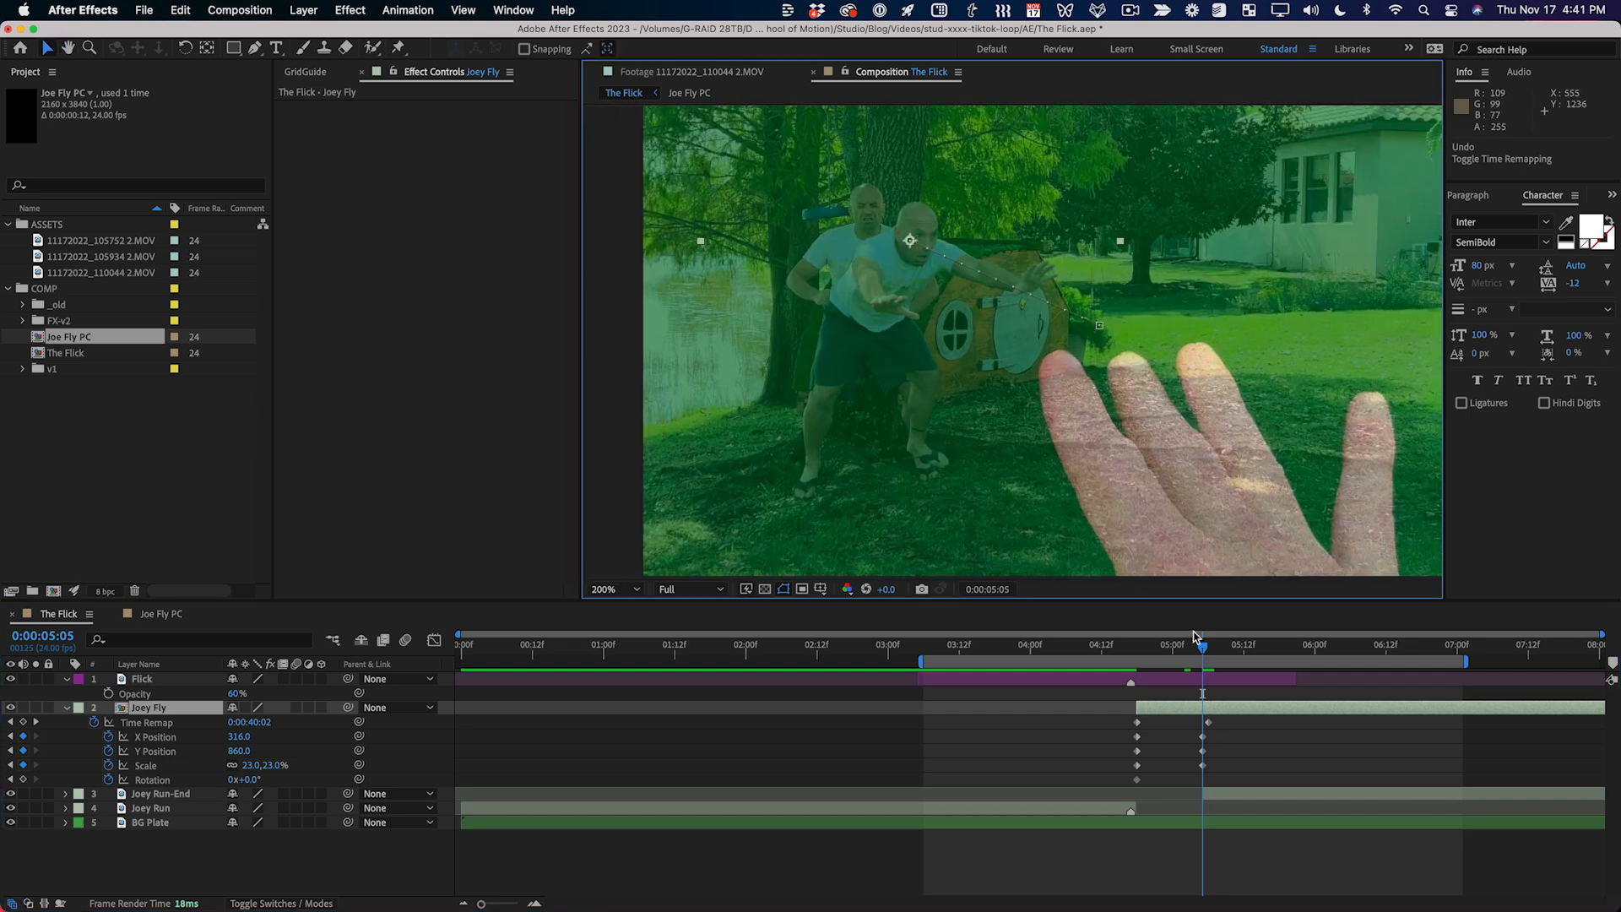
{"action": "key", "text": "Page_Down"}
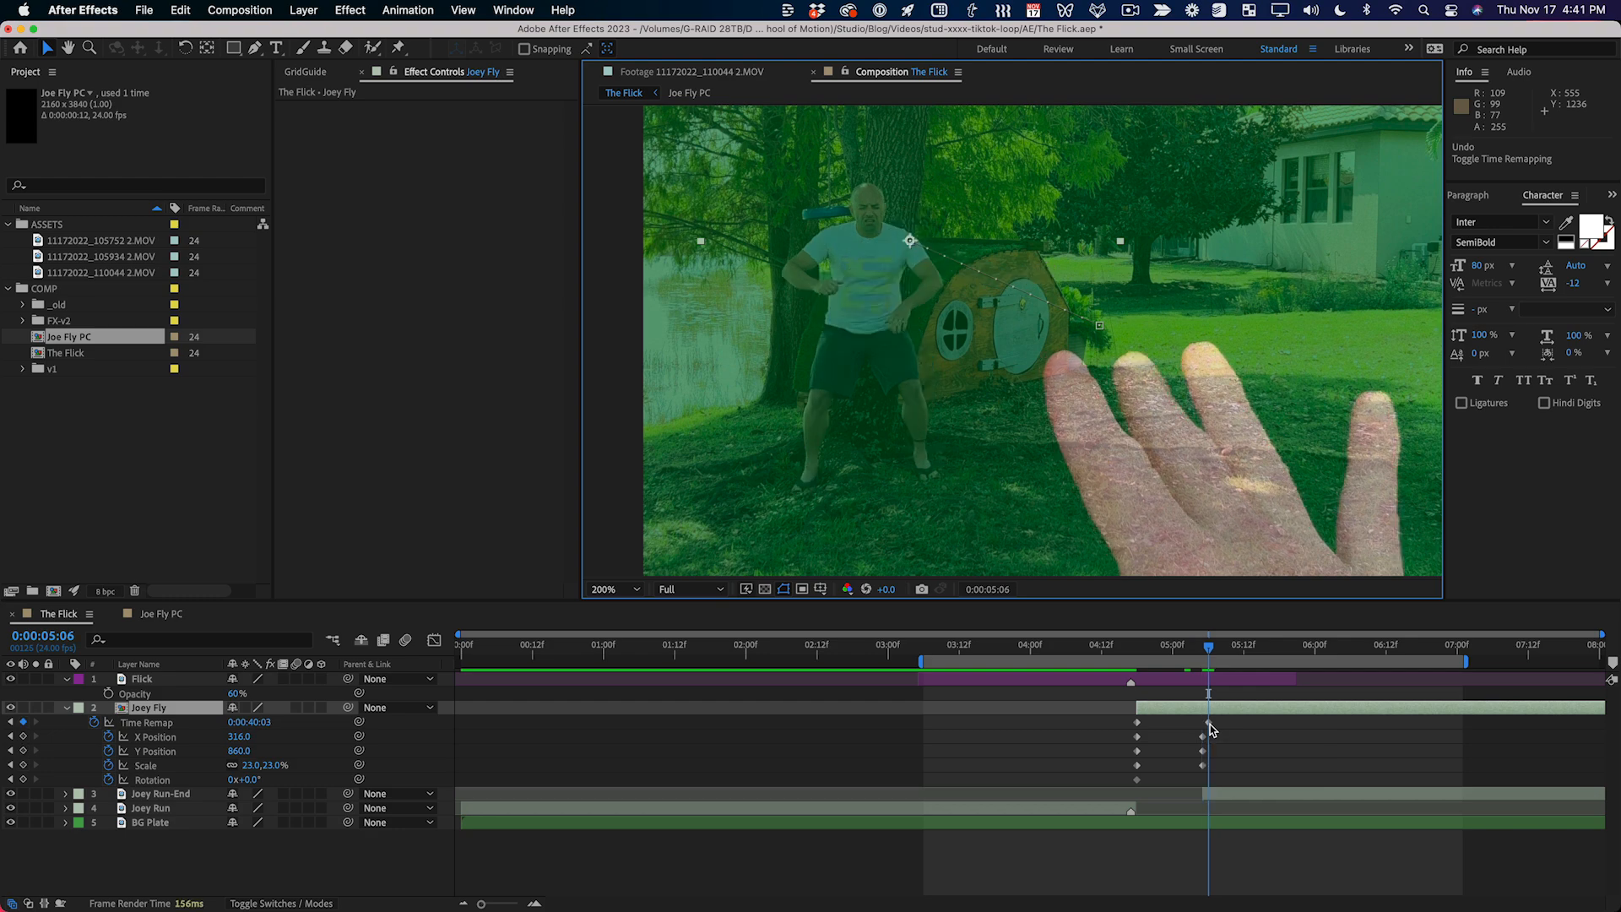
{"action": "key", "text": "Page_Up"}
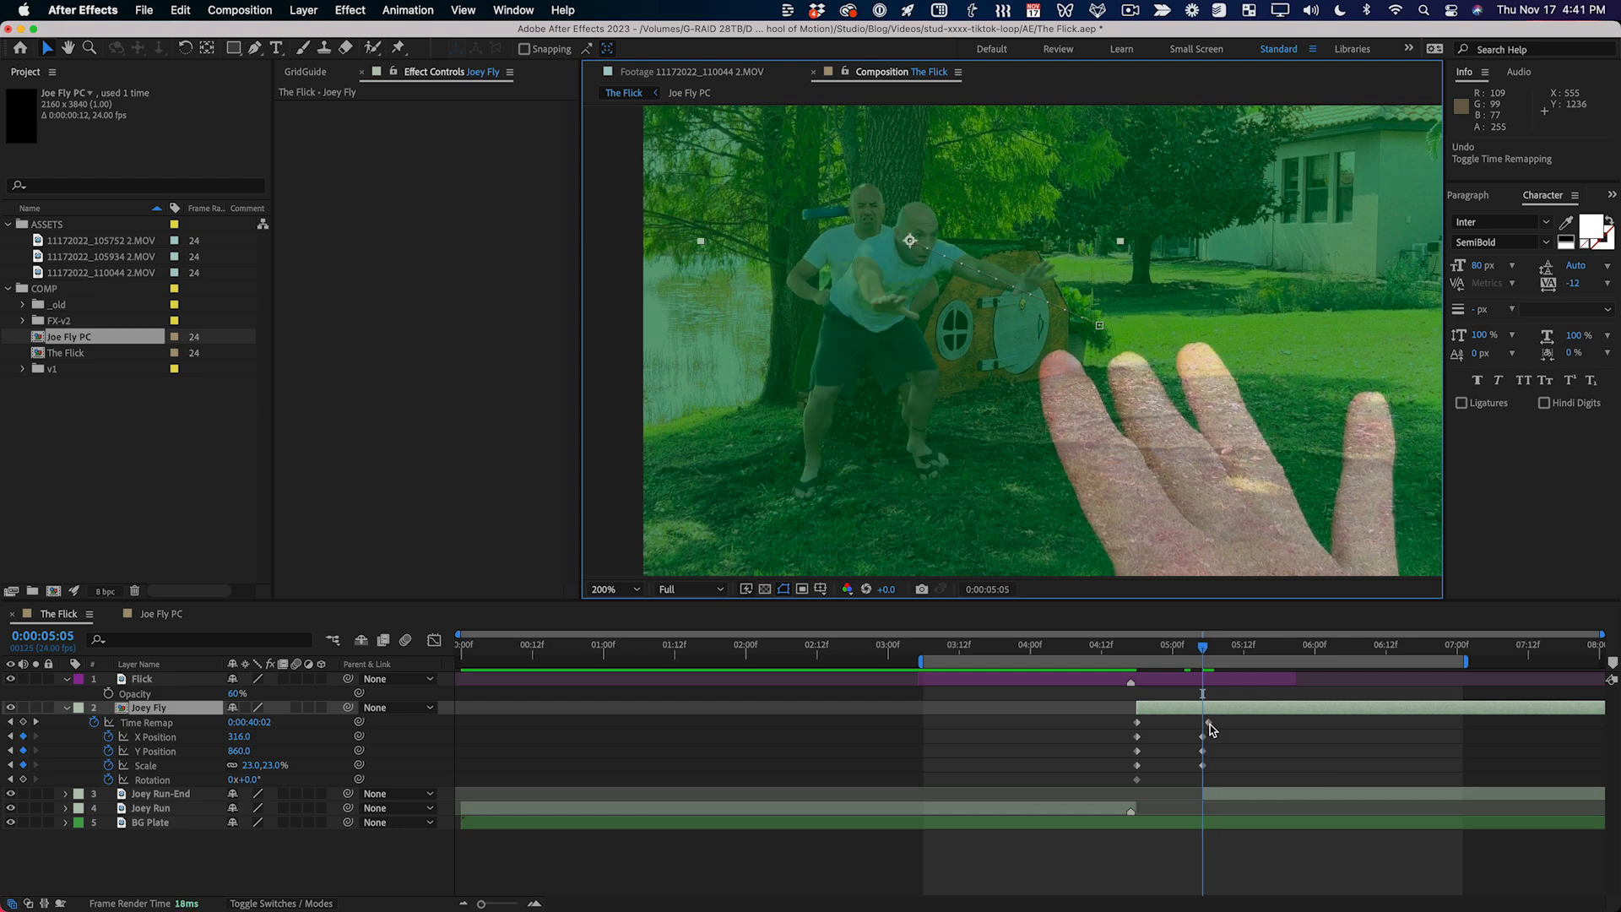
{"action": "left_click", "coordinate": [25, 723]}
{"action": "left_click", "coordinate": [1213, 728]}
{"action": "left_click", "coordinate": [1277, 739]}
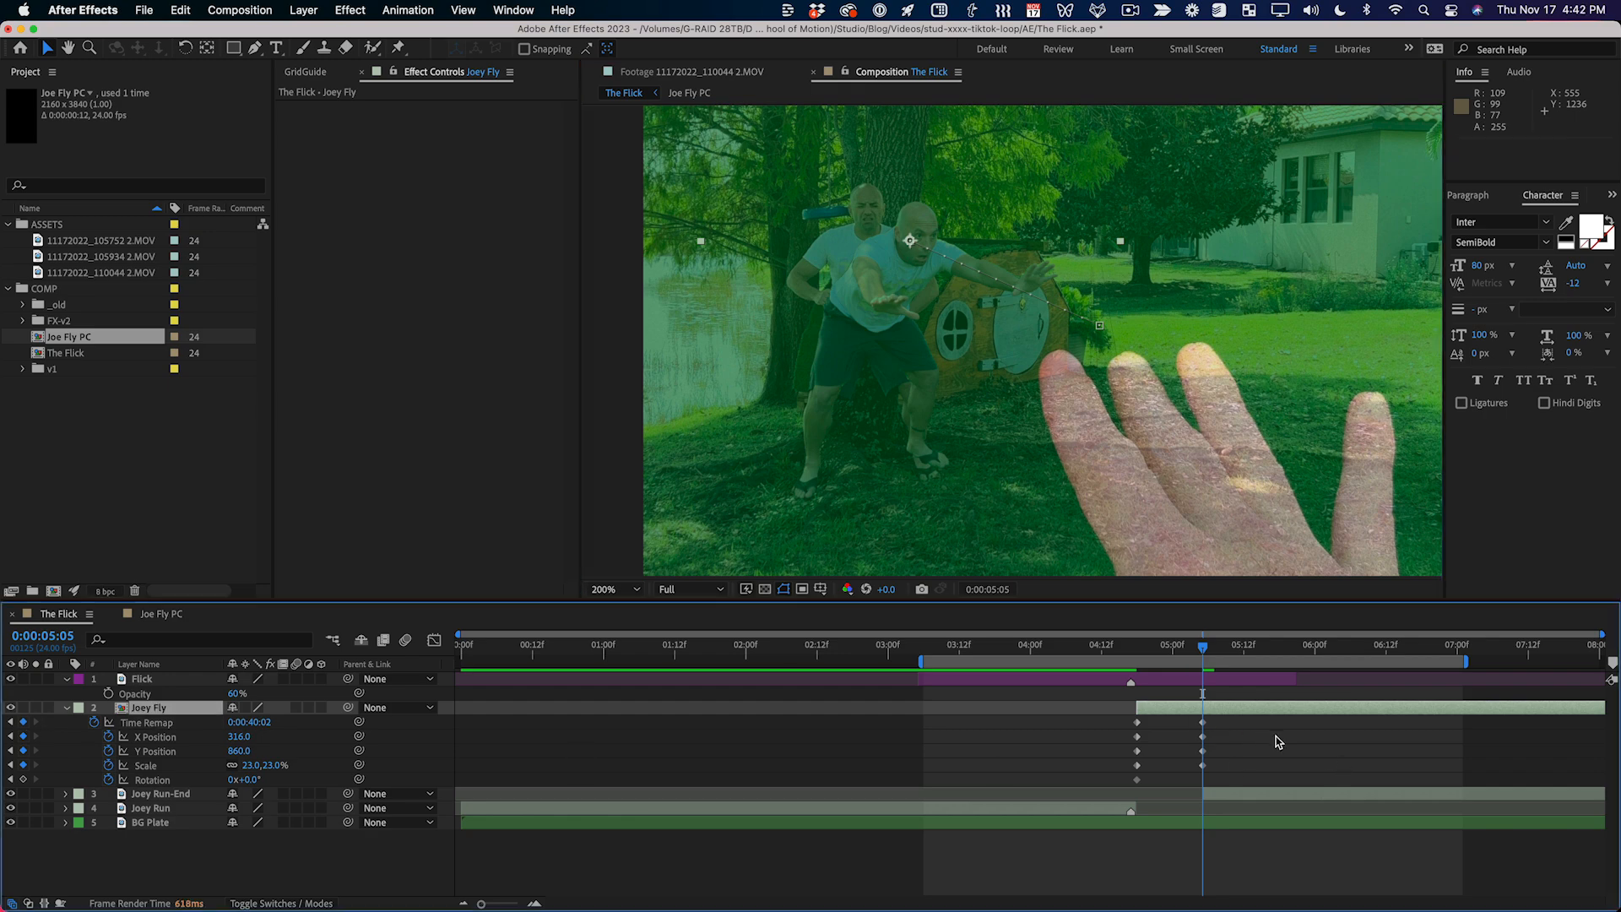
Step: Move Joey Fly's ending Time Remap, X Position, Y Position and Scale keyframes to 0:00:05:02
{"action": "key", "text": "j"}
{"action": "key", "text": "k"}
{"action": "key", "text": "Page_Up"}
{"action": "key", "text": "Page_Up"}
{"action": "key", "text": "Page_Up"}
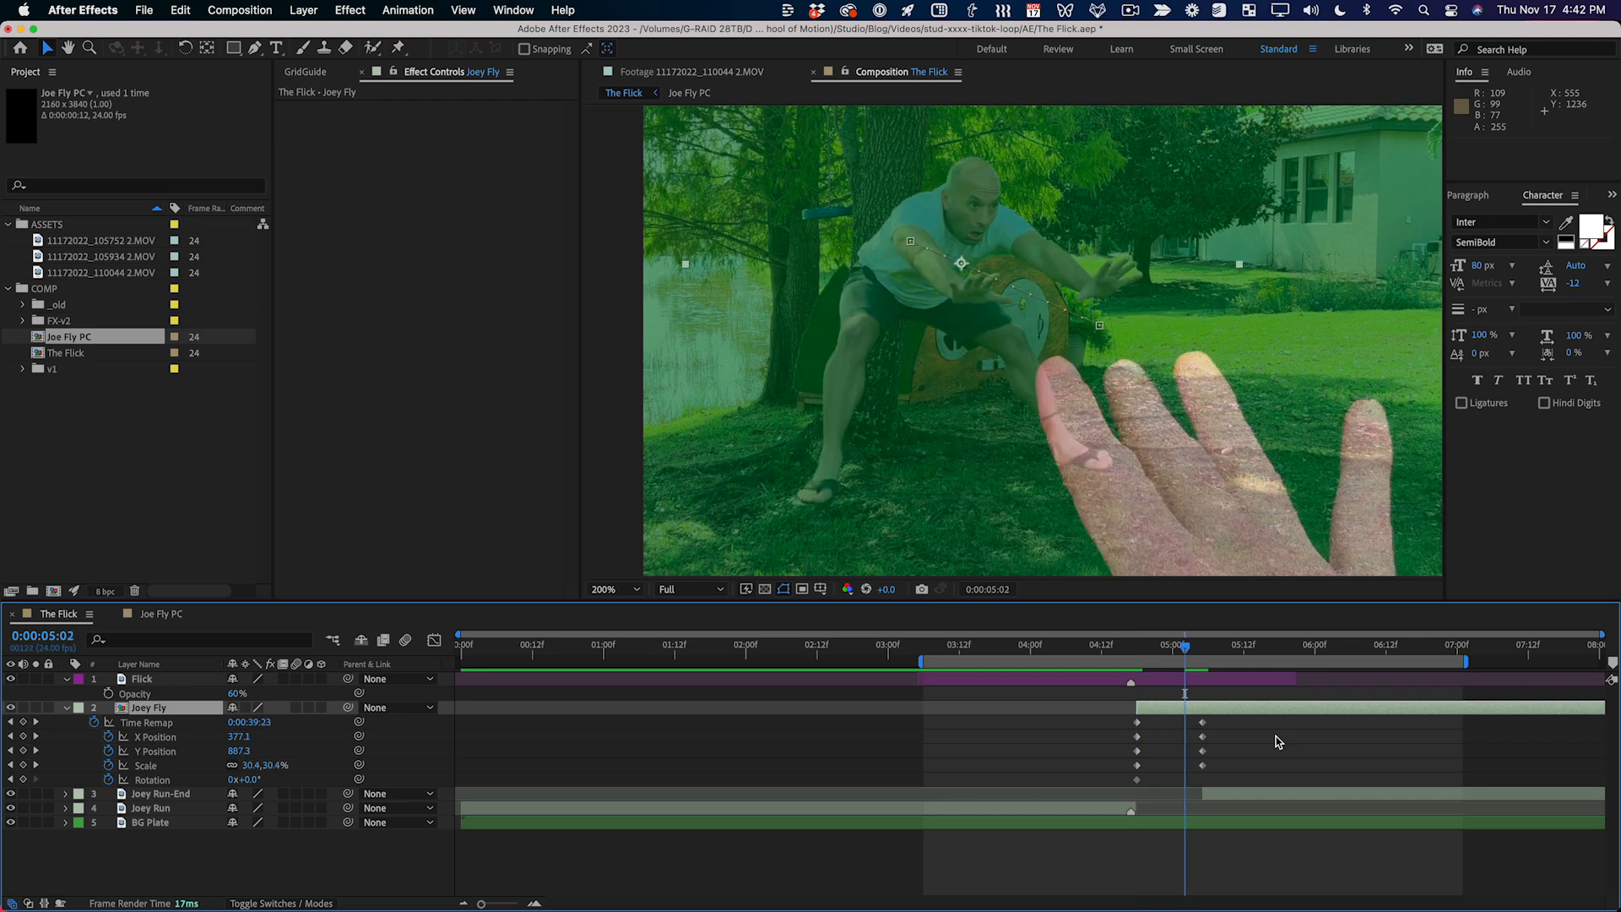
{"action": "left_click_drag", "start_coordinate": [1192, 719], "coordinate": [1184, 766]}
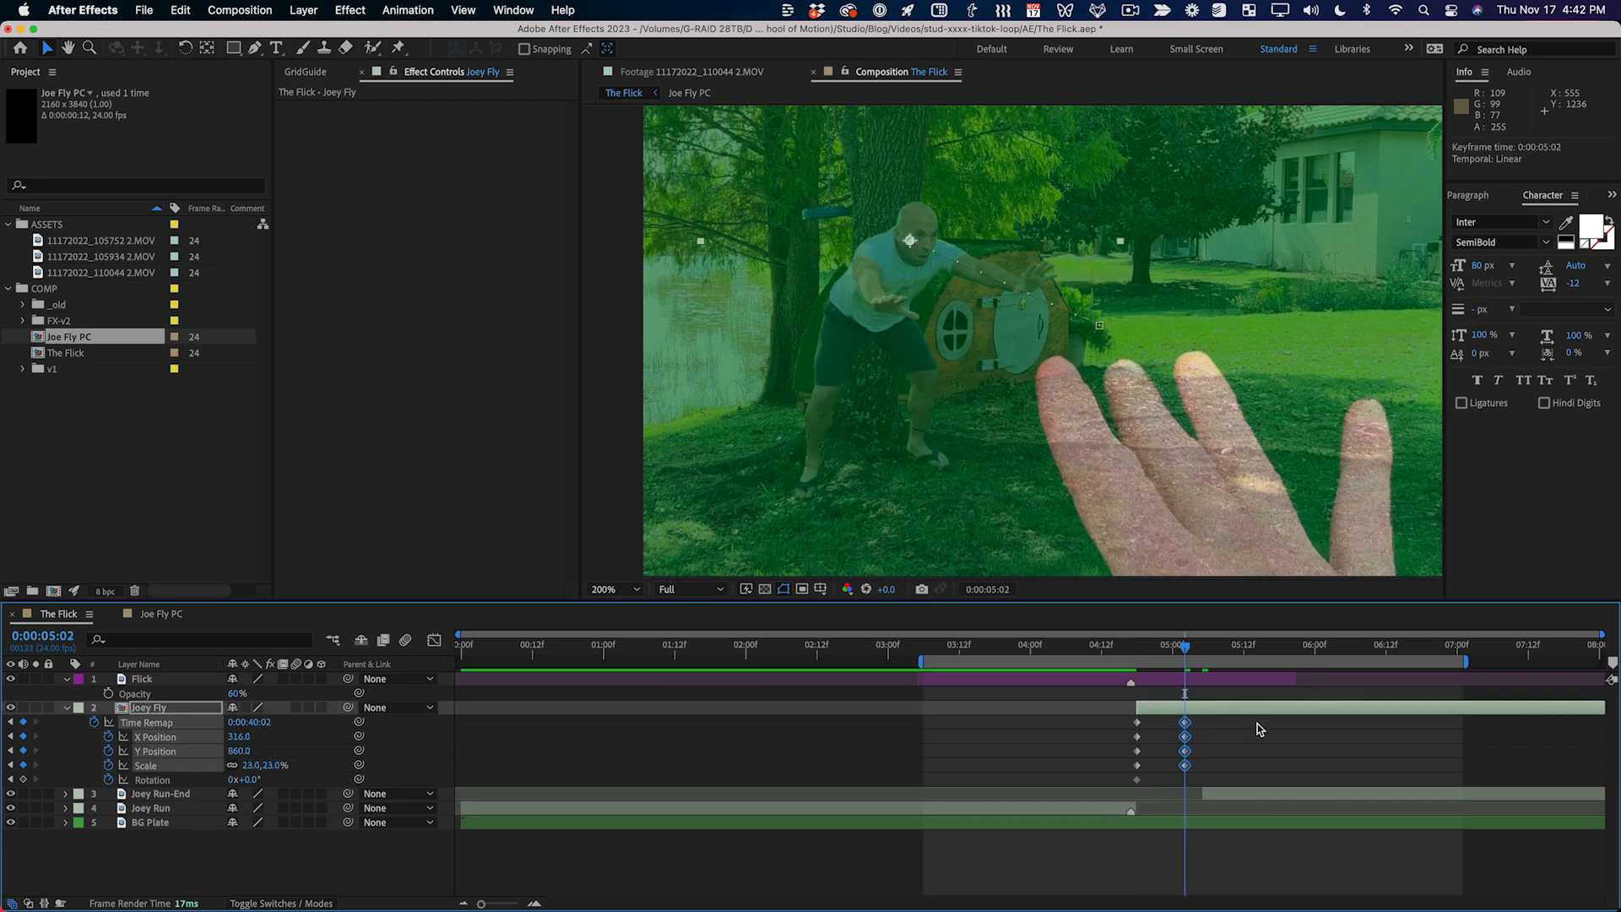
Step: Trim the start of the Joey Run-End layer and the end of the Joey Fly layer to 0:00:05:02
{"action": "left_click", "coordinate": [1222, 792]}
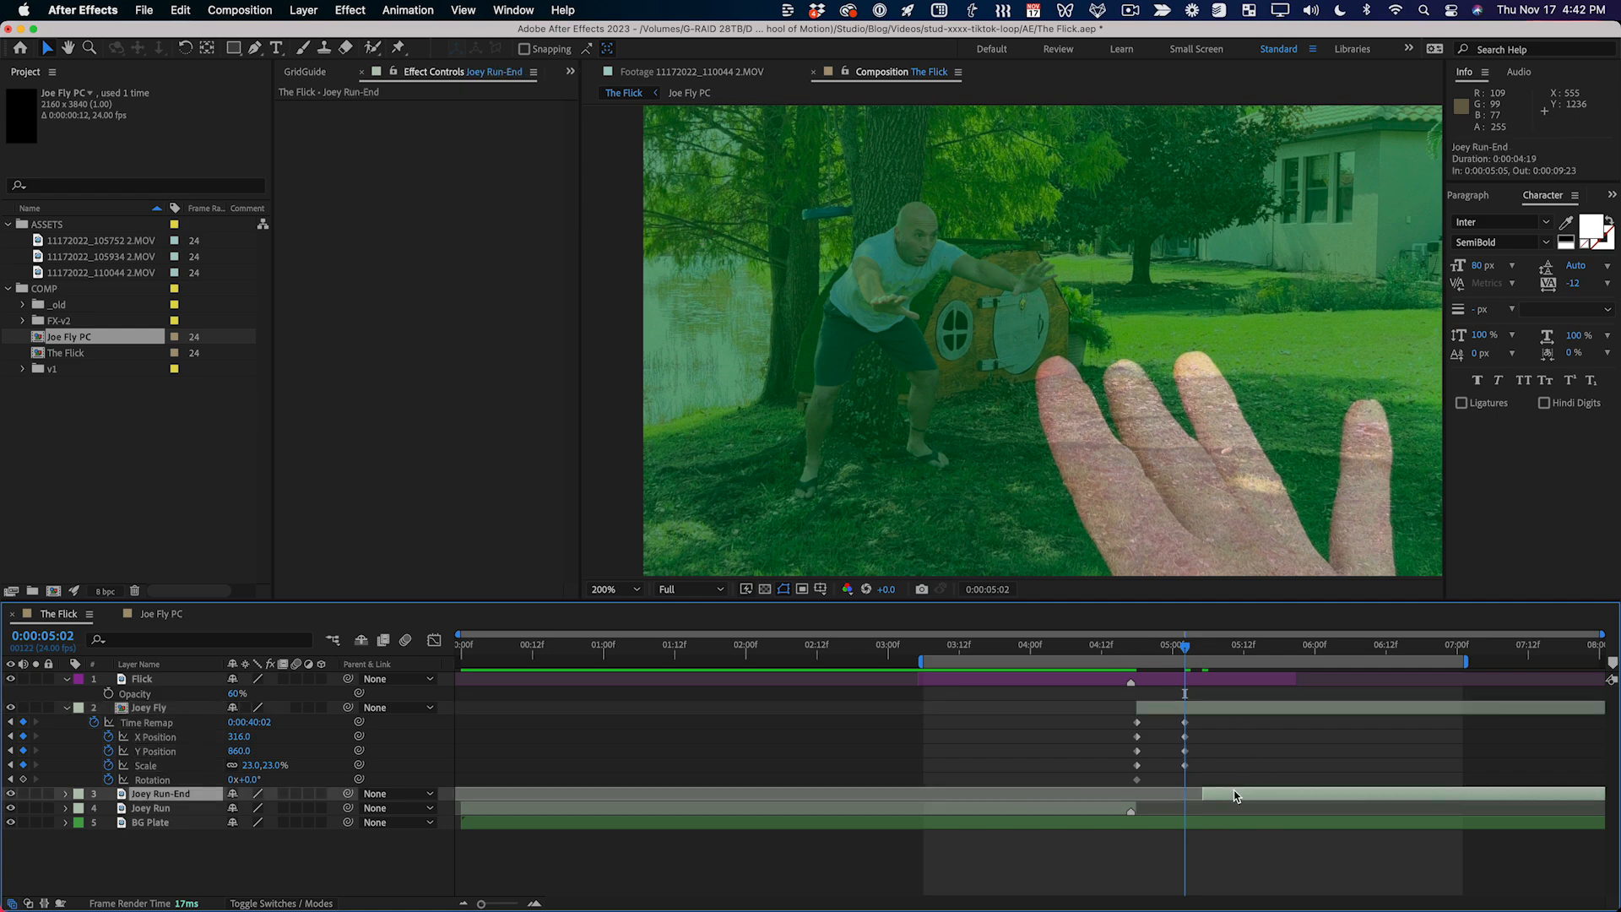
{"action": "key", "text": "alt+["}
{"action": "left_click", "coordinate": [1211, 691]}
{"action": "left_click", "coordinate": [1208, 710]}
{"action": "key", "text": "alt+]"}
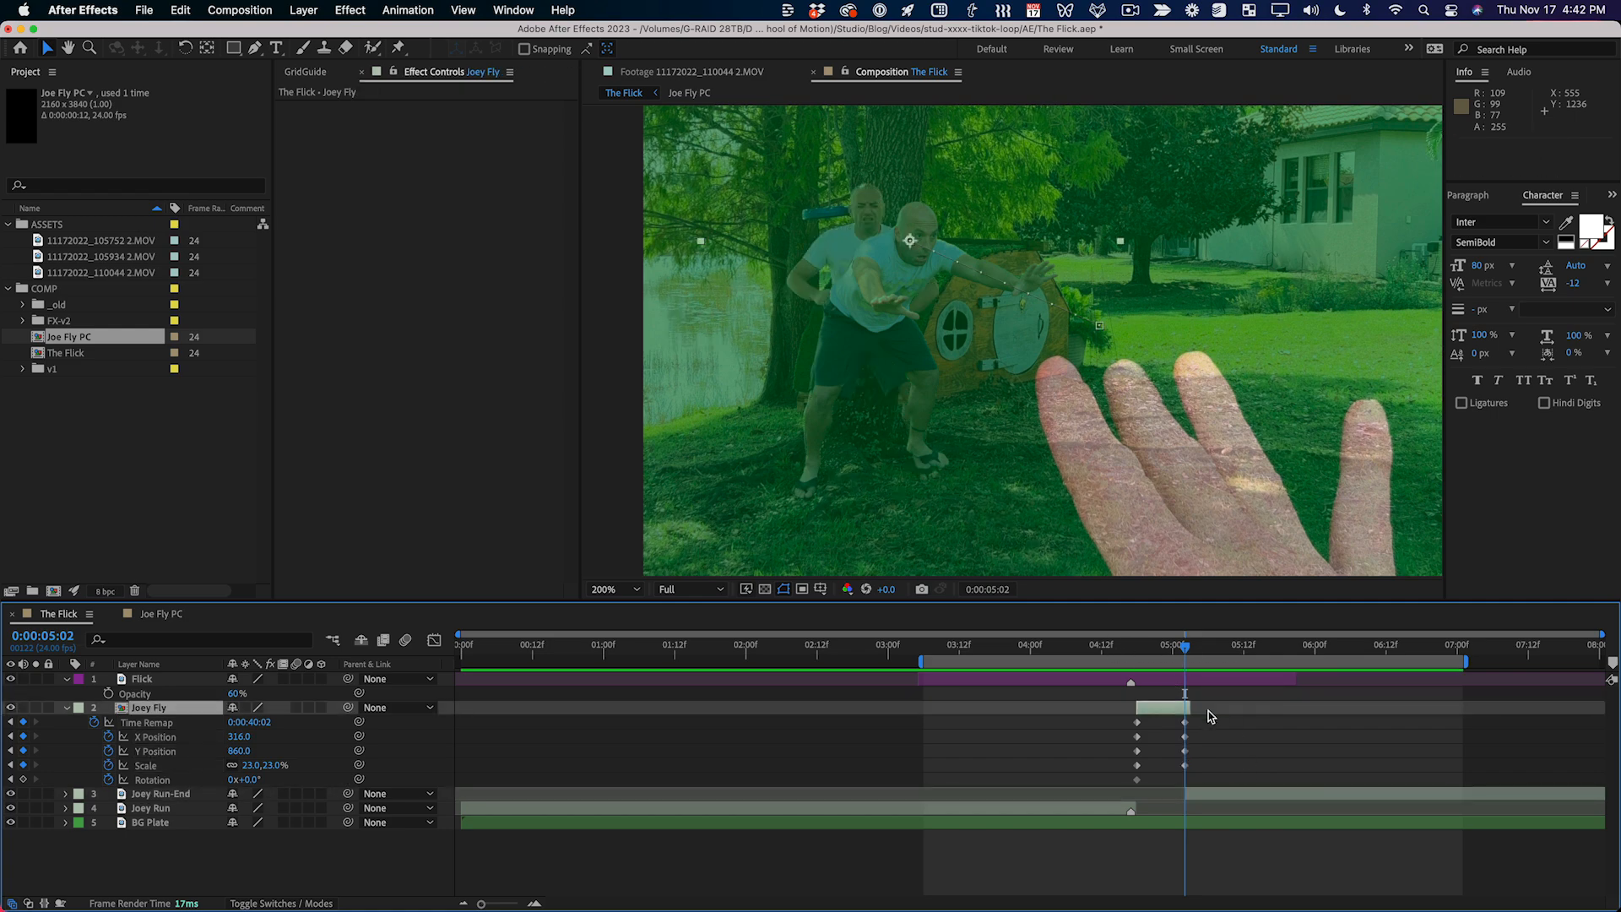
Step: Nudge the Joey Run-End layer one frame later and preview the shortened flight
{"action": "key", "text": "Page_Up"}
{"action": "key", "text": "Page_Down"}
{"action": "left_click", "coordinate": [1207, 792]}
{"action": "key", "text": "alt+Page_Down"}
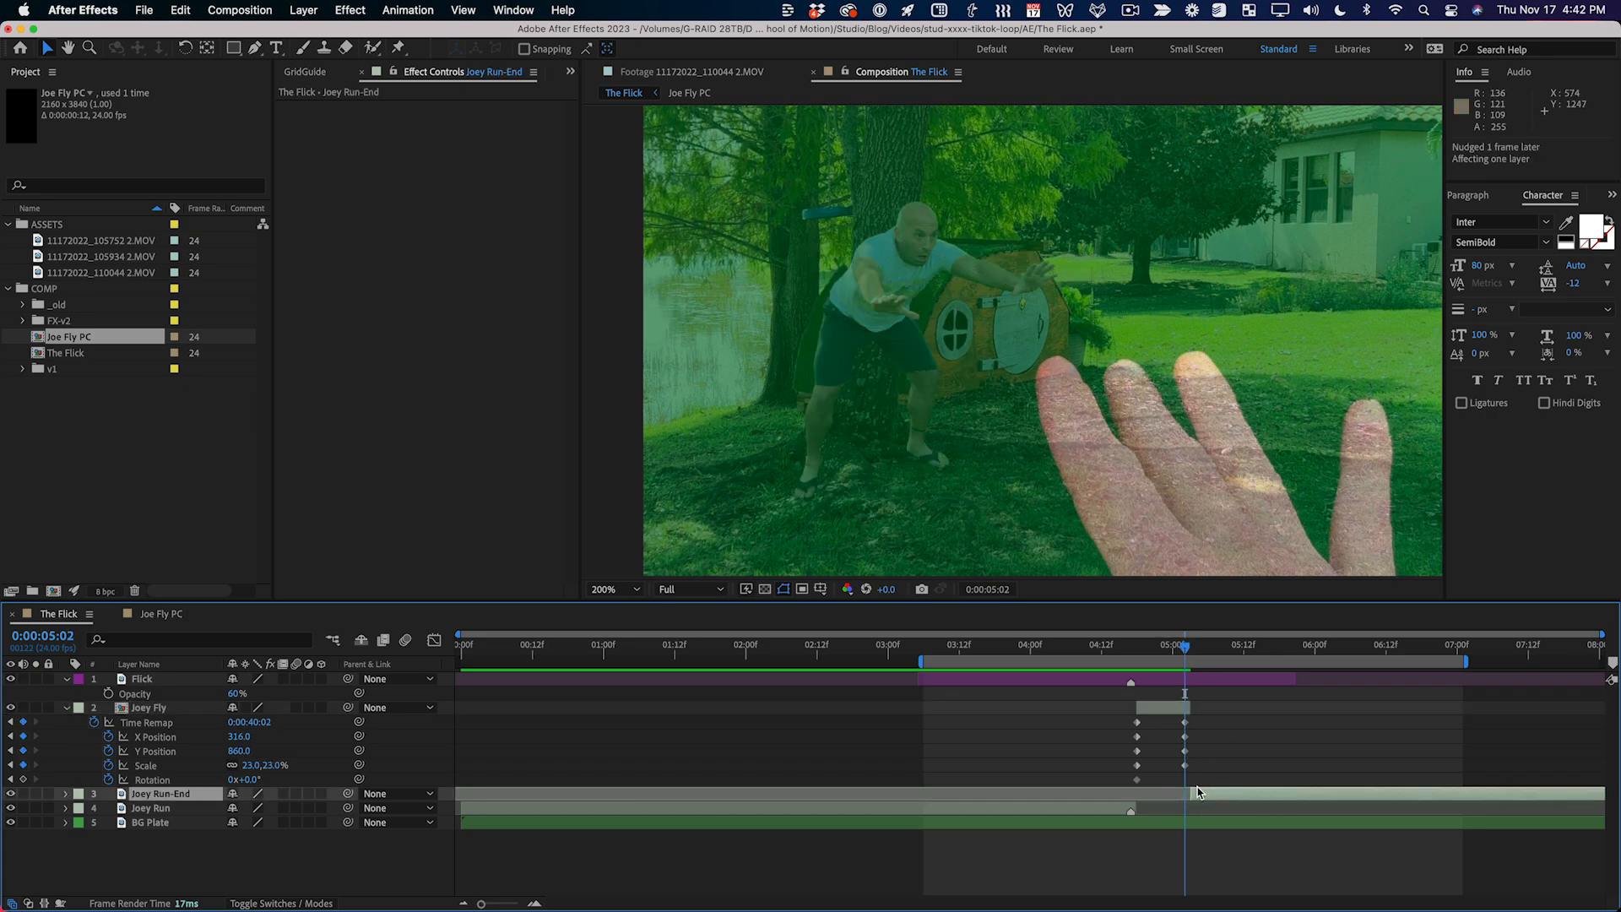
{"action": "left_click_drag", "start_coordinate": [1186, 651], "coordinate": [1195, 652]}
{"action": "key", "text": "space"}
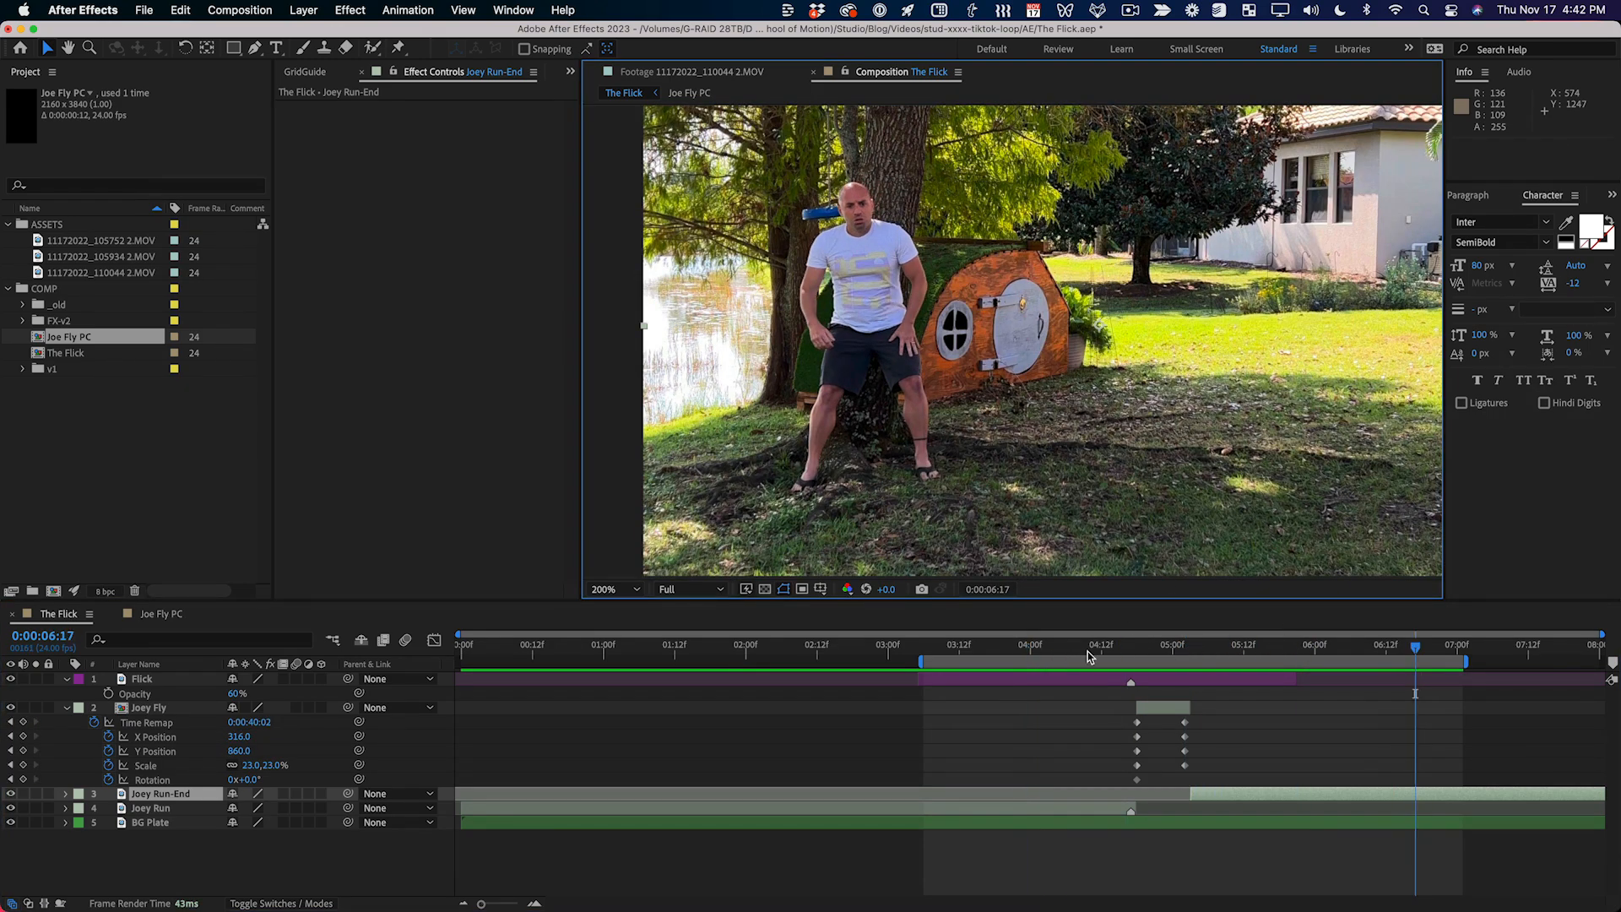
Step: At 0:00:04:21, set the Flick layer's opacity to 100%
{"action": "left_click", "coordinate": [1155, 648]}
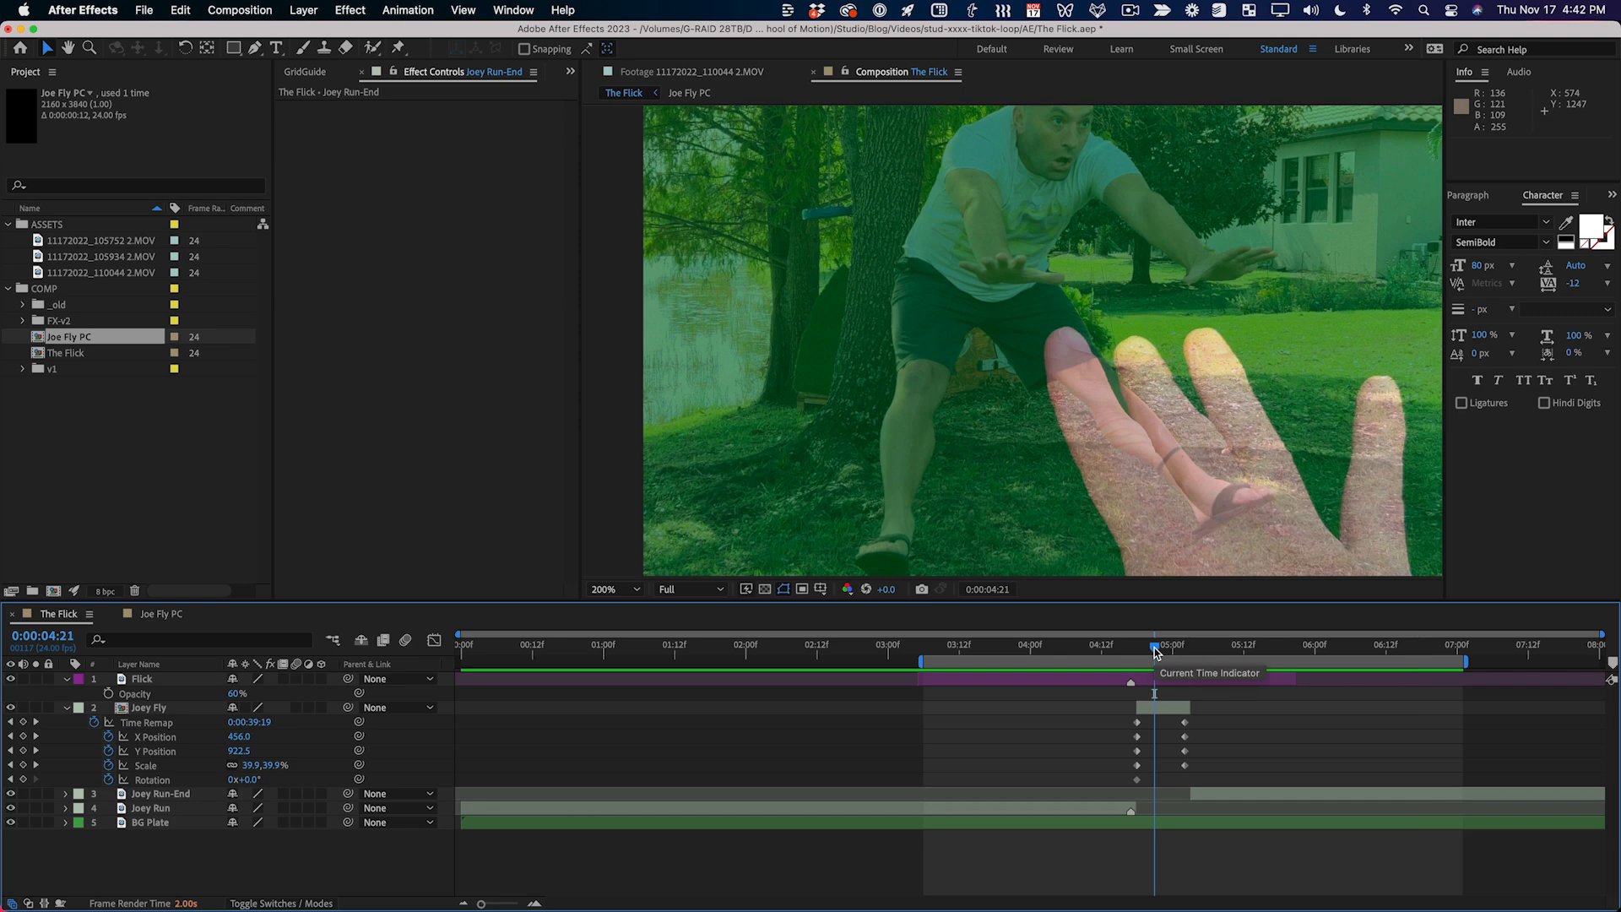
{"action": "key", "text": "comma"}
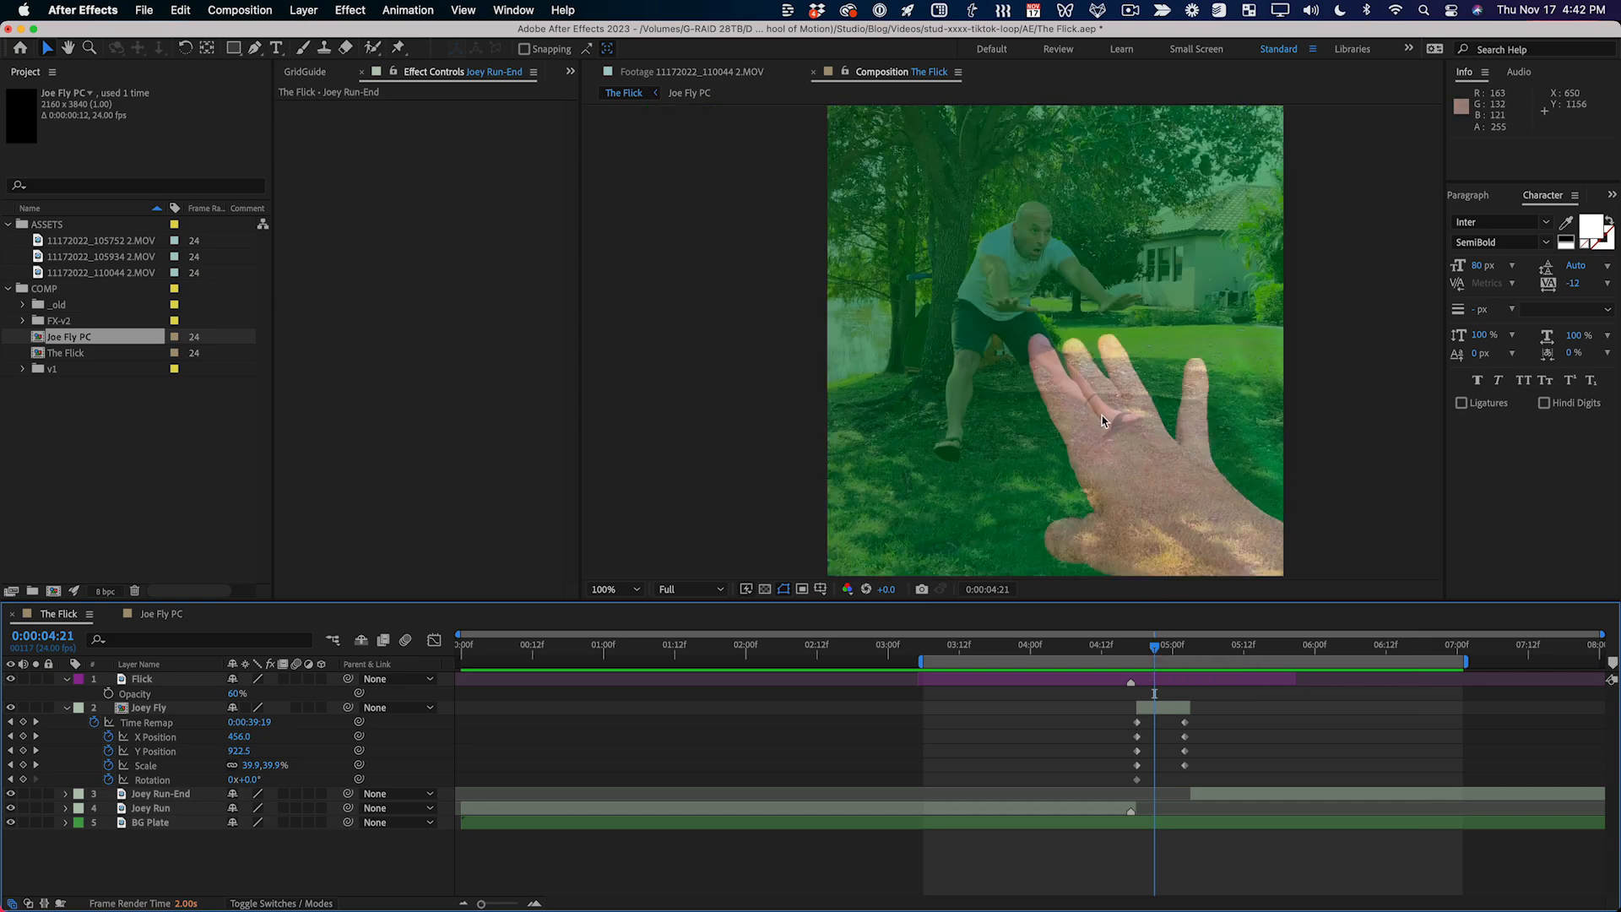
{"action": "left_click_drag", "start_coordinate": [237, 694], "coordinate": [1201, 689]}
Step: Pre-compose the Flick layer as Flick-PC, moving all attributes into the new composition and adjusting its duration to the layer's time span
{"action": "left_click", "coordinate": [1150, 681]}
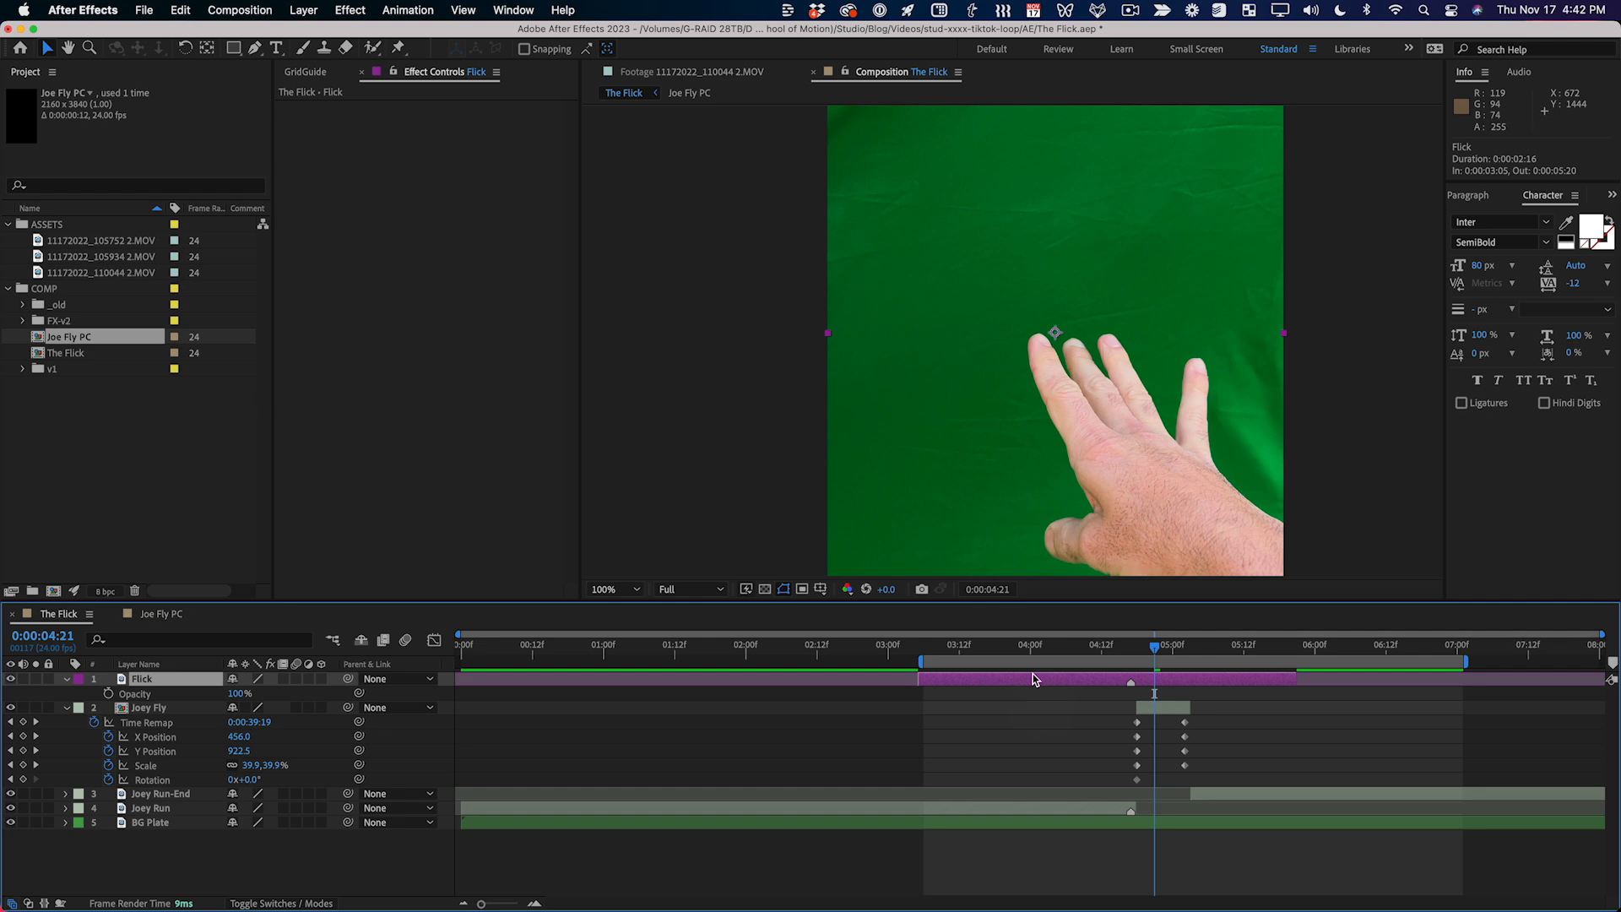
{"action": "key", "text": "super+shift+c"}
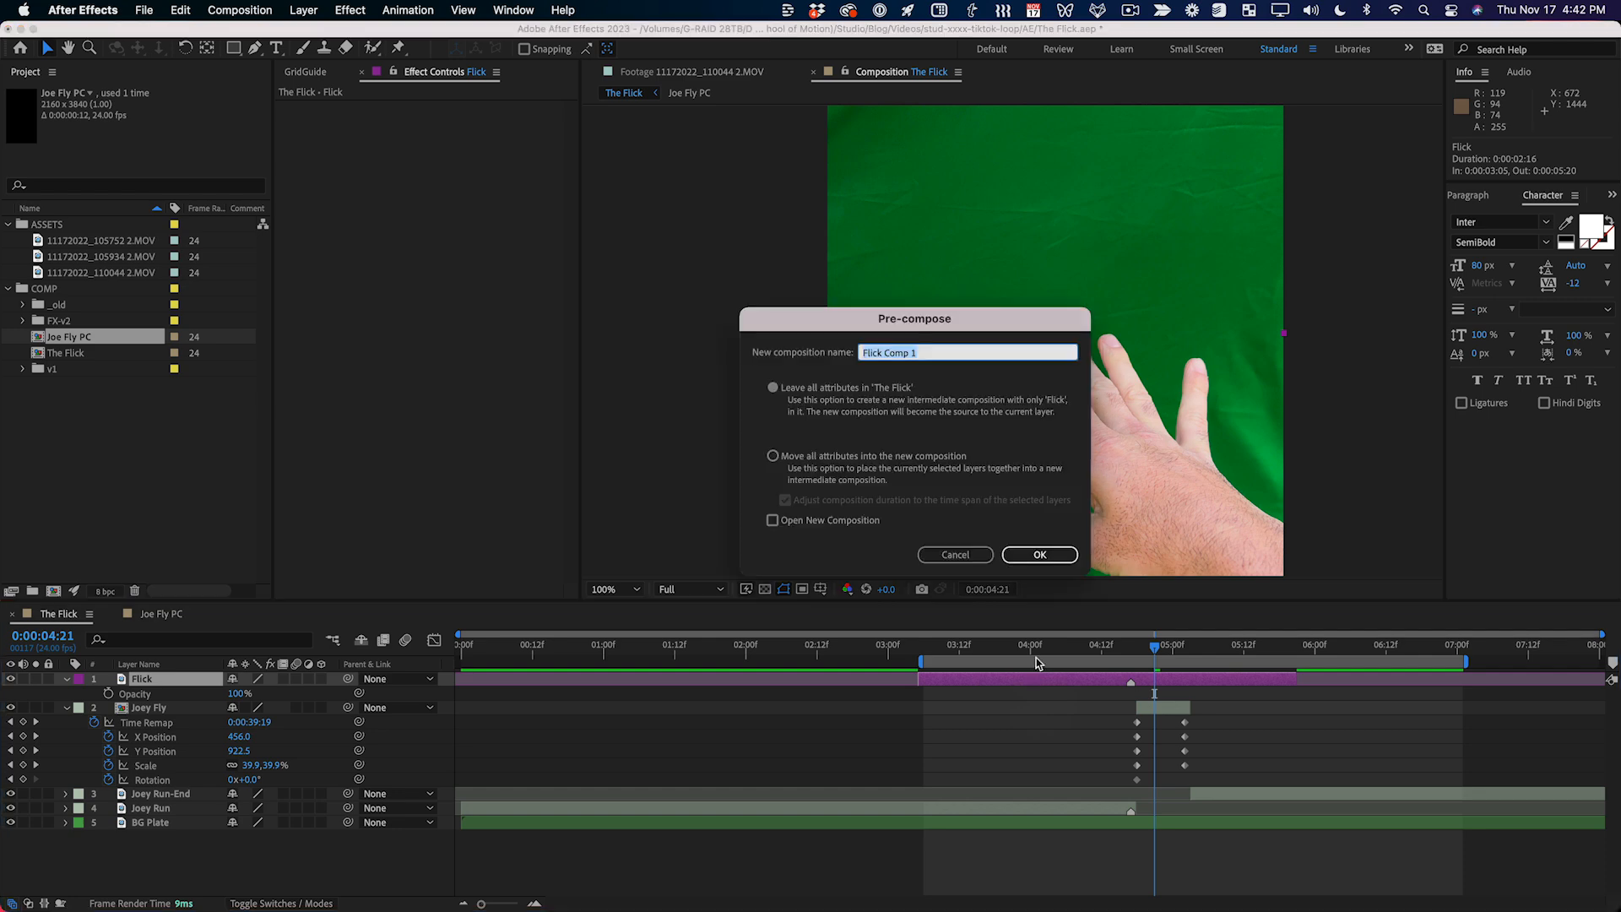
{"action": "left_click", "coordinate": [774, 456]}
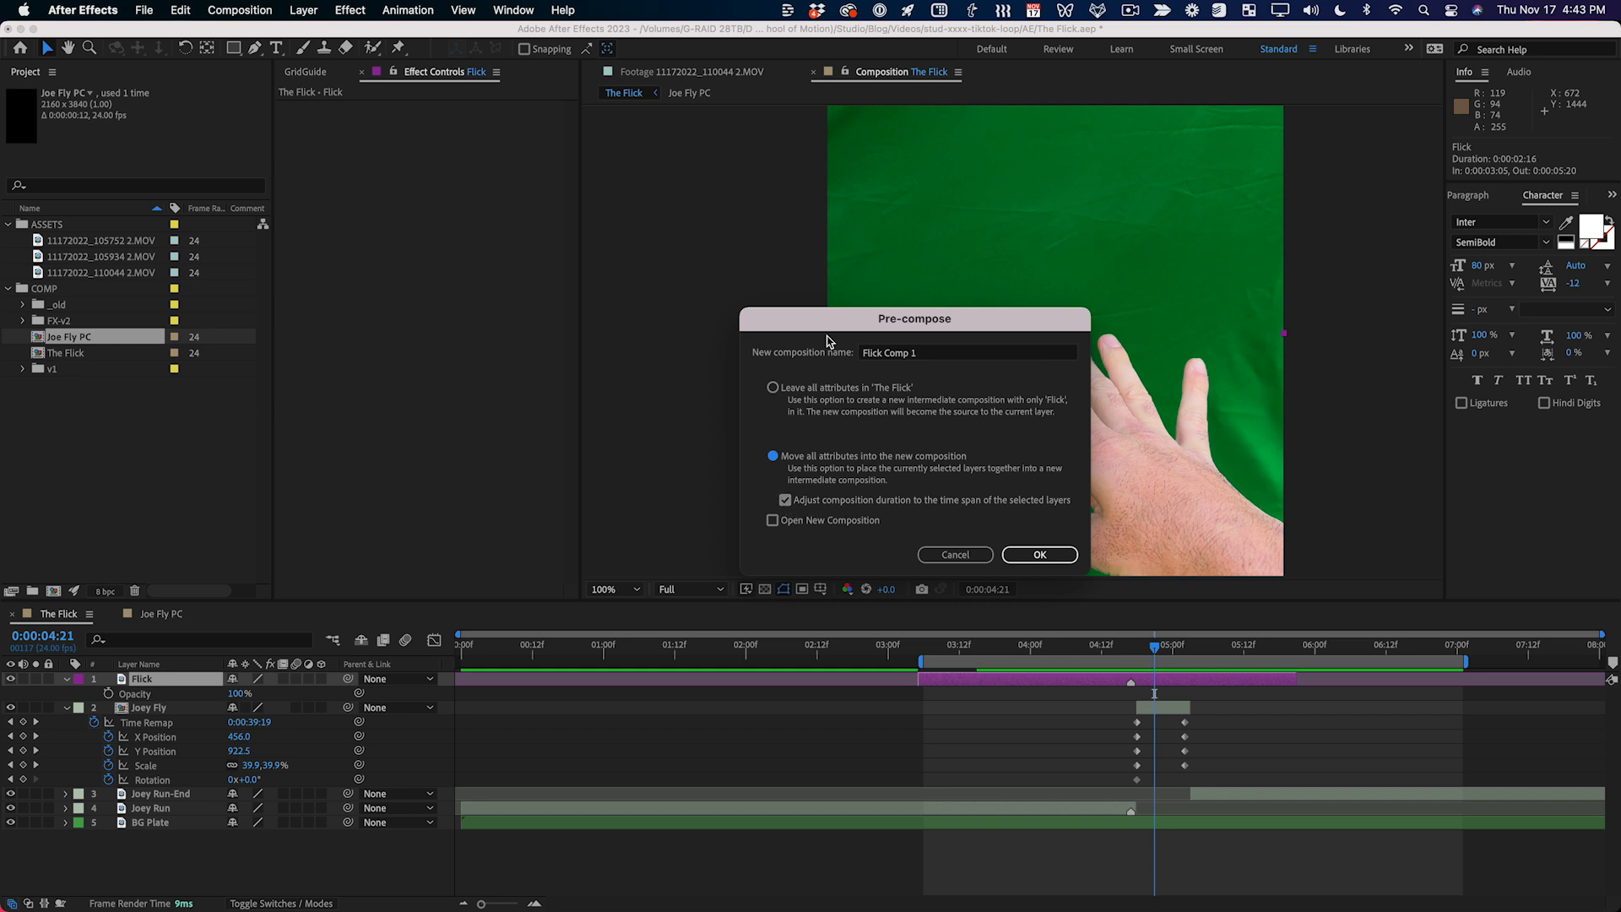
{"action": "left_click", "coordinate": [968, 353]}
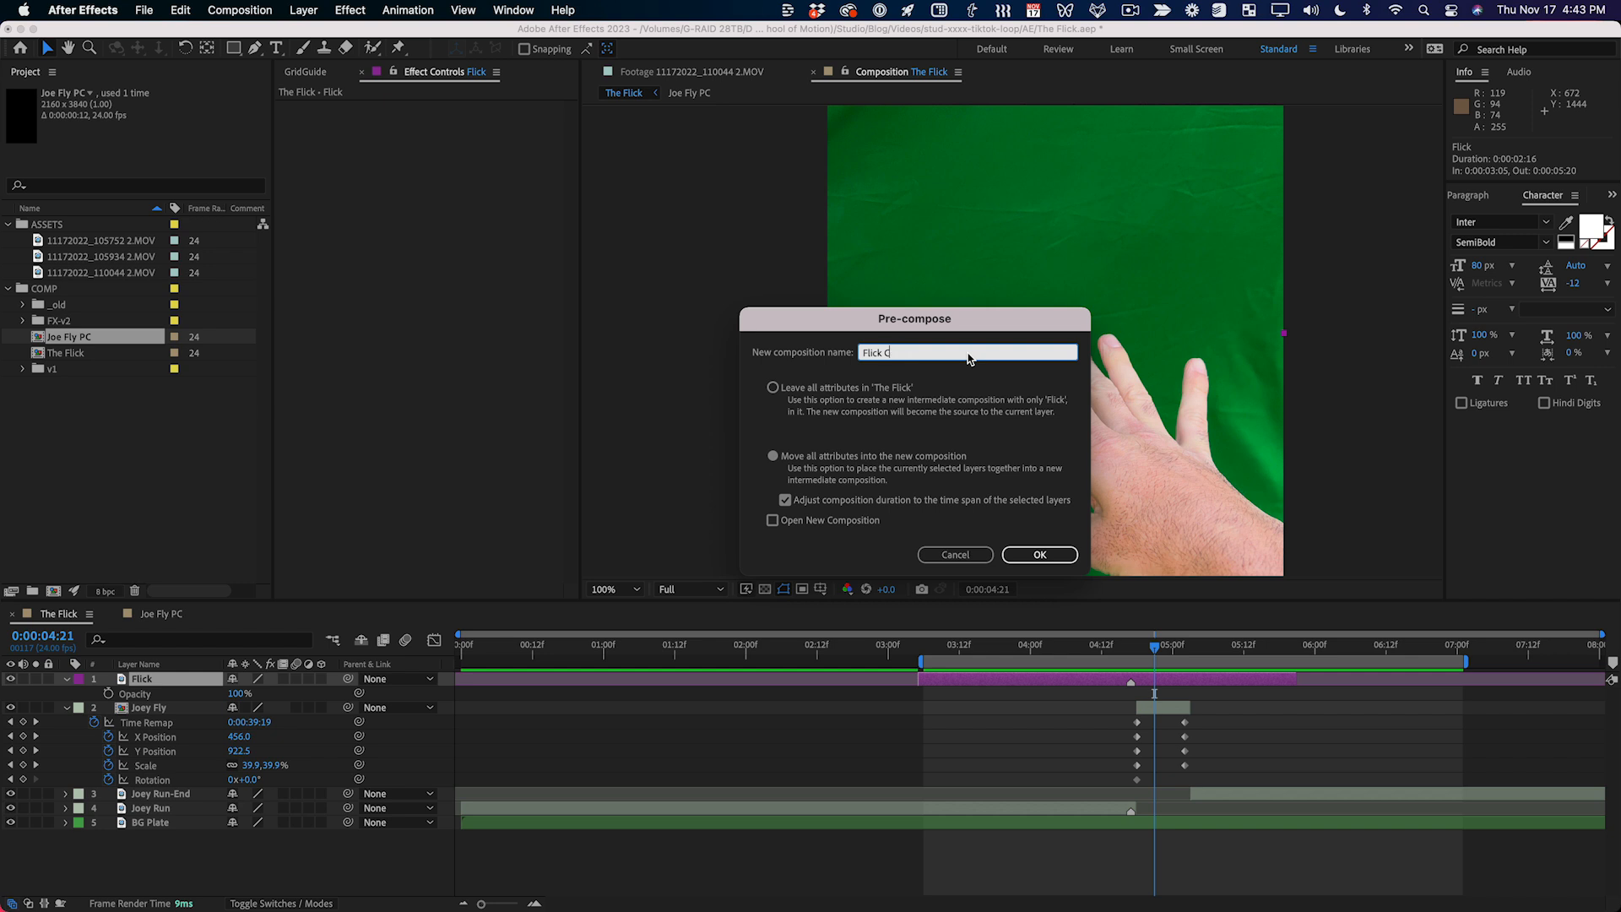
{"action": "key", "text": "Return"}
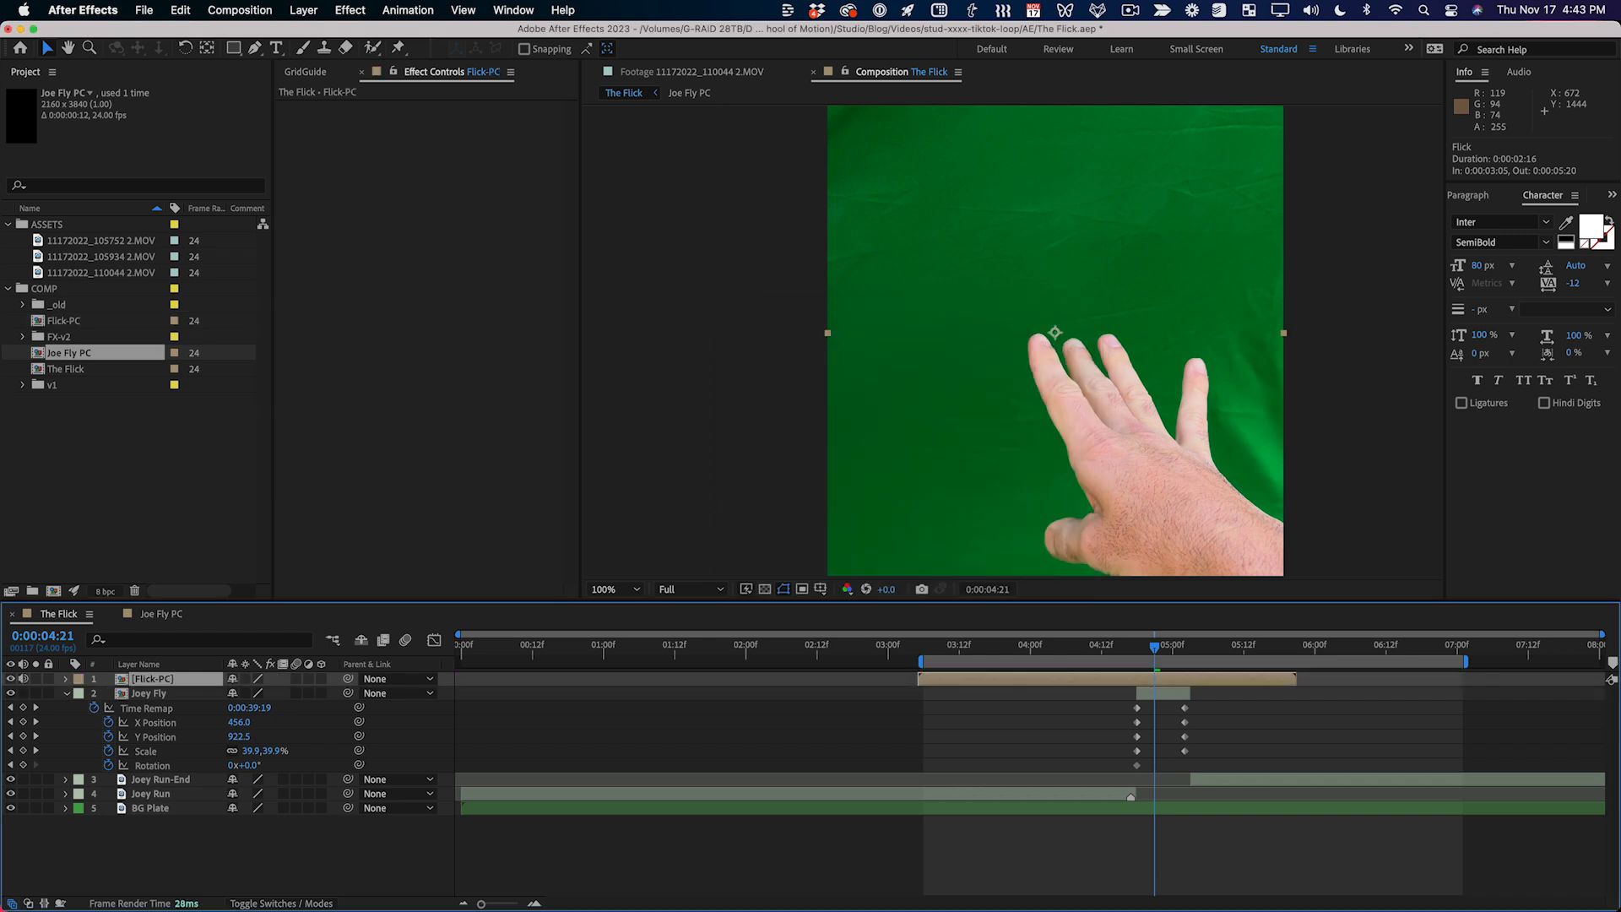
Step: Open the Flick-PC composition and frame the hand against the green screen
{"action": "scroll", "coordinate": [977, 457], "scroll_direction": "up", "scroll_amount": 1}
{"action": "double_click", "coordinate": [977, 683]}
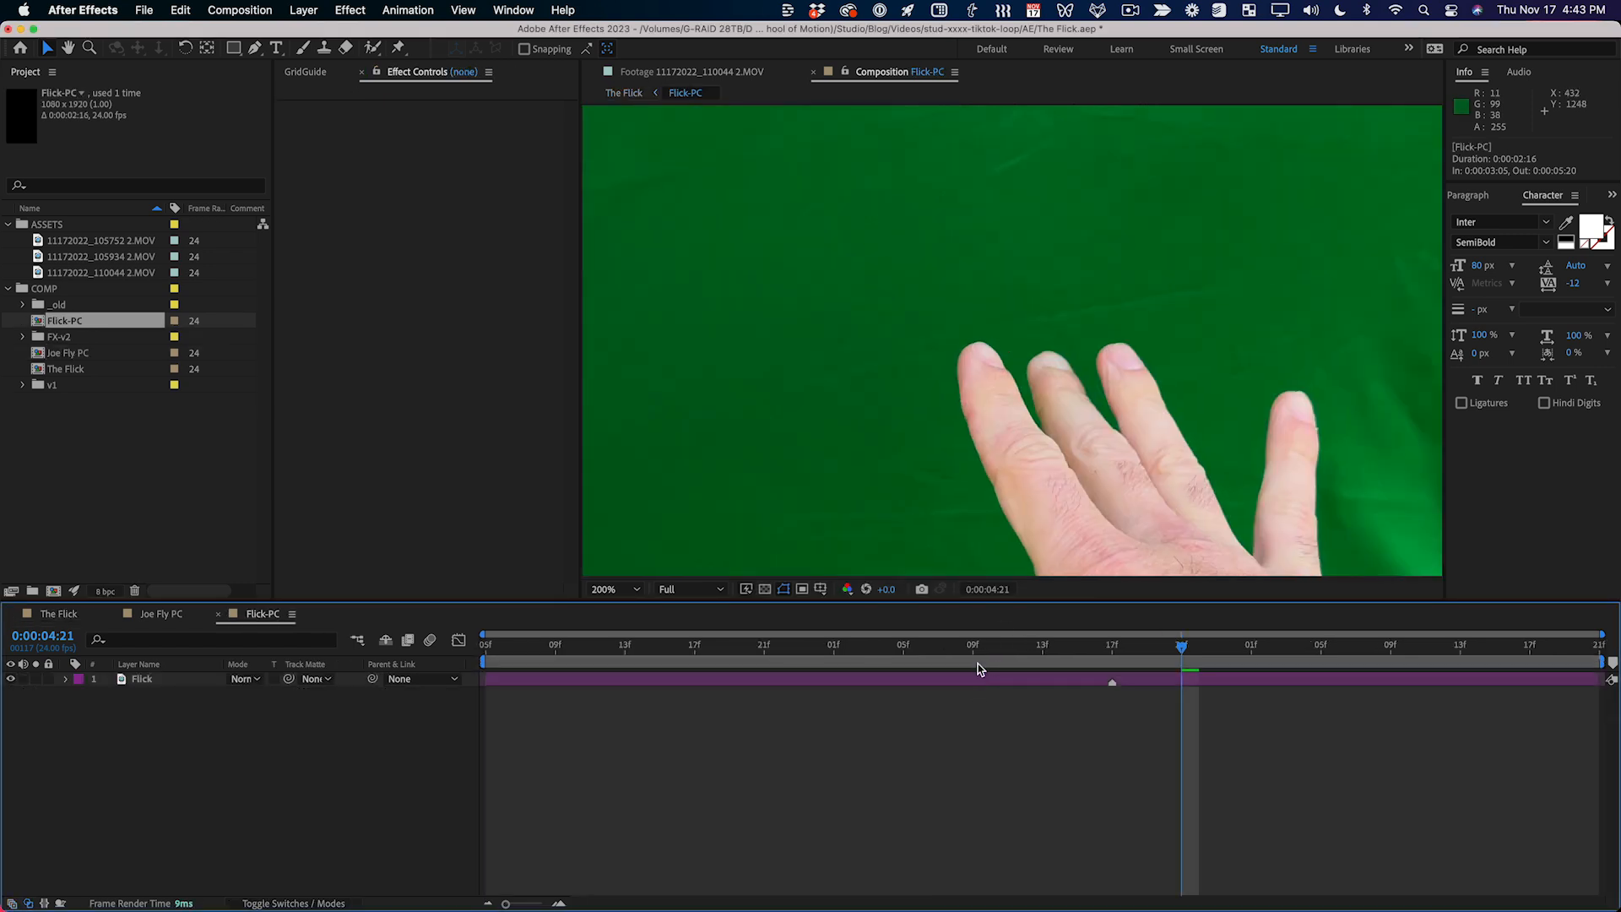
{"action": "scroll", "coordinate": [957, 535], "scroll_direction": "down", "scroll_amount": 1}
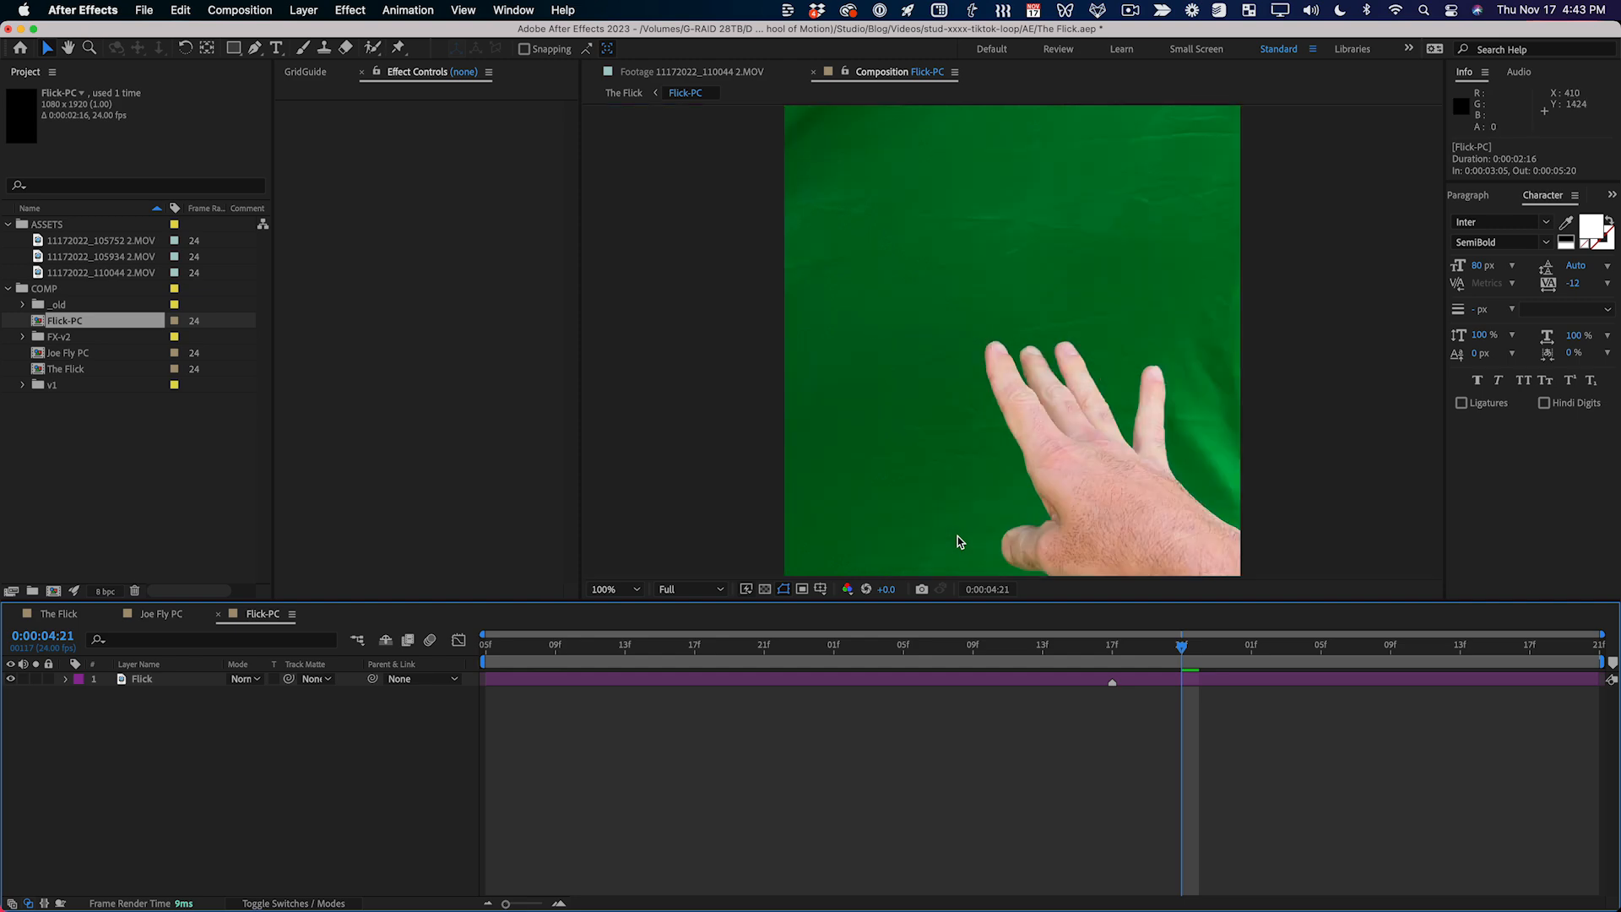
{"action": "left_click_drag", "start_coordinate": [1005, 388], "coordinate": [933, 313]}
{"action": "key", "text": "v"}
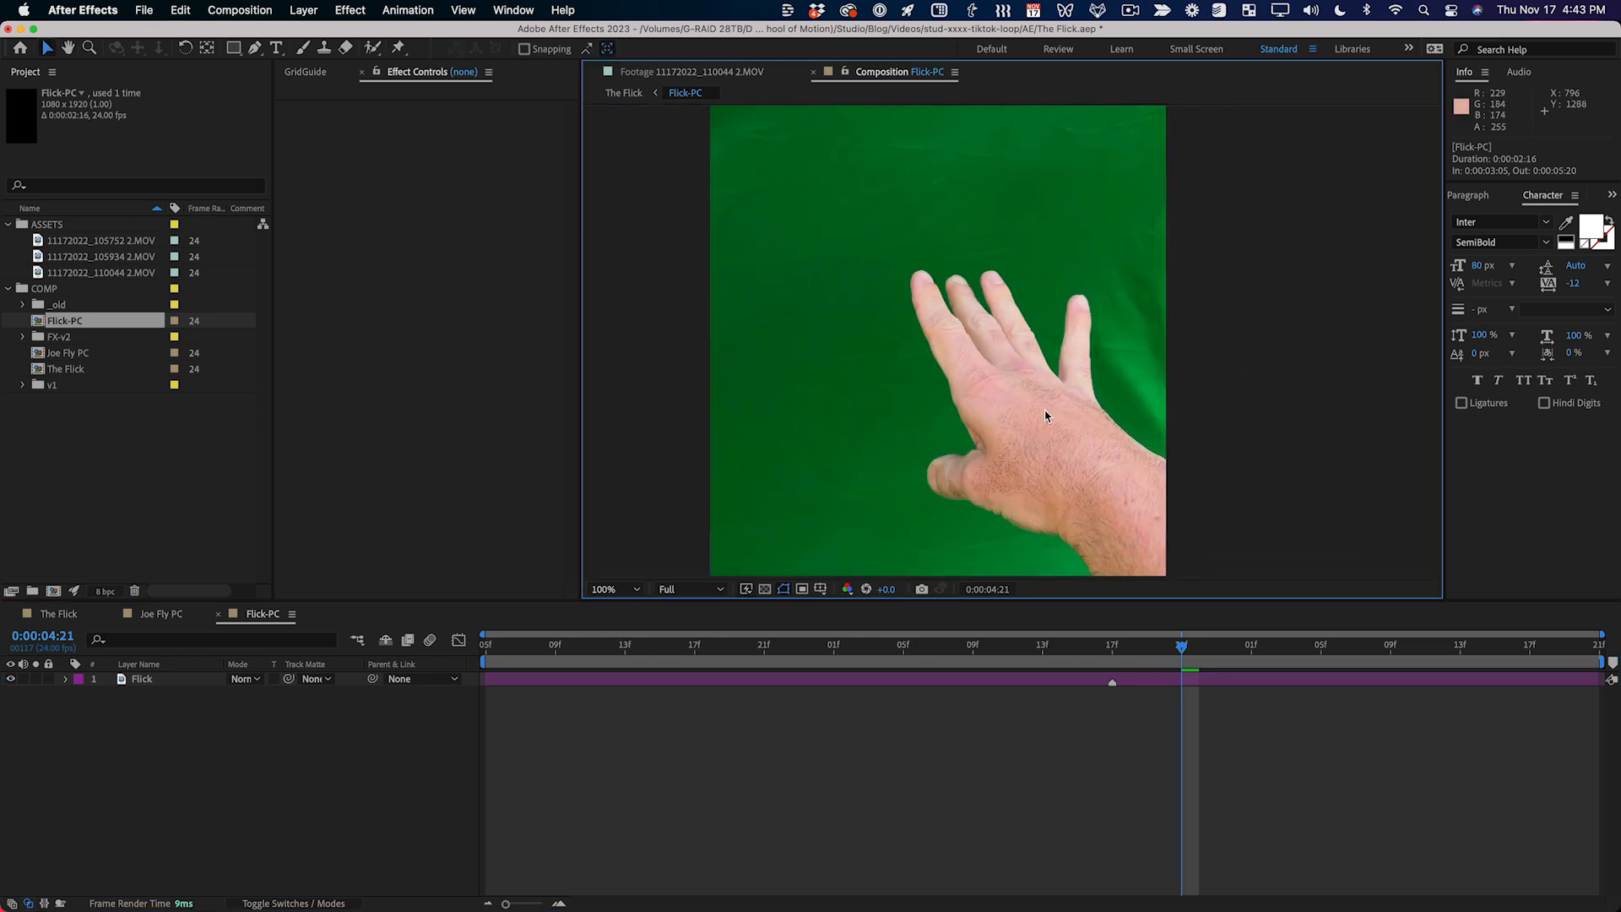
Step: Play back the Flick-PC composition in an enlarged view to examine the hand's movement against the green screen
{"action": "left_click", "coordinate": [724, 786]}
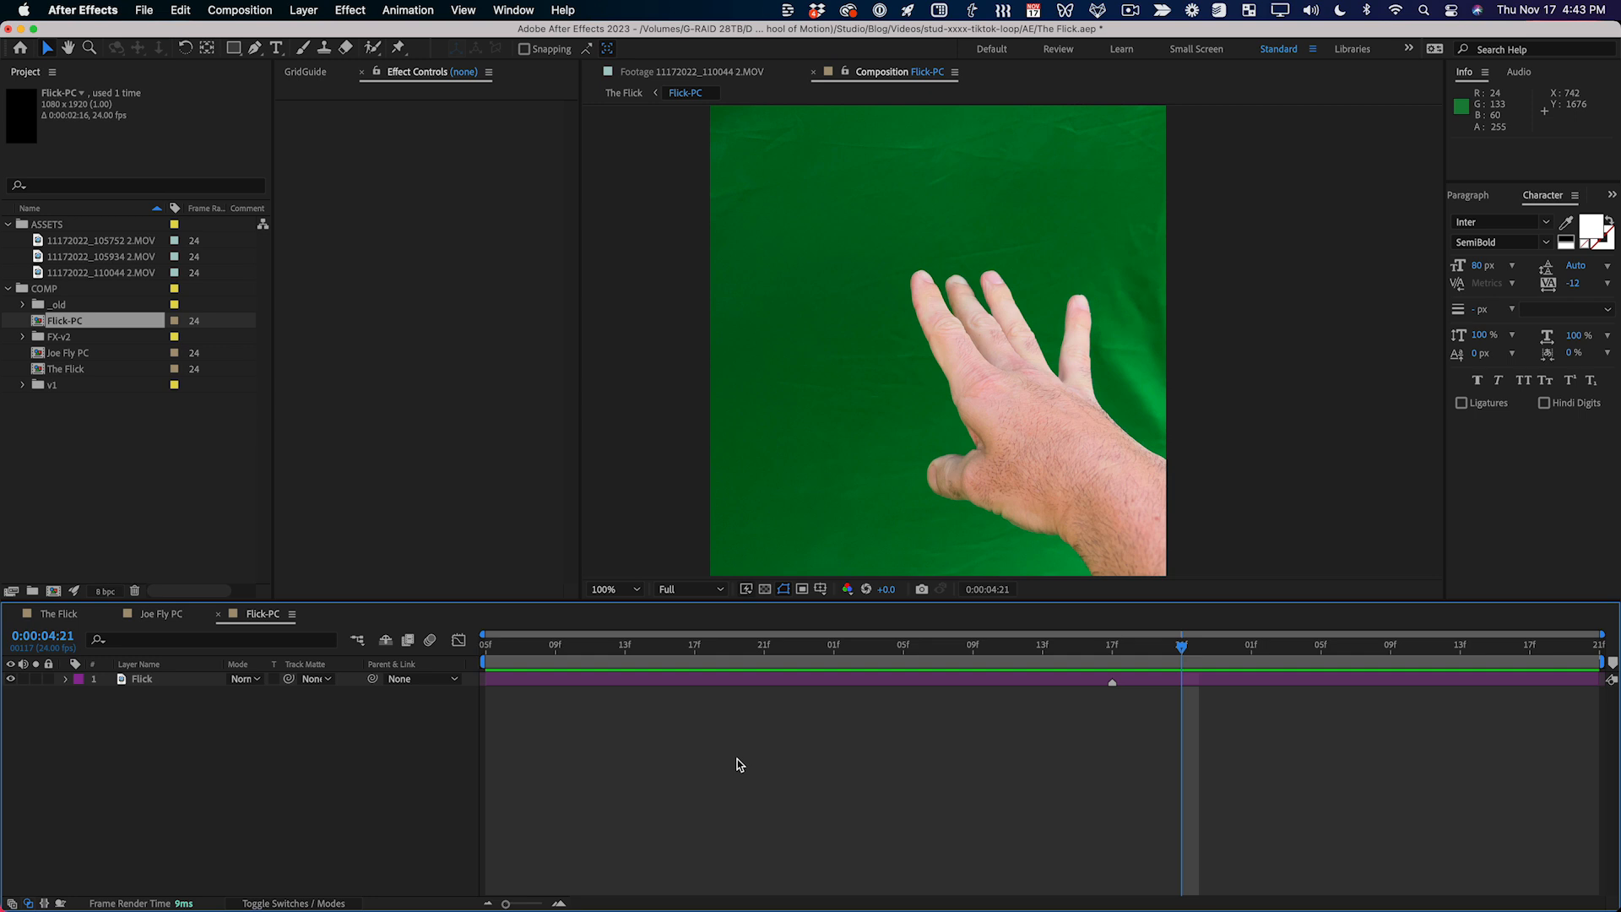
{"action": "key", "text": "grave"}
{"action": "key", "text": "space"}
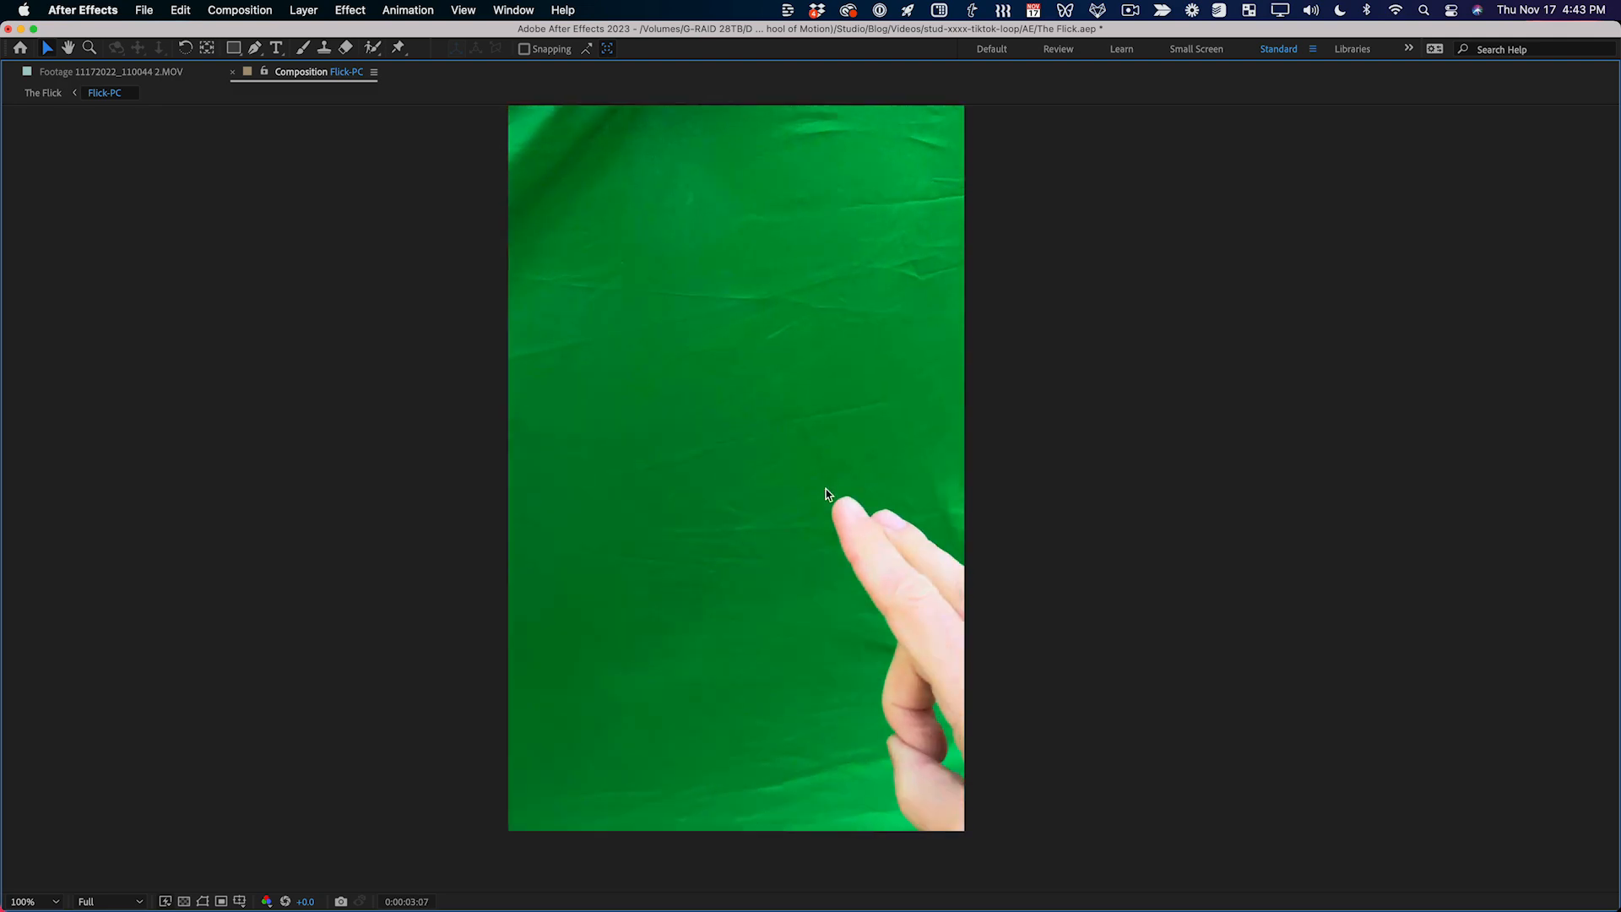
{"action": "key", "text": "grave"}
Step: At 0:00:04:09, draw a rectangular mask around the hand on the Flick layer and check it along the shot
{"action": "left_click_drag", "start_coordinate": [1044, 655], "coordinate": [973, 645]}
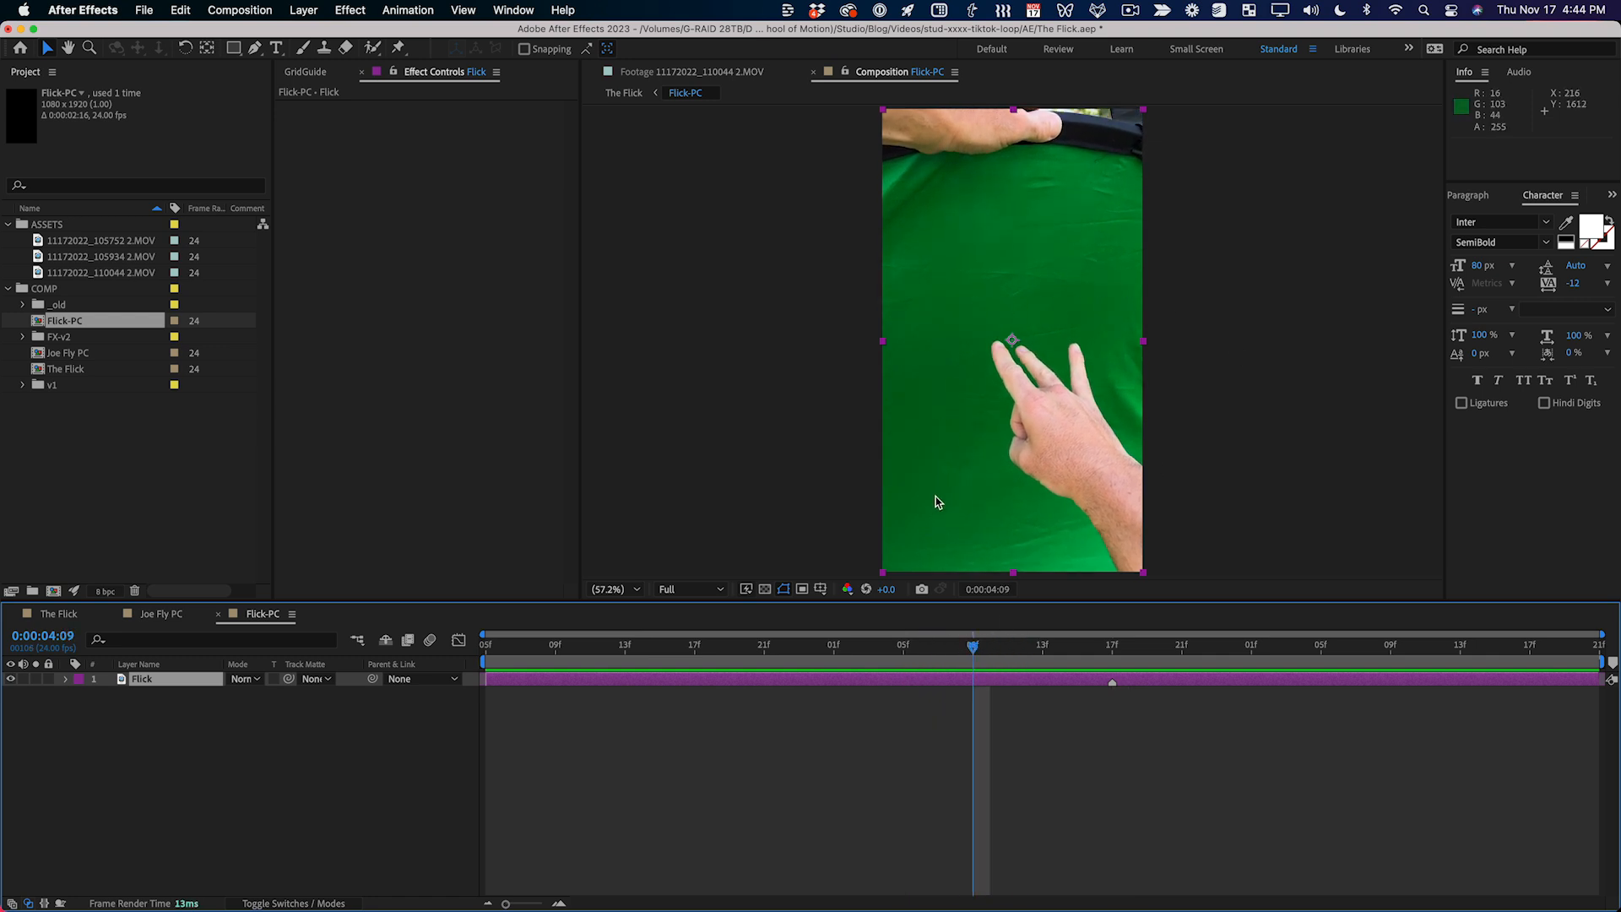
{"action": "left_click", "coordinate": [234, 48]}
{"action": "left_click_drag", "start_coordinate": [1160, 312], "coordinate": [979, 574]}
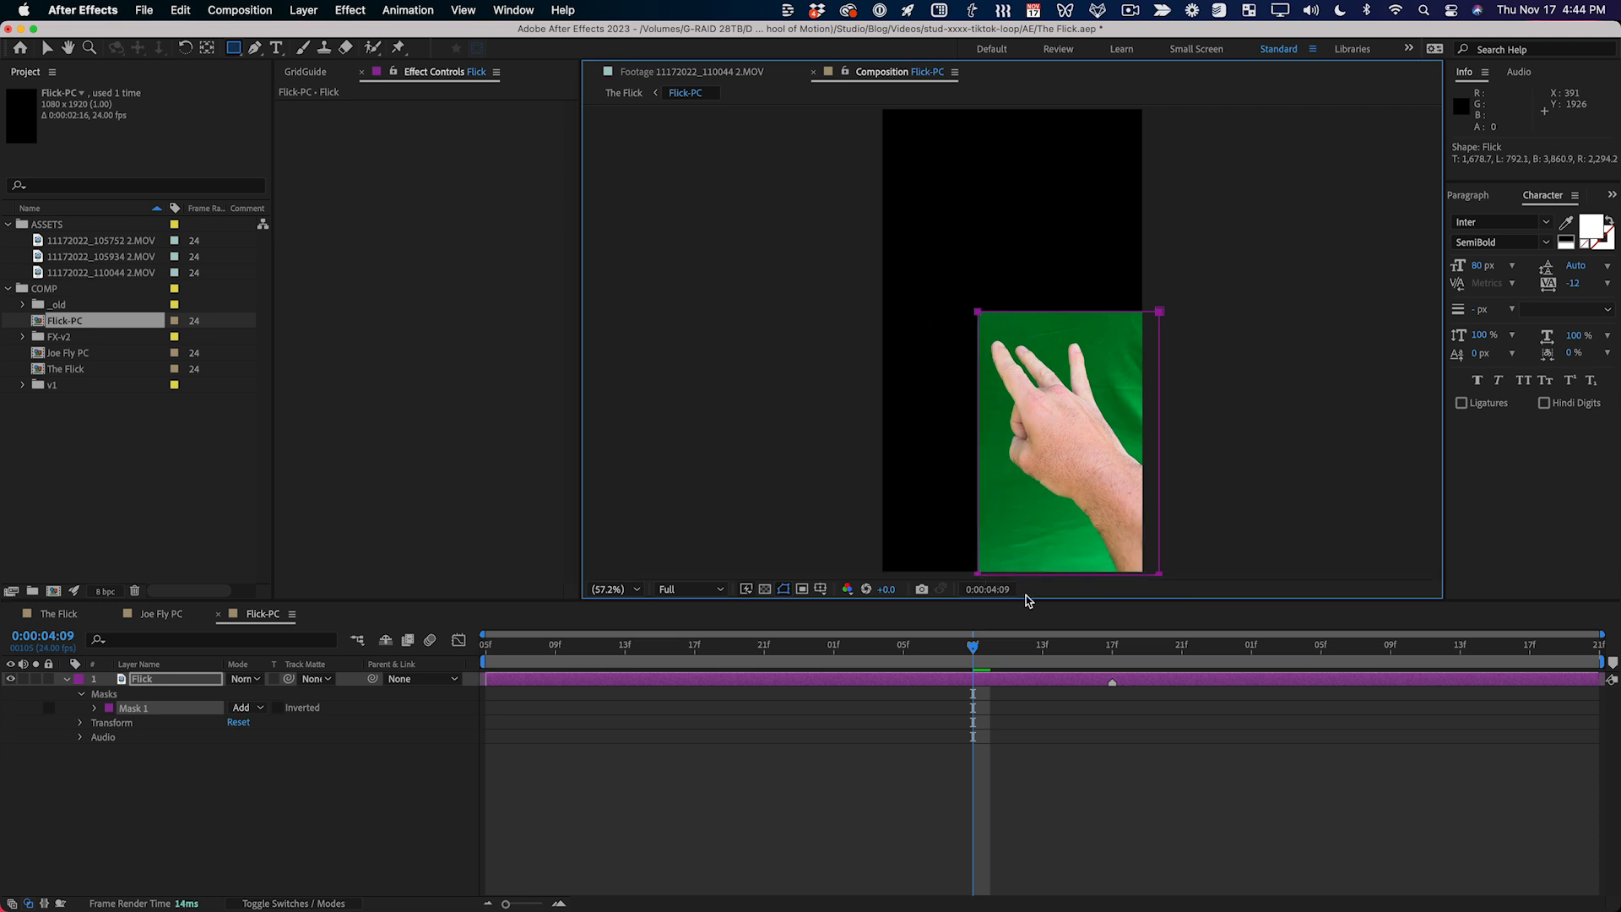
{"action": "left_click_drag", "start_coordinate": [972, 645], "coordinate": [1618, 635]}
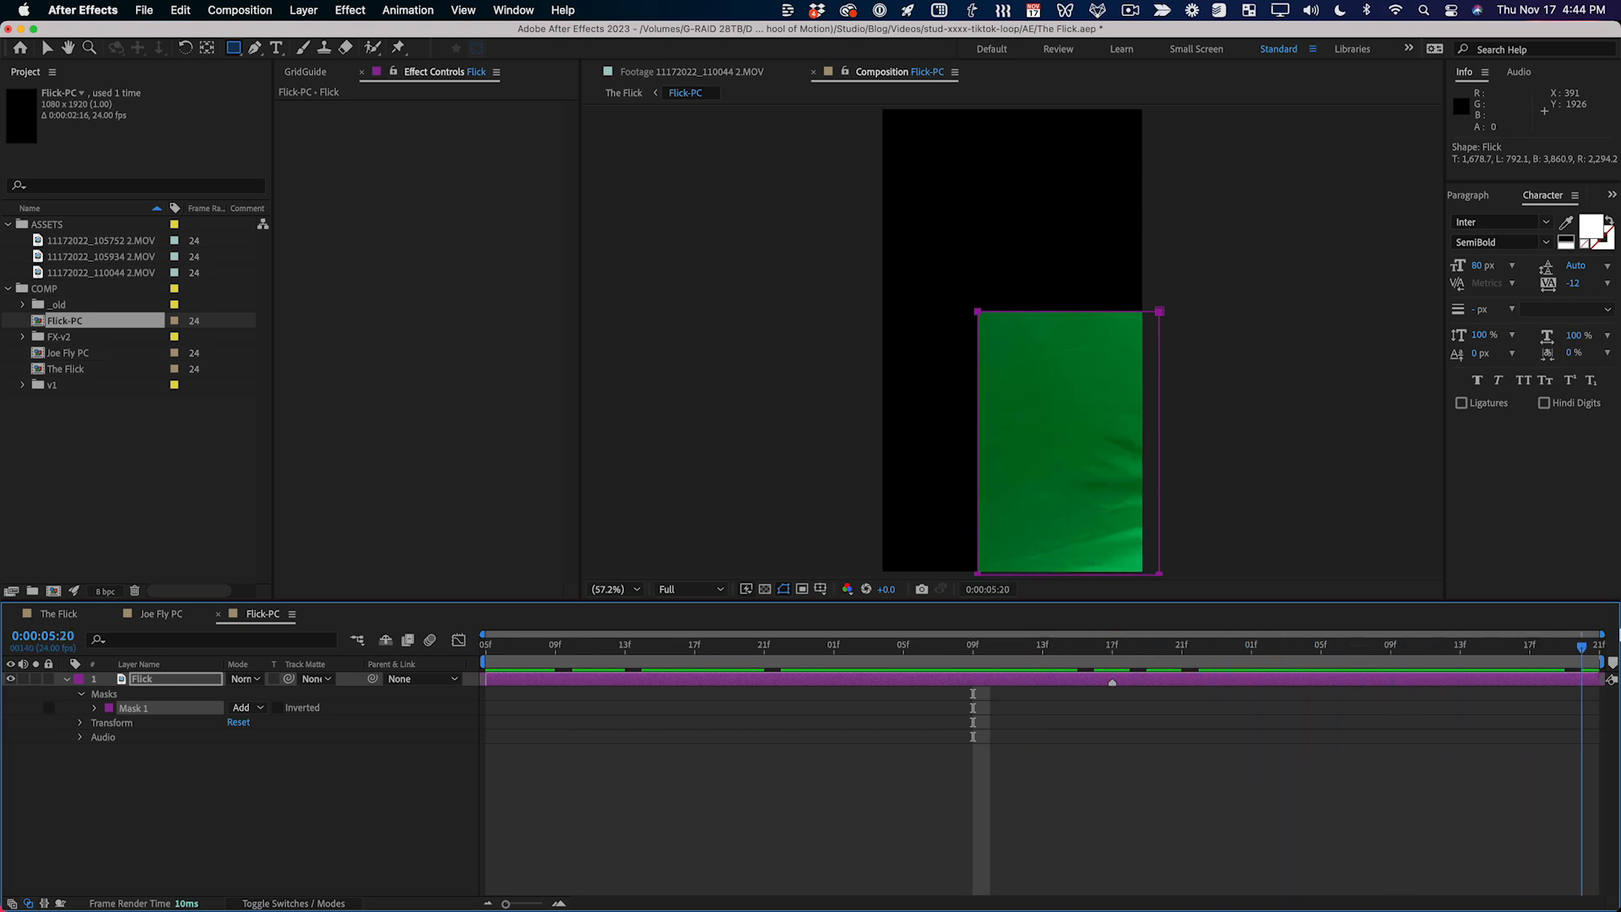
{"action": "left_click", "coordinate": [803, 825]}
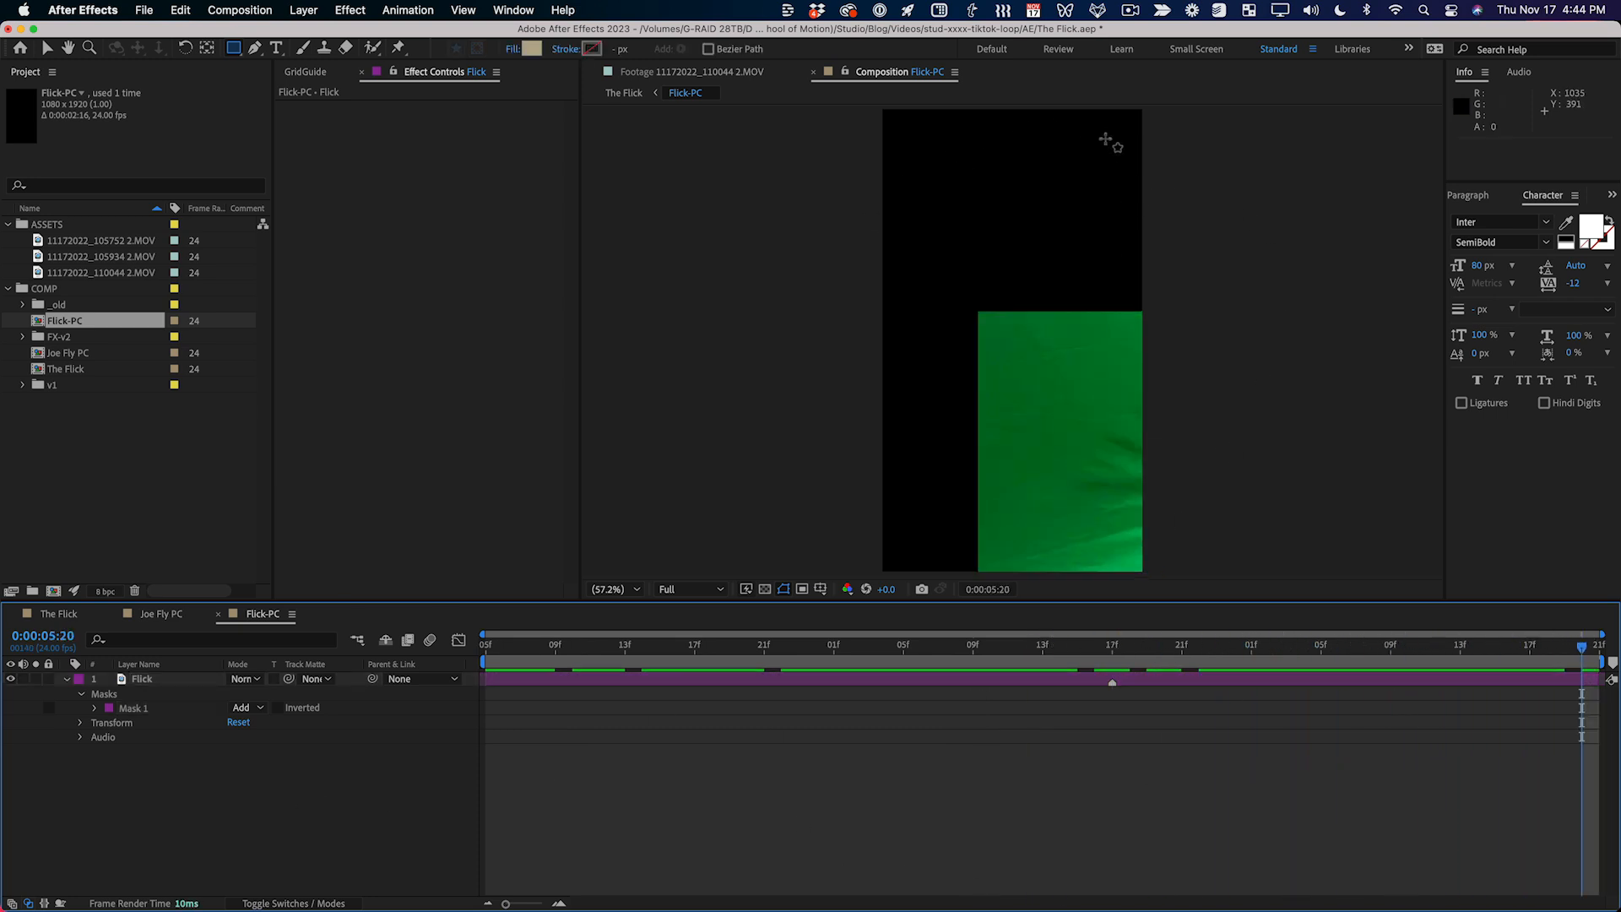
{"action": "key", "text": "v"}
{"action": "left_click", "coordinate": [746, 652]}
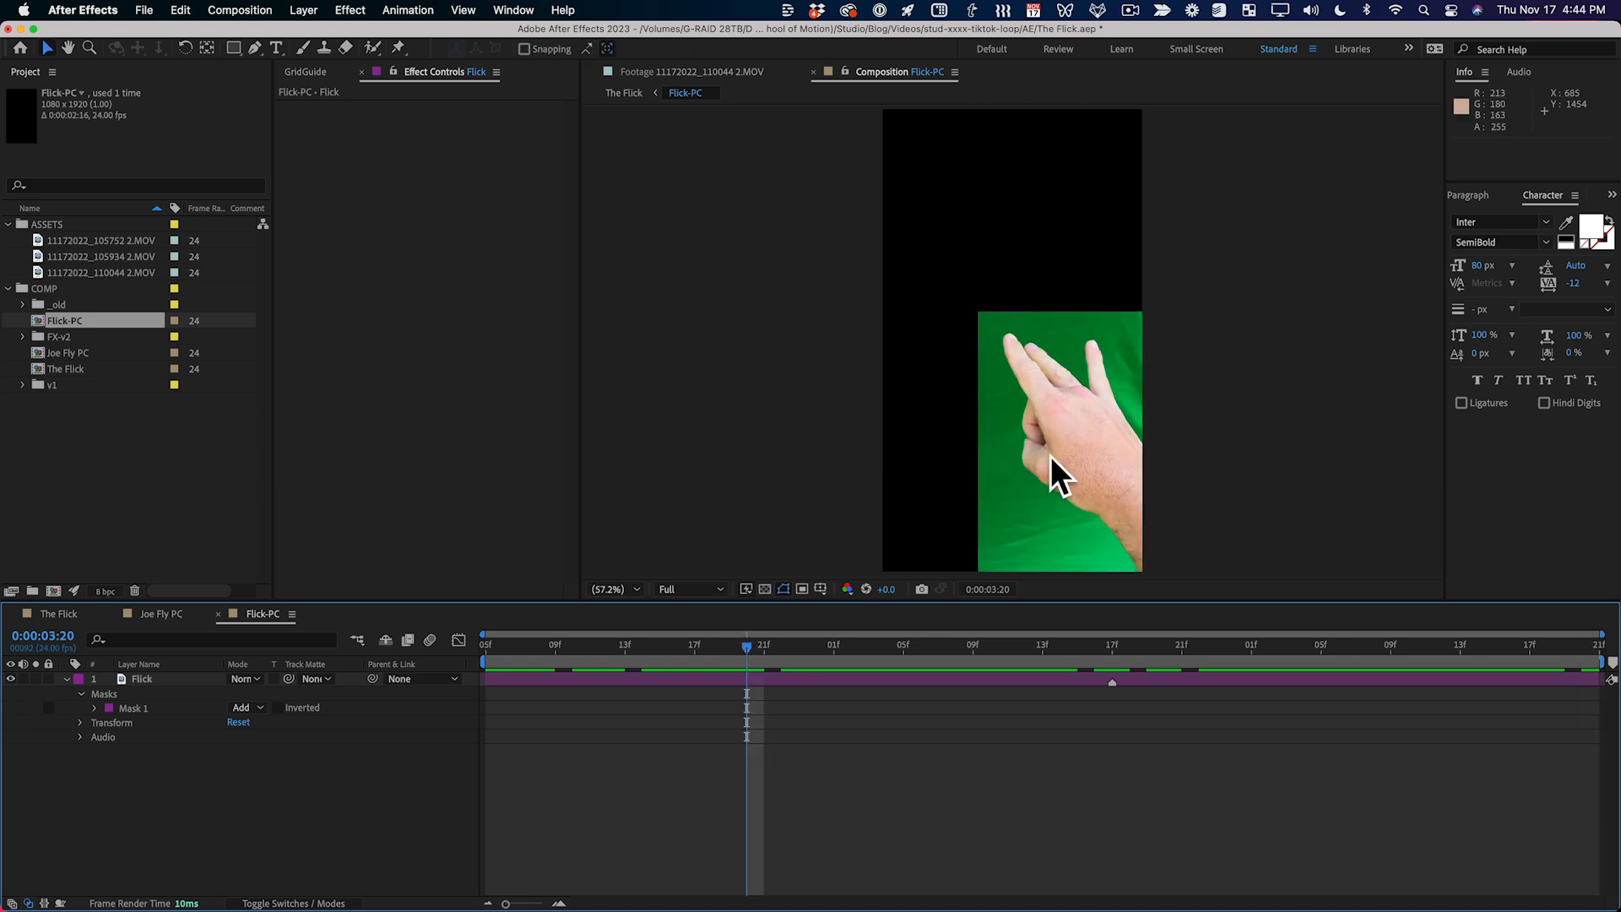
Step: Apply the obsolete Color Key effect to the Flick layer in Flick-PC
{"action": "left_click", "coordinate": [168, 684]}
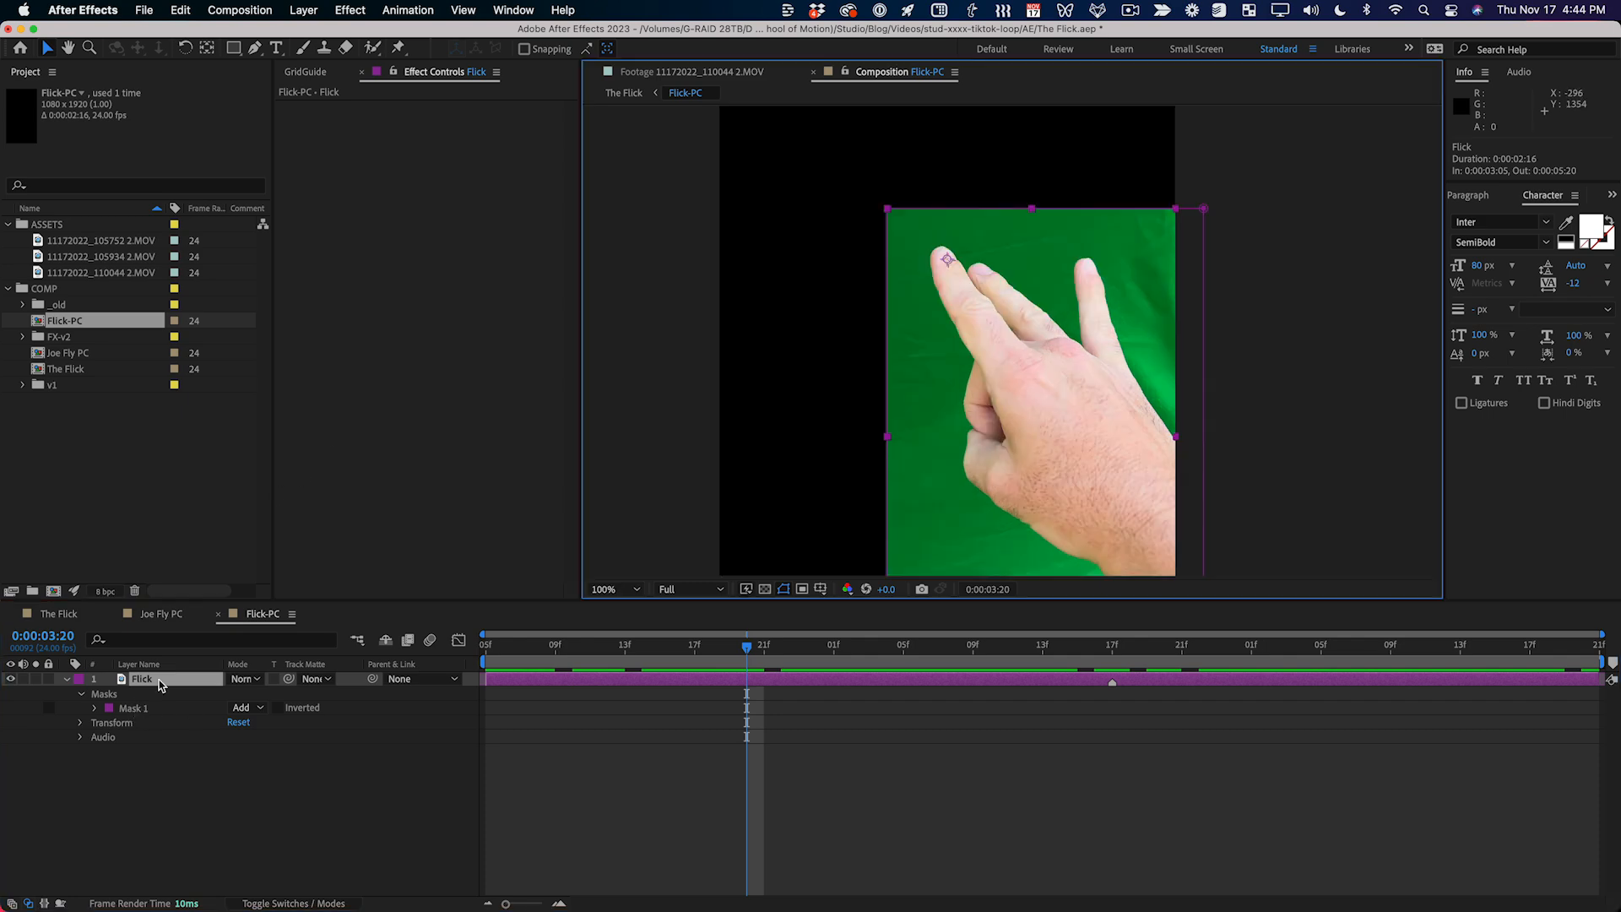
{"action": "left_click", "coordinate": [158, 681]}
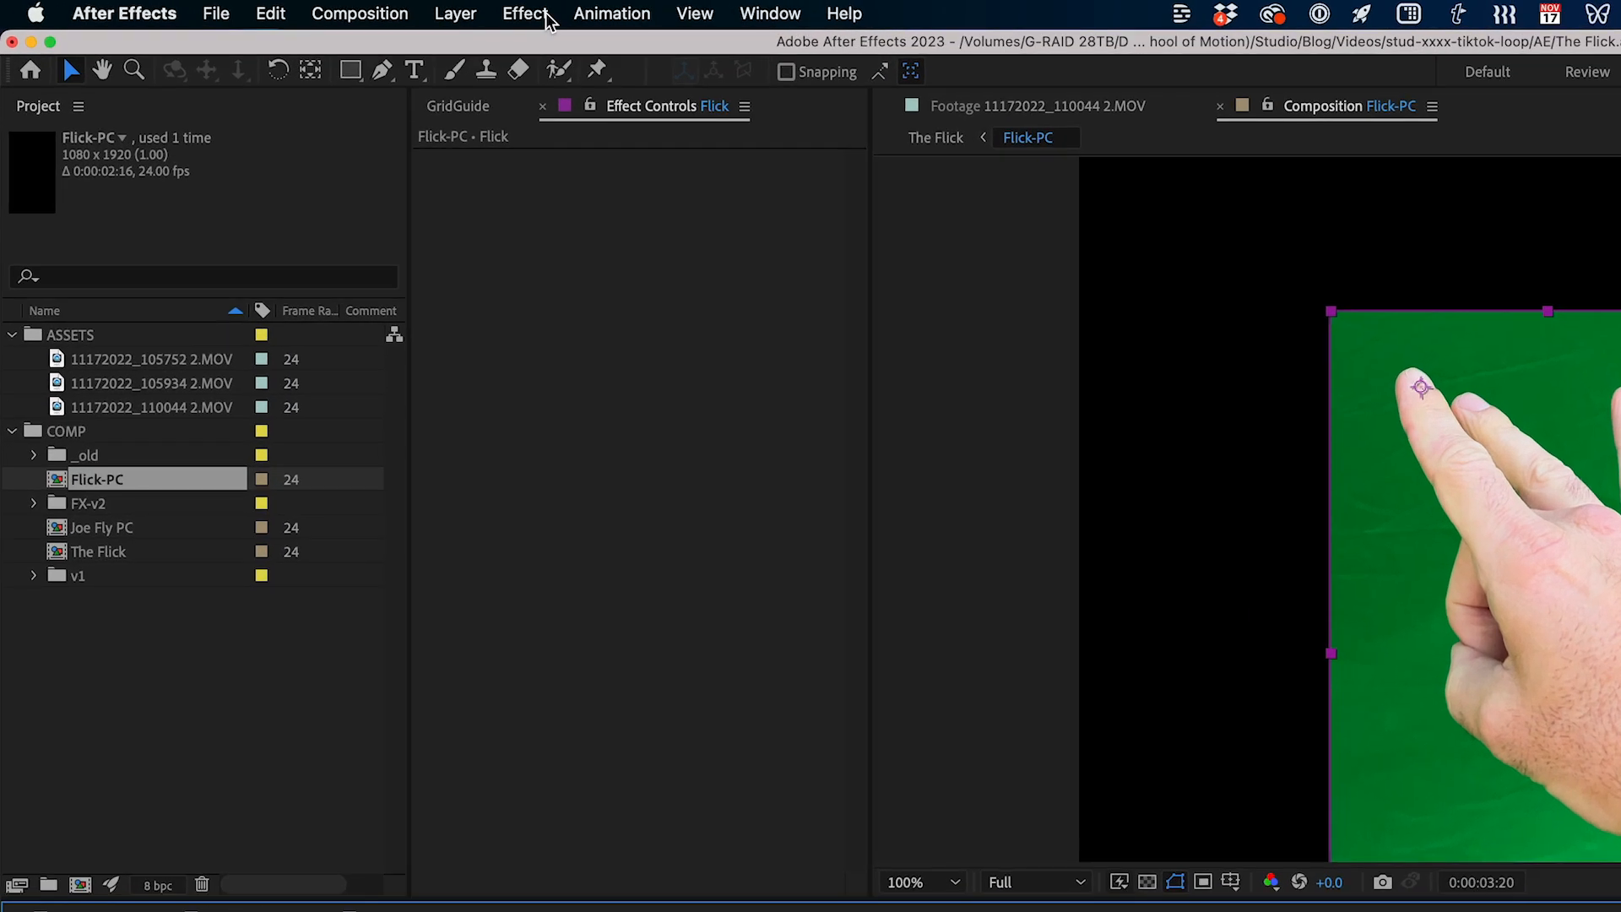
{"action": "left_click", "coordinate": [479, 13]}
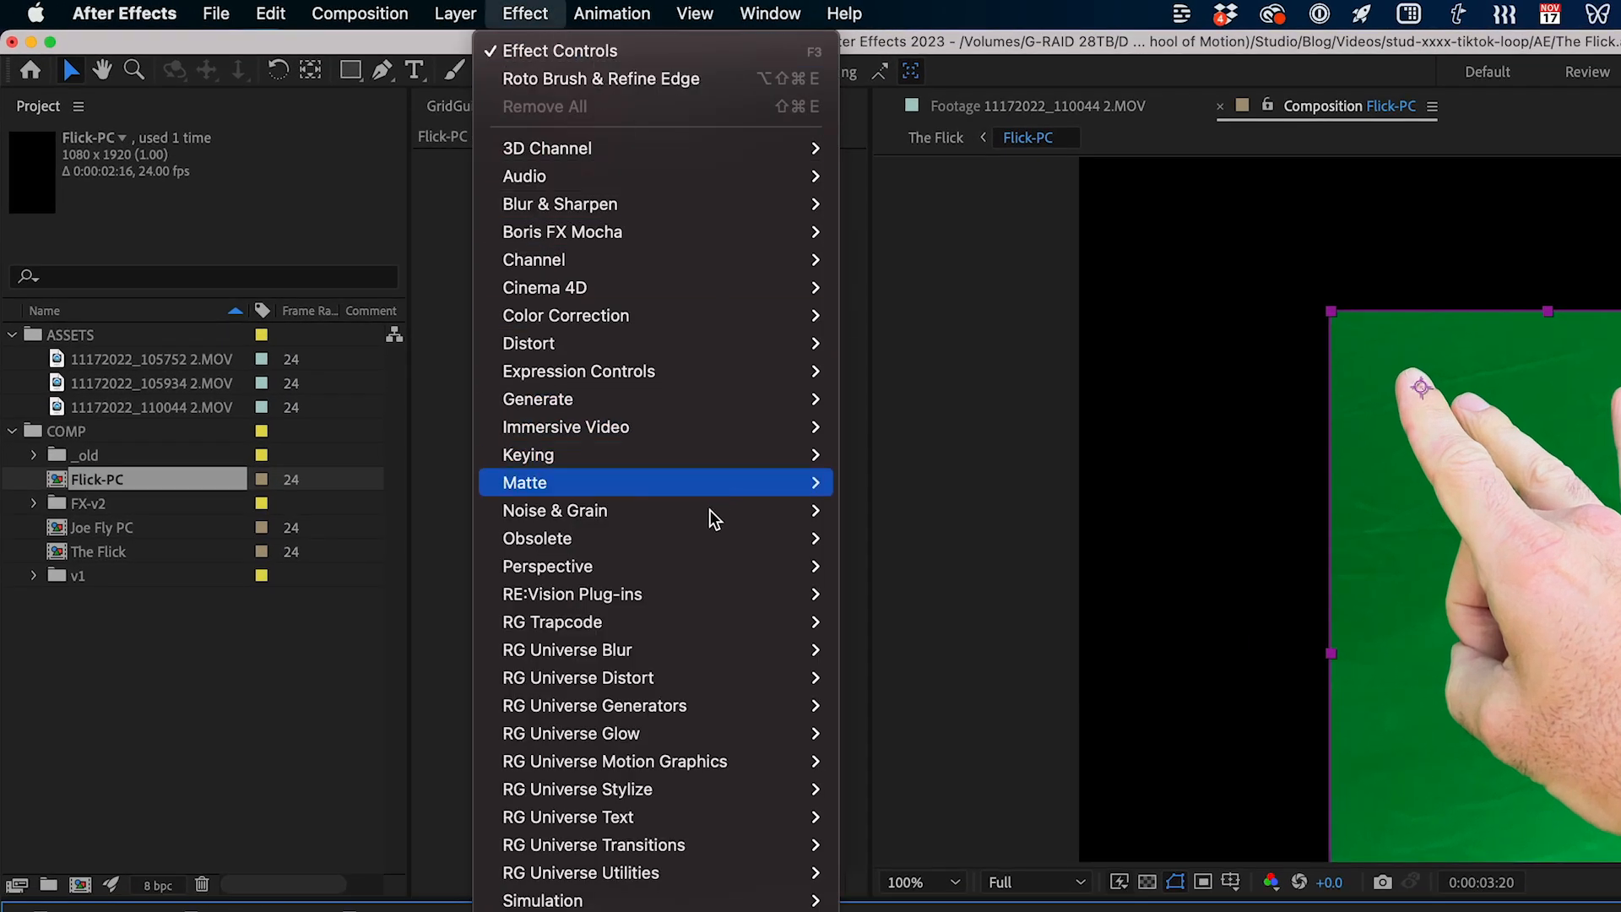
{"action": "mouse_move", "coordinate": [710, 541]}
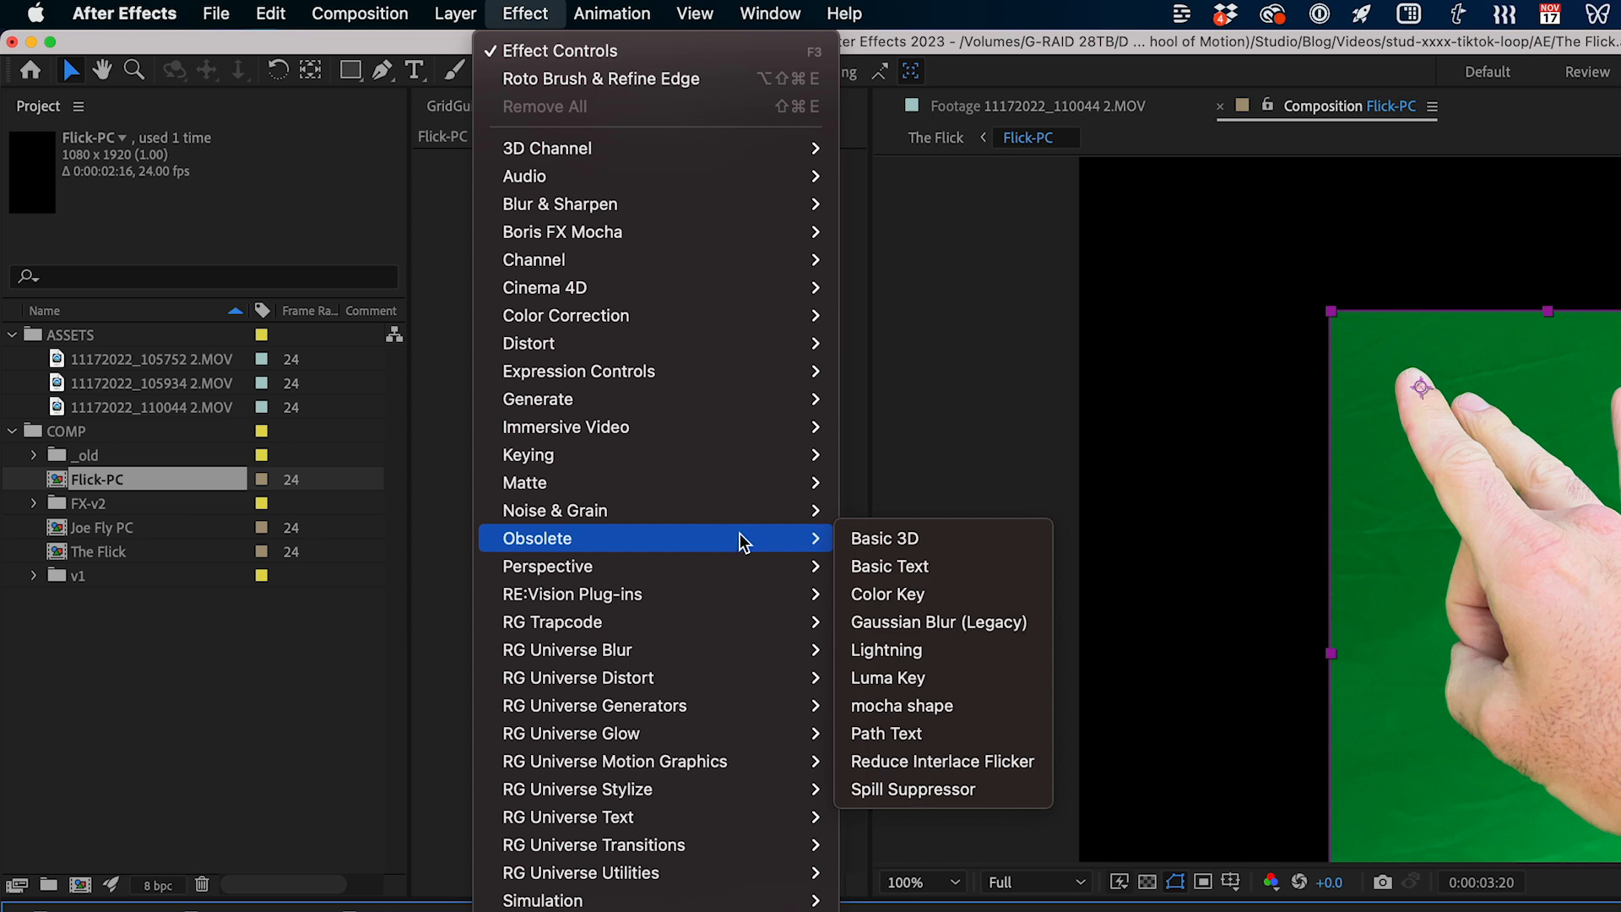
{"action": "left_click", "coordinate": [958, 594]}
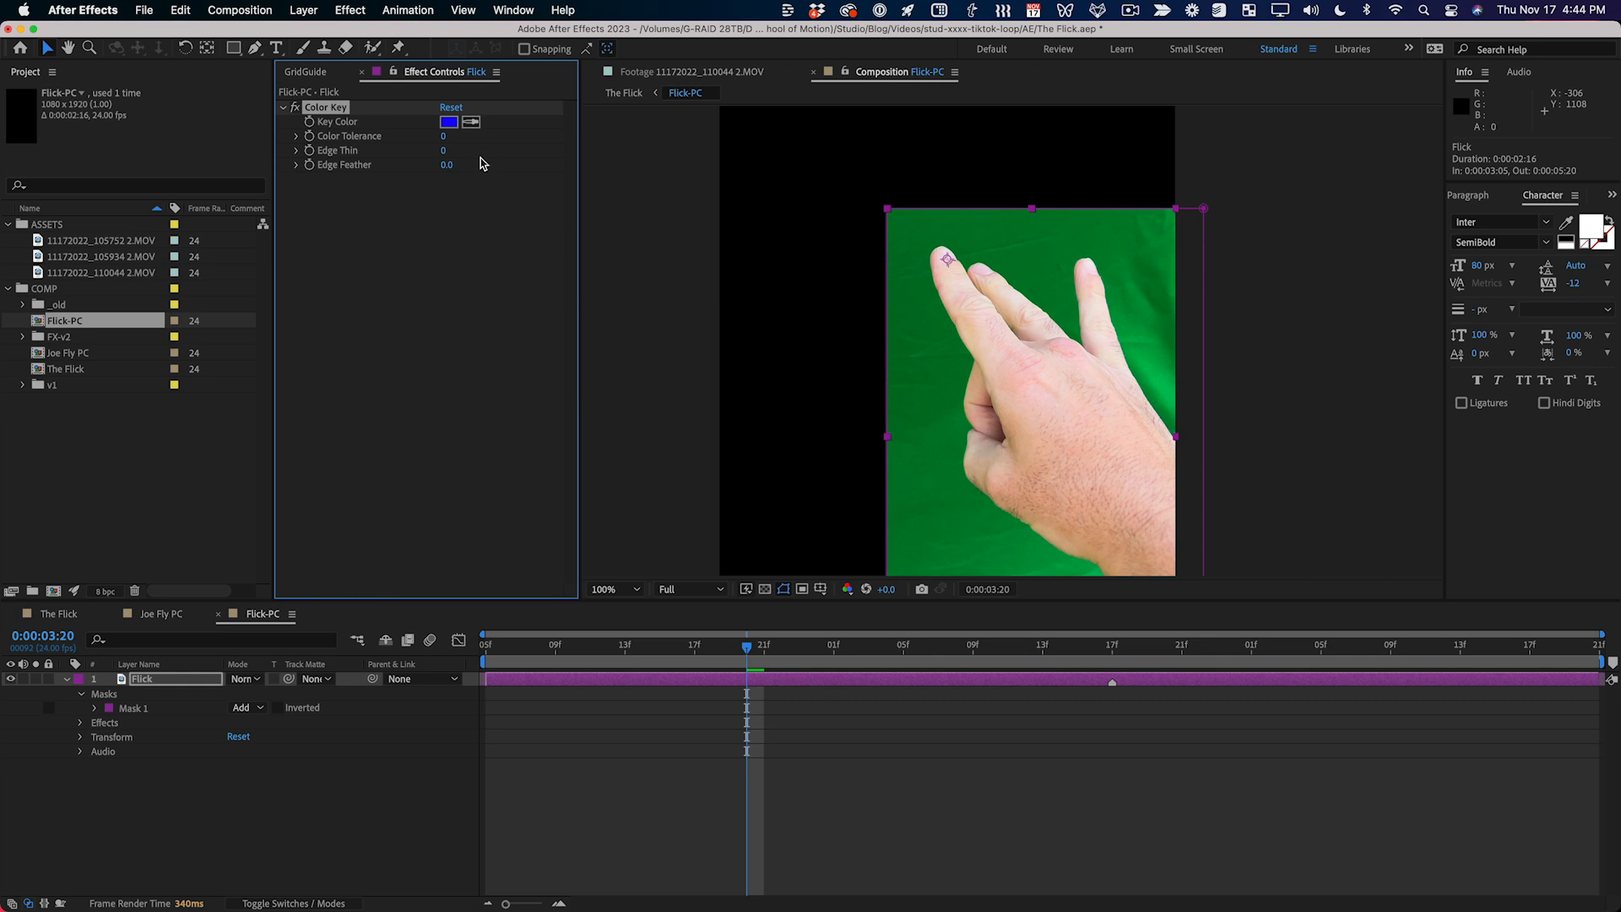
Step: Sample the green background between the fingers as the Color Key's Key Color and set Color Tolerance to 107
{"action": "left_click", "coordinate": [471, 122]}
{"action": "left_click", "coordinate": [472, 124]}
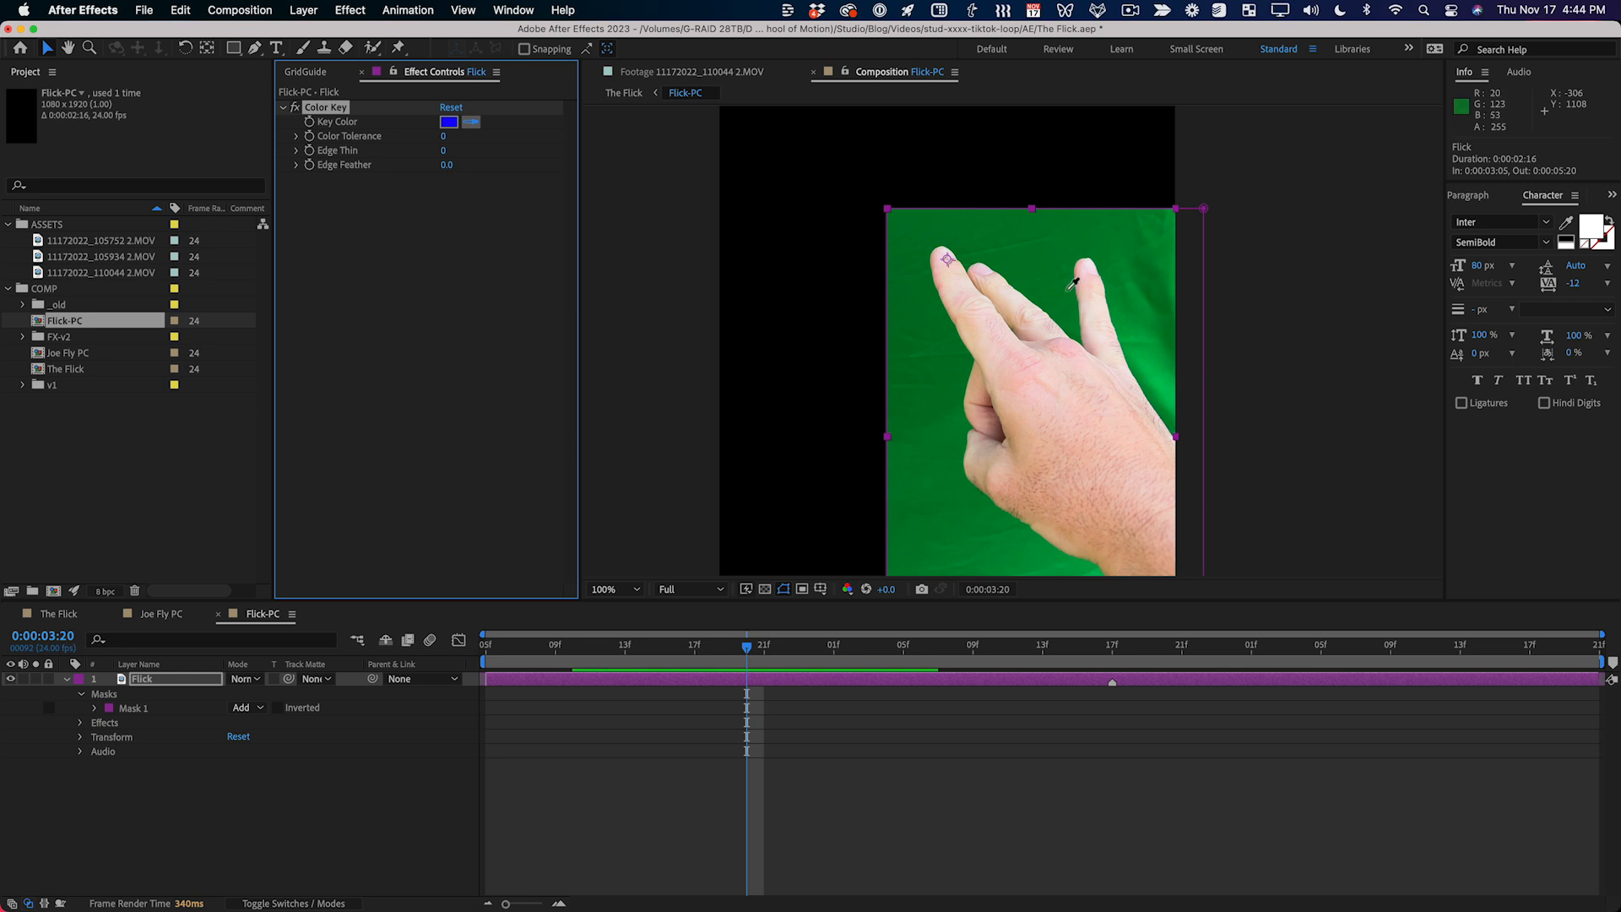
{"action": "left_click", "coordinate": [1076, 334]}
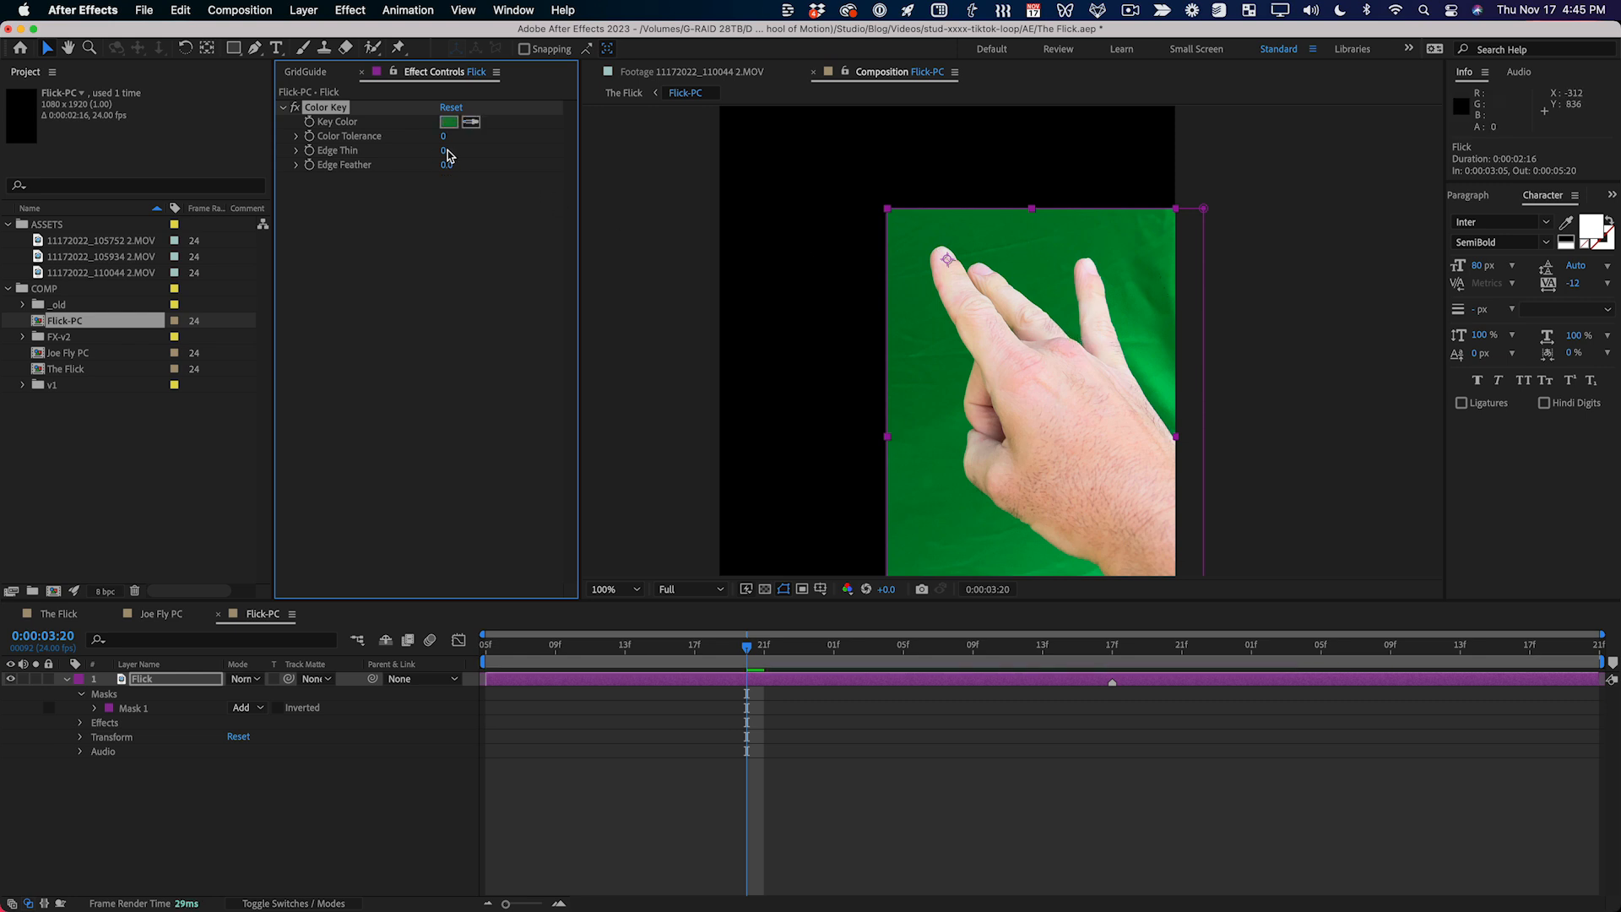
{"action": "left_click_drag", "start_coordinate": [442, 136], "coordinate": [531, 145]}
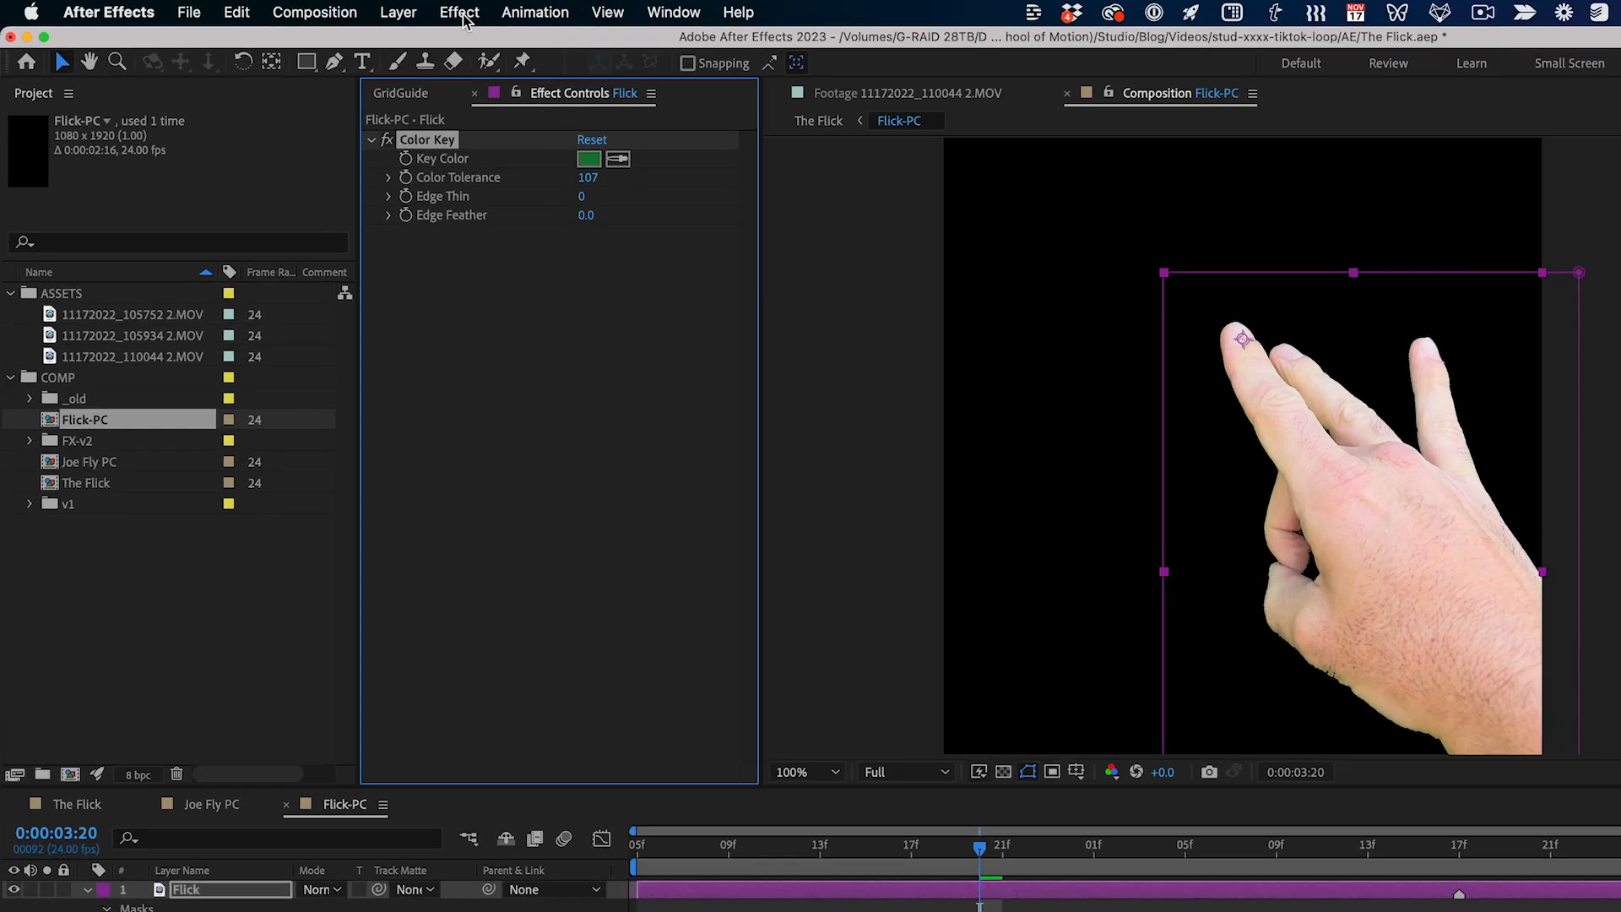
Step: Add a Simple Choker to the Flick layer and set its Choke Matte to -56.10
{"action": "left_click", "coordinate": [350, 11]}
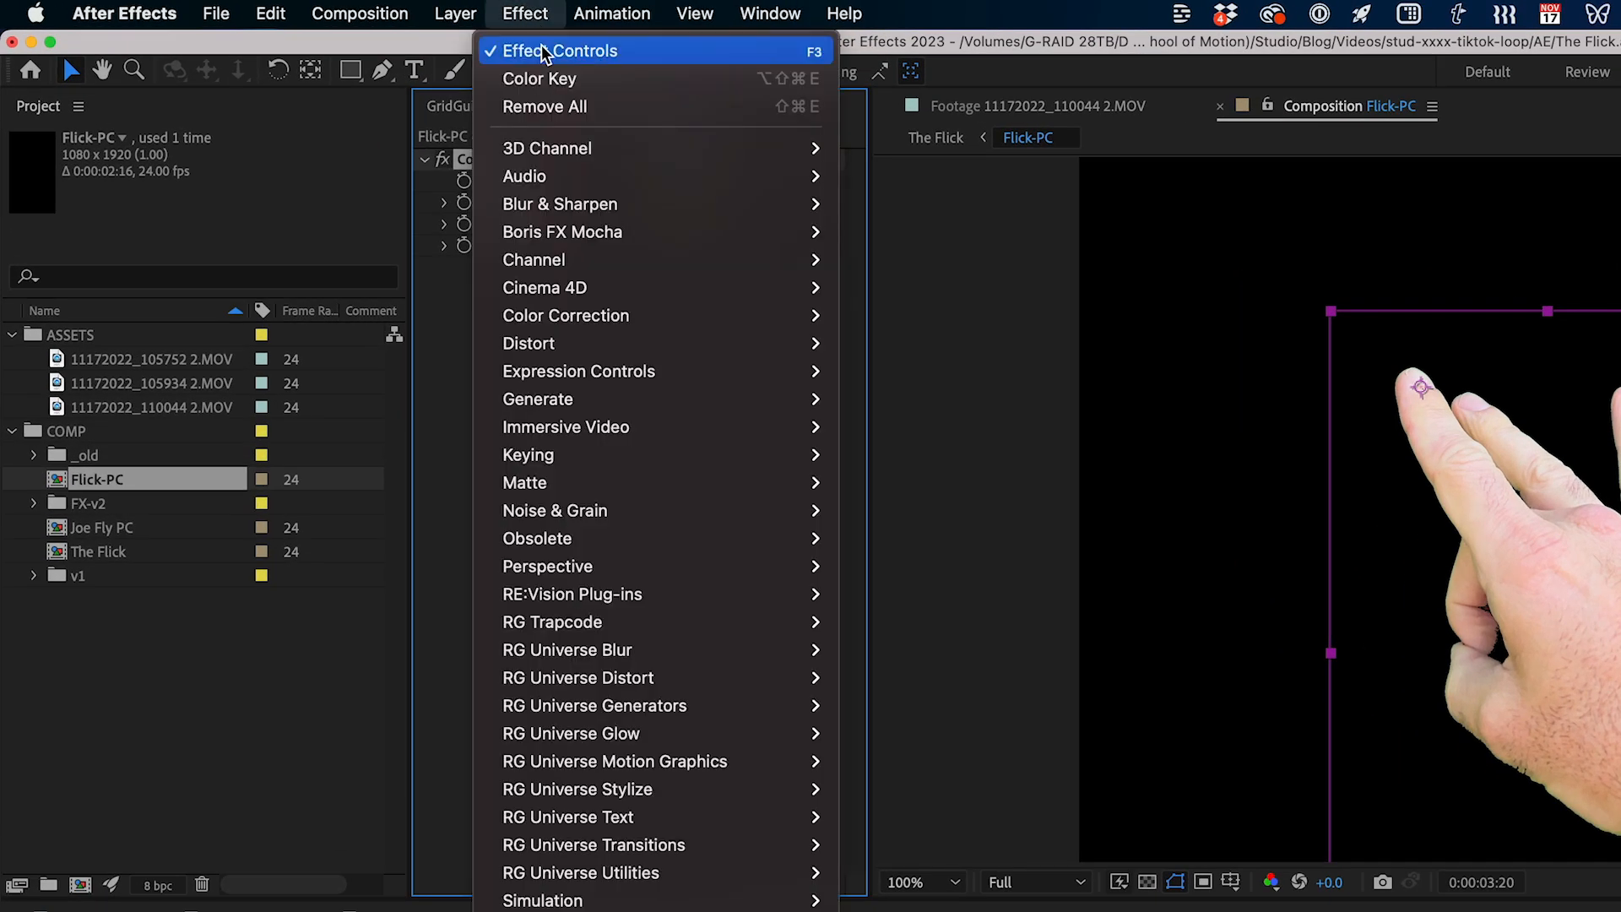
{"action": "mouse_move", "coordinate": [663, 489]}
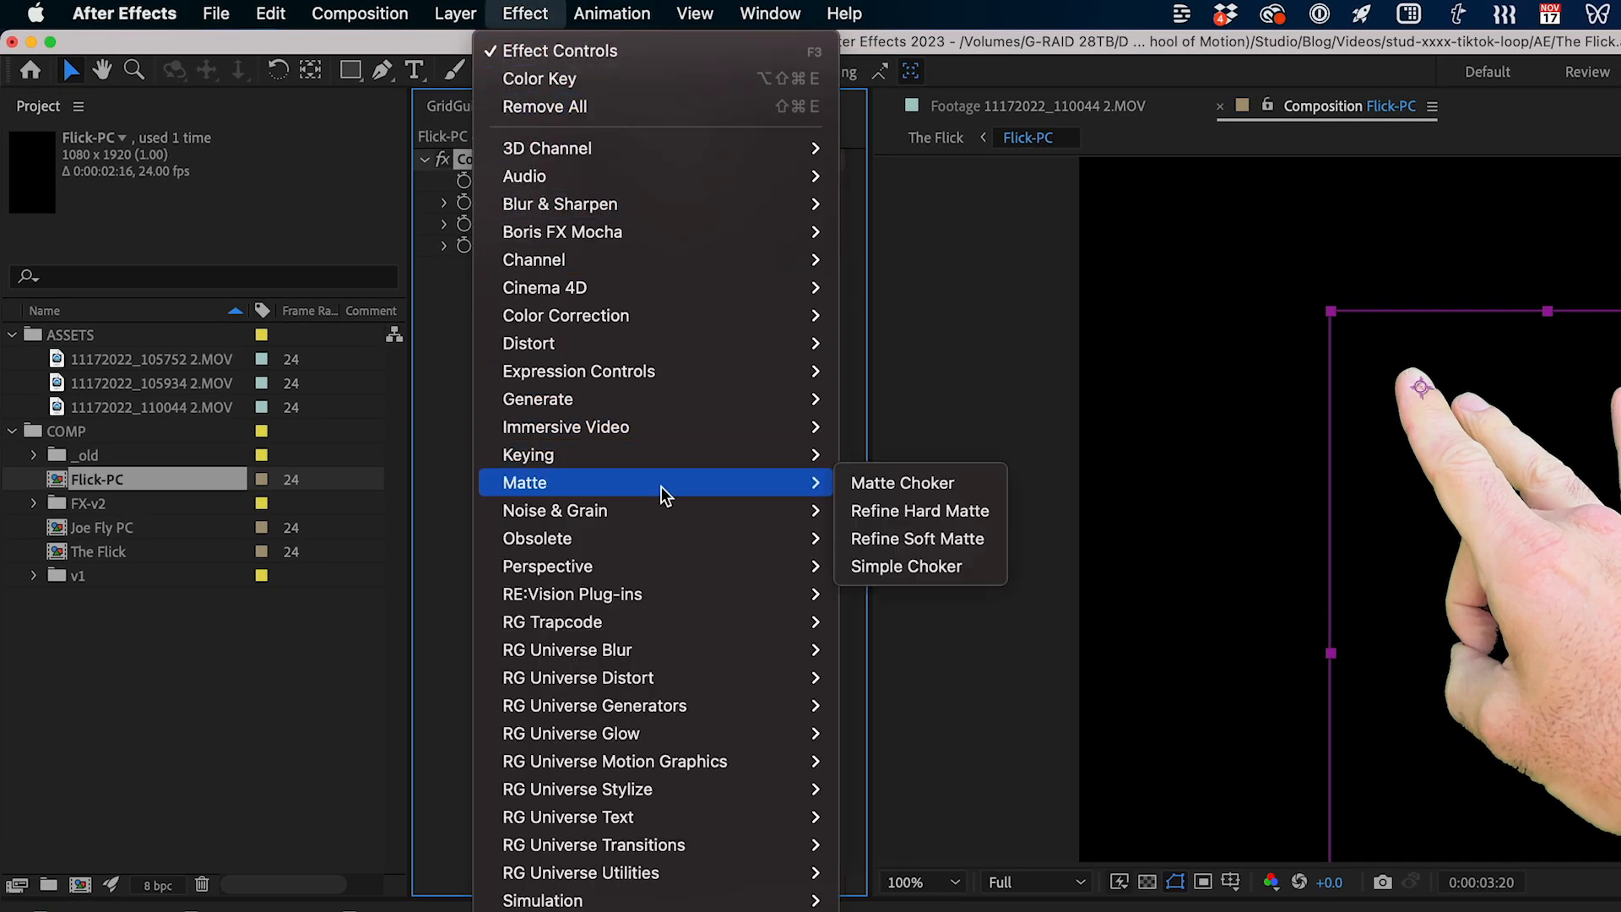
{"action": "left_click", "coordinate": [929, 571]}
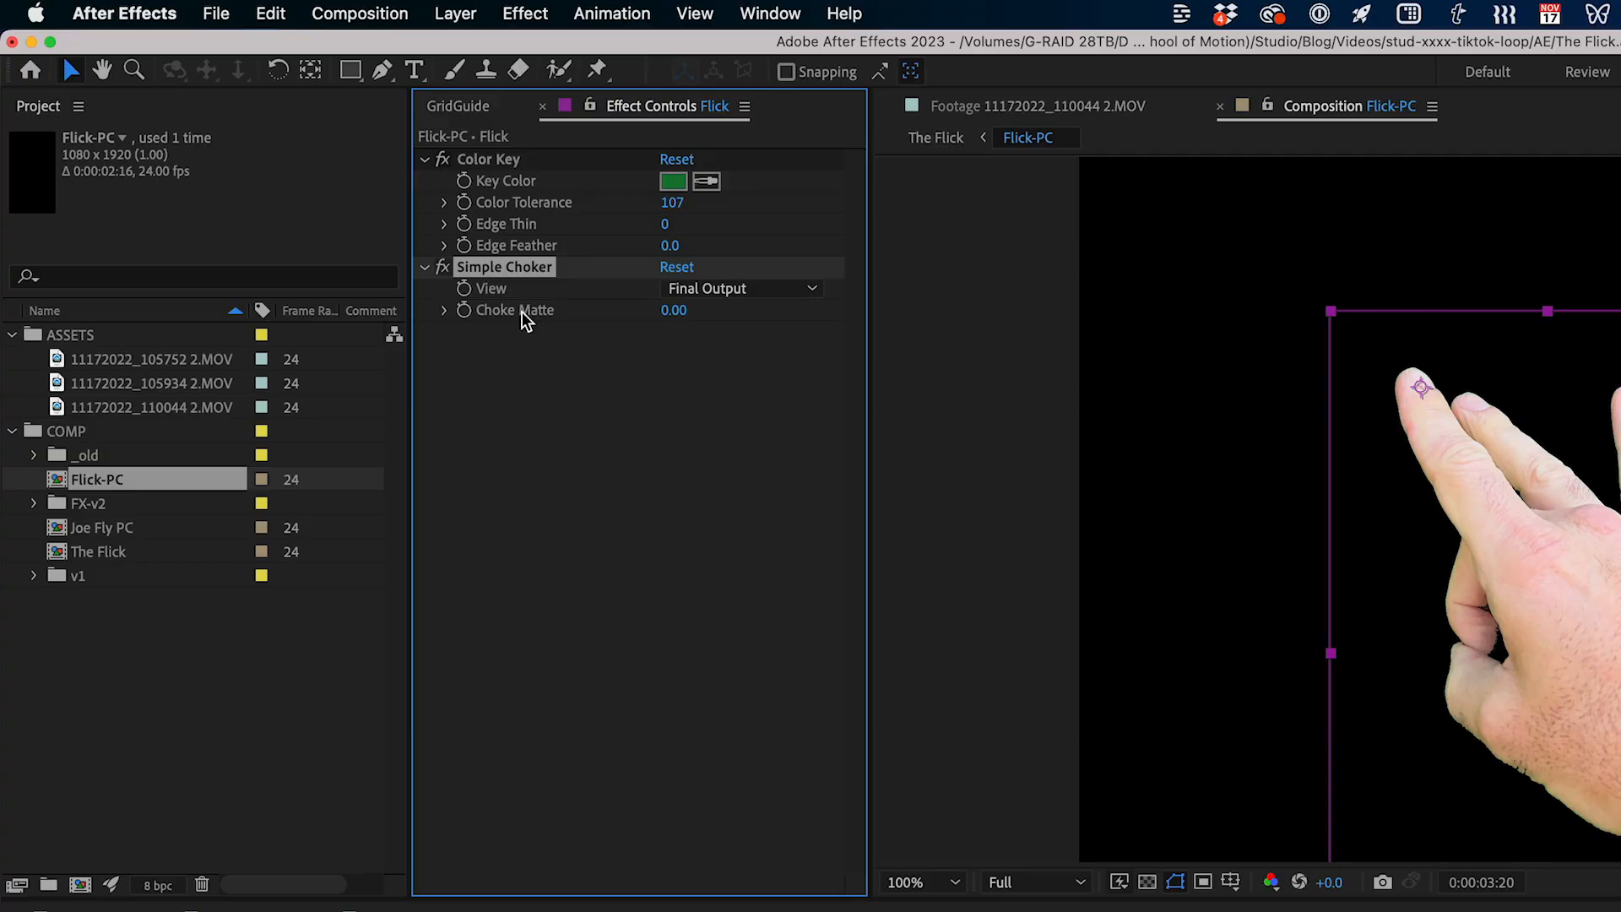
{"action": "left_click_drag", "start_coordinate": [673, 311], "coordinate": [423, 336]}
{"action": "left_click_drag", "start_coordinate": [207, 337], "coordinate": [68, 337]}
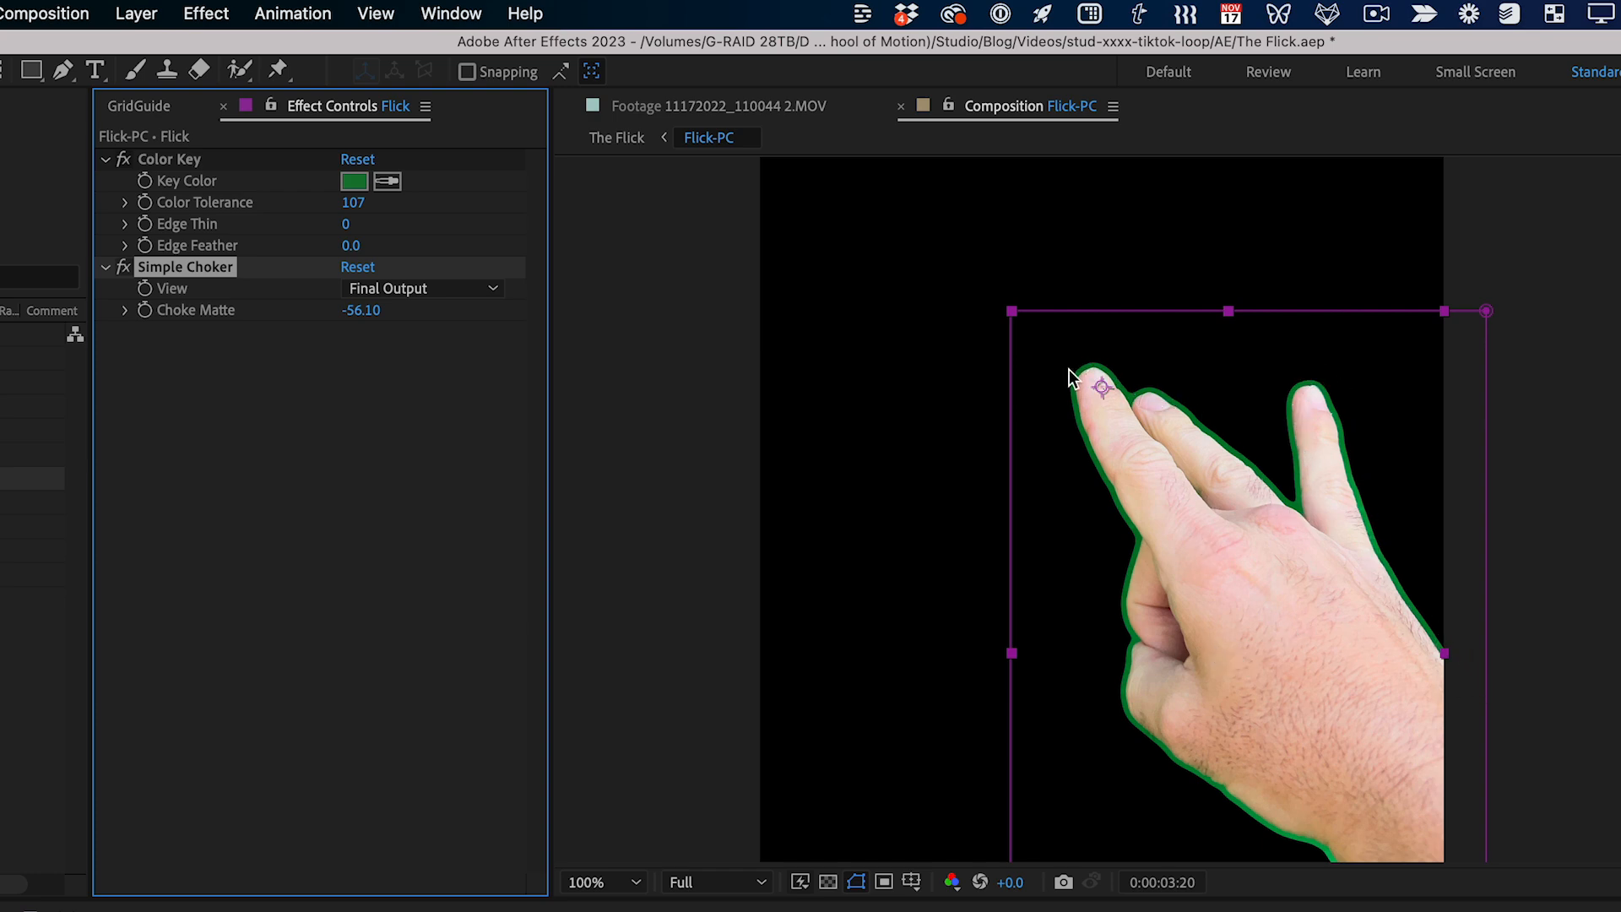
Step: Play back the keyed hand in an enlarged view to examine the green outline around it
{"action": "left_click", "coordinate": [811, 909]}
{"action": "key", "text": "space"}
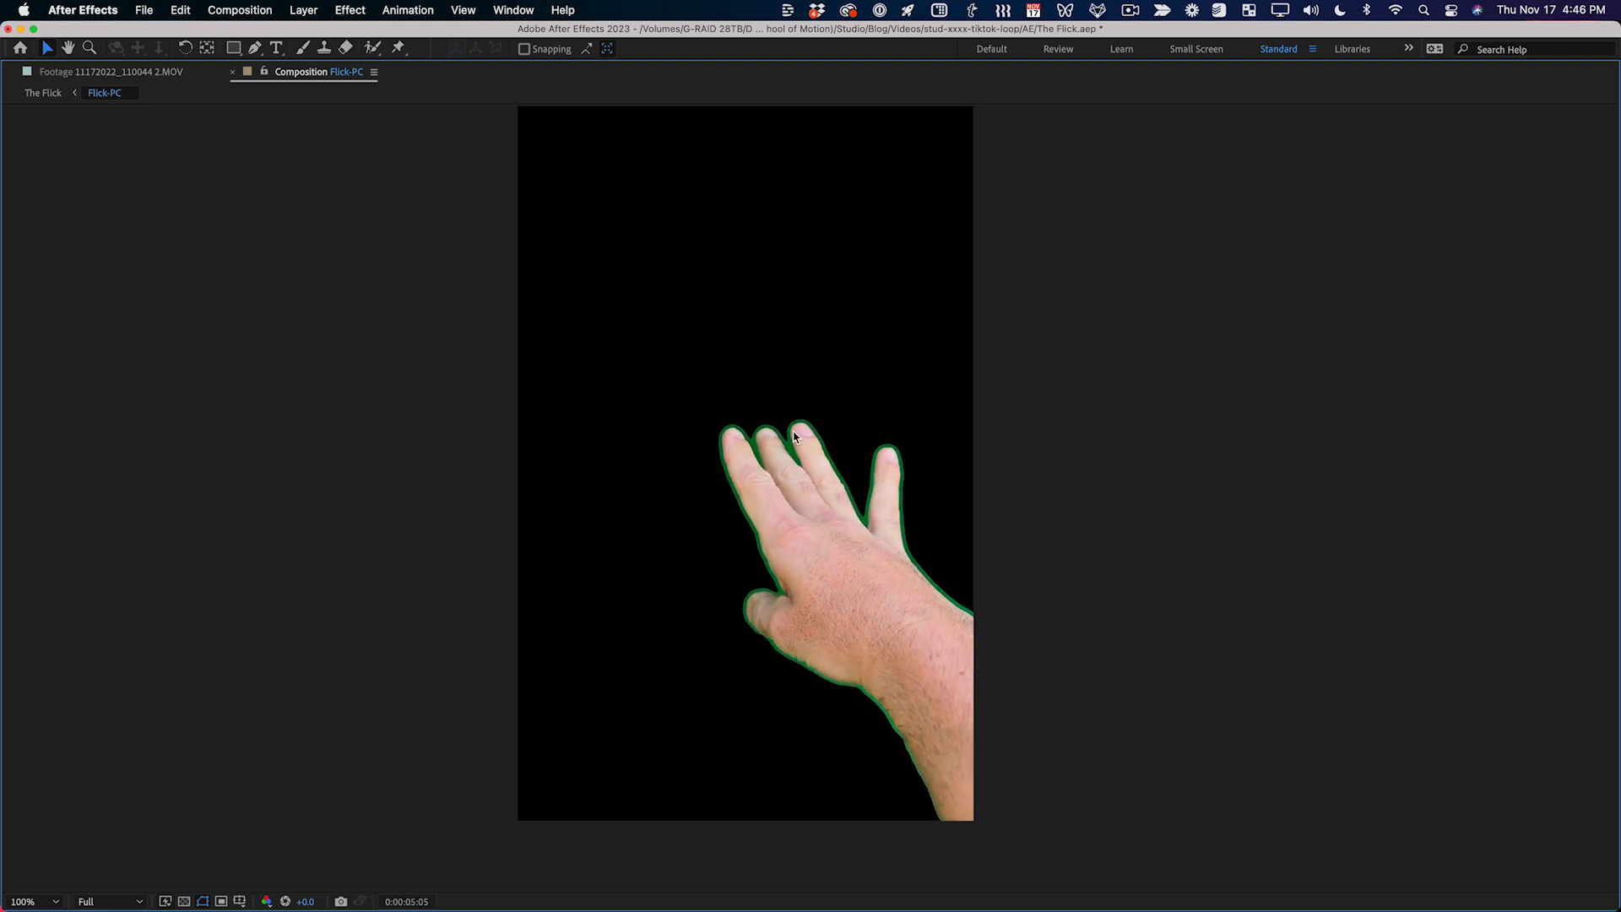
{"action": "key", "text": "space"}
{"action": "key", "text": "grave"}
Step: Pre-compose the Flick layer as Flick Garbage Matte, moving all attributes and adjusting the duration to the layer's time span
{"action": "left_click", "coordinate": [173, 680]}
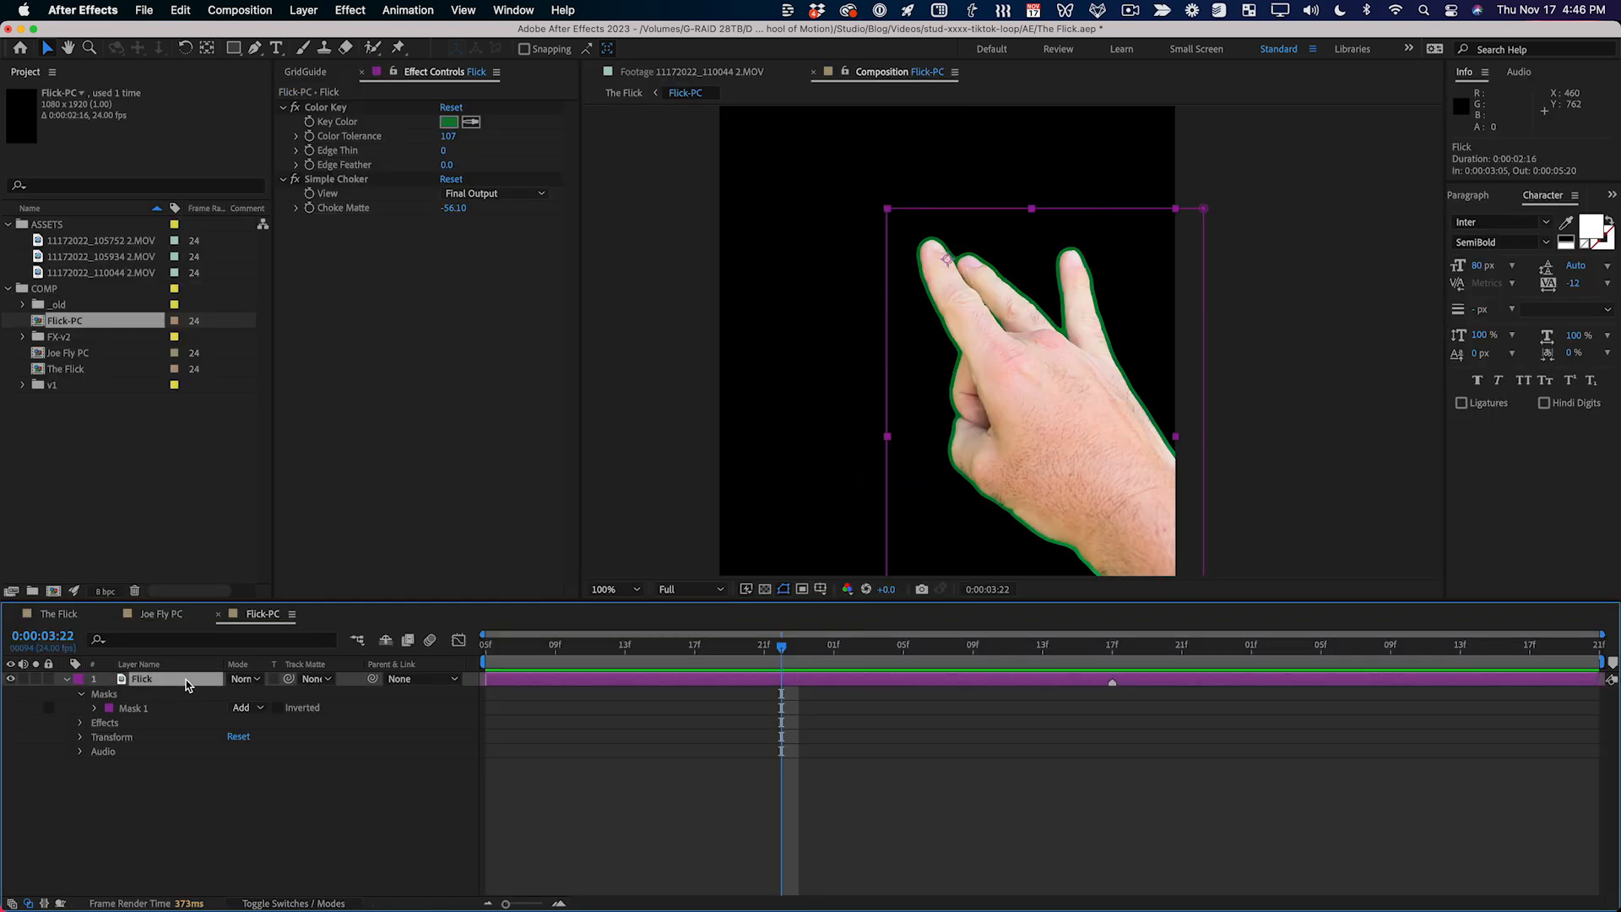
{"action": "key", "text": "super+shift+c"}
{"action": "type", "text": "Fli"}
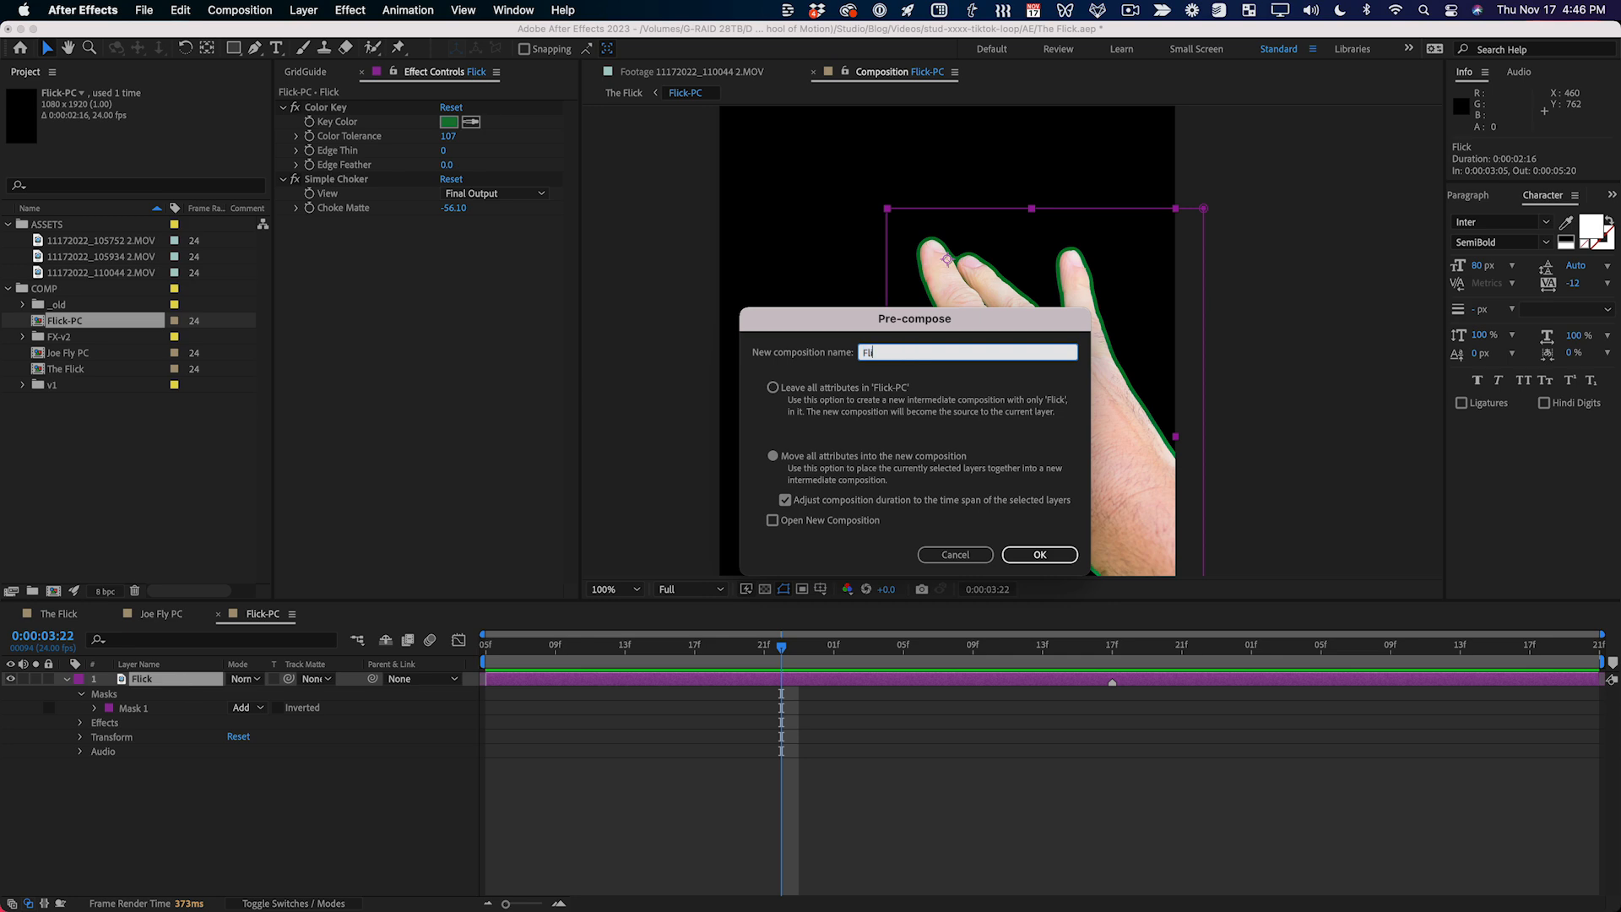
{"action": "type", "text": "ck Garbage Matte"}
{"action": "key", "text": "Return"}
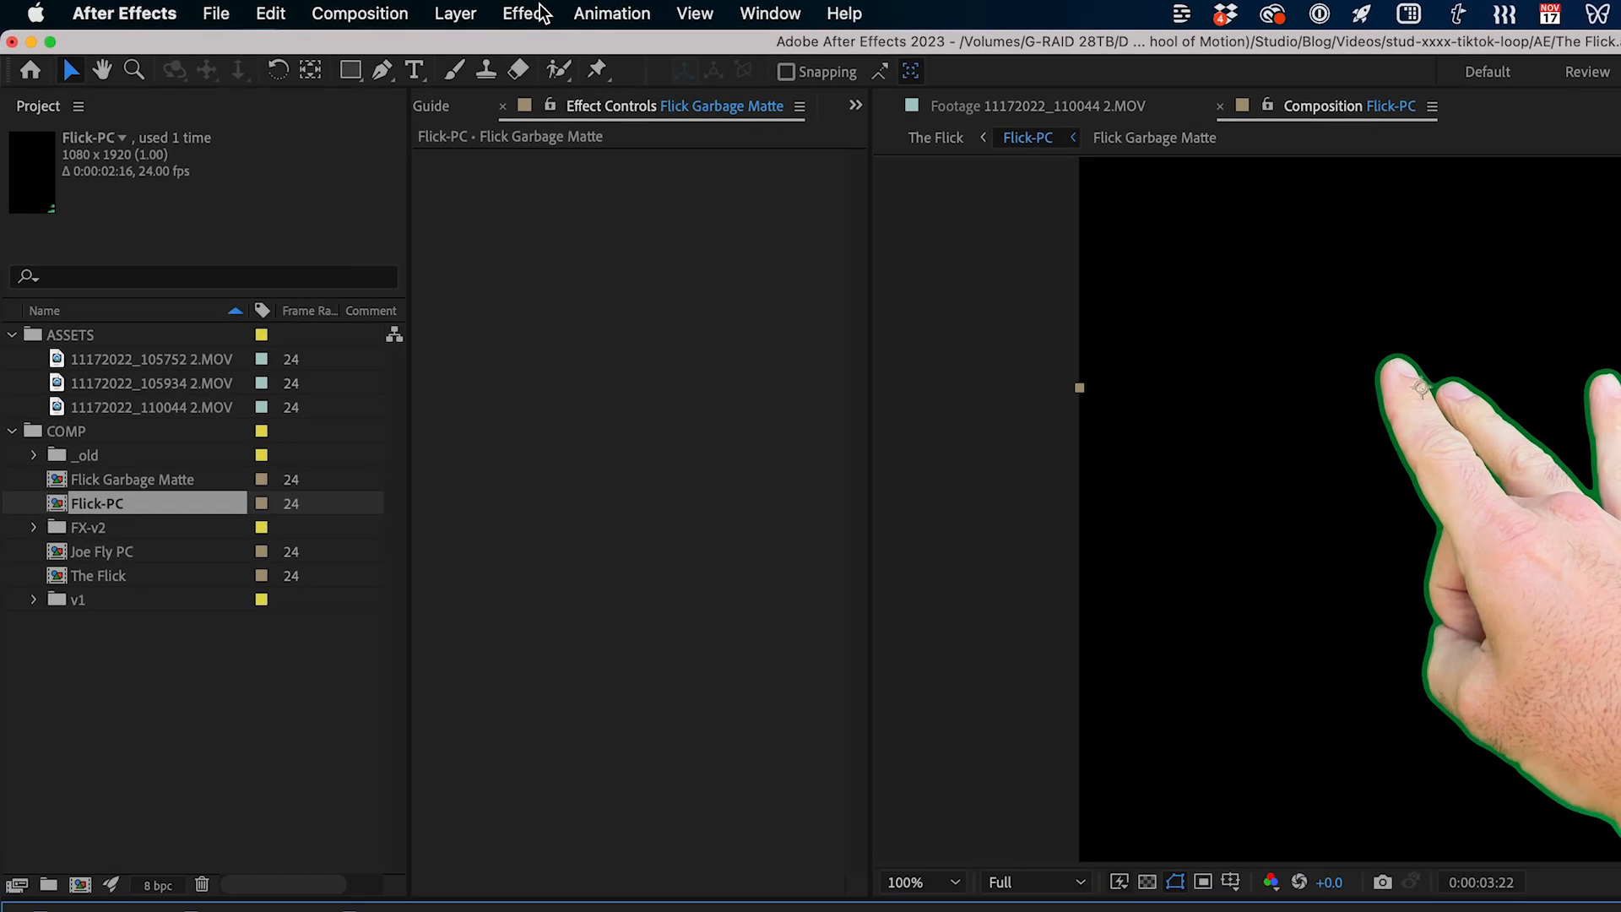
Step: Apply Keylight (1.2) to the Flick Garbage Matte layer and sample the green edge around the hand as Screen Colour
{"action": "left_click", "coordinate": [363, 17]}
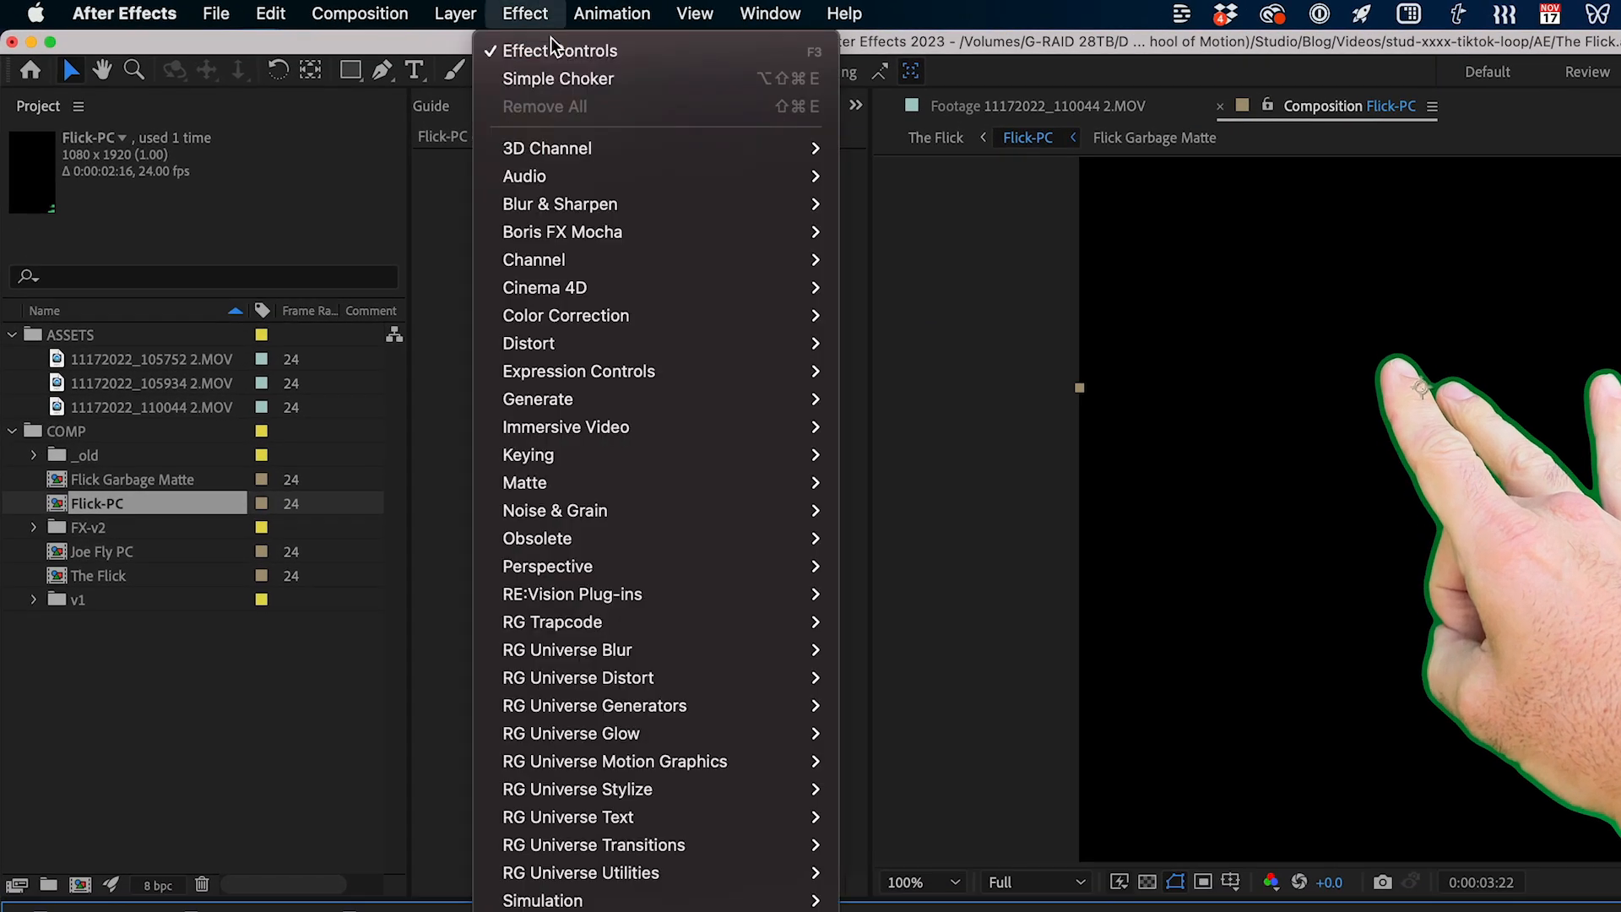
{"action": "mouse_move", "coordinate": [622, 459]}
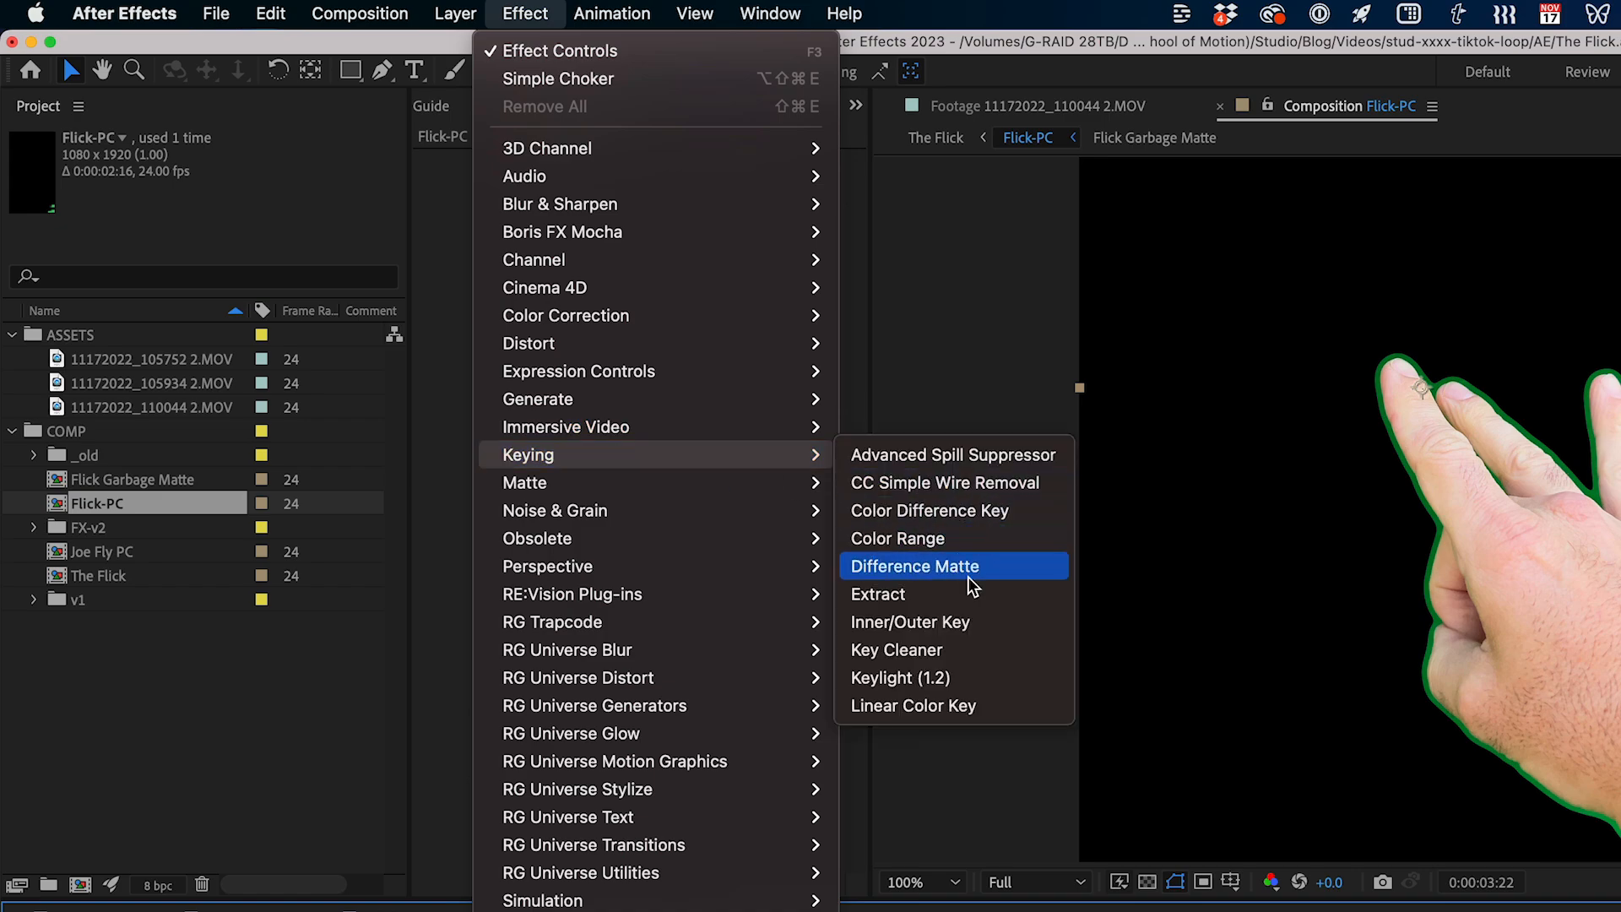
{"action": "left_click", "coordinate": [920, 677]}
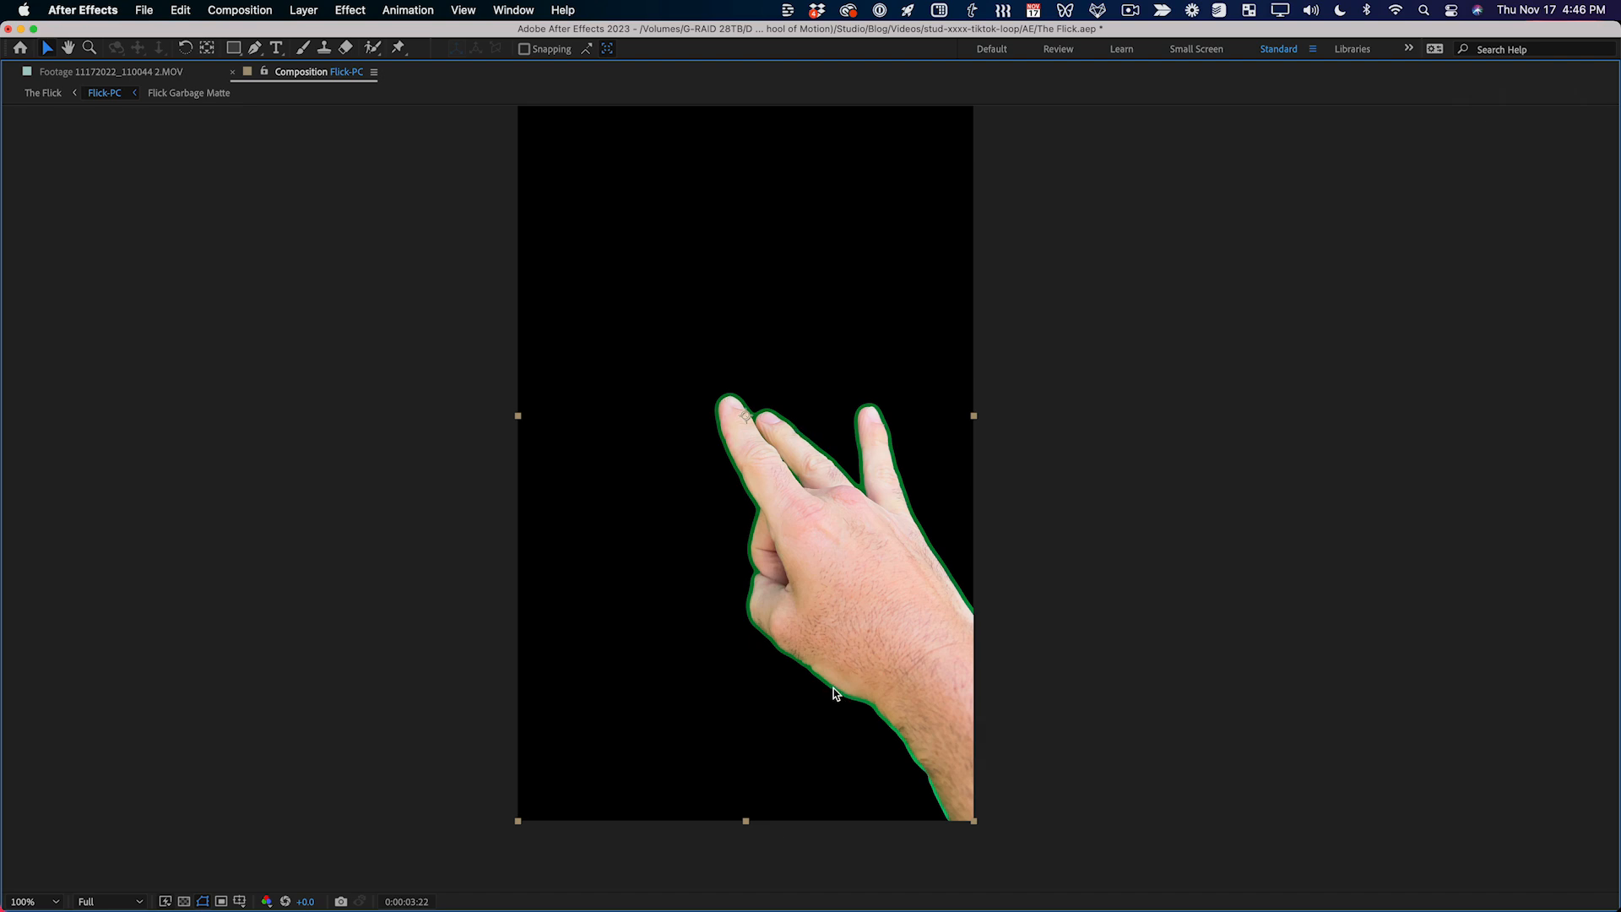
{"action": "key", "text": "grave"}
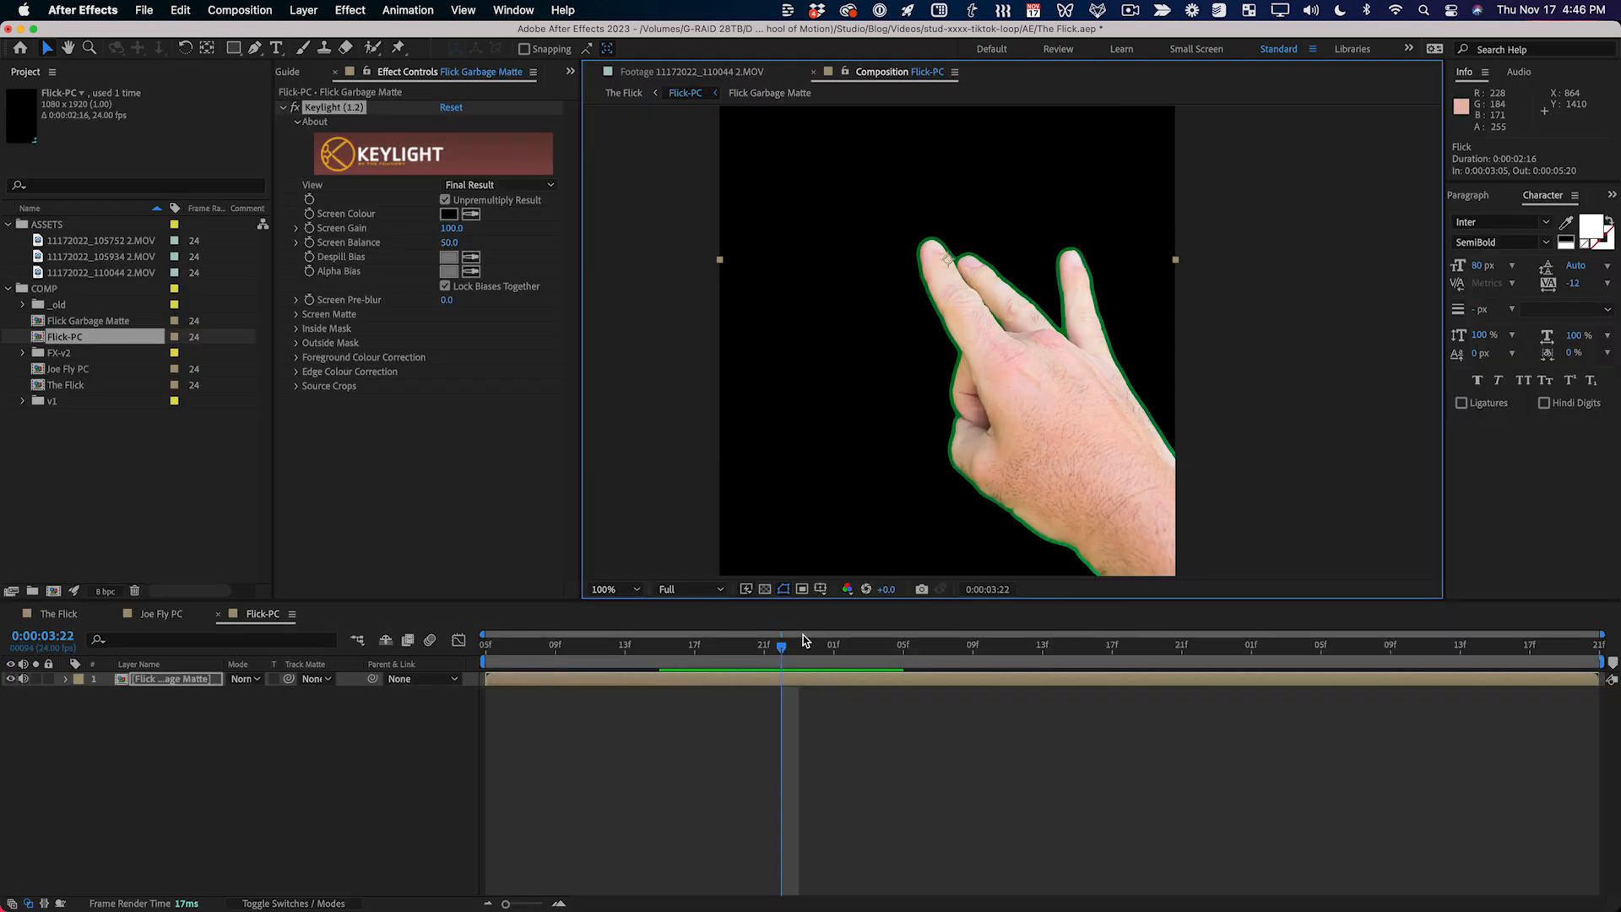
{"action": "left_click", "coordinate": [471, 214]}
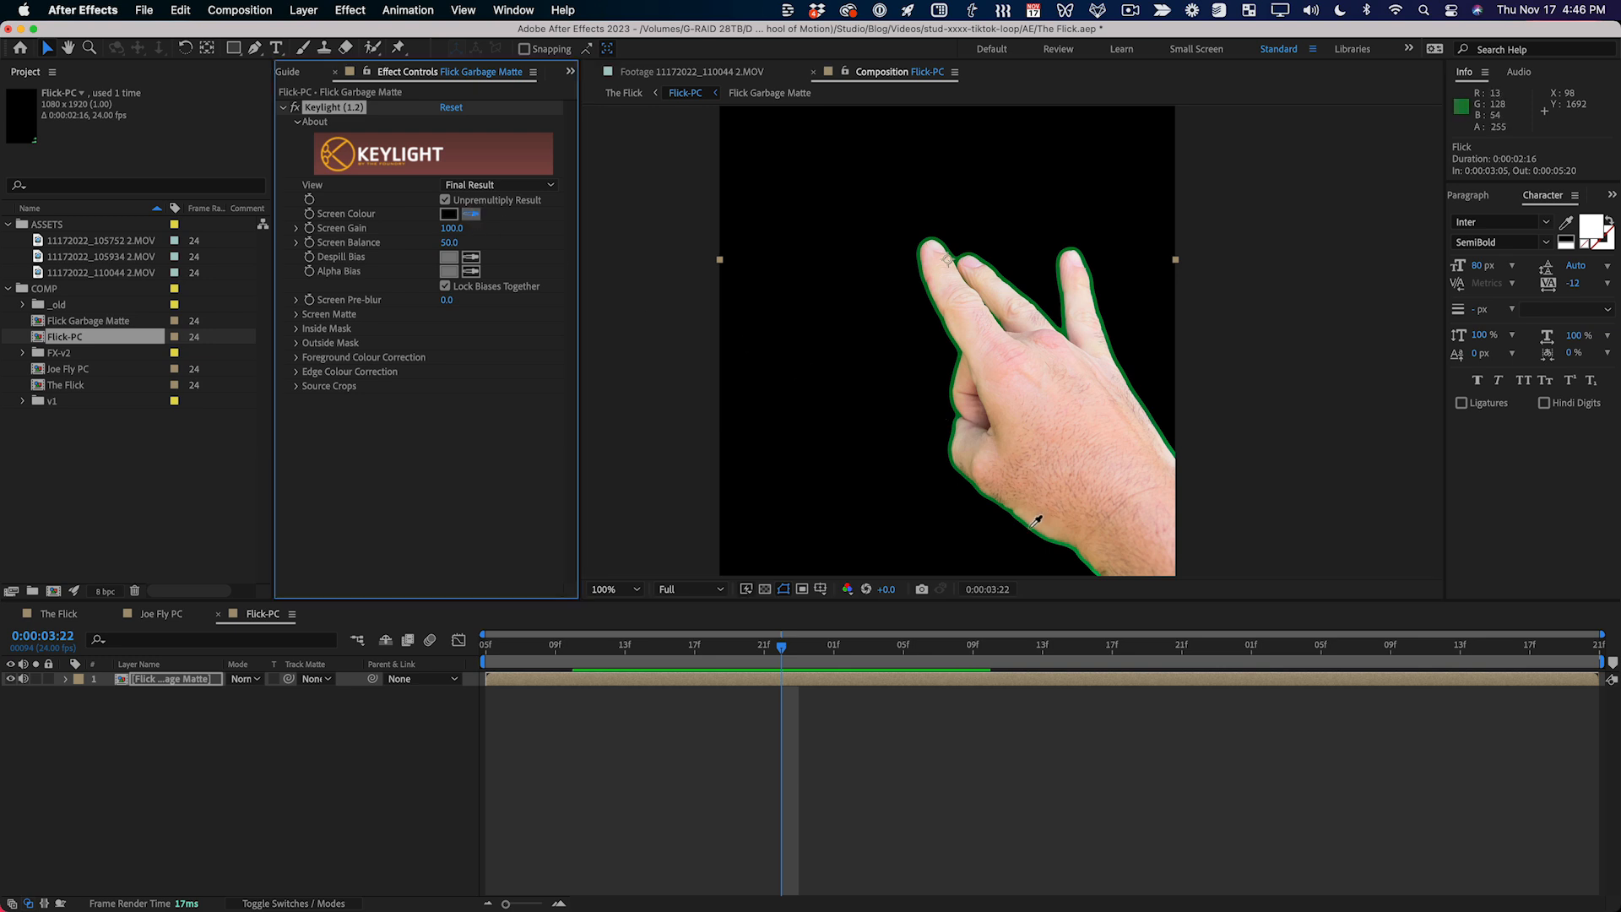
{"action": "left_click", "coordinate": [1036, 521]}
{"action": "key", "text": "grave"}
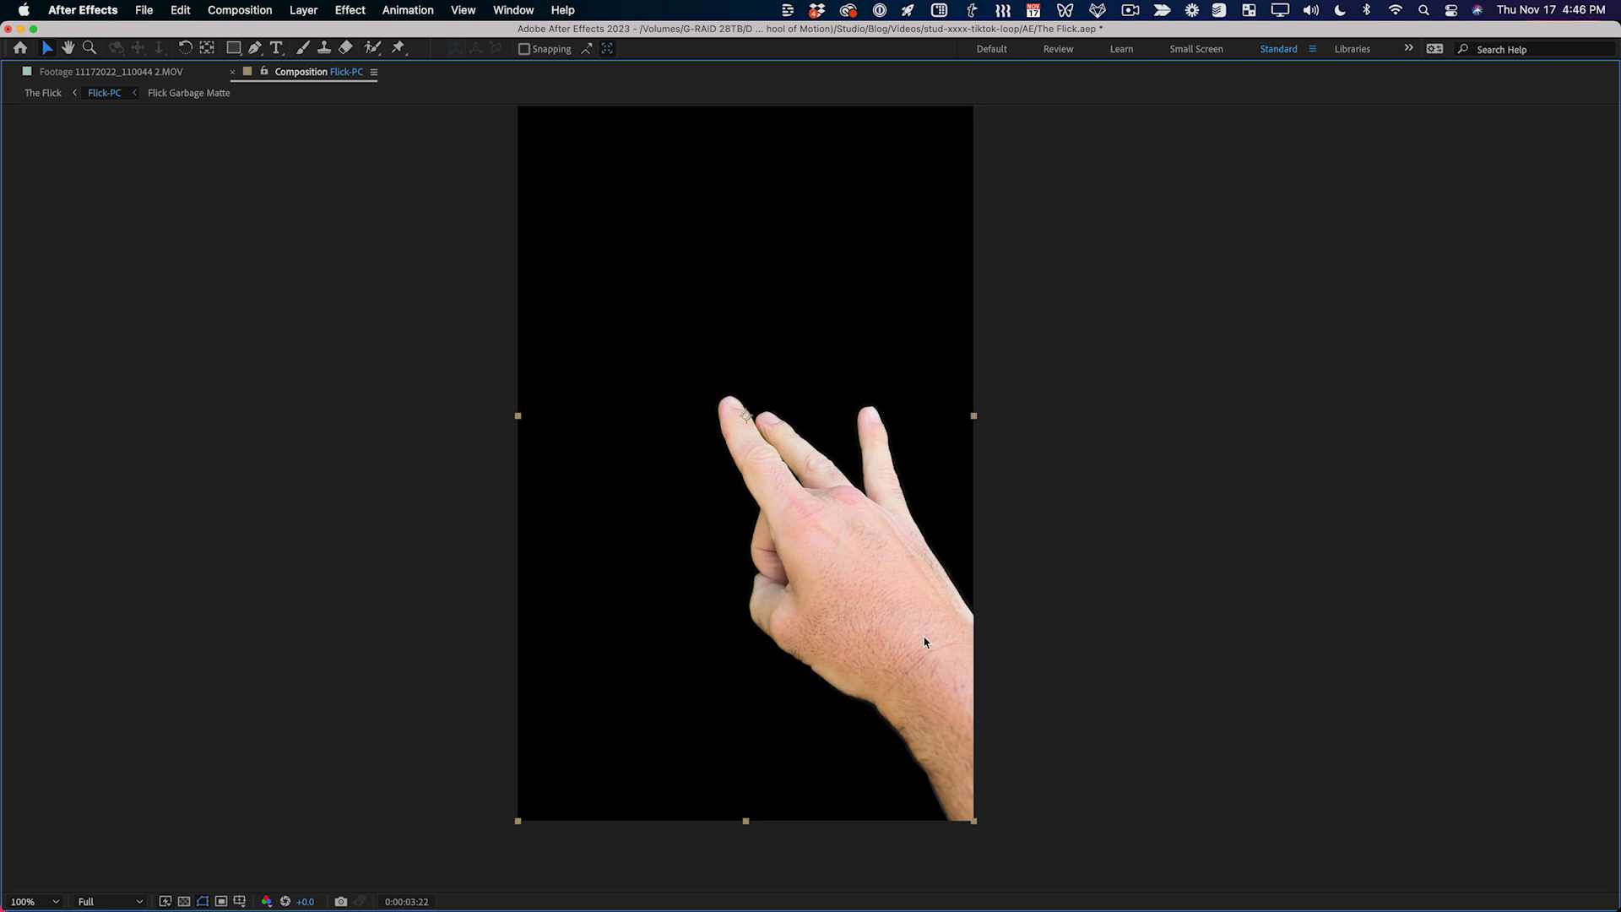
{"action": "key", "text": "grave"}
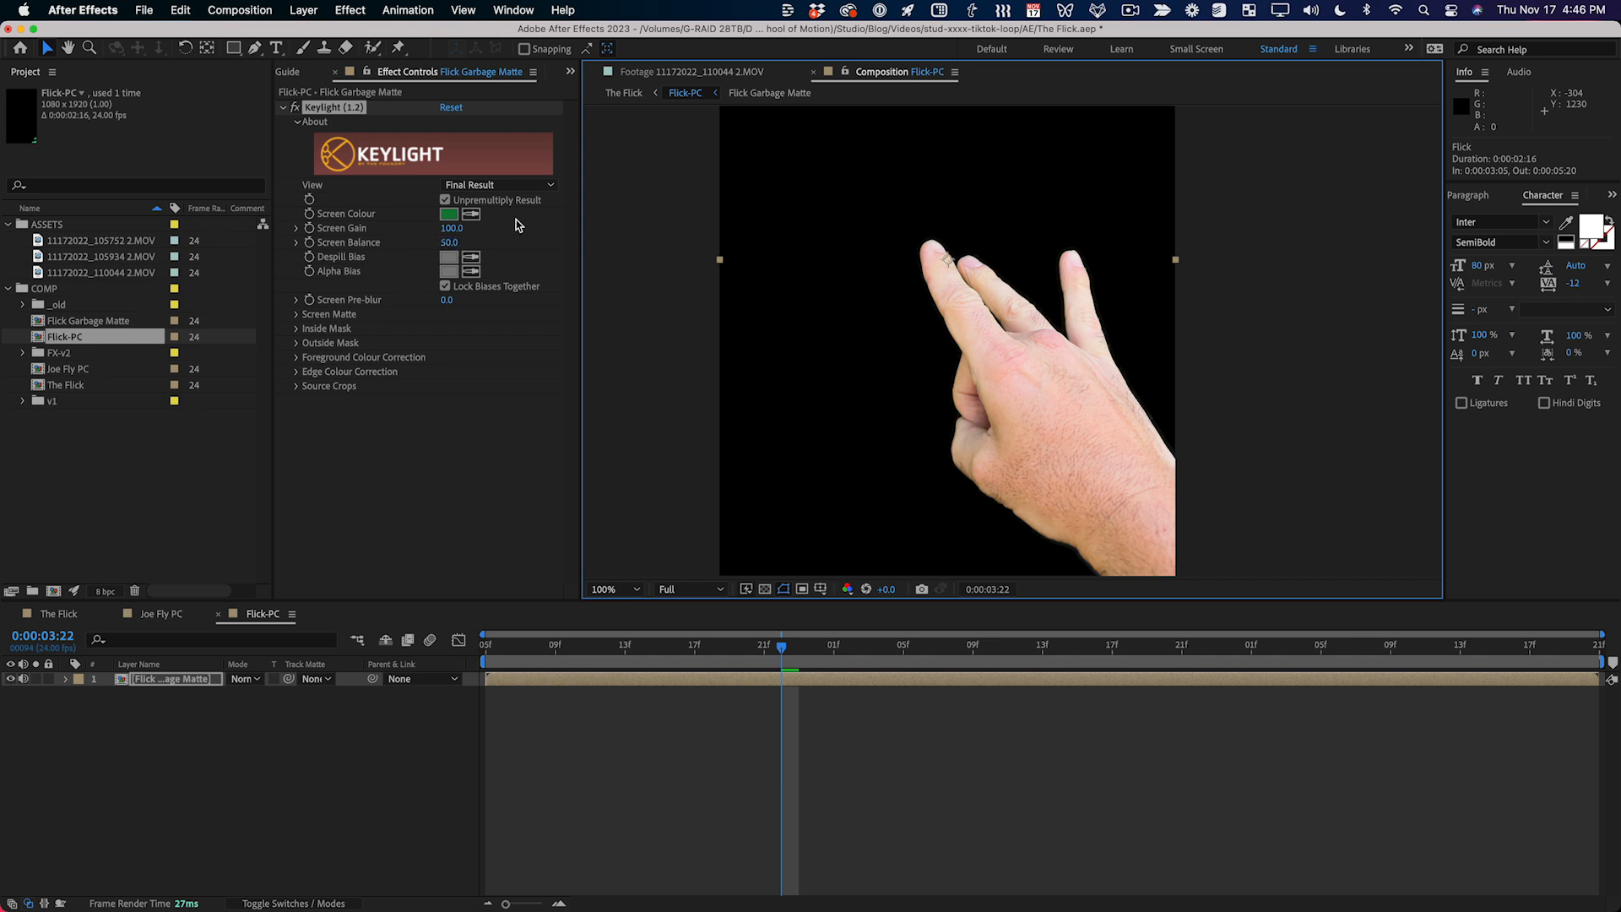
Step: Set Keylight's view to Status and examine the hand's matte in an enlarged view
{"action": "left_click", "coordinate": [493, 186]}
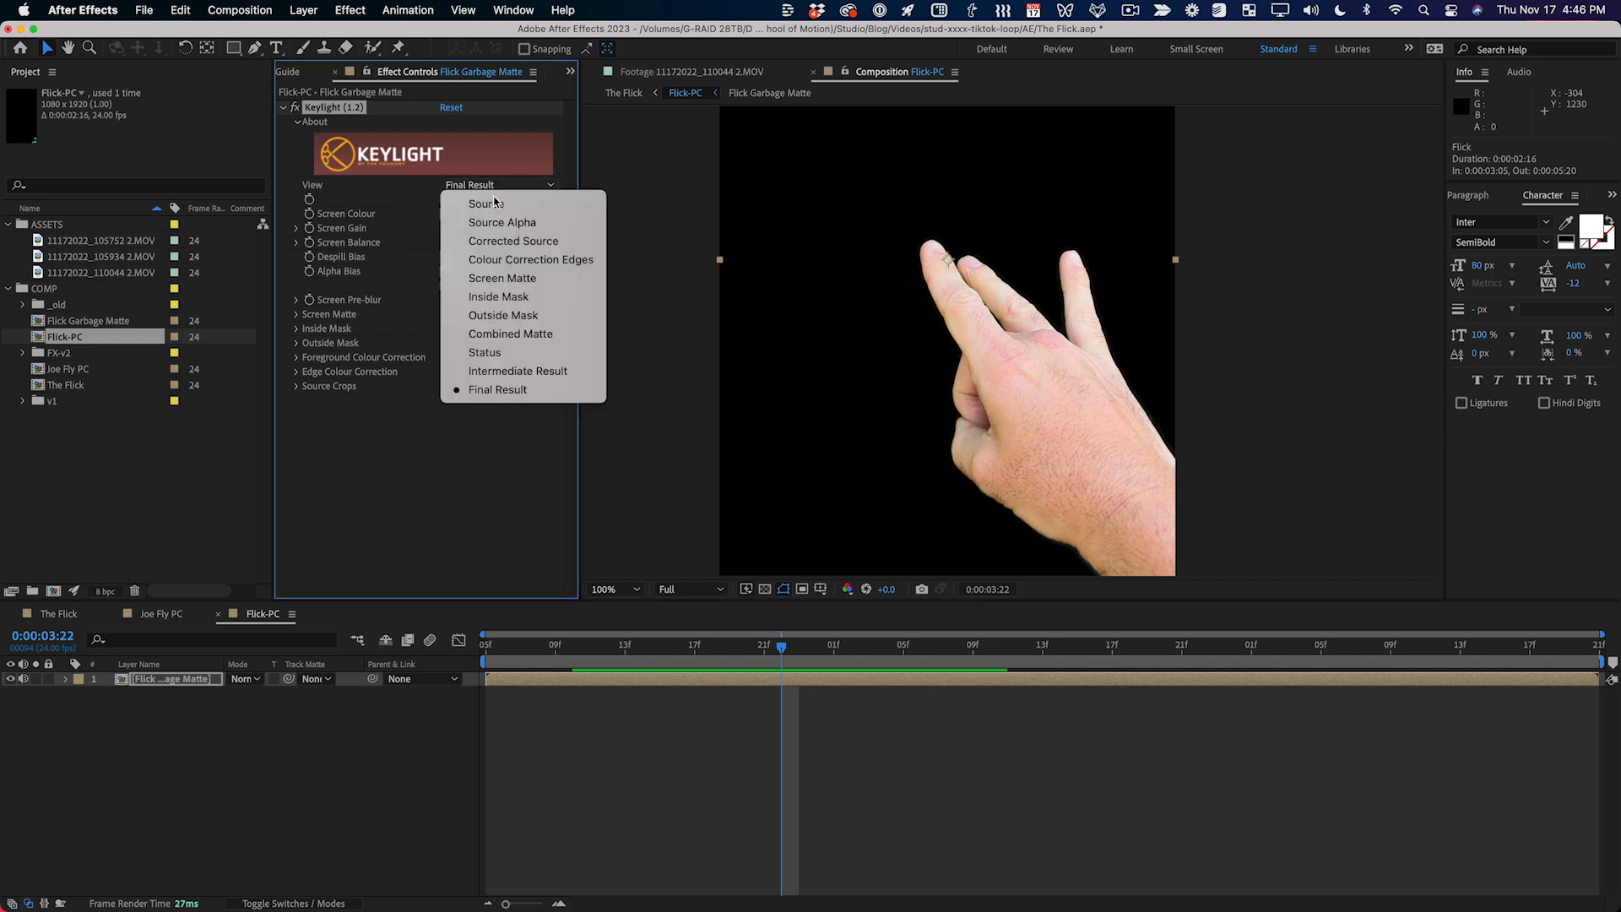
{"action": "left_click", "coordinate": [523, 353]}
{"action": "key", "text": "grave"}
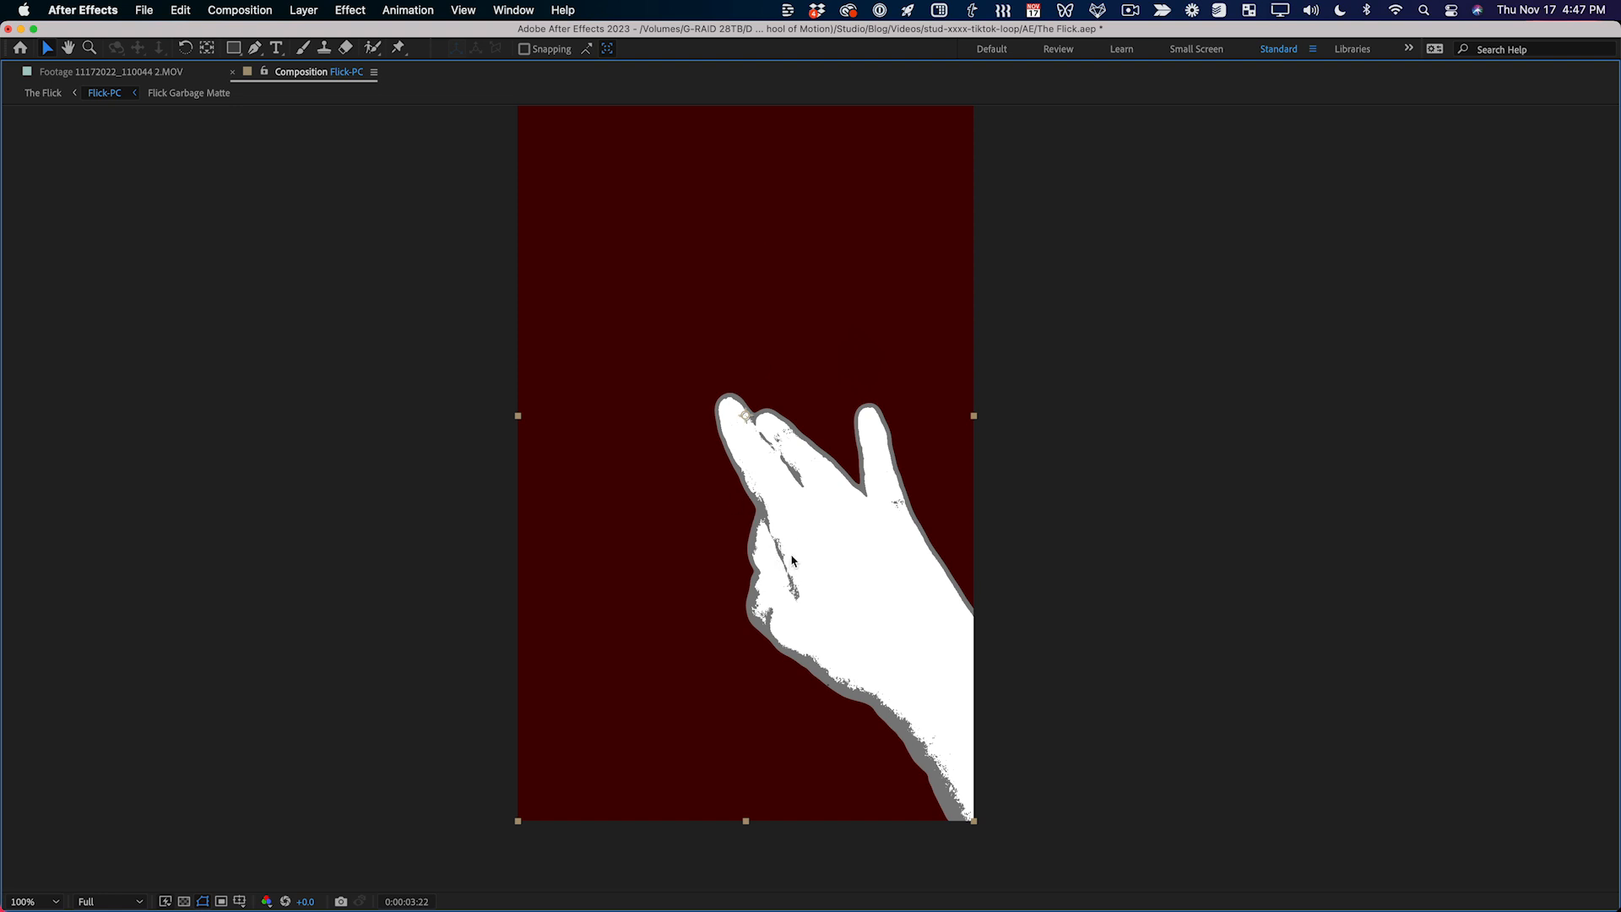
{"action": "key", "text": "grave"}
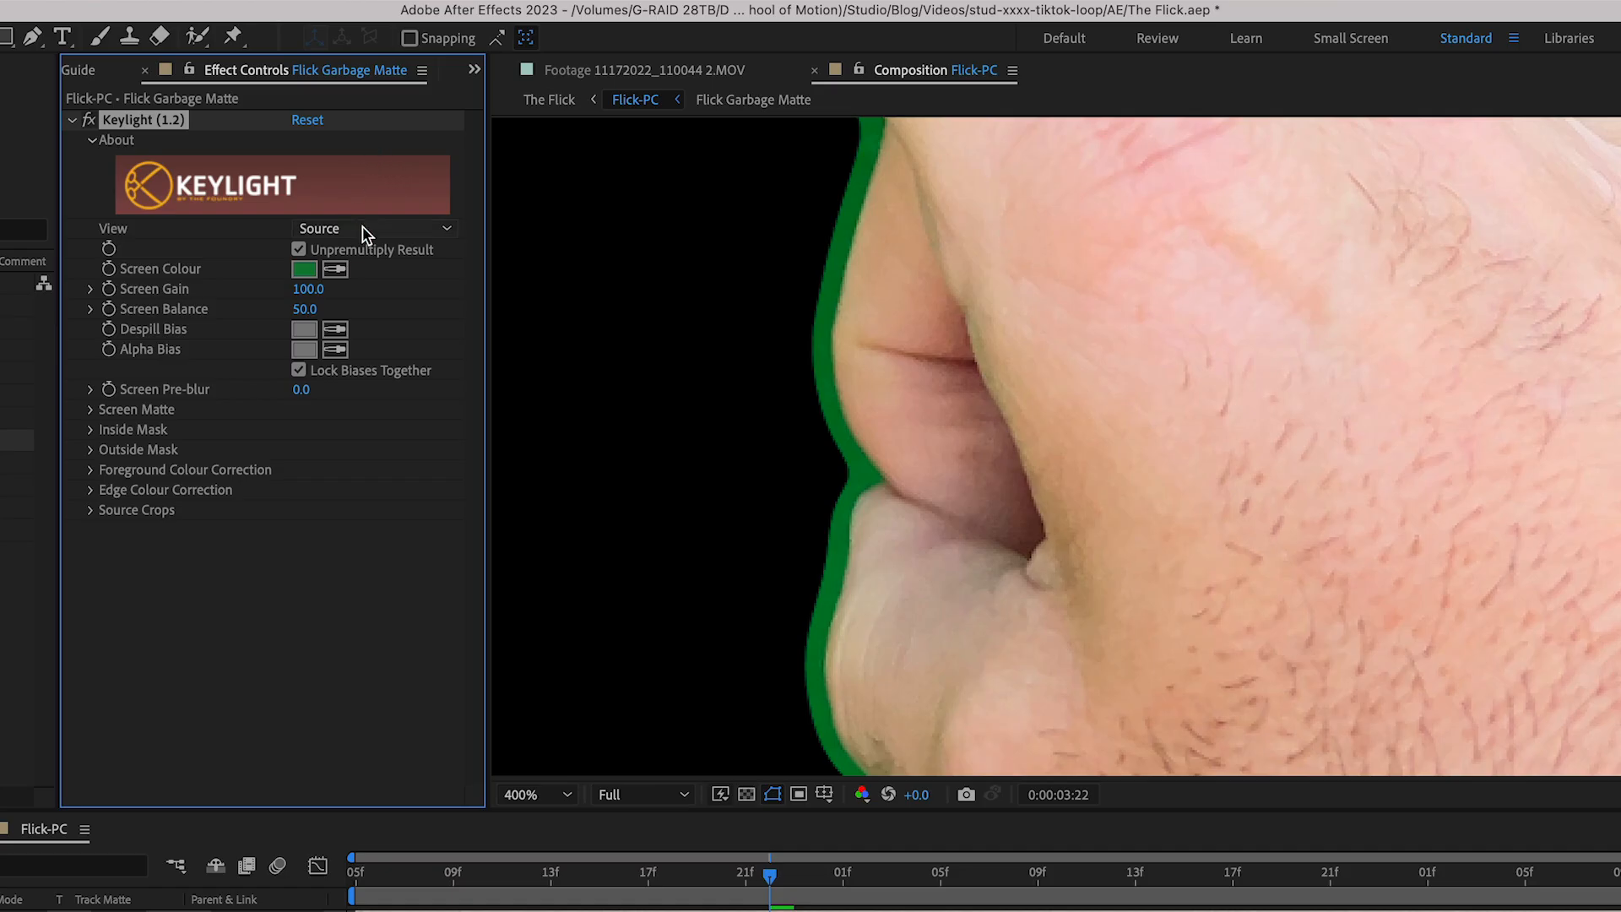
Step: Set Keylight's view to Final Result and turn on the transparency grid to show the hand's keyed edge
{"action": "left_click", "coordinate": [490, 187]}
{"action": "left_click", "coordinate": [431, 517]}
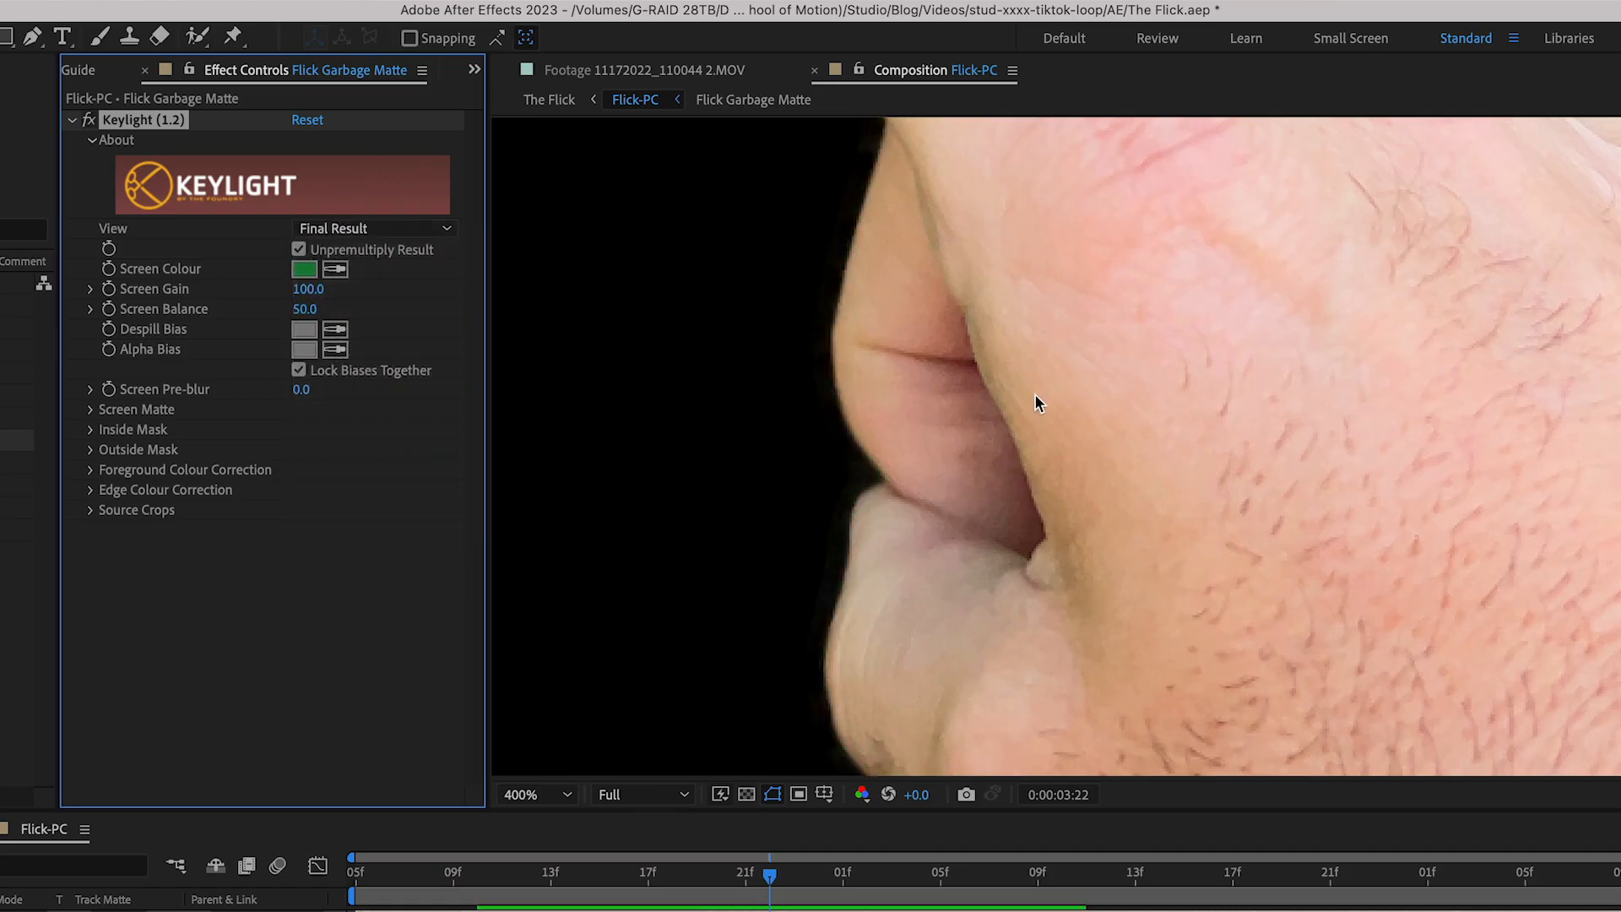
{"action": "left_click", "coordinate": [747, 795]}
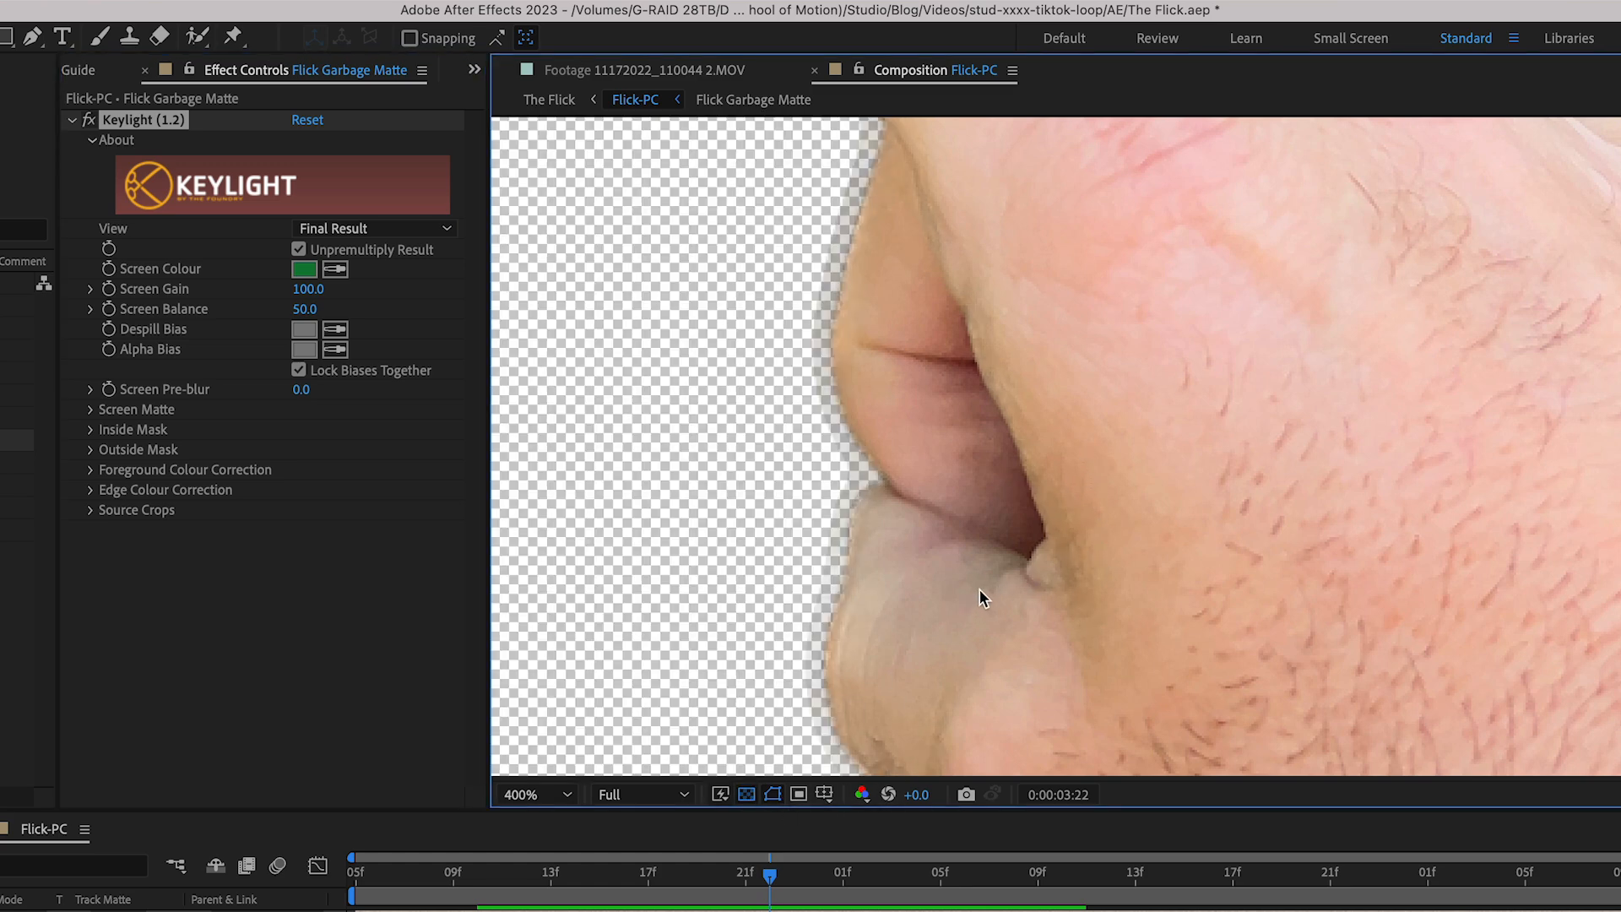
Step: Inspect the hand's alpha channel at the finger edges and set Keylight's View to Combined Matte
{"action": "key", "text": "alt+4"}
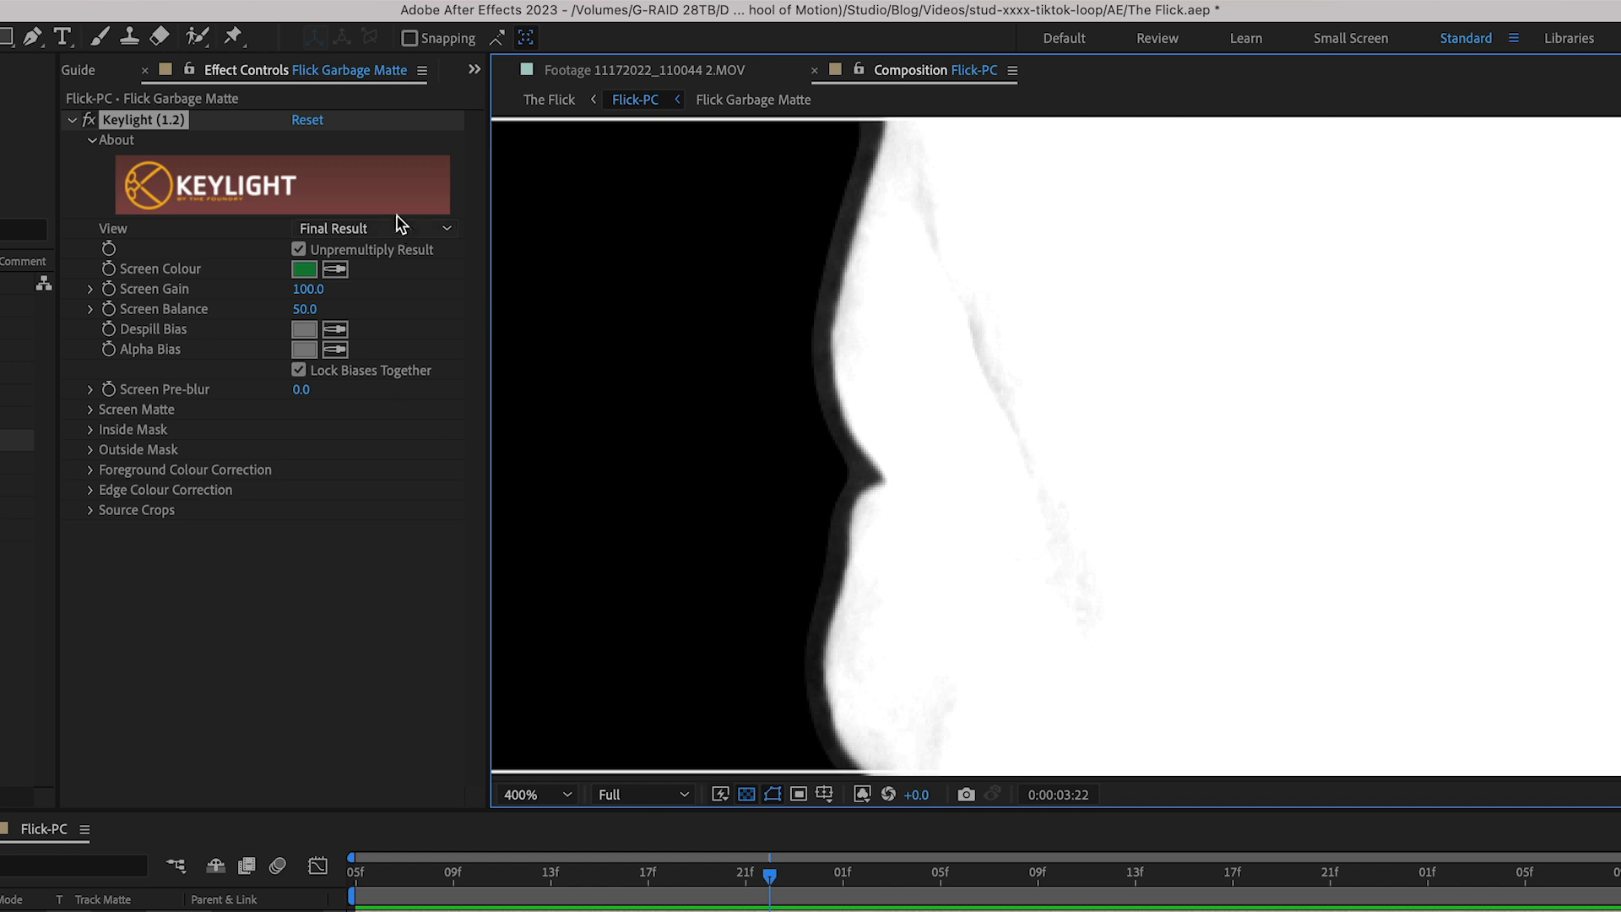
{"action": "key", "text": "alt+4"}
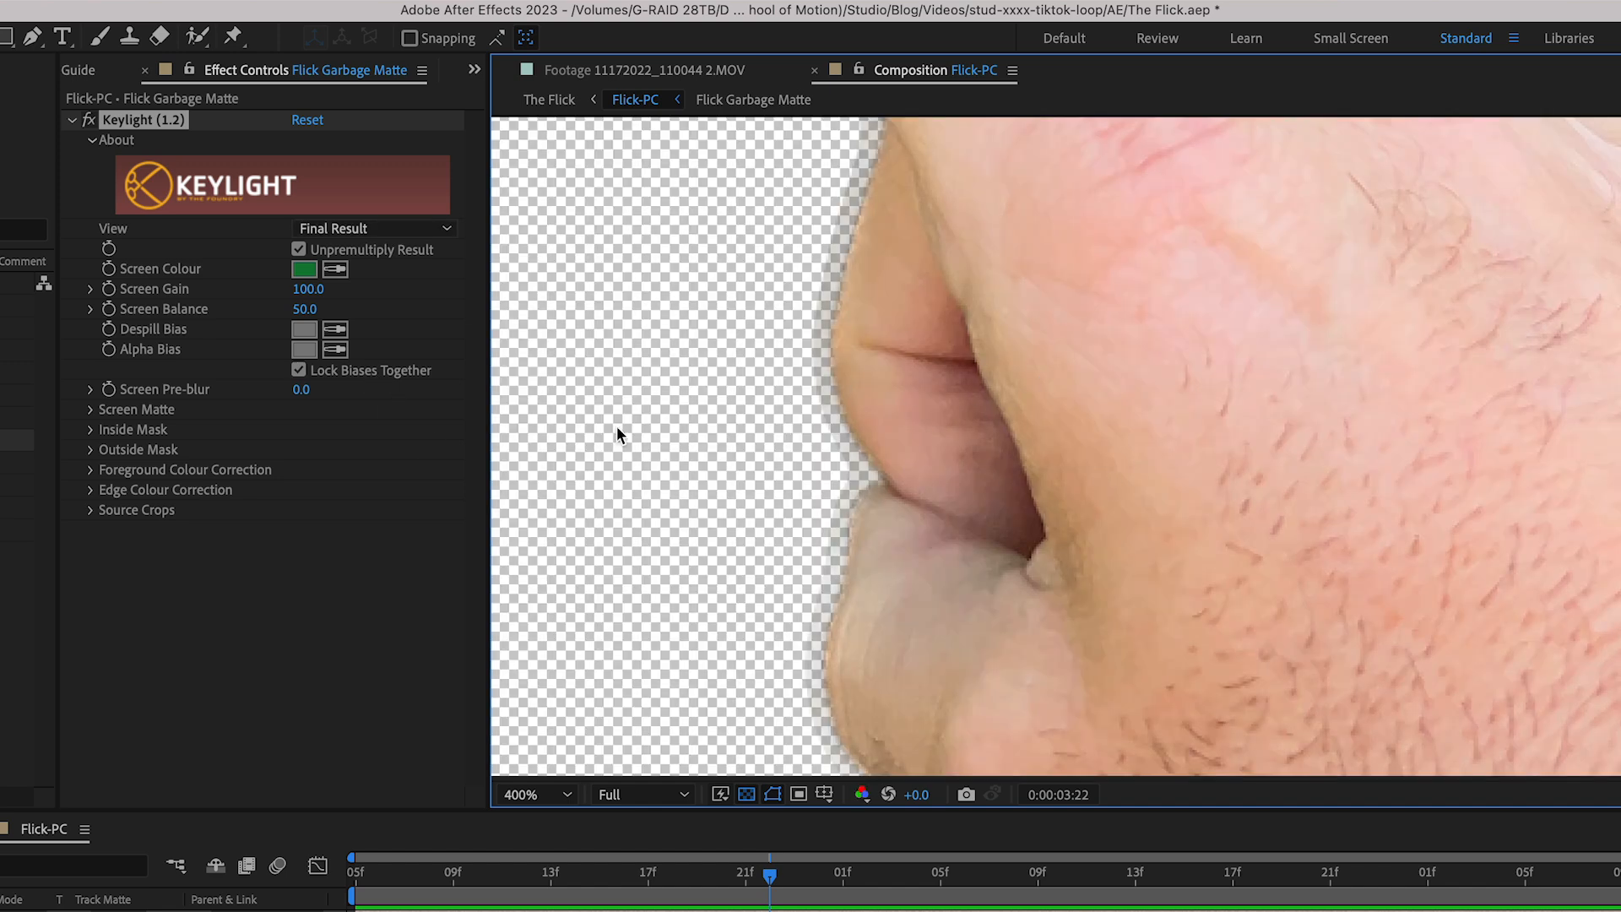
{"action": "left_click", "coordinate": [347, 226]}
{"action": "left_click", "coordinate": [421, 436]}
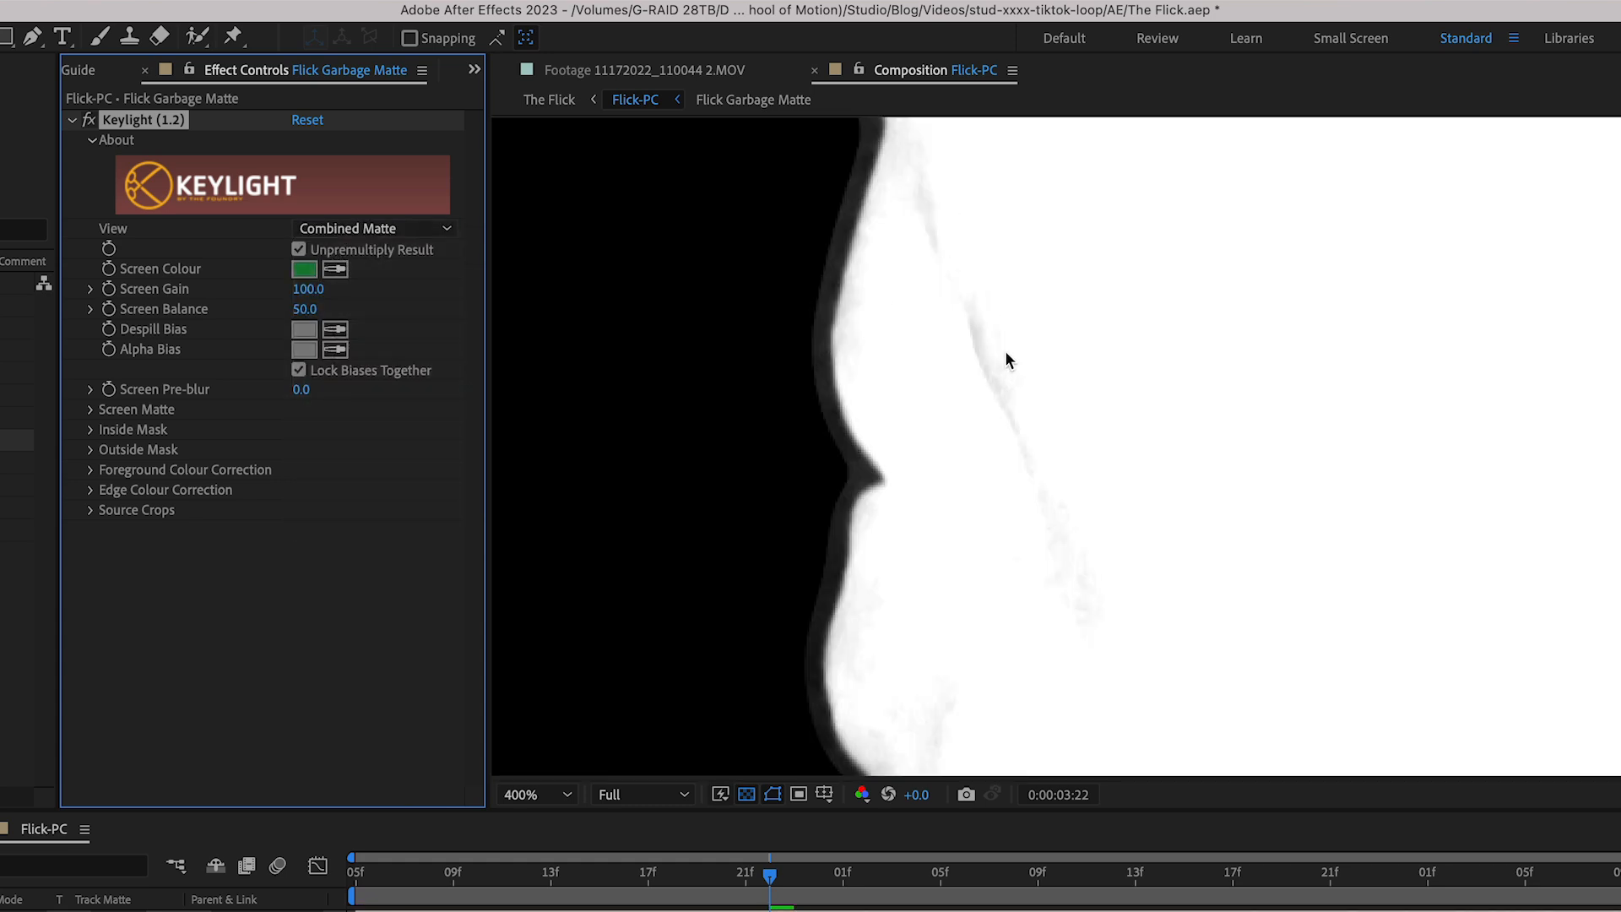
Step: Set Keylight's Screen Balance to 0, trying 100 as a comparison and undoing it
{"action": "key", "text": "comma"}
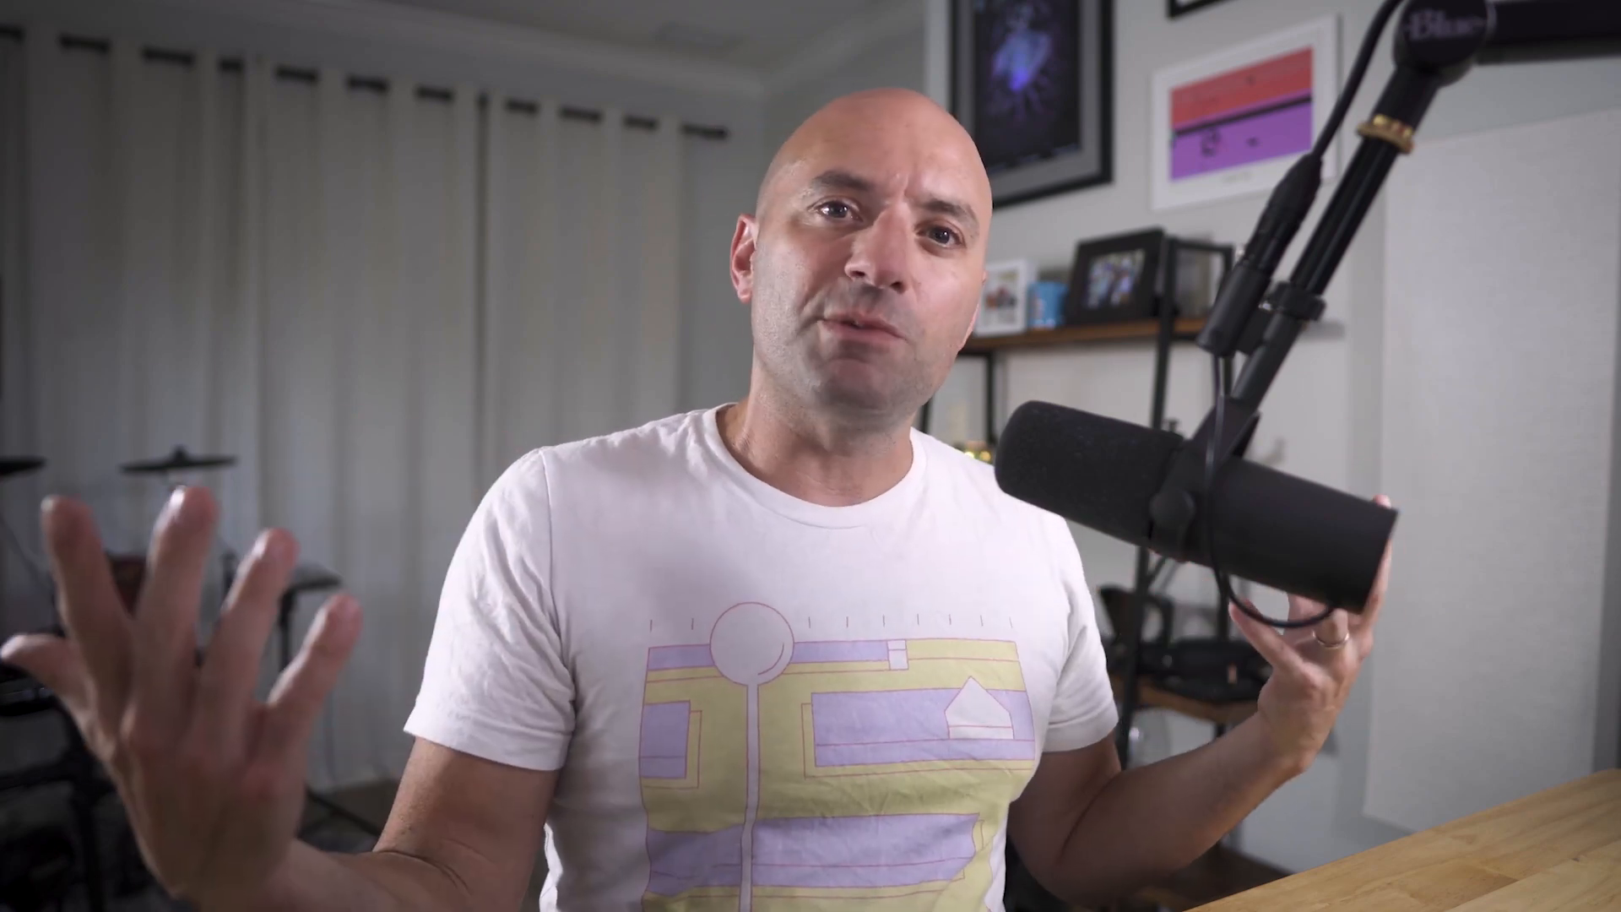
{"action": "left_click", "coordinate": [318, 310]}
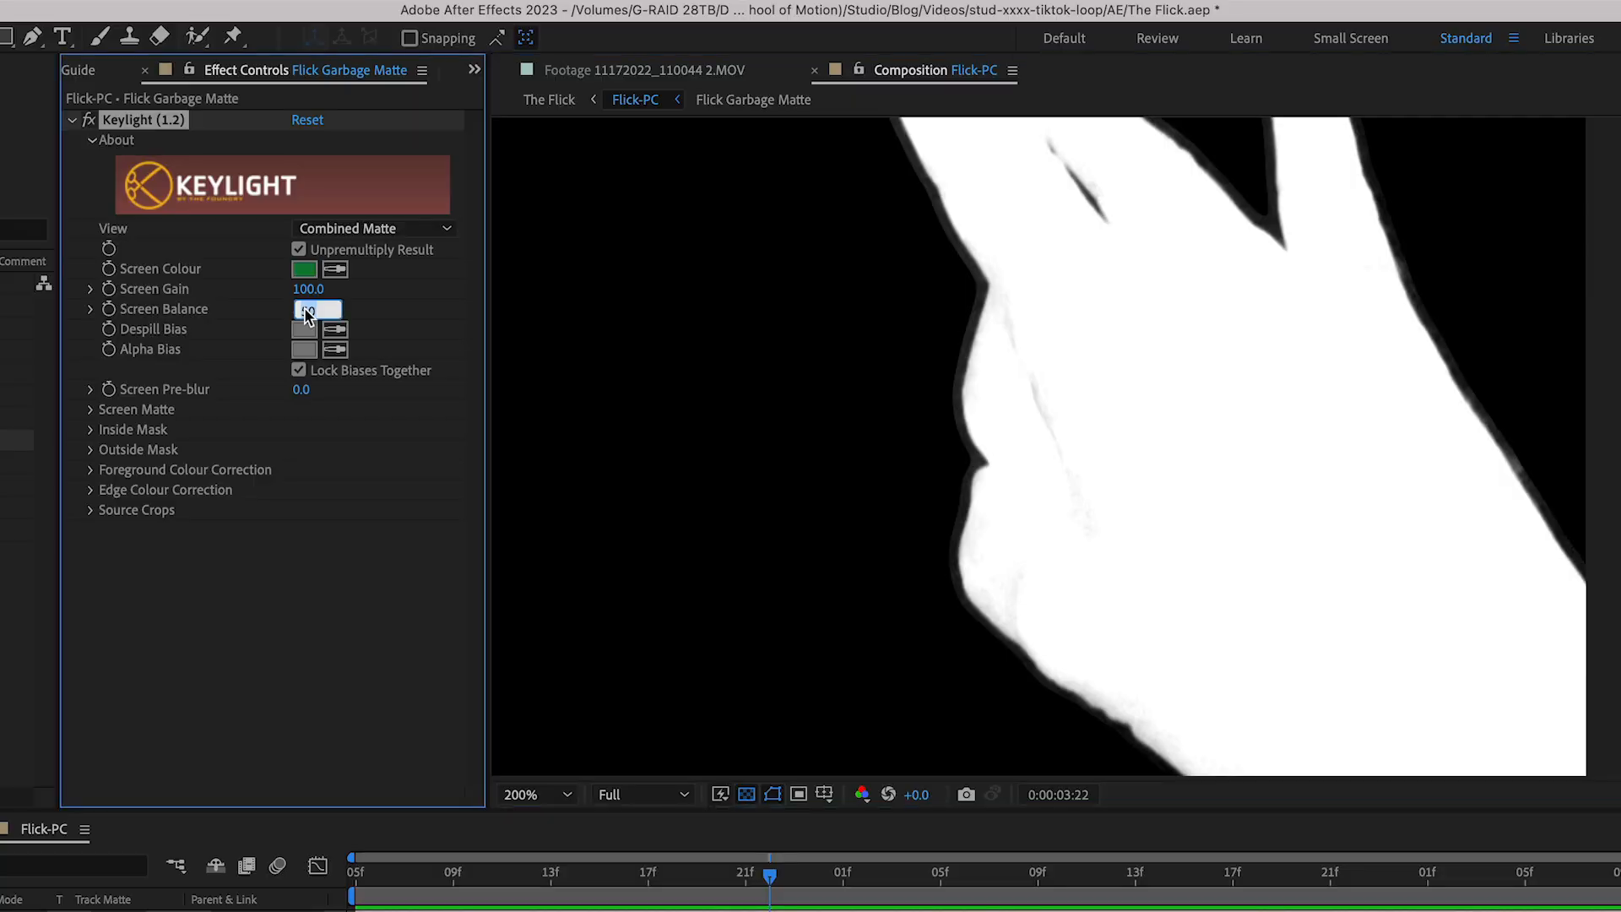
{"action": "type", "text": "0"}
{"action": "key", "text": "Return"}
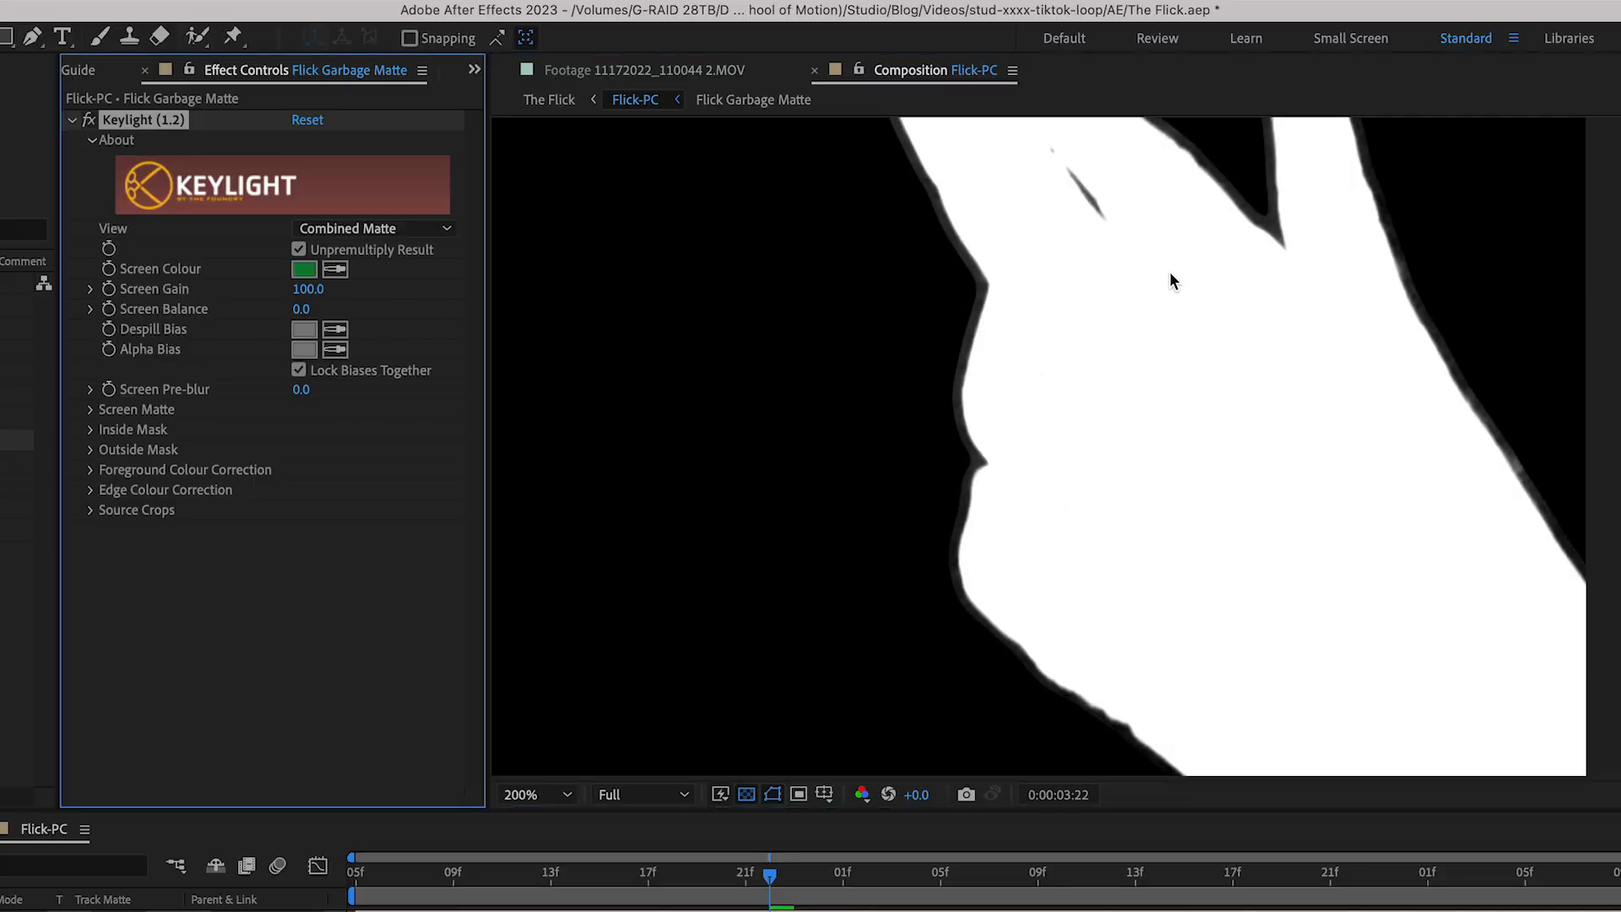
{"action": "left_click_drag", "start_coordinate": [304, 309], "coordinate": [717, 307]}
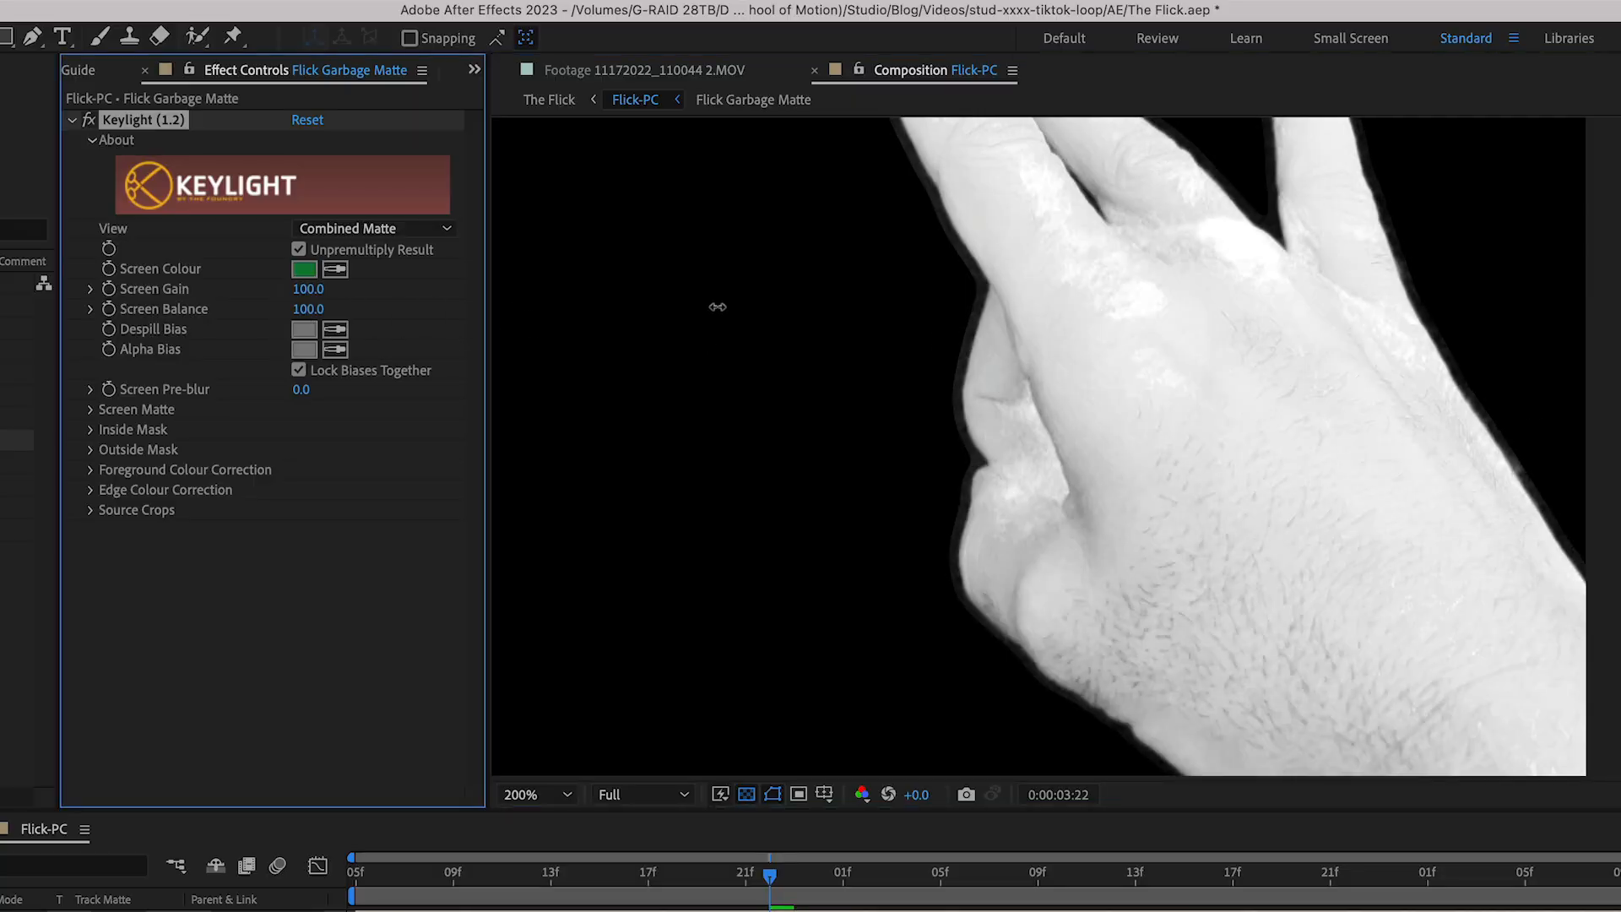
{"action": "key", "text": "super+z"}
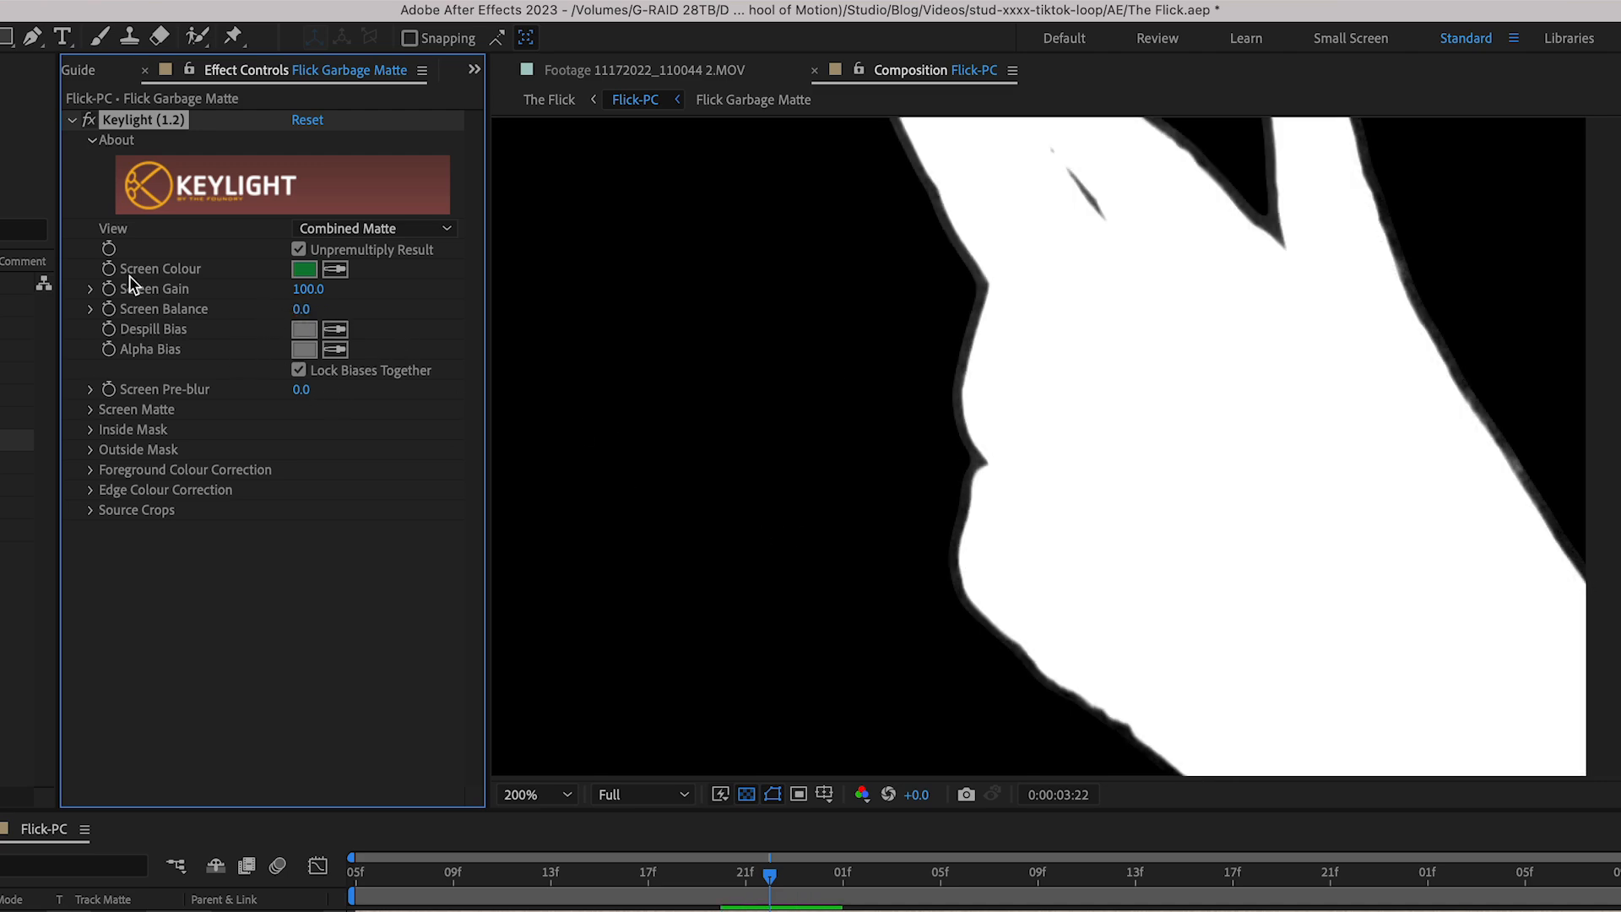
Step: Set Clip Black in Keylight's Screen Matte settings to 15 and check the matte around the fingers
{"action": "left_click", "coordinate": [91, 409]}
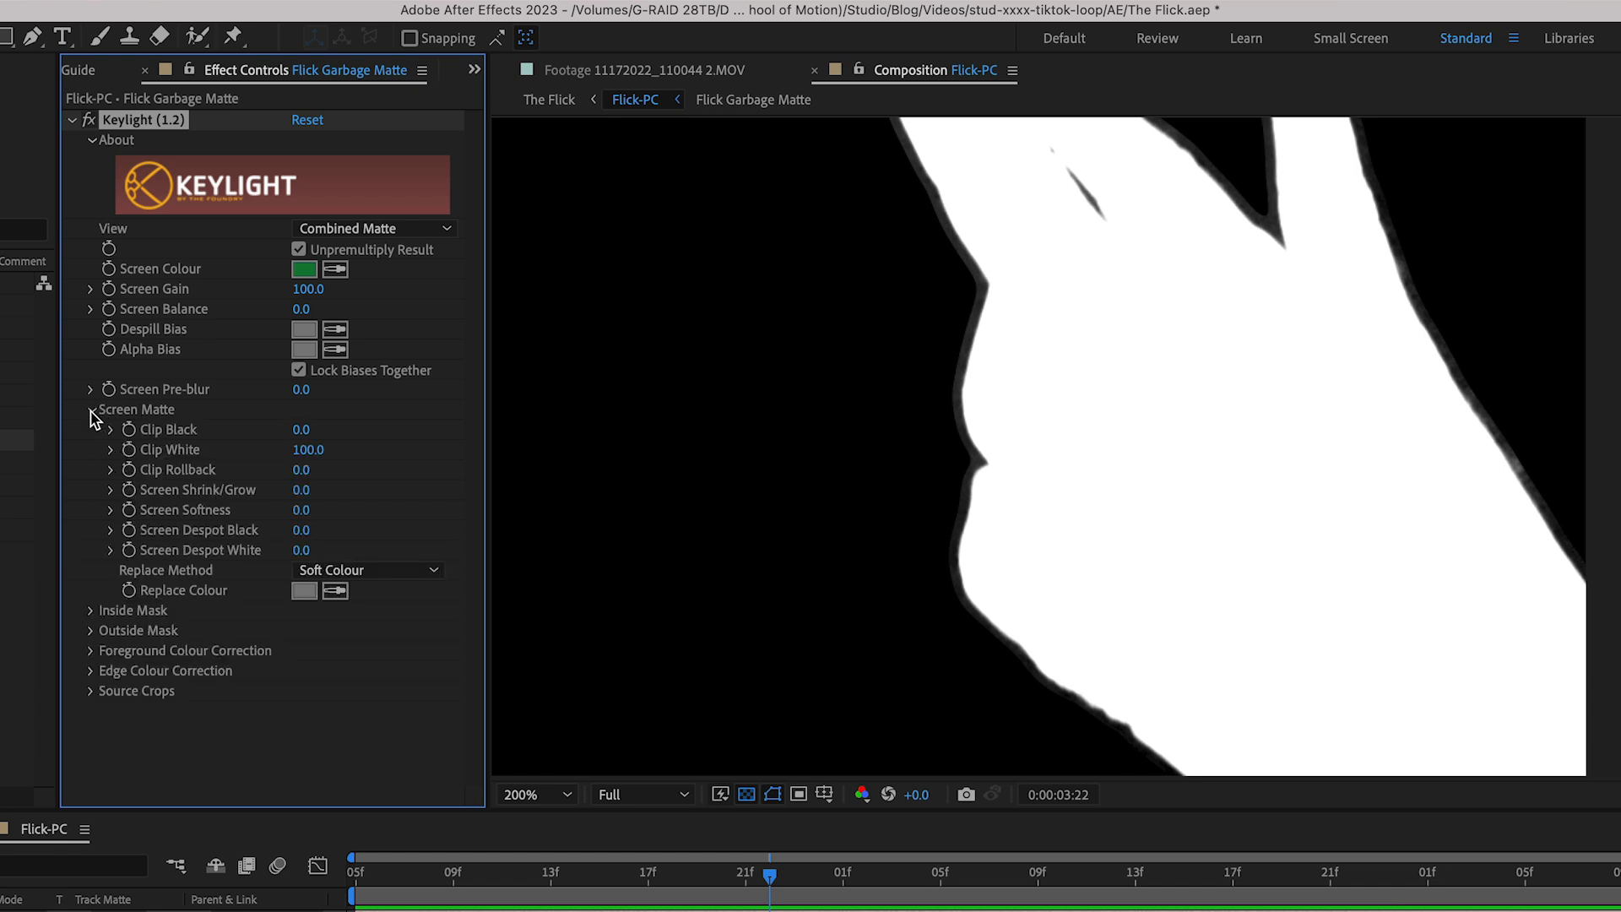
{"action": "left_click", "coordinate": [302, 430]}
{"action": "type", "text": "2"}
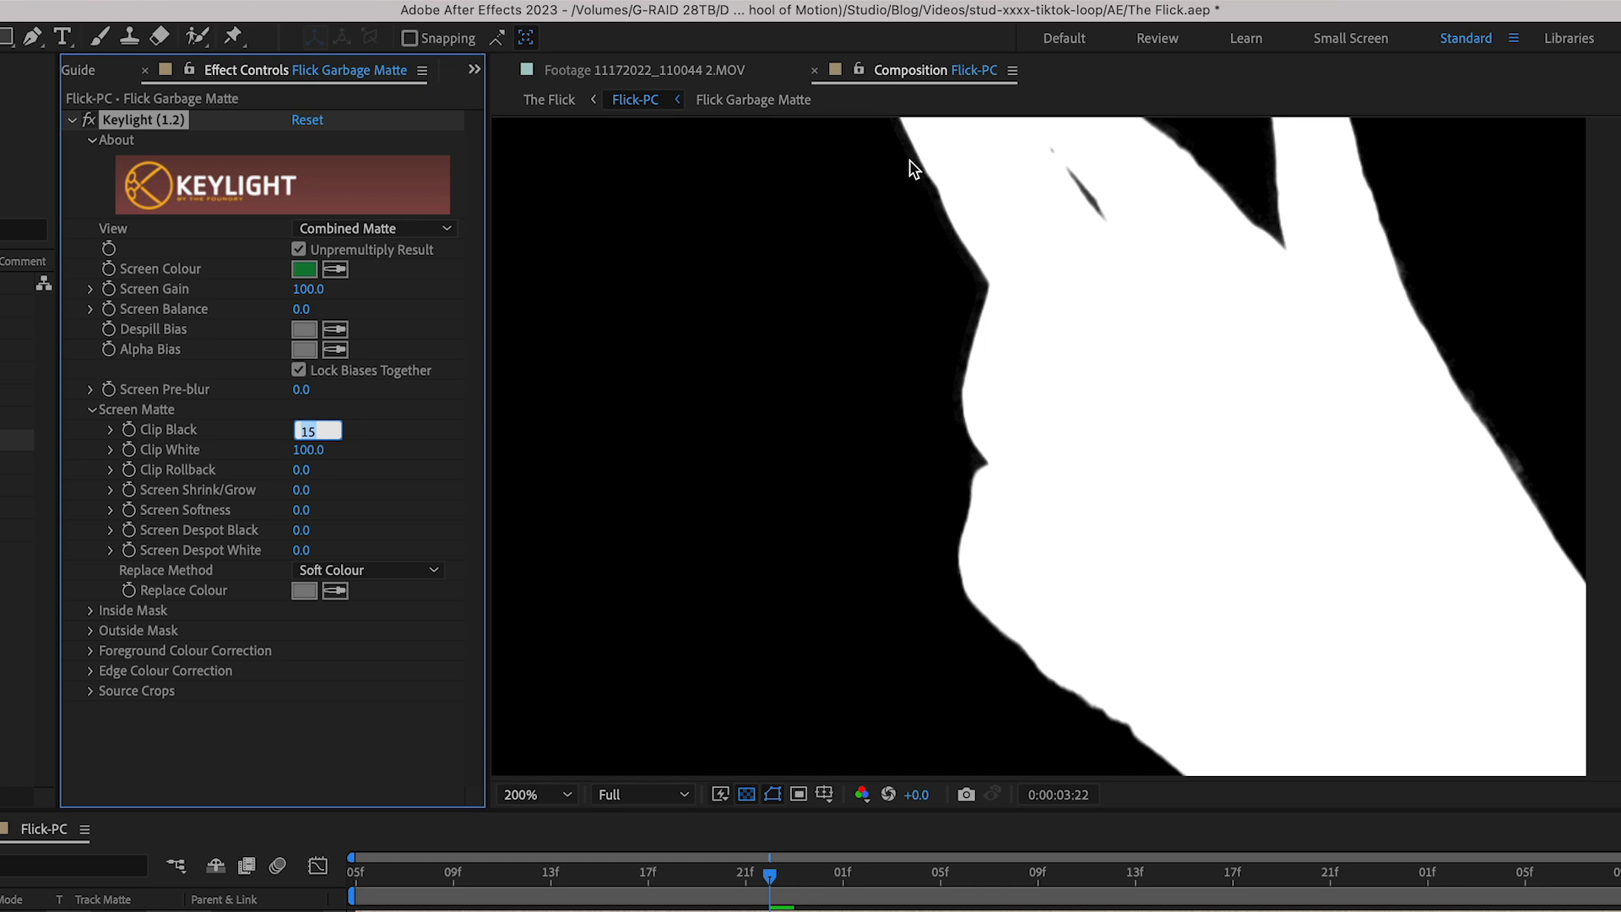
{"action": "left_click", "coordinate": [1204, 657]}
{"action": "left_click_drag", "start_coordinate": [1205, 659], "coordinate": [883, 770]}
{"action": "left_click_drag", "start_coordinate": [952, 298], "coordinate": [1125, 431]}
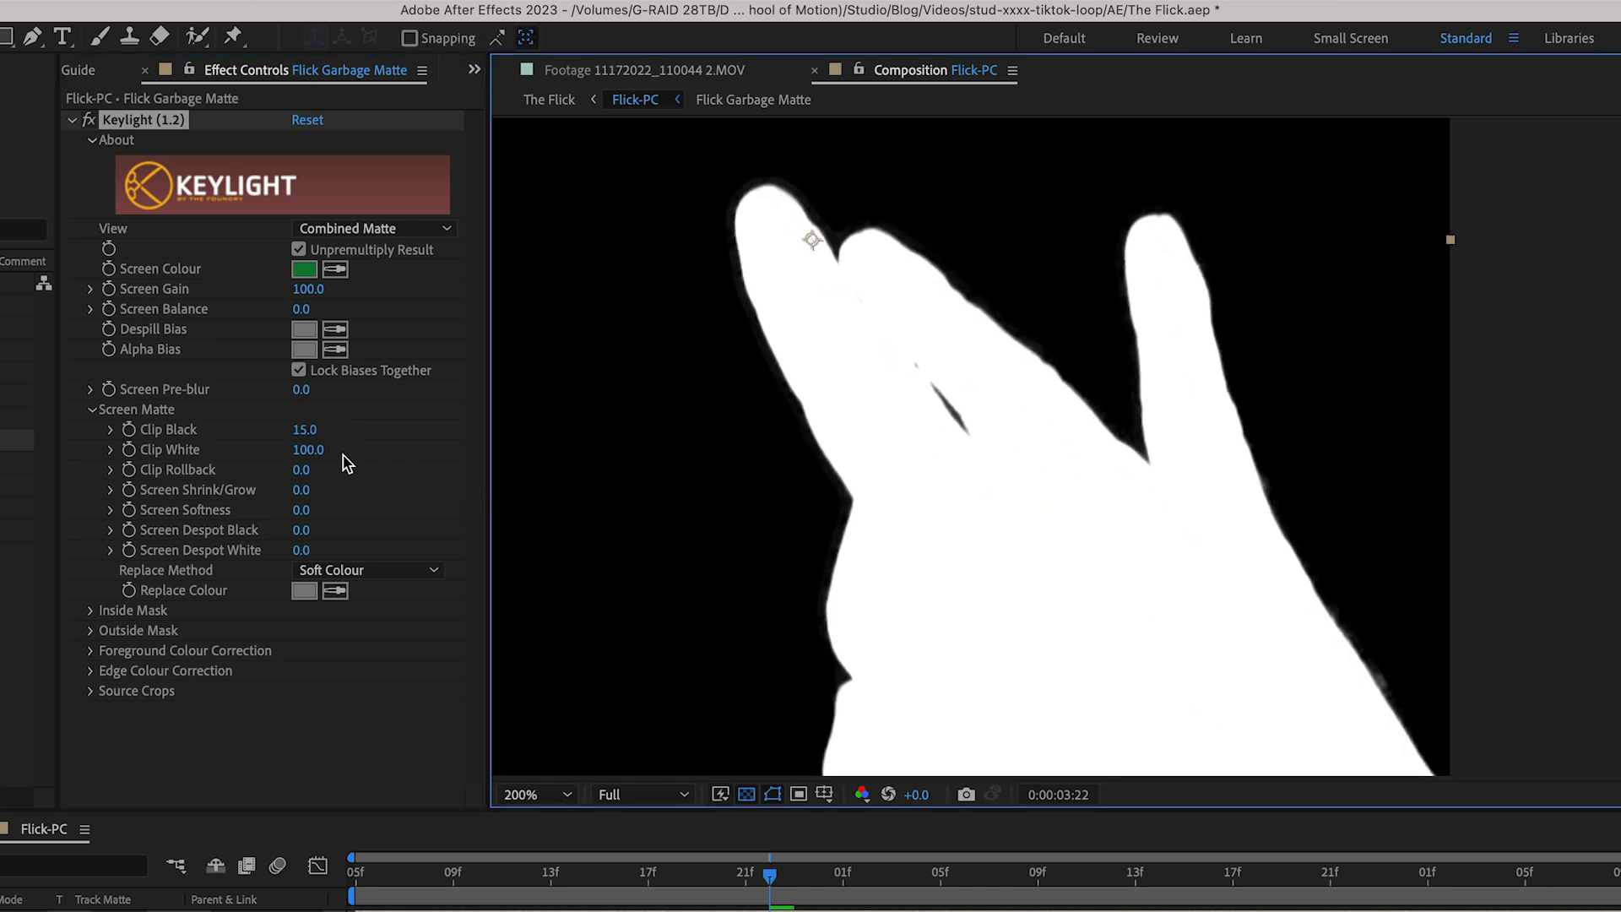
Step: Try a much higher Clip Black value on the hand's matte and undo it
{"action": "left_click_drag", "start_coordinate": [302, 435], "coordinate": [399, 427]}
{"action": "key", "text": "super+z"}
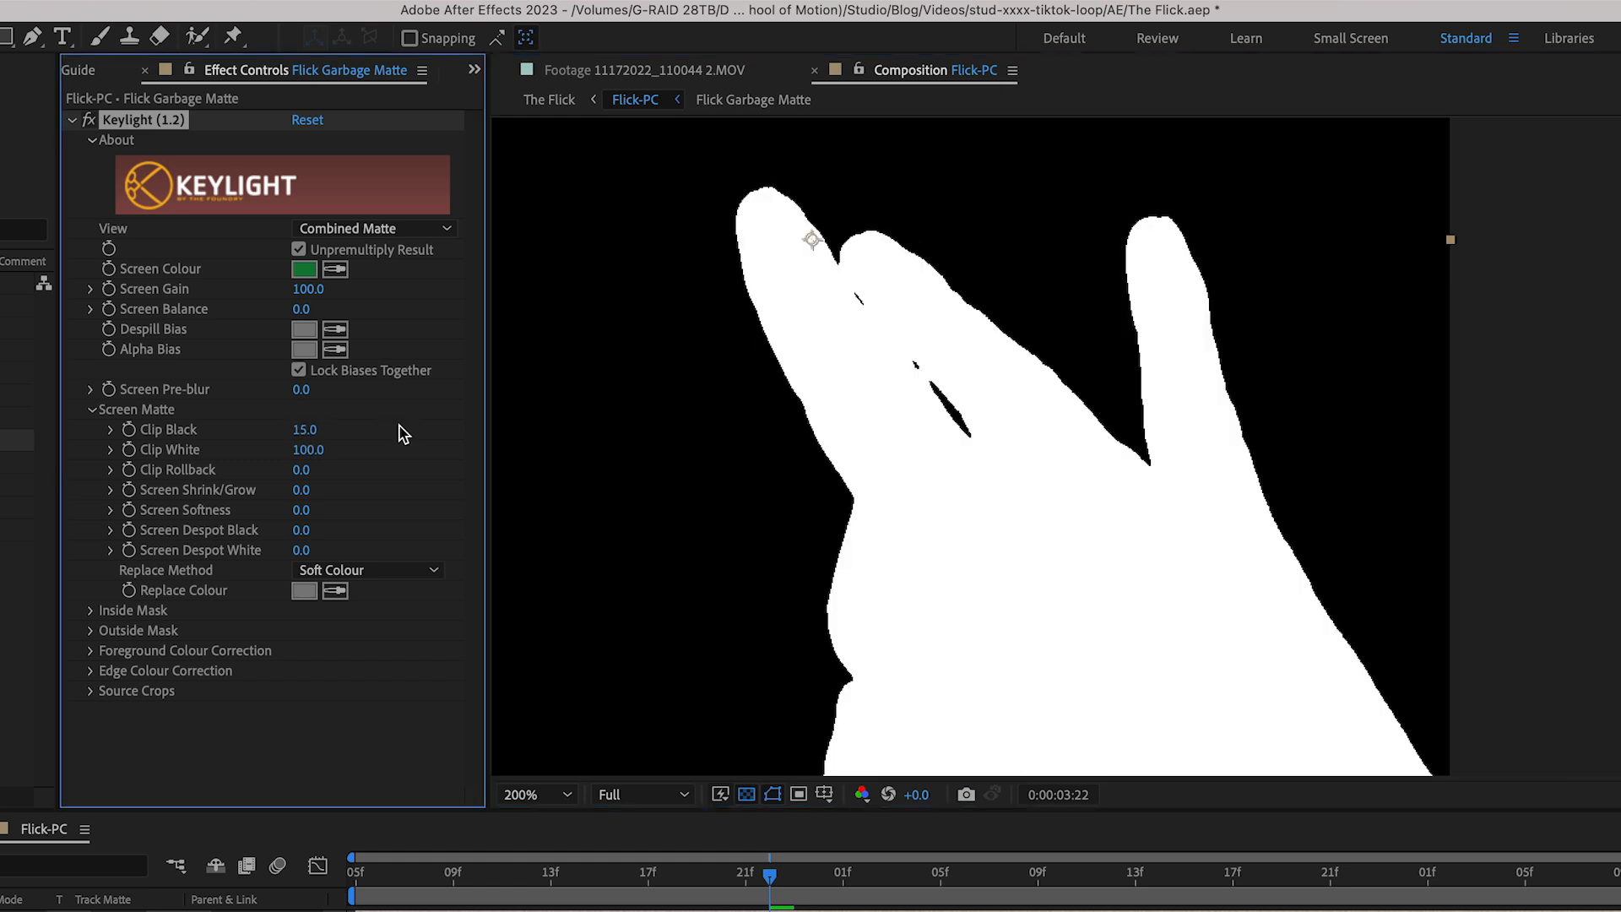
{"action": "left_click", "coordinate": [306, 430]}
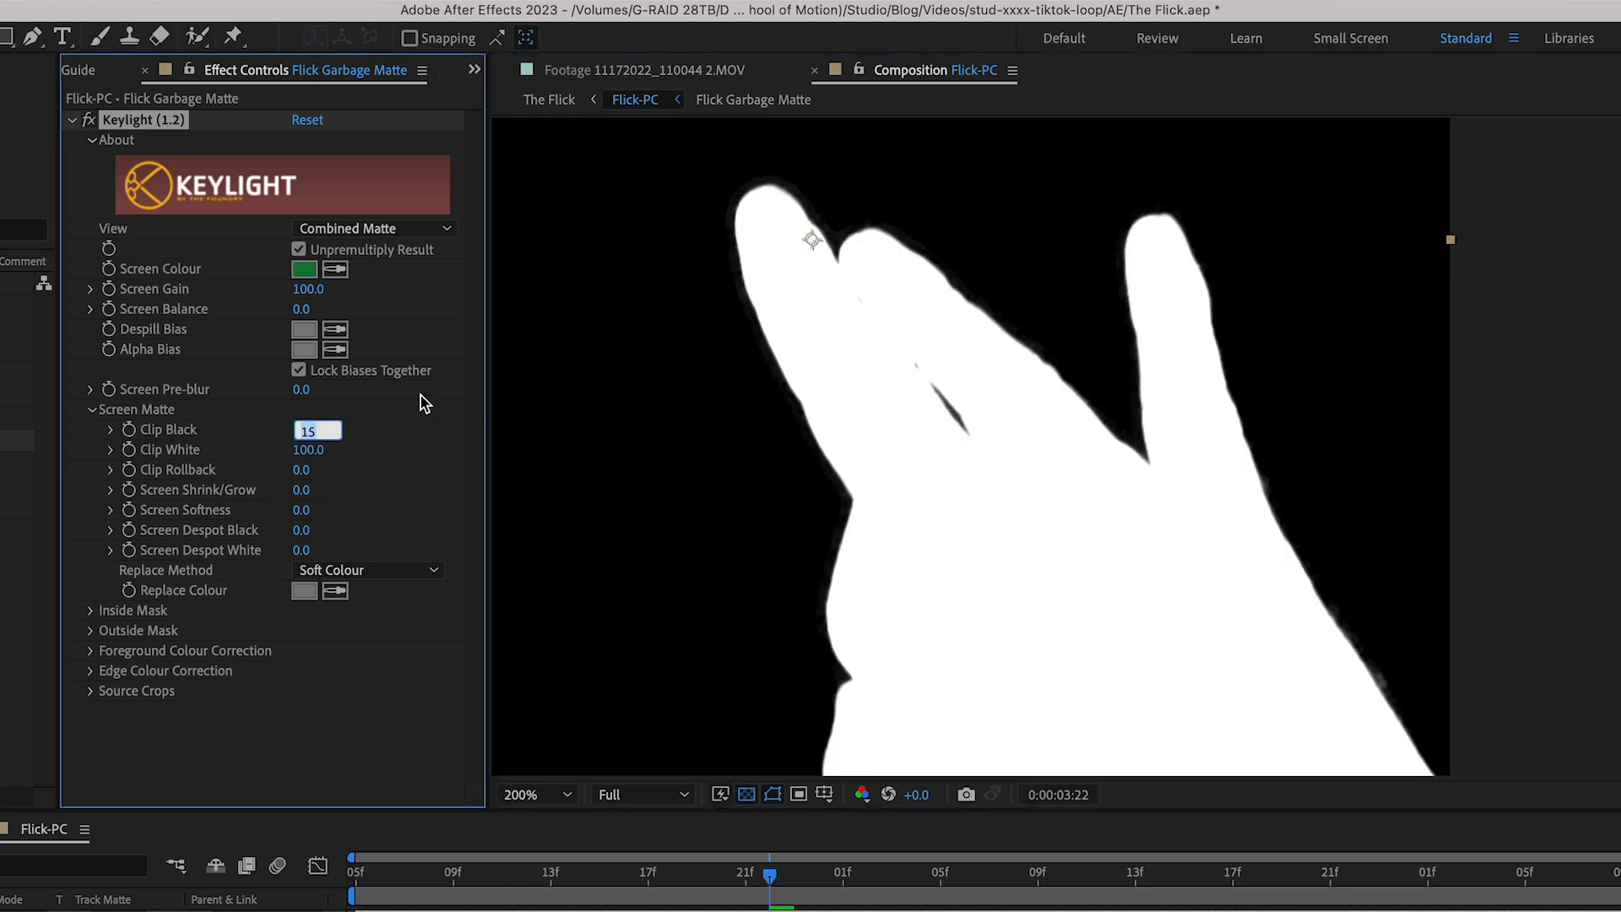
{"action": "key", "text": "Return"}
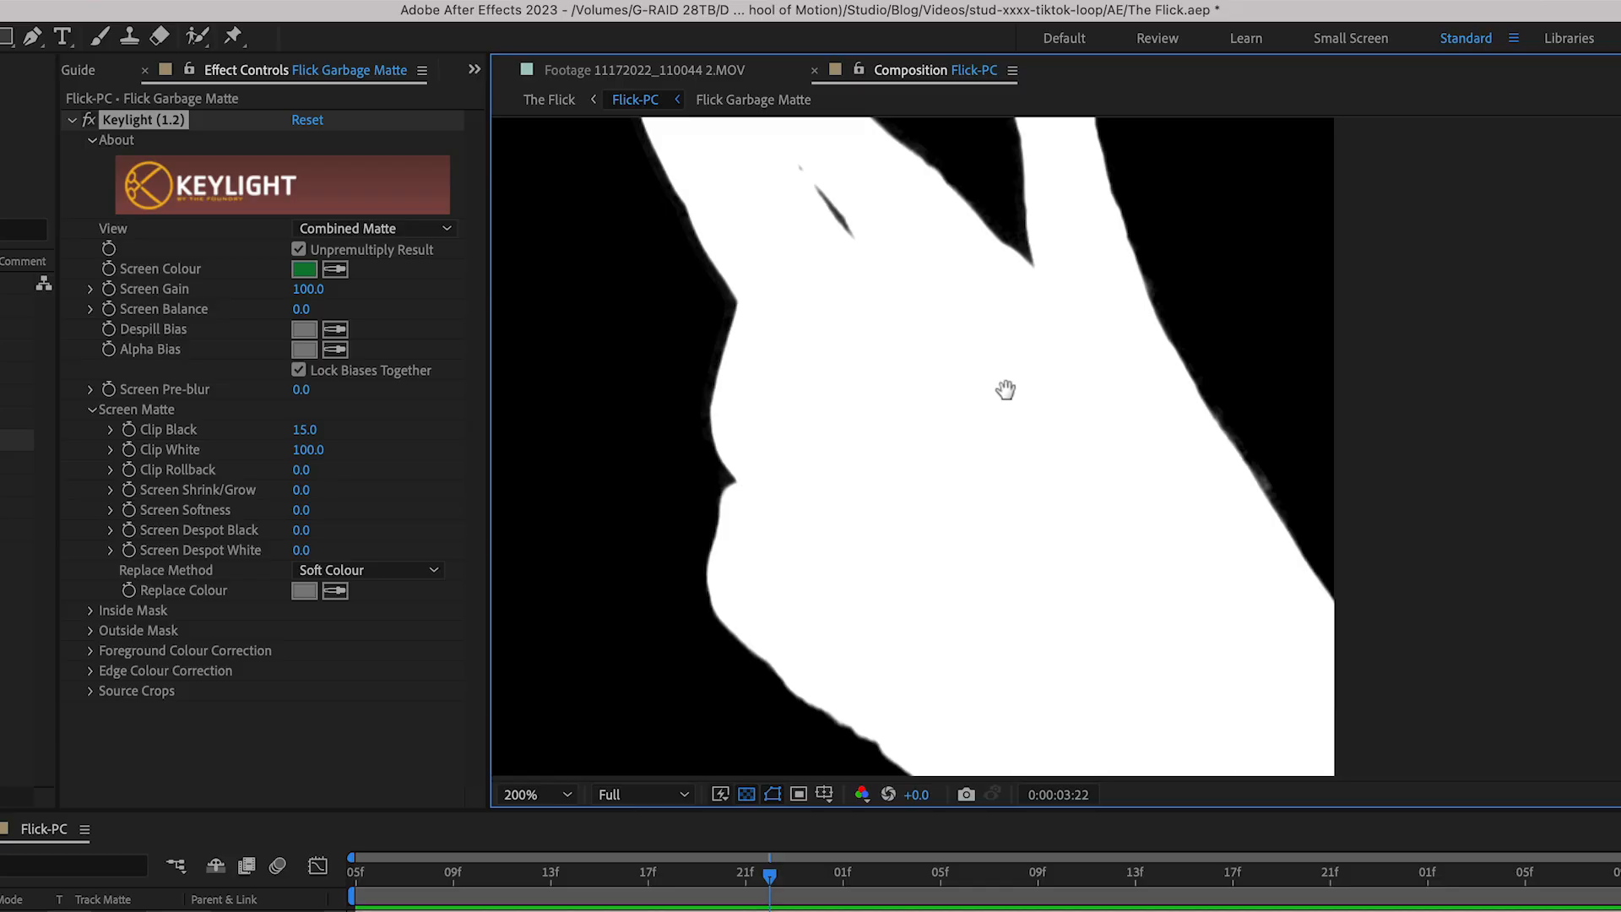
Step: Fit the whole composition in the viewer and set Keylight's View to Final Result
{"action": "key", "text": "v"}
{"action": "key", "text": "shift+slash"}
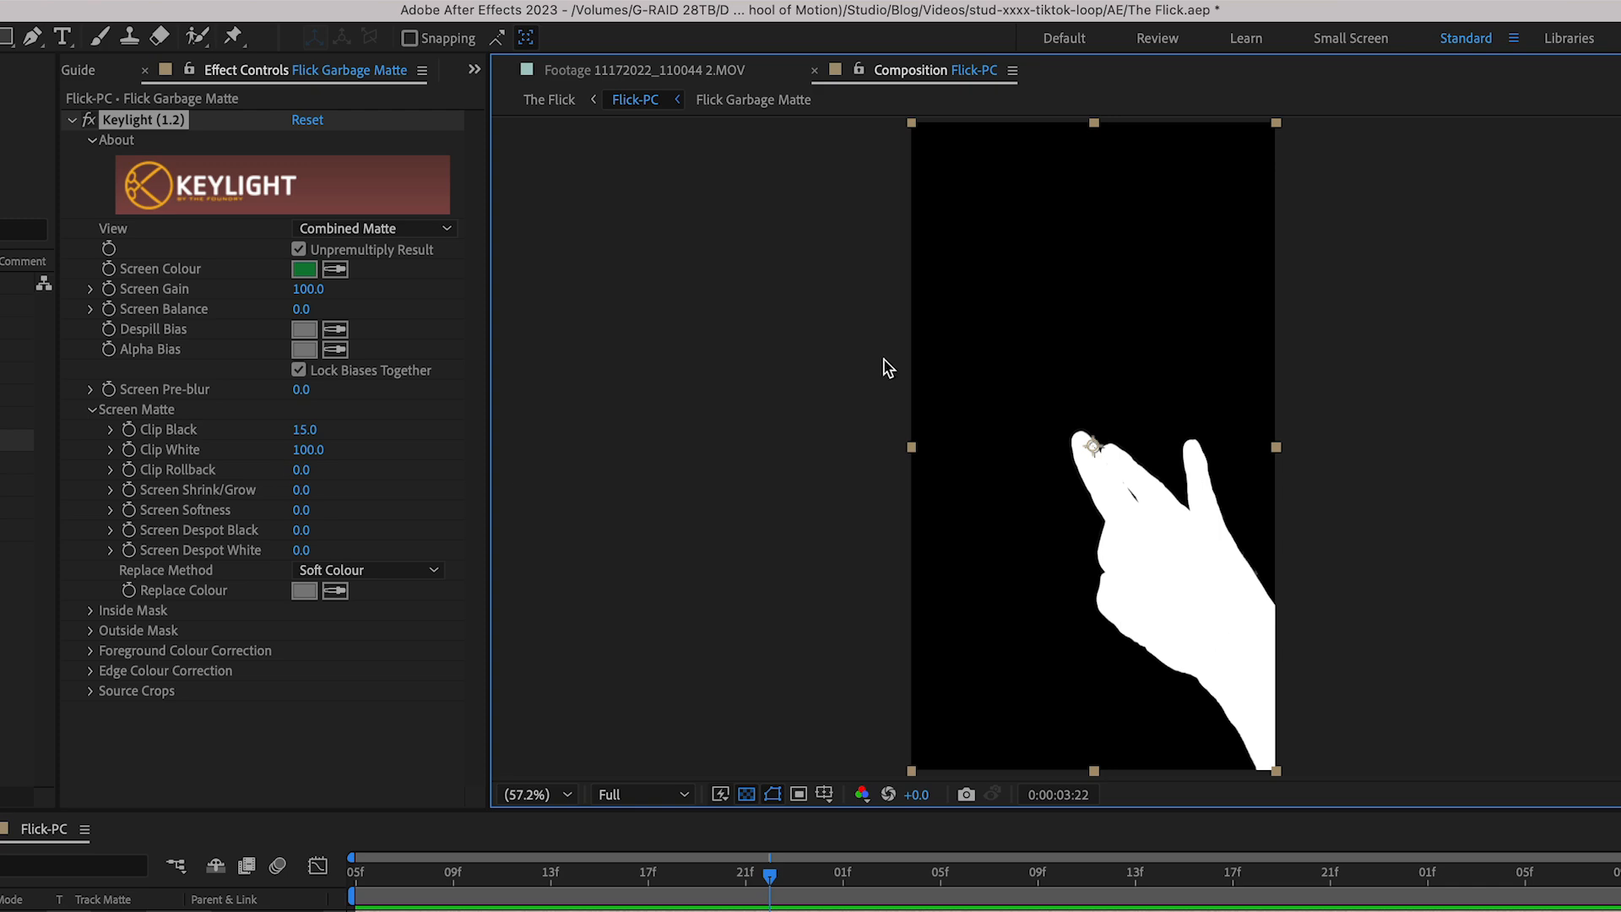
{"action": "left_click", "coordinate": [365, 228]}
{"action": "left_click", "coordinate": [421, 516]}
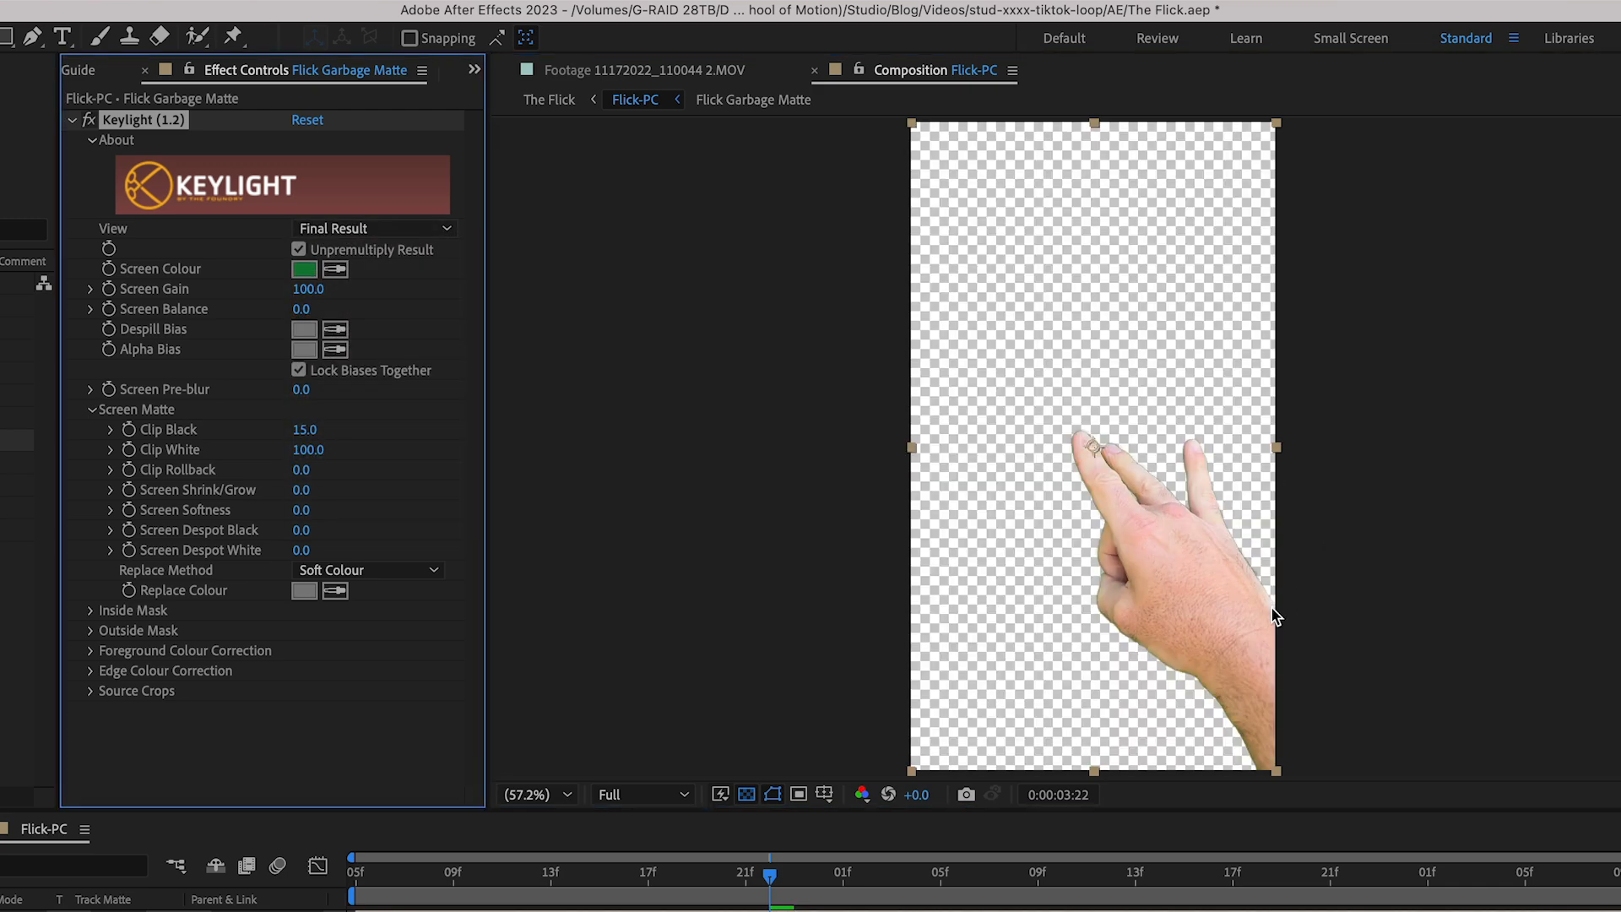
Step: Turn off the transparency grid and examine the keyed edge along the hand and forearm in an enlarged view
{"action": "key", "text": "period"}
{"action": "key", "text": "period"}
{"action": "key", "text": "period"}
{"action": "key", "text": "space"}
{"action": "left_click_drag", "start_coordinate": [1270, 607], "coordinate": [959, 387]}
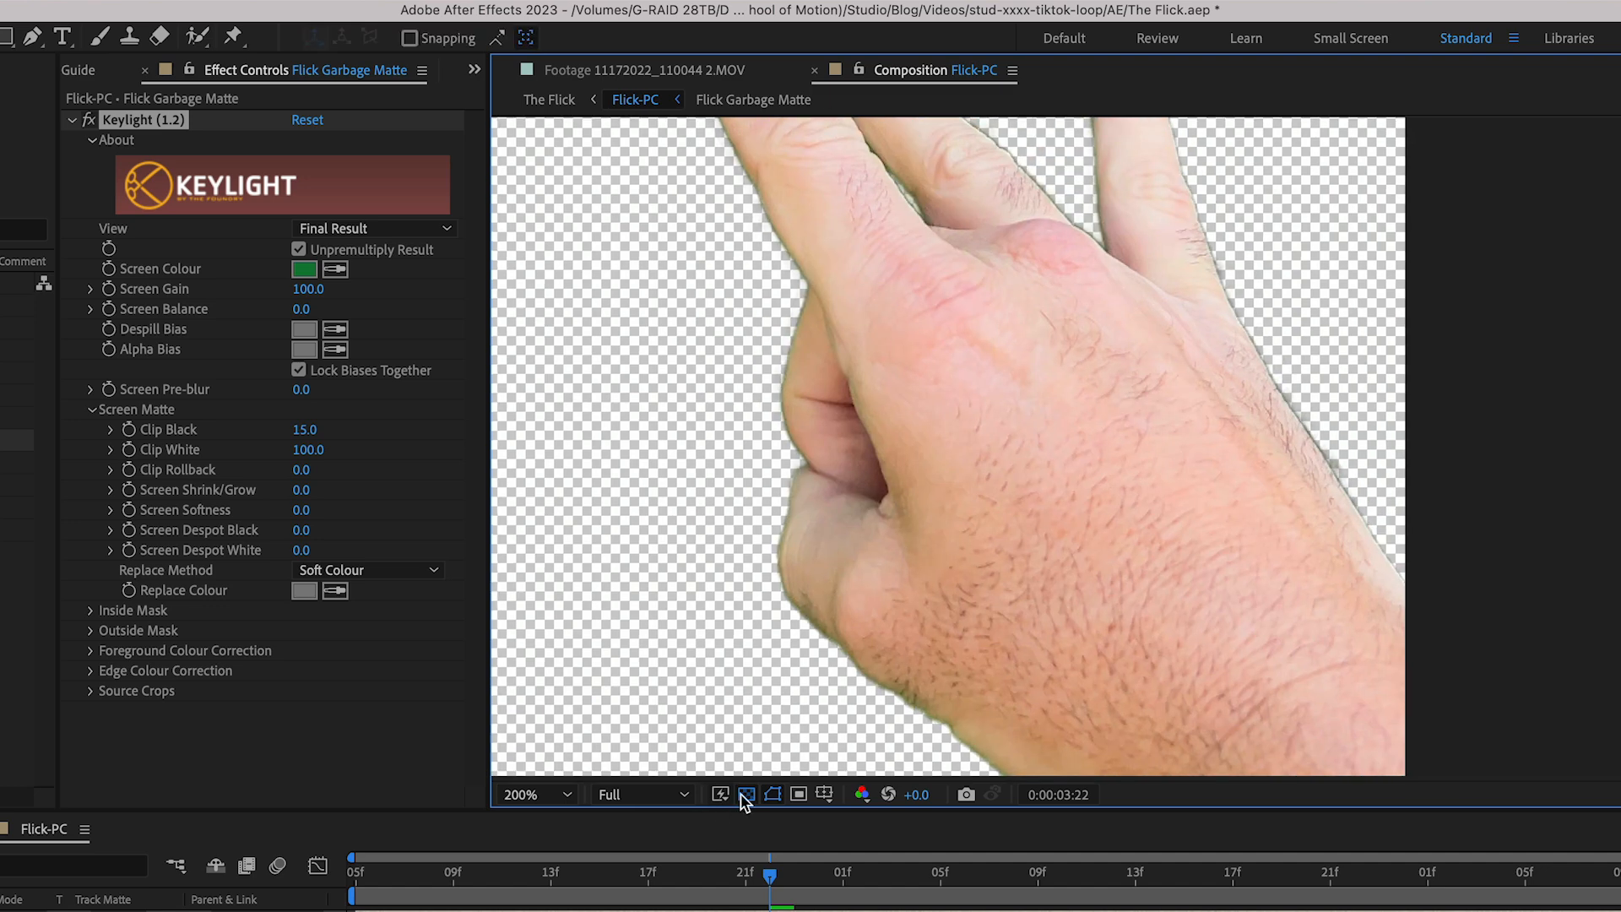
{"action": "left_click", "coordinate": [747, 795]}
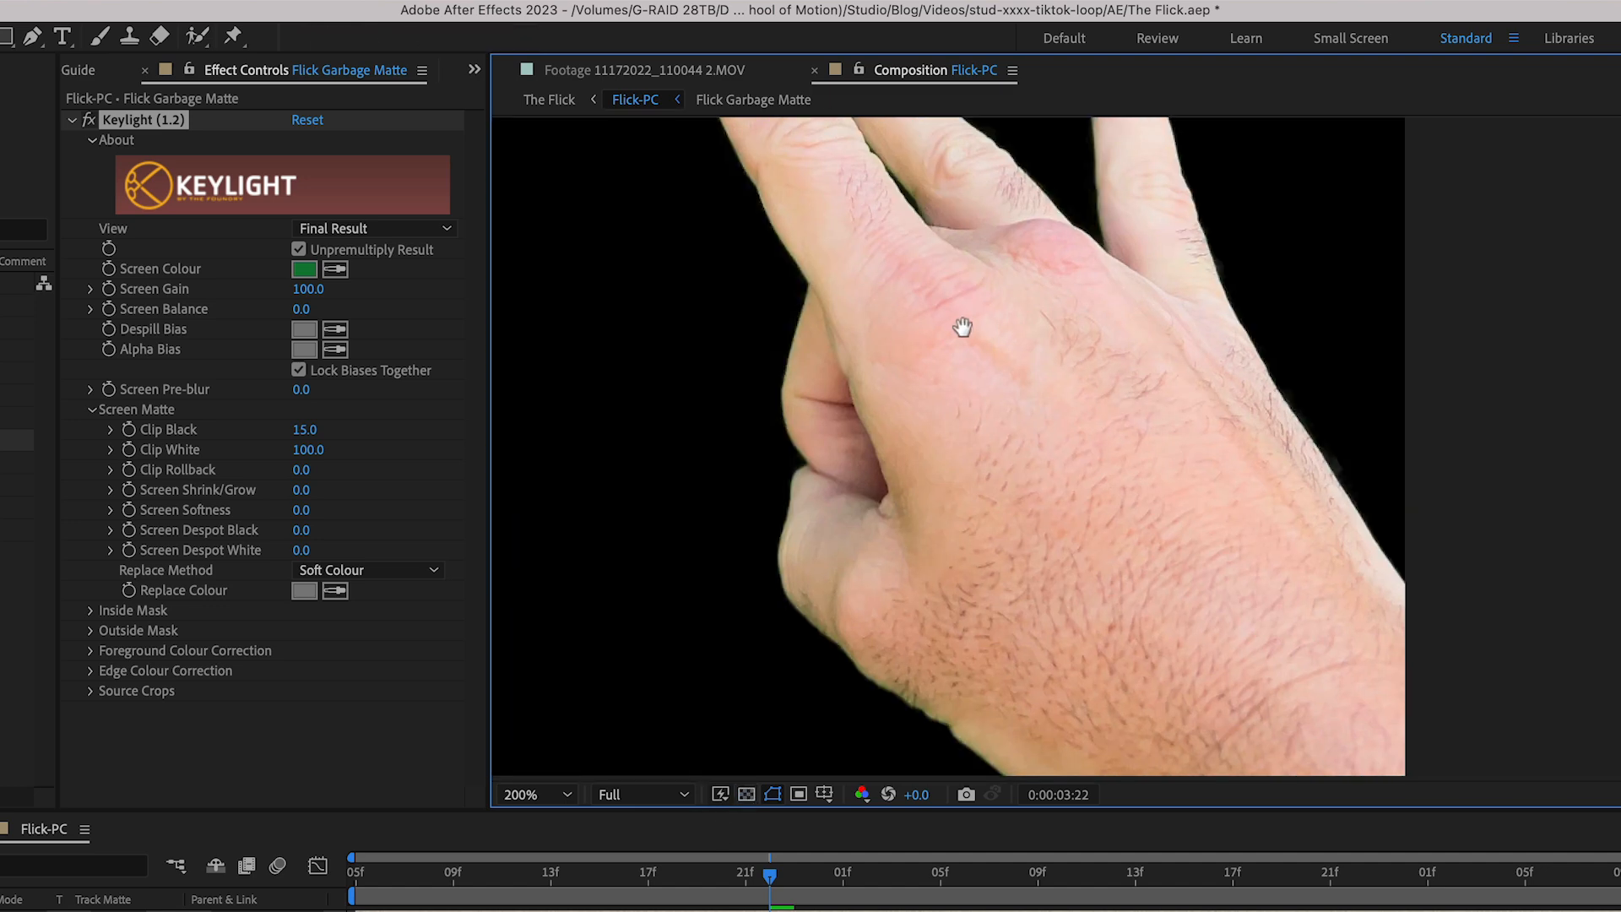
{"action": "left_click_drag", "start_coordinate": [963, 322], "coordinate": [845, 110]}
{"action": "left_click_drag", "start_coordinate": [977, 470], "coordinate": [931, 388]}
{"action": "left_click_drag", "start_coordinate": [992, 634], "coordinate": [997, 610]}
{"action": "left_click_drag", "start_coordinate": [1147, 722], "coordinate": [1093, 670]}
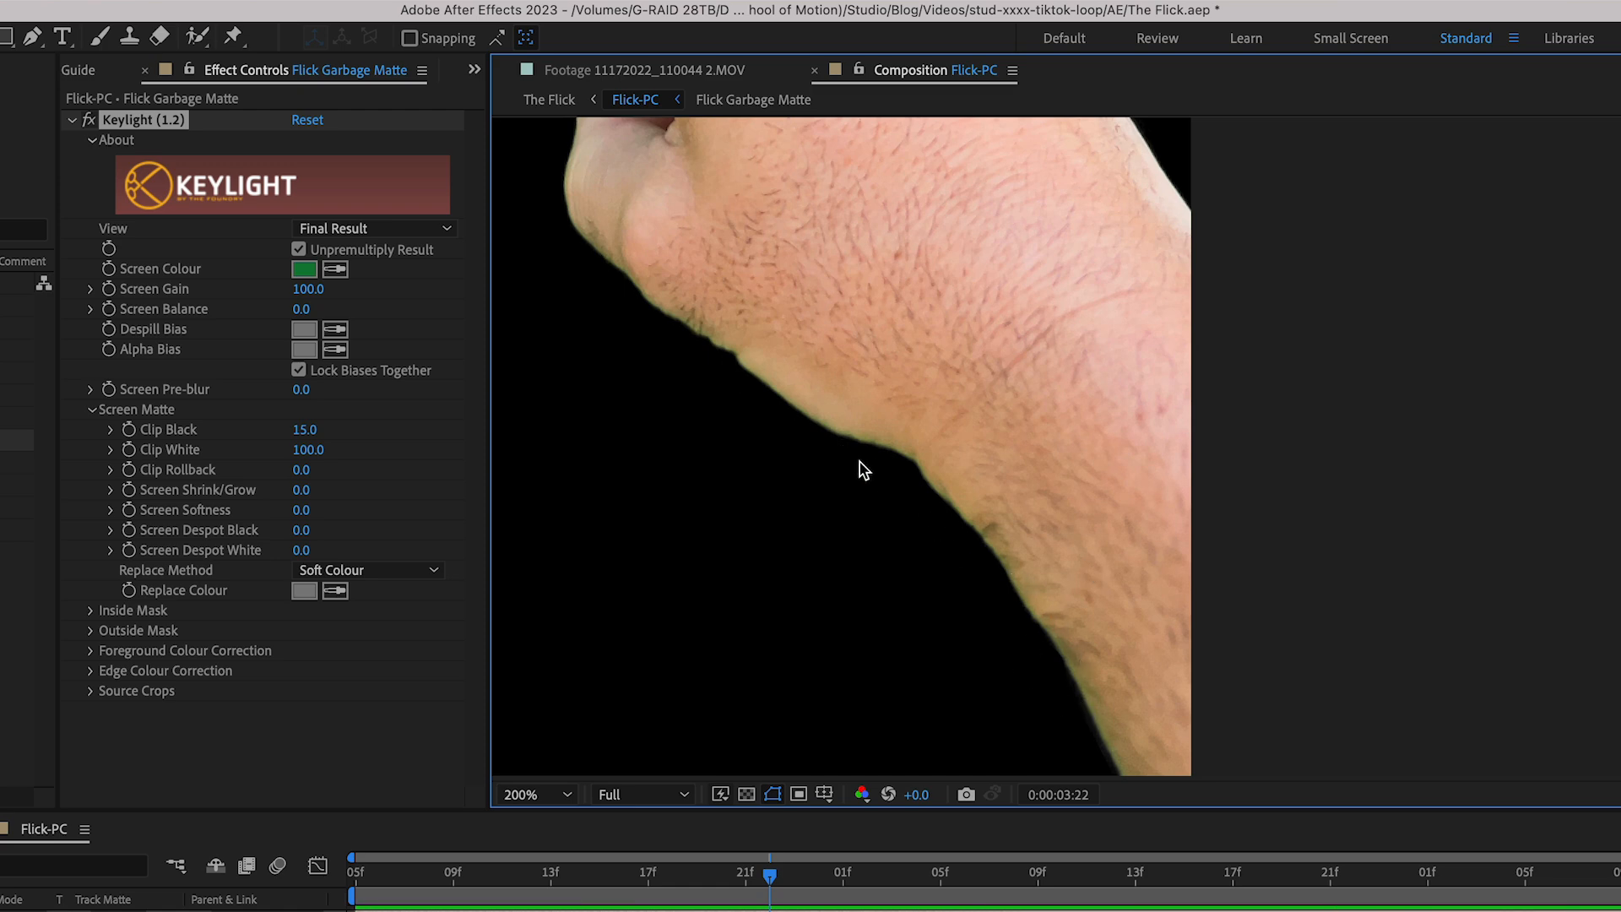
Step: Compare Keylight's Intermediate Result and Final Result on the hand, leaving the View set to Intermediate Result
{"action": "left_click", "coordinate": [397, 229]}
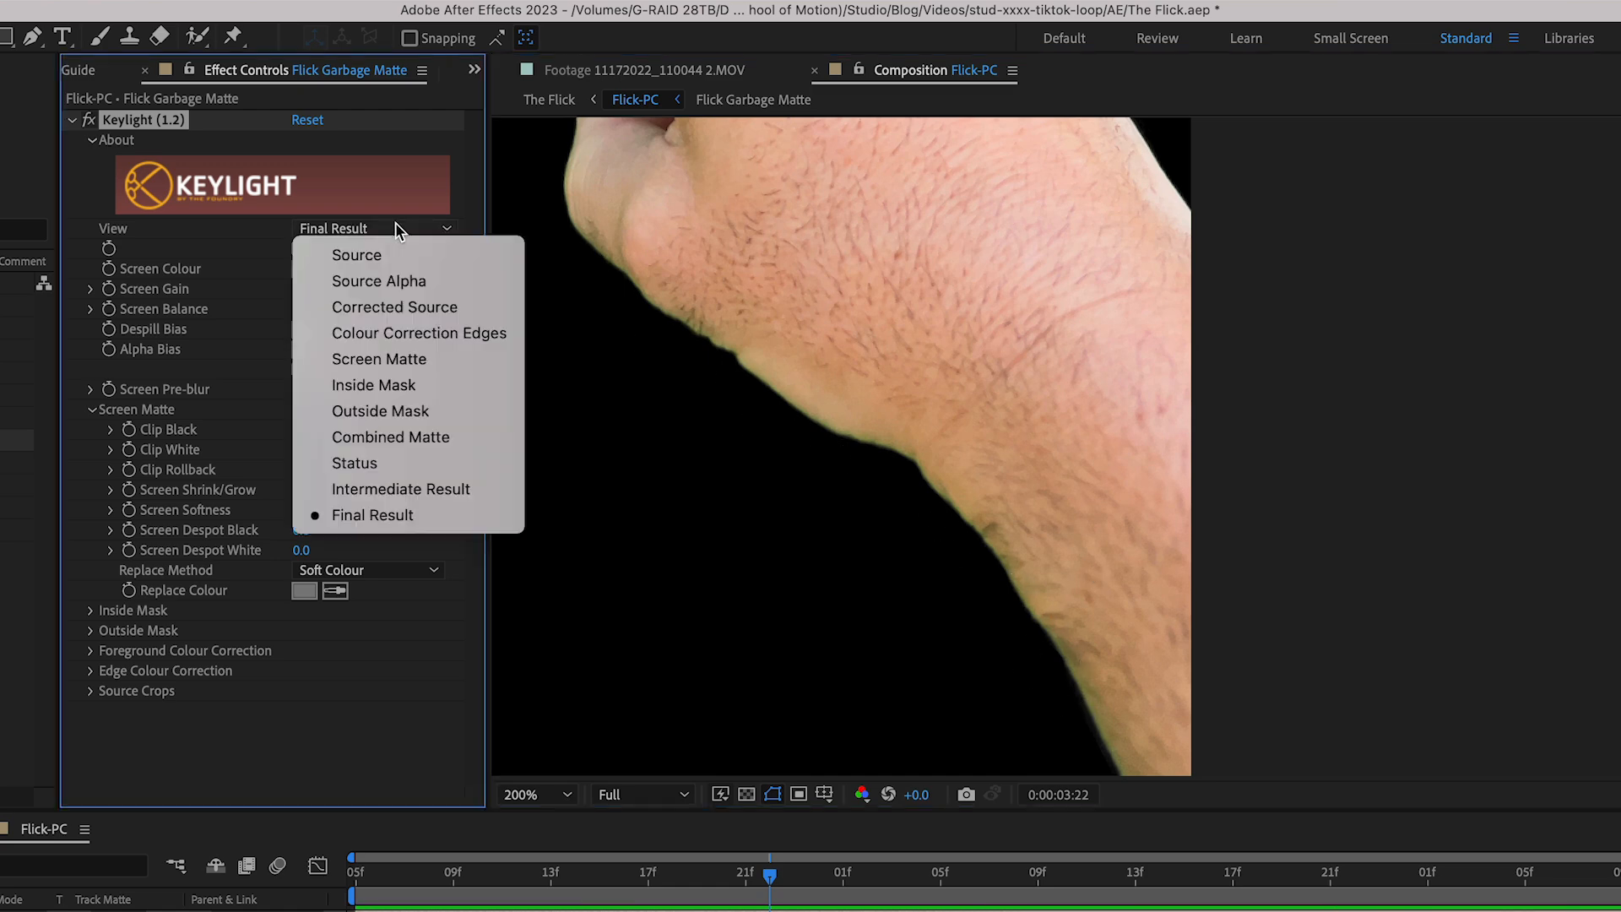
{"action": "left_click", "coordinate": [418, 492]}
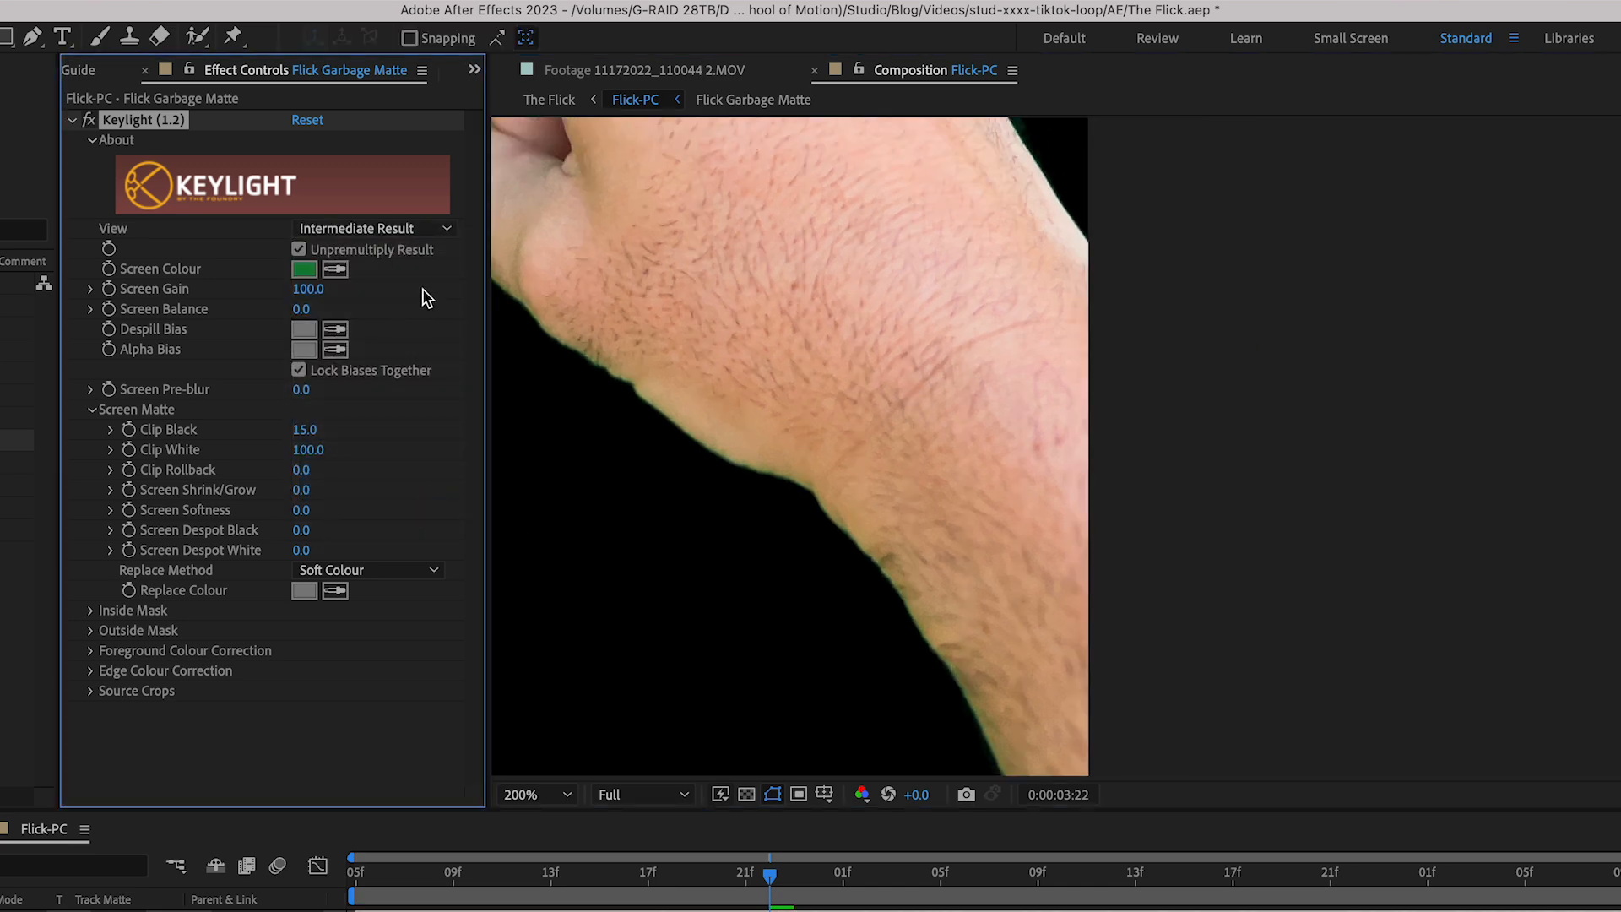
{"action": "left_click", "coordinate": [418, 230]}
{"action": "left_click", "coordinate": [428, 517]}
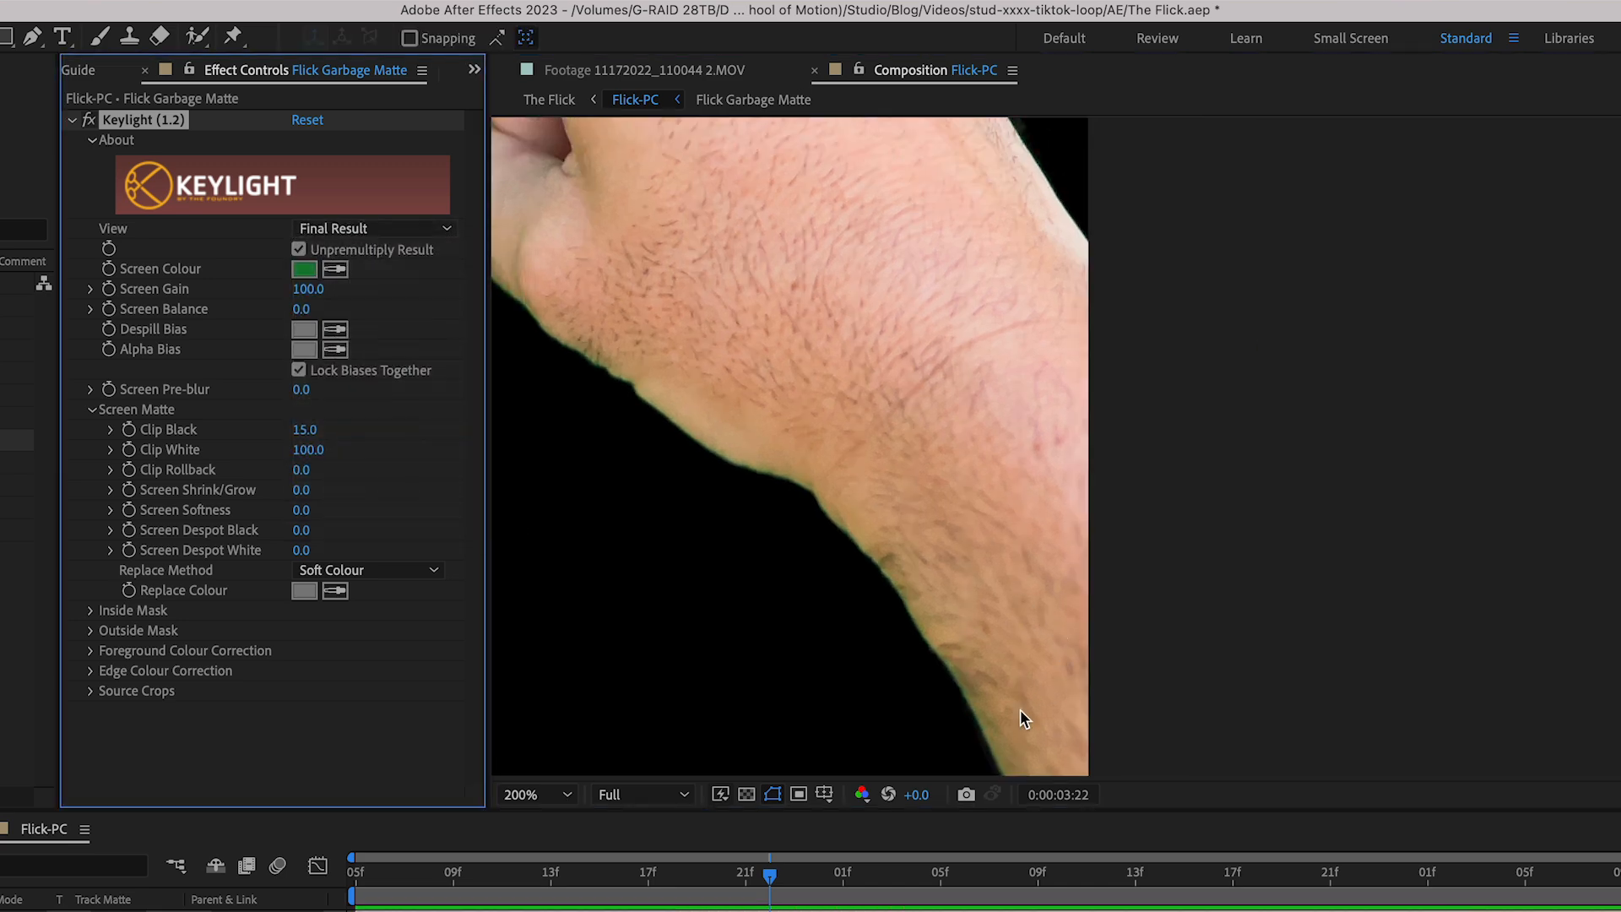
{"action": "left_click", "coordinate": [412, 228]}
{"action": "left_click", "coordinate": [456, 492]}
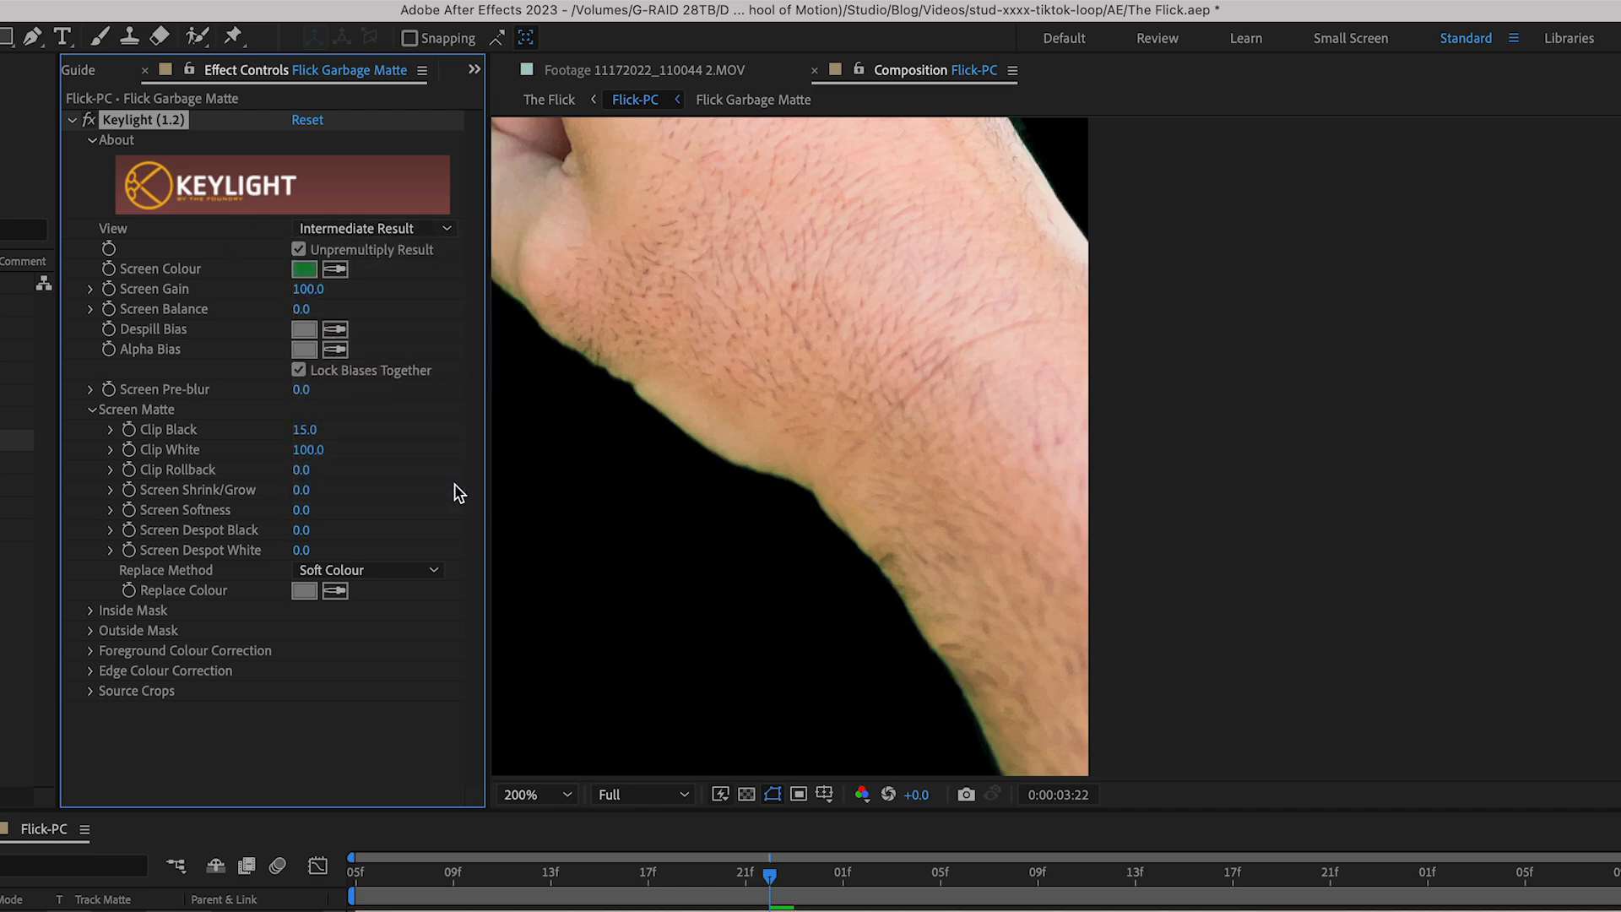
{"action": "left_click_drag", "start_coordinate": [879, 377], "coordinate": [1157, 647]}
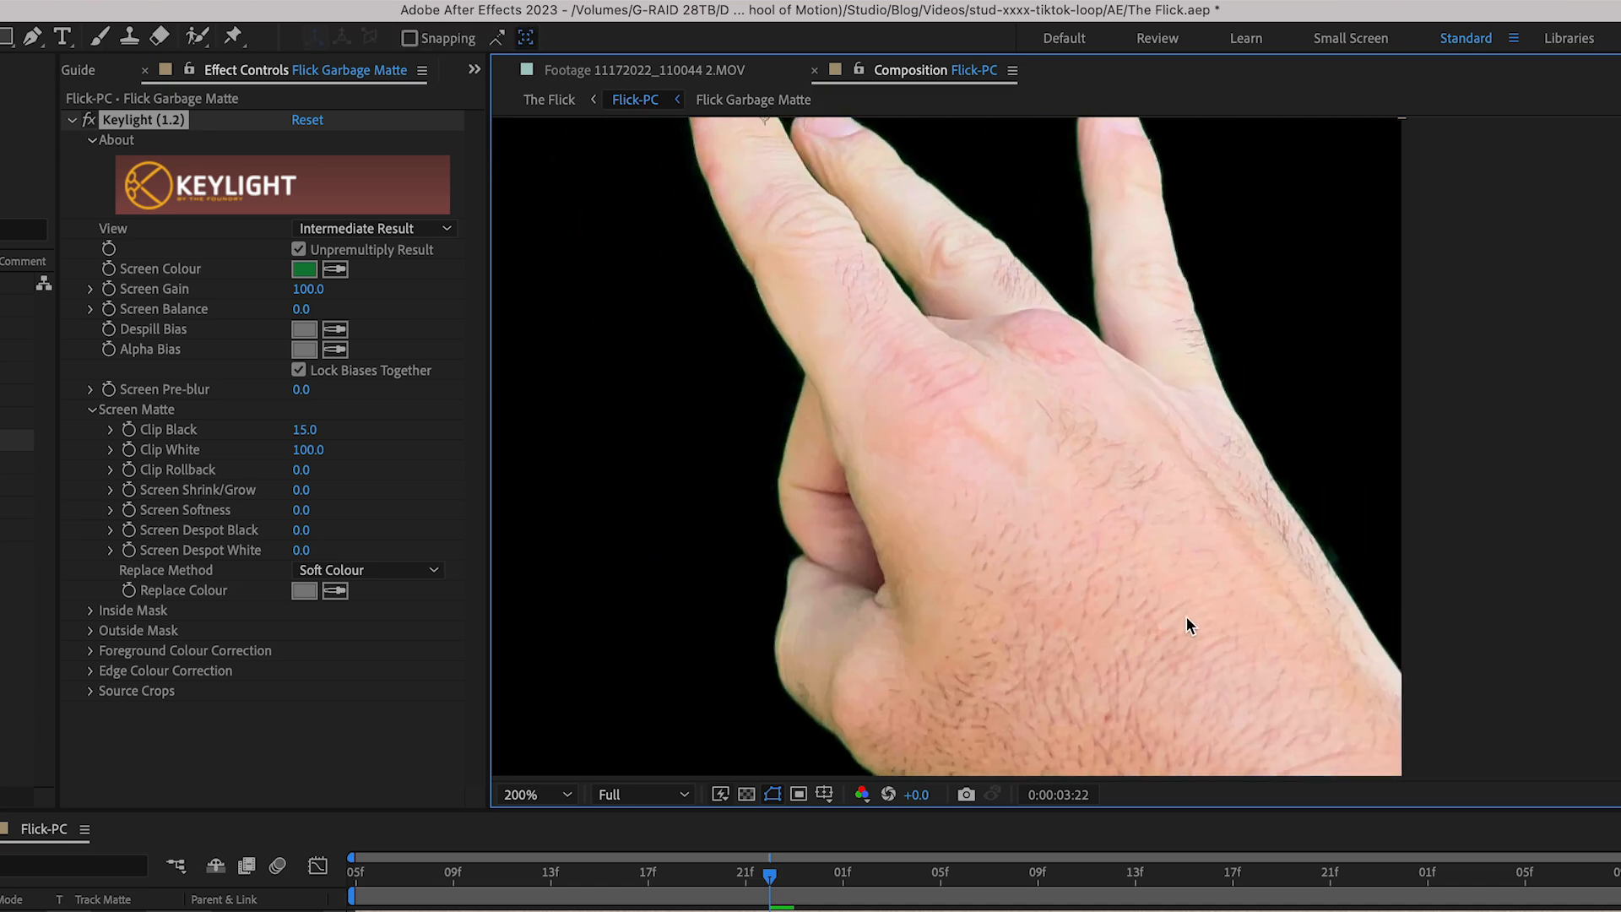
{"action": "key", "text": "grave"}
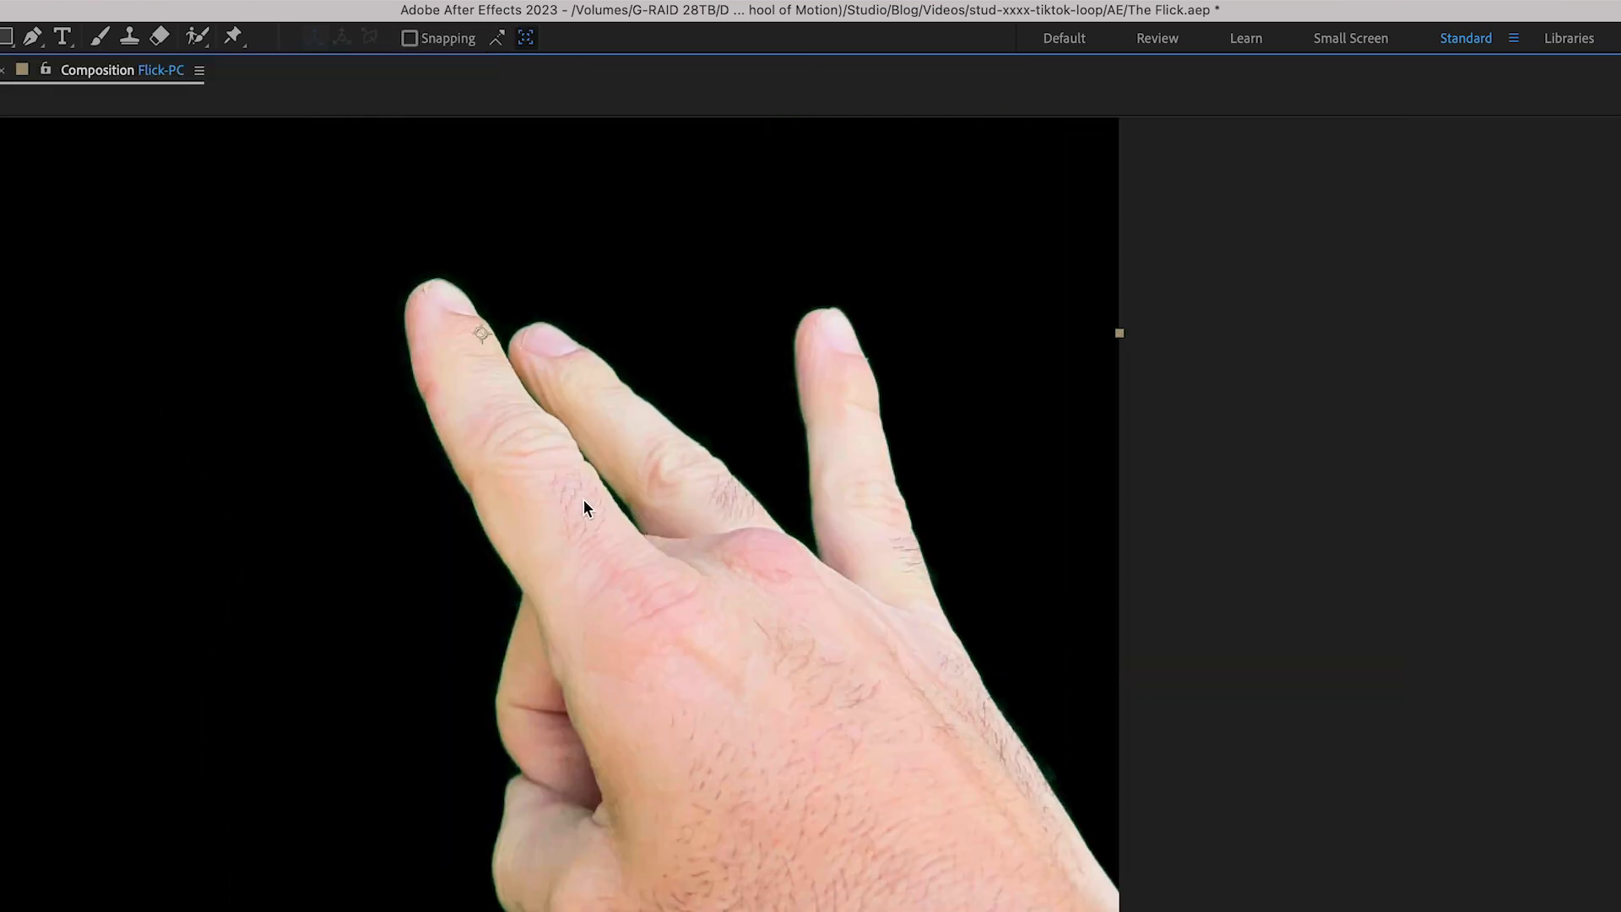
{"action": "key", "text": "grave"}
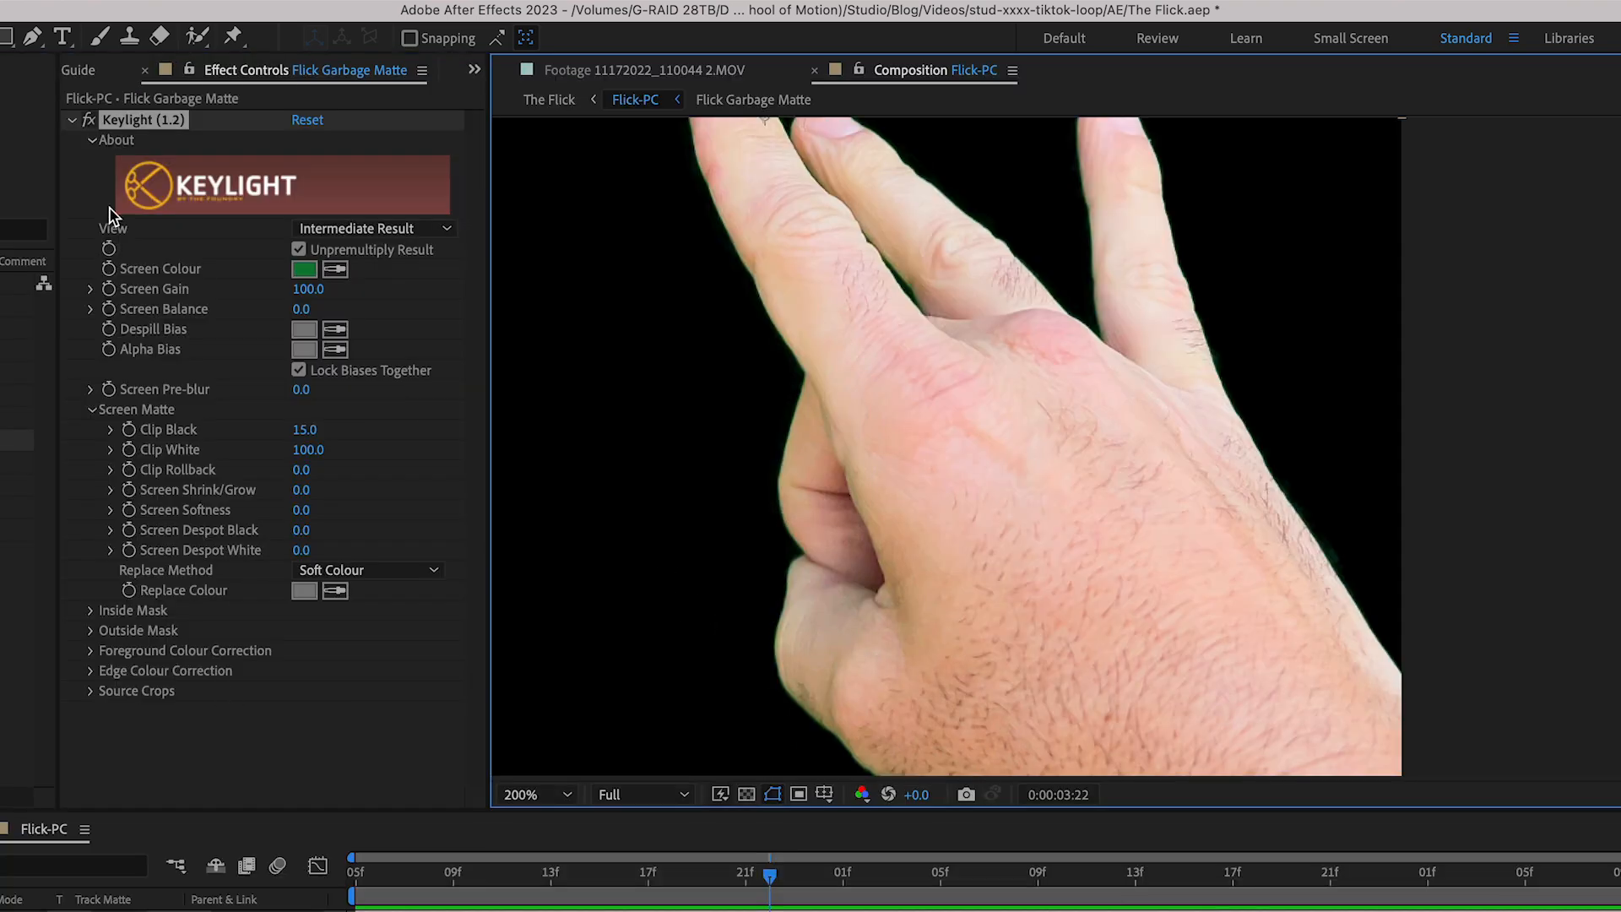
Step: Apply Advanced Spill Suppressor to the Flick Garbage Matte layer and compare the arm's edge with the effect off and on
{"action": "left_click", "coordinate": [73, 123]}
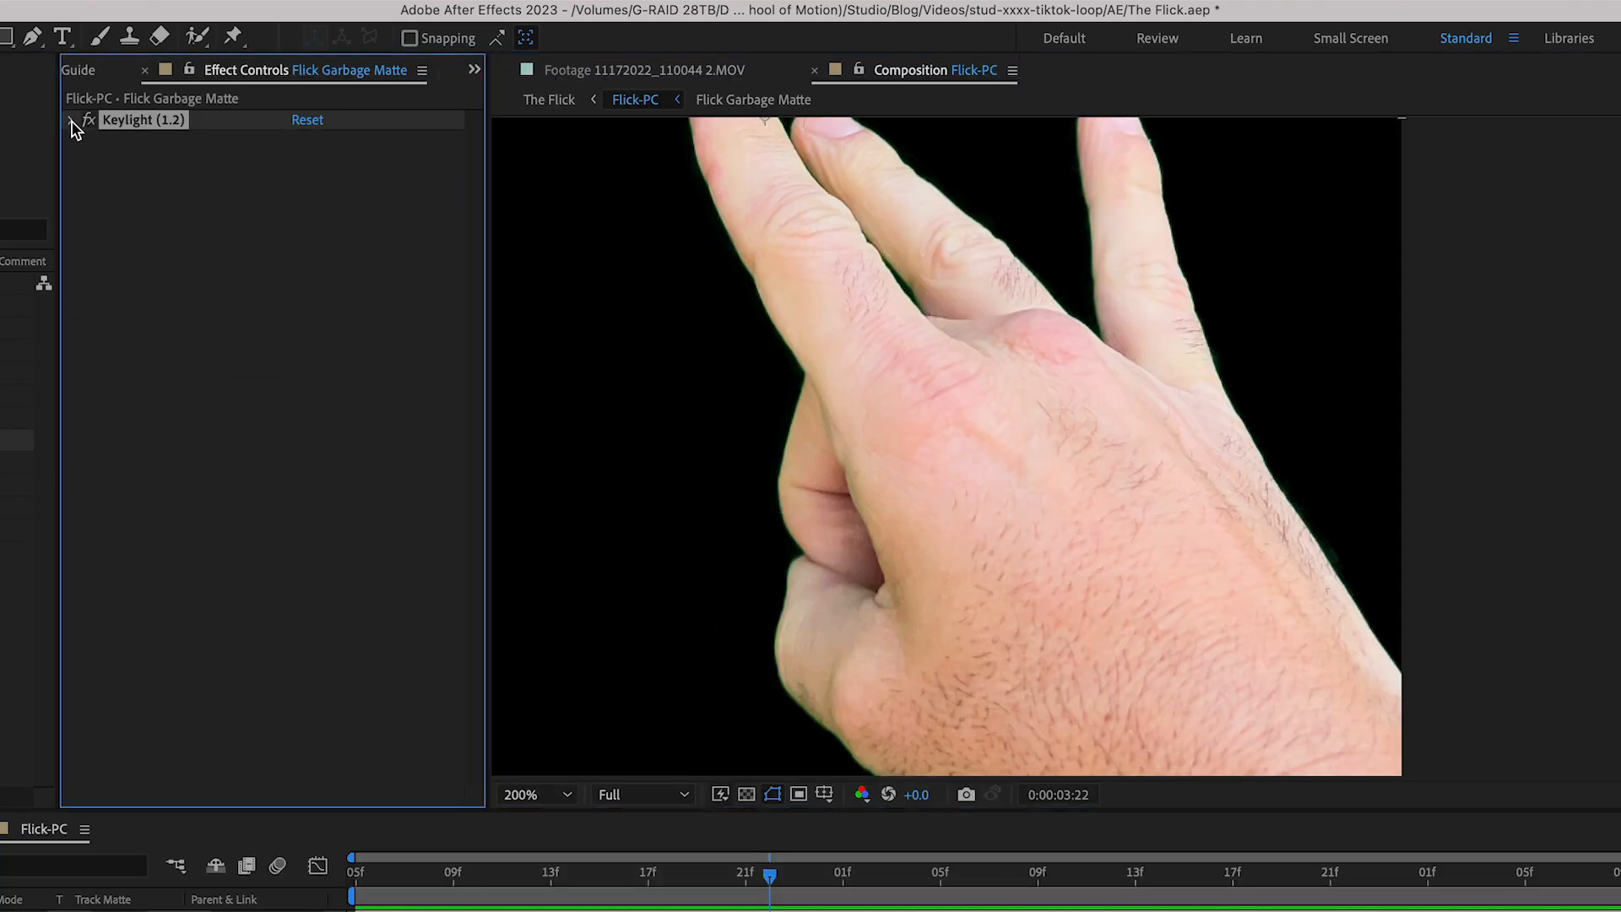
{"action": "left_click", "coordinate": [187, 2]}
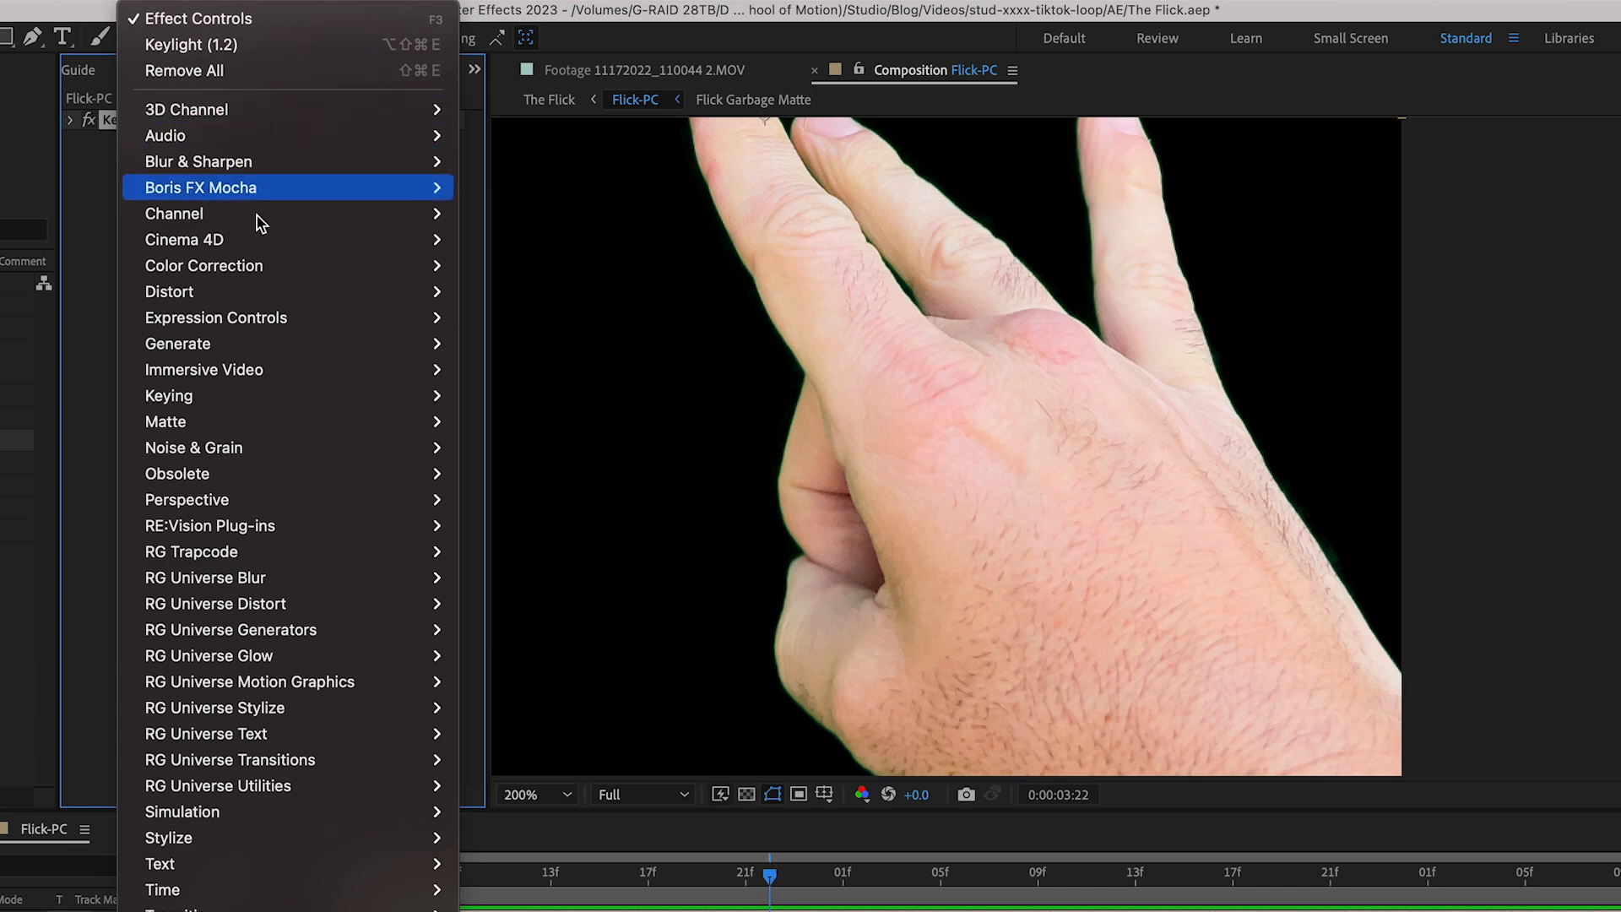
{"action": "mouse_move", "coordinate": [270, 397]}
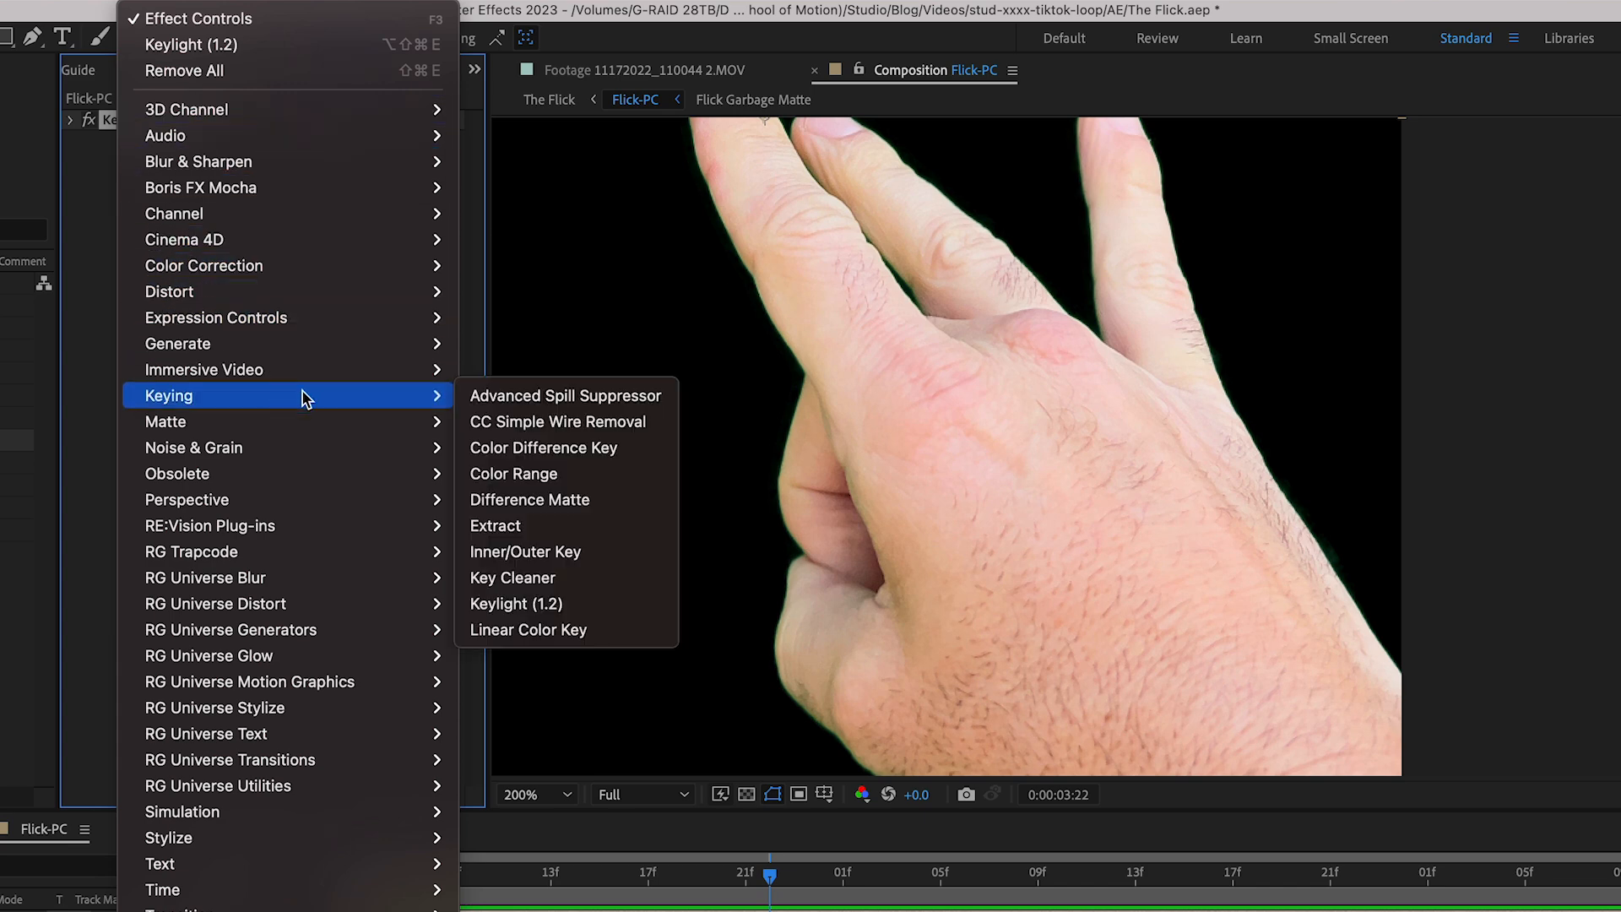
{"action": "left_click", "coordinate": [527, 397]}
{"action": "key", "text": "h"}
{"action": "left_click_drag", "start_coordinate": [1155, 764], "coordinate": [845, 280]}
{"action": "key", "text": "v"}
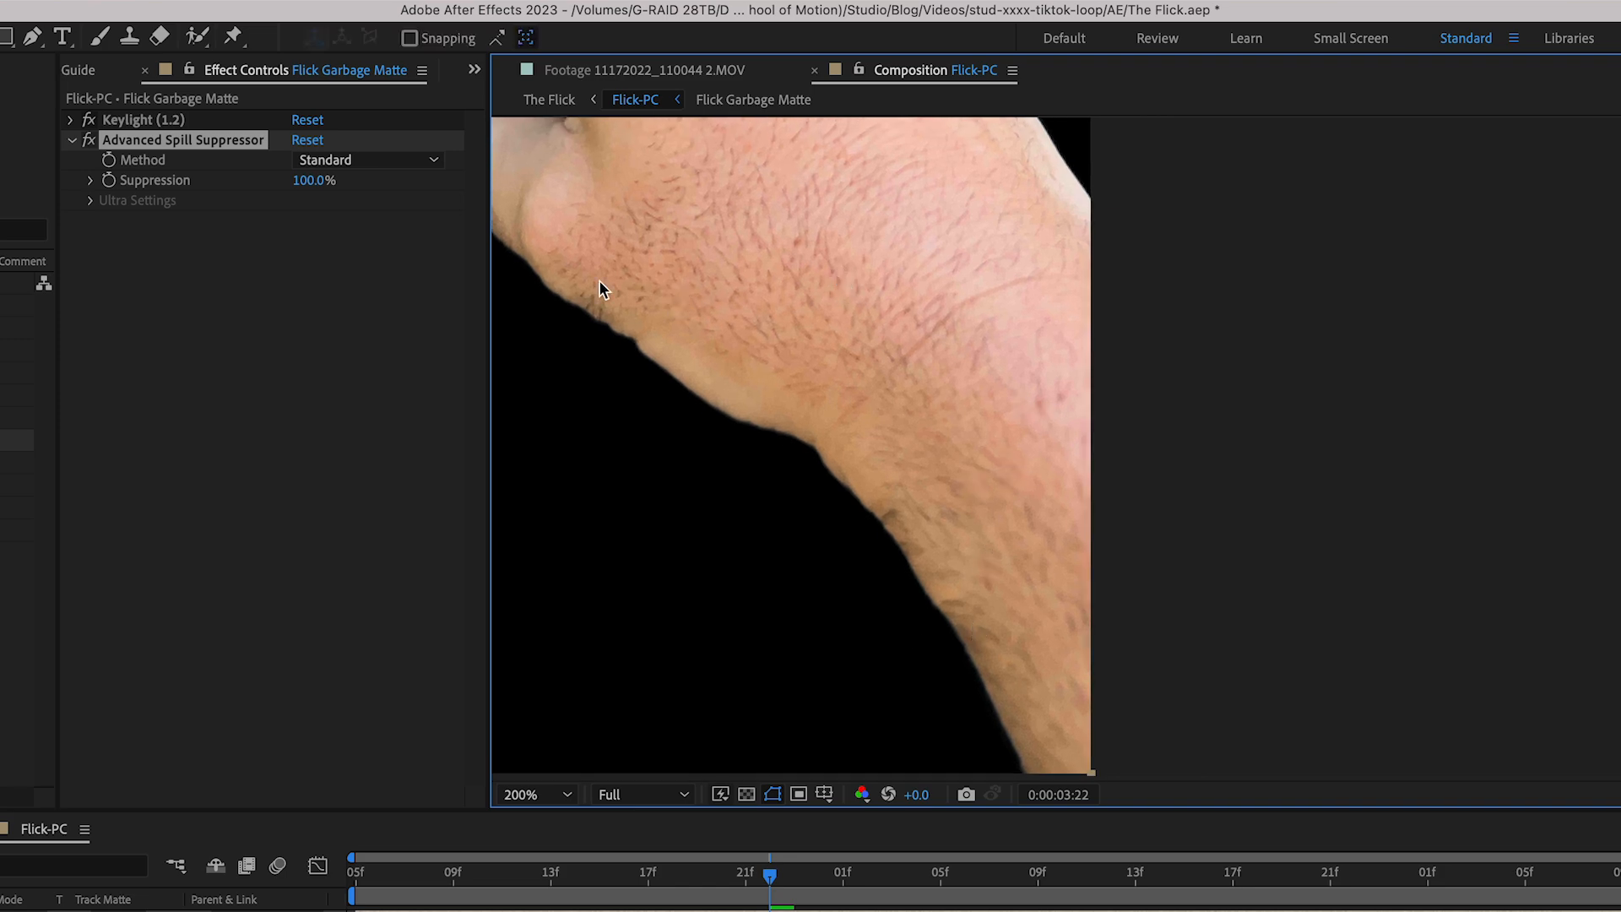
{"action": "left_click", "coordinate": [88, 141]}
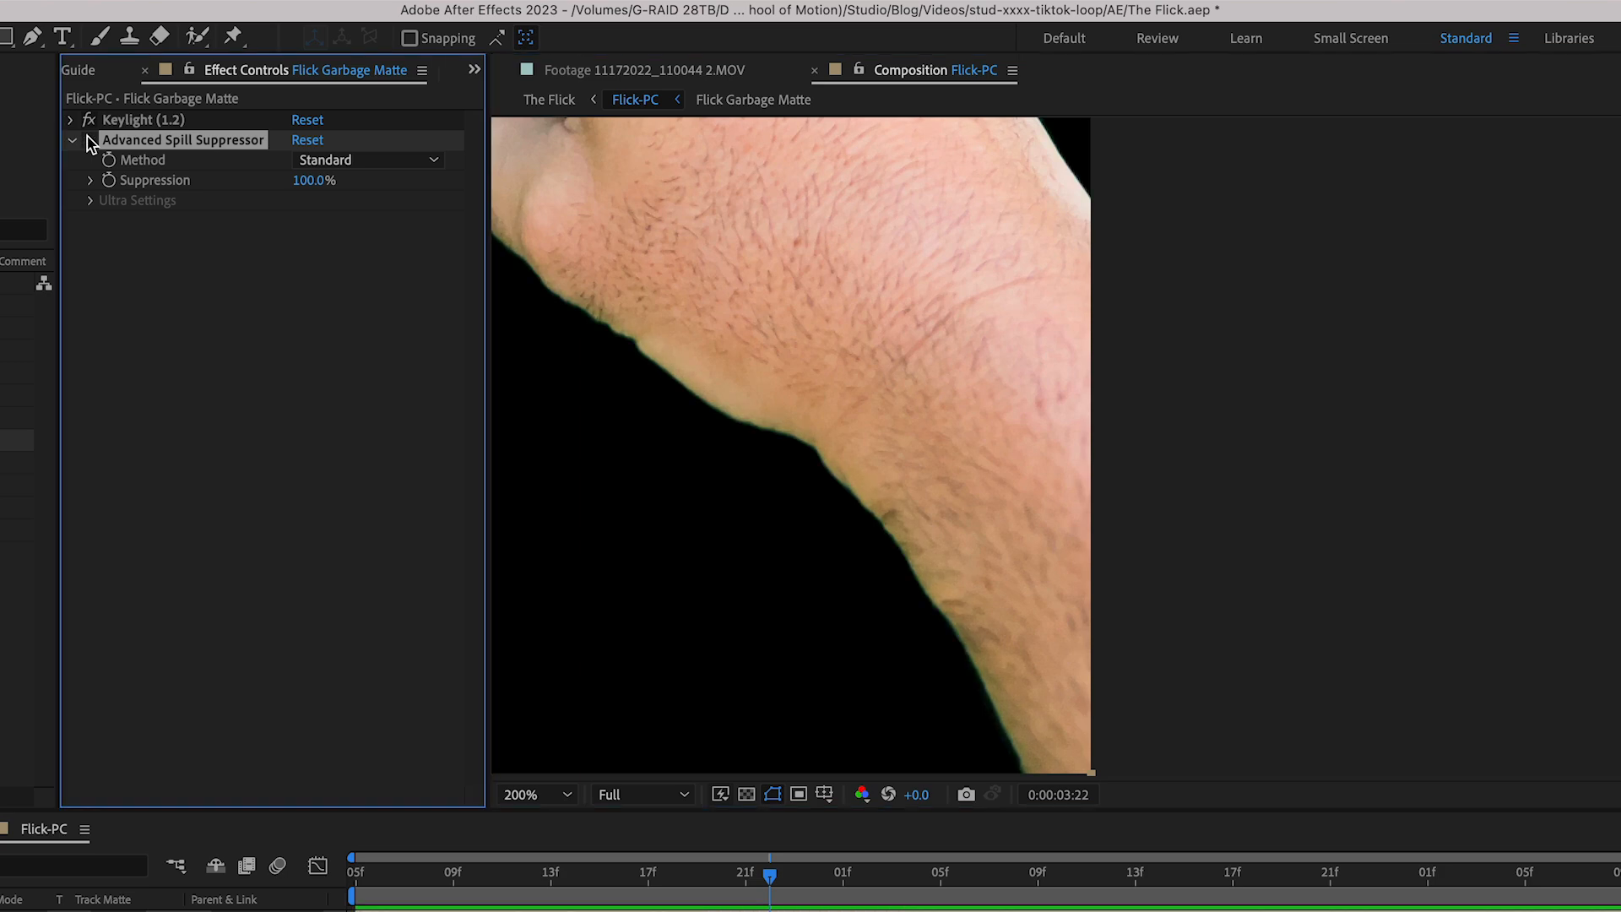
{"action": "left_click", "coordinate": [88, 140]}
Step: Review the keyed hand in the maximised viewer and close the Flick-PC composition
{"action": "key", "text": "grave"}
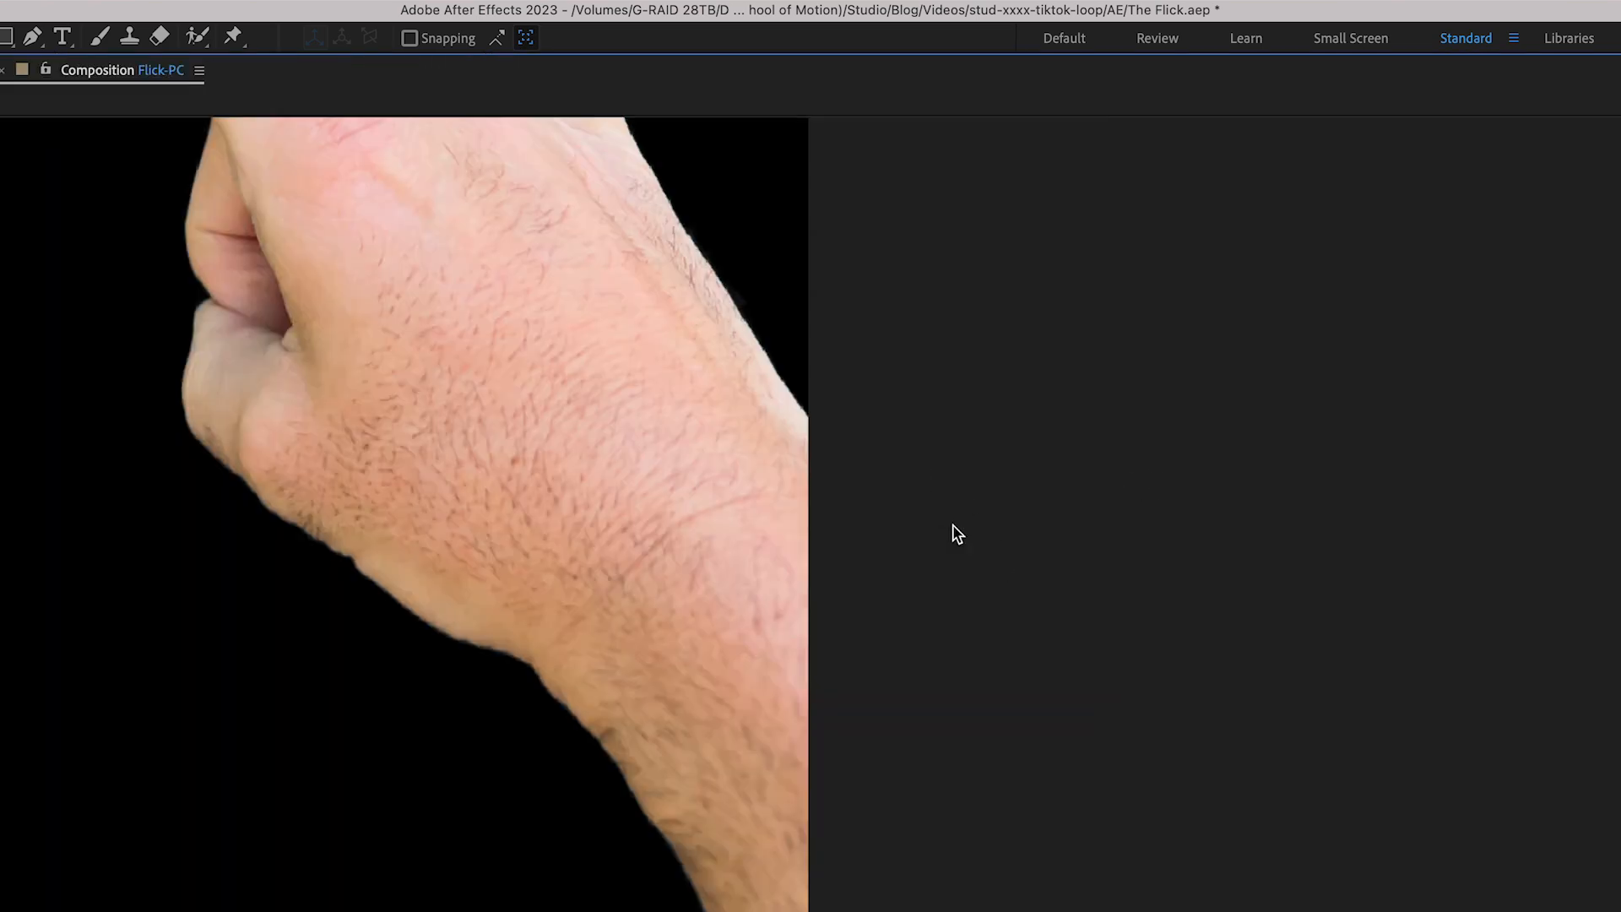
{"action": "left_click_drag", "start_coordinate": [728, 507], "coordinate": [1086, 850]}
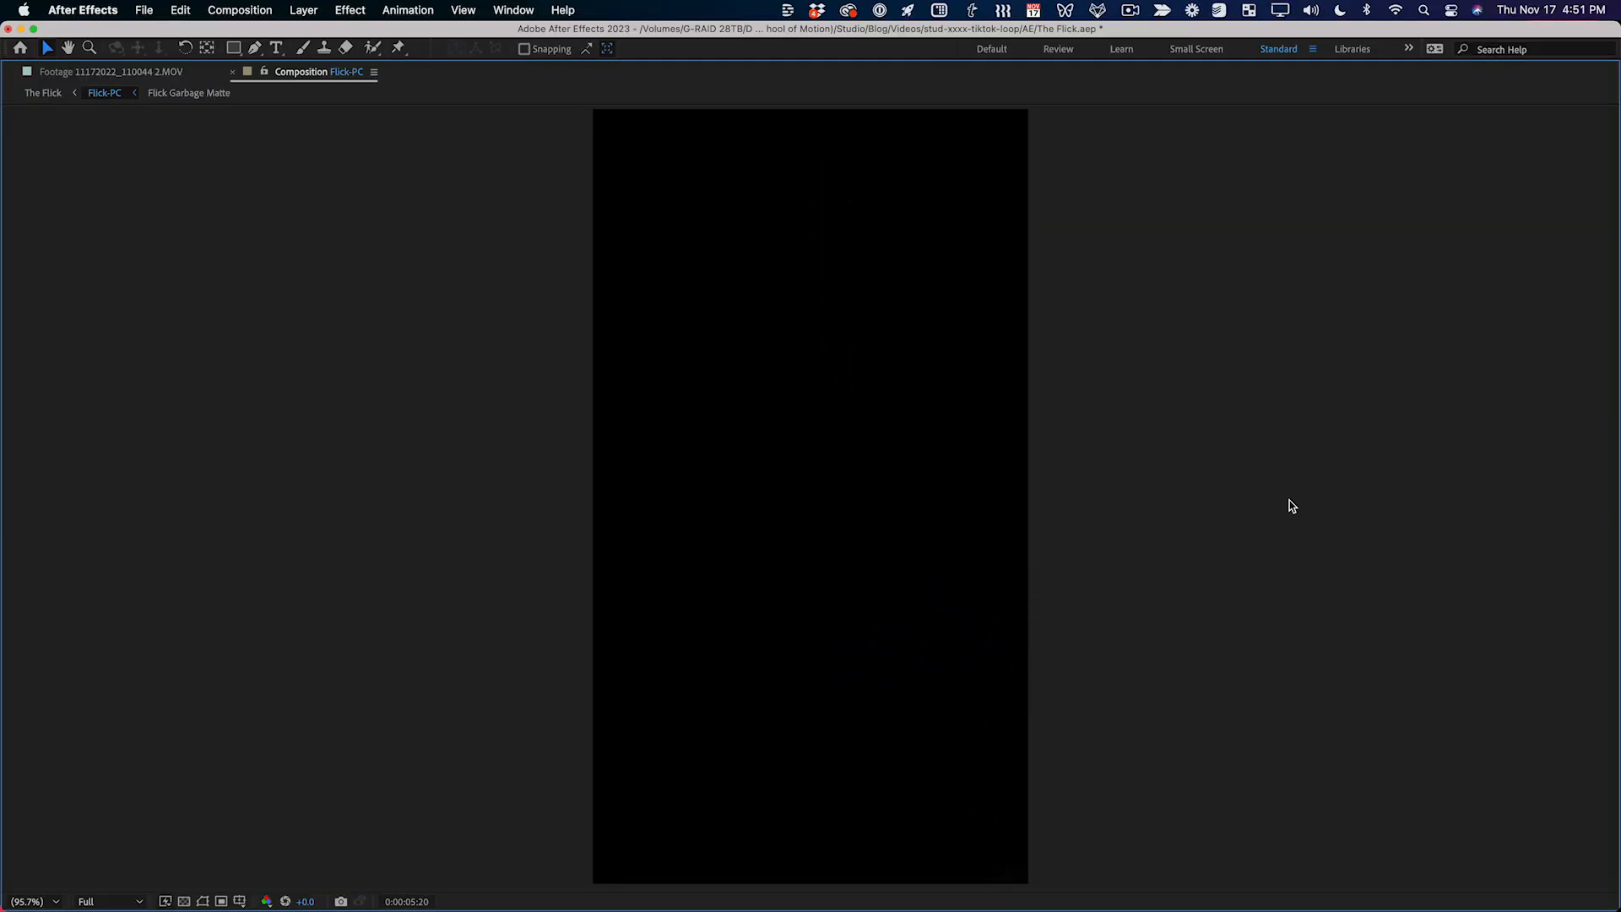
{"action": "key", "text": "grave"}
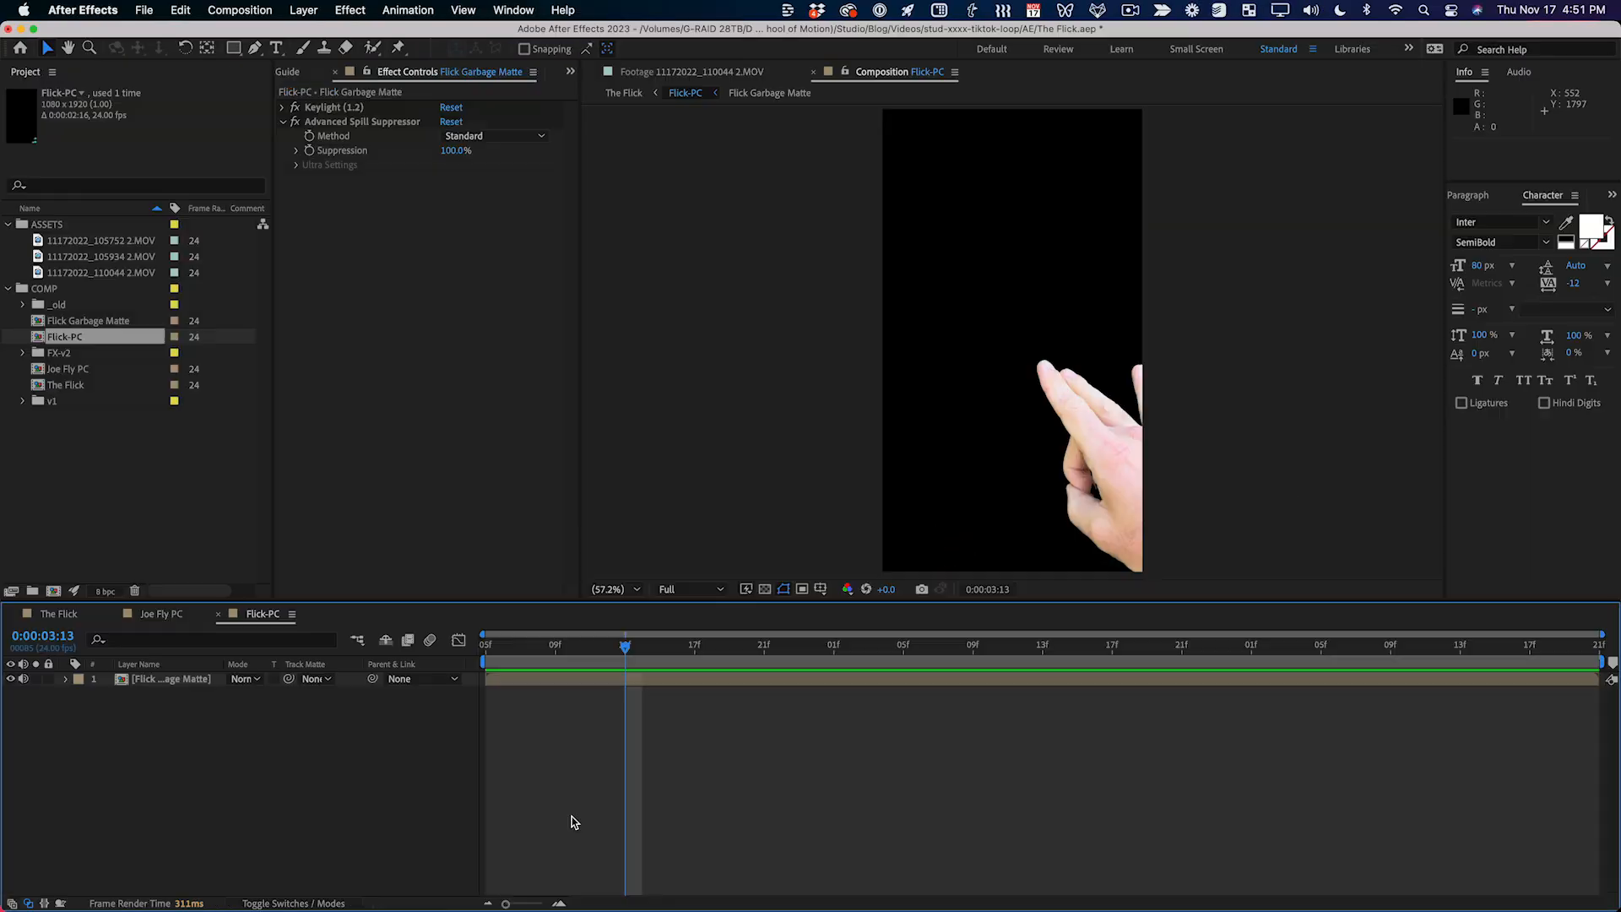
{"action": "left_click", "coordinate": [217, 614]}
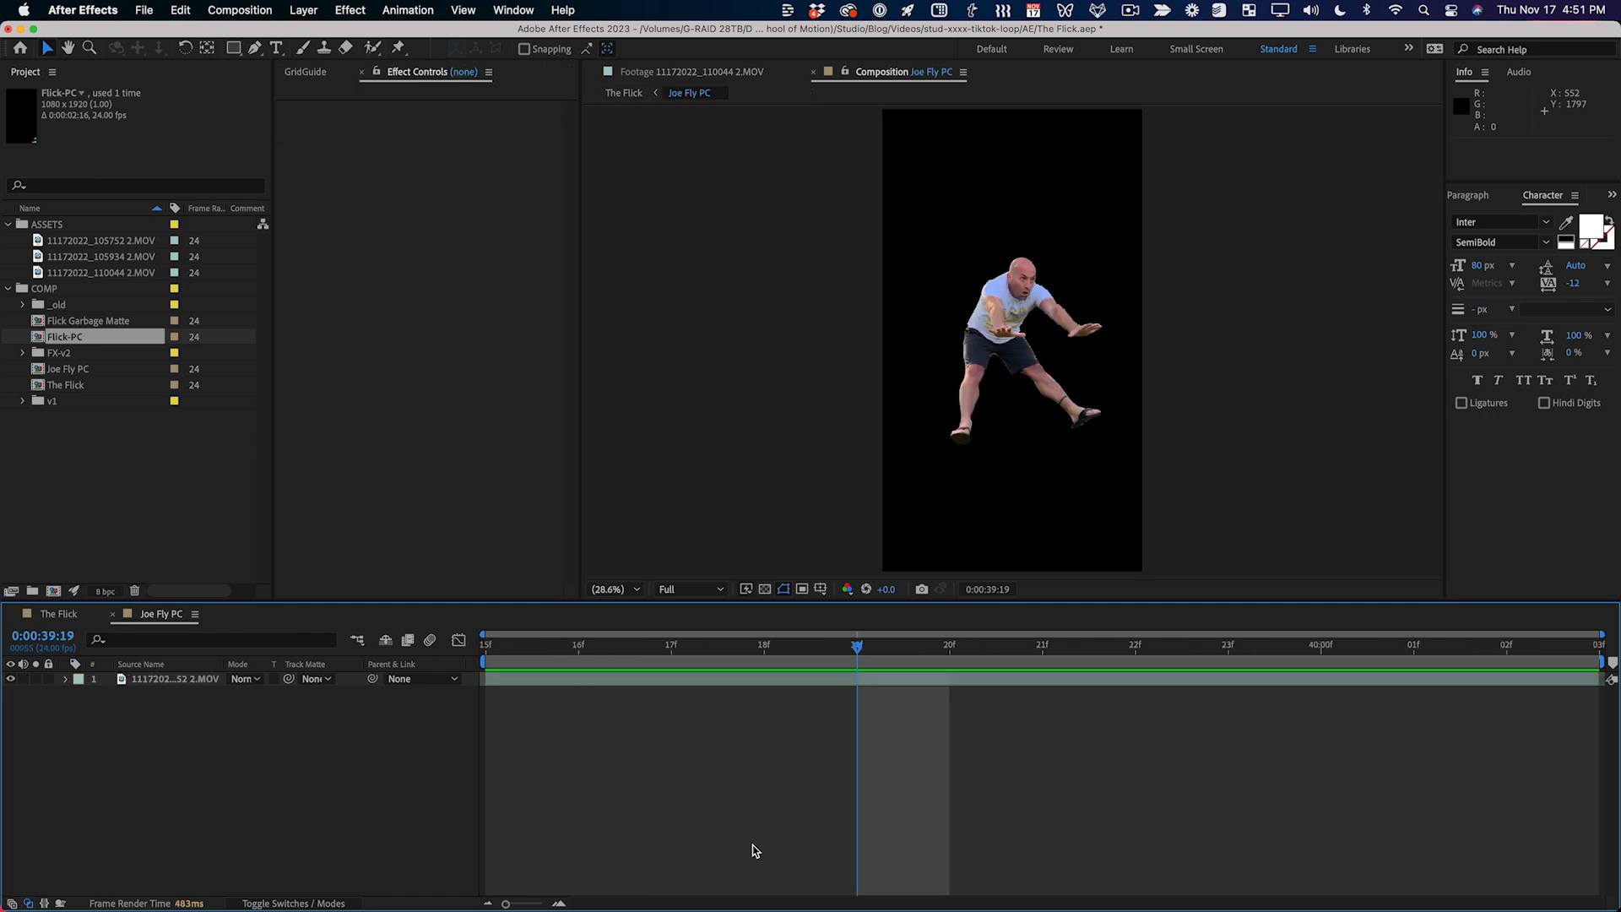
Step: Play back The Flick composition in an enlarged viewer and examine the keyed fingertips against the man's shirt at 400%
{"action": "left_click", "coordinate": [112, 614]}
{"action": "key", "text": "space"}
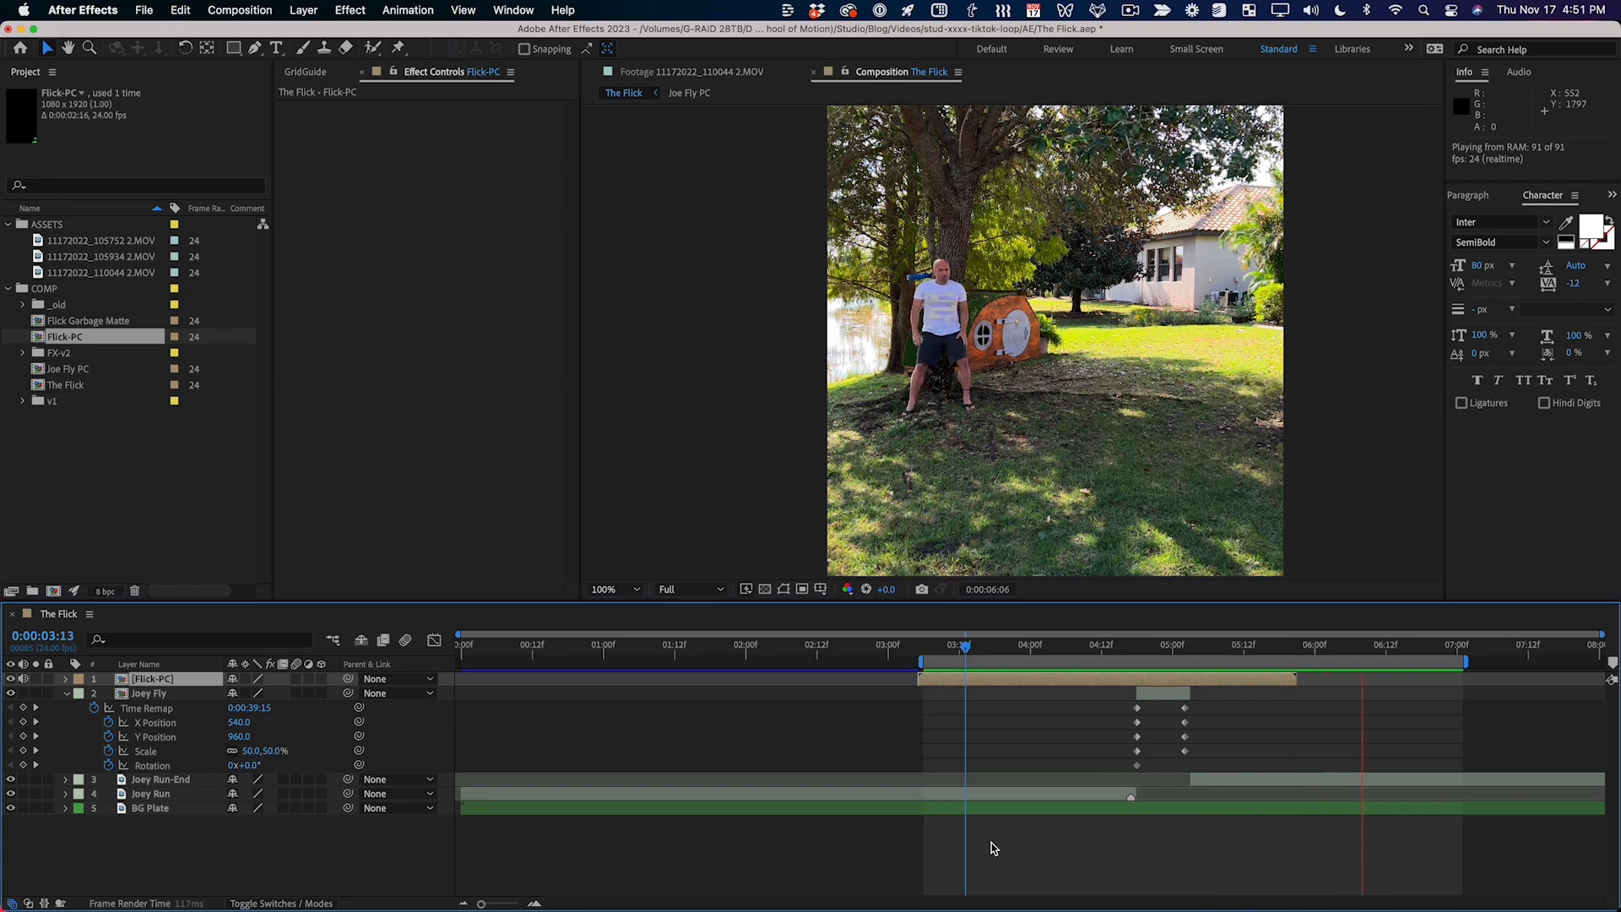
{"action": "key", "text": "grave"}
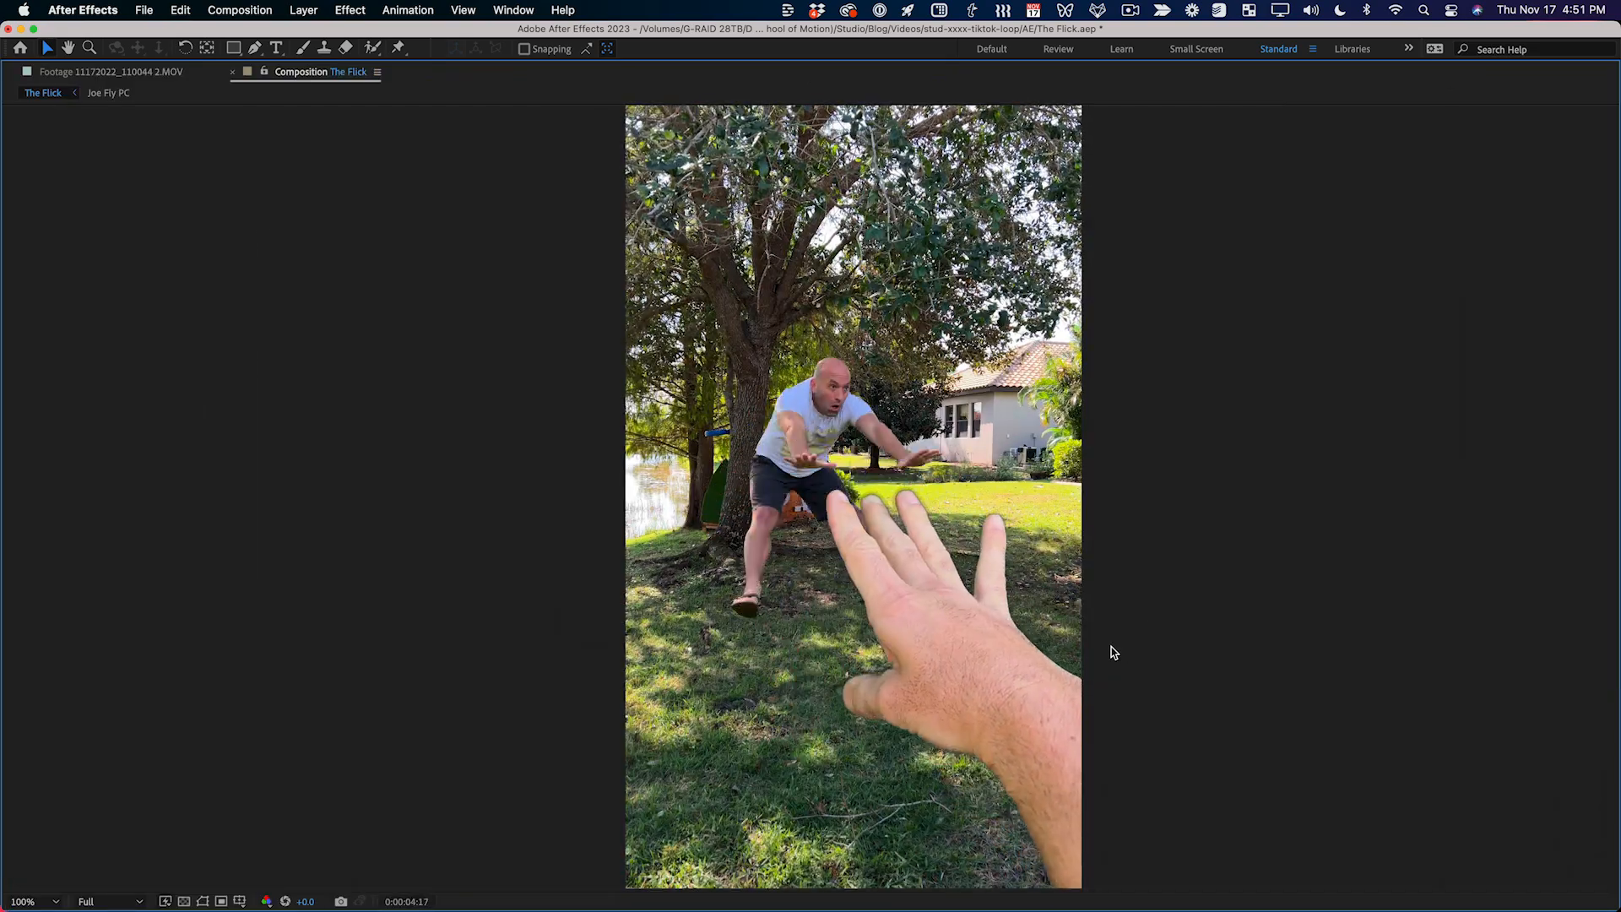
{"action": "left_click", "coordinate": [836, 493]}
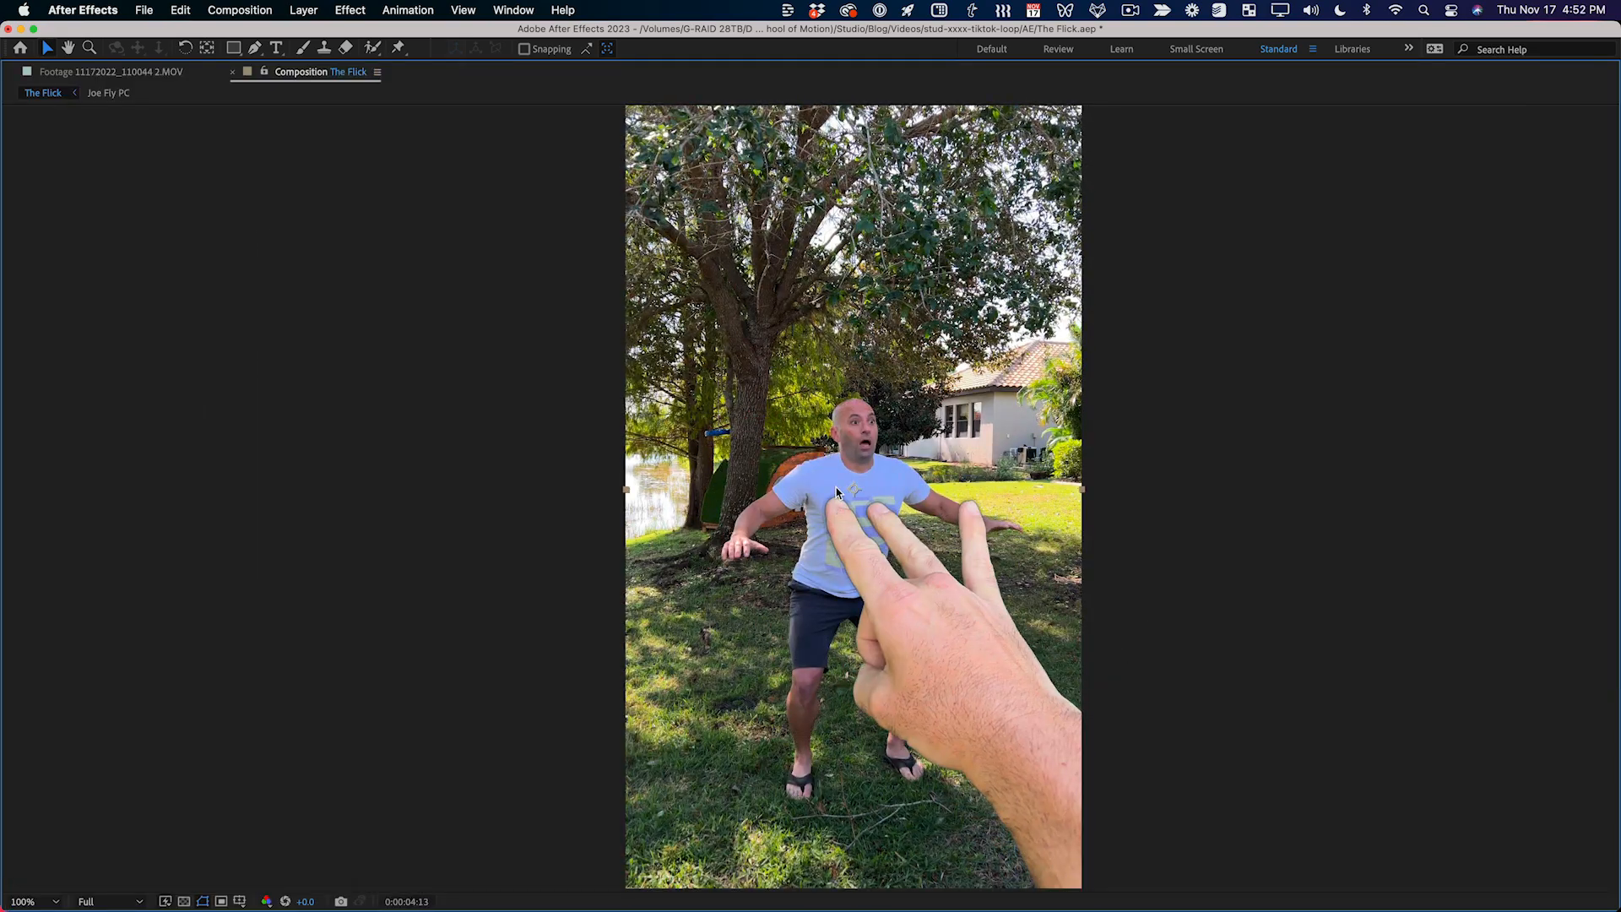
{"action": "key", "text": "period"}
{"action": "key", "text": "period"}
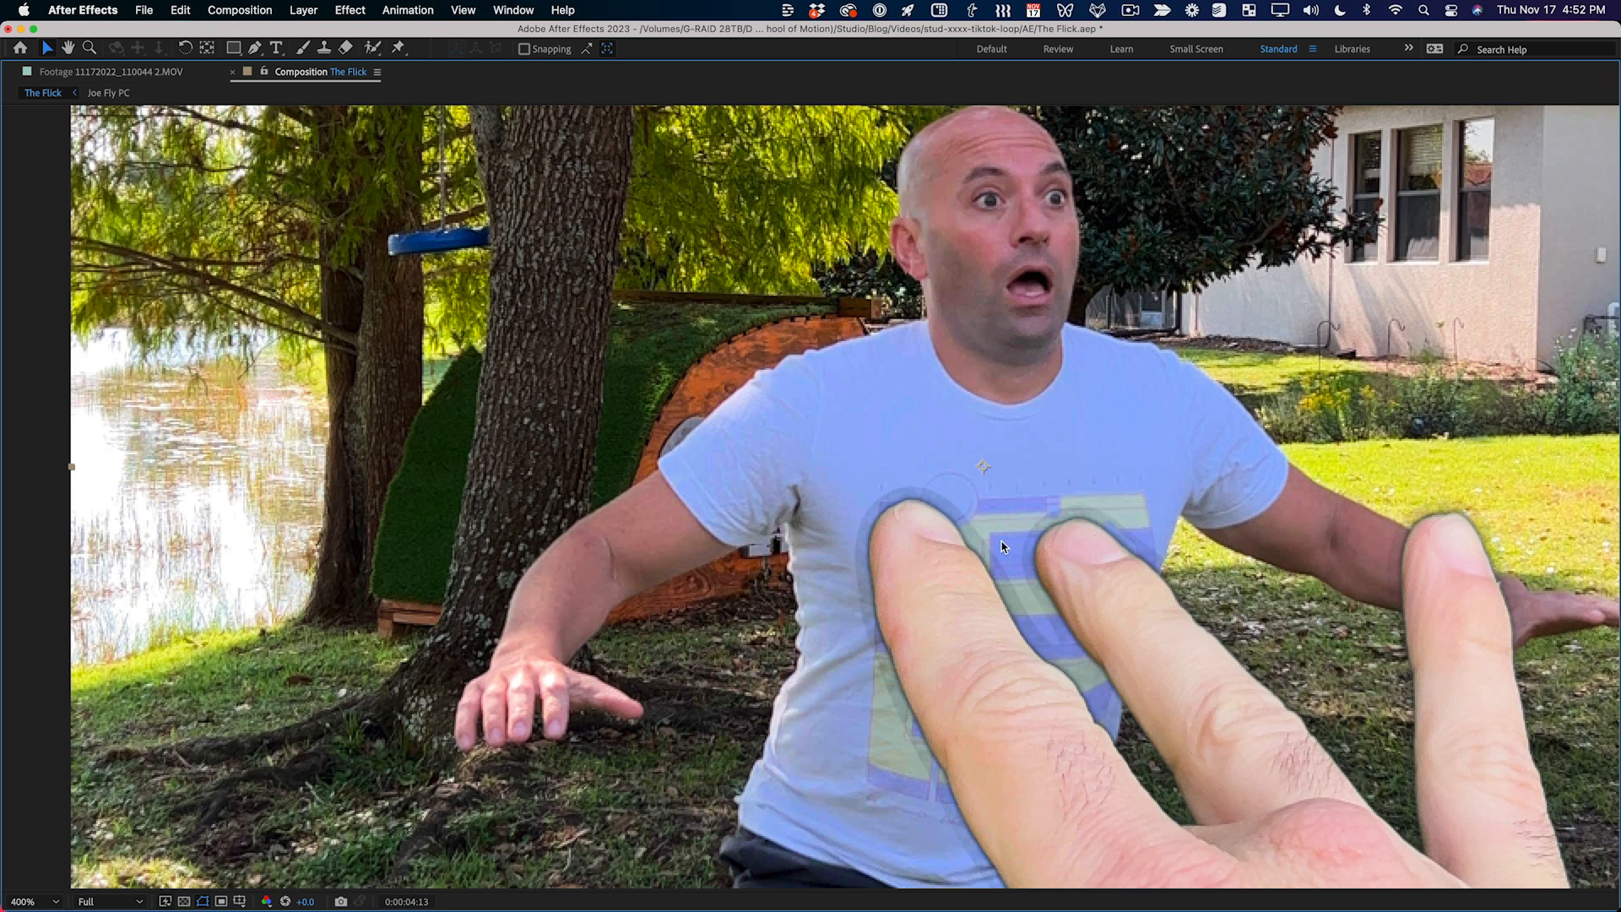
{"action": "key", "text": "grave"}
Step: Add a full-size magenta solid (EA02EB) to the Flick-PC composition and place it beneath the Flick Garbage Matte layer
{"action": "double_click", "coordinate": [162, 679]}
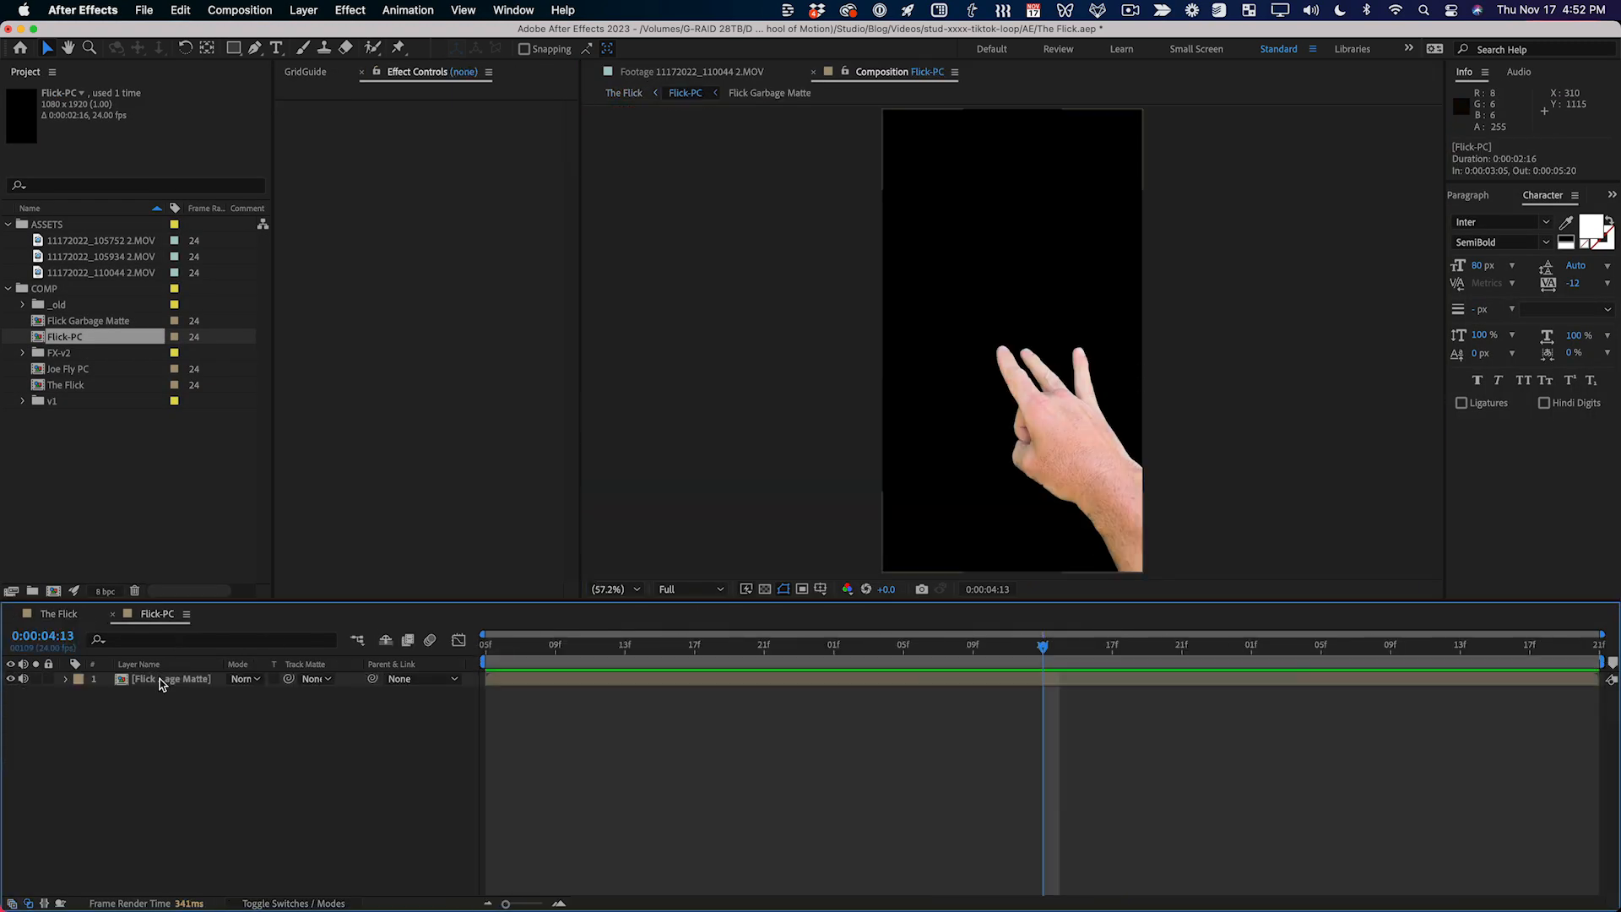
{"action": "left_click", "coordinate": [162, 680]}
{"action": "left_click", "coordinate": [912, 747]}
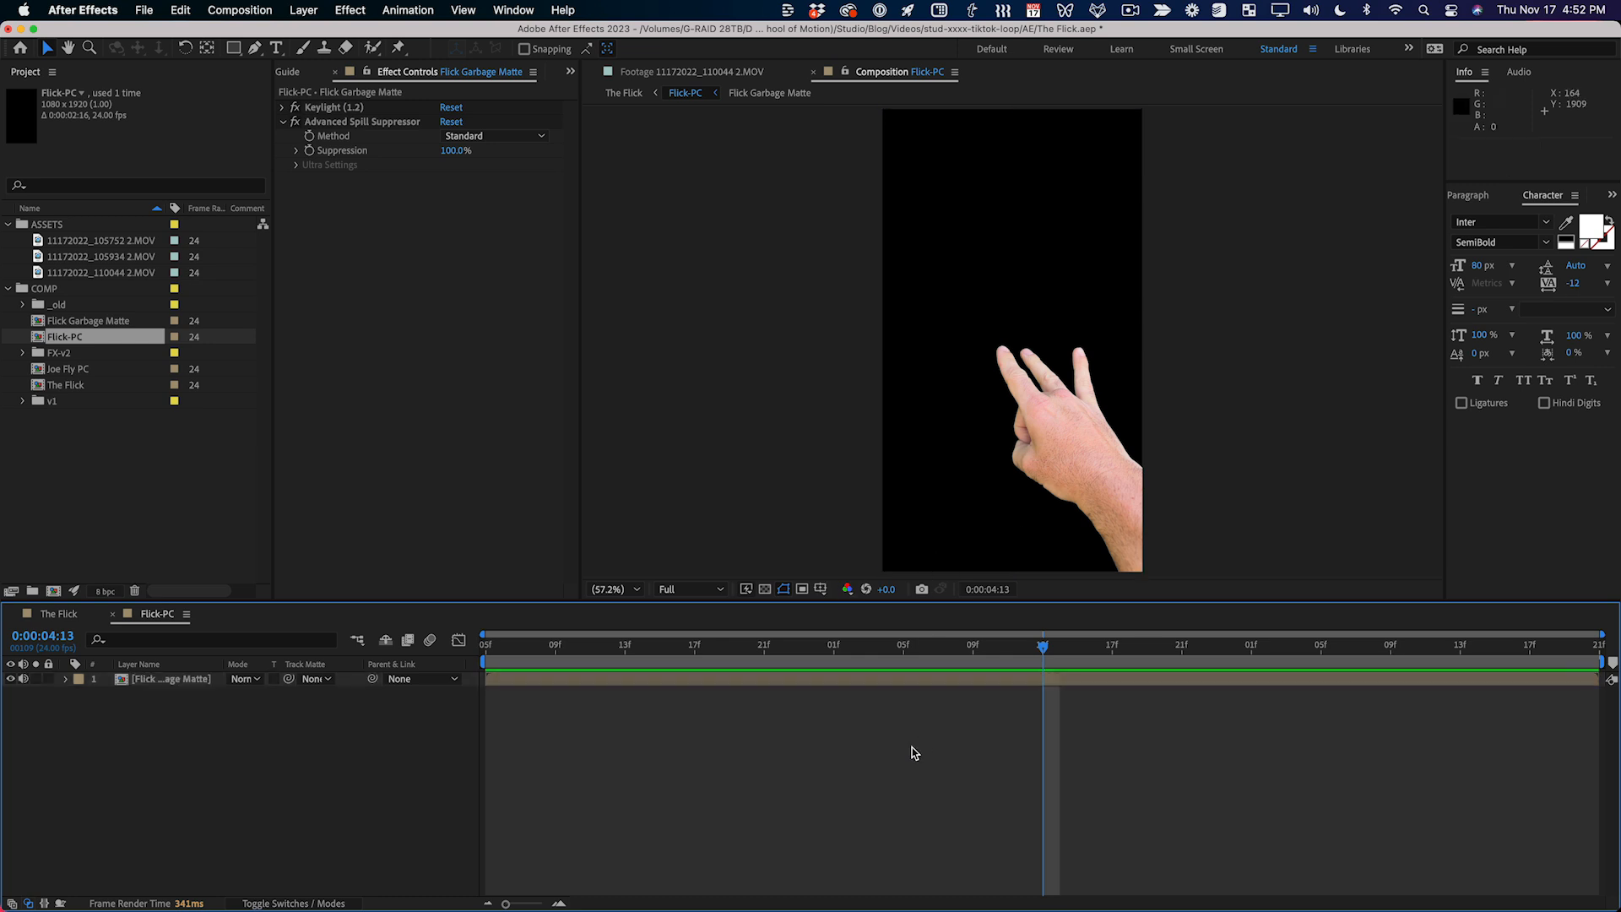
{"action": "key", "text": "super+y"}
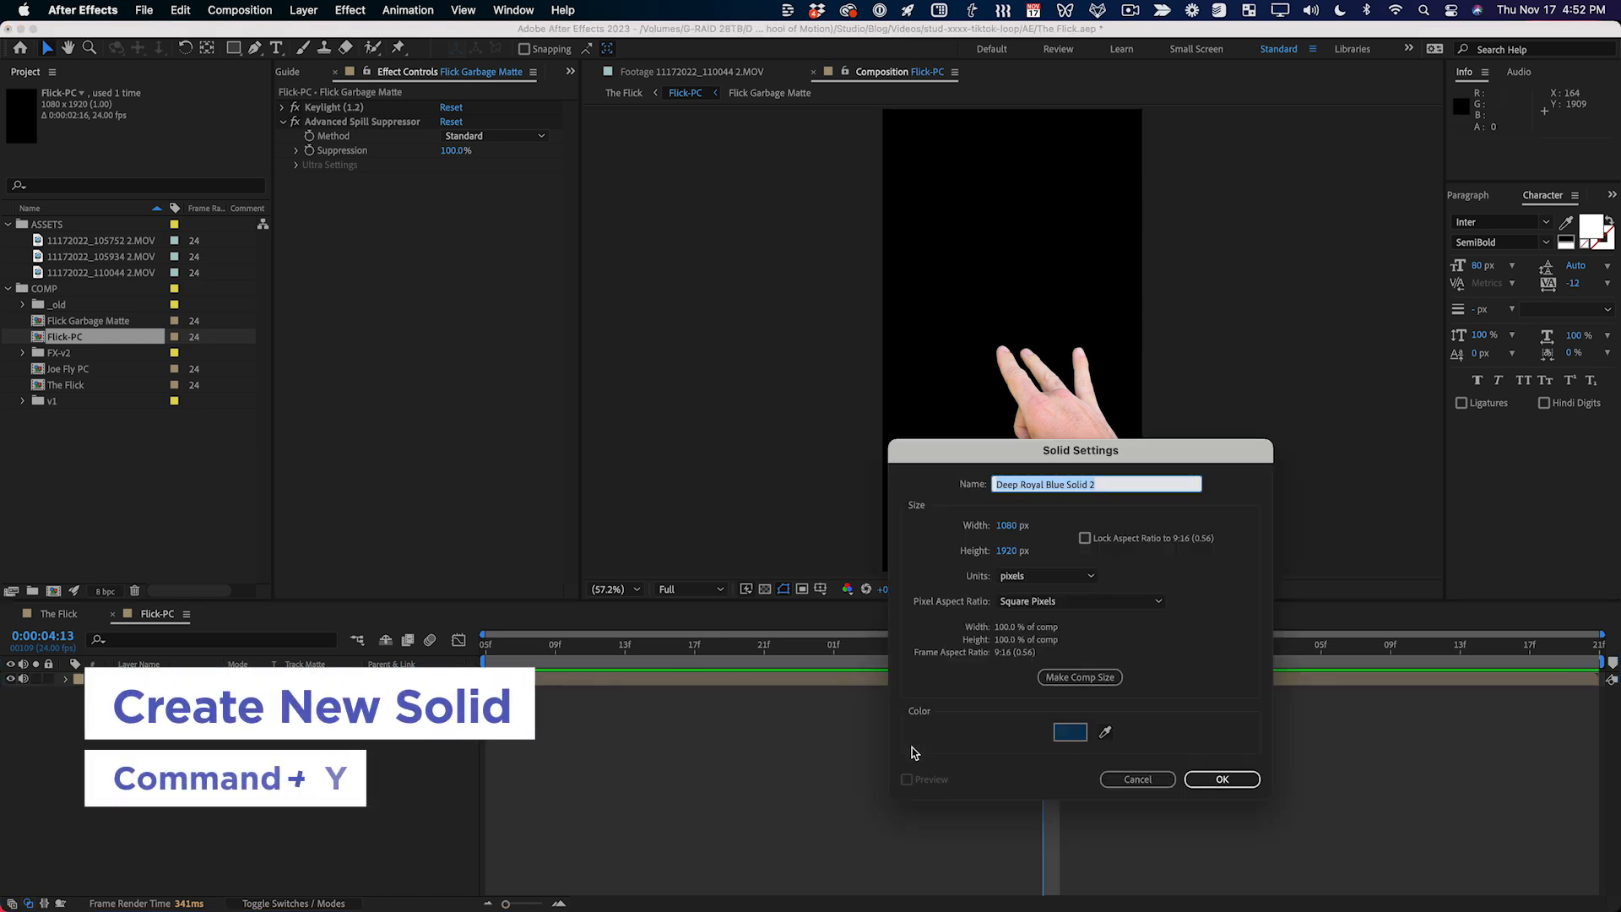
{"action": "left_click", "coordinate": [1070, 733]}
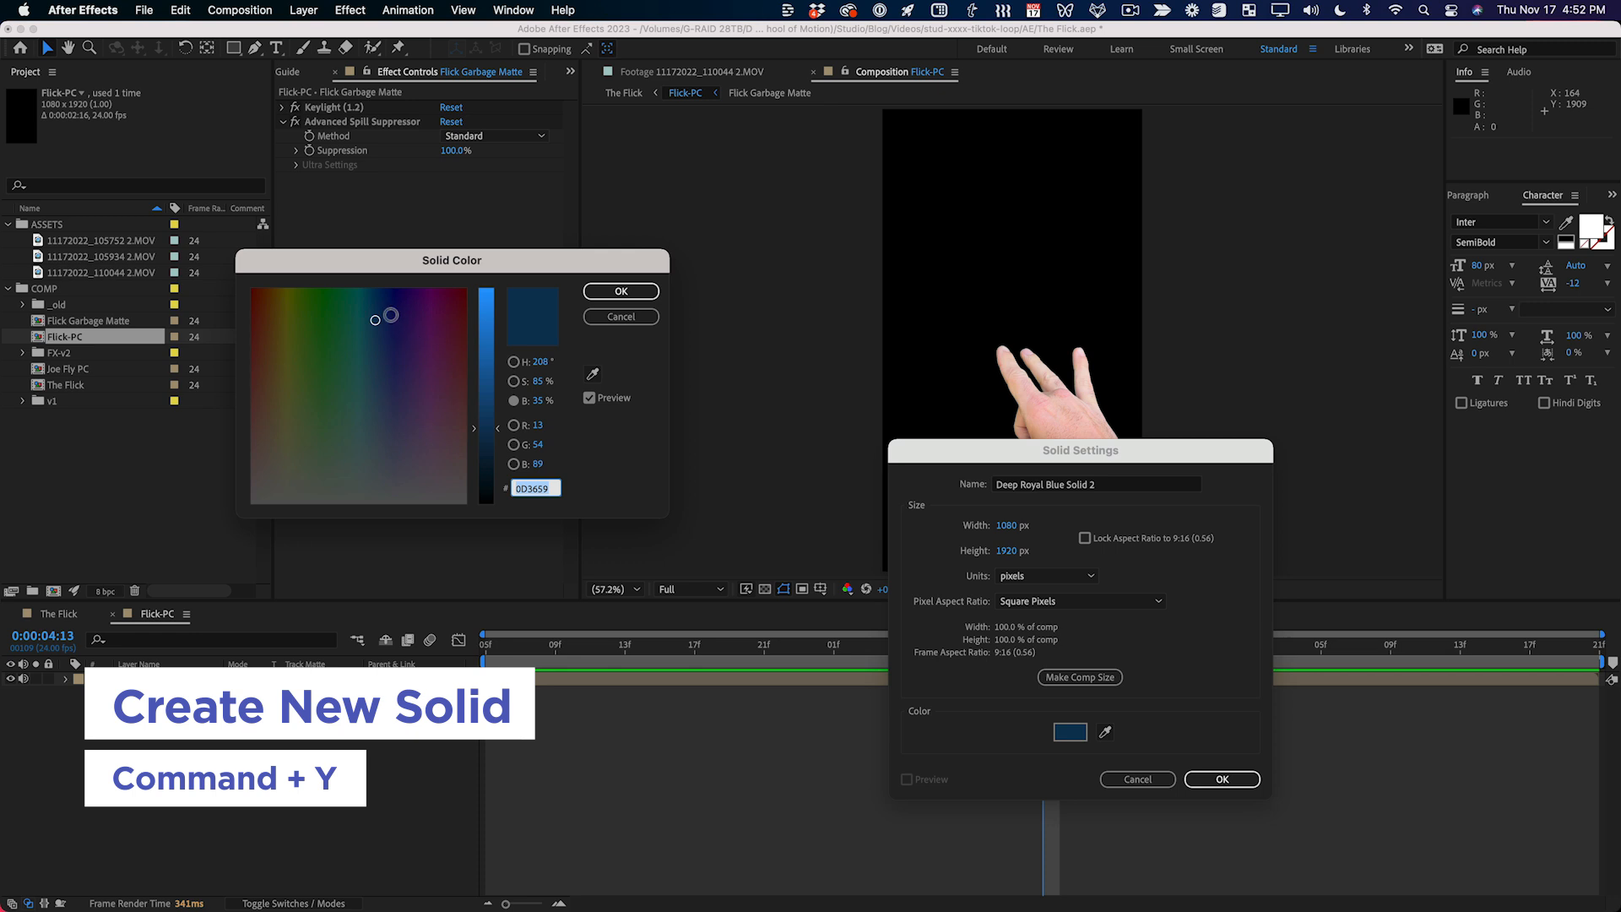
{"action": "left_click", "coordinate": [430, 290]}
{"action": "left_click_drag", "start_coordinate": [472, 322], "coordinate": [473, 298]}
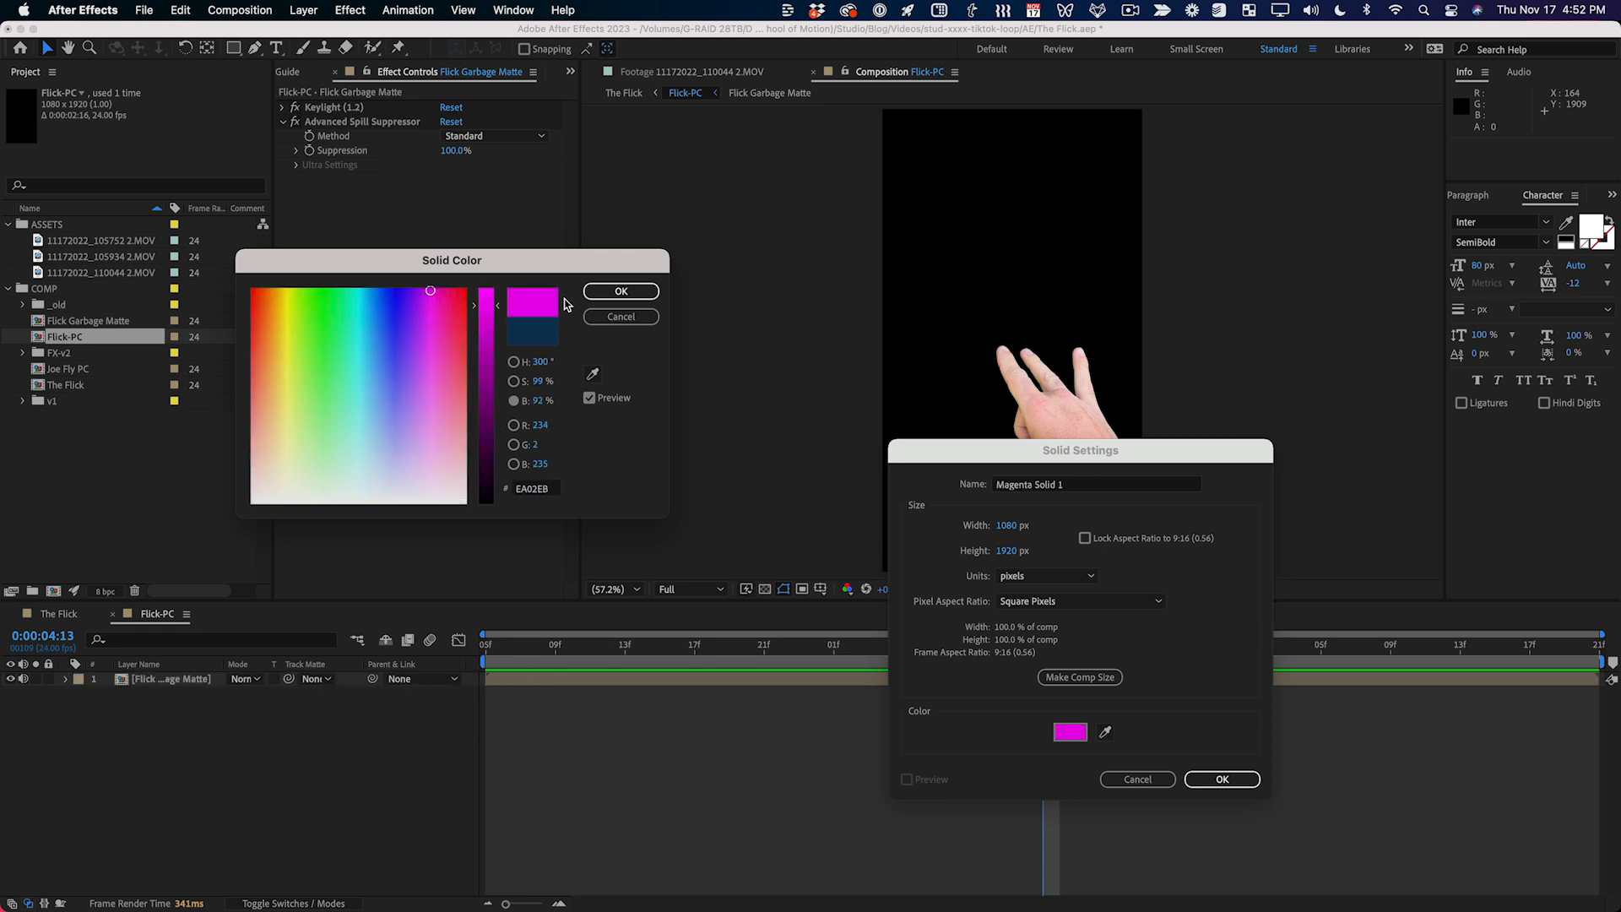
{"action": "left_click", "coordinate": [620, 291]}
{"action": "left_click", "coordinate": [1227, 787]}
{"action": "left_click_drag", "start_coordinate": [200, 680], "coordinate": [206, 721]}
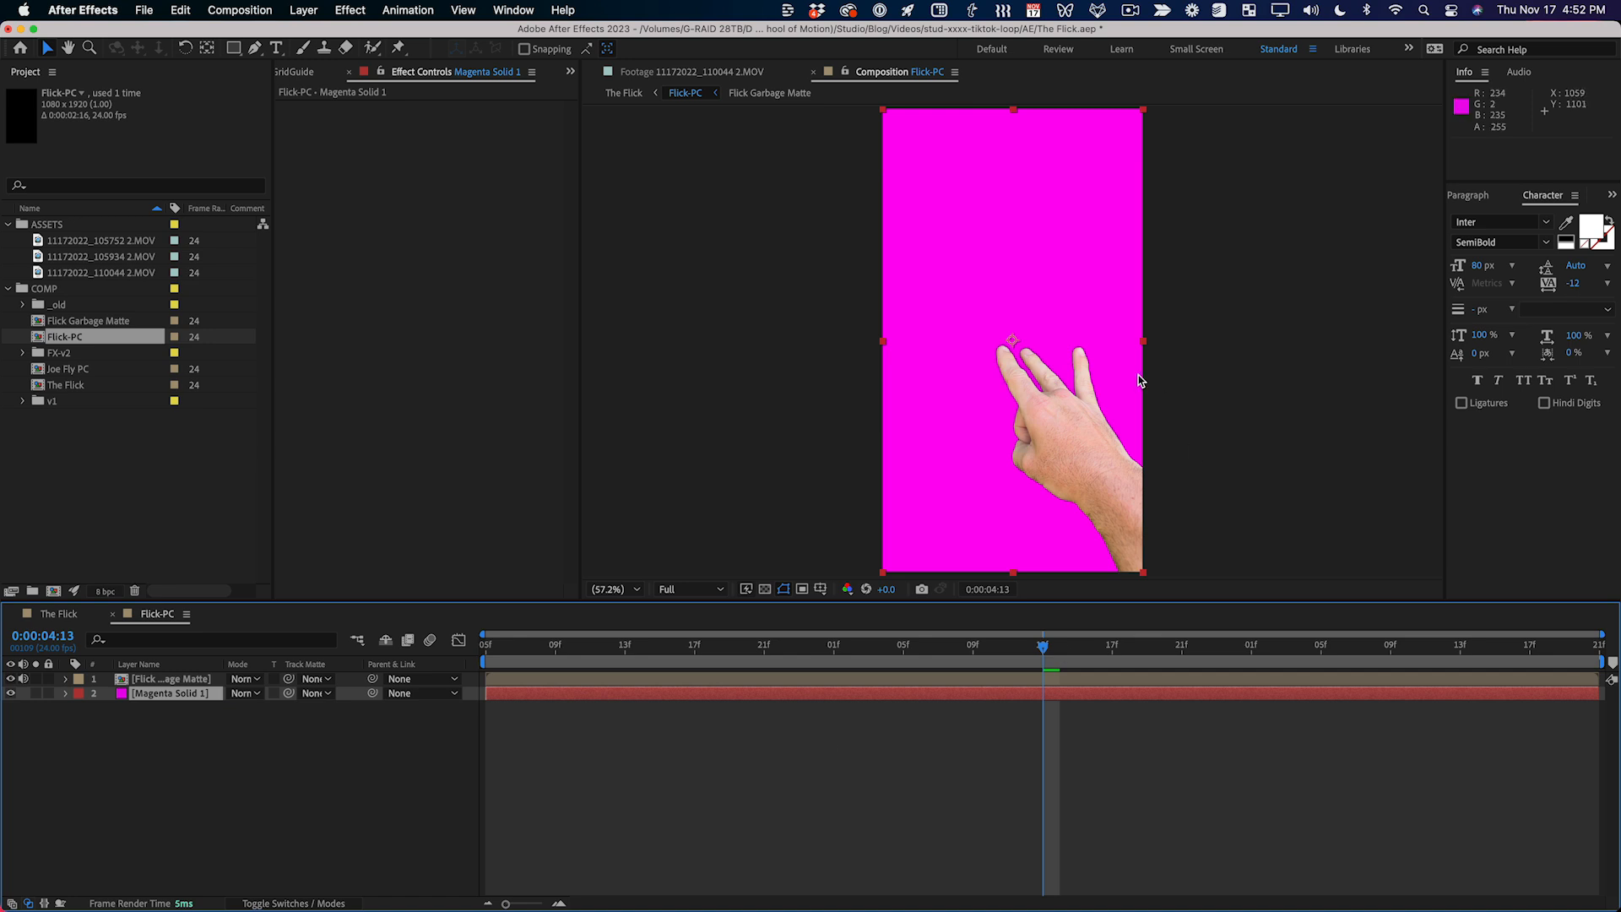
Step: Play back the keyed hand over the magenta backing and examine the dark fringe around the fingers at 200%
{"action": "key", "text": "period"}
{"action": "key", "text": "period"}
{"action": "key", "text": "period"}
{"action": "left_click_drag", "start_coordinate": [1028, 426], "coordinate": [911, 294]}
{"action": "key", "text": "space"}
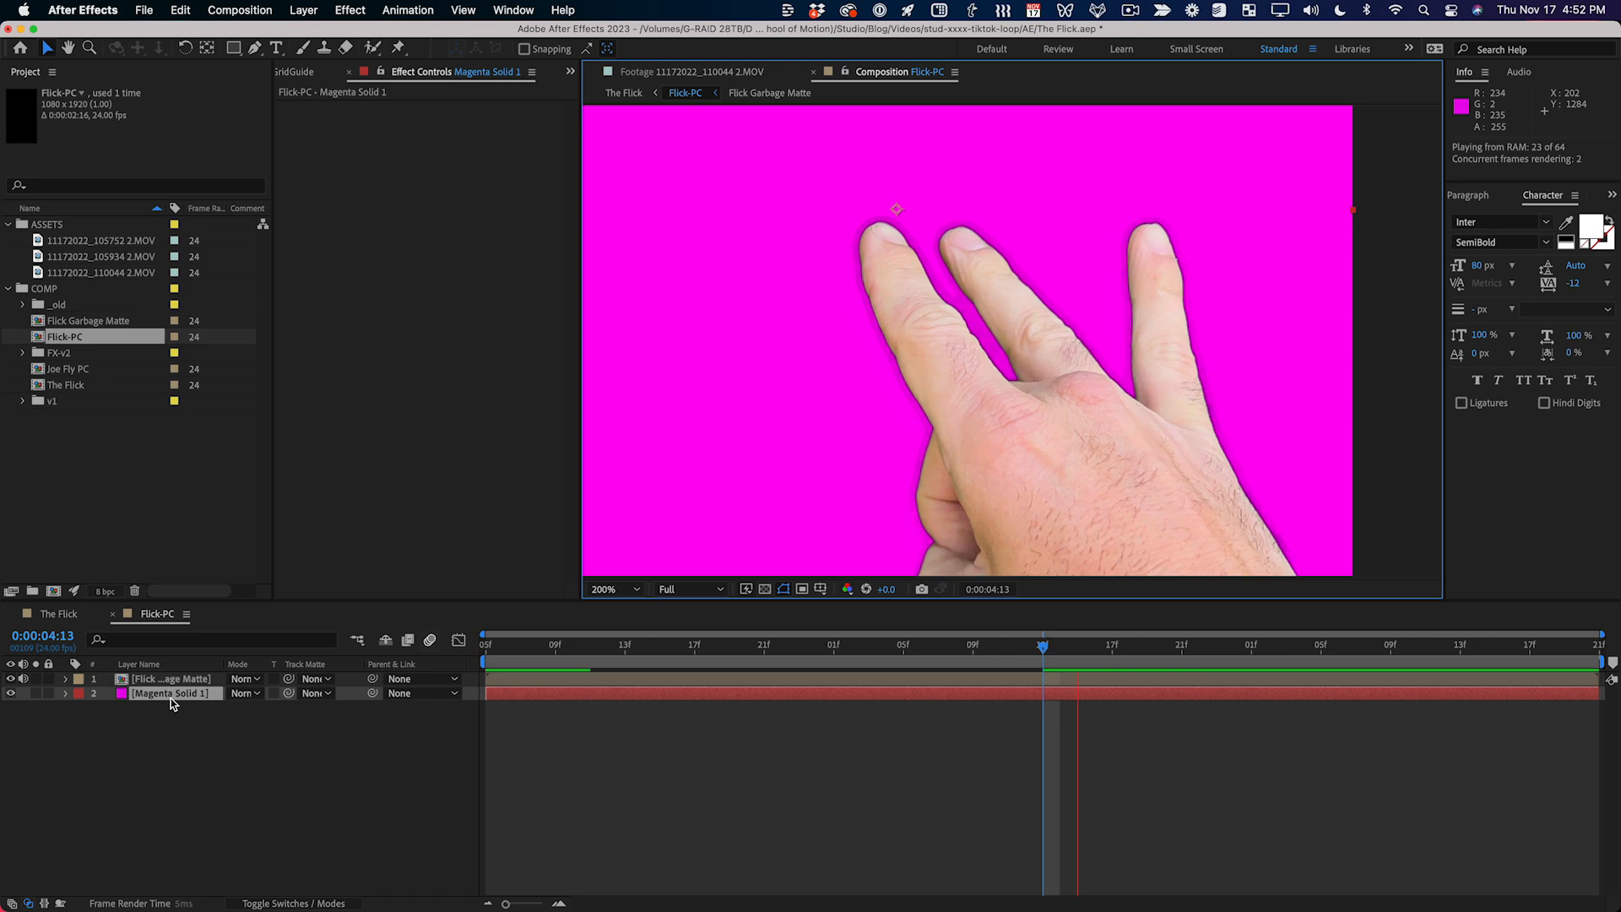
{"action": "key", "text": "space"}
{"action": "left_click", "coordinate": [201, 746]}
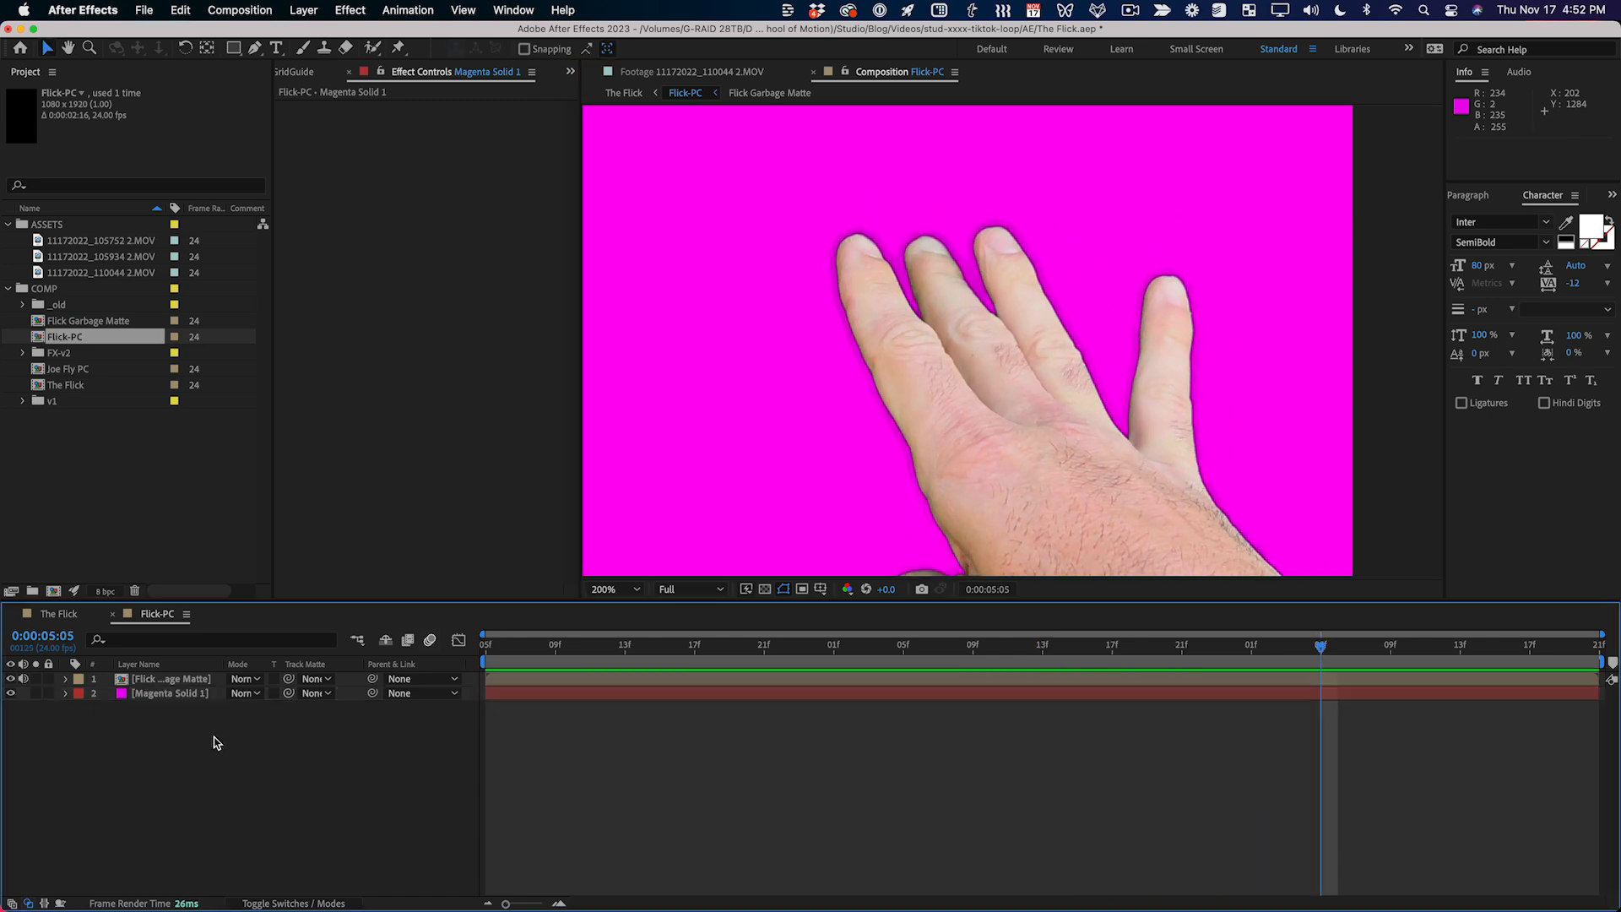
Step: Turn the magenta solid into a guide layer and check The Flick composition without it
{"action": "right_click", "coordinate": [194, 699]}
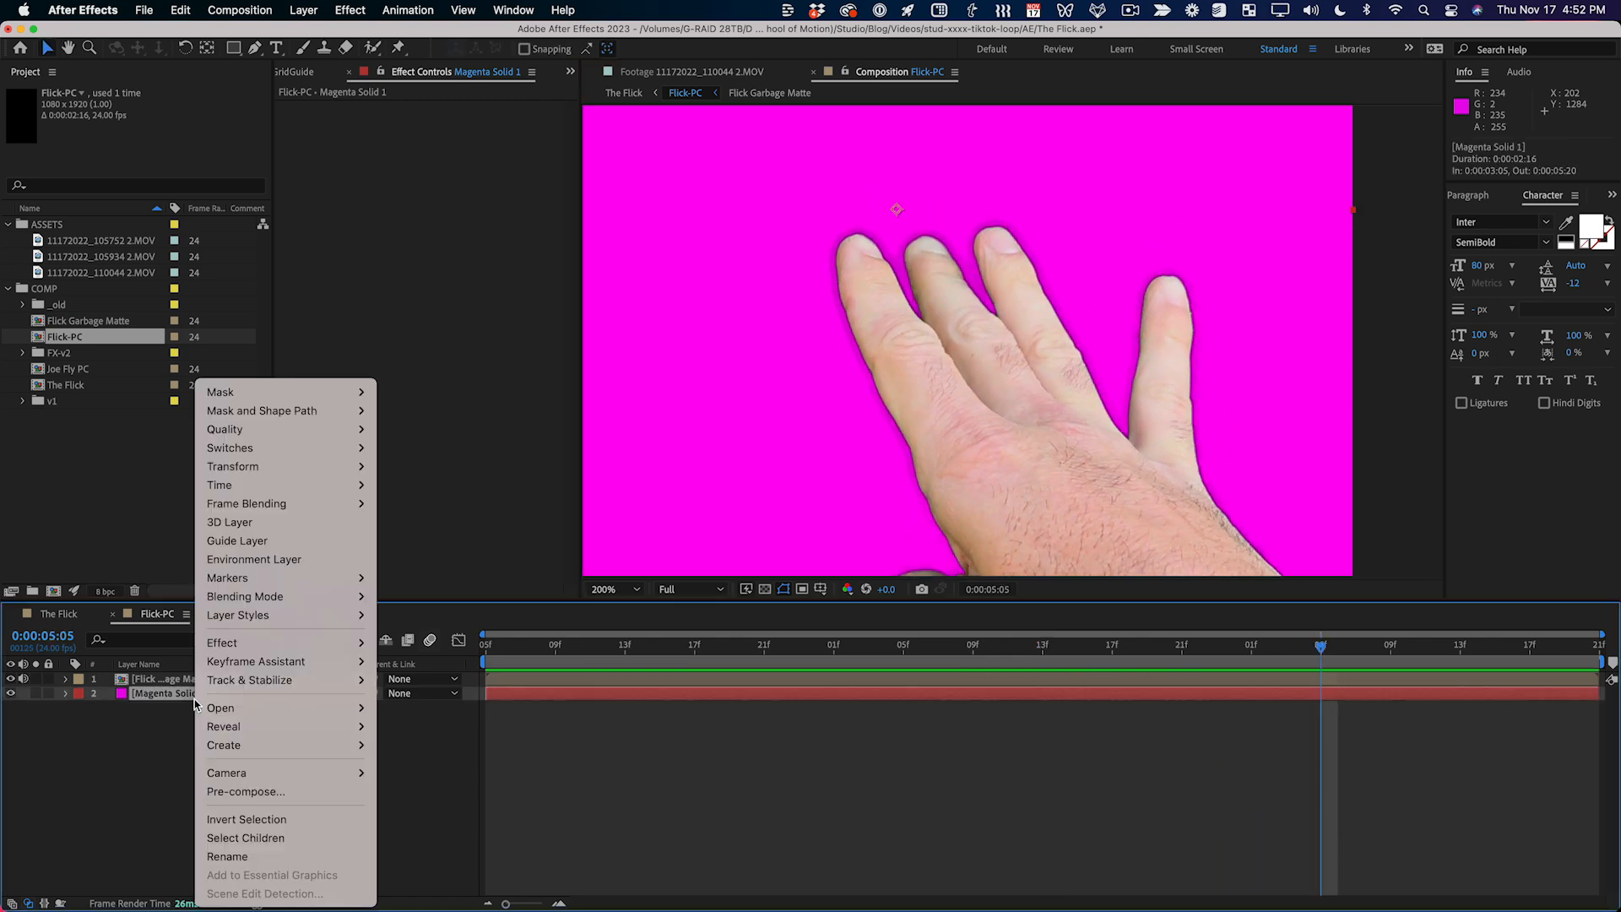
{"action": "left_click", "coordinate": [275, 543]}
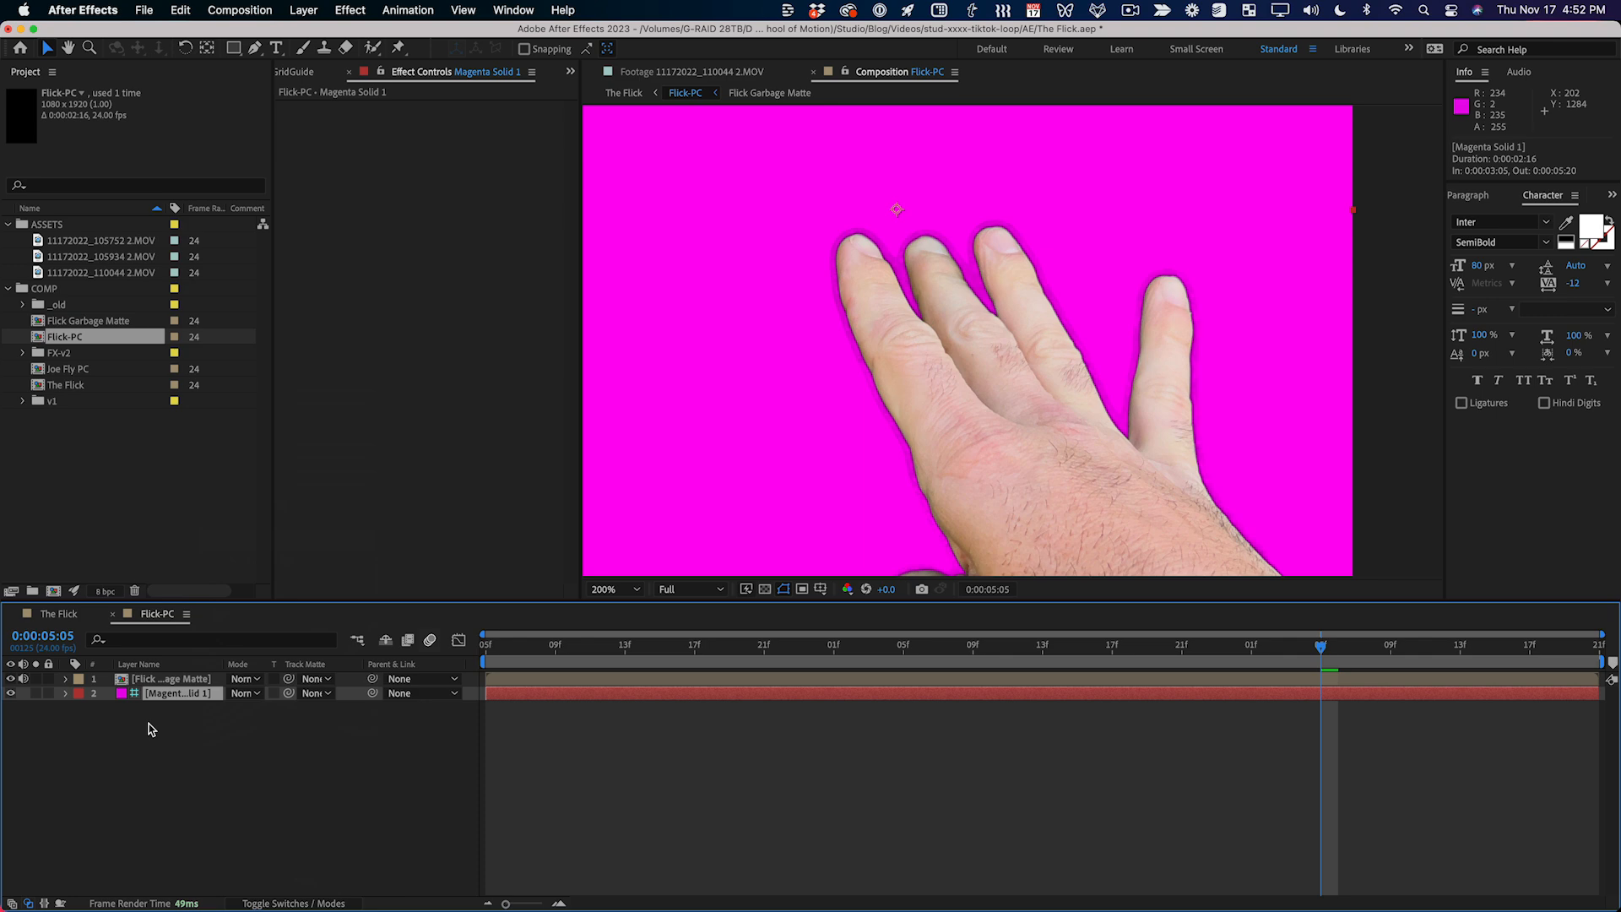
{"action": "left_click", "coordinate": [54, 614]}
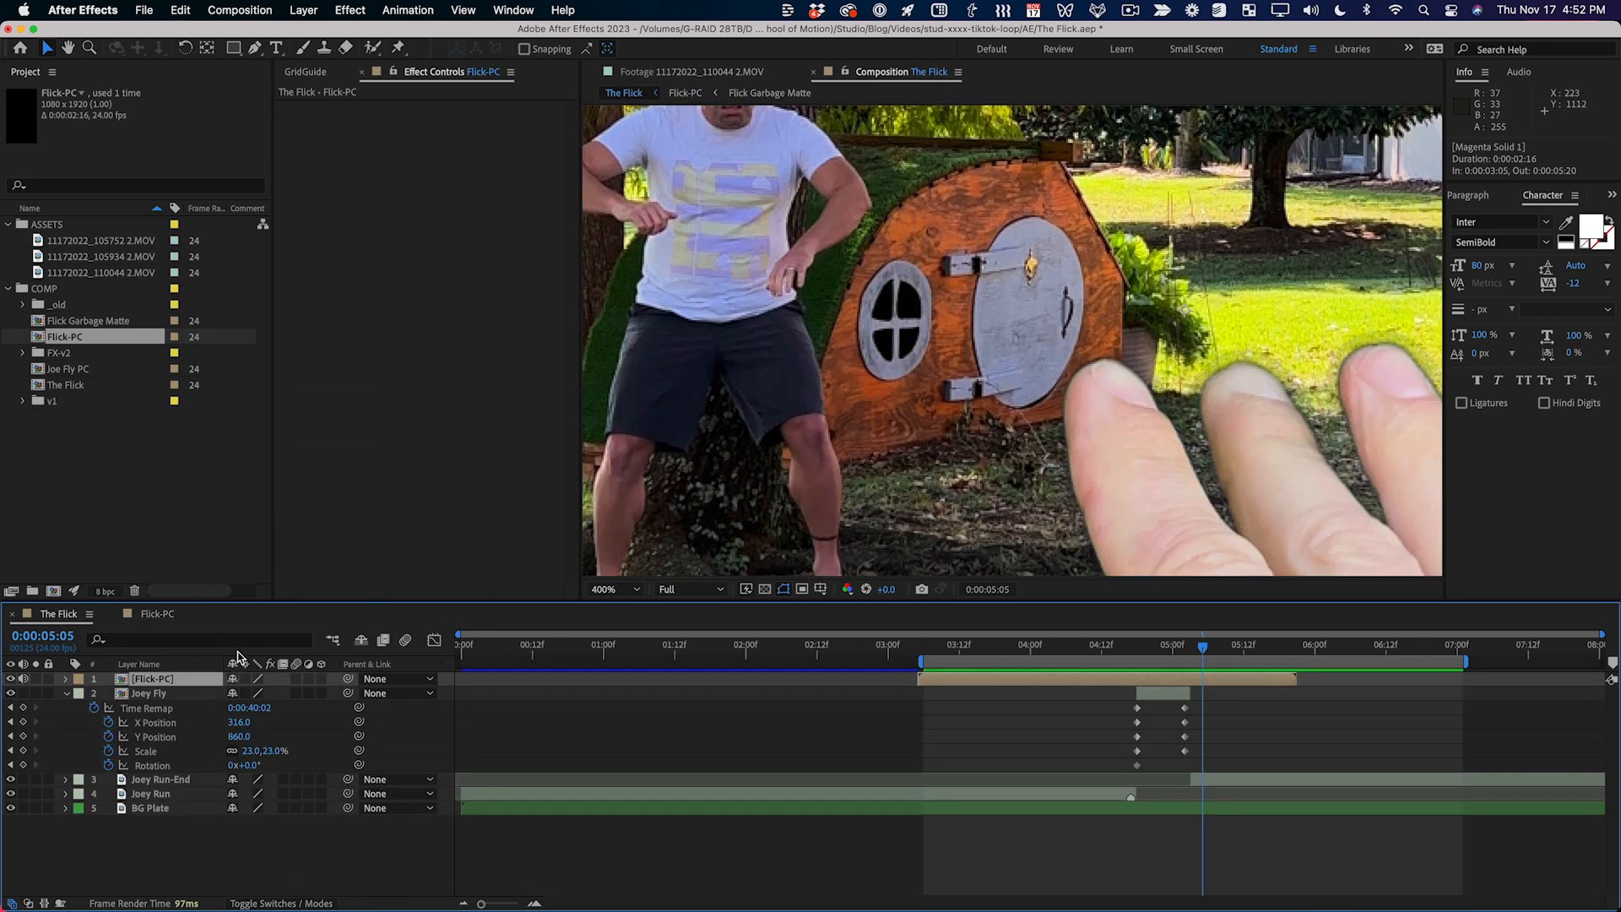
Step: Set Keylight's Screen Matte Clip Black to 32 on the Flick Garbage Matte layer in Flick-PC
{"action": "left_click", "coordinate": [155, 616]}
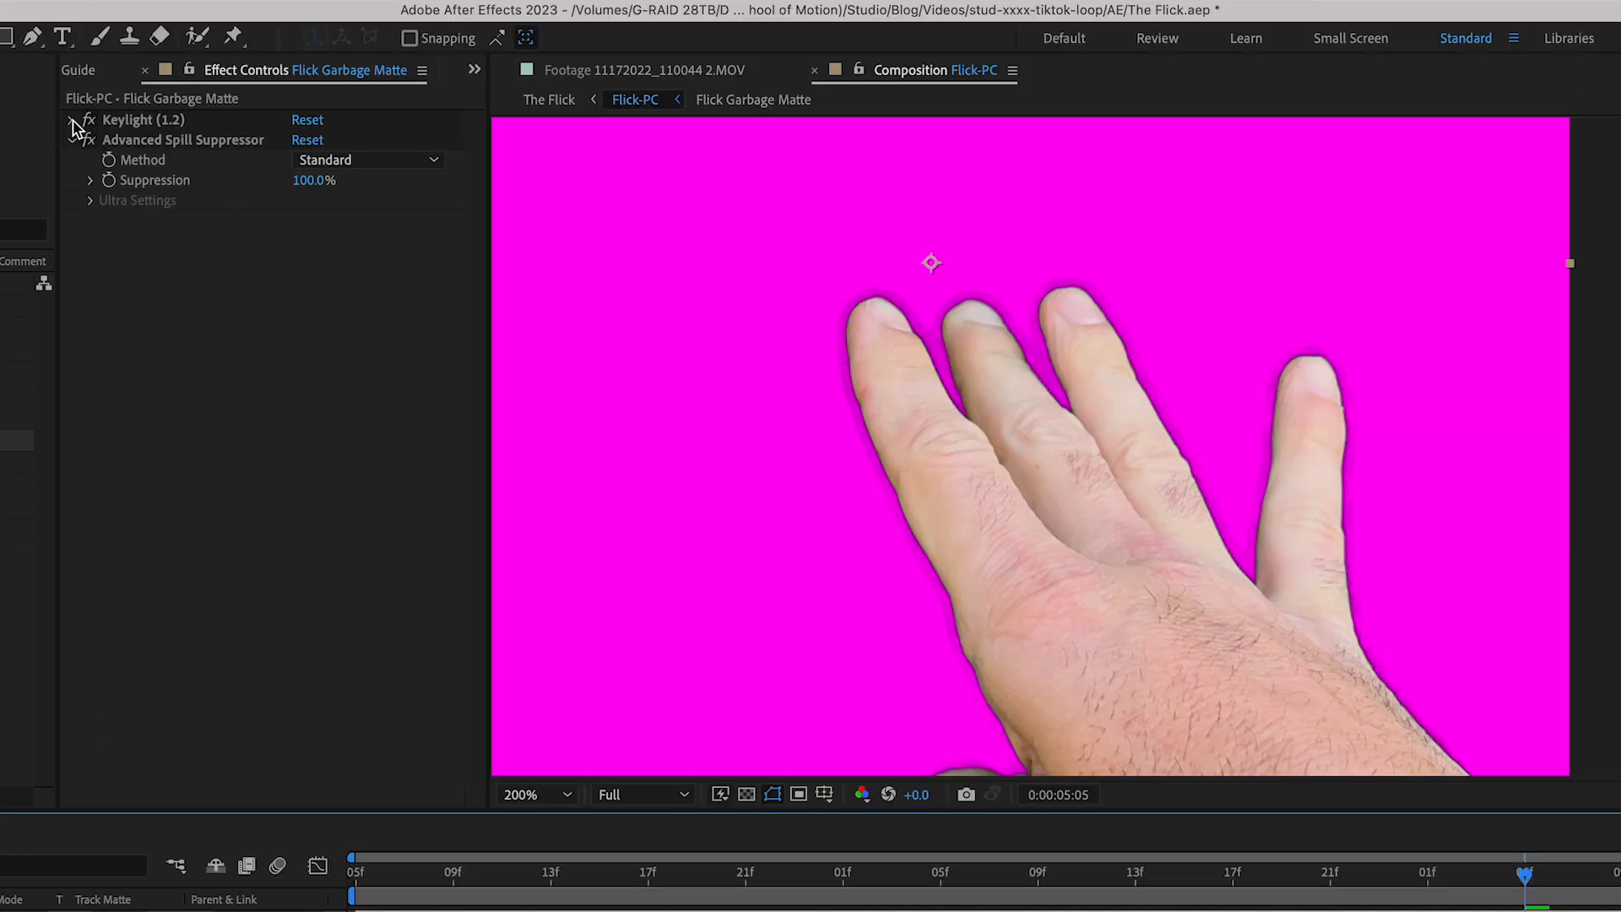
{"action": "left_click", "coordinate": [73, 121]}
{"action": "left_click", "coordinate": [305, 432]}
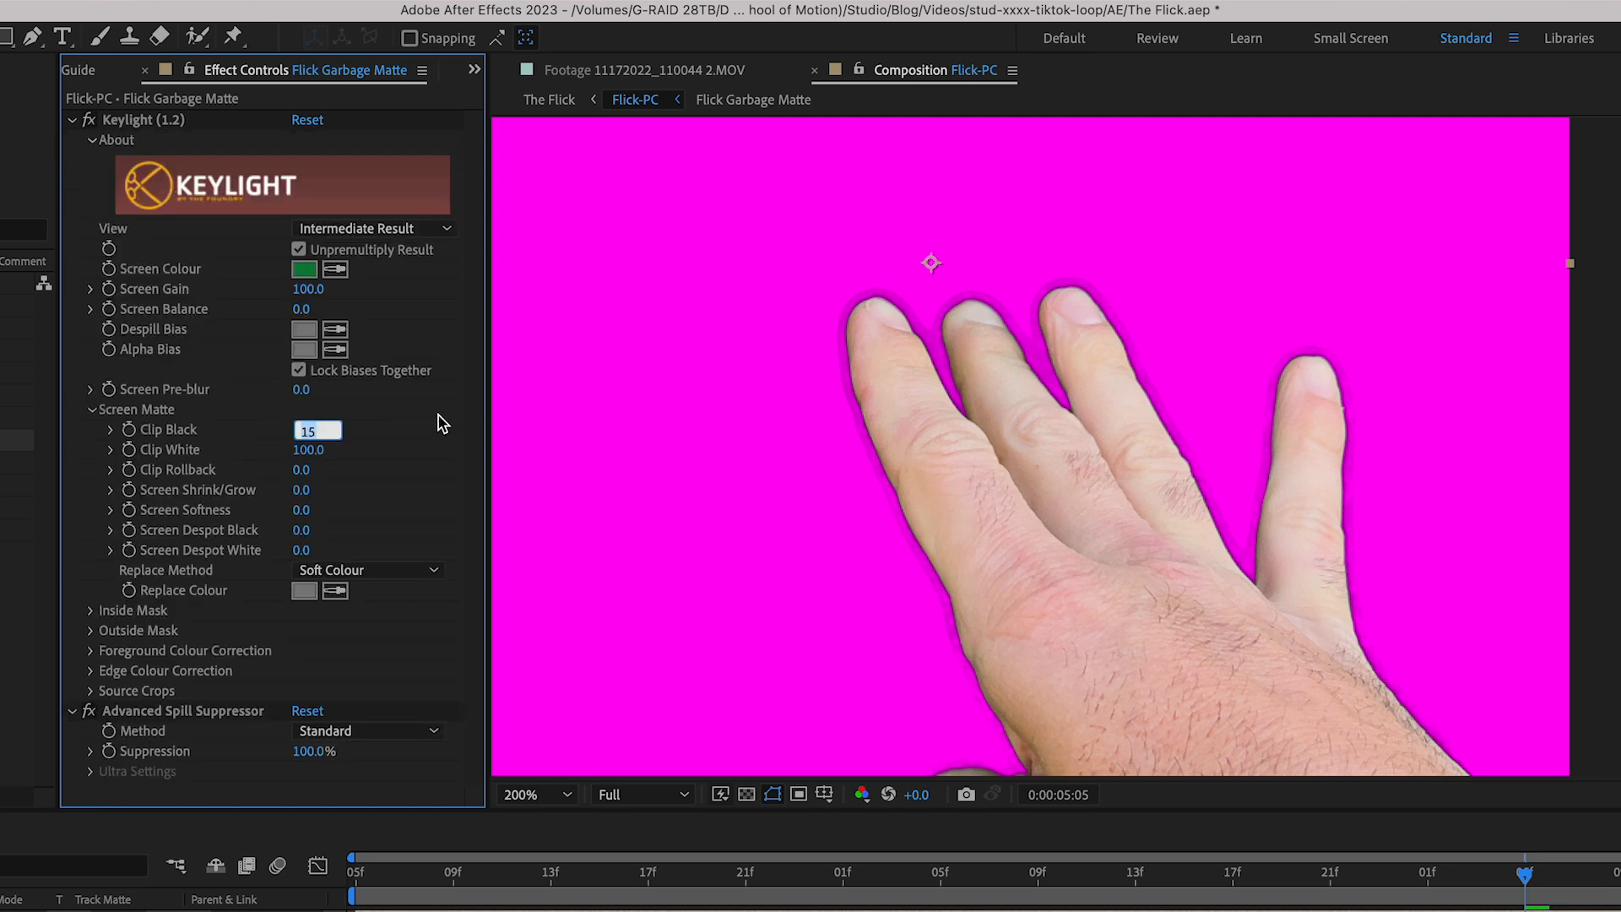
{"action": "key", "text": "Up"}
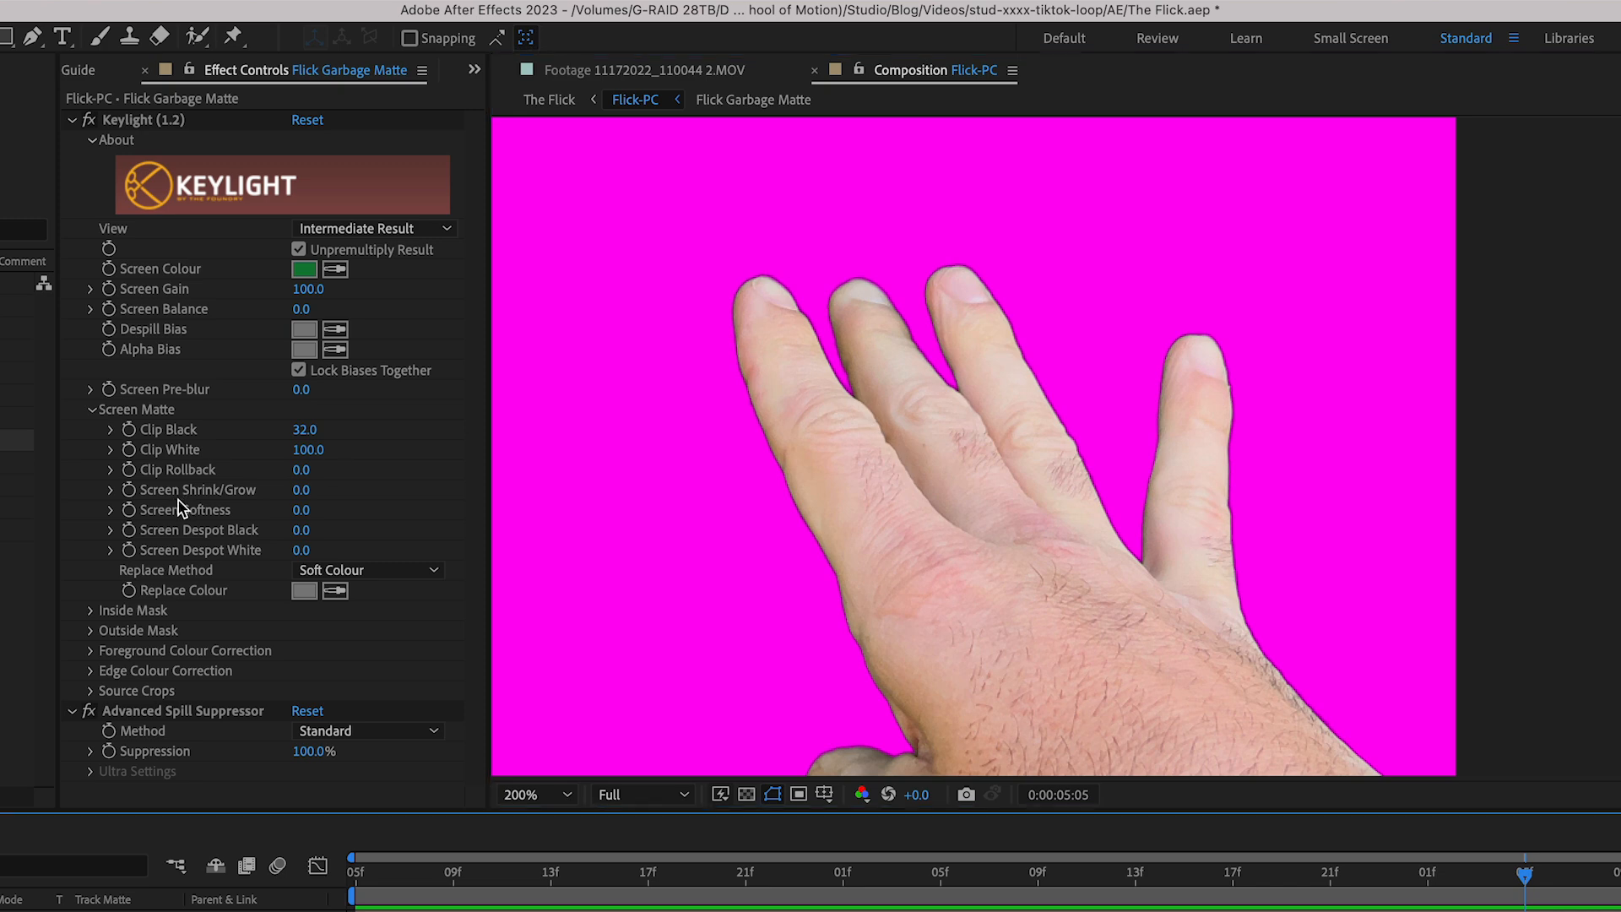
Step: Set Keylight's Screen Shrink/Grow to -1.6 and Screen Softness to 1.0 to tighten and soften the hand's edge
{"action": "left_click", "coordinate": [301, 490]}
{"action": "type", "text": "-0.4"}
{"action": "key", "text": "Return"}
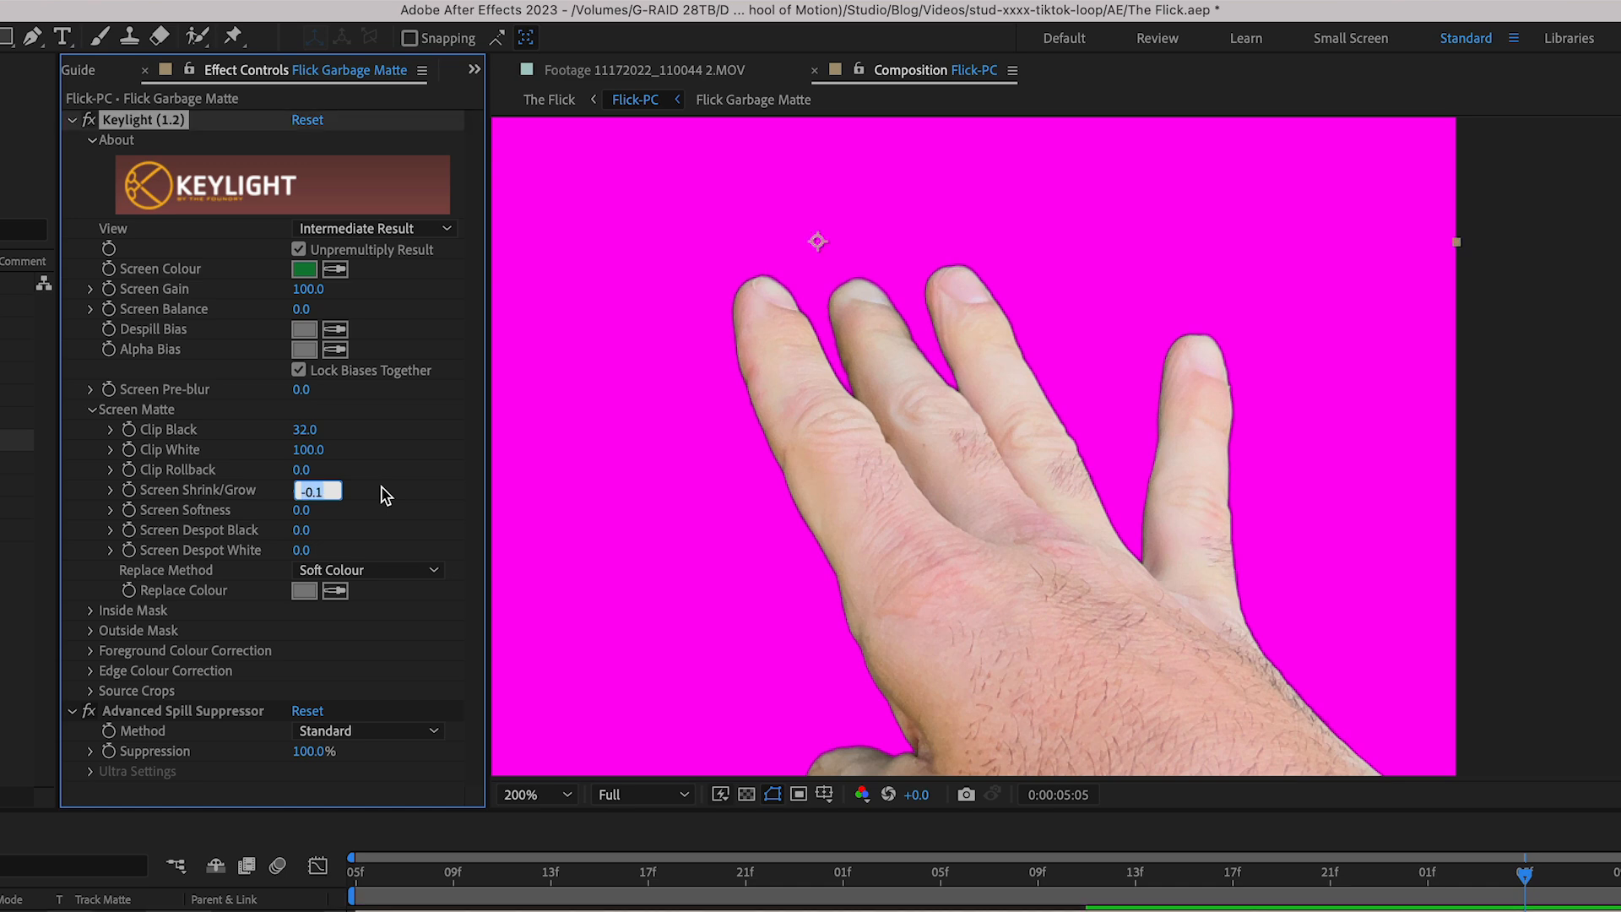
{"action": "type", "text": "-1.3"}
{"action": "key", "text": "Return"}
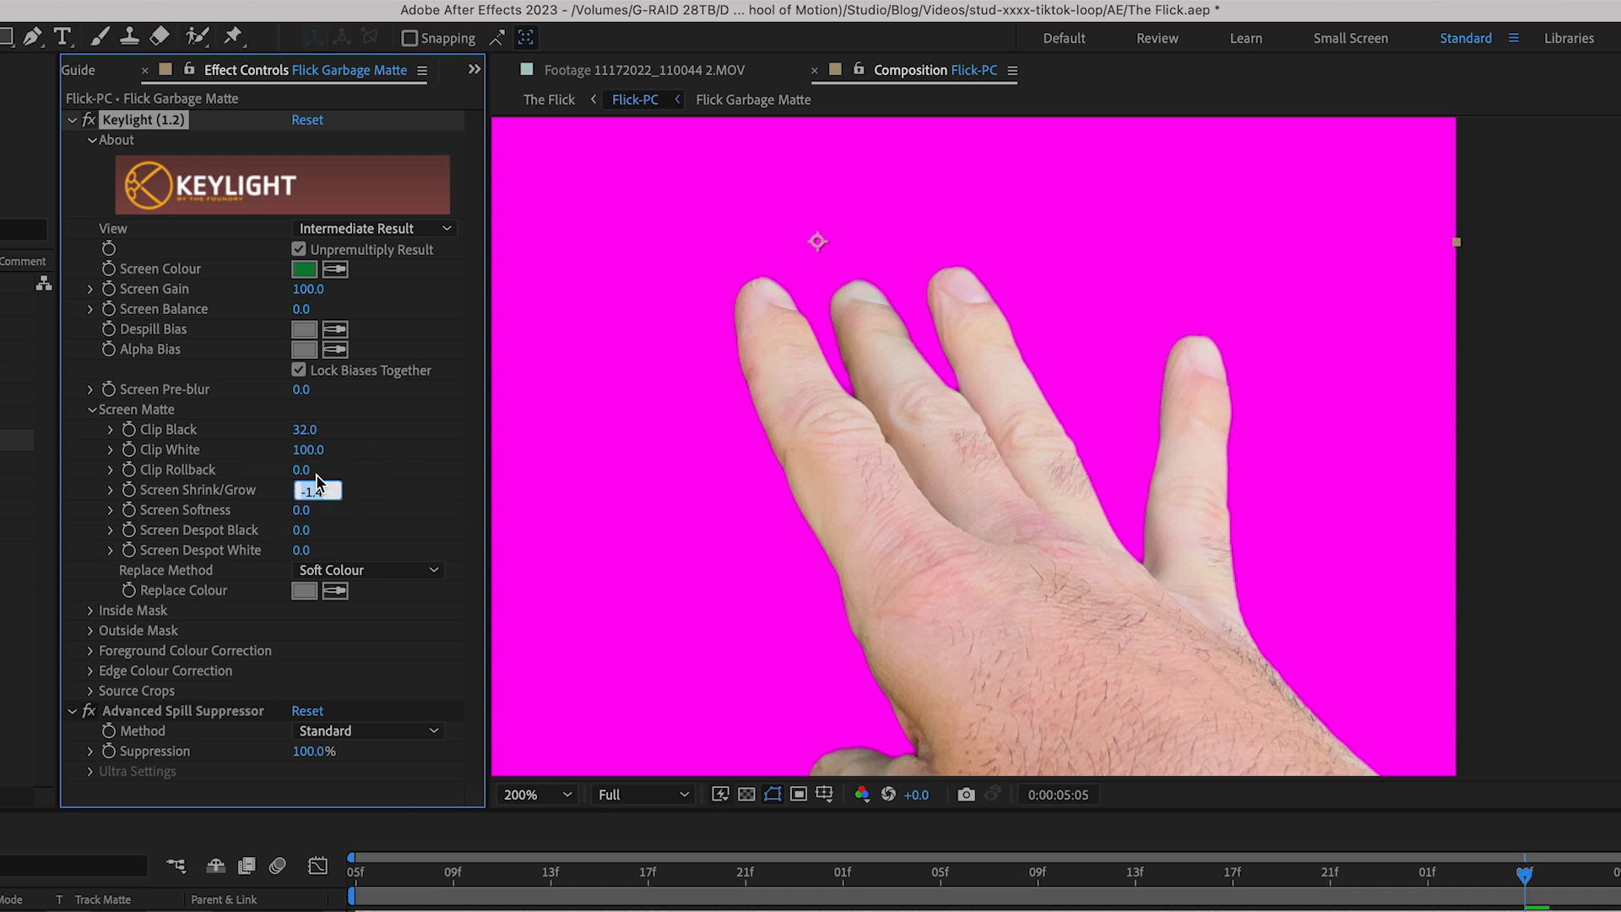
{"action": "left_click", "coordinate": [302, 510]}
{"action": "key", "text": "Return"}
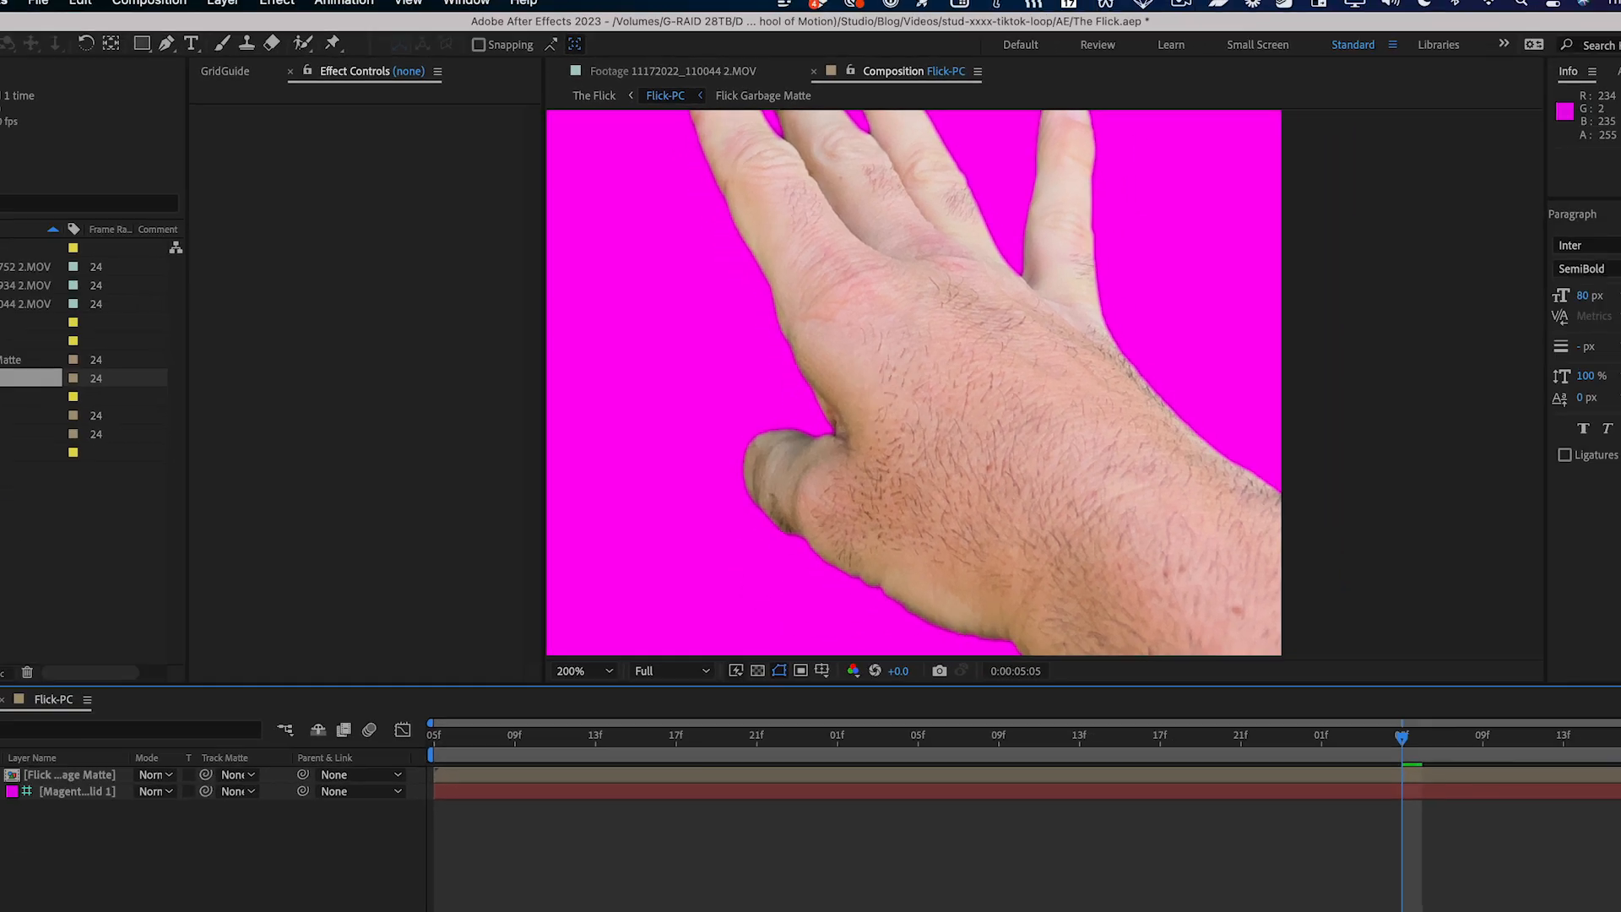
Step: Review The Flick composition in an enlarged viewer and examine the refined finger edges over the man's shirt
{"action": "left_click", "coordinate": [58, 613]}
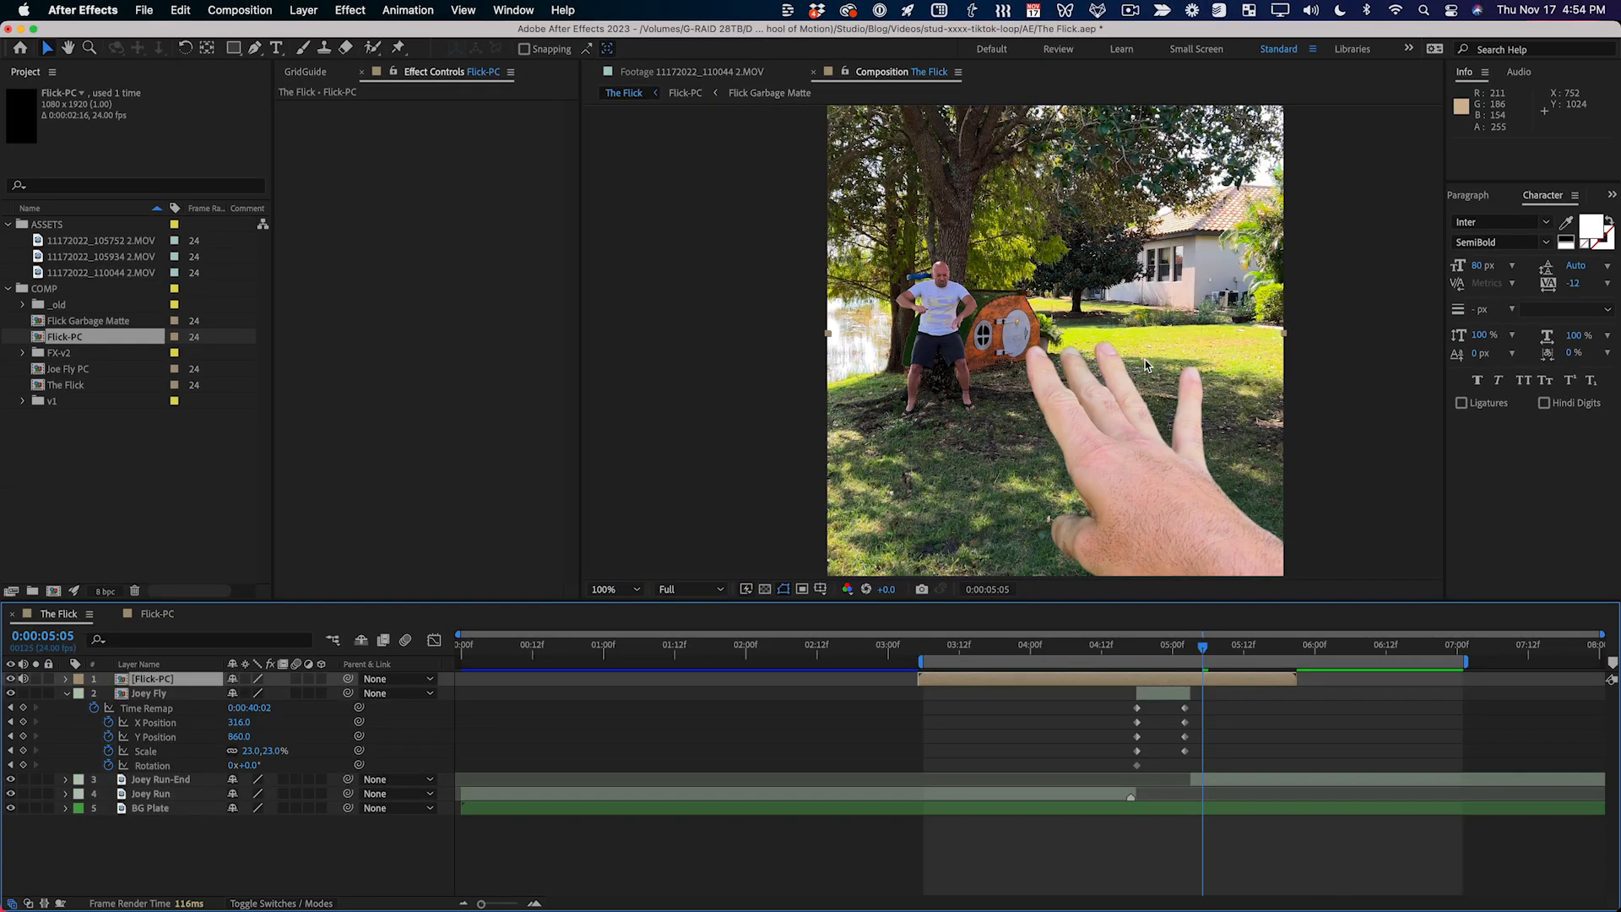
{"action": "key", "text": "grave"}
{"action": "key", "text": "period"}
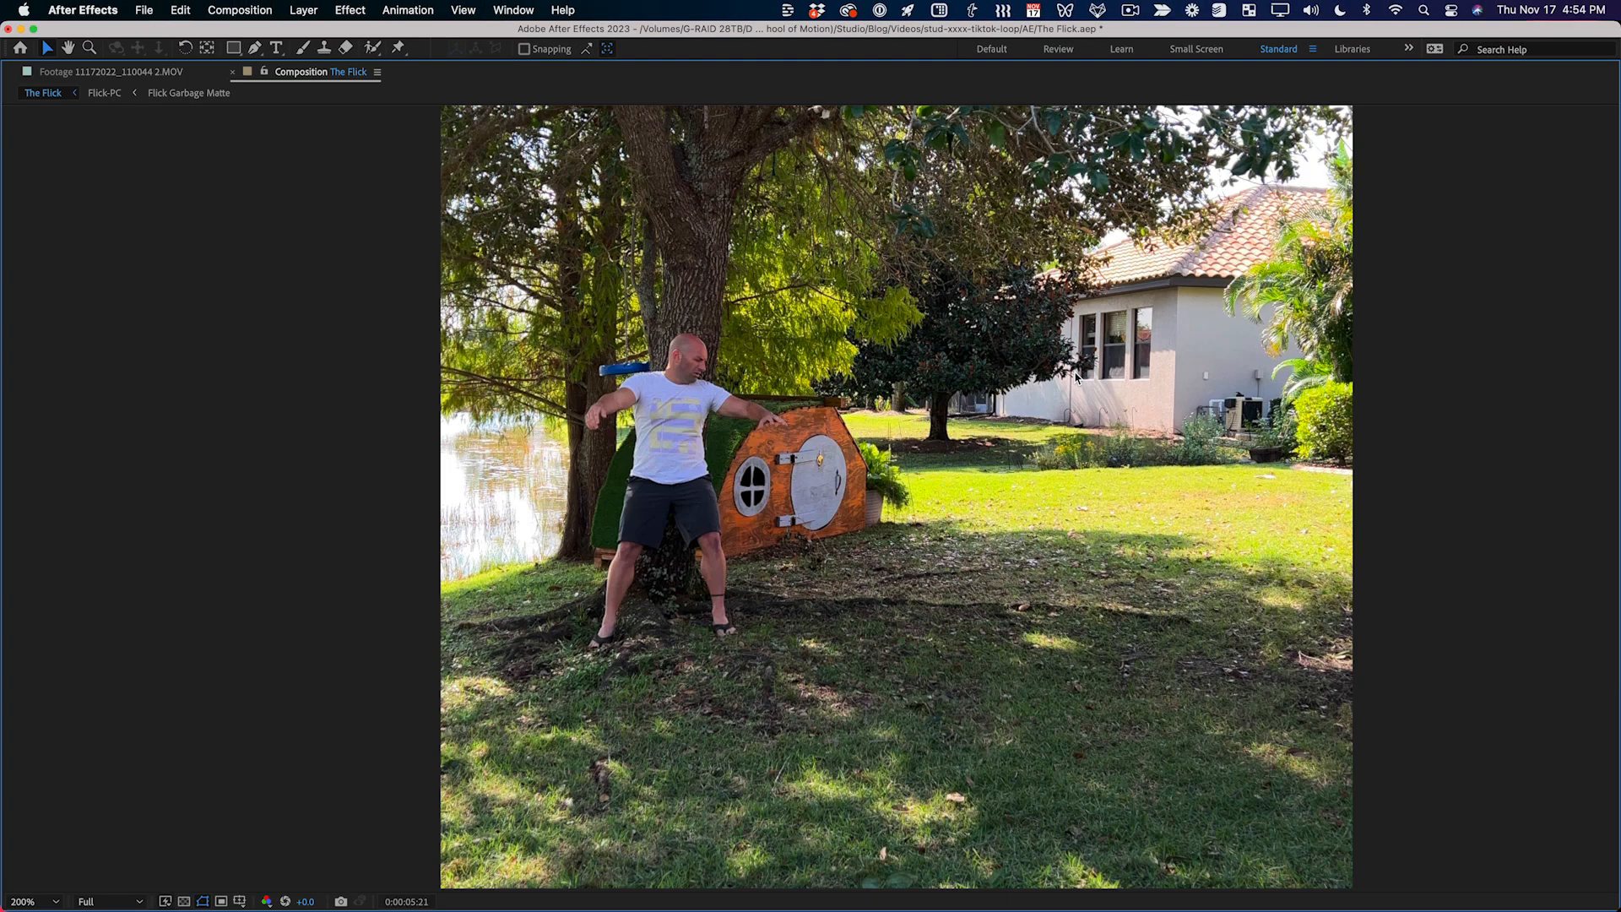
{"action": "key", "text": "space"}
{"action": "key", "text": "v"}
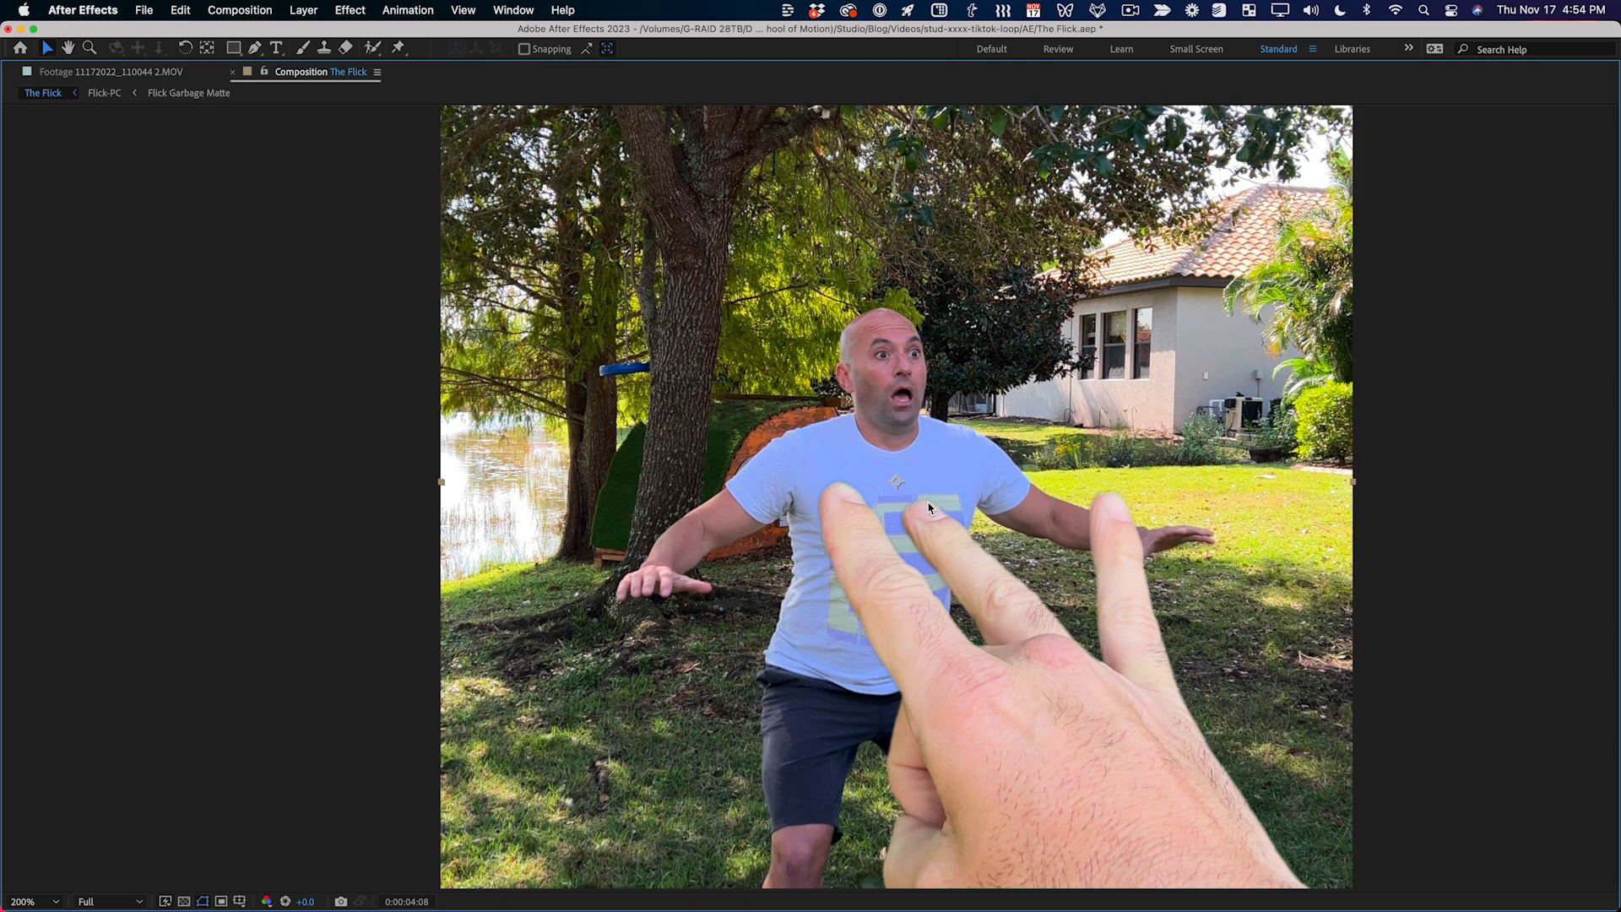
{"action": "key", "text": "period"}
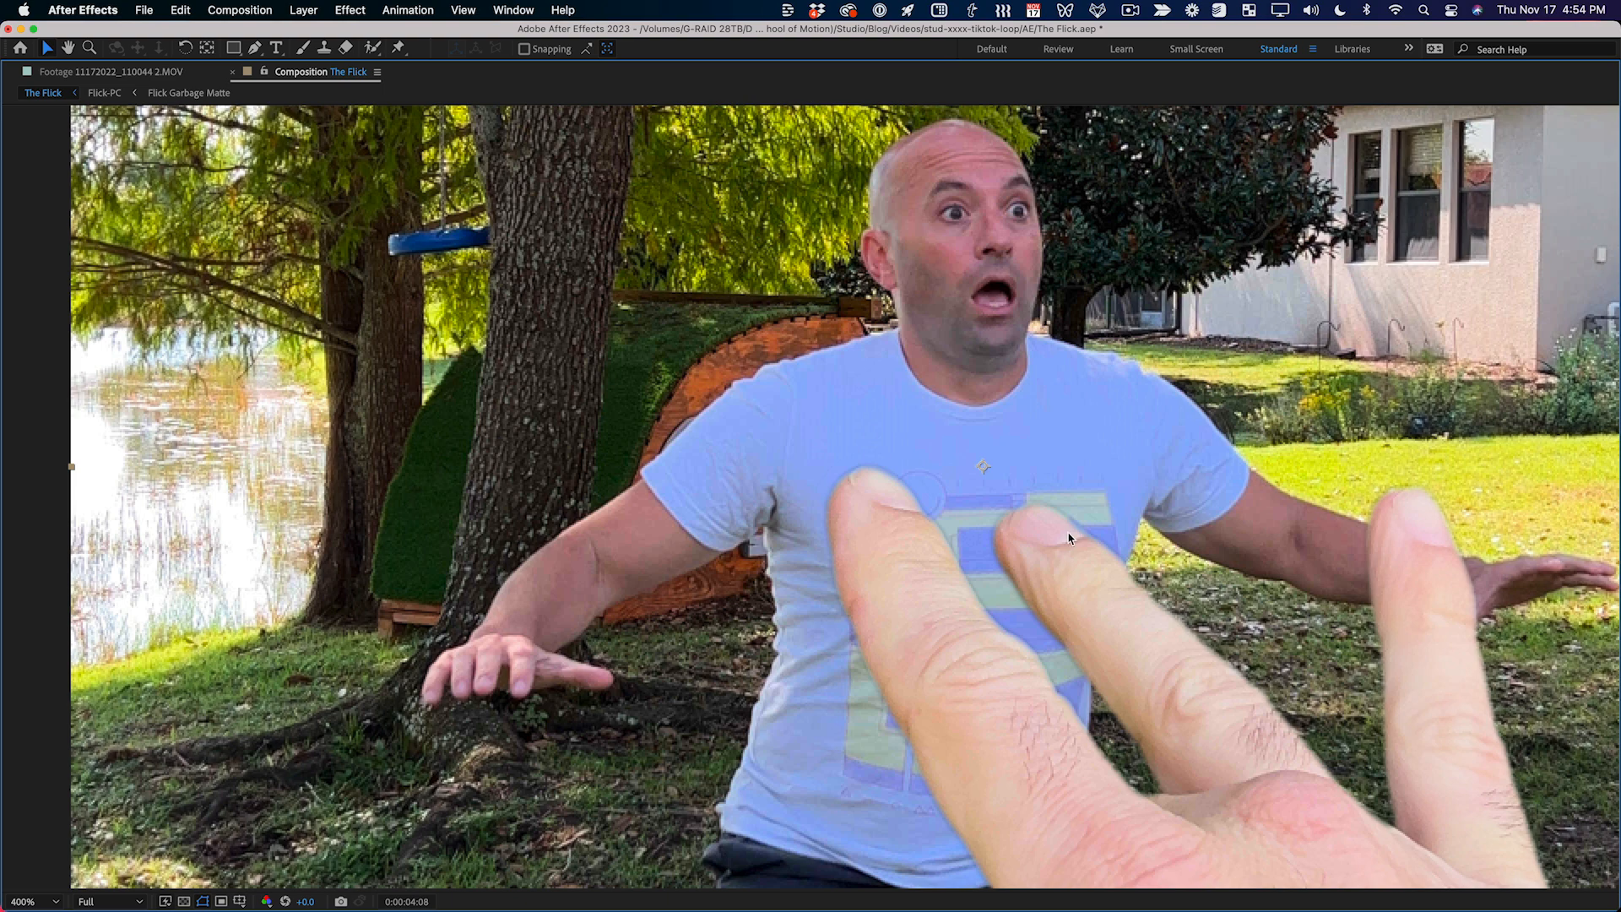
{"action": "key", "text": "grave"}
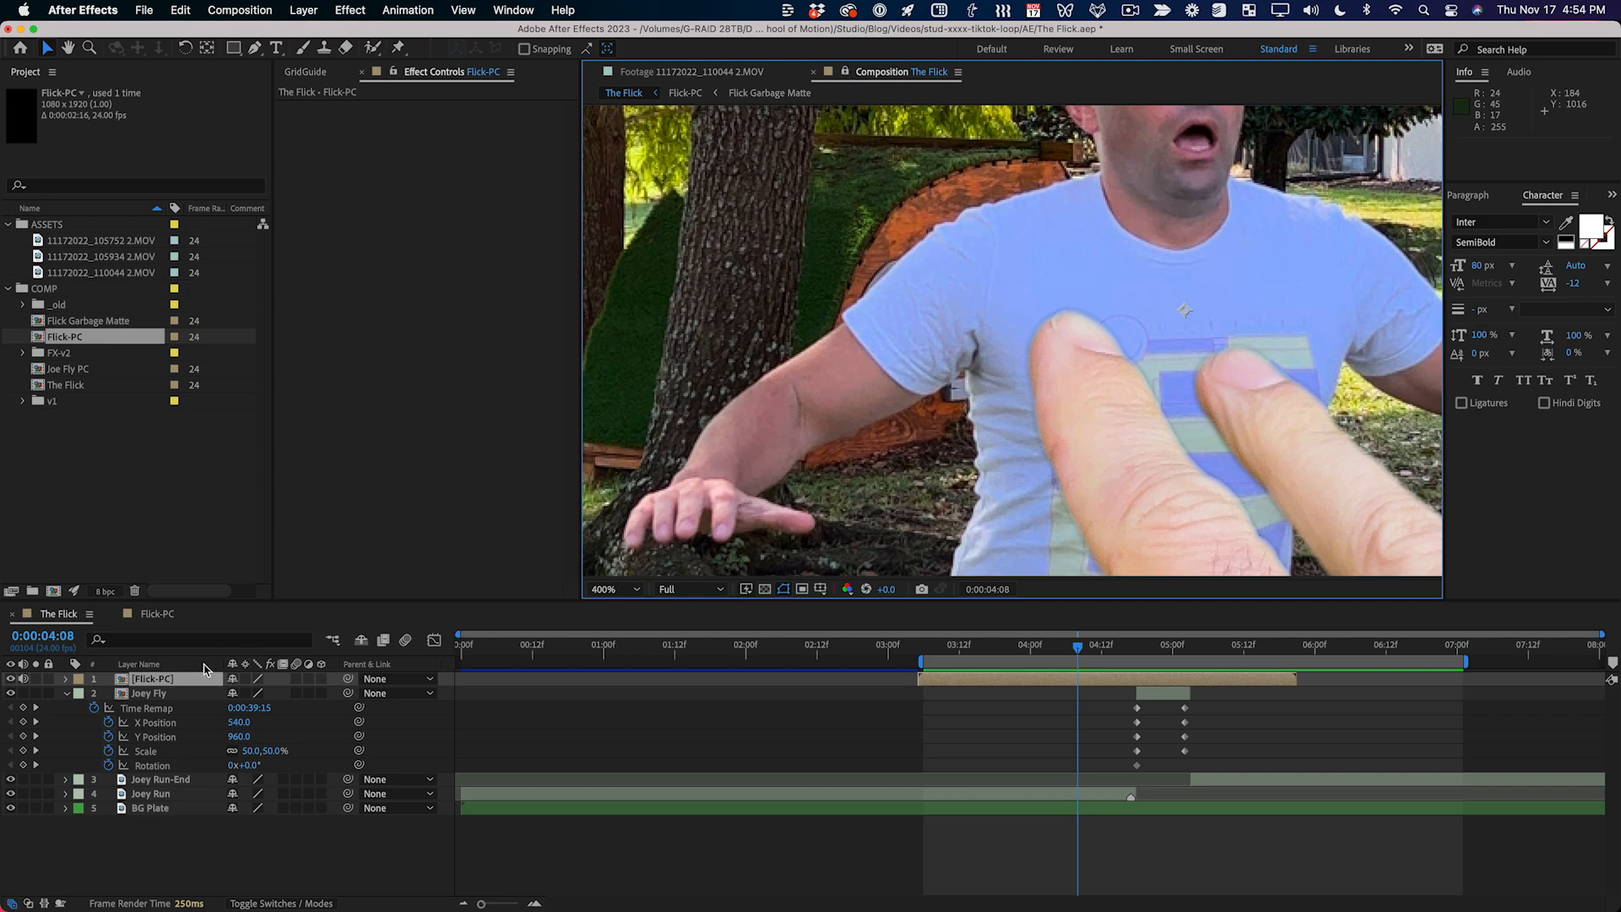
Step: Open the Flick-PC timeline while displaying The Flick composition in the viewer, centred on the fingertips
{"action": "double_click", "coordinate": [154, 680]}
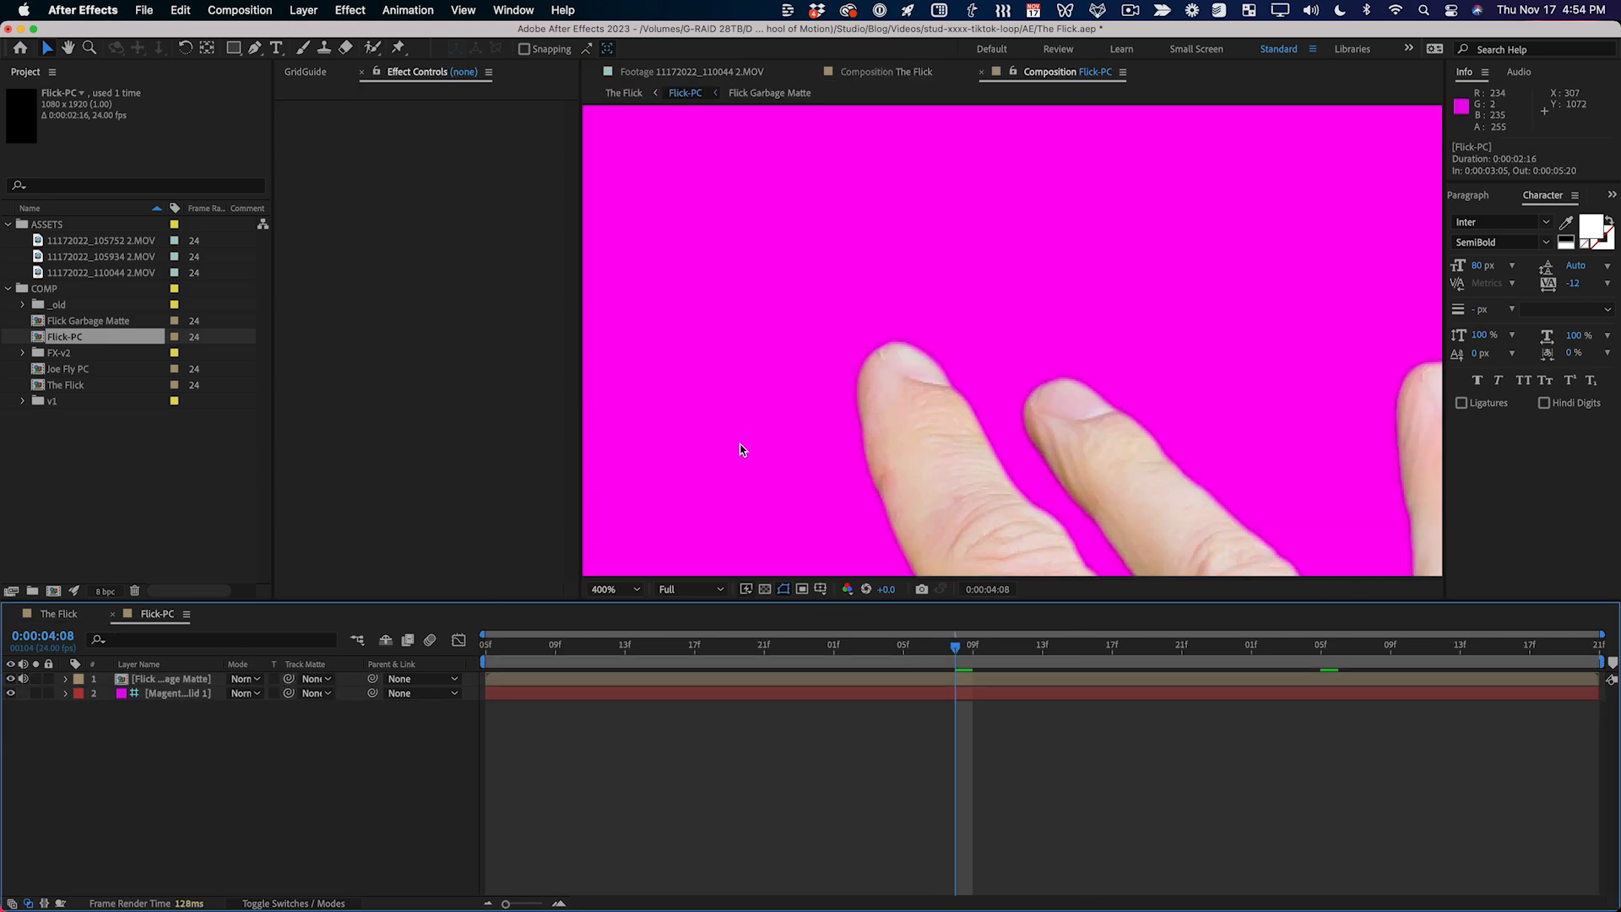
{"action": "left_click", "coordinate": [890, 74]}
{"action": "left_click_drag", "start_coordinate": [1140, 338], "coordinate": [1010, 366]}
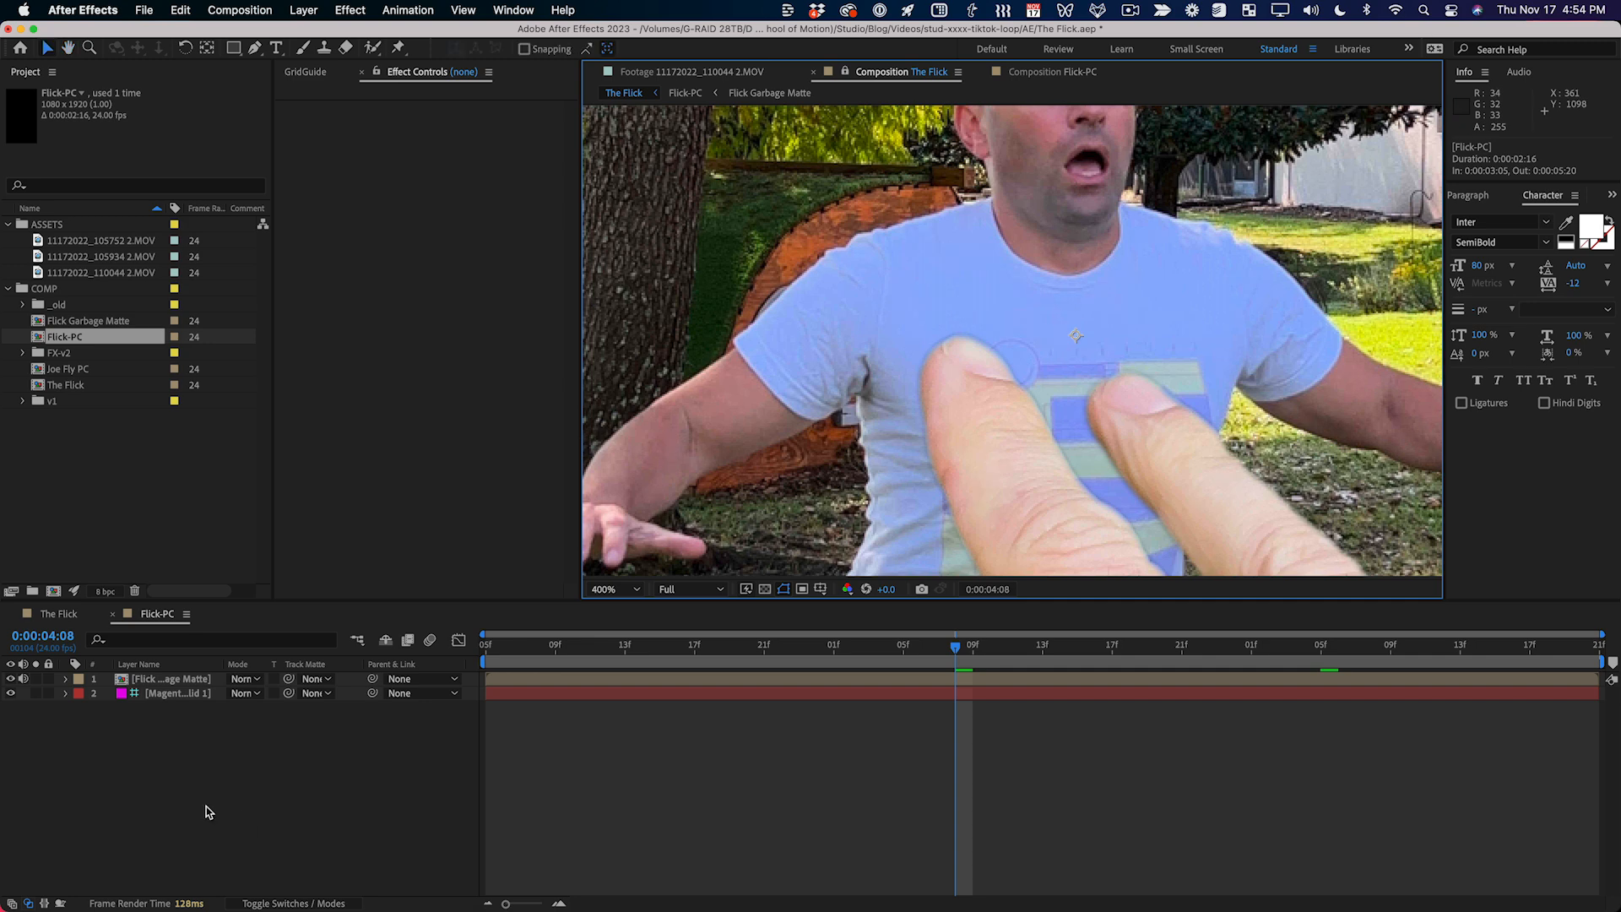
Step: Set Keylight's Clip White to 93 on the Flick Garbage Matte layer
{"action": "left_click", "coordinate": [159, 681]}
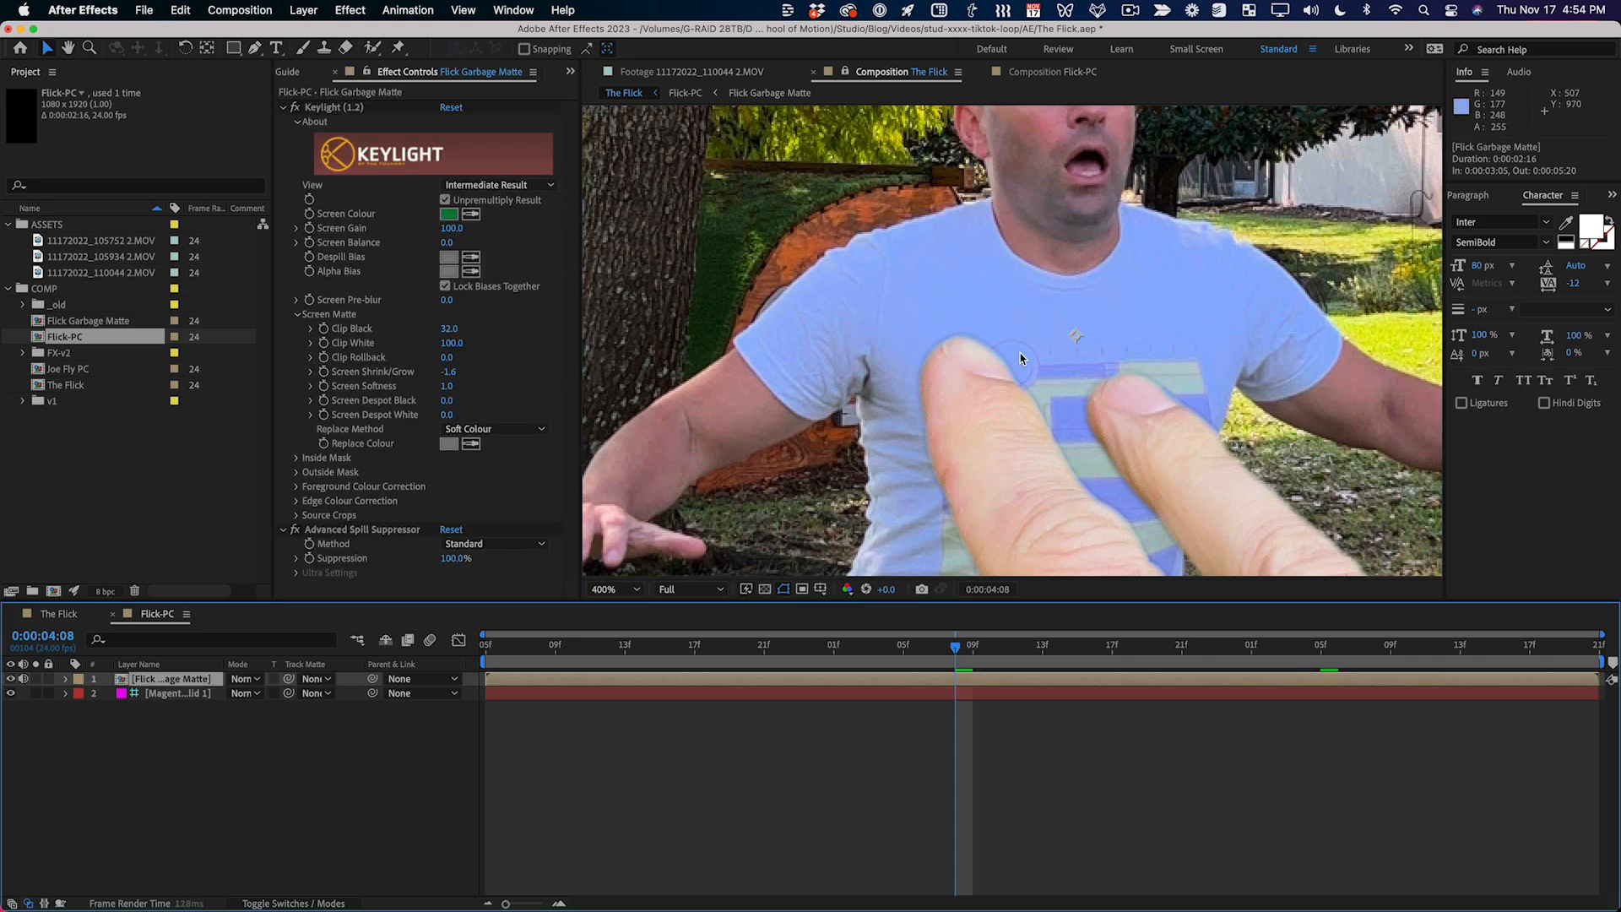
{"action": "left_click_drag", "start_coordinate": [453, 344], "coordinate": [451, 343]}
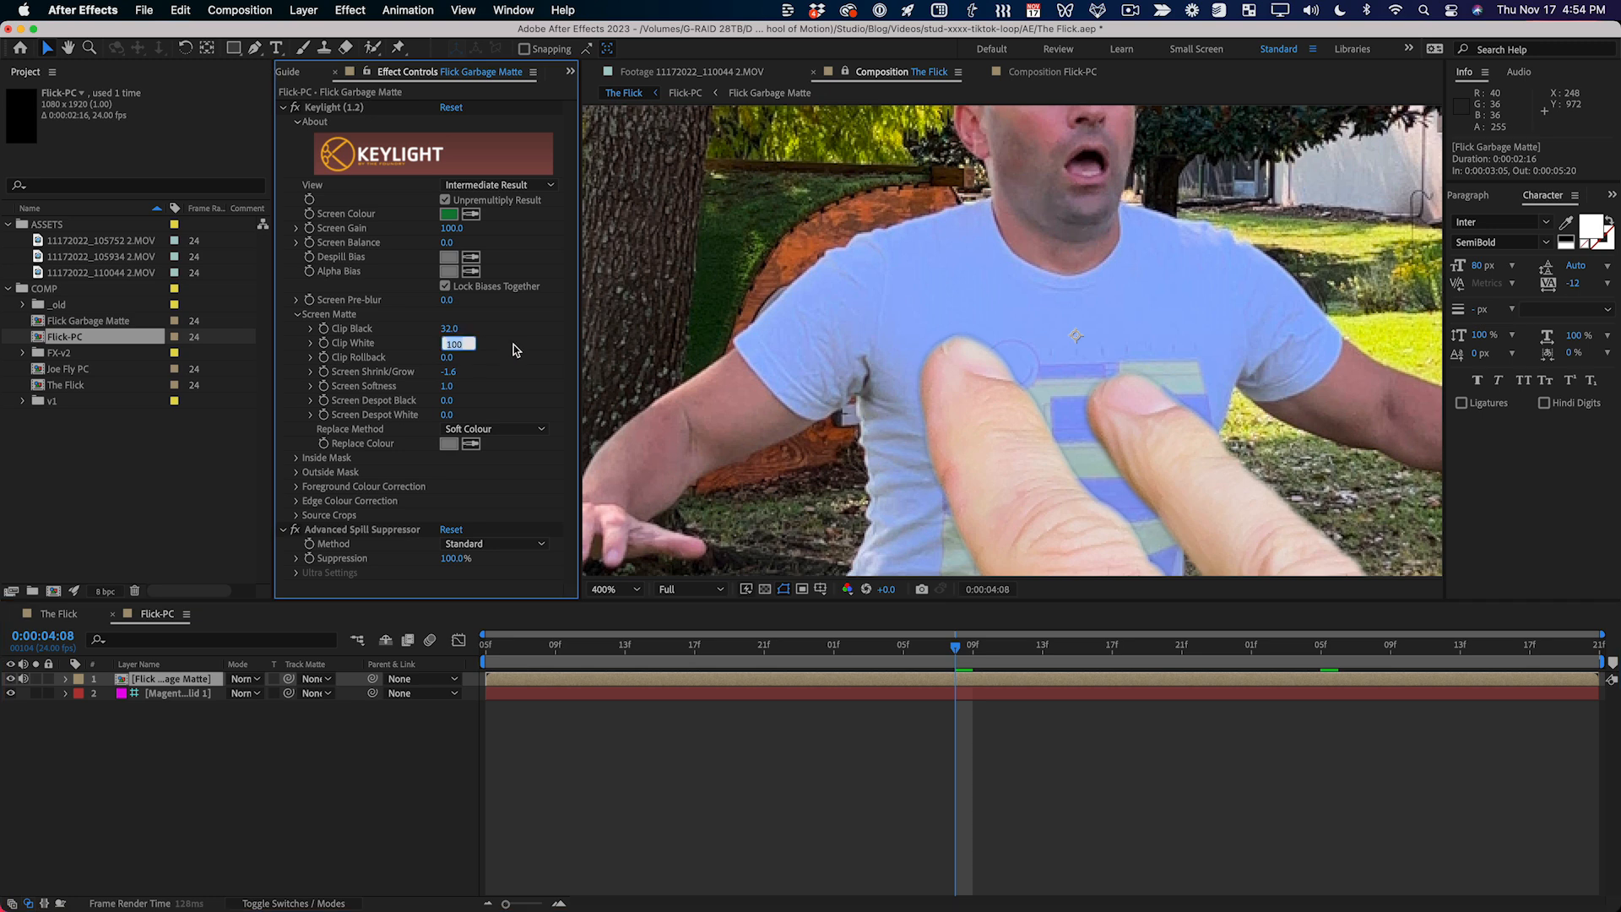
{"action": "type", "text": "98"}
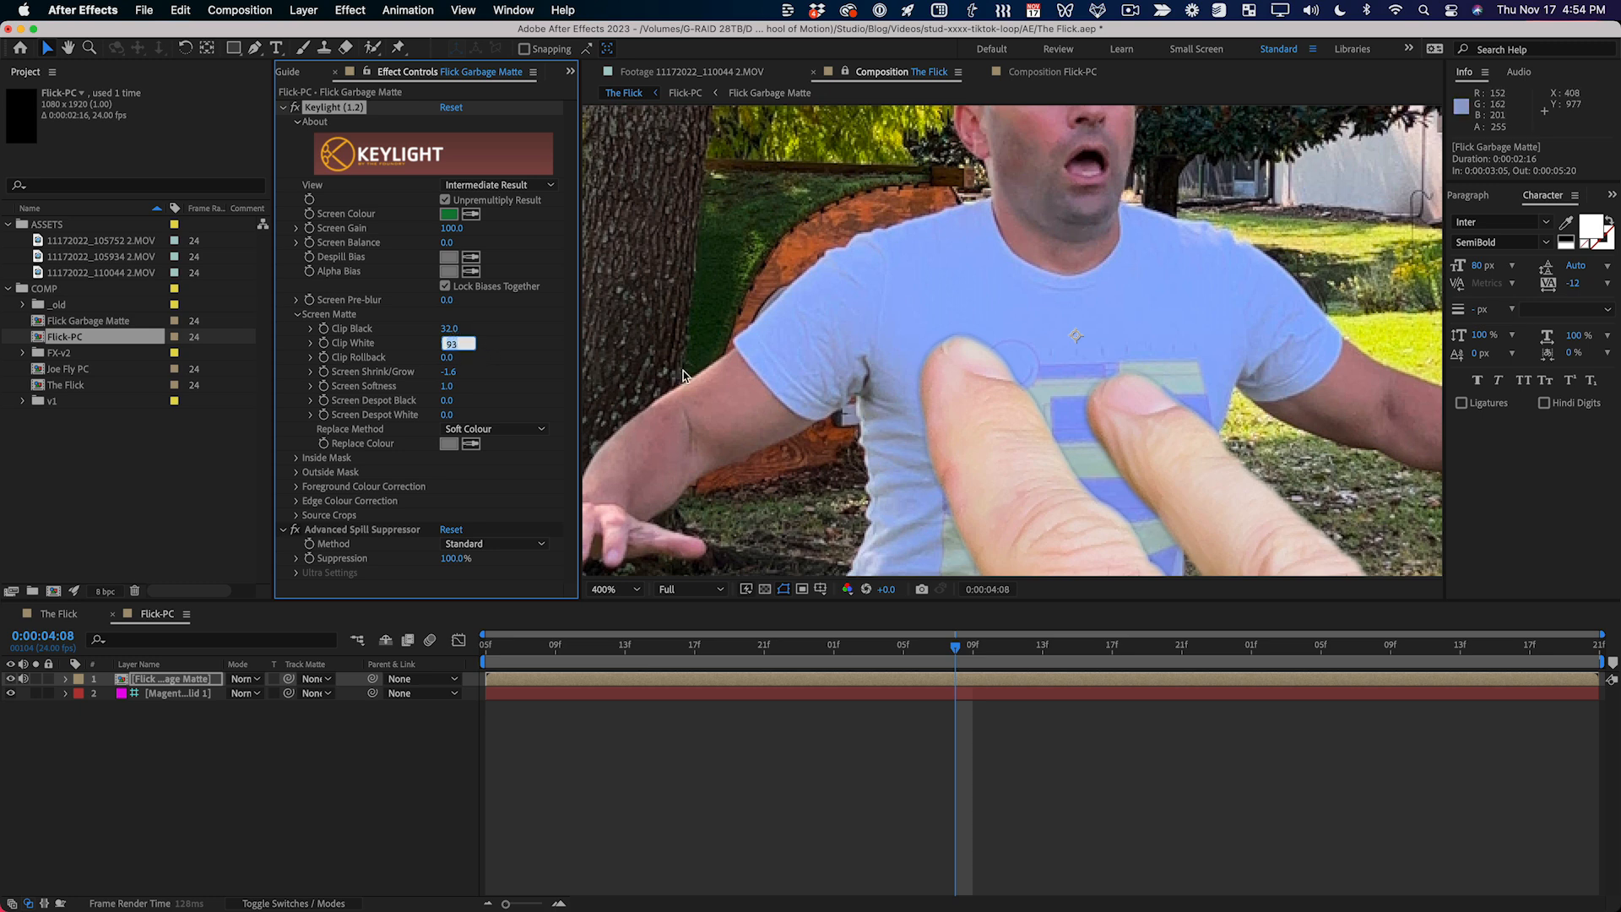
{"action": "left_click", "coordinate": [507, 309]}
Step: Set Keylight's Screen Softness to 0 and inspect the fingertip edges against the shirt at 200% and 800%
{"action": "left_click", "coordinate": [446, 386]}
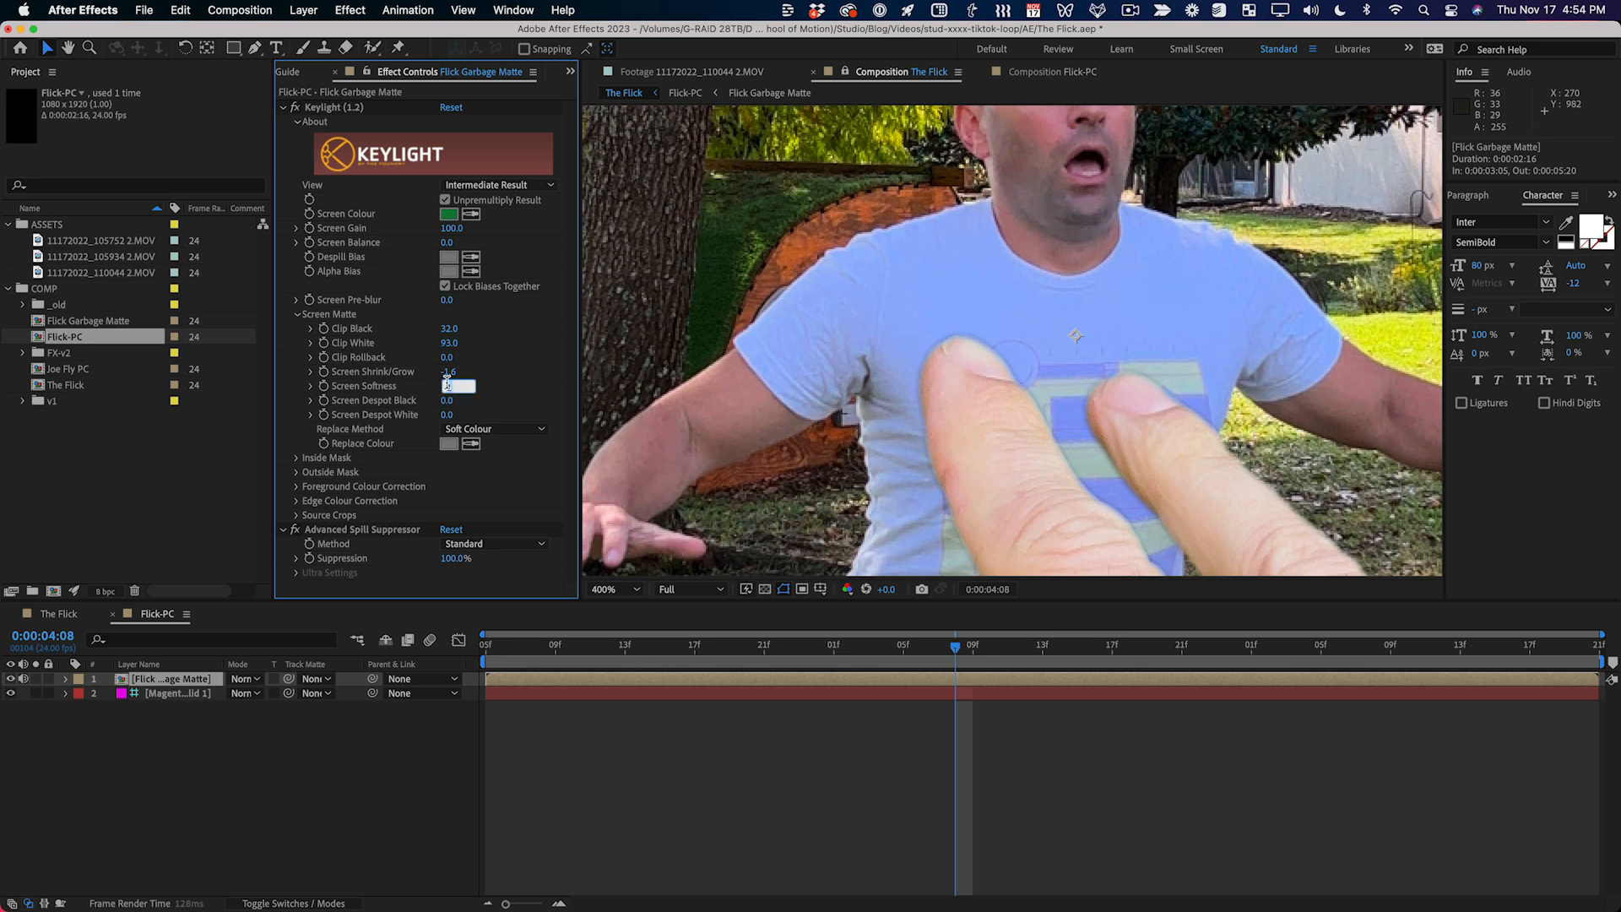
{"action": "type", "text": "0"}
{"action": "key", "text": "Return"}
{"action": "scroll", "coordinate": [1071, 421], "scroll_direction": "down", "scroll_amount": 2}
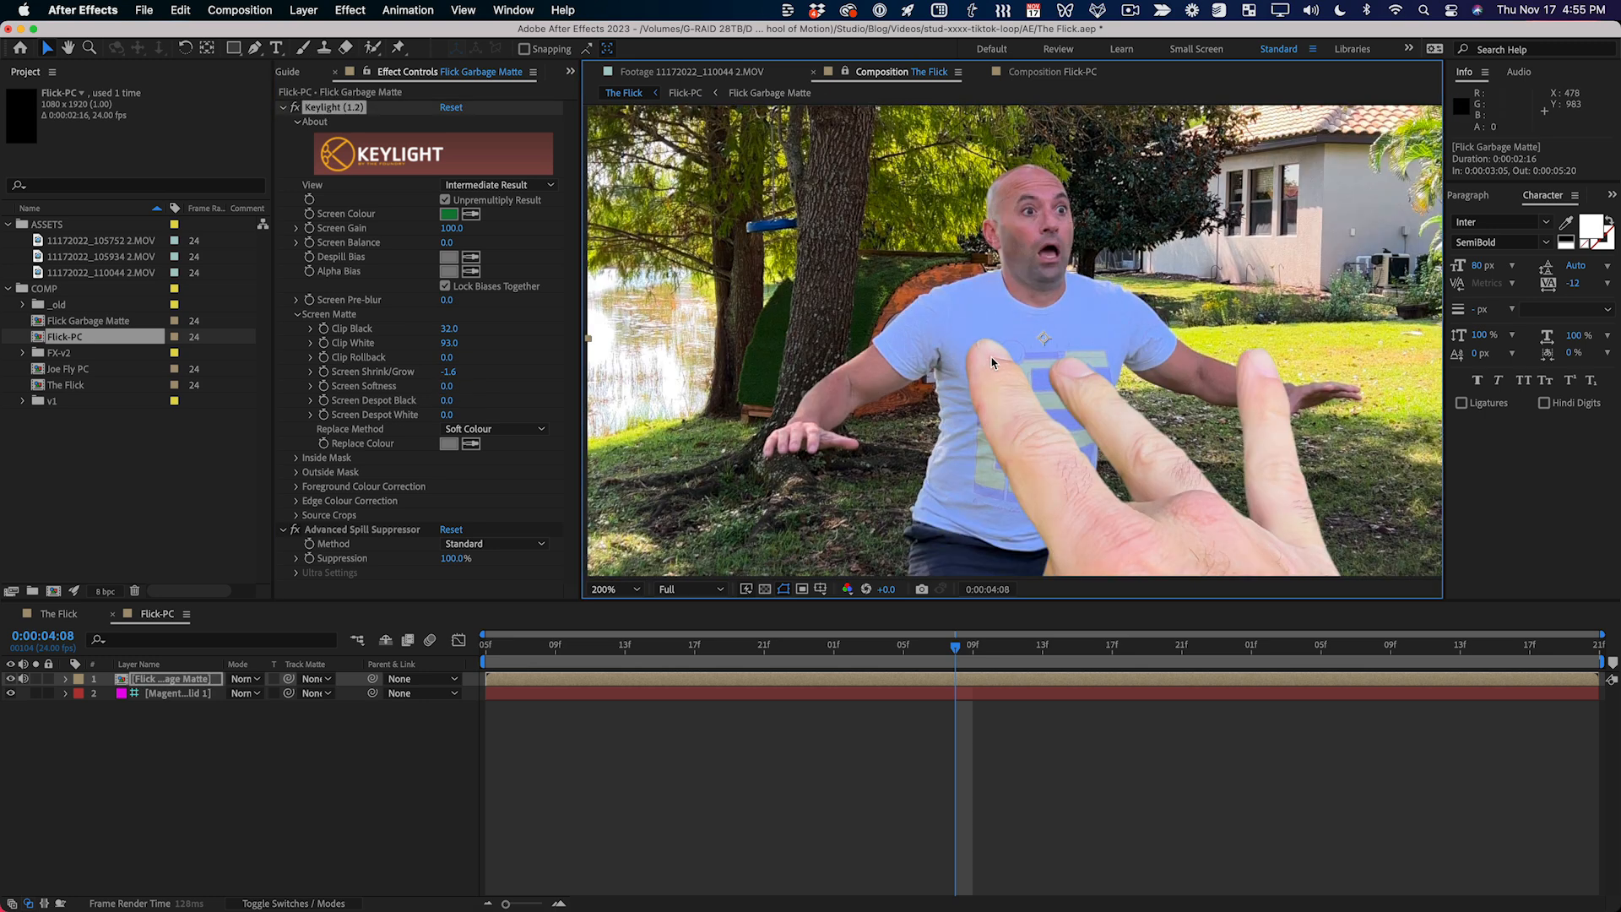
{"action": "scroll", "coordinate": [977, 363], "scroll_direction": "up", "scroll_amount": 4}
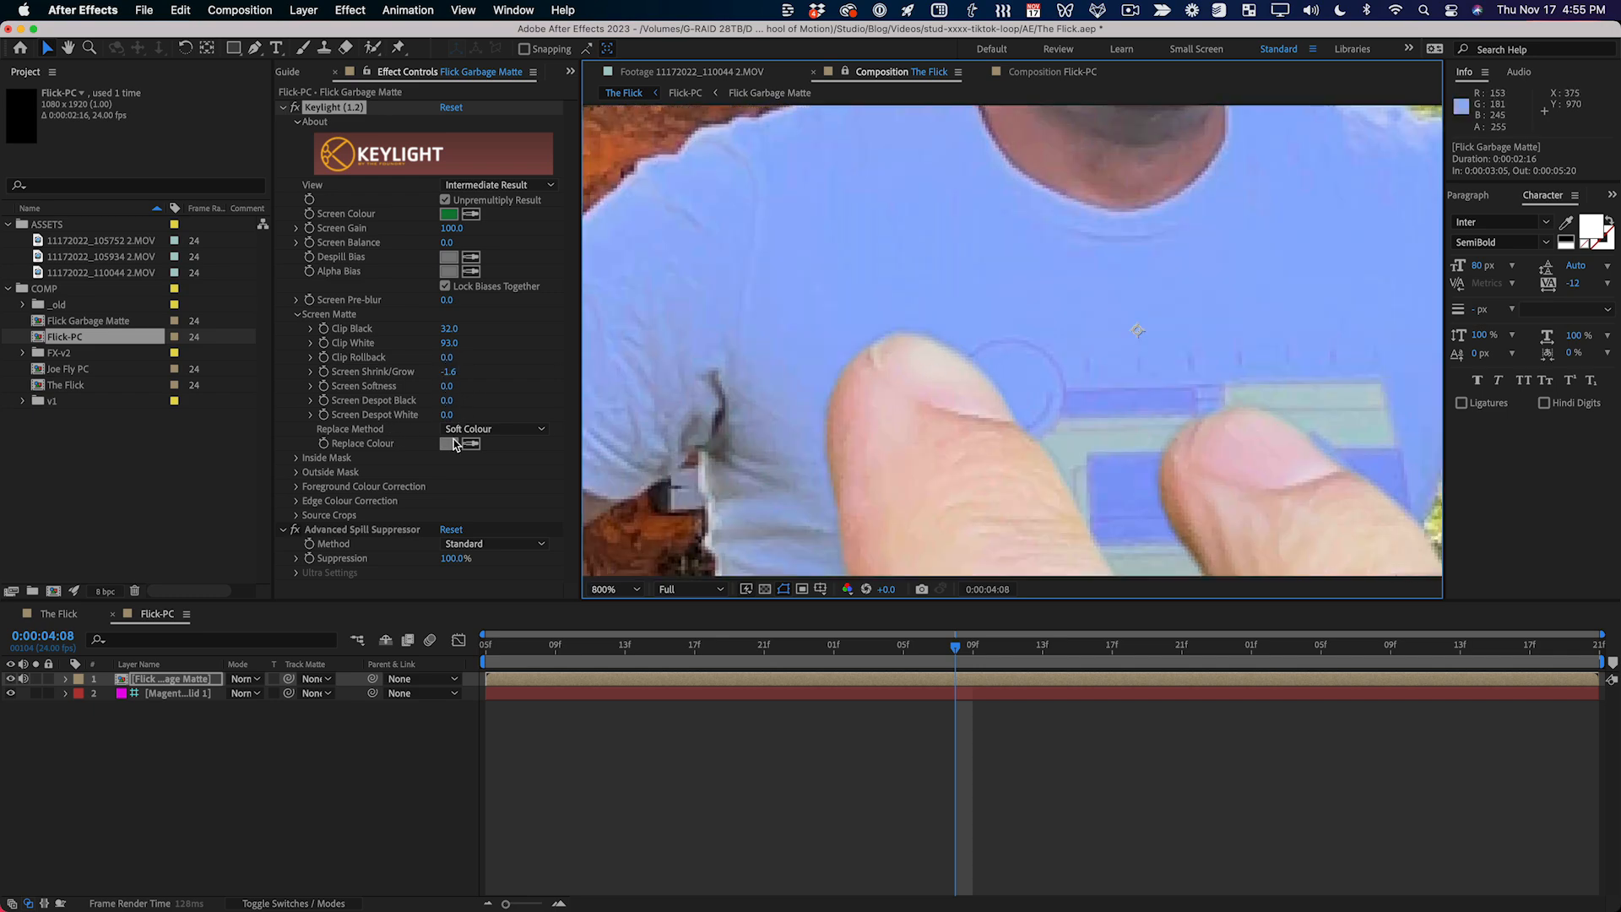
Step: Set Keylight's Screen Softness to 0.2 on the Flick Garbage Matte layer and unlock the composition viewer
{"action": "left_click", "coordinate": [448, 387]}
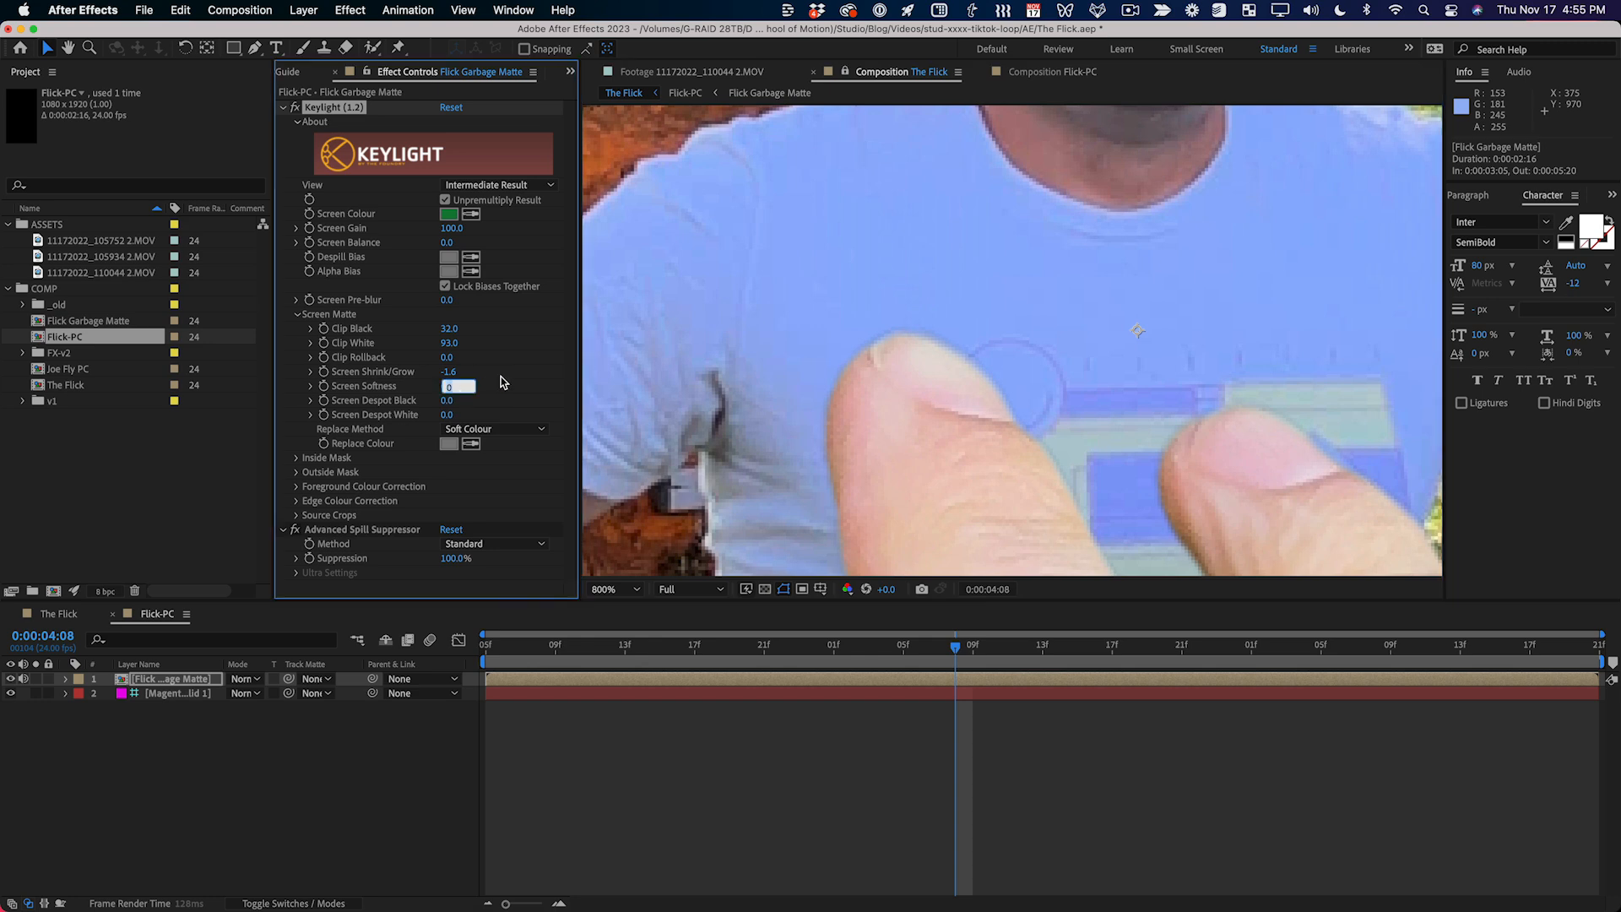
{"action": "type", "text": ".2"}
{"action": "key", "text": "Return"}
{"action": "left_click", "coordinate": [843, 76]}
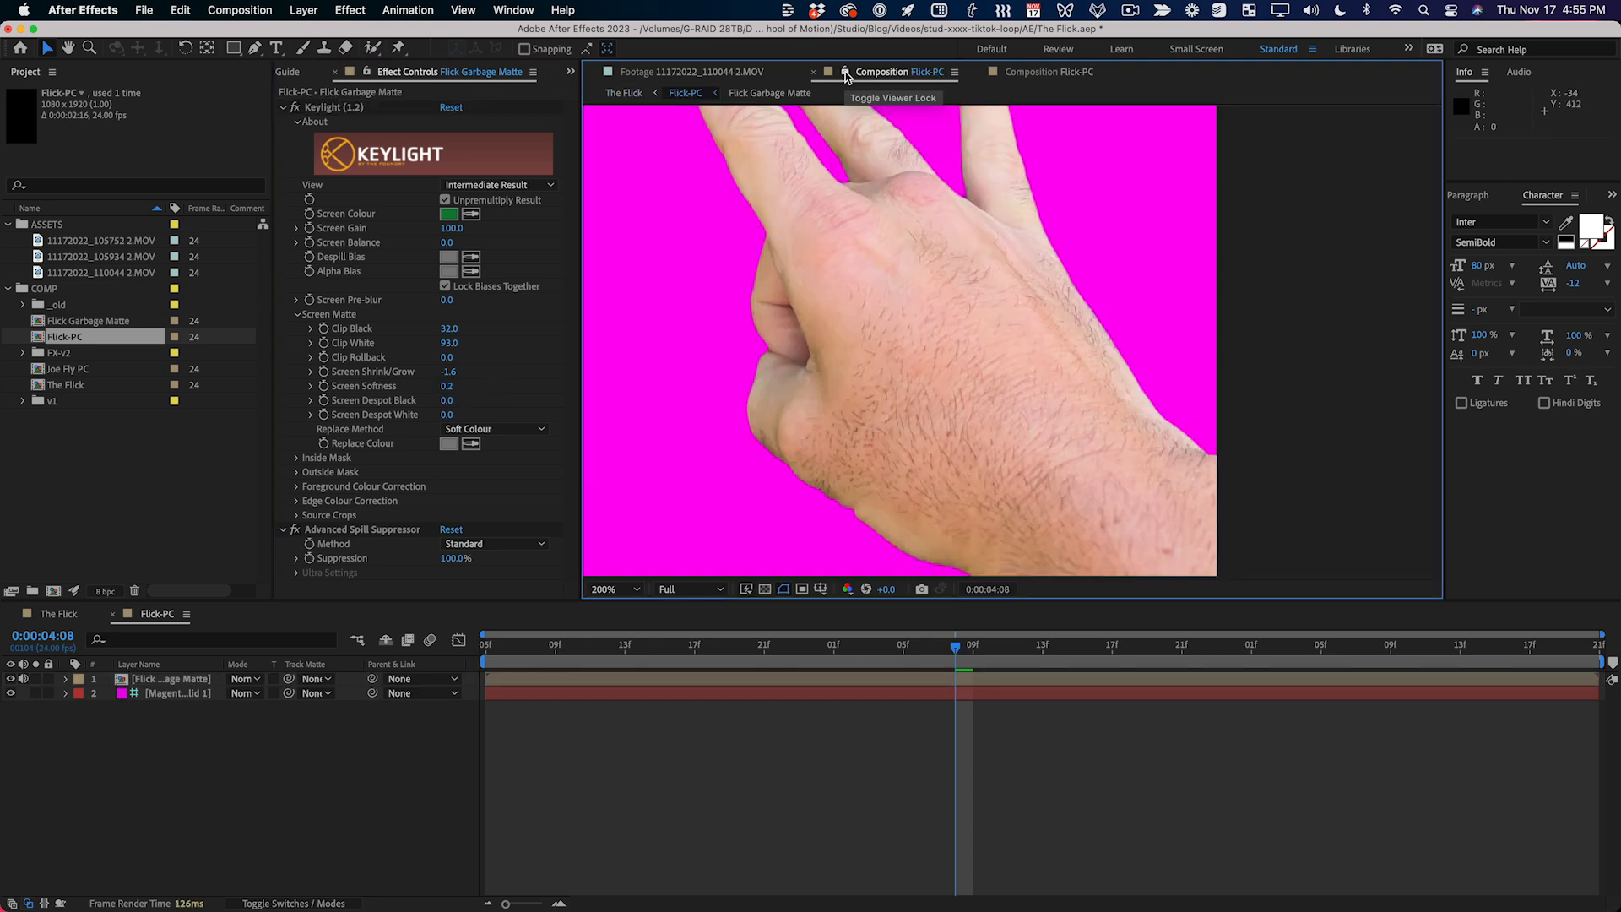
Step: Return to The Flick timeline, check its playback, and start the work area at 0:00:00:00
{"action": "left_click", "coordinate": [34, 622]}
{"action": "key", "text": "grave"}
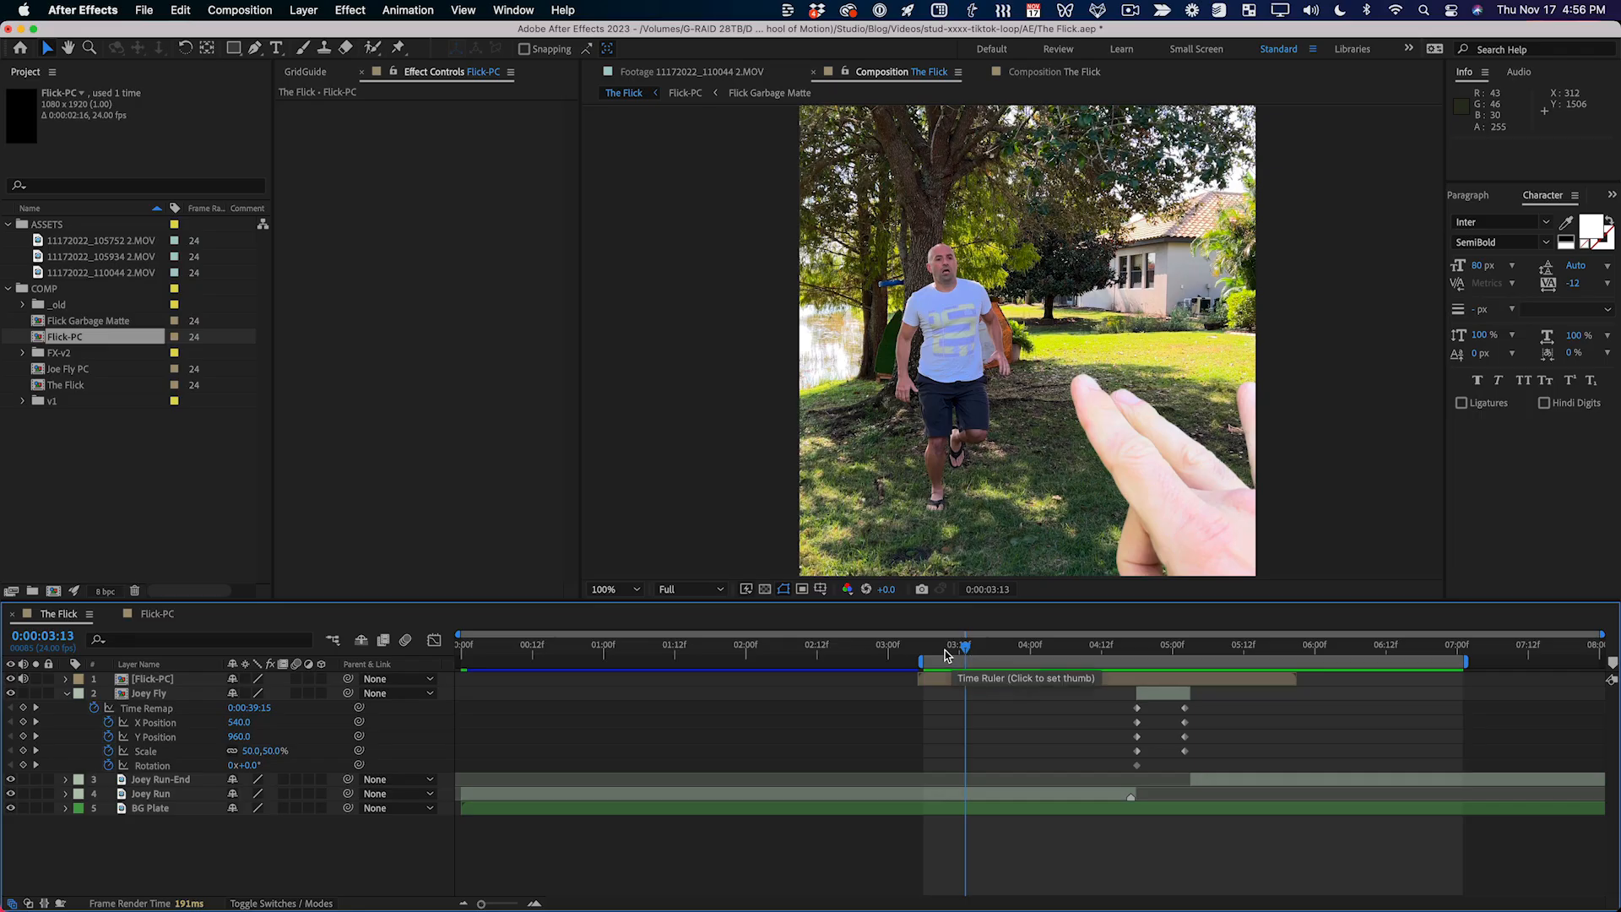
{"action": "key", "text": "Home"}
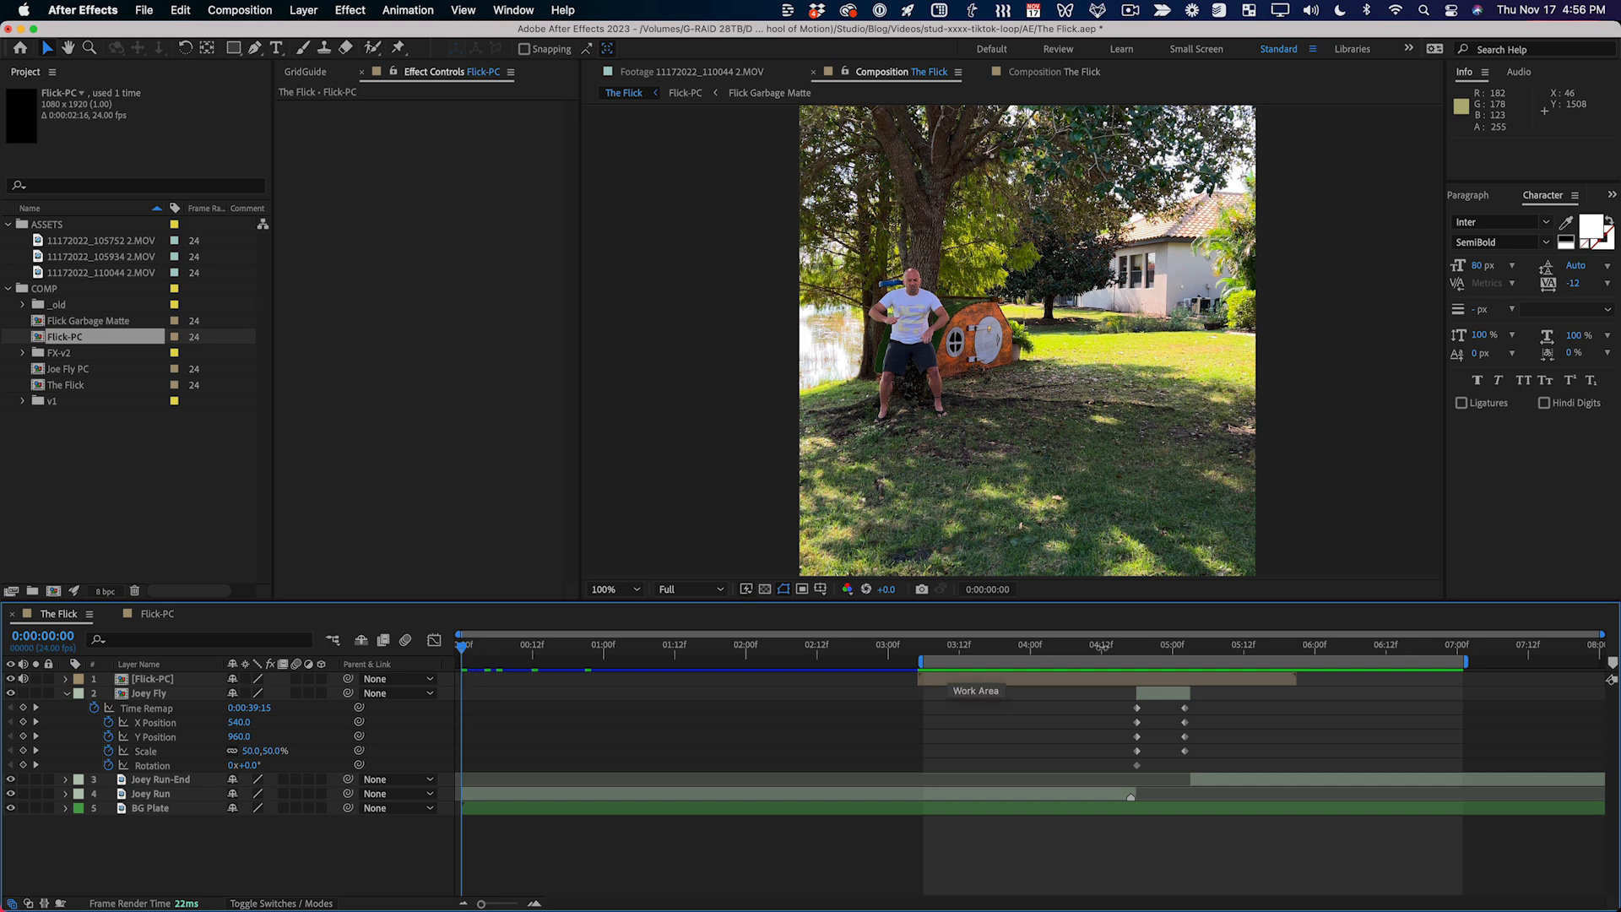
{"action": "key", "text": "space"}
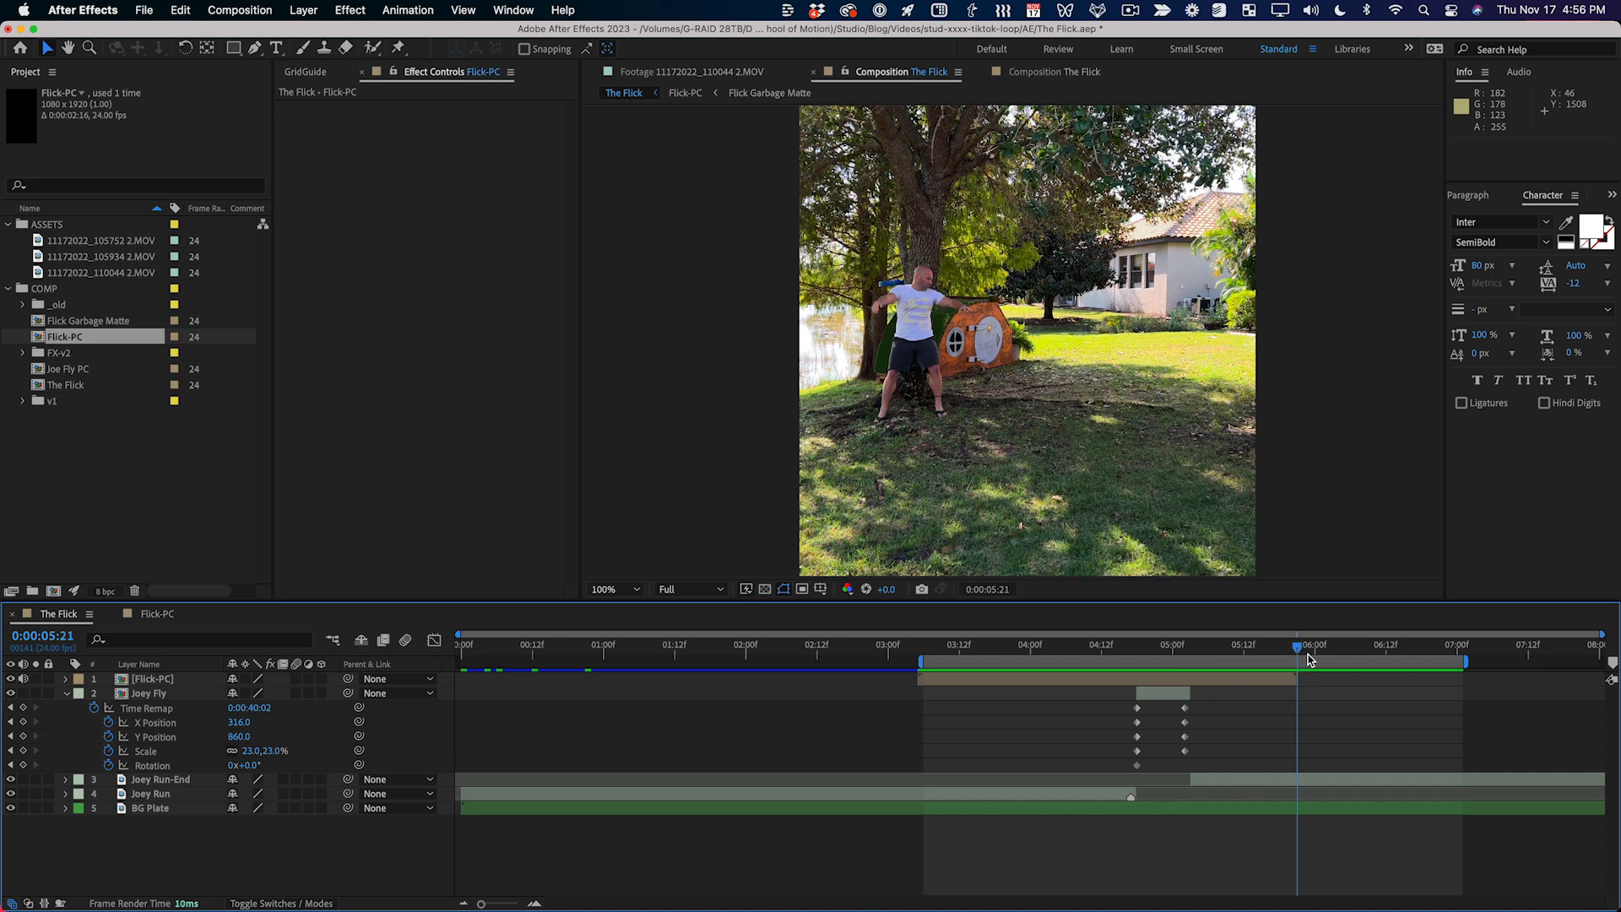
{"action": "key", "text": "space"}
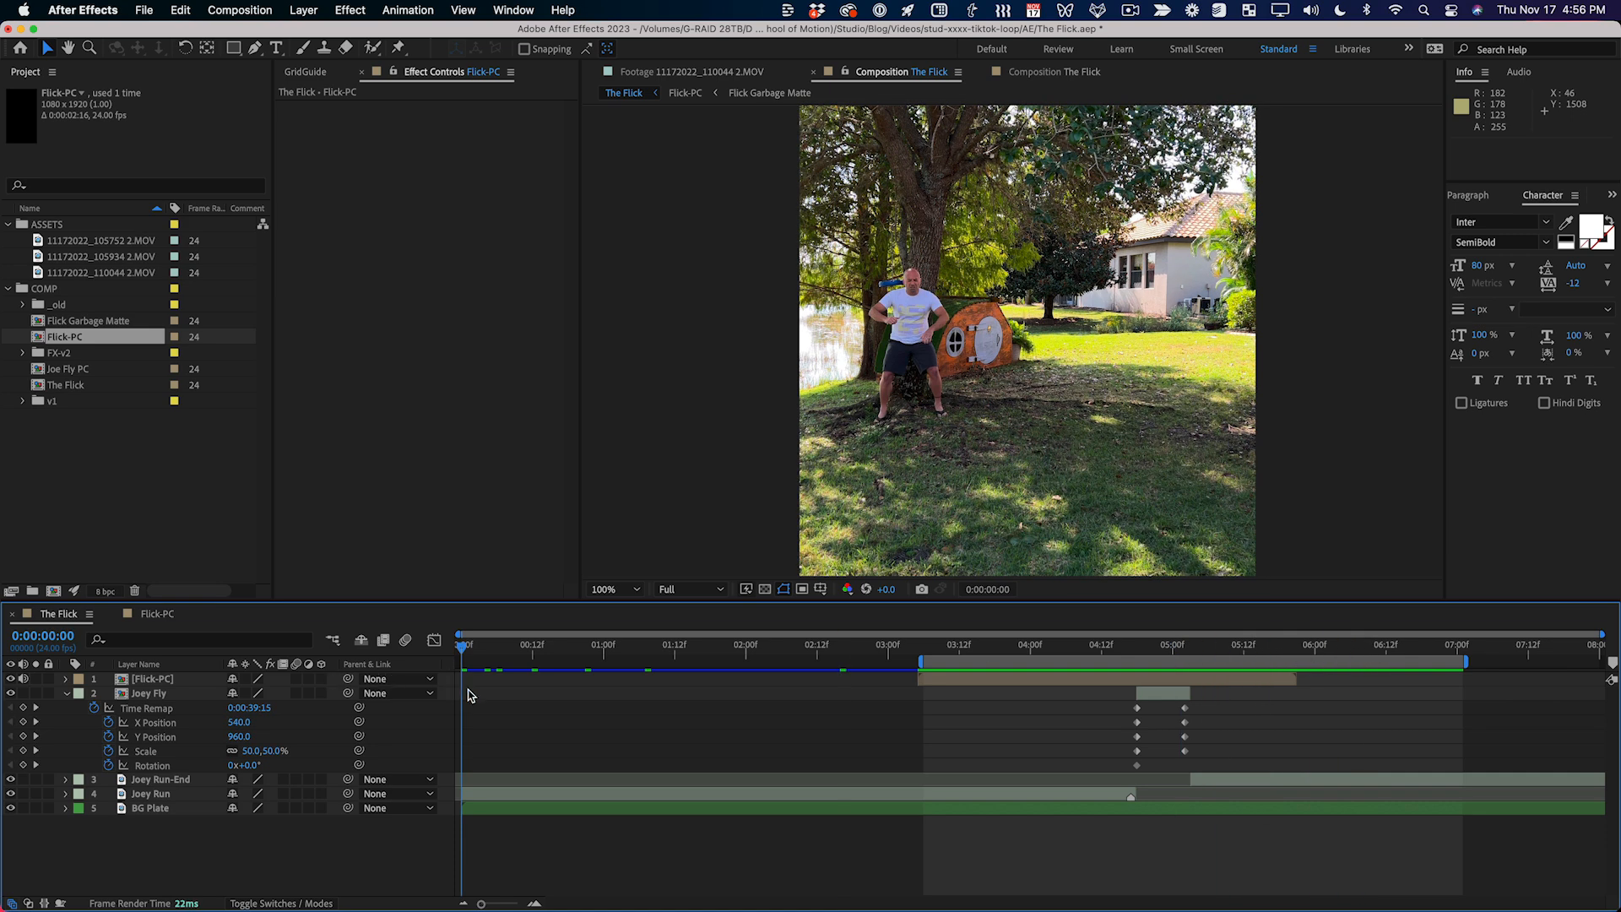
{"action": "key", "text": "b"}
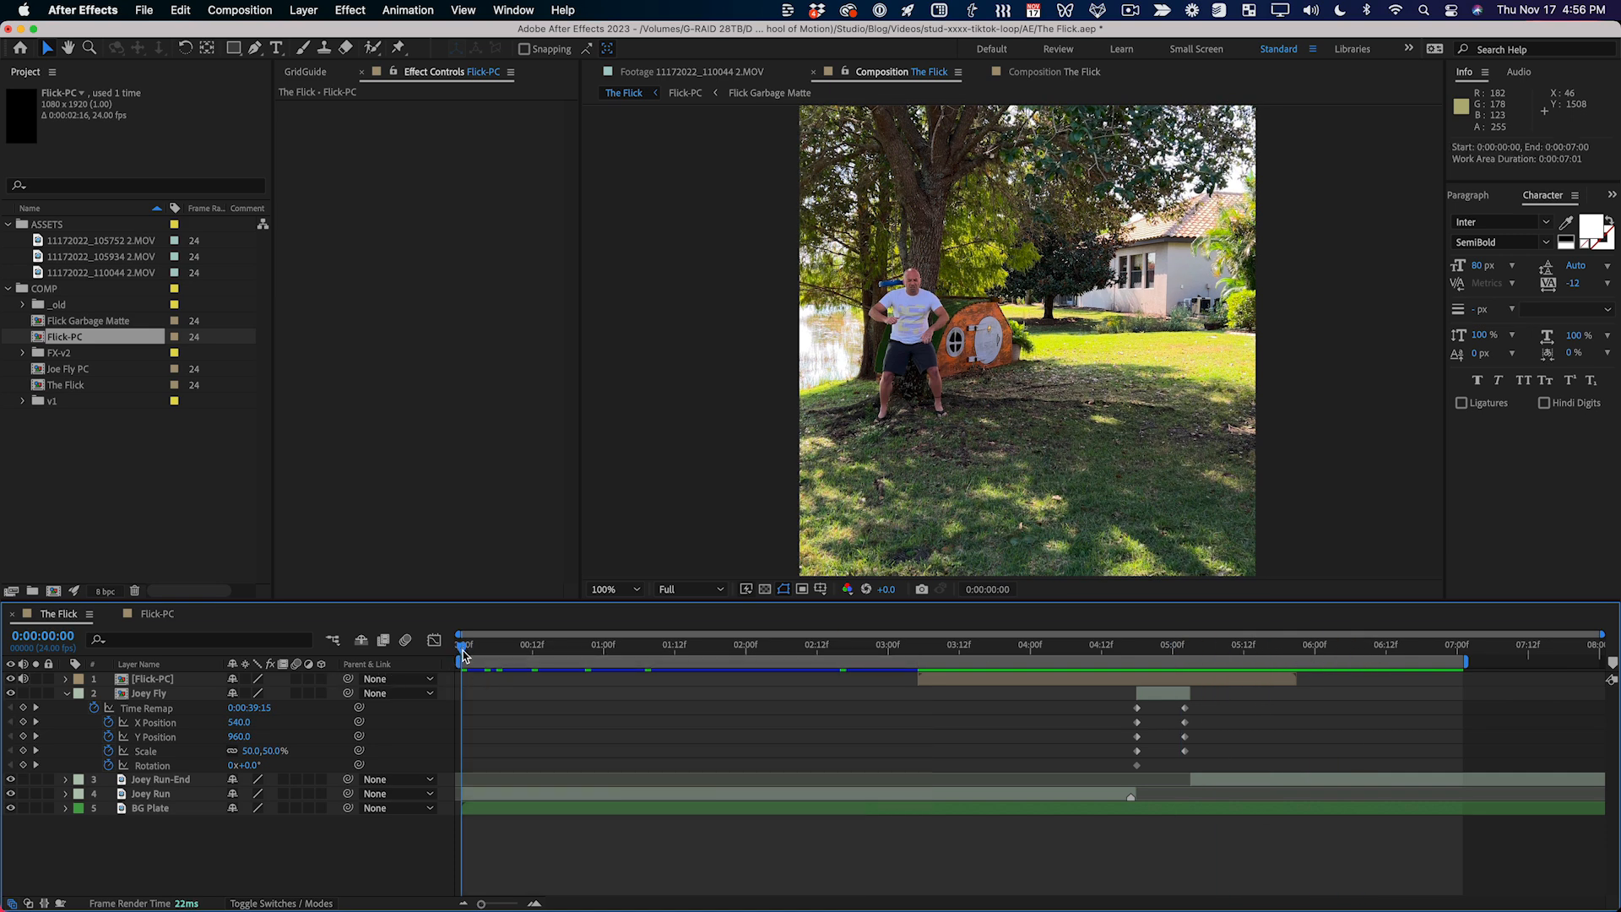
Step: Locate the frame where the man's pose matches the opening frame and end the work area there, at 0:00:05:04
{"action": "scroll", "coordinate": [934, 358], "scroll_direction": "up", "scroll_amount": 4}
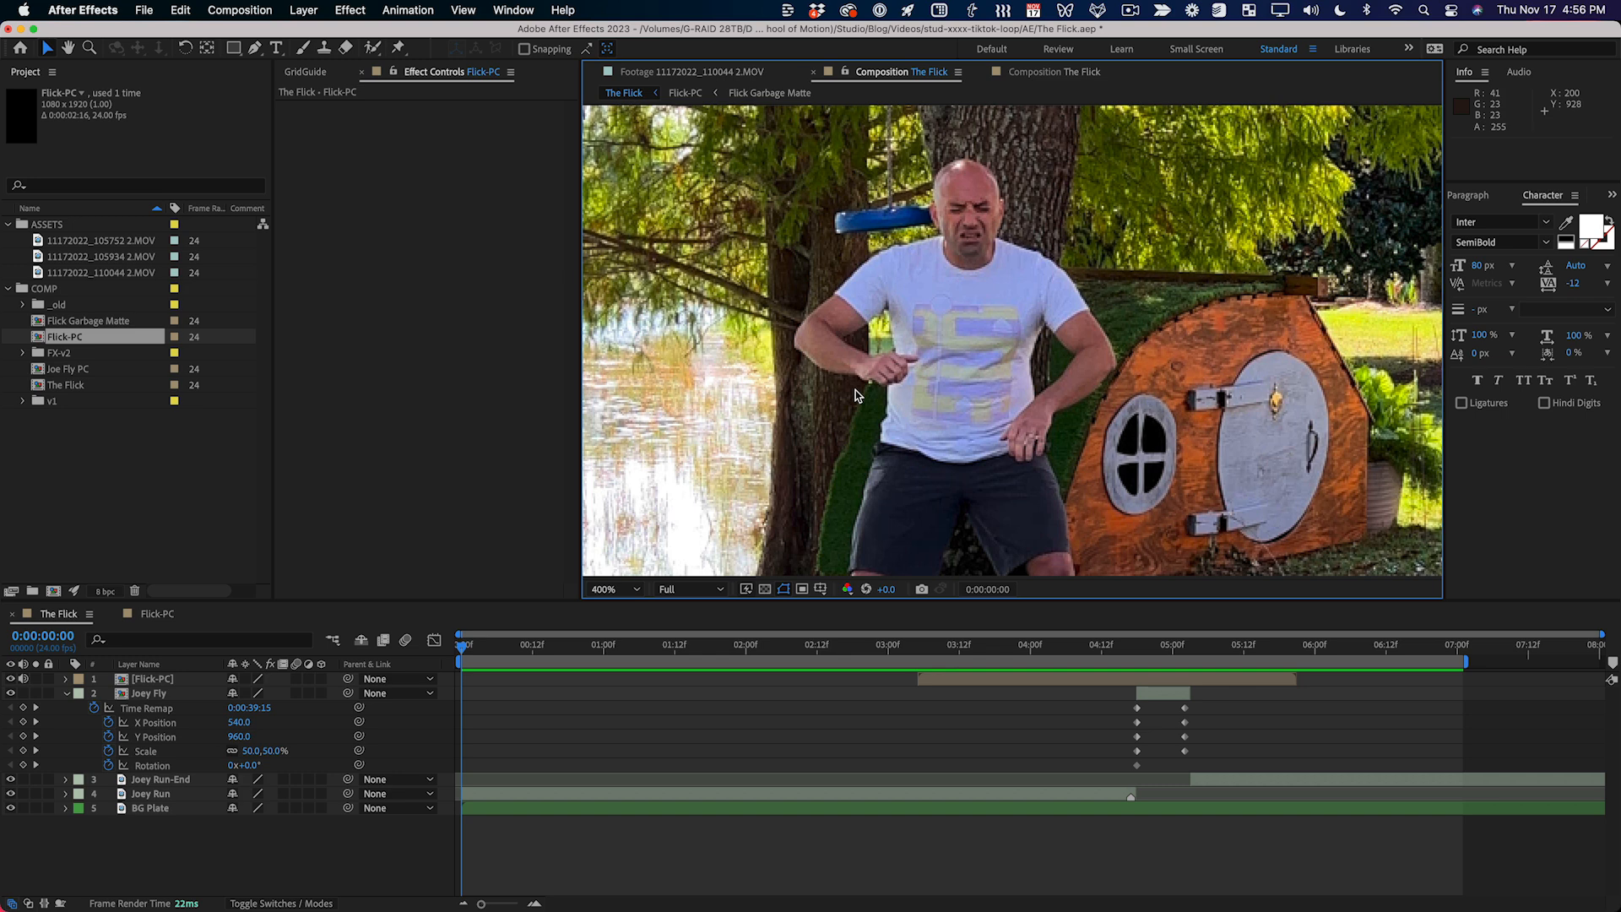
{"action": "key", "text": "Page_Down"}
{"action": "key", "text": "Page_Up"}
{"action": "left_click_drag", "start_coordinate": [1162, 654], "coordinate": [1199, 665]}
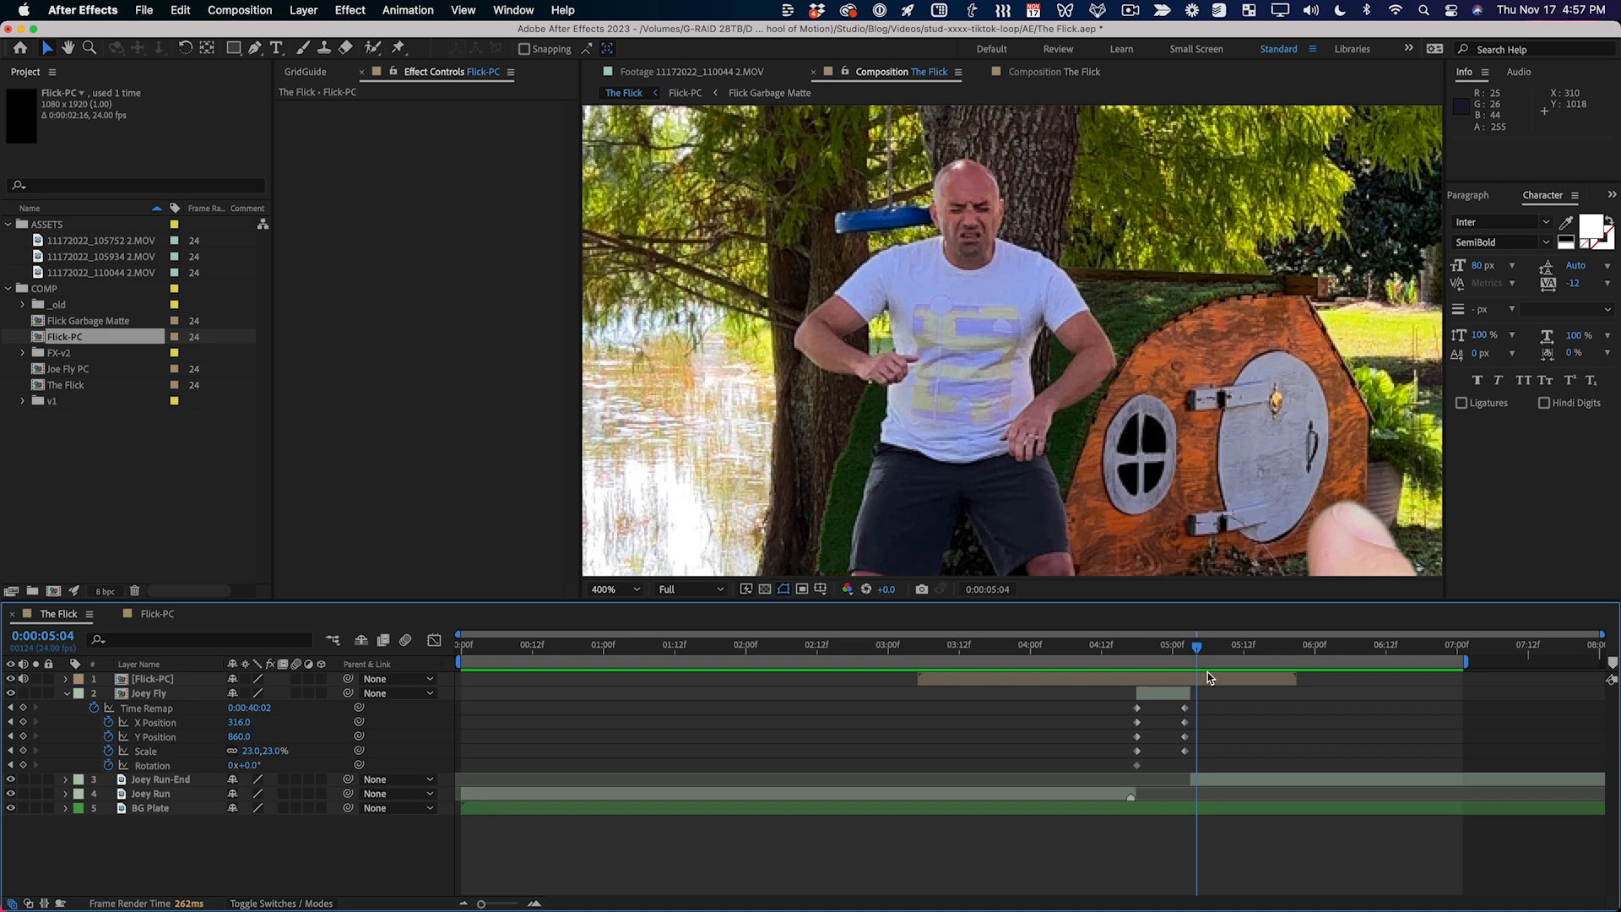
{"action": "key", "text": "n"}
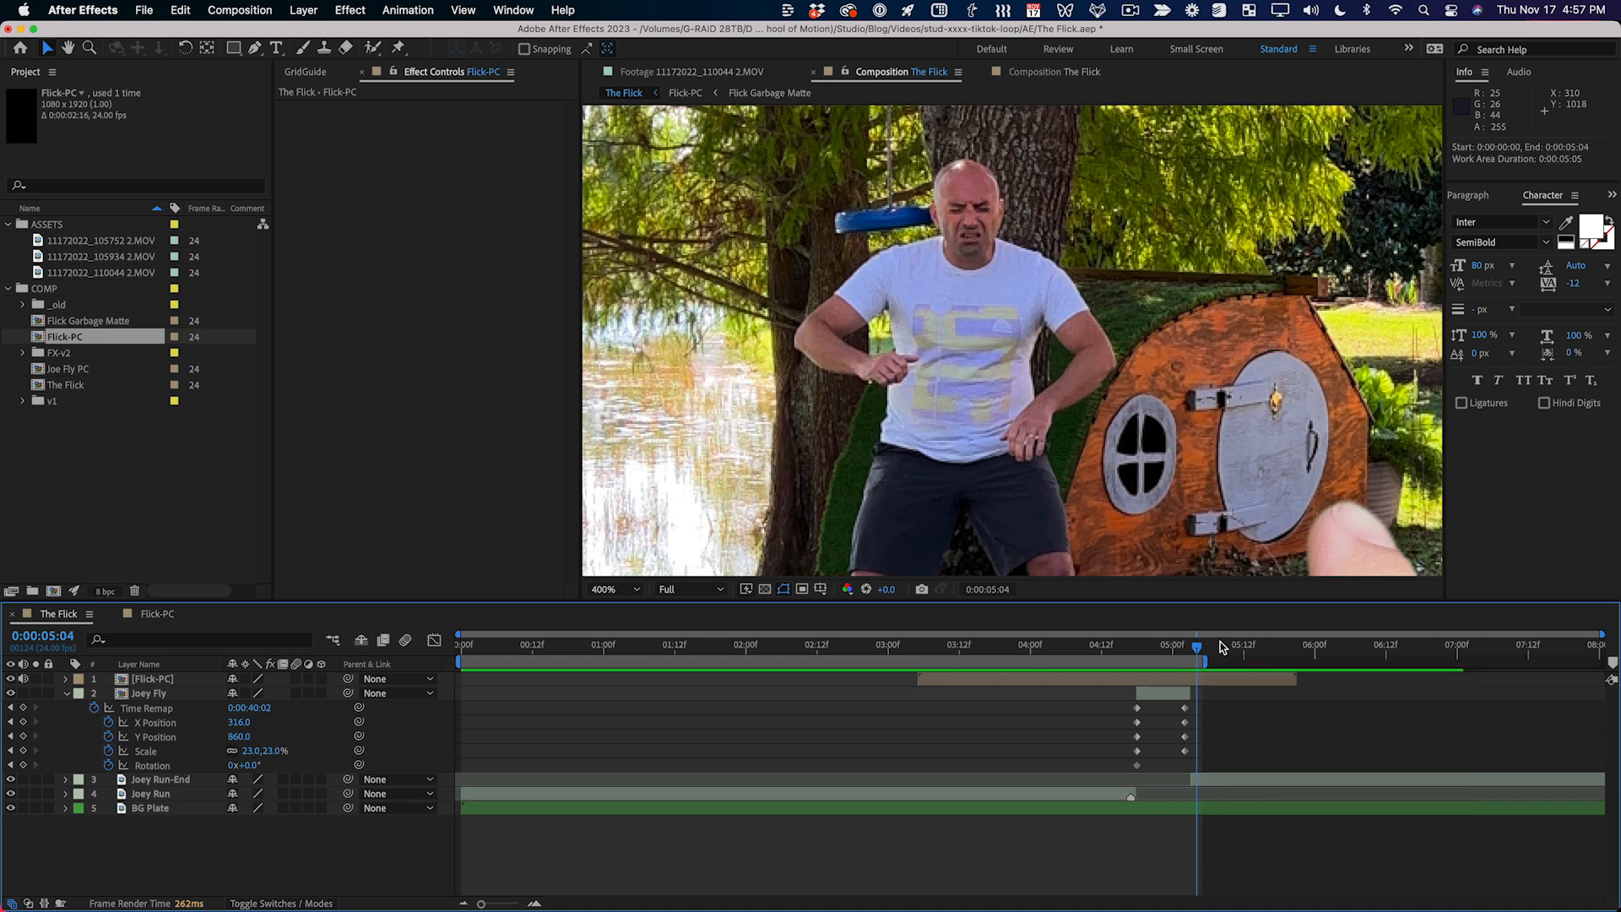
Step: Compare the work area's first and last frames repeatedly to check that the man's pose matches across the loop point
{"action": "key", "text": "Home"}
{"action": "key", "text": "shift+End"}
{"action": "key", "text": "shift+Home"}
{"action": "key", "text": "shift+End"}
{"action": "key", "text": "shift+Home"}
{"action": "key", "text": "shift+End"}
{"action": "key", "text": "shift+Home"}
{"action": "key", "text": "shift+End"}
{"action": "key", "text": "shift+Home"}
{"action": "key", "text": "shift+End"}
{"action": "key", "text": "shift+Home"}
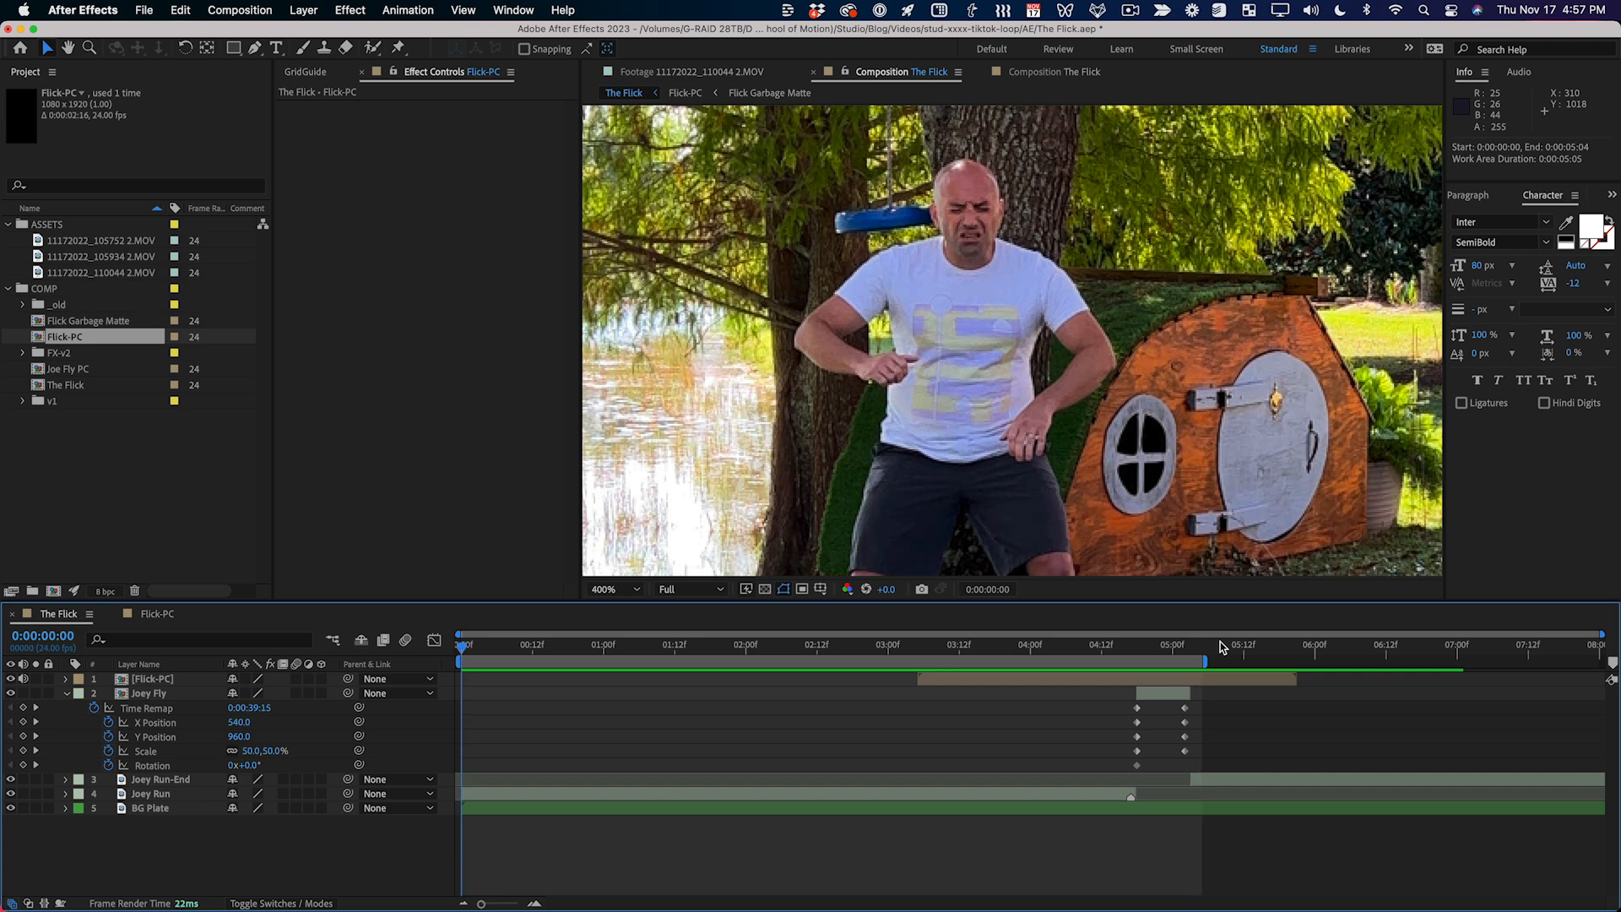
{"action": "key", "text": "shift+End"}
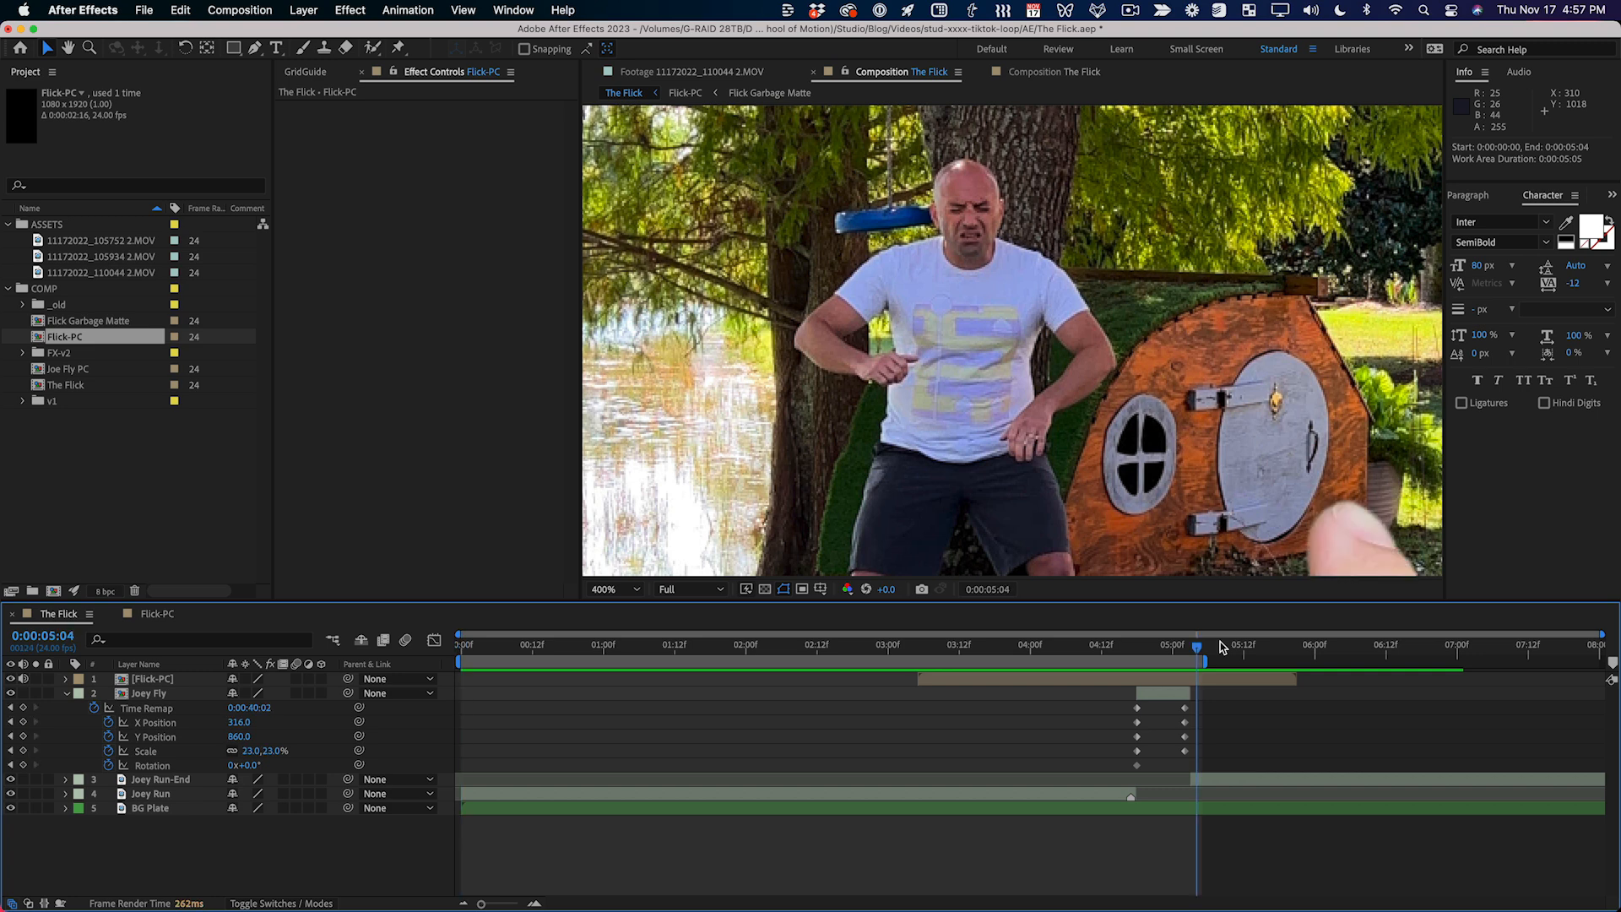
Step: End the work area one frame earlier, at 0:00:05:03, and preview the loop with the whole composition fitted in the viewer
{"action": "key", "text": "Page_Up"}
{"action": "key", "text": "n"}
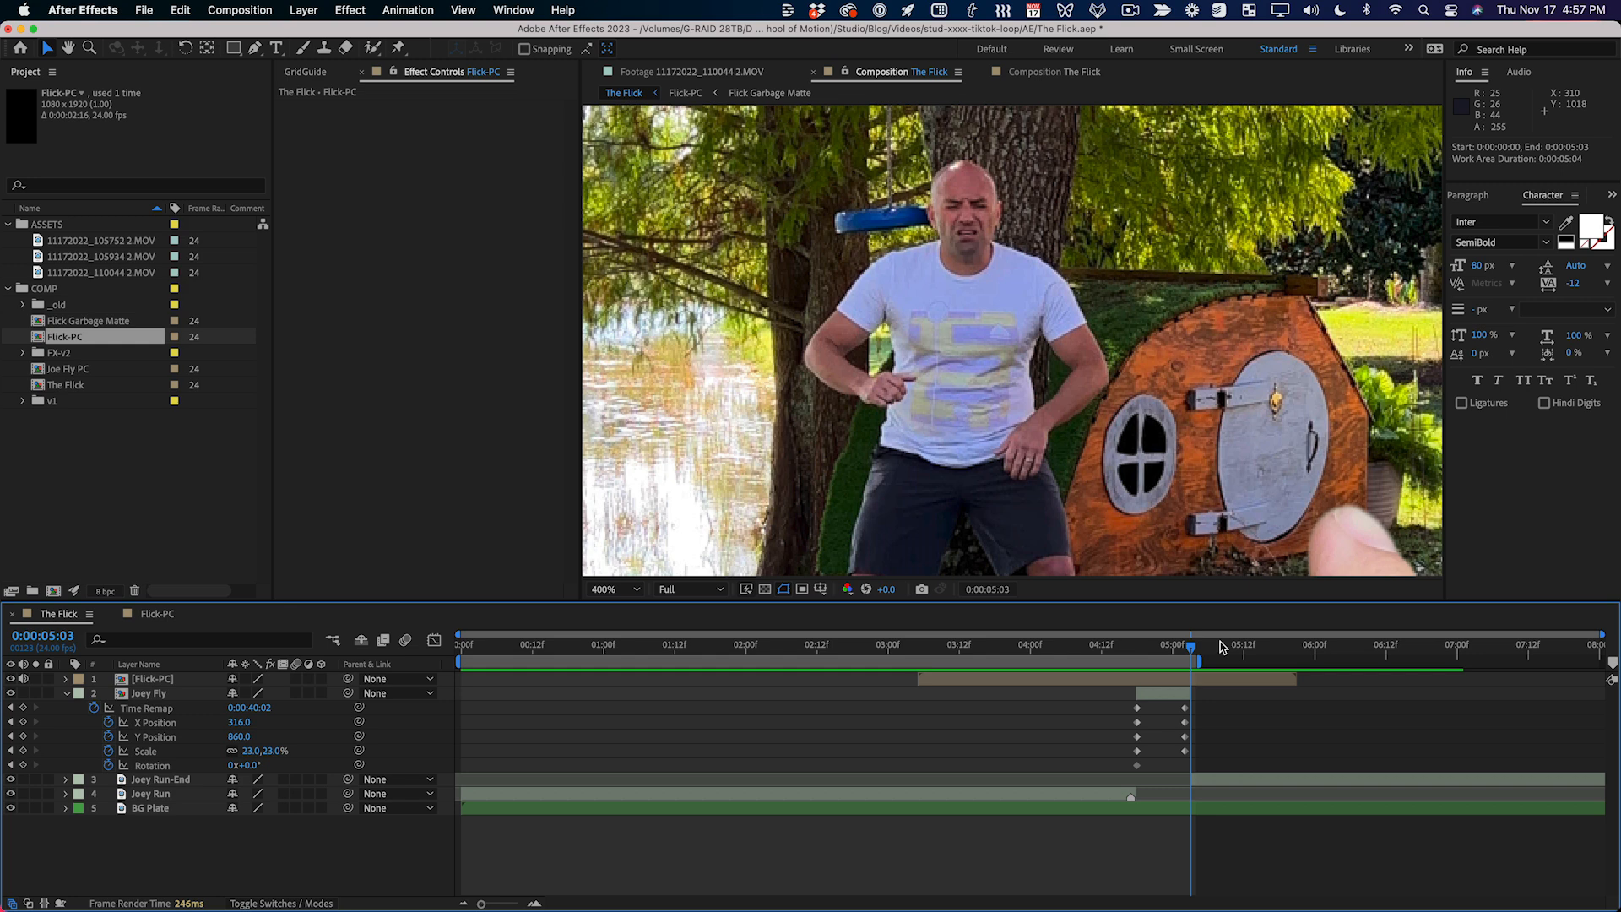
{"action": "key", "text": "shift+slash"}
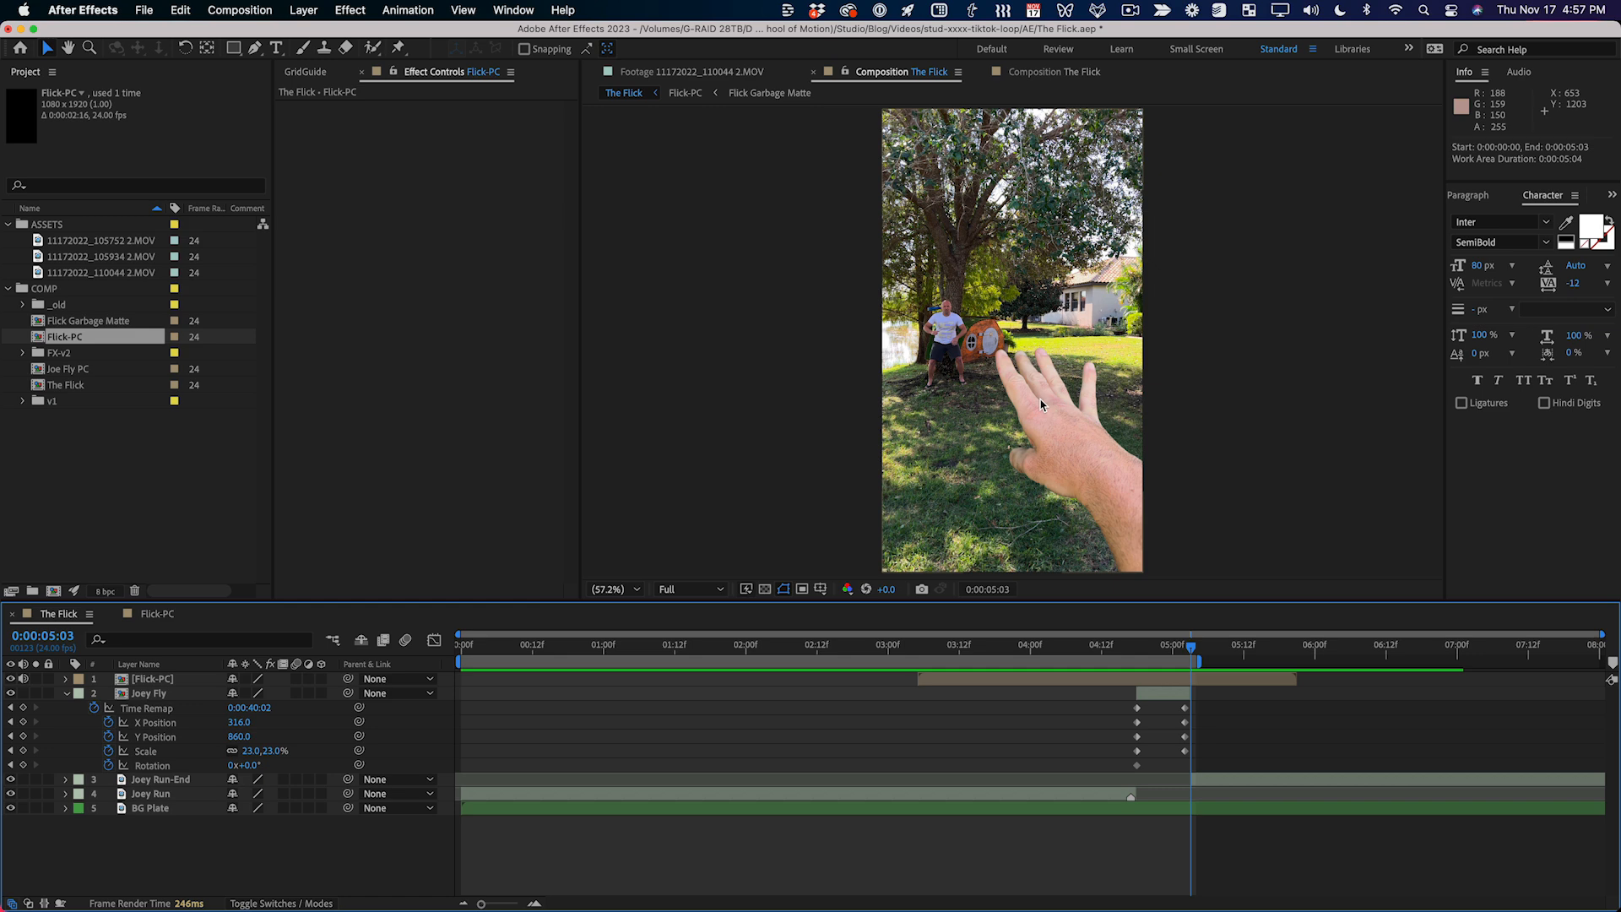
{"action": "key", "text": "space"}
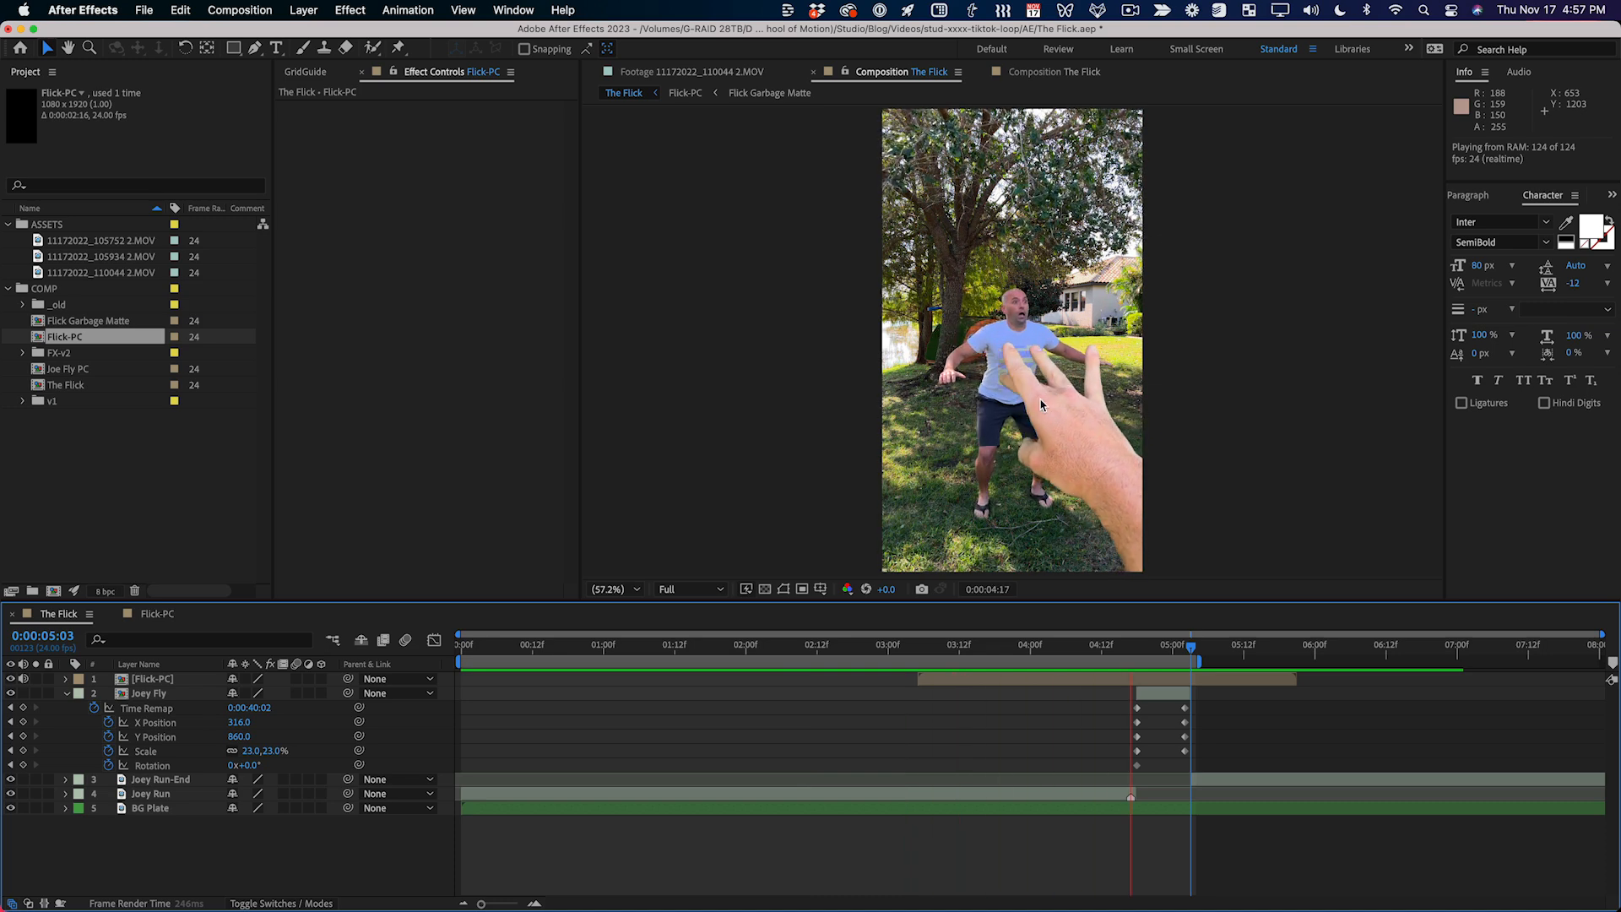
{"action": "key", "text": "space"}
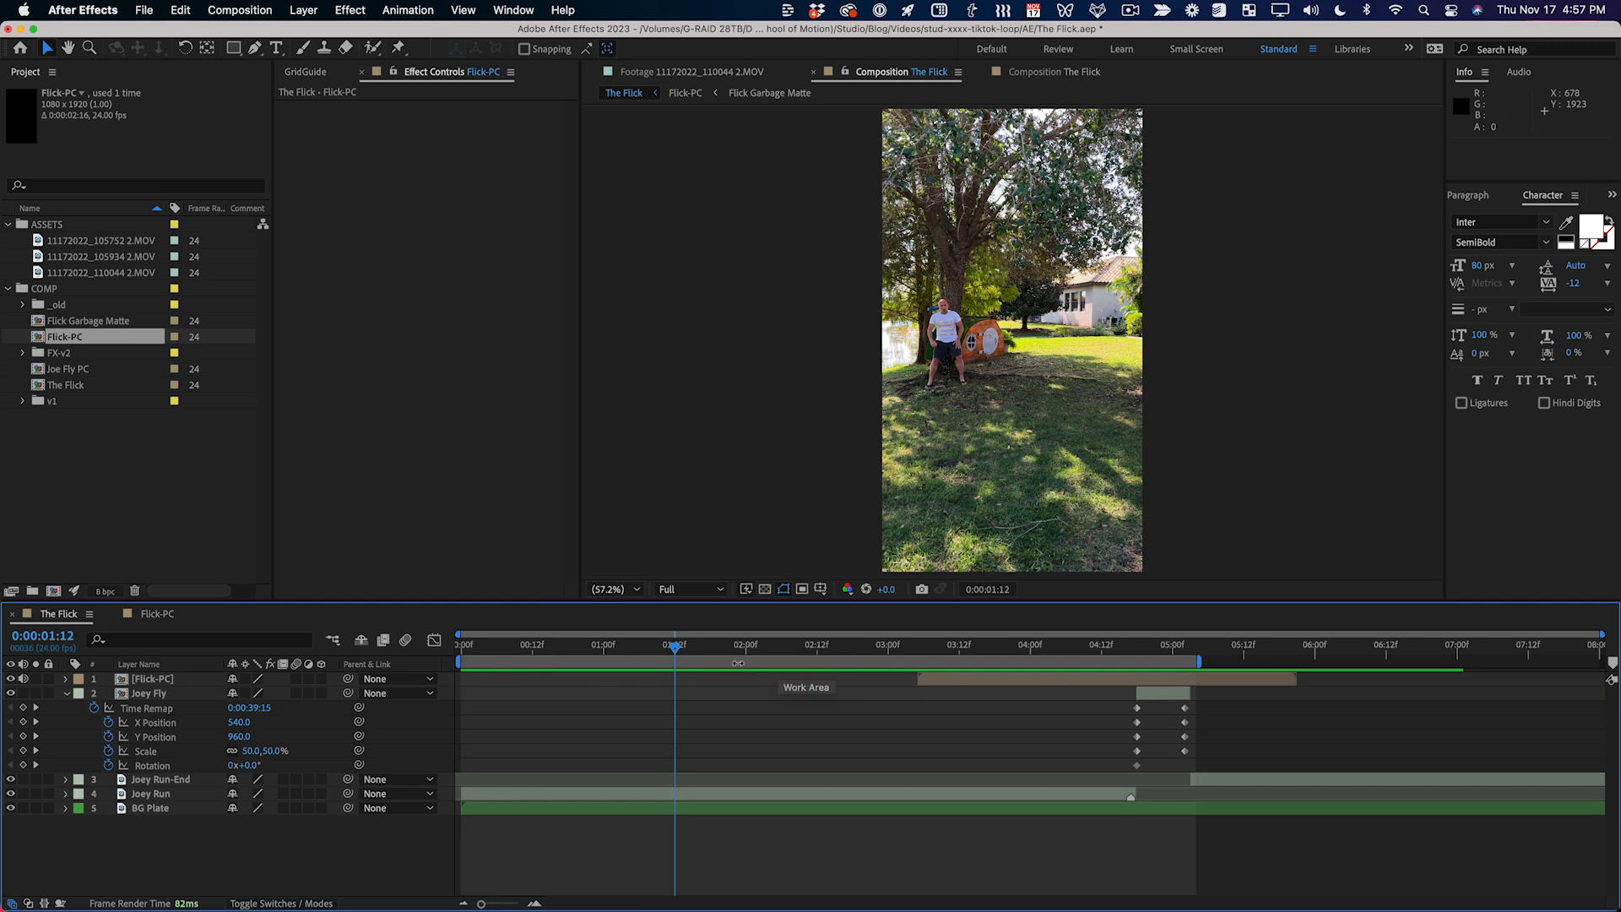
Step: Shift the whole work area so that it runs from 0:00:01:20 to 0:00:06:23
{"action": "left_click", "coordinate": [722, 662]}
{"action": "left_click_drag", "start_coordinate": [724, 662], "coordinate": [986, 666]}
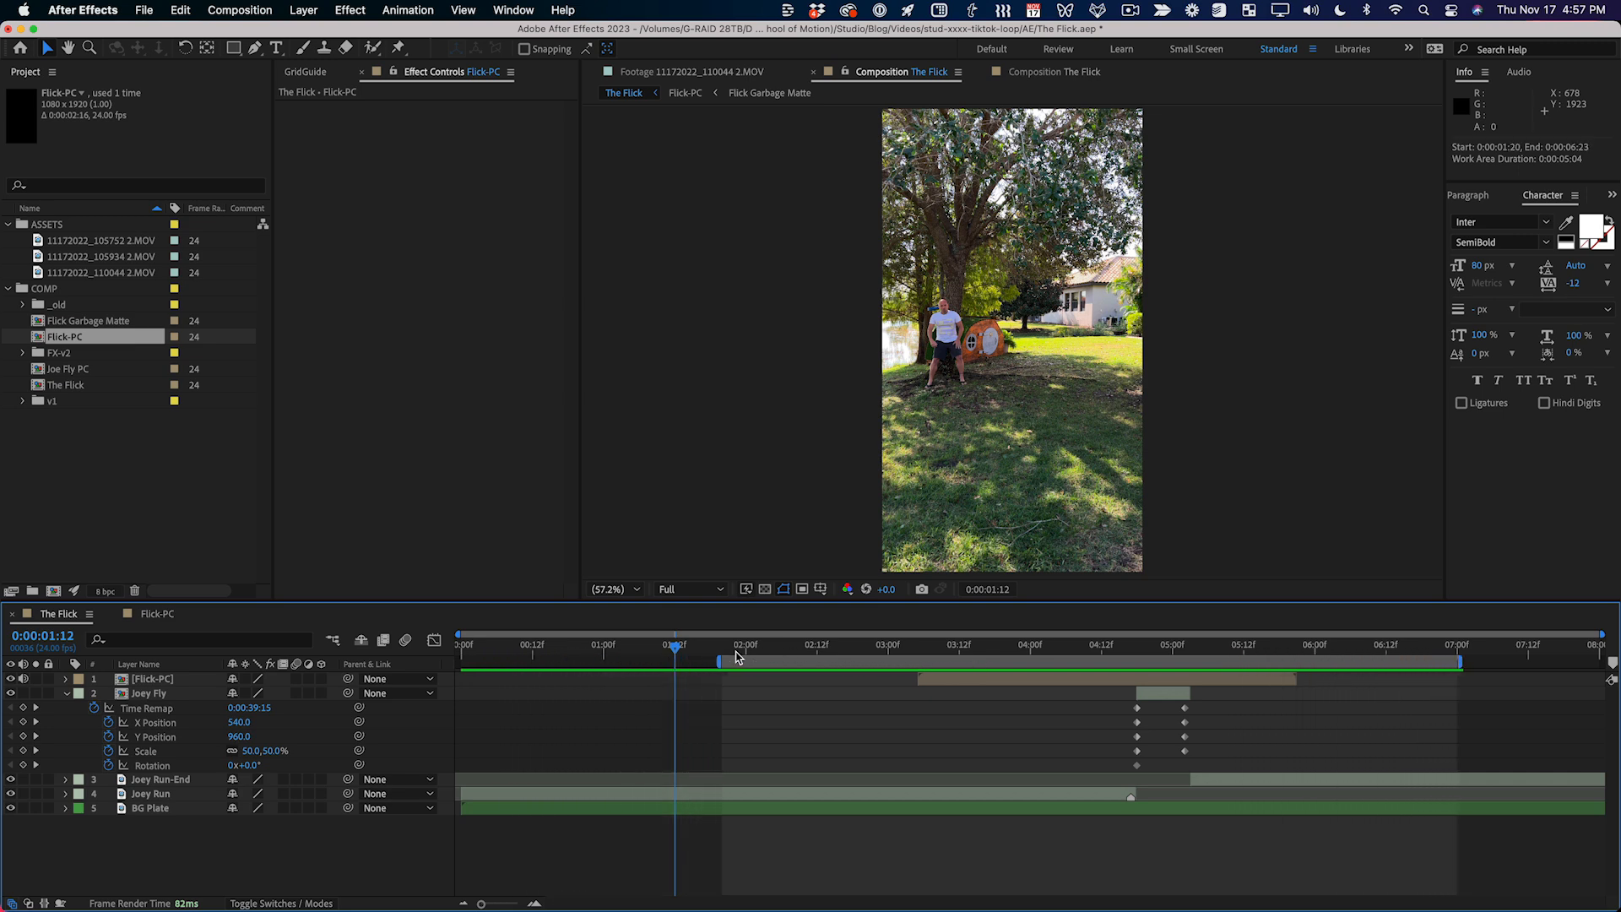
{"action": "left_click", "coordinate": [721, 650]}
Step: Preview the shifted loop in an enlarged viewer and restore the full workspace layout
{"action": "key", "text": "space"}
{"action": "key", "text": "grave"}
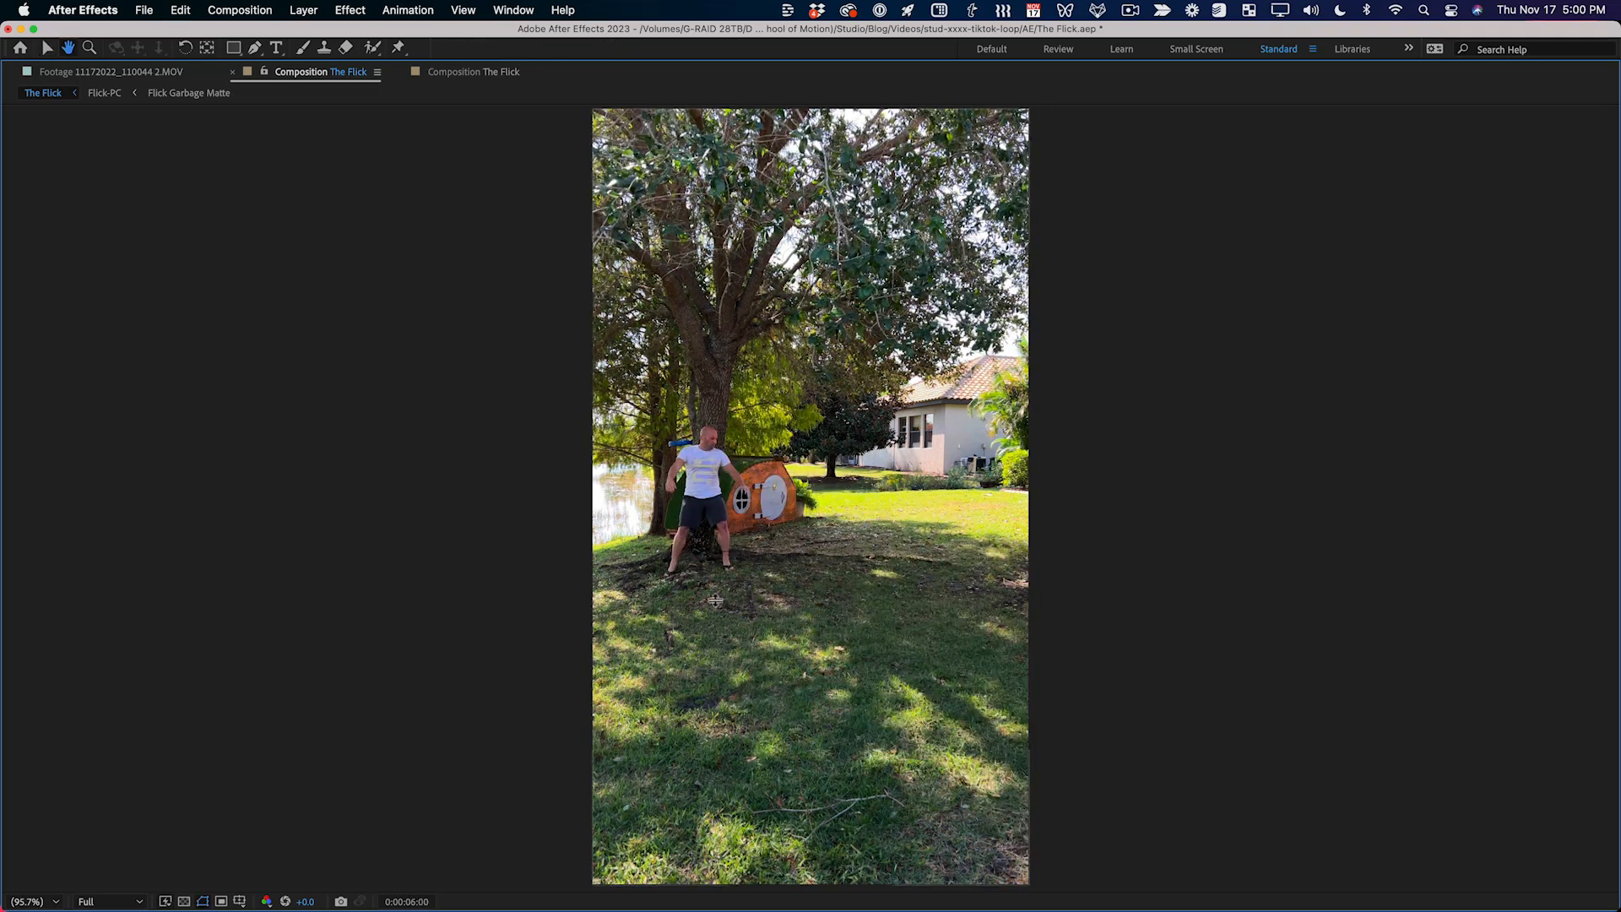
{"action": "key", "text": "grave"}
{"action": "left_click", "coordinate": [667, 828]}
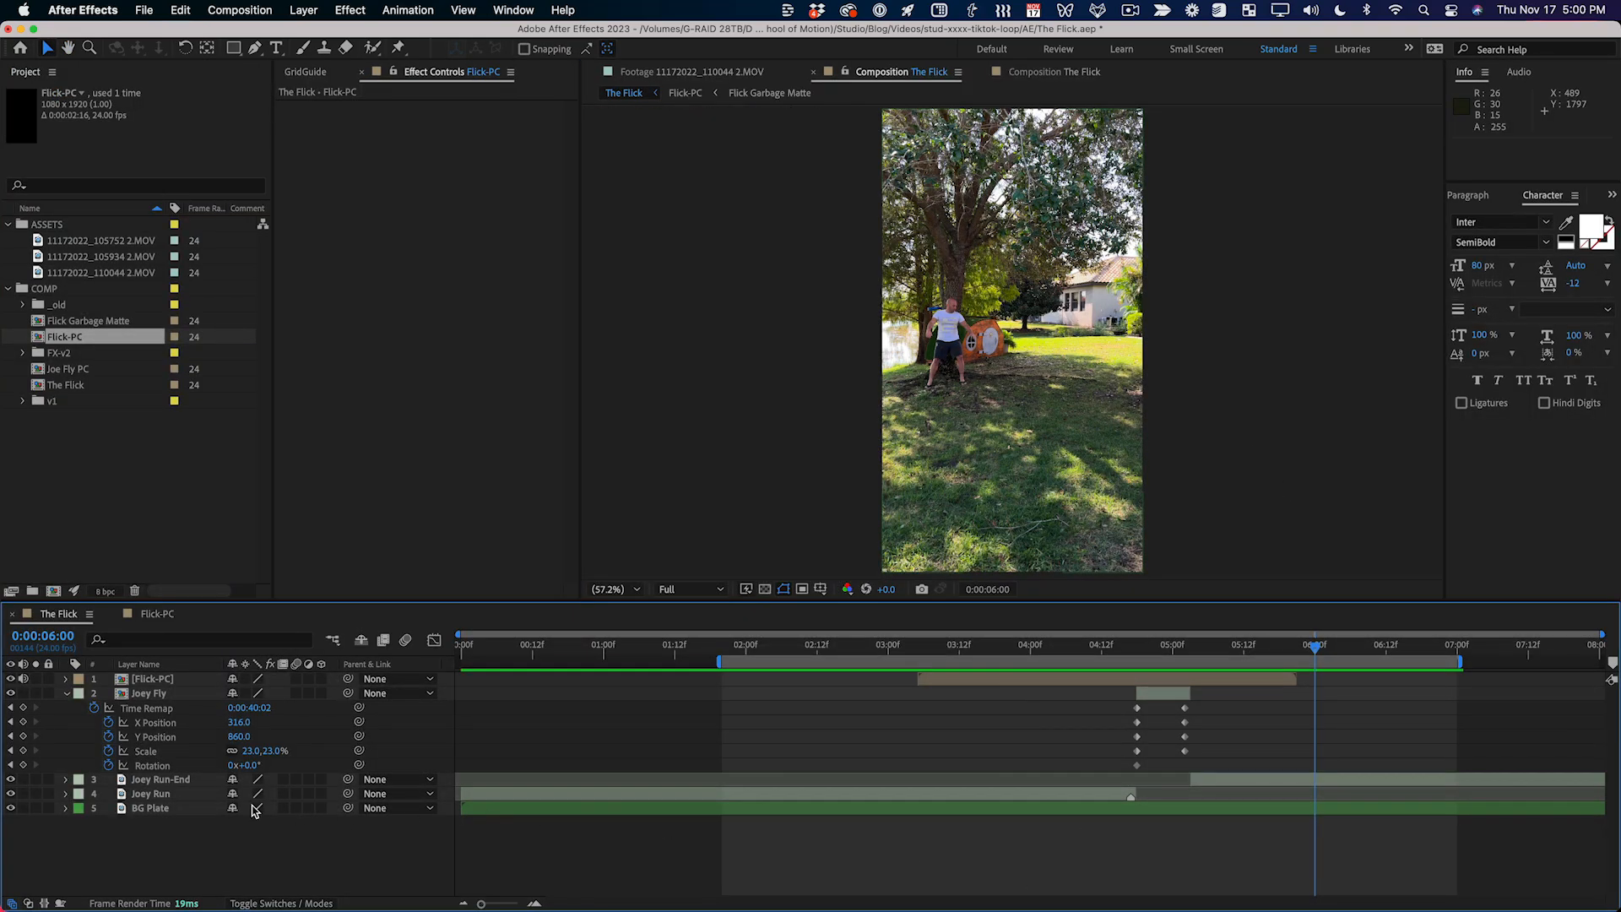
Step: Solo the Joey Run layer, inspect it on its own along the timeline, and turn its solo off again
{"action": "left_click", "coordinate": [209, 796]}
{"action": "left_click", "coordinate": [989, 647]}
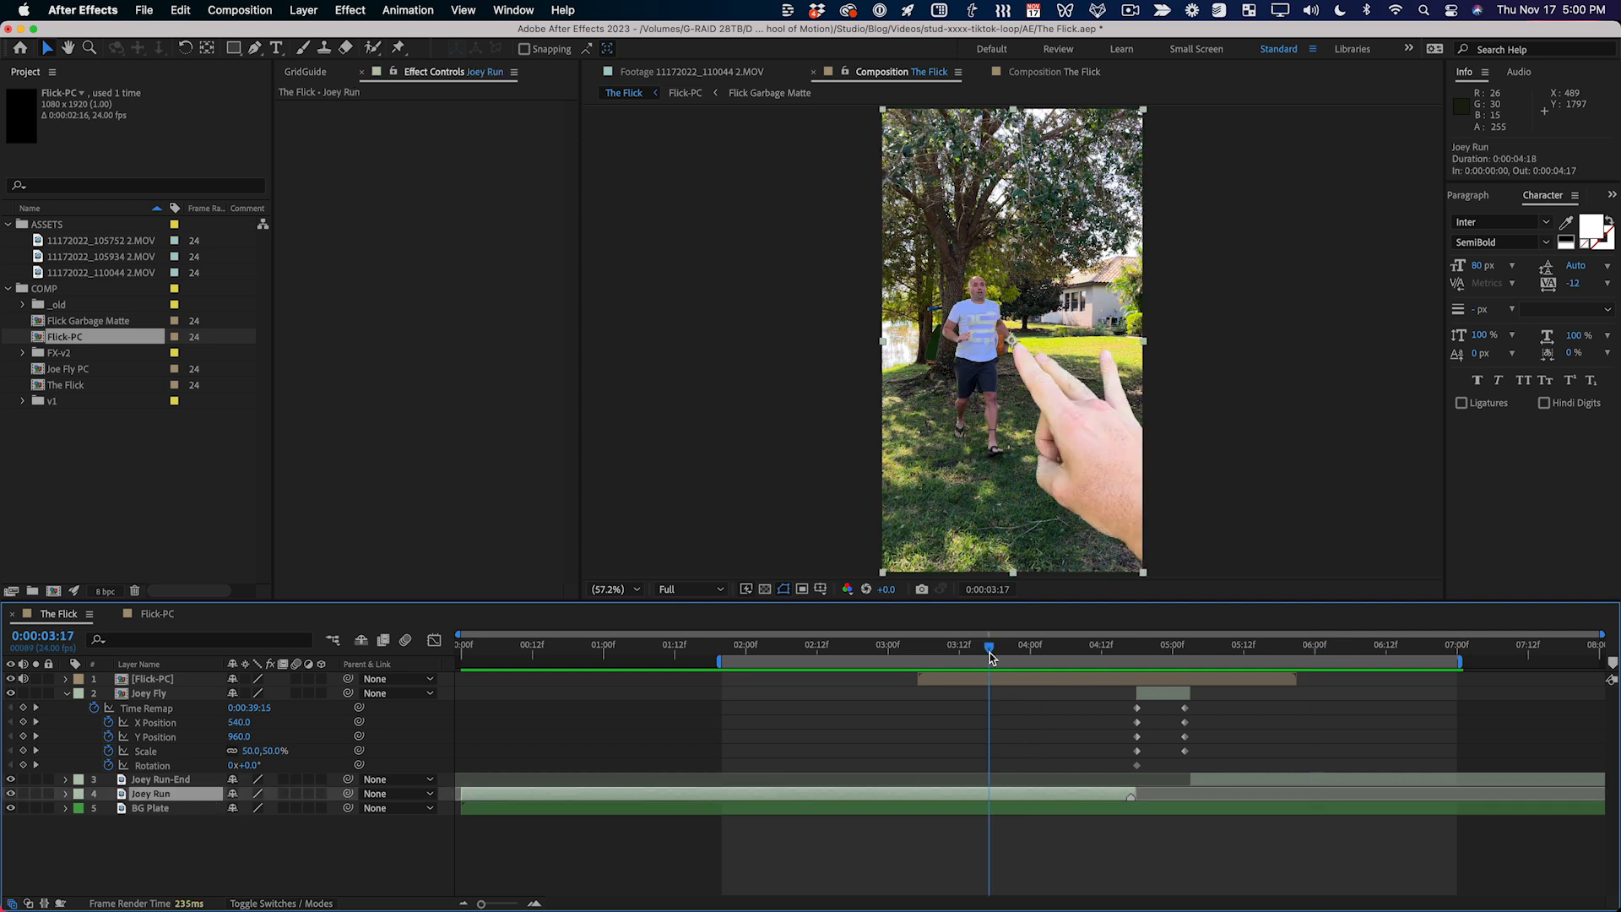
{"action": "left_click", "coordinate": [36, 794]}
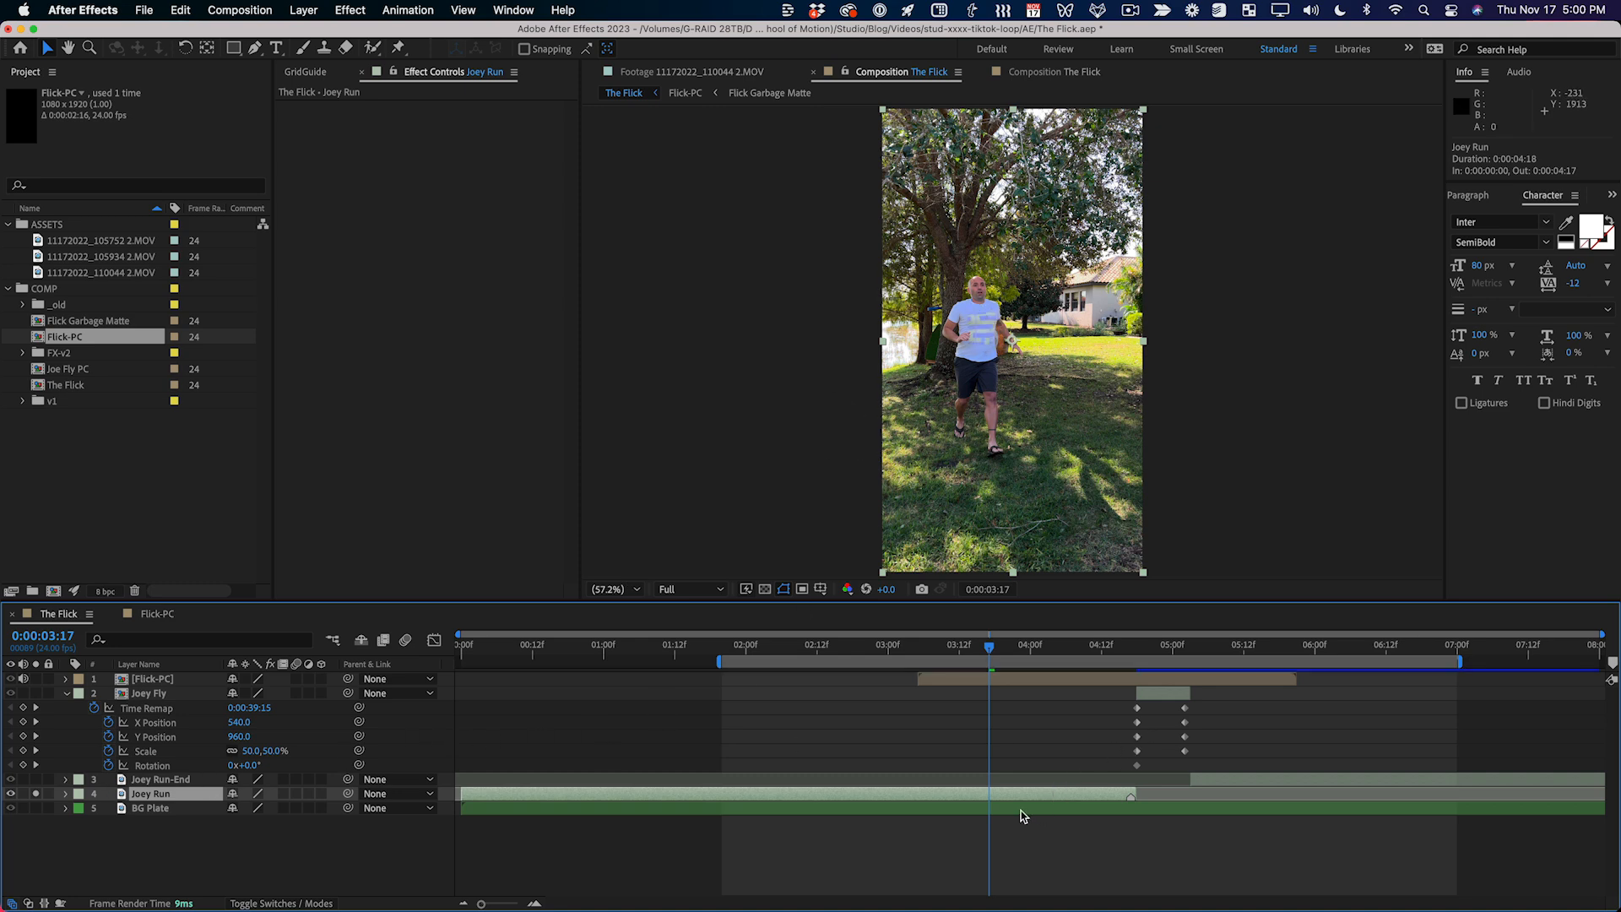
{"action": "left_click_drag", "start_coordinate": [1134, 654], "coordinate": [1154, 652]}
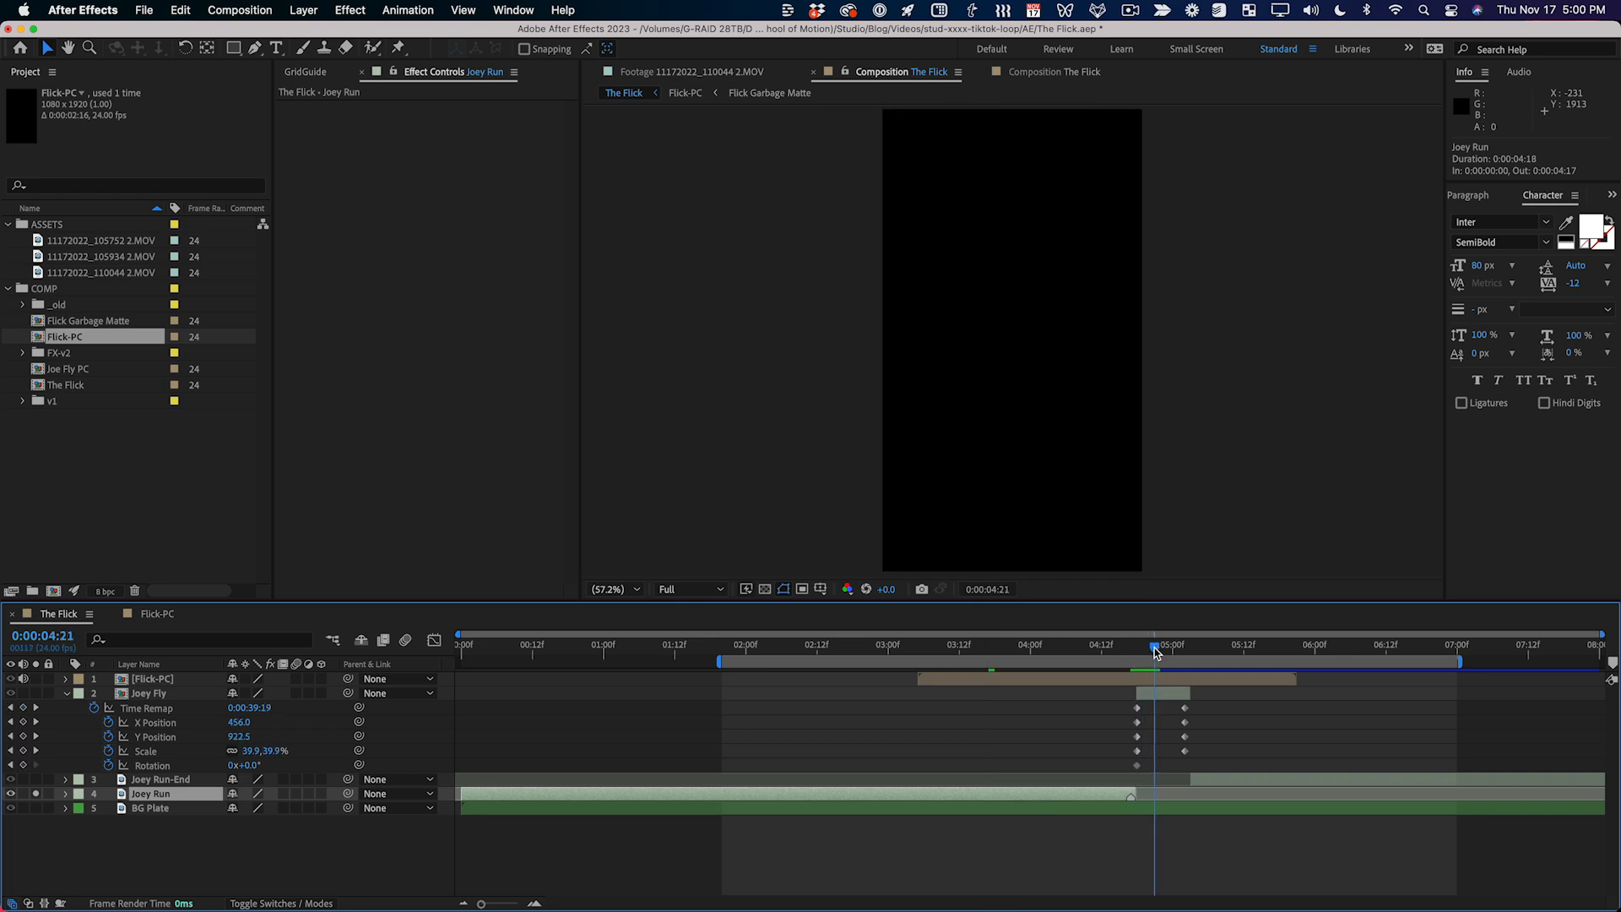
{"action": "left_click", "coordinate": [33, 794]}
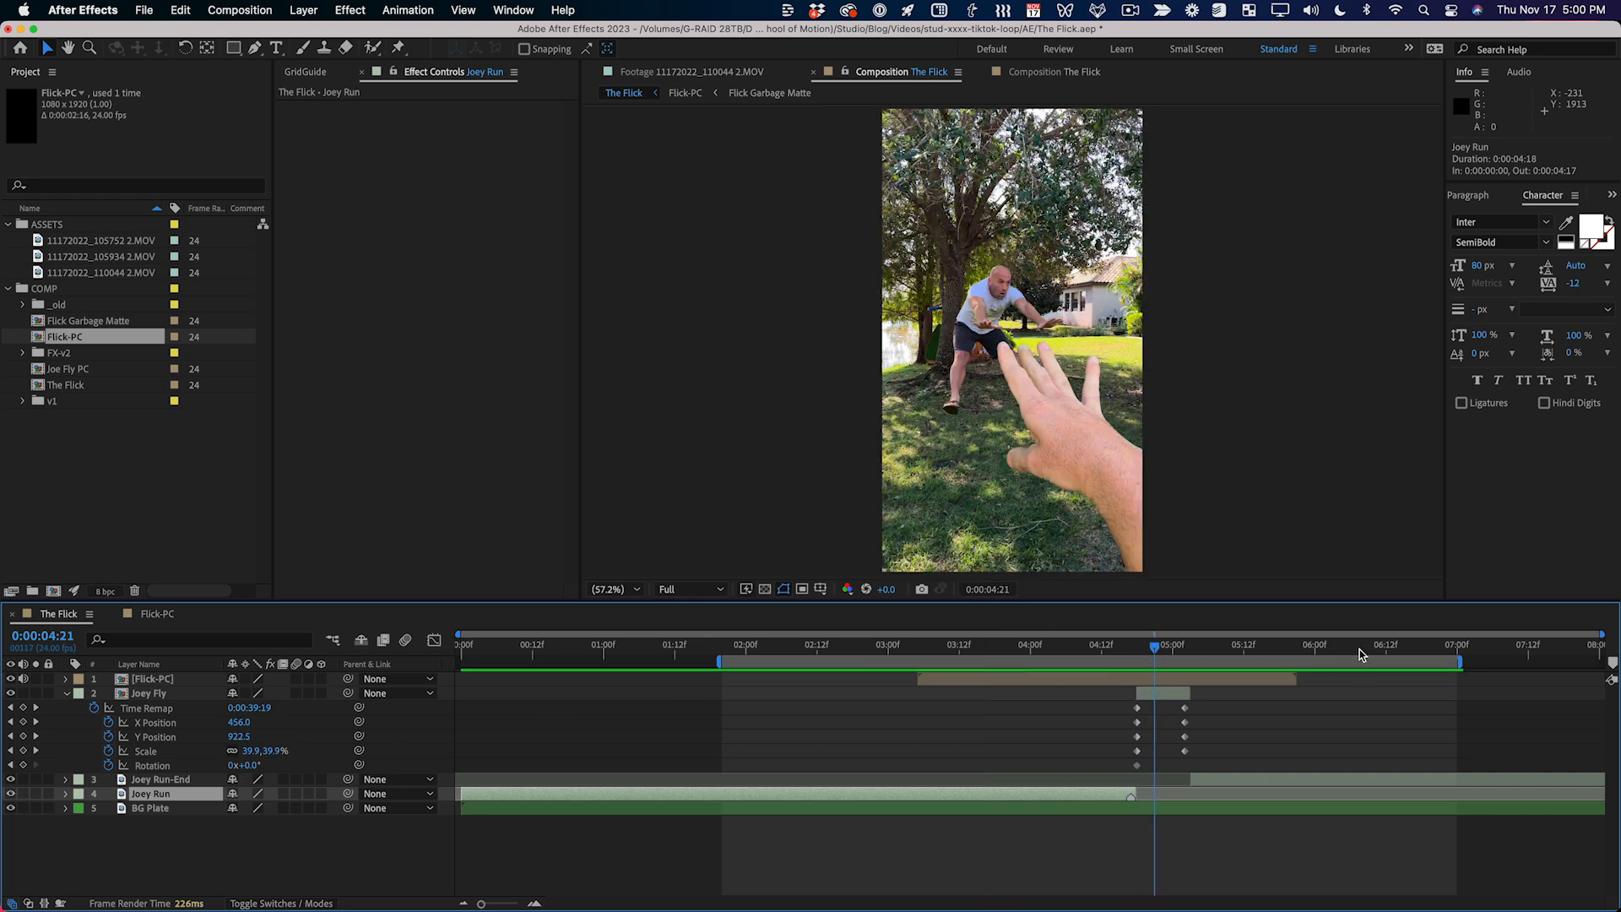
Step: Compare the last frame of Joey Run at 0:00:04:17 with the first frame of Joey Fly at 0:00:04:18
{"action": "key", "text": "equal"}
{"action": "key", "text": "equal"}
{"action": "key", "text": "equal"}
{"action": "left_click", "coordinate": [932, 655]}
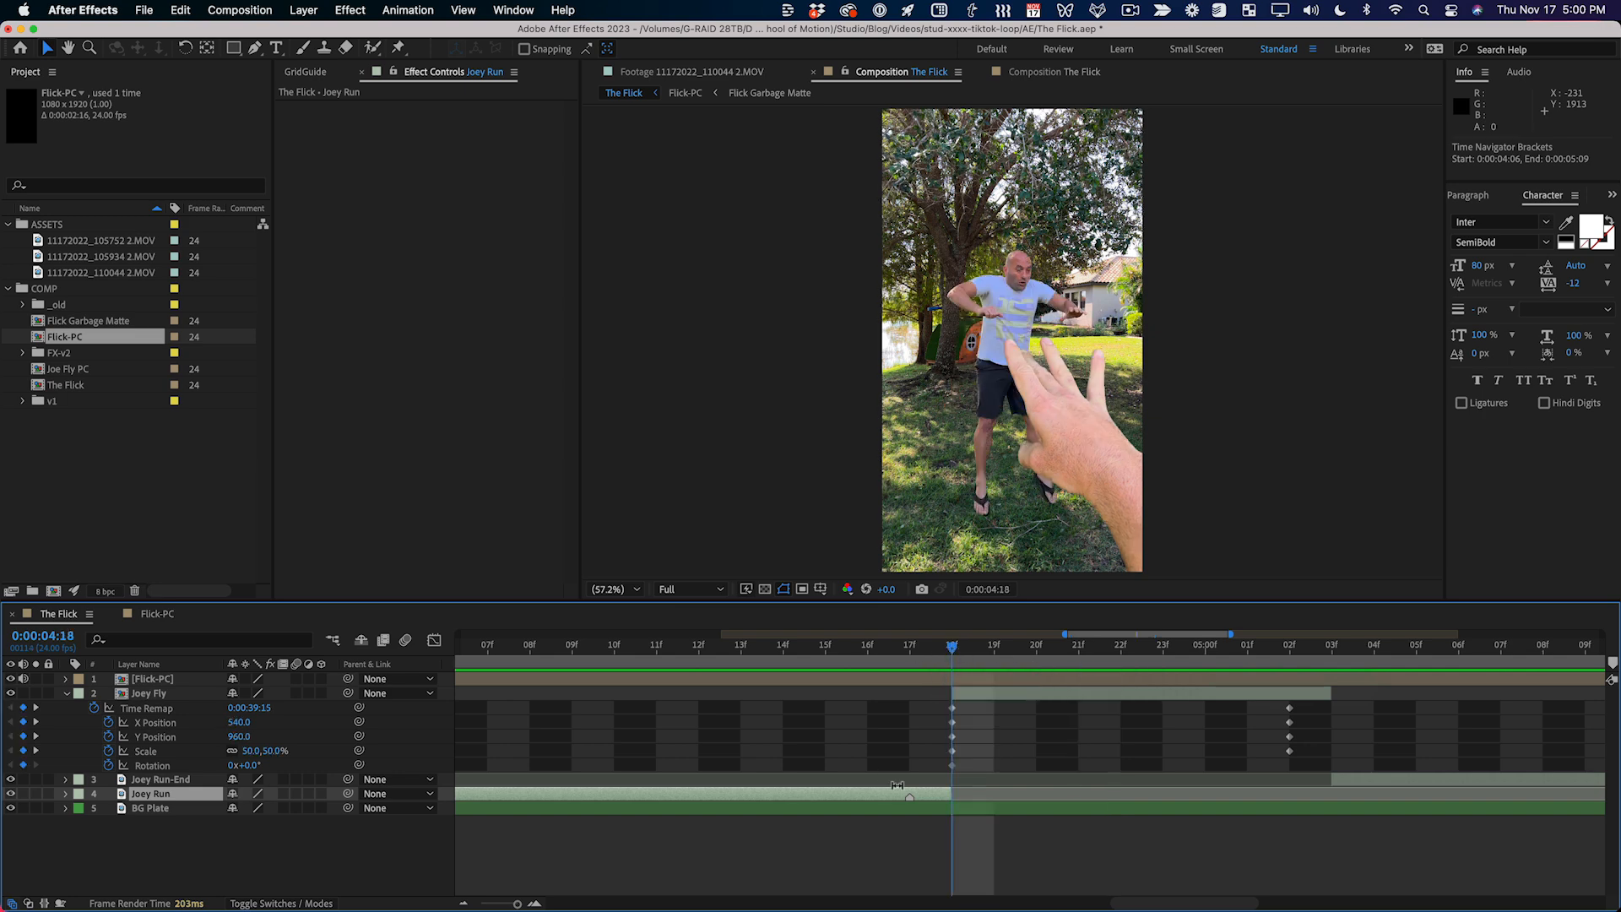
{"action": "key", "text": "Page_Up"}
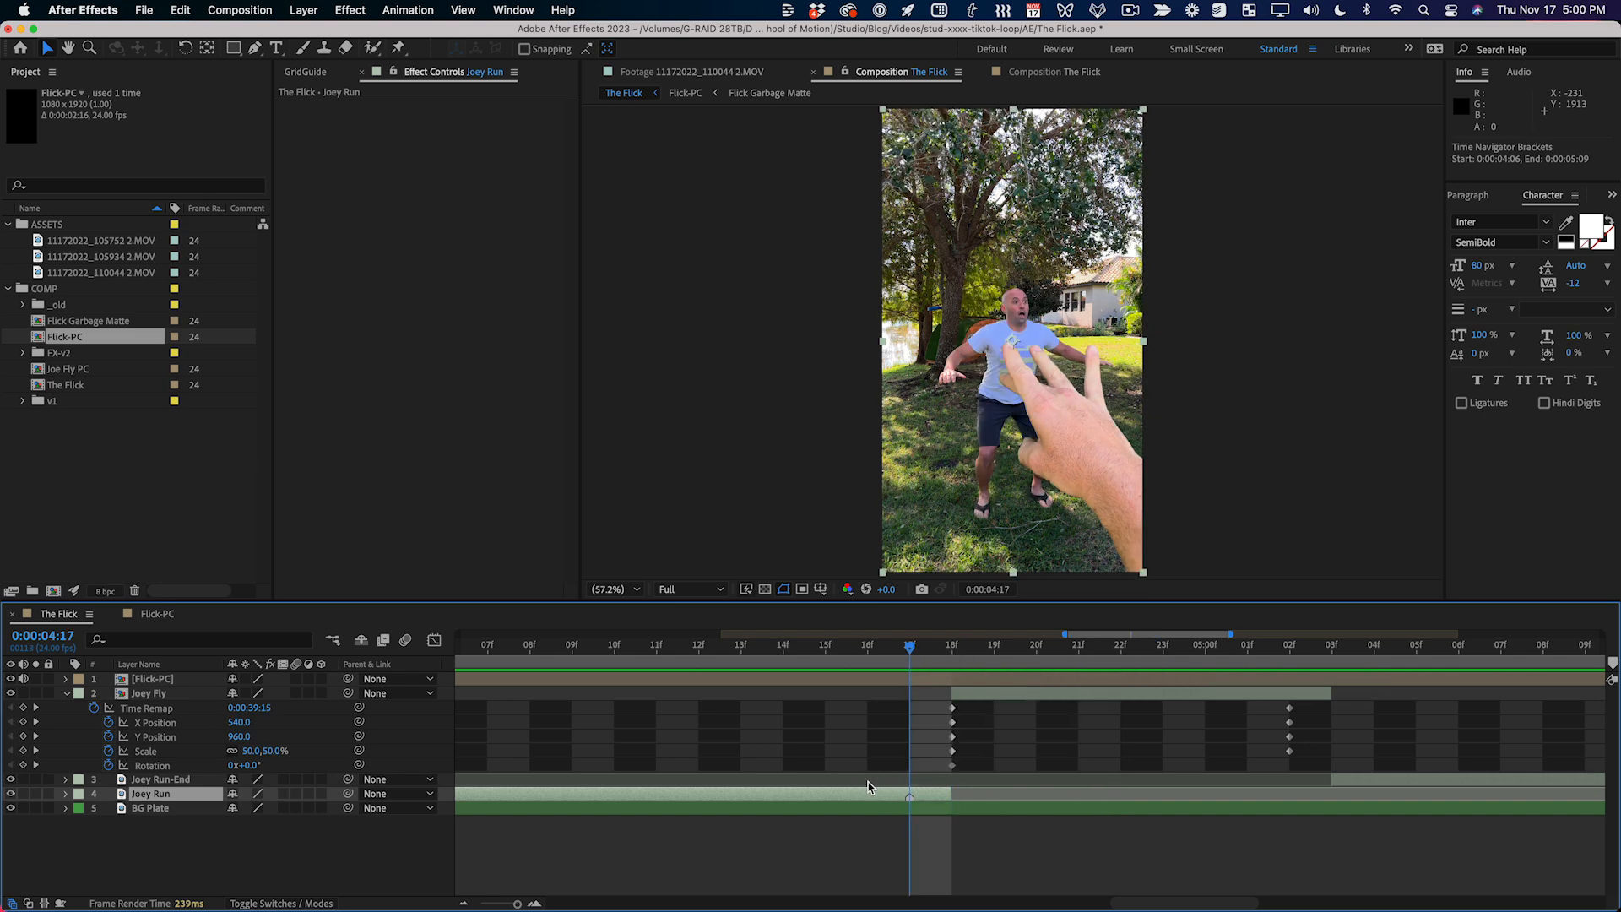
{"action": "key", "text": "Page_Down"}
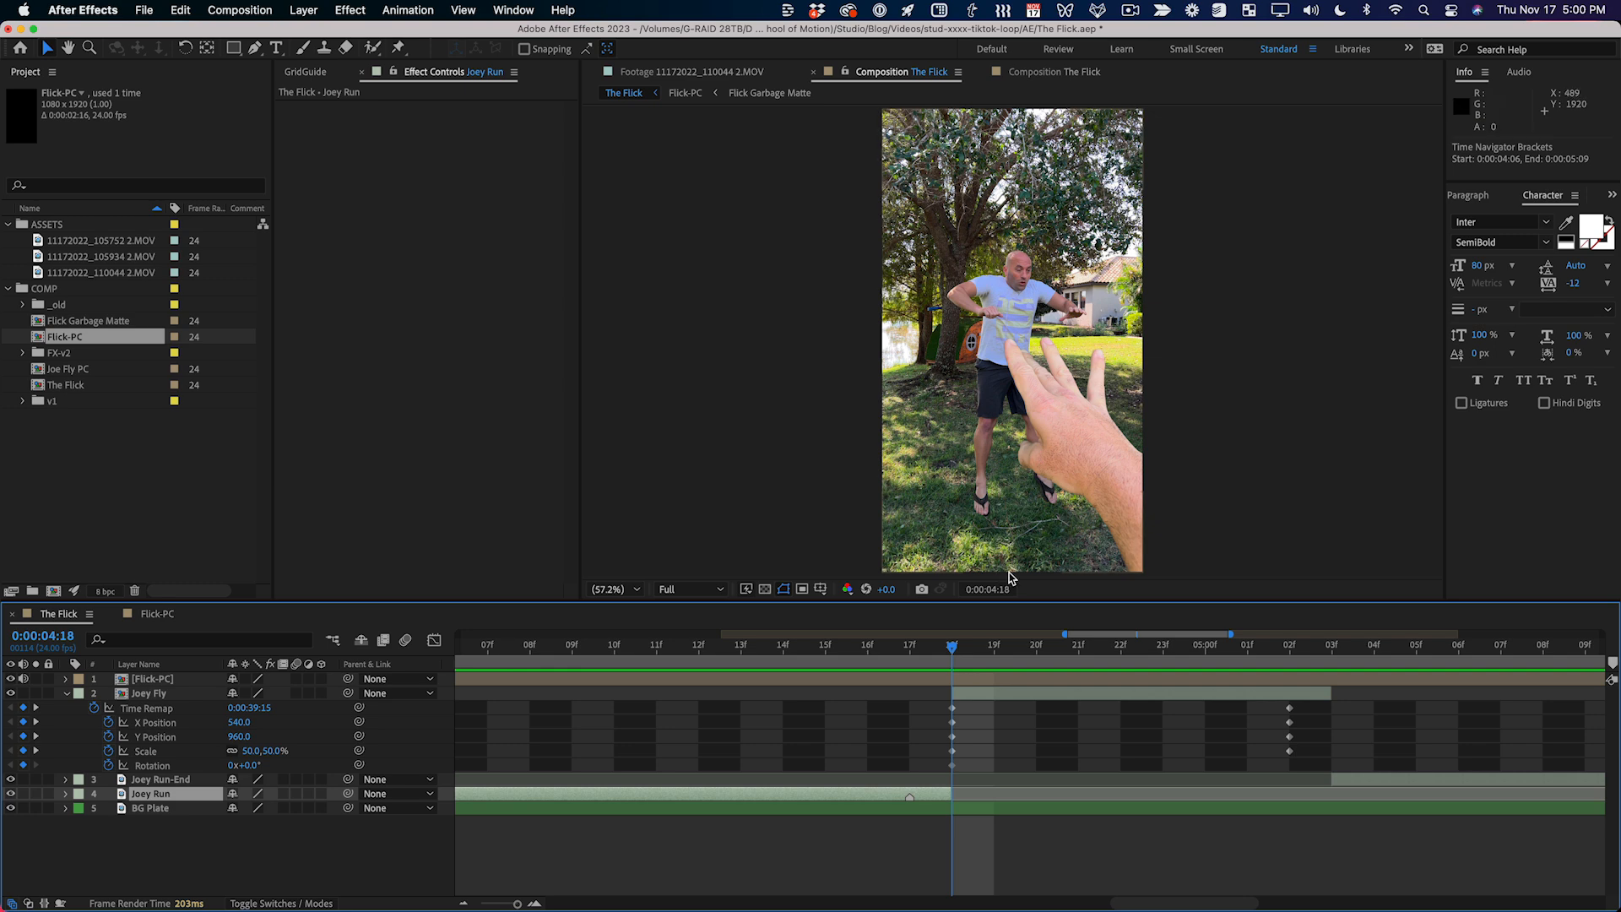
Step: Draw a closed, loose 11-point RotoBezier mask around the man on the Joey Run layer at the first frame
{"action": "key", "text": "Home"}
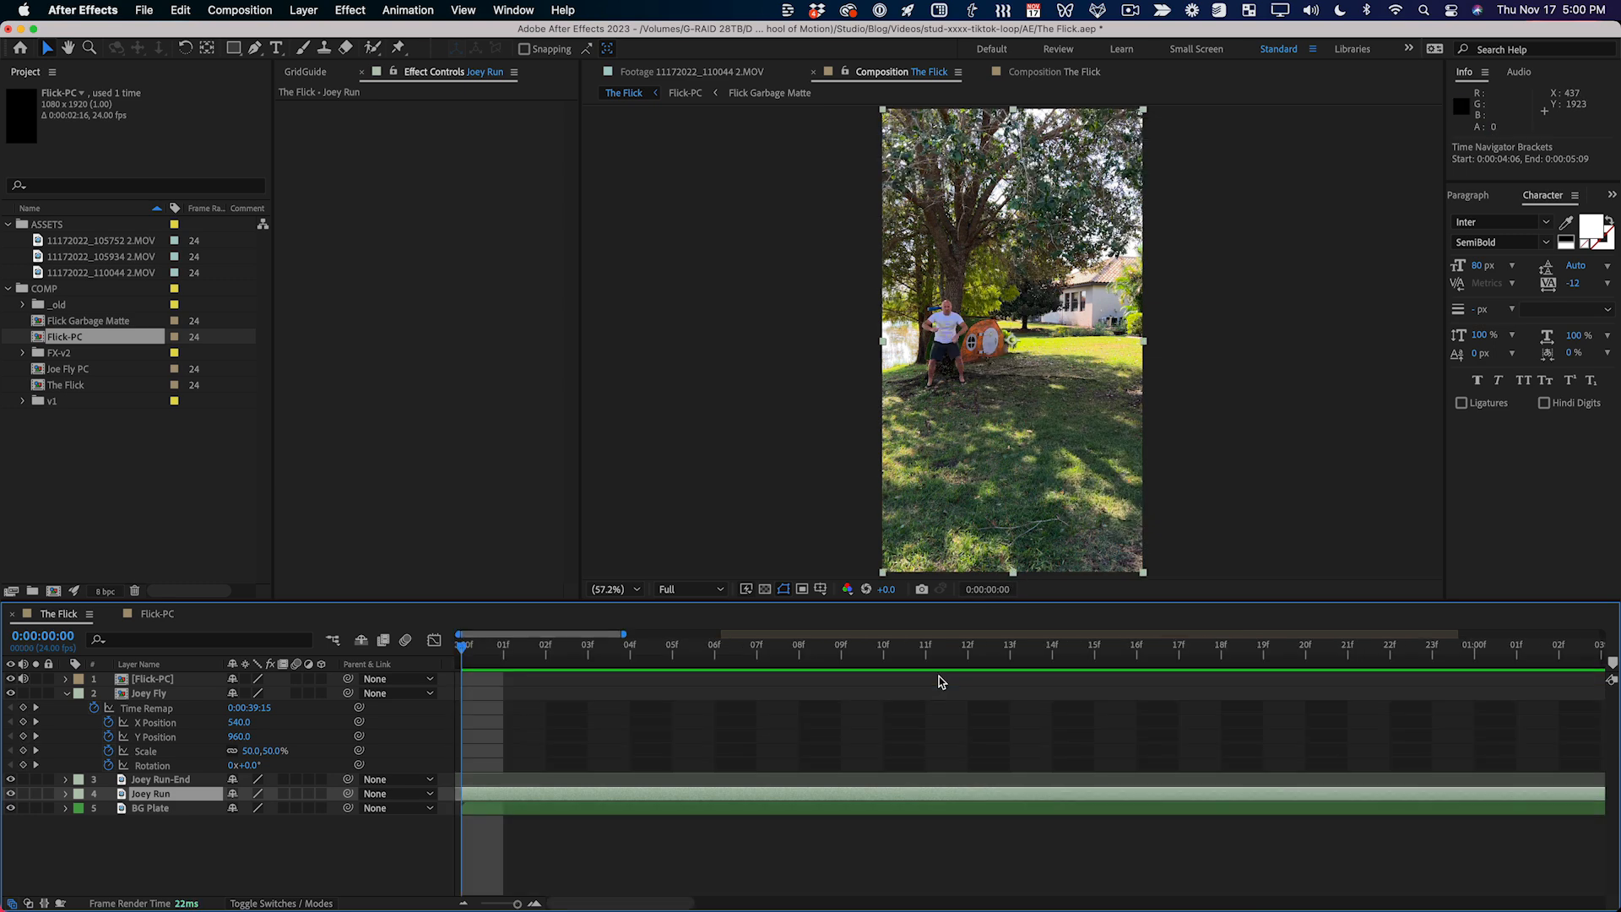
{"action": "key", "text": "semicolon"}
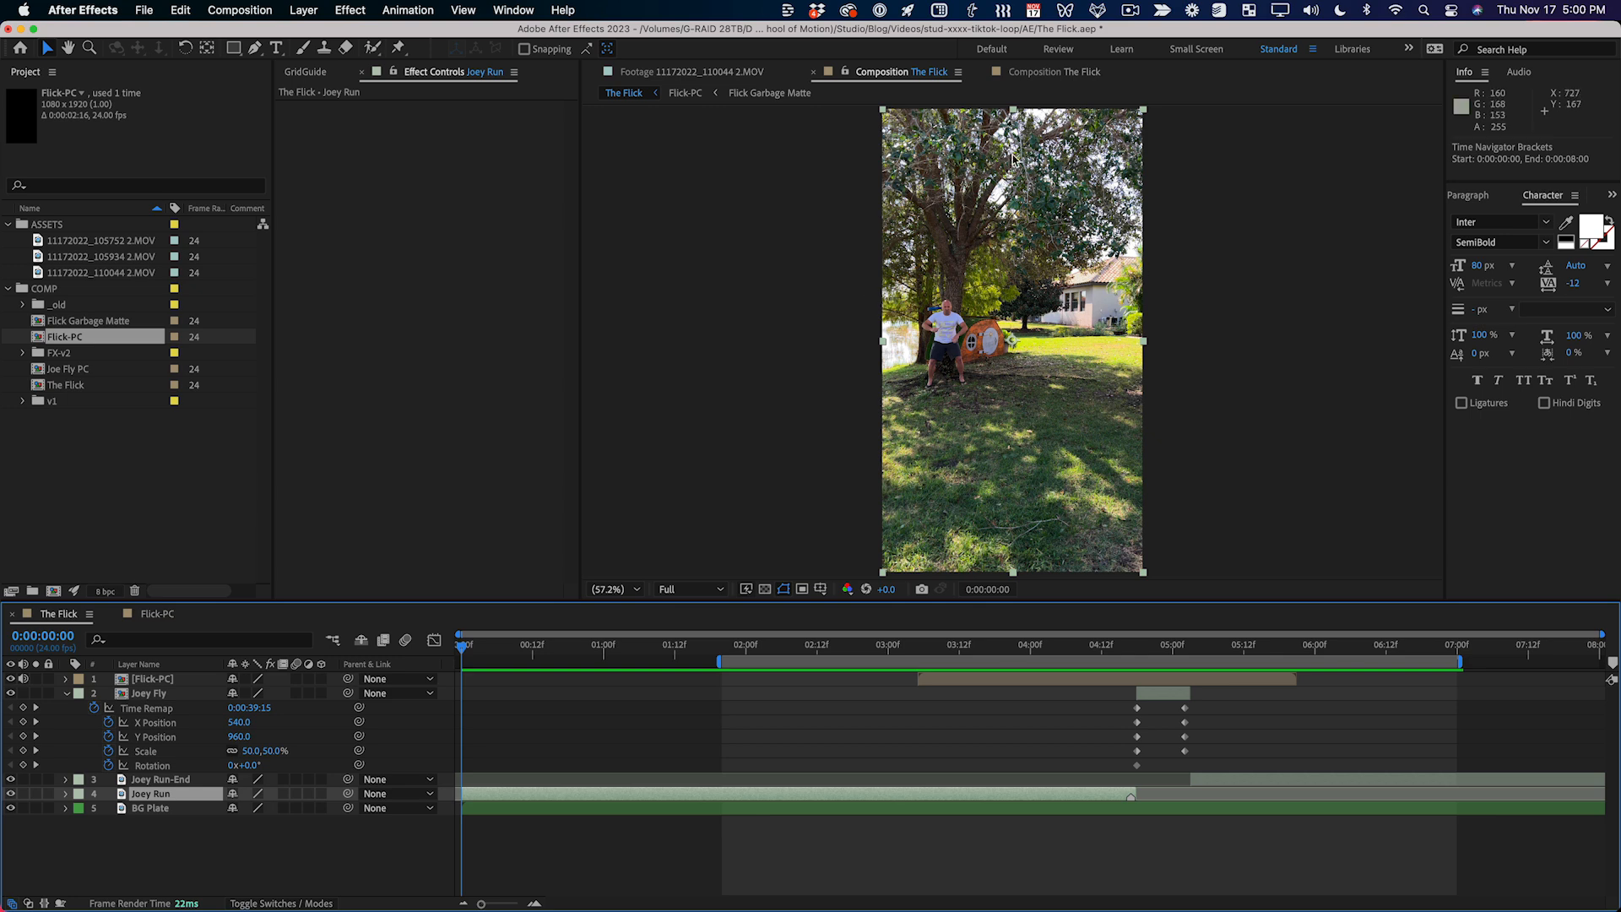
{"action": "key", "text": "g"}
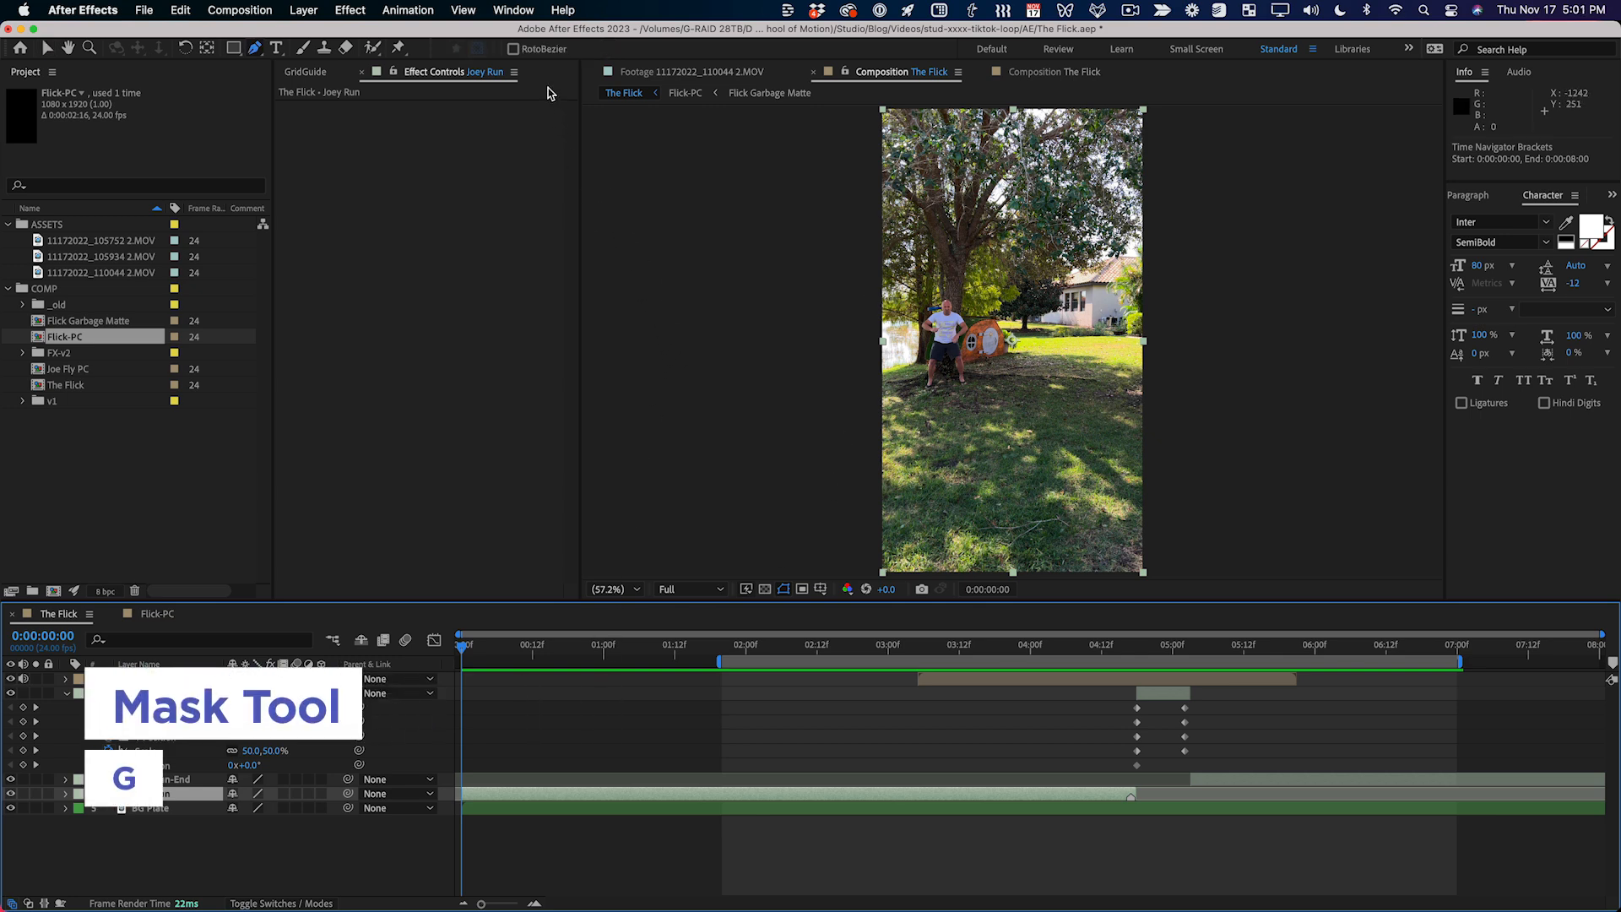
{"action": "left_click", "coordinate": [513, 49]}
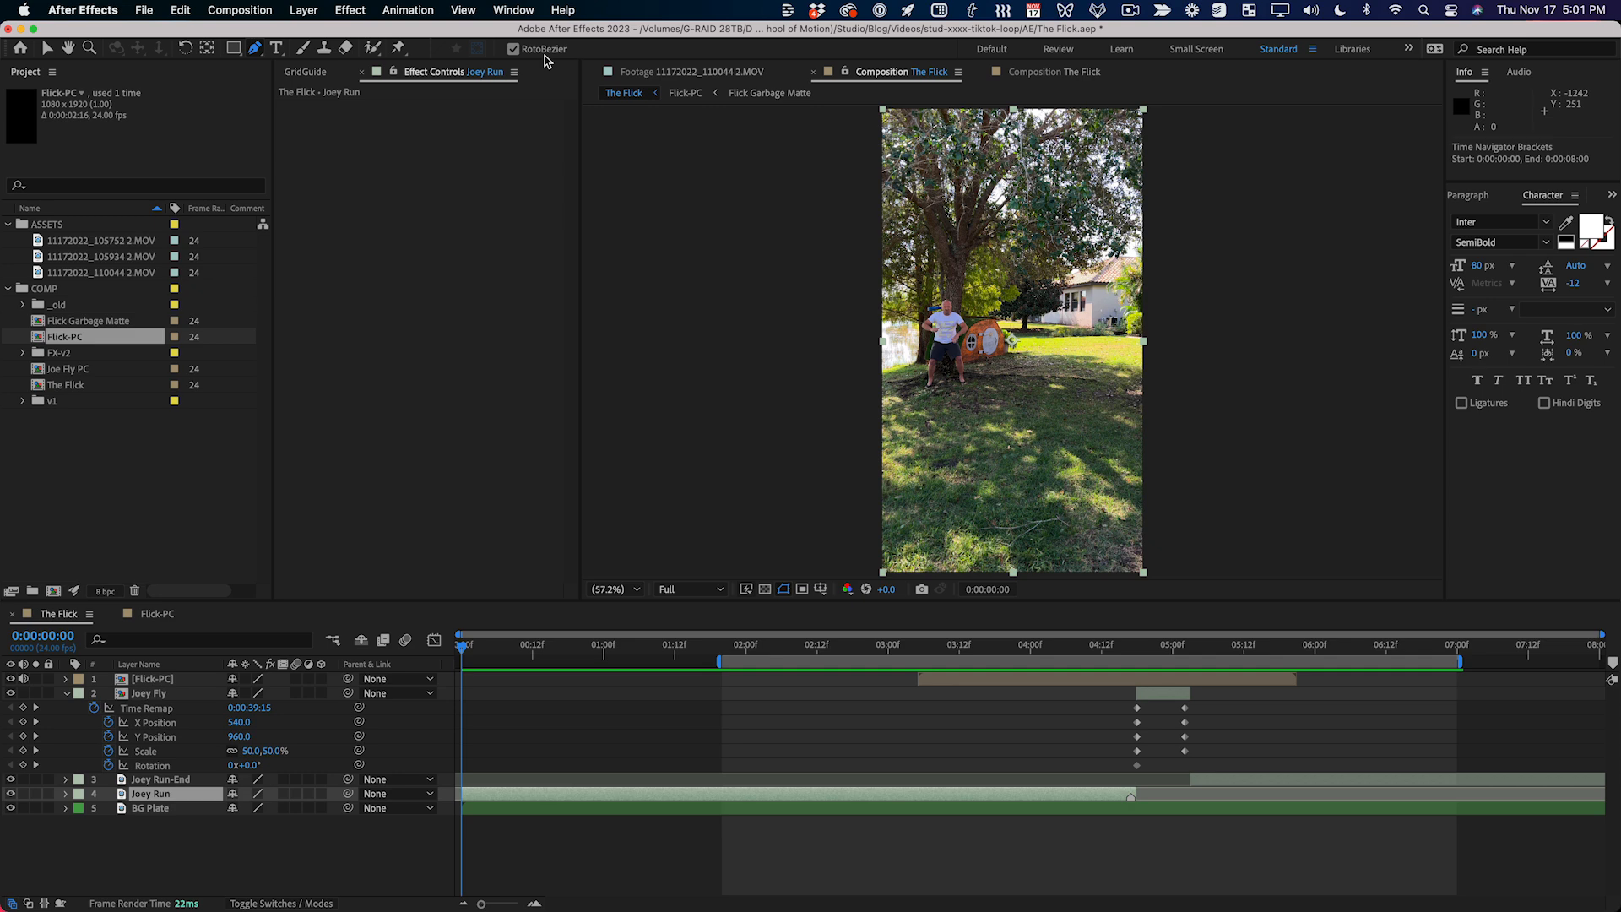
{"action": "scroll", "coordinate": [1014, 343], "scroll_direction": "up", "scroll_amount": 4}
{"action": "scroll", "coordinate": [1005, 346], "scroll_direction": "down", "scroll_amount": 1}
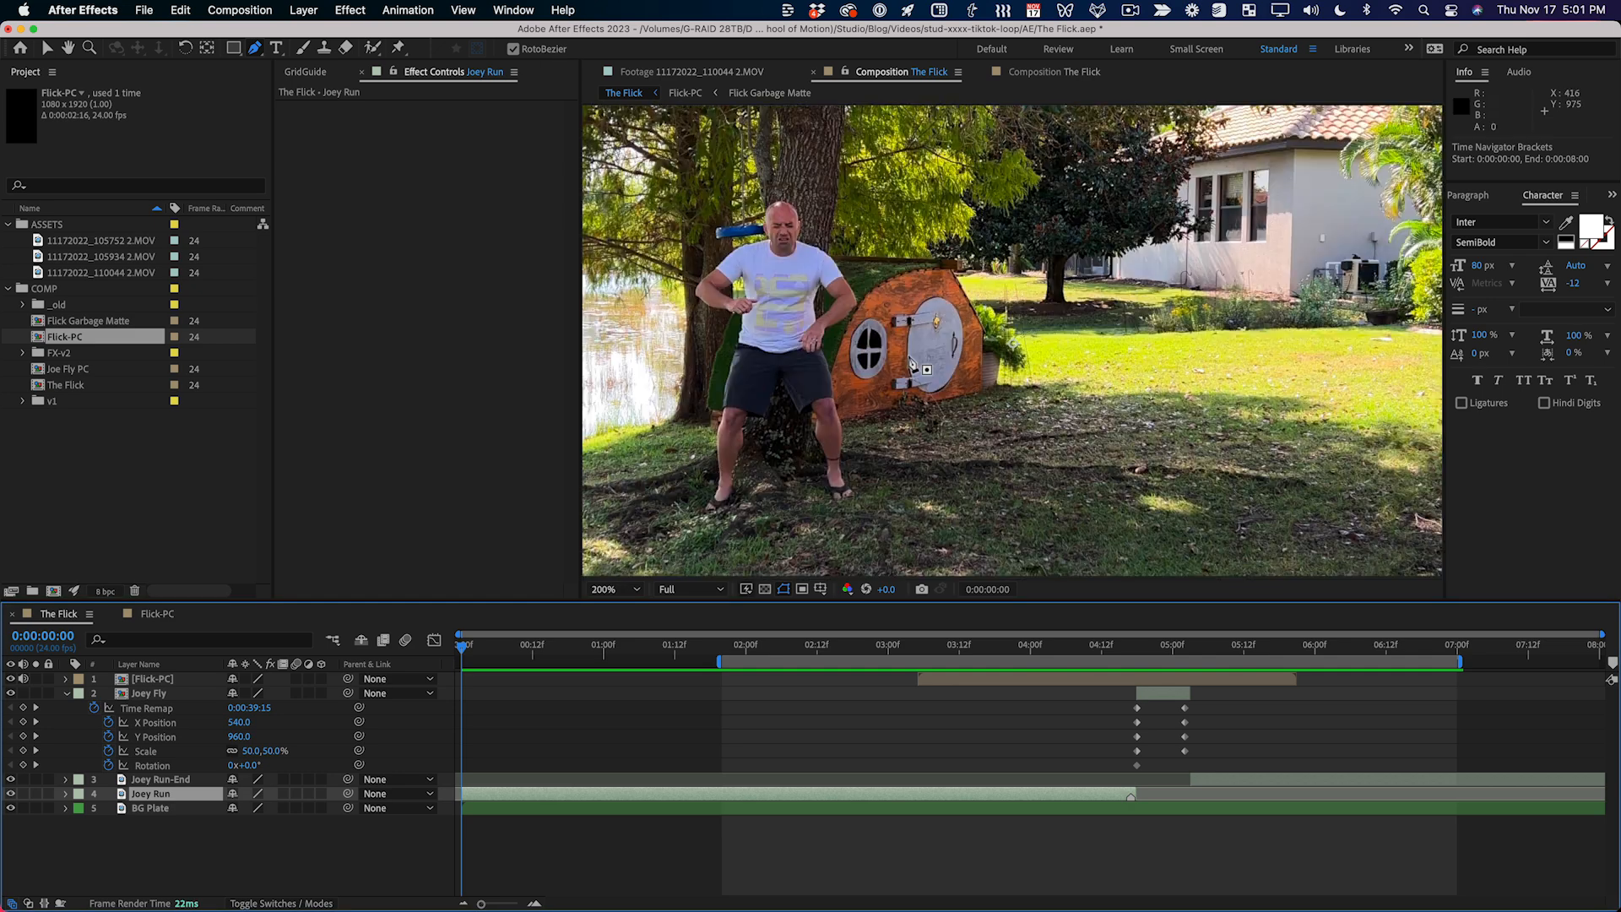
{"action": "key", "text": "space"}
{"action": "left_click_drag", "start_coordinate": [863, 307], "coordinate": [936, 304]}
{"action": "left_click", "coordinate": [843, 161]}
{"action": "left_click", "coordinate": [777, 224]}
{"action": "left_click", "coordinate": [735, 287]}
{"action": "left_click", "coordinate": [737, 371]}
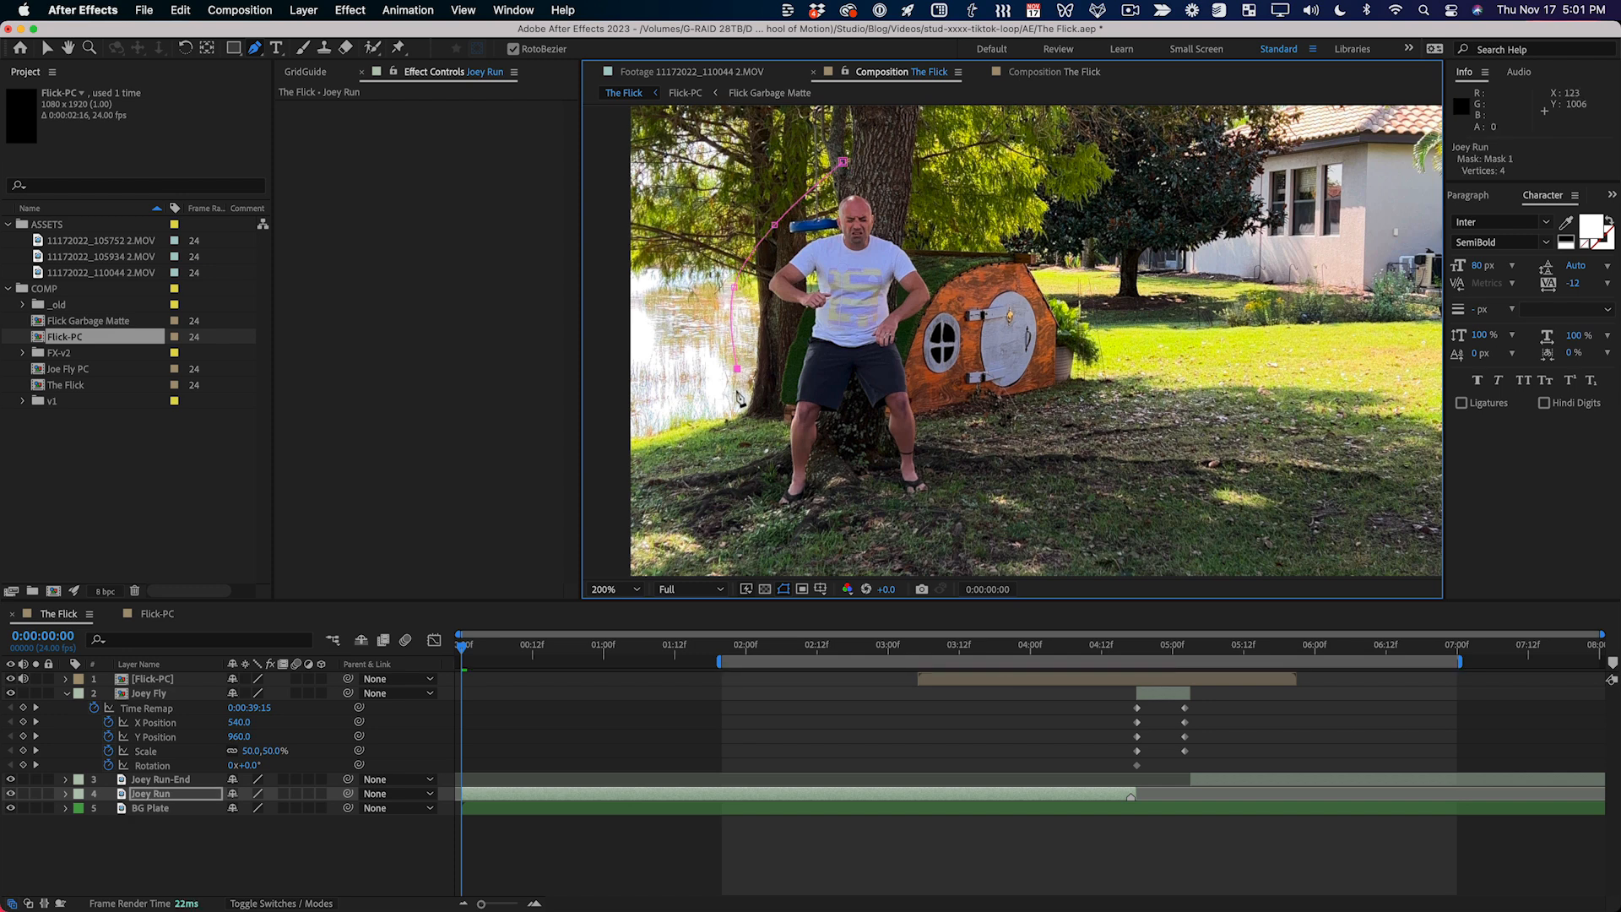
{"action": "left_click", "coordinate": [741, 481]}
{"action": "left_click", "coordinate": [808, 541]}
{"action": "left_click", "coordinate": [920, 524]}
{"action": "left_click", "coordinate": [971, 465]}
{"action": "left_click", "coordinate": [968, 346]}
{"action": "left_click", "coordinate": [939, 251]}
{"action": "left_click", "coordinate": [900, 194]}
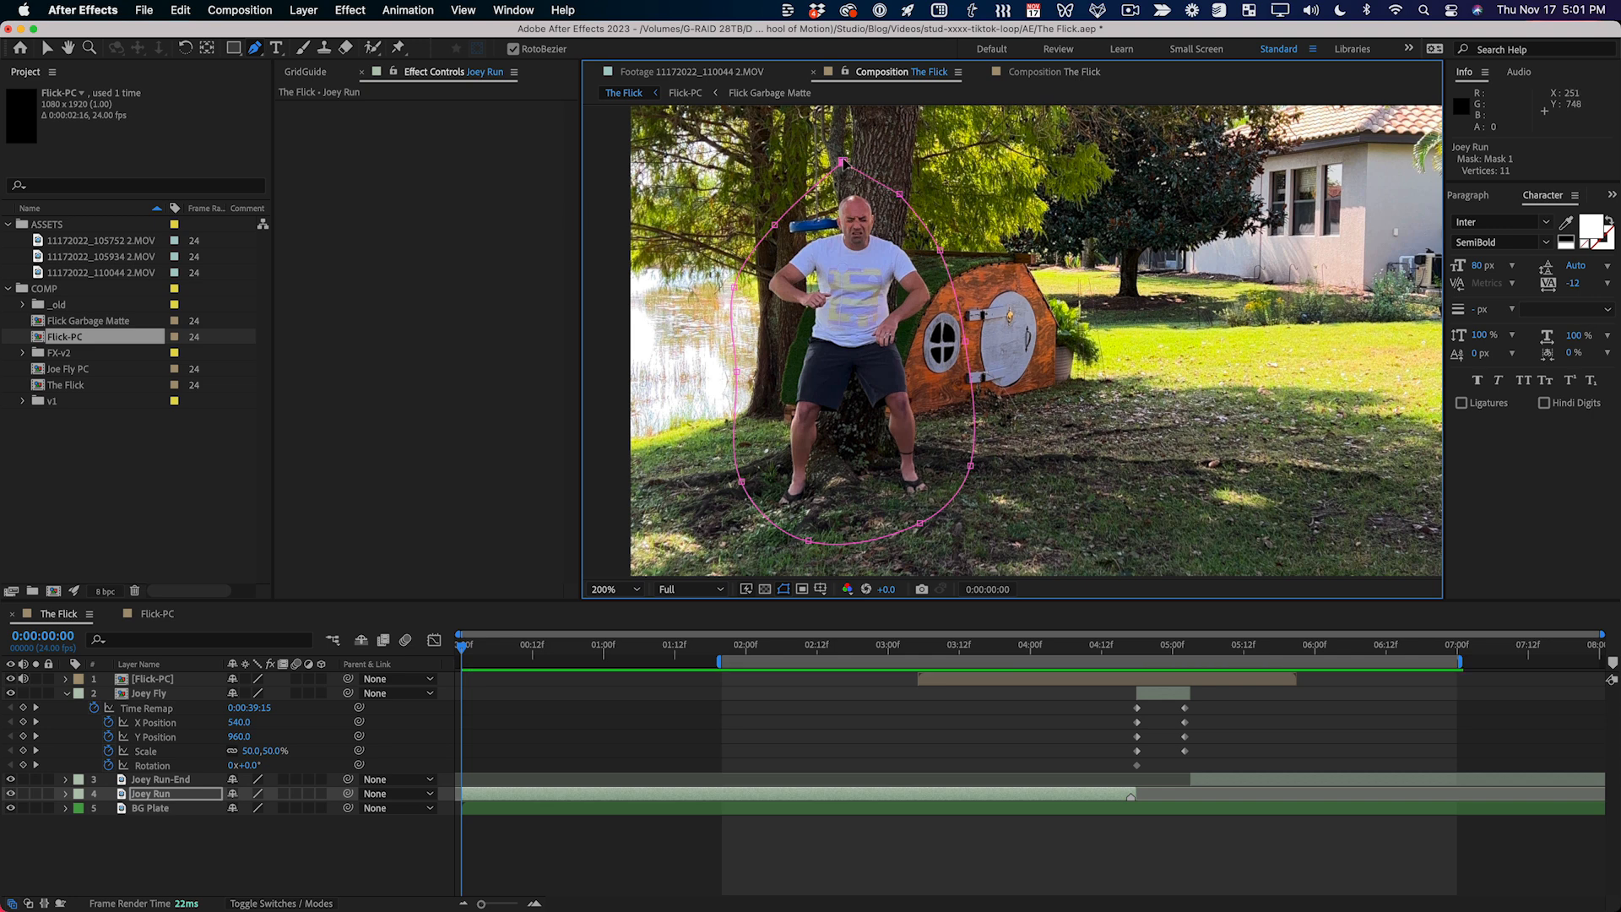
{"action": "left_click", "coordinate": [844, 162]}
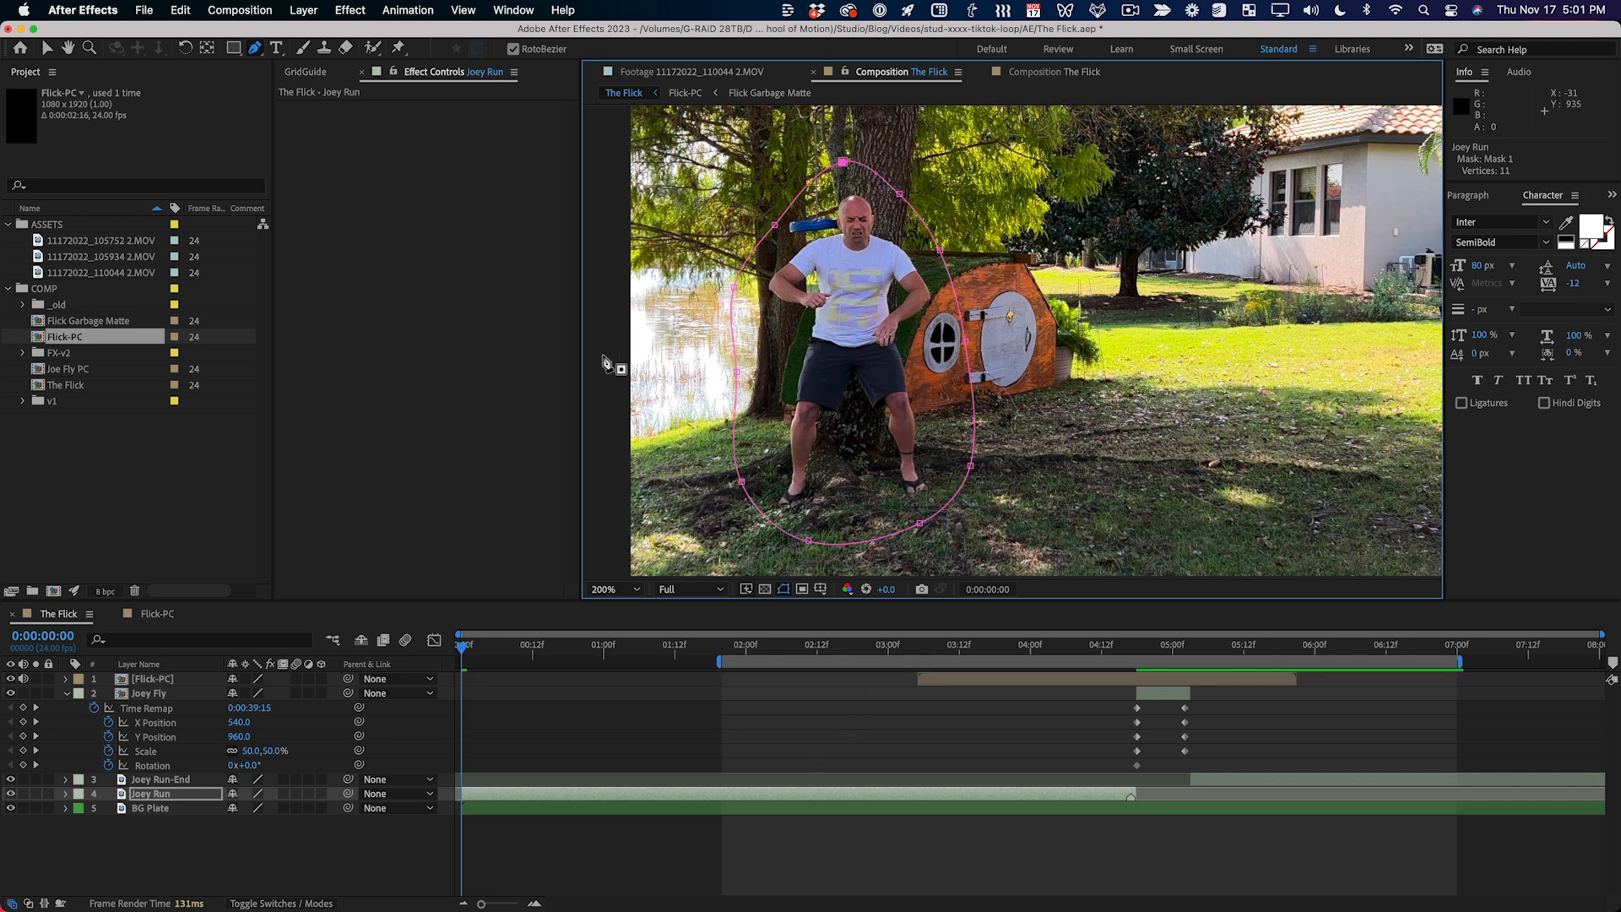
Step: Toggle the Joey Run layer's visibility several times to check how the masked area blends with the background plate
{"action": "left_click", "coordinate": [10, 794]}
{"action": "left_click", "coordinate": [10, 794]}
{"action": "left_click", "coordinate": [10, 795]}
{"action": "left_click", "coordinate": [10, 795]}
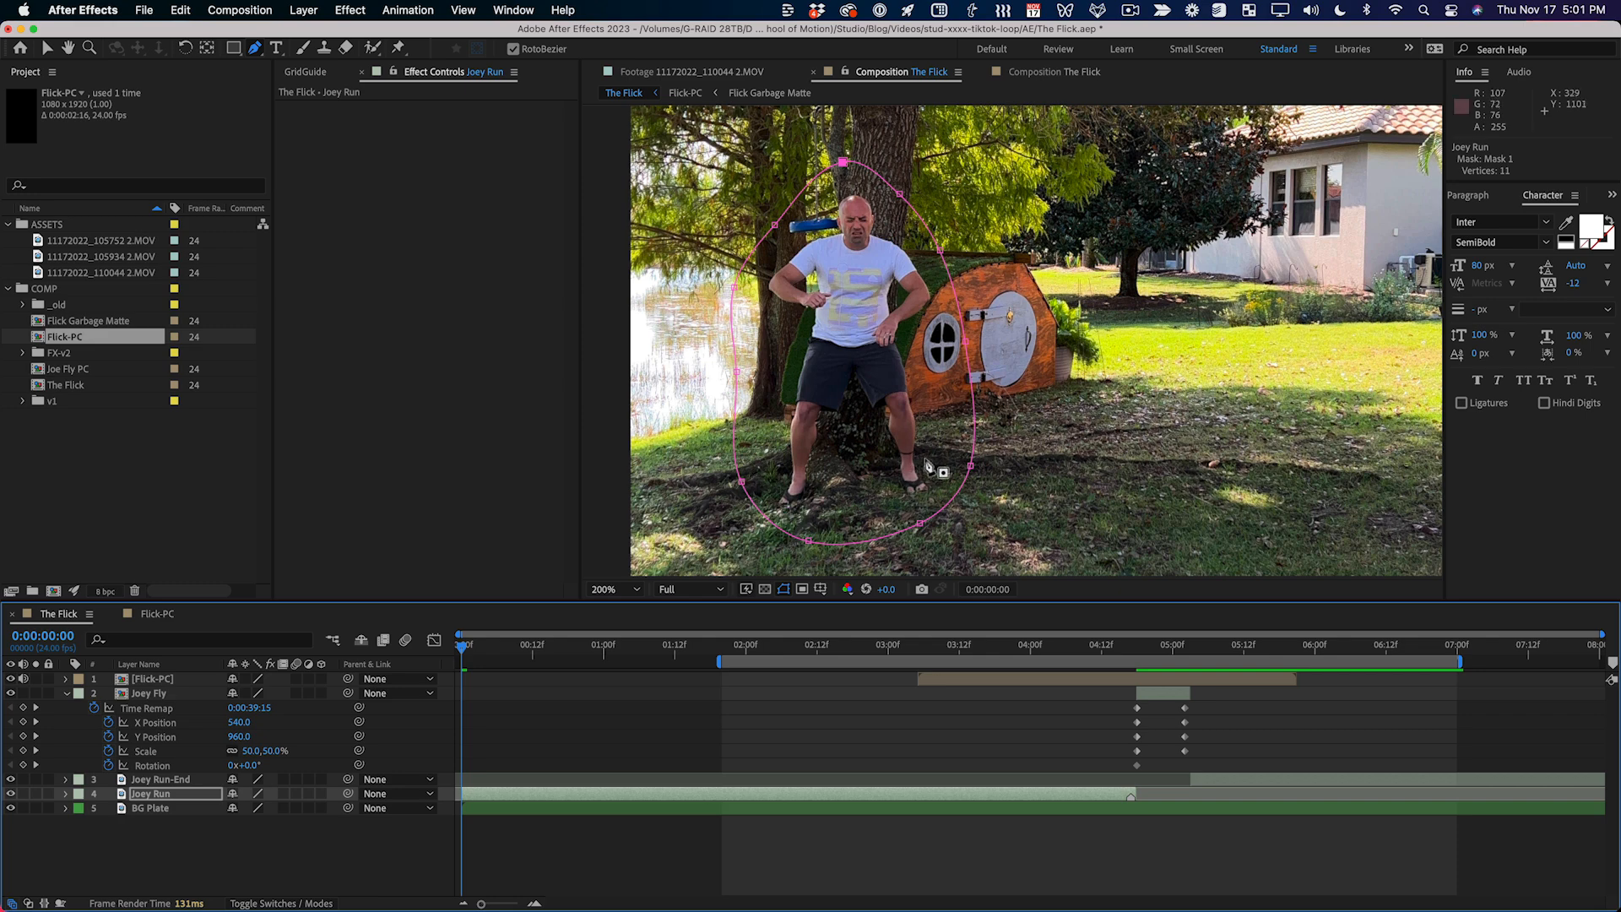
{"action": "left_click", "coordinate": [10, 795]}
Step: Keyframe the Mask Path of Mask 1 at the first frame and set the mask mode to None
{"action": "key", "text": "m"}
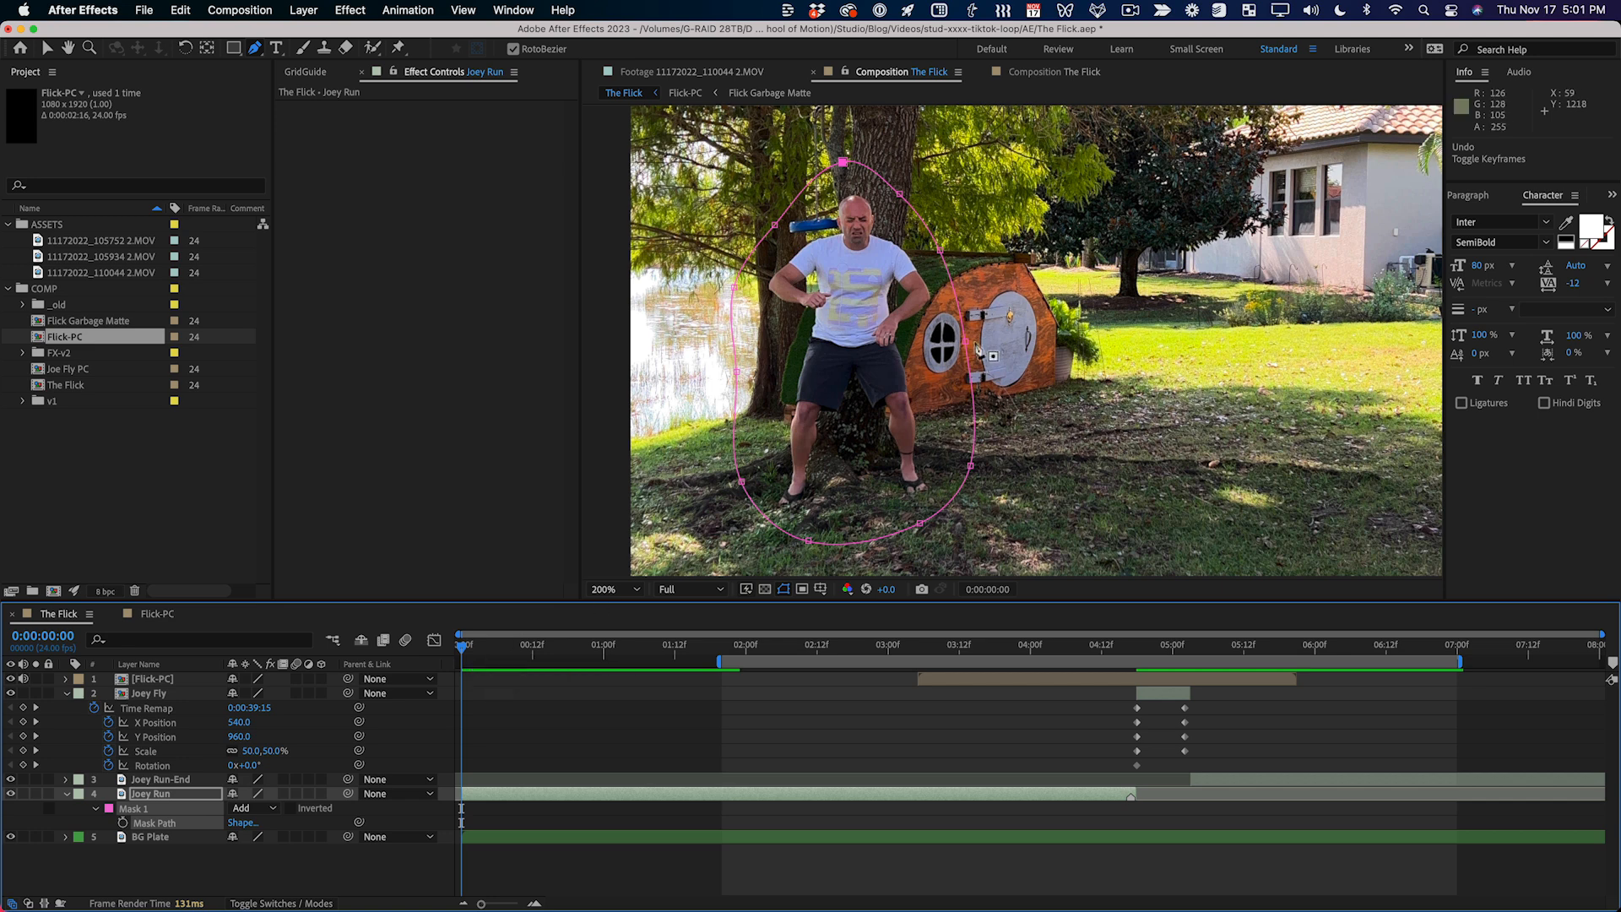
{"action": "left_click", "coordinate": [123, 823]}
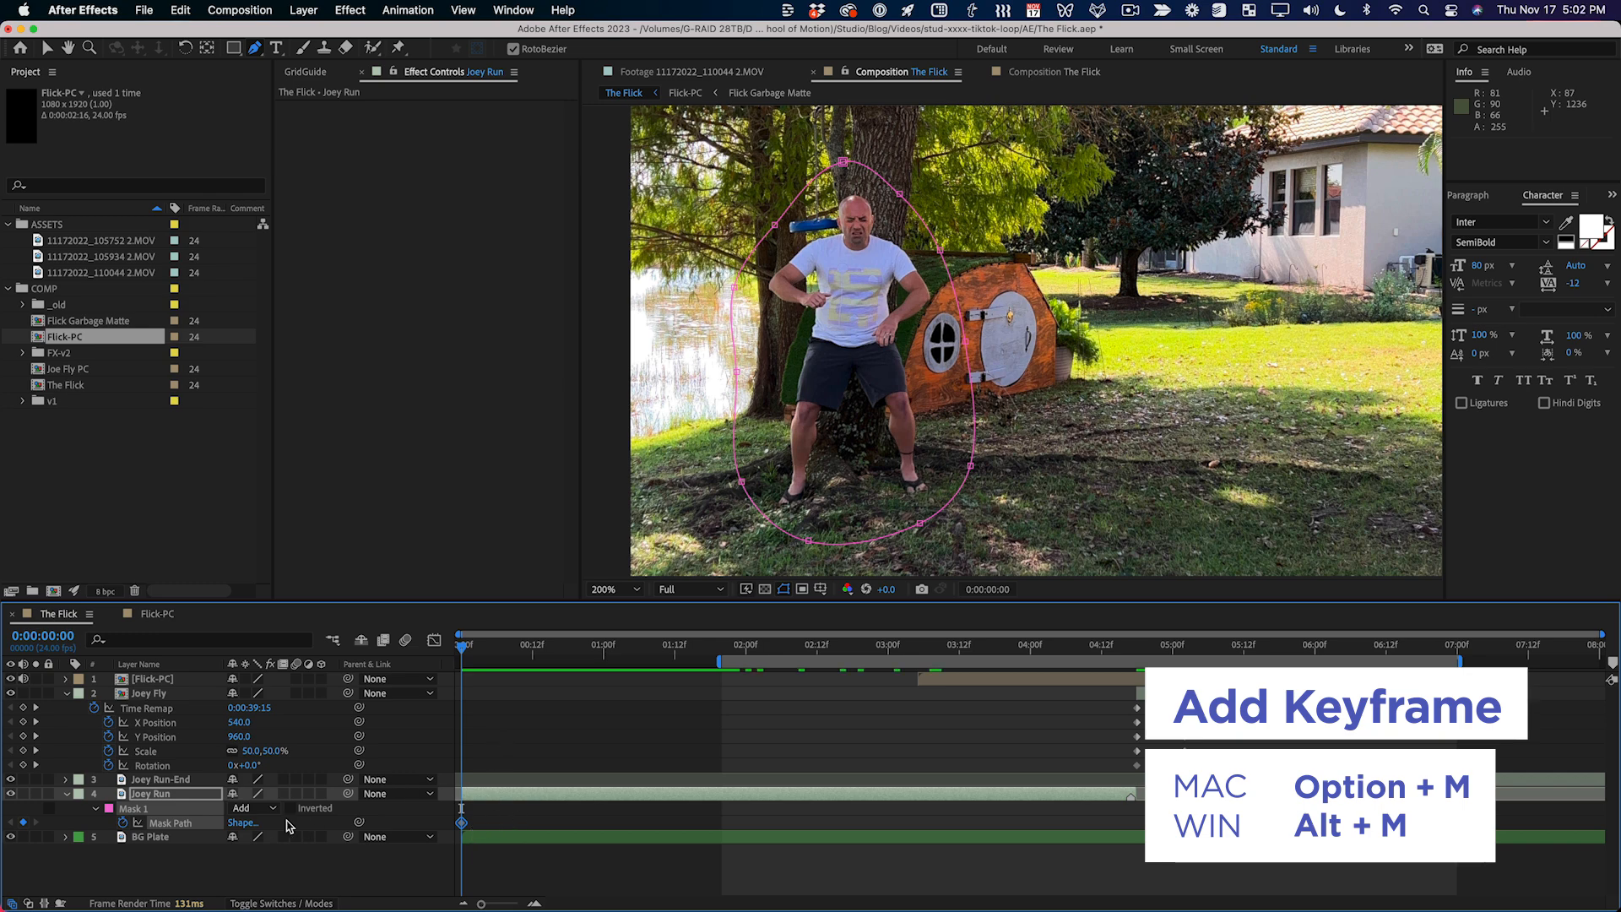
{"action": "left_click", "coordinate": [262, 809]}
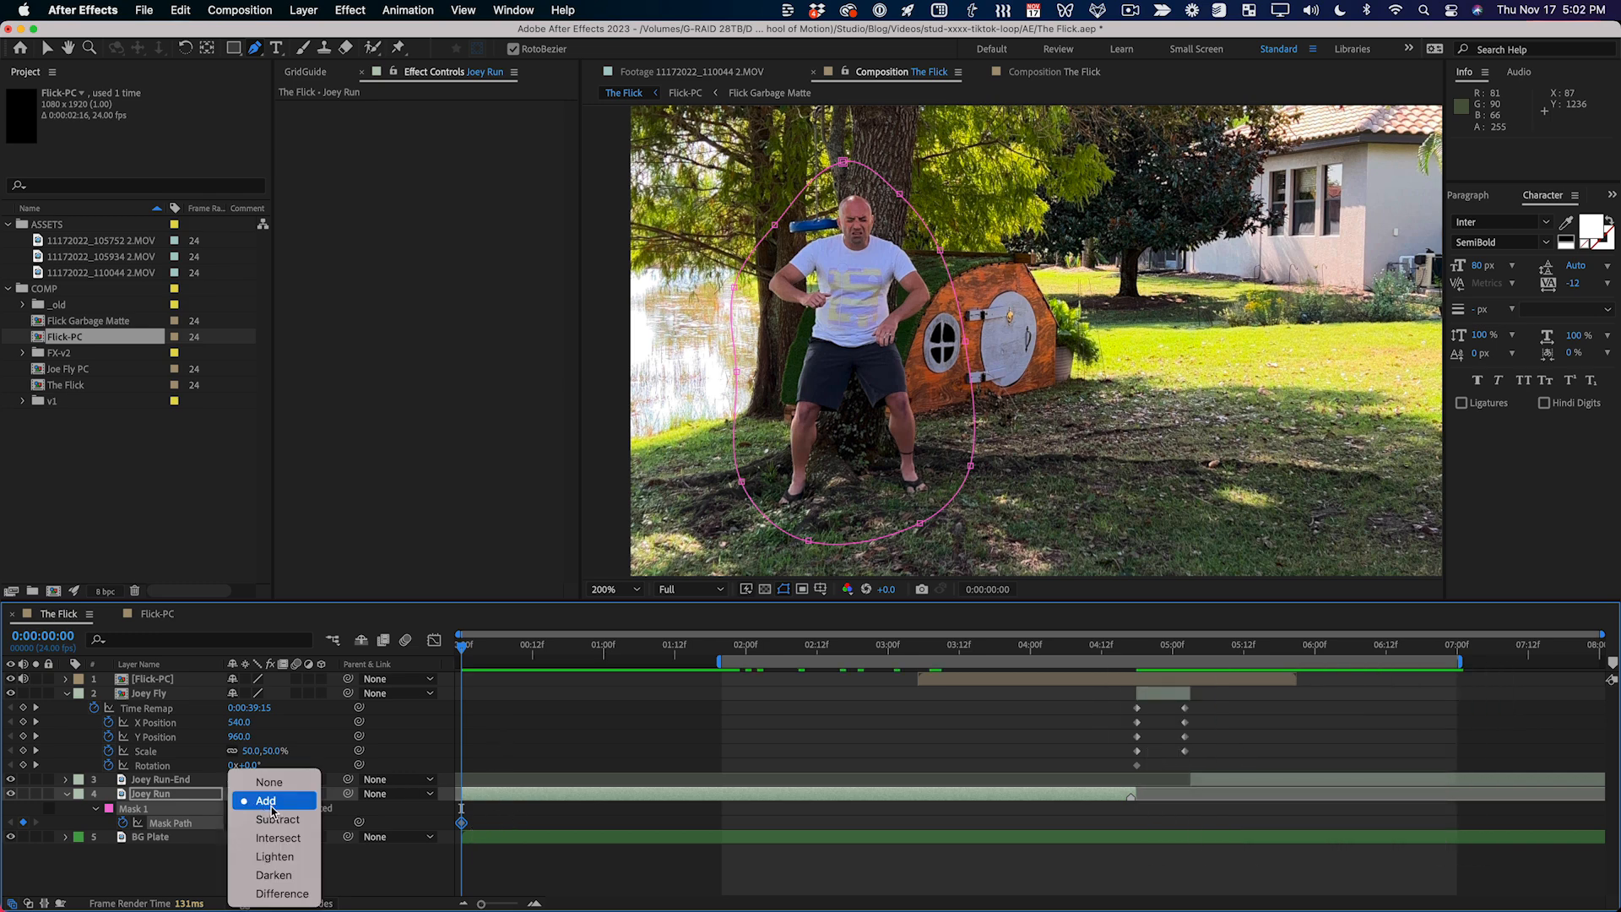
{"action": "left_click", "coordinate": [286, 783]}
Step: Add Mask Path keyframes for Mask 1 at 0:00:02:00 and 0:00:04:08
{"action": "left_click_drag", "start_coordinate": [463, 652], "coordinate": [749, 663]}
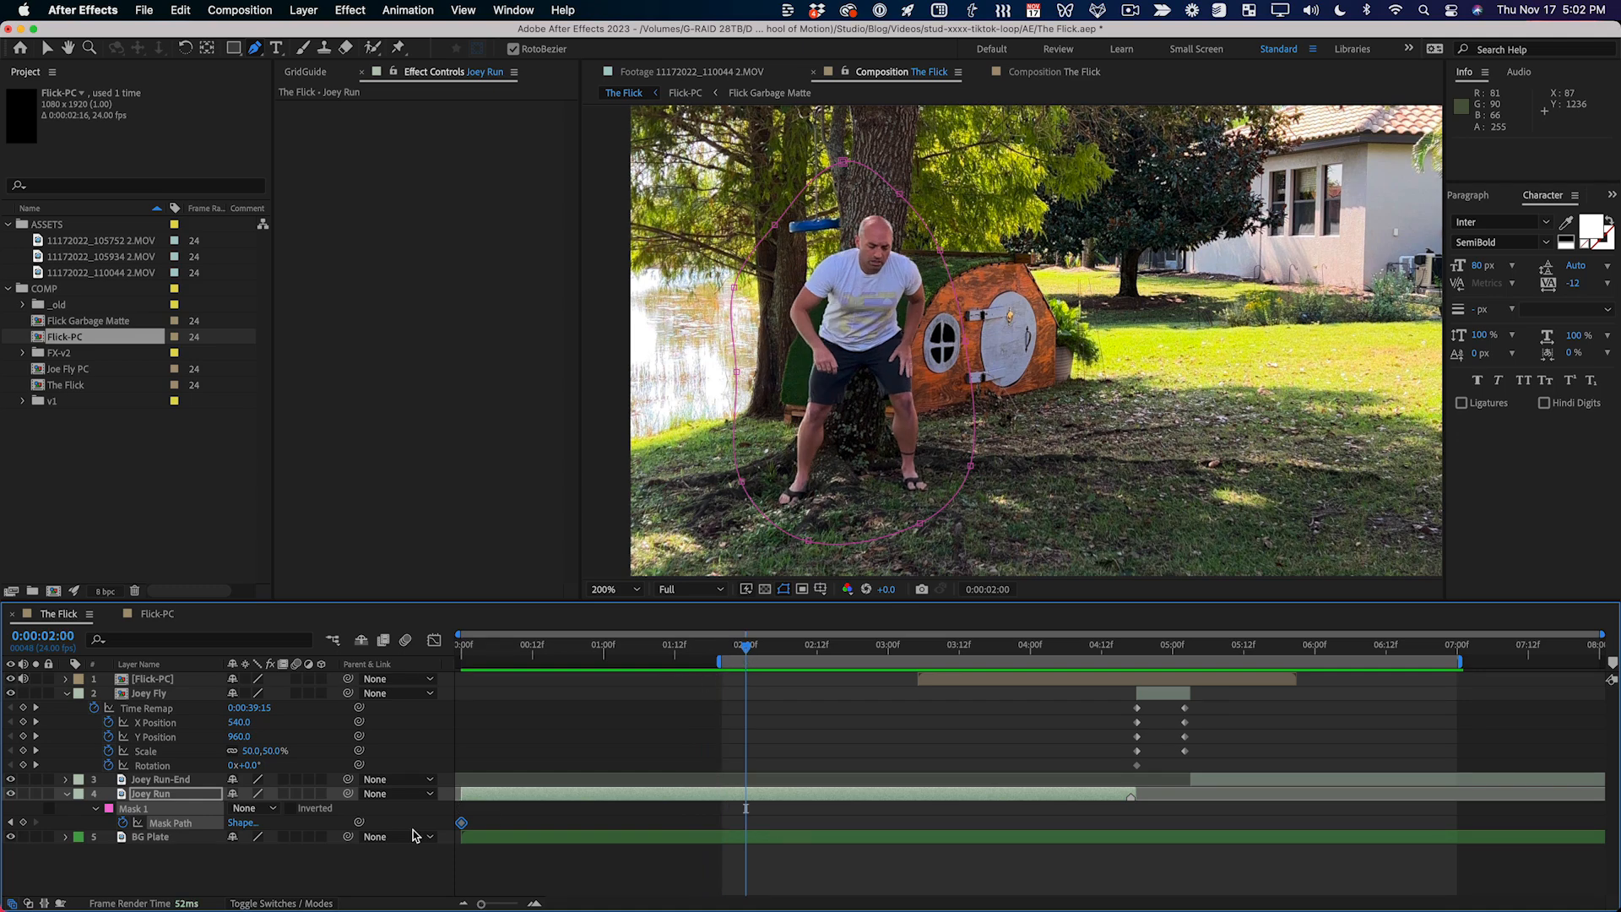
{"action": "left_click", "coordinate": [23, 822]}
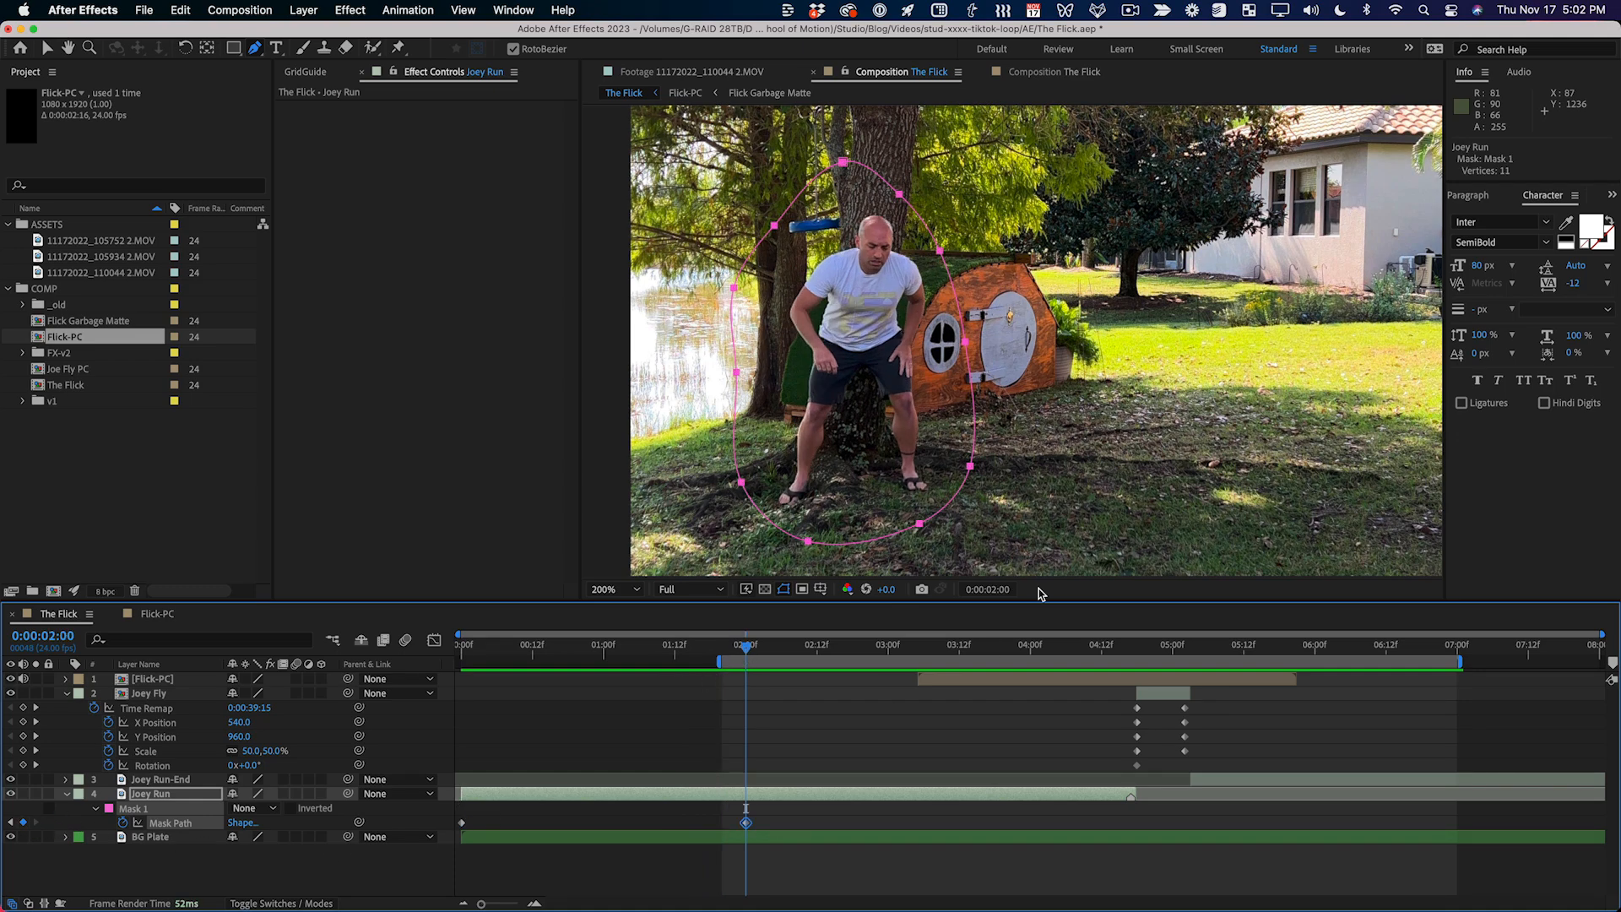
{"action": "left_click_drag", "start_coordinate": [748, 651], "coordinate": [1082, 654]}
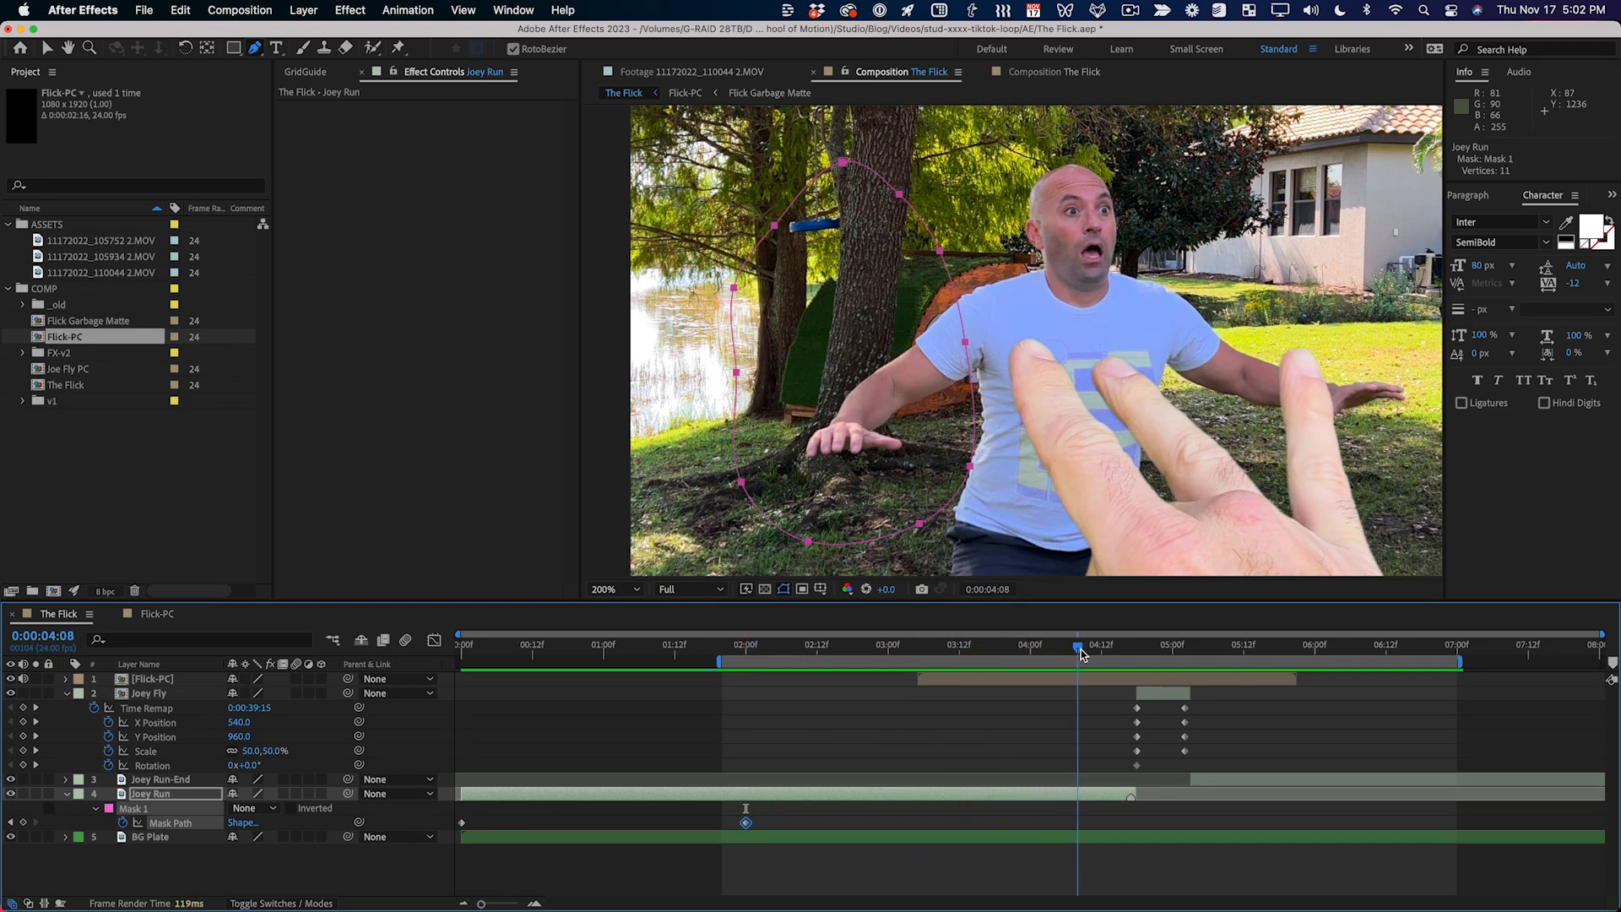
{"action": "left_click", "coordinate": [24, 821]}
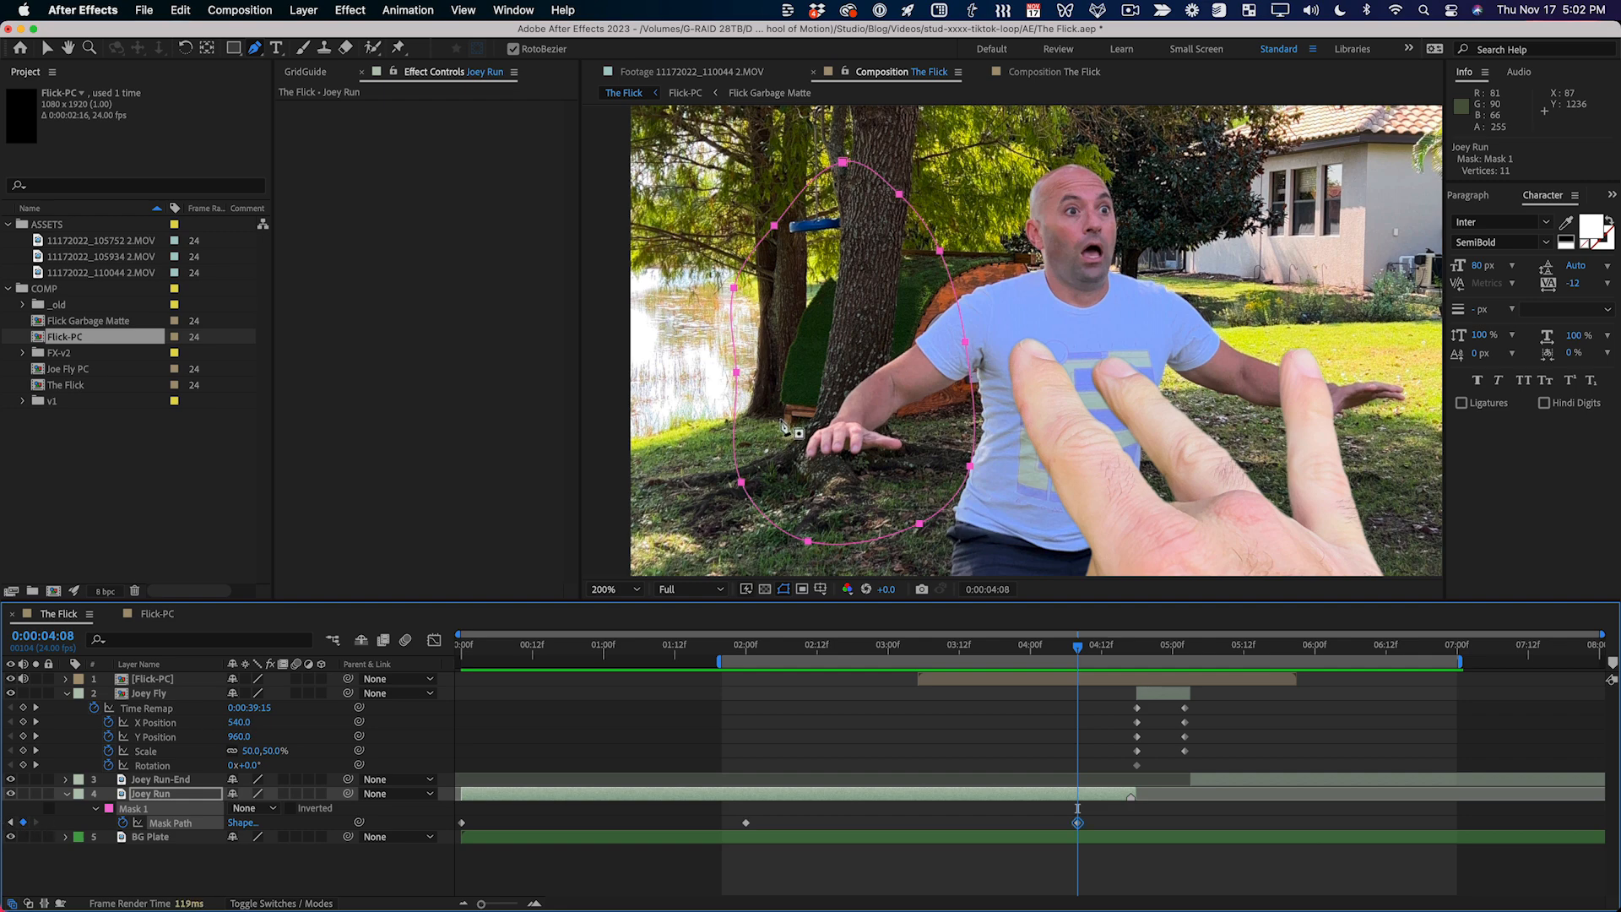
Step: Reshape Mask 1 to follow the man's movement with additional Mask Path keyframes, and play back the result in the enlarged composition view
{"action": "scroll", "coordinate": [1005, 323], "scroll_direction": "down", "scroll_amount": 2}
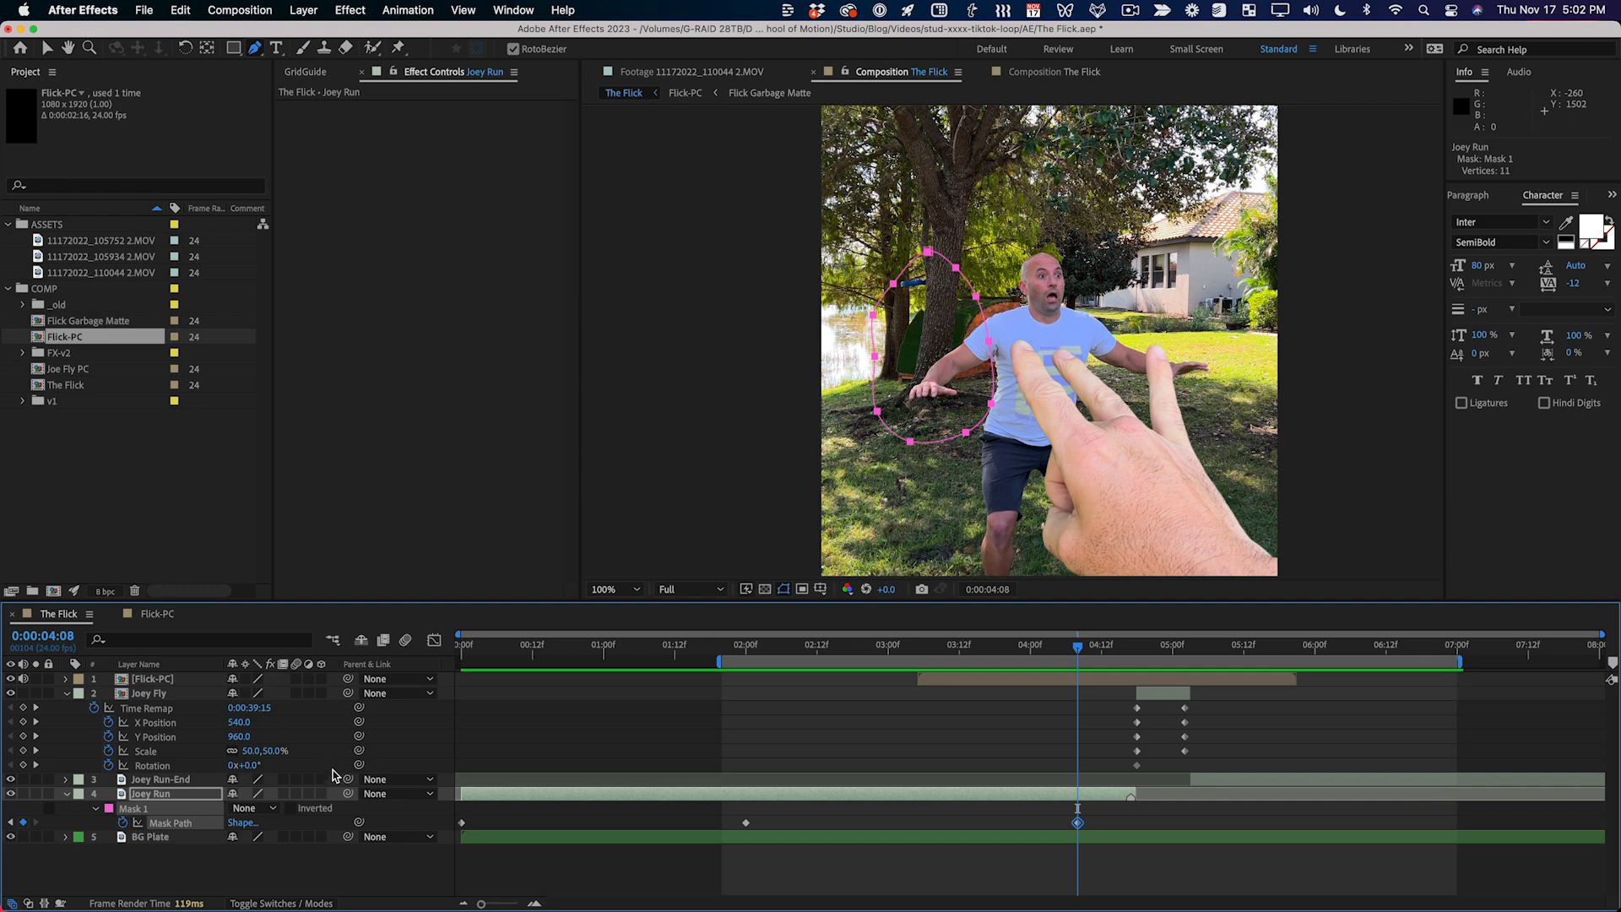
{"action": "key", "text": "v"}
{"action": "key", "text": "grave"}
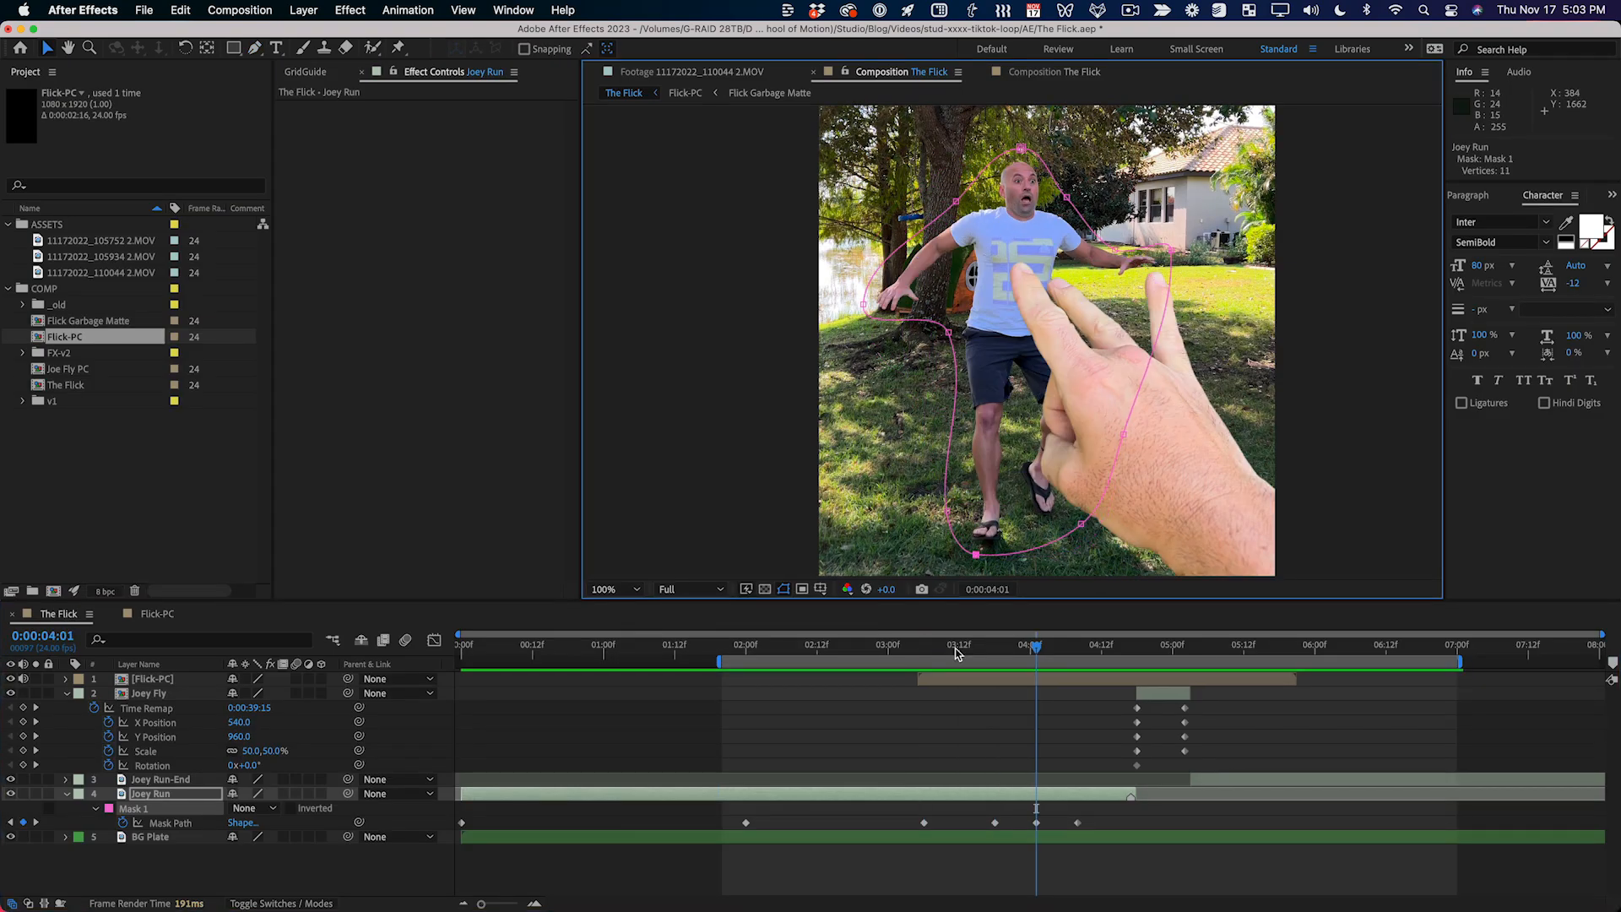
{"action": "left_click", "coordinate": [541, 652]}
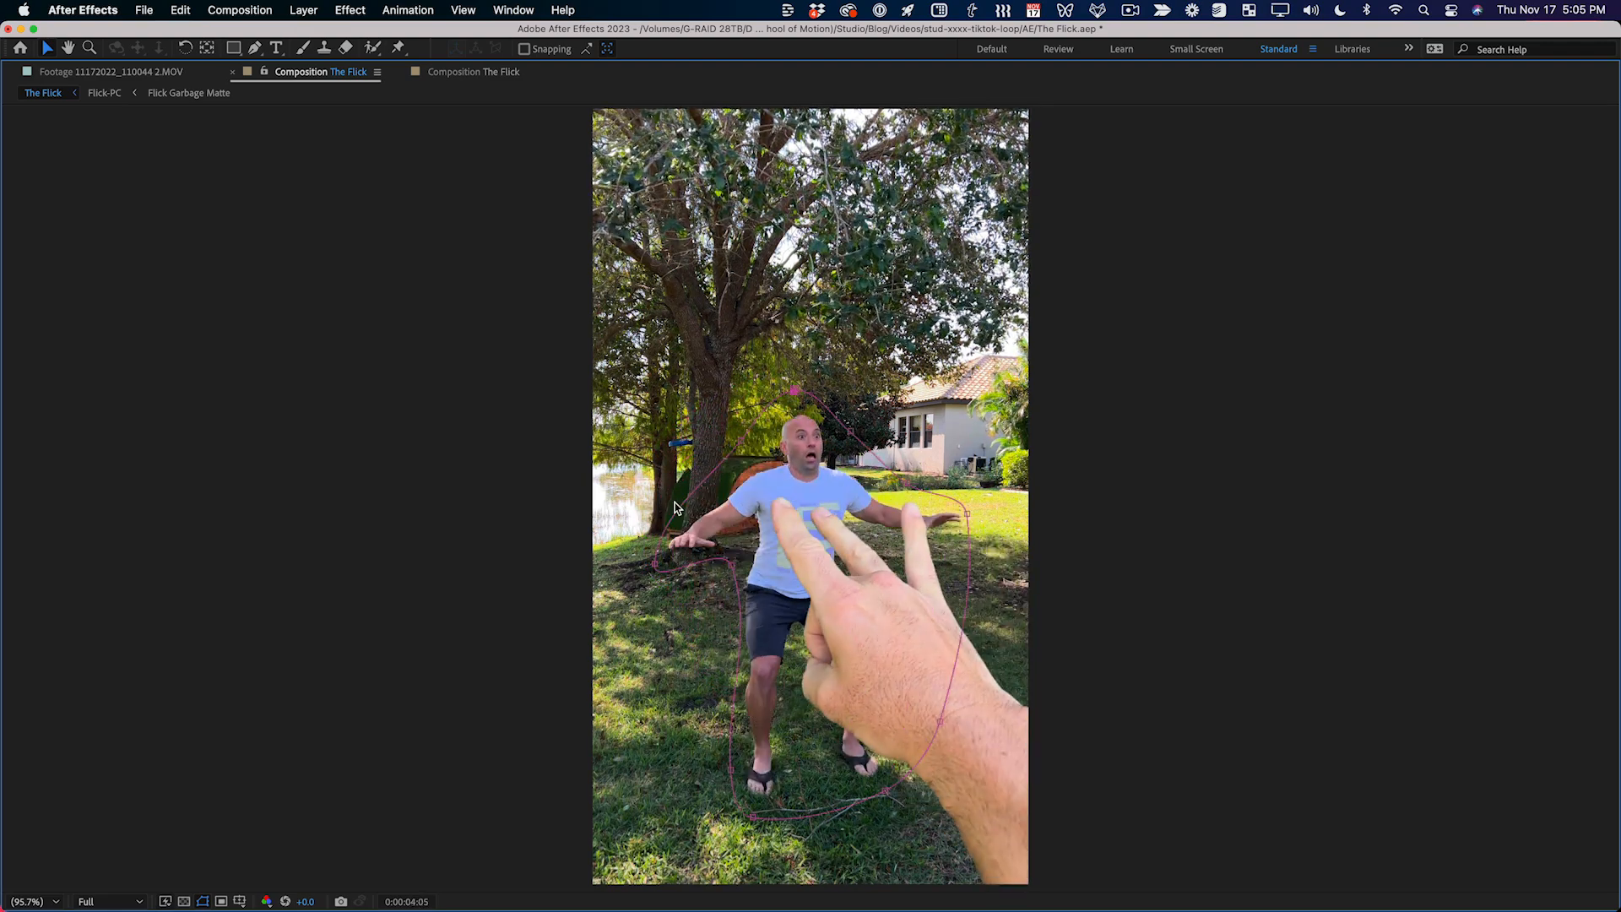
{"action": "key", "text": "space"}
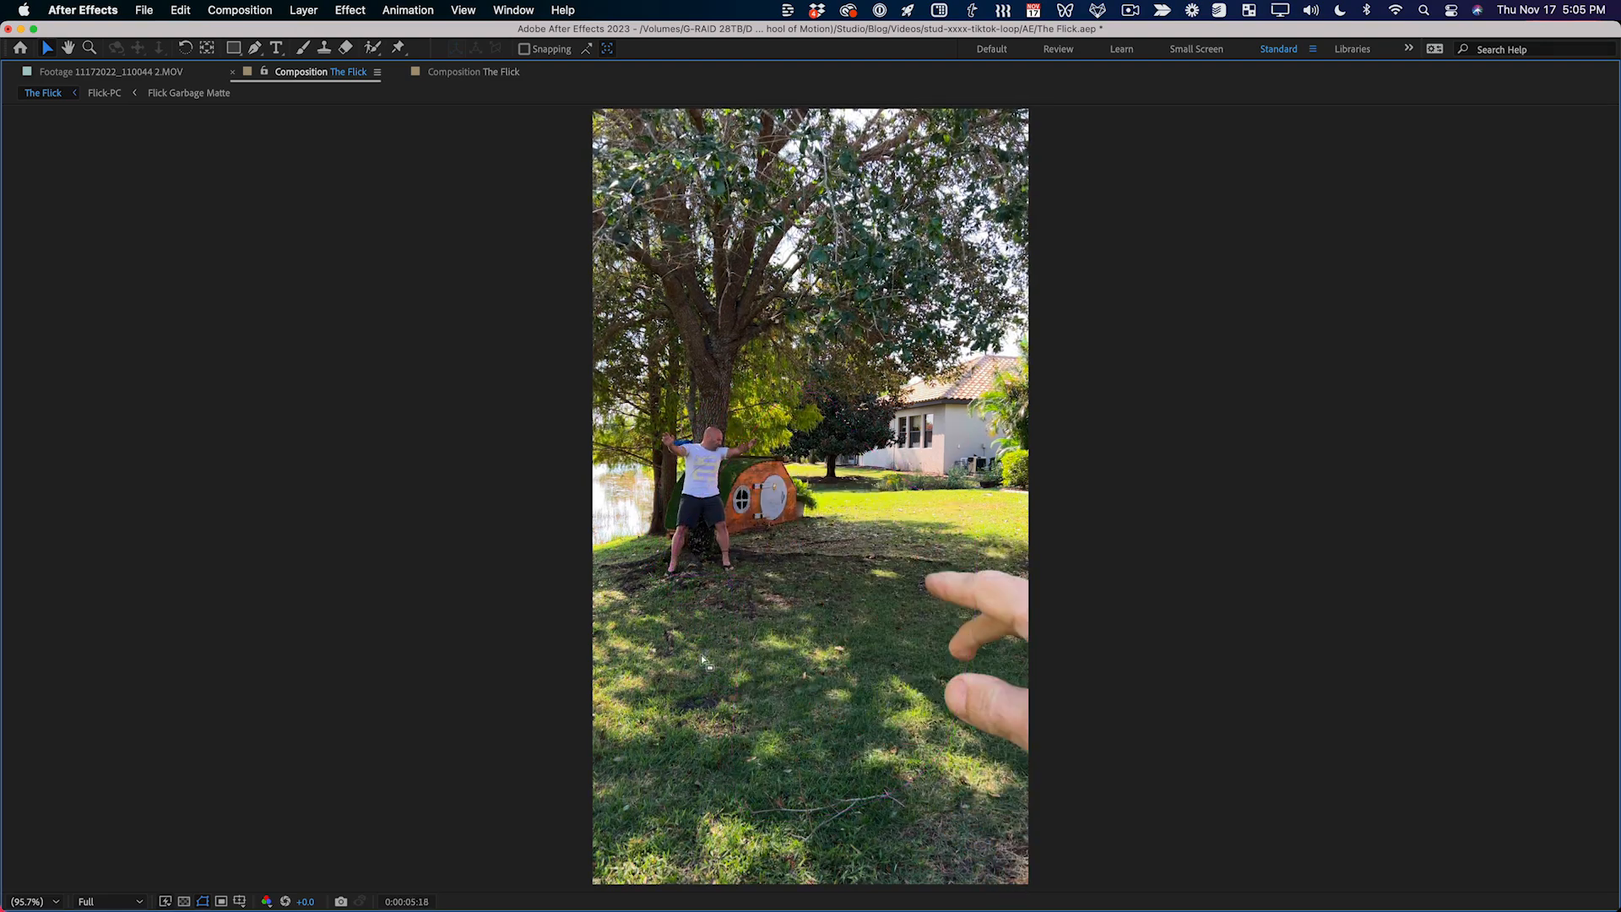
{"action": "key", "text": "grave"}
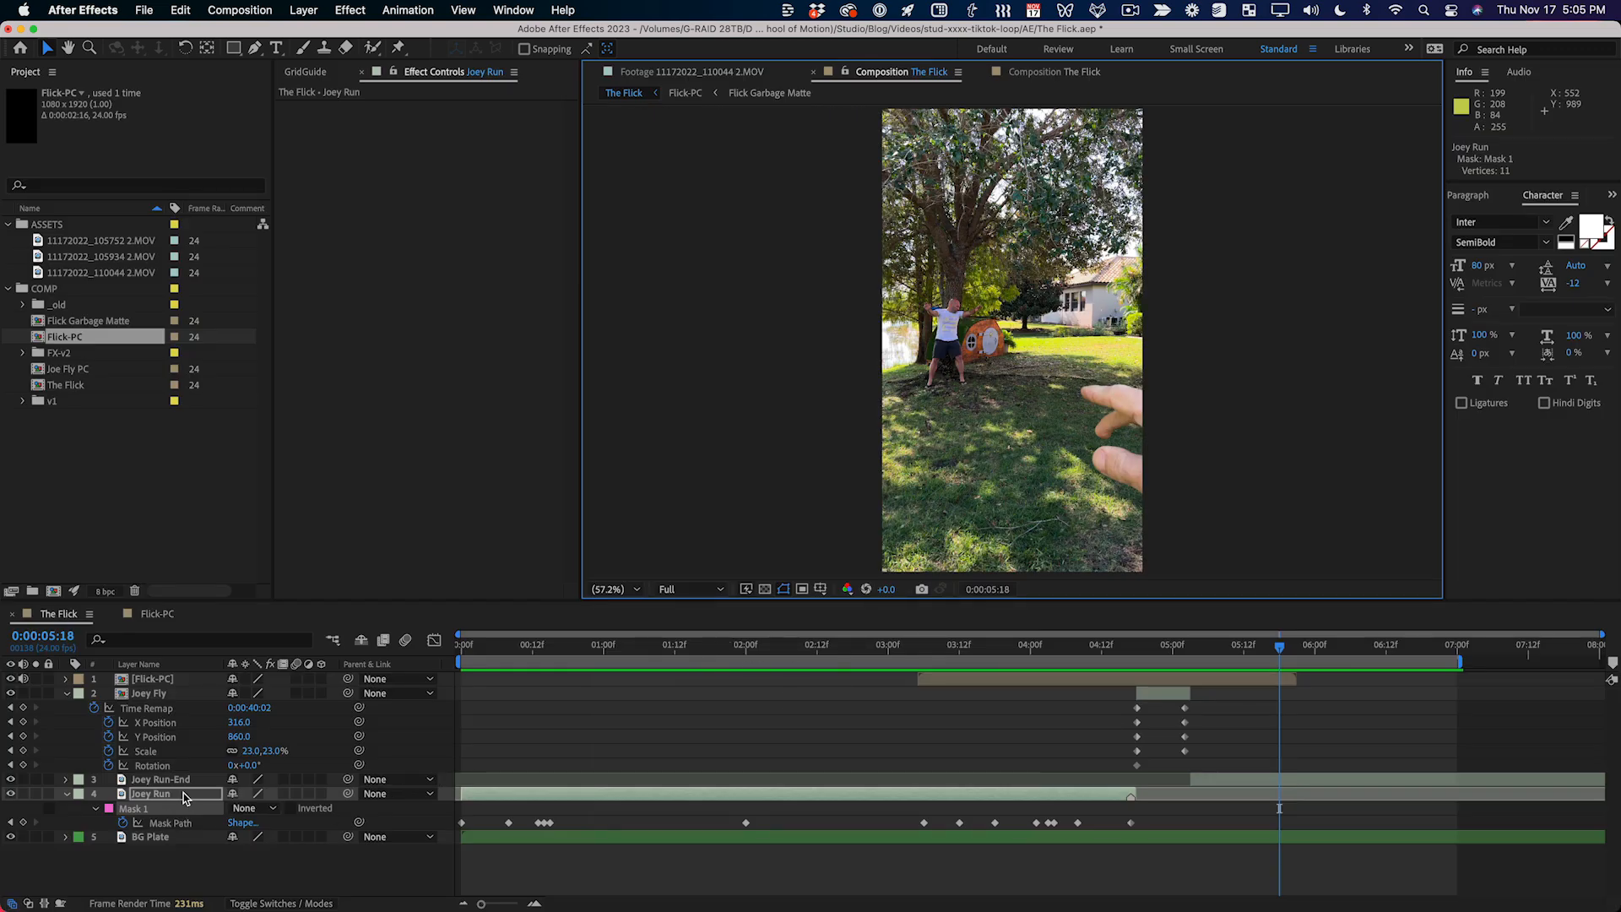
Step: Set the feather of Mask 1 on Joey Run to 20 pixels and its mask mode to Add
{"action": "left_click", "coordinate": [182, 795]}
{"action": "key", "text": "f"}
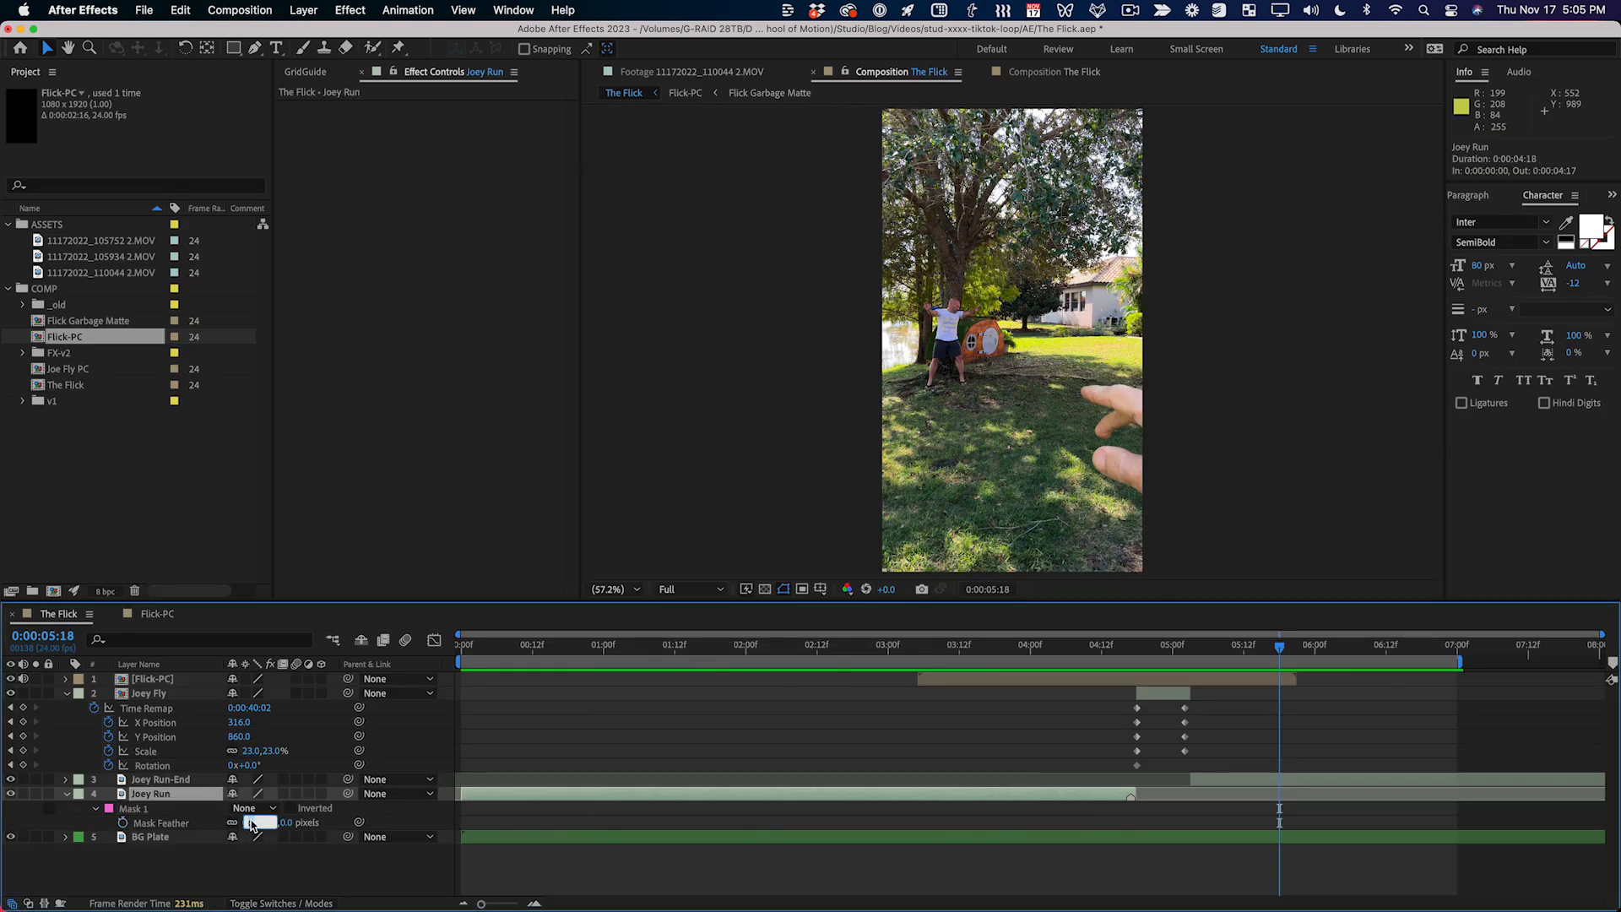
{"action": "type", "text": "20"}
{"action": "key", "text": "Return"}
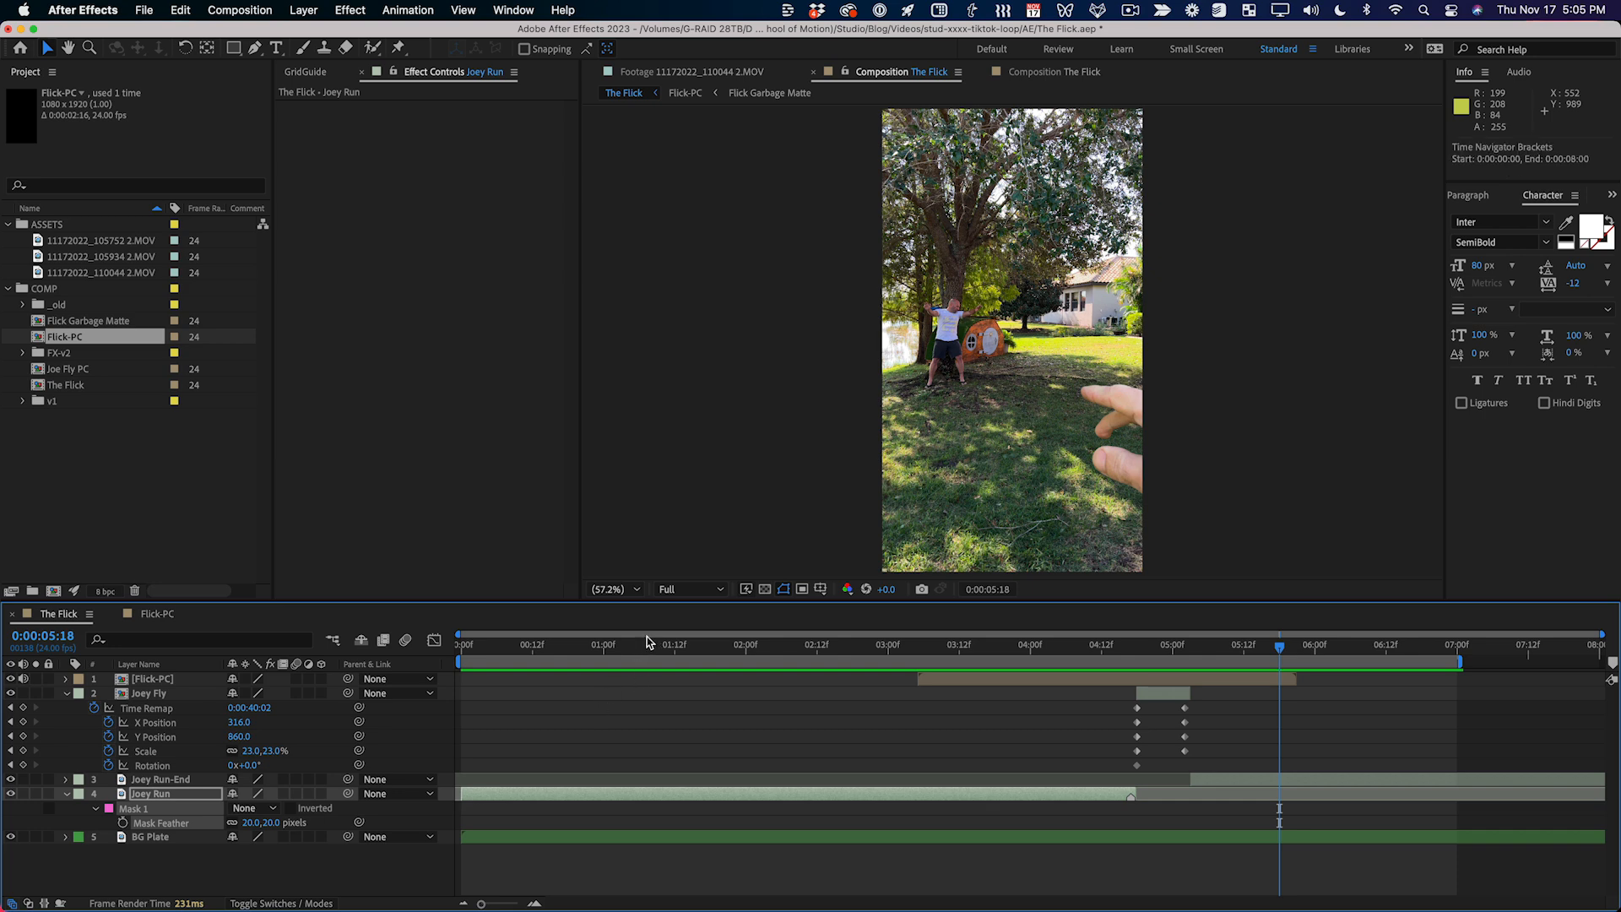
{"action": "key", "text": "Home"}
{"action": "left_click", "coordinate": [254, 809]}
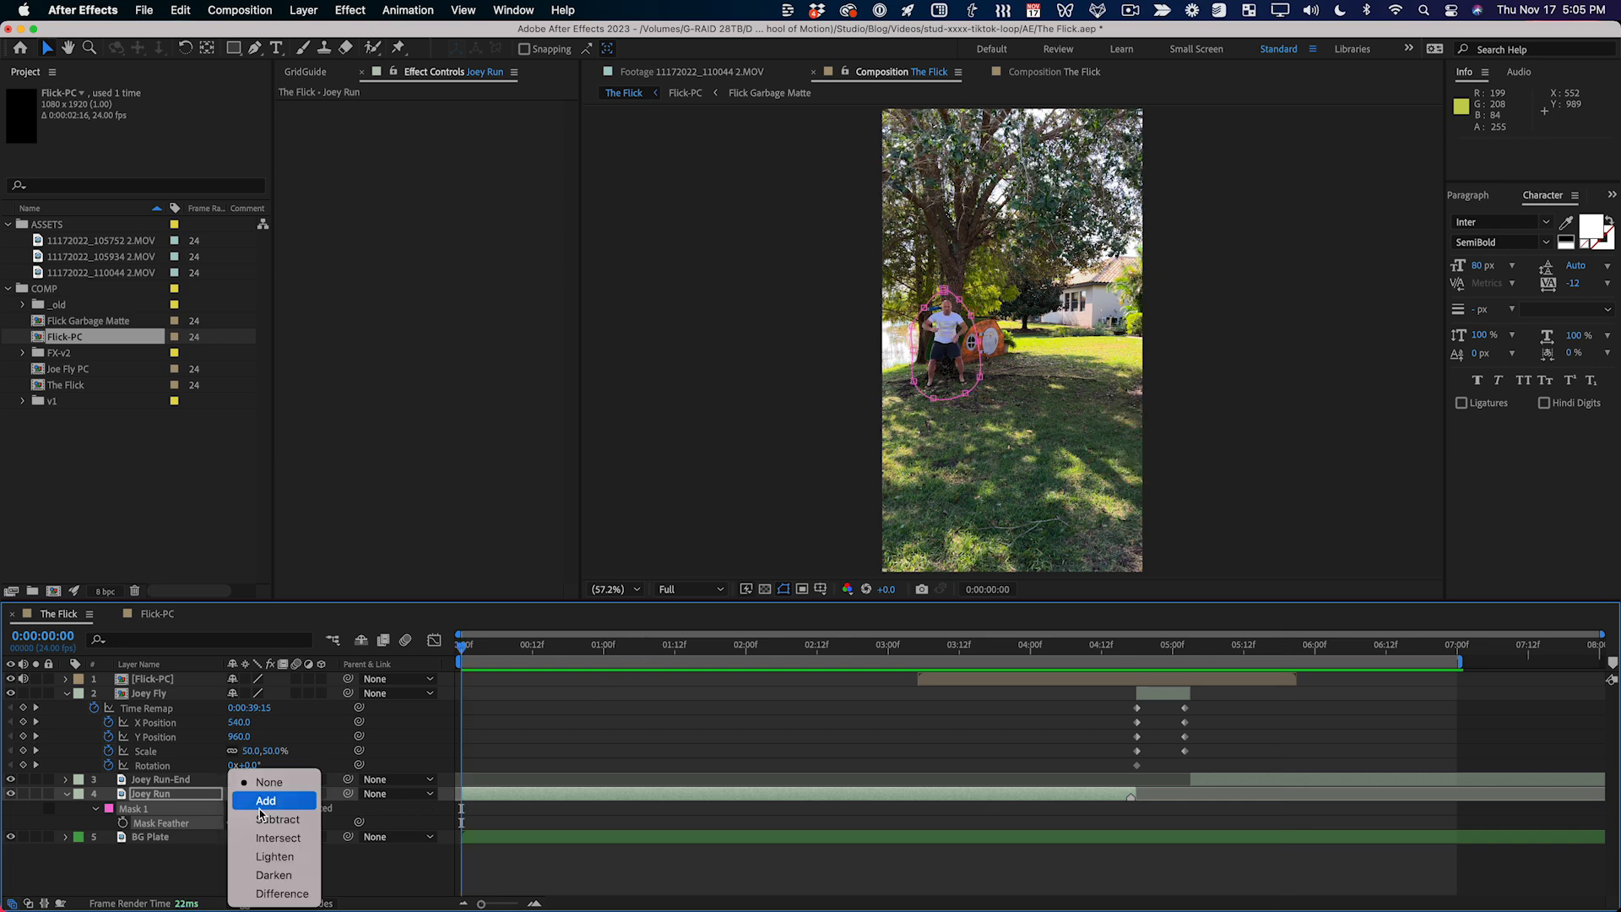
{"action": "left_click", "coordinate": [264, 802]}
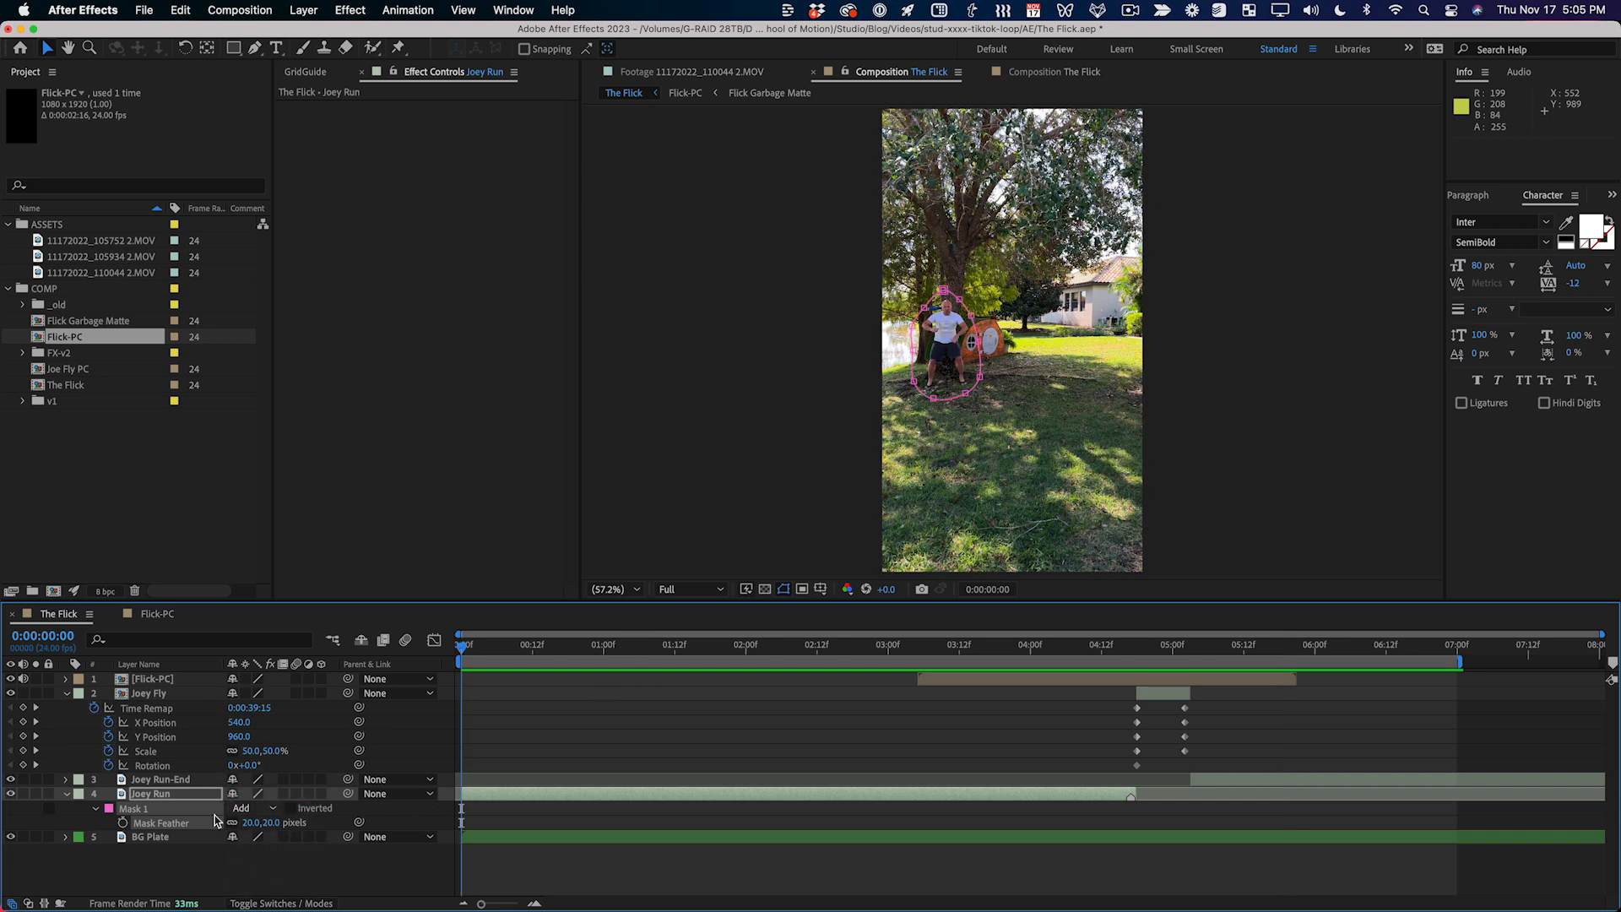
Step: Preview the masked Joey Run layer soloed, and bring the other layers back into view
{"action": "left_click", "coordinate": [36, 795]}
{"action": "key", "text": "space"}
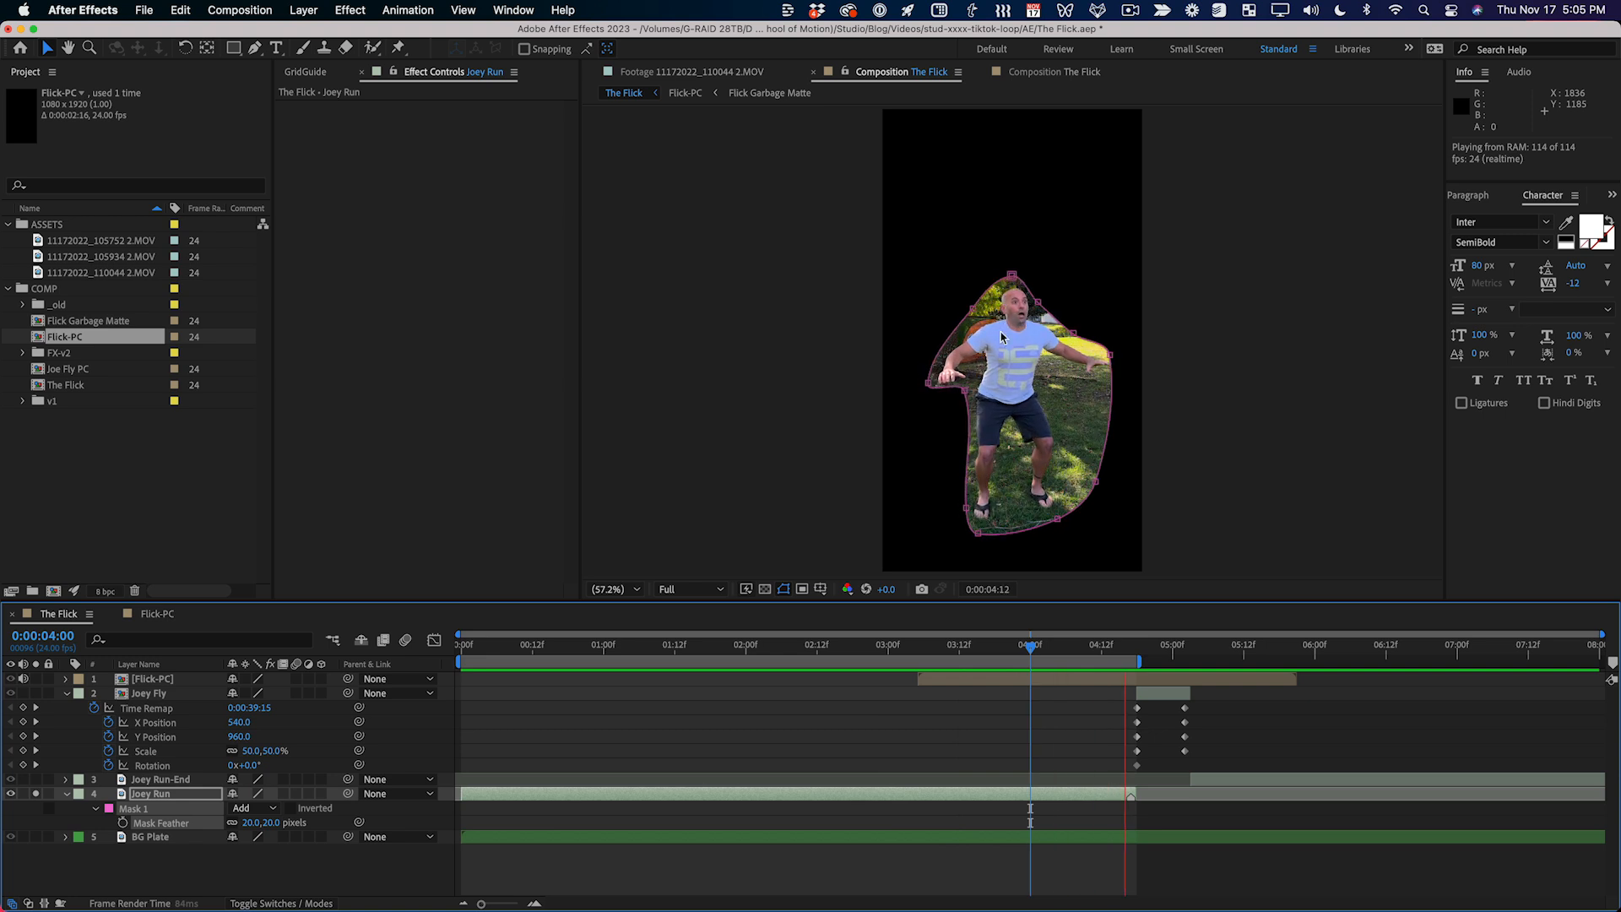
{"action": "key", "text": "space"}
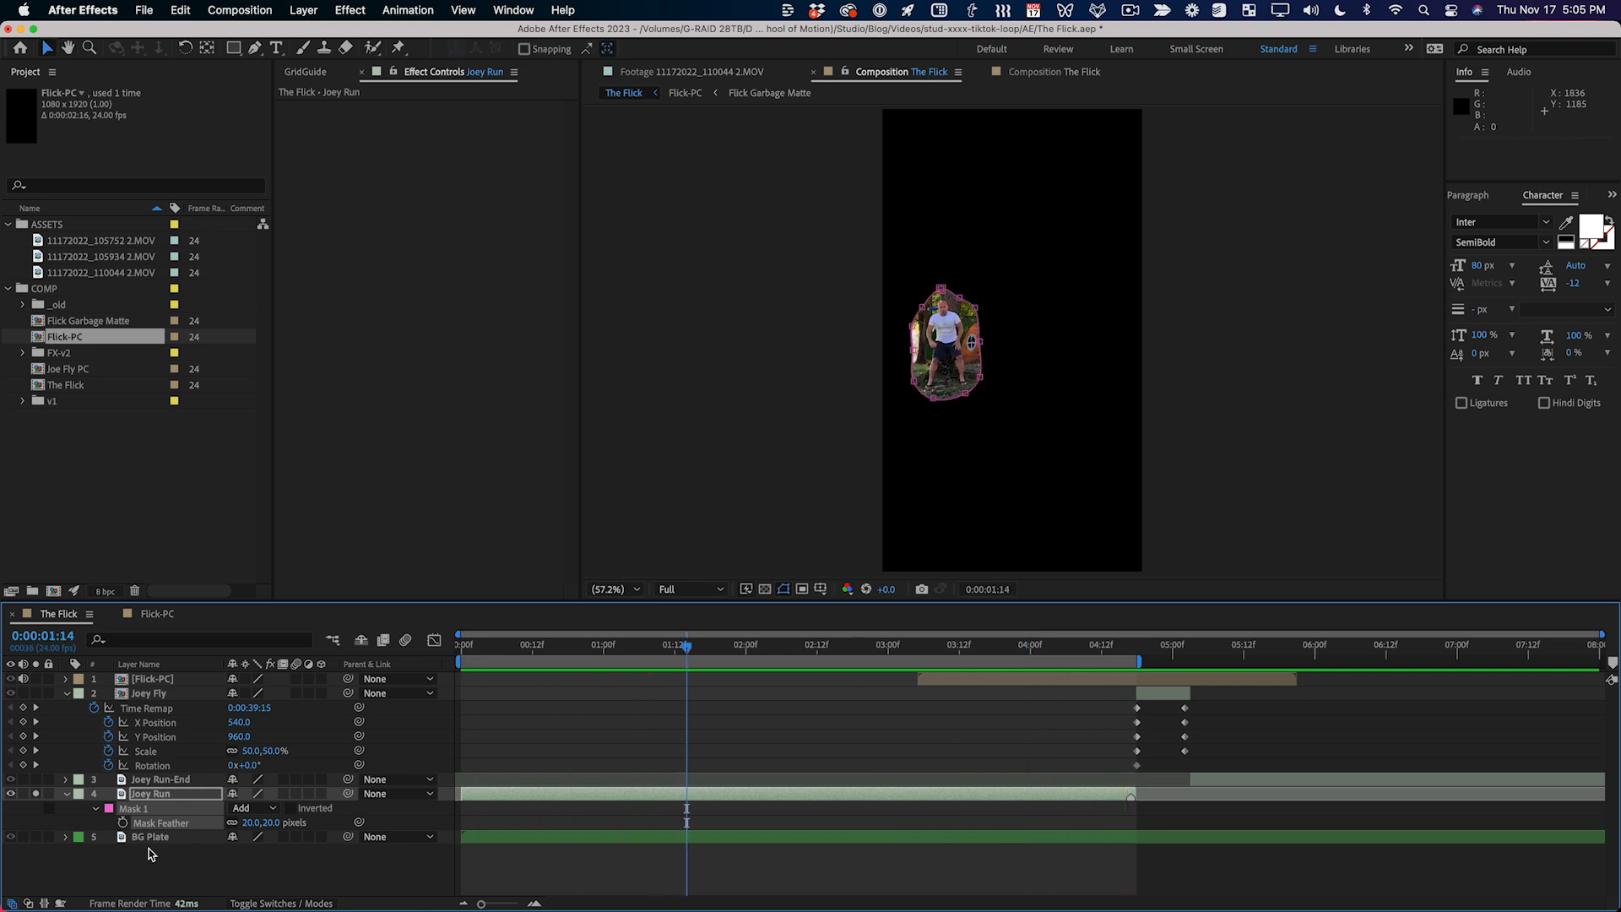
{"action": "left_click", "coordinate": [35, 795]}
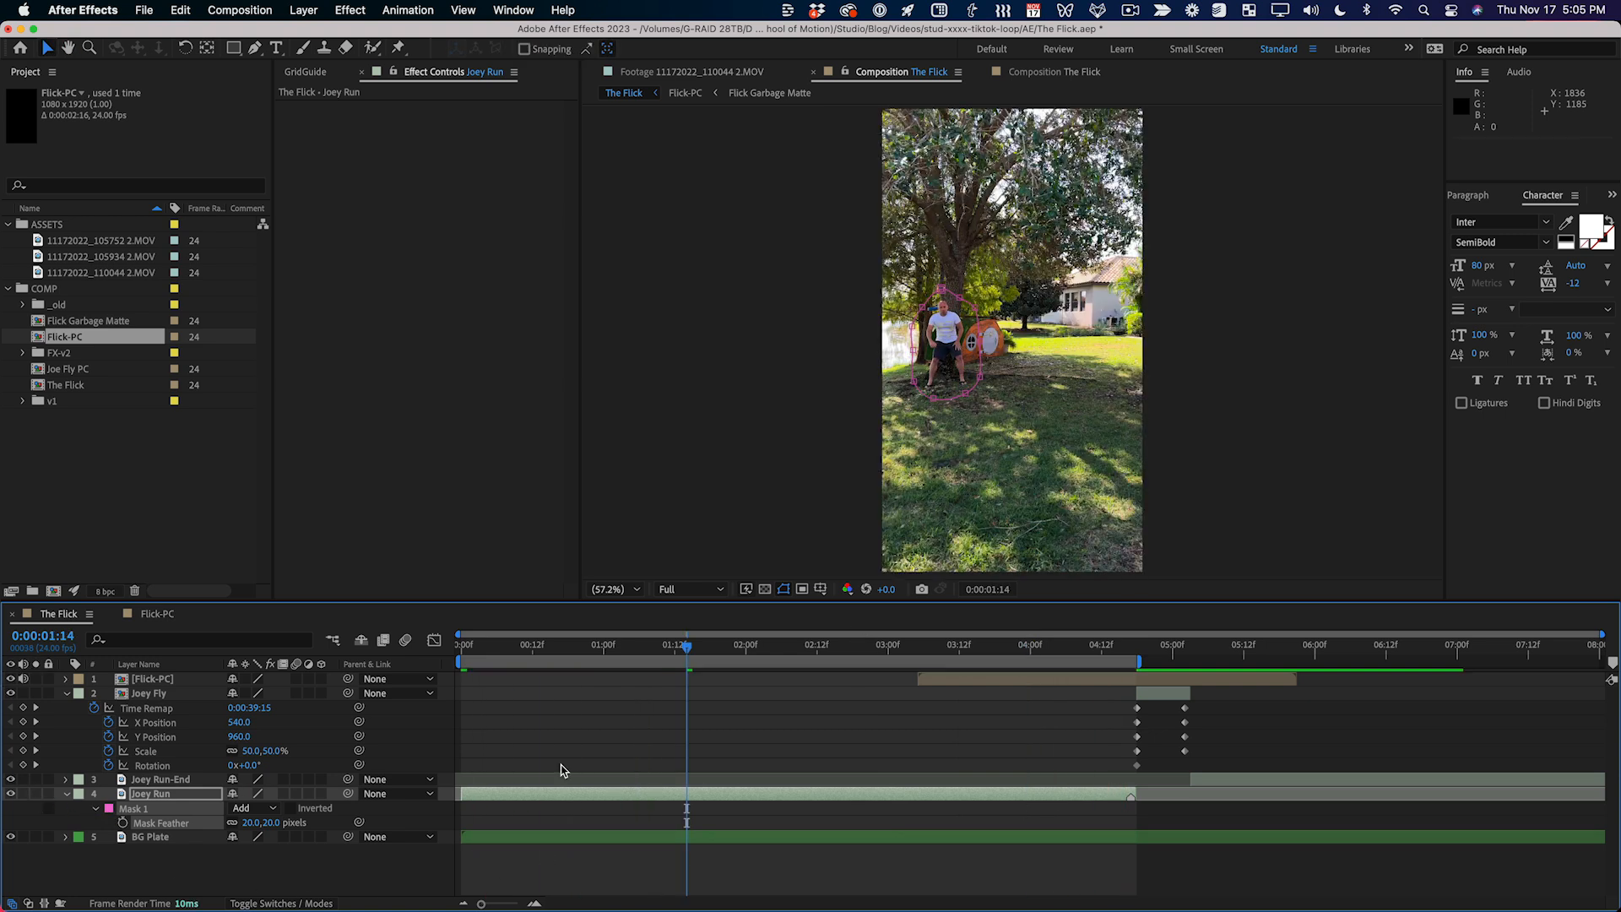
Step: Play back the composite, and step frame by frame to 0:00:03:17 to examine the mask edges around the man's legs up close
{"action": "left_click", "coordinate": [817, 879]}
{"action": "key", "text": "space"}
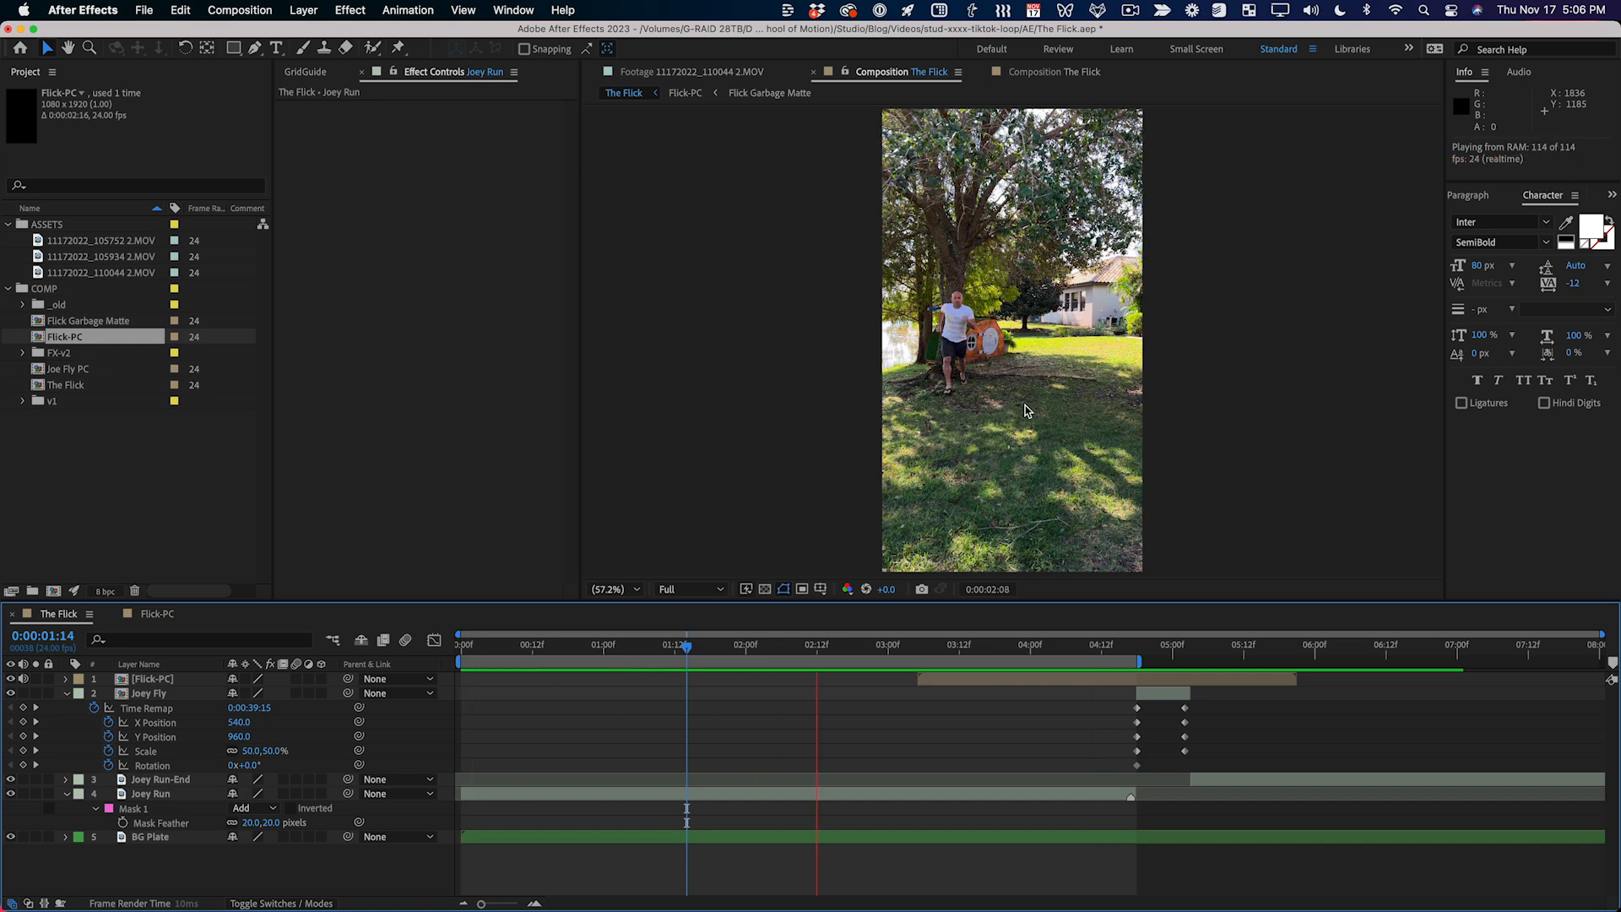
{"action": "key", "text": "space"}
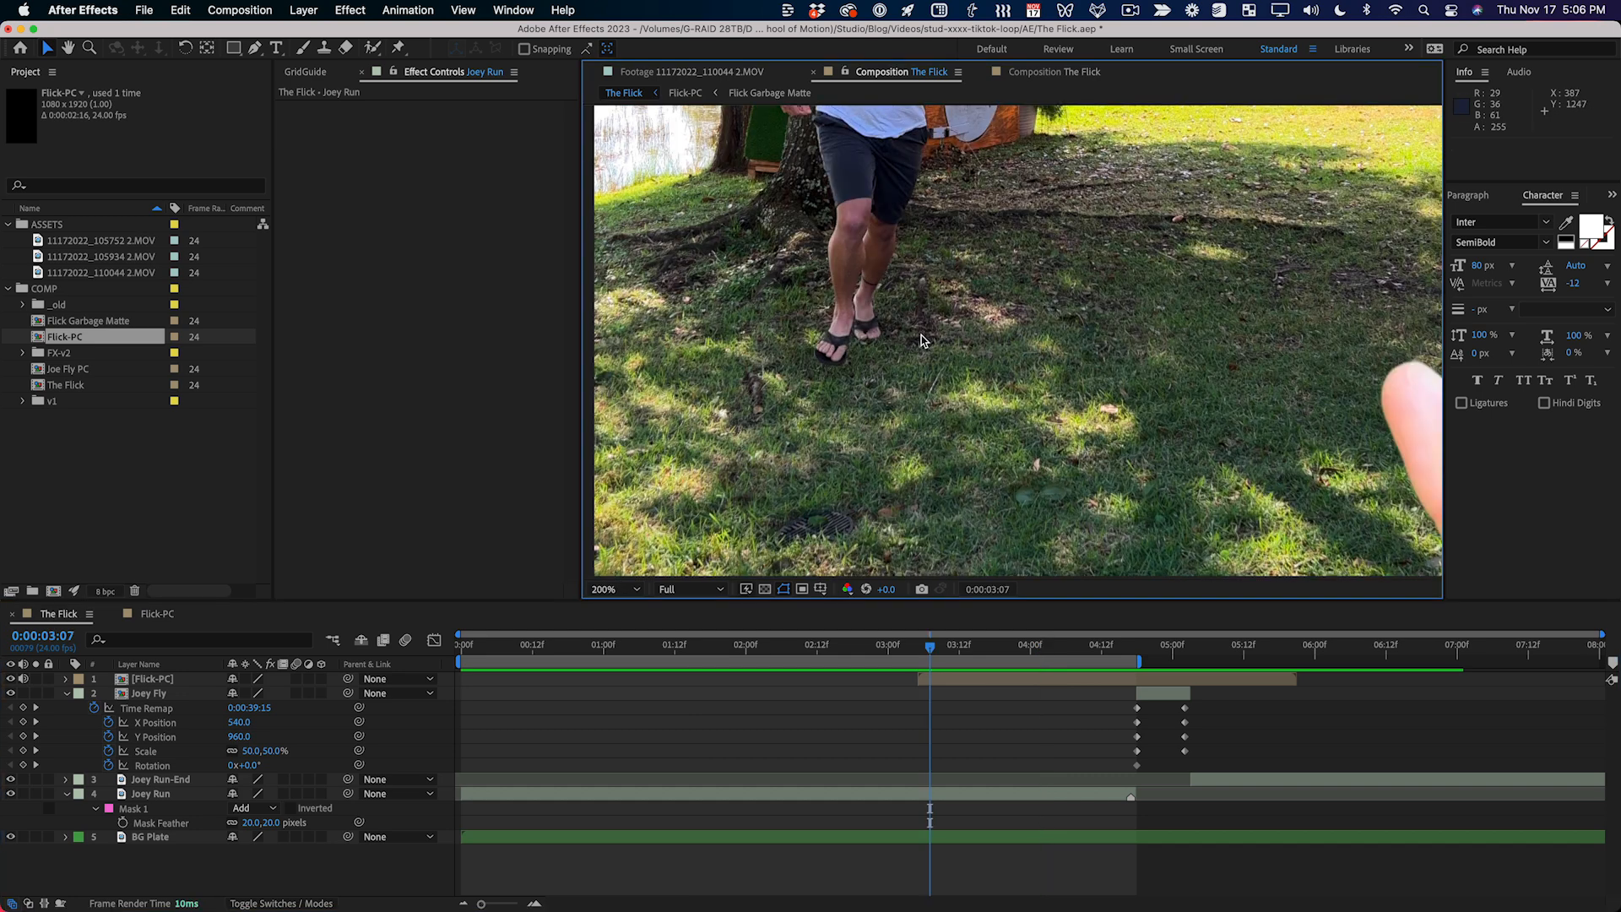
{"action": "key", "text": "Page_Down"}
{"action": "key", "text": "Page_Down"}
{"action": "key", "text": "Page_Down"}
{"action": "key", "text": "Page_Down"}
{"action": "key", "text": "Page_Down"}
{"action": "key", "text": "Page_Down"}
{"action": "key", "text": "Page_Down"}
{"action": "key", "text": "Page_Down"}
{"action": "key", "text": "Page_Down"}
{"action": "key", "text": "Page_Down"}
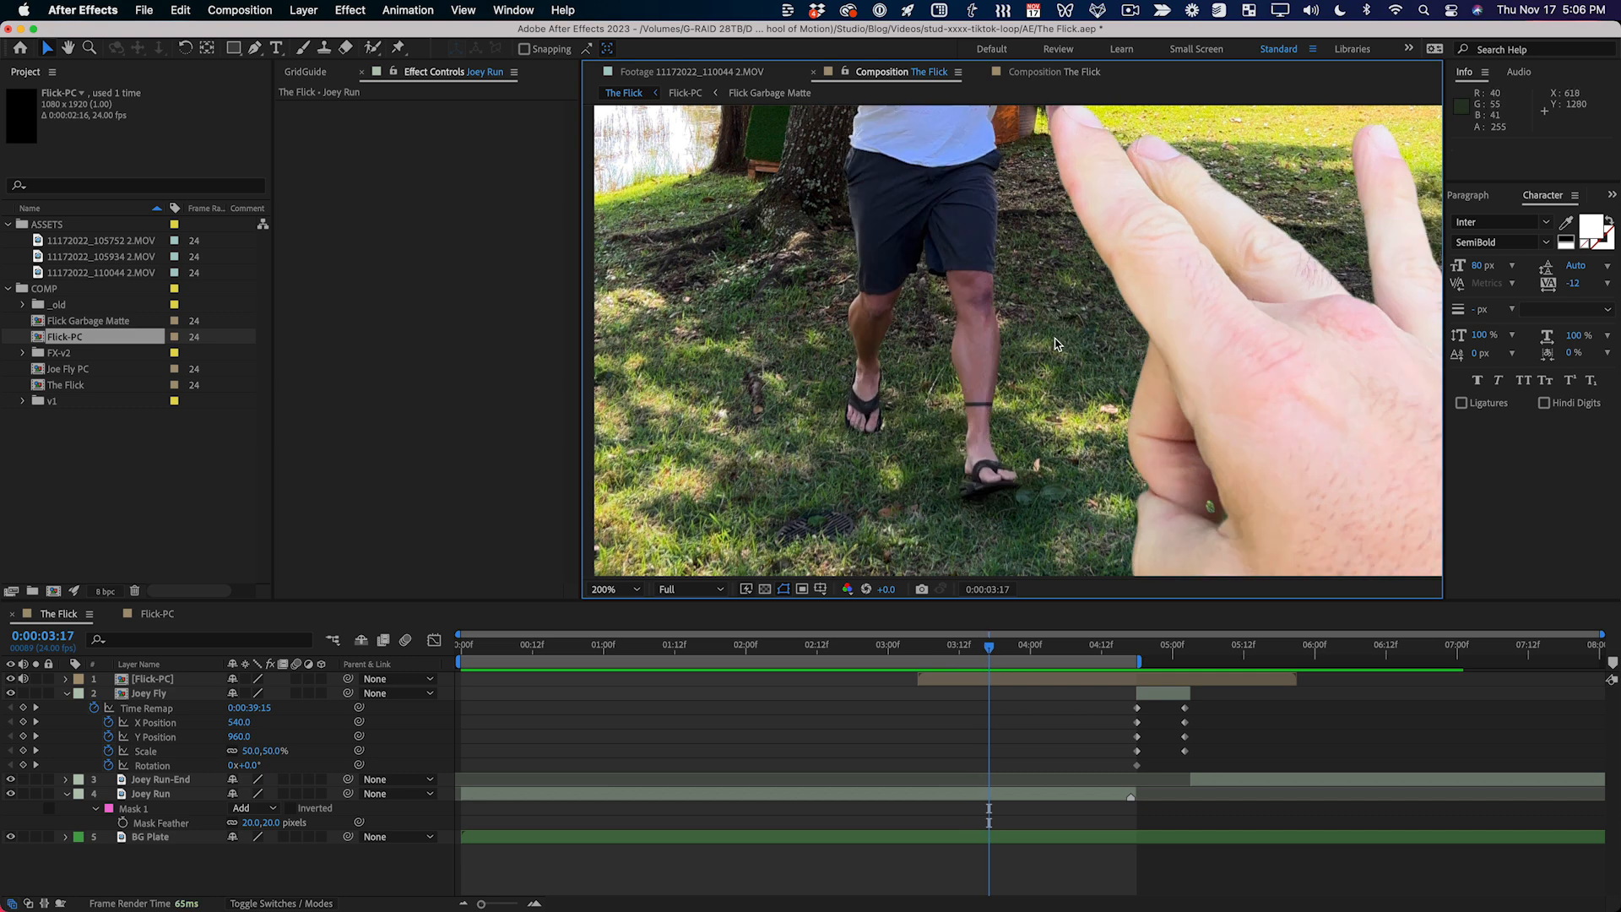
Step: Reshape Mask 1 on Joey Run at 0:00:03:18, pulling it in beside the man's hip and adjusting it below his feet
{"action": "left_click", "coordinate": [160, 799]}
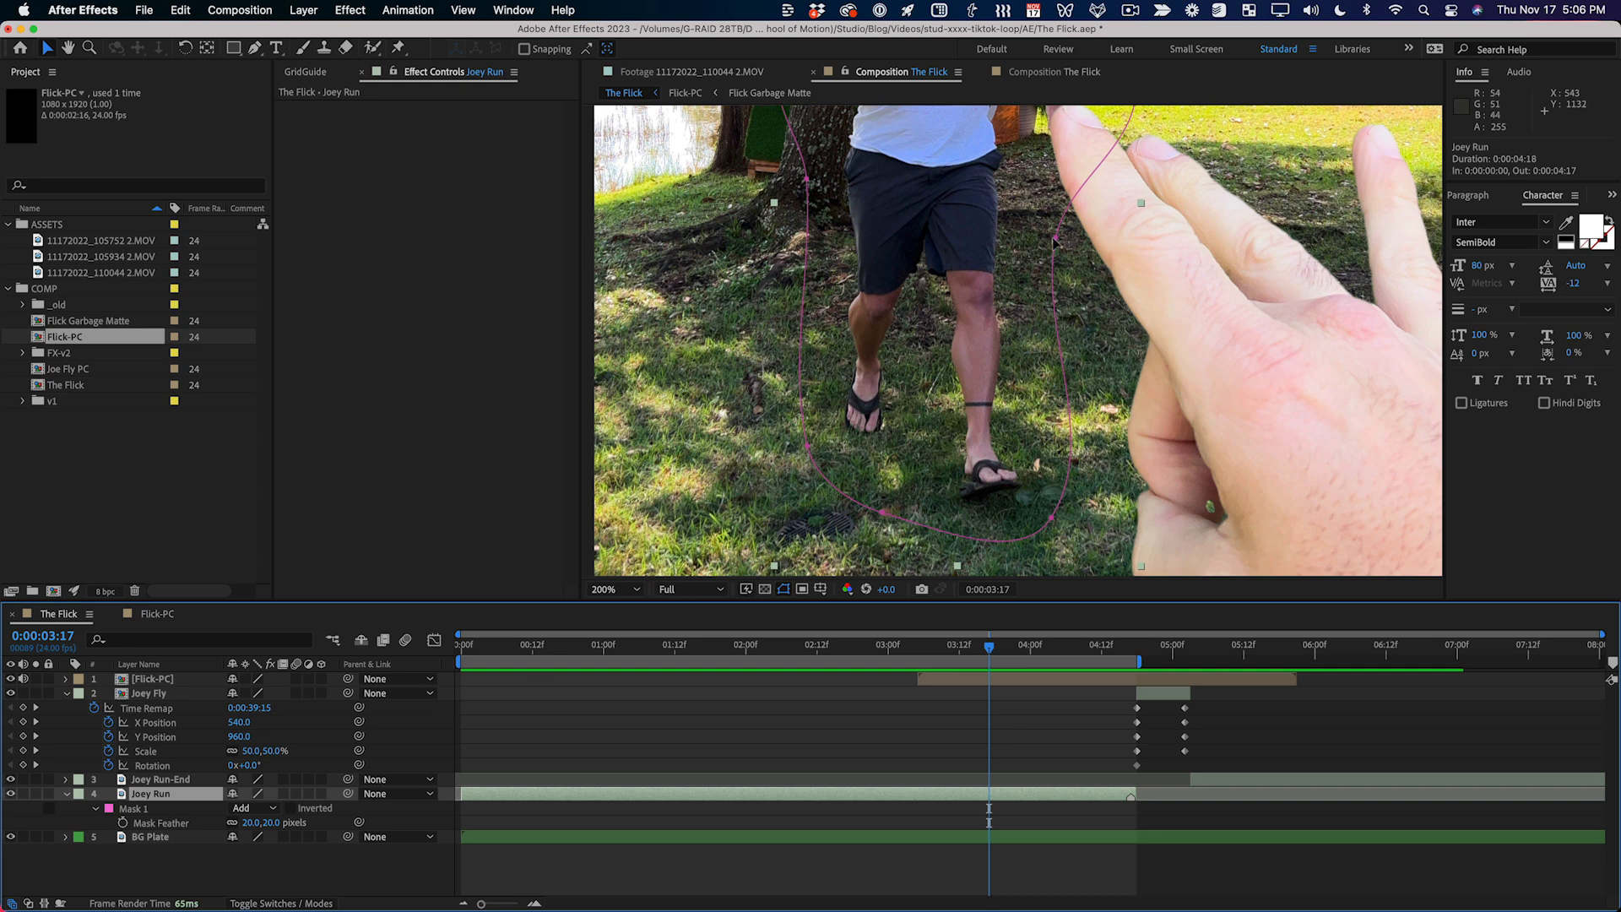
{"action": "left_click_drag", "start_coordinate": [1055, 239], "coordinate": [1020, 234]}
{"action": "key", "text": "super+z"}
{"action": "key", "text": "m"}
{"action": "key", "text": "Page_Down"}
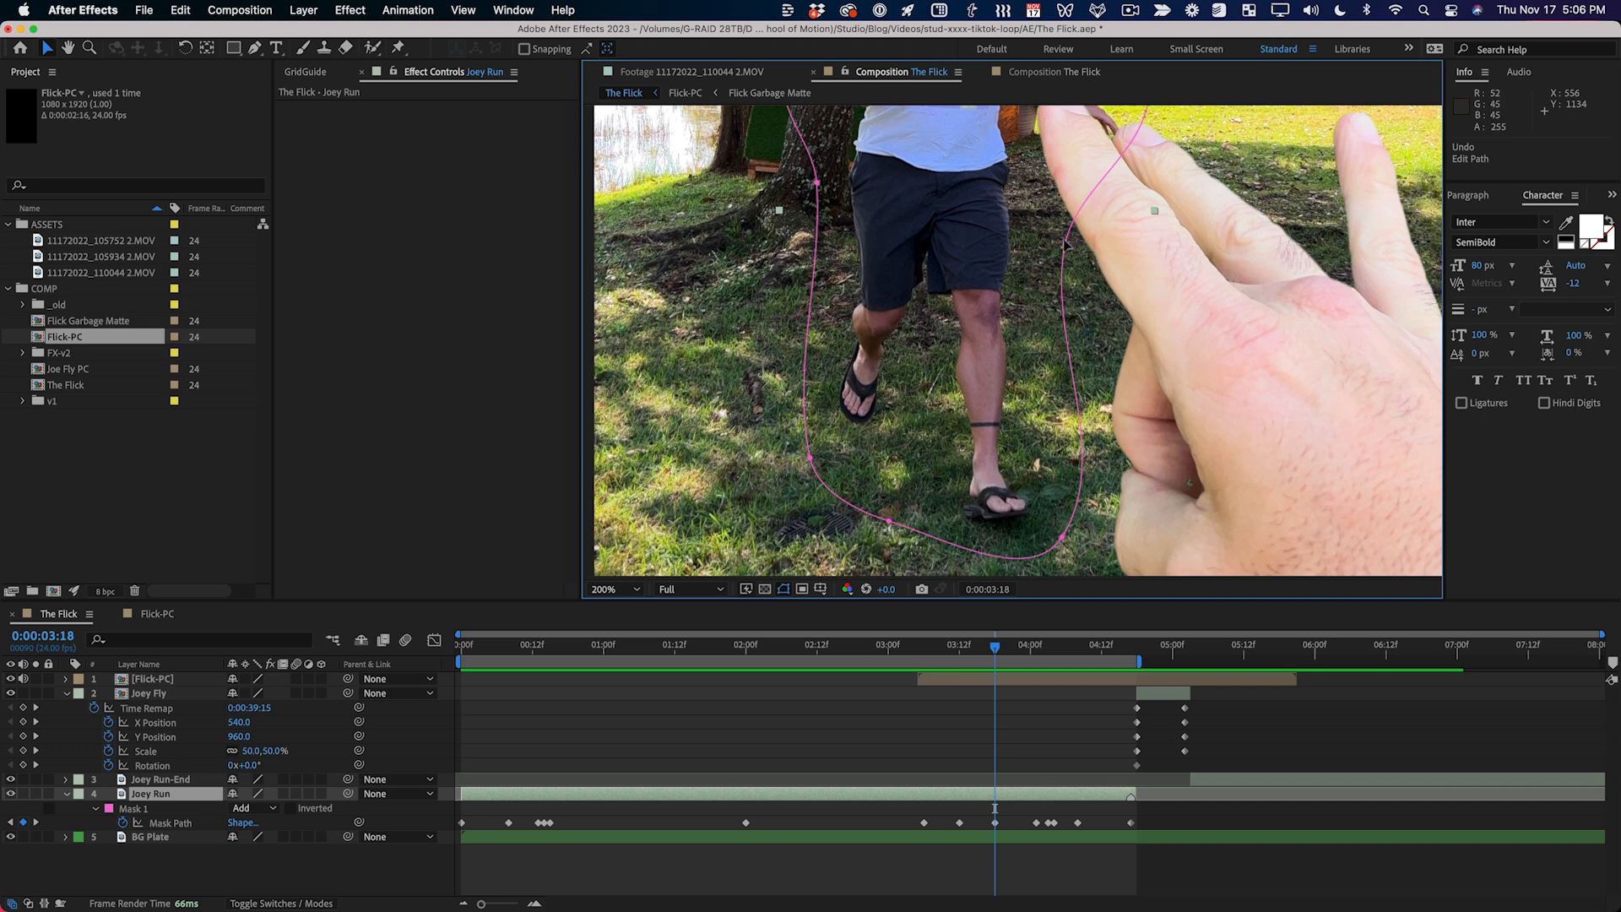
{"action": "left_click_drag", "start_coordinate": [1066, 244], "coordinate": [1027, 240]}
{"action": "left_click_drag", "start_coordinate": [1062, 536], "coordinate": [1046, 525]}
{"action": "left_click_drag", "start_coordinate": [889, 523], "coordinate": [897, 545]}
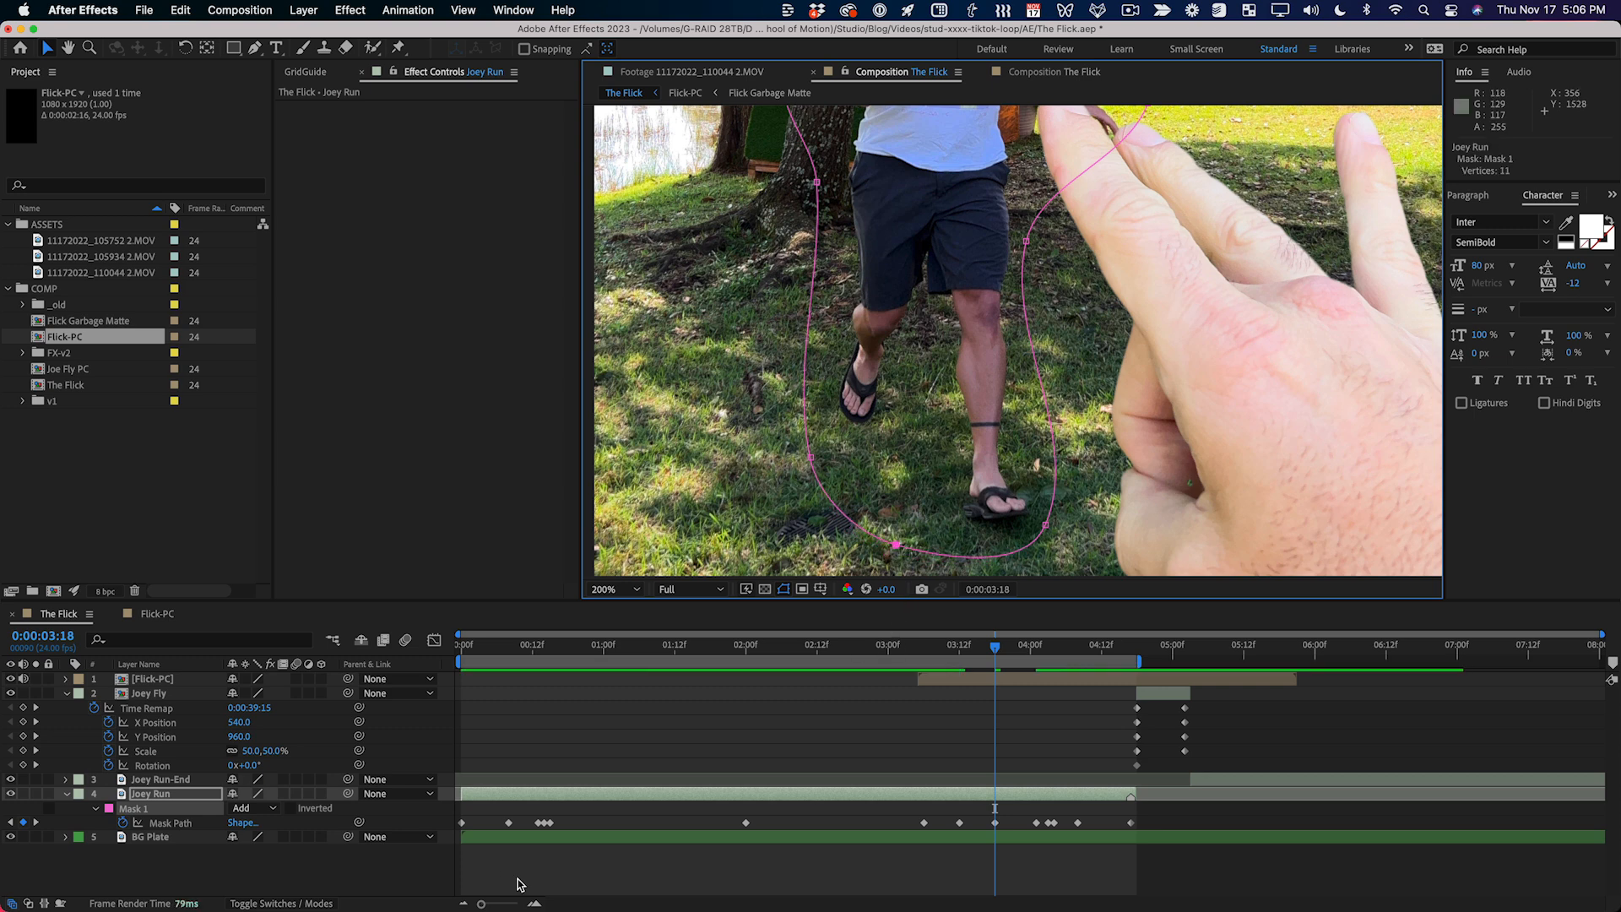
Step: Set the feather of Mask 1 on Joey Run to 50 pixels, and nudge the mask vertex above the man's shoulder
{"action": "key", "text": "f"}
{"action": "left_click", "coordinate": [252, 823]}
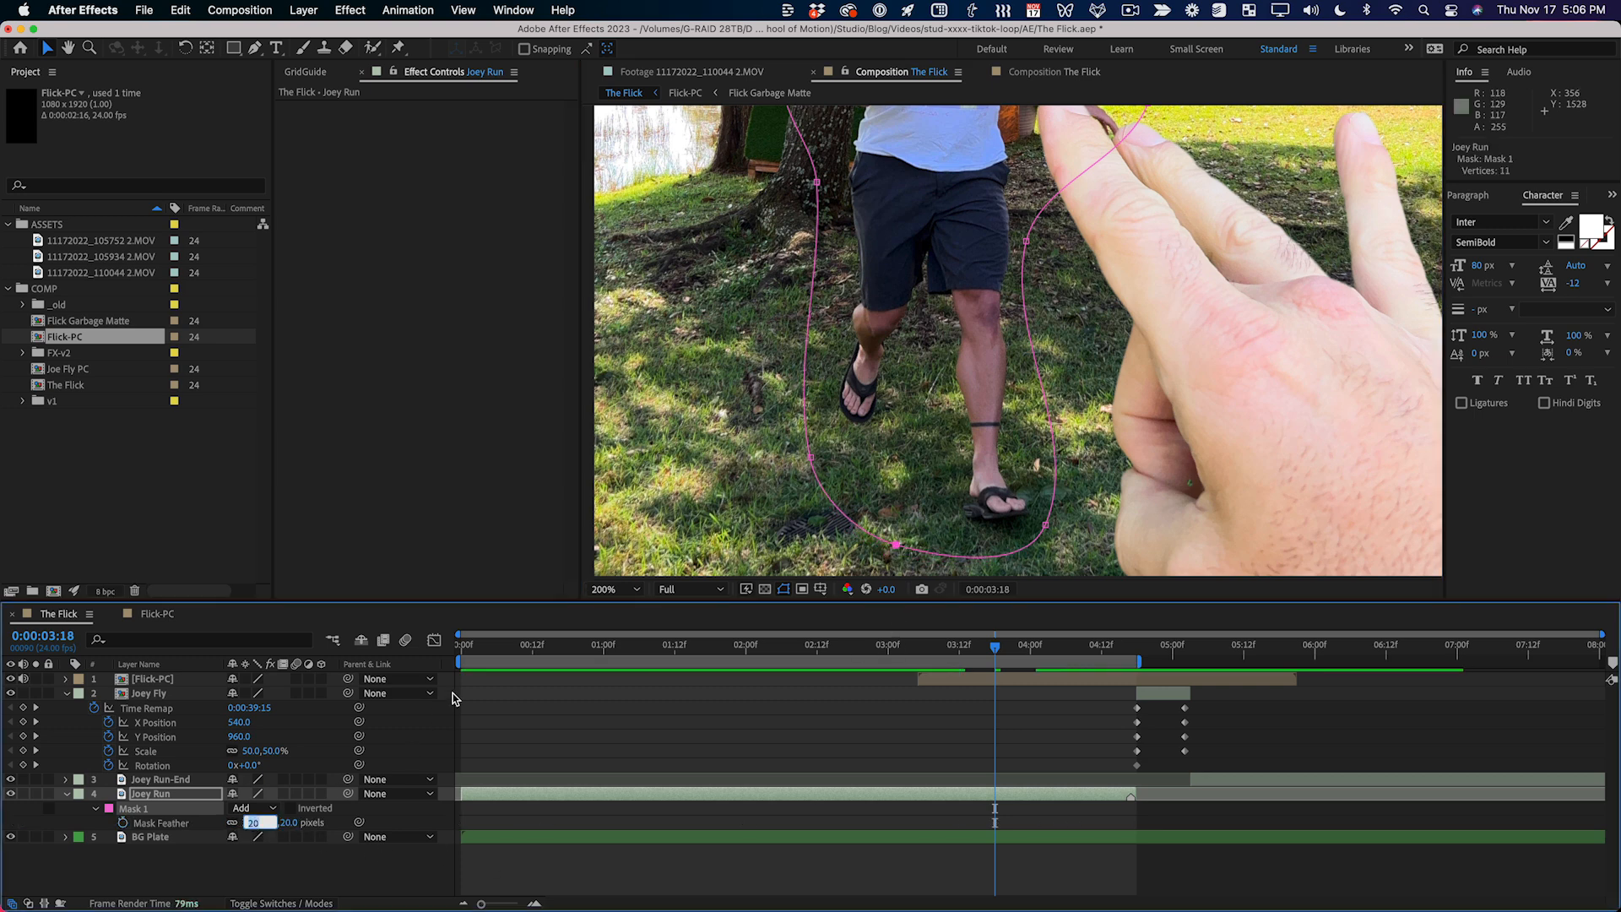
{"action": "type", "text": "50"}
{"action": "key", "text": "Return"}
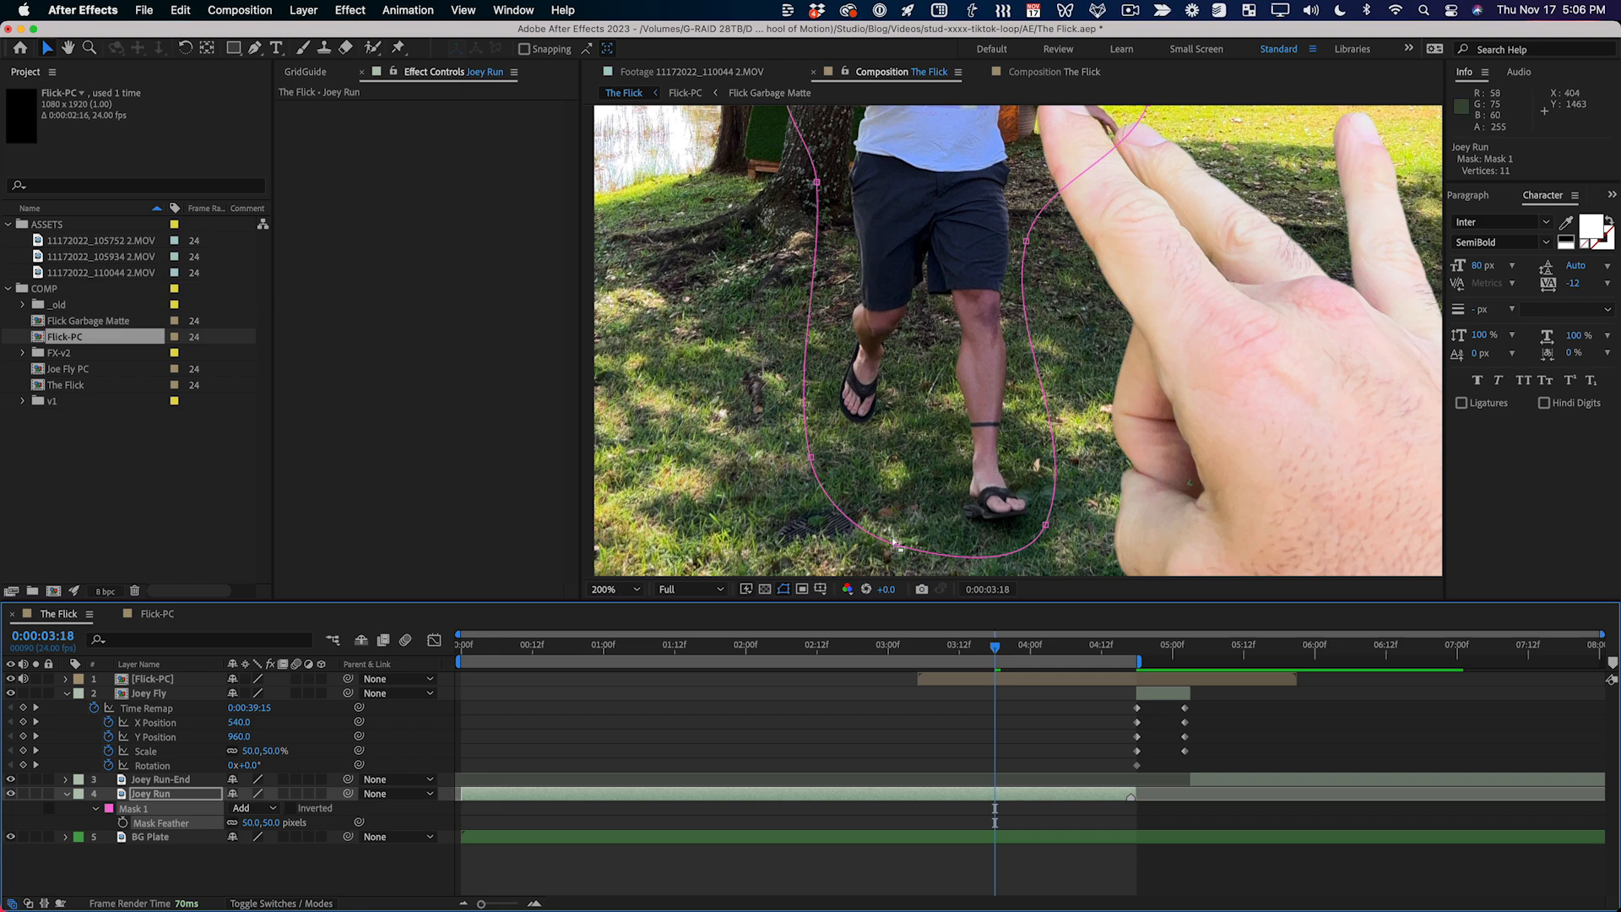
{"action": "key", "text": "space"}
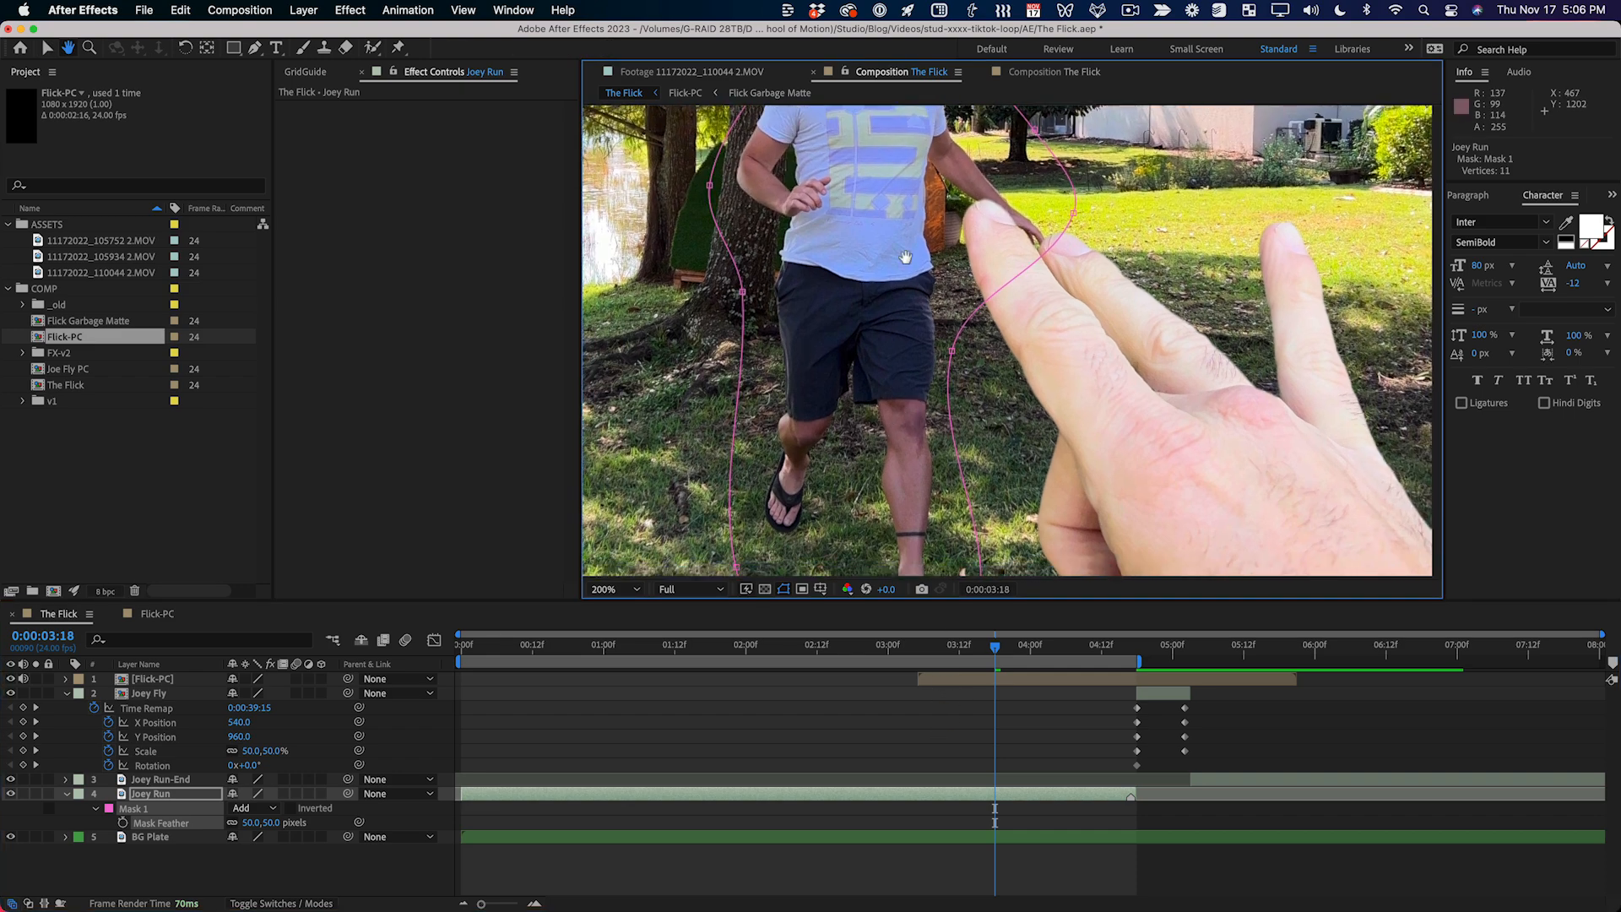
{"action": "mouse_move", "coordinate": [788, 233]}
{"action": "left_mouse_down"}
{"action": "mouse_move", "coordinate": [807, 244]}
{"action": "mouse_move", "coordinate": [789, 230]}
{"action": "left_mouse_up"}
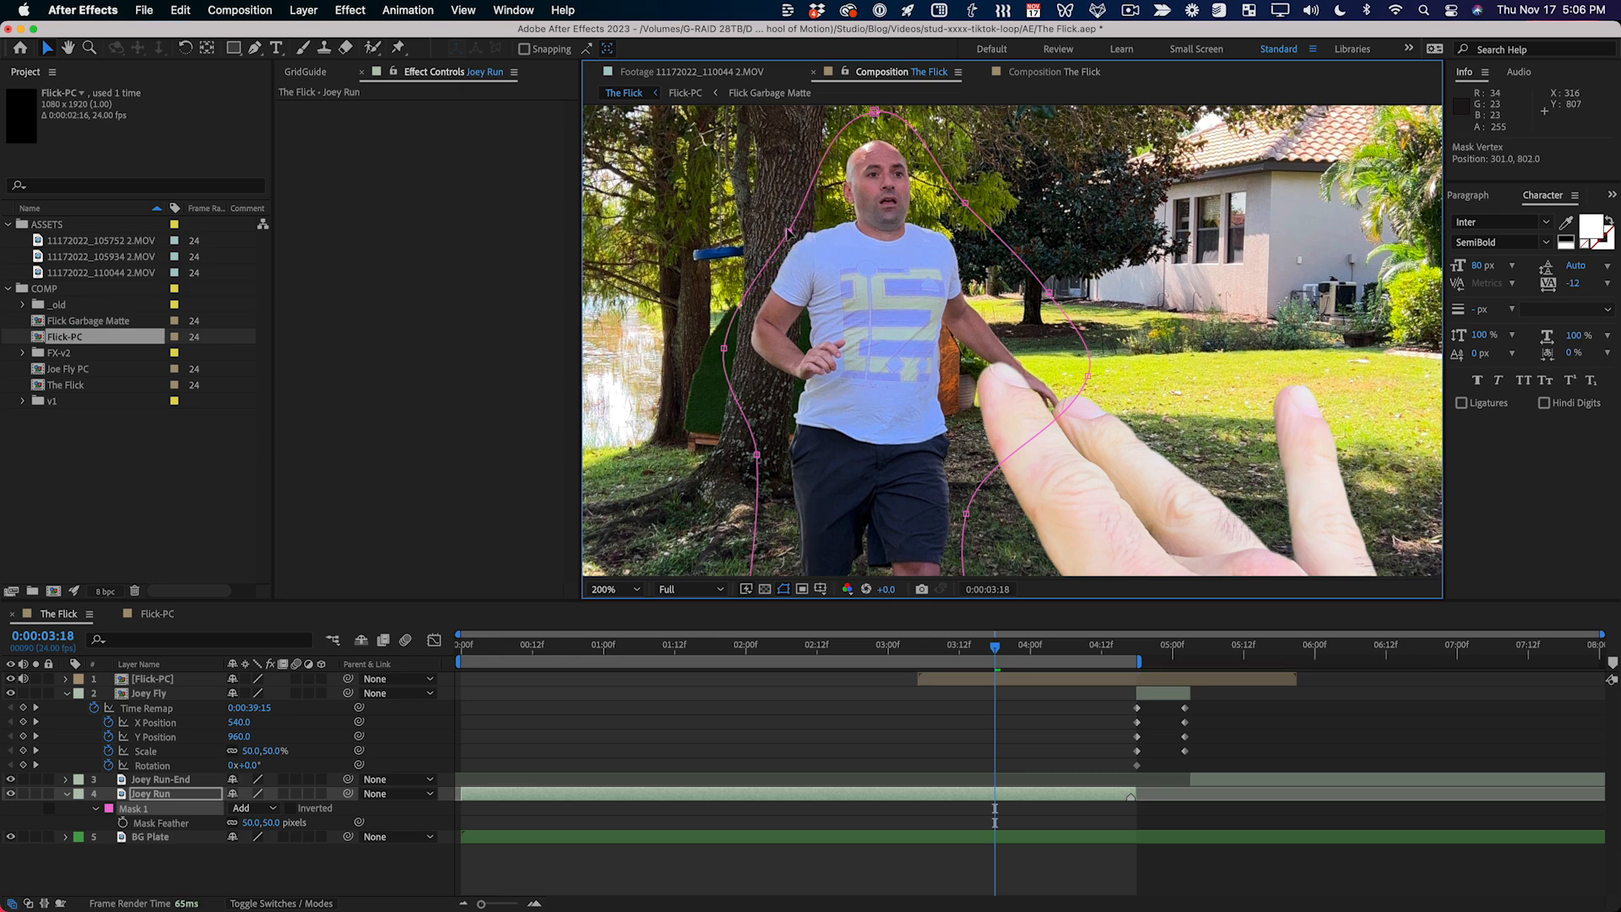
Step: Play back The Flick from the first frame with the whole frame in view to check the feathered mask
{"action": "key", "text": "Home"}
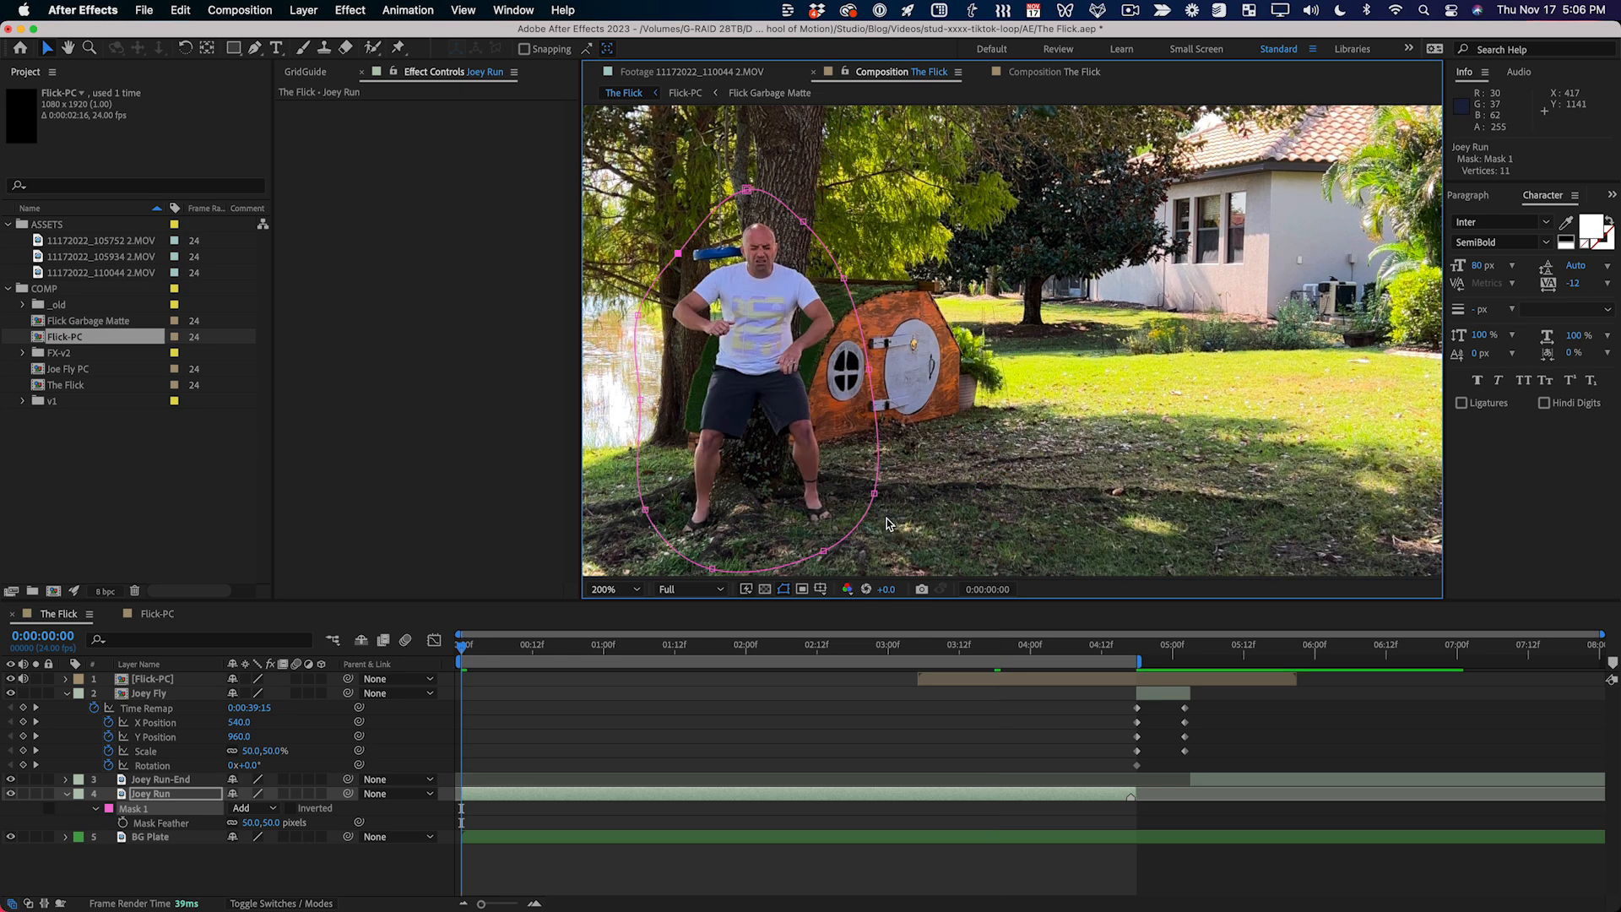
{"action": "key", "text": "space"}
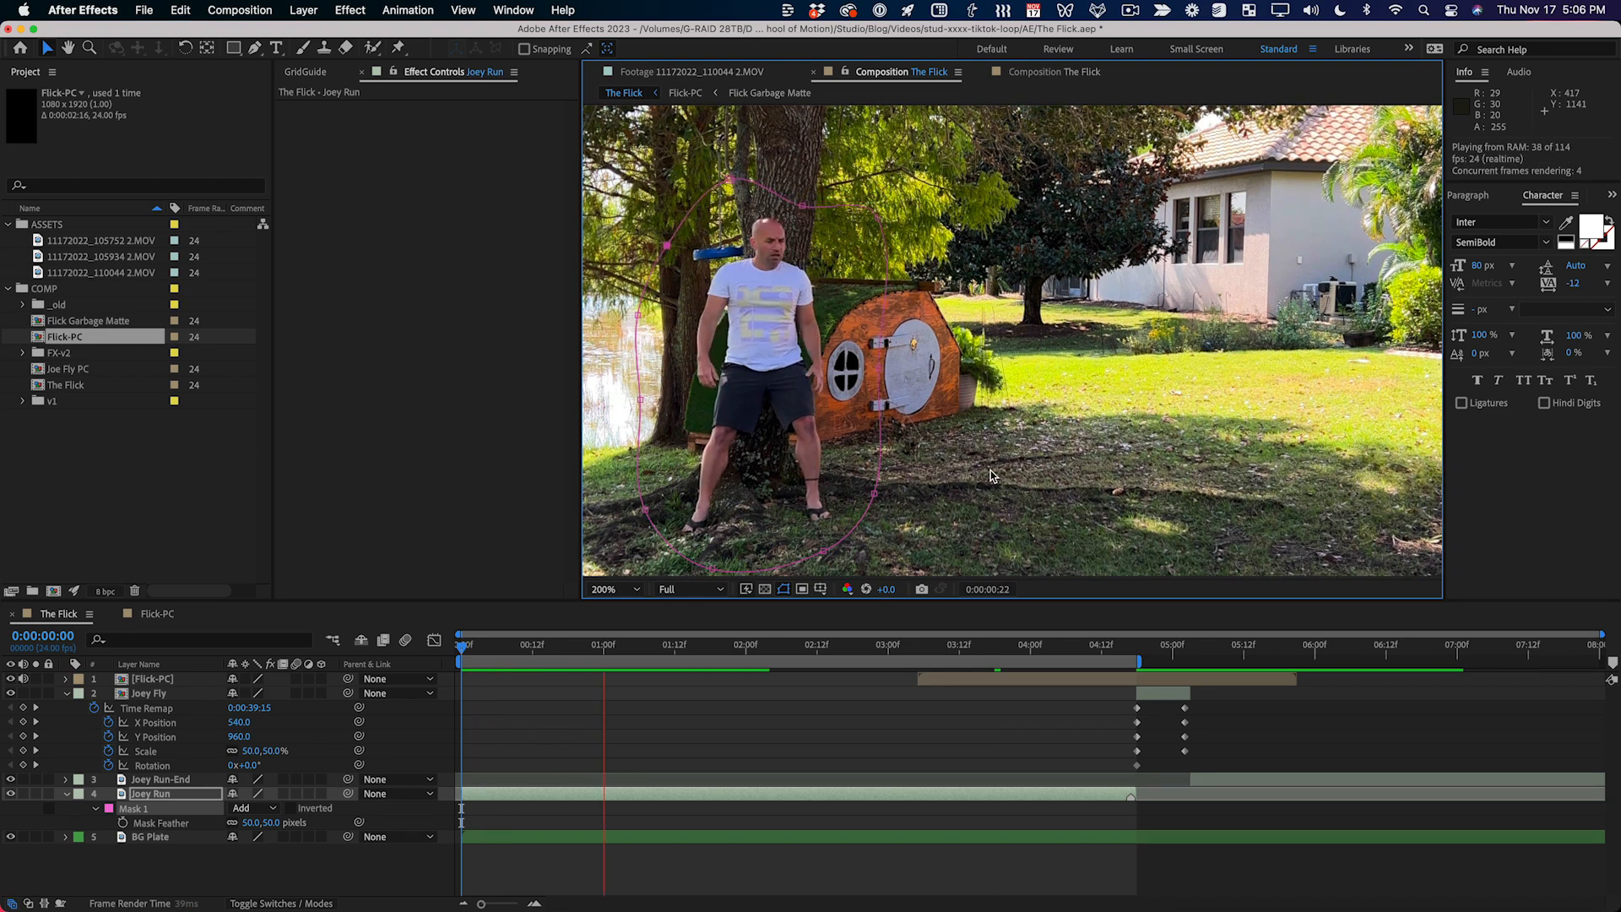
{"action": "key", "text": "shift+slash"}
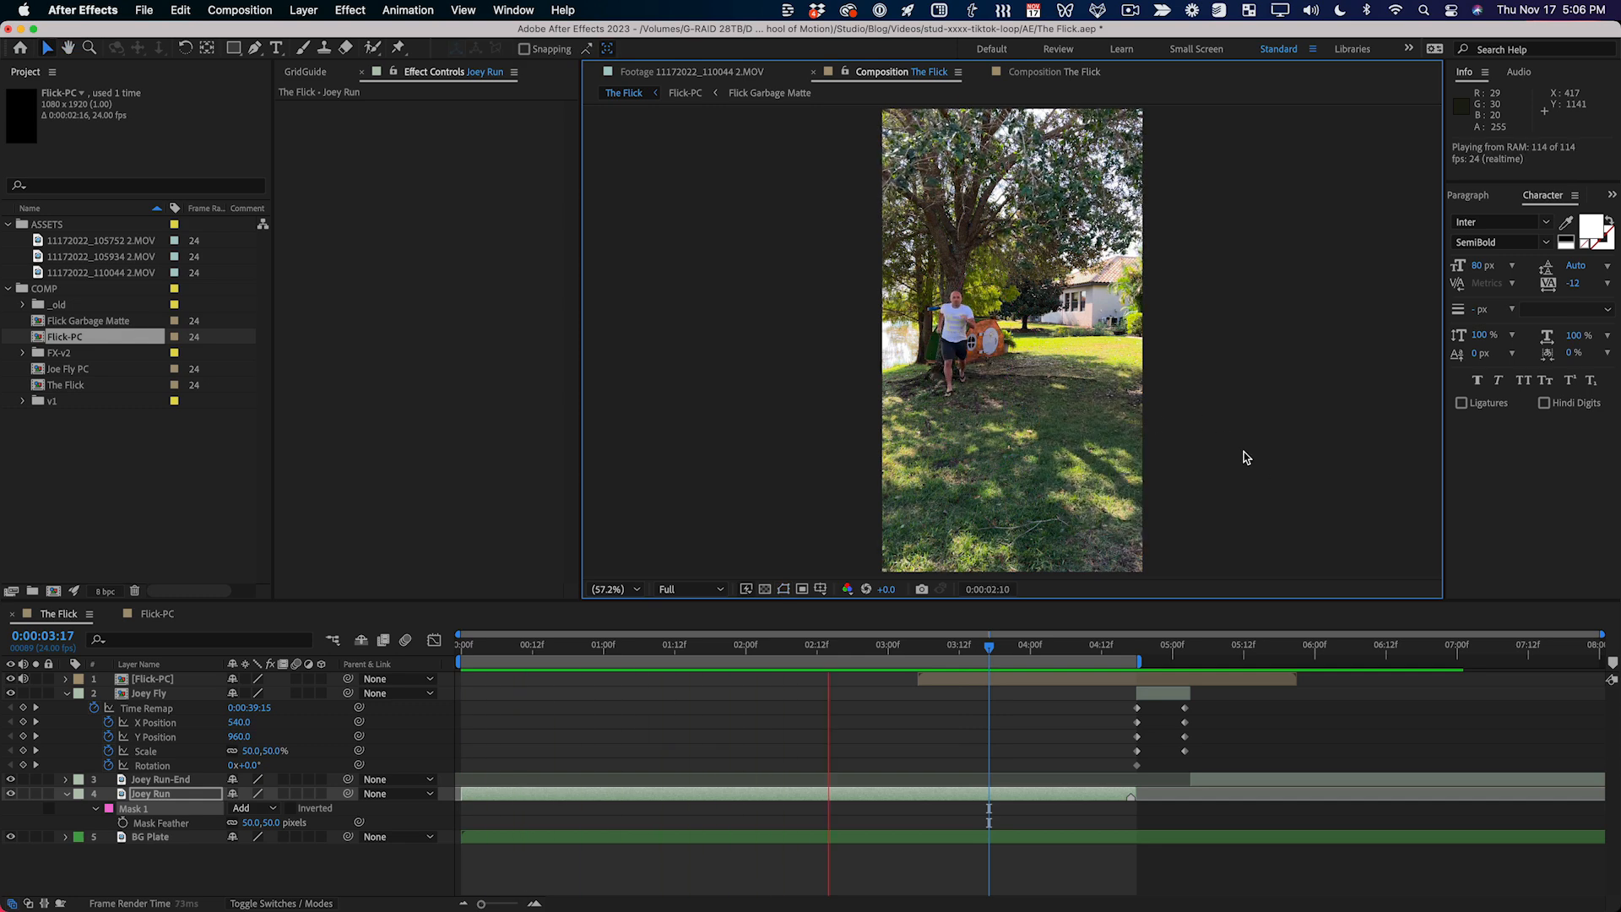
{"action": "key", "text": "space"}
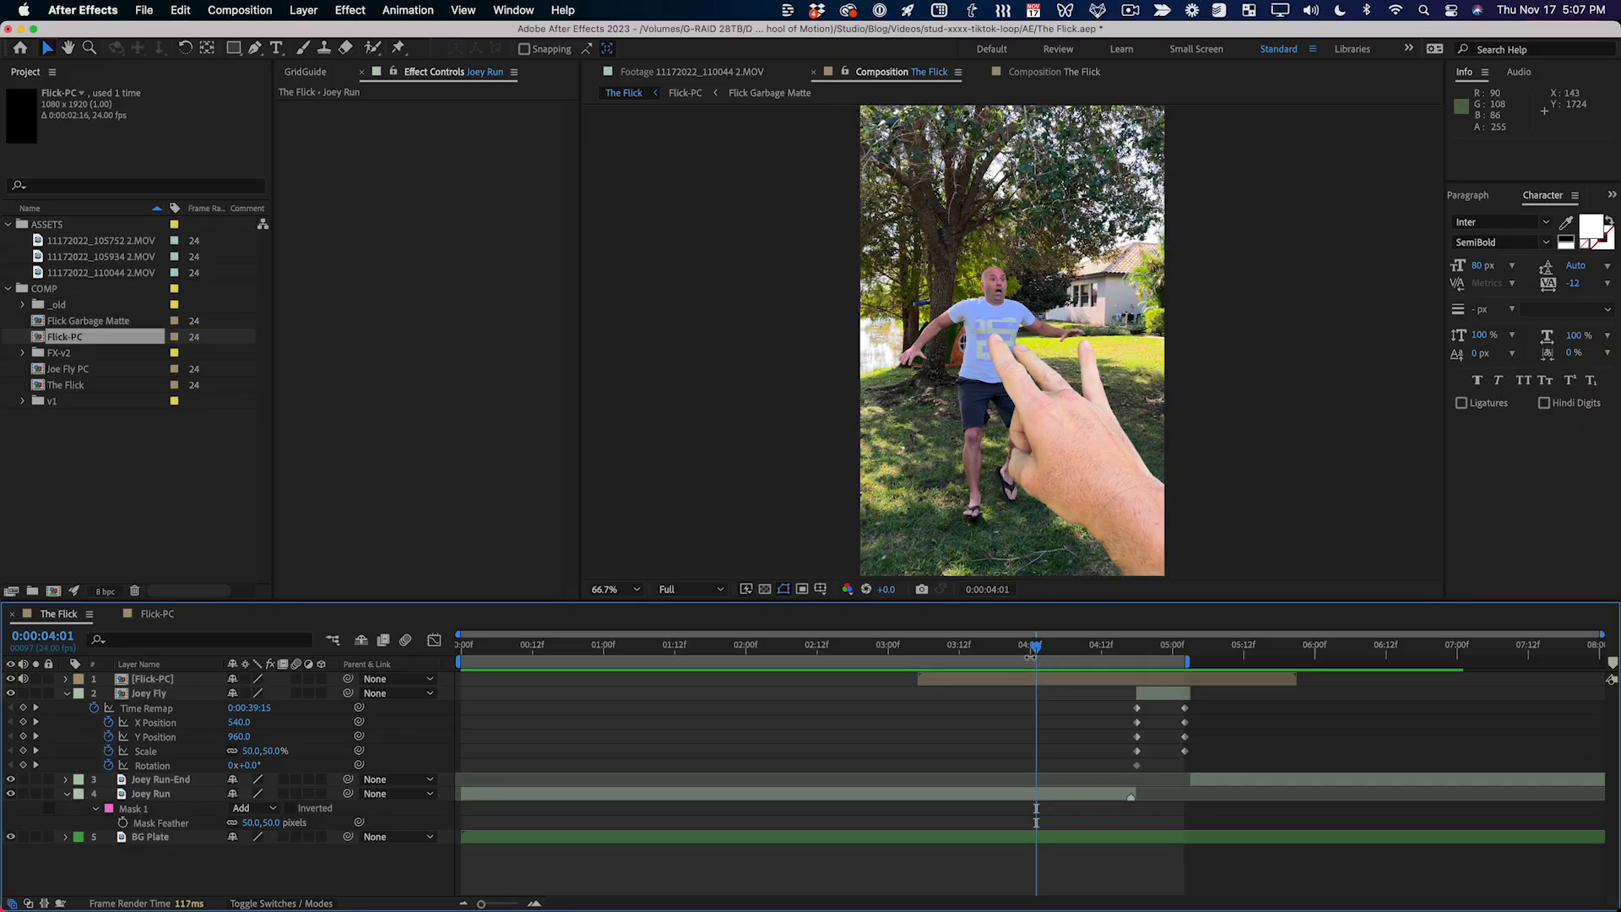
Step: Scrub through the Joey Fly section, and examine the change to the Joey Run-End layer at 0:00:05:03
{"action": "left_click_drag", "start_coordinate": [1037, 649], "coordinate": [1160, 659]}
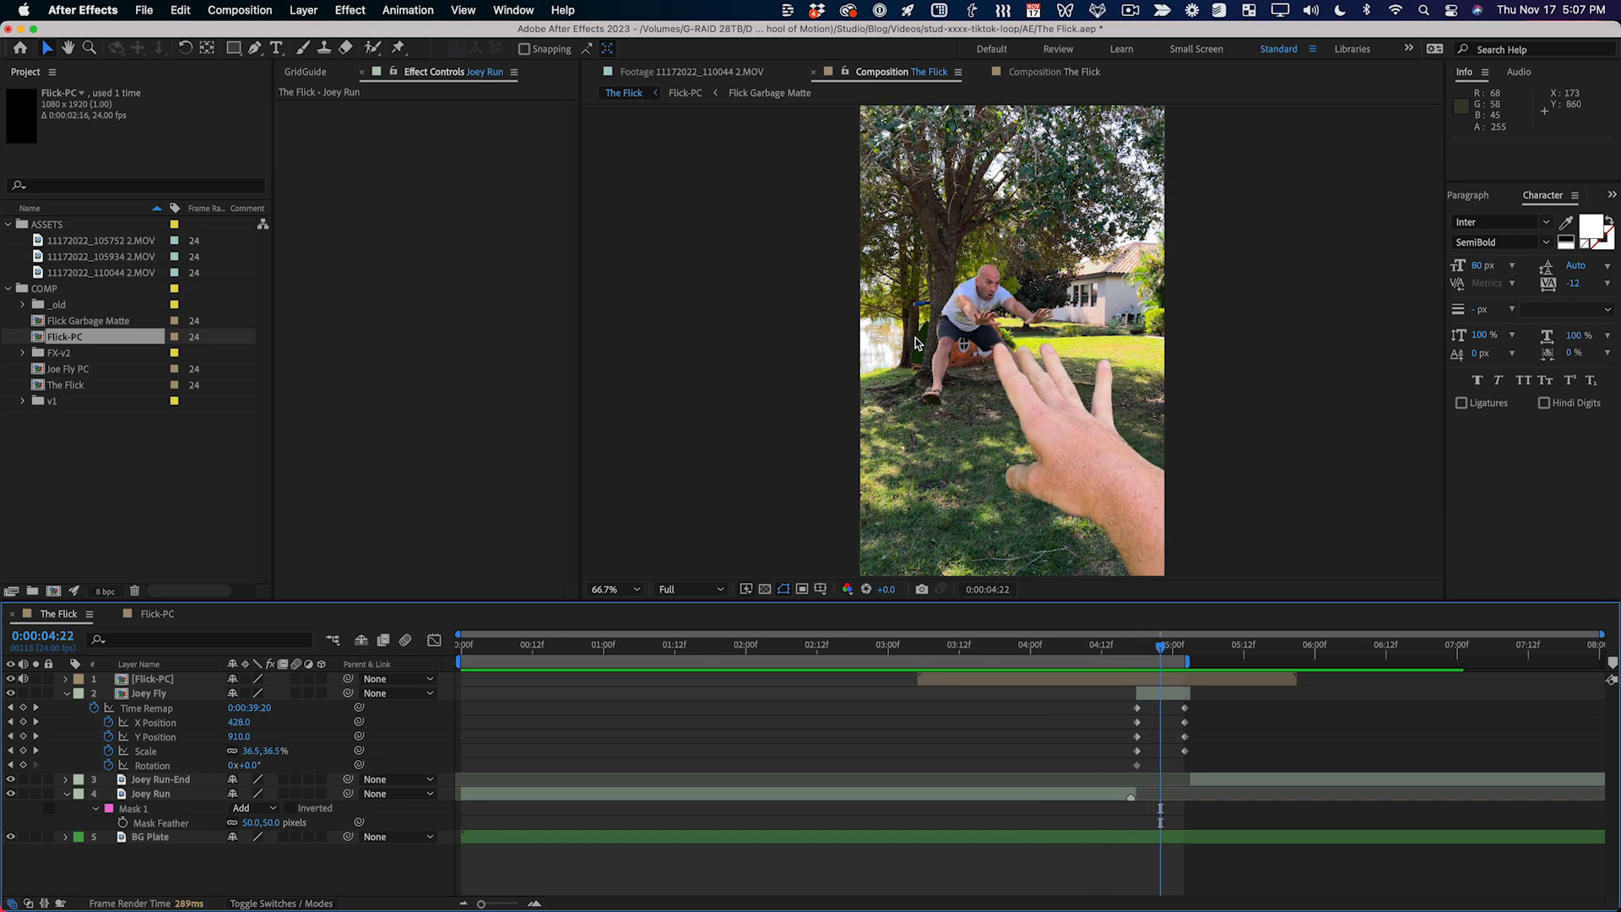
{"action": "left_click", "coordinate": [1025, 646]}
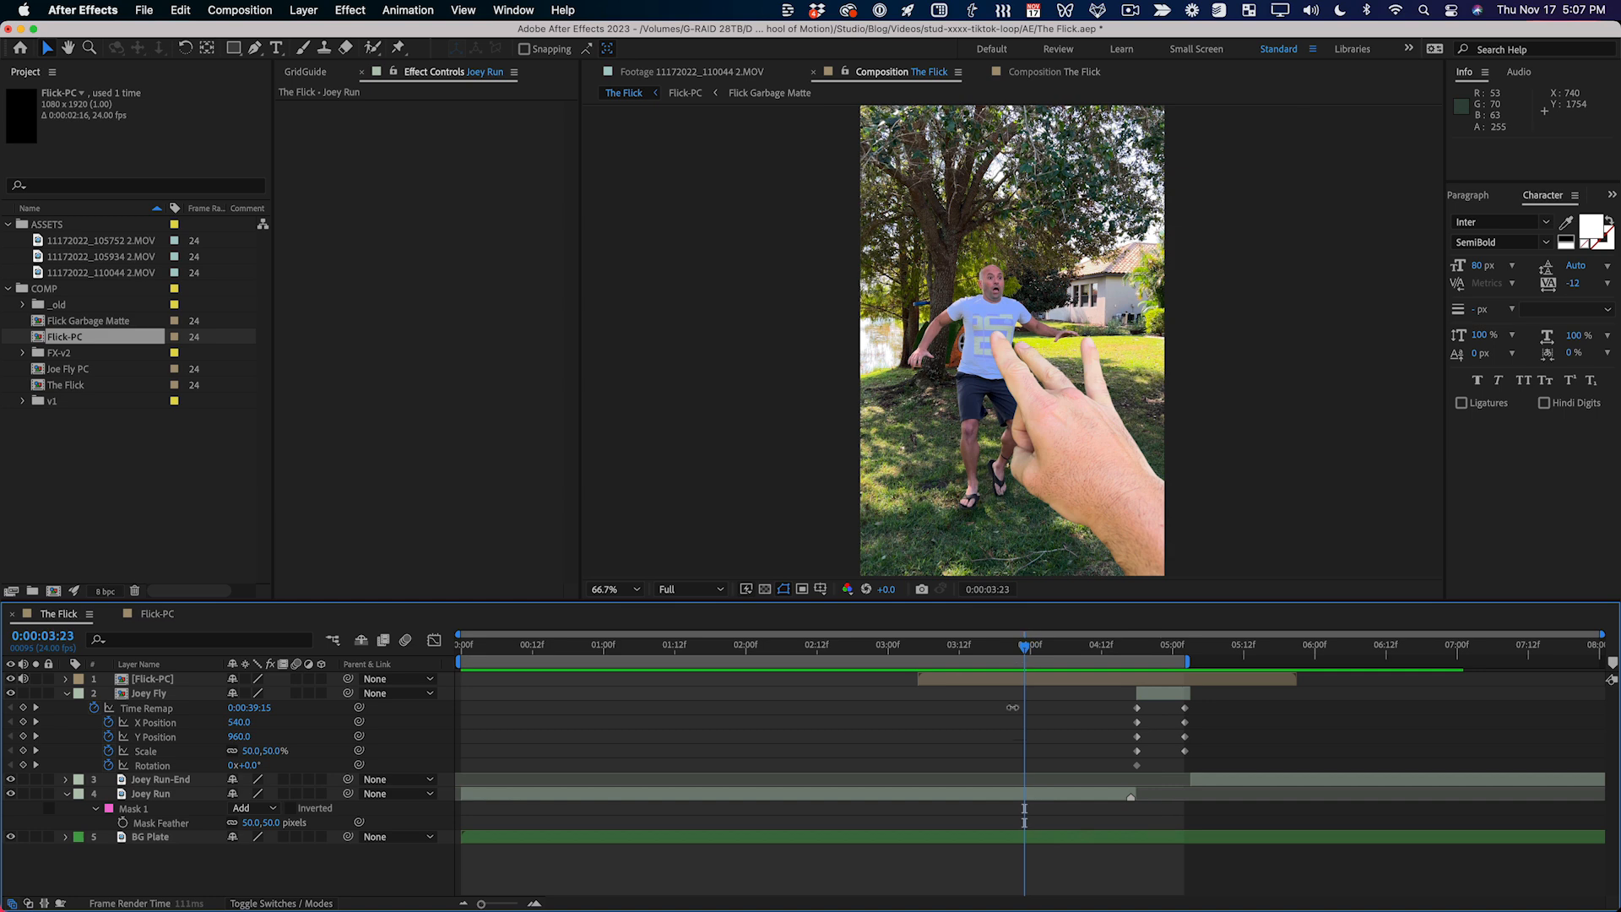
{"action": "left_click", "coordinate": [1001, 796]}
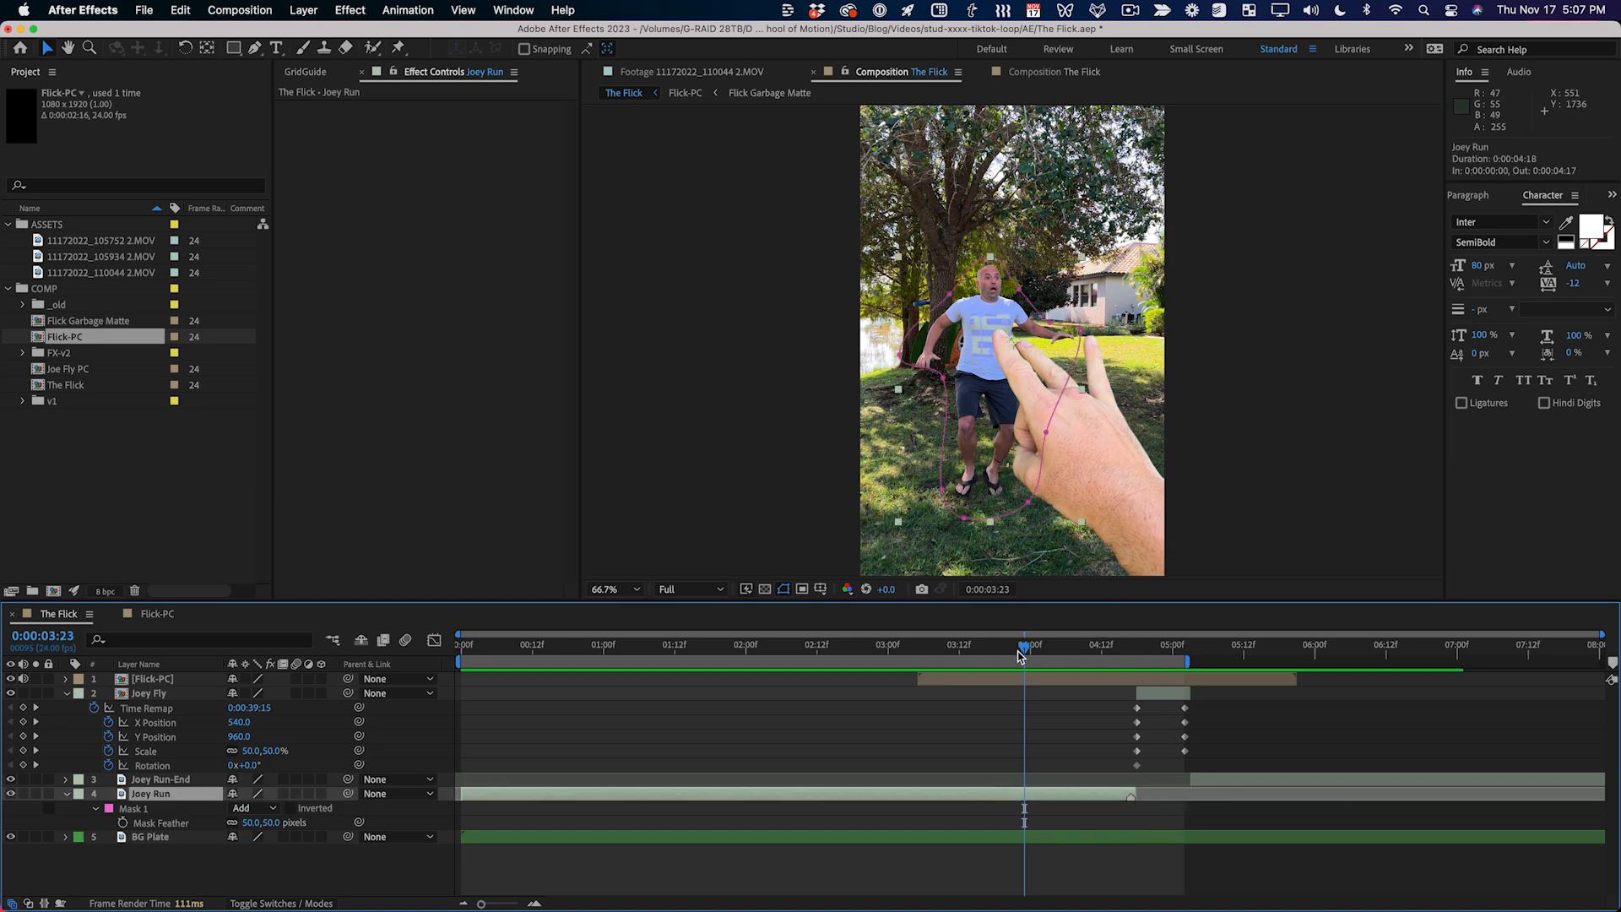
{"action": "left_click_drag", "start_coordinate": [1024, 646], "coordinate": [1162, 658]}
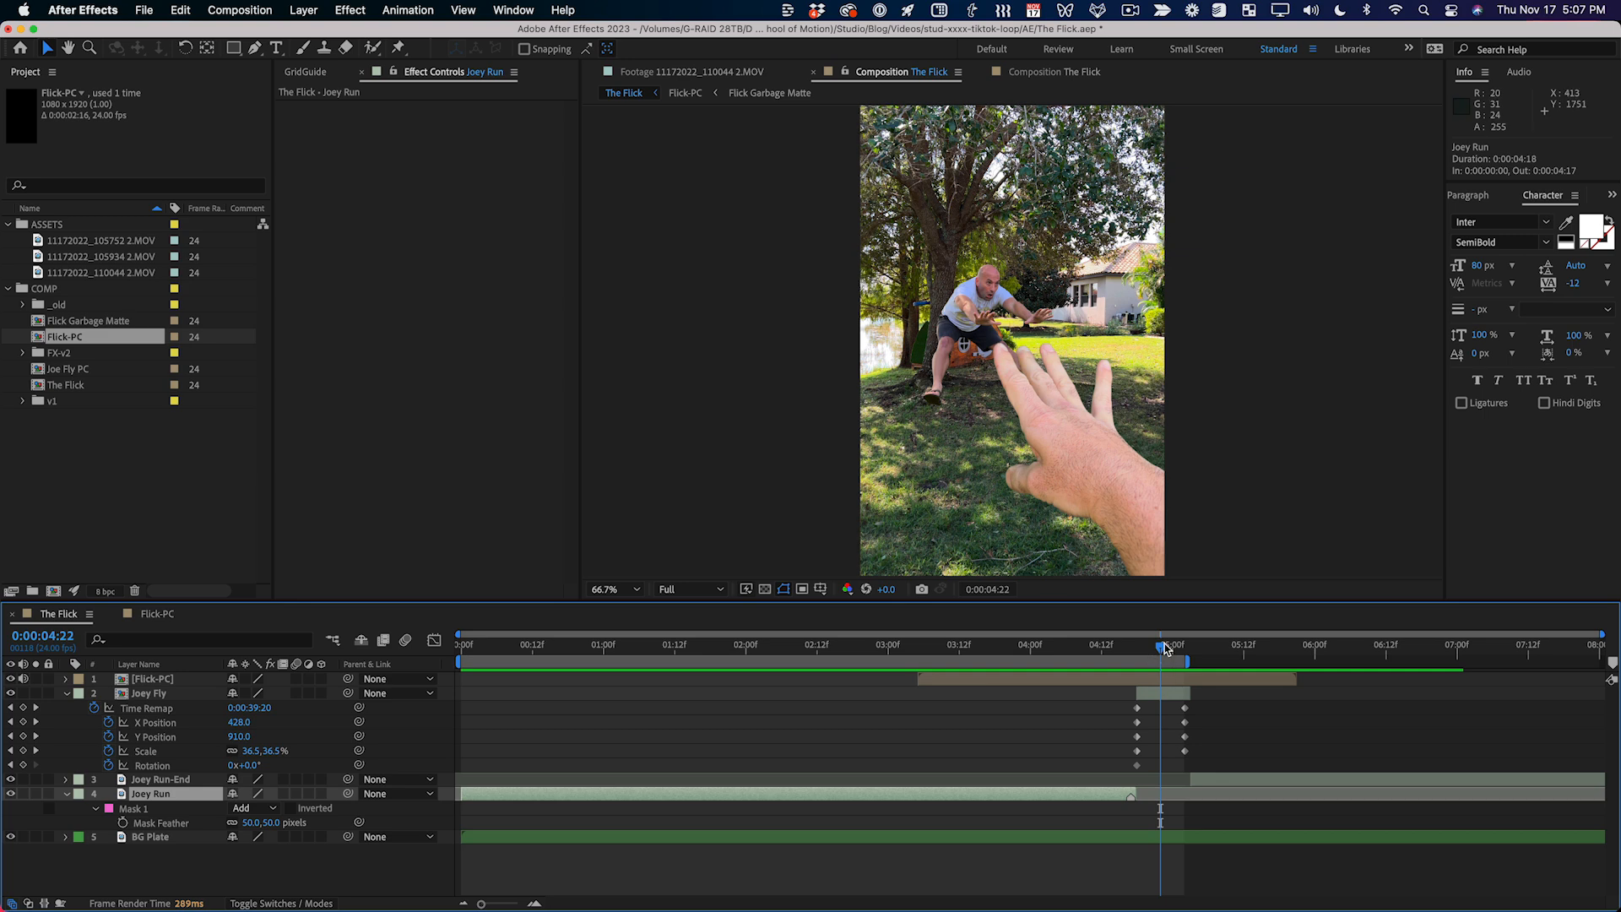
{"action": "left_click_drag", "start_coordinate": [1159, 651], "coordinate": [1185, 650]}
{"action": "left_click", "coordinate": [1222, 784]}
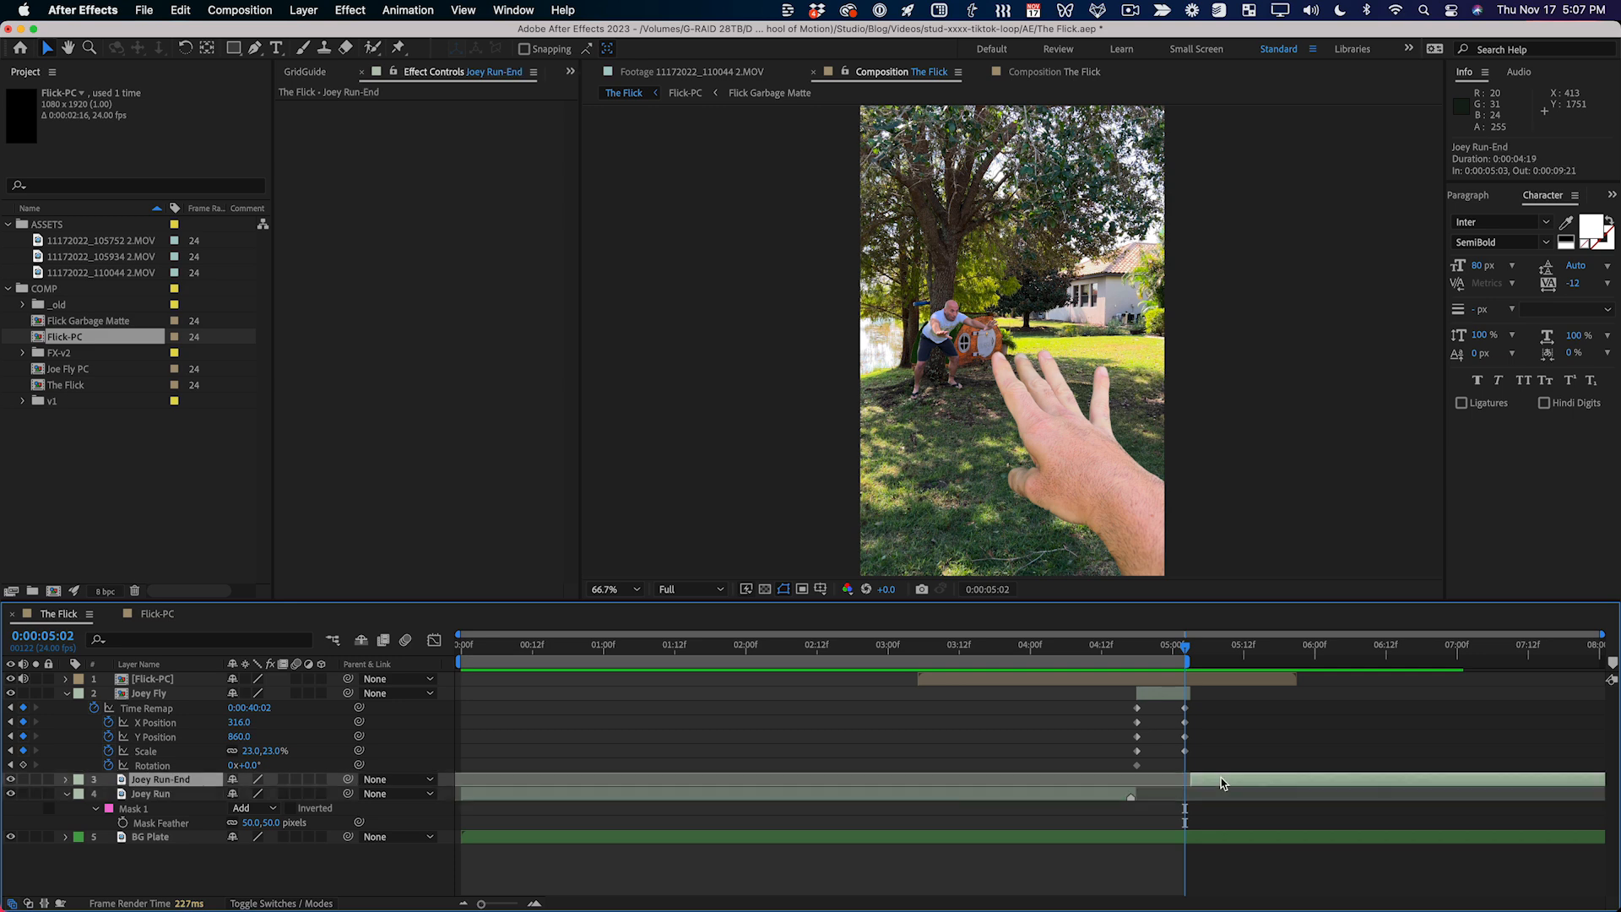
{"action": "key", "text": "Page_Down"}
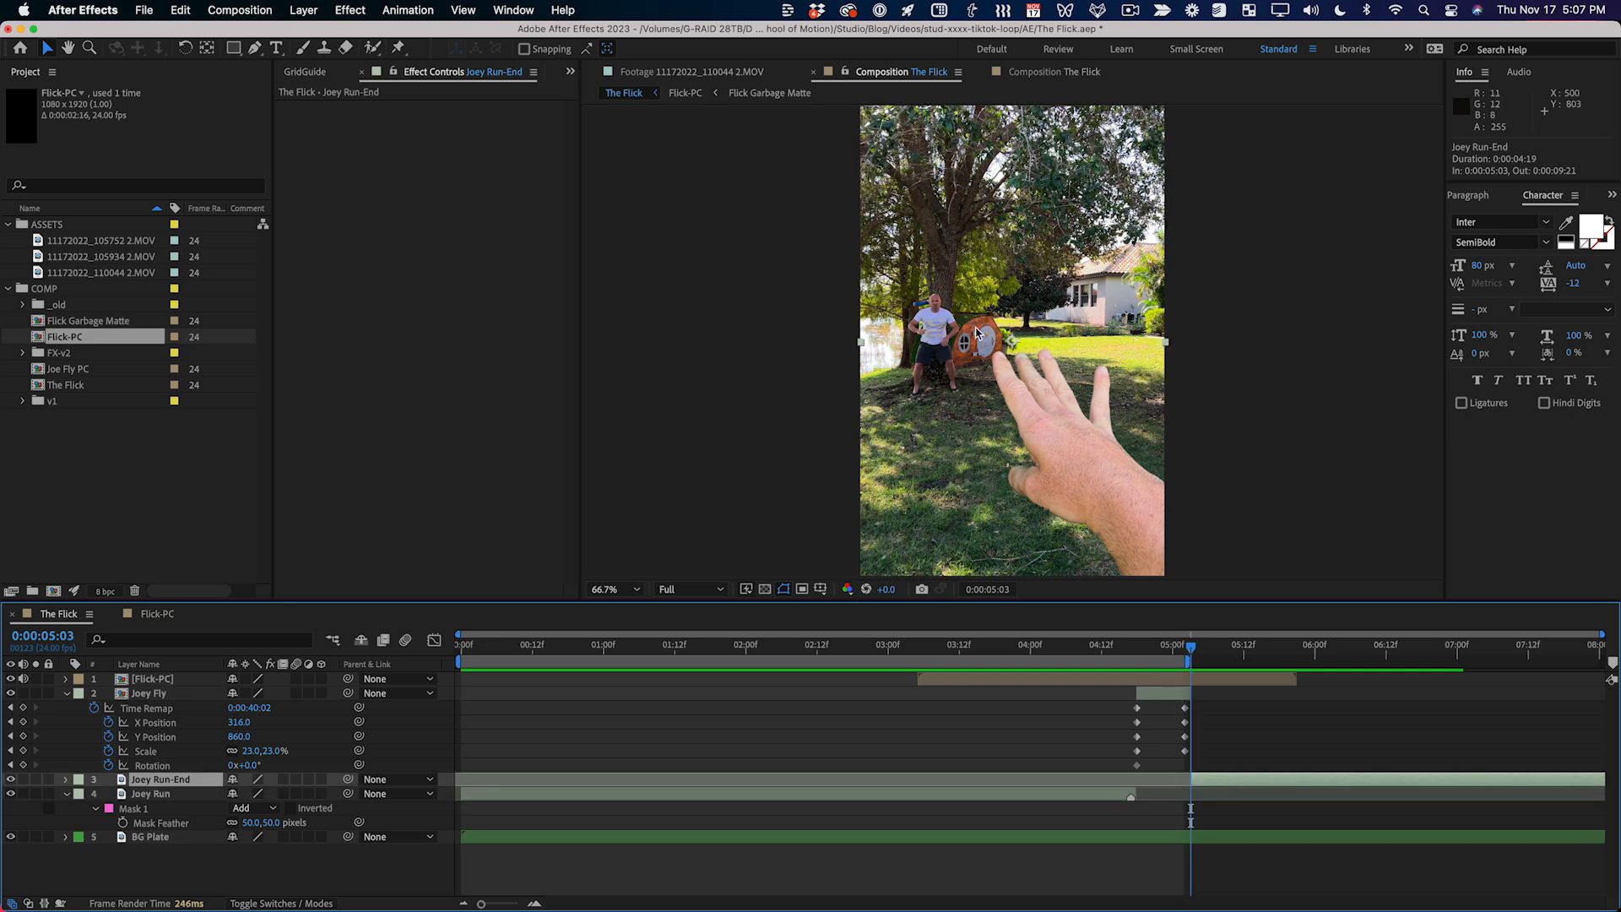
{"action": "key", "text": "space"}
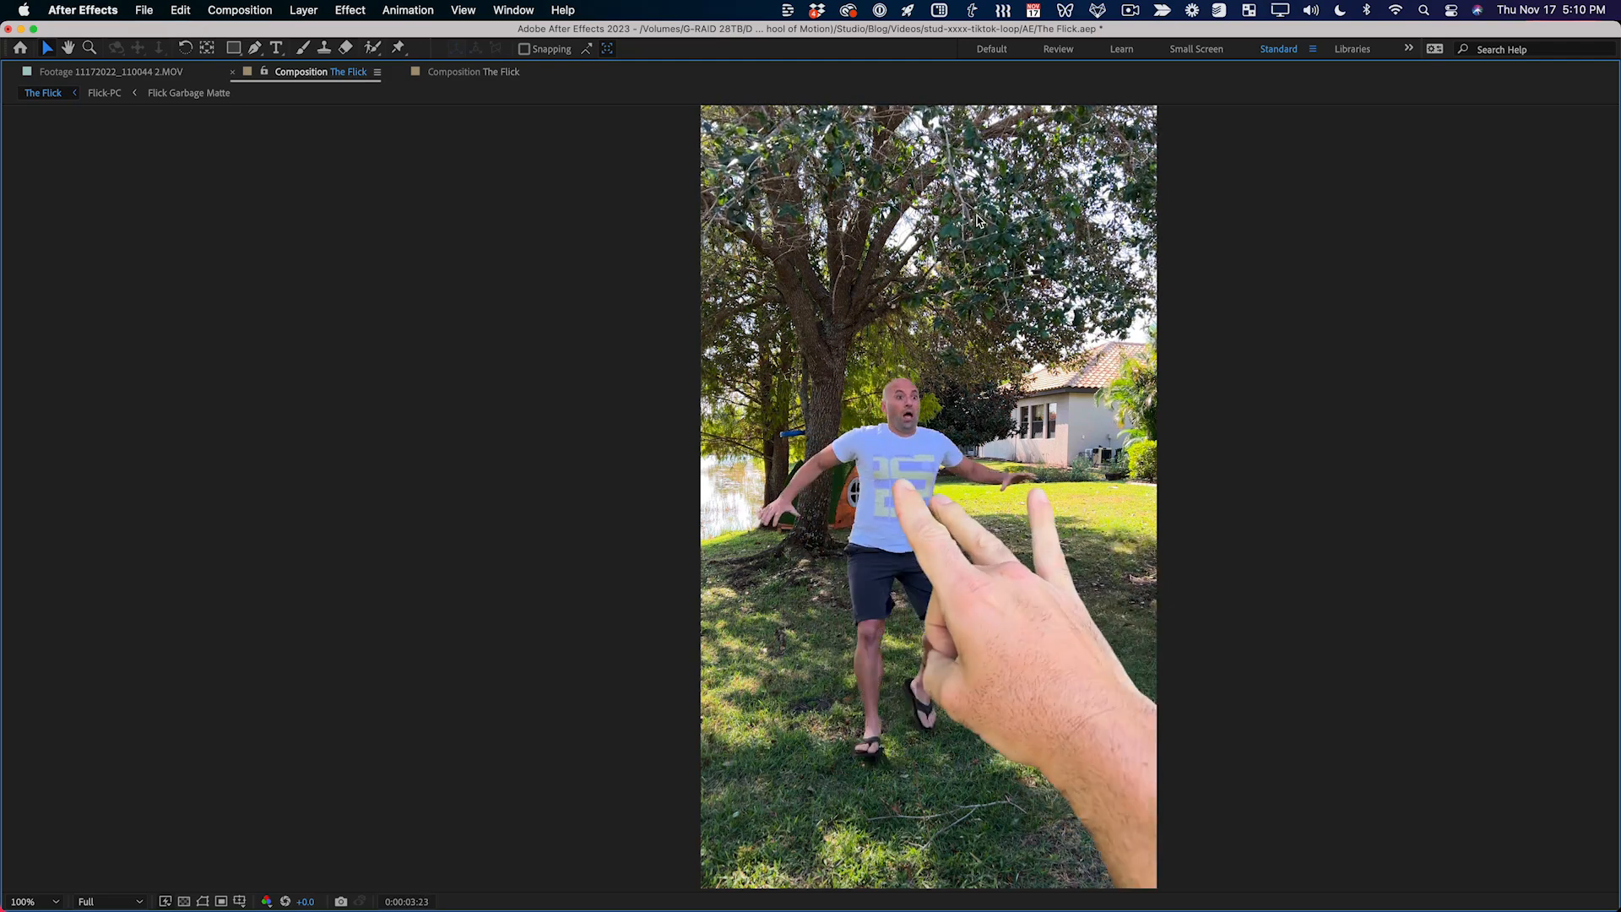
Step: Move to 0:00:04:18, where Joey Fly begins, and select the Joey Fly layer
{"action": "key", "text": "grave"}
{"action": "left_click", "coordinate": [1113, 650]}
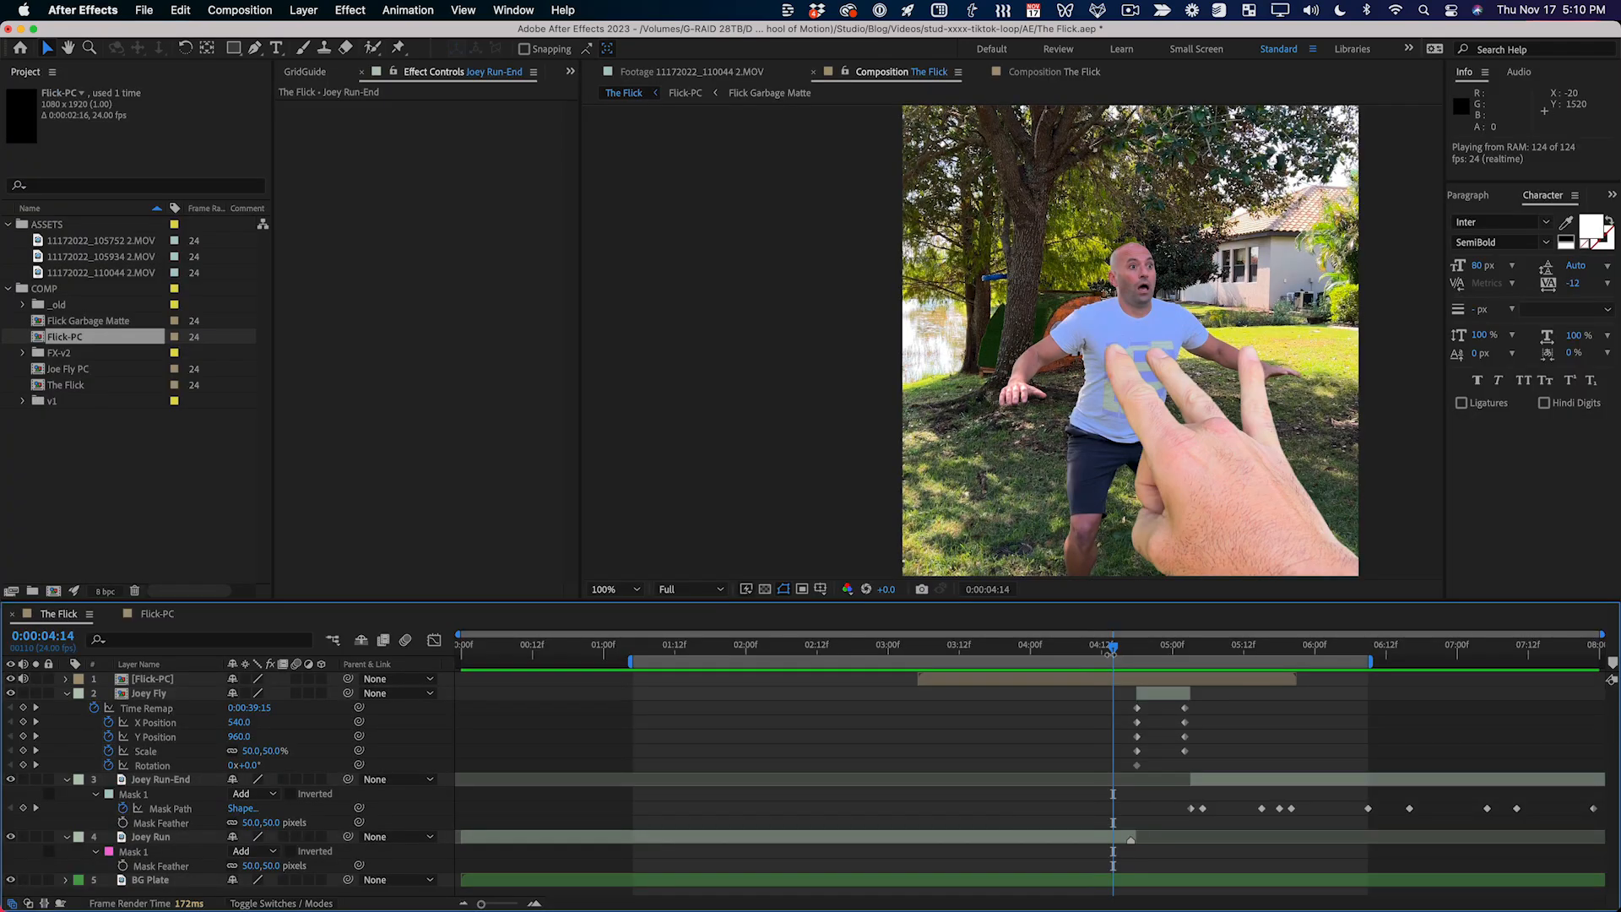
{"action": "left_click_drag", "start_coordinate": [1115, 650], "coordinate": [1150, 654]}
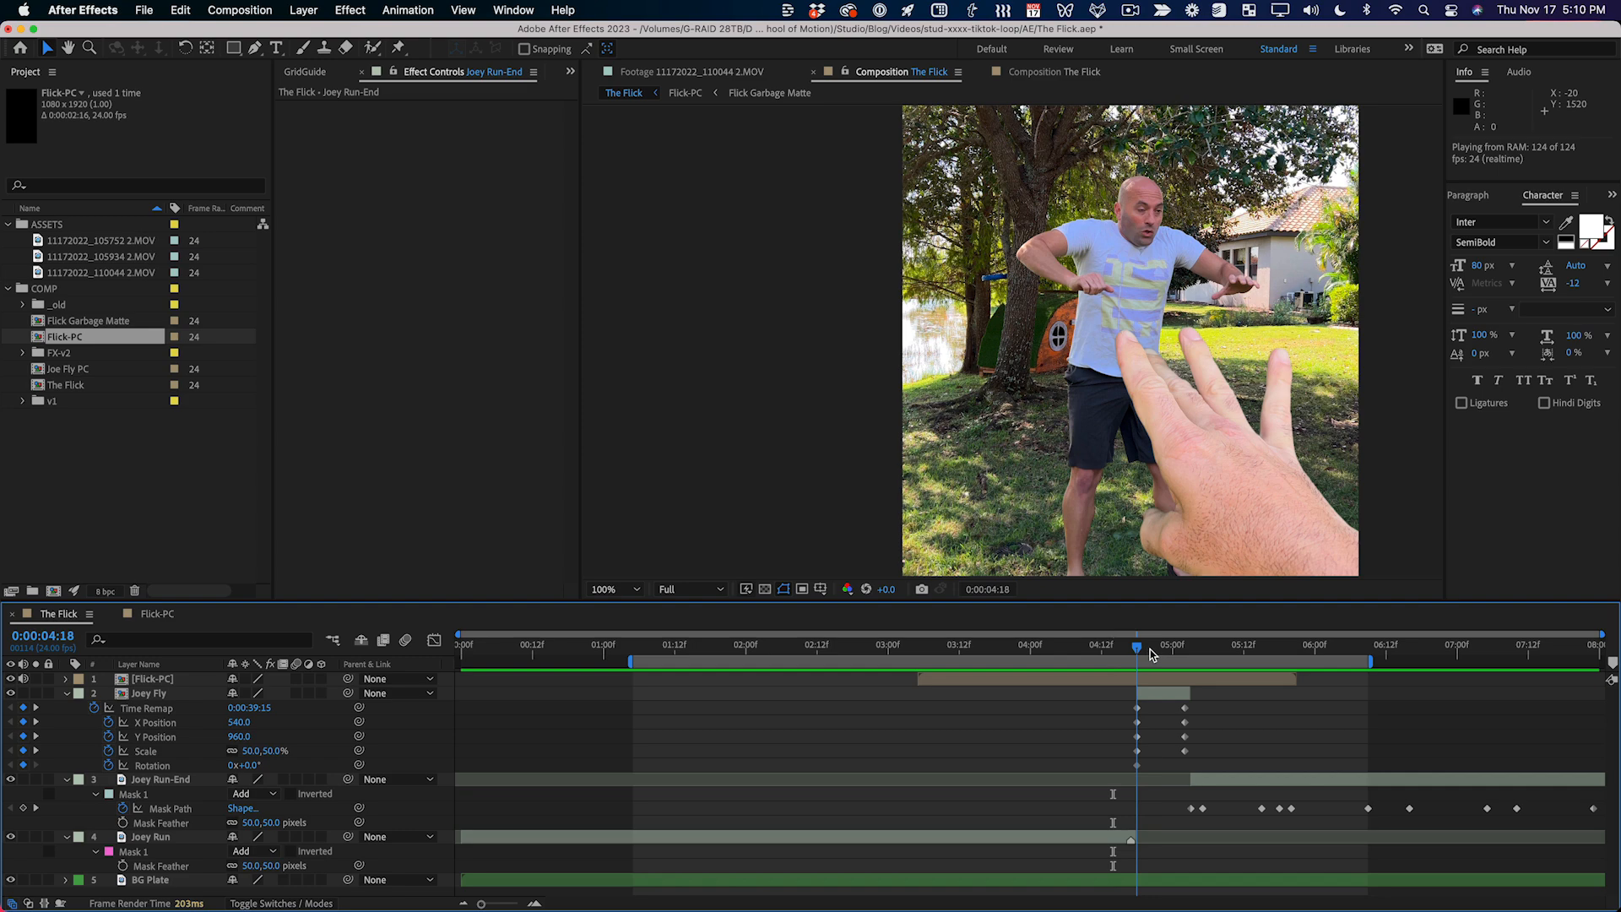
{"action": "left_click", "coordinate": [1169, 693]}
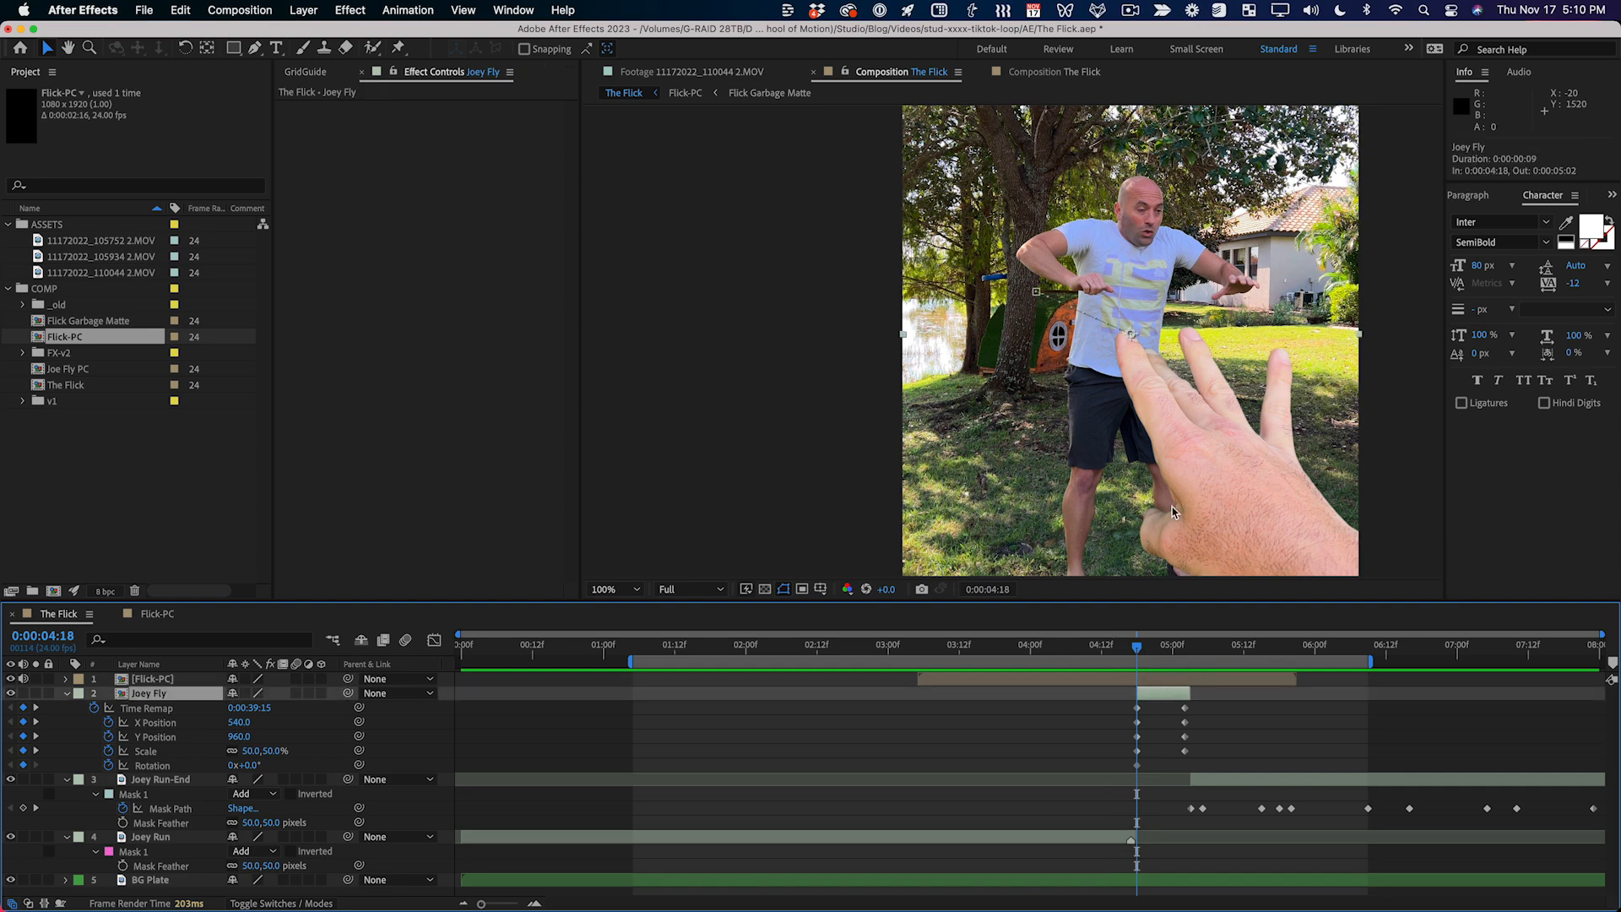
Step: Step frame by frame through Joey Fly to 0:00:05:02 in the enlarged composition view to examine the man's flight
{"action": "key", "text": "grave"}
{"action": "key", "text": "Page_Down"}
{"action": "key", "text": "Page_Down"}
{"action": "key", "text": "Page_Down"}
{"action": "key", "text": "Page_Down"}
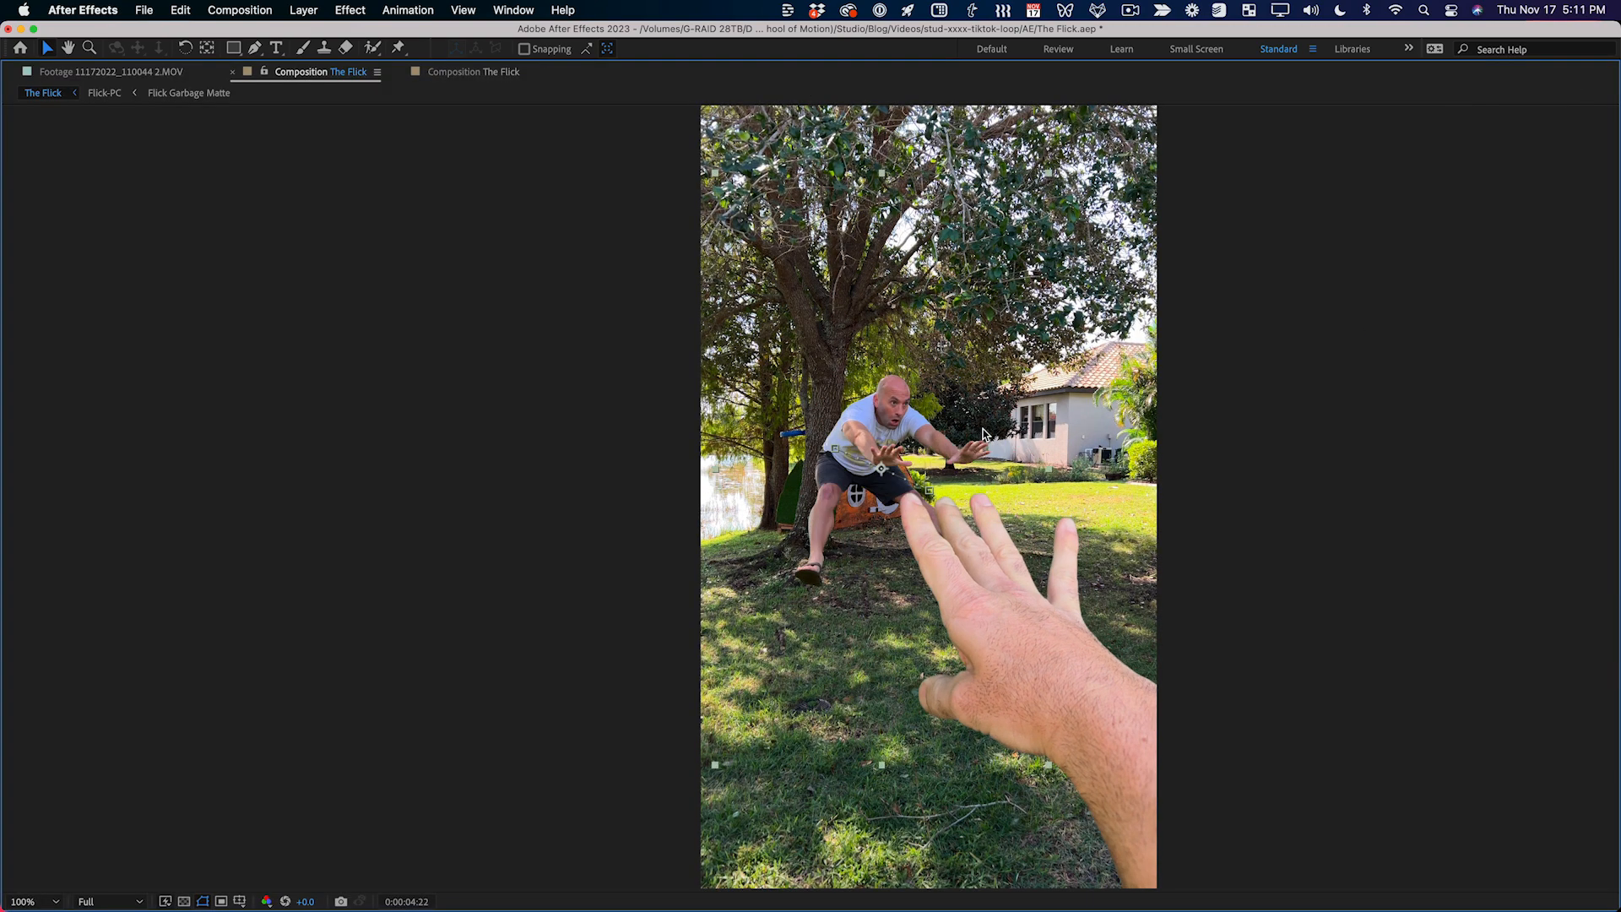
{"action": "key", "text": "period"}
{"action": "key", "text": "Page_Down"}
{"action": "key", "text": "Page_Down"}
{"action": "key", "text": "Page_Down"}
{"action": "key", "text": "Page_Down"}
{"action": "key", "text": "Page_Down"}
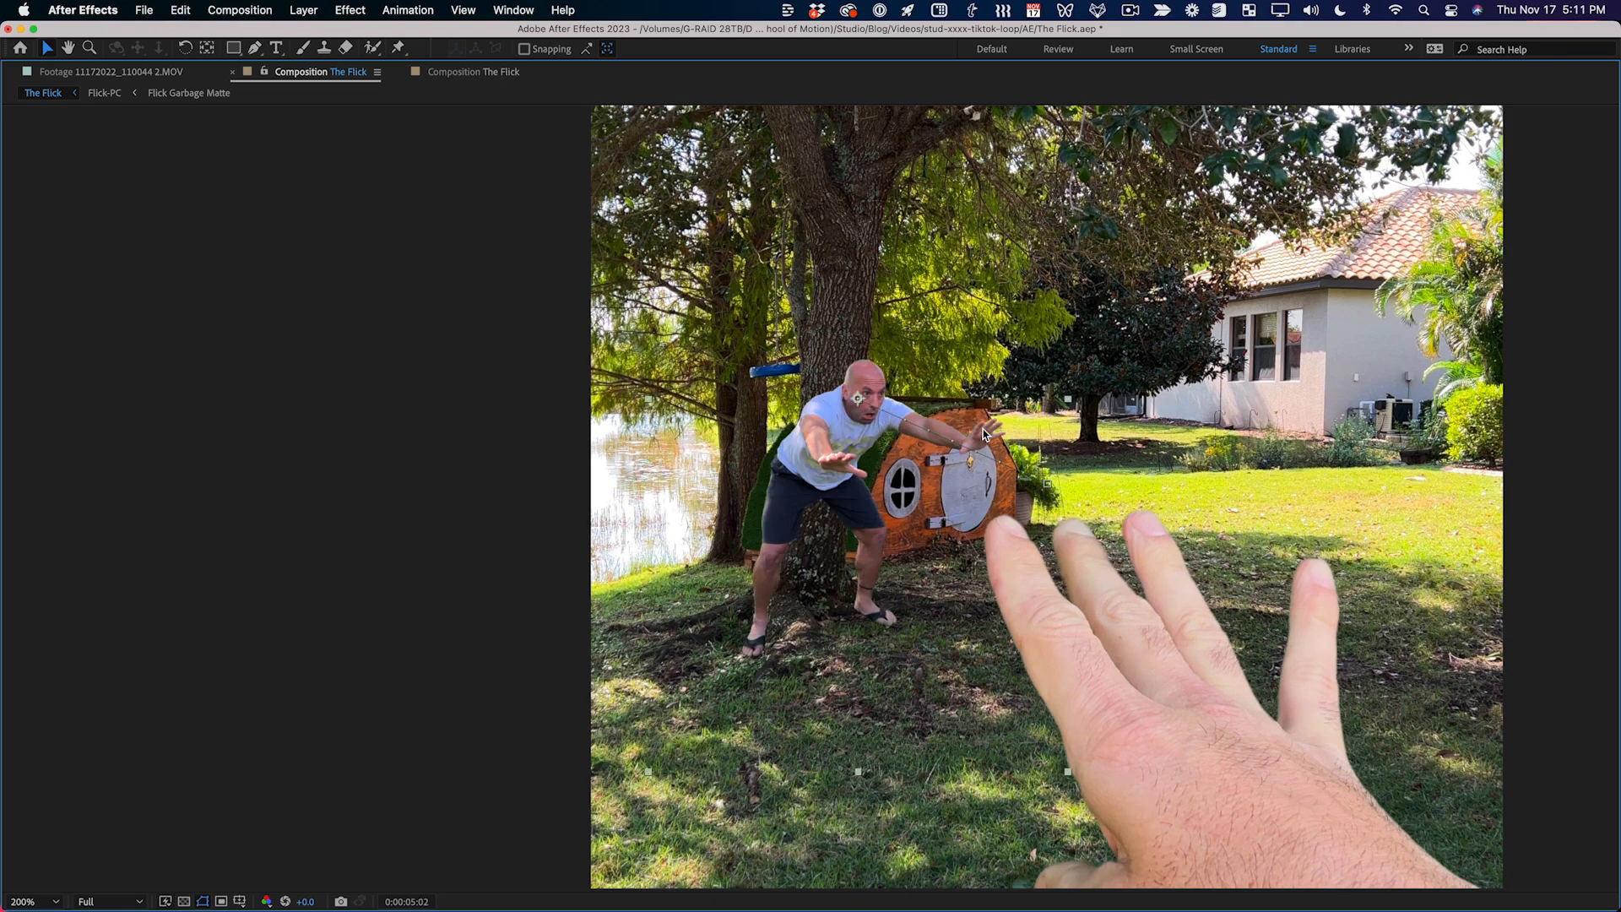
Step: Step back and forth over the cut from Joey Fly to Joey Run-End to compare how the man looks
{"action": "key", "text": "Page_Up"}
{"action": "key", "text": "Page_Up"}
{"action": "key", "text": "Page_Up"}
{"action": "key", "text": "Page_Up"}
{"action": "key", "text": "Page_Down"}
{"action": "key", "text": "Page_Down"}
{"action": "key", "text": "Page_Down"}
{"action": "key", "text": "Page_Down"}
{"action": "key", "text": "Page_Up"}
{"action": "key", "text": "Page_Down"}
{"action": "key", "text": "grave"}
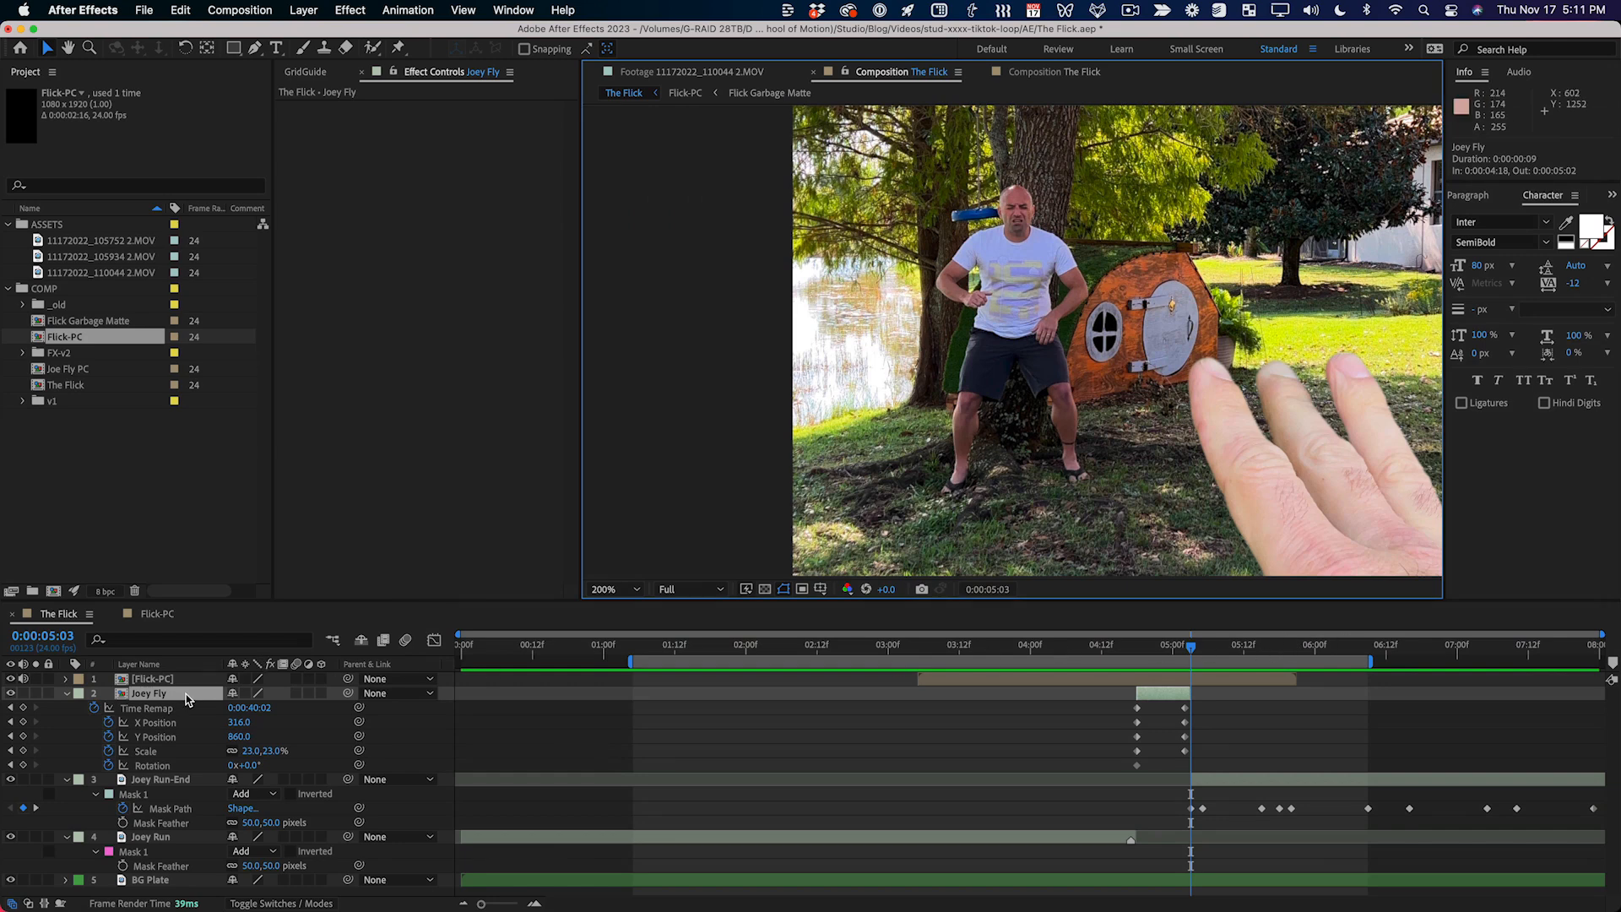
Step: Apply the Levels effect to the Joey Fly layer with the time set to 0:00:05:02
{"action": "key", "text": "Page_Up"}
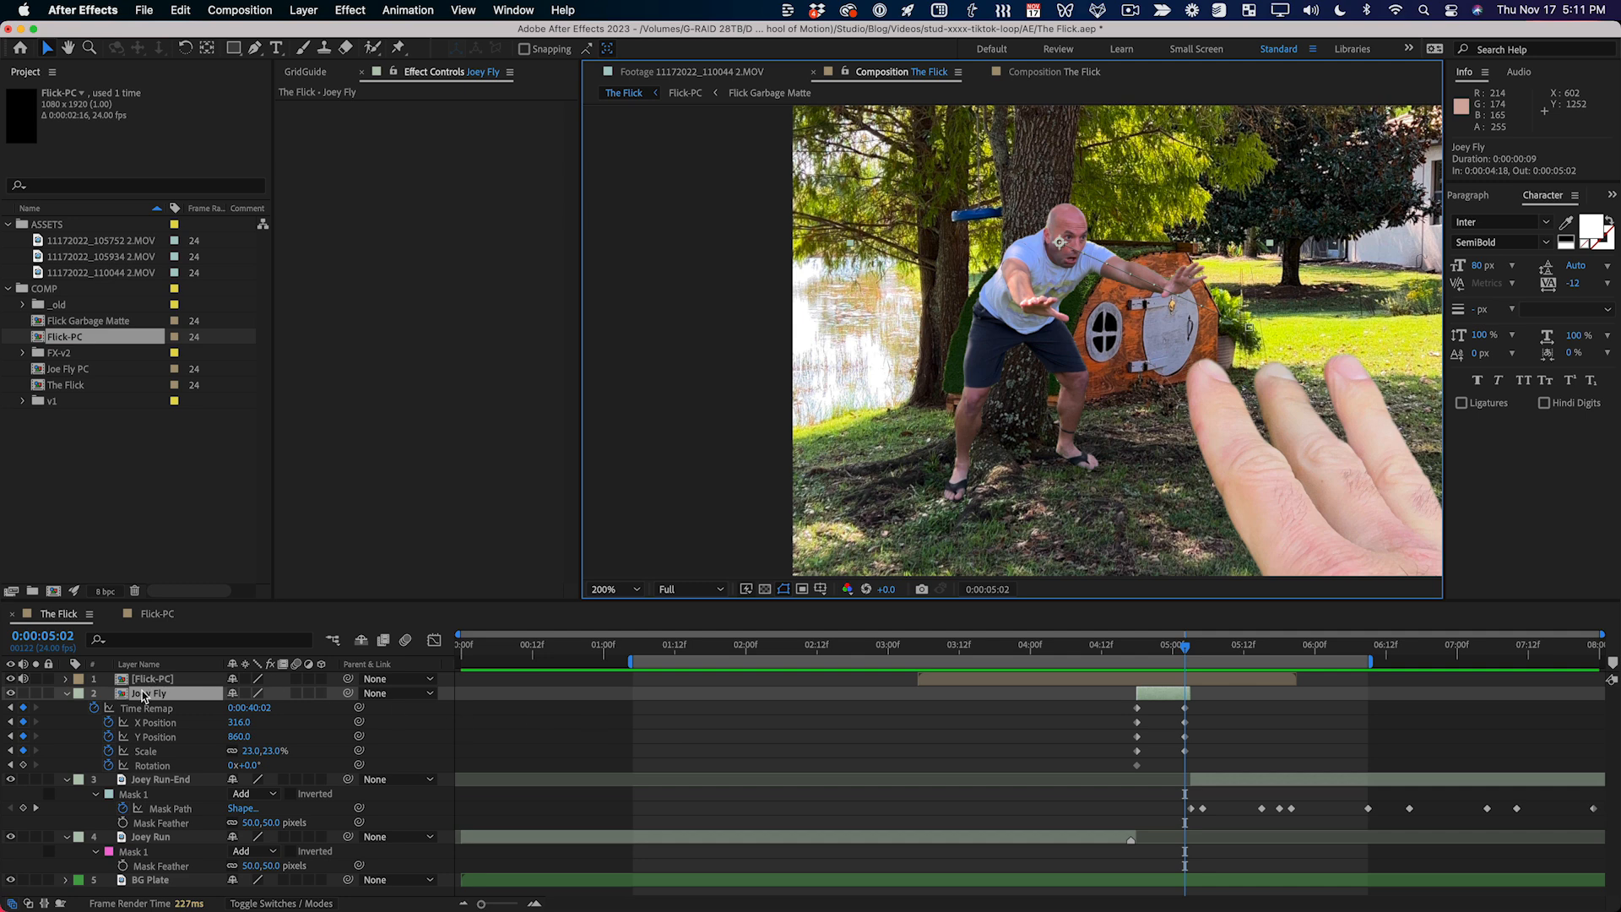
{"action": "left_click", "coordinate": [345, 9]}
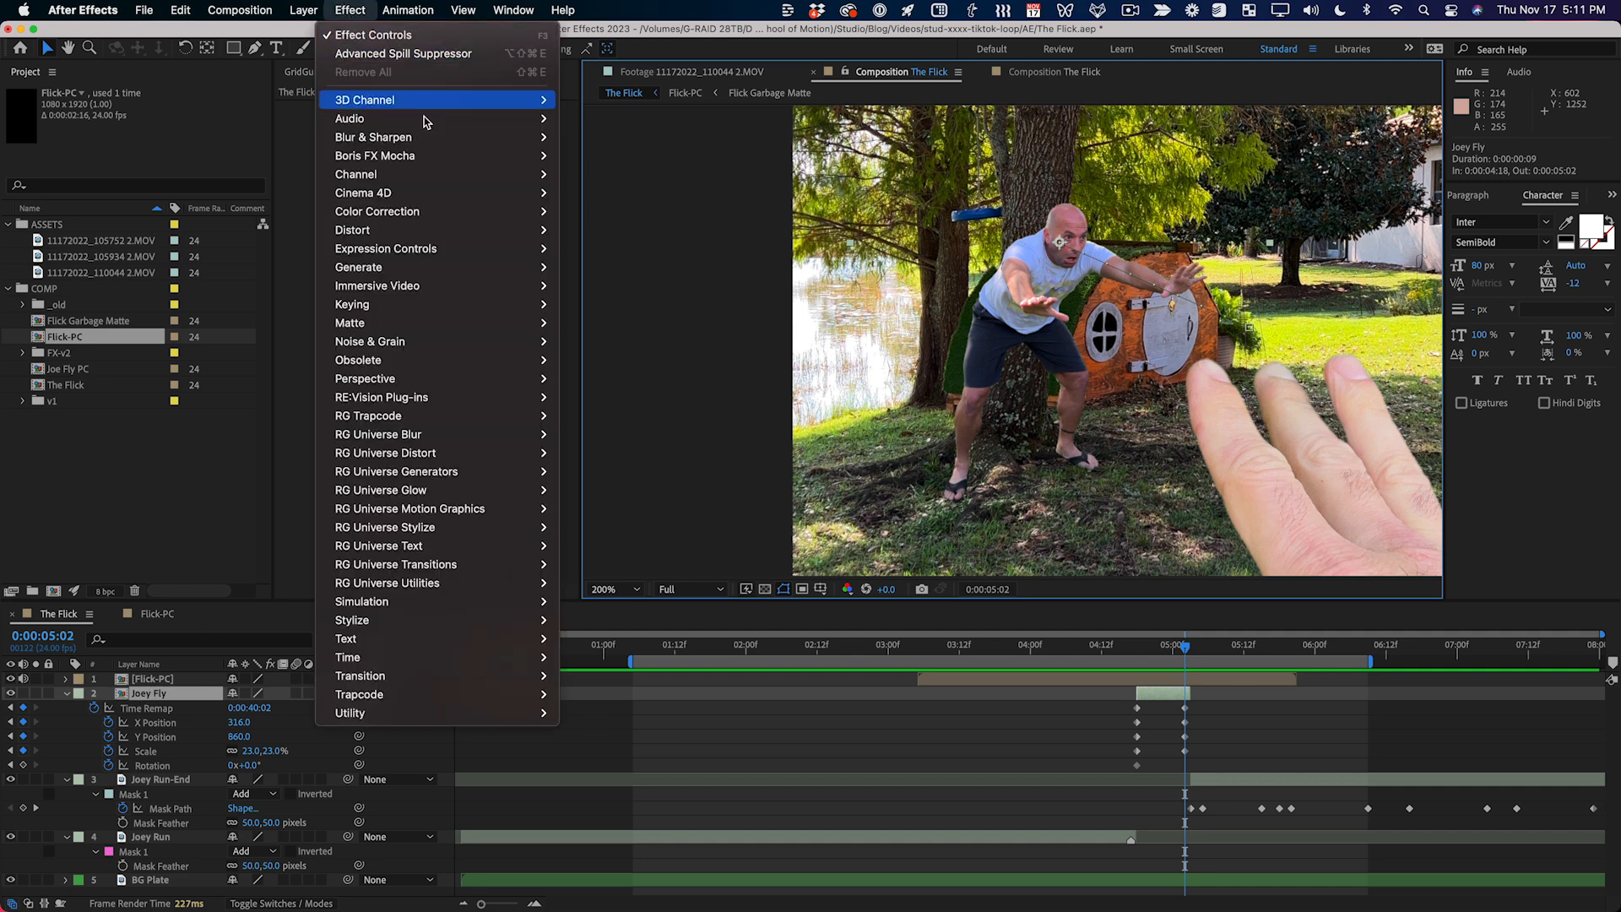
{"action": "mouse_move", "coordinate": [427, 212]}
{"action": "left_click", "coordinate": [635, 676]}
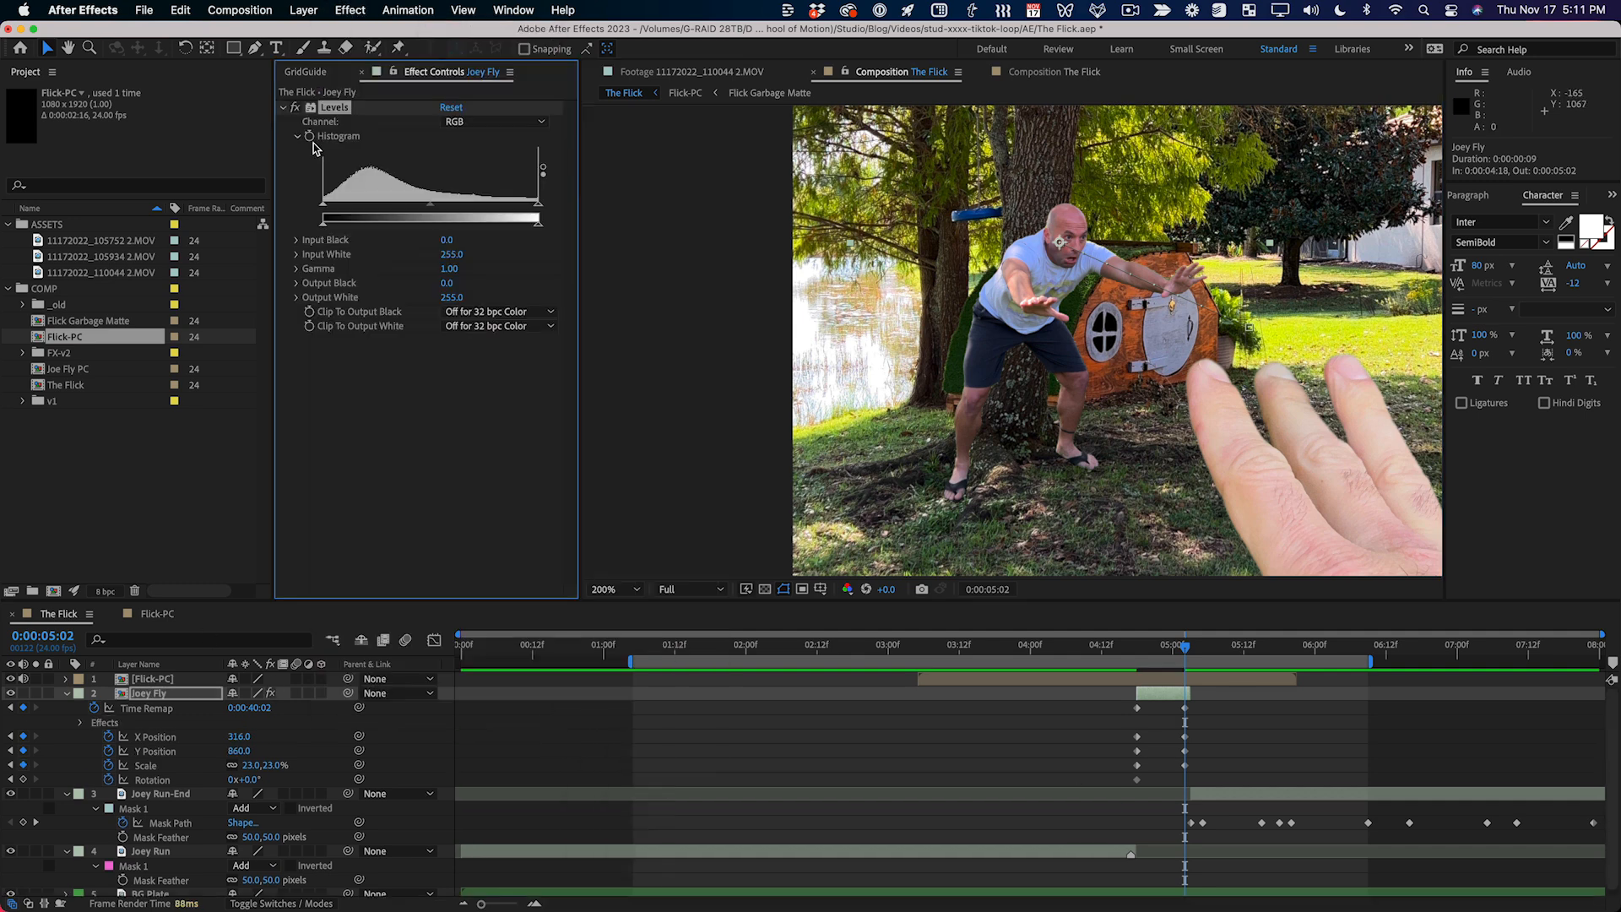
Step: Add a Levels Histogram keyframe on Joey Fly and move it to 0:00:04:18
{"action": "left_click", "coordinate": [310, 137]}
{"action": "key", "text": "u"}
{"action": "left_click_drag", "start_coordinate": [1185, 738], "coordinate": [1142, 743]}
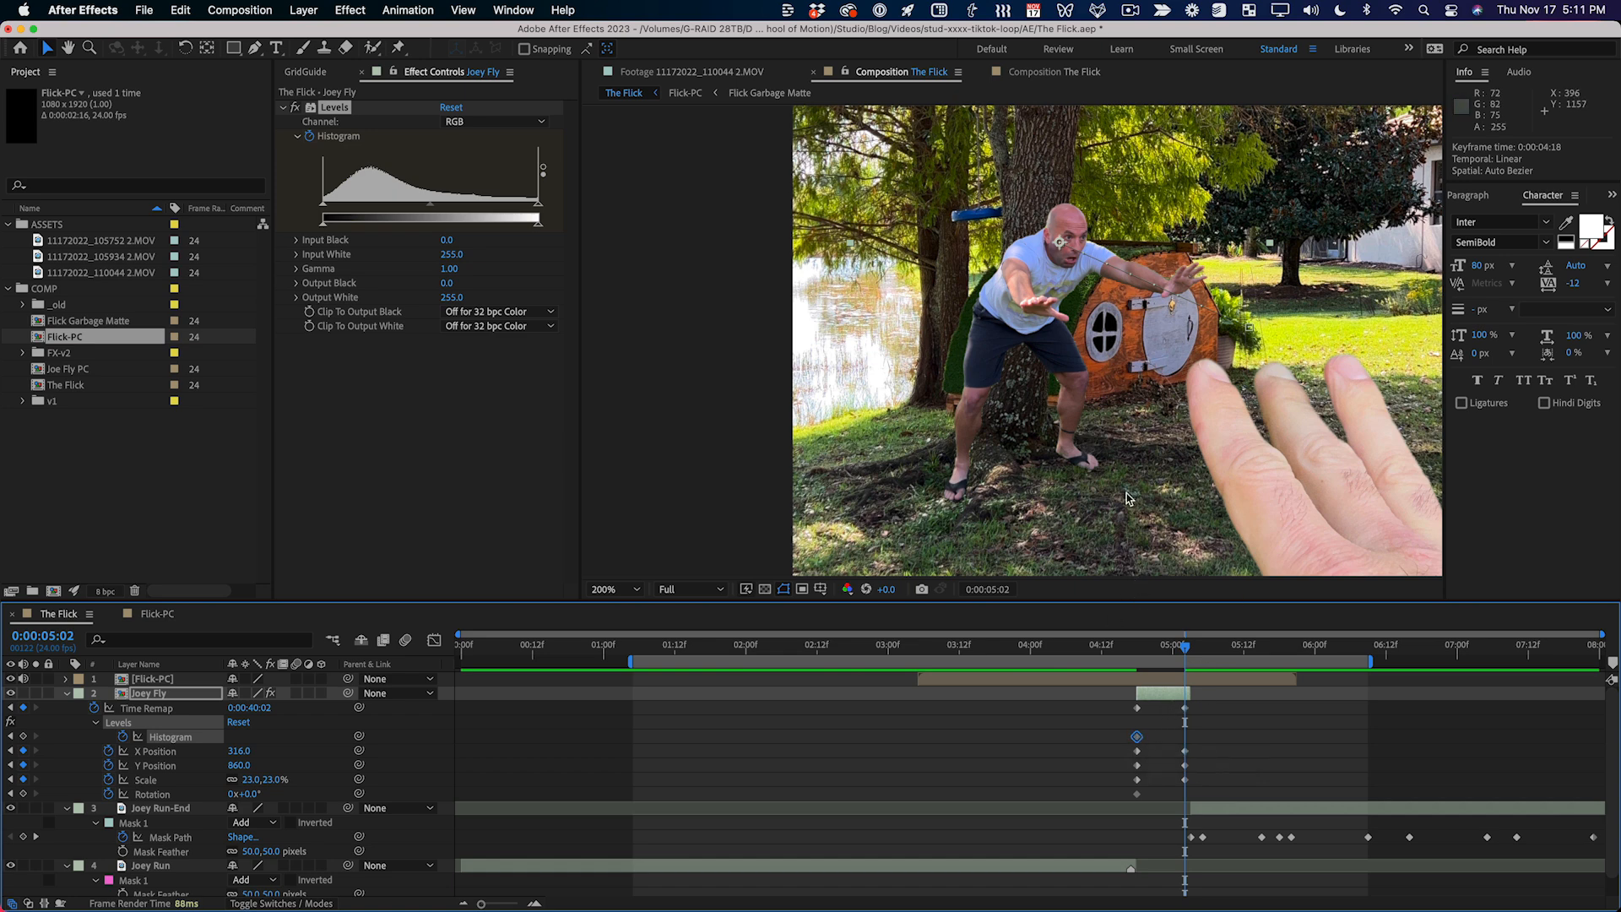
Step: Compare the man up close at 0:00:05:02 and 0:00:05:03, and duplicate the Joey Run-End layer
{"action": "scroll", "coordinate": [1124, 304], "scroll_direction": "up", "scroll_amount": 3}
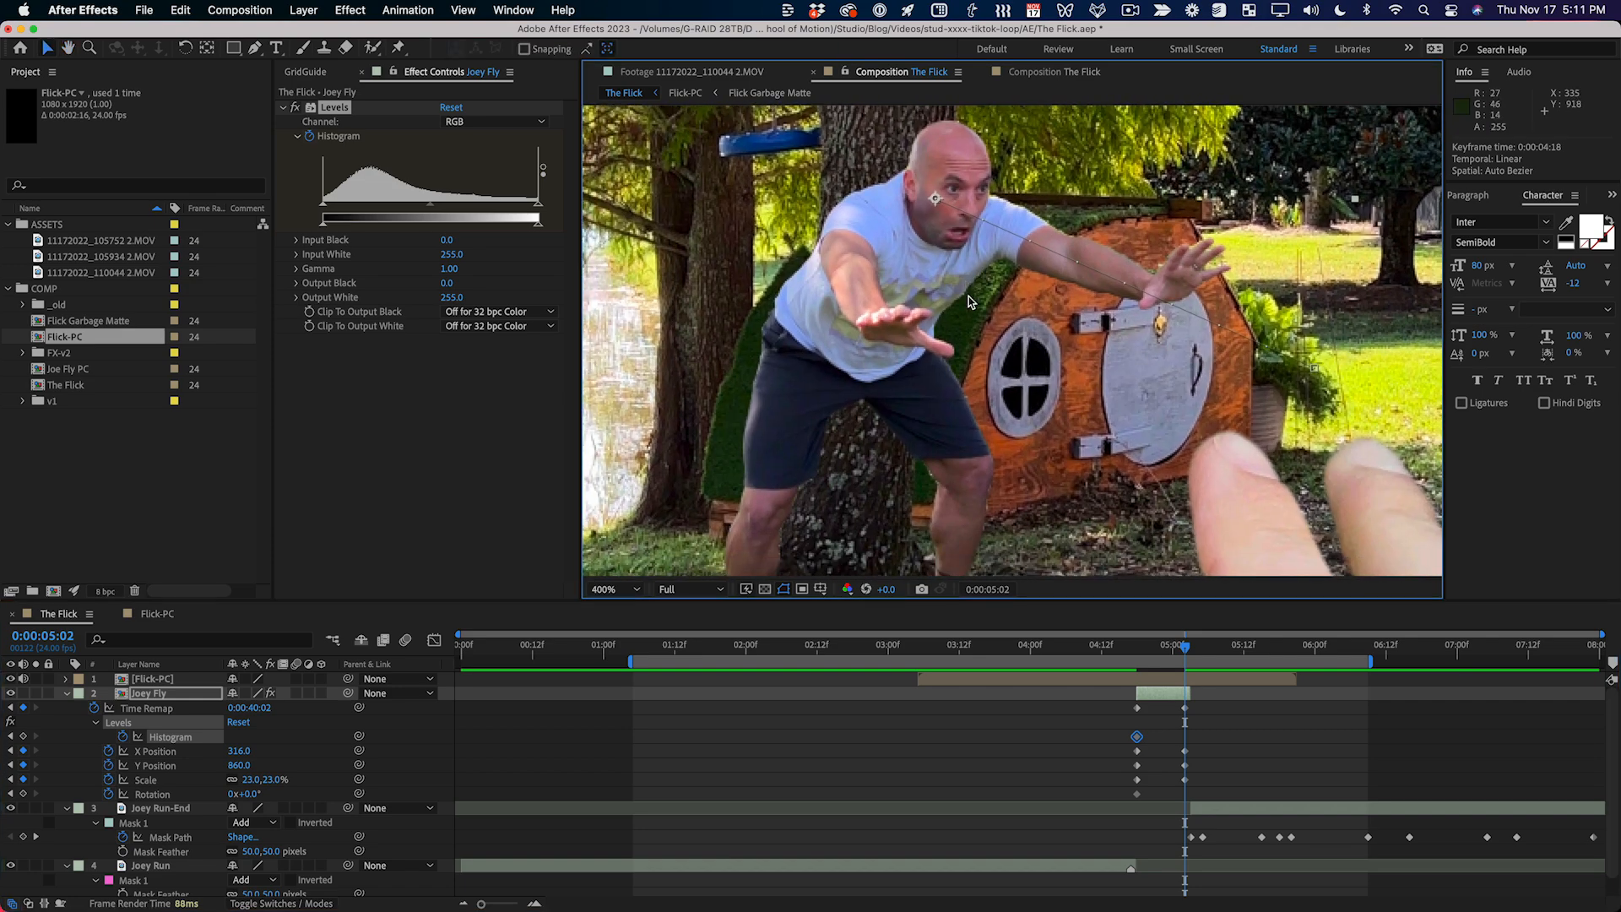
{"action": "key", "text": "Page_Down"}
{"action": "key", "text": "Page_Up"}
{"action": "key", "text": "Page_Down"}
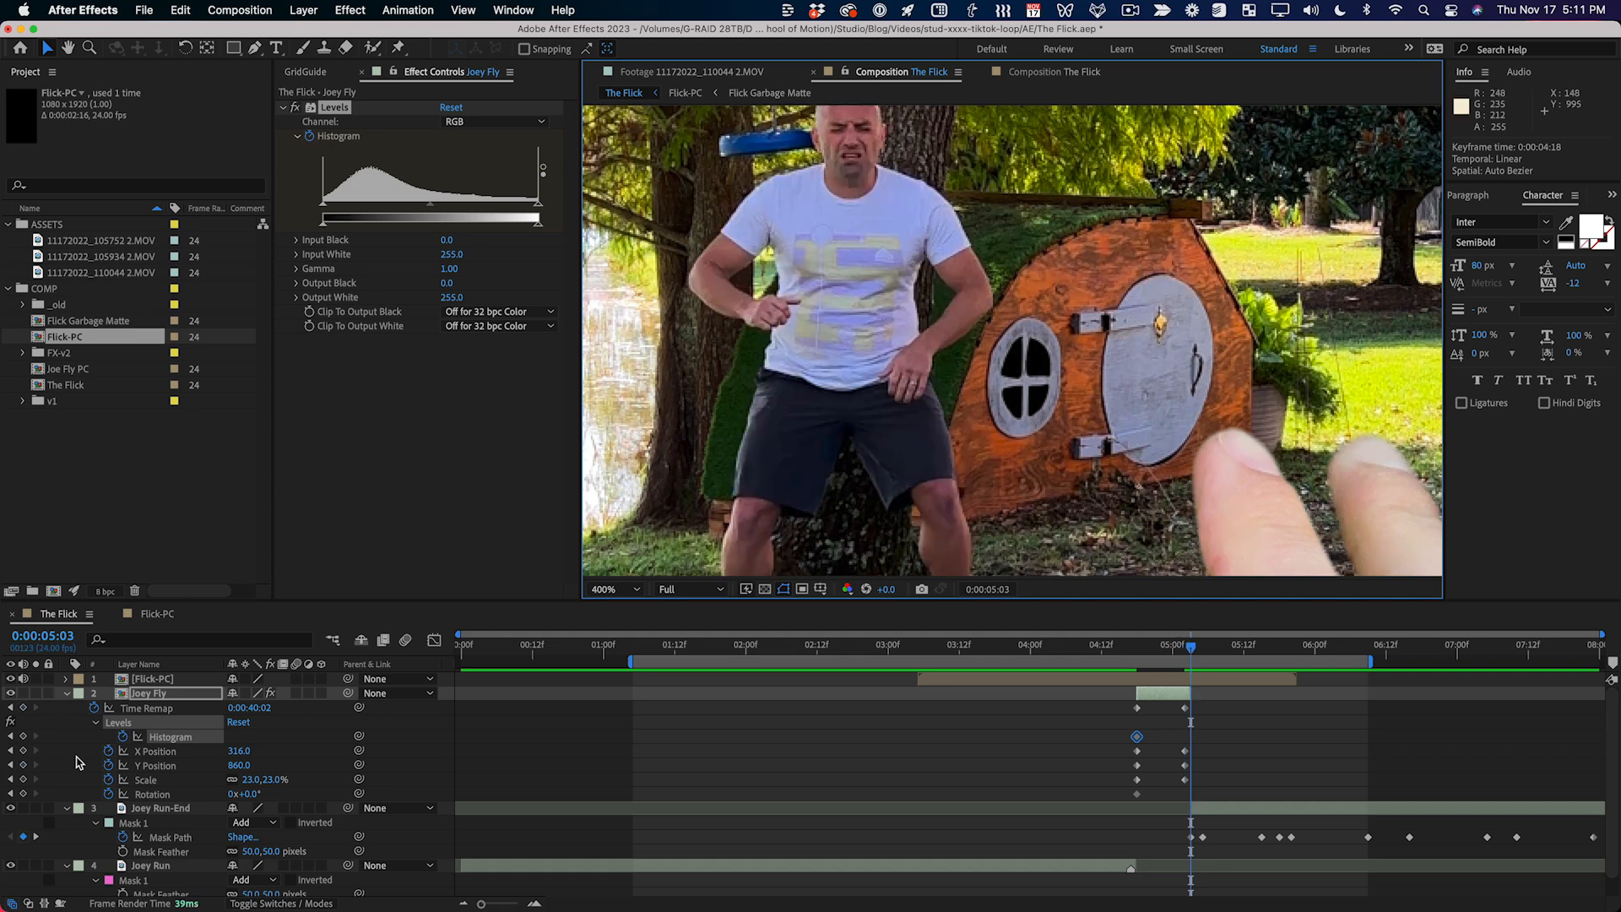
{"action": "left_click", "coordinate": [176, 809]}
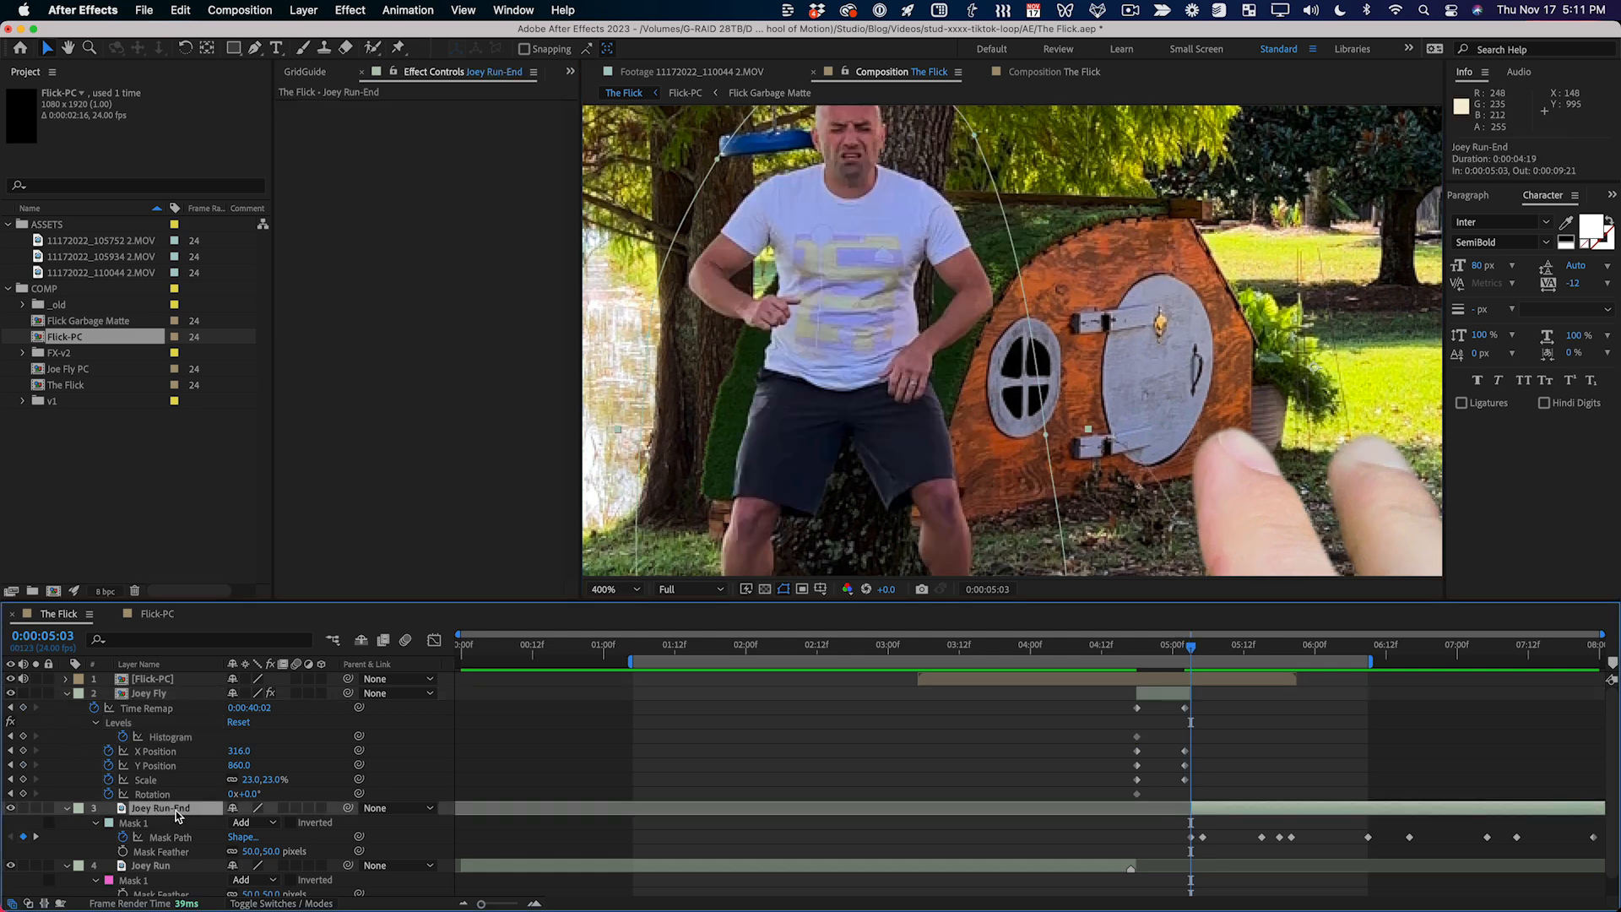
{"action": "key", "text": "super+d"}
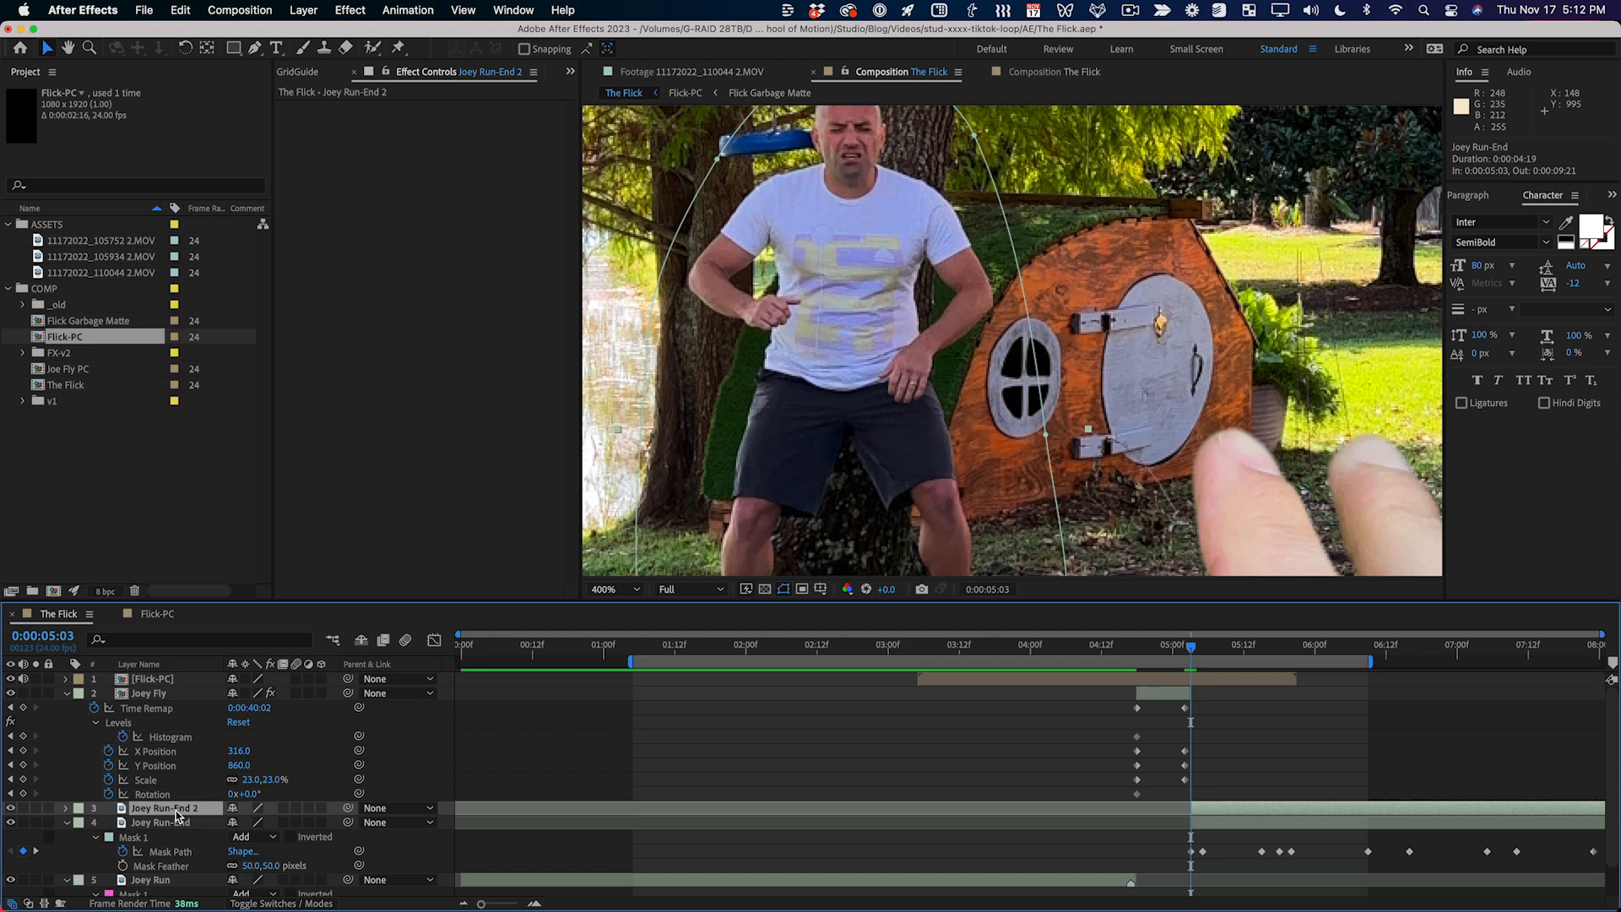
Step: Nudge Joey Run-End 2 one frame earlier and place it just behind the leaning man at 0:00:05:02 as a colour reference
{"action": "left_click_drag", "start_coordinate": [827, 390], "coordinate": [1199, 419]}
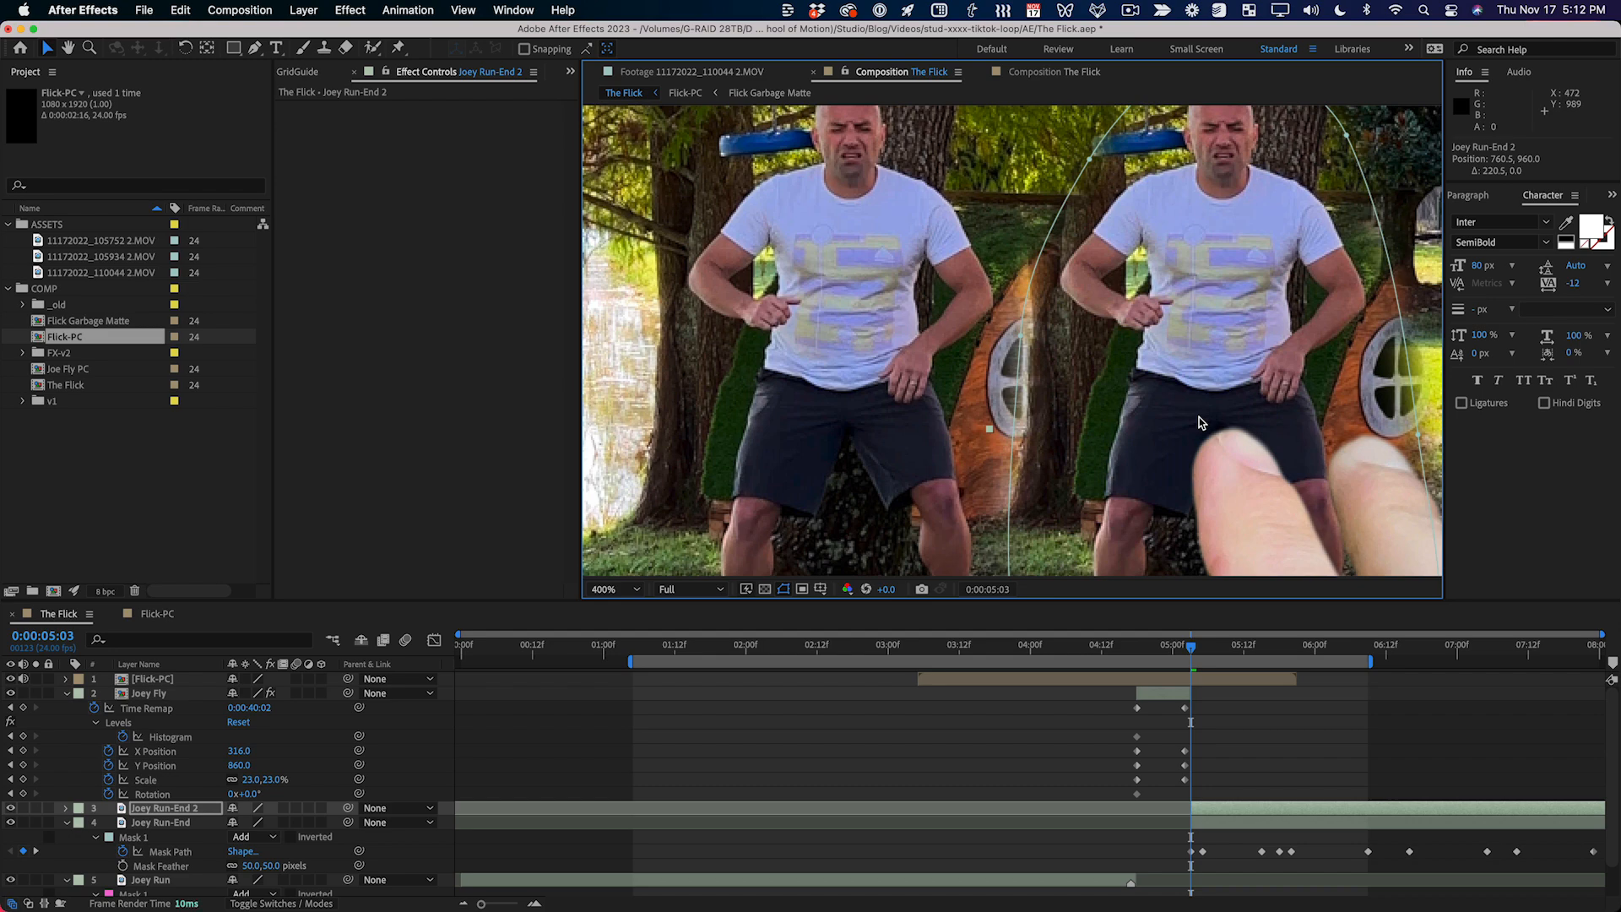
{"action": "key", "text": "alt+Page_Up"}
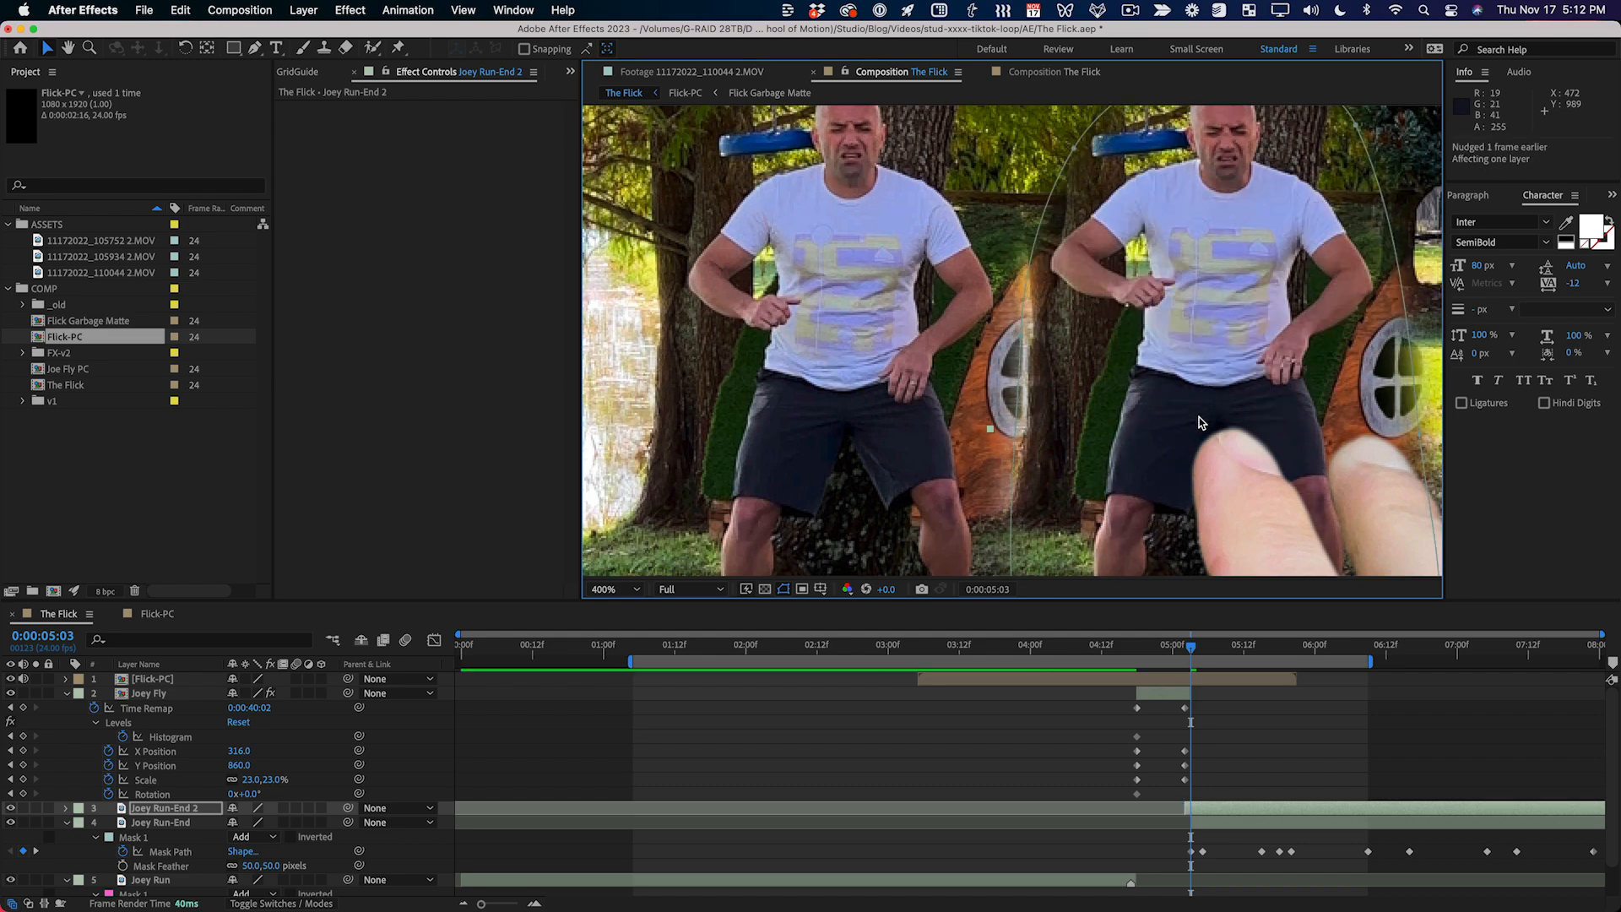
{"action": "key", "text": "Page_Up"}
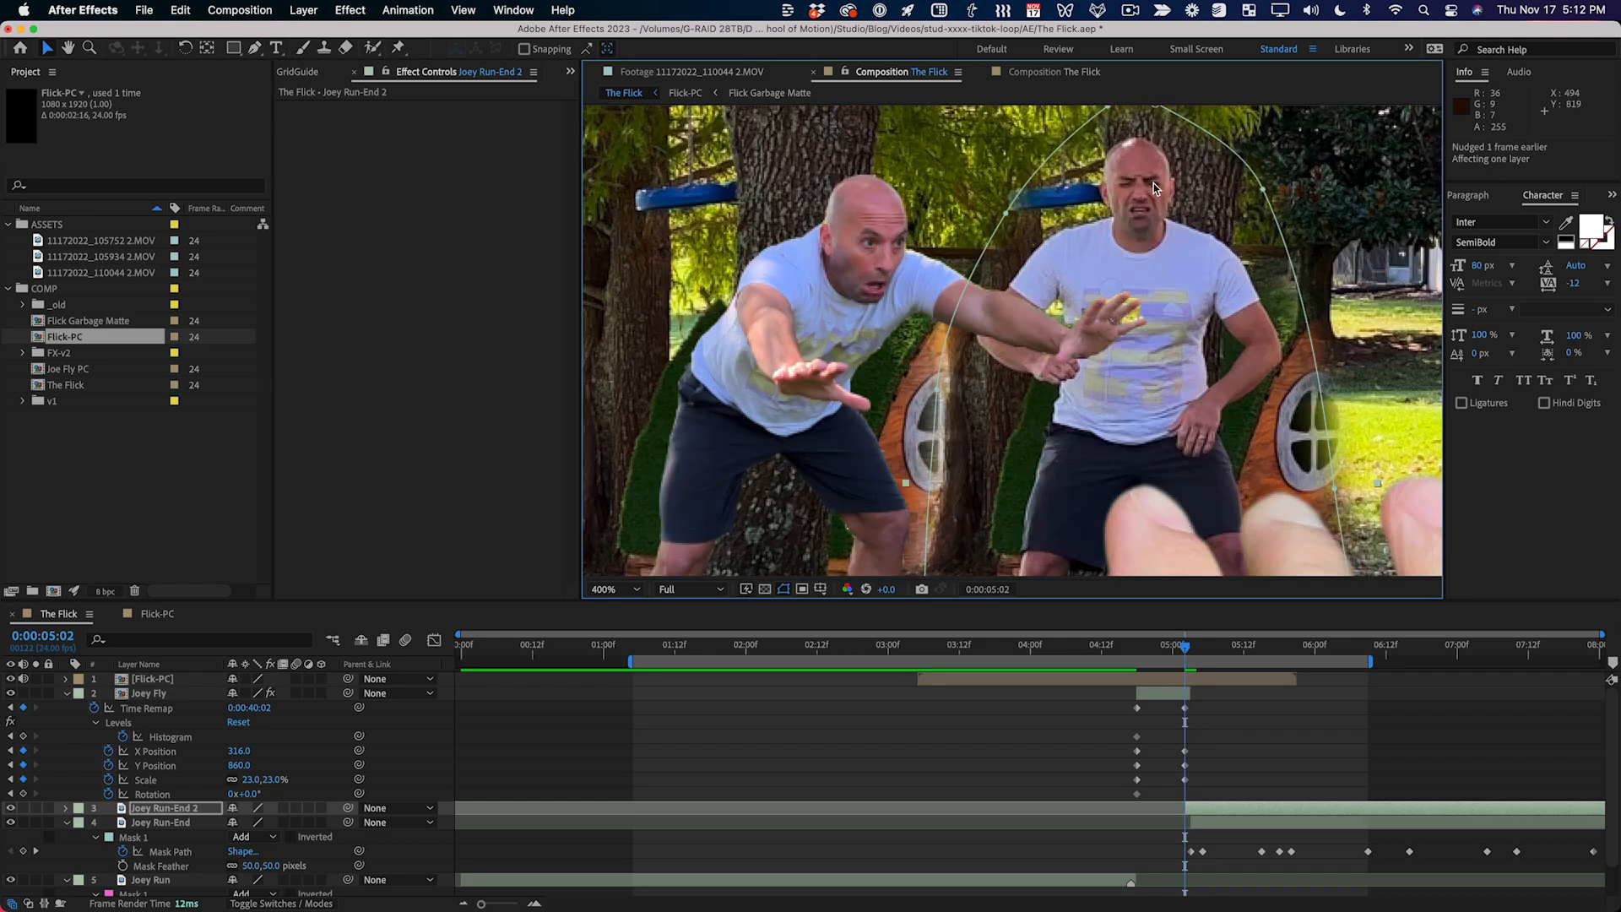
{"action": "left_click_drag", "start_coordinate": [1151, 255], "coordinate": [957, 257]}
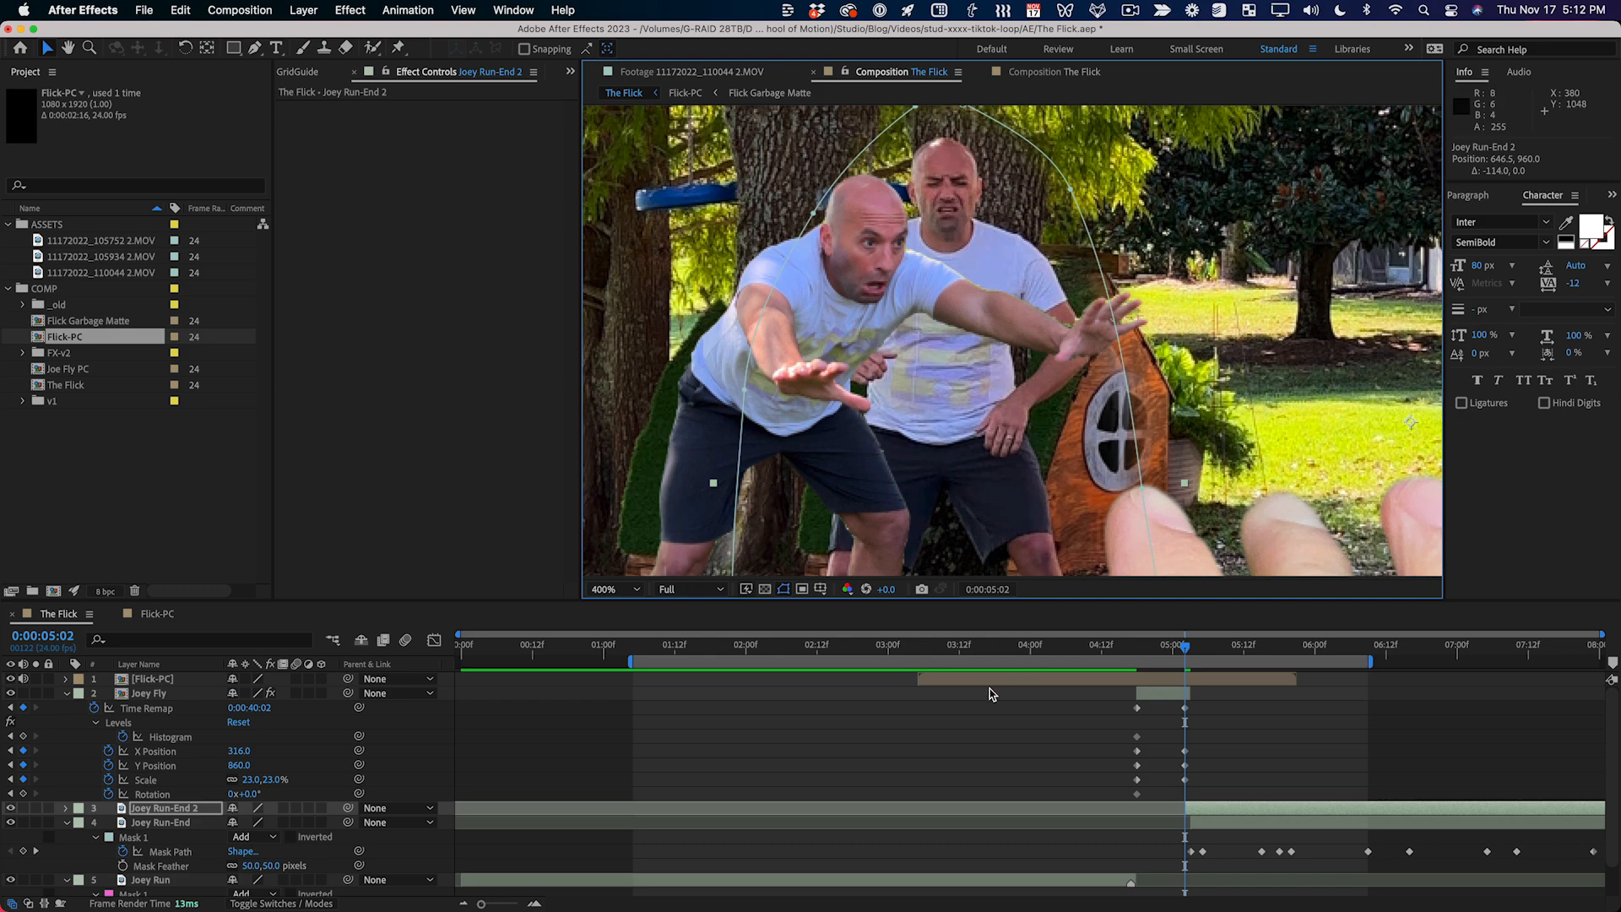
Step: Set the Levels Gamma on Joey Fly to 0.85 at 0:00:05:02 and compare the man with the effect off and on
{"action": "left_click", "coordinate": [1170, 695]}
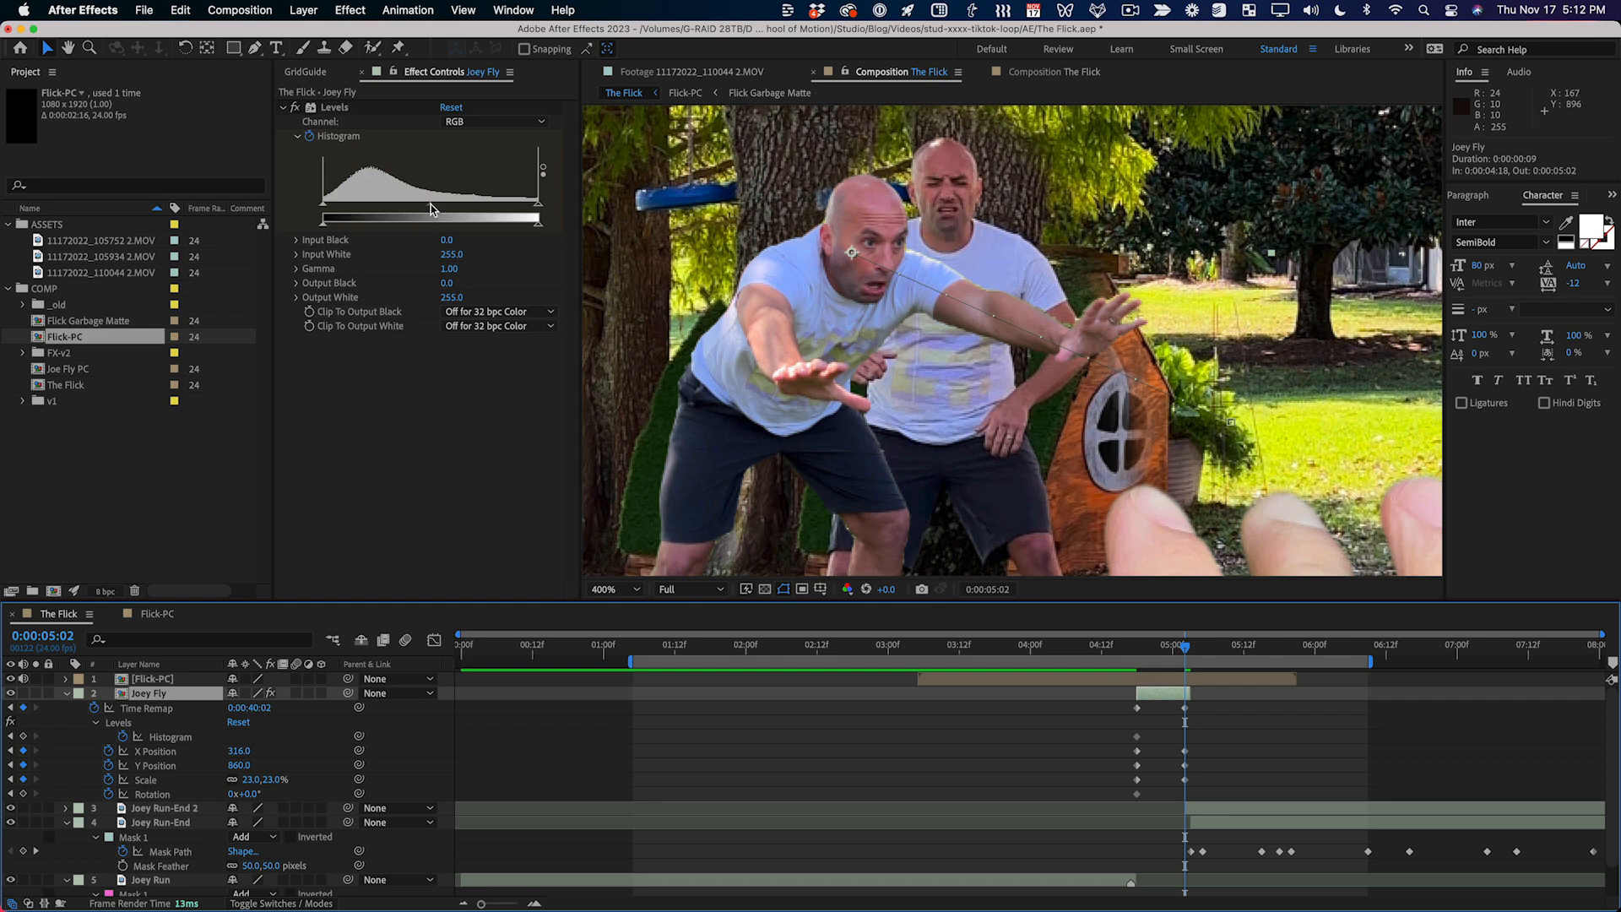
{"action": "left_click_drag", "start_coordinate": [430, 209], "coordinate": [439, 209]}
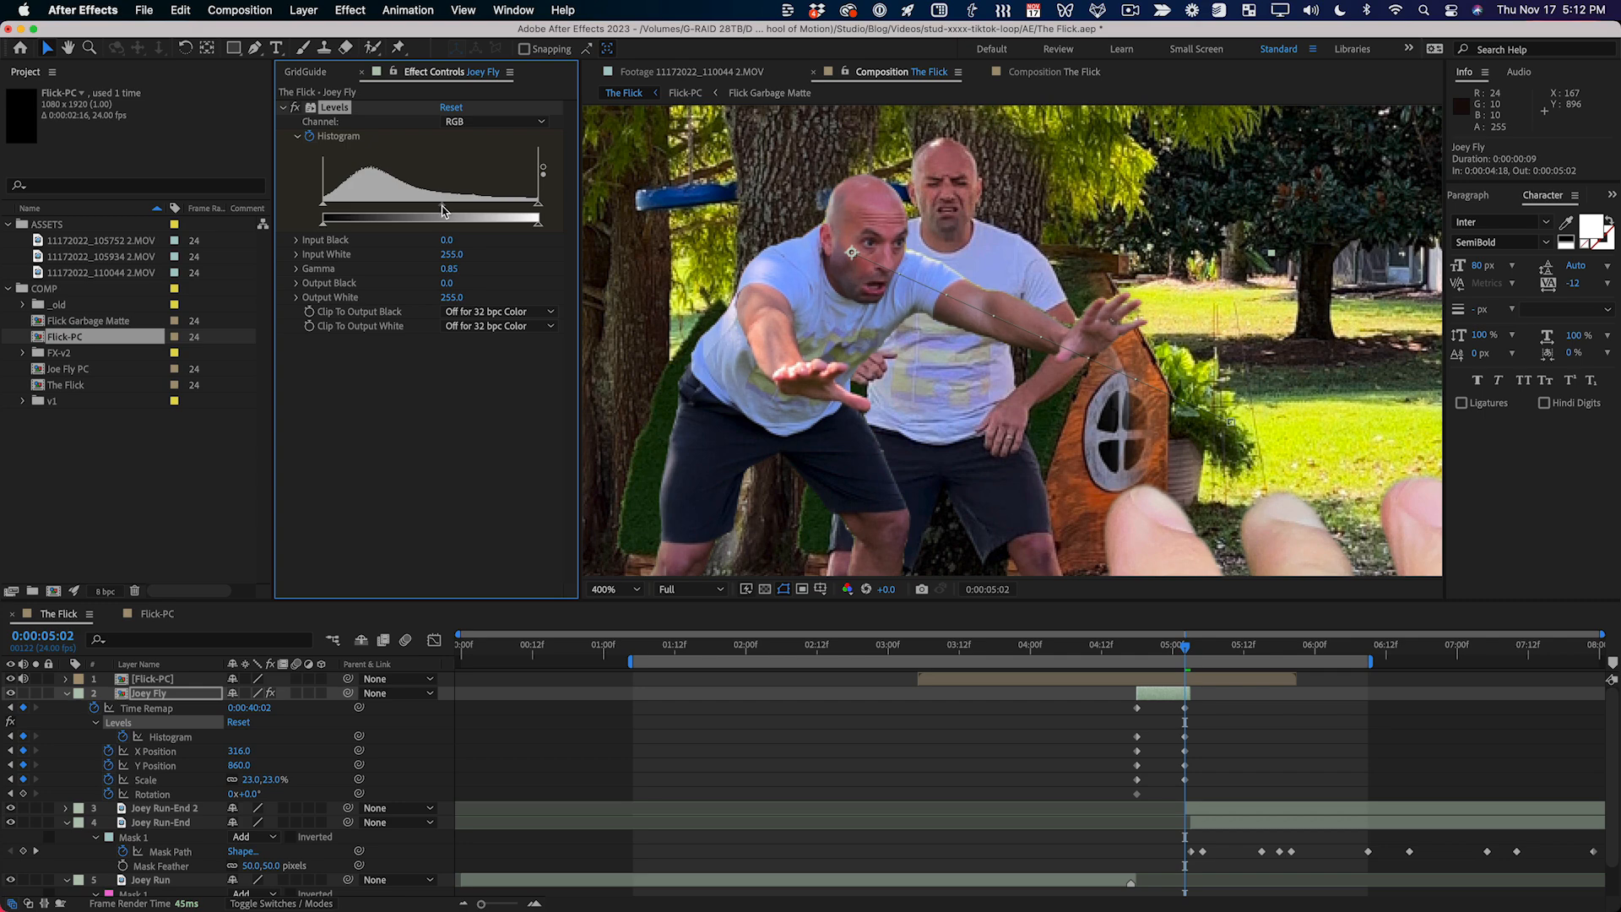
{"action": "key", "text": "space"}
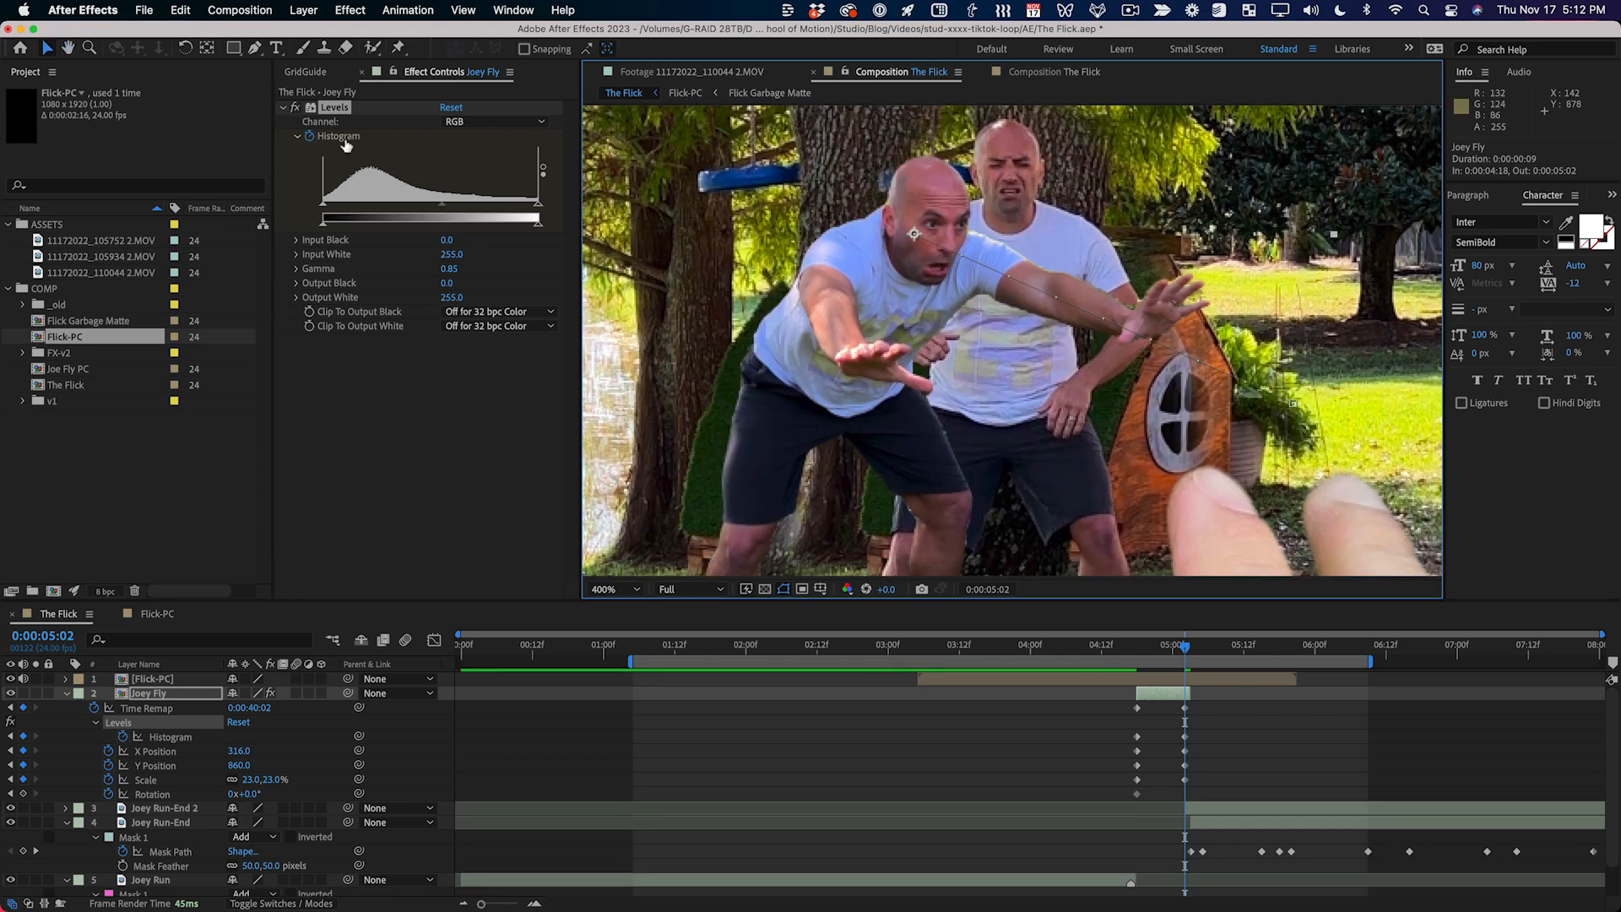
{"action": "left_click", "coordinate": [295, 108]}
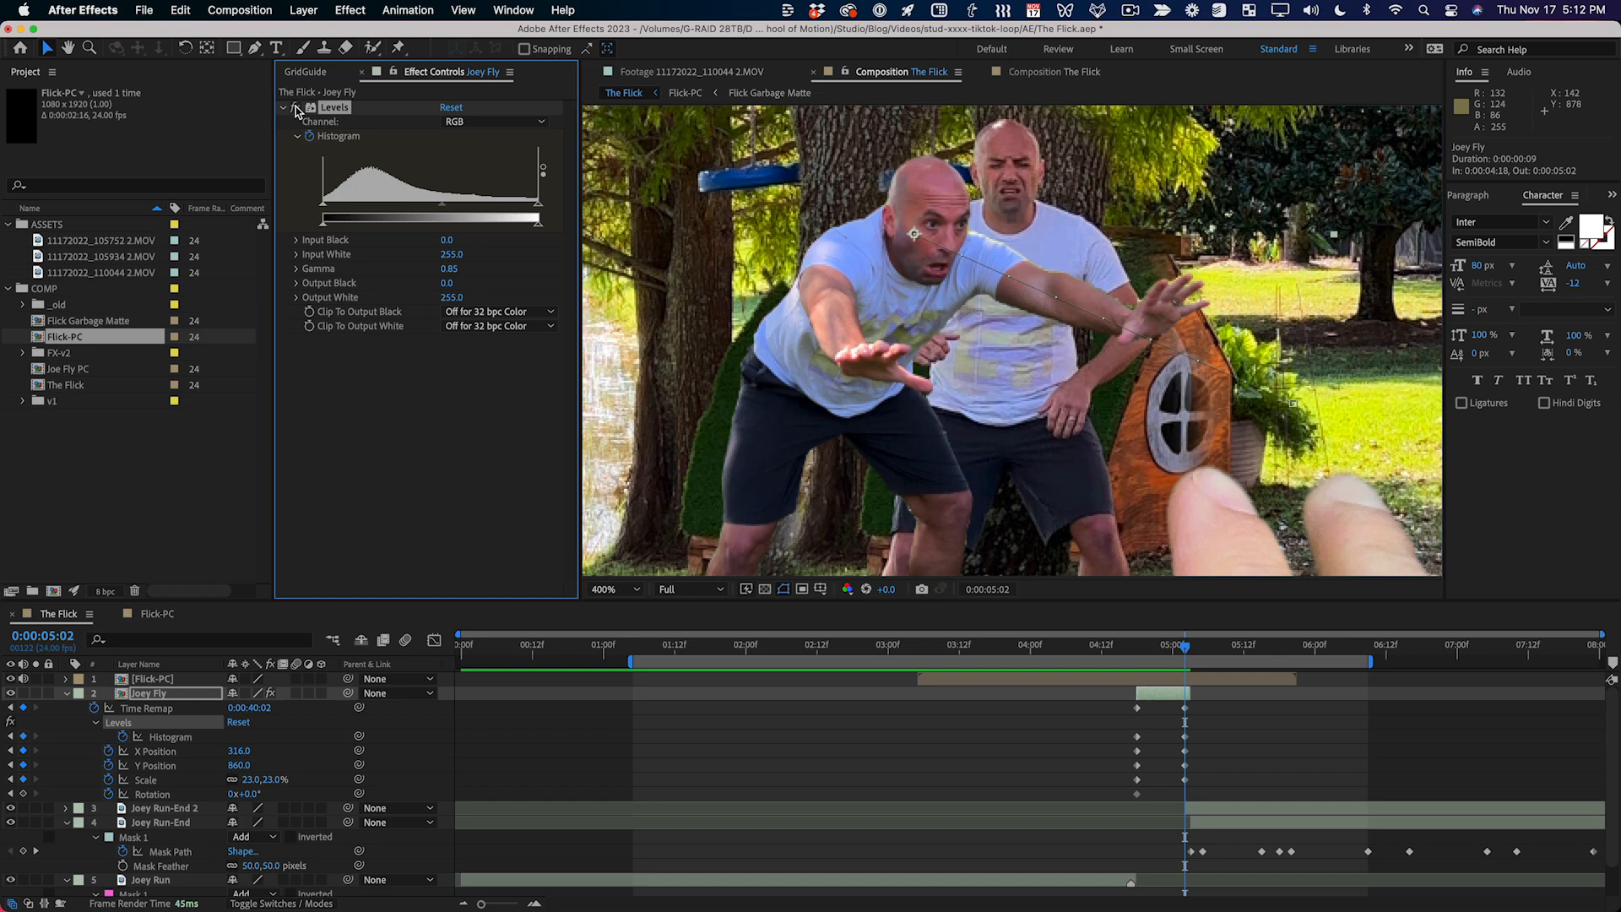
{"action": "left_click", "coordinate": [296, 107]}
{"action": "left_click", "coordinate": [296, 108]}
{"action": "mouse_move", "coordinate": [1186, 650]}
{"action": "left_mouse_down"}
{"action": "mouse_move", "coordinate": [1149, 656]}
{"action": "mouse_move", "coordinate": [1186, 655]}
{"action": "left_mouse_up"}
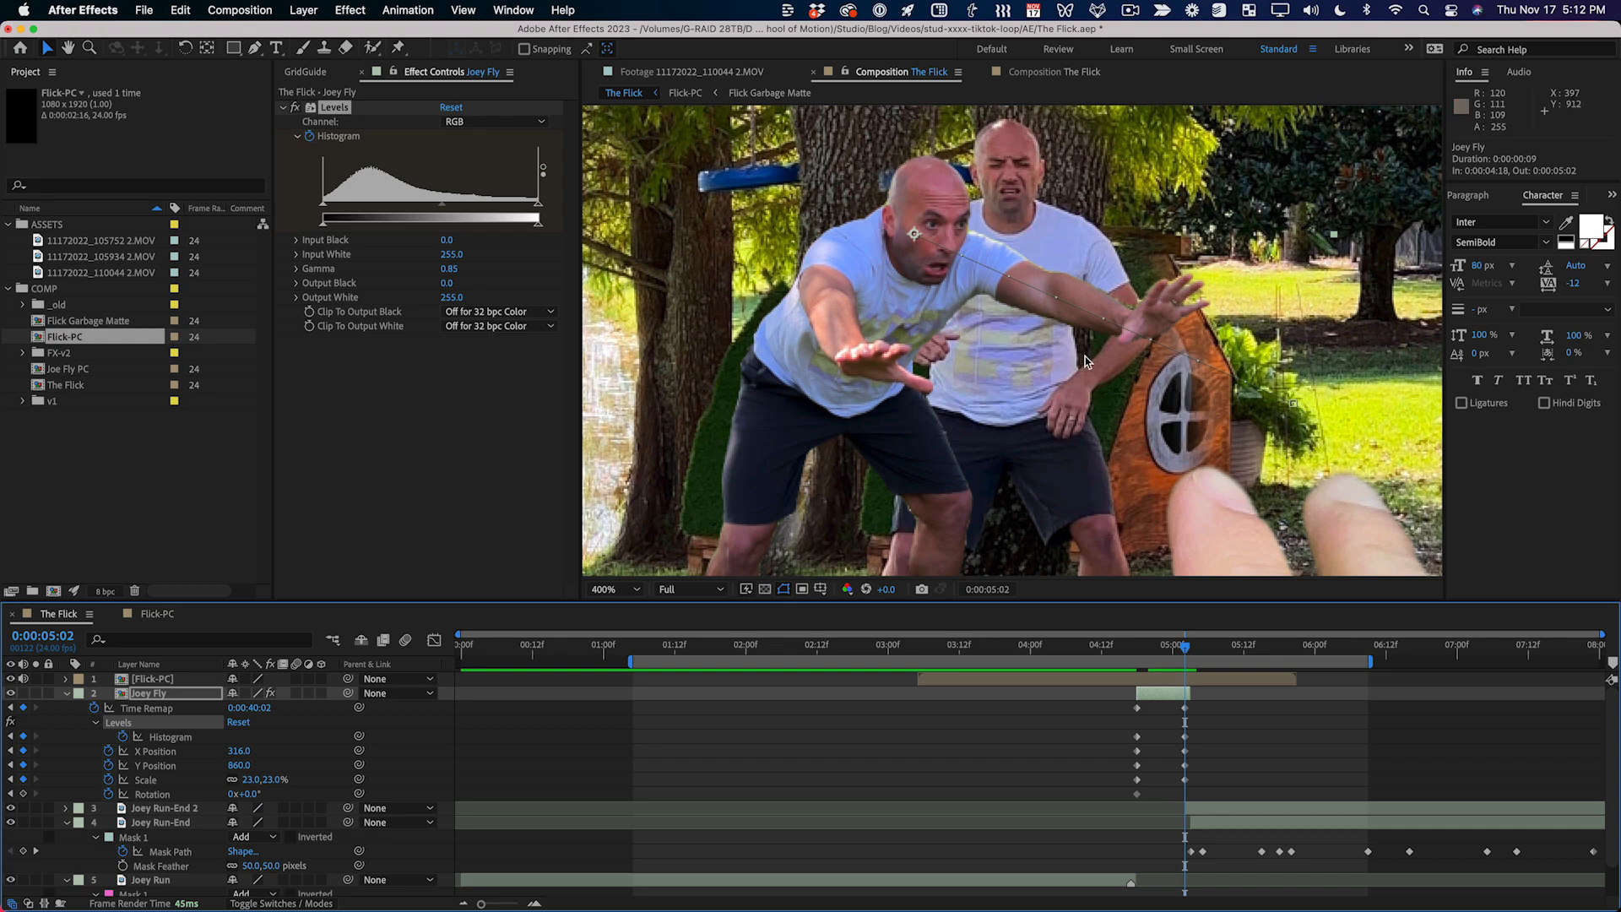
Step: Delete the Joey Run-End 2 reference layer and compare the man's legs and the tree trunk at 0:00:05:02 and 0:00:05:03
{"action": "left_click", "coordinate": [1238, 809]}
{"action": "key", "text": "Delete"}
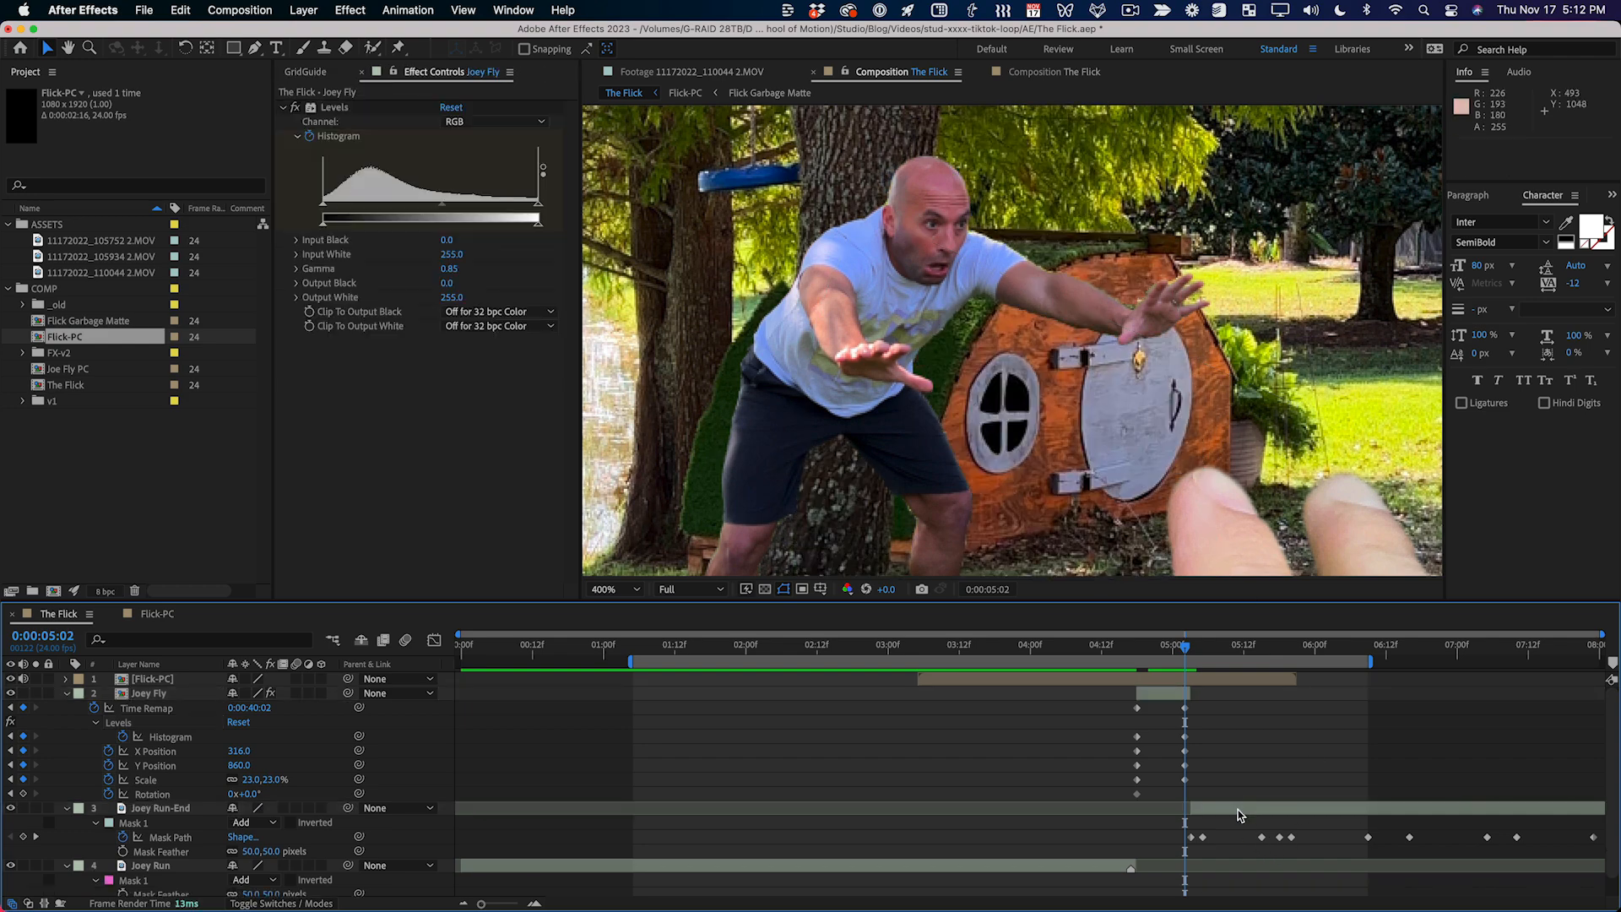
{"action": "key", "text": "Page_Down"}
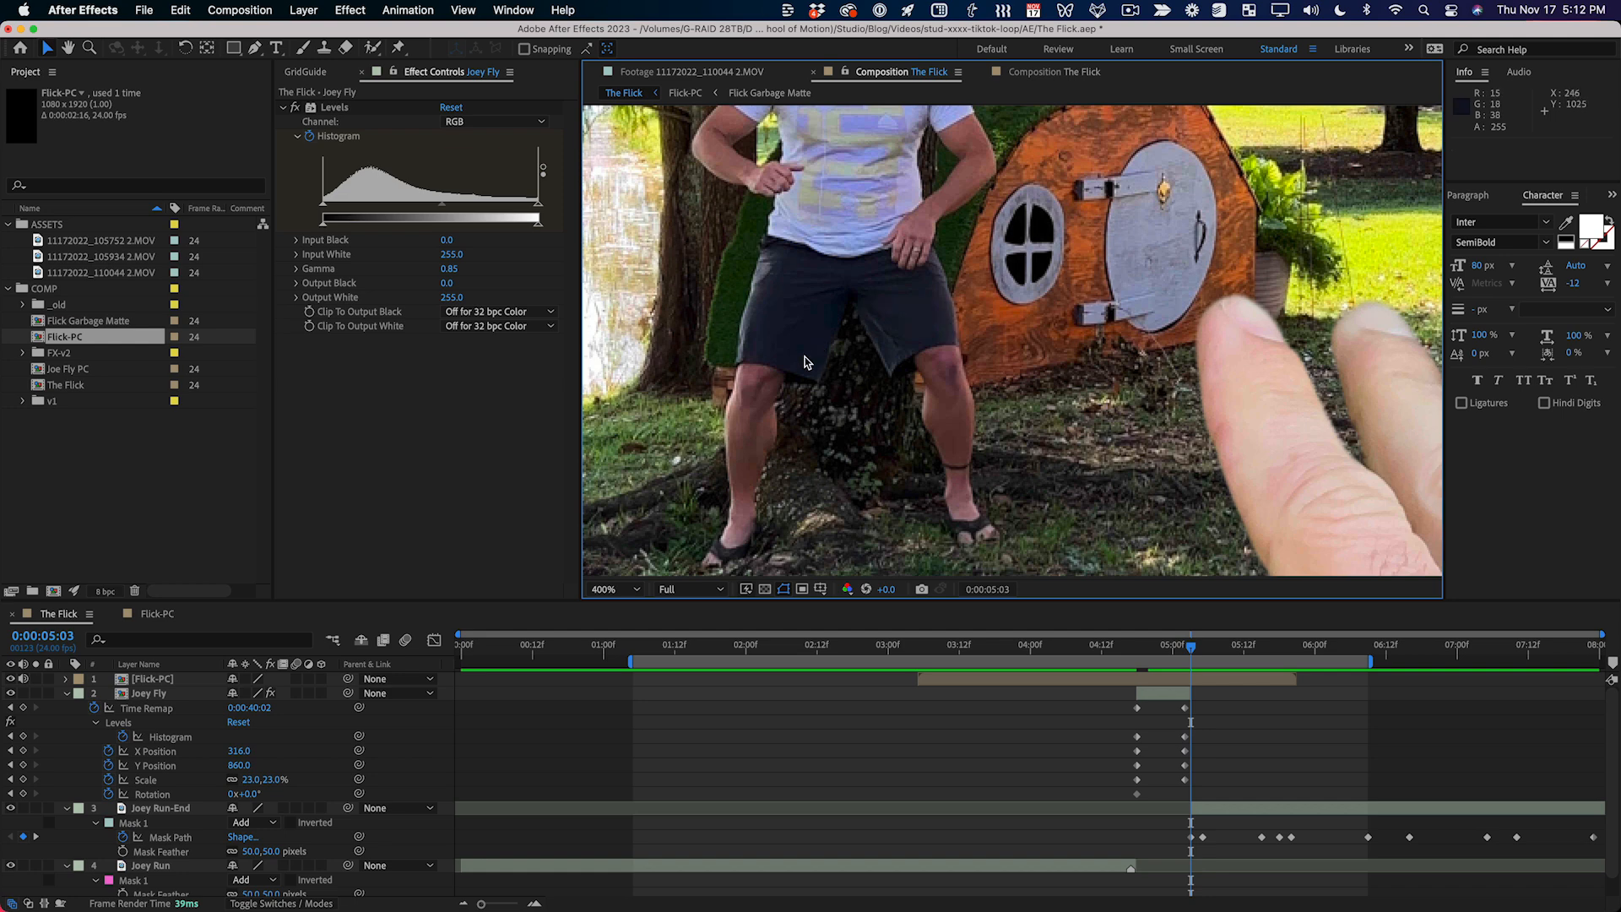
{"action": "key", "text": "Page_Up"}
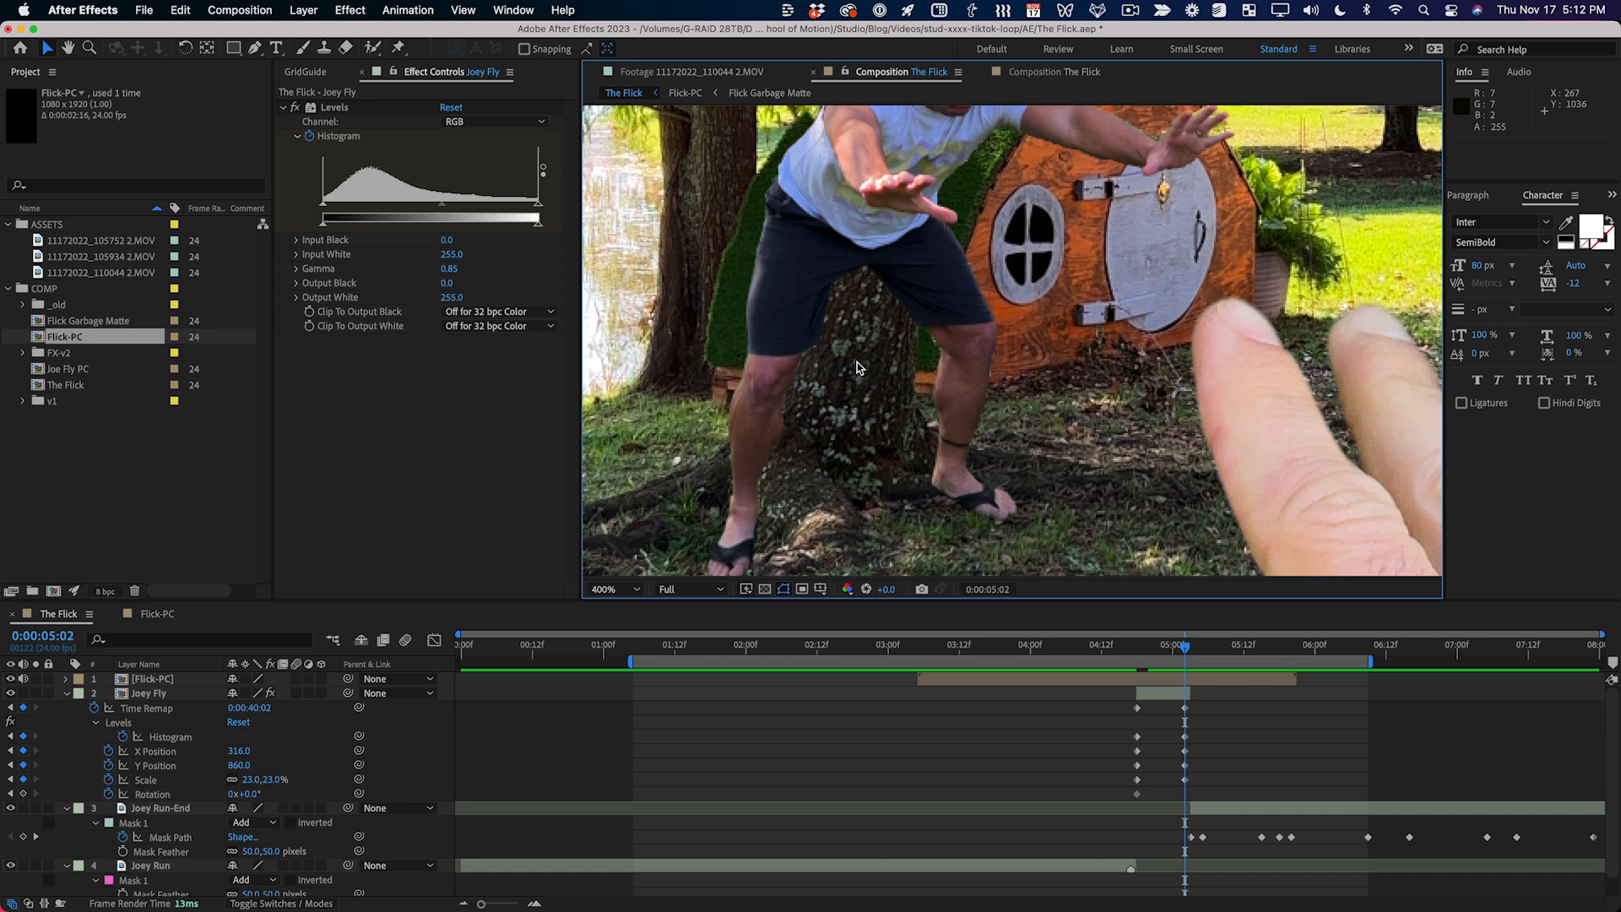
Step: Create a 1080 x 1920 px solid named Shadow directly above Joey Run-End and turn it into an adjustment layer
{"action": "left_click", "coordinate": [1217, 811]}
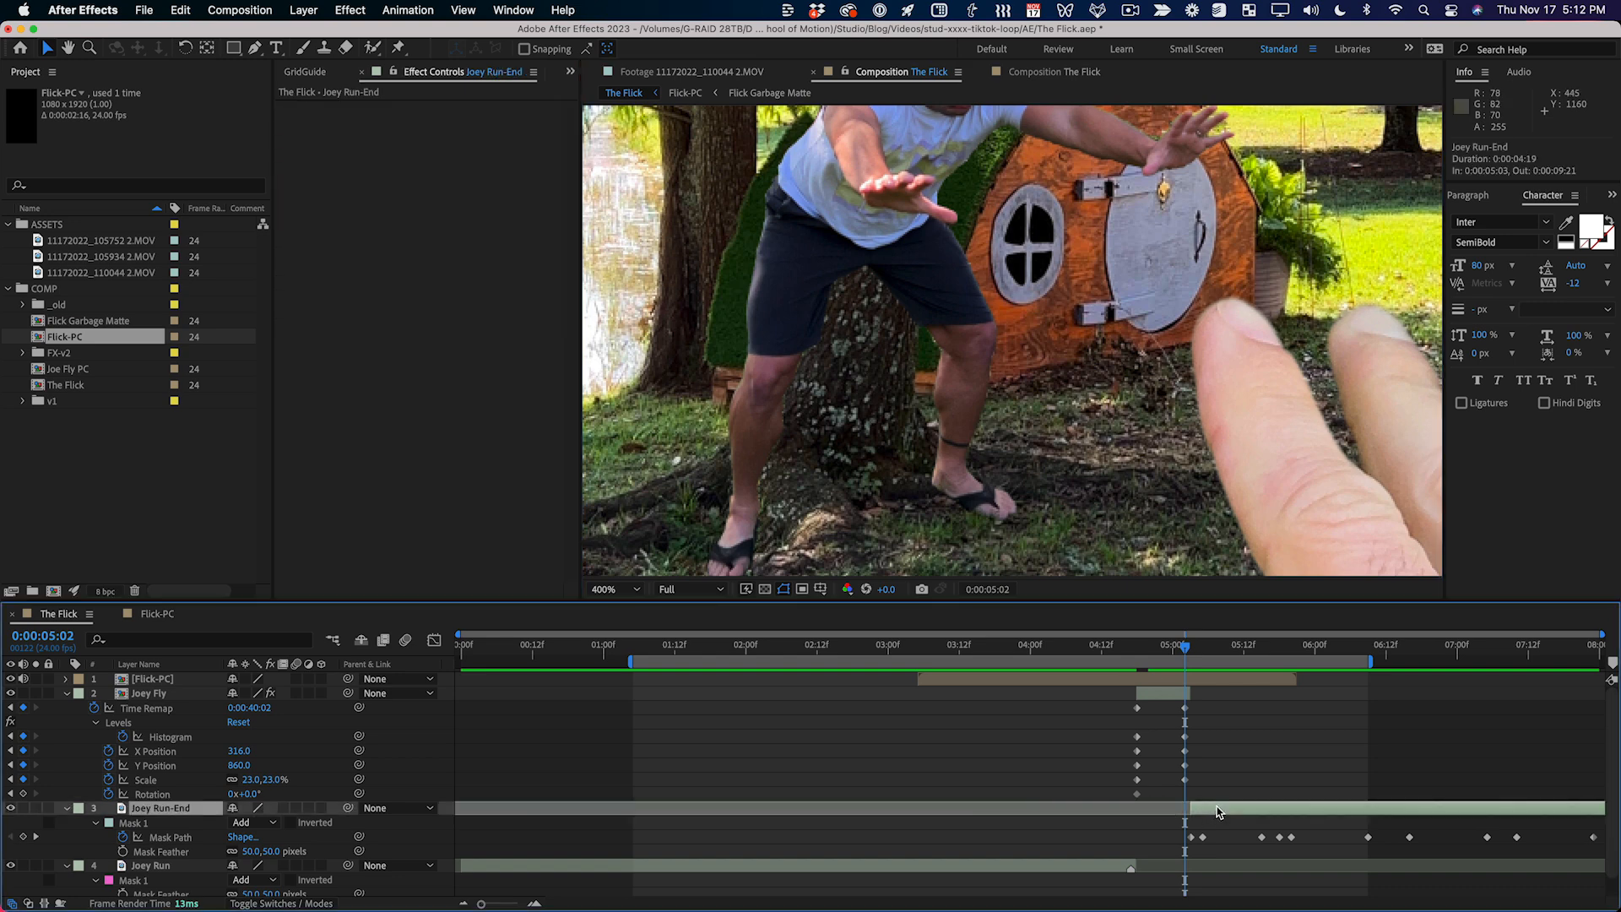
{"action": "key", "text": "super+y"}
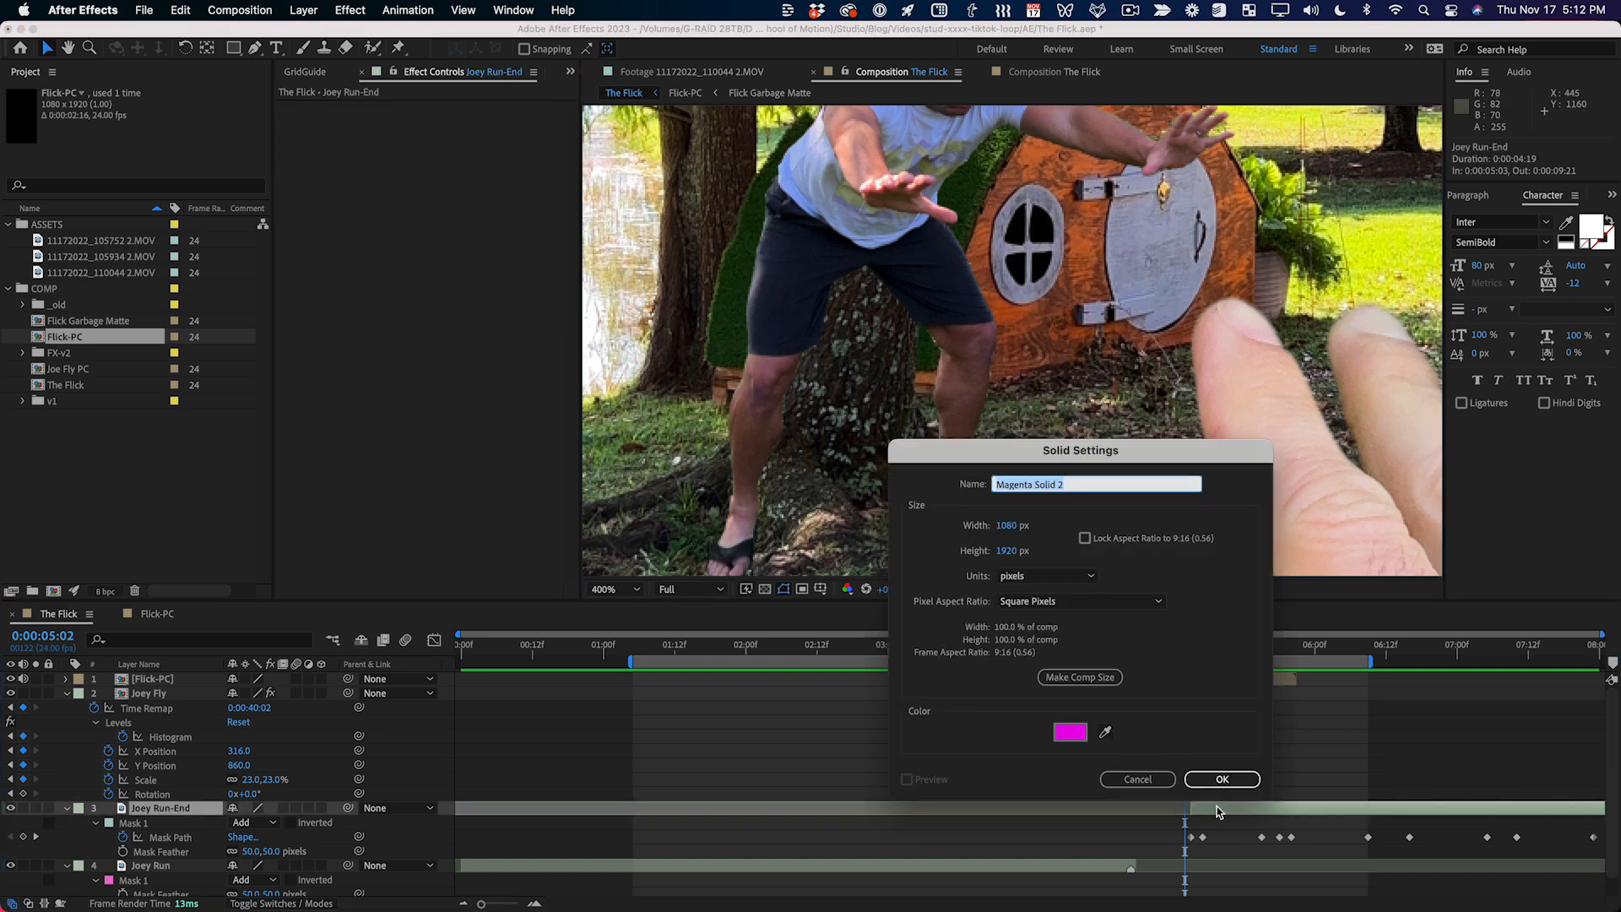
{"action": "type", "text": "Sh"}
{"action": "left_click", "coordinate": [1222, 779]}
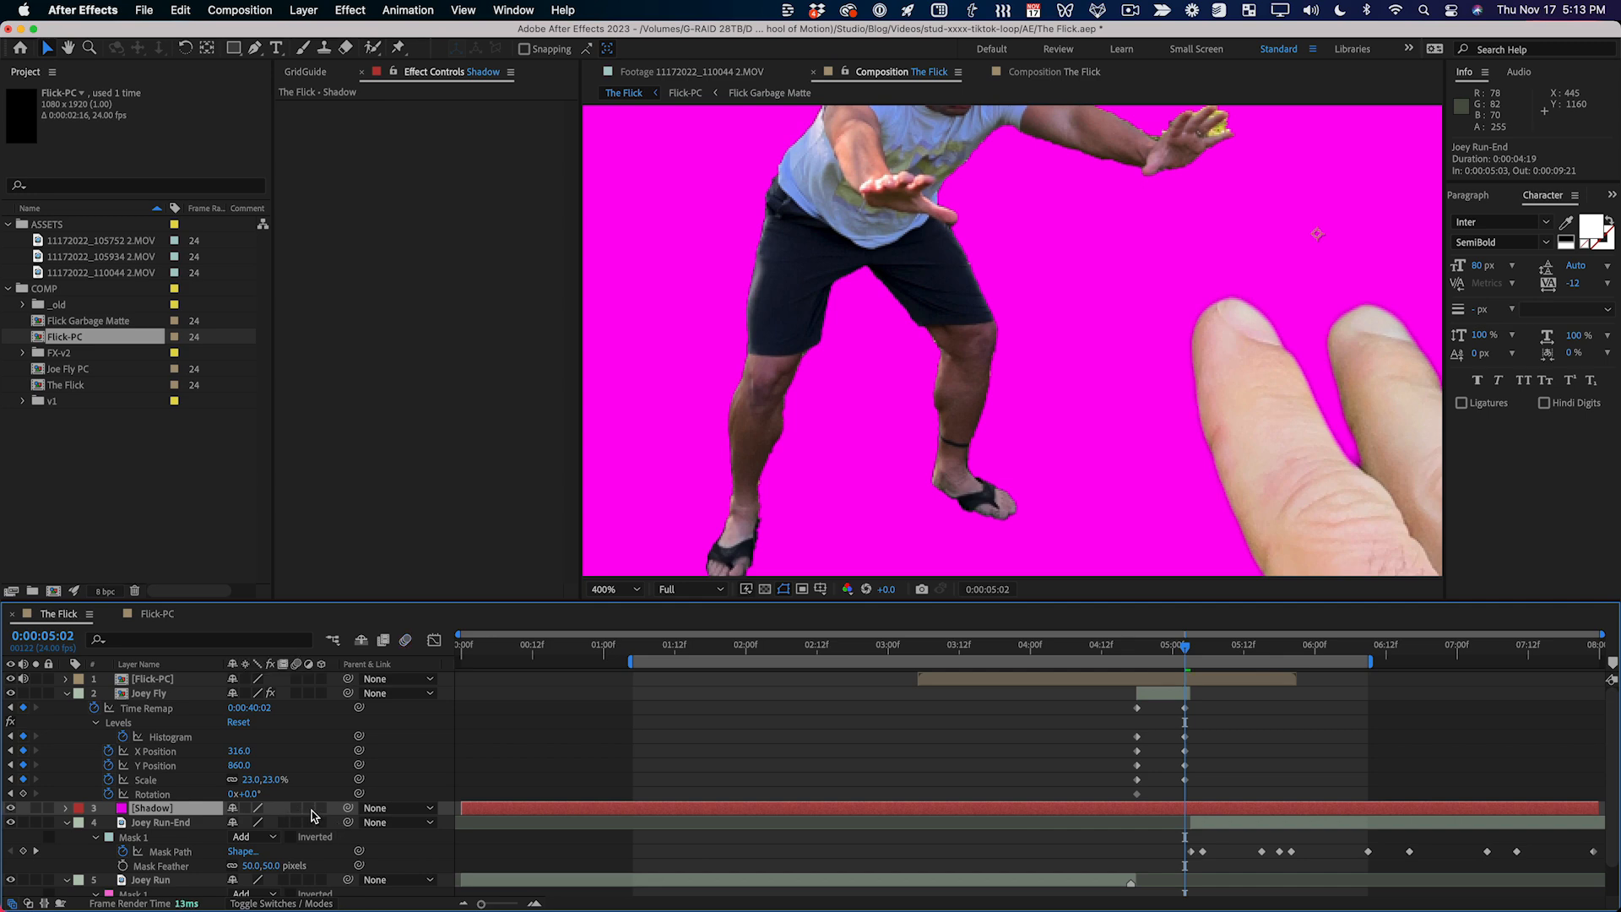
{"action": "left_click", "coordinate": [310, 810]}
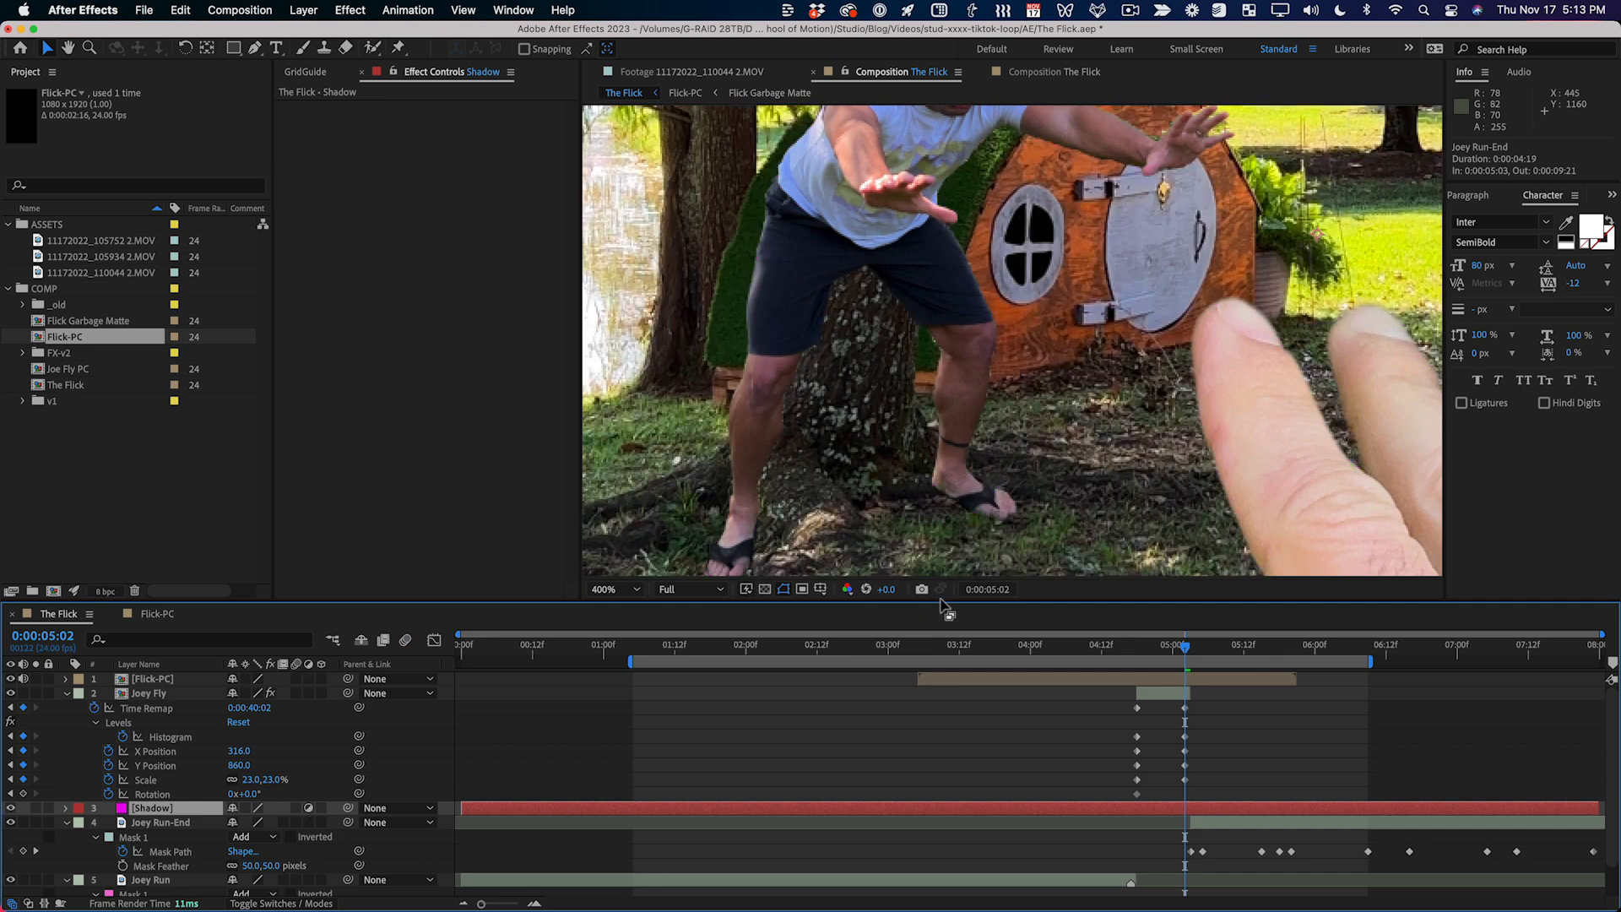
Step: Draw a closed ten-point mask on Shadow around the tree trunk between the man's legs
{"action": "key", "text": "g"}
{"action": "left_click", "coordinate": [845, 238]}
{"action": "left_click", "coordinate": [804, 286]}
{"action": "left_click", "coordinate": [782, 373]}
{"action": "left_click", "coordinate": [768, 439]}
{"action": "left_click", "coordinate": [780, 532]}
{"action": "left_click", "coordinate": [892, 532]}
{"action": "left_click", "coordinate": [941, 472]}
{"action": "left_click", "coordinate": [898, 370]}
{"action": "left_click", "coordinate": [902, 308]}
{"action": "left_click", "coordinate": [899, 237]}
{"action": "left_click", "coordinate": [846, 238]}
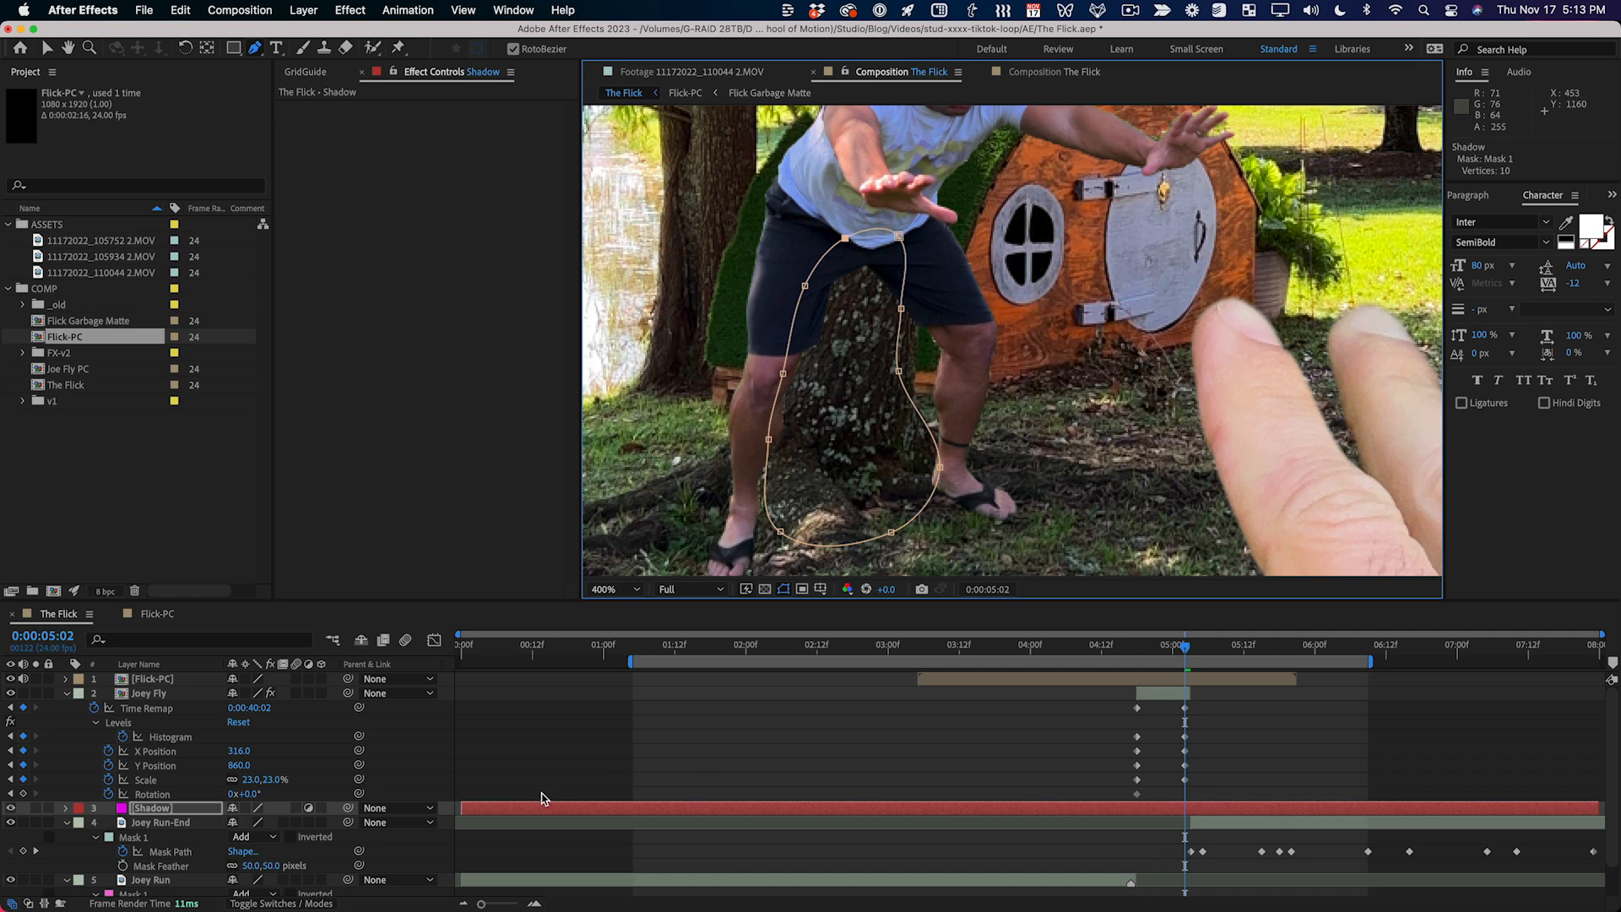
Step: Apply the Levels effect to Shadow and set its Output White to 197
{"action": "left_click", "coordinate": [350, 12]}
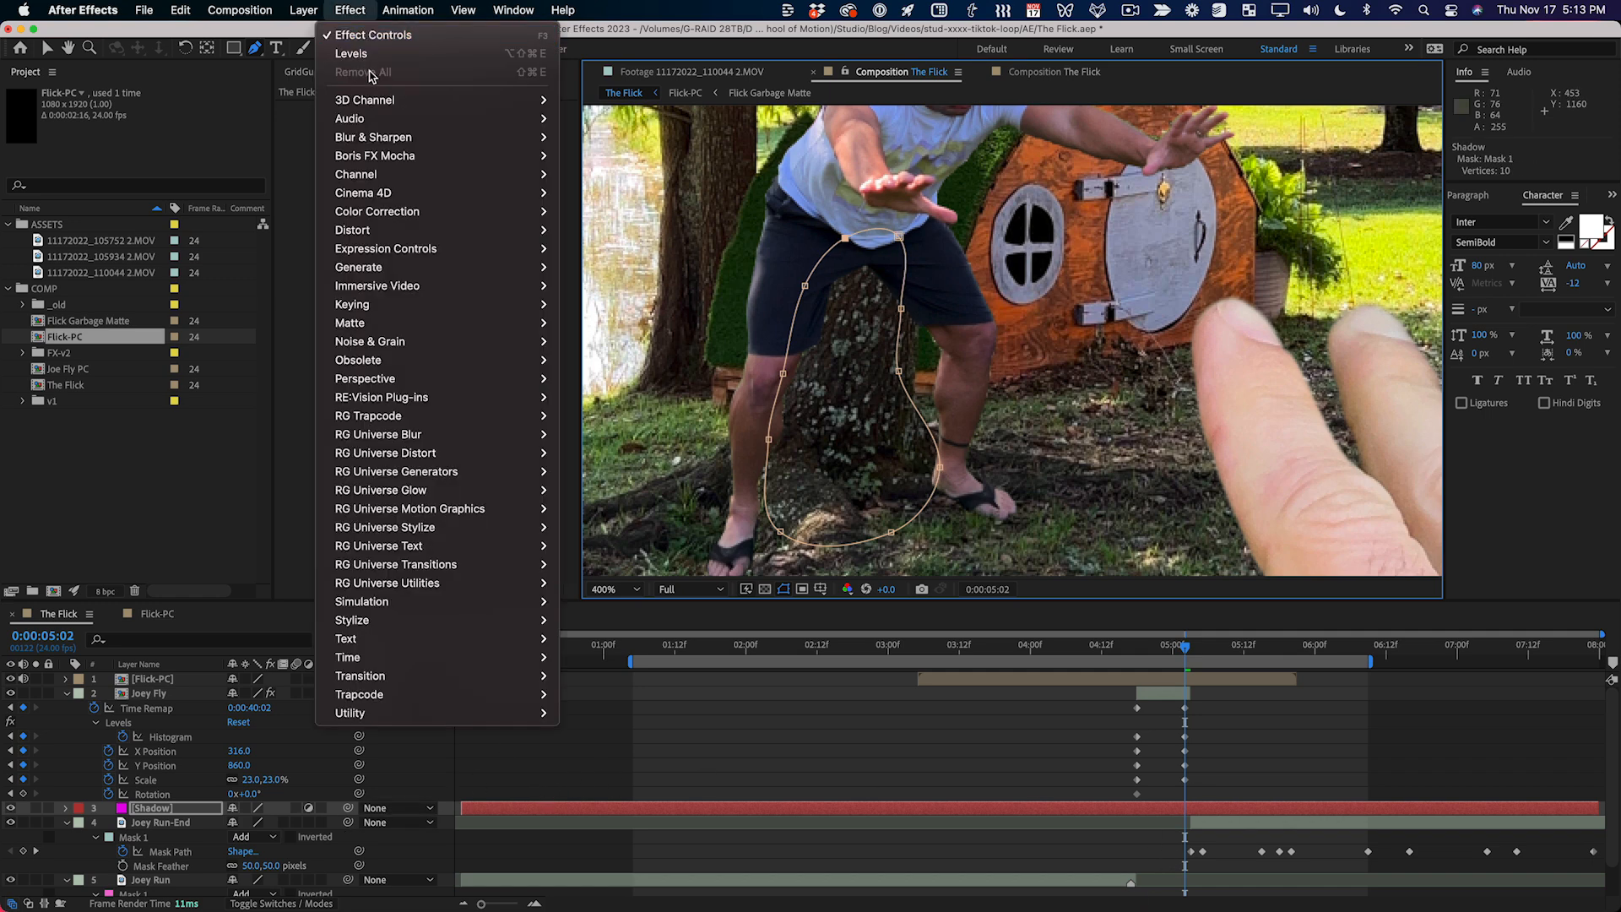
{"action": "left_click", "coordinate": [376, 54]}
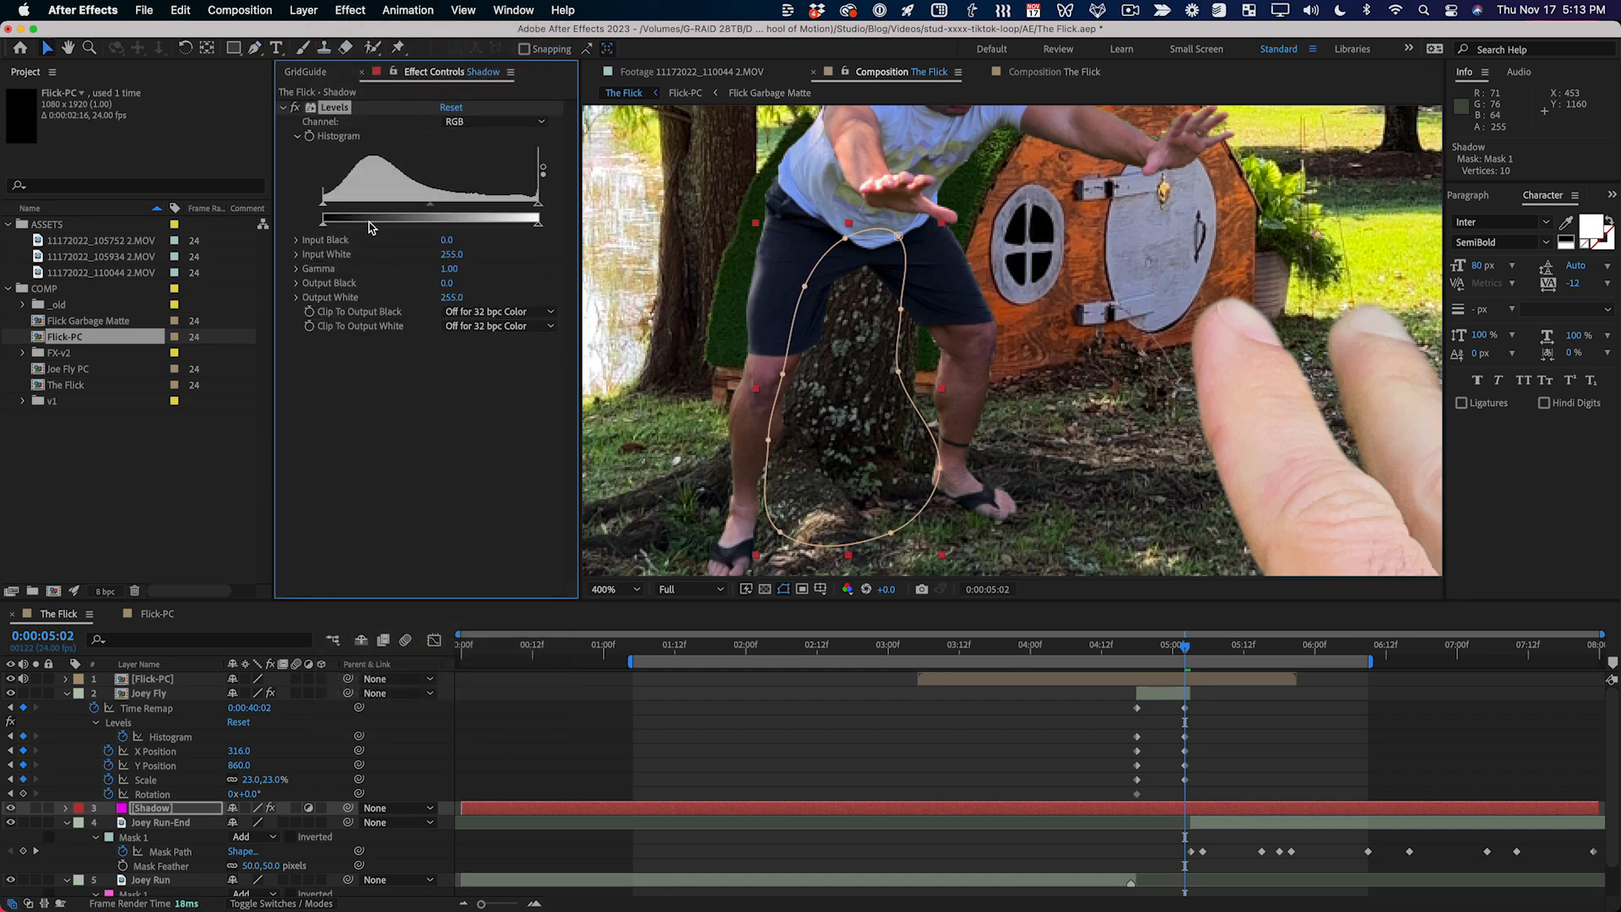
{"action": "left_click_drag", "start_coordinate": [540, 230], "coordinate": [489, 223]}
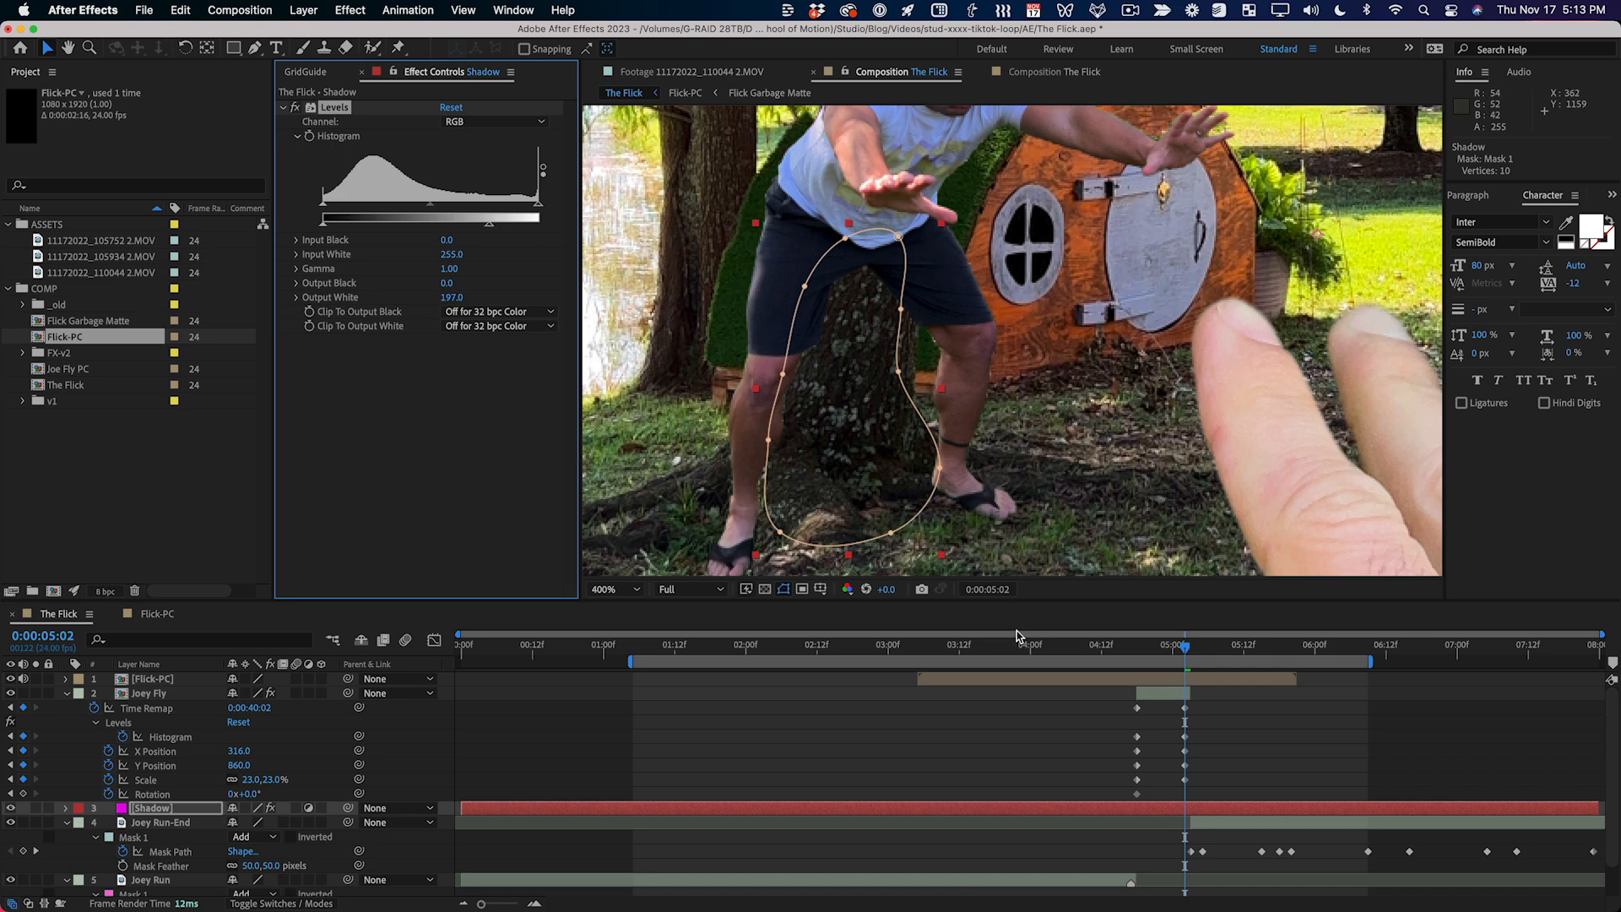
Step: Trim the end of Shadow to 0:00:05:02 and compare the trunk's darkness across the cut to 0:00:05:03
{"action": "left_click", "coordinate": [1181, 810]}
{"action": "key", "text": "alt+bracketright"}
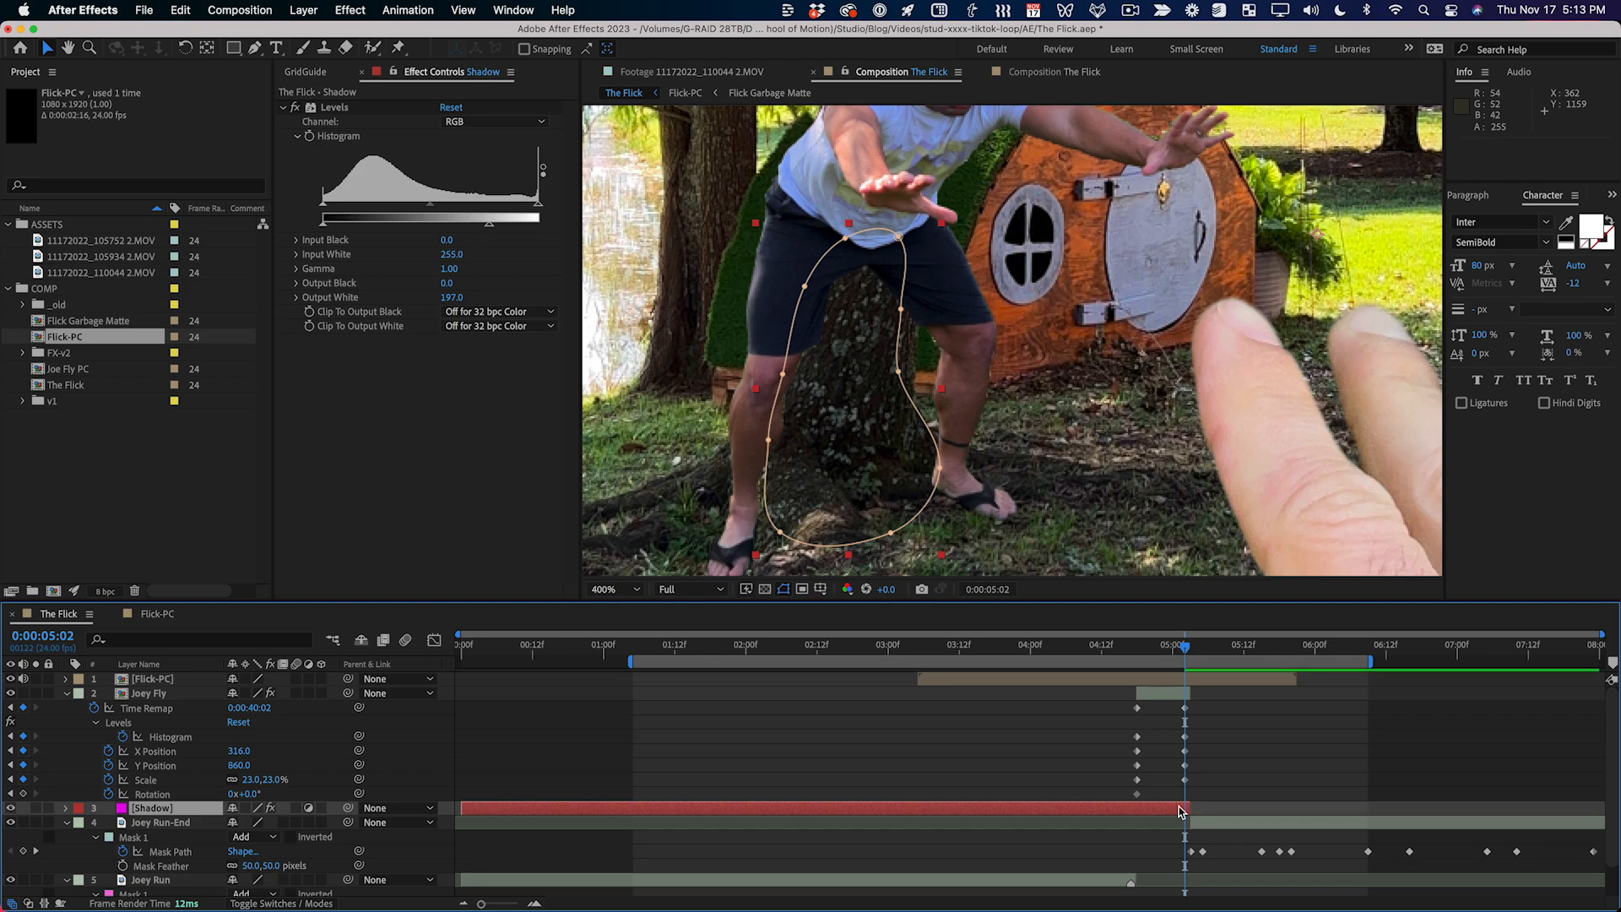
{"action": "key", "text": "Page_Down"}
{"action": "key", "text": "Page_Up"}
{"action": "key", "text": "Page_Down"}
{"action": "key", "text": "Page_Up"}
{"action": "key", "text": "Page_Down"}
{"action": "key", "text": "Page_Up"}
{"action": "key", "text": "Page_Down"}
{"action": "key", "text": "Page_Up"}
{"action": "key", "text": "Page_Down"}
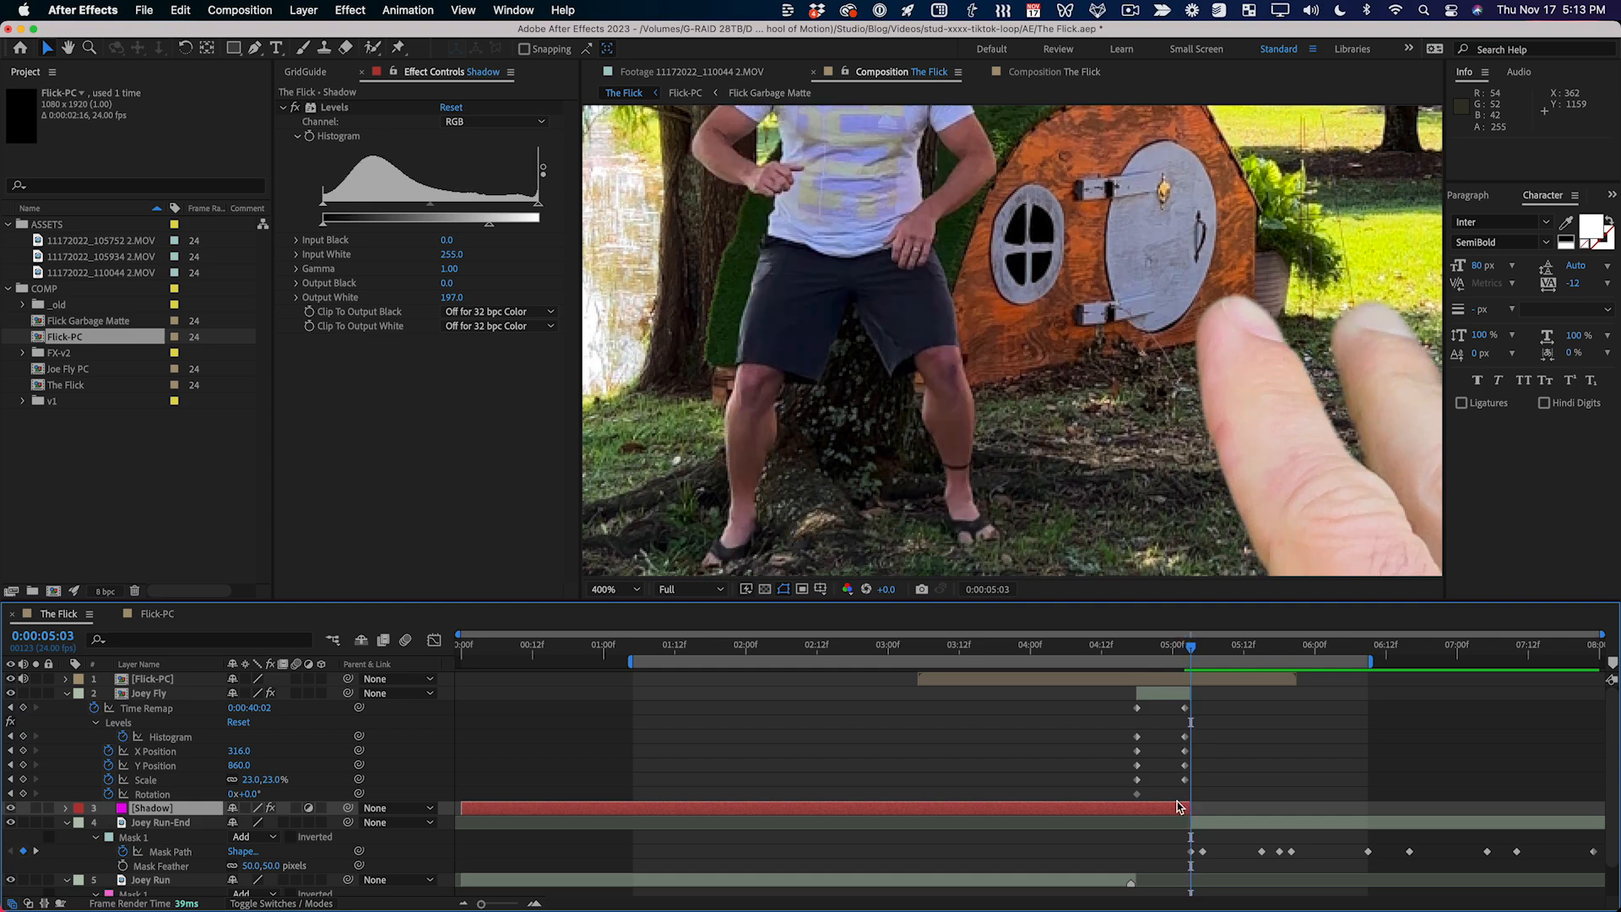
{"action": "key", "text": "Page_Up"}
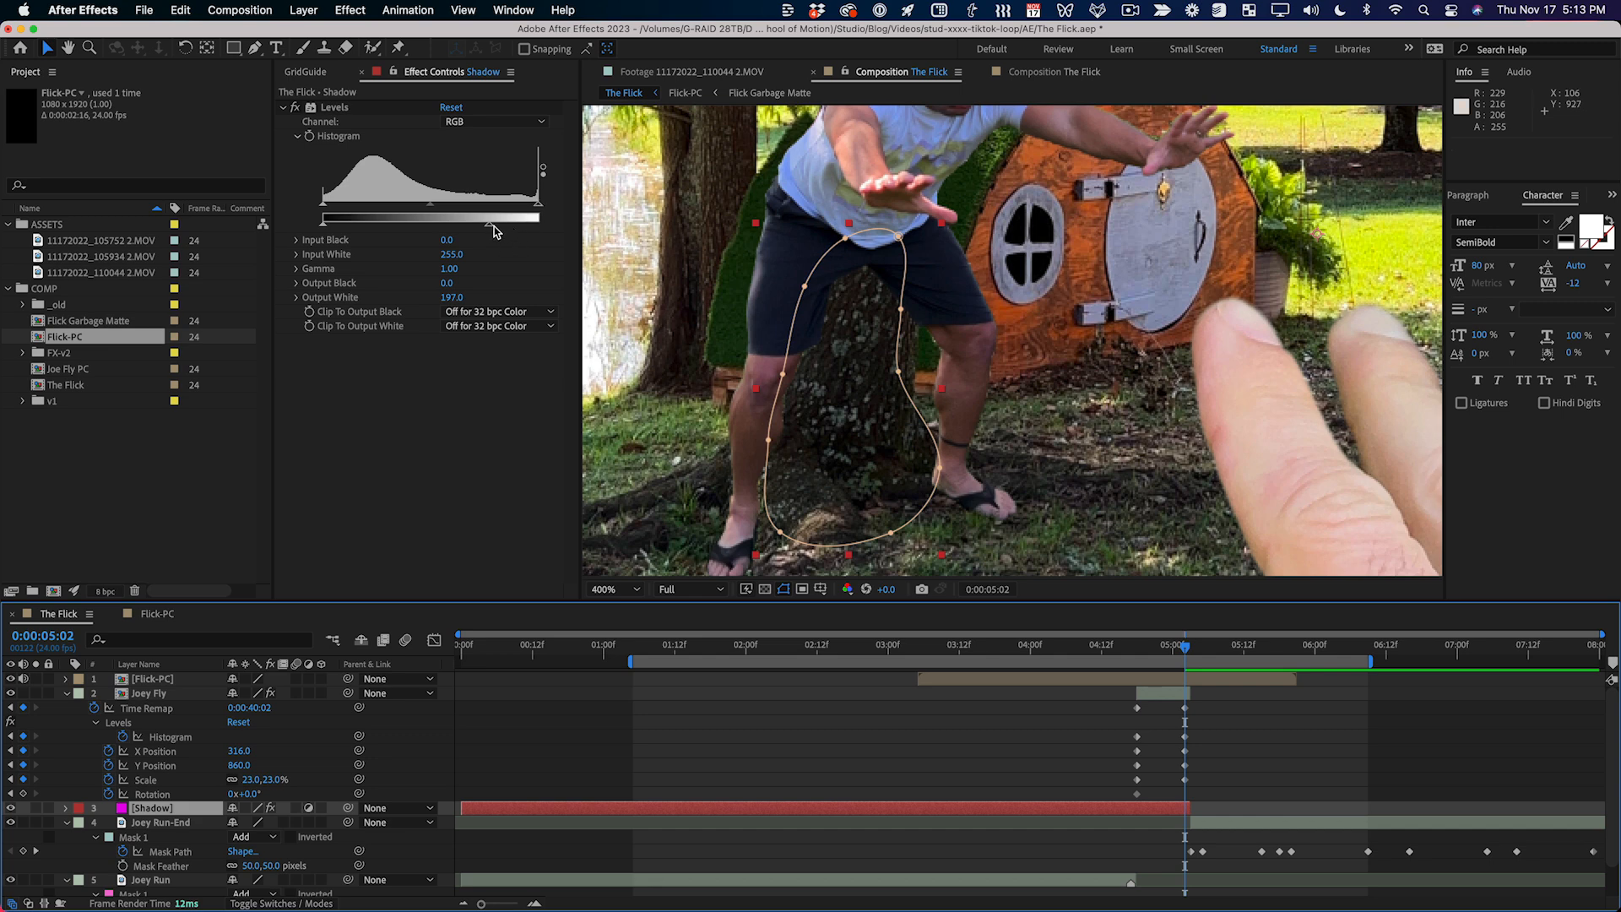
Step: Darken Shadow with Levels Output White 176 and Gamma 0.87, and compare the frames on both sides of the cut
{"action": "left_click_drag", "start_coordinate": [489, 226], "coordinate": [439, 205]}
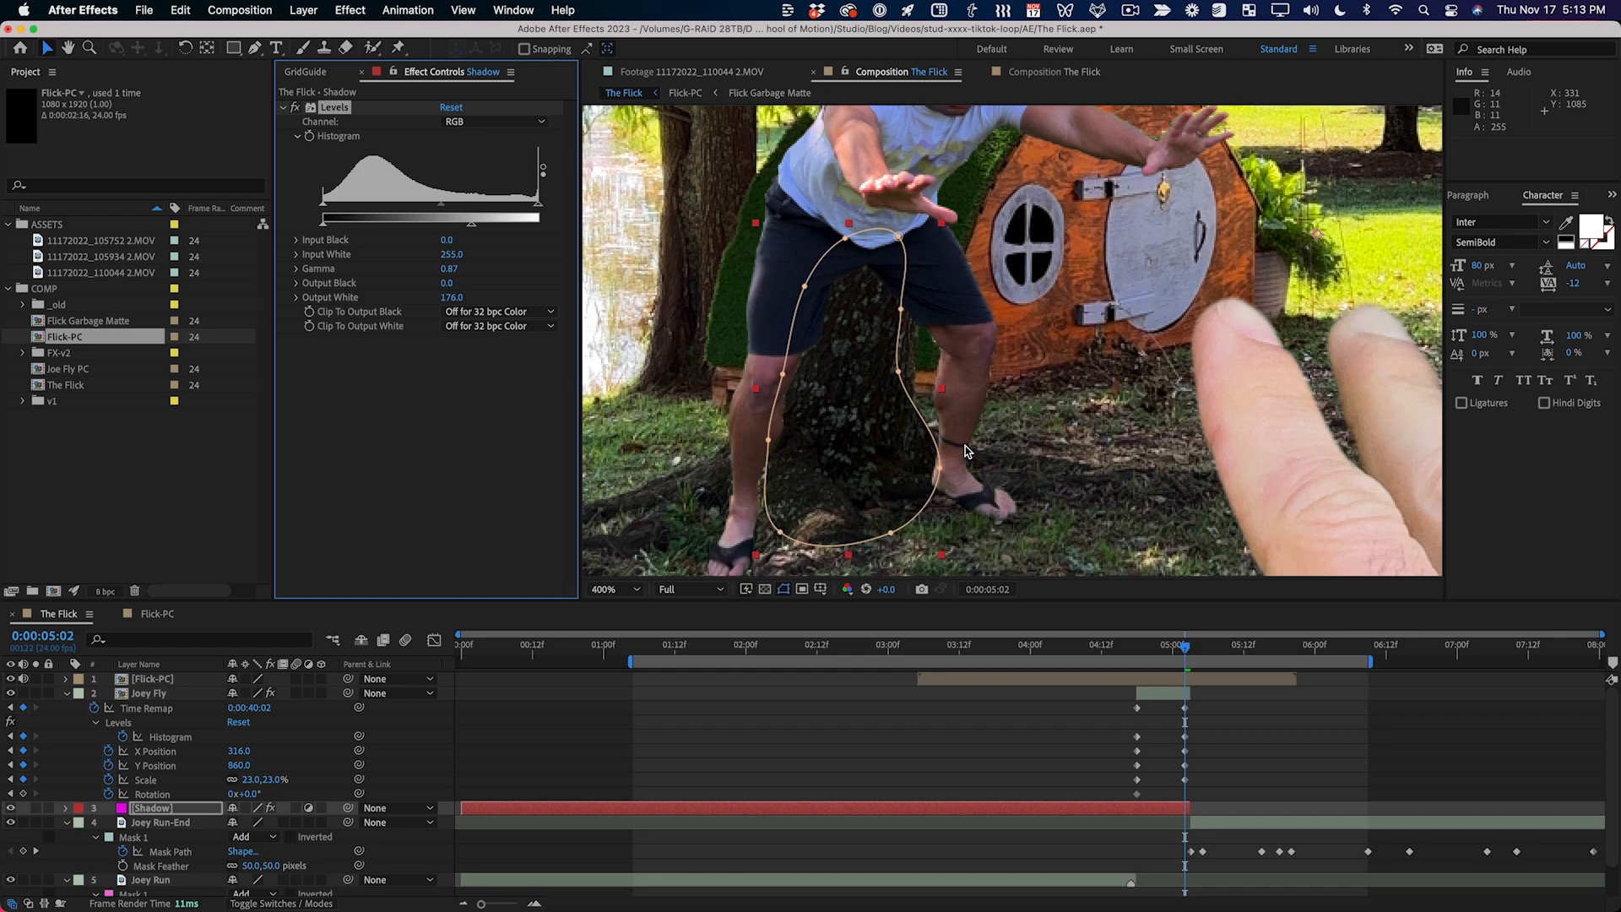
{"action": "key", "text": "Page_Down"}
{"action": "key", "text": "Page_Up"}
{"action": "key", "text": "Page_Down"}
{"action": "key", "text": "Page_Up"}
Step: Pull the lower-left point of the Shadow mask in towards the trunk and feather the mask by 124 pixels
{"action": "left_click_drag", "start_coordinate": [783, 535], "coordinate": [824, 471]}
{"action": "left_click", "coordinate": [181, 809]}
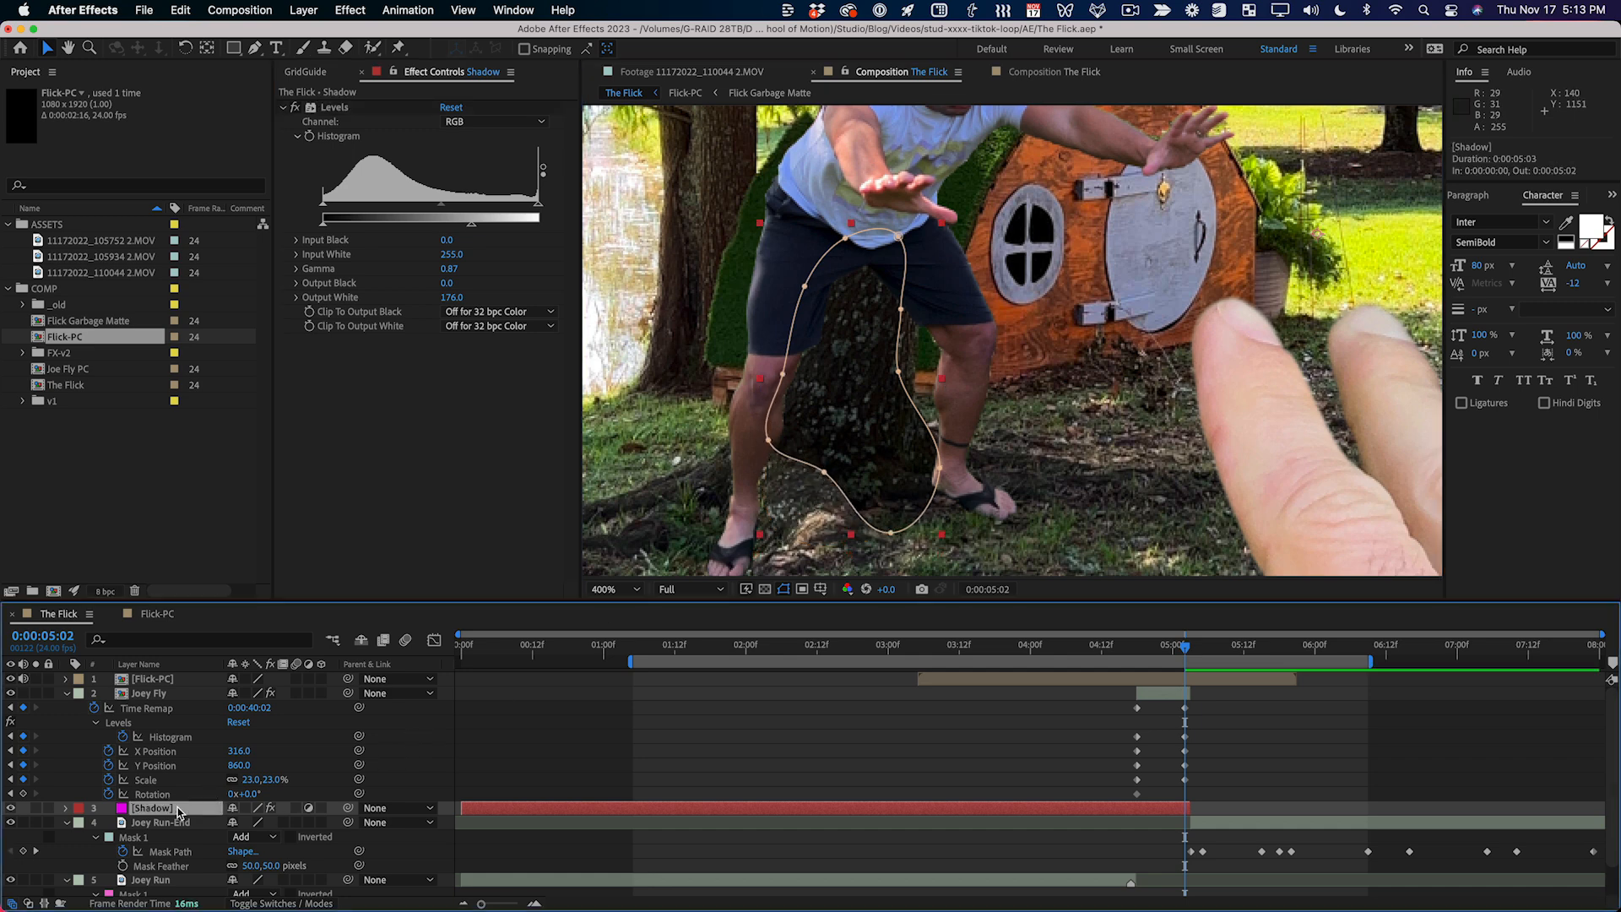
{"action": "key", "text": "f"}
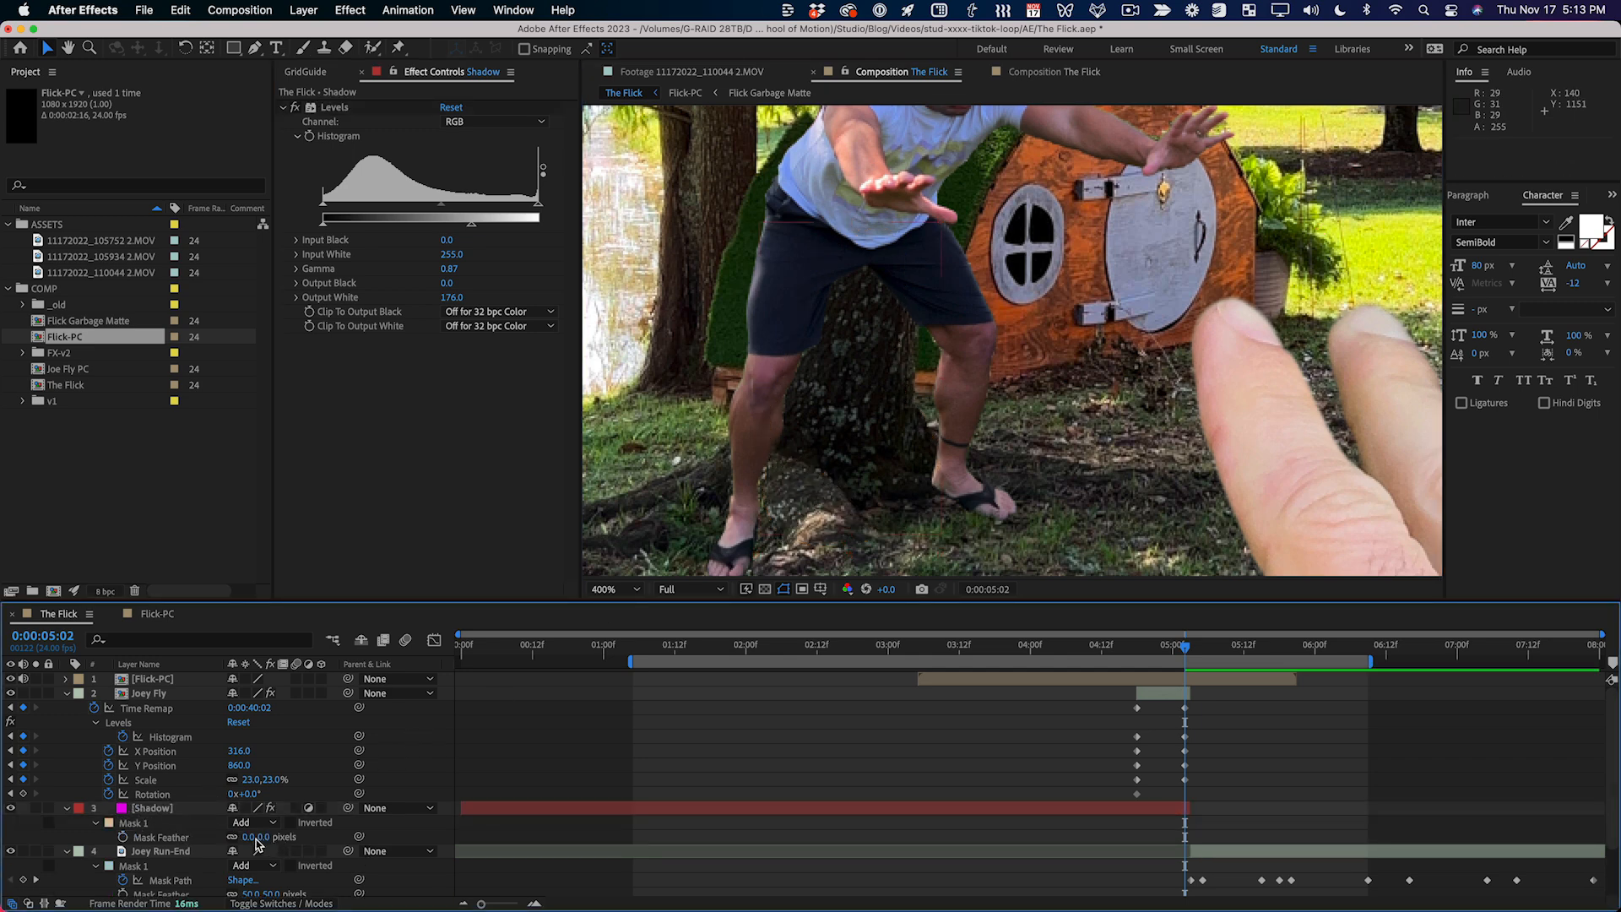
{"action": "left_click", "coordinate": [279, 839]}
{"action": "left_click_drag", "start_coordinate": [261, 838], "coordinate": [364, 837]}
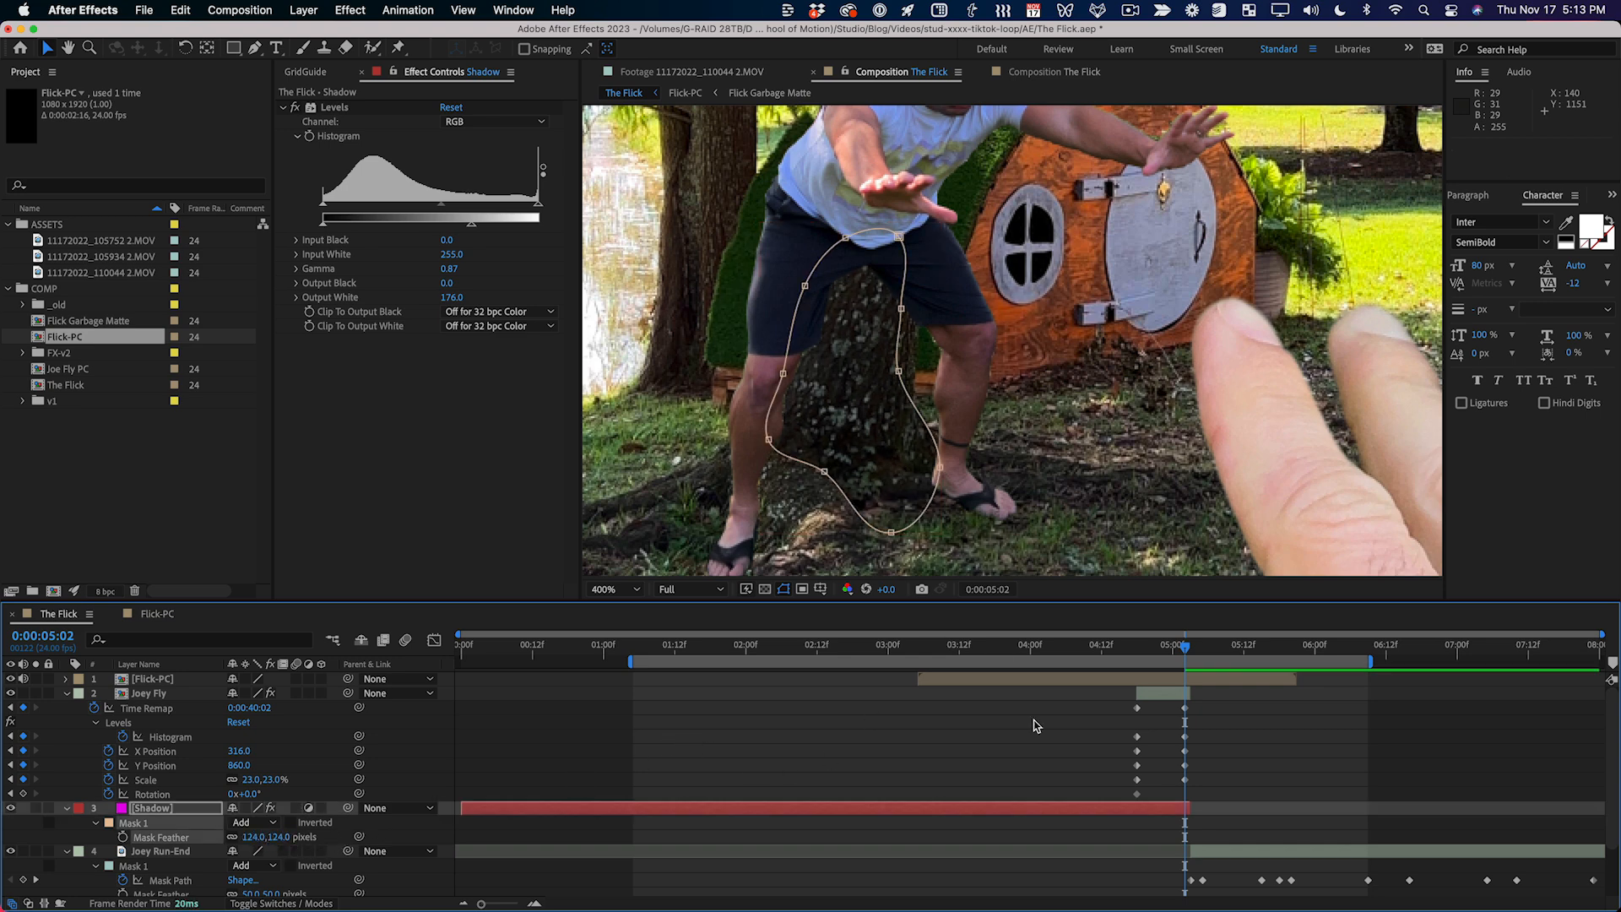
{"action": "scroll", "coordinate": [1028, 737], "scroll_direction": "down", "scroll_amount": 1}
{"action": "left_click", "coordinate": [1027, 734]}
{"action": "key", "text": "Page_Down"}
{"action": "key", "text": "Page_Up"}
{"action": "key", "text": "Page_Down"}
{"action": "key", "text": "Page_Up"}
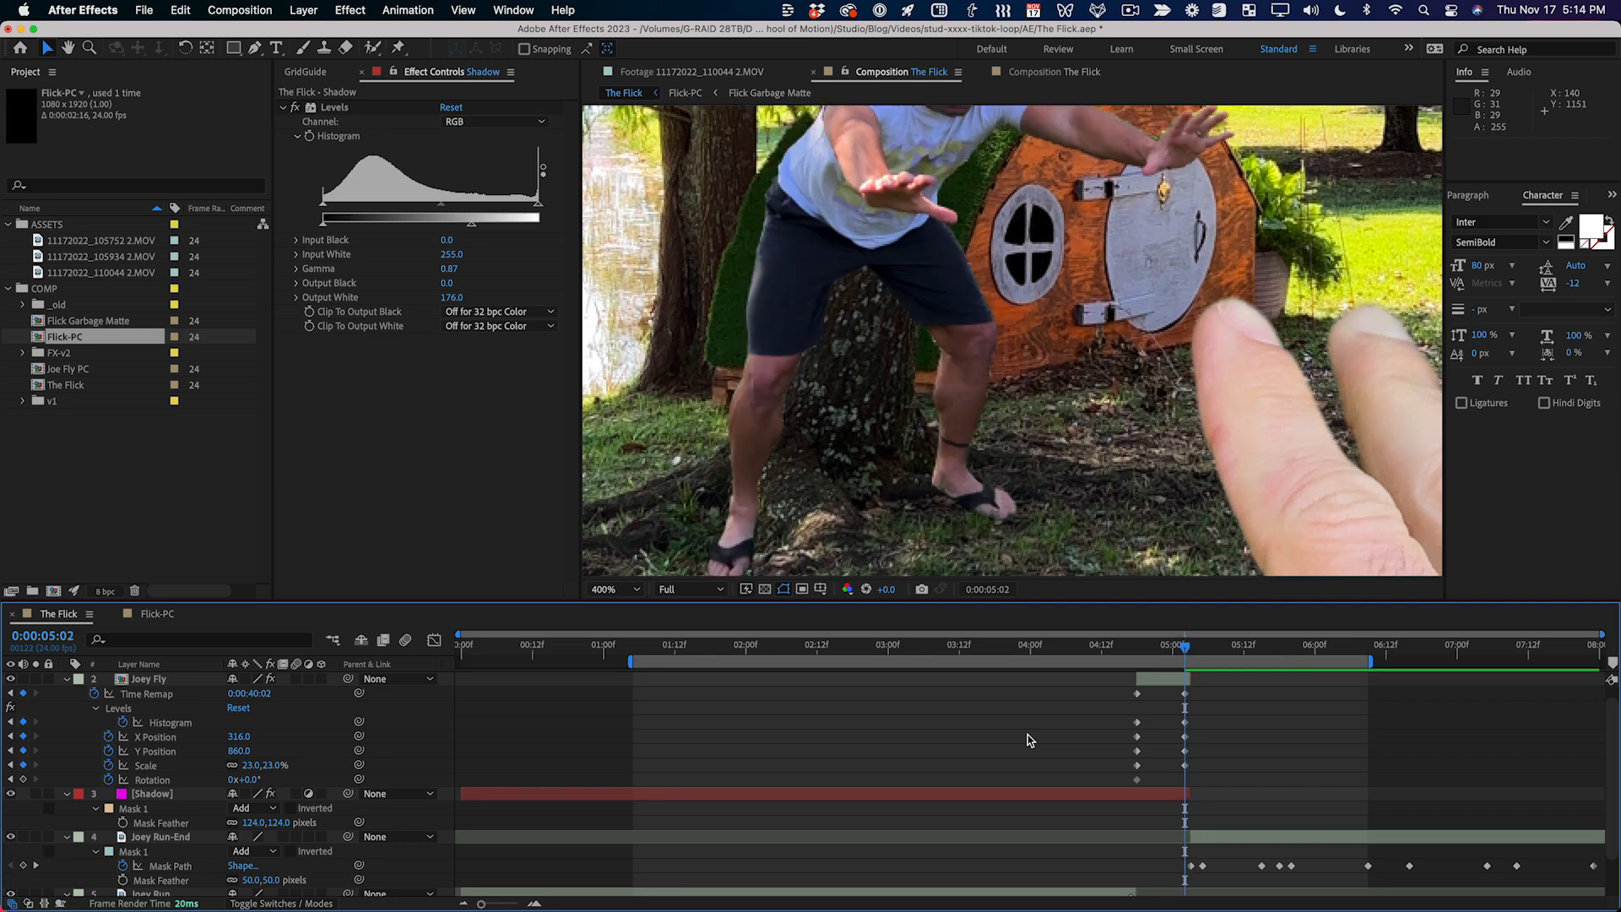
Step: On Shadow, set Levels Gamma to 0.71, Output White to 214 and Mask Feather to 50 pixels
{"action": "left_click", "coordinate": [1166, 794]}
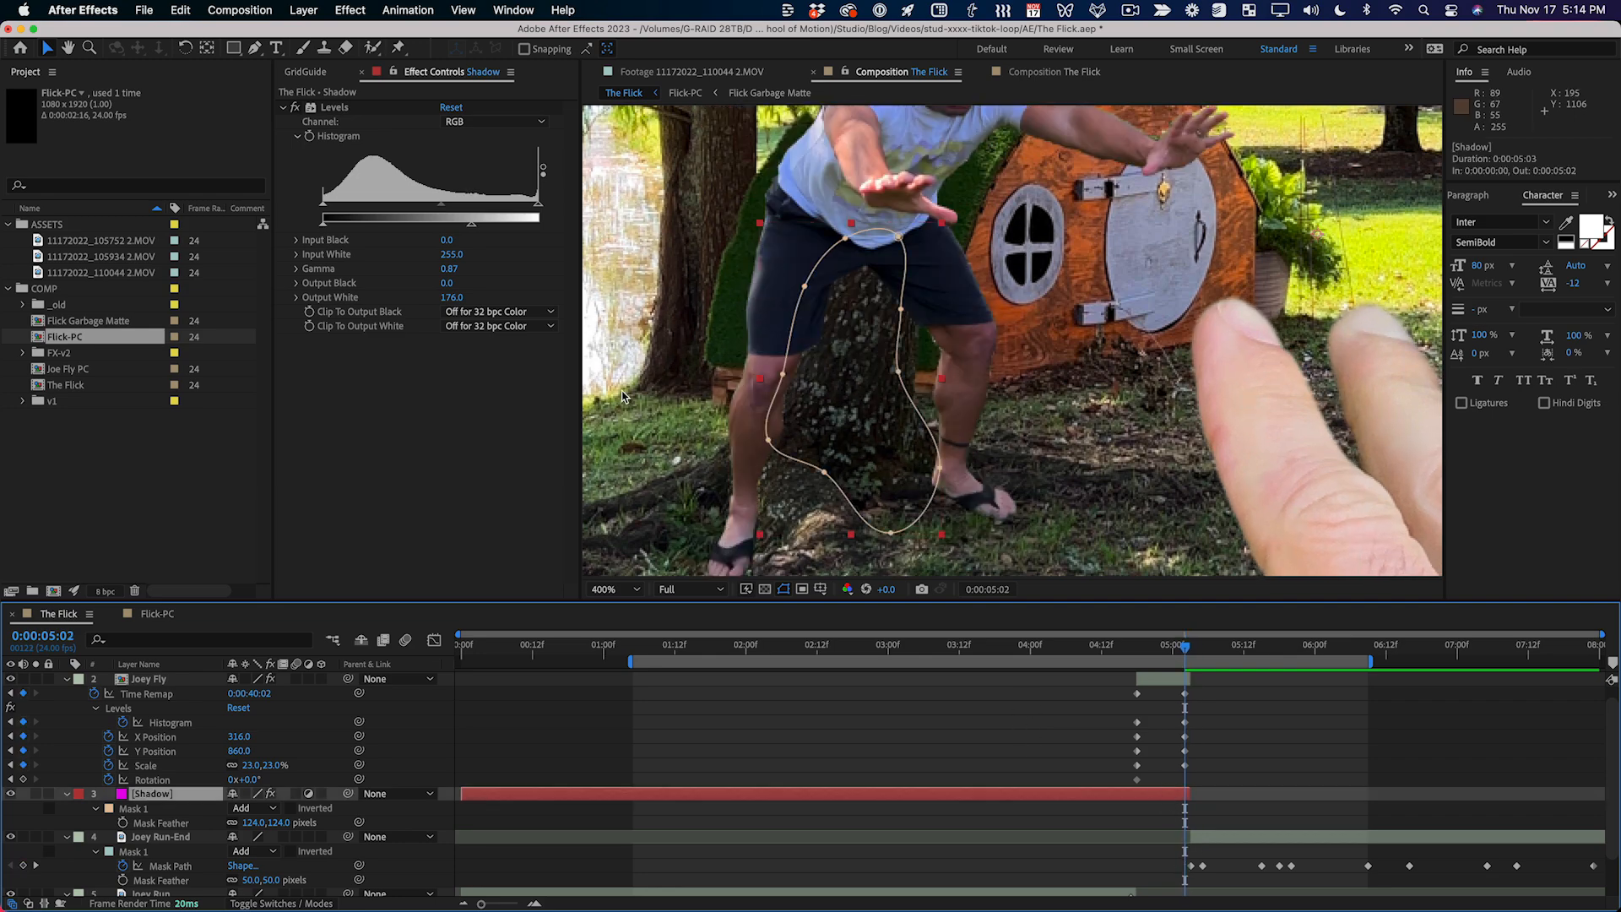
{"action": "left_click", "coordinate": [443, 211]}
{"action": "left_click_drag", "start_coordinate": [469, 221], "coordinate": [439, 241]}
{"action": "key", "text": "Page_Down"}
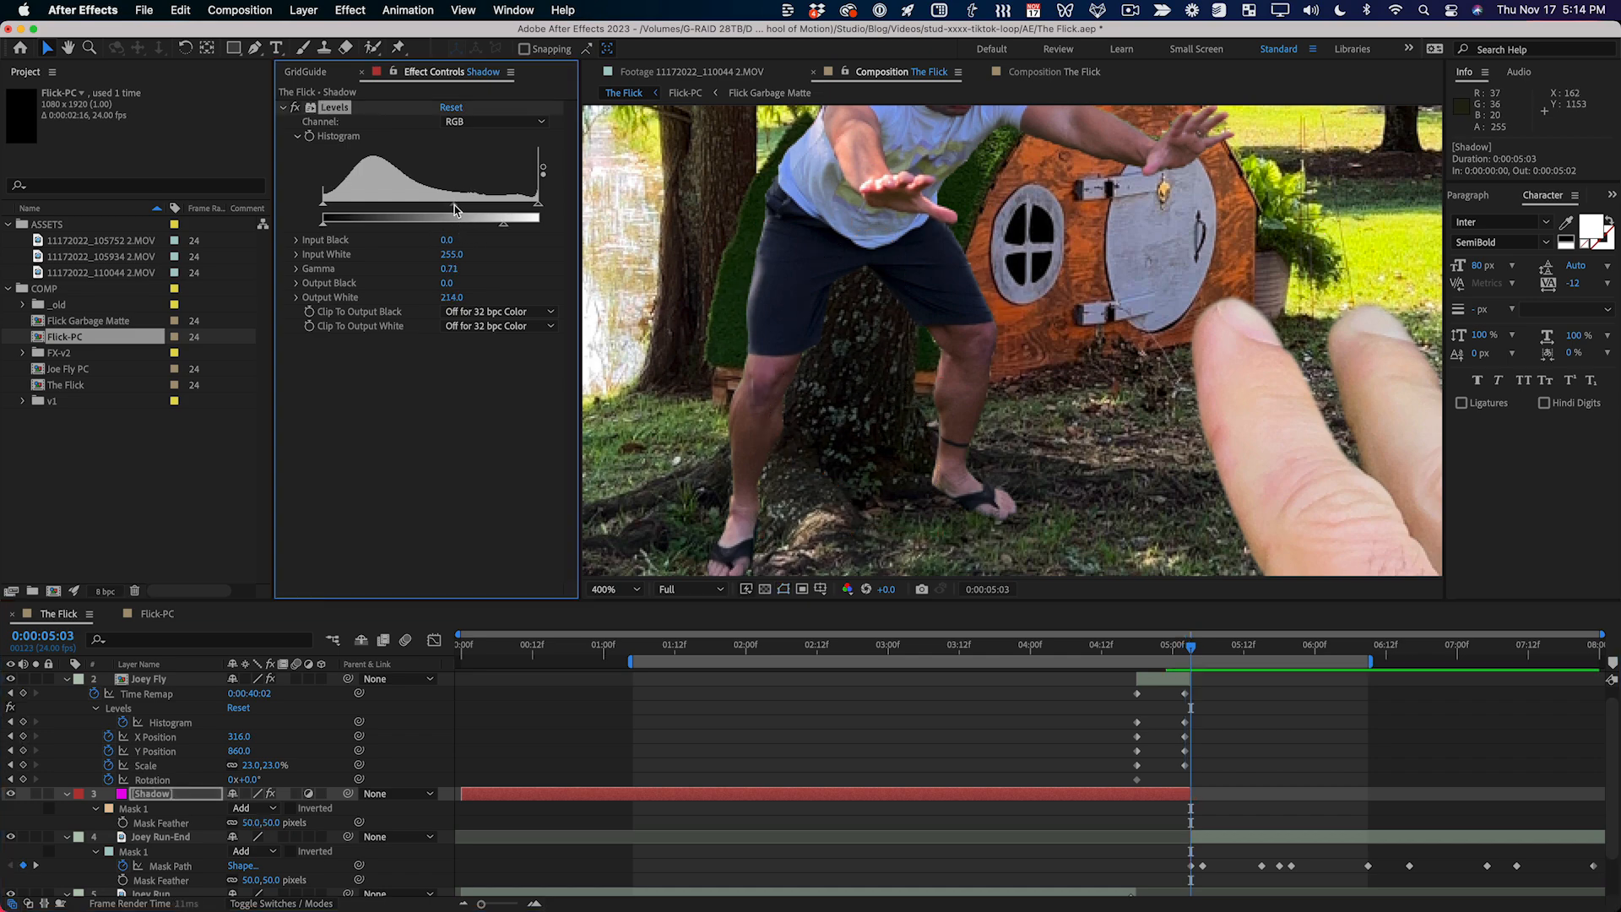
{"action": "key", "text": "Page_Up"}
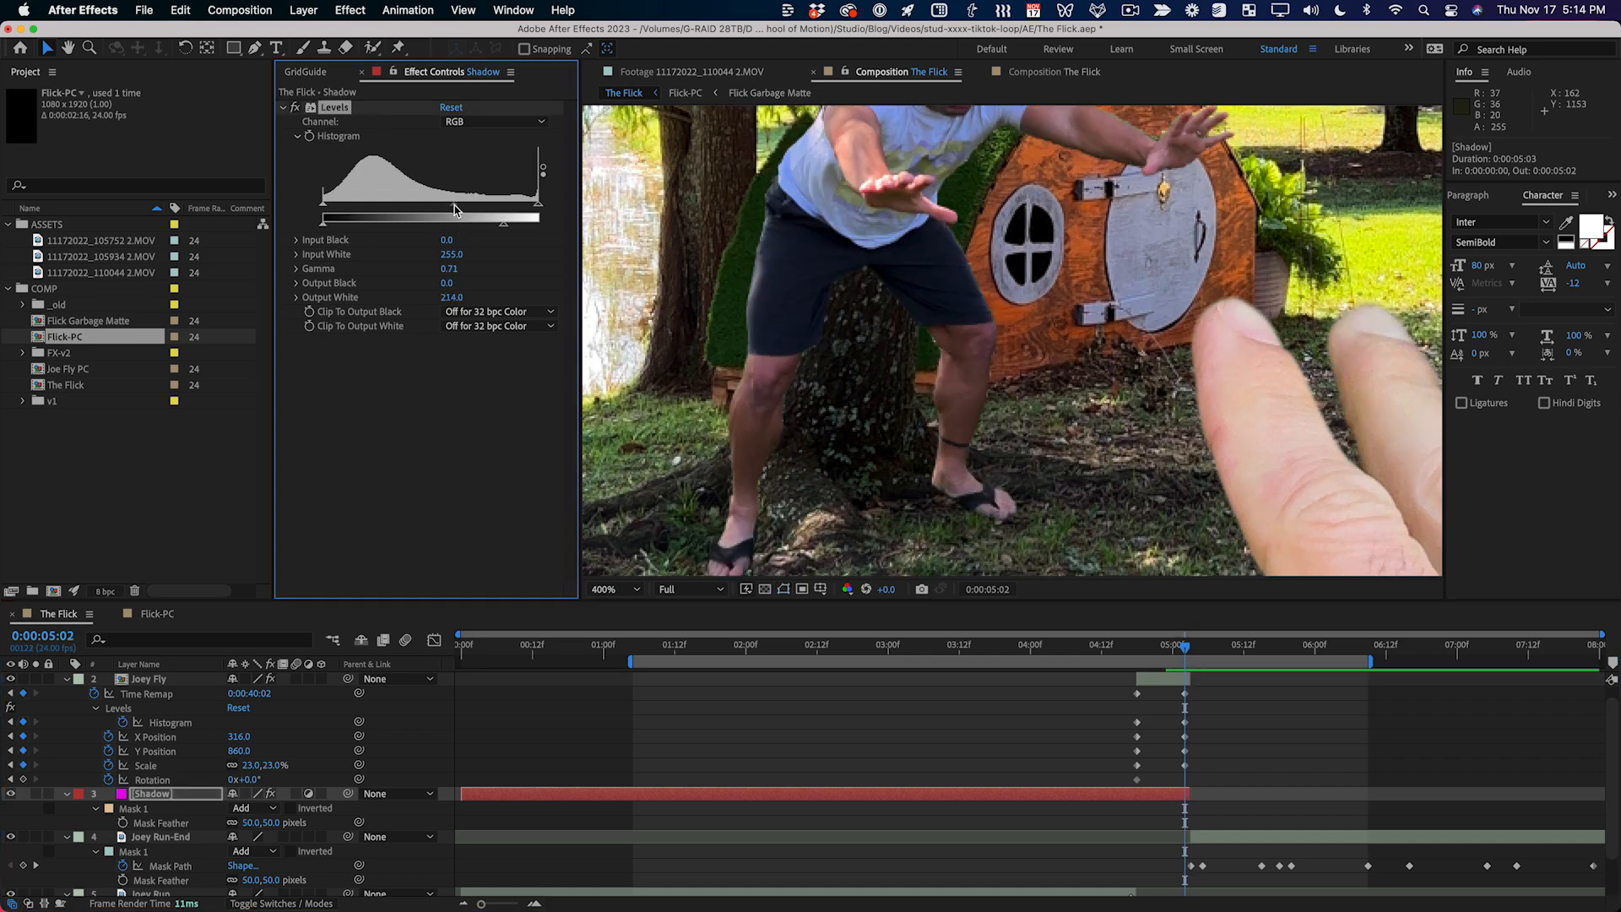
{"action": "key", "text": "Page_Down"}
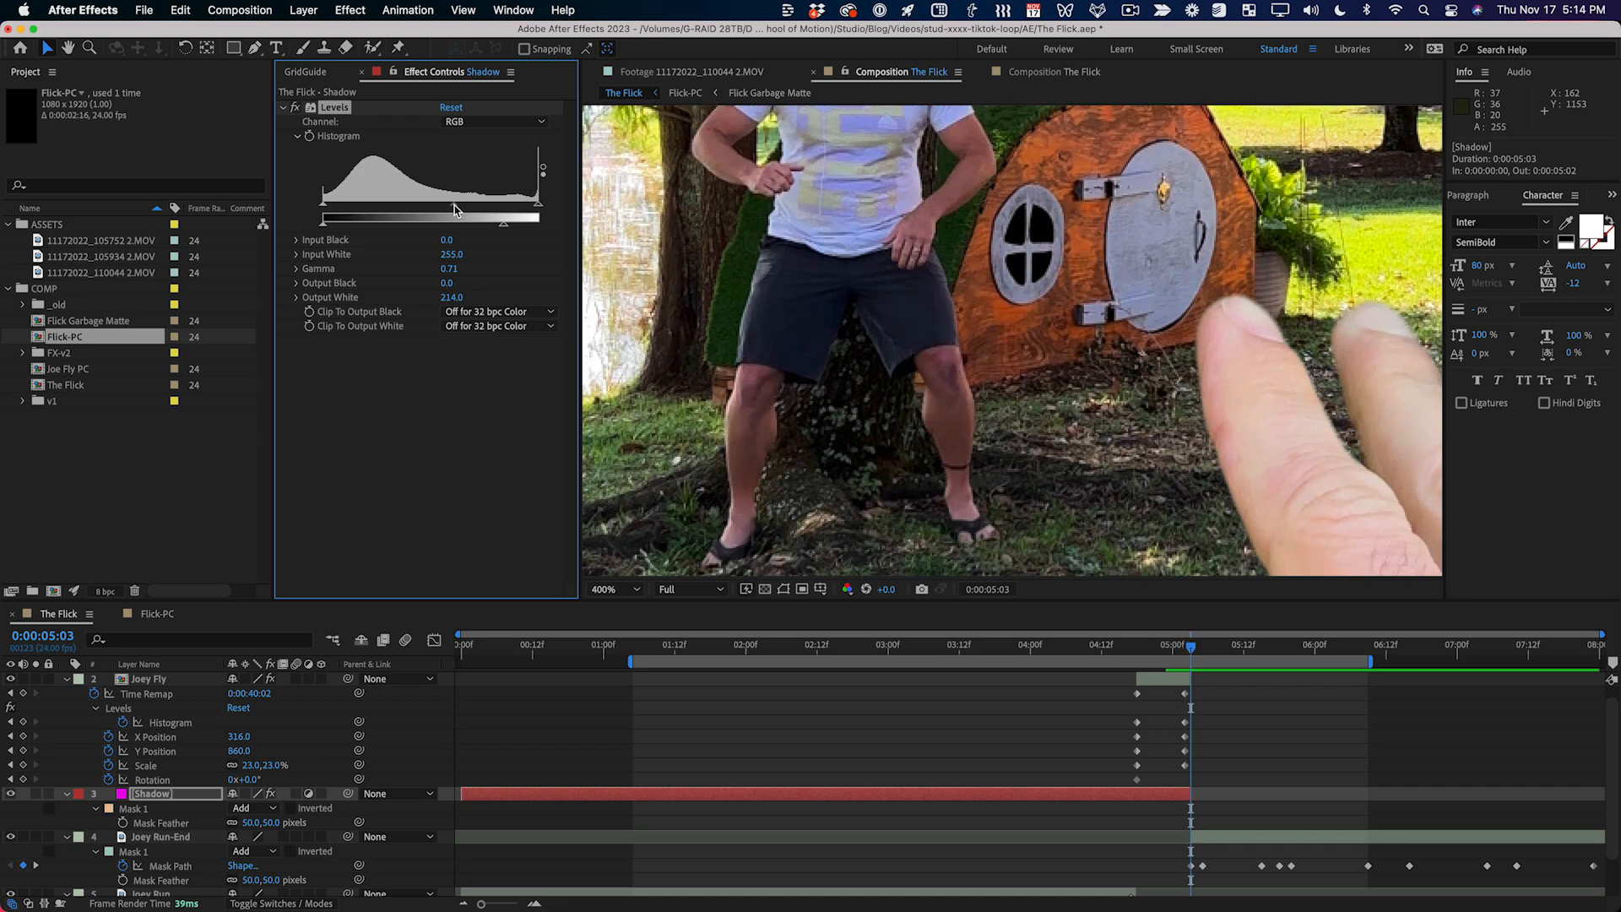
Step: Review the Shadow darkening across the cut in a wider view and go back to 0:00:05:00
{"action": "key", "text": "shift+slash"}
{"action": "key", "text": "grave"}
{"action": "key", "text": "space"}
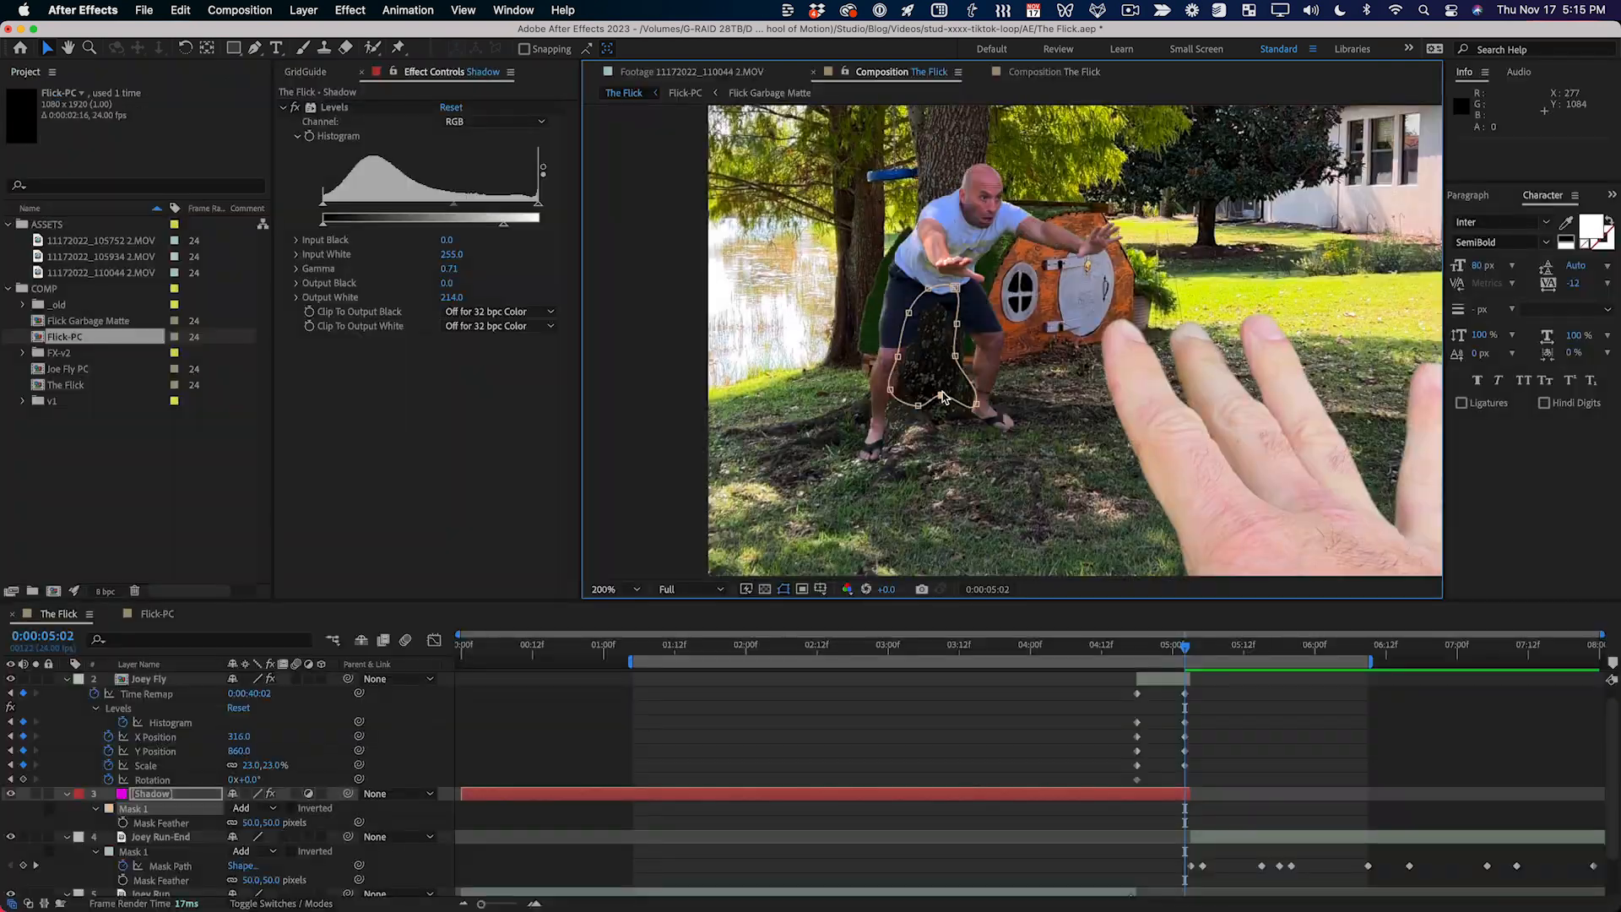
{"action": "key", "text": "Page_Up"}
{"action": "key", "text": "Page_Down"}
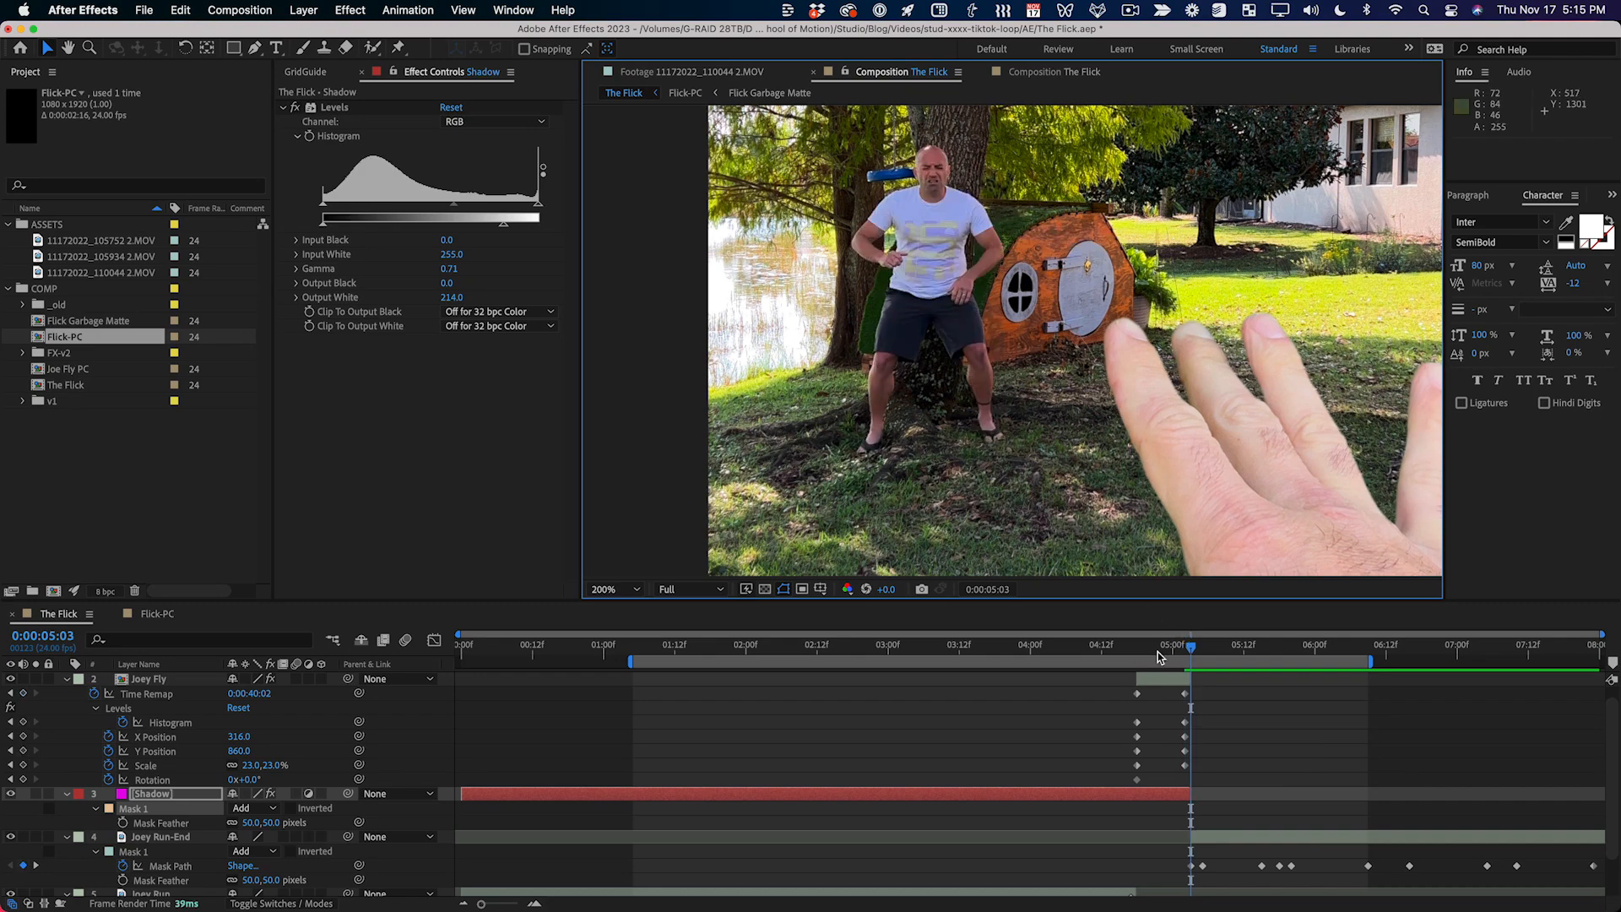
{"action": "left_click_drag", "start_coordinate": [1180, 653], "coordinate": [1172, 653]}
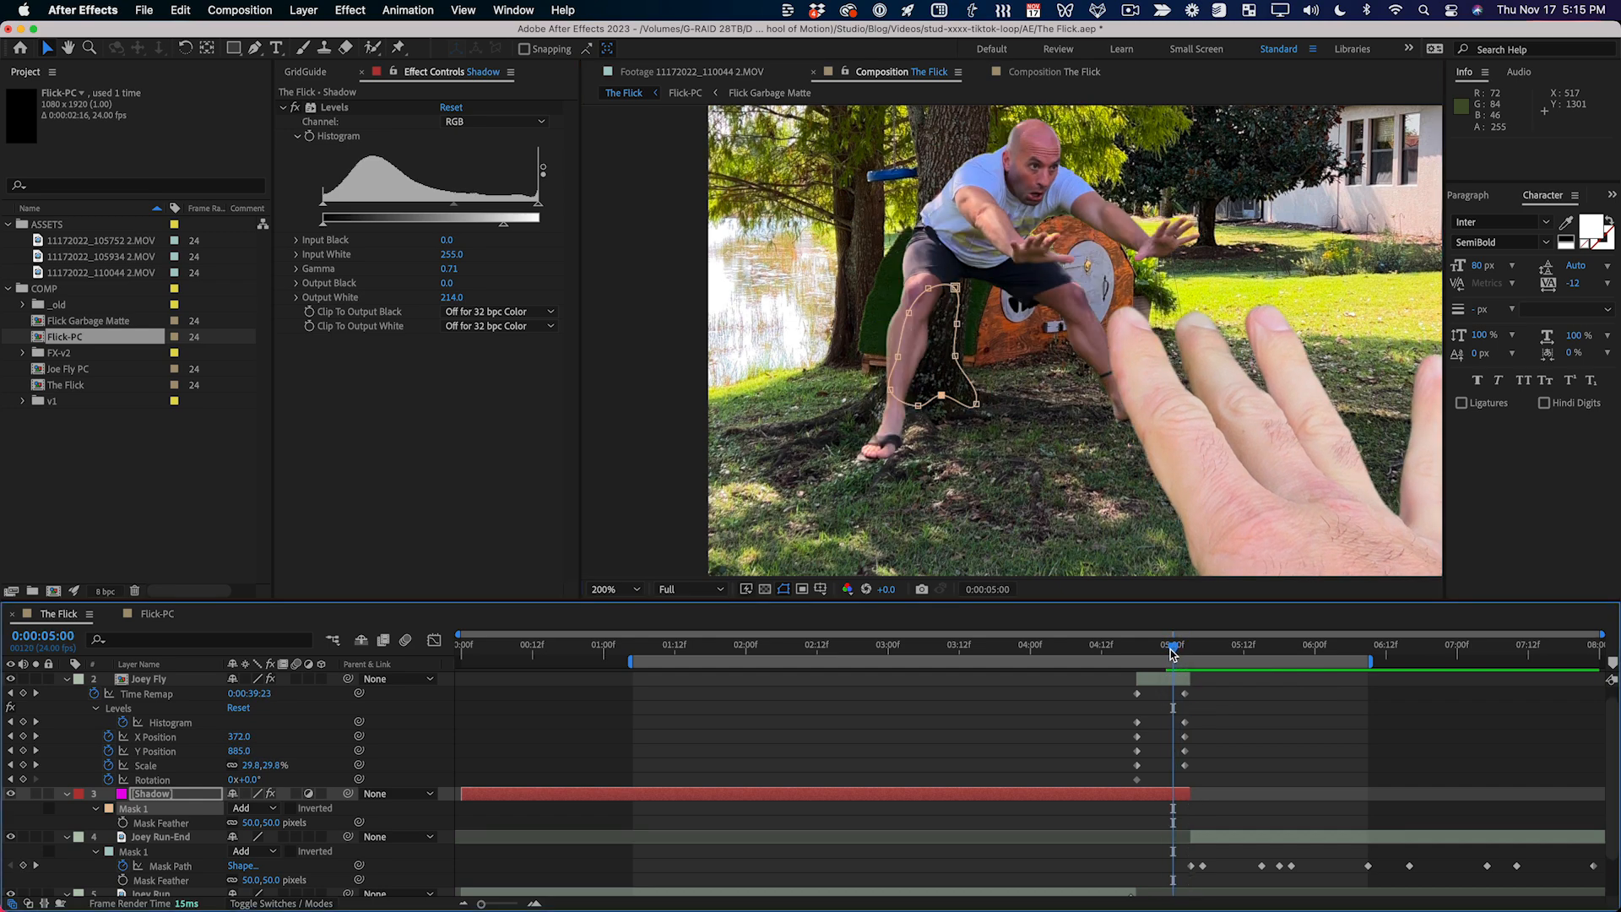
Step: Trim the start of Shadow to 0:00:05:00 and keyframe its opacity from 0% there to 100% at 0:00:05:02
{"action": "key", "text": "alt+bracketleft"}
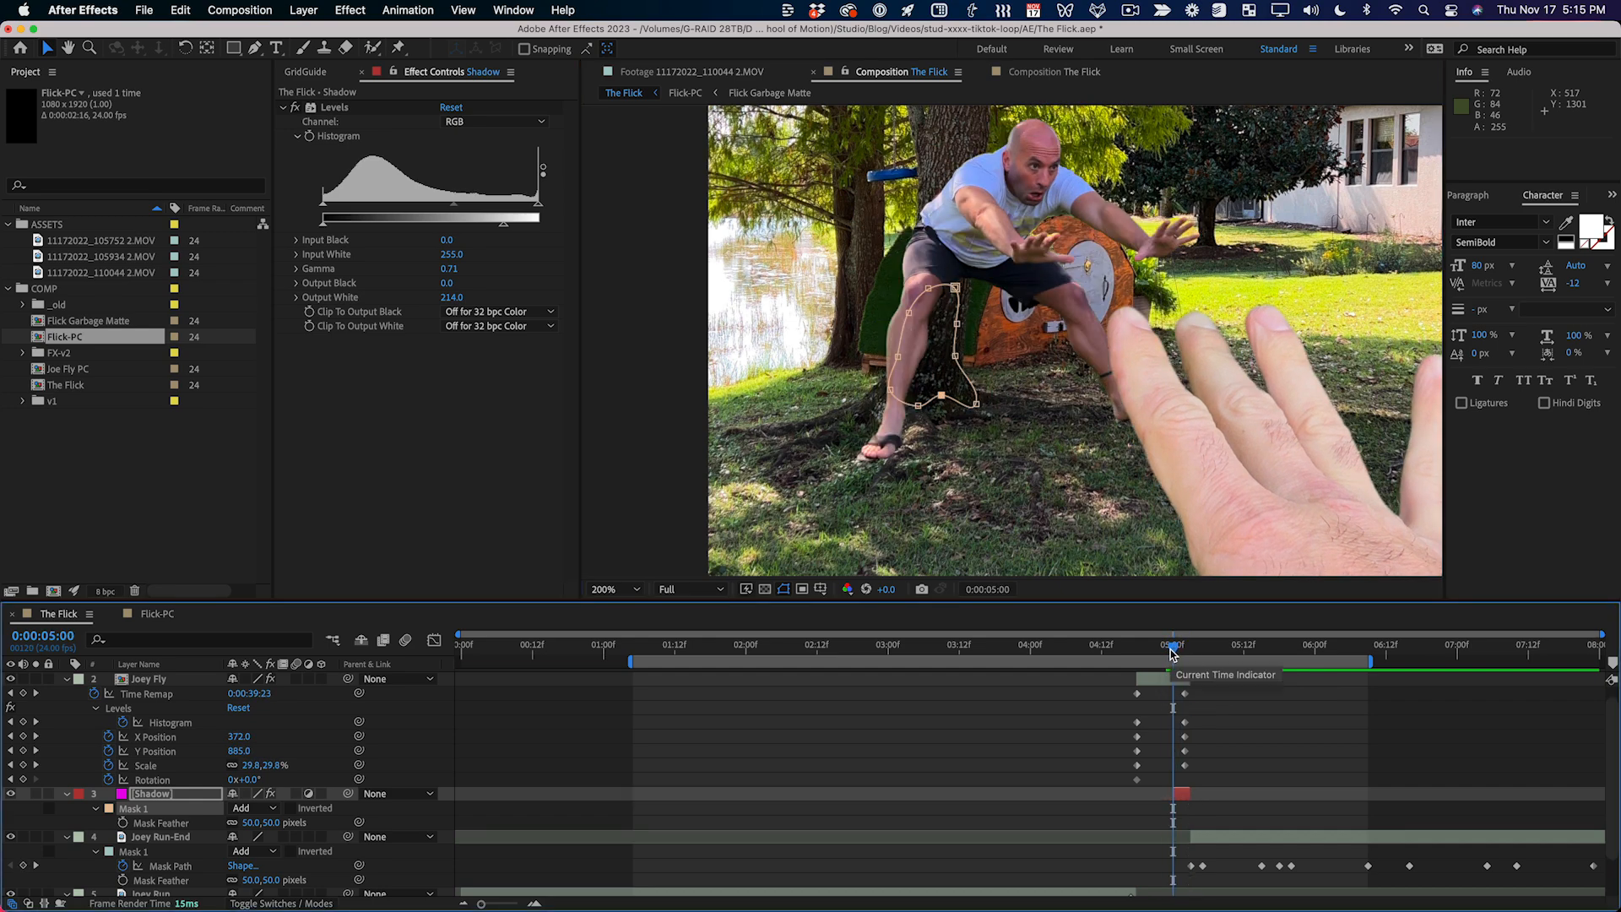
{"action": "key", "text": "alt+shift+t"}
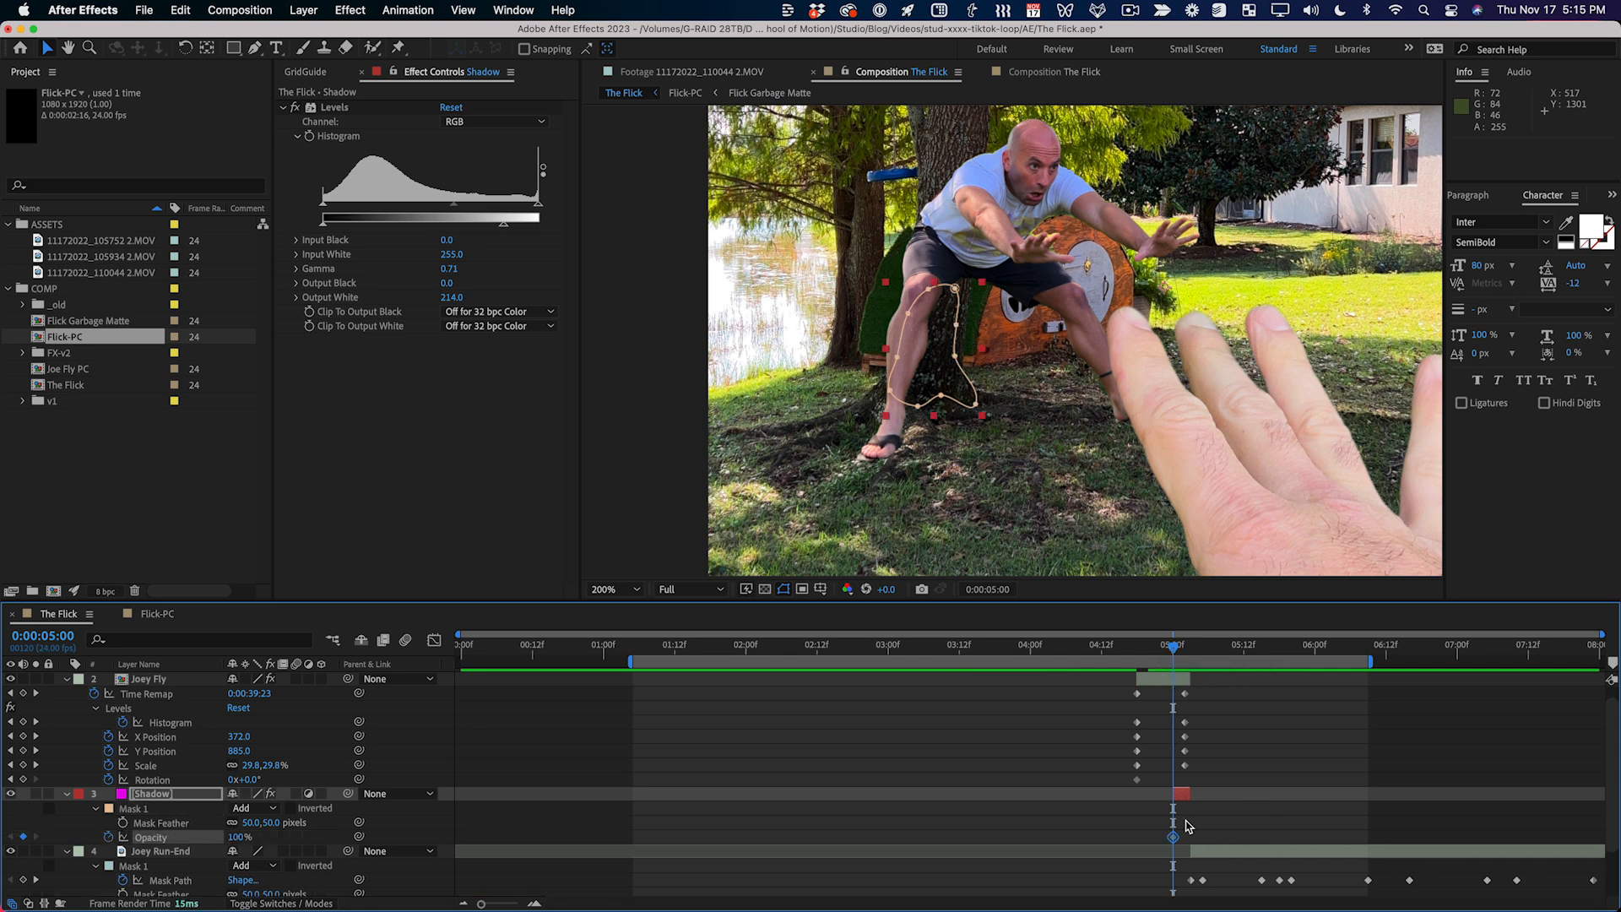
{"action": "left_click_drag", "start_coordinate": [236, 840], "coordinate": [3, 844]}
{"action": "key", "text": "Page_Down"}
{"action": "key", "text": "Page_Down"}
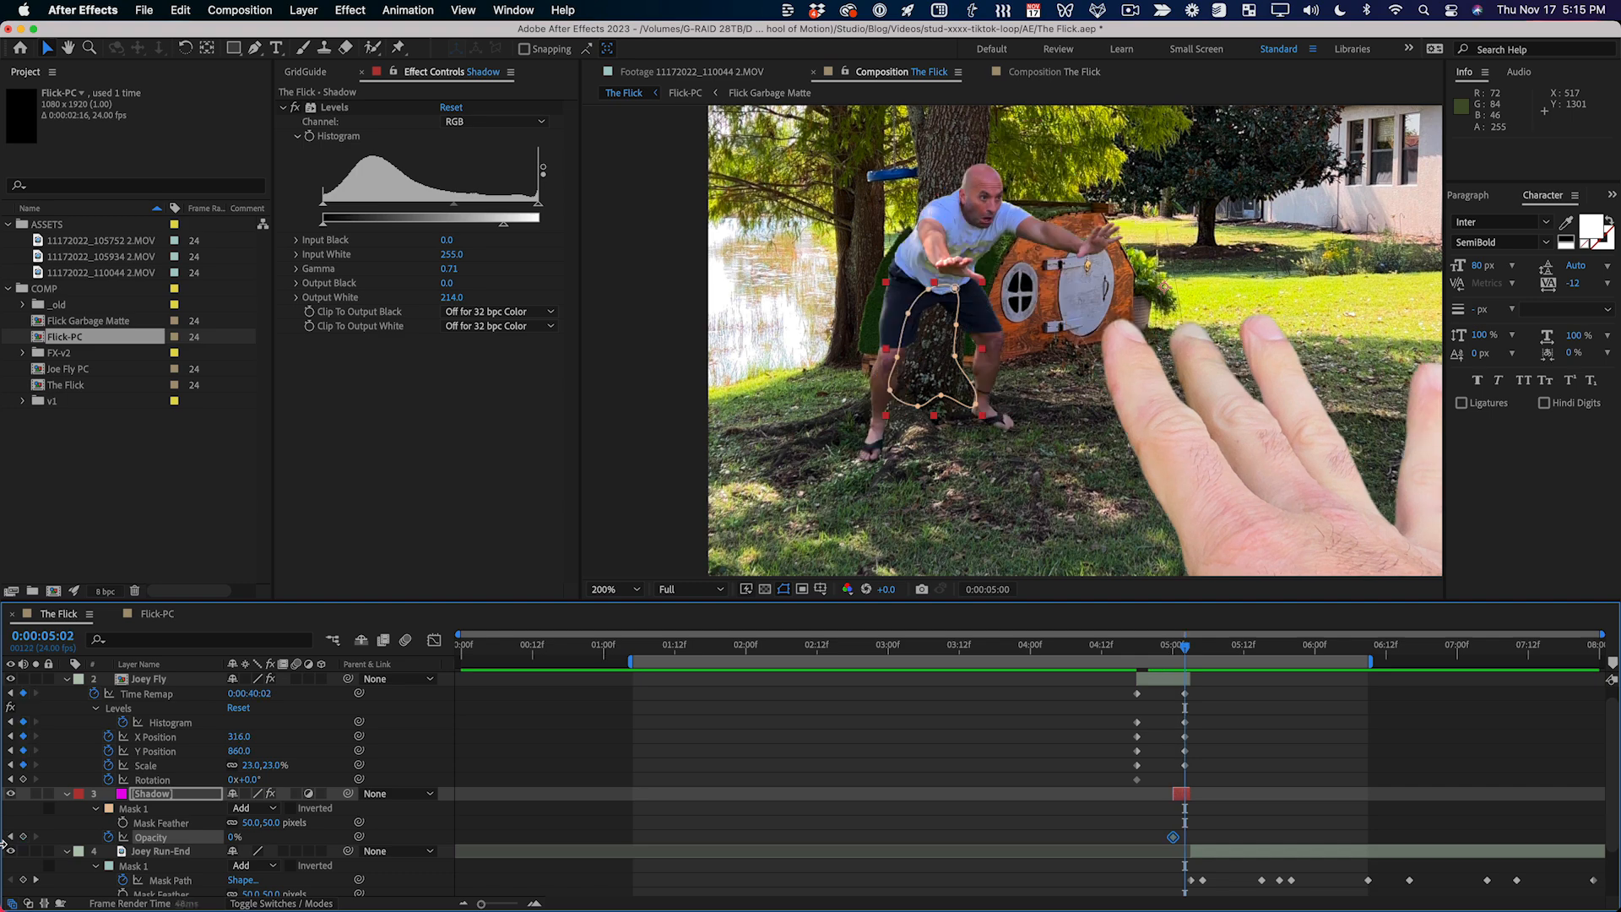
{"action": "left_click_drag", "start_coordinate": [232, 839], "coordinate": [1325, 771]}
{"action": "left_click", "coordinate": [1208, 771]}
Step: Scrub across the cut and play back the whole frame enlarged to check the Shadow fade and the transition
{"action": "left_click", "coordinate": [1145, 658]}
{"action": "left_click_drag", "start_coordinate": [1155, 654], "coordinate": [1232, 656]}
{"action": "key", "text": "grave"}
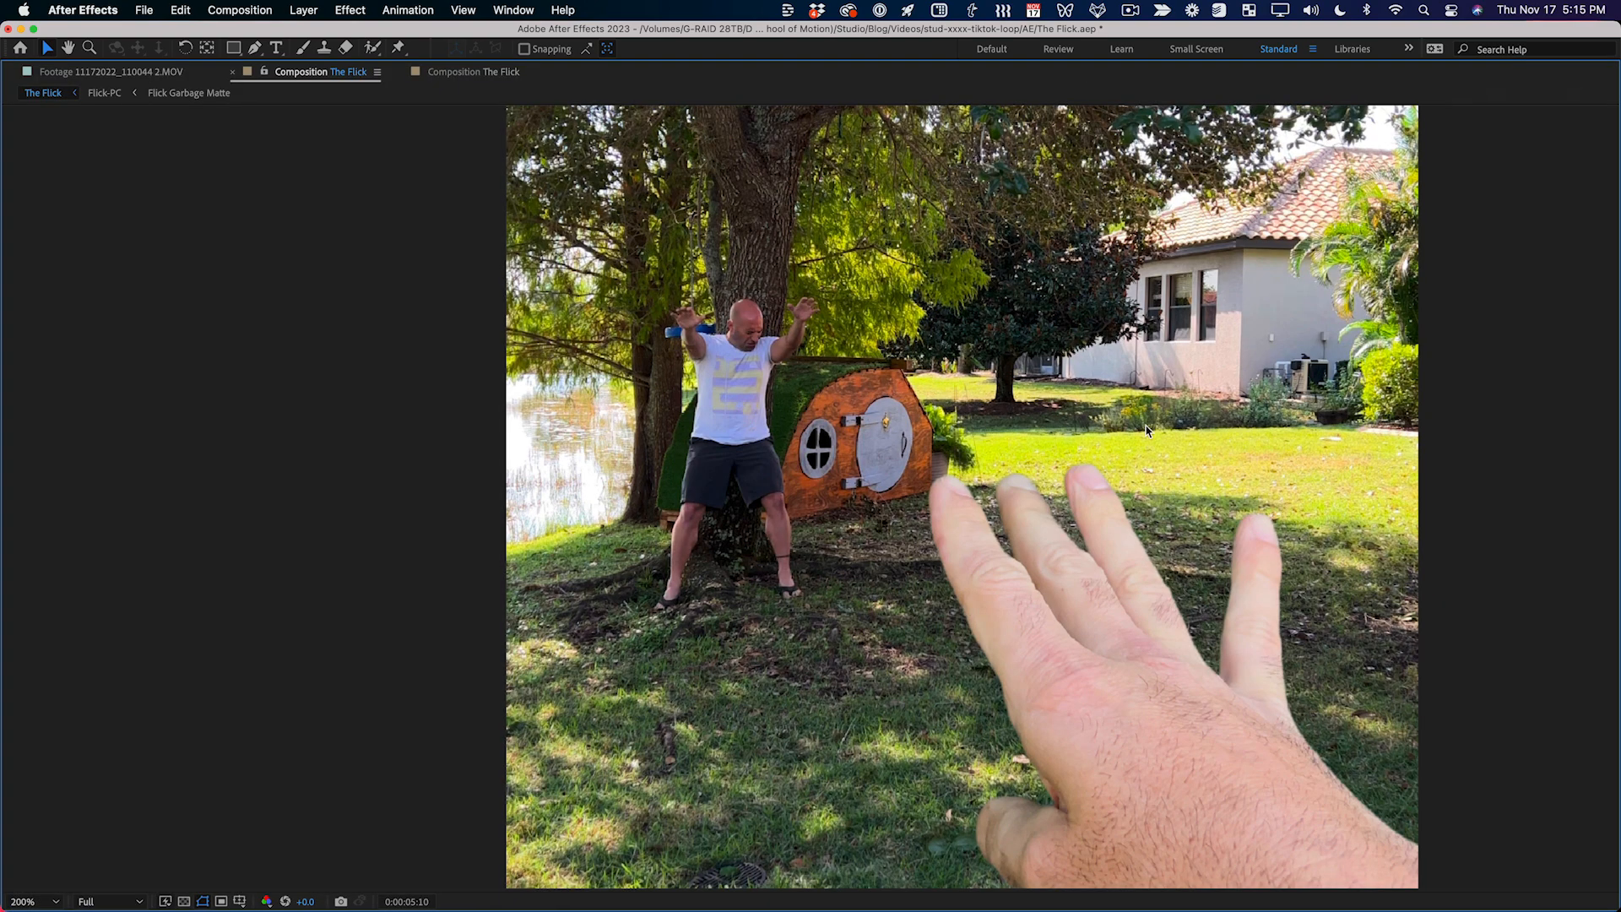
{"action": "key", "text": "shift+slash"}
{"action": "key", "text": "space"}
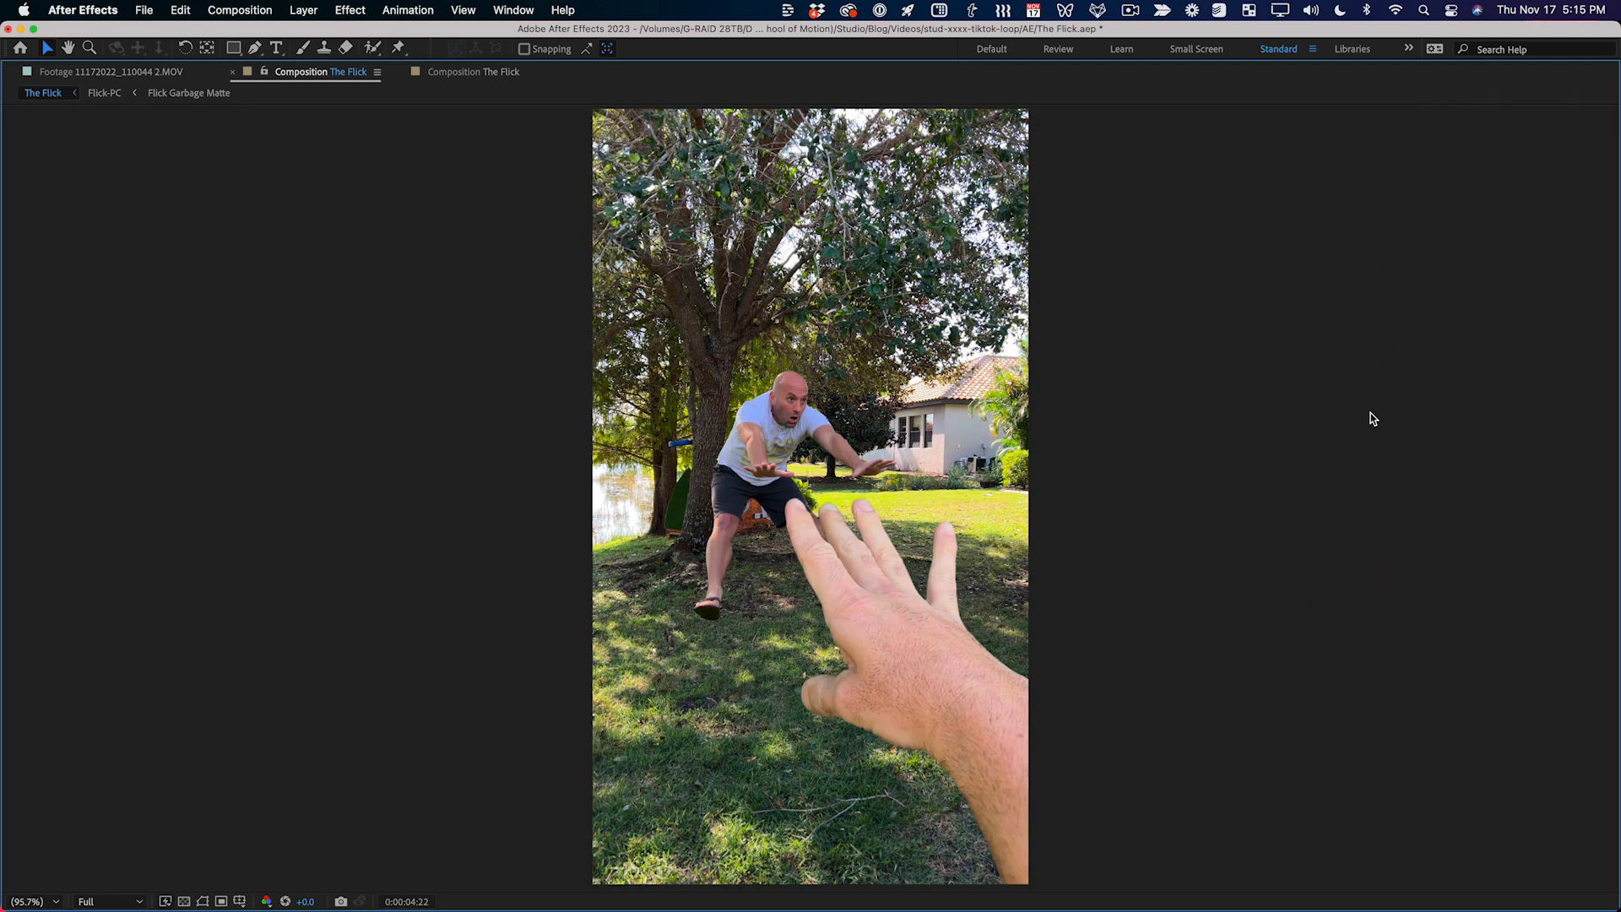
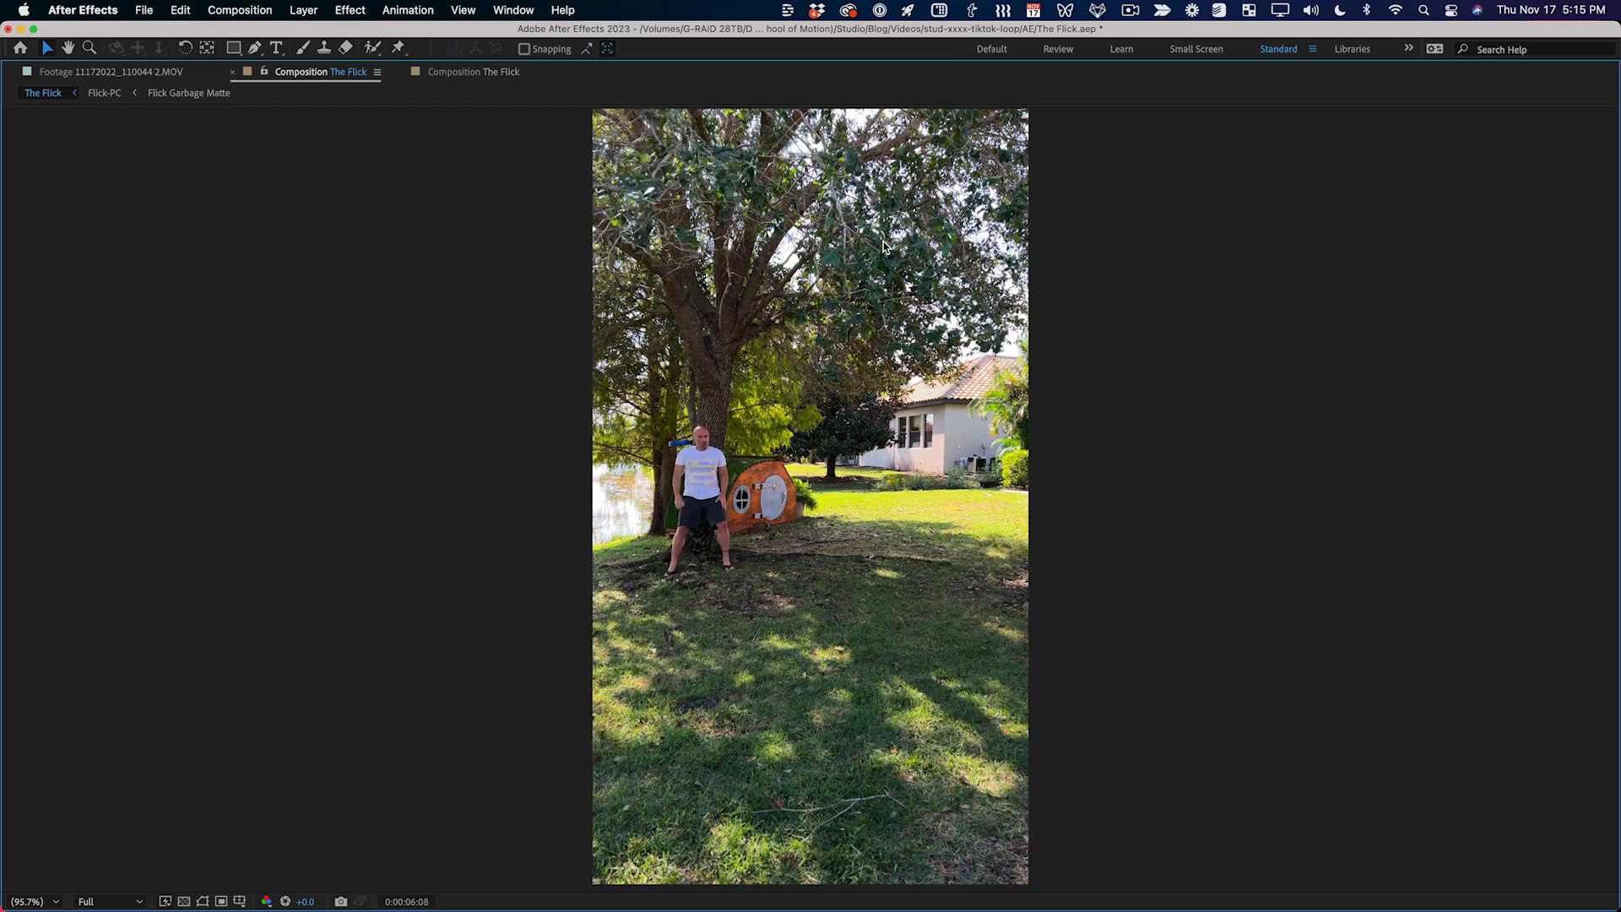
Step: Trim The Flick composition to its work area
{"action": "key", "text": "grave"}
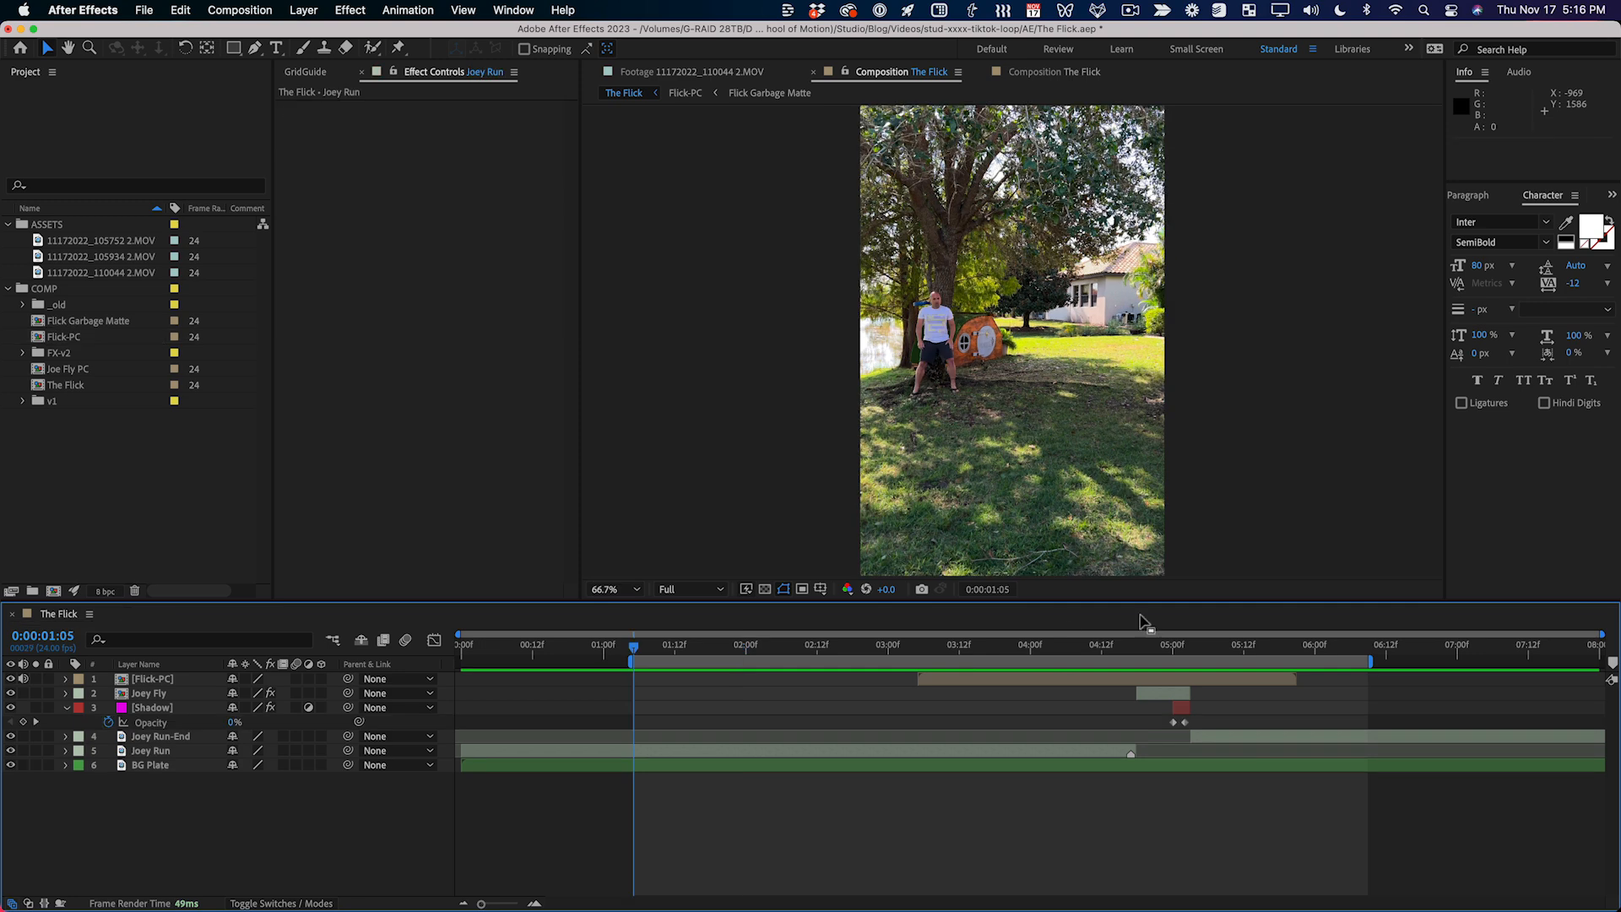
{"action": "right_click", "coordinate": [747, 664]}
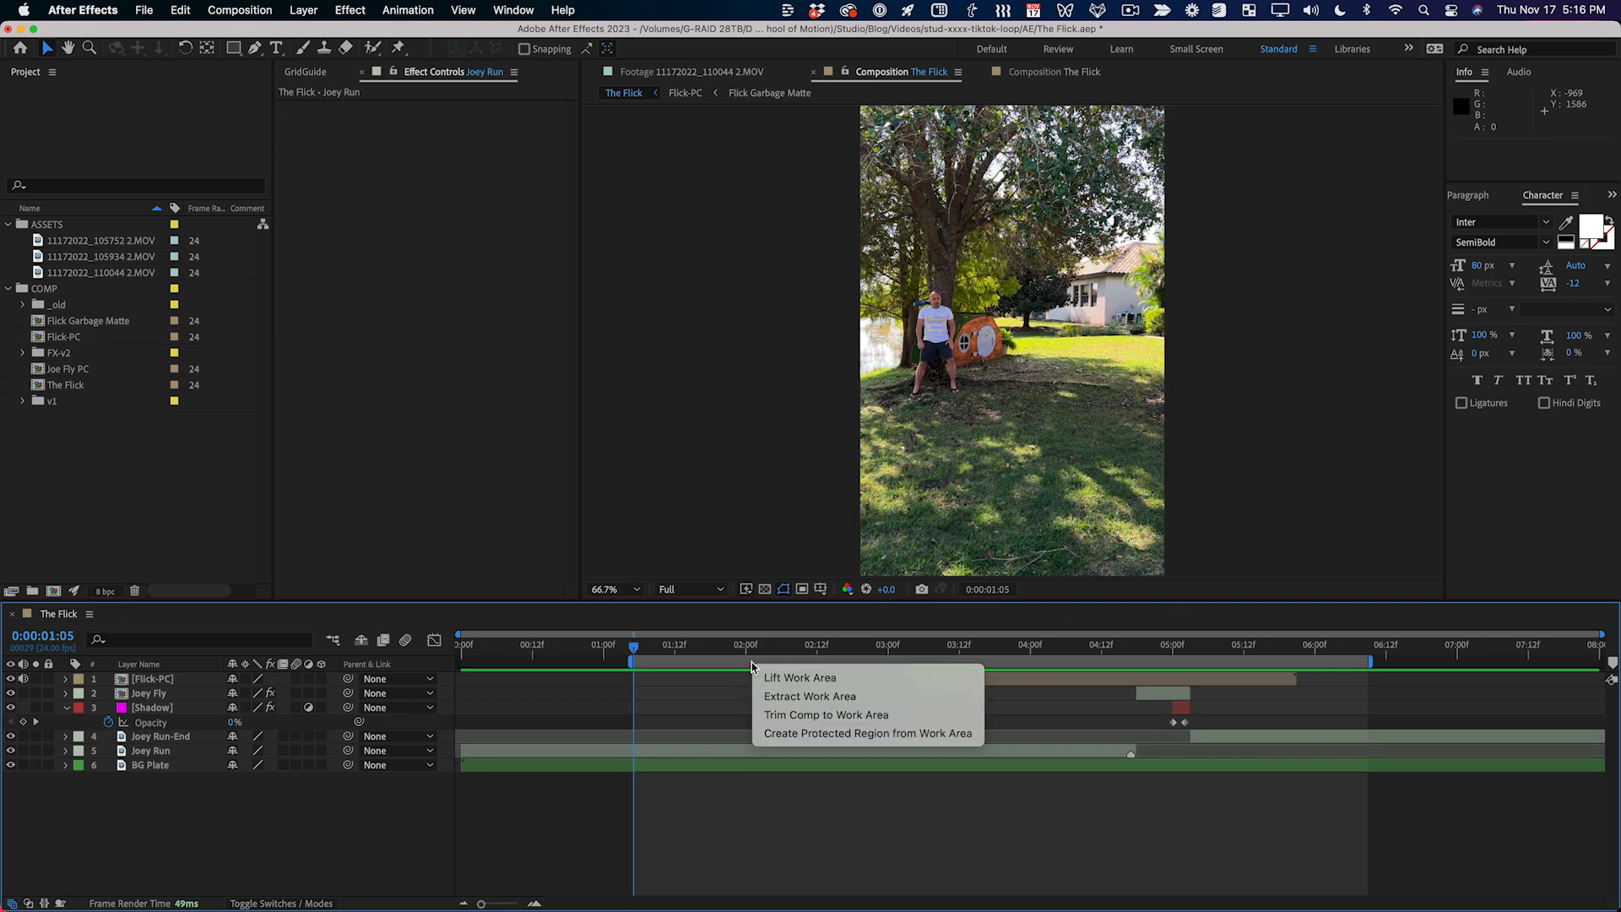
{"action": "left_click", "coordinate": [825, 723]}
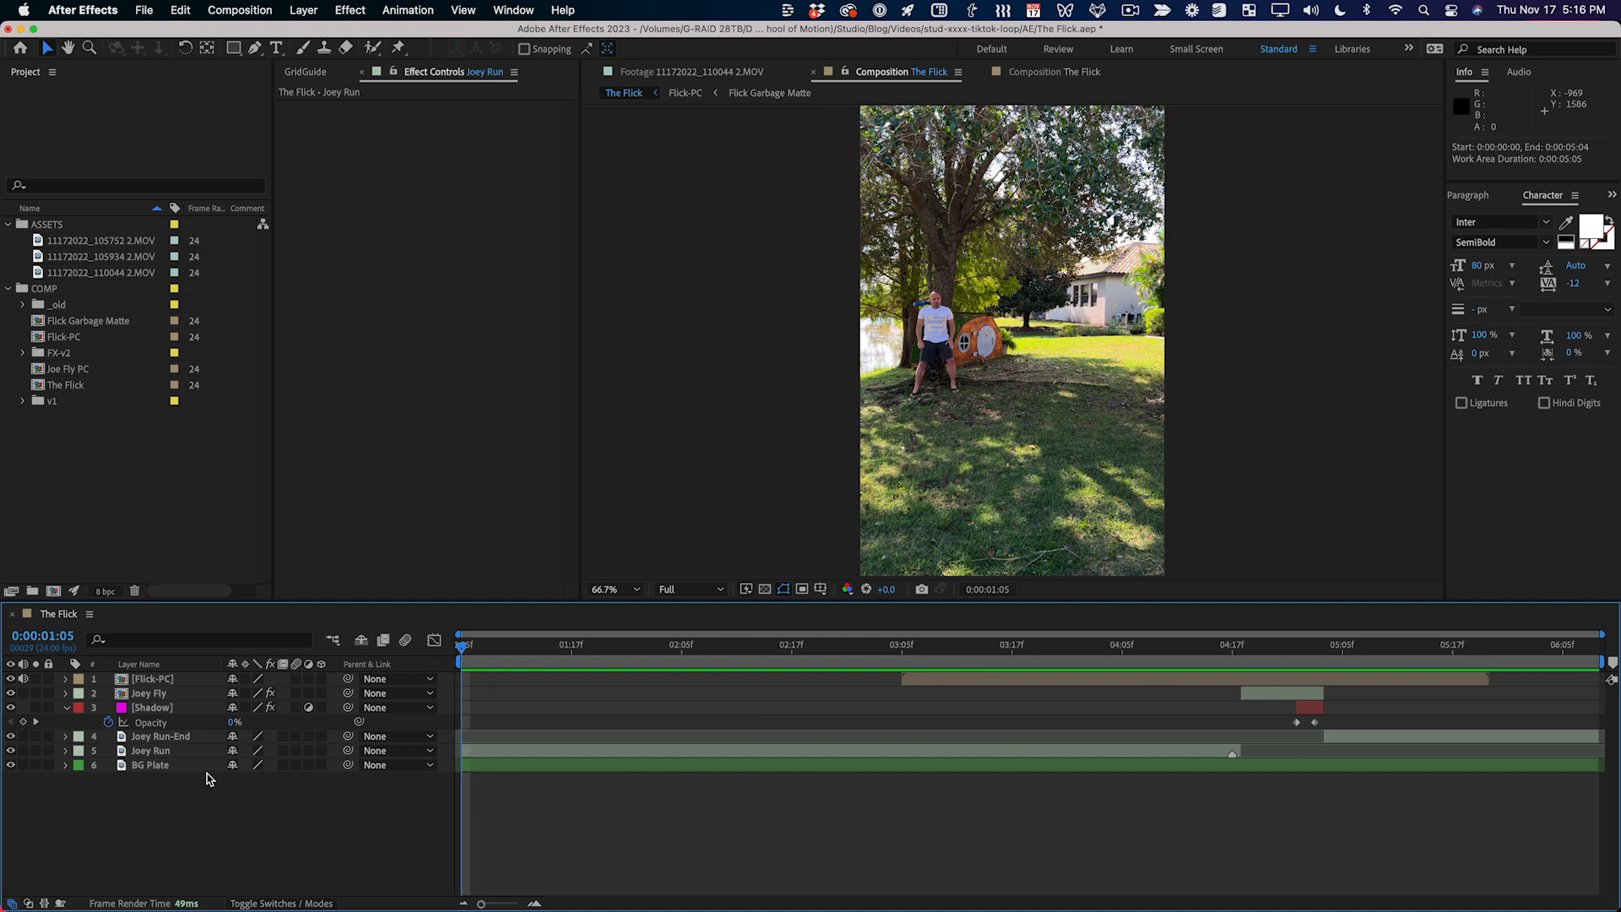
Step: Pre-compose BG Plate as BG-Loop, moving all attributes and adjusting the duration to the layer's time span
{"action": "left_click", "coordinate": [179, 768]}
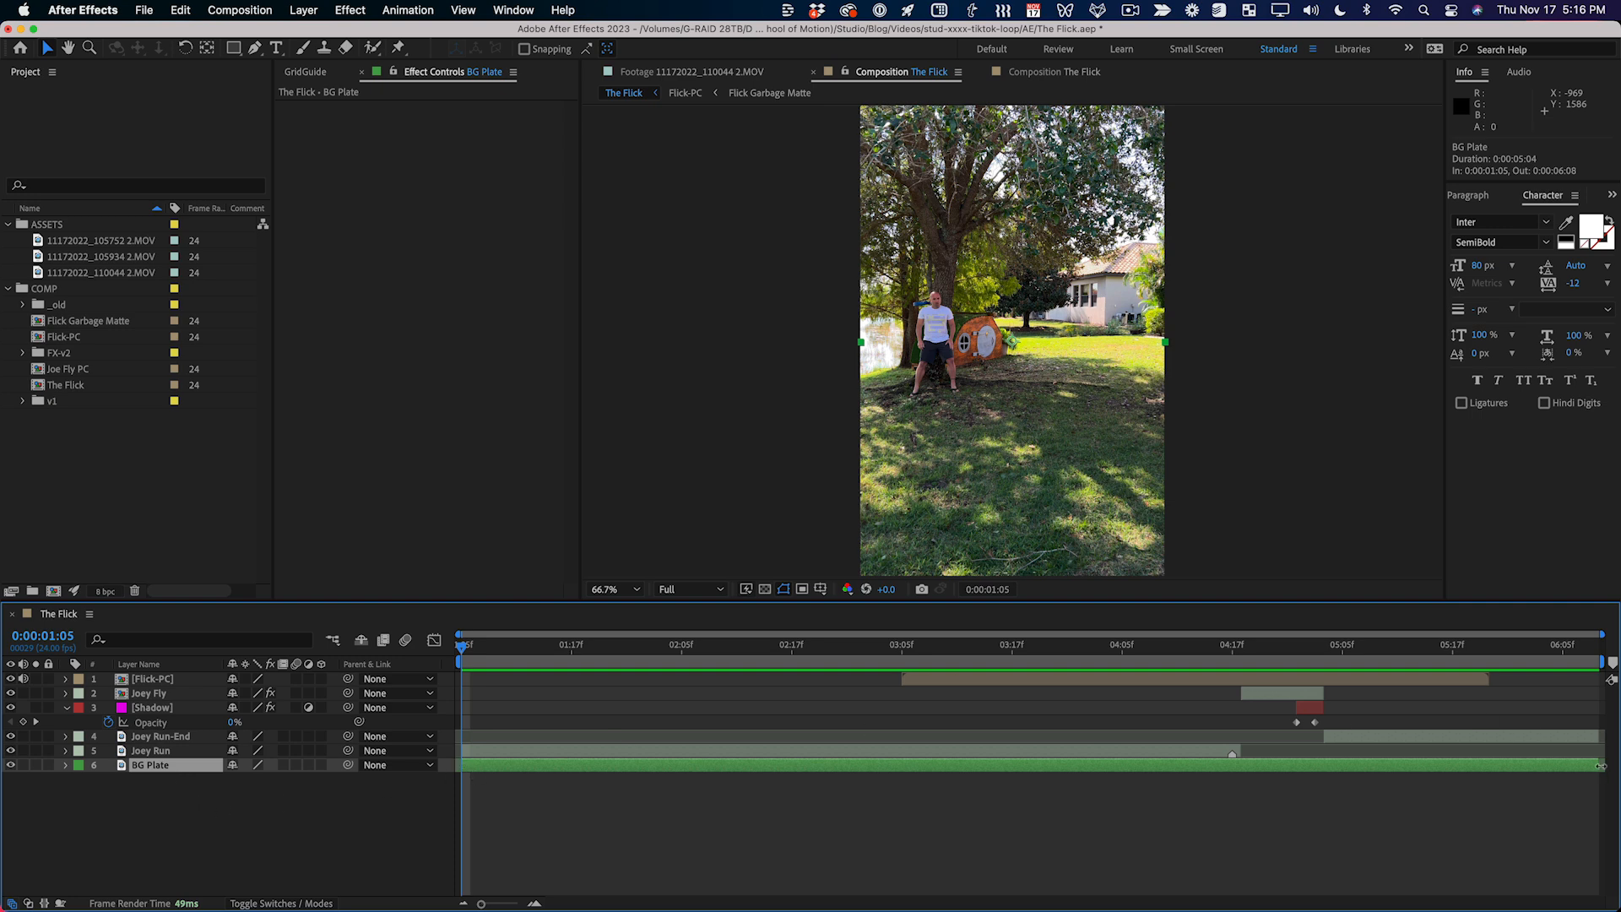
{"action": "key", "text": "super+shift+c"}
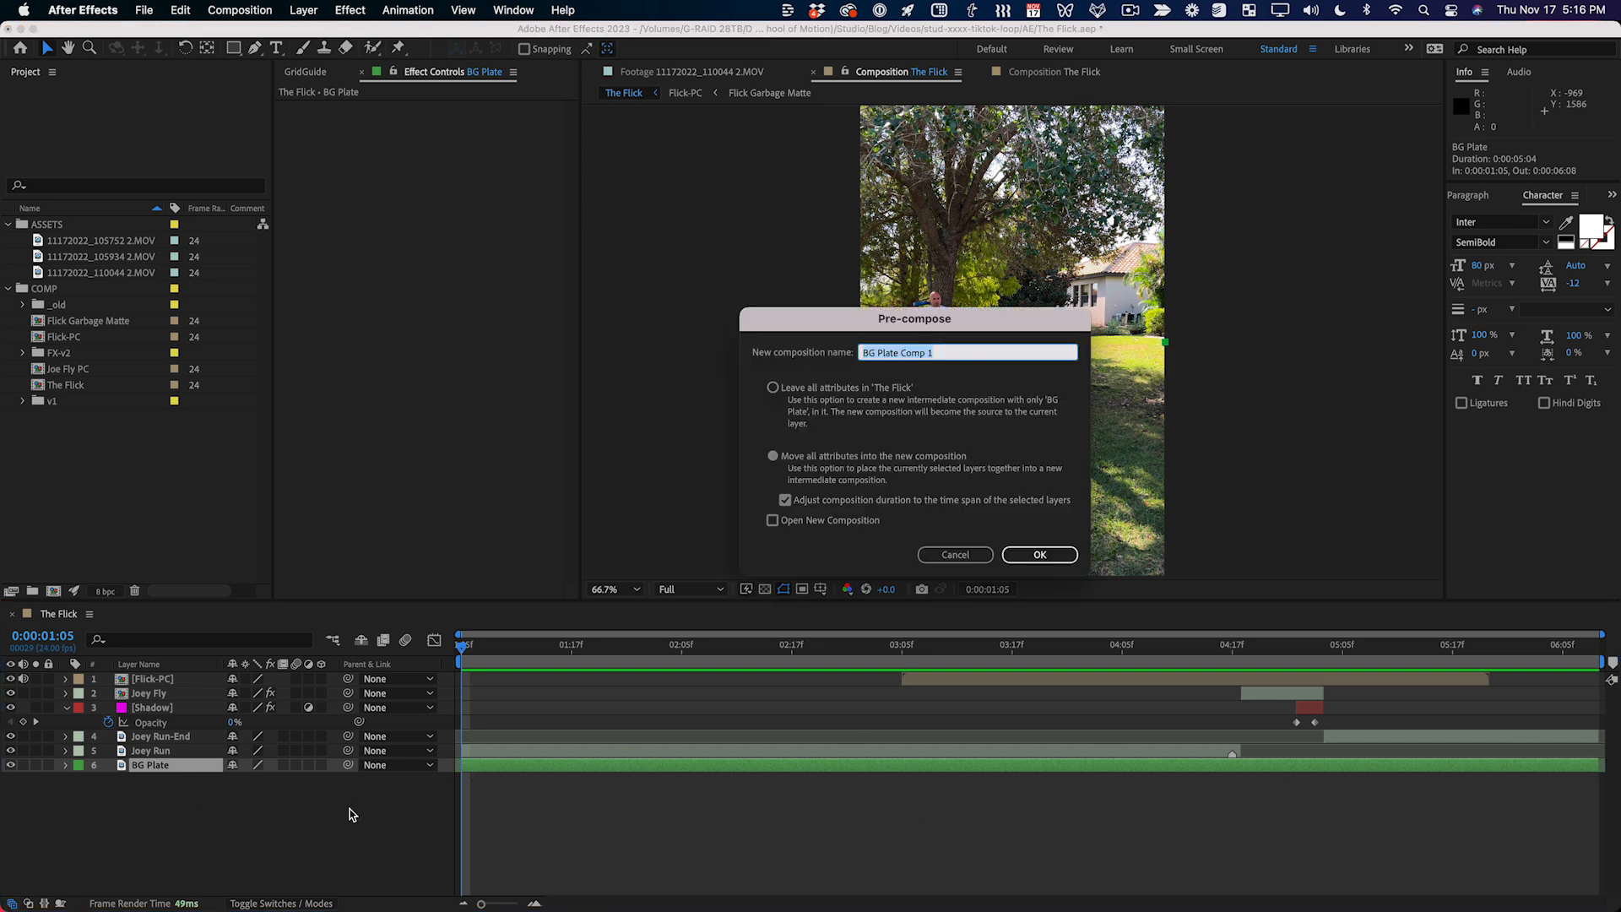
{"action": "type", "text": "BG-Loop"}
{"action": "left_click", "coordinate": [1040, 555]}
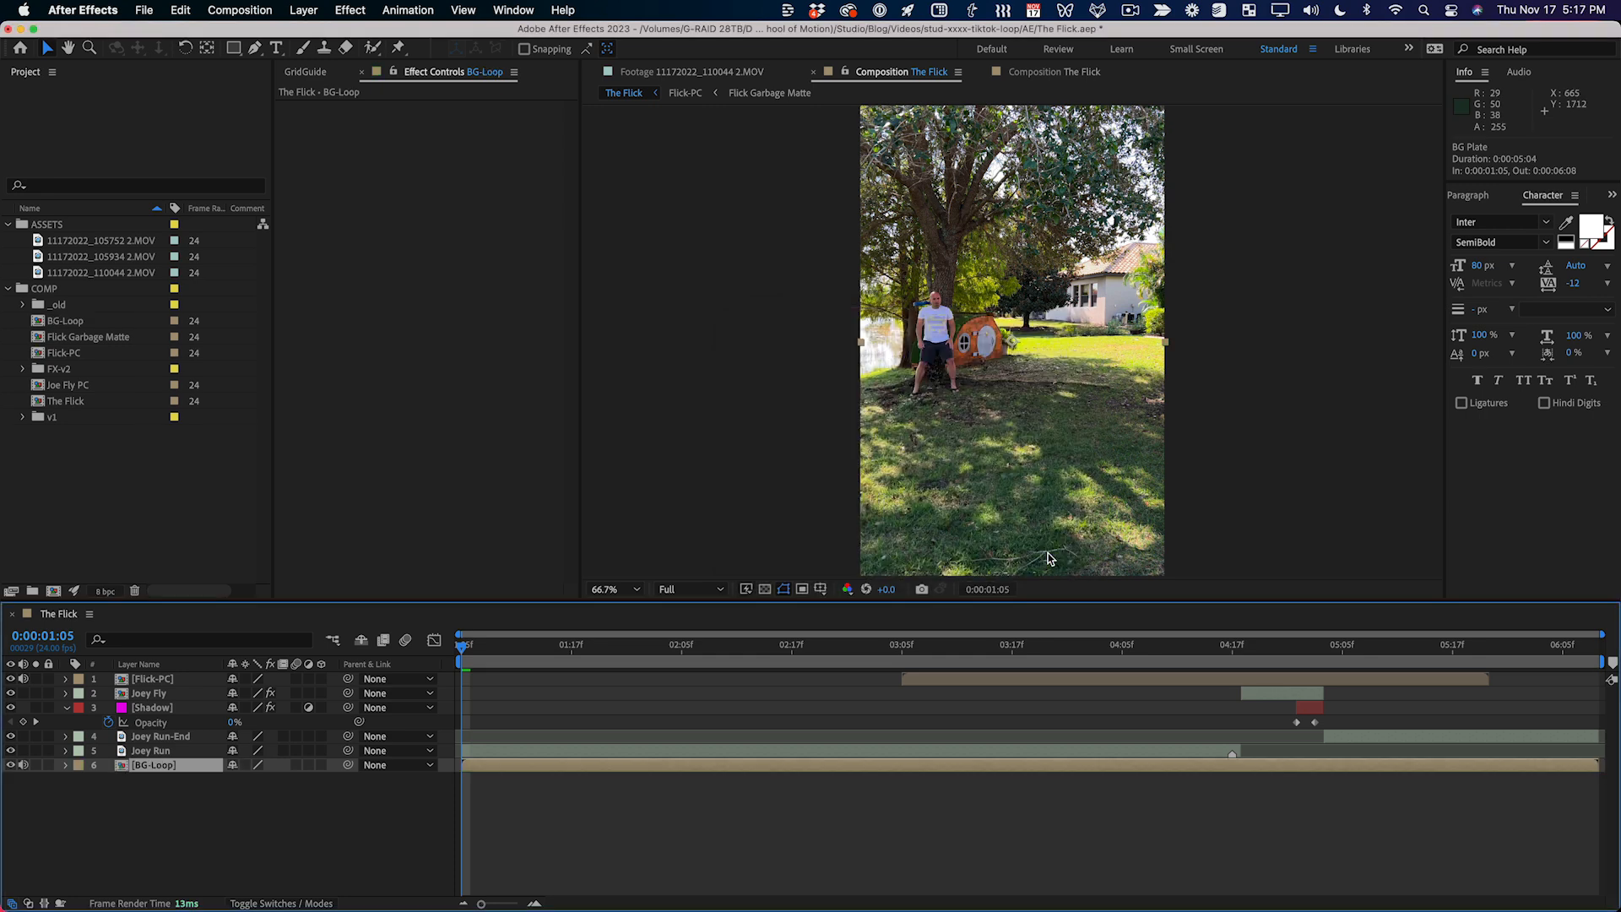
Step: Open BG-Loop and compare its first and last frames to see how the background jumps when it loops
{"action": "double_click", "coordinate": [514, 765]}
{"action": "left_click_drag", "start_coordinate": [498, 647], "coordinate": [1614, 650]}
{"action": "key", "text": "Home"}
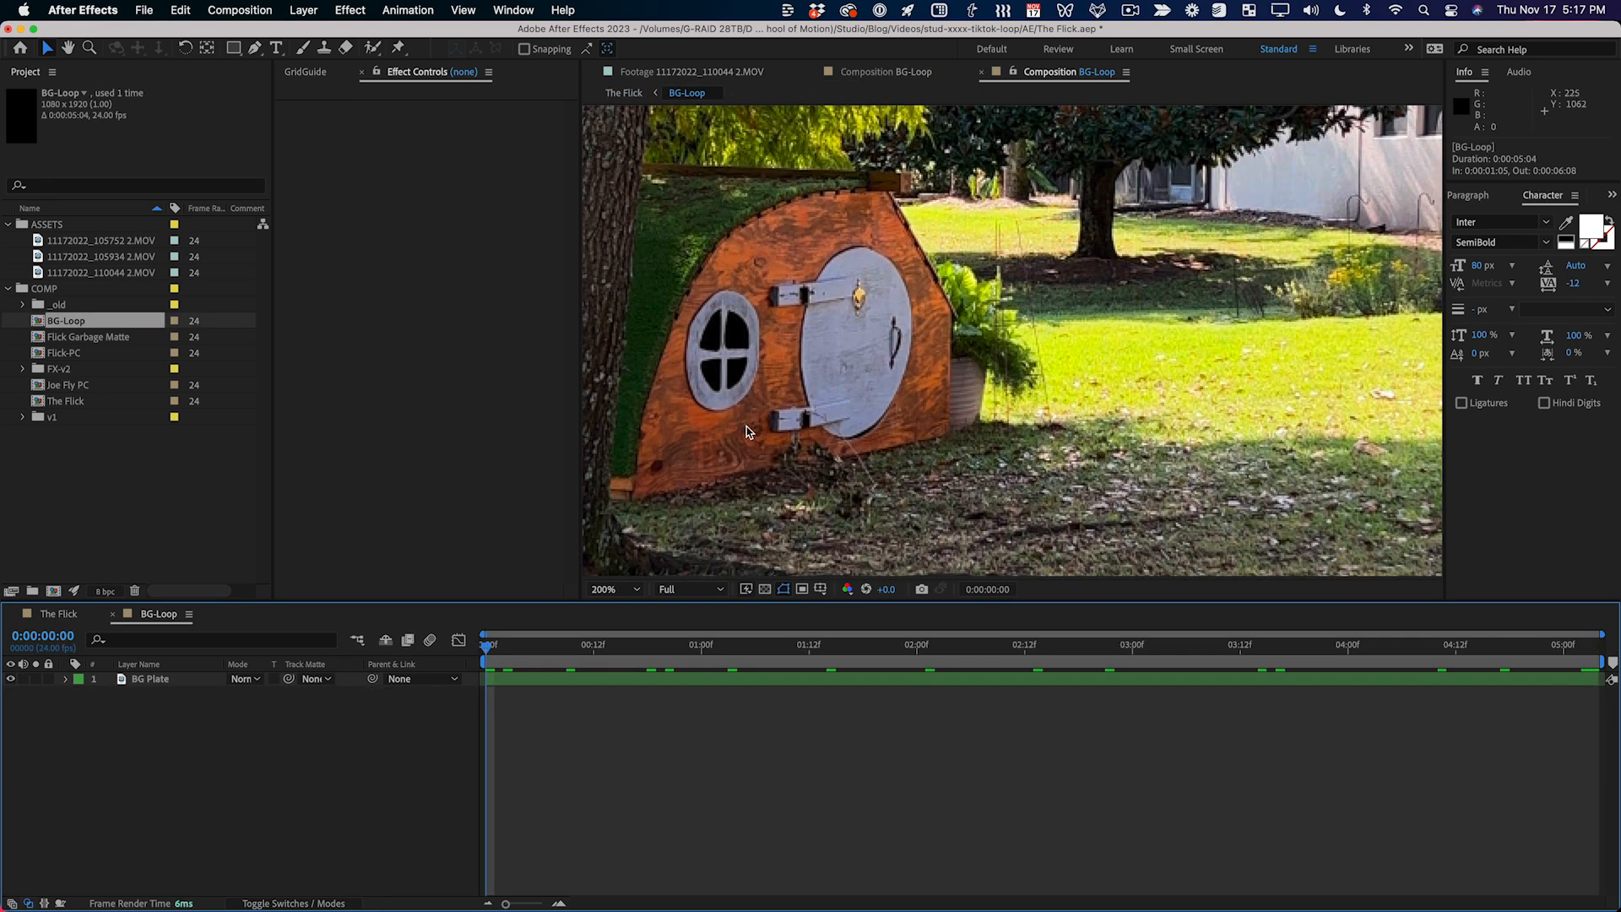
{"action": "key", "text": "shift+/"}
{"action": "left_click", "coordinate": [504, 680]}
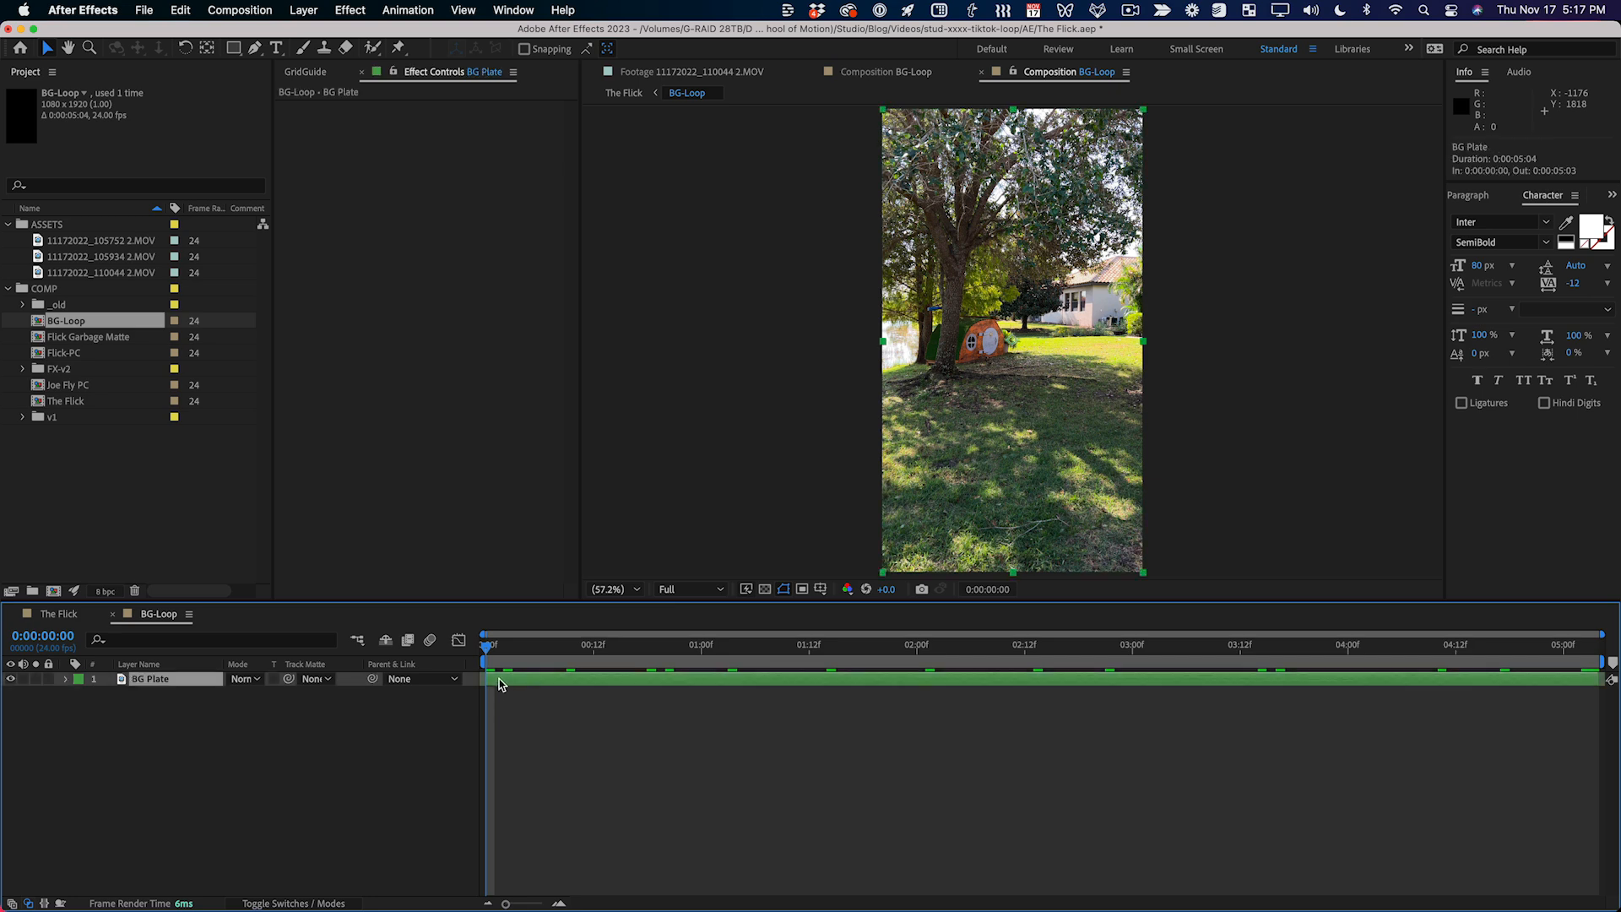
{"action": "key", "text": "End"}
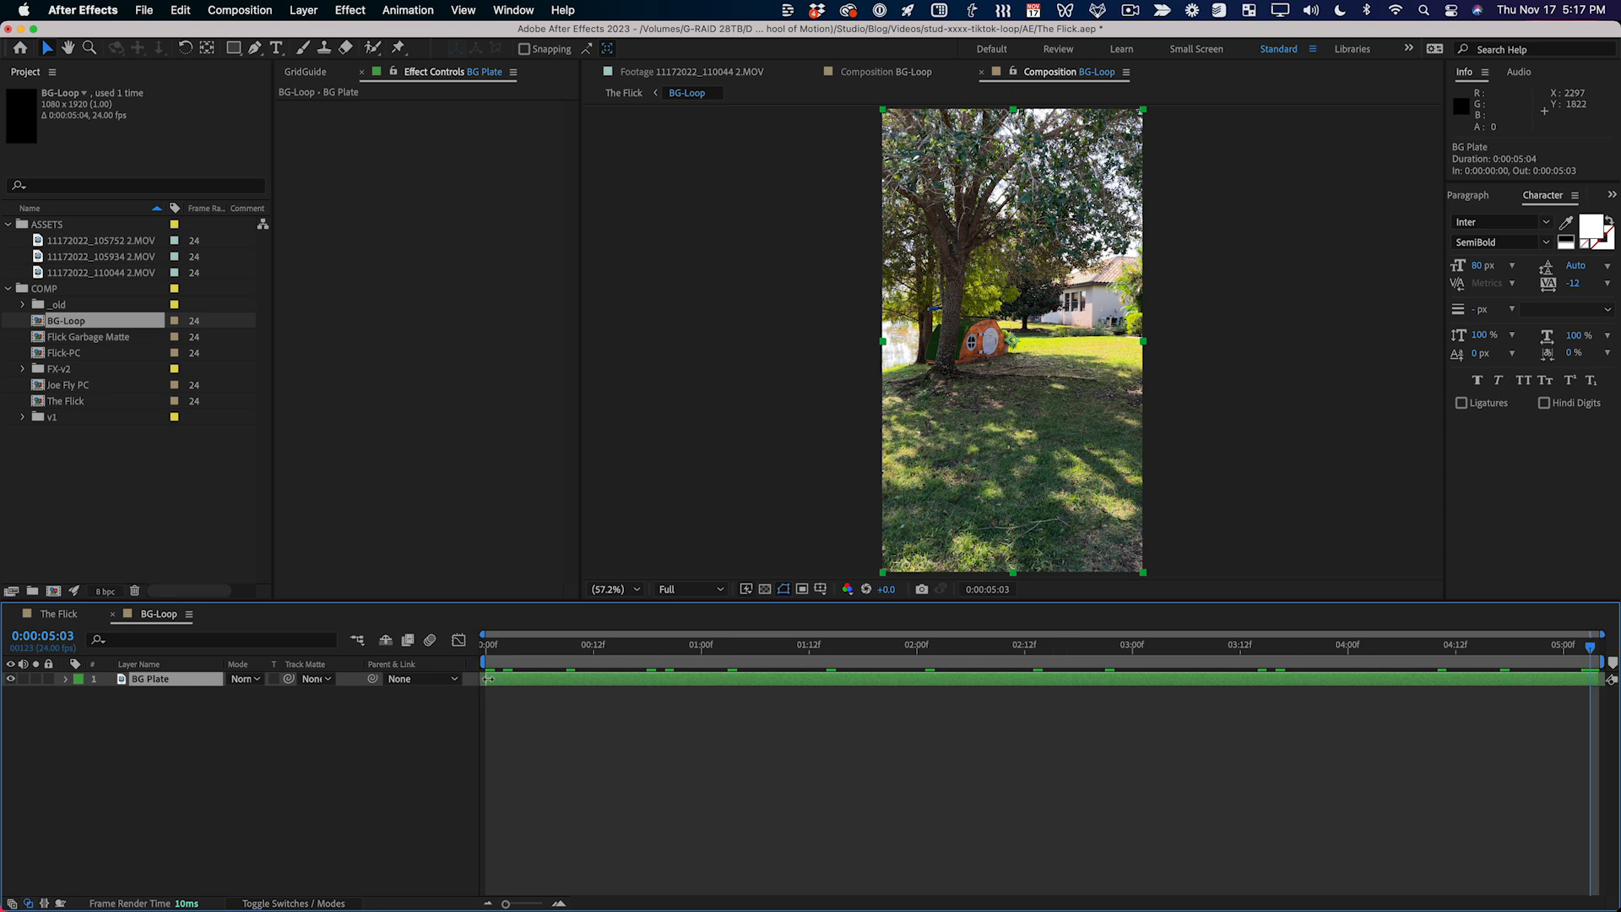
{"action": "key", "text": "Home"}
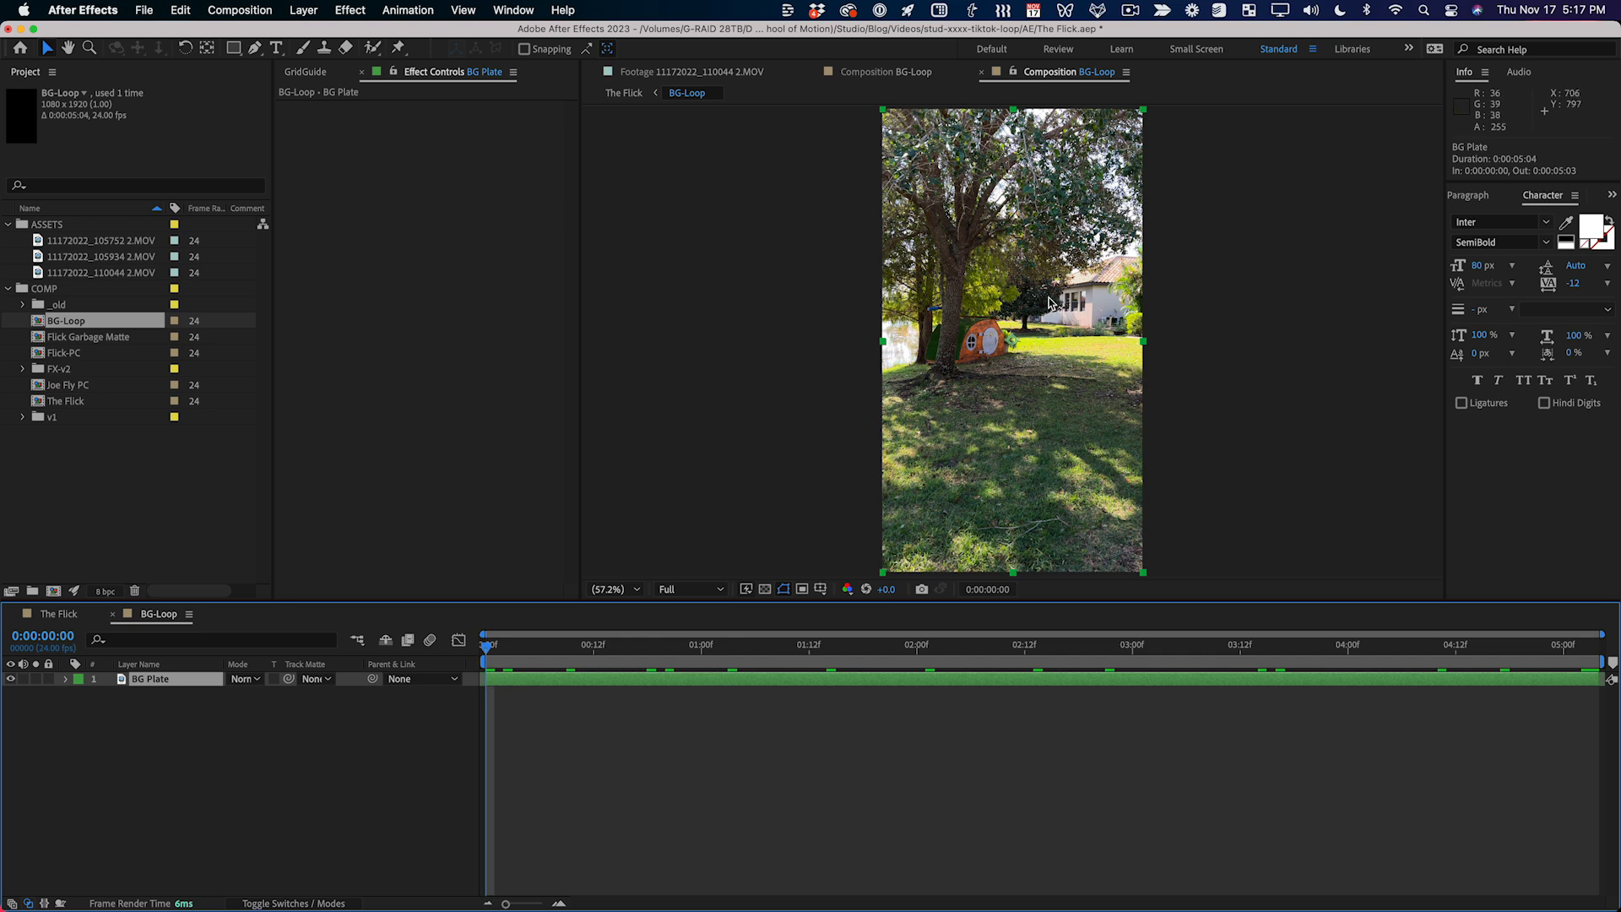
{"action": "key", "text": "End"}
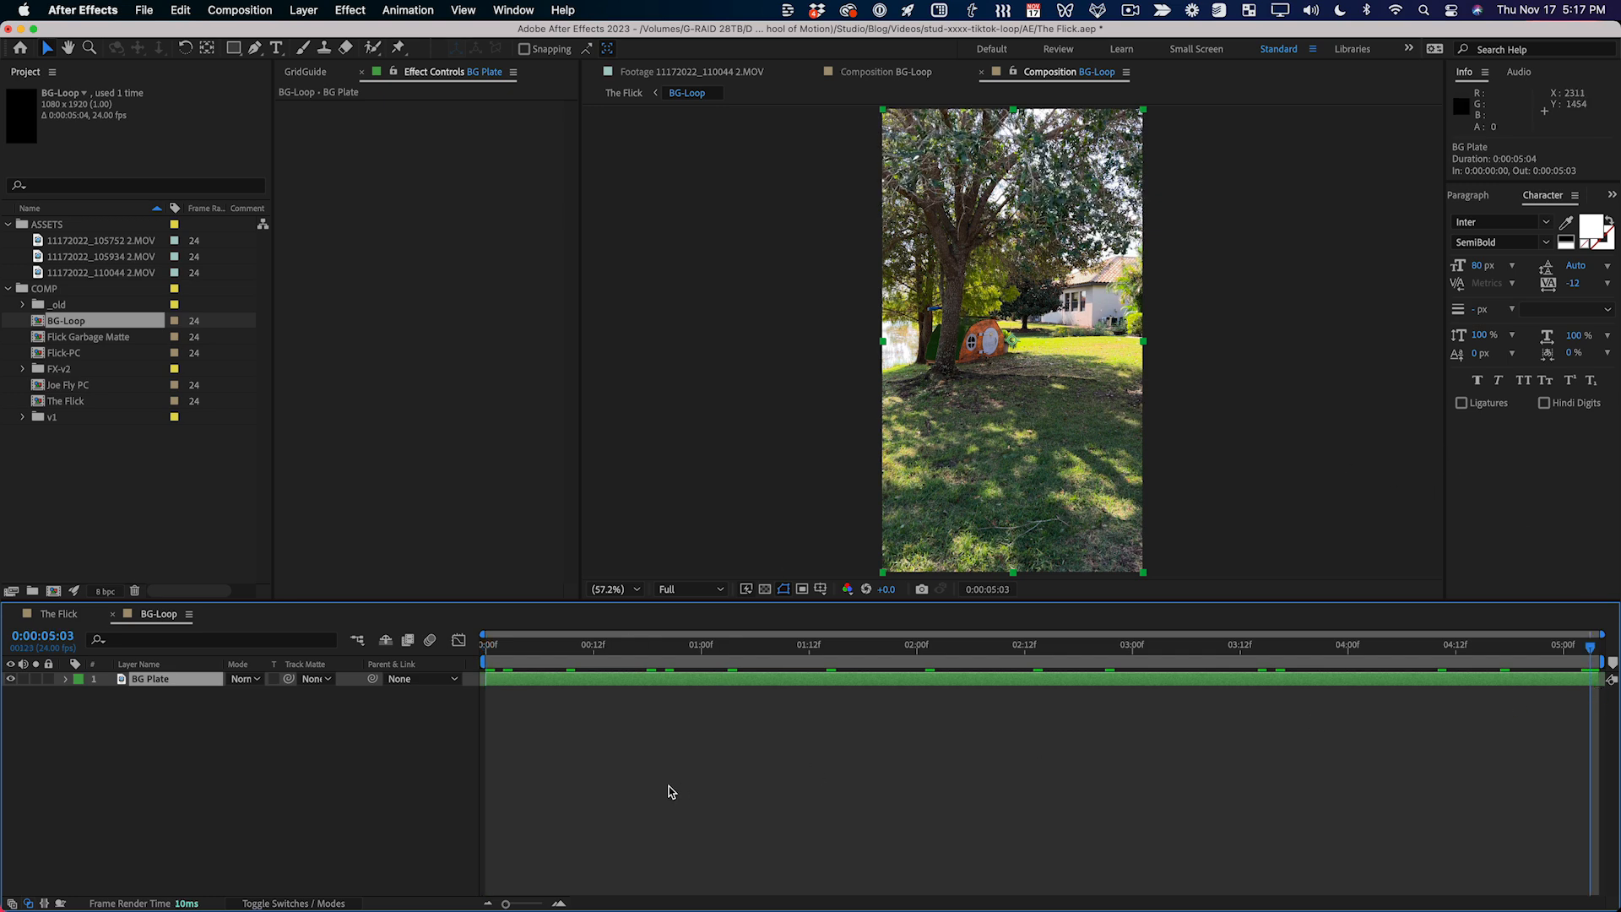
Step: Duplicate BG Plate, shift the copy one frame later and extend its start back to 0:00:00:00
{"action": "key", "text": "Home"}
{"action": "key", "text": "super+d"}
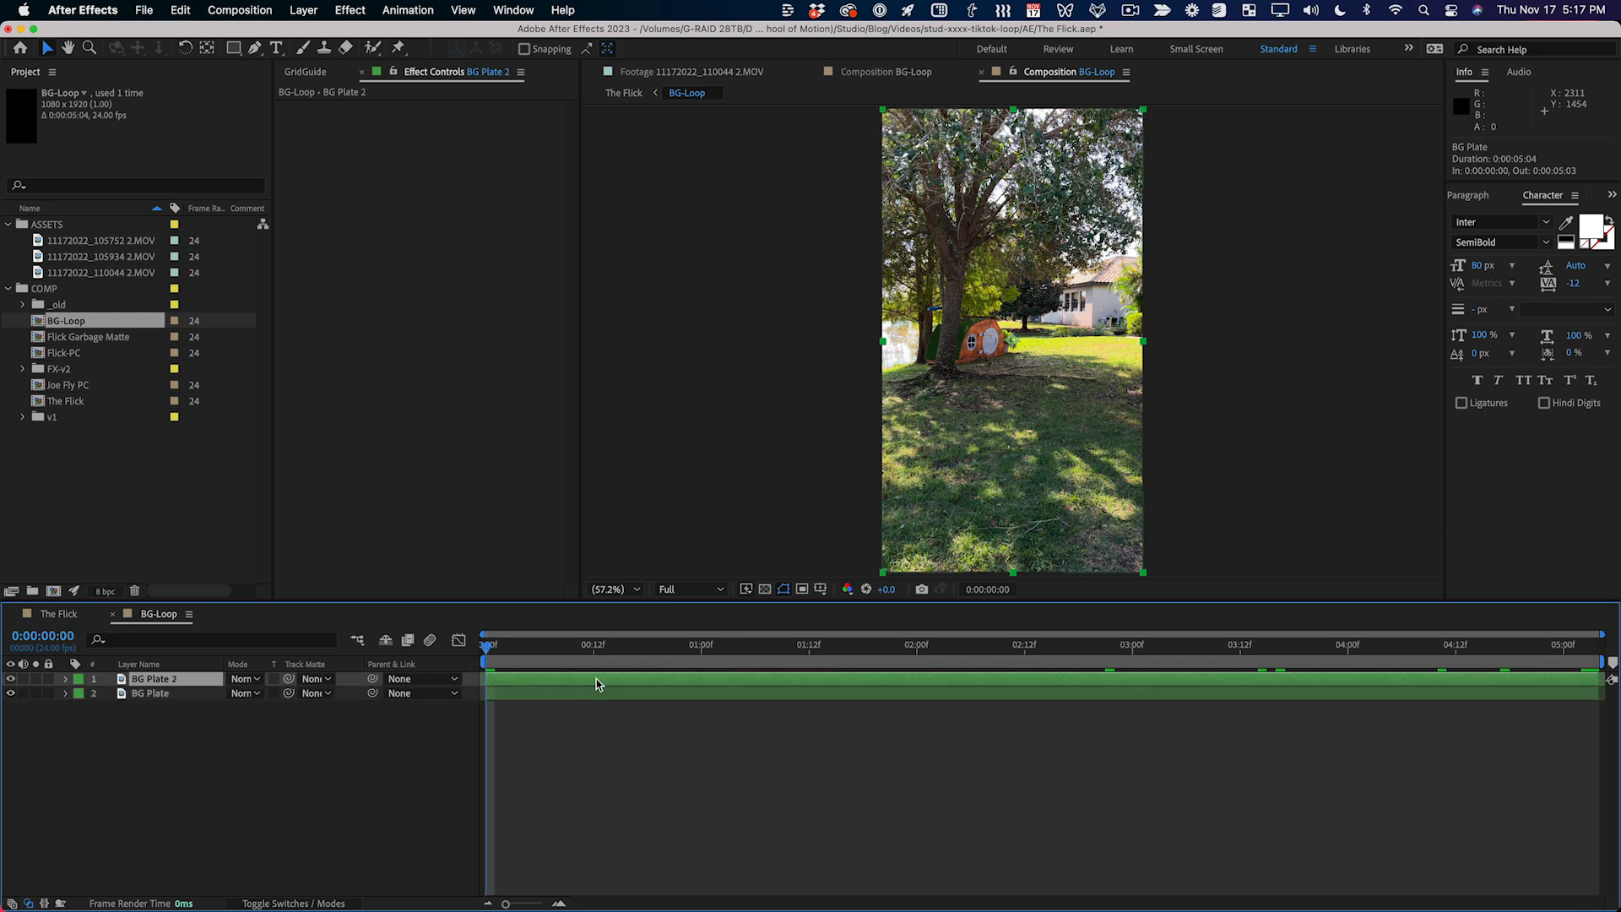
{"action": "key", "text": "alt+Page_Down"}
{"action": "key", "text": "equal"}
{"action": "key", "text": "equal"}
{"action": "key", "text": "equal"}
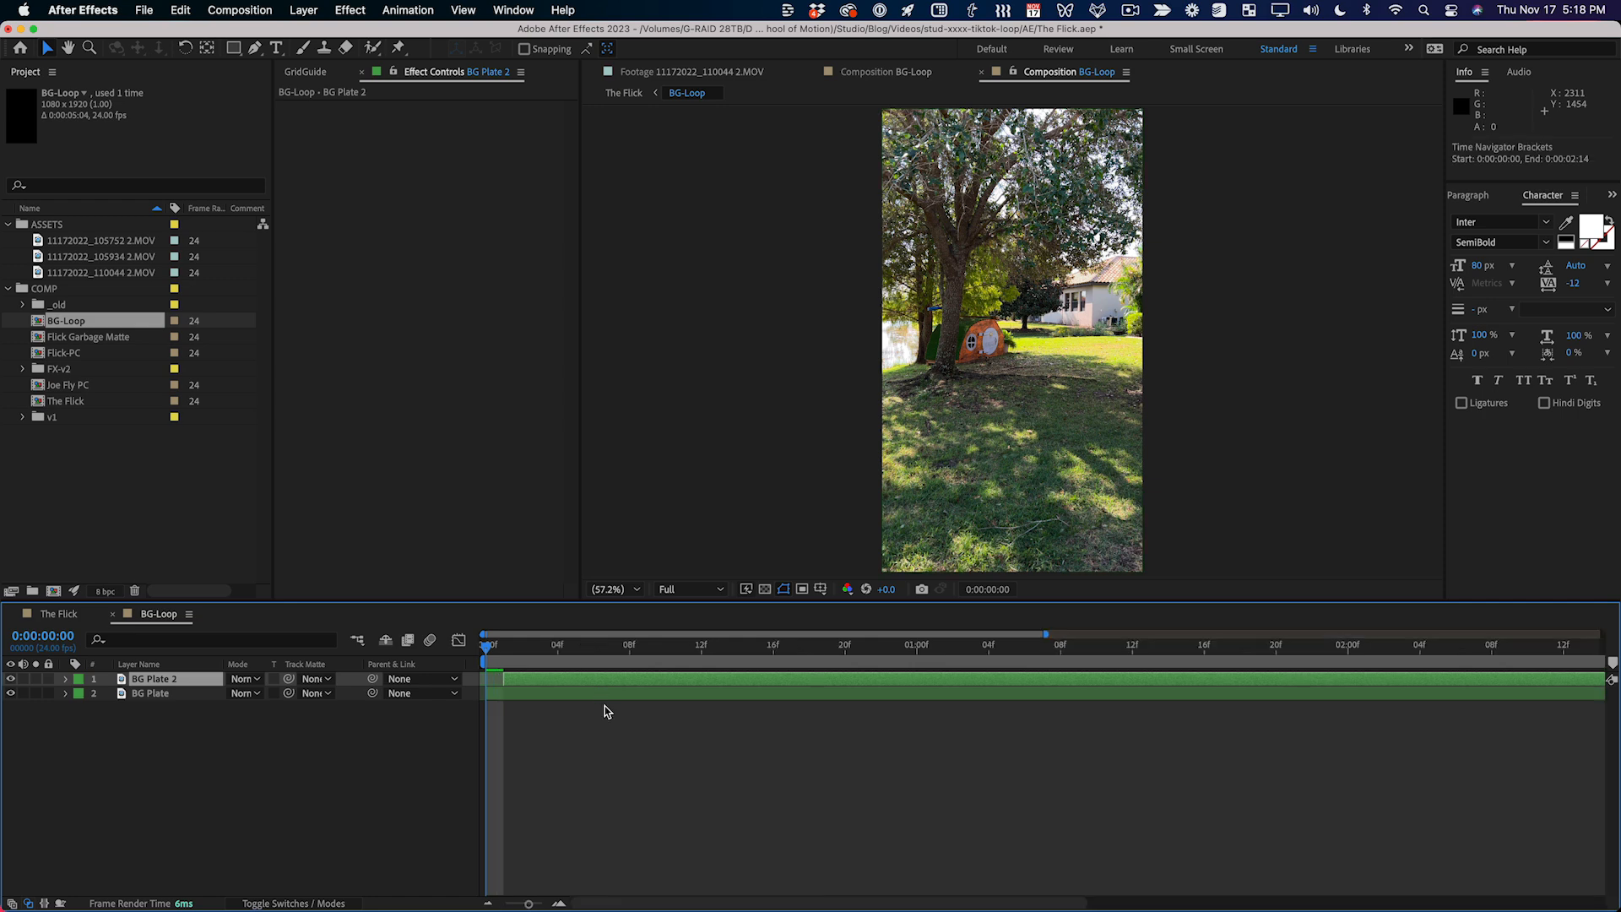
{"action": "left_click_drag", "start_coordinate": [525, 680], "coordinate": [494, 680]}
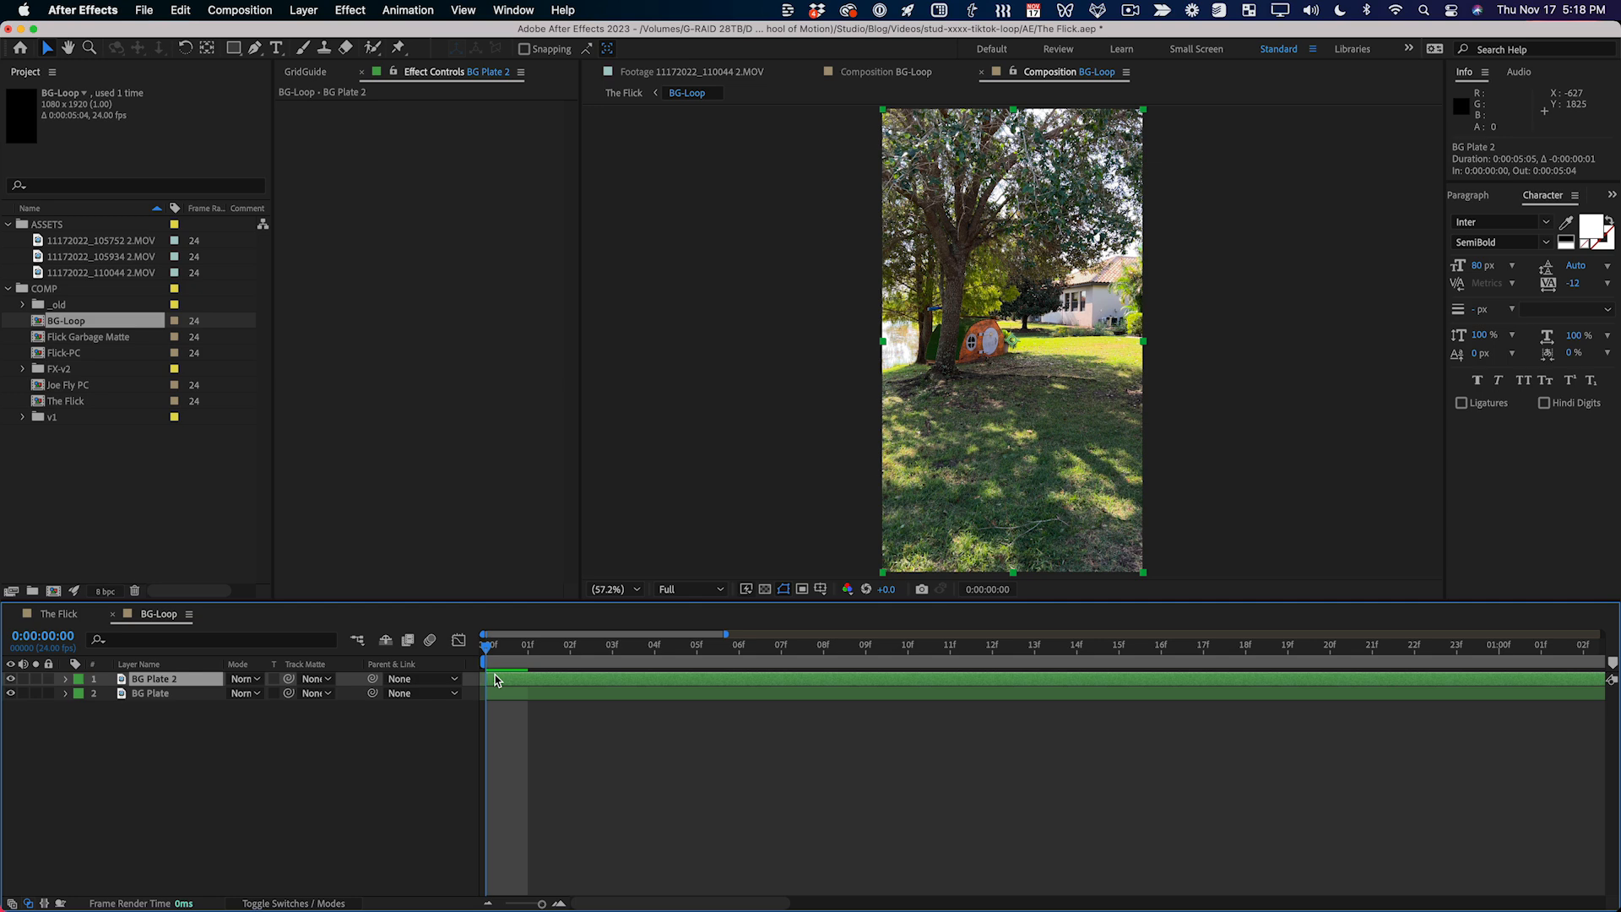
{"action": "key", "text": "minus"}
{"action": "key", "text": "minus"}
{"action": "key", "text": "minus"}
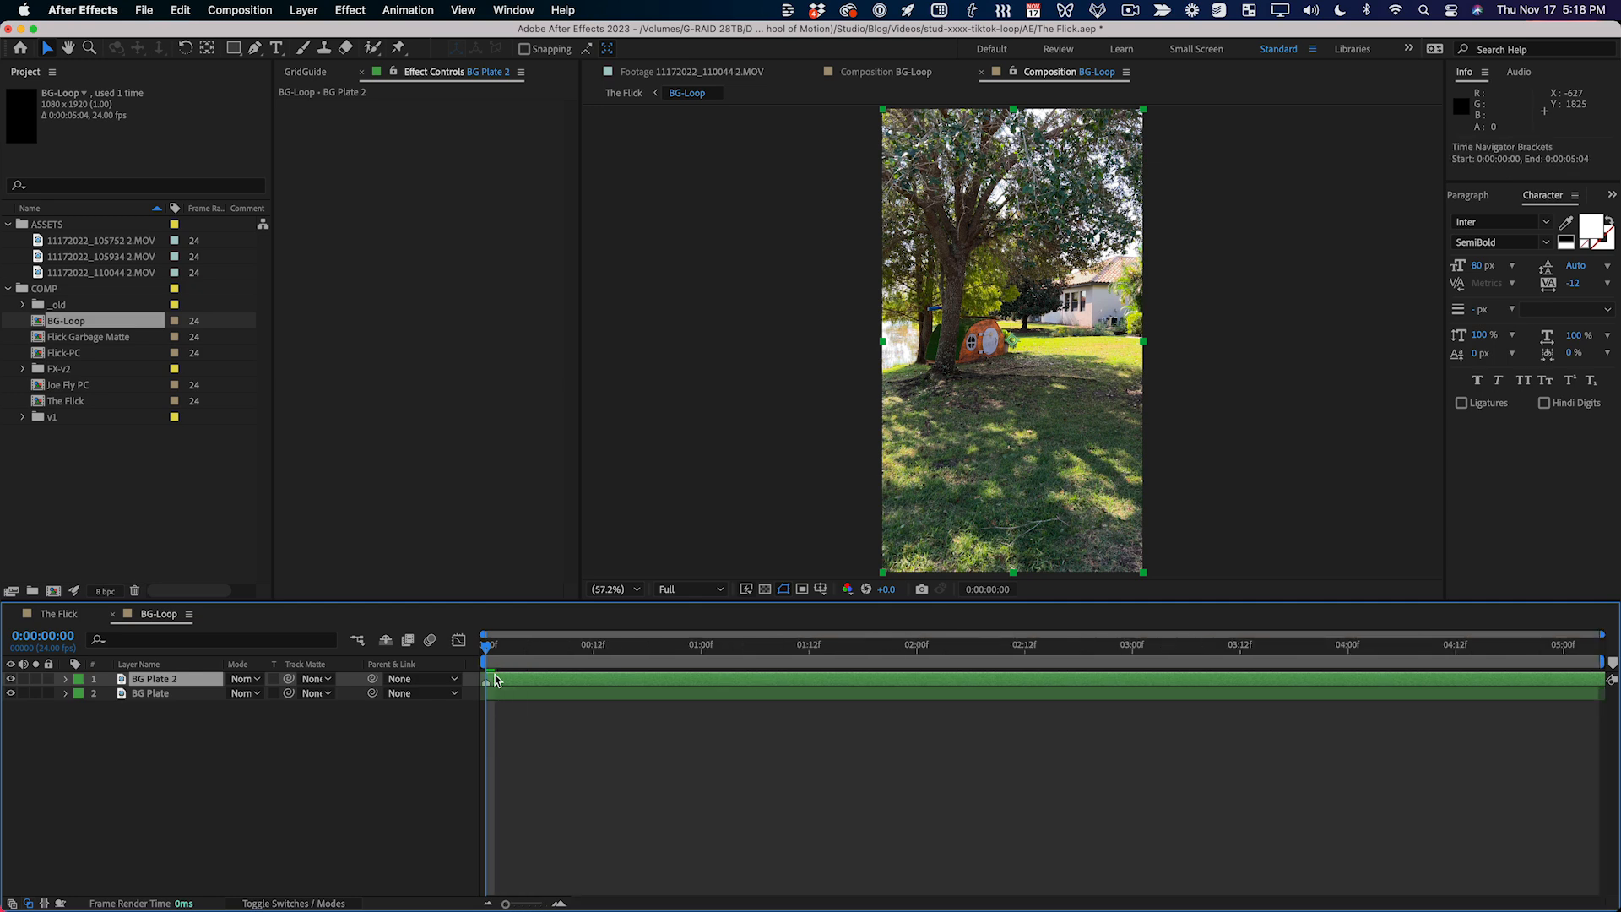
Step: Slide BG Plate 2 so its loop-start frame falls at 0:00:05:03, and extend its start back to 0:00:03:23
{"action": "key", "text": "End"}
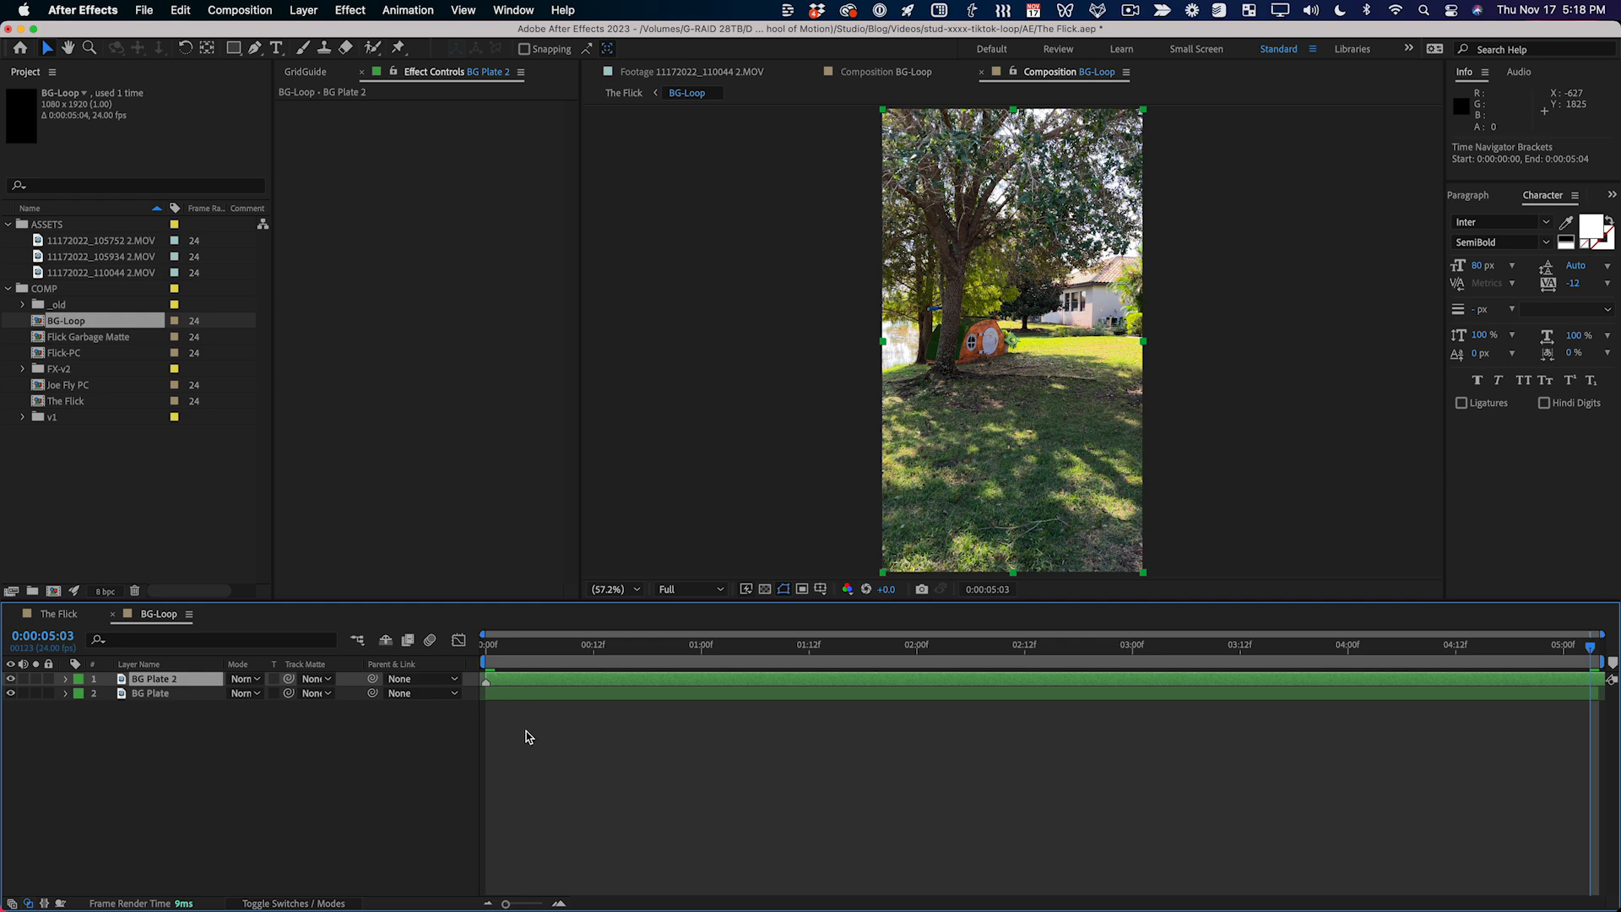
{"action": "left_click_drag", "start_coordinate": [503, 683], "coordinate": [1599, 731]}
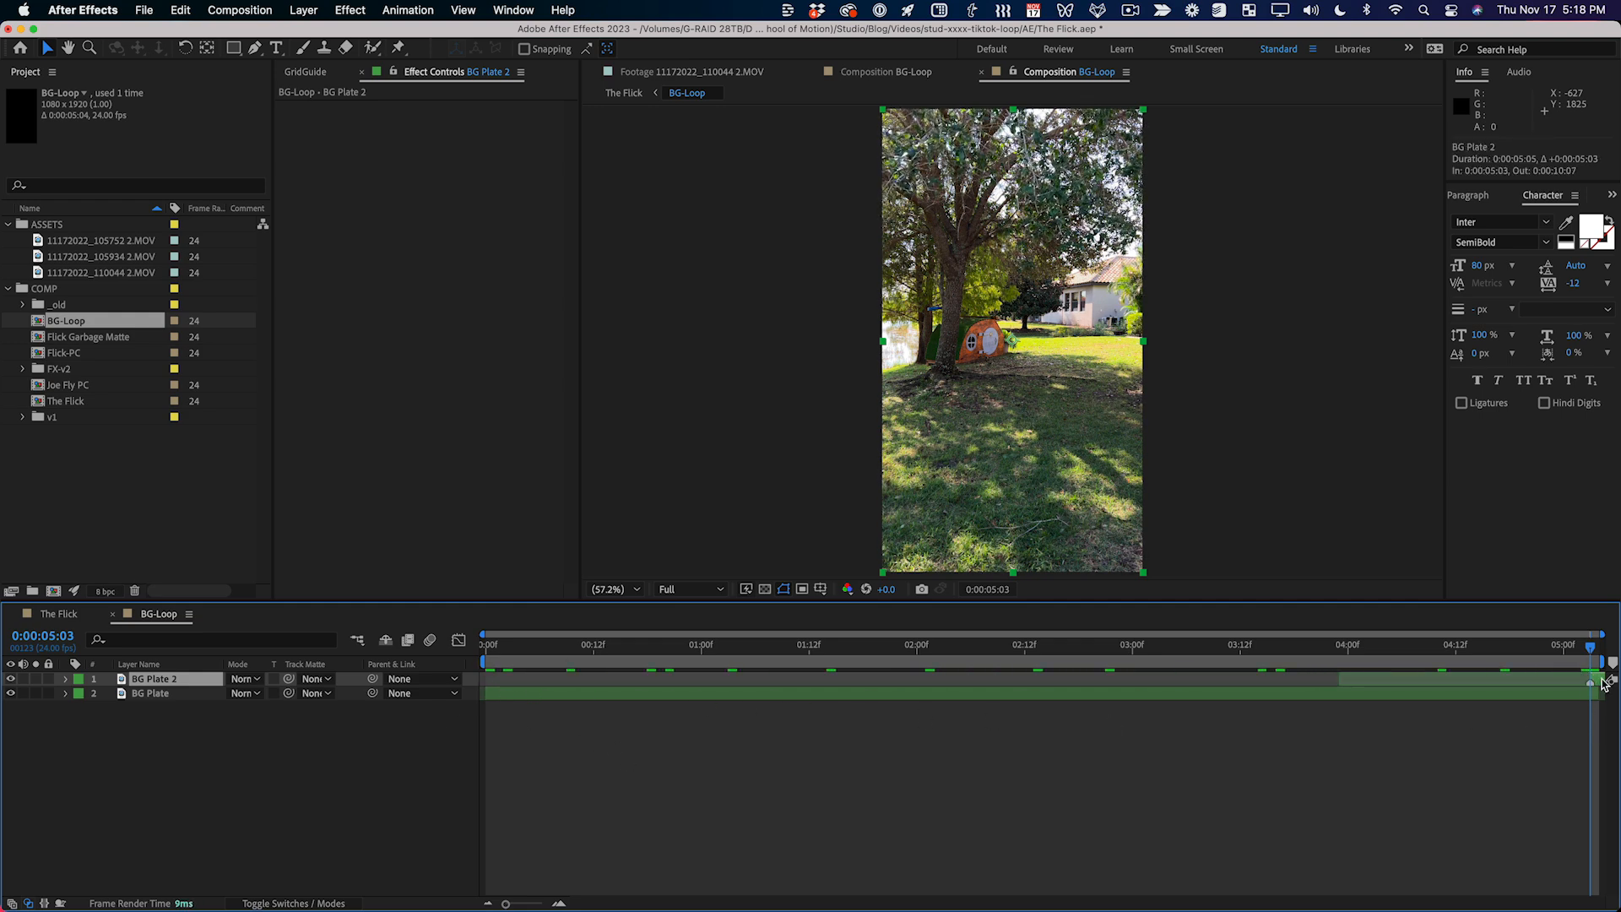
{"action": "key", "text": "super+z"}
{"action": "left_click_drag", "start_coordinate": [1369, 649], "coordinate": [1341, 650]}
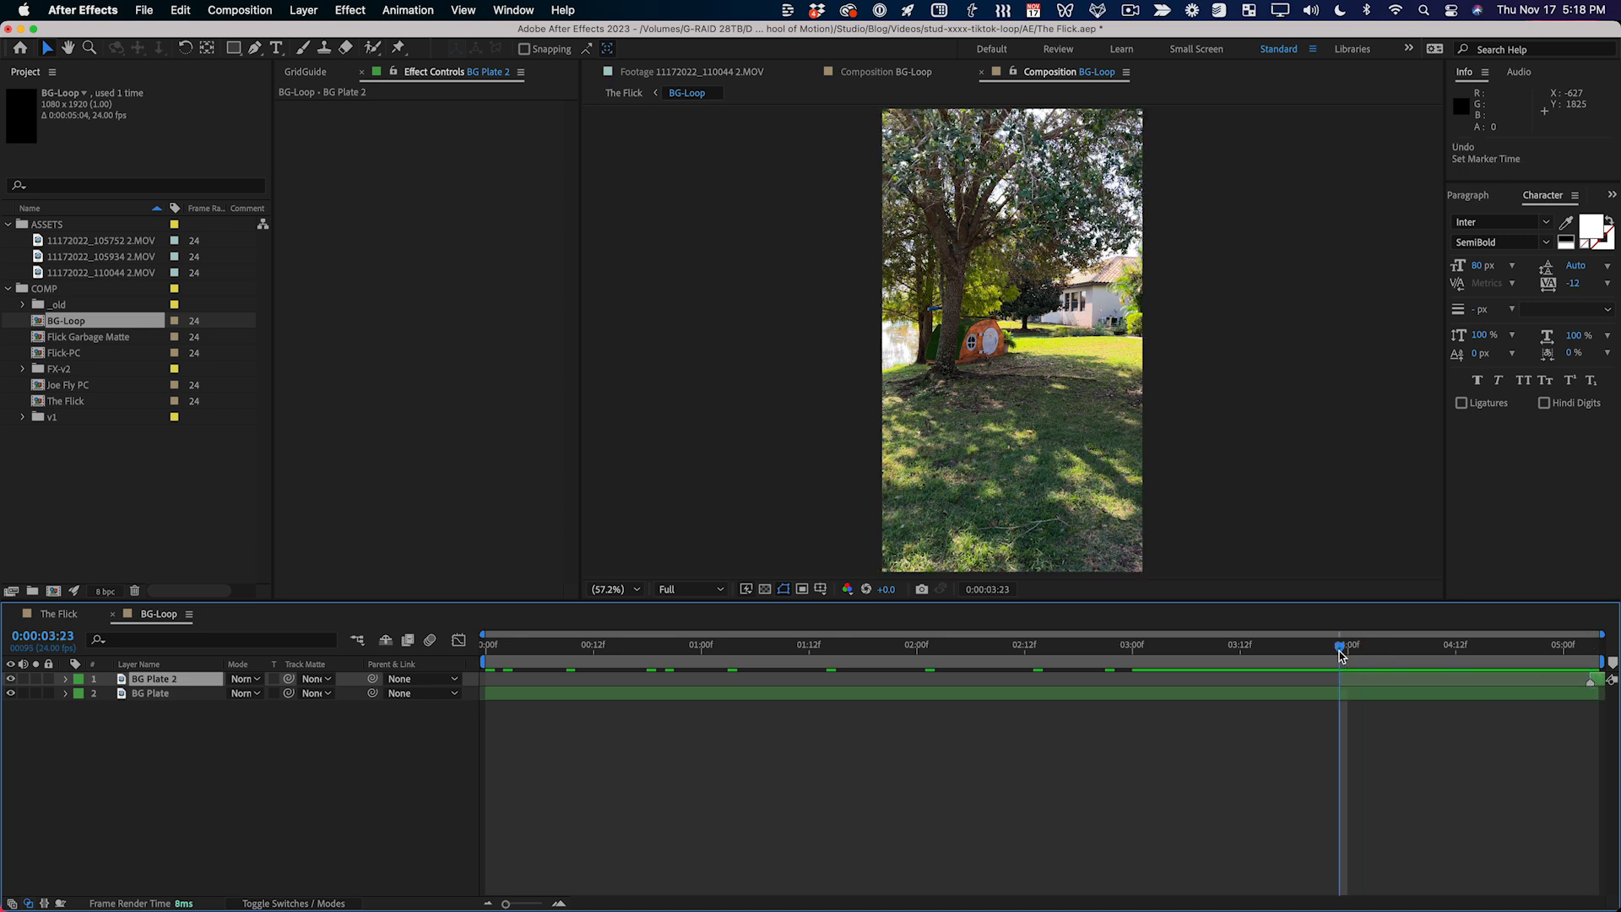
{"action": "left_click", "coordinate": [1415, 679]}
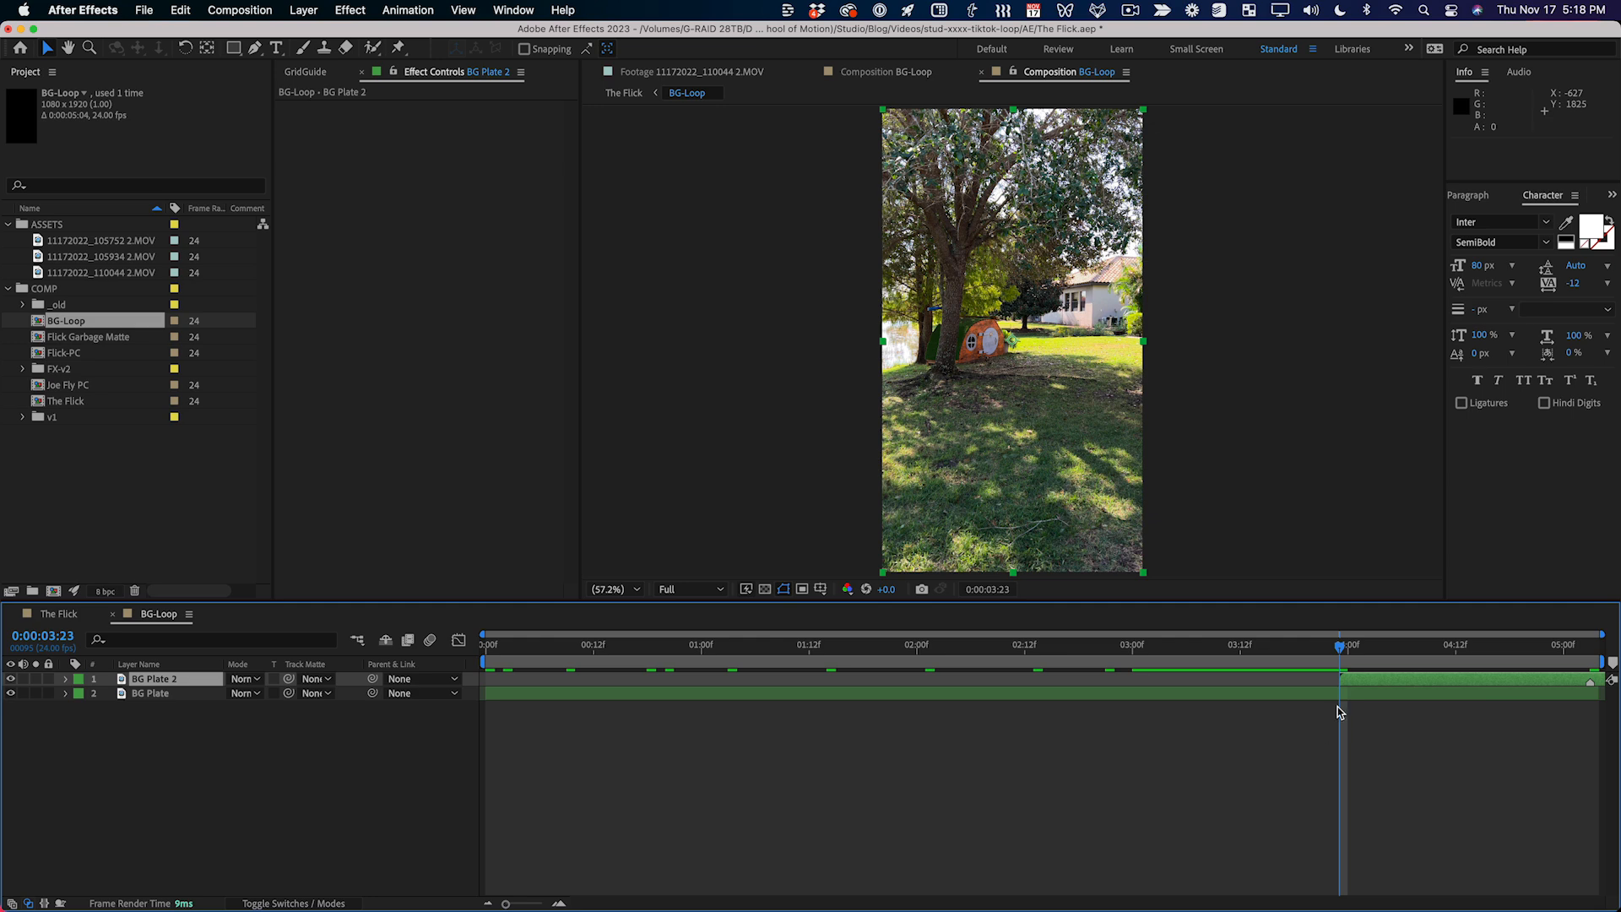
Step: Fade in BG Plate 2 with opacity keyframes of 0% at 0:00:04:00 and 100% at 0:00:05:03
{"action": "key", "text": "space"}
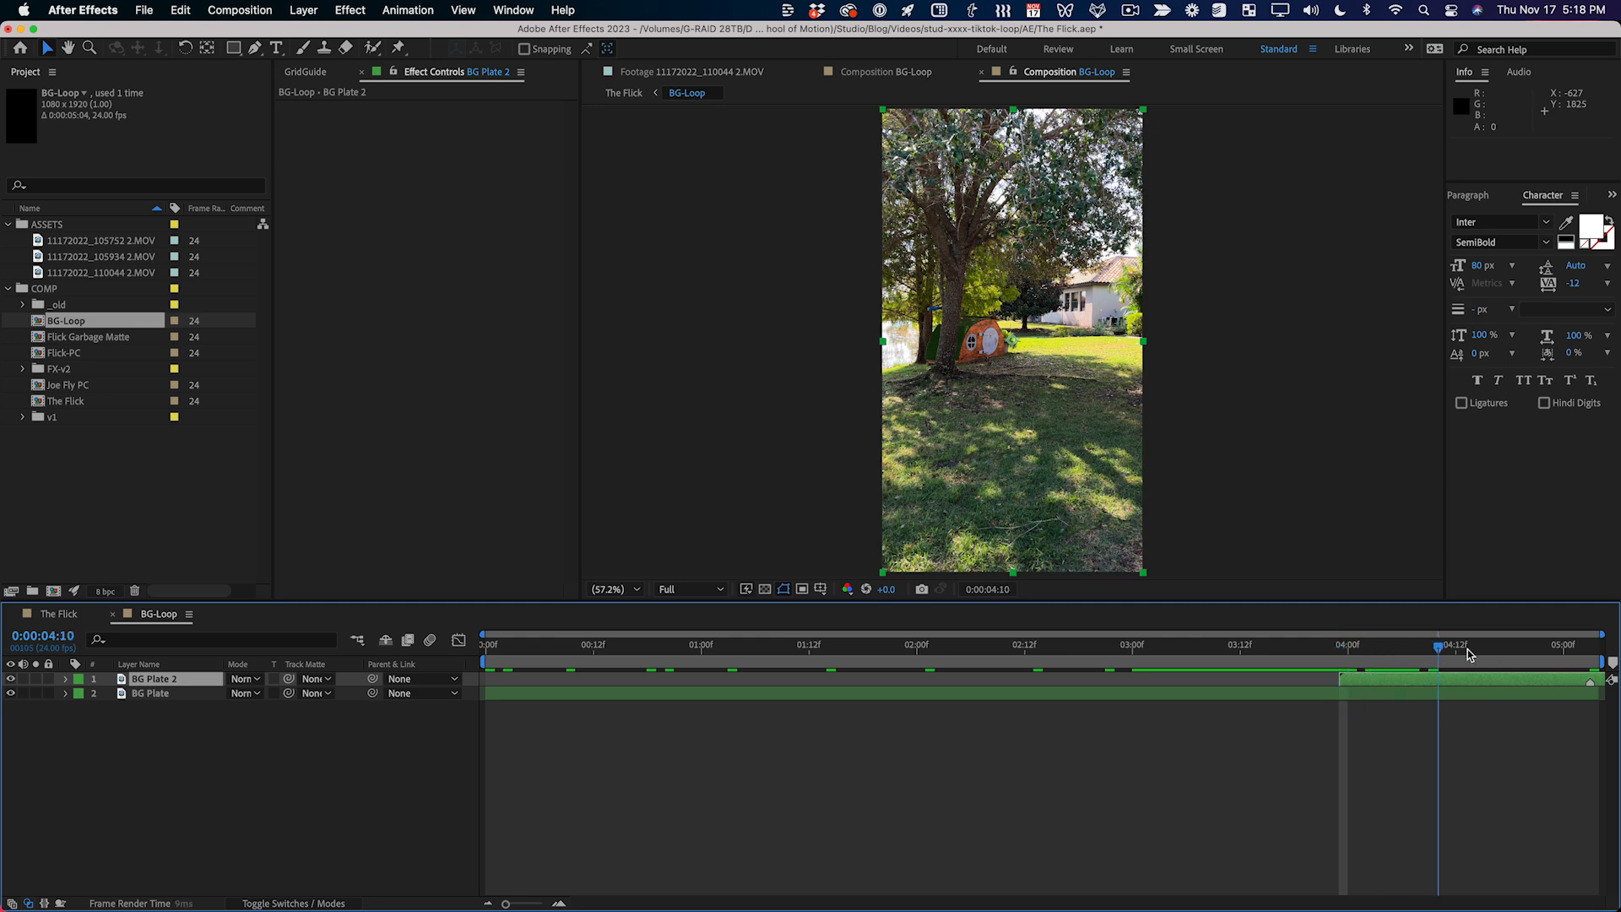
{"action": "left_click_drag", "start_coordinate": [1337, 651], "coordinate": [1333, 655]}
{"action": "key", "text": "alt+shift+t"}
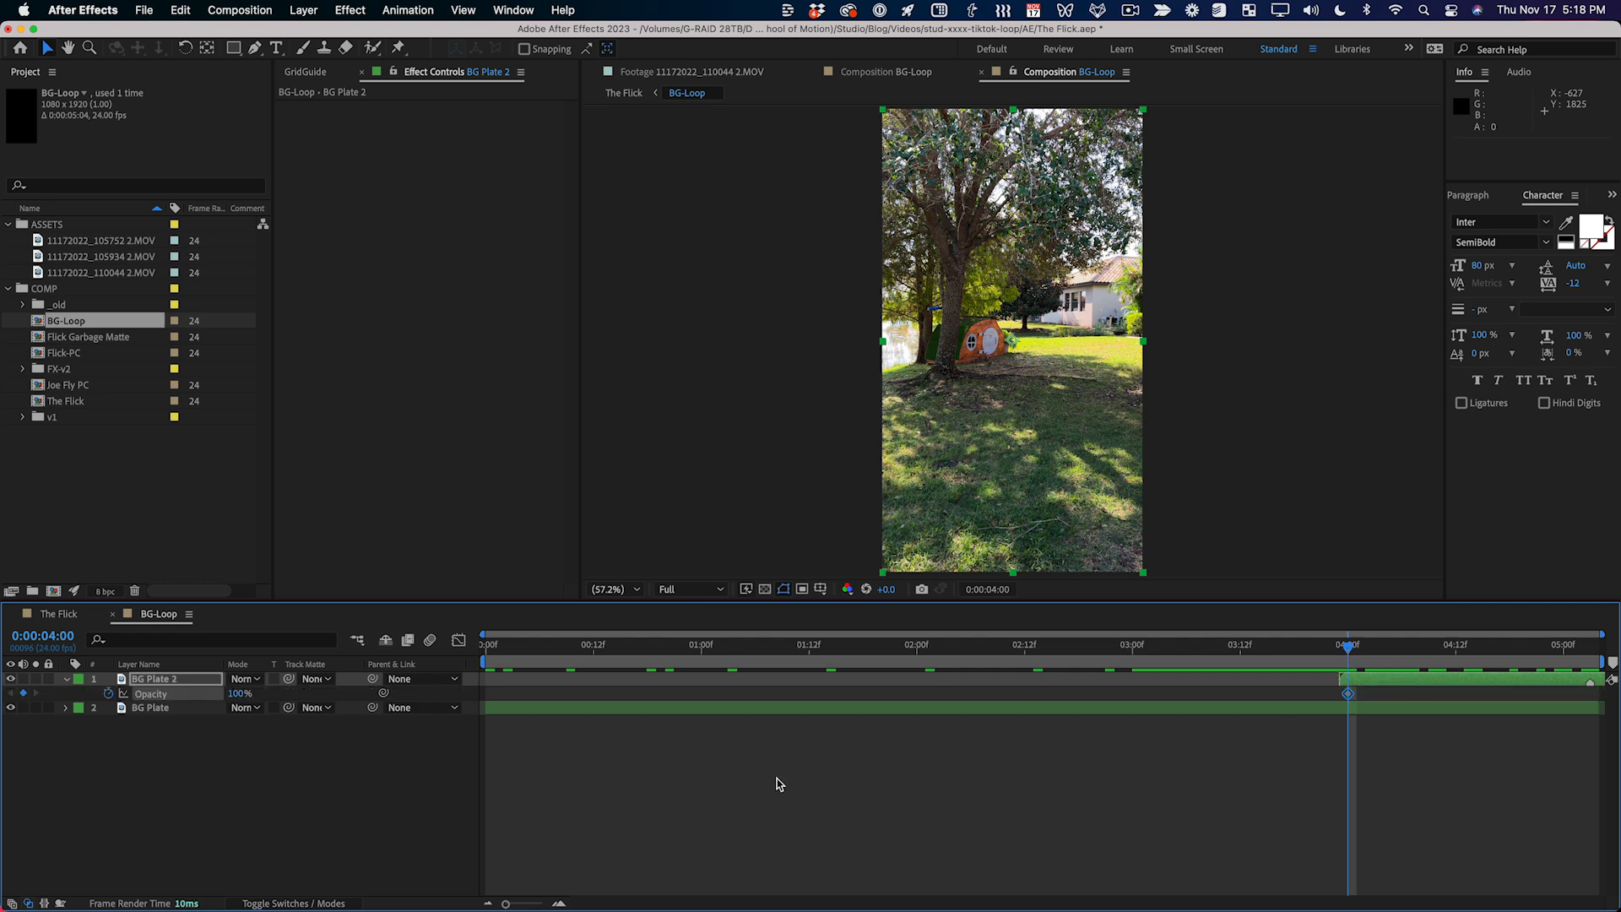
{"action": "left_click_drag", "start_coordinate": [214, 695], "coordinate": [3, 730]}
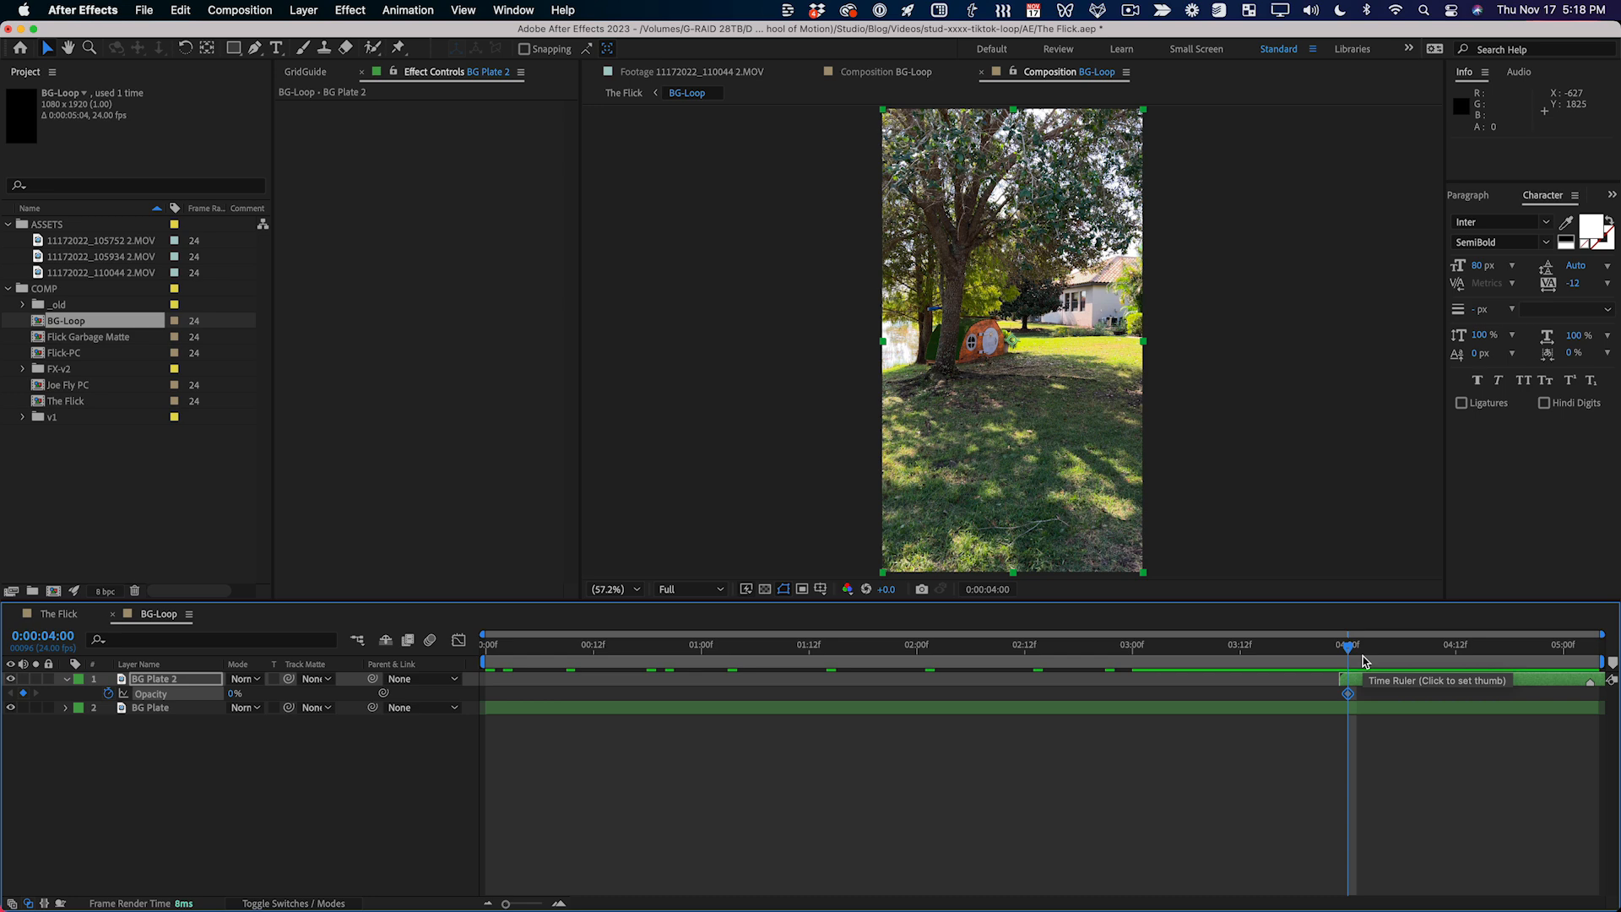
{"action": "key", "text": "End"}
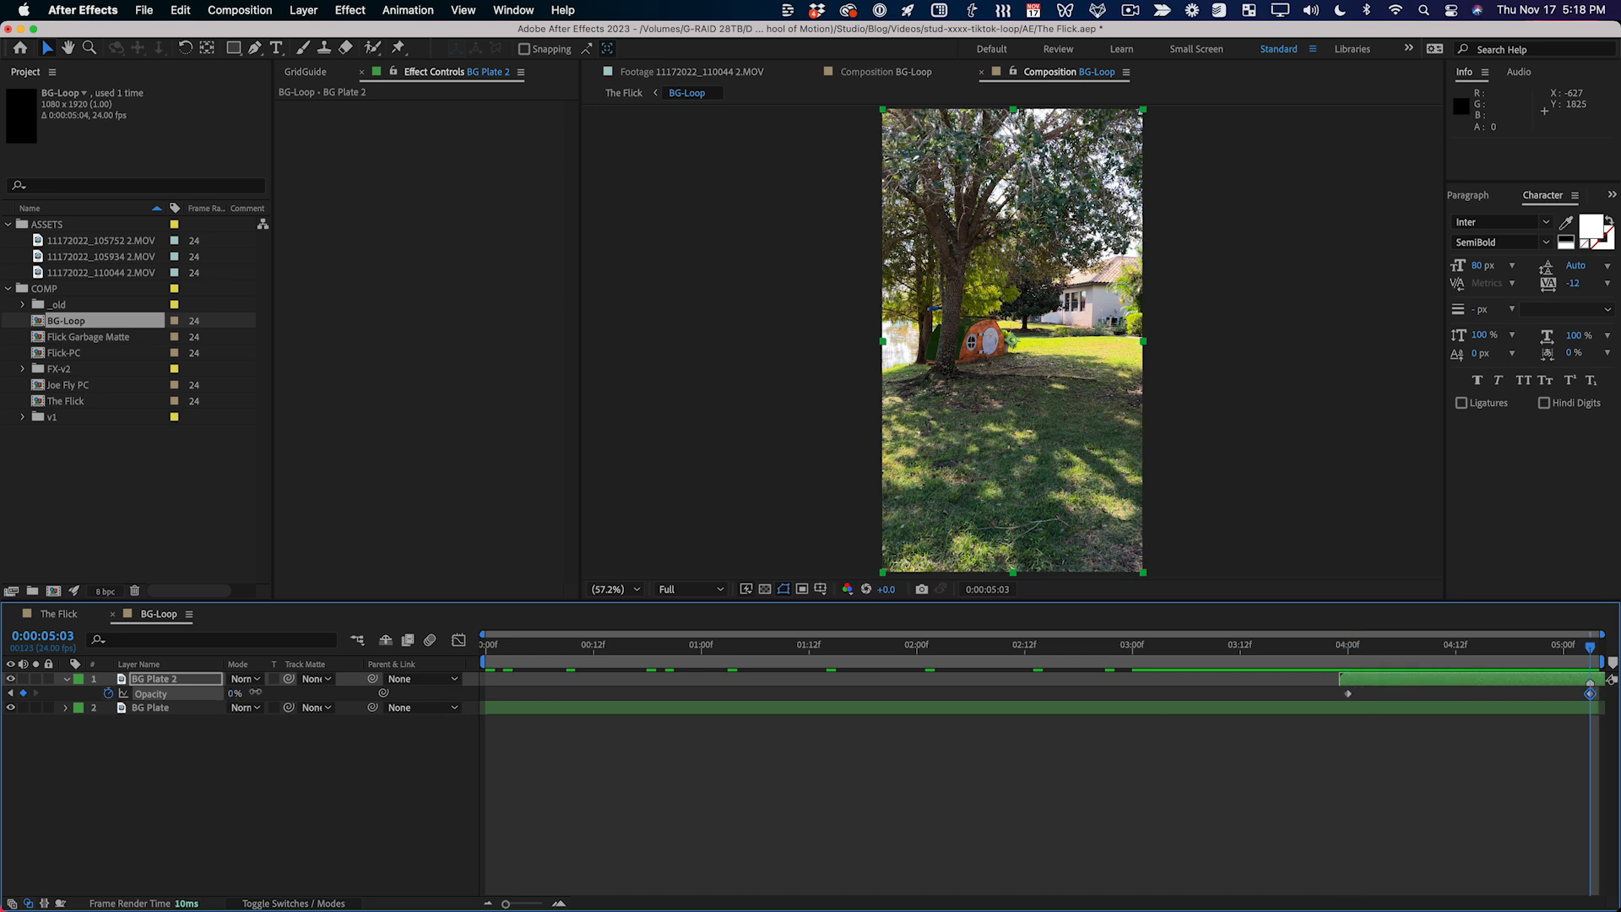
Step: Play BG-Loop in an enlarged view and examine the frames around the start of the crossfade
{"action": "key", "text": "space"}
{"action": "key", "text": "grave"}
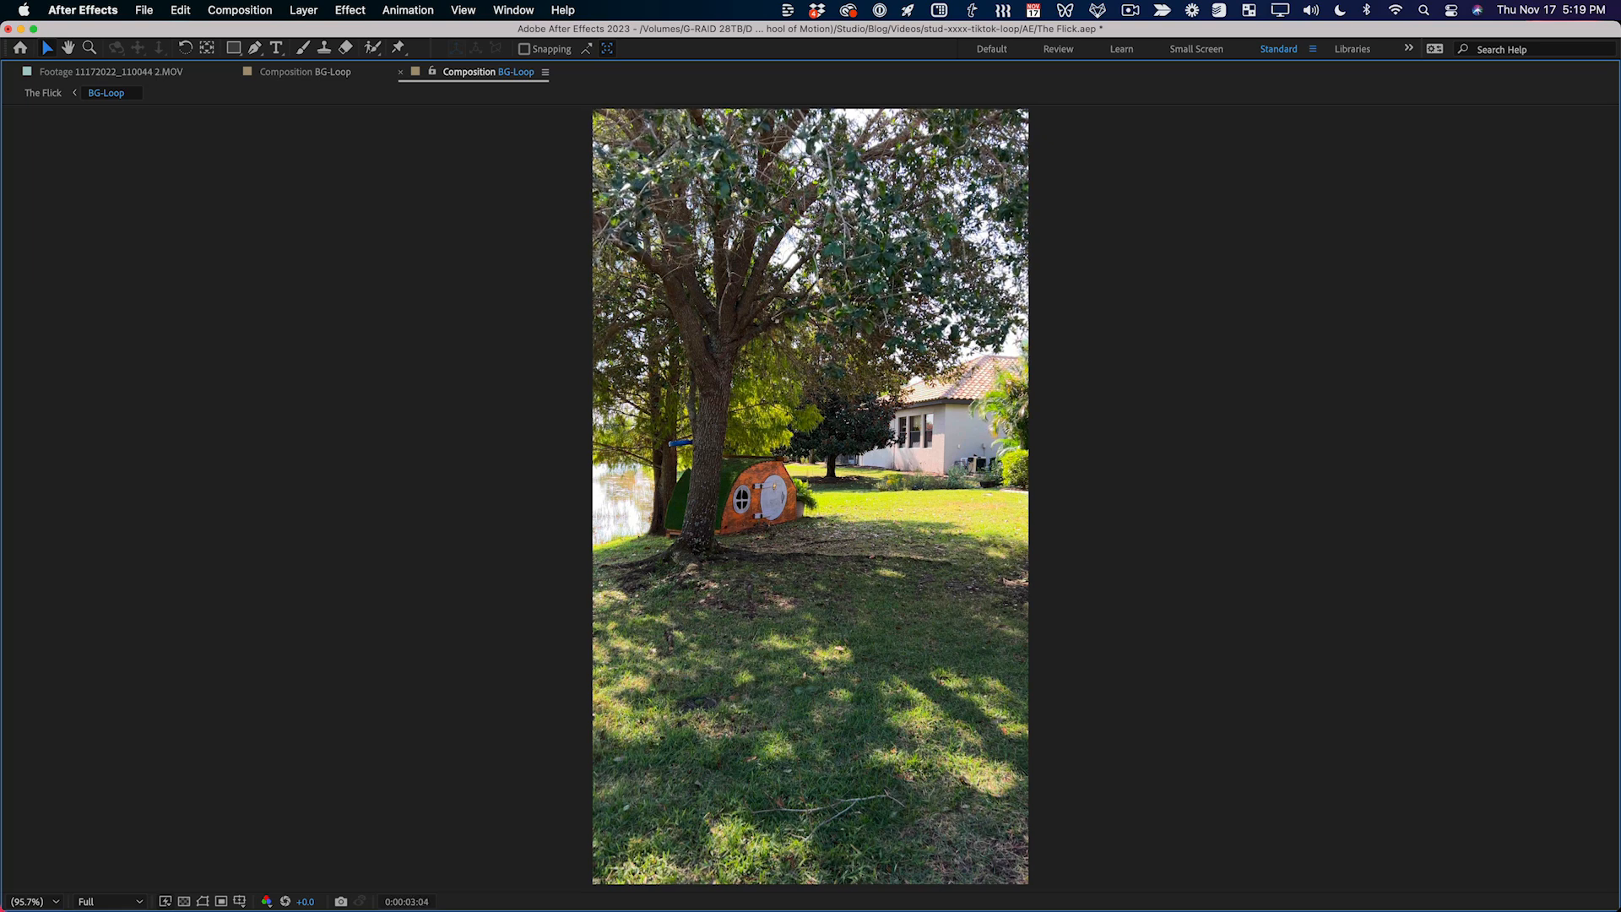
{"action": "key", "text": "space"}
{"action": "key", "text": "grave"}
{"action": "left_click", "coordinate": [1349, 646]}
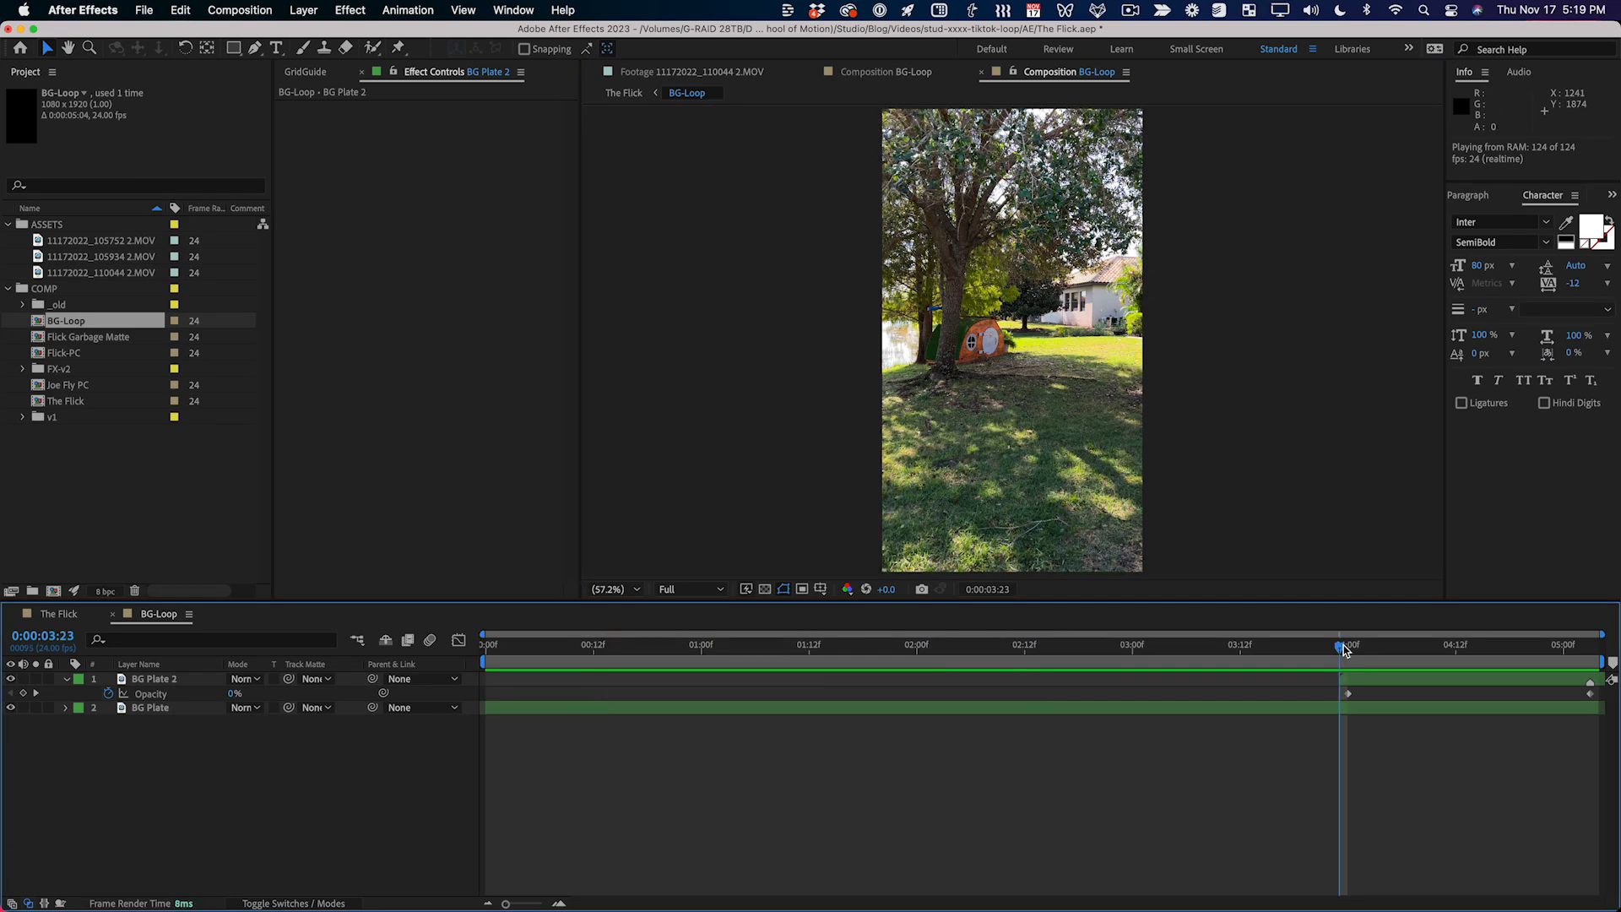
{"action": "left_click_drag", "start_coordinate": [1352, 649], "coordinate": [1357, 649]}
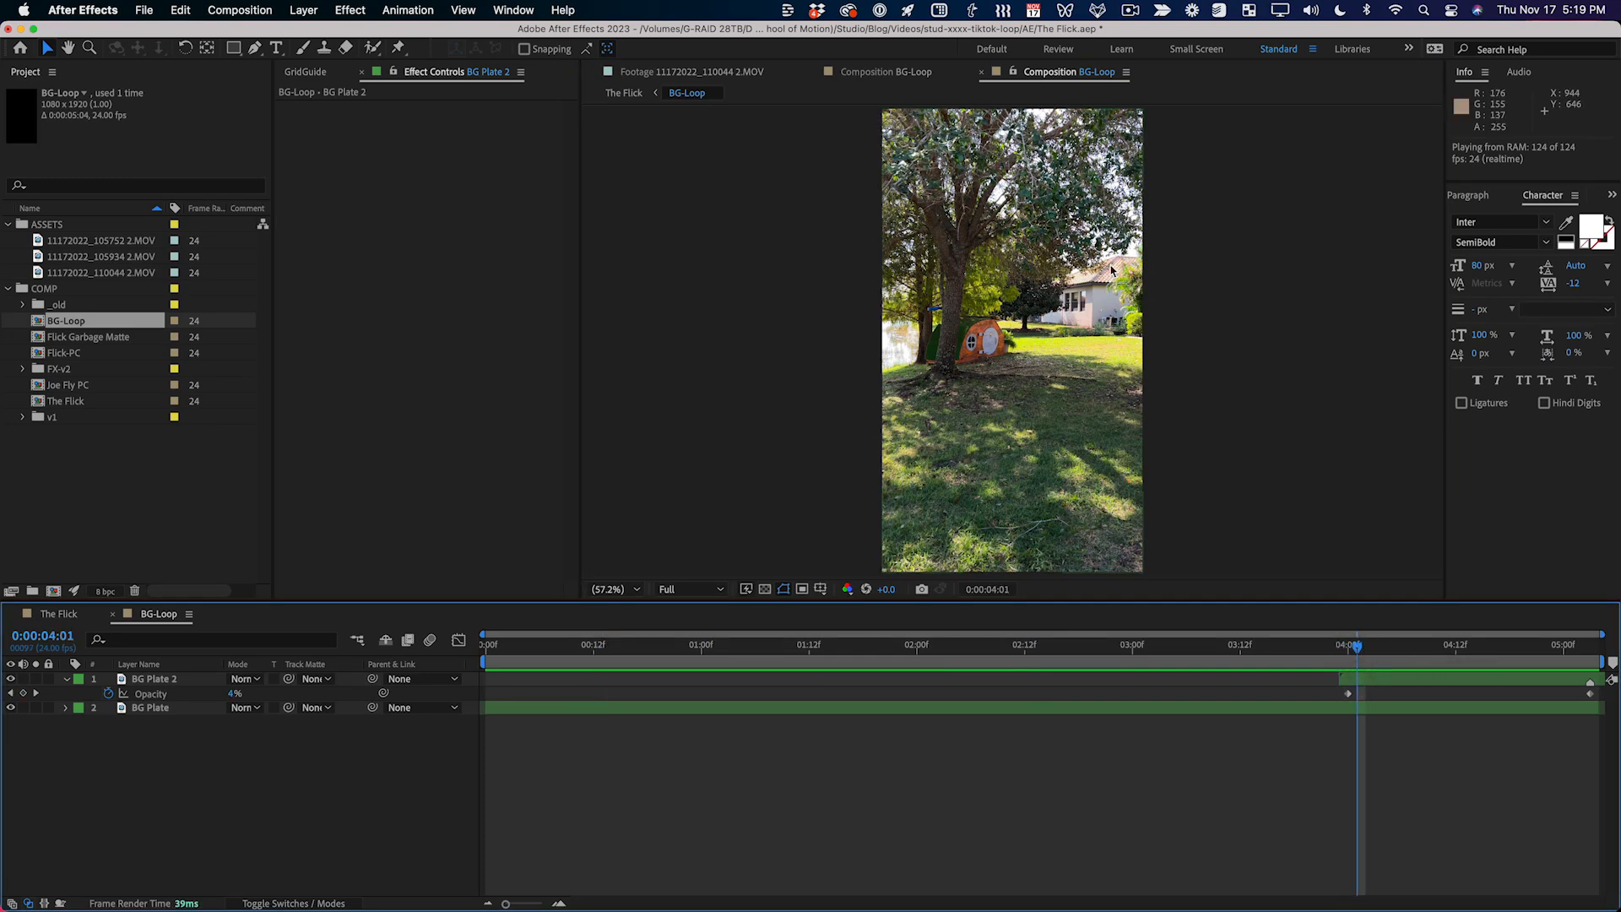
Step: Move BG Plate 2's 100% opacity keyframe to 0:00:04:07 and apply Easy Ease to both opacity keyframes
{"action": "scroll", "coordinate": [1113, 271], "scroll_direction": "up", "scroll_amount": 3}
{"action": "key", "text": "space"}
{"action": "left_click_drag", "start_coordinate": [1103, 160], "coordinate": [1221, 618]}
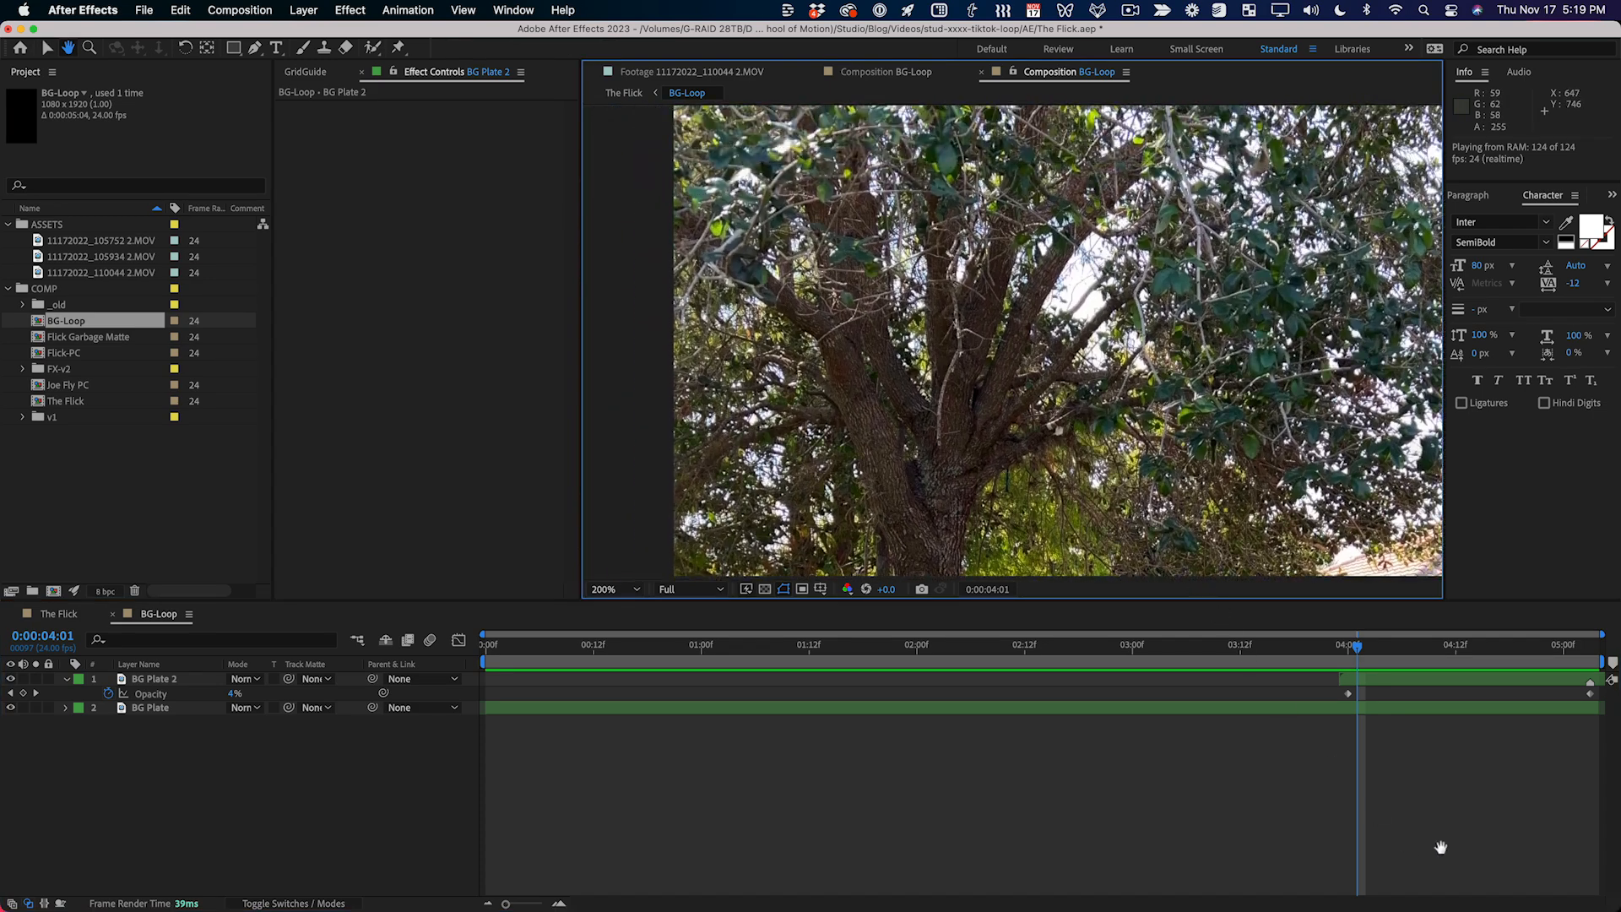
{"action": "left_click_drag", "start_coordinate": [1591, 693], "coordinate": [1411, 694]}
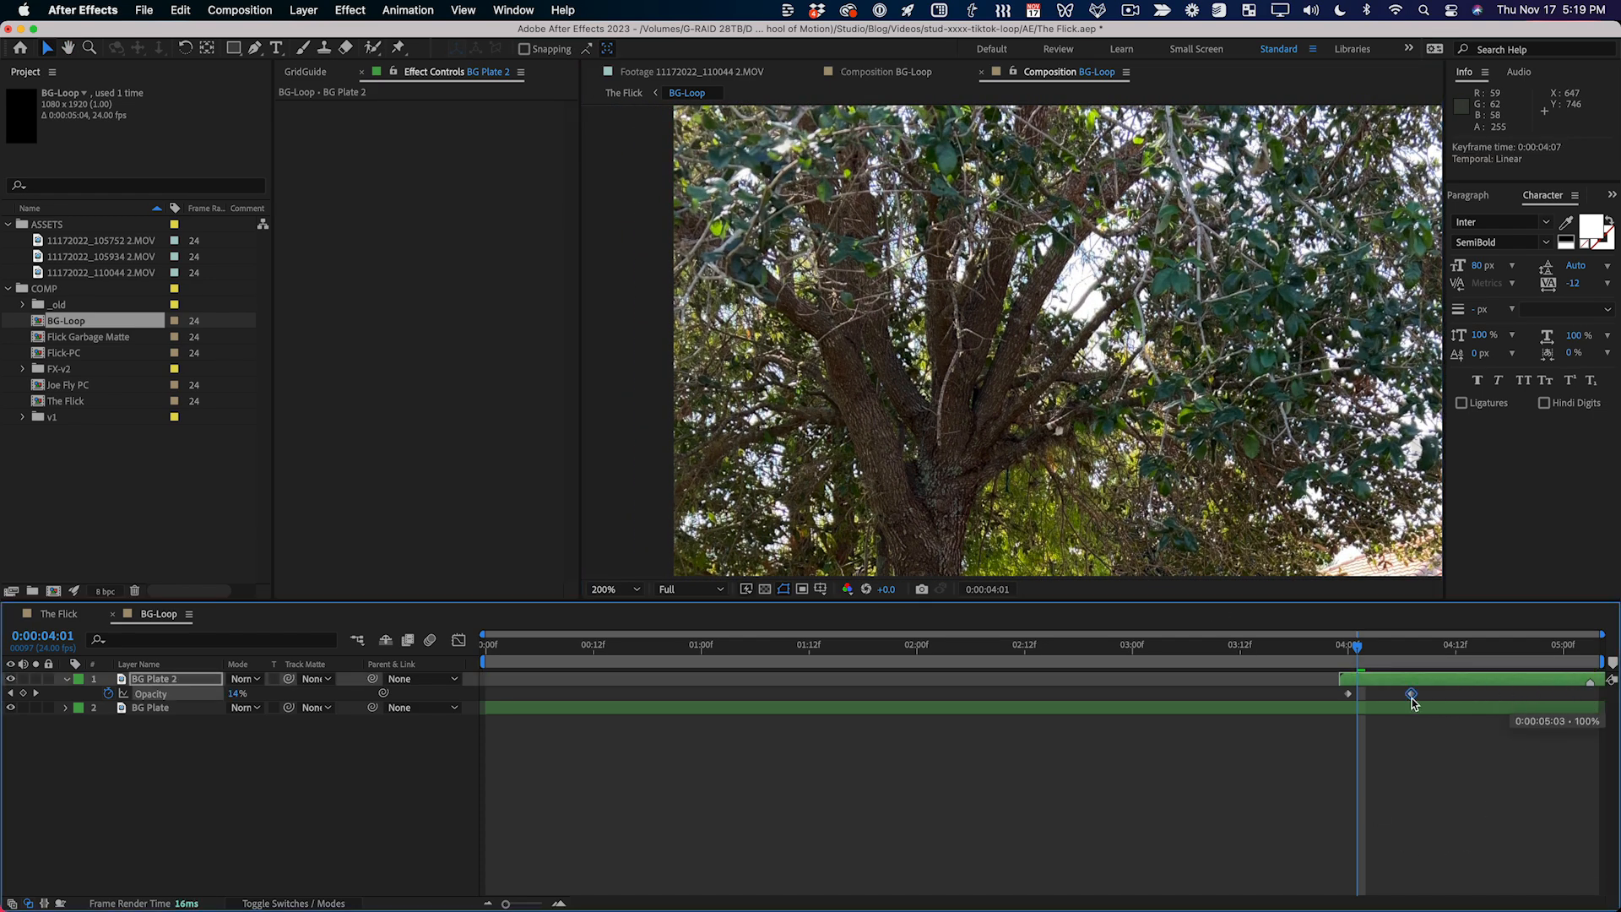
{"action": "key", "text": "F9"}
{"action": "left_click", "coordinate": [1290, 787]}
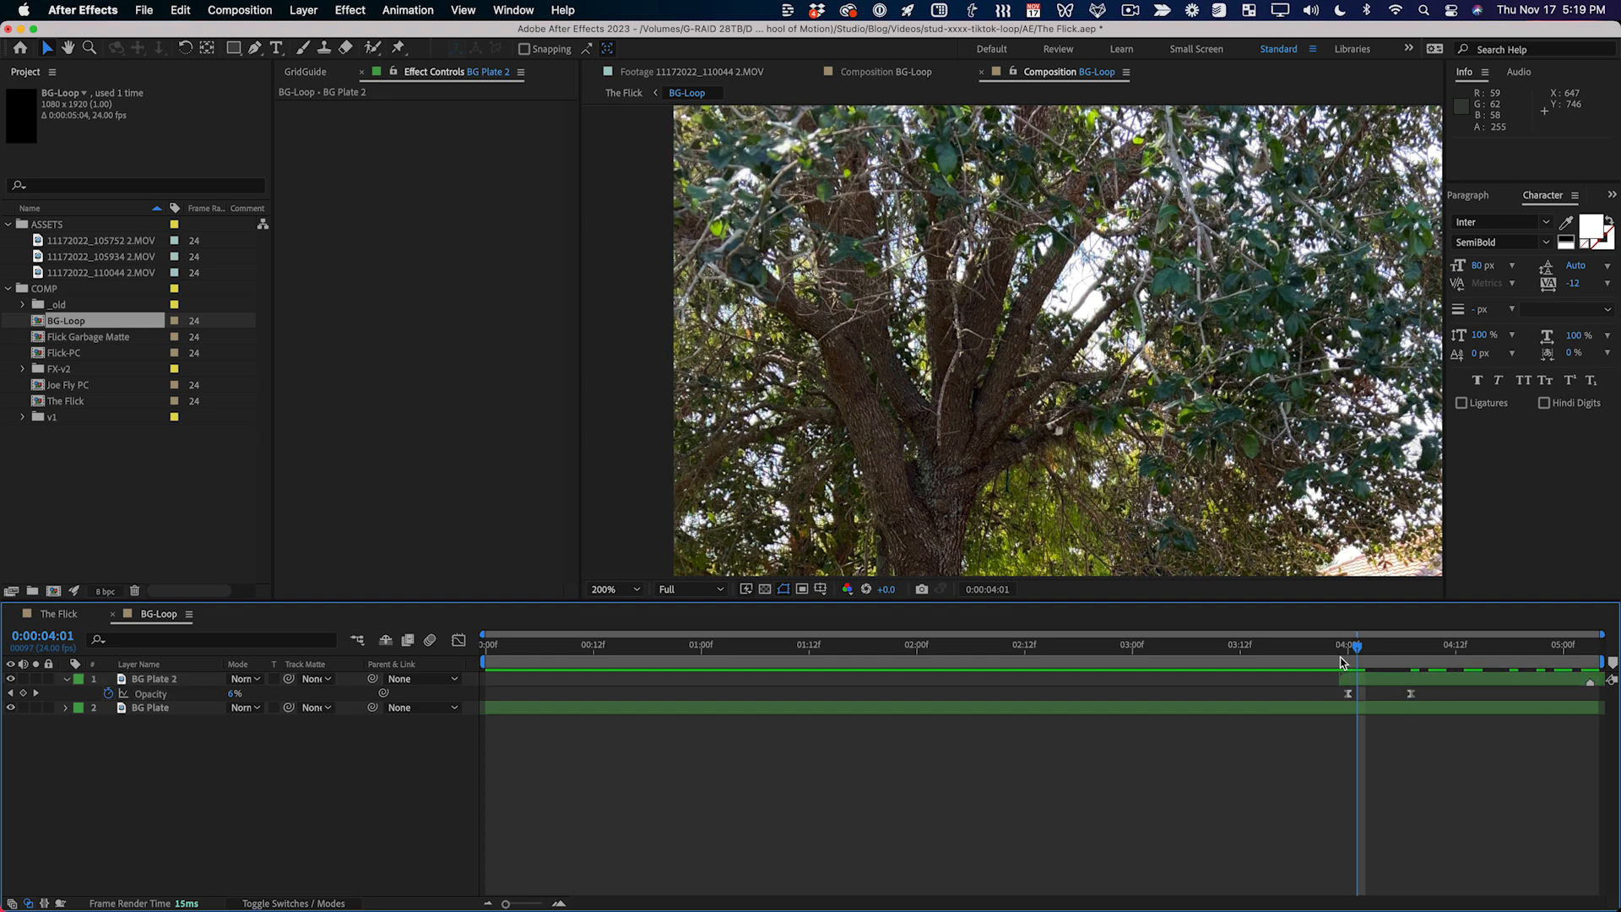
Step: Shift BG Plate 2's opacity keyframes so the fade runs from 0:00:04:08 to 0:00:04:17
{"action": "left_click_drag", "start_coordinate": [1333, 652], "coordinate": [1467, 694]}
{"action": "left_click", "coordinate": [1452, 693]}
{"action": "left_click_drag", "start_coordinate": [1400, 649], "coordinate": [1474, 695]}
{"action": "left_click", "coordinate": [1451, 700]}
{"action": "left_click_drag", "start_coordinate": [1374, 694], "coordinate": [1501, 696]}
{"action": "left_click", "coordinate": [1477, 700]}
{"action": "left_click_drag", "start_coordinate": [1432, 644], "coordinate": [1510, 647]}
{"action": "key", "text": "j"}
{"action": "left_click", "coordinate": [872, 827]}
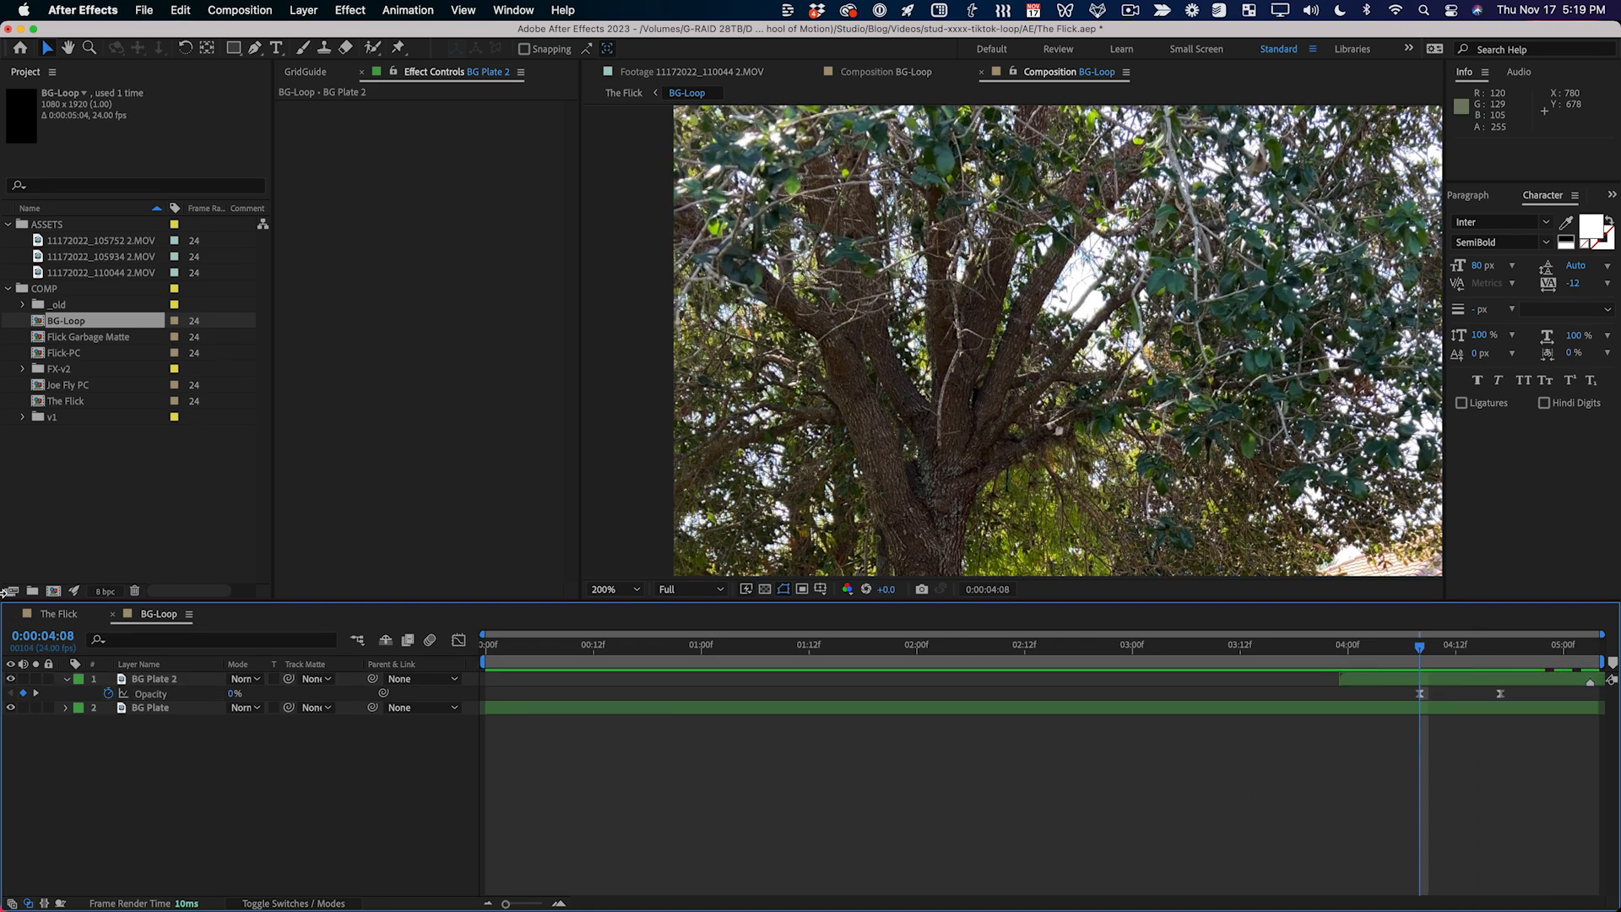
Step: Return to The Flick and check the shifted background crossfade in the whole frame
{"action": "left_click", "coordinate": [59, 614]}
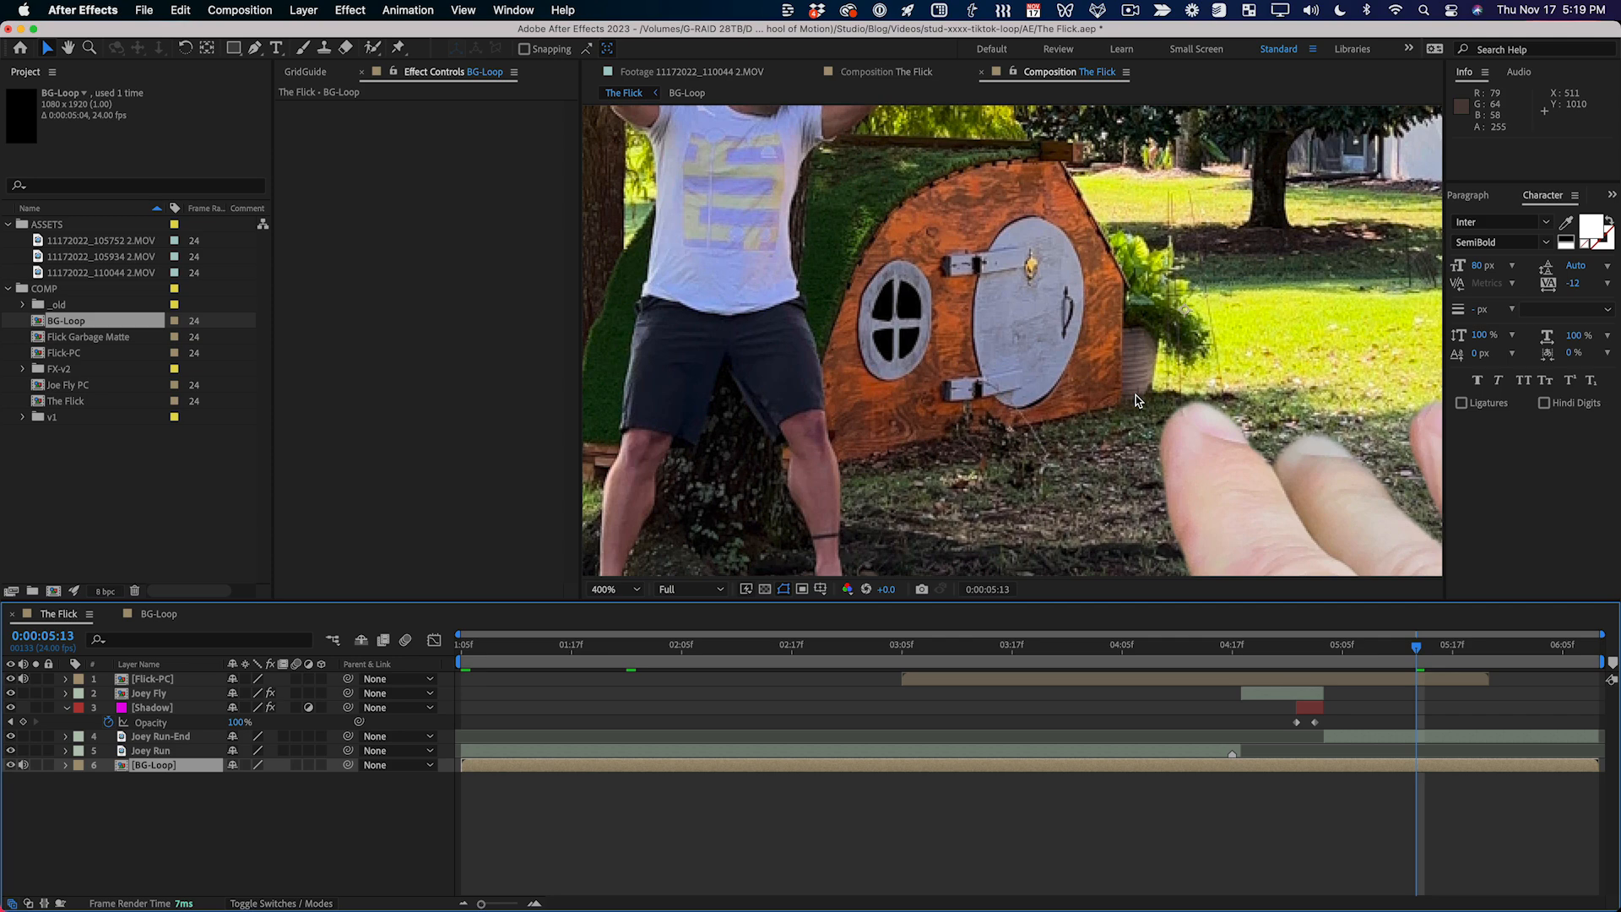
{"action": "key", "text": "comma"}
{"action": "key", "text": "shift+slash"}
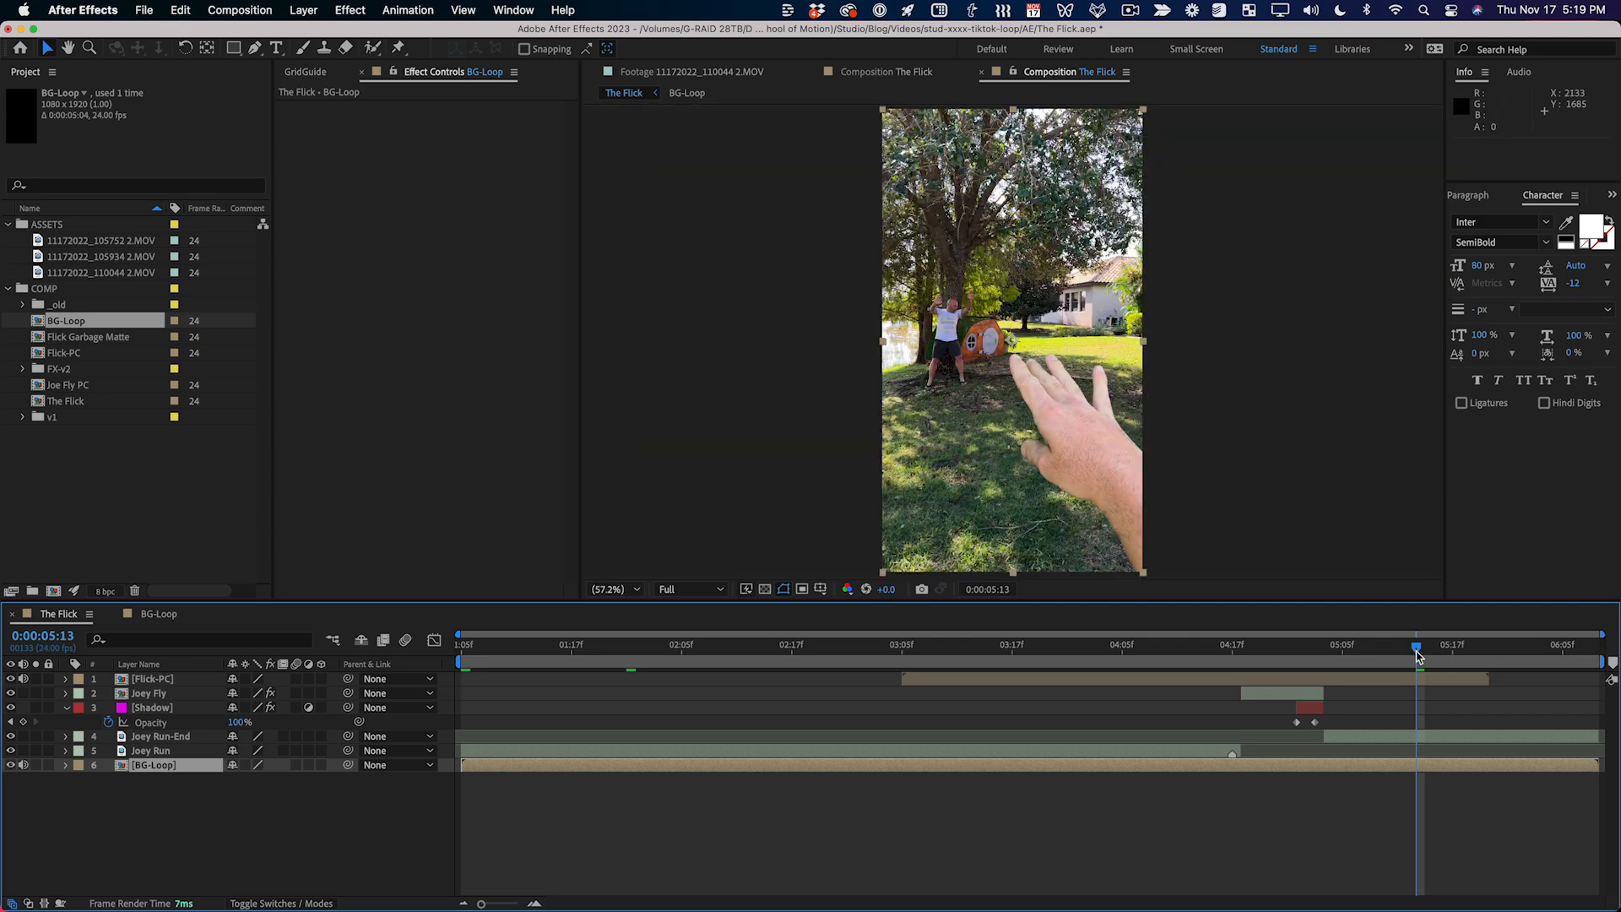
{"action": "key", "text": "period"}
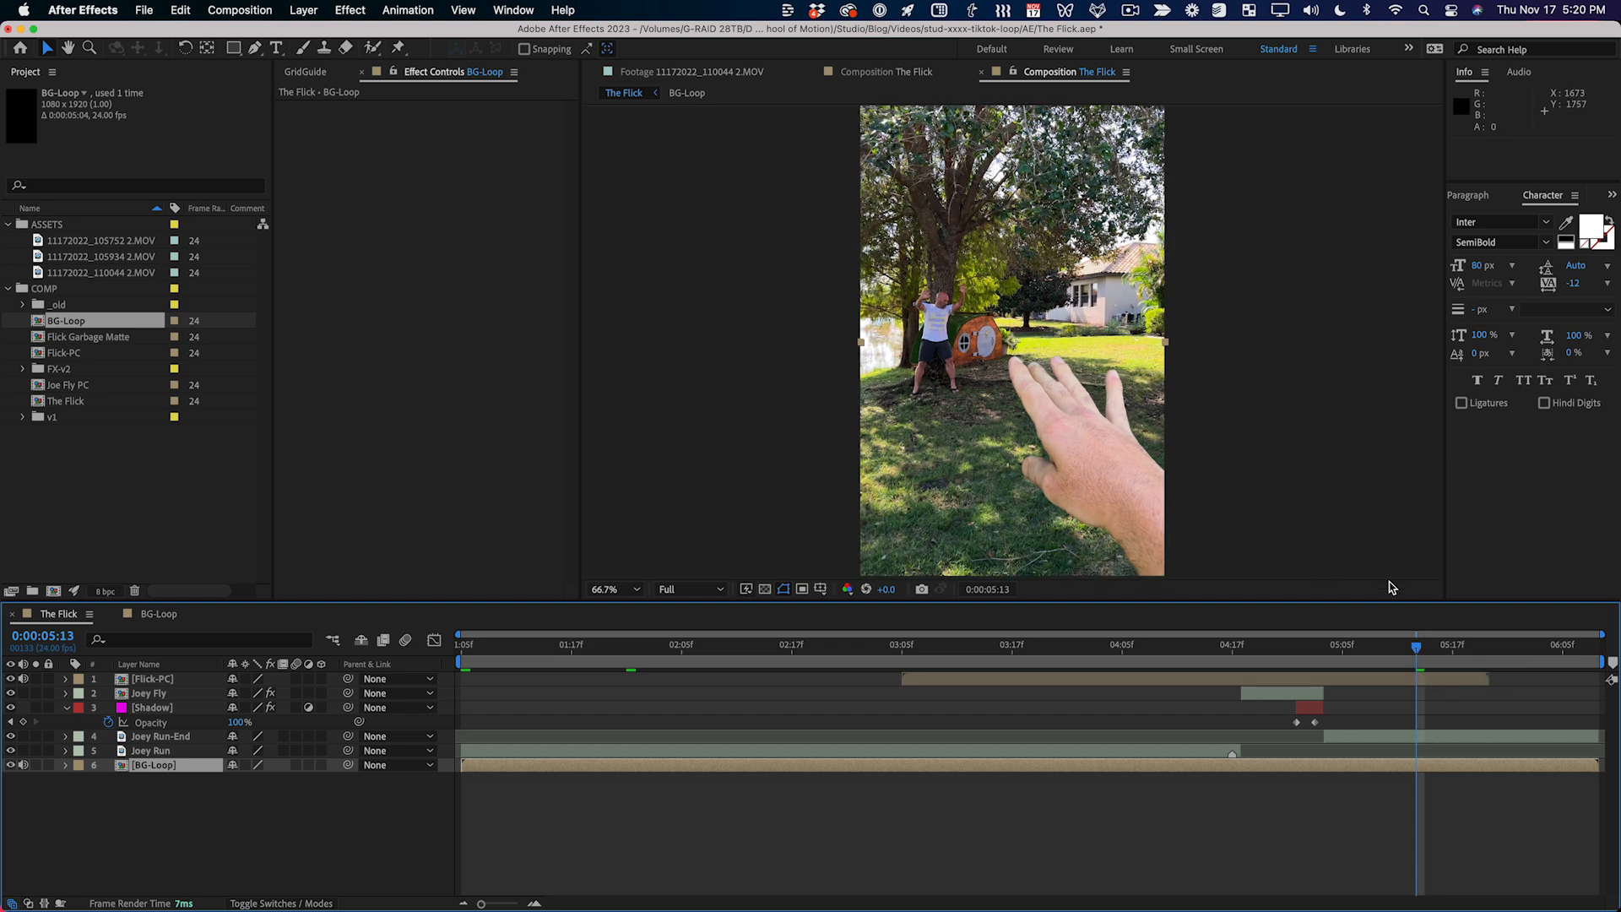
{"action": "left_click_drag", "start_coordinate": [1400, 666], "coordinate": [1324, 660]}
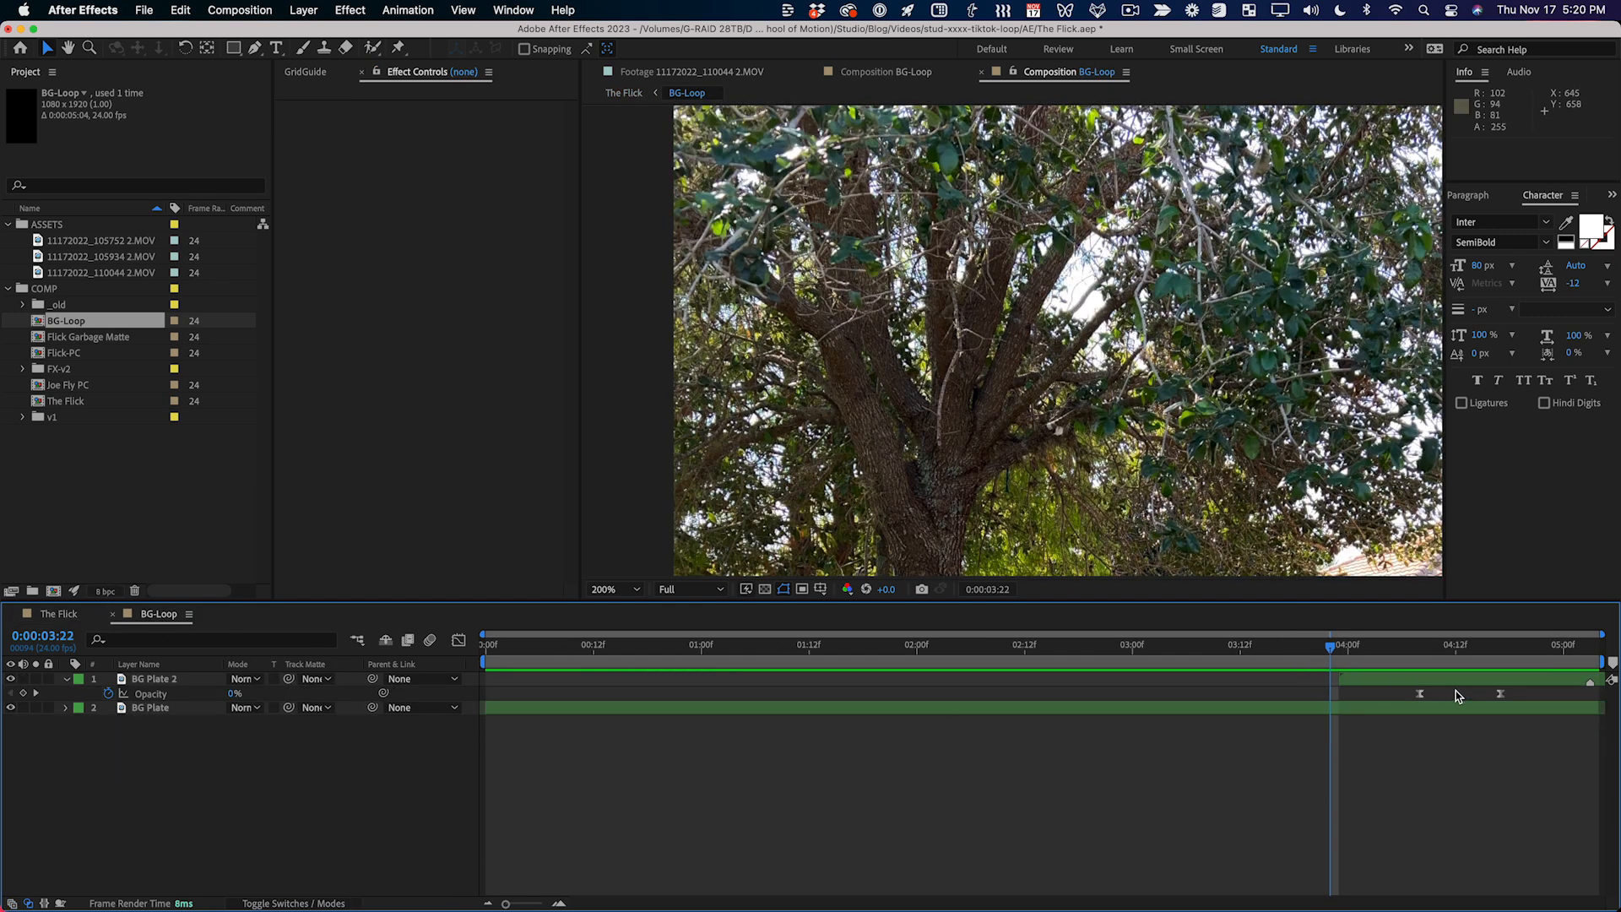
Step: Move BG Plate 2's opacity keyframes to 0:00:03:23 and 0:00:04:04, and play back the shortened crossfade
{"action": "left_click_drag", "start_coordinate": [1393, 700], "coordinate": [1540, 716]}
{"action": "left_click_drag", "start_coordinate": [1417, 700], "coordinate": [1297, 649]}
{"action": "key", "text": "space"}
{"action": "key", "text": "space"}
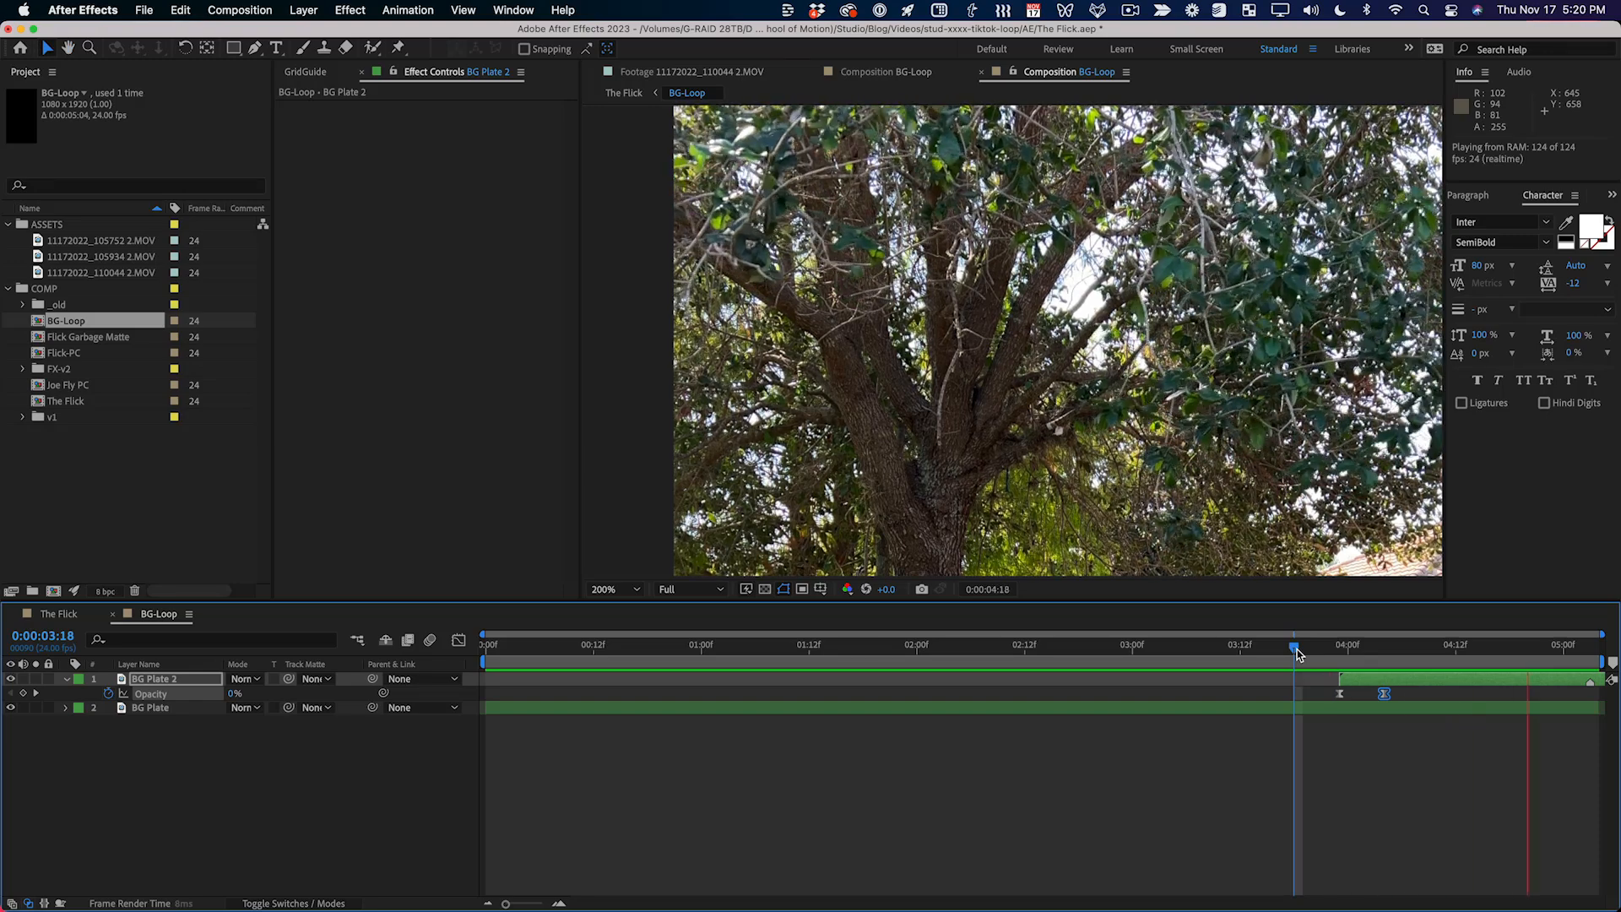
{"action": "key", "text": "space"}
{"action": "left_click", "coordinate": [452, 716]}
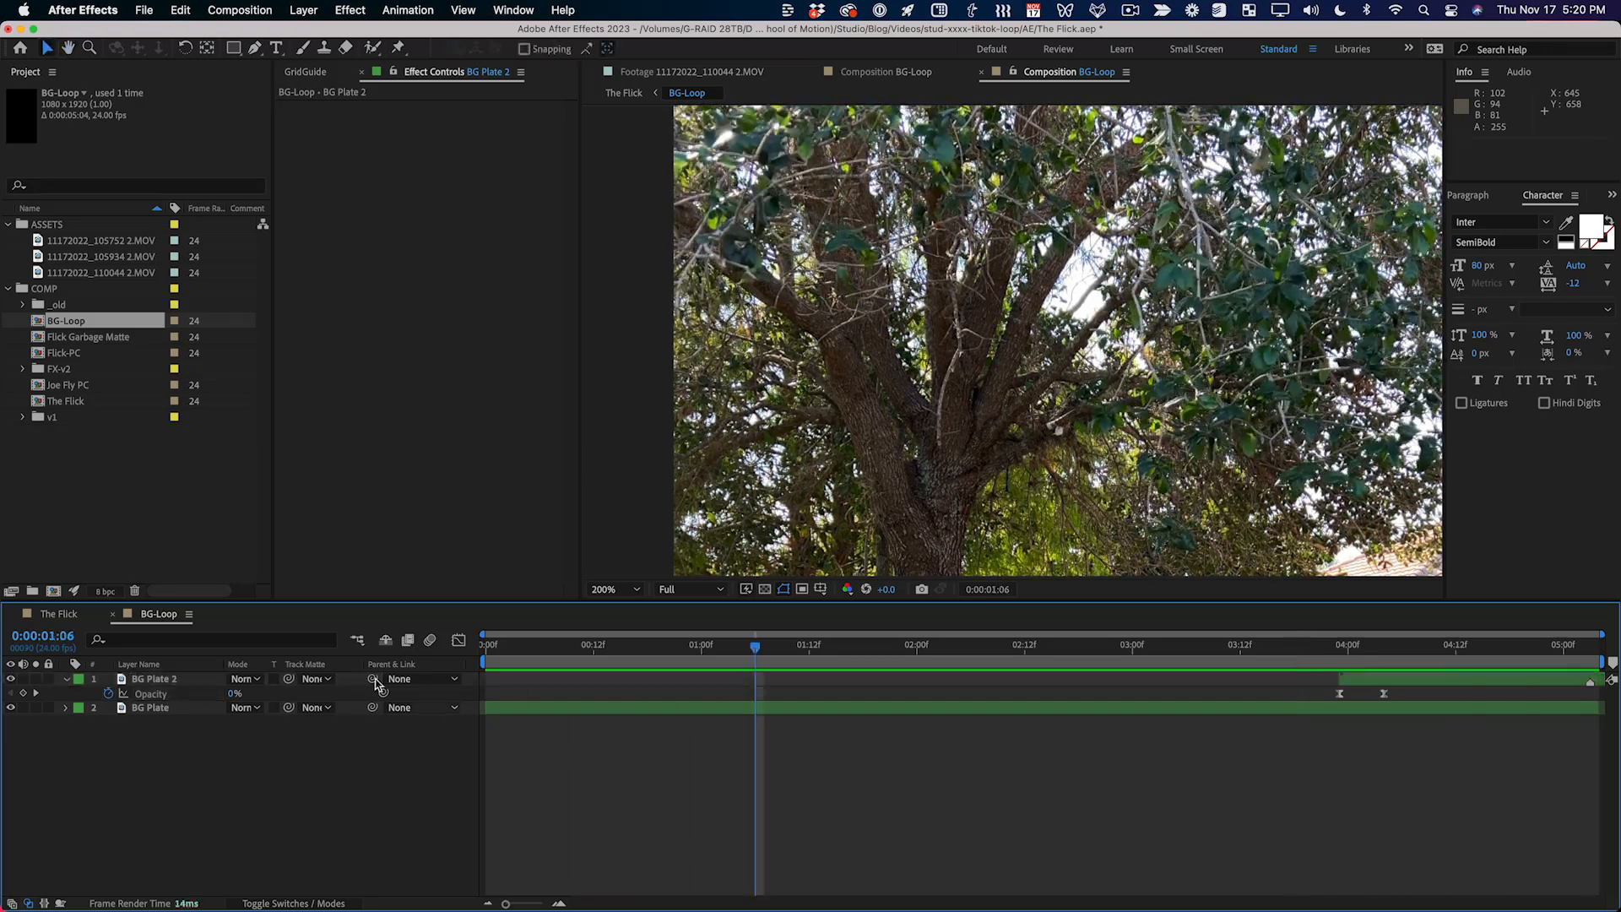
Step: Close BG-Loop and play The Flick in an enlarged view to check the background loop and the man's landing
{"action": "key", "text": "super+w"}
{"action": "left_click", "coordinate": [1278, 657]}
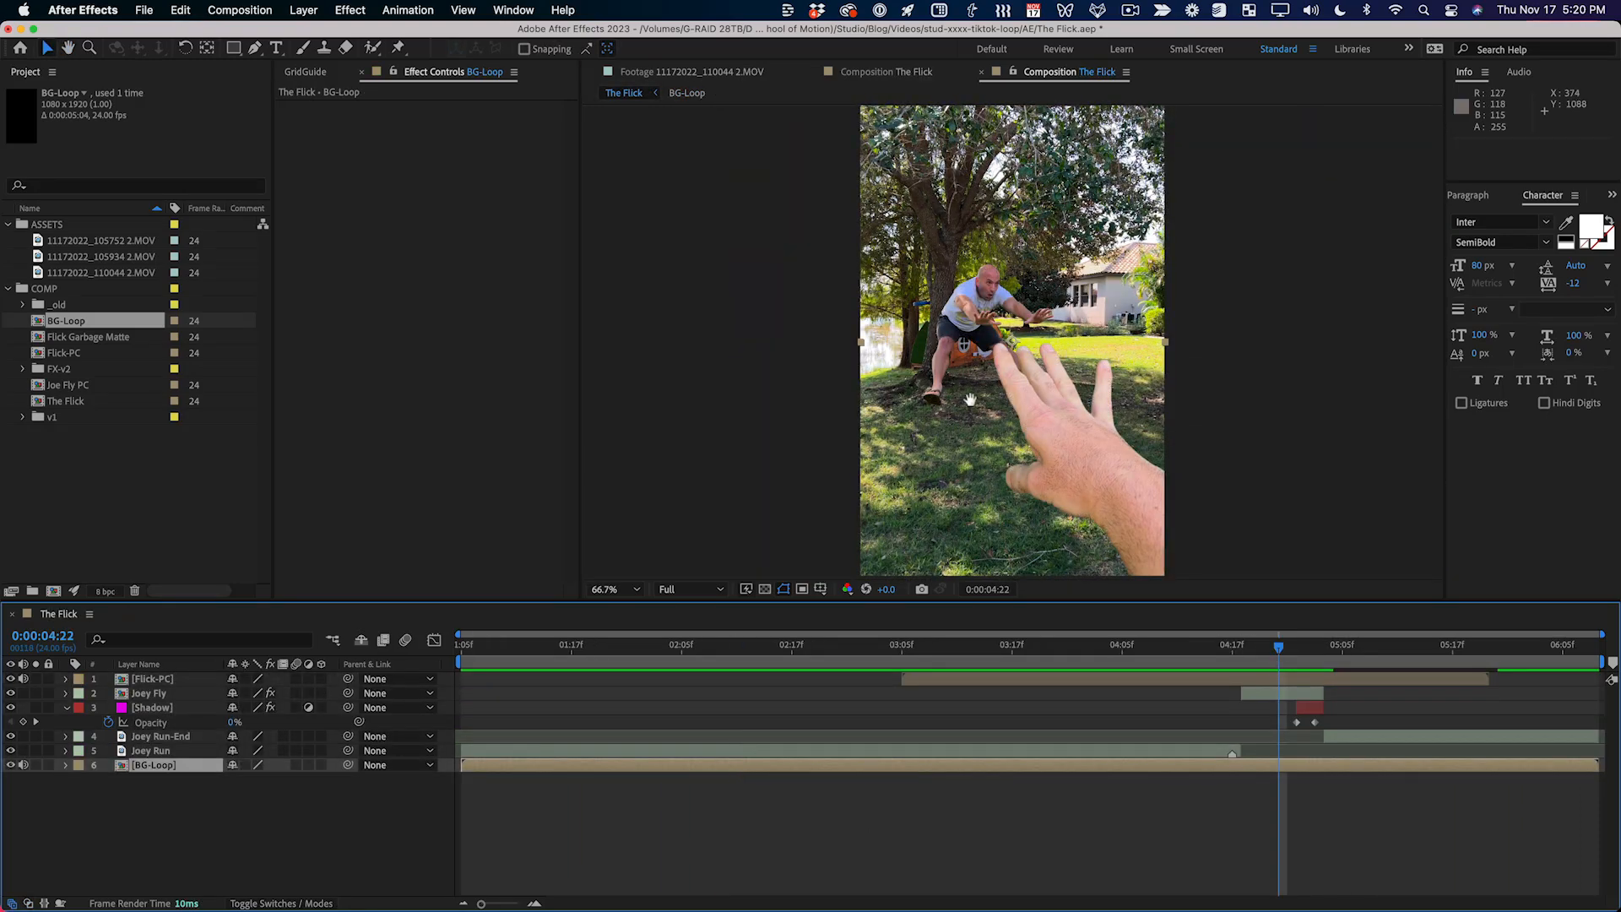
{"action": "key", "text": "space"}
{"action": "key", "text": "space"}
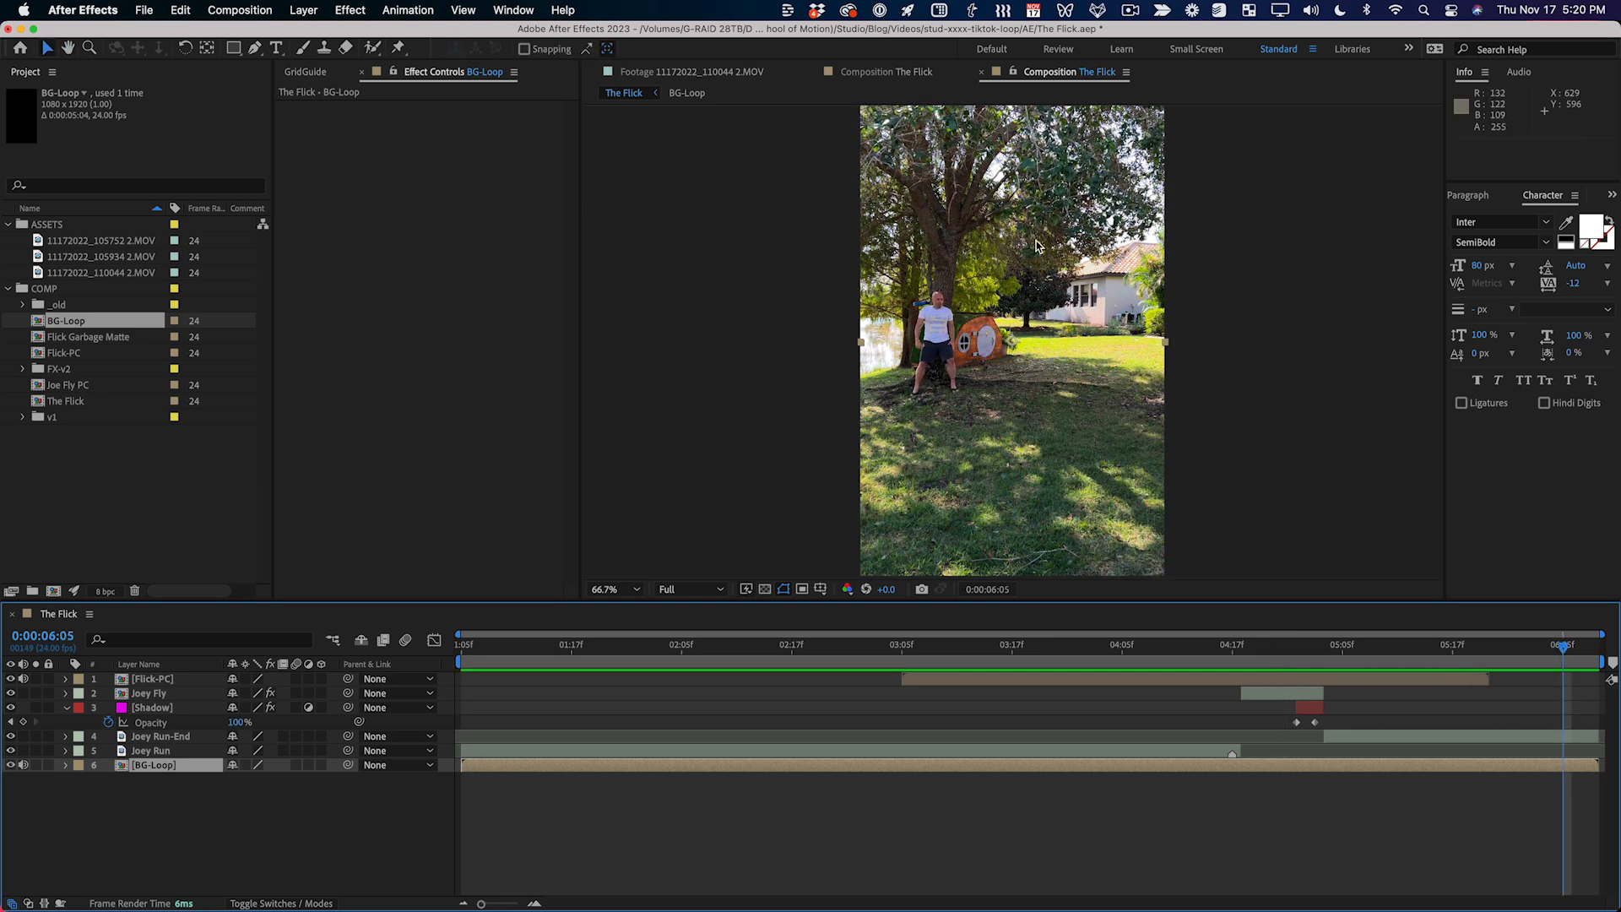
{"action": "key", "text": "space"}
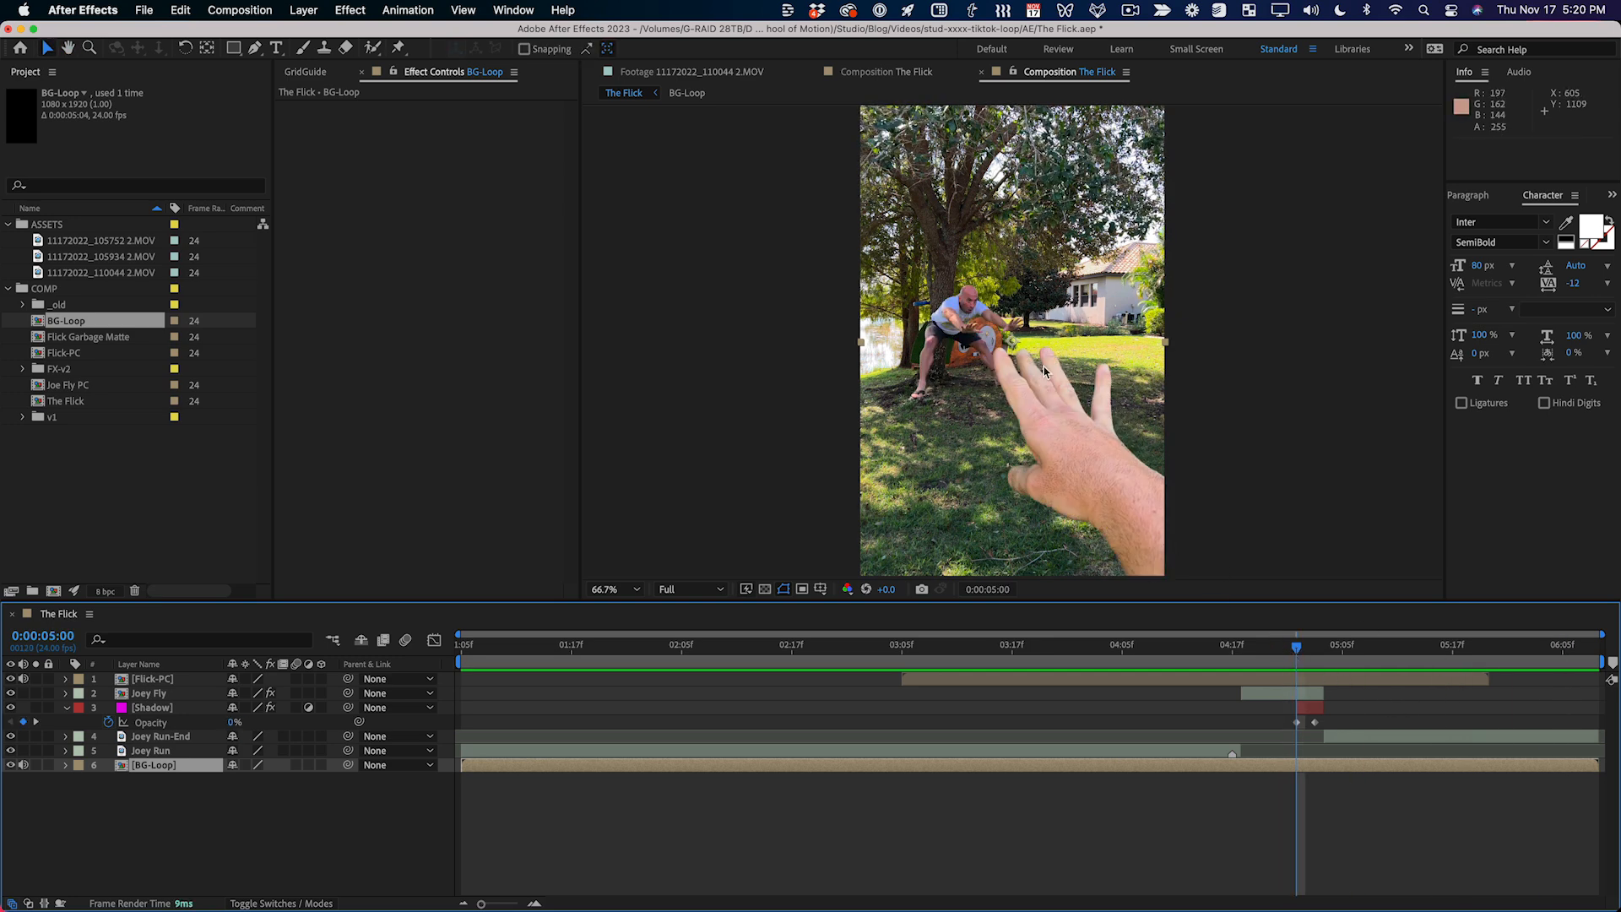
{"action": "key", "text": "grave"}
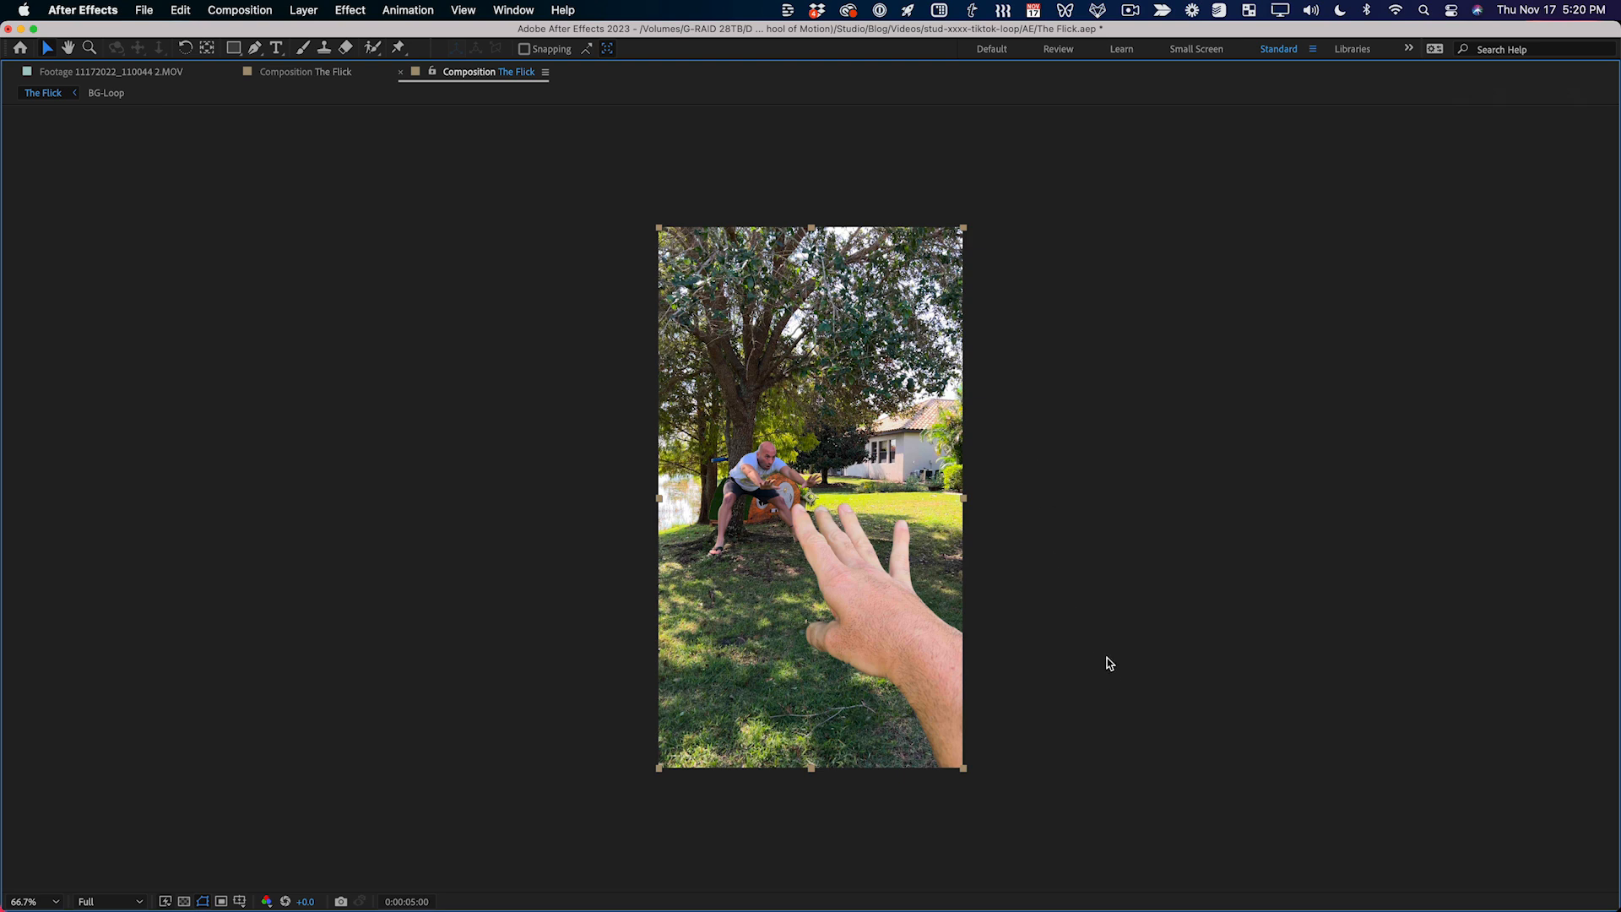
{"action": "key", "text": "shift+slash"}
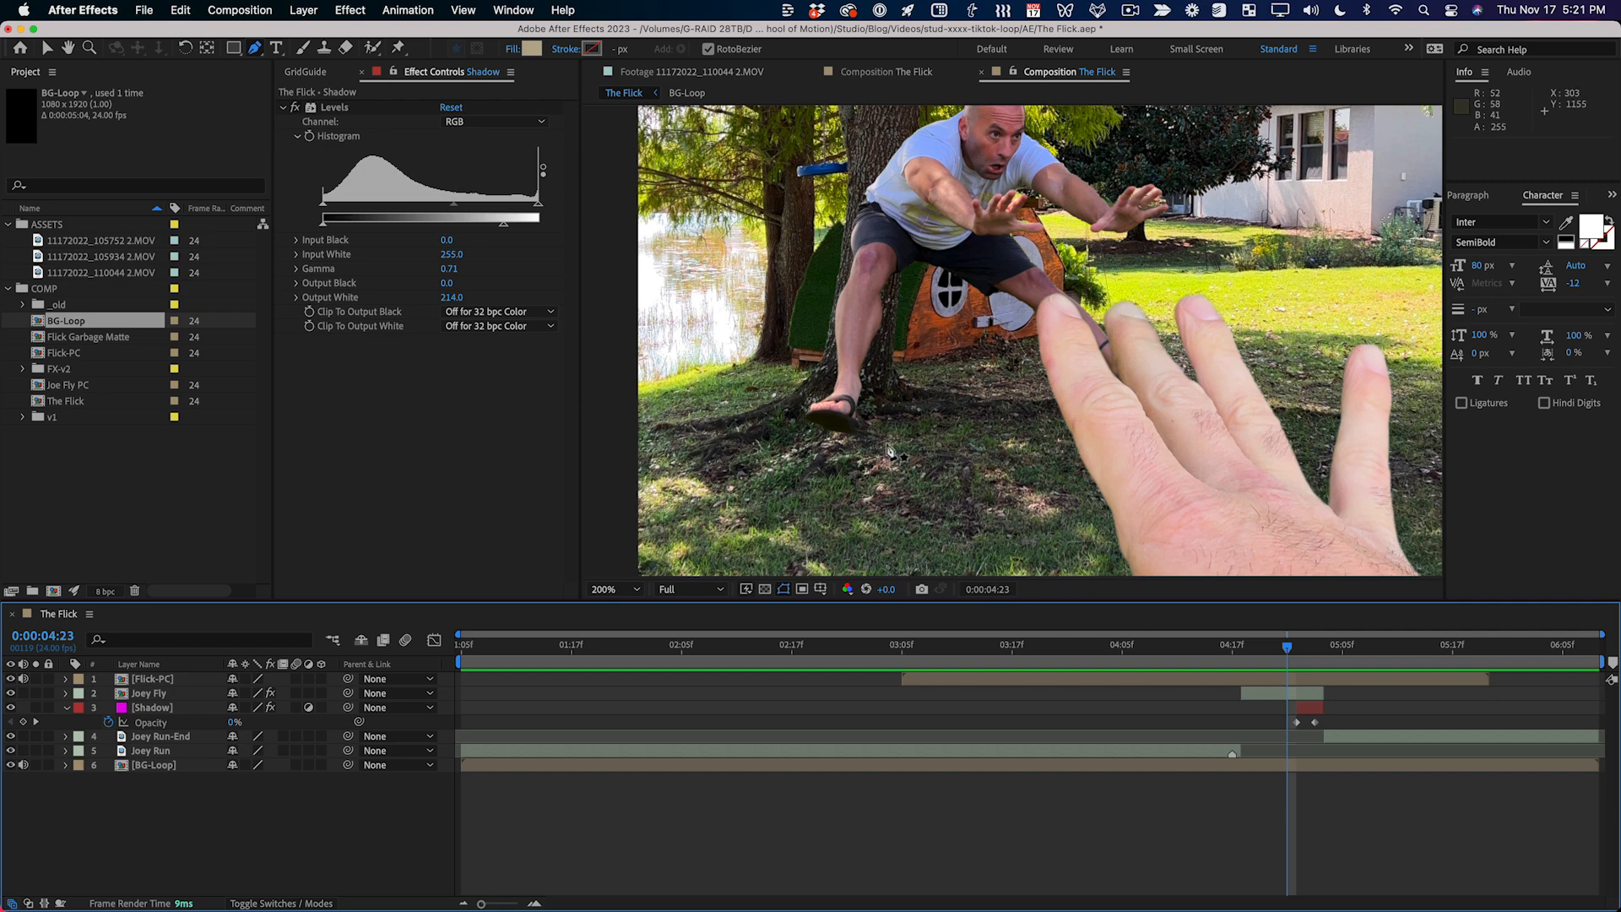
Step: Raise the lower part of the Shadow mask to foot level at 0:00:05:02, comparing it with the frame at 0:00:05:03
{"action": "key", "text": "Page_Down"}
{"action": "key", "text": "Page_Down"}
{"action": "key", "text": "Page_Down"}
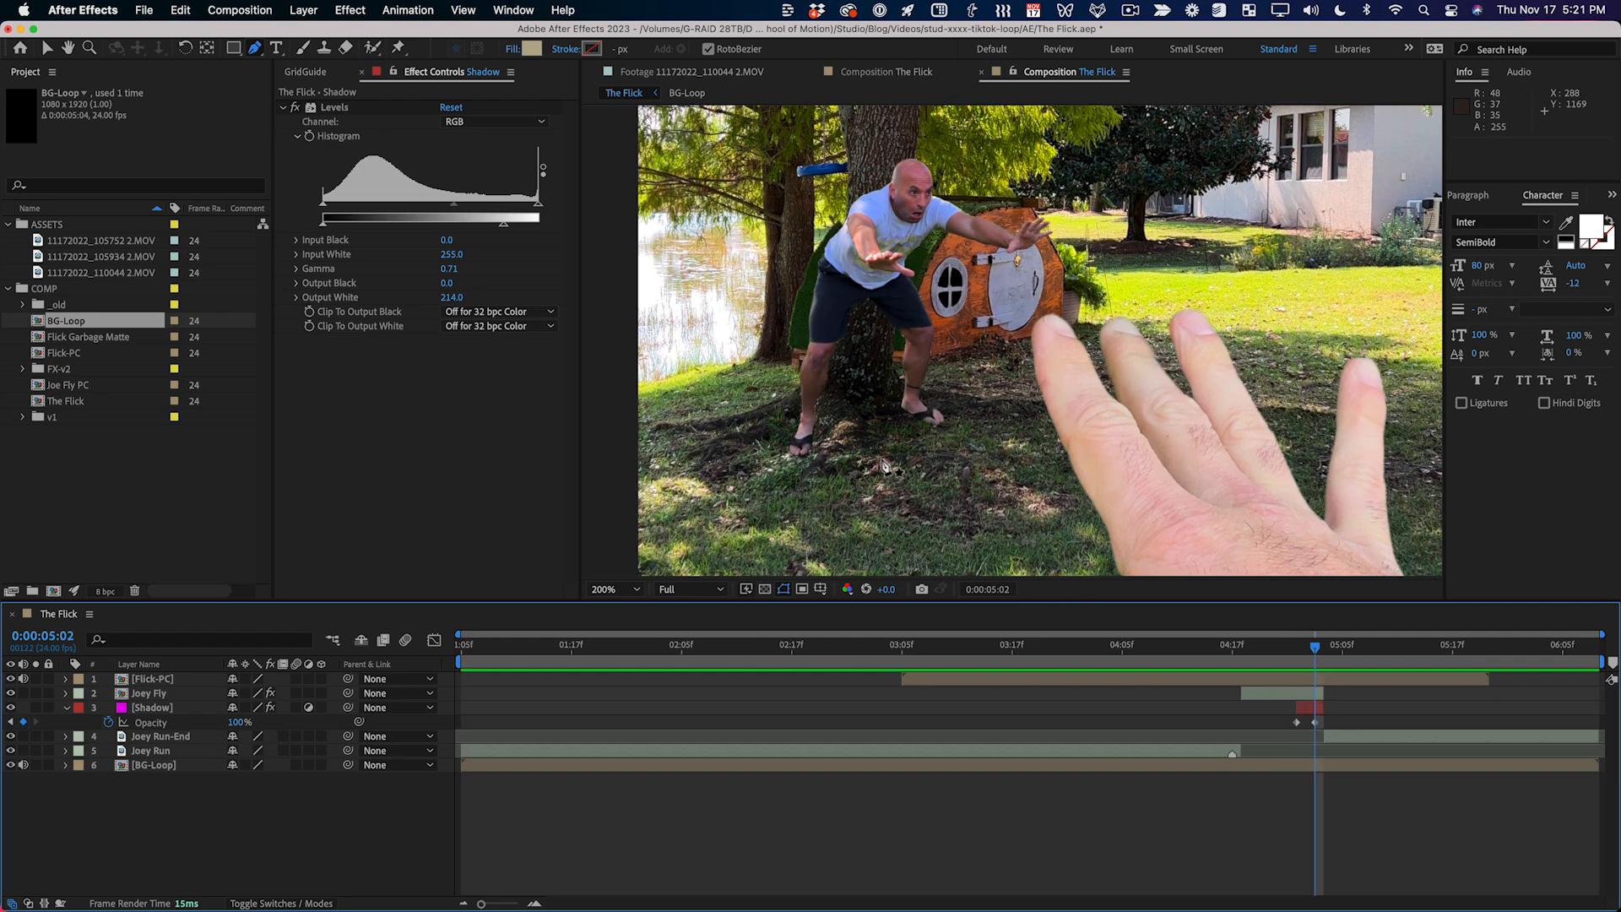
{"action": "key", "text": "Page_Down"}
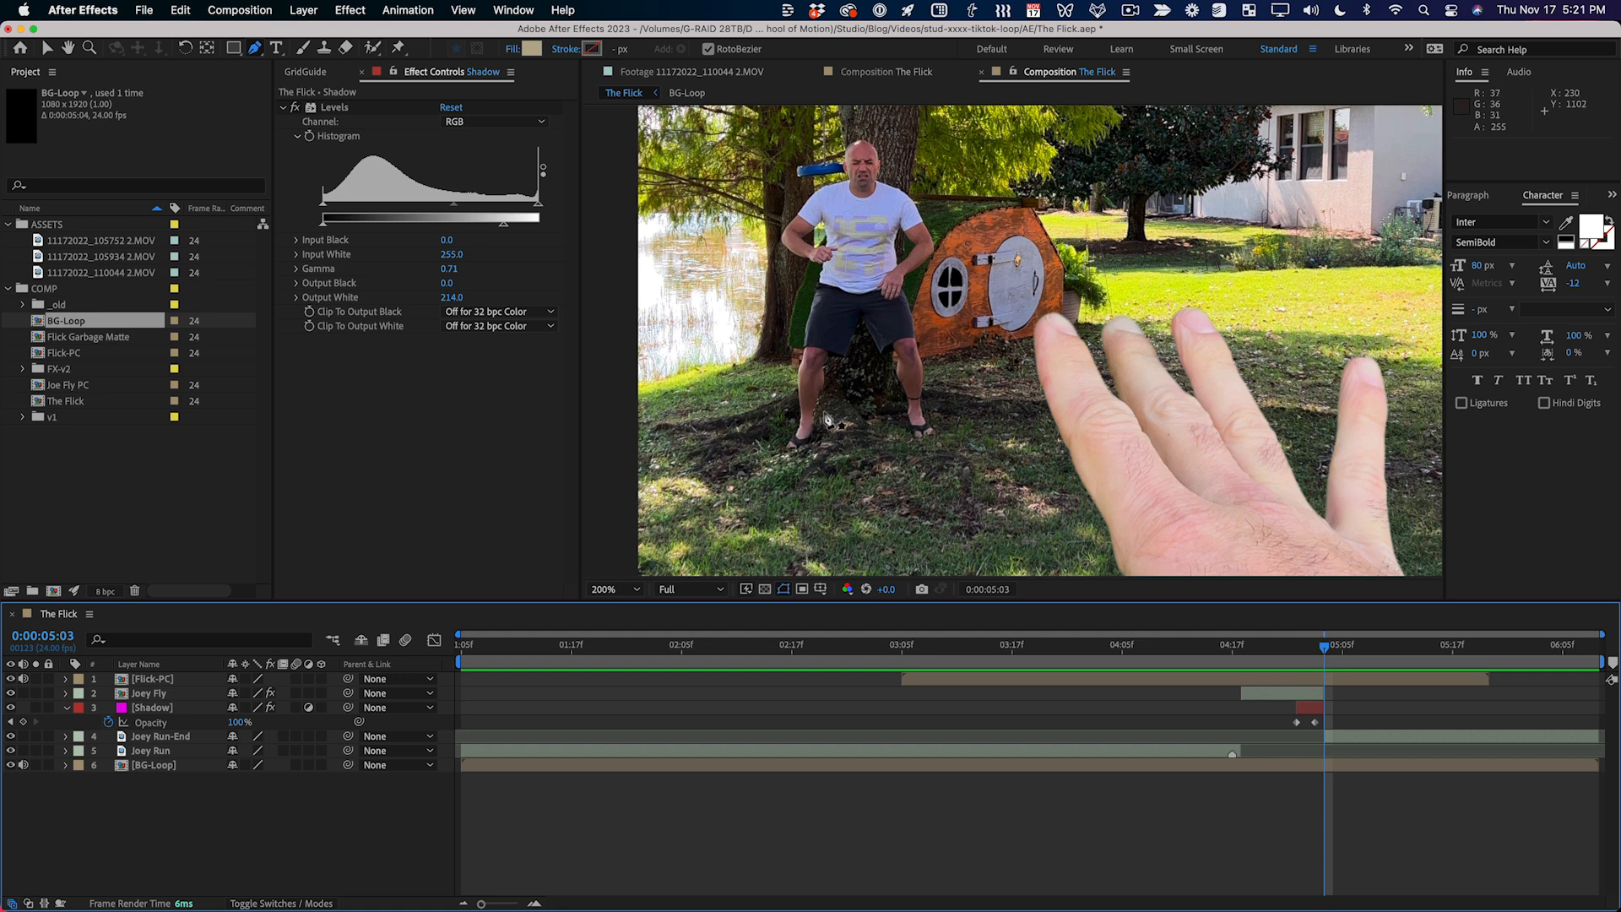
{"action": "key", "text": "Page_Up"}
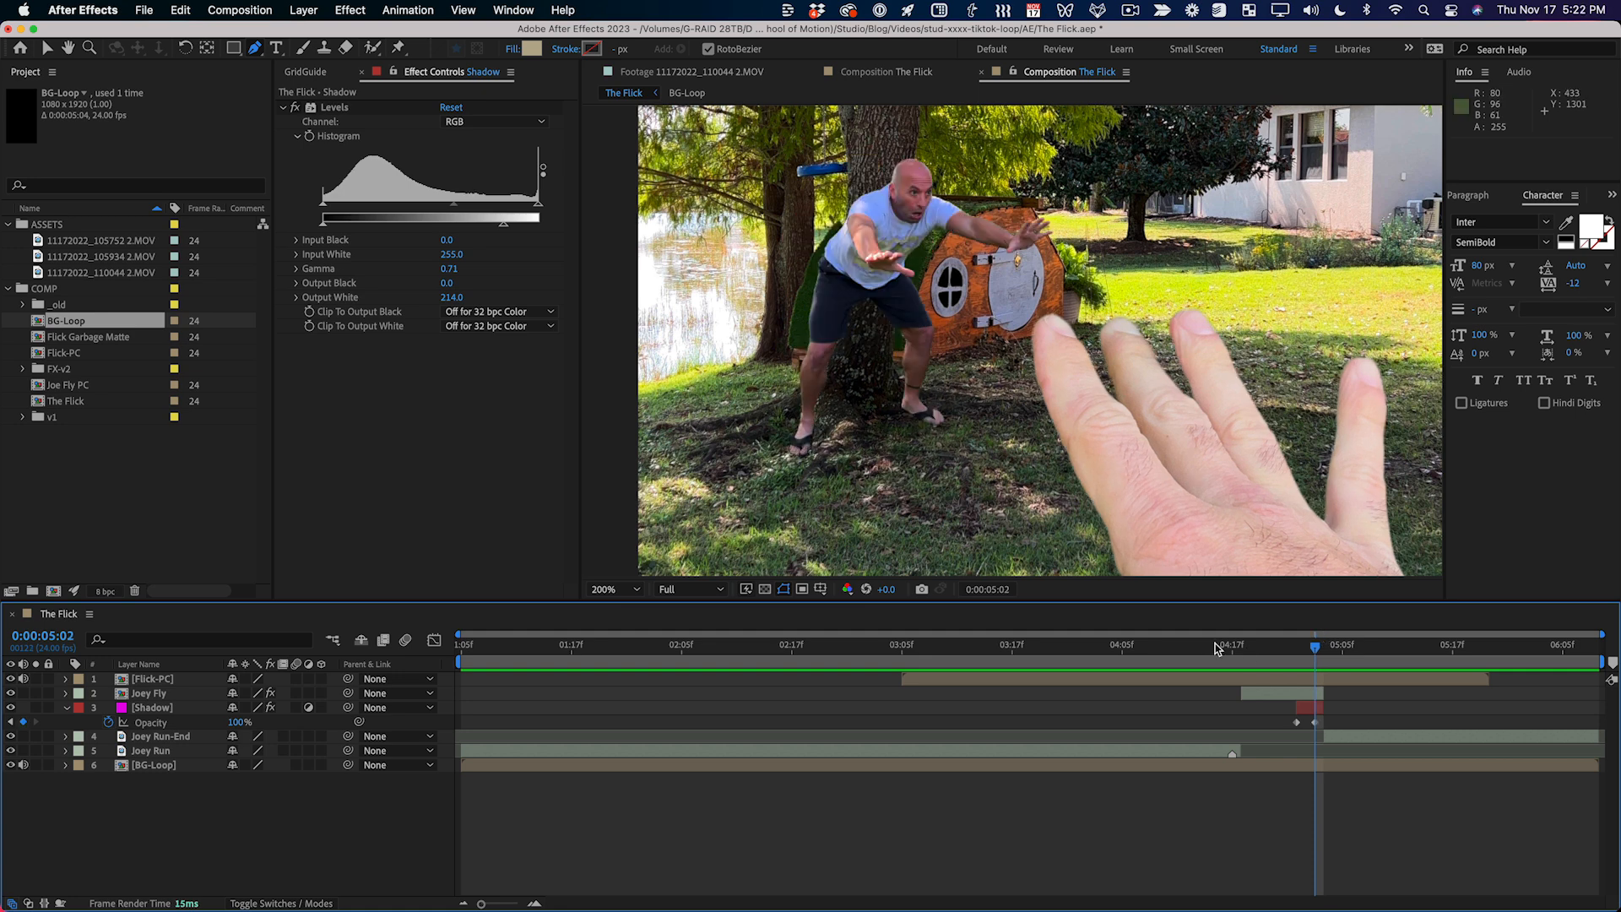
{"action": "left_click", "coordinate": [1311, 712]}
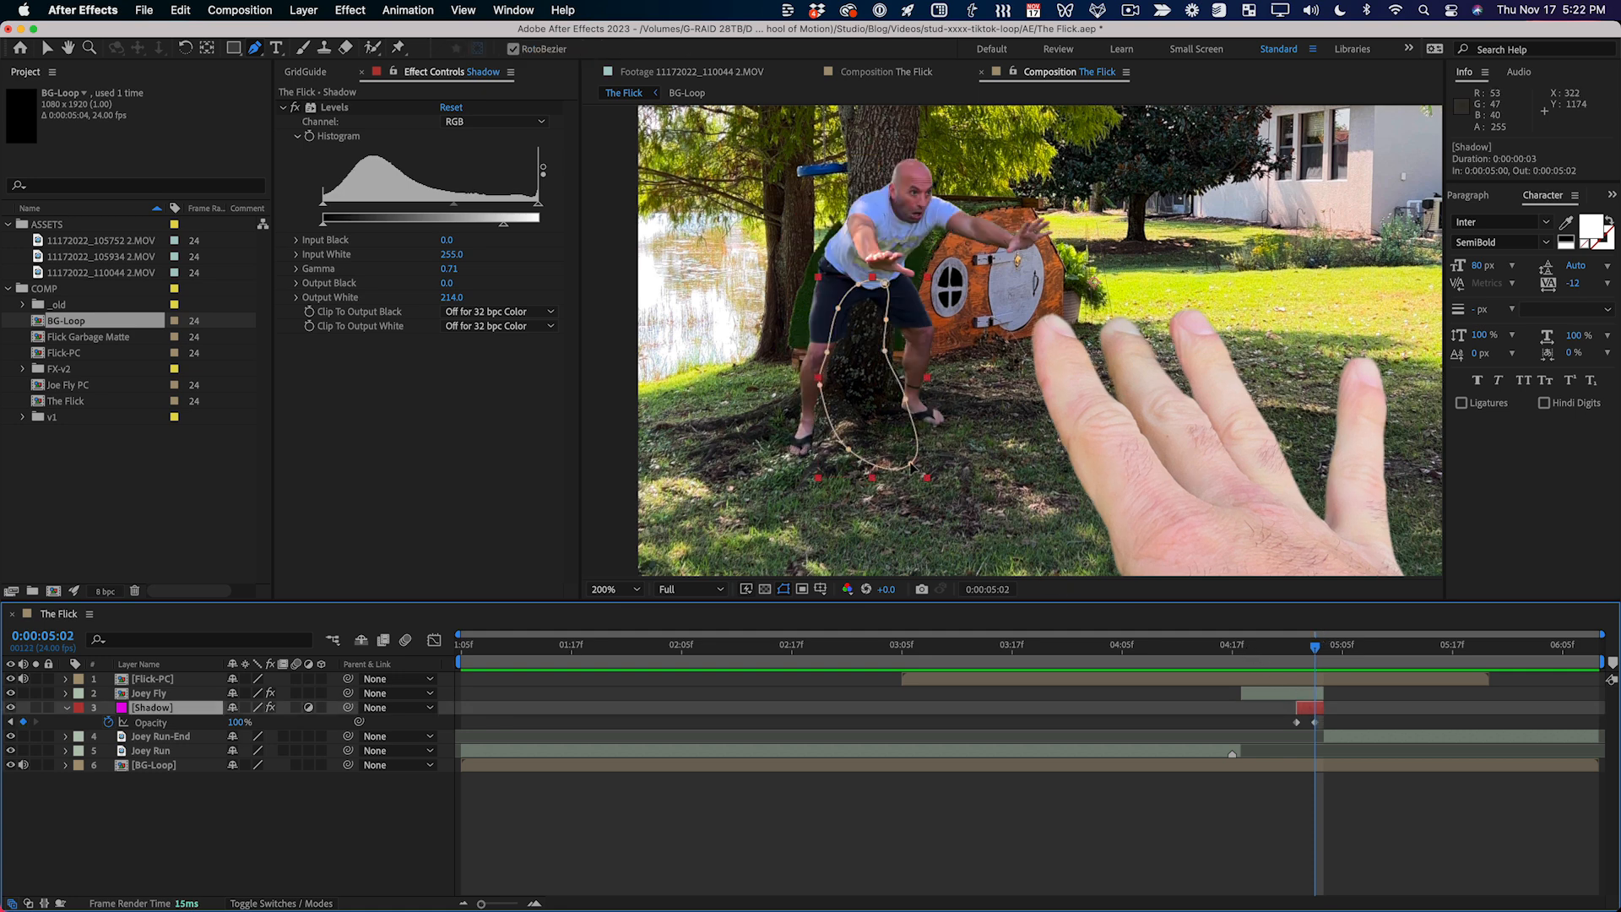
{"action": "left_click_drag", "start_coordinate": [911, 465], "coordinate": [835, 387]}
{"action": "key", "text": "Page_Down"}
{"action": "key", "text": "Page_Up"}
{"action": "key", "text": "Page_Down"}
{"action": "key", "text": "Page_Up"}
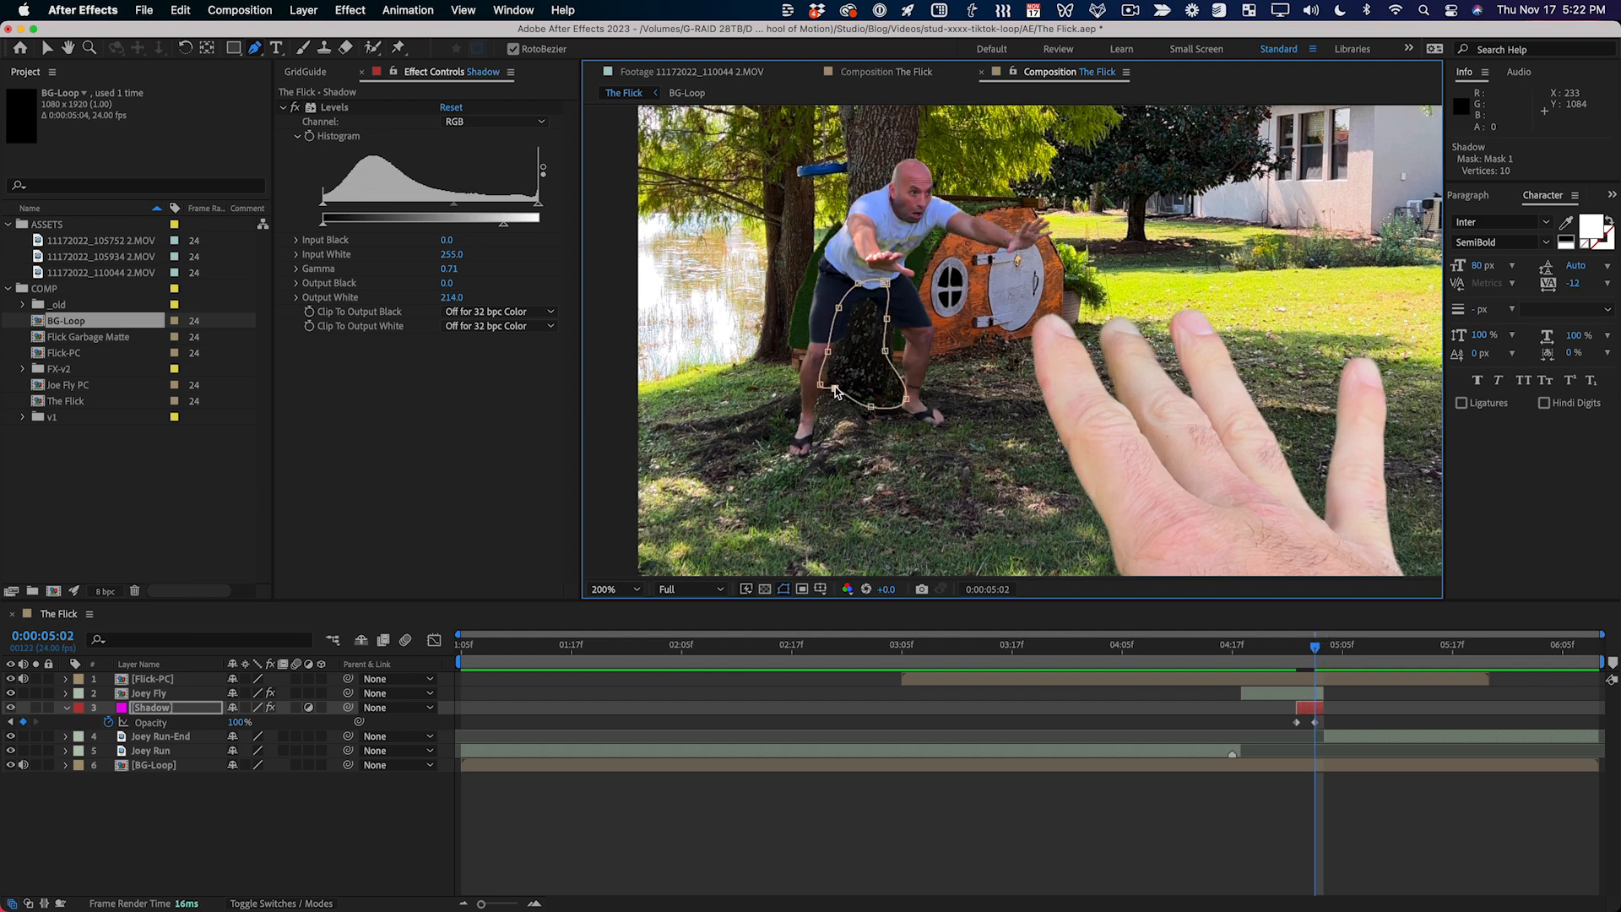
{"action": "key", "text": "Page_Down"}
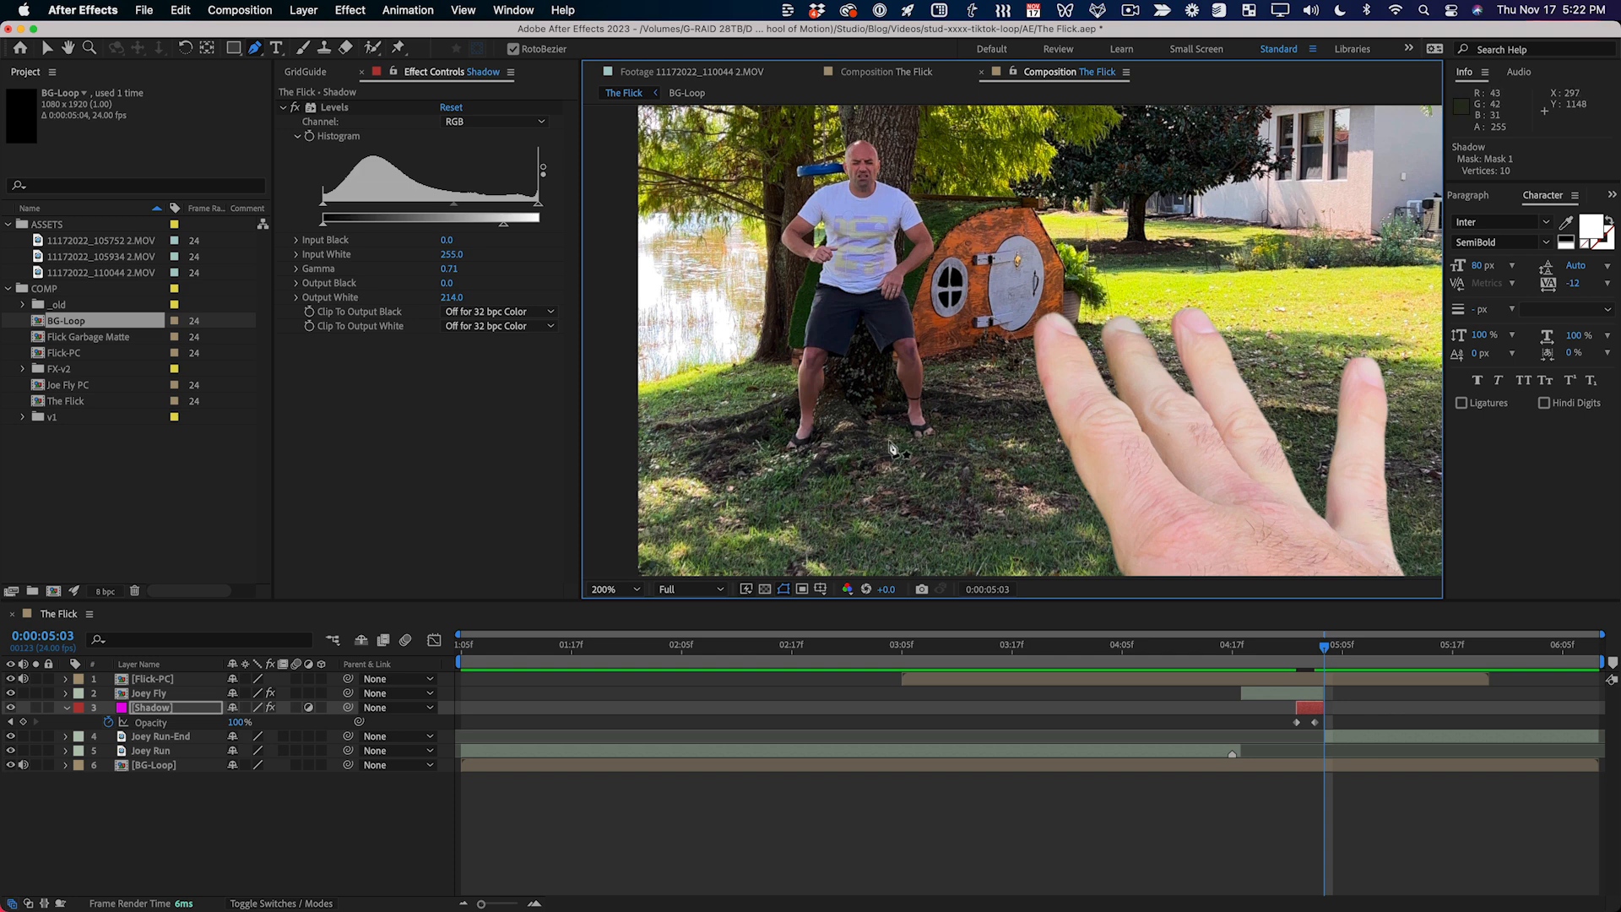
{"action": "key", "text": "Page_Up"}
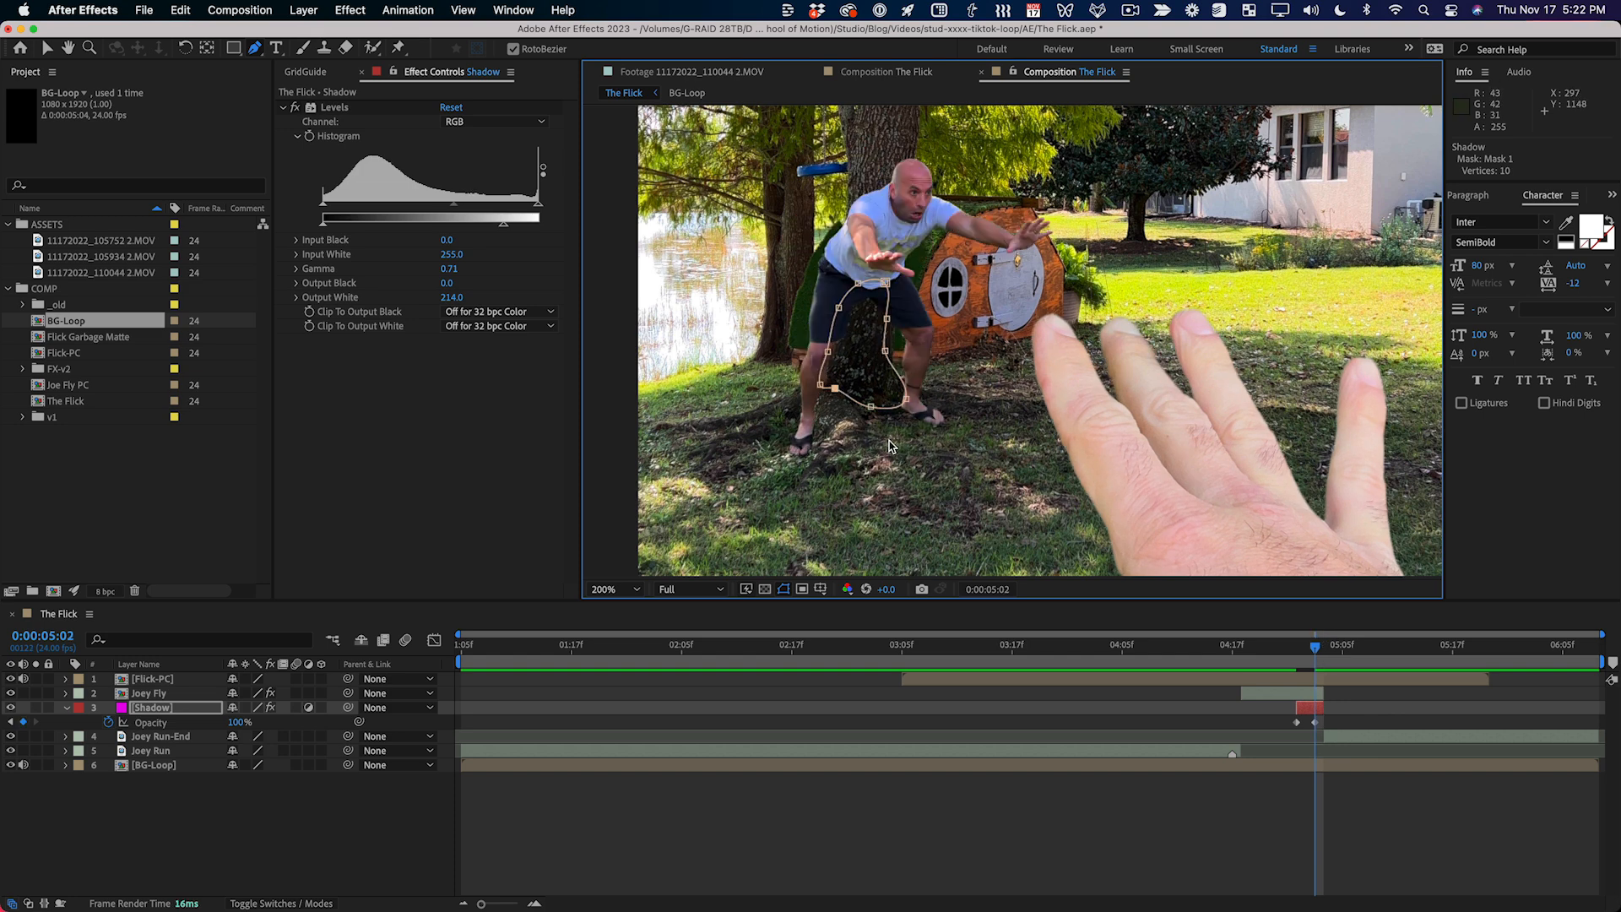
Step: Extend the Shadow mask's bottom edge down onto the ground below the man's feet
{"action": "left_click_drag", "start_coordinate": [871, 407], "coordinate": [881, 486]}
{"action": "left_click_drag", "start_coordinate": [835, 388], "coordinate": [828, 433]}
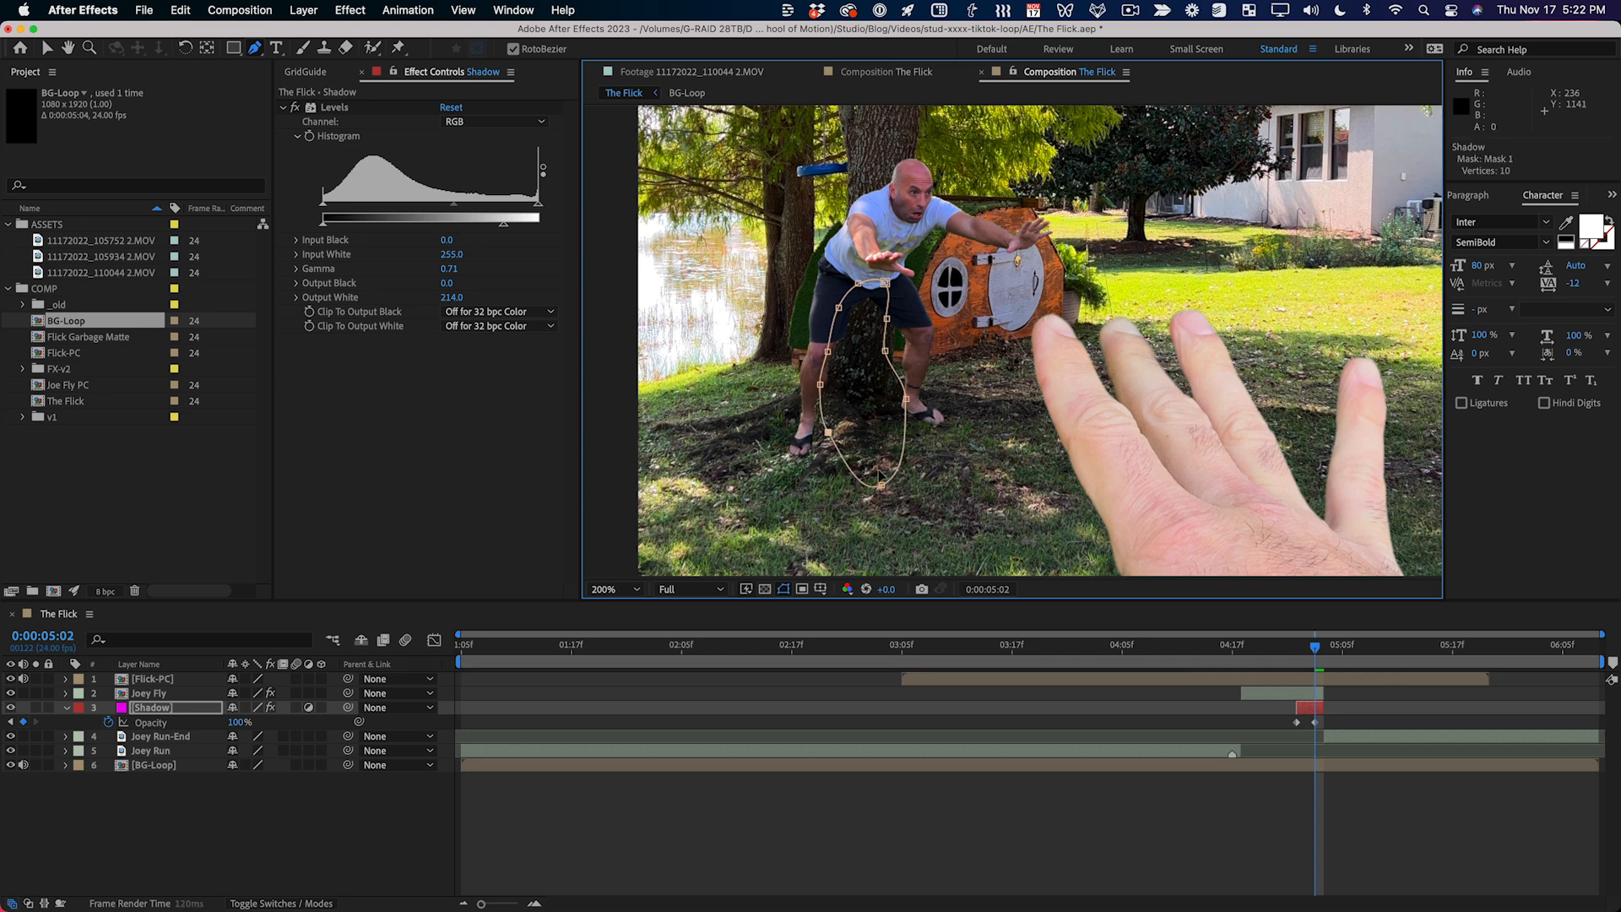
{"action": "left_click_drag", "start_coordinate": [882, 486], "coordinate": [886, 479]}
Step: Draw a second, closed six-point mask on the Shadow layer around the ground below the man's feet
{"action": "left_click", "coordinate": [1298, 715]}
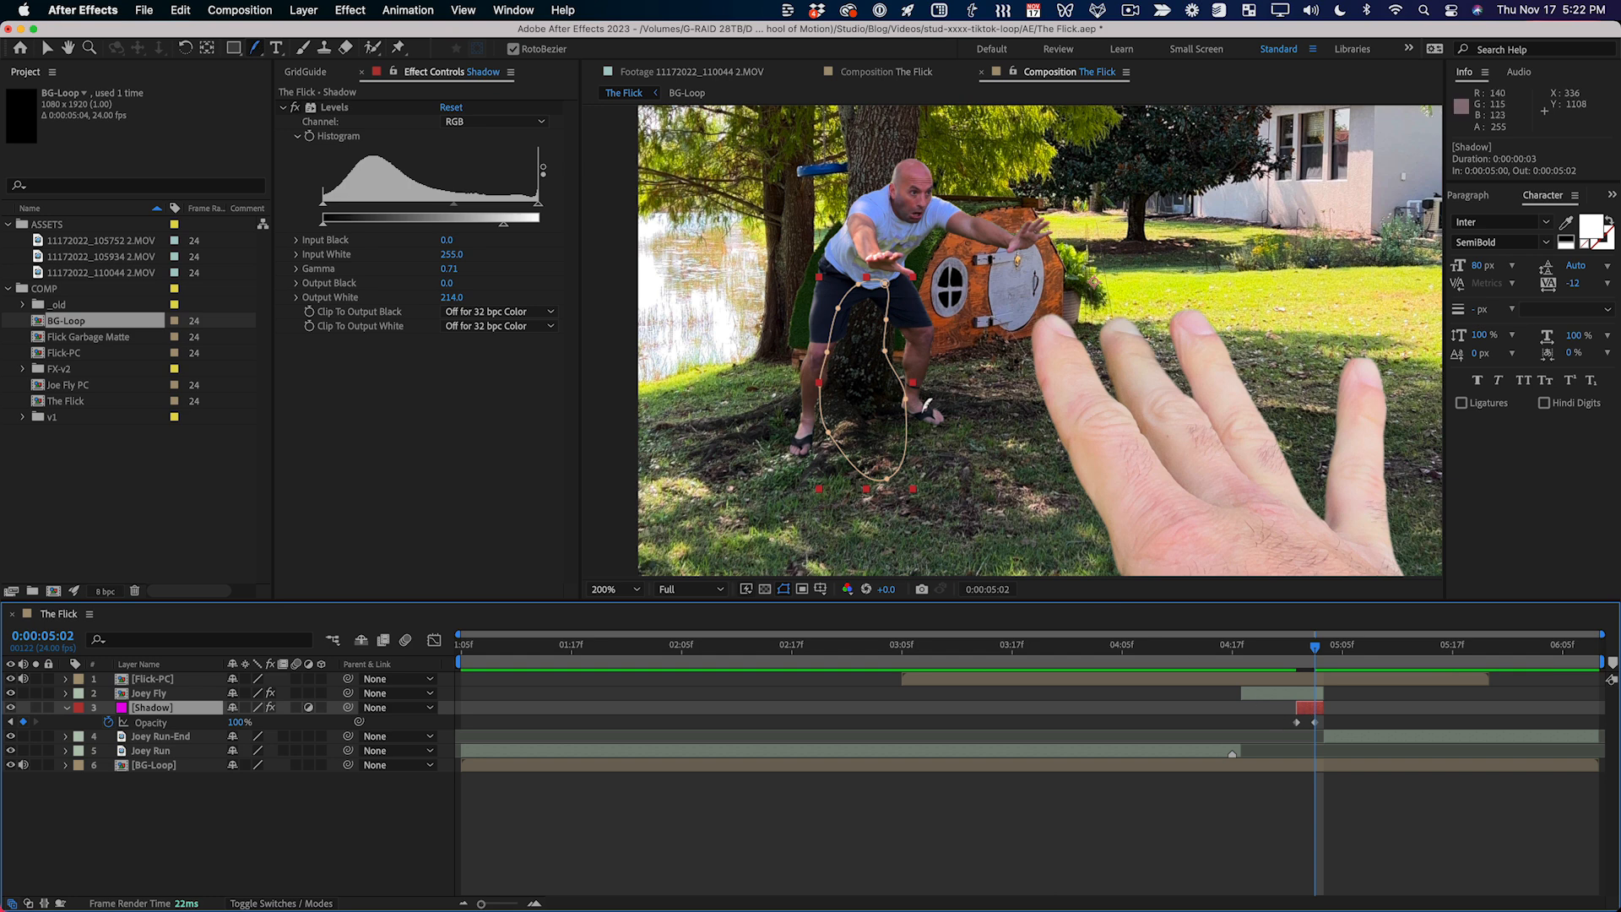
{"action": "key", "text": "g"}
{"action": "left_click", "coordinate": [921, 425]}
{"action": "left_click", "coordinate": [854, 405]}
{"action": "left_click", "coordinate": [825, 412]}
{"action": "left_click", "coordinate": [805, 473]}
{"action": "left_click", "coordinate": [911, 512]}
{"action": "left_click", "coordinate": [945, 489]}
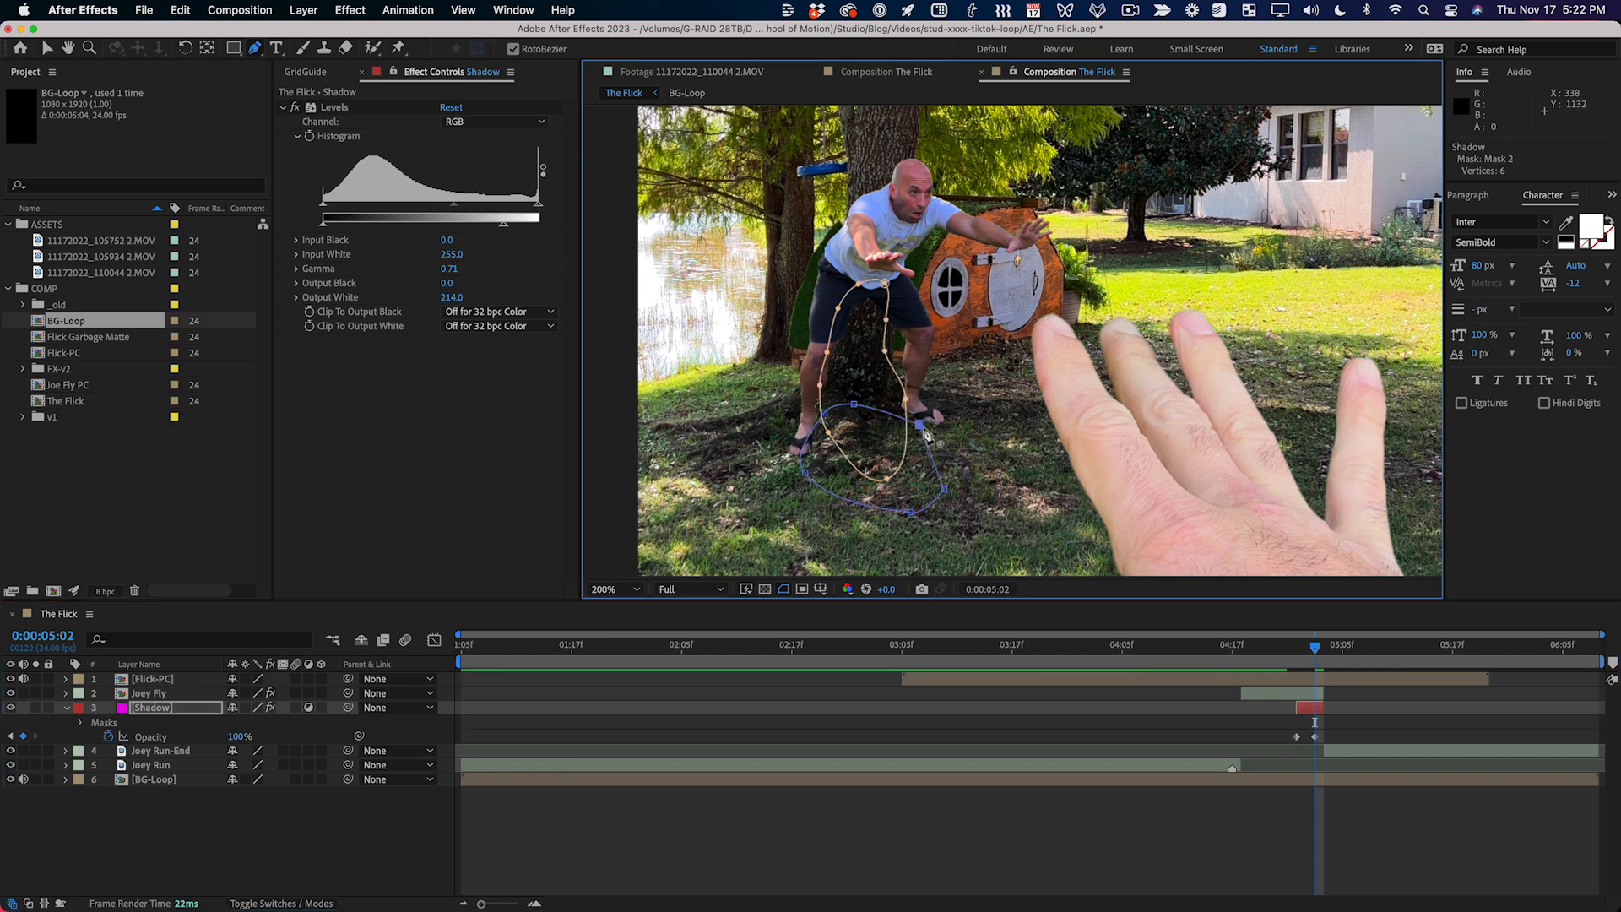
{"action": "left_click", "coordinate": [920, 425]}
Step: Set Mask 2 of the Shadow layer to Subtract with a mask feather of 50 pixels
{"action": "key", "text": "m"}
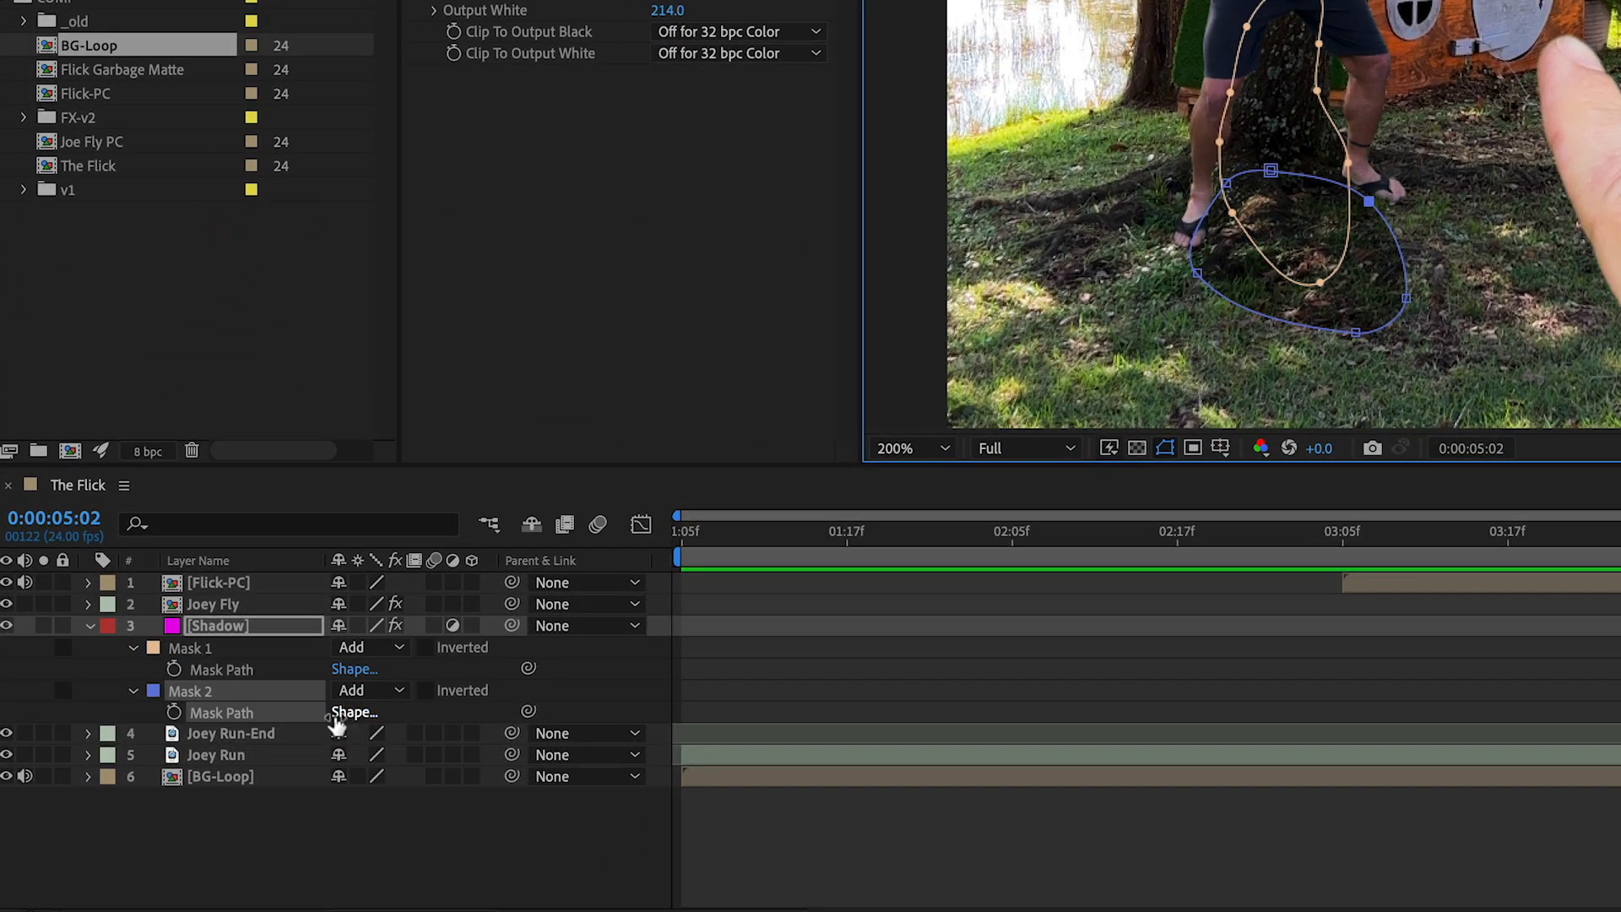
{"action": "left_click", "coordinate": [365, 694]}
{"action": "left_click", "coordinate": [414, 772]}
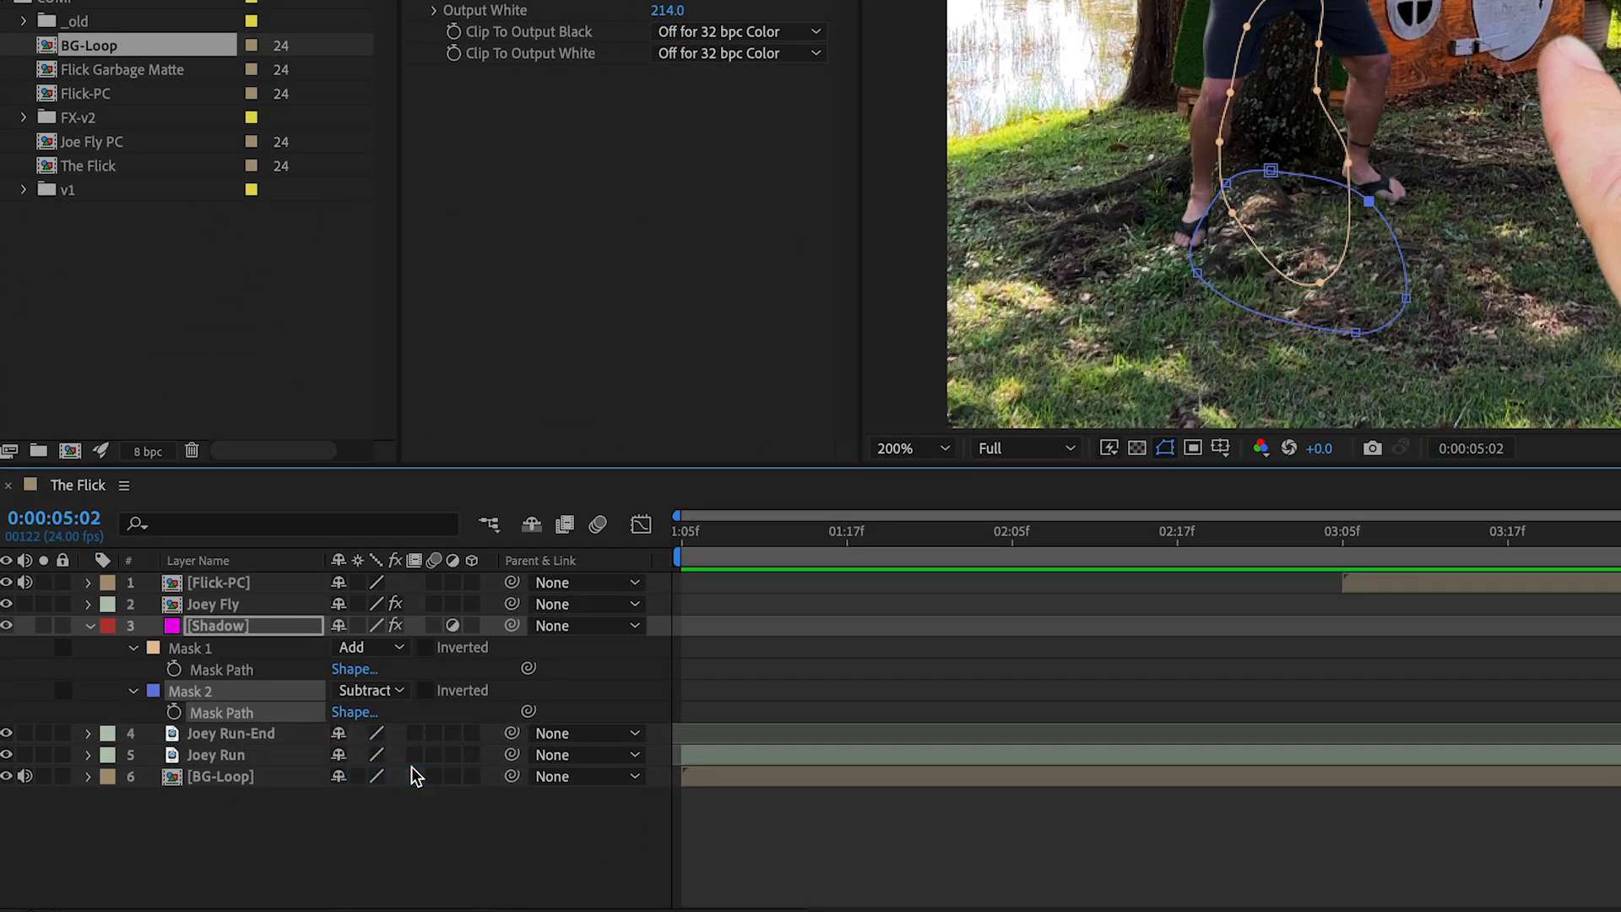
{"action": "key", "text": "f"}
{"action": "left_click", "coordinate": [364, 713]}
{"action": "type", "text": "50"}
{"action": "key", "text": "Return"}
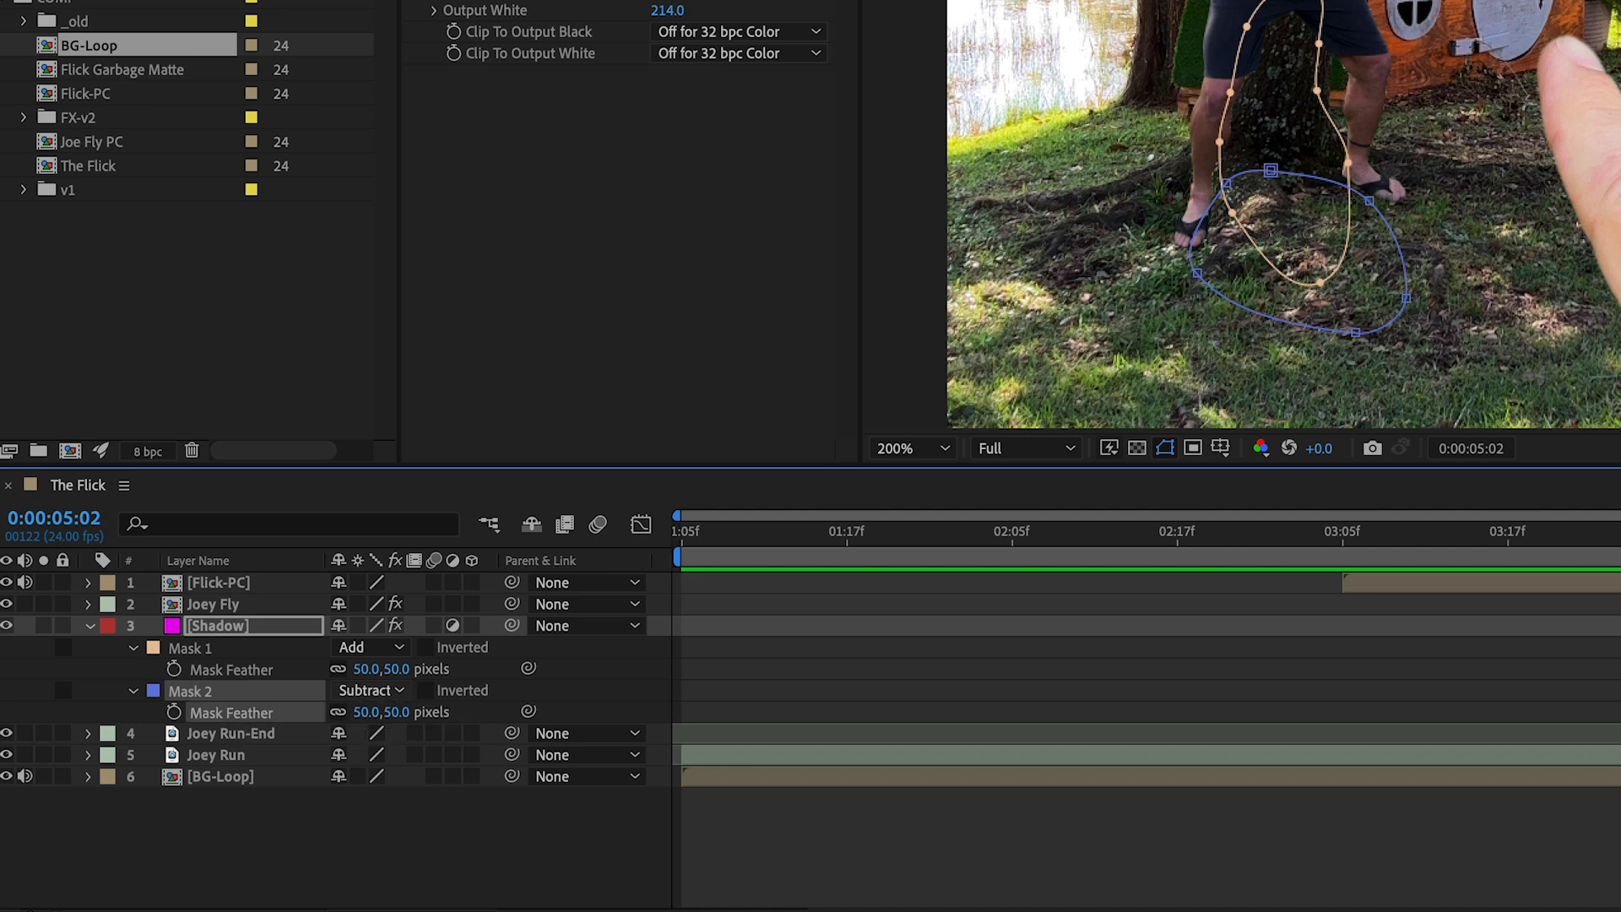
Step: Reduce Mask 2's opacity to 67%
{"action": "left_click", "coordinate": [134, 692]}
{"action": "left_click", "coordinate": [133, 691]}
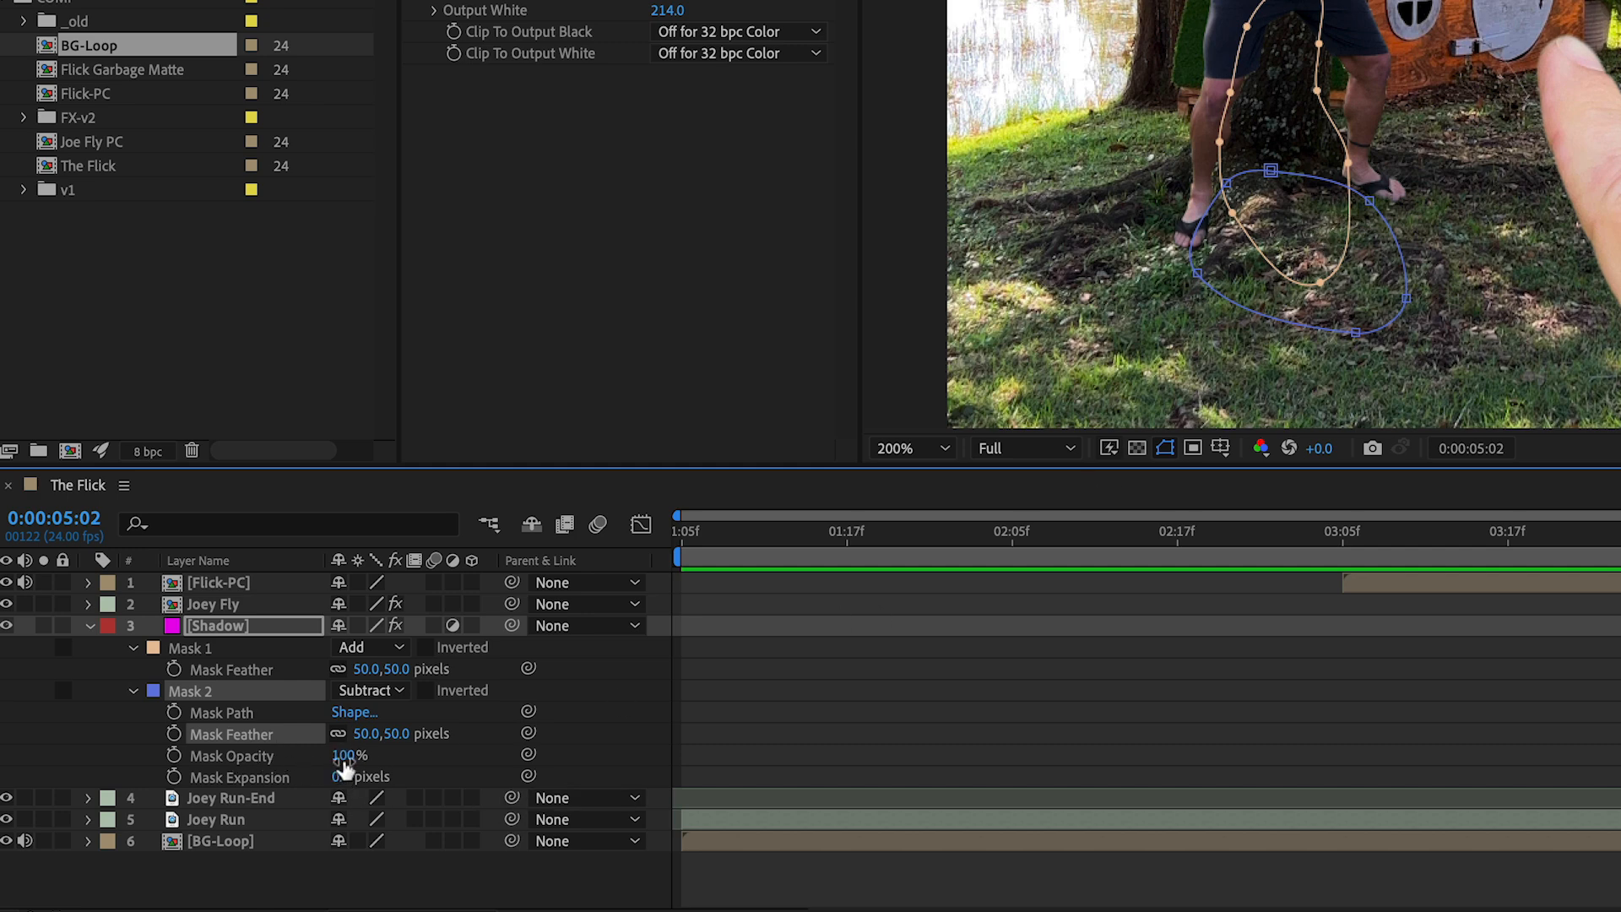
{"action": "left_click_drag", "start_coordinate": [342, 758], "coordinate": [114, 762]}
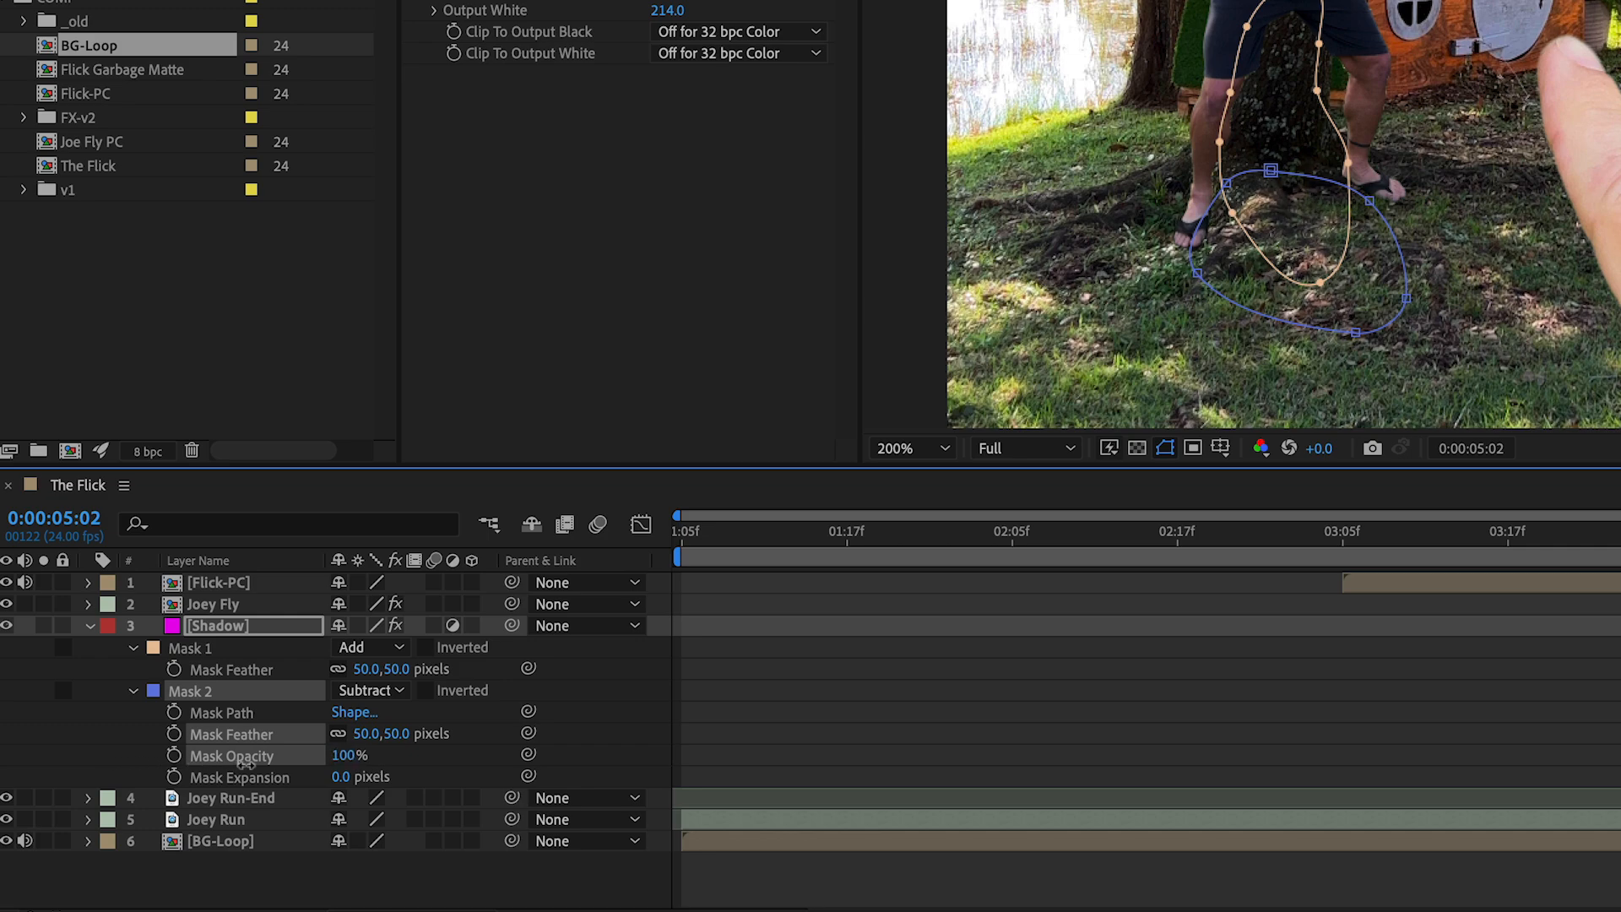
{"action": "left_click_drag", "start_coordinate": [205, 763], "coordinate": [372, 767]}
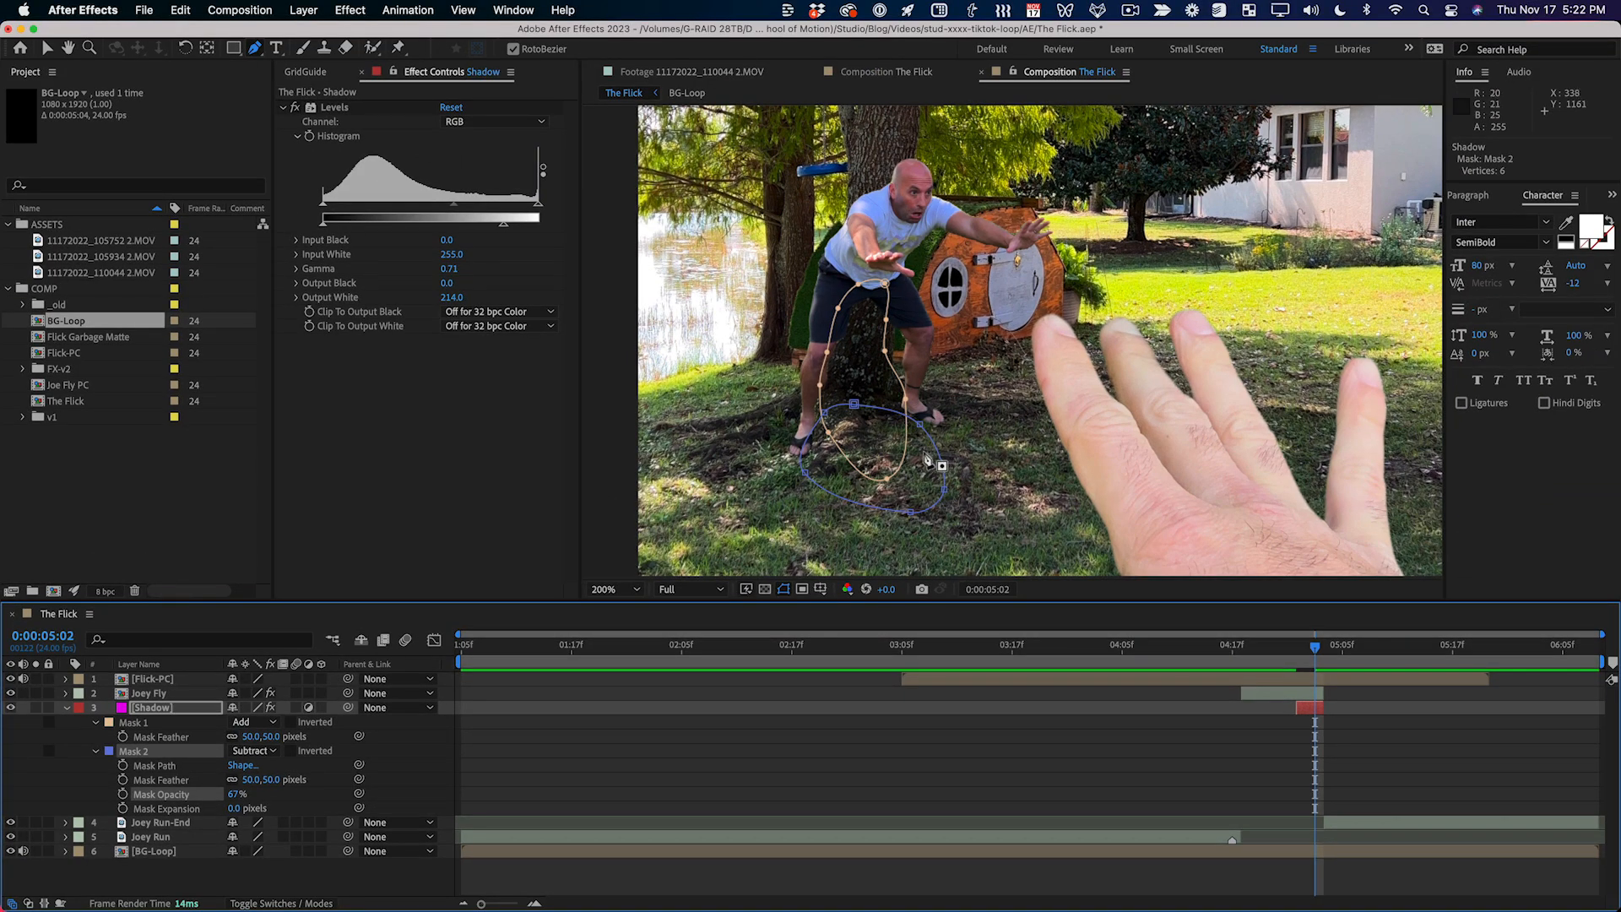
Step: Play The Flick in an enlarged full-frame view to check the softened shadow transition
{"action": "key", "text": "space"}
{"action": "key", "text": "space"}
{"action": "key", "text": "comma"}
{"action": "key", "text": "shift+slash"}
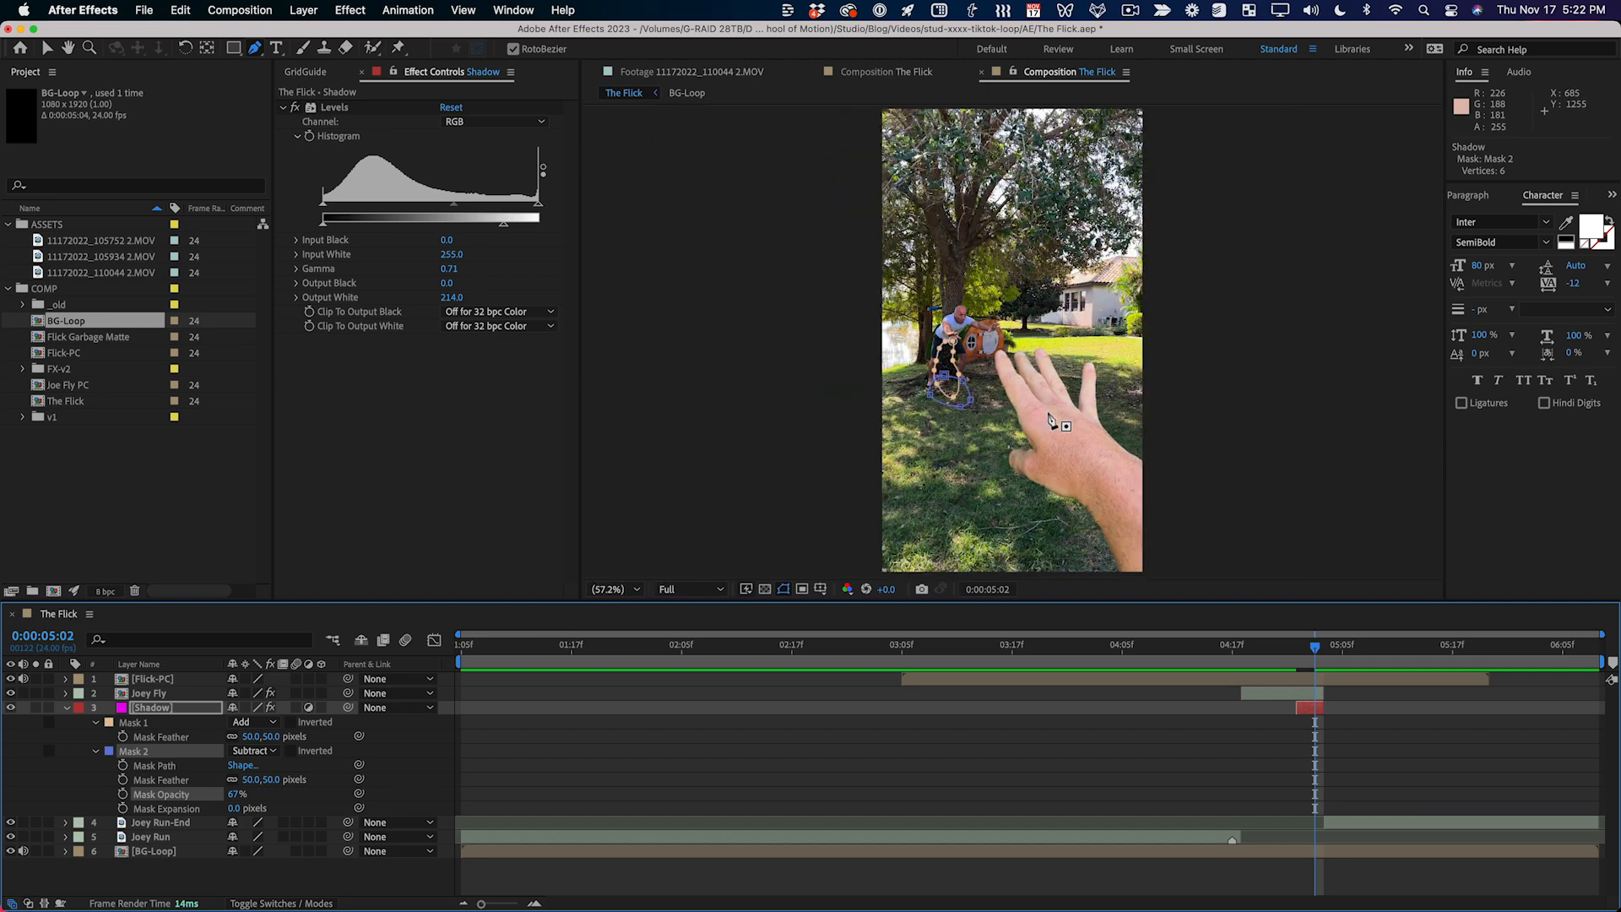
{"action": "key", "text": "v"}
{"action": "left_click", "coordinate": [1272, 377]}
{"action": "key", "text": "grave"}
{"action": "key", "text": "space"}
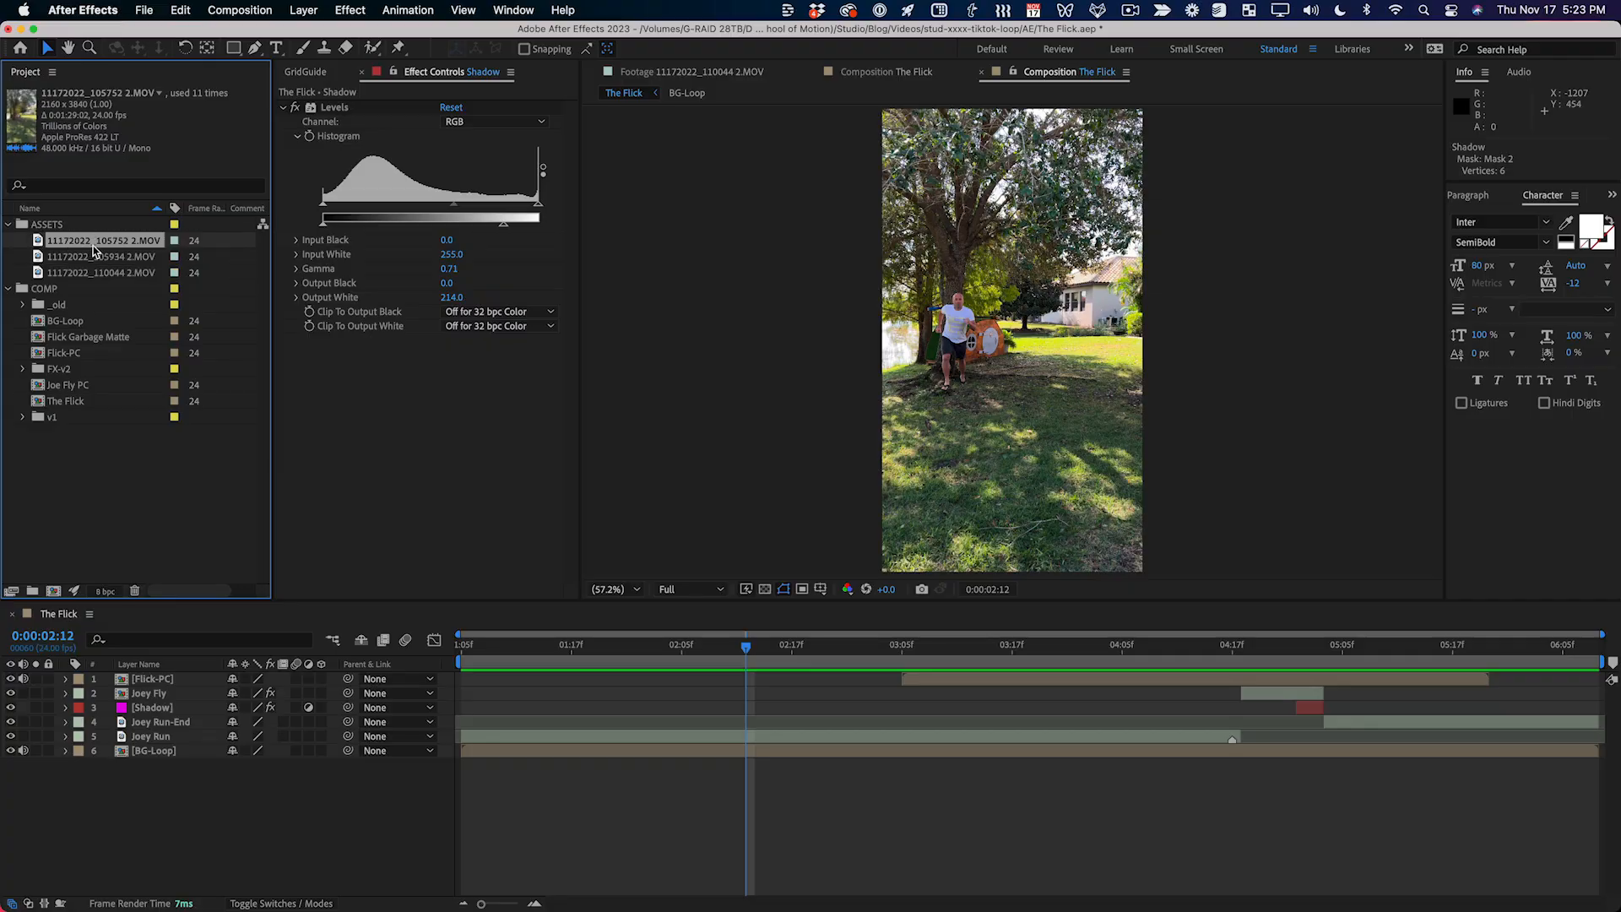
Step: Duplicate the Run-End layer and rename the copy Leaves
{"action": "left_click", "coordinate": [171, 723]}
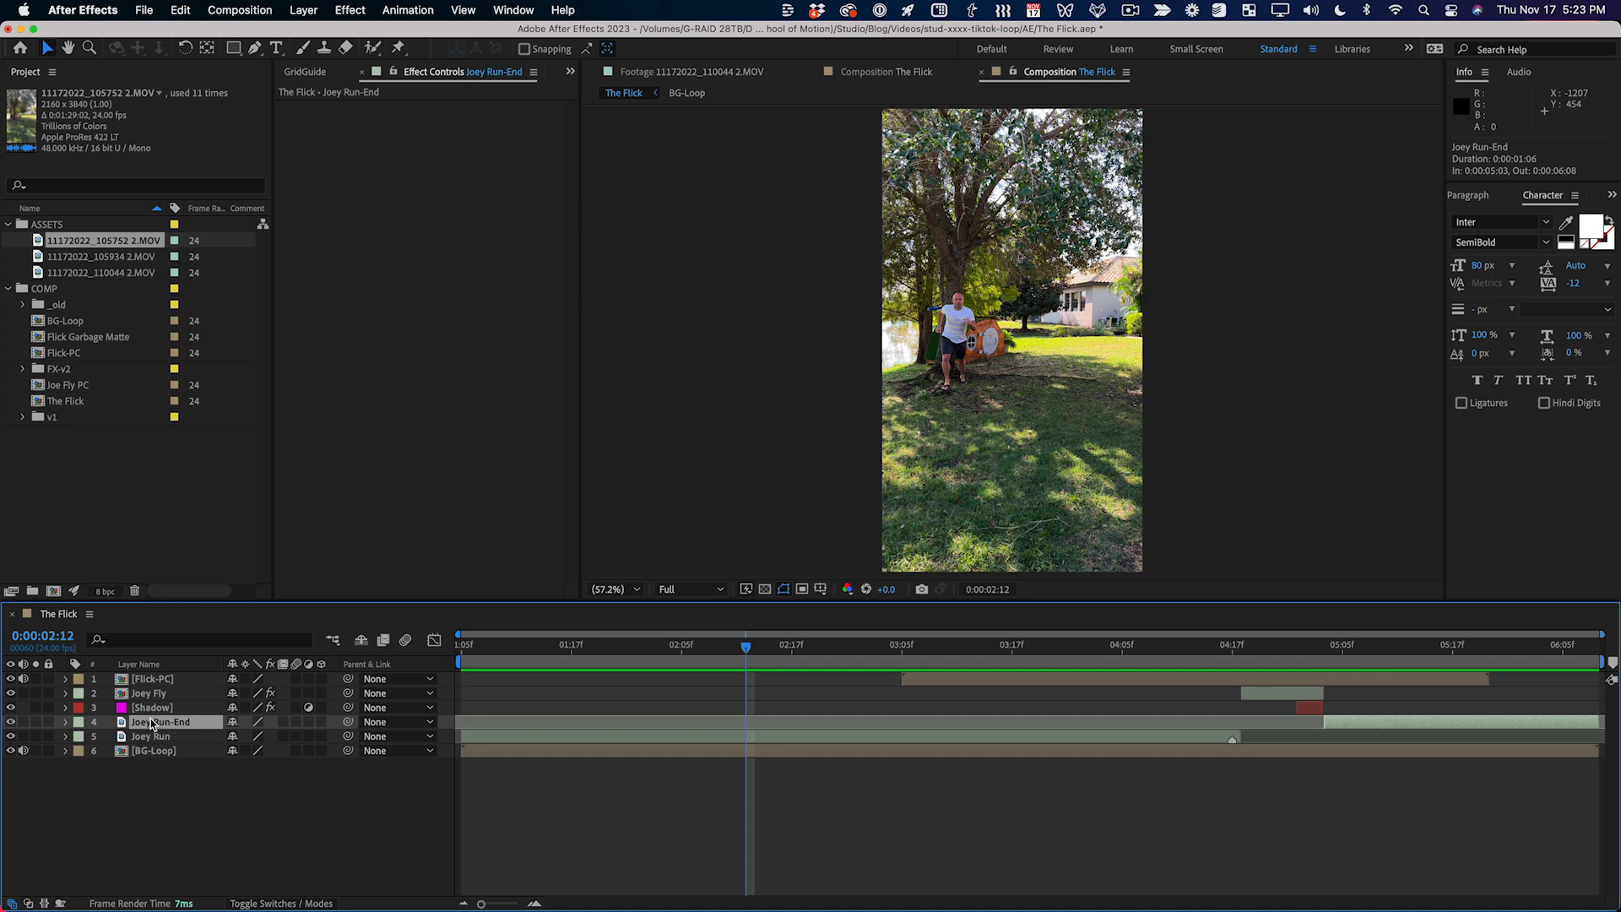
{"action": "key", "text": "super+d"}
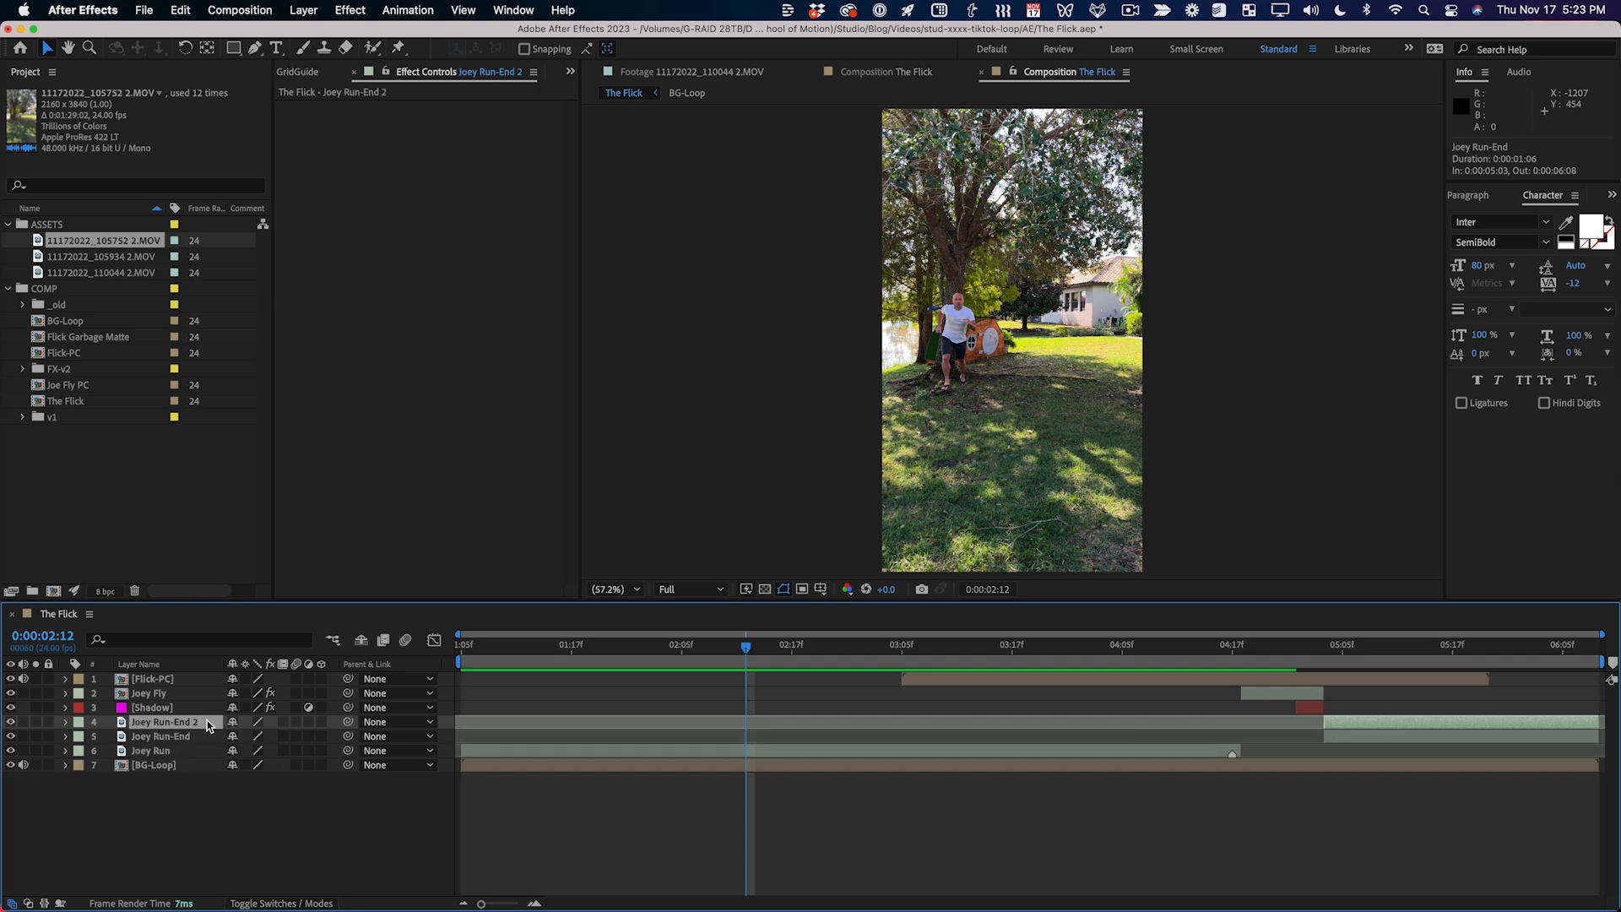
{"action": "key", "text": "Return"}
{"action": "key", "text": "BackSpace"}
{"action": "type", "text": "Leaves"}
{"action": "key", "text": "Return"}
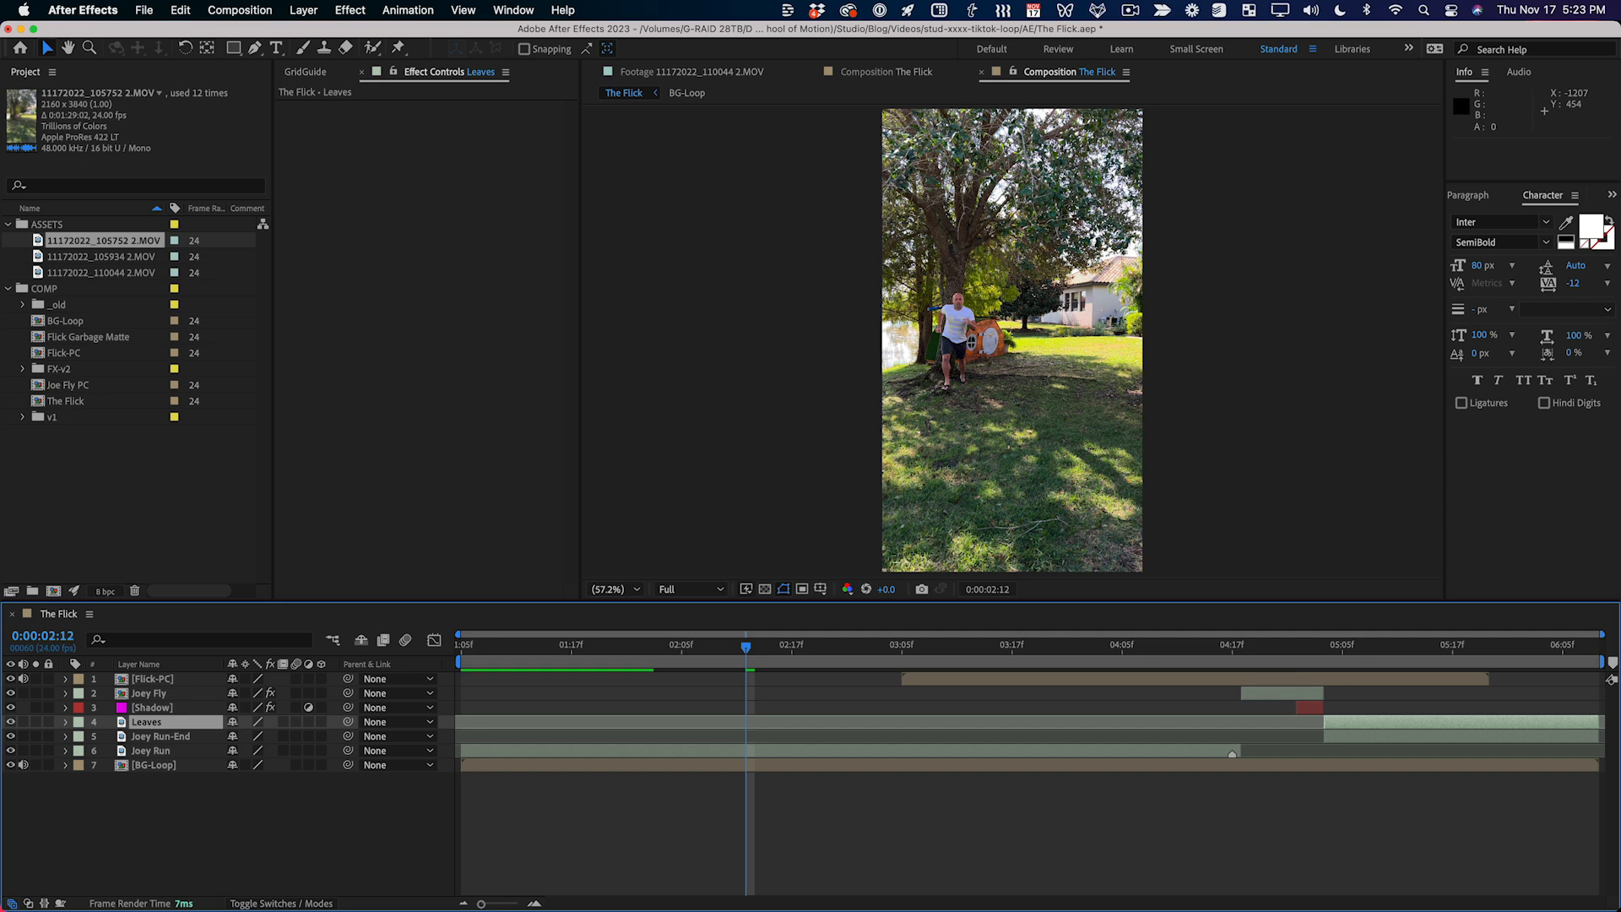
Step: Give the Leaves layer an orange label and open it in its own layer view
{"action": "left_click", "coordinate": [78, 722]}
{"action": "left_click", "coordinate": [119, 773]}
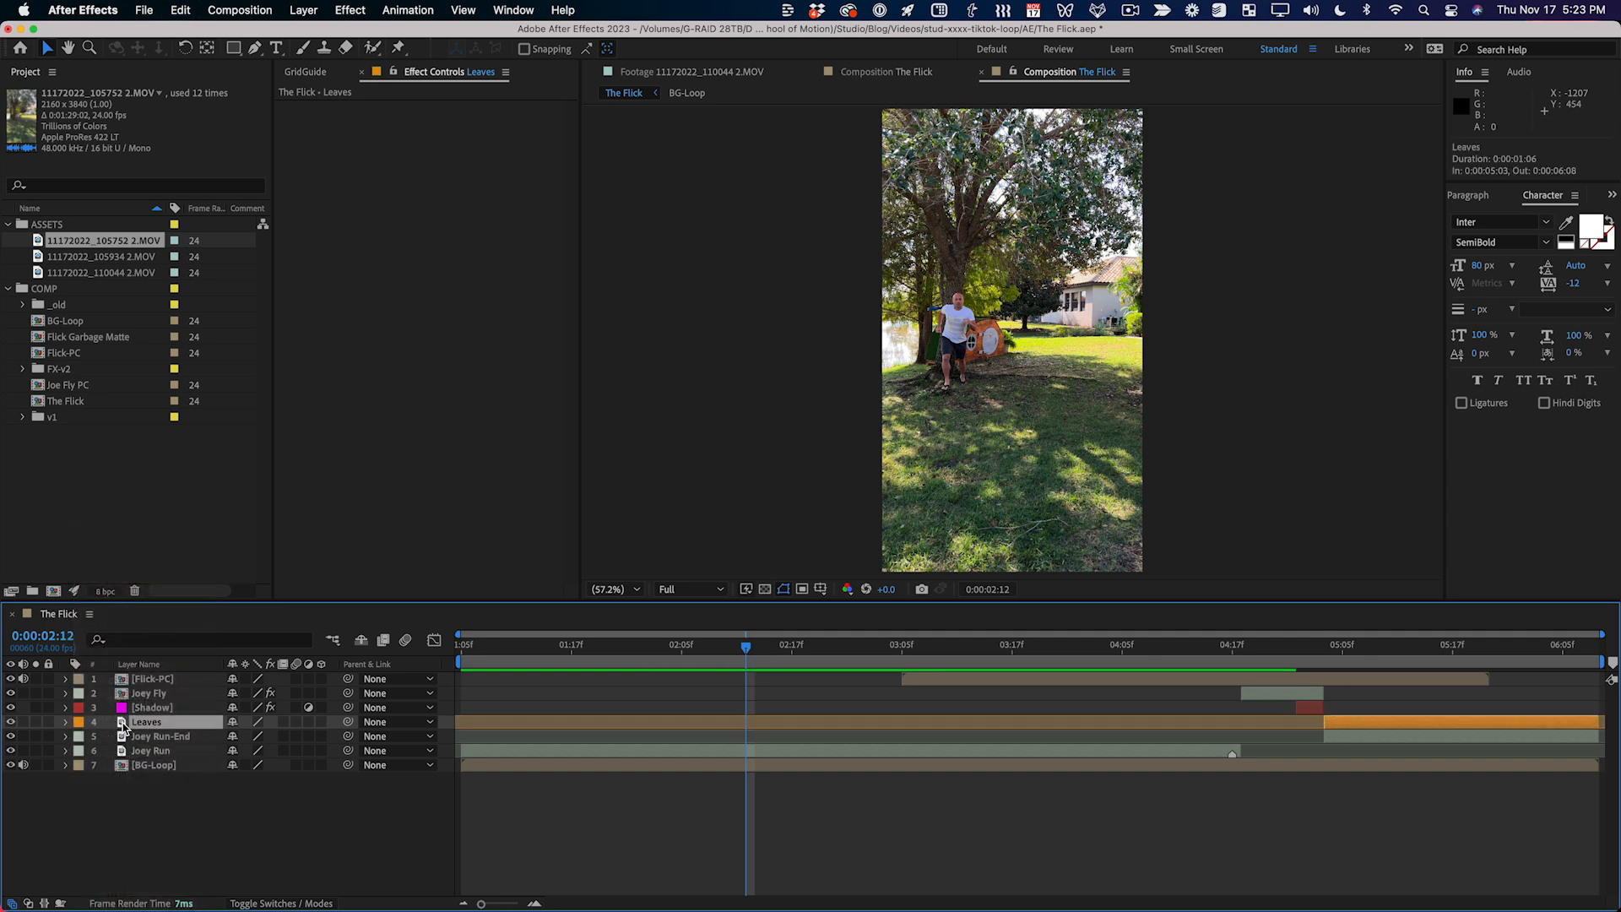
{"action": "double_click", "coordinate": [121, 725]}
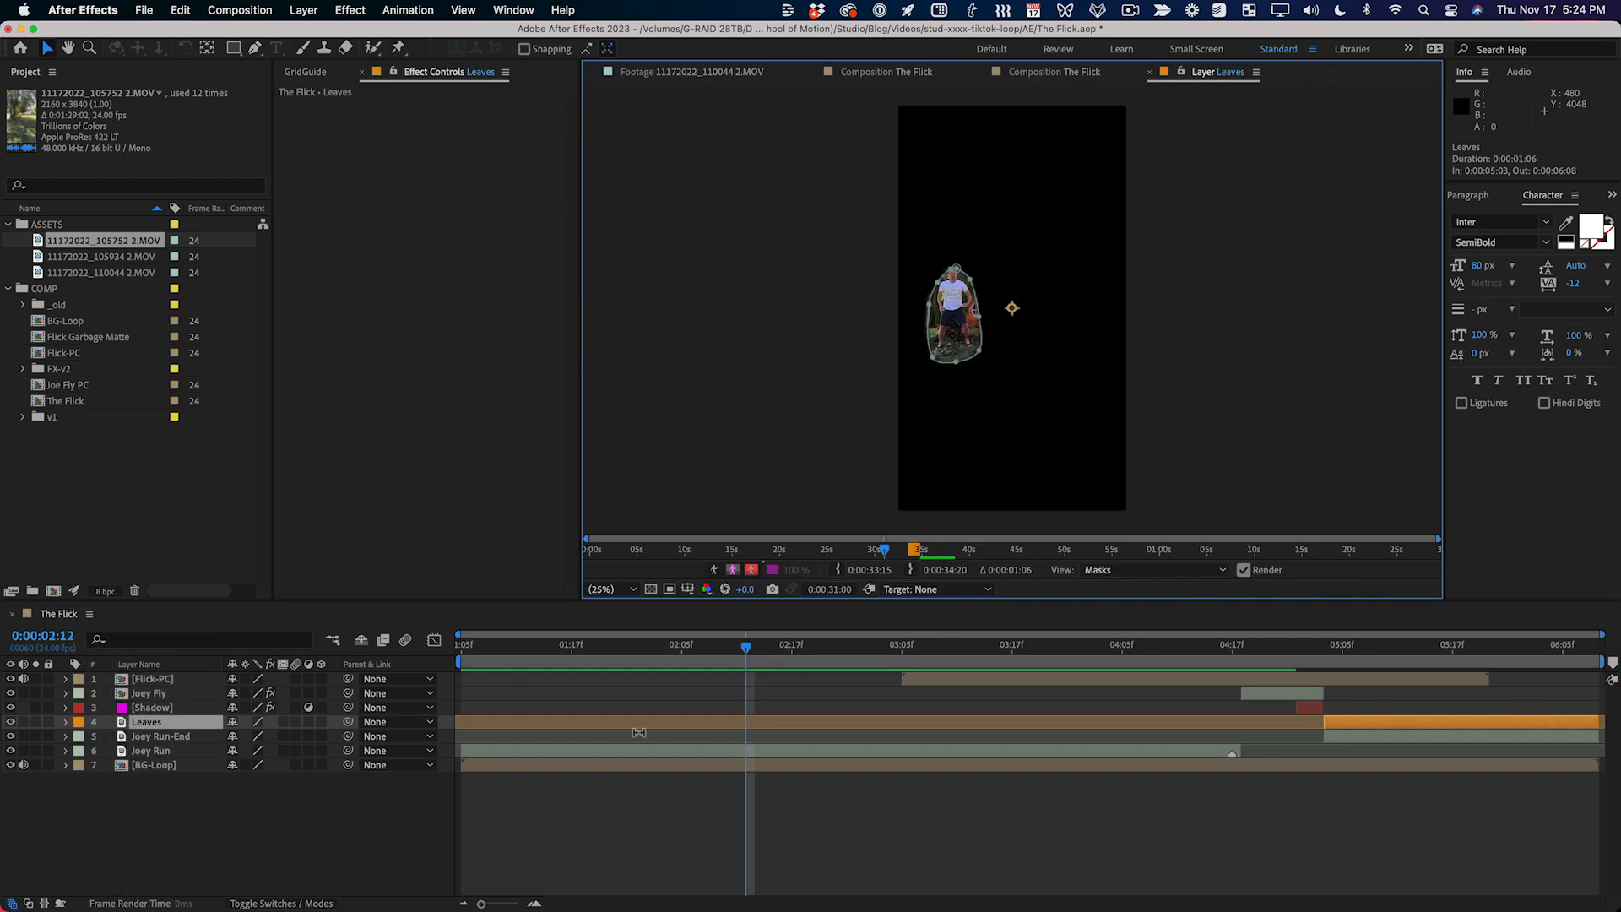
Step: Delete the inherited Mask 1 from the Leaves layer
{"action": "key", "text": "m"}
{"action": "left_click", "coordinate": [134, 737]}
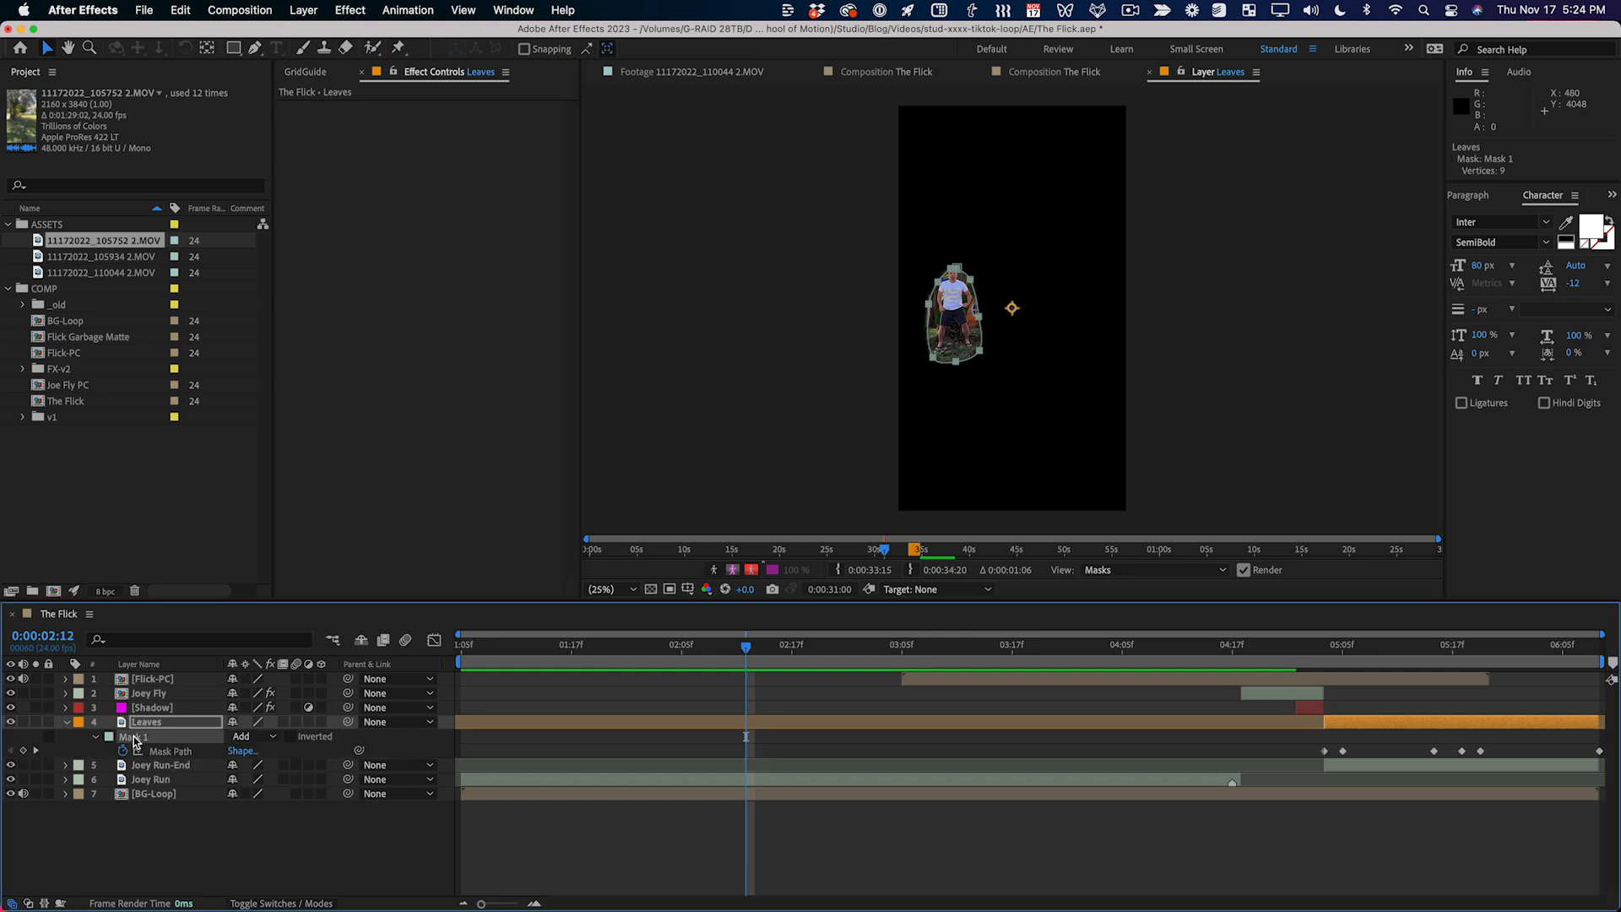
{"action": "key", "text": "Delete"}
Step: Trim the Leaves layer's source to the clean stretch from 0:01:14:01 to 0:01:17:02
{"action": "key", "text": "period"}
{"action": "left_click_drag", "start_coordinate": [884, 557], "coordinate": [1300, 559]}
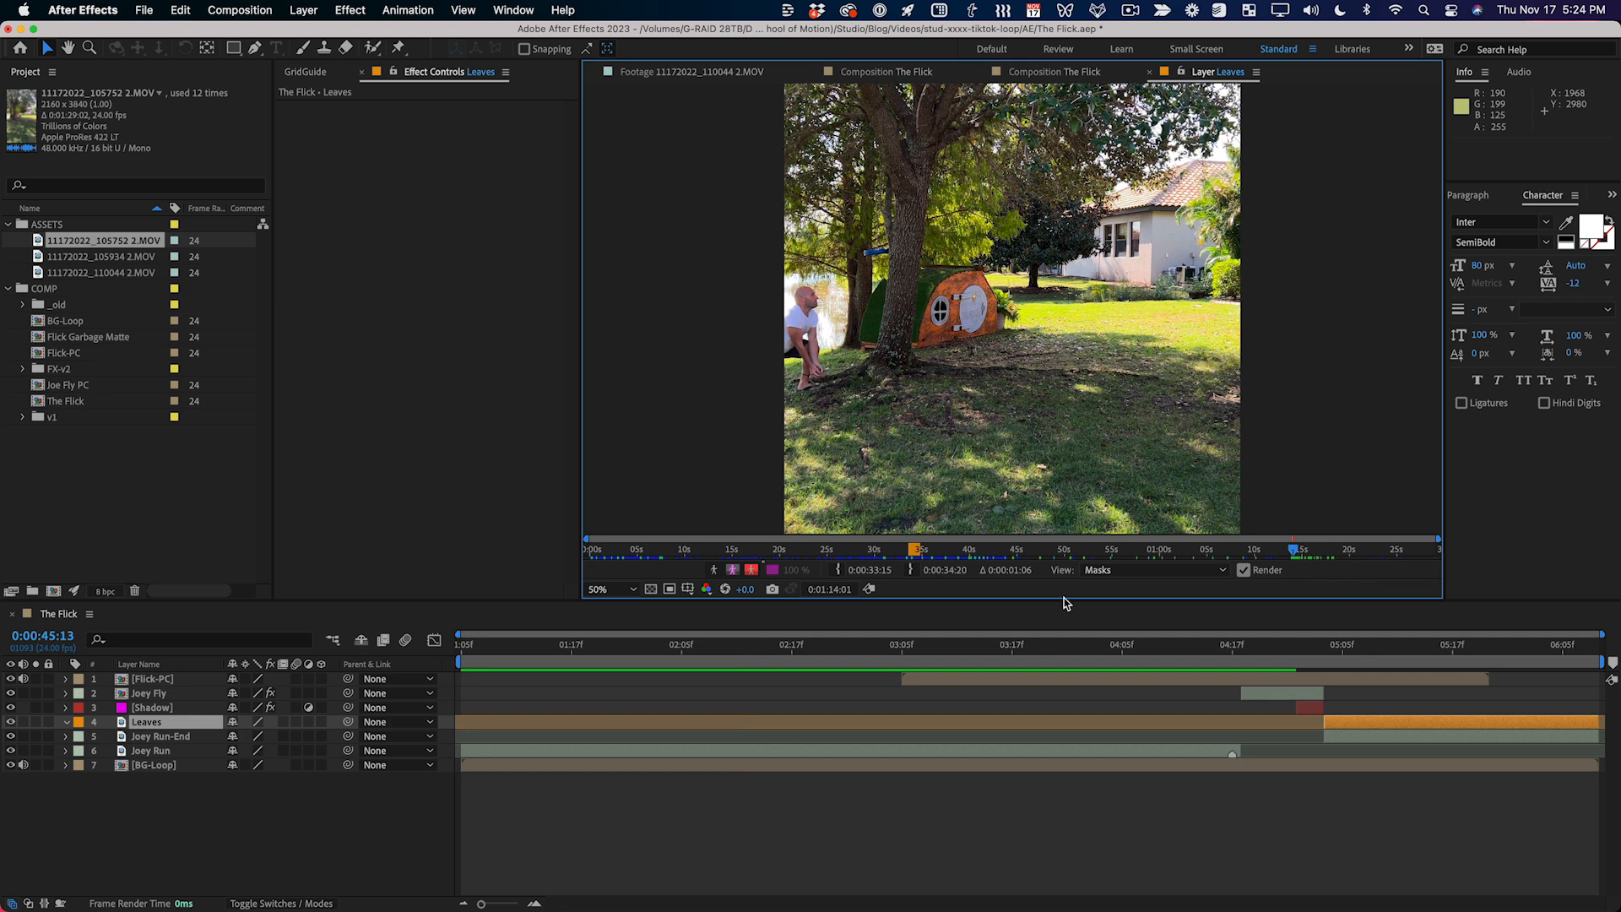
{"action": "left_click_drag", "start_coordinate": [918, 549], "coordinate": [1544, 559]}
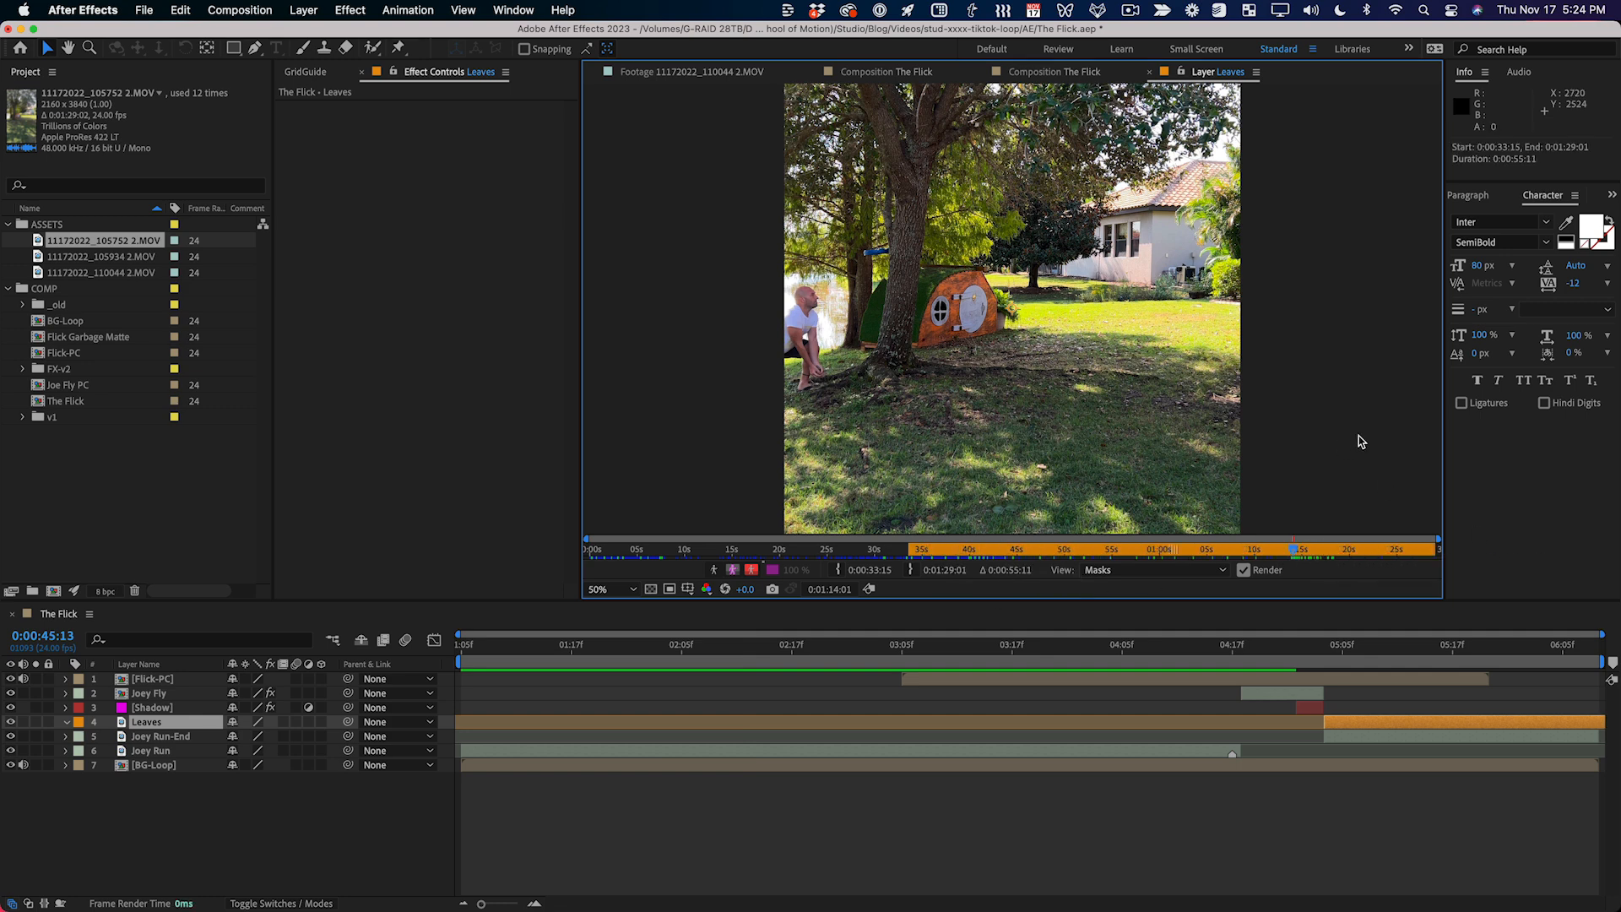
{"action": "key", "text": "alt+bracketleft"}
{"action": "key", "text": "space"}
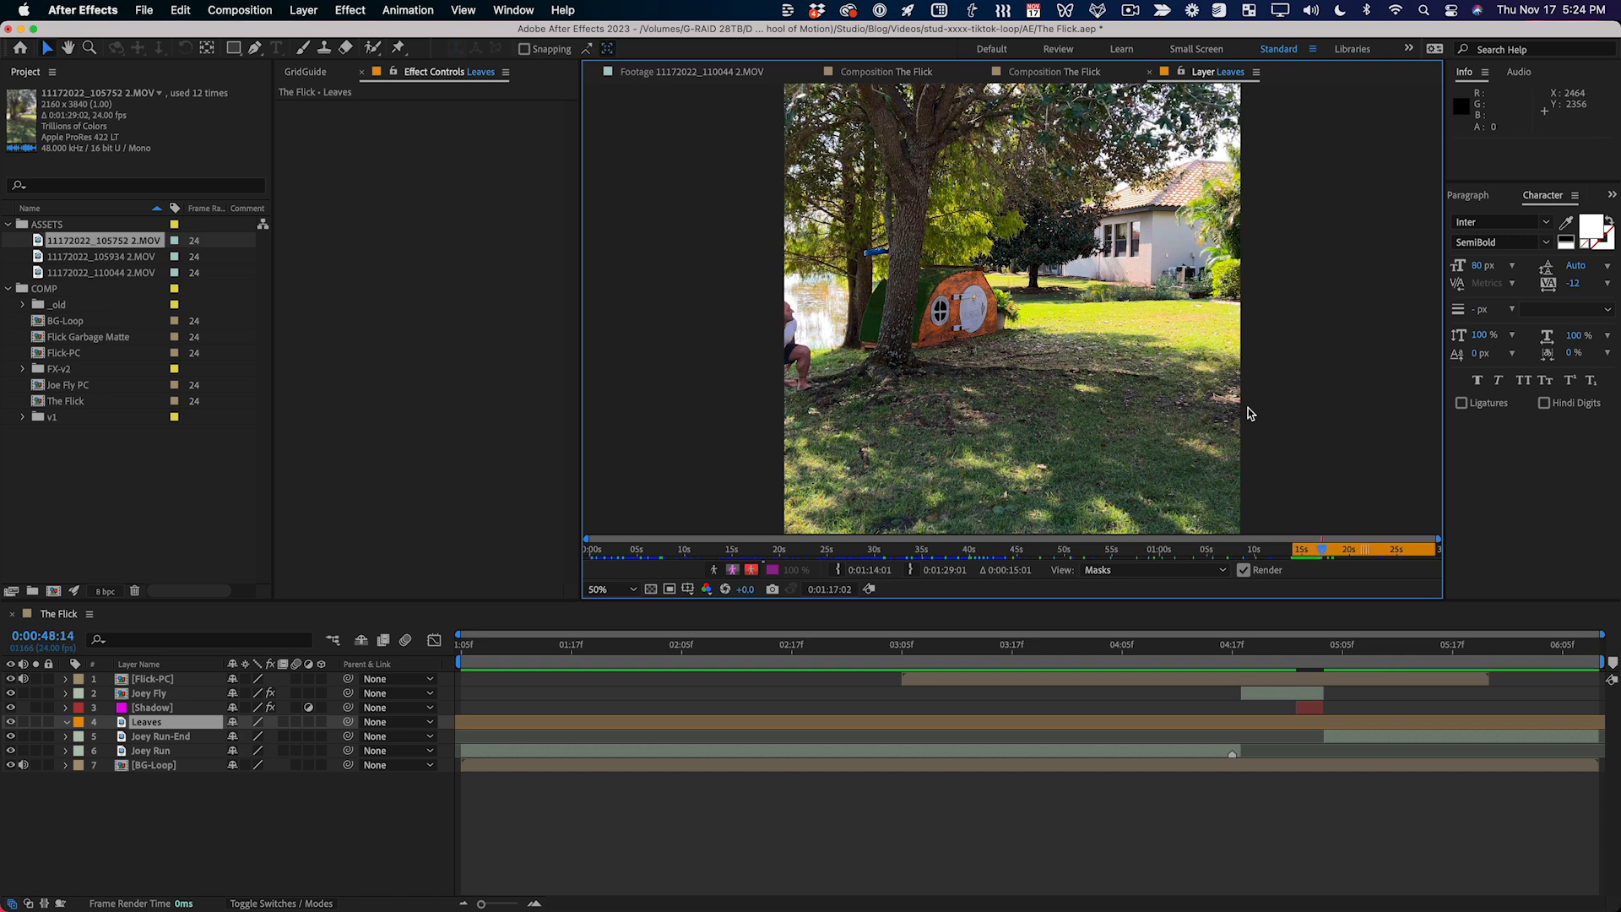
{"action": "key", "text": "alt+bracketright"}
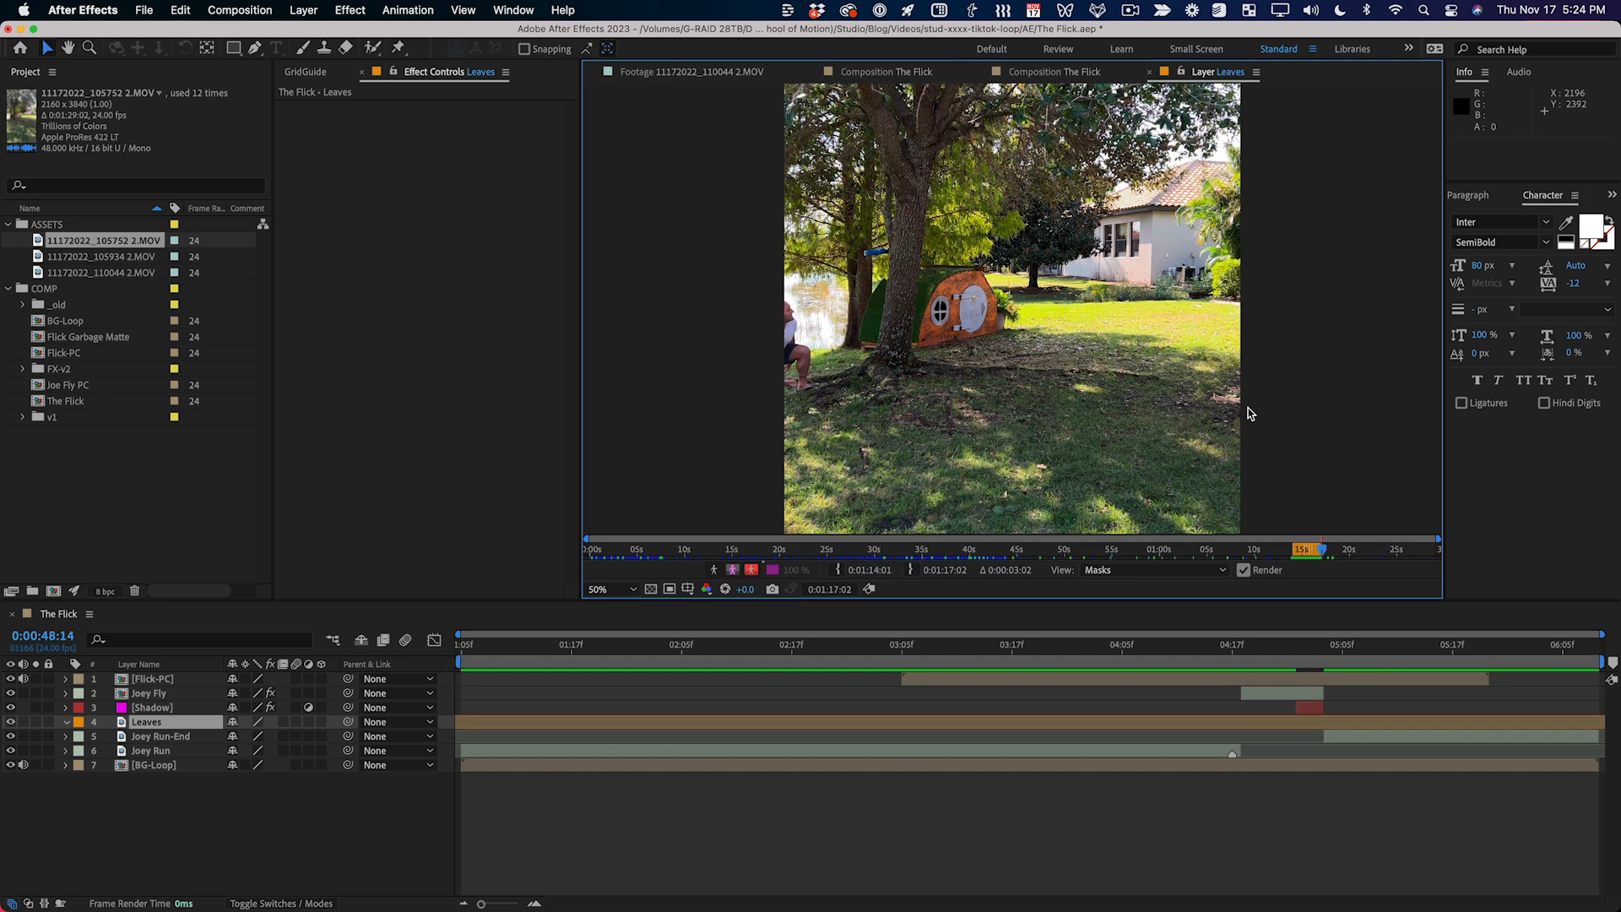
Step: Close the Leaves layer view and the duplicate composition view, and move the Leaves layer to start at 0:00:05:03 in The Flick
{"action": "left_click", "coordinate": [1150, 73]}
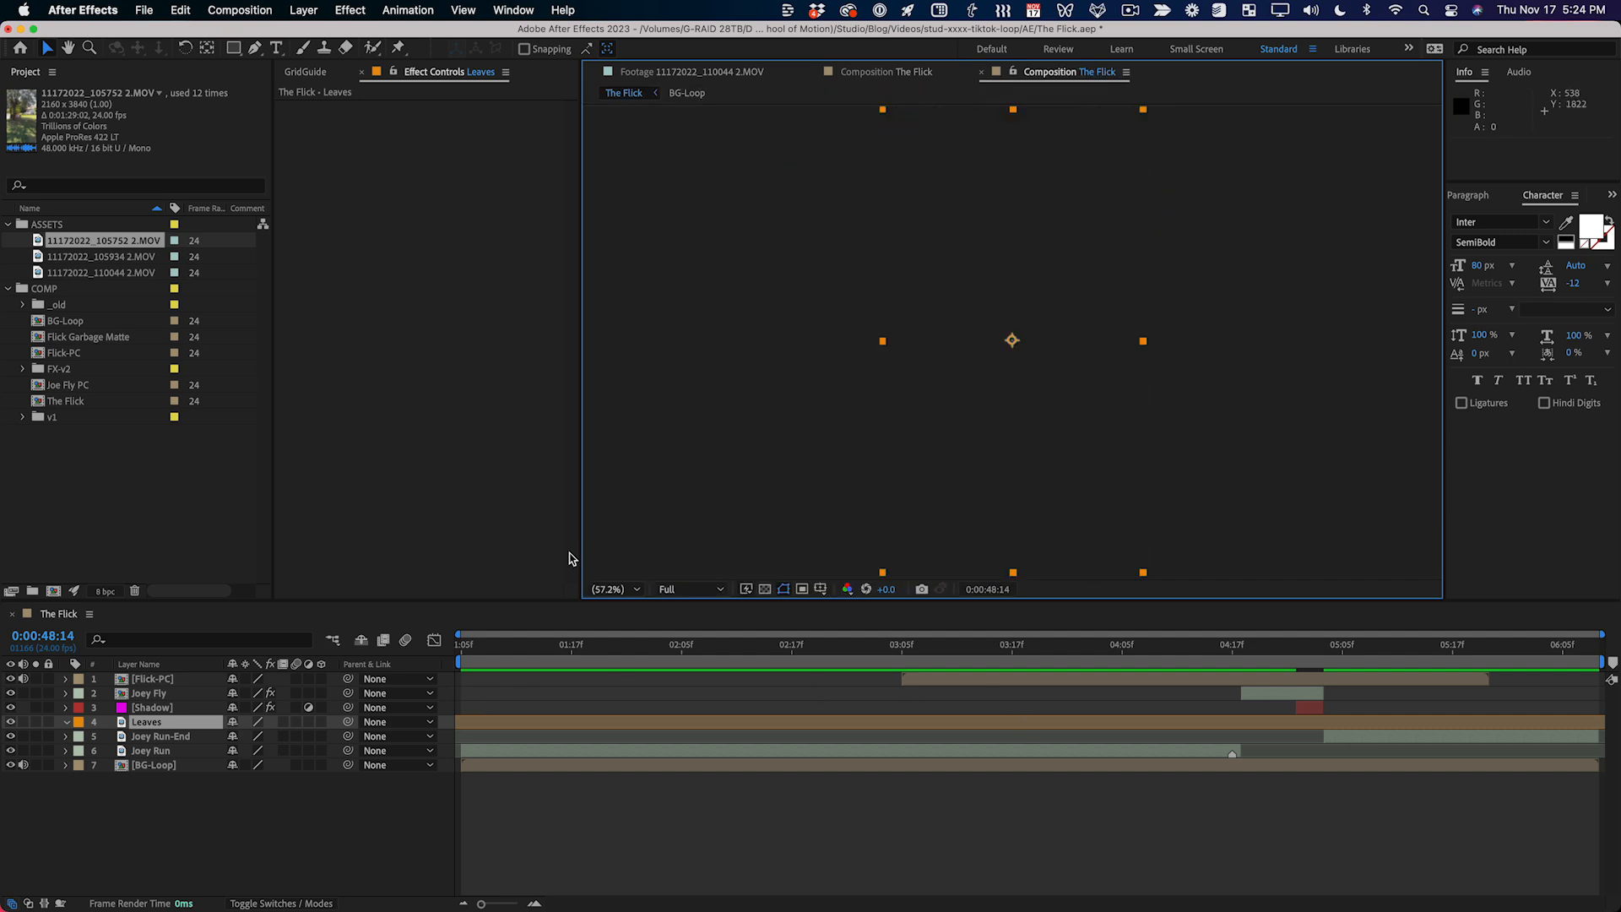
{"action": "left_click", "coordinate": [980, 72]}
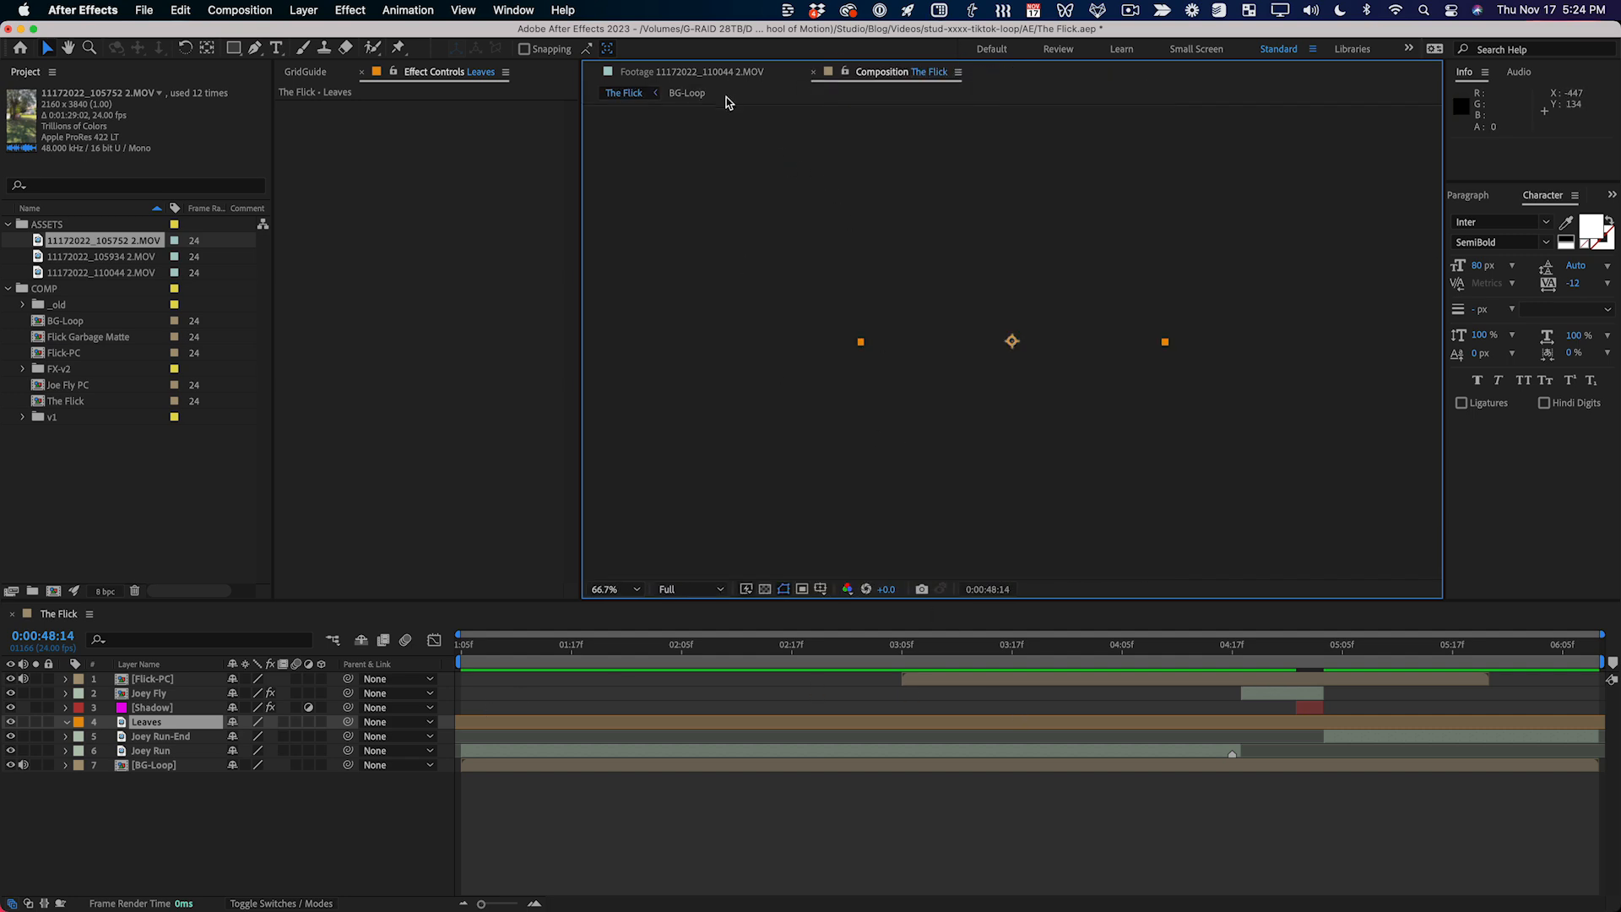
{"action": "left_click", "coordinate": [145, 619]}
{"action": "left_click_drag", "start_coordinate": [743, 646], "coordinate": [1328, 647]}
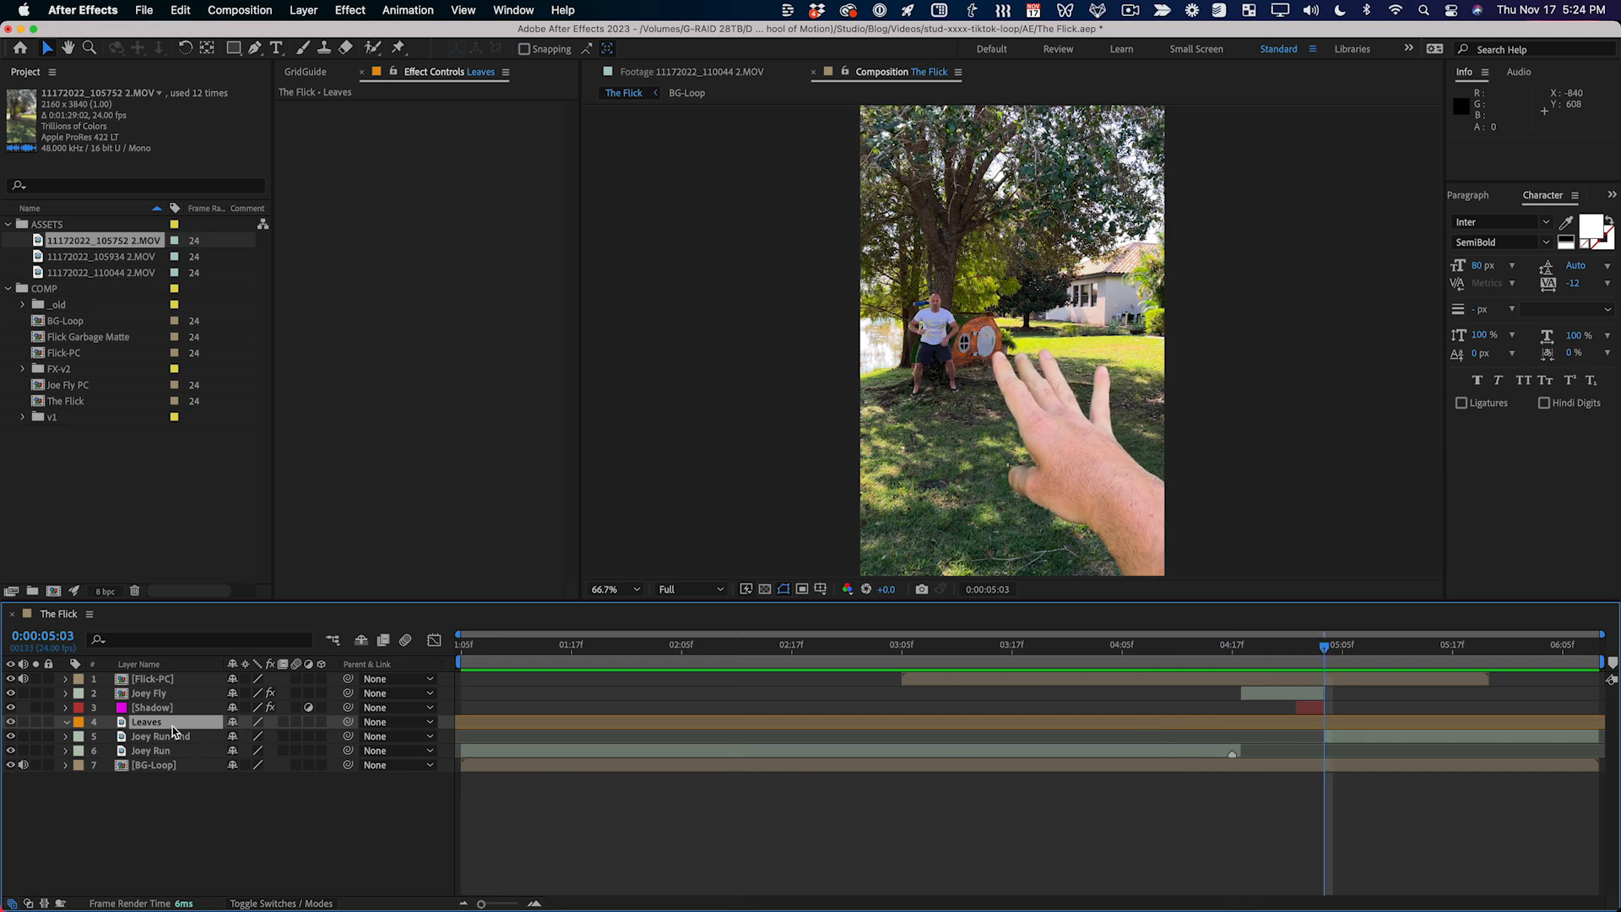
{"action": "key", "text": "["}
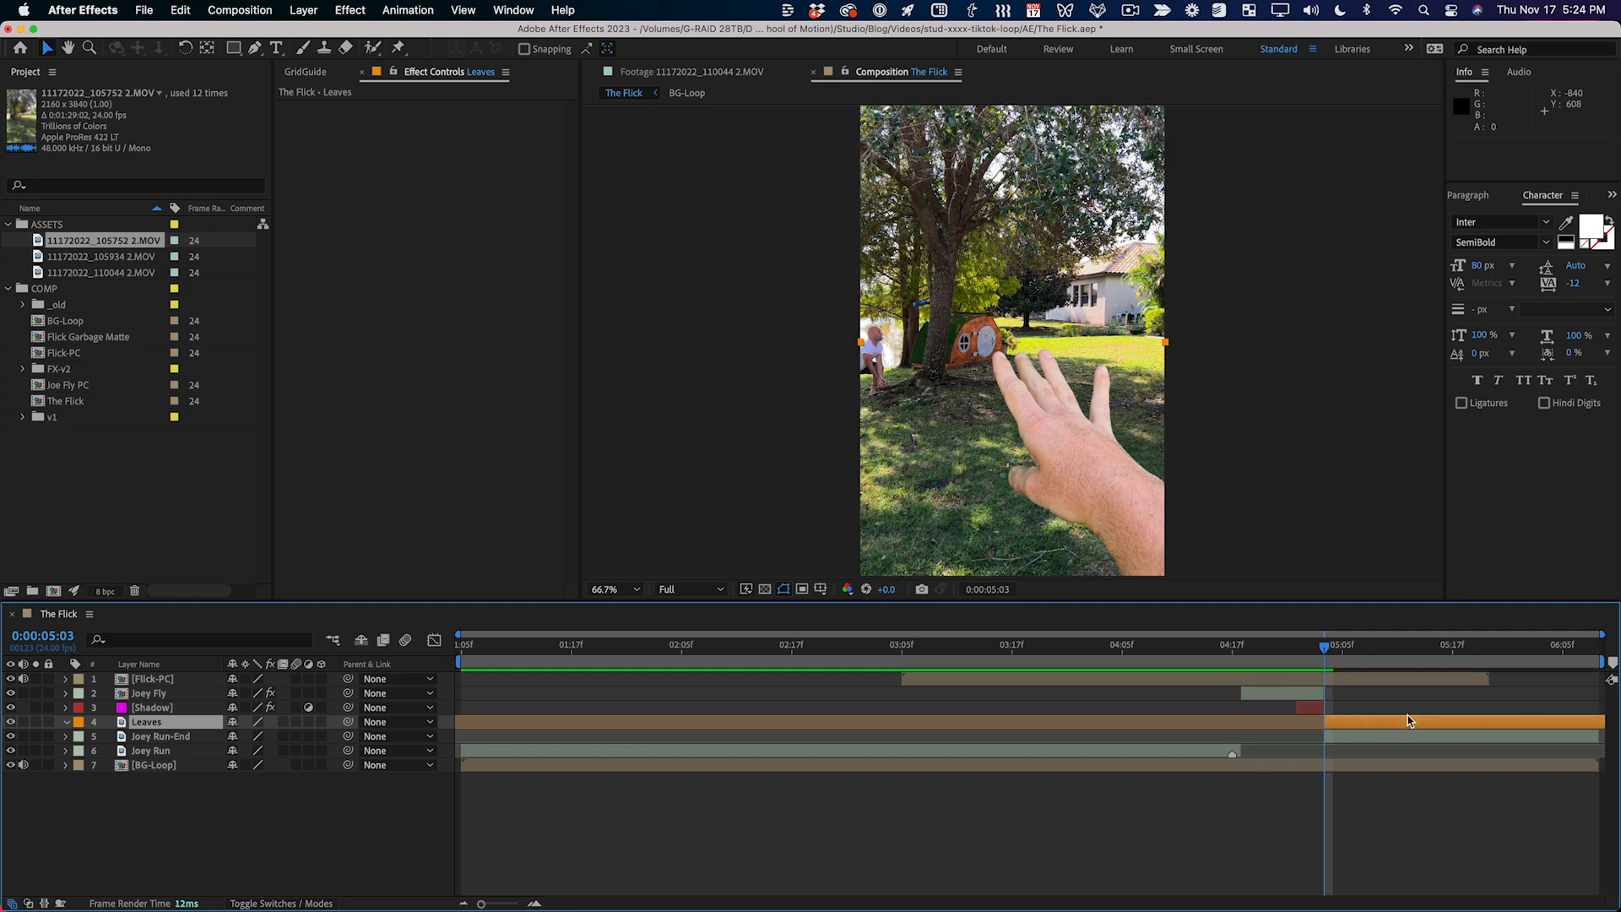
Step: Draw a closed nine-point RotoBezier mask on the Leaves layer around the tree trunk and the orange playhouse
{"action": "scroll", "coordinate": [1003, 364], "scroll_direction": "up", "scroll_amount": 5}
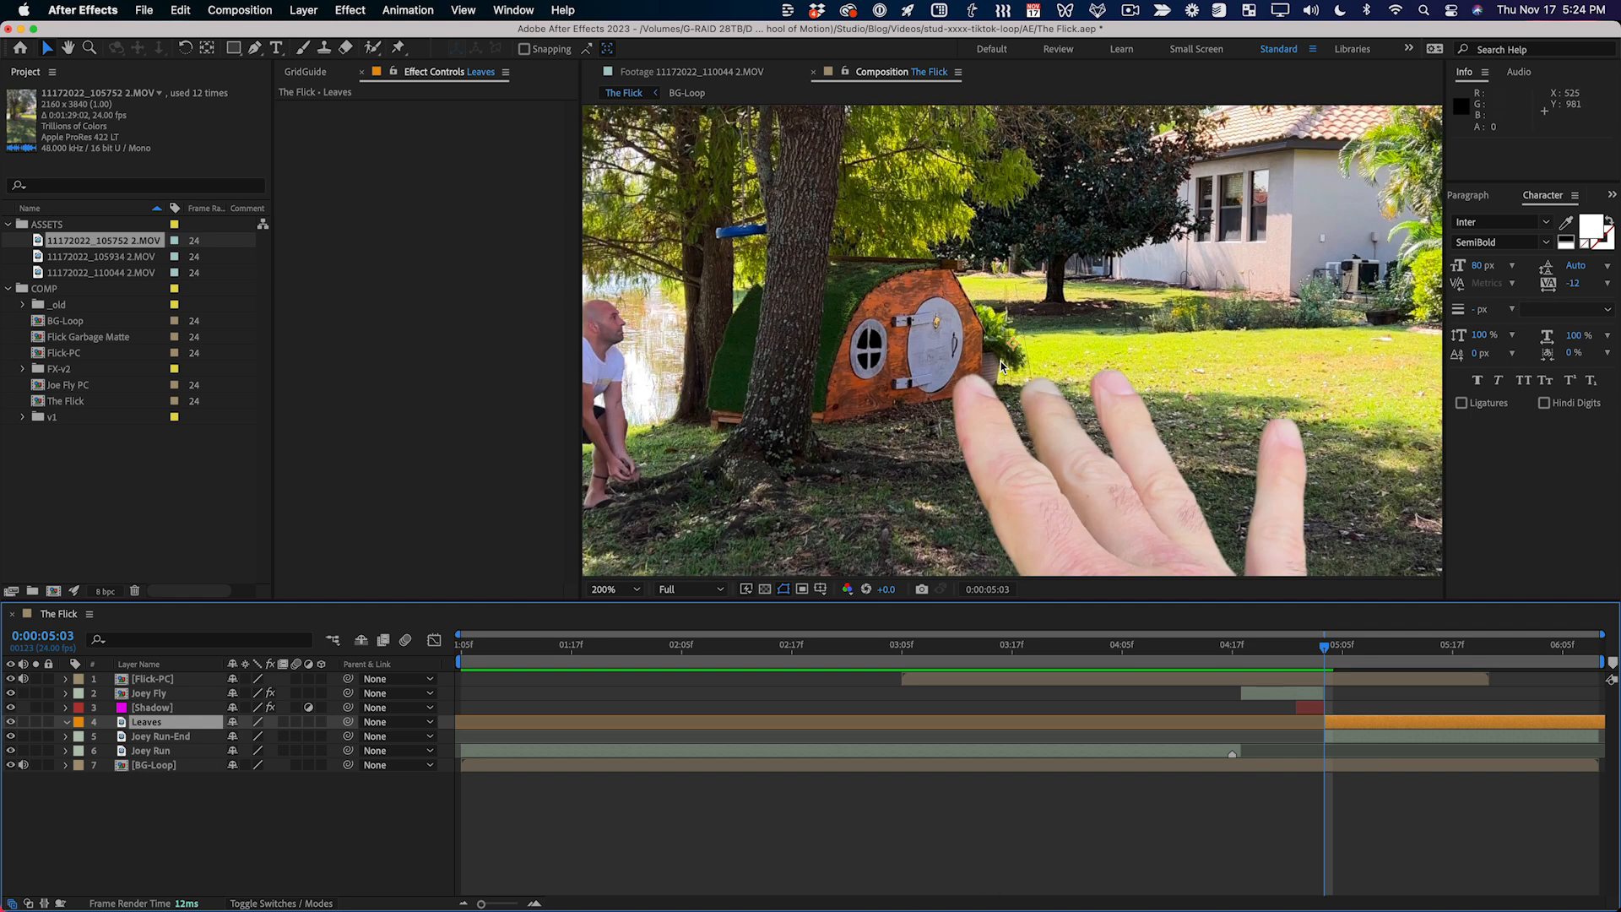
{"action": "scroll", "coordinate": [1182, 338], "scroll_direction": "left", "scroll_amount": 5}
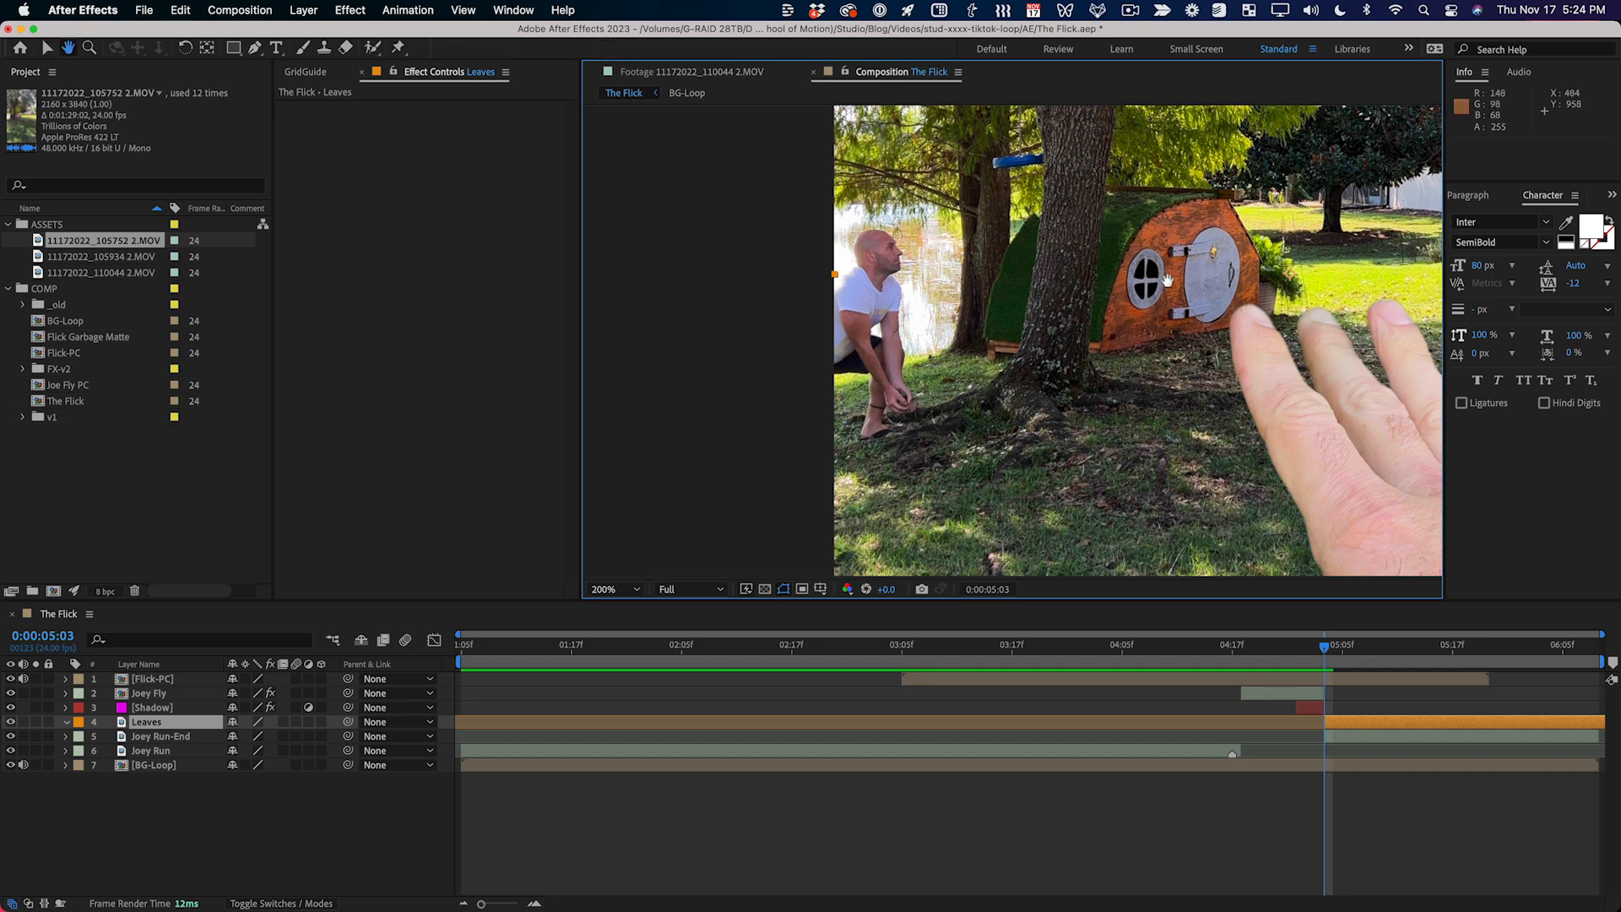
{"action": "scroll", "coordinate": [1183, 338], "scroll_direction": "right", "scroll_amount": 3}
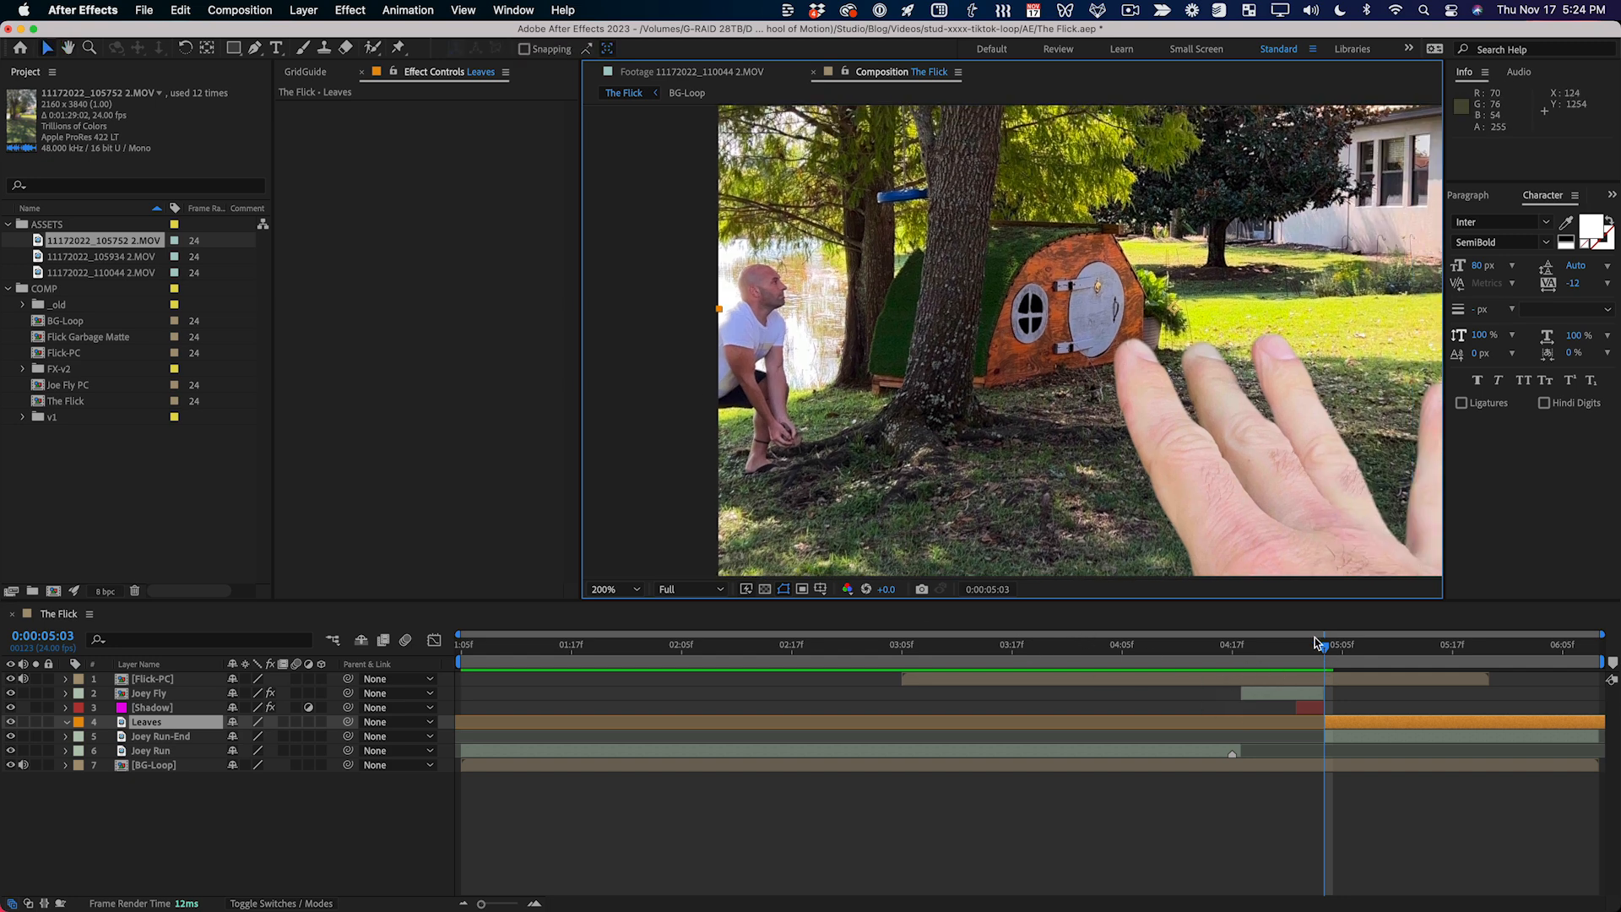
{"action": "left_click_drag", "start_coordinate": [1326, 646], "coordinate": [1596, 651]}
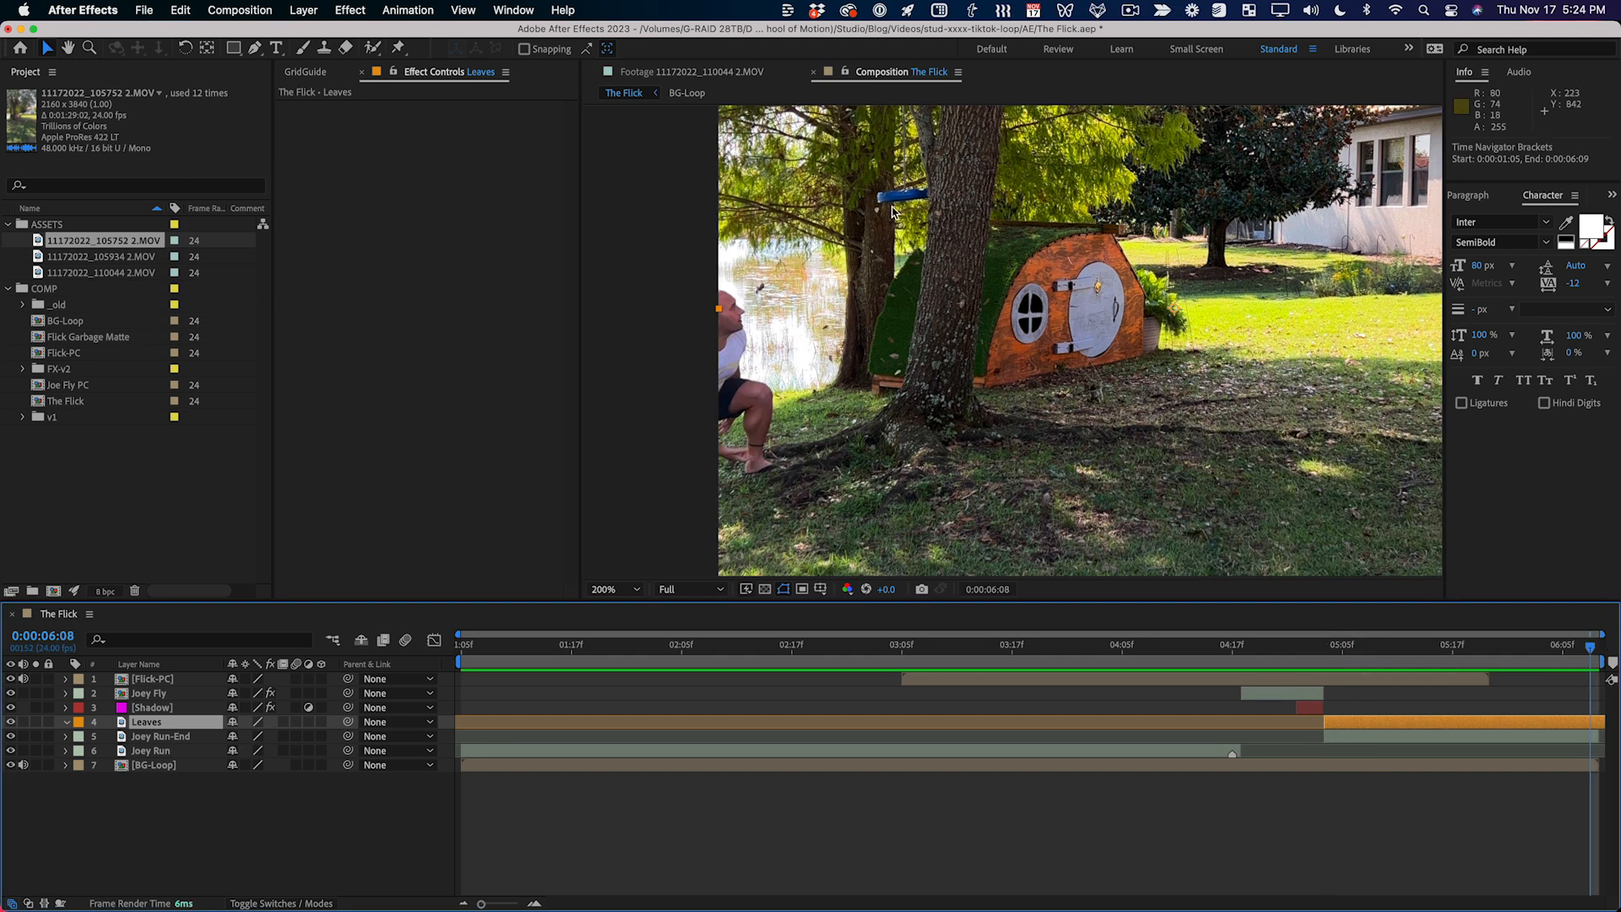
{"action": "left_click_drag", "start_coordinate": [1518, 650], "coordinate": [1596, 655]}
{"action": "key", "text": "g"}
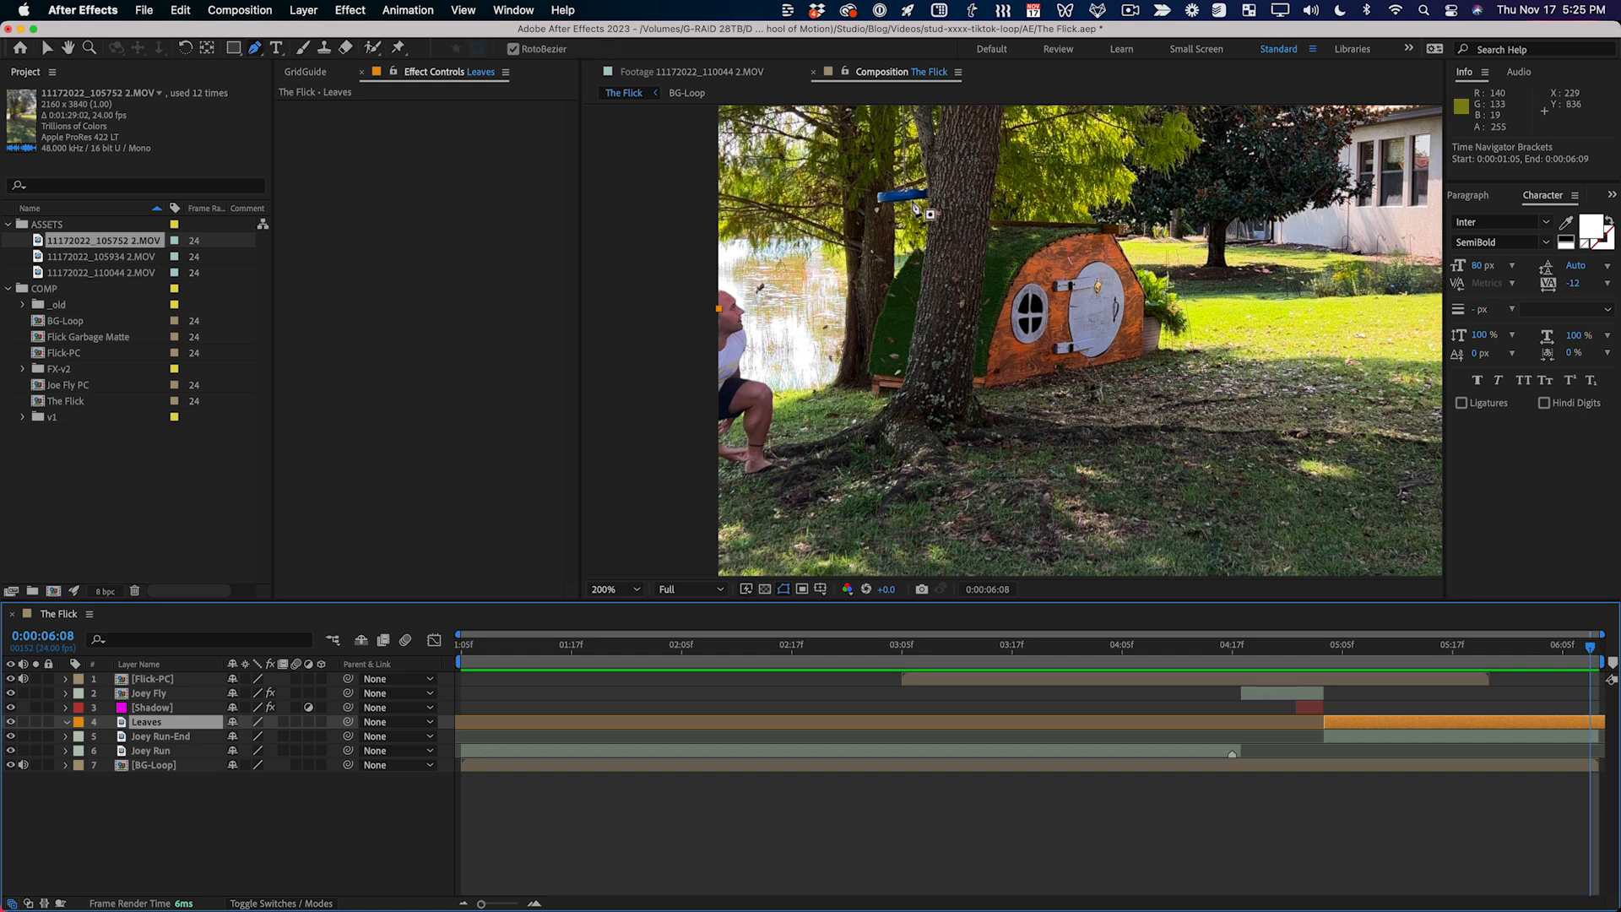
{"action": "left_click", "coordinate": [906, 198]}
{"action": "left_click", "coordinate": [842, 219]}
{"action": "left_click", "coordinate": [790, 314]}
{"action": "left_click", "coordinate": [805, 424]}
{"action": "left_click", "coordinate": [974, 470]}
{"action": "left_click", "coordinate": [1115, 430]}
{"action": "left_click", "coordinate": [1129, 298]}
{"action": "left_click", "coordinate": [1066, 206]}
{"action": "left_click", "coordinate": [928, 193]}
{"action": "left_click", "coordinate": [906, 199]}
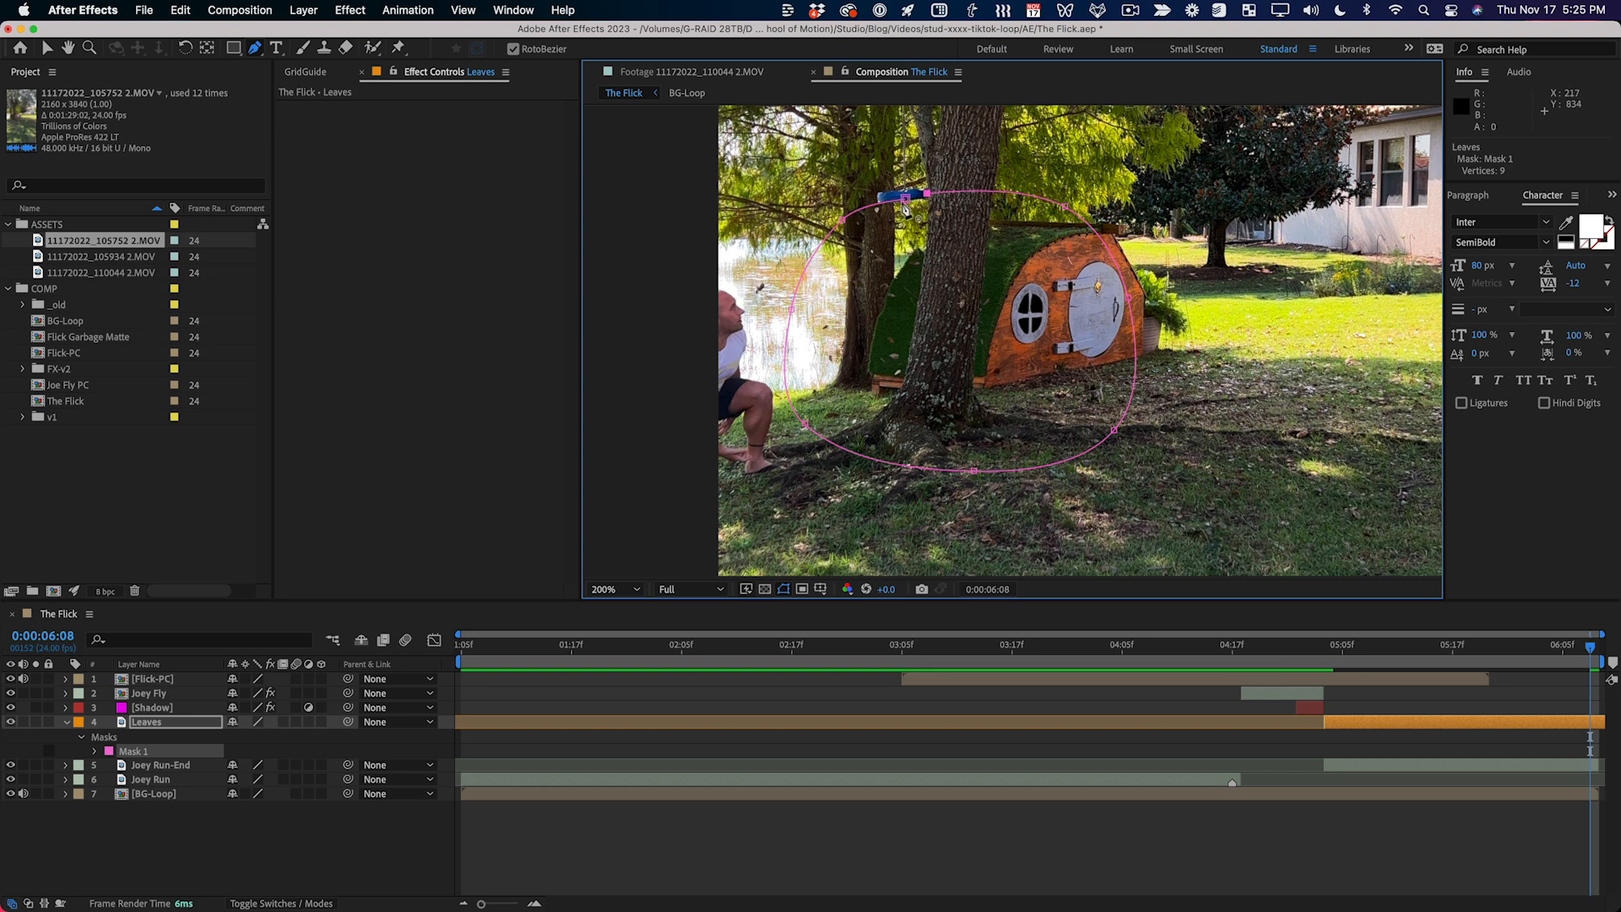
Step: Set the Leaves mask feather to 50 pixels and move the layer directly above BG-Loop in the stack
{"action": "key", "text": "f"}
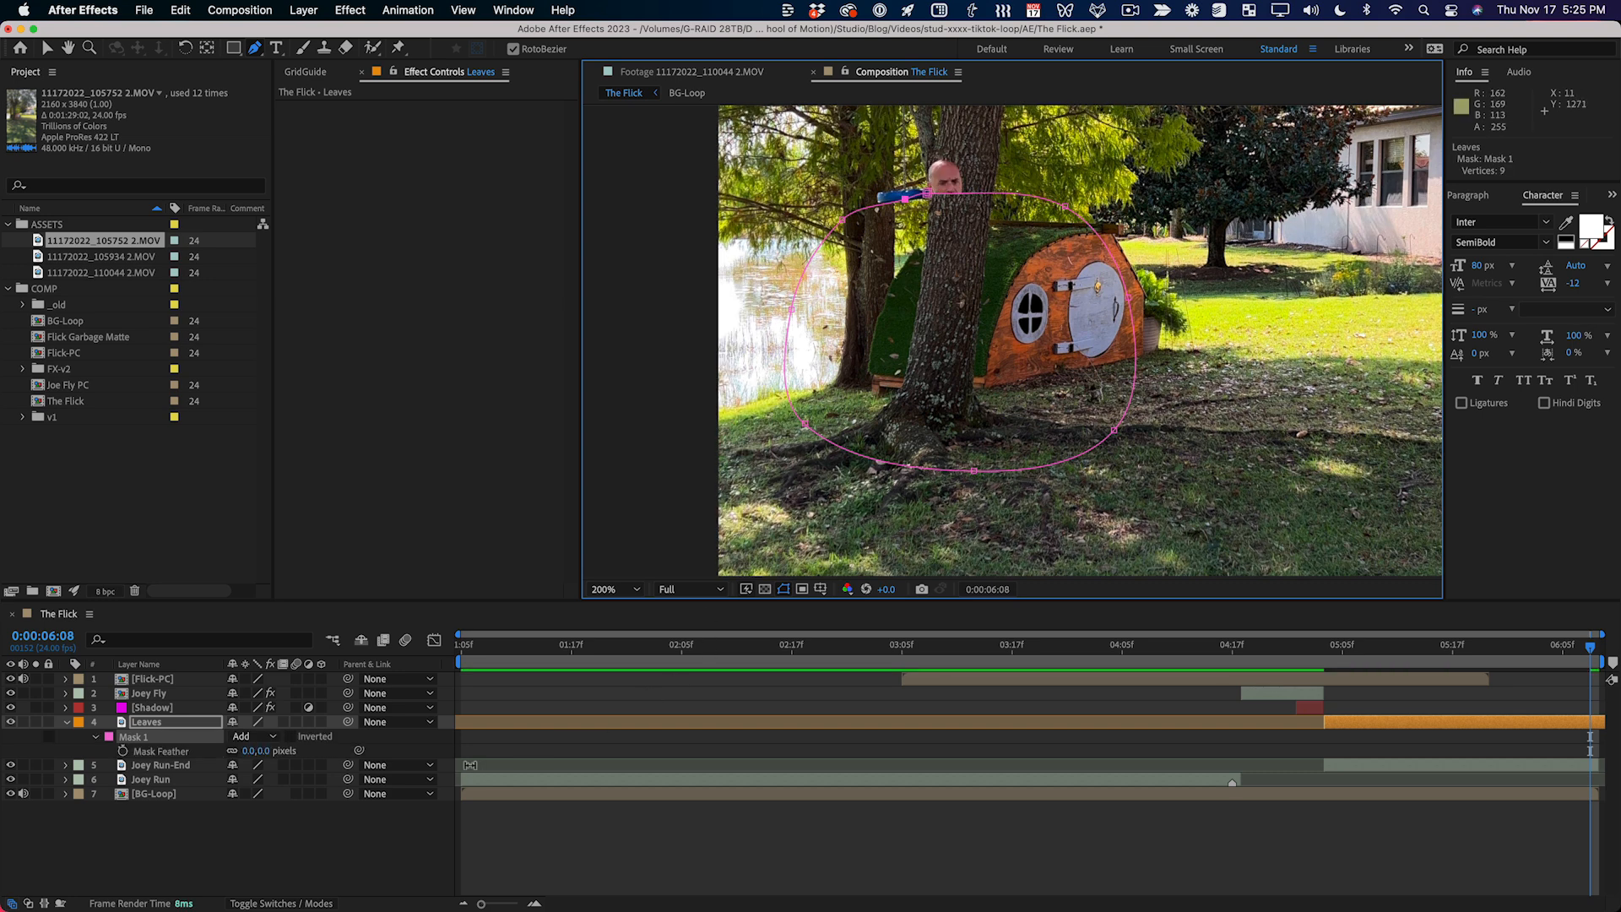
{"action": "left_click", "coordinate": [247, 751]}
{"action": "type", "text": "50"}
{"action": "key", "text": "Return"}
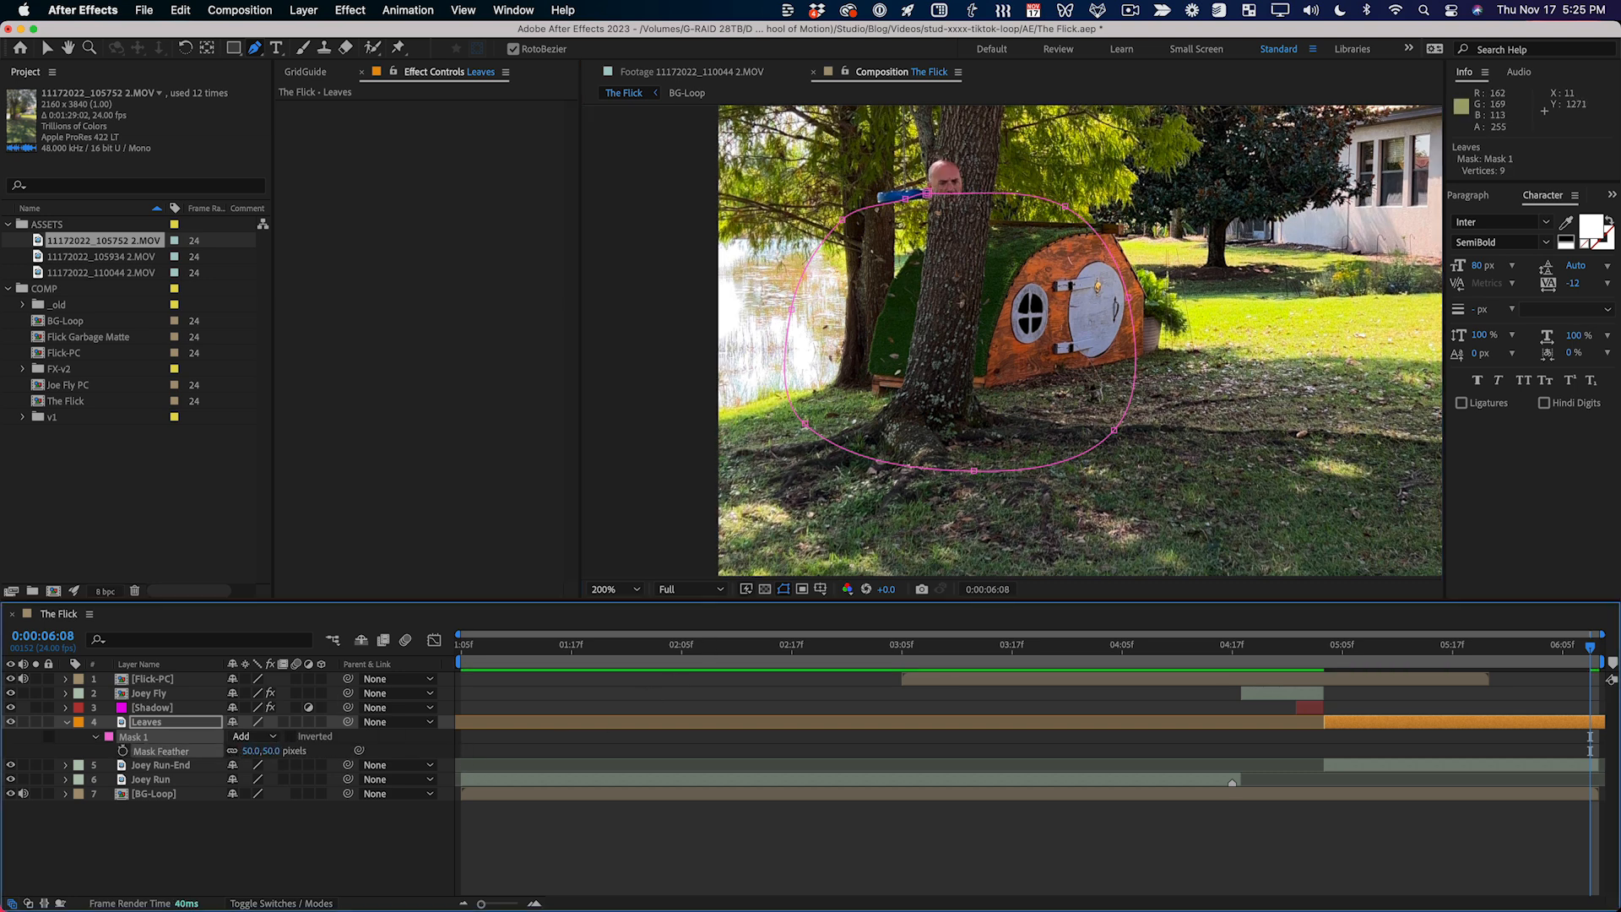
{"action": "left_click_drag", "start_coordinate": [195, 730], "coordinate": [172, 788]}
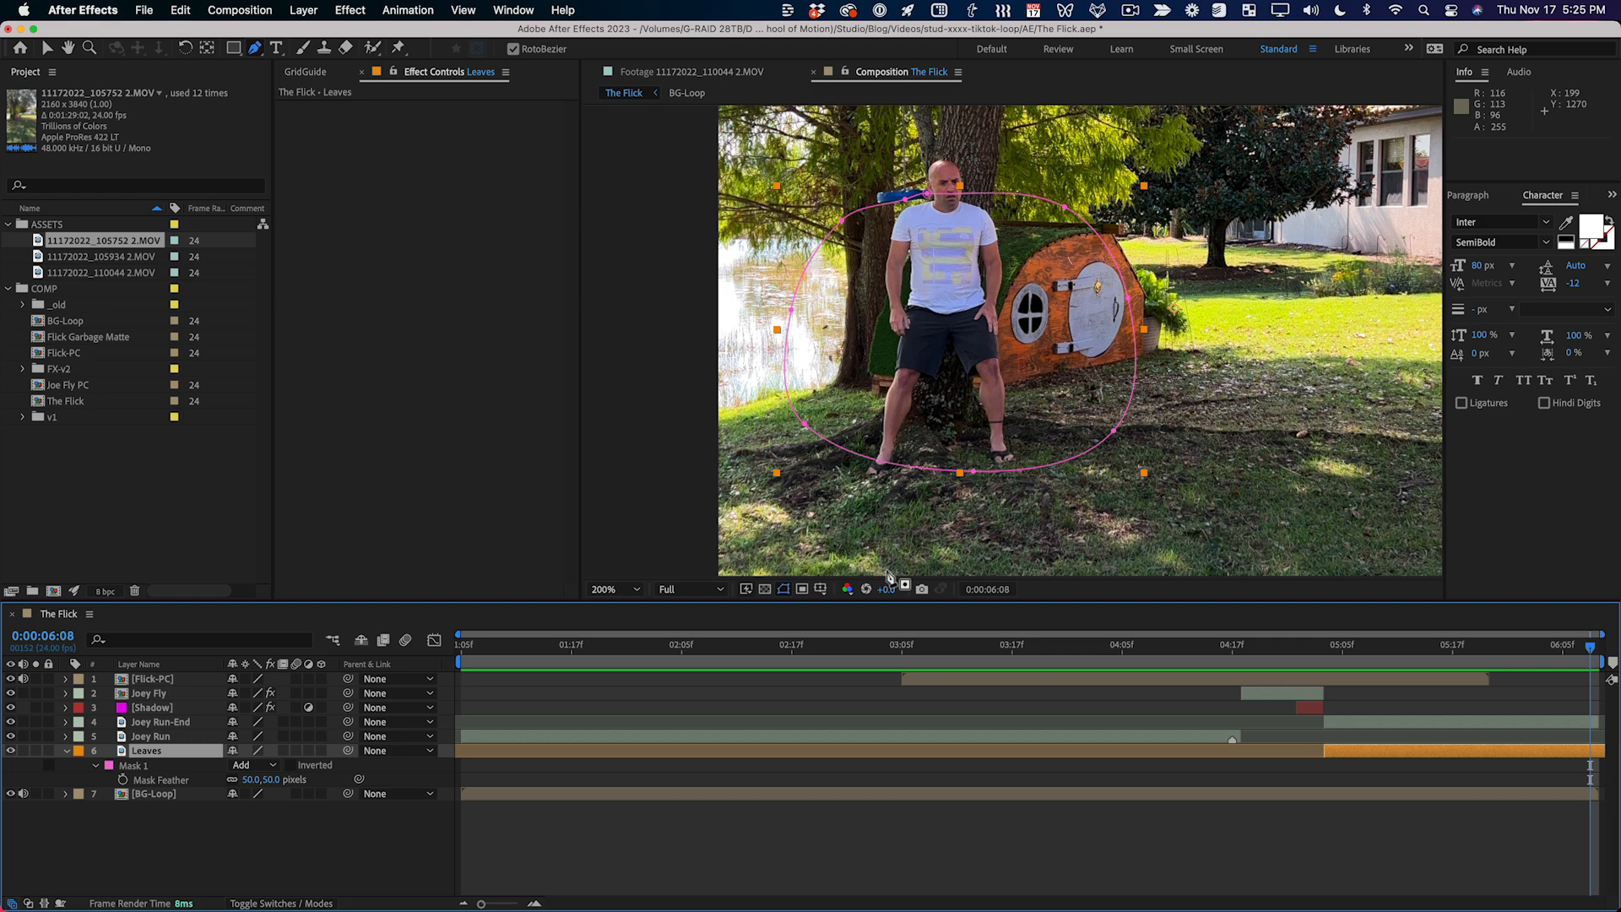
Step: Solo the Leaves layer and set a Mask Path keyframe at 0:00:05:20
{"action": "left_click_drag", "start_coordinate": [1224, 662], "coordinate": [1364, 666]}
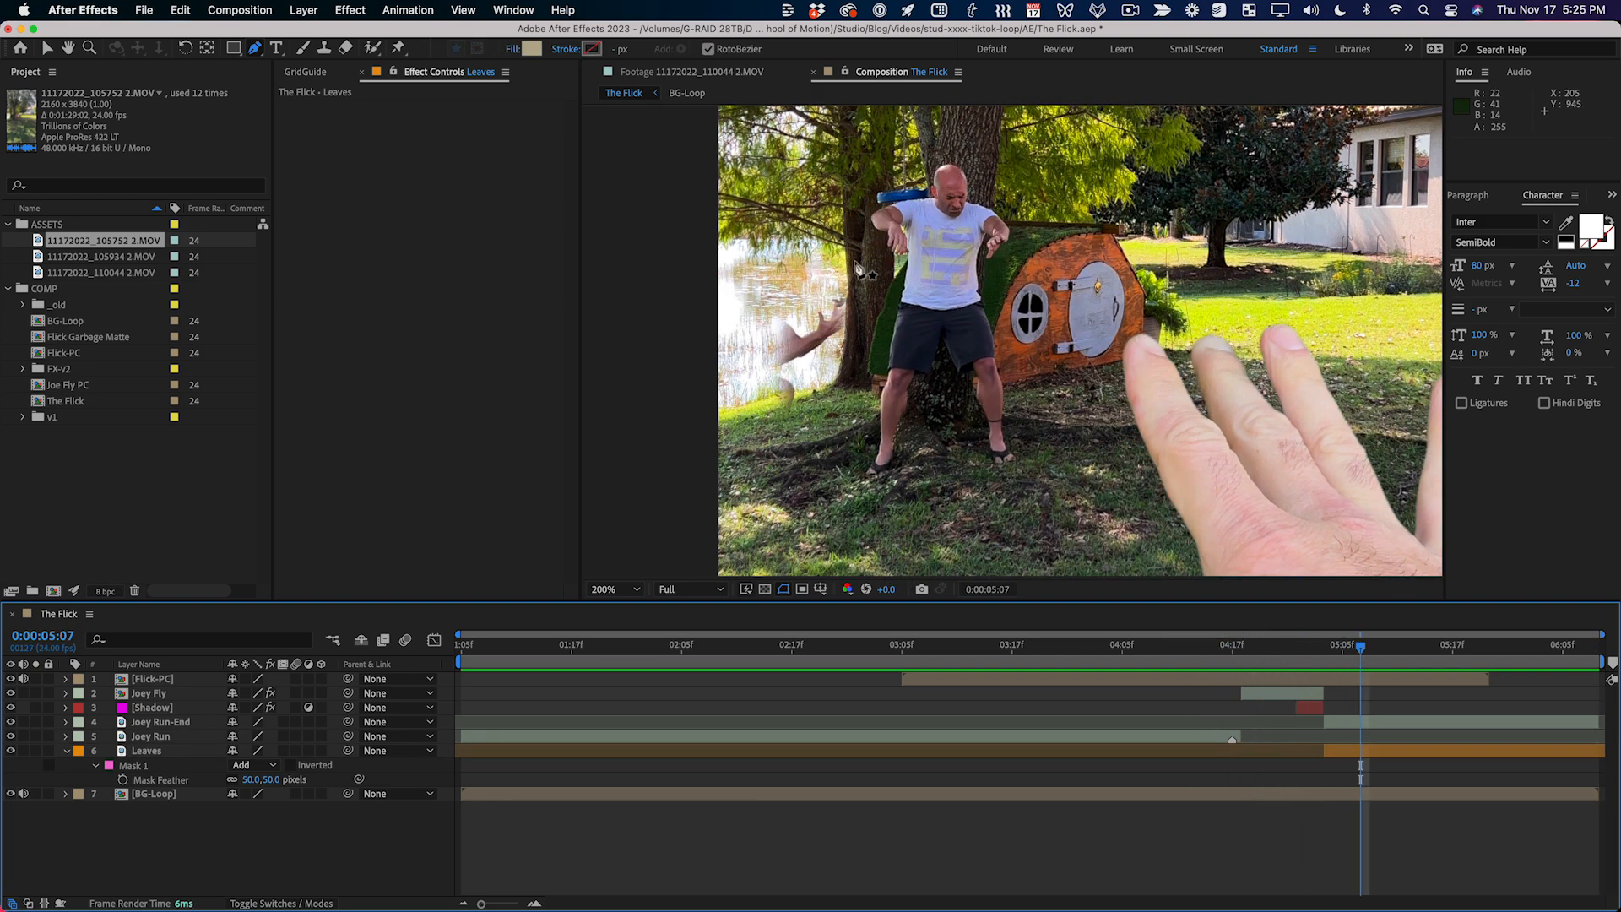
{"action": "left_click", "coordinate": [36, 751]}
{"action": "left_click", "coordinate": [1410, 750]}
{"action": "left_click_drag", "start_coordinate": [1360, 647], "coordinate": [1480, 655]}
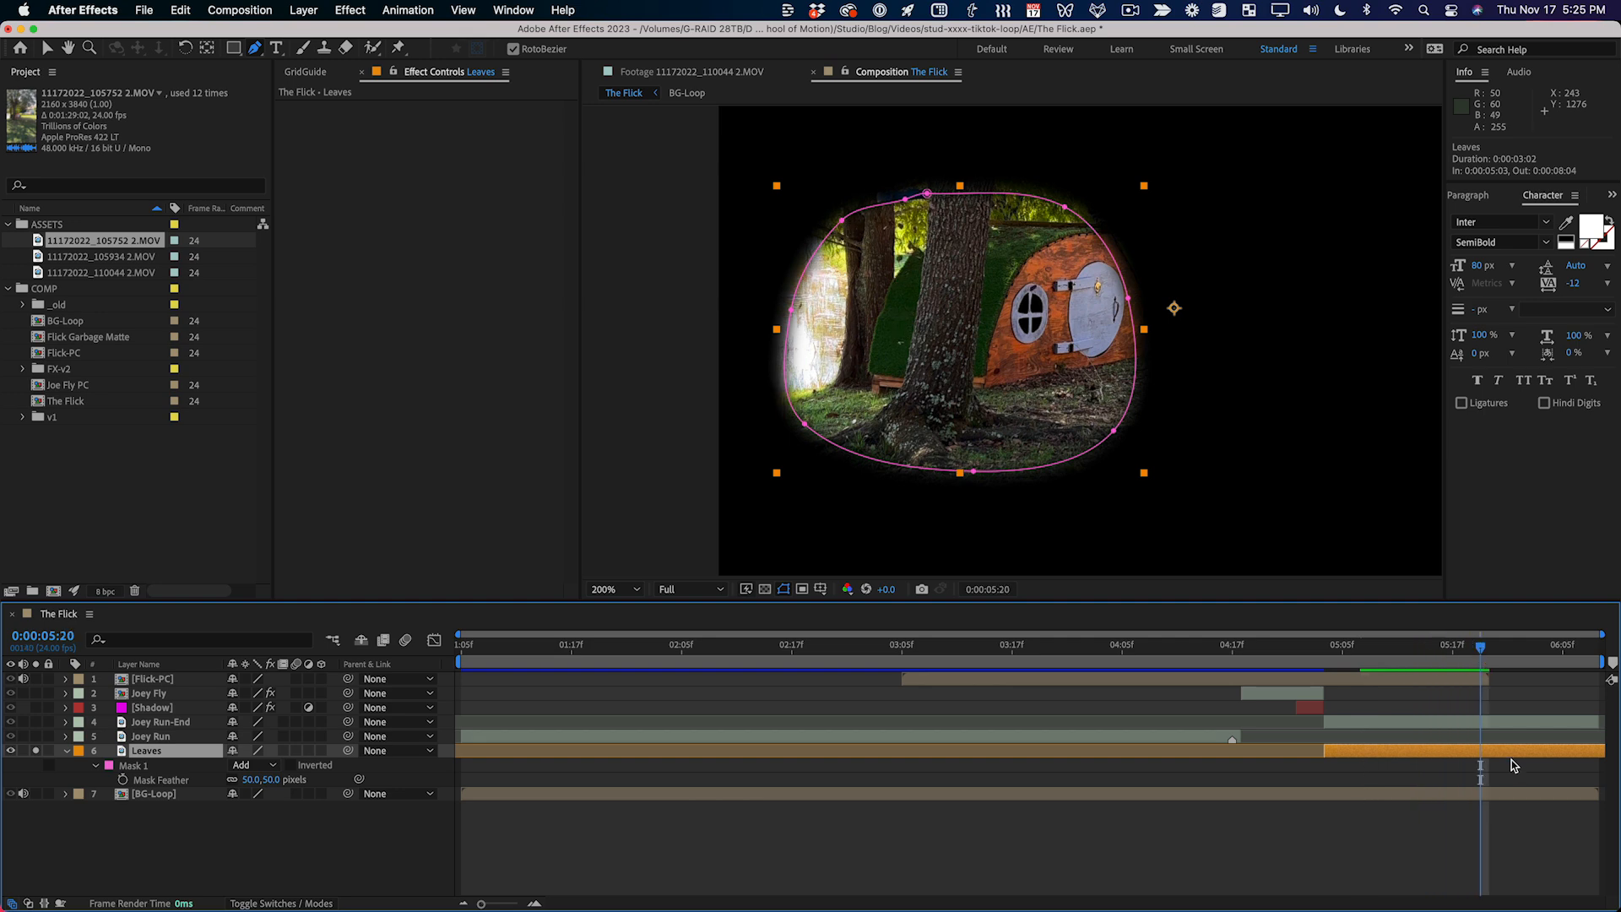
{"action": "key", "text": "alt+m"}
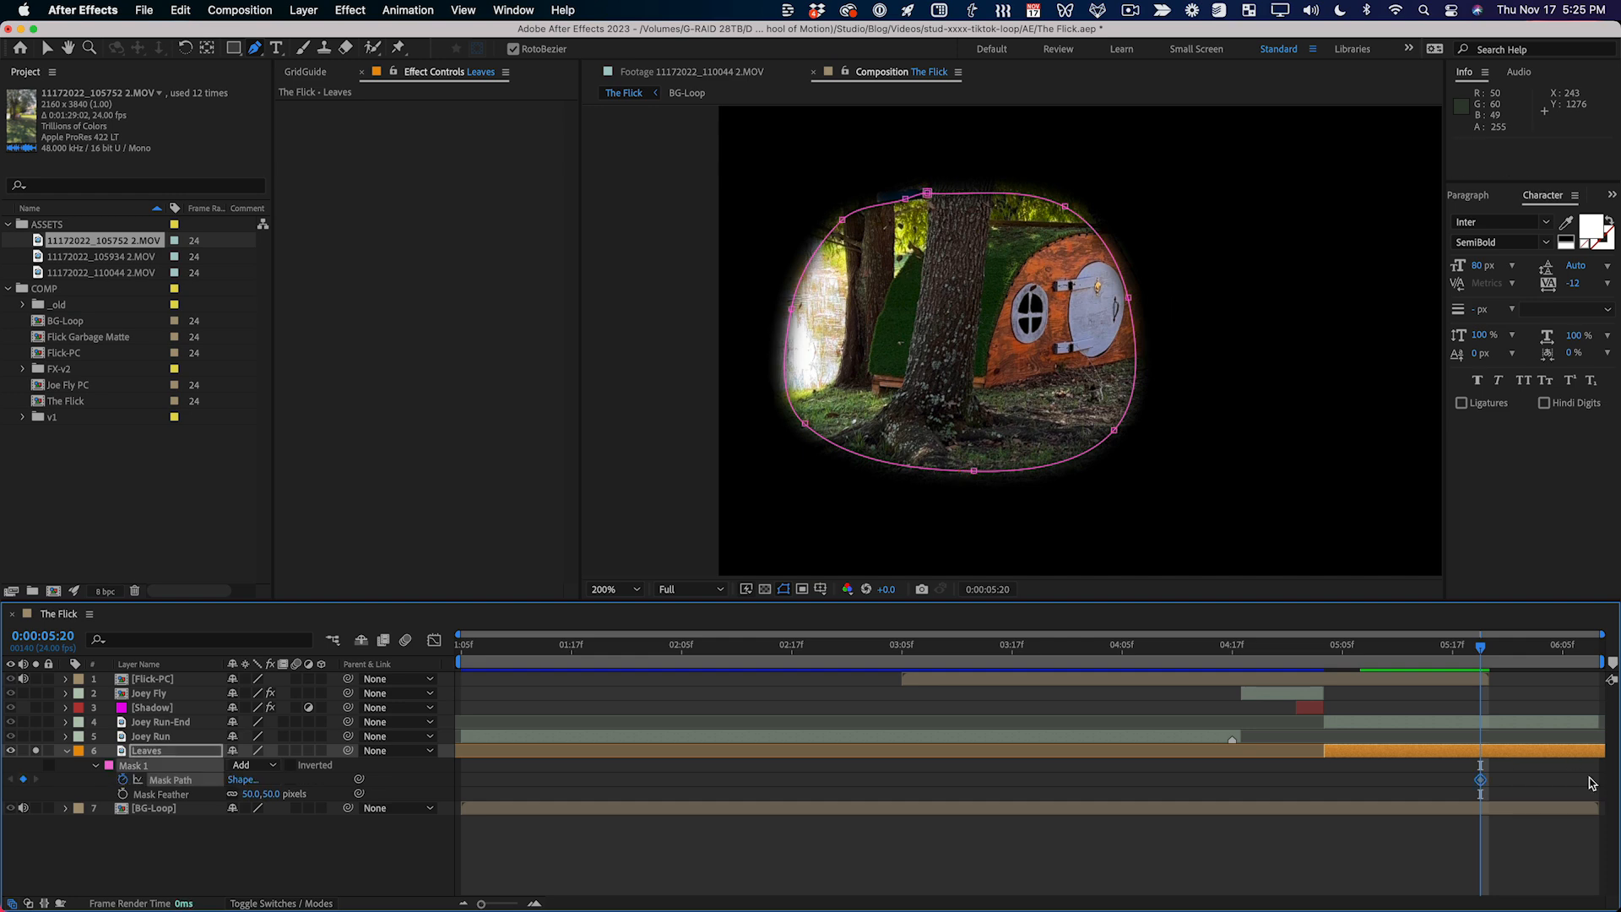
Step: At 0:00:05:12, pull the lower-left point of the Leaves mask slightly inward
{"action": "left_click_drag", "start_coordinate": [1470, 649], "coordinate": [1405, 652]}
{"action": "key", "text": "v"}
{"action": "left_click_drag", "start_coordinate": [805, 423], "coordinate": [831, 416]}
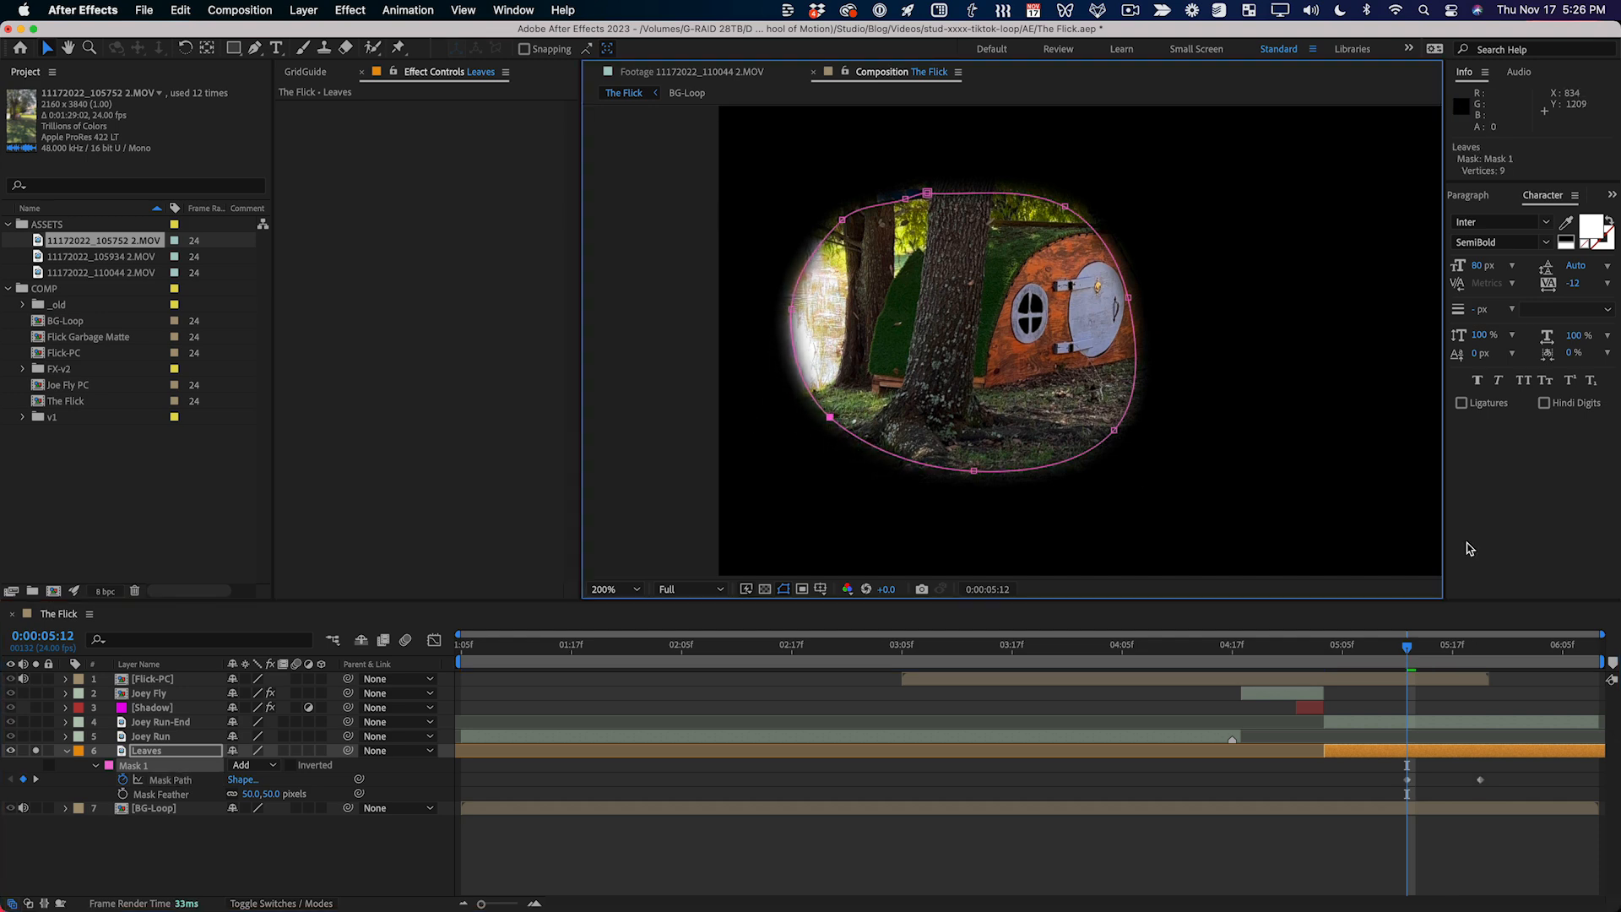
Step: Keyframe the Leaves mask's left edge inward around 0:00:05:07 to cut out the arm reaching into the frame
{"action": "left_click_drag", "start_coordinate": [1409, 649], "coordinate": [1357, 650]}
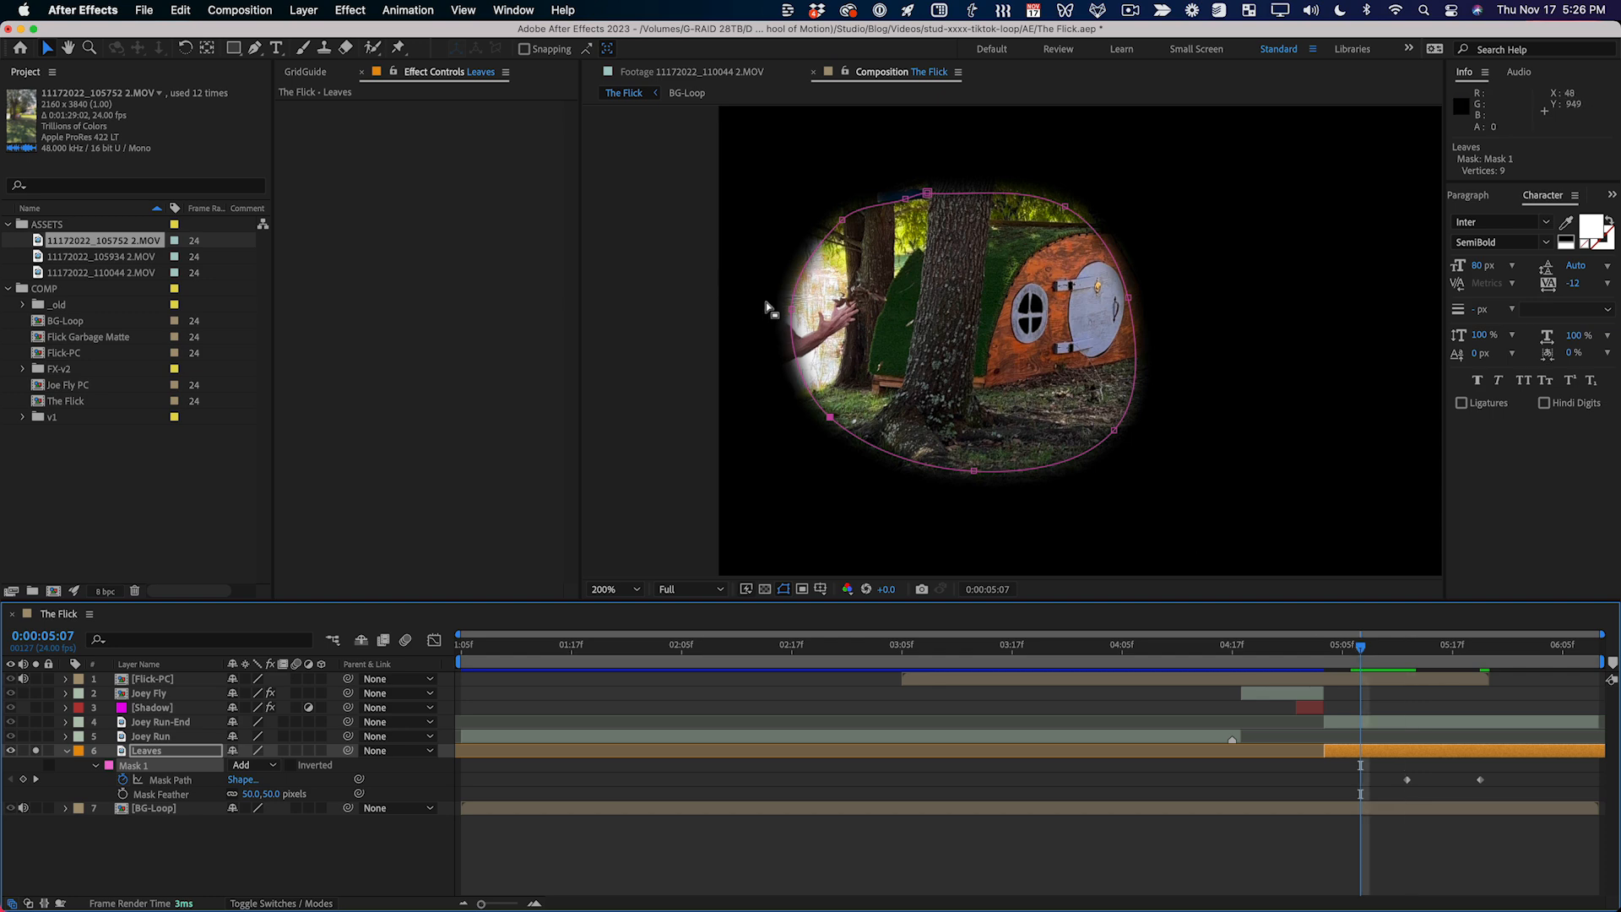
{"action": "left_click_drag", "start_coordinate": [800, 315], "coordinate": [890, 313]}
{"action": "key", "text": "Page_Down"}
{"action": "key", "text": "Page_Down"}
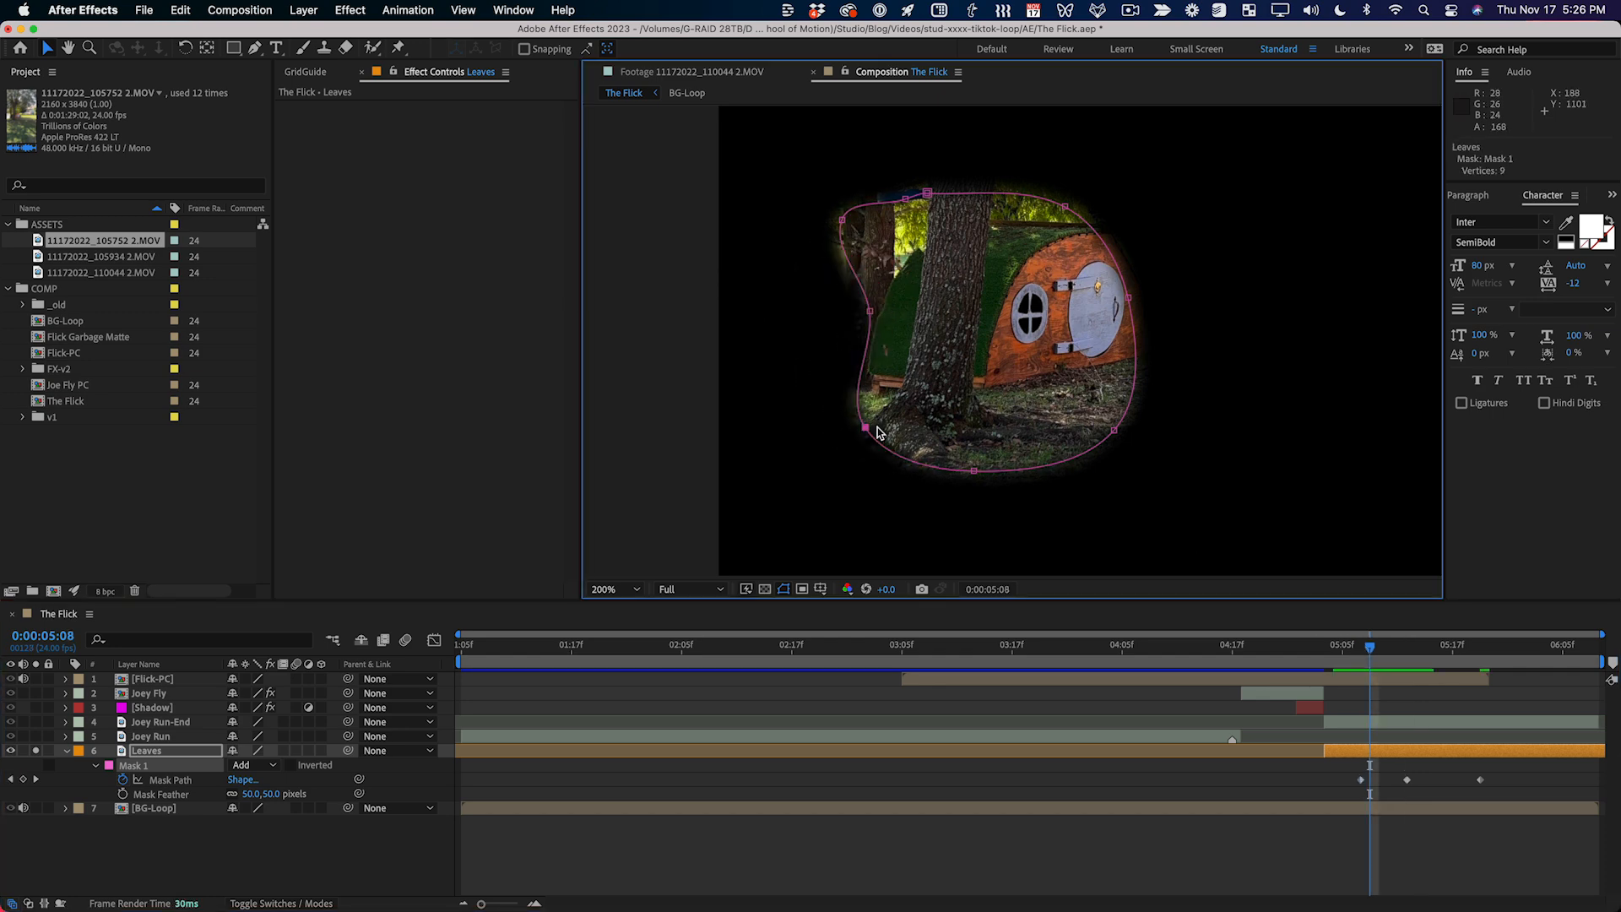
{"action": "left_click_drag", "start_coordinate": [853, 311], "coordinate": [879, 333]}
{"action": "key", "text": "Page_Down"}
{"action": "key", "text": "Page_Down"}
{"action": "key", "text": "Page_Down"}
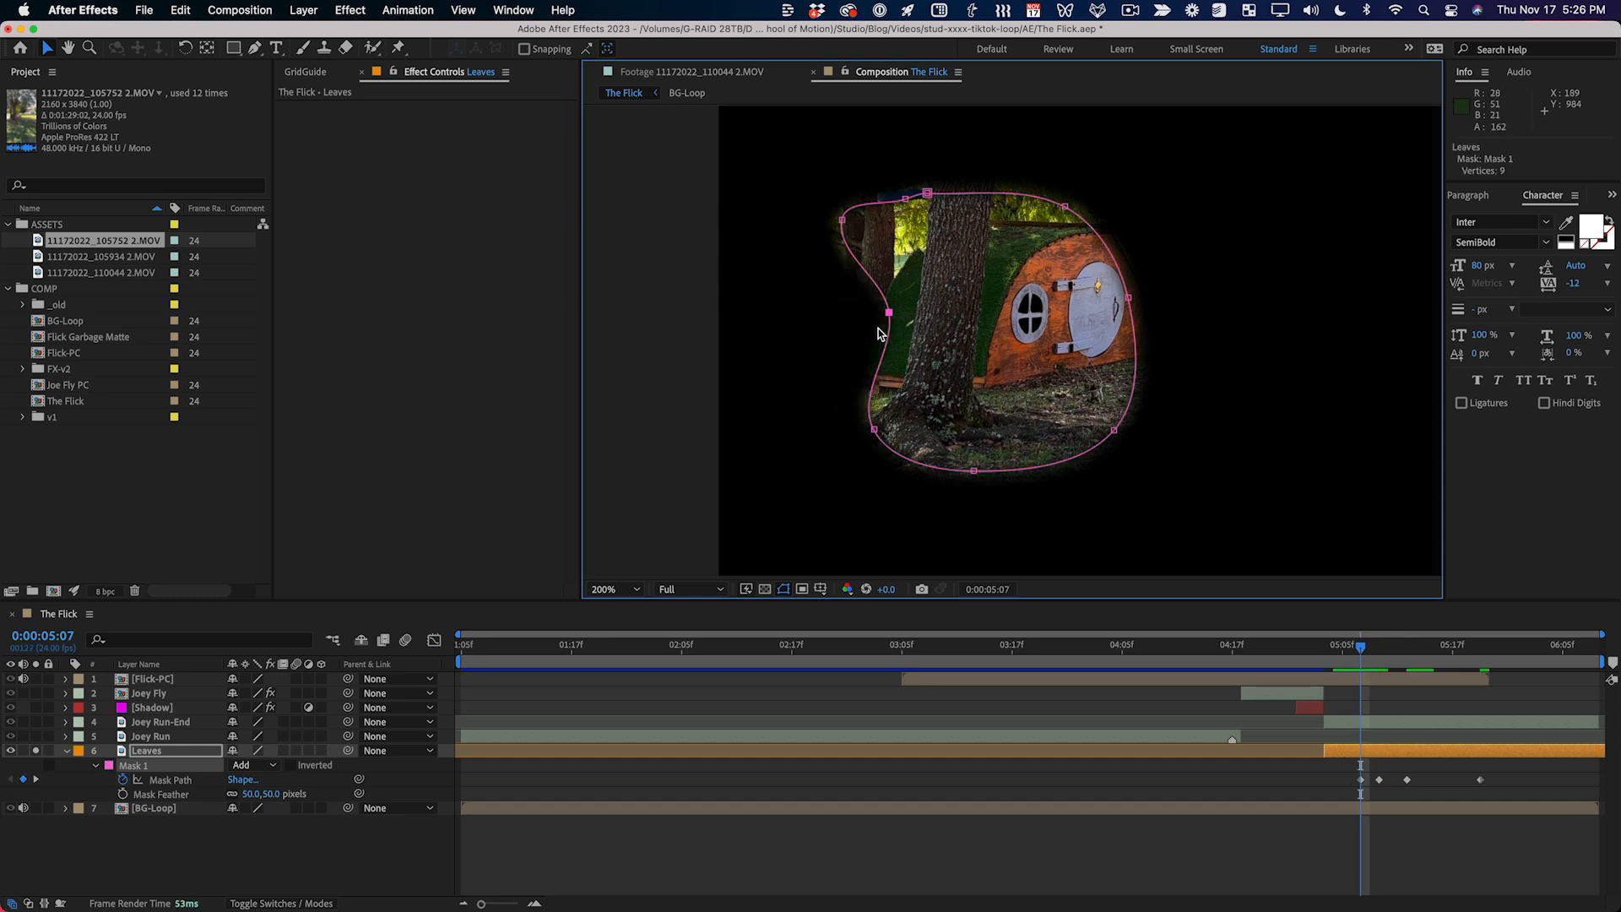
Step: Raise the upper points of the Leaves mask across its keyframes to include more foliage, and turn off the layer's solo
{"action": "left_click_drag", "start_coordinate": [905, 199], "coordinate": [874, 157]}
{"action": "left_click_drag", "start_coordinate": [842, 220], "coordinate": [963, 146]}
{"action": "key", "text": "k"}
{"action": "left_click_drag", "start_coordinate": [798, 144], "coordinate": [1119, 255]}
{"action": "left_click_drag", "start_coordinate": [1065, 207], "coordinate": [1066, 174]}
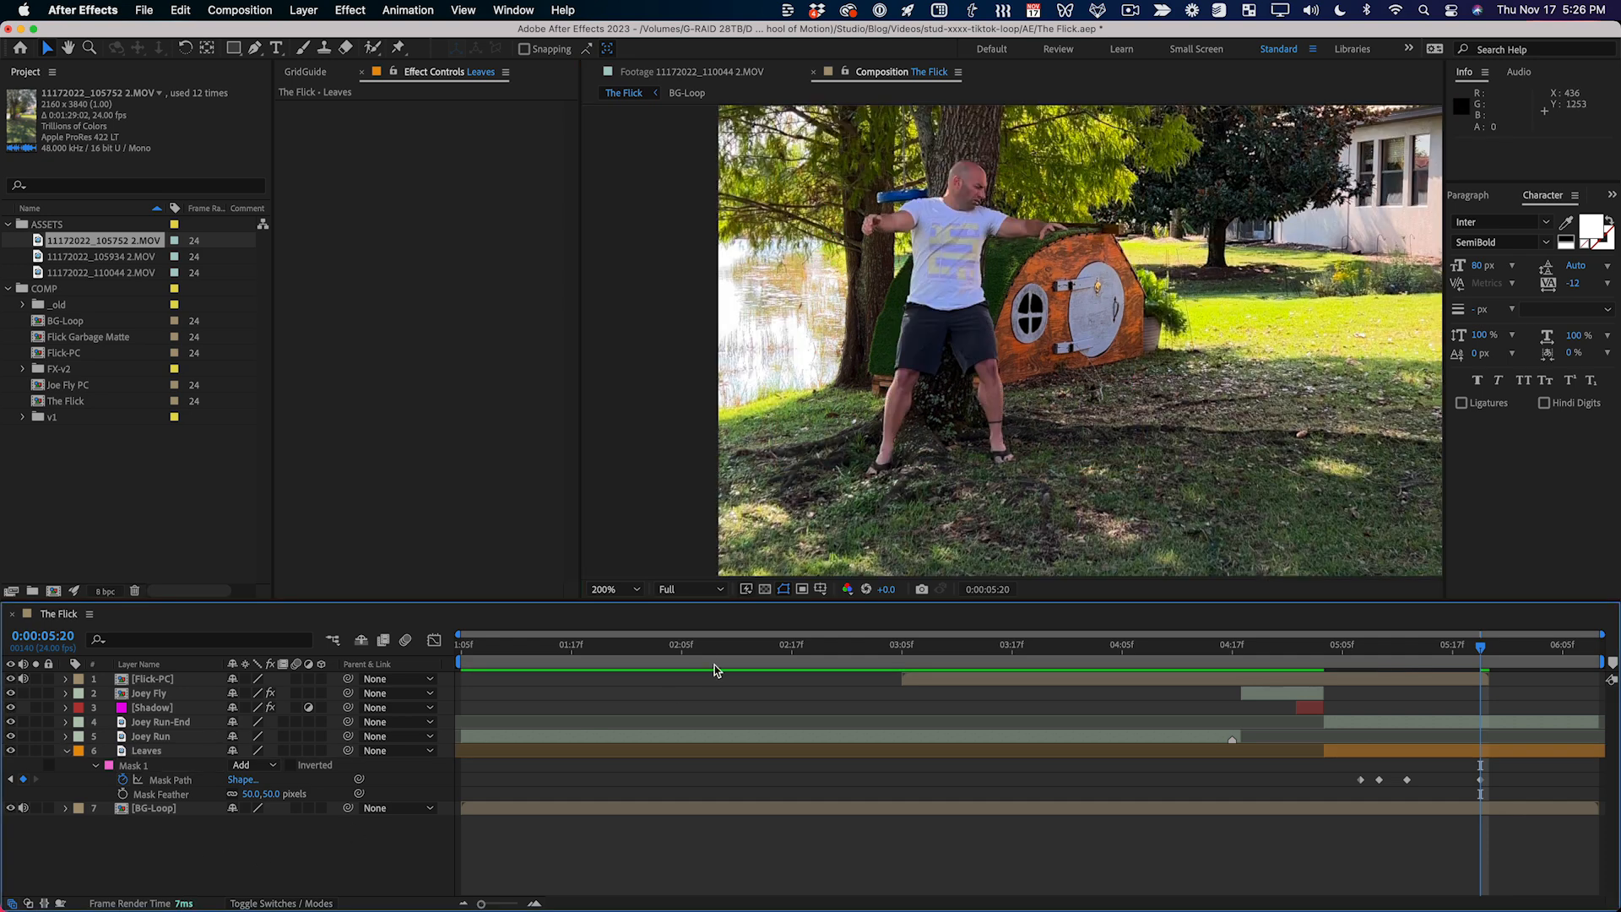
Step: Set the work area to start at 0:00:05:00 and play it to check the Leaves layer in context
{"action": "key", "text": "Home"}
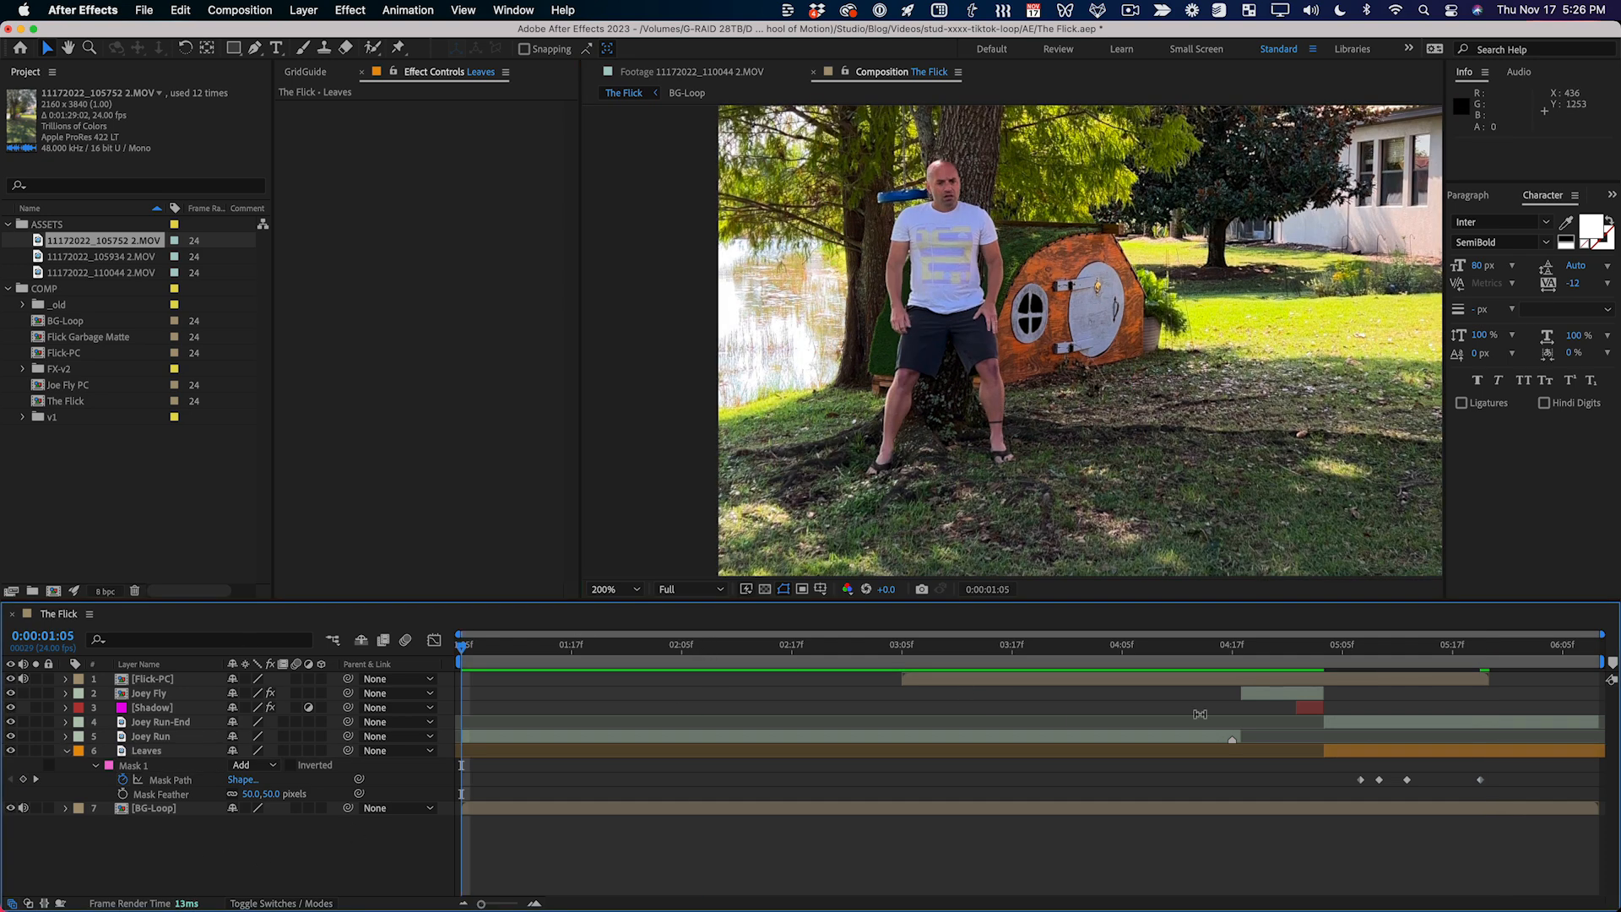
{"action": "left_click", "coordinate": [1296, 651]}
{"action": "key", "text": "b"}
{"action": "key", "text": "h"}
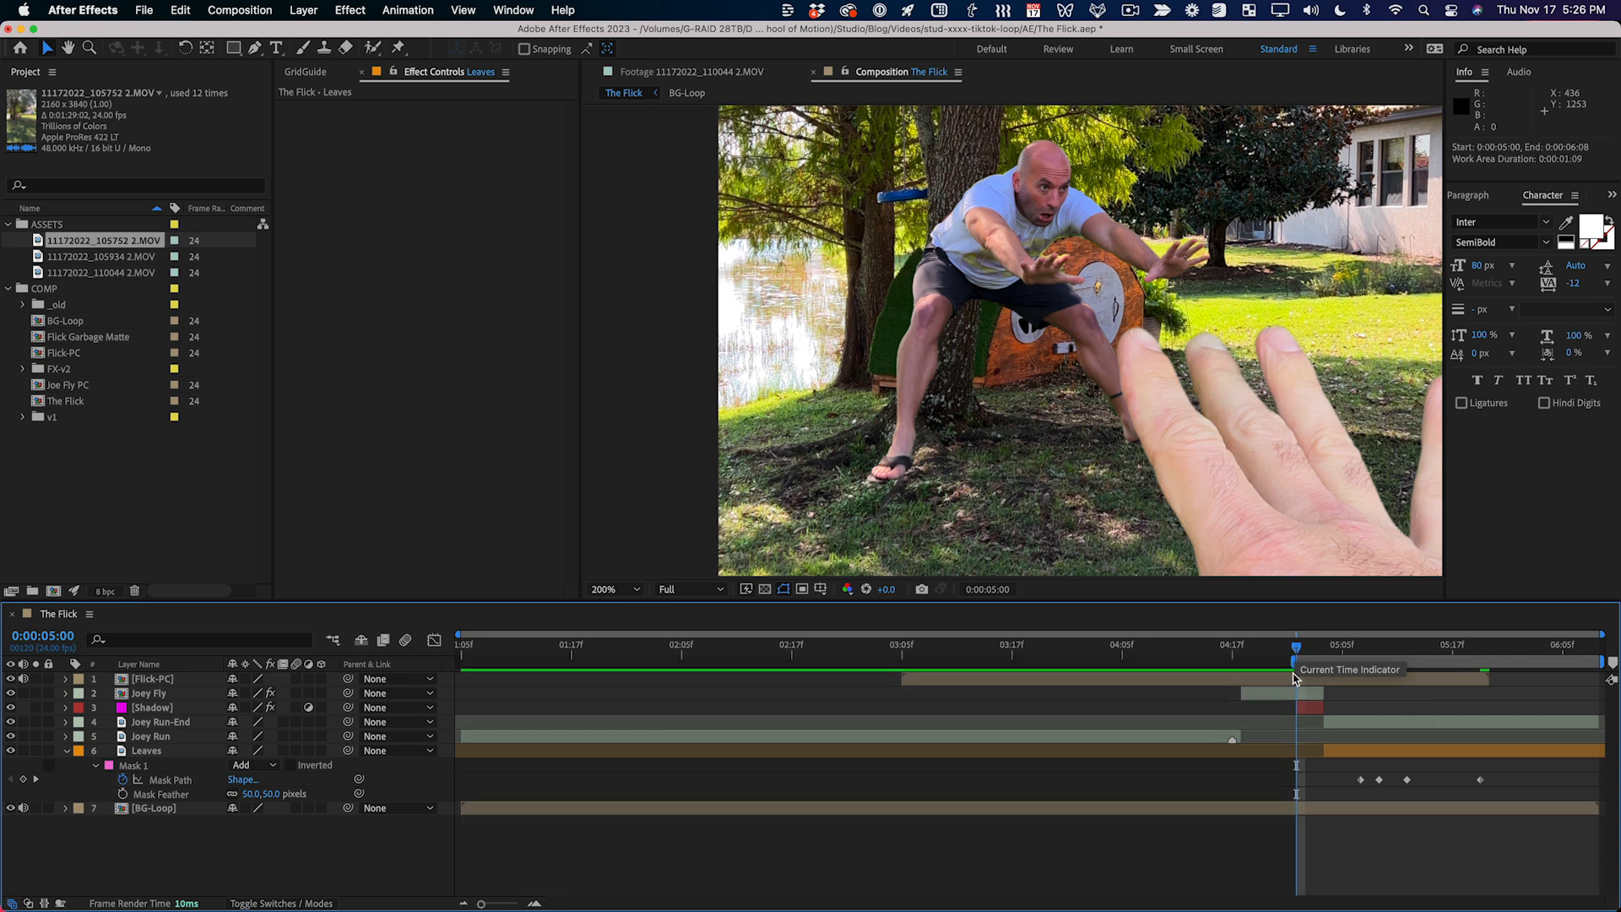
{"action": "key", "text": "space"}
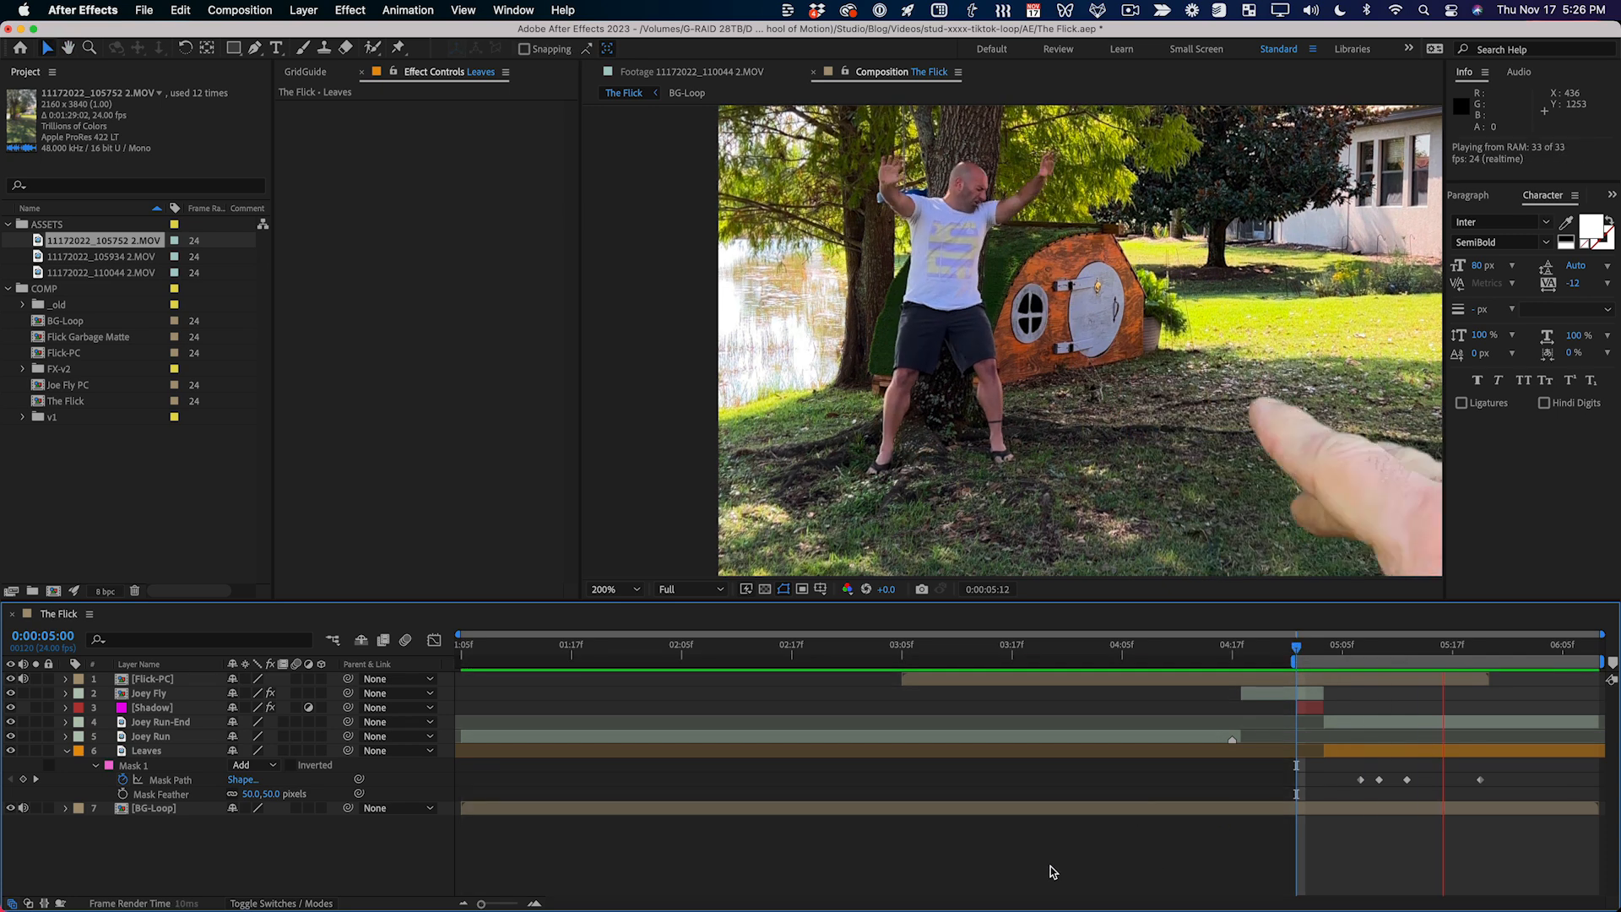
{"action": "key", "text": "space"}
Step: Slide the Leaves layer earlier to start at 0:00:04:20 and preview the timing
{"action": "left_click_drag", "start_coordinate": [1298, 649], "coordinate": [1331, 648]}
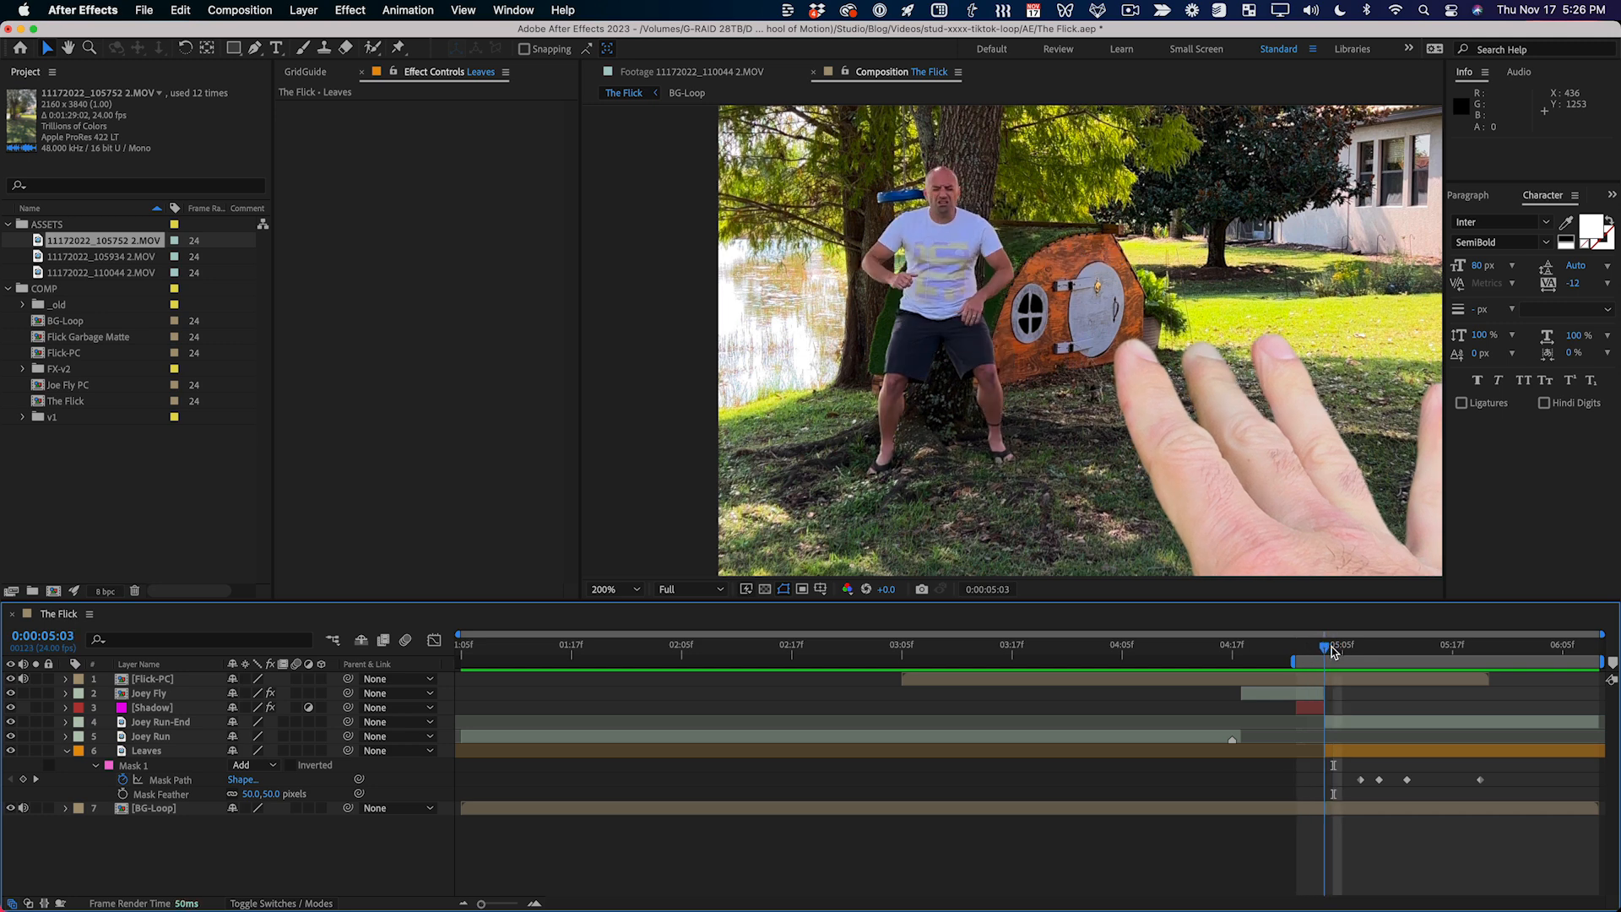
{"action": "left_click_drag", "start_coordinate": [1472, 753], "coordinate": [1403, 753]}
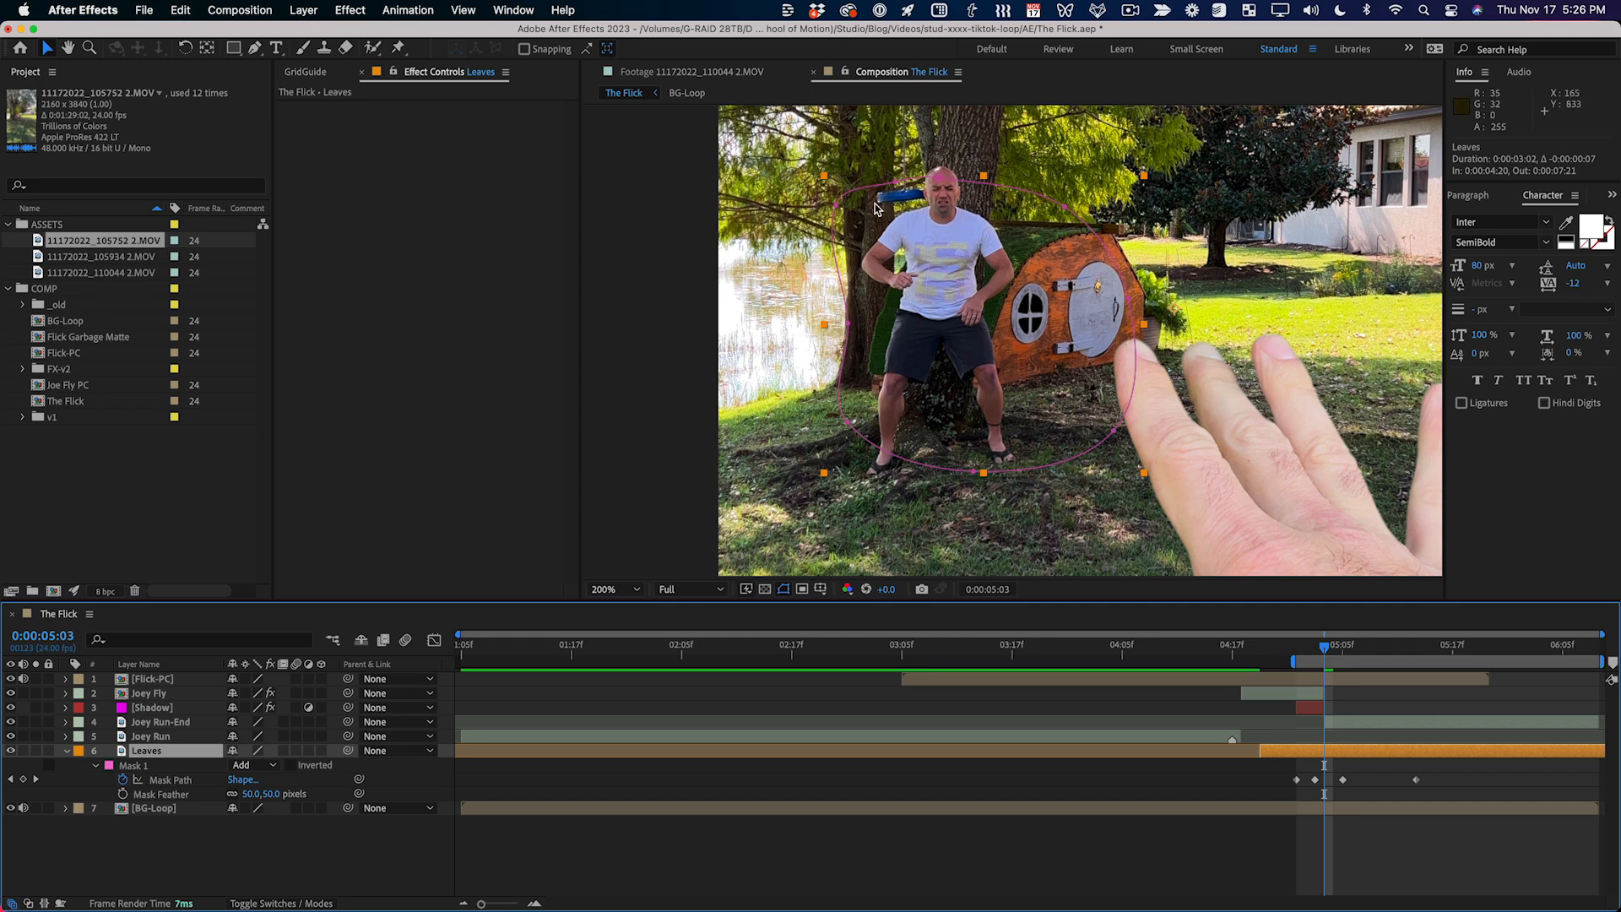
{"action": "key", "text": "space"}
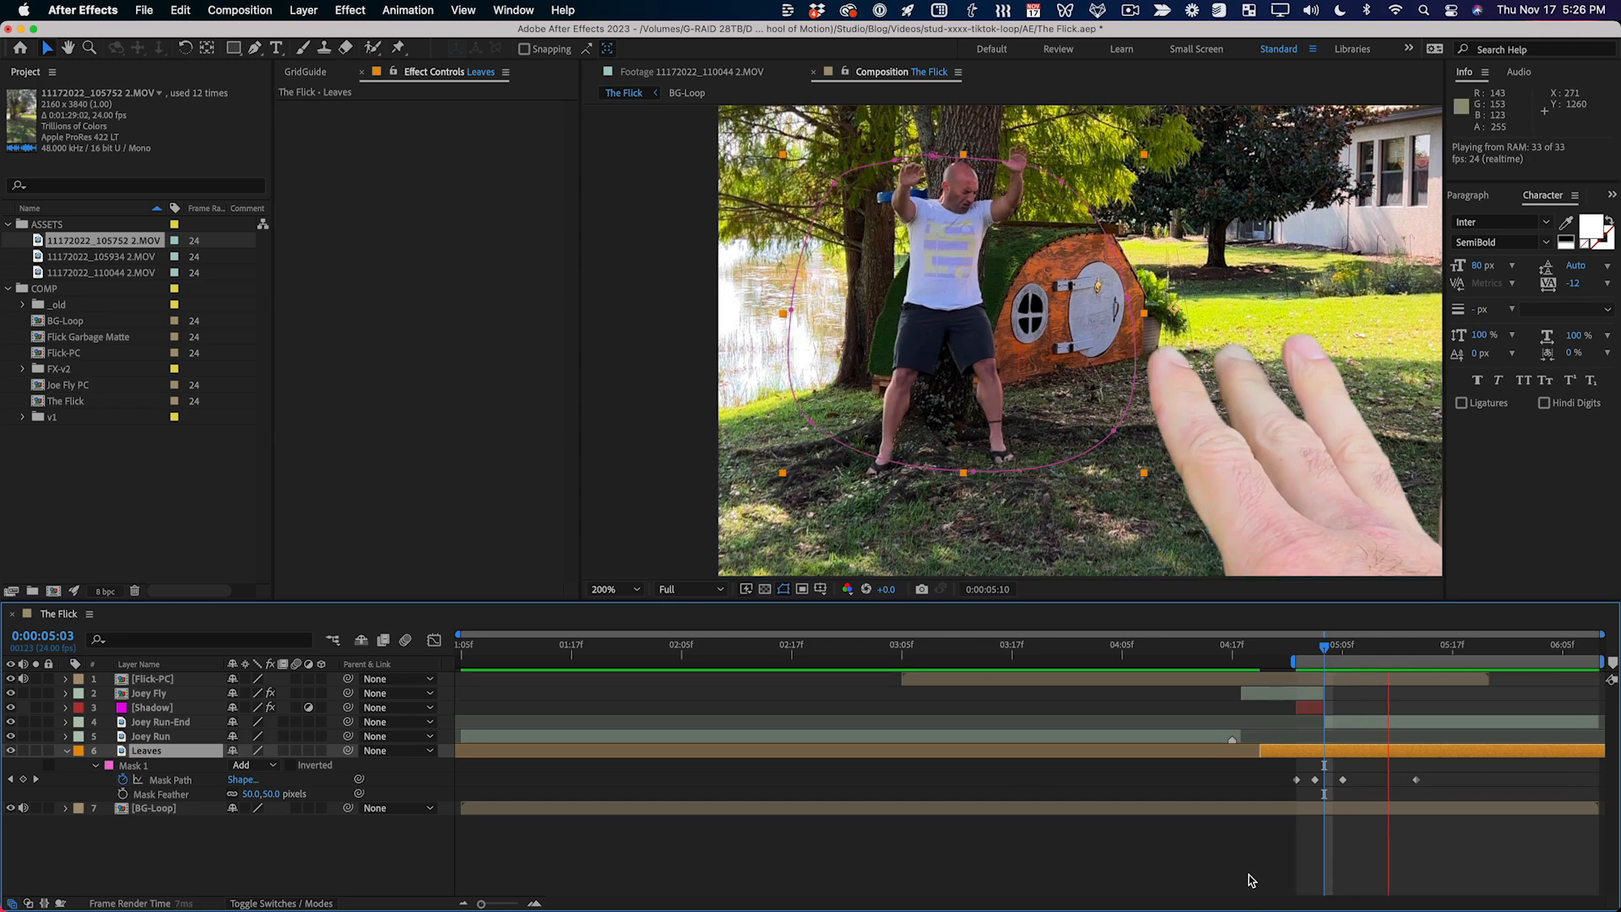
Step: Play the work area in an enlarged full-frame view to check the leaves movement
{"action": "left_click", "coordinate": [1371, 865]}
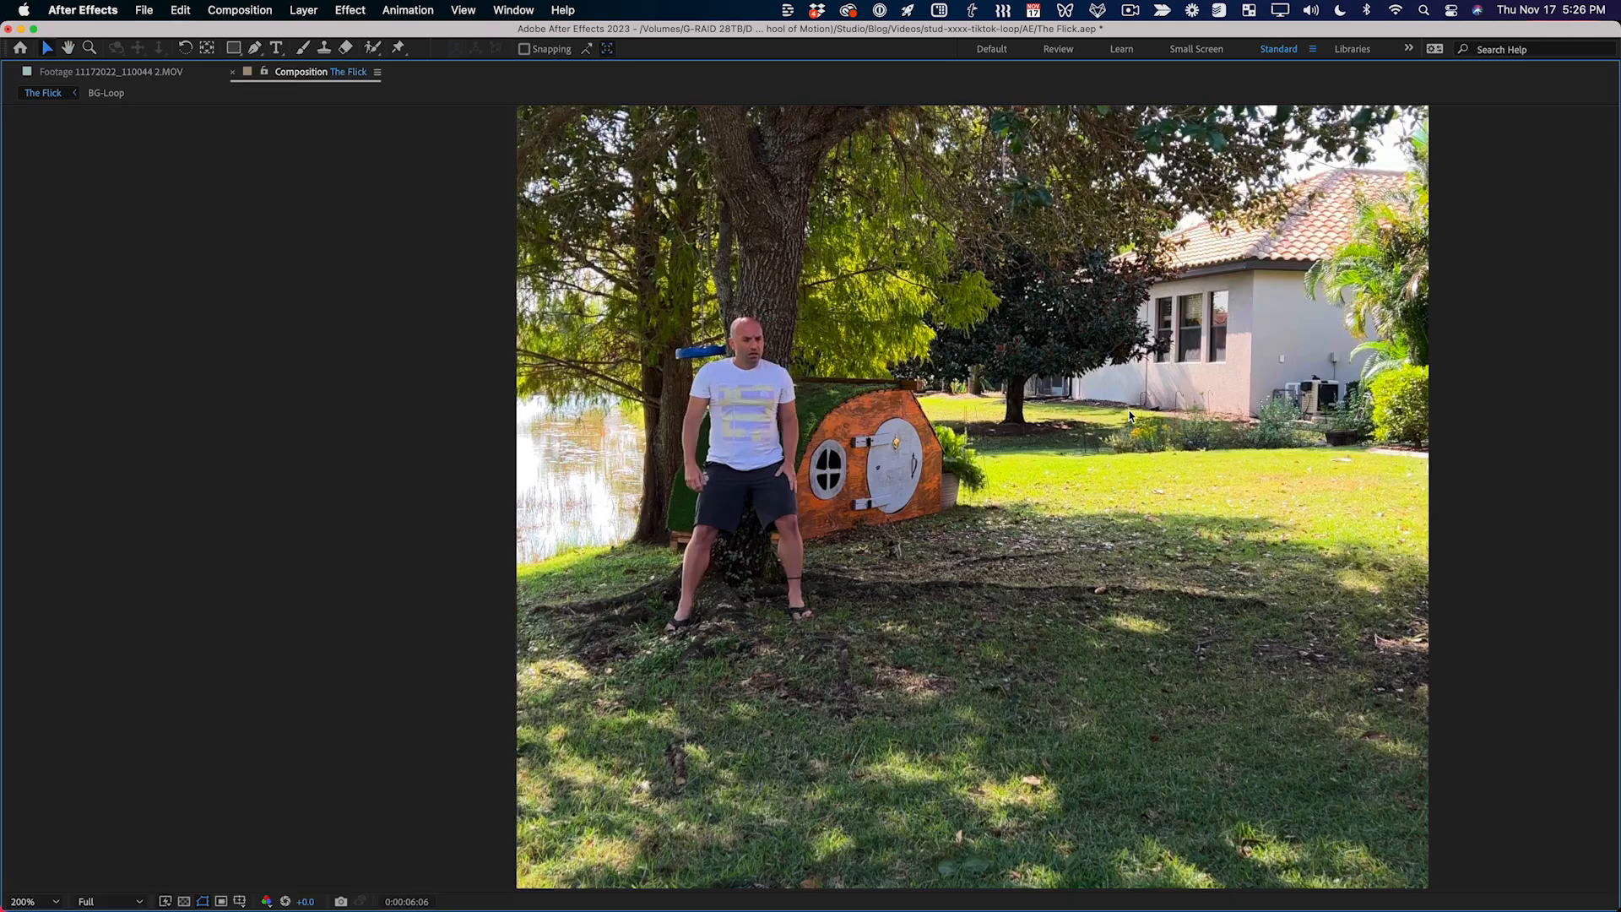
{"action": "key", "text": "grave"}
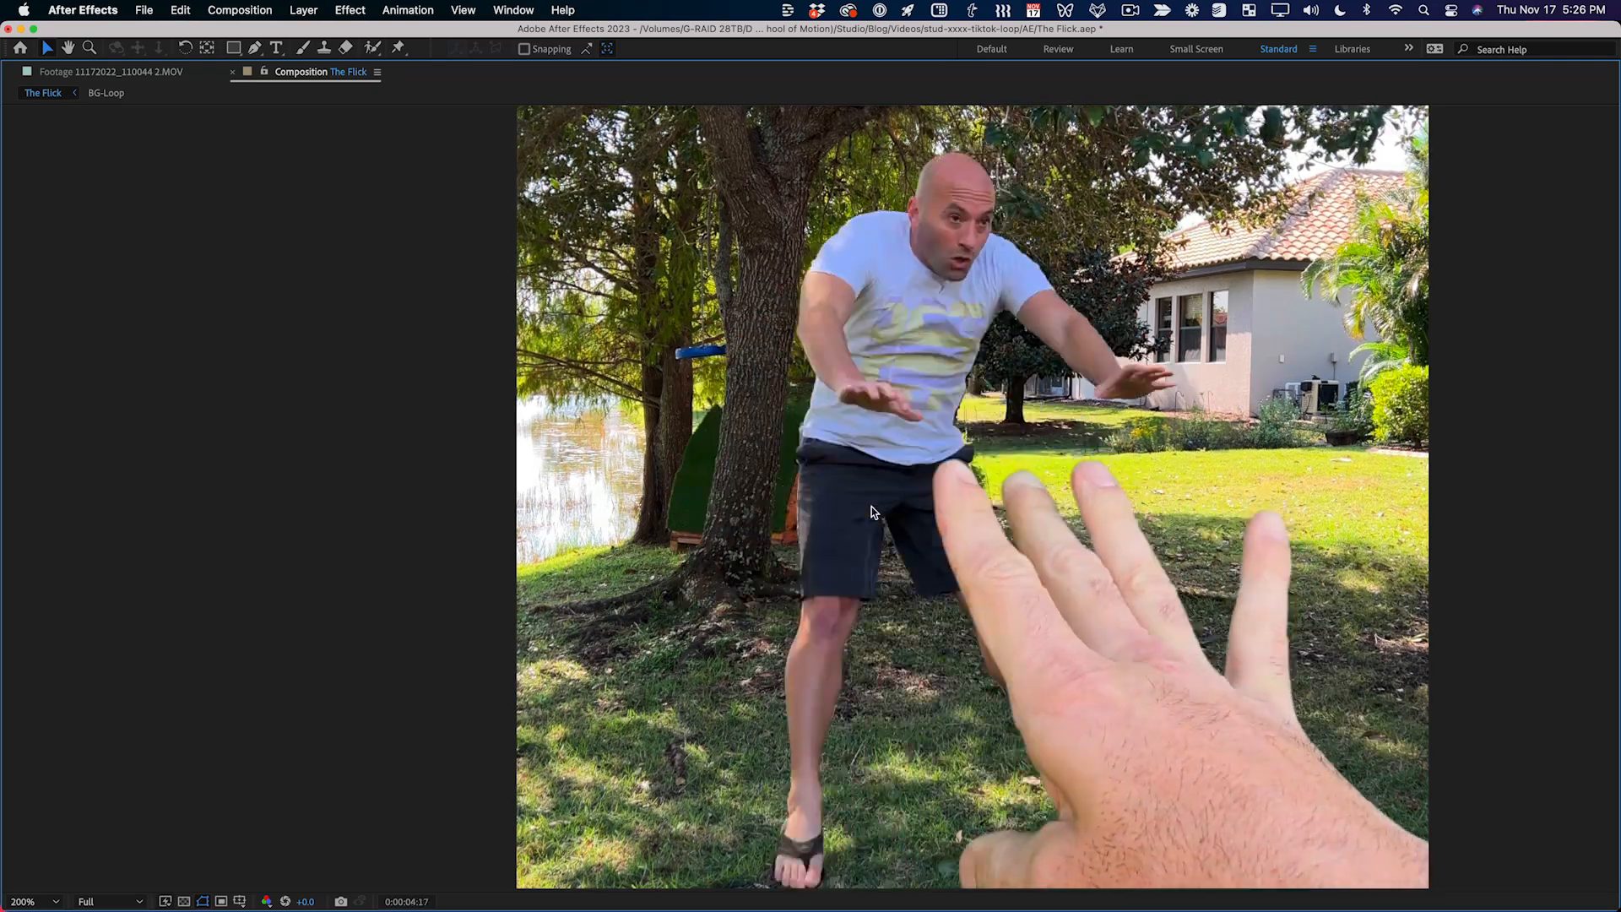
{"action": "key", "text": "grave"}
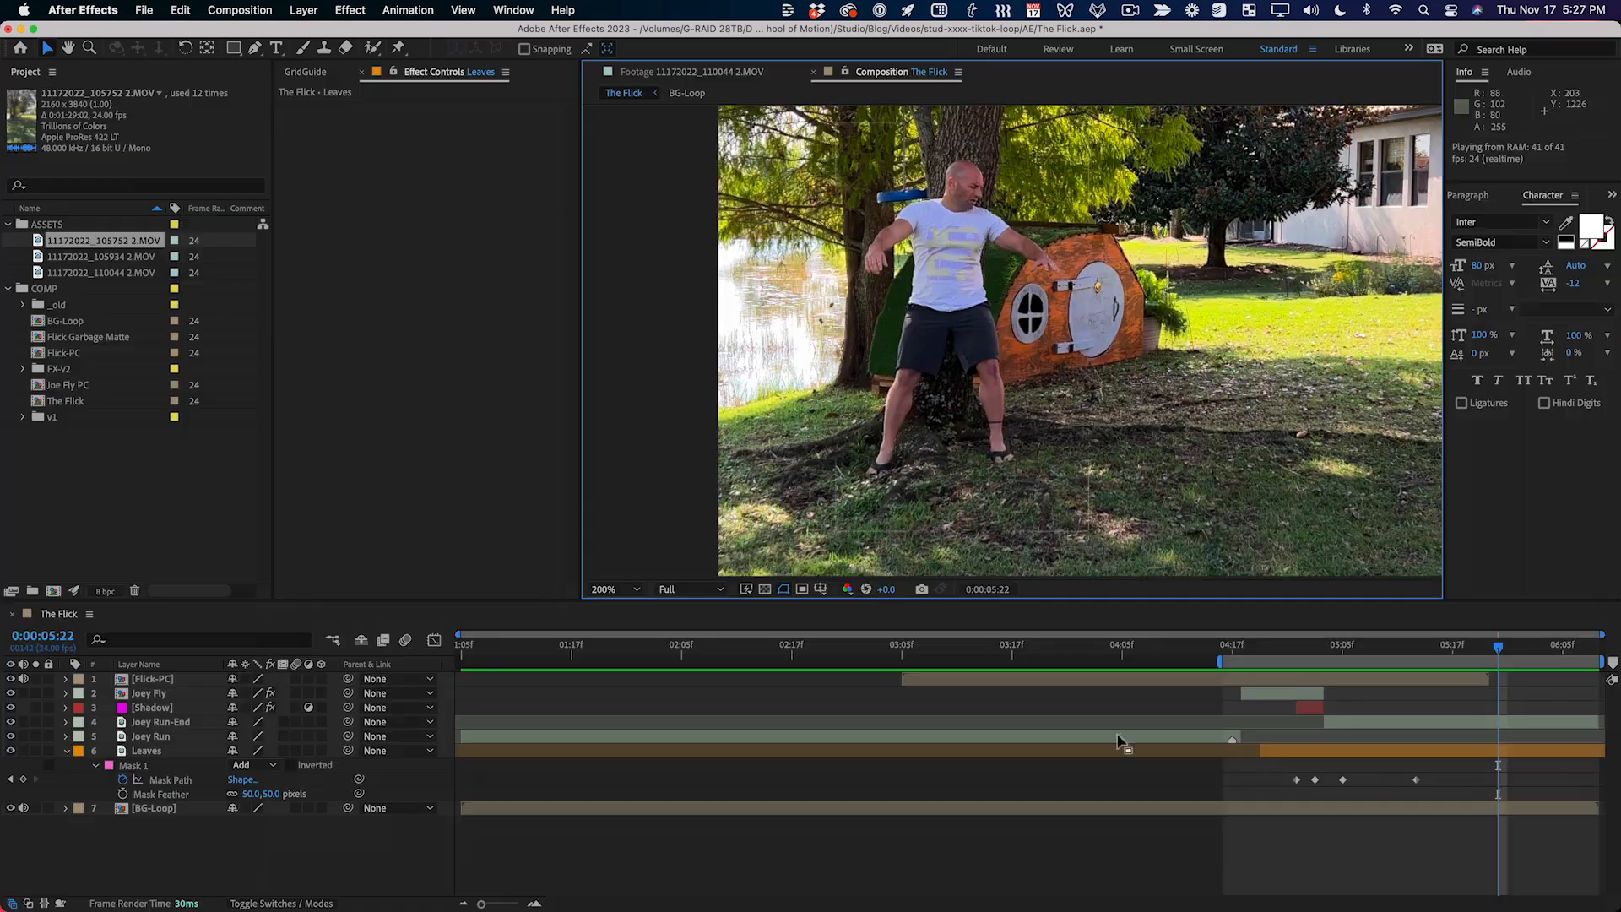
Step: Raise the upper points of the Leaves mask at its 0:00:05:13 and 0:00:05:05 keyframes and replay the work area
{"action": "left_click", "coordinate": [1378, 754]}
{"action": "key", "text": "comma"}
{"action": "left_click_drag", "start_coordinate": [946, 323], "coordinate": [929, 415]}
{"action": "key", "text": "j"}
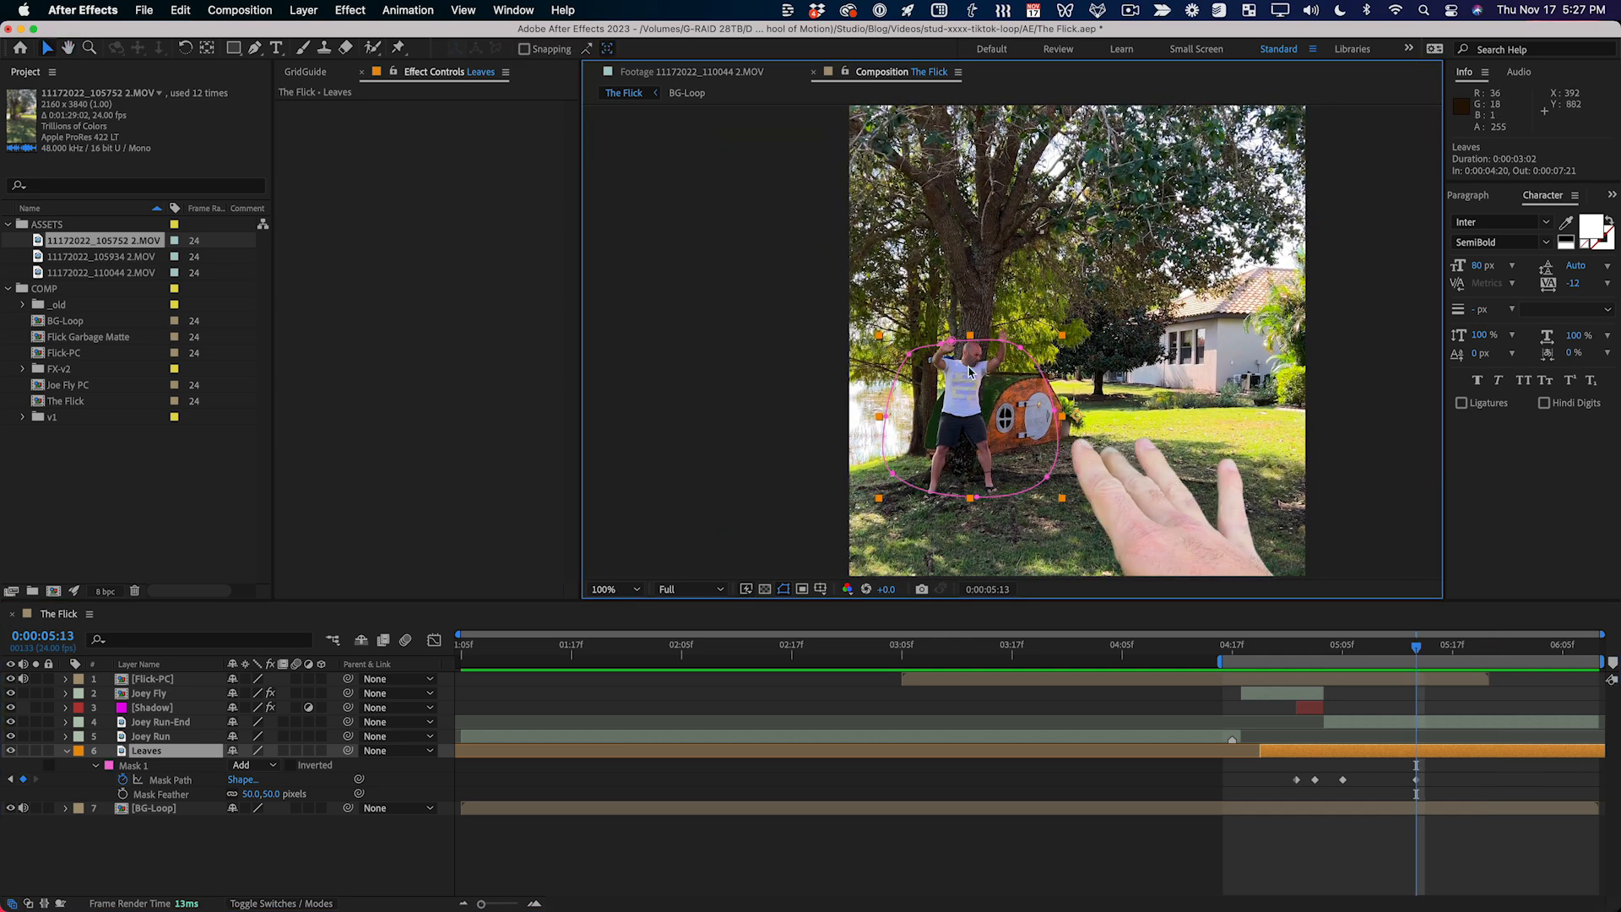
{"action": "key", "text": "period"}
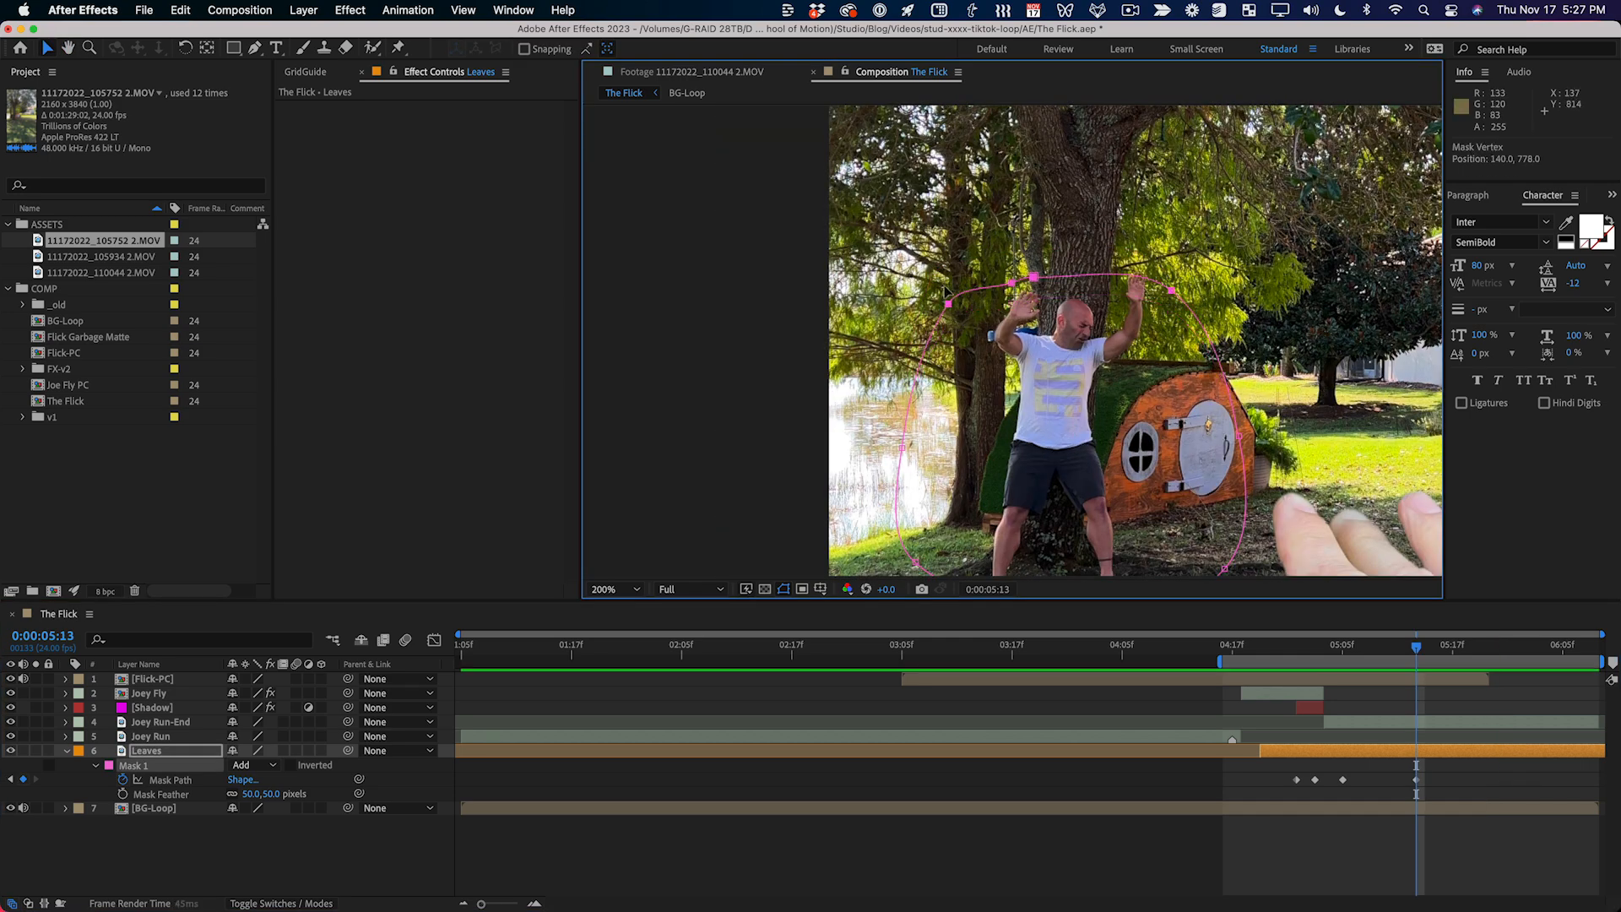
{"action": "key", "text": "j"}
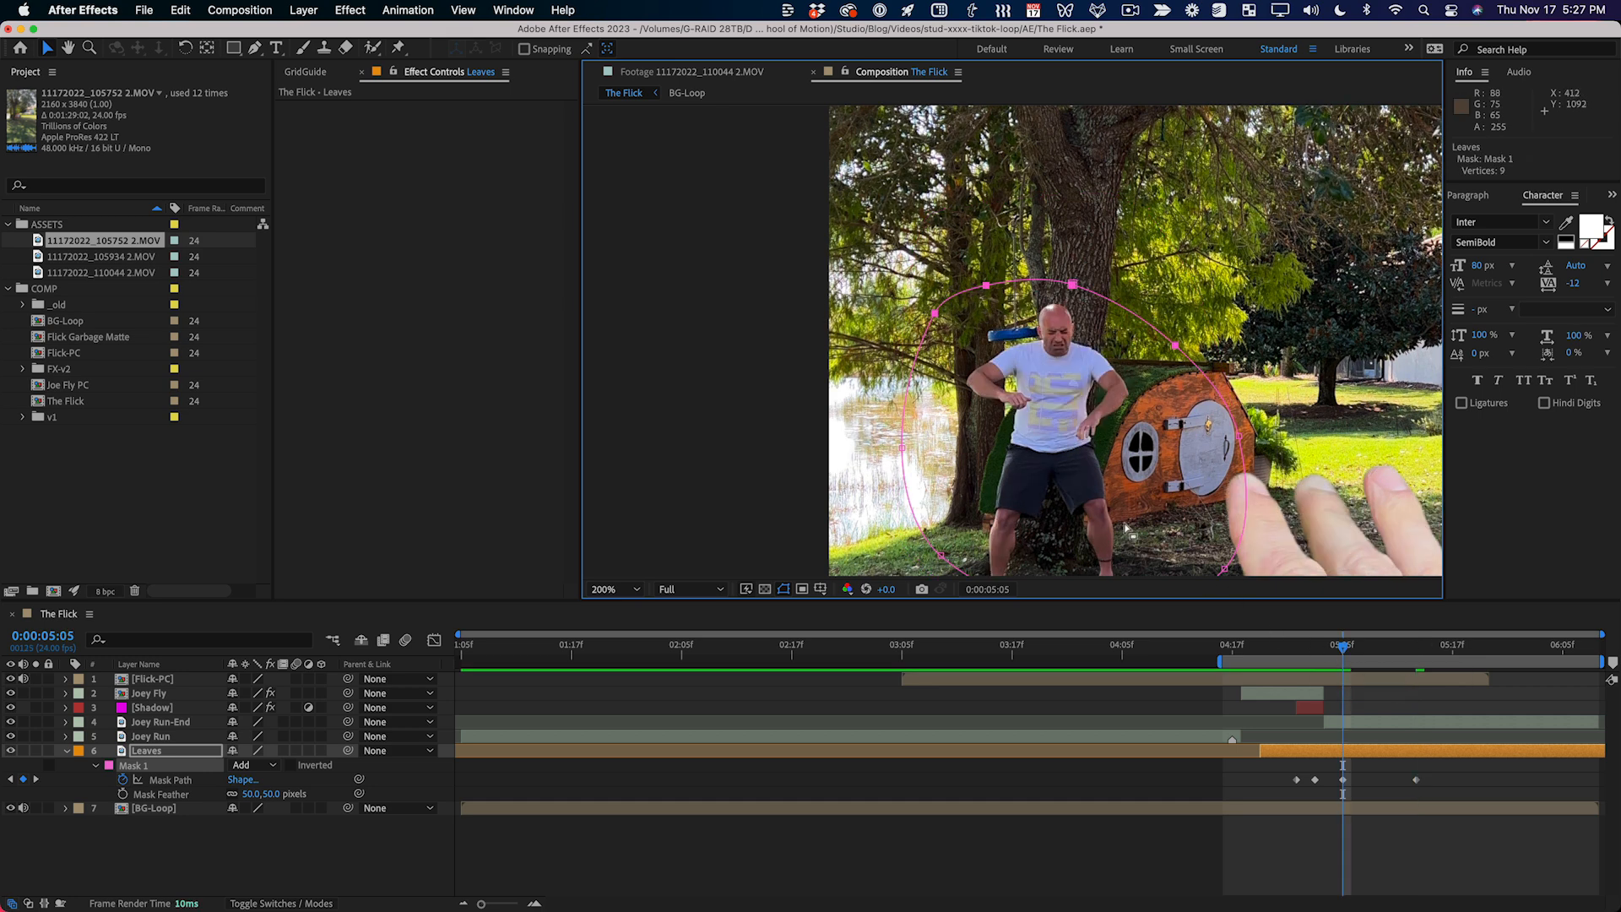
{"action": "left_click_drag", "start_coordinate": [1175, 345], "coordinate": [1170, 272]}
{"action": "key", "text": "space"}
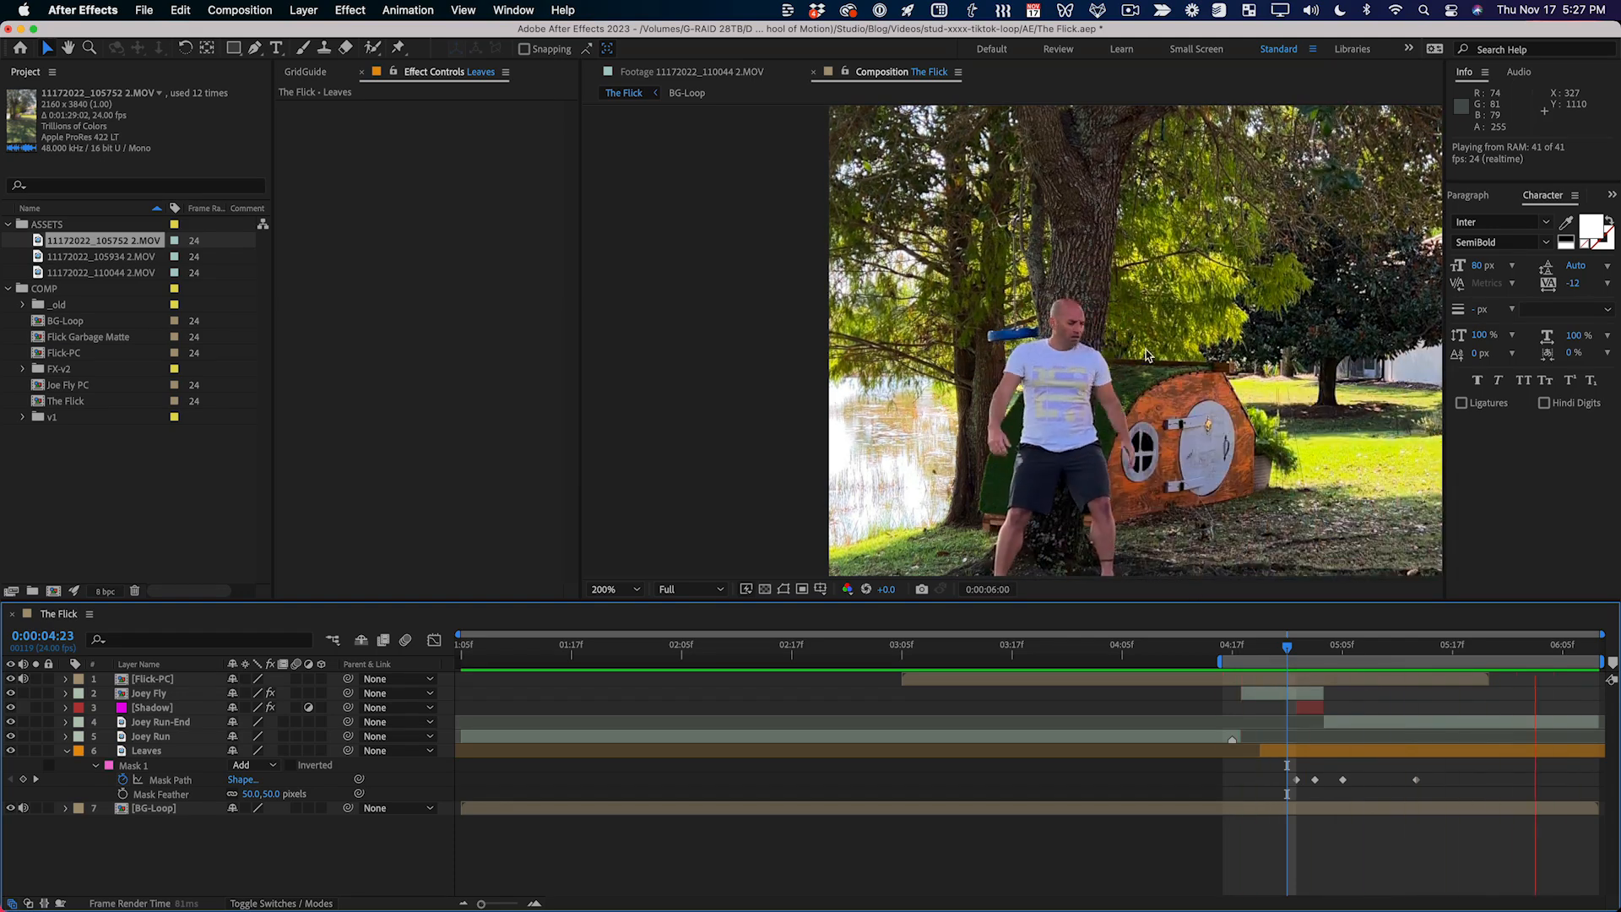
Step: Add the 11172022_105934 2.MOV footage above Leaves, give it an orange label, and open it in the layer viewer
{"action": "left_click", "coordinate": [127, 257]}
{"action": "left_click_drag", "start_coordinate": [127, 259], "coordinate": [163, 744]}
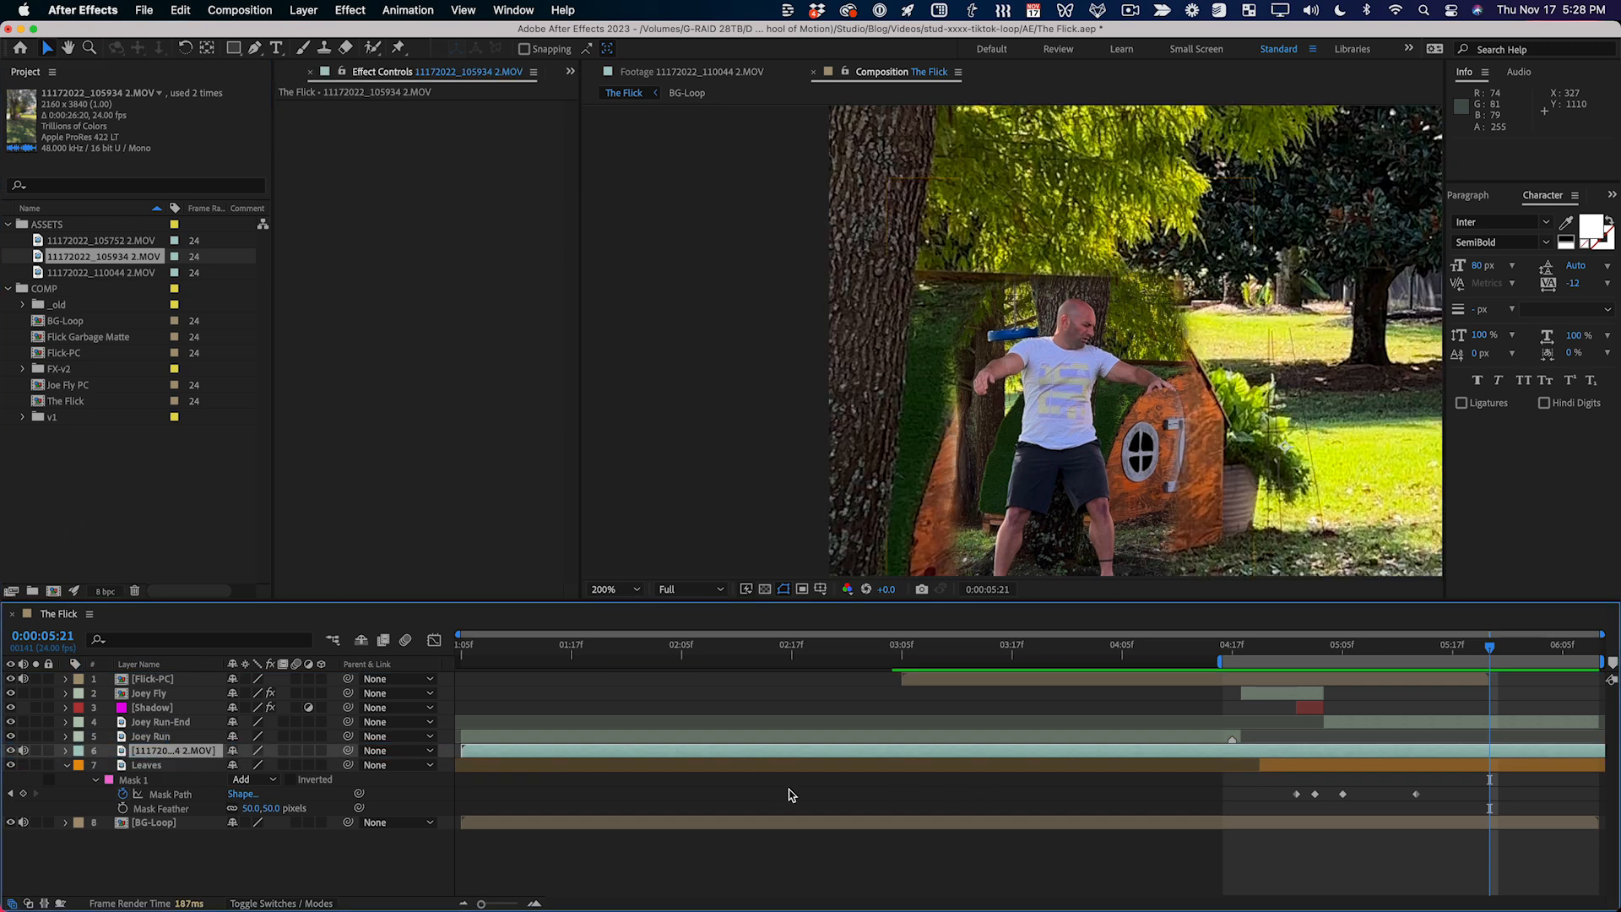
{"action": "left_click", "coordinate": [77, 751]}
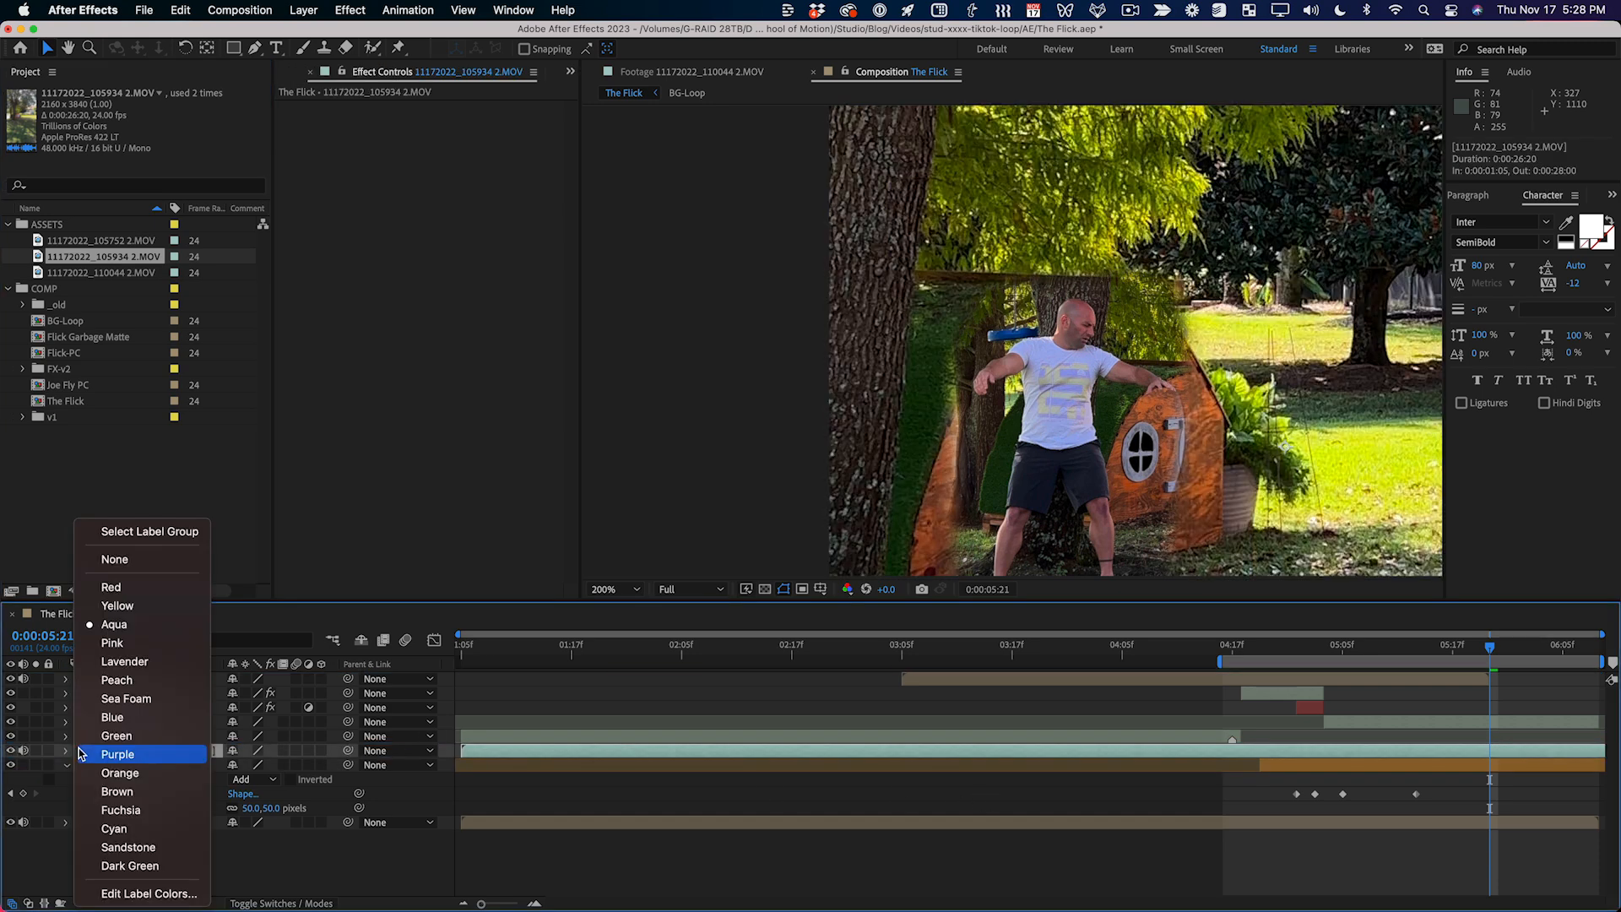
{"action": "left_click", "coordinate": [118, 773]}
{"action": "double_click", "coordinate": [194, 752]}
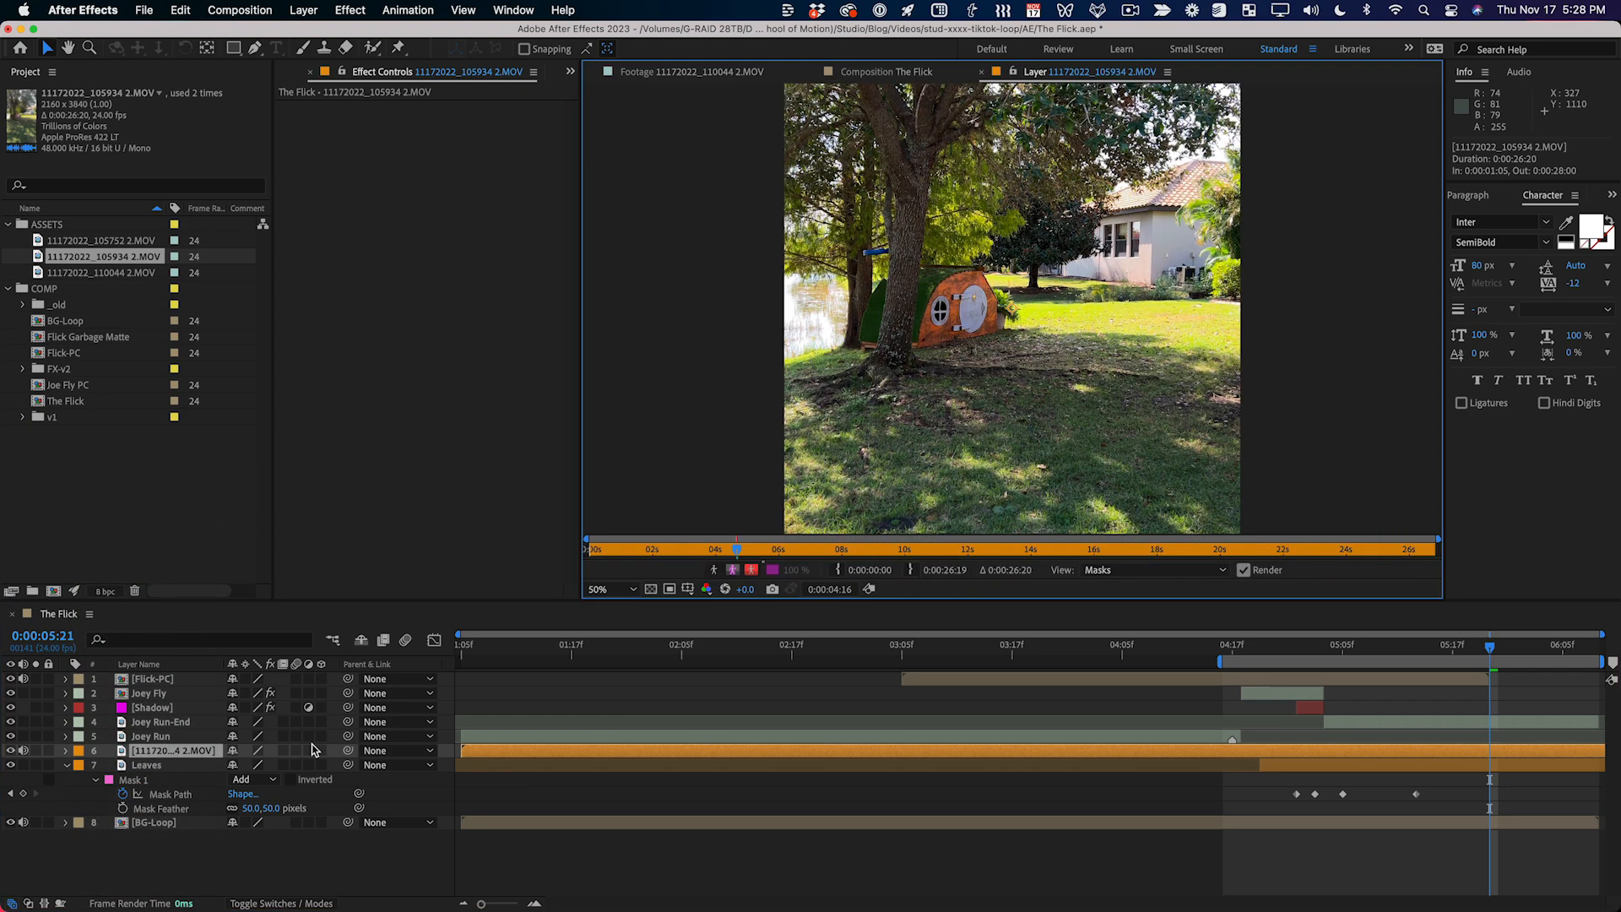
Step: Trim the new clip to run from 0:00:15:11 to 0:00:17:16 in its source and close the layer view
{"action": "left_click_drag", "start_coordinate": [754, 554], "coordinate": [1082, 551]}
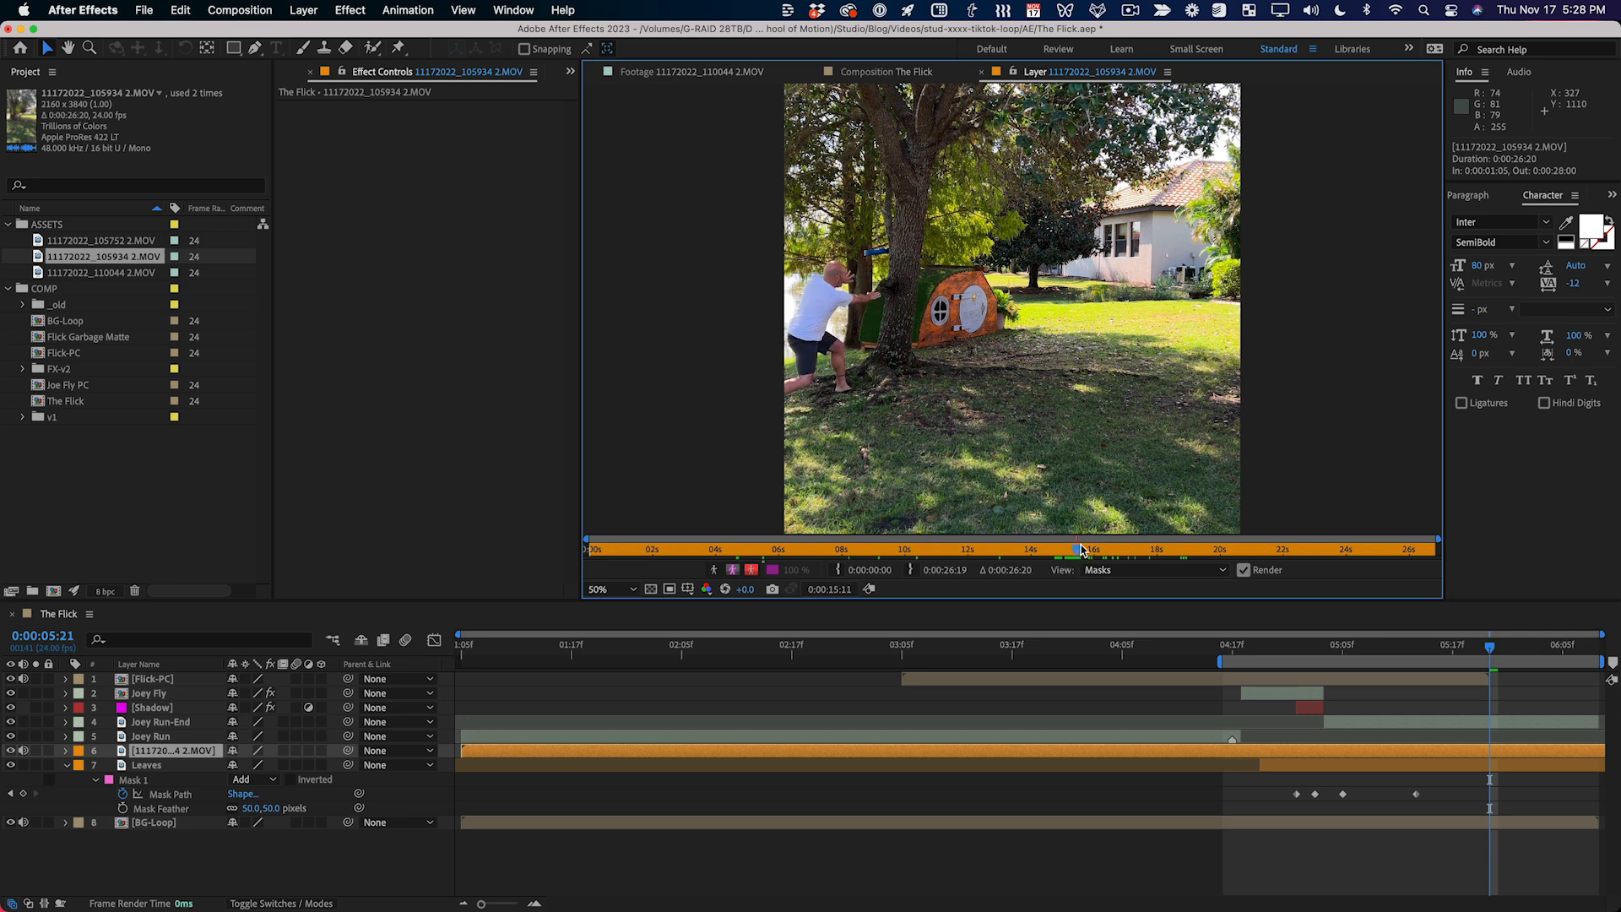
{"action": "left_click", "coordinate": [1084, 549]}
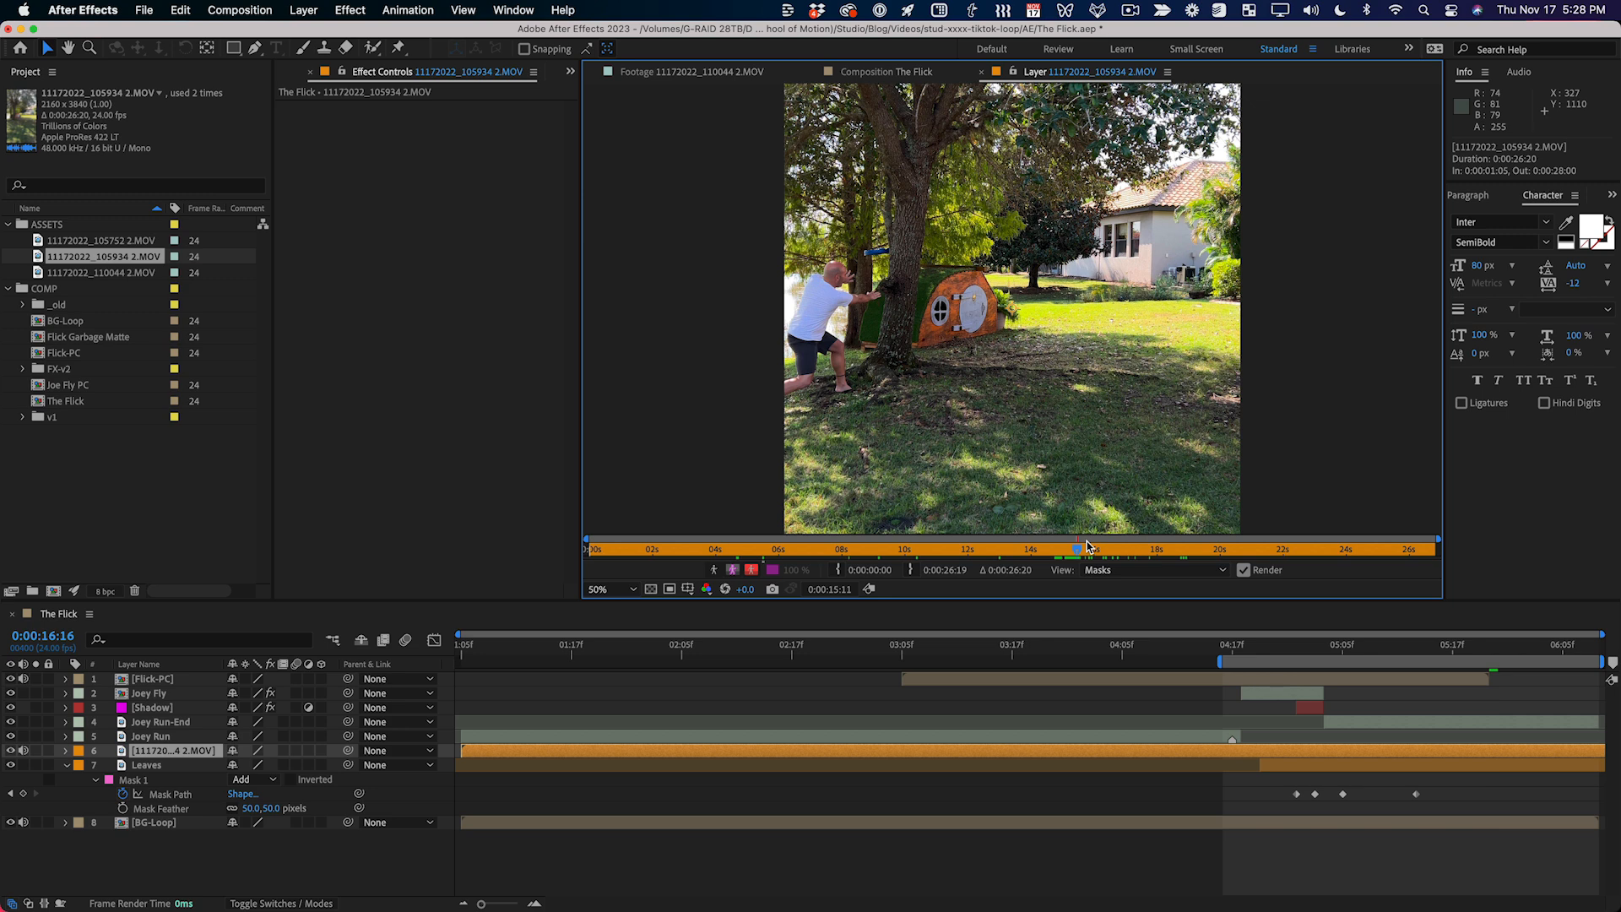
{"action": "key", "text": "alt+bracketleft"}
{"action": "left_click_drag", "start_coordinate": [1092, 553], "coordinate": [1150, 557]}
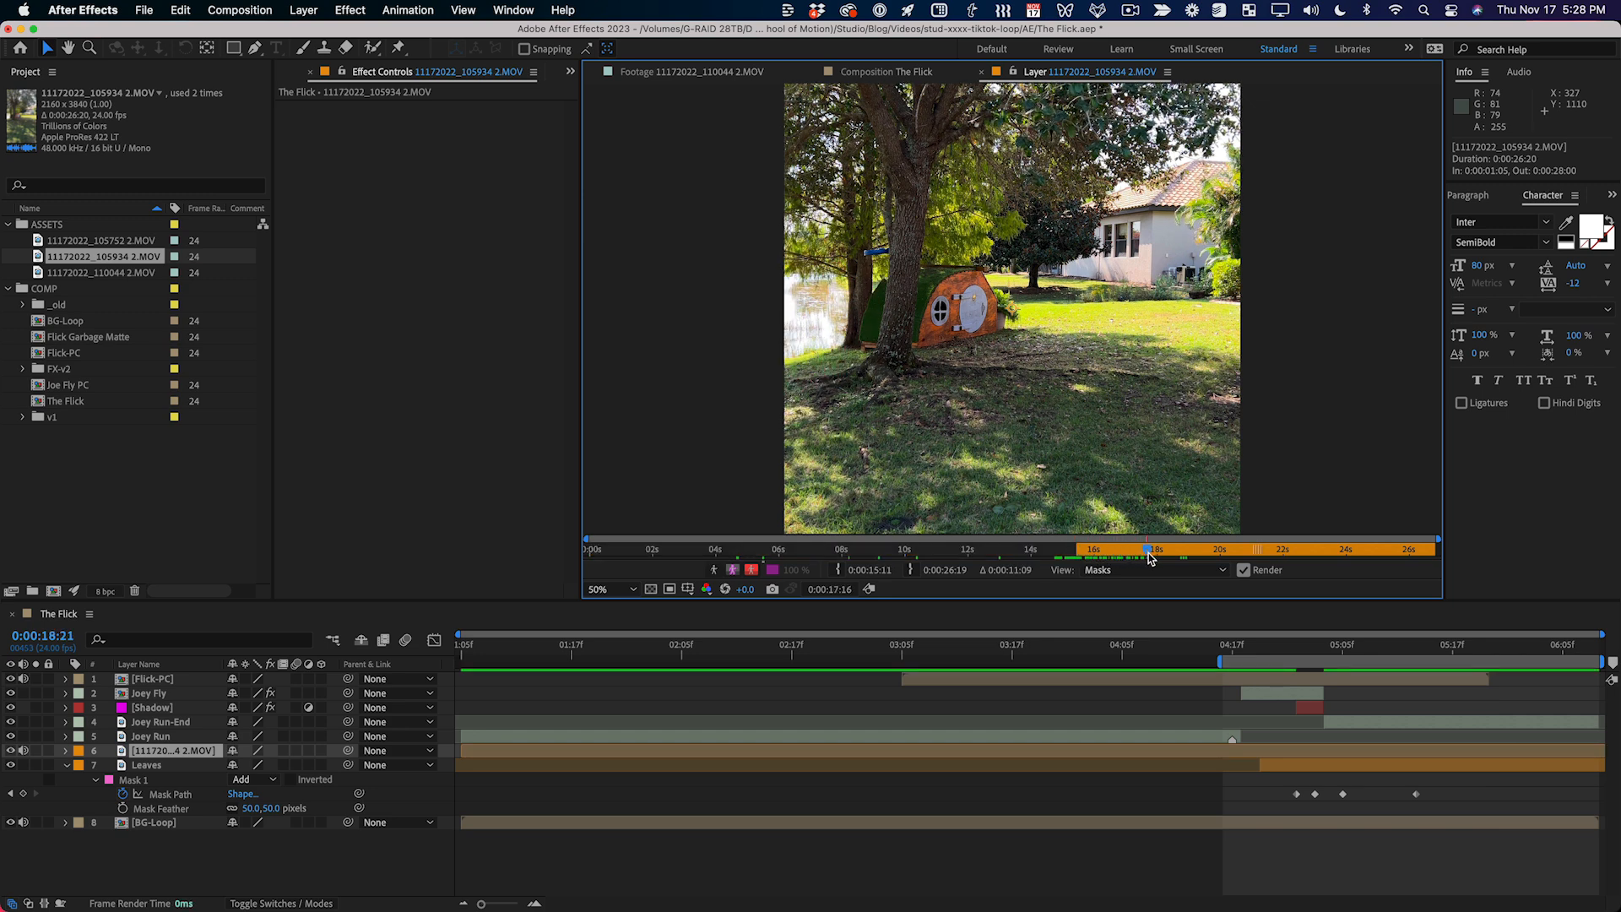
{"action": "key", "text": "alt+bracketright"}
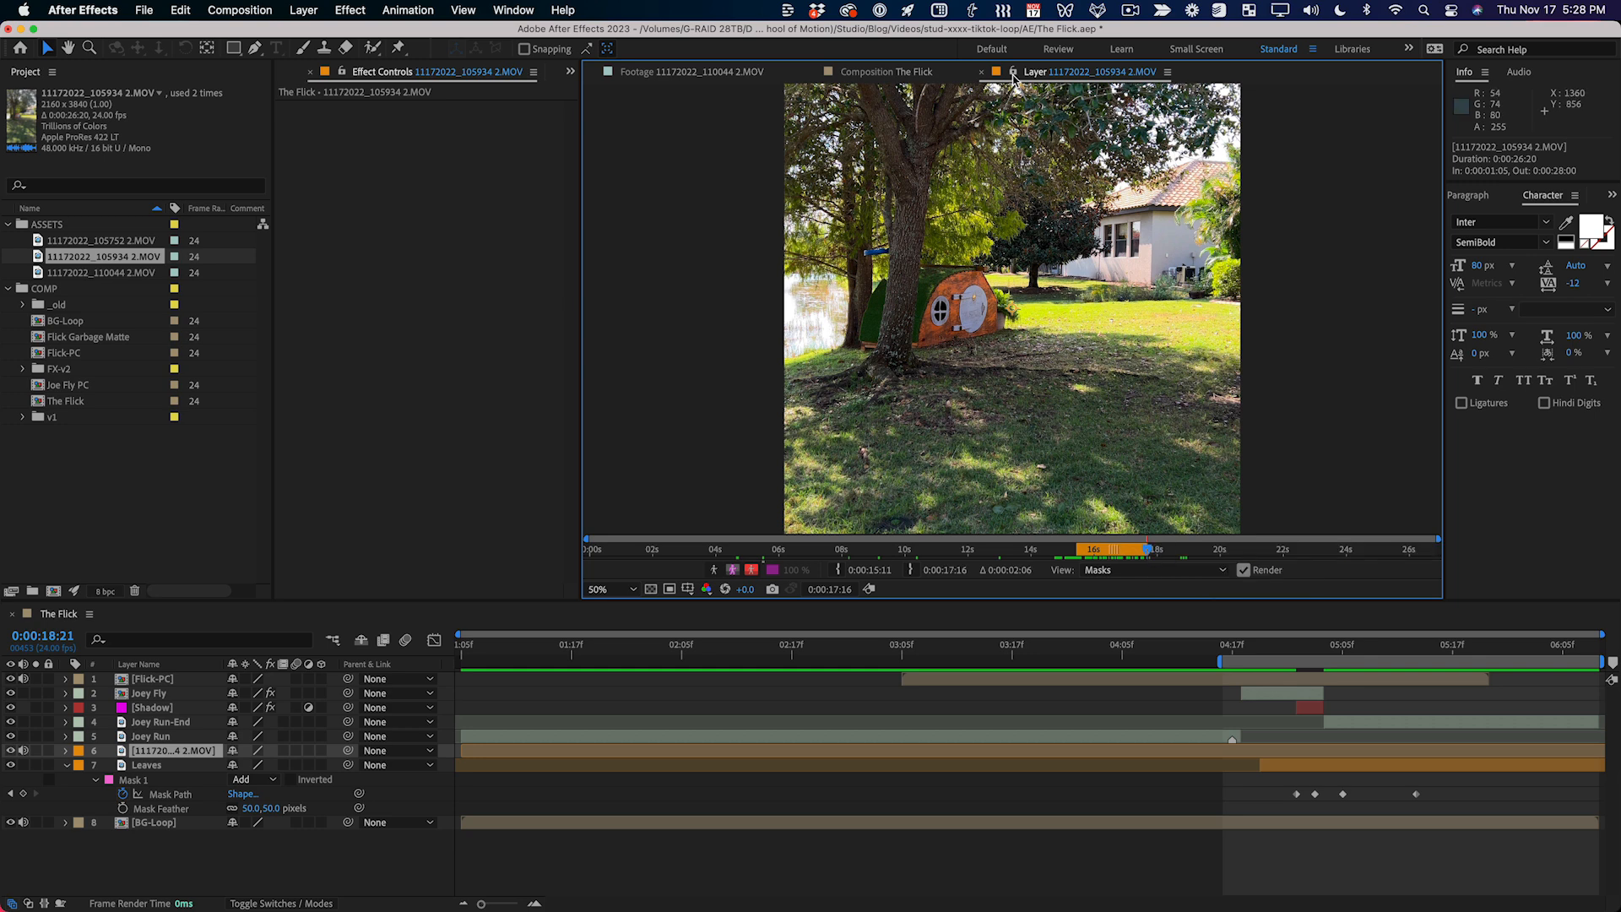
{"action": "left_click", "coordinate": [982, 73]}
Step: Move the trimmed clip to start at 0:00:04:20 in The Flick
{"action": "left_click", "coordinate": [1261, 648]}
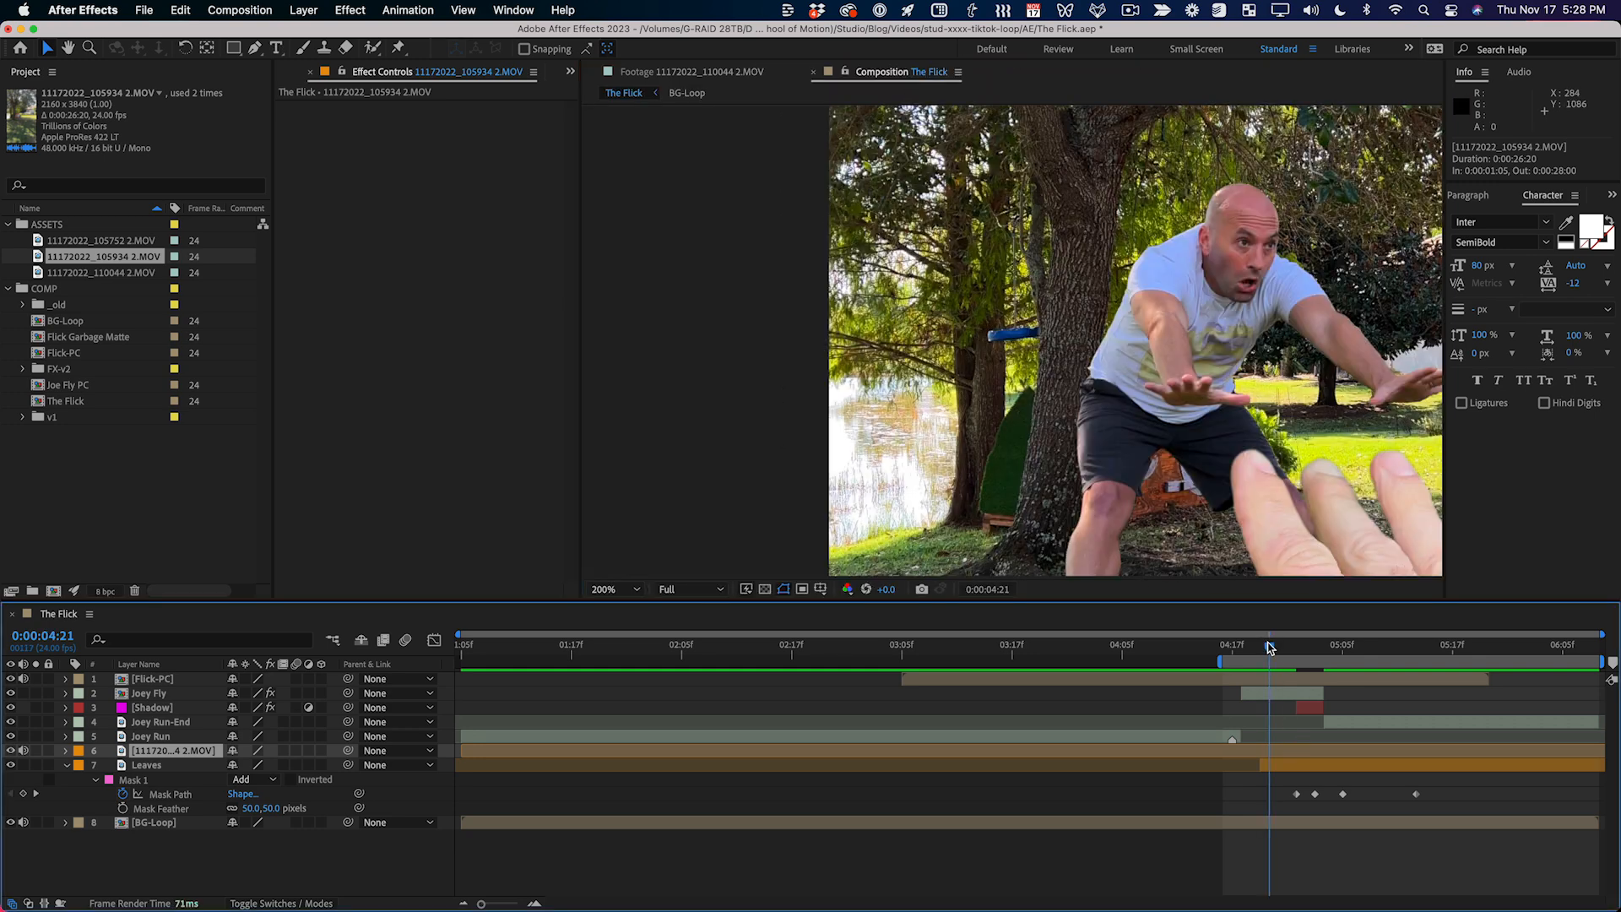
{"action": "key", "text": "bracketleft"}
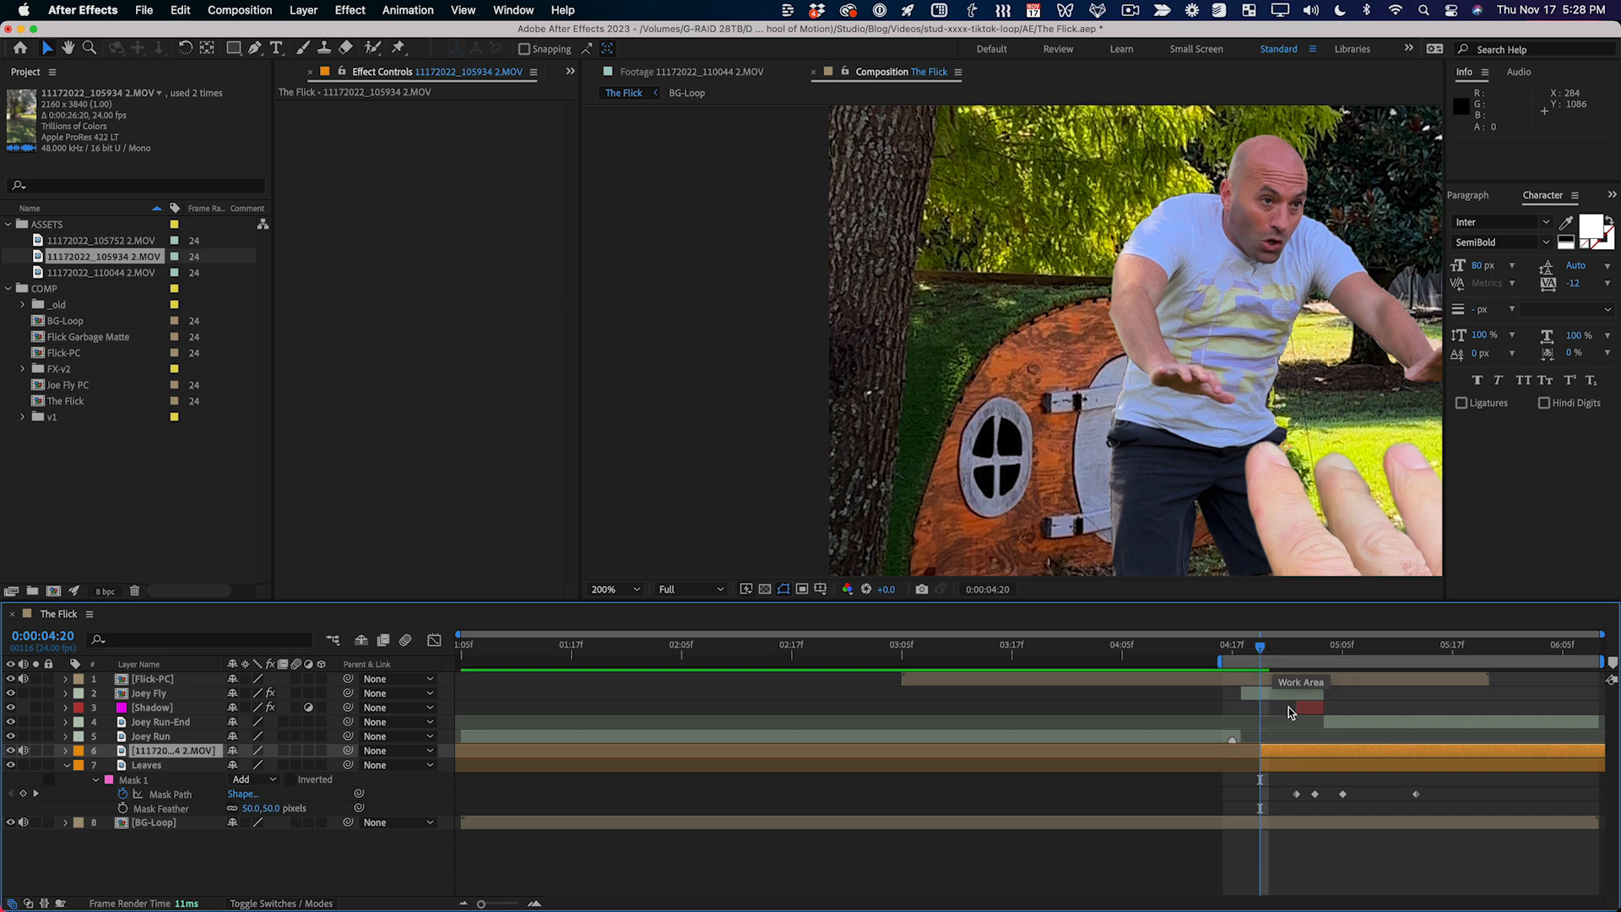
{"action": "key", "text": "space"}
Step: Fit the new clip to the composition size and play the work area to check its alignment
{"action": "left_click_drag", "start_coordinate": [1088, 427], "coordinate": [1083, 366]}
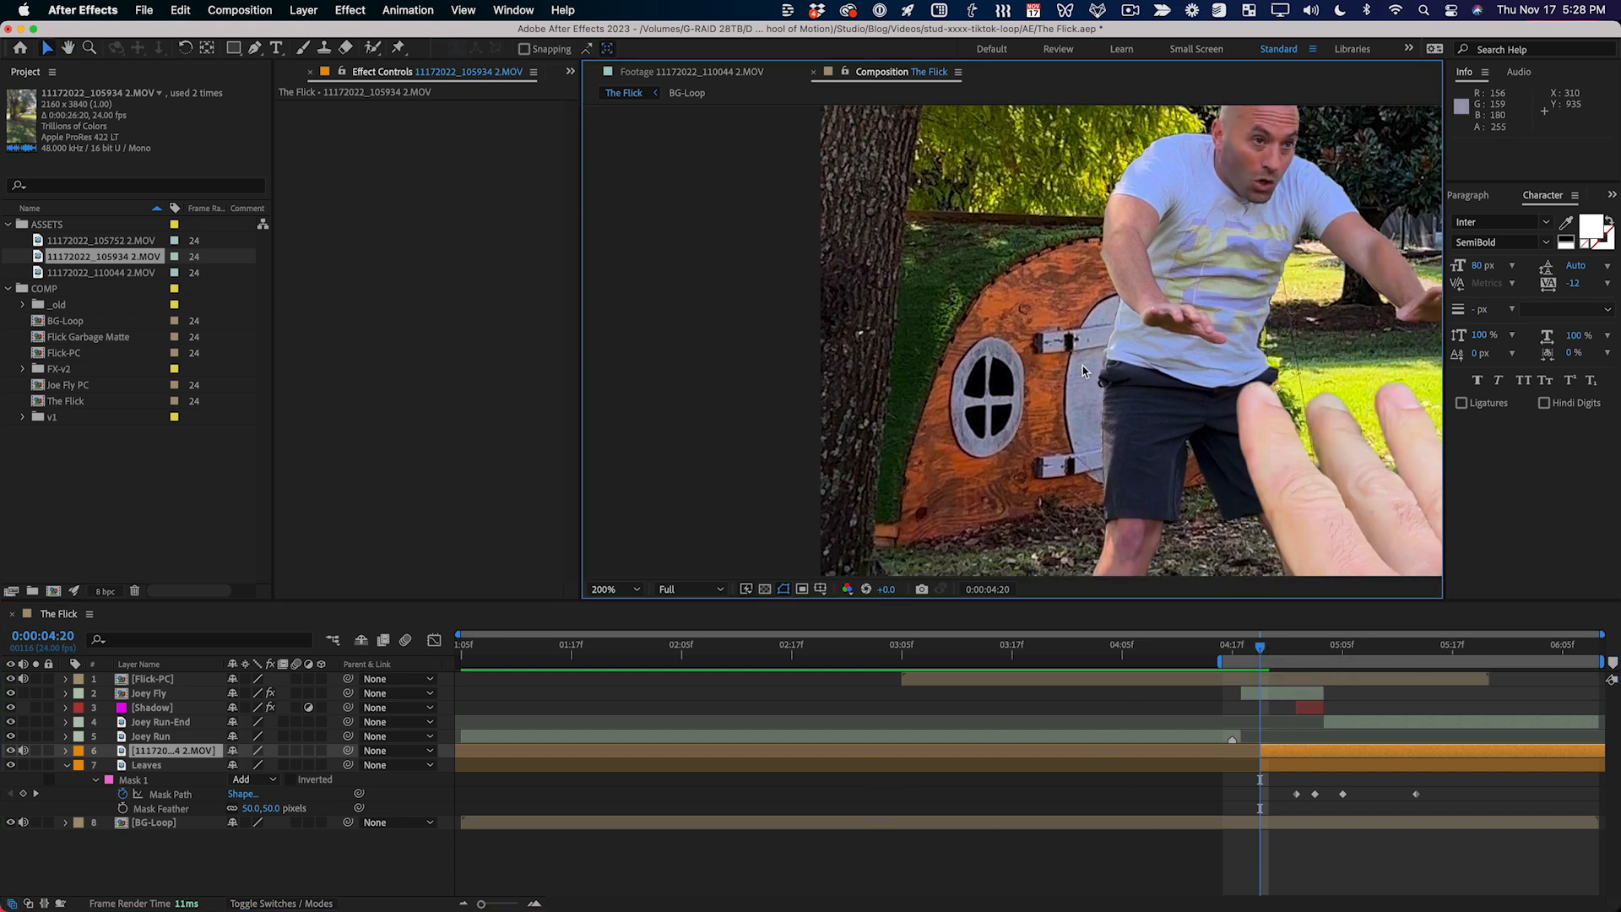
{"action": "key", "text": "comma"}
{"action": "key", "text": "comma"}
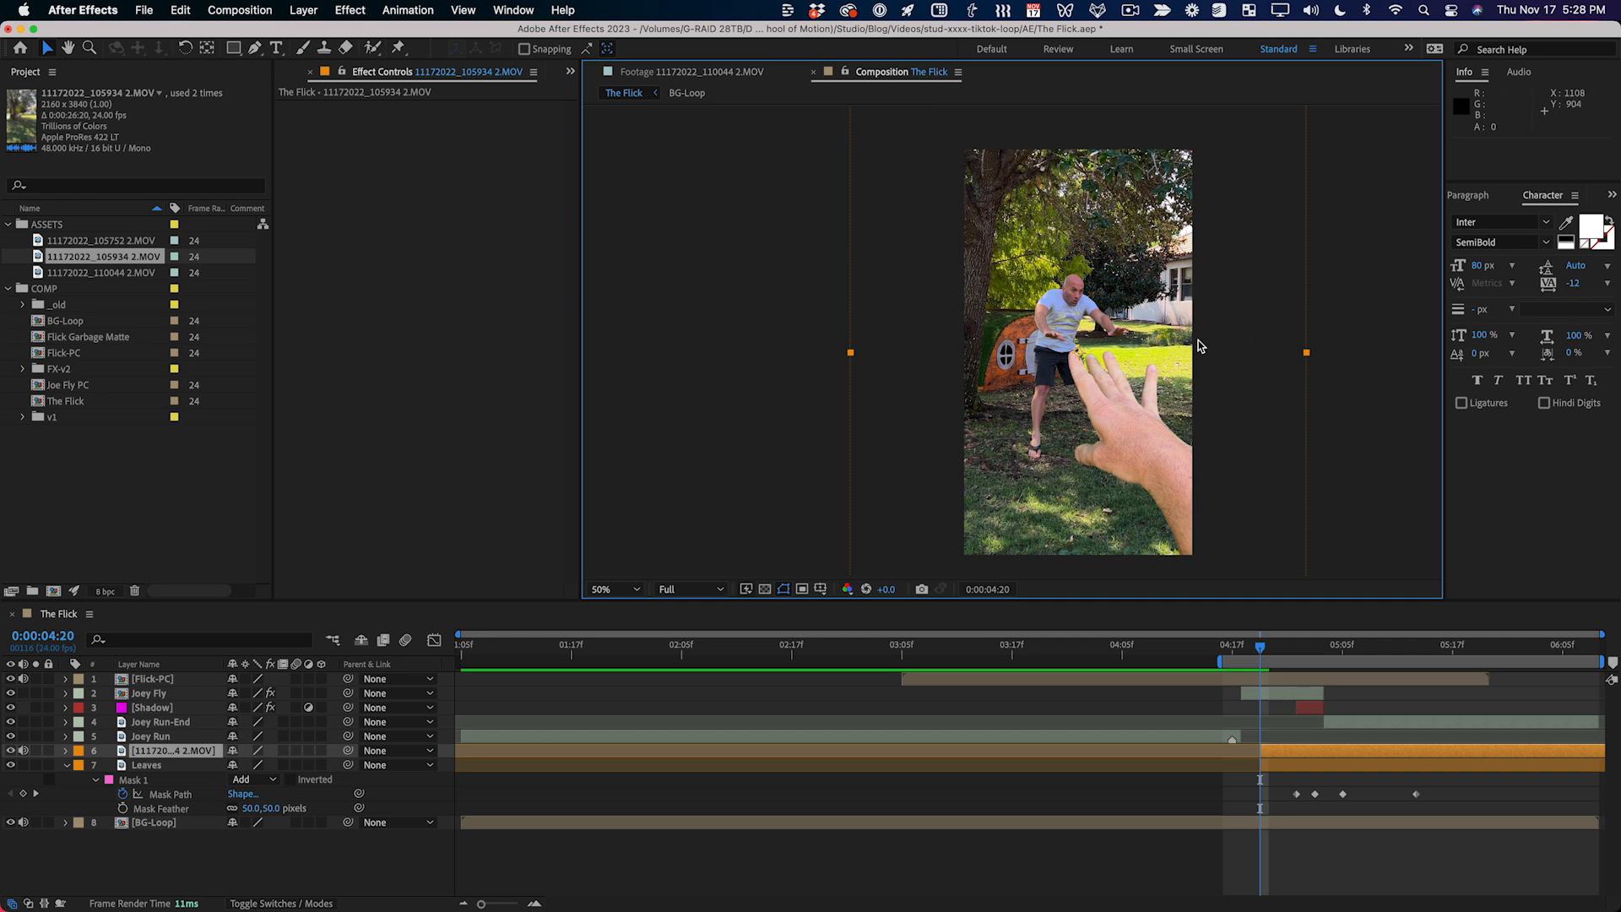
{"action": "key", "text": "ctrl+alt+f"}
{"action": "key", "text": "period"}
{"action": "key", "text": "period"}
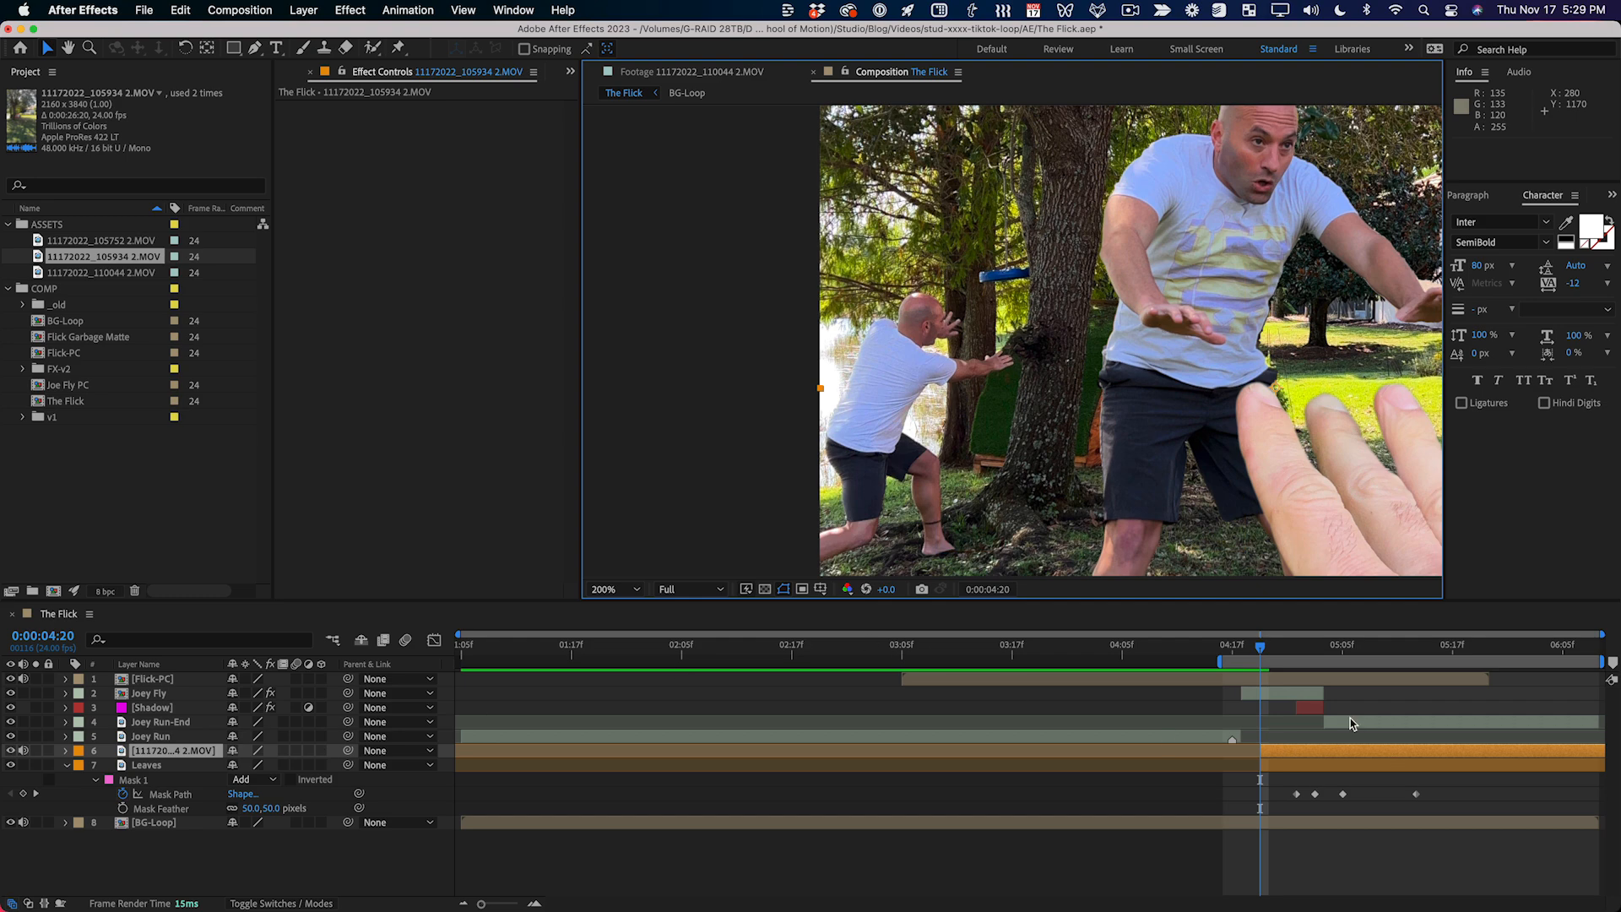
{"action": "left_click", "coordinate": [1262, 653]}
{"action": "key", "text": "space"}
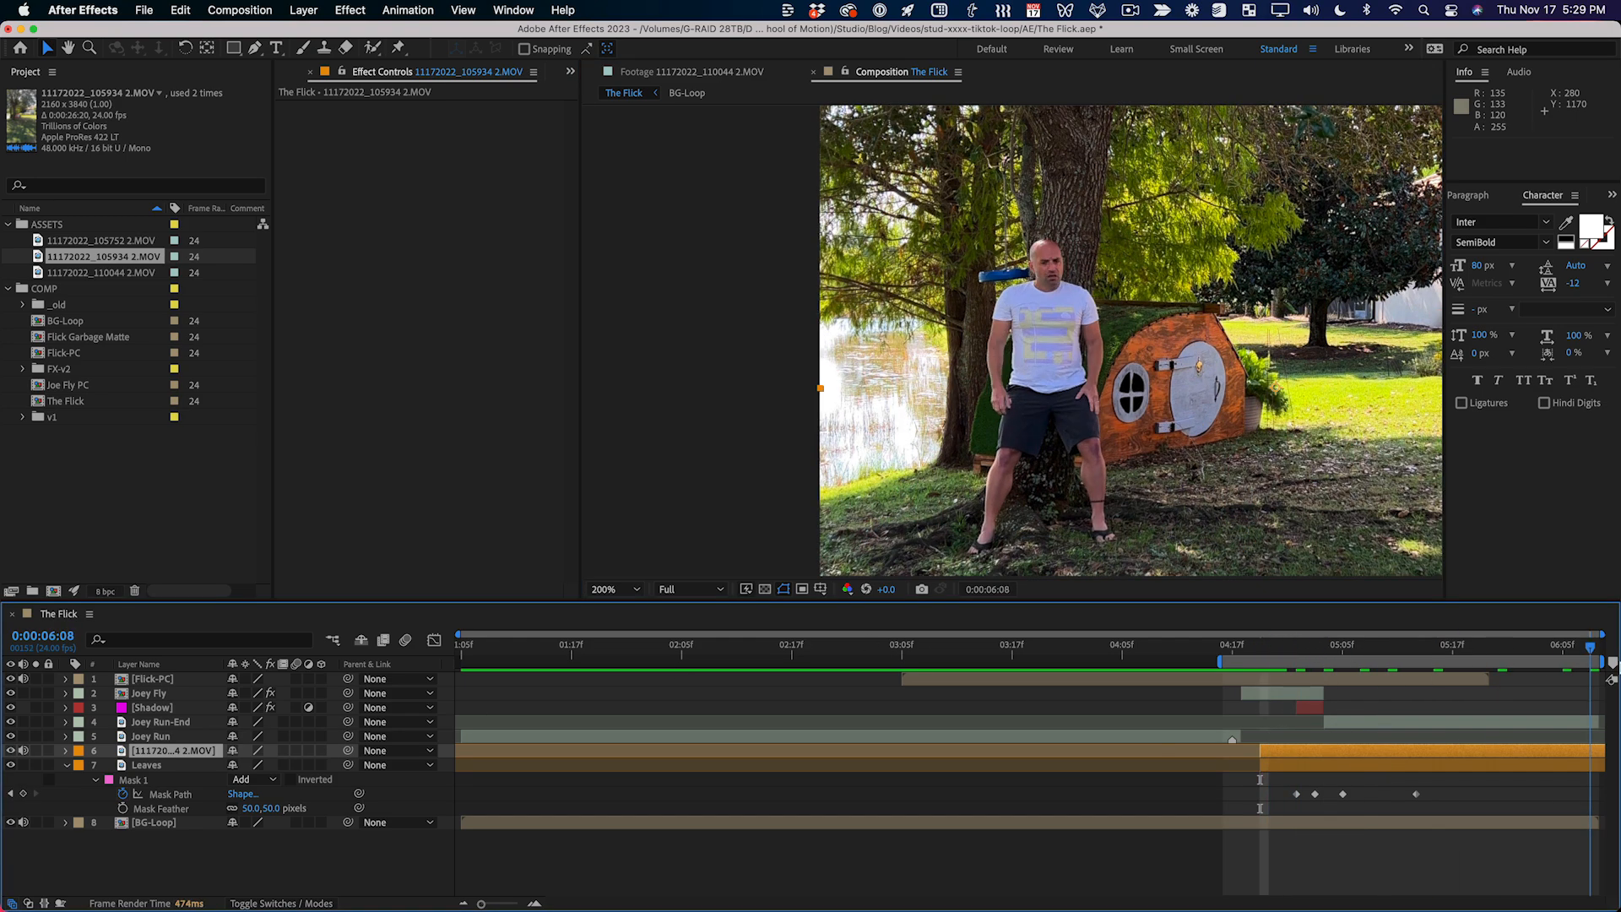
Step: Draw a closed nine-point RotoBezier mask on the new clip around the tree and playhouse, keeping the figure by the lake outside
{"action": "key", "text": "g"}
{"action": "left_click", "coordinate": [1300, 412]}
{"action": "left_click", "coordinate": [1208, 289]}
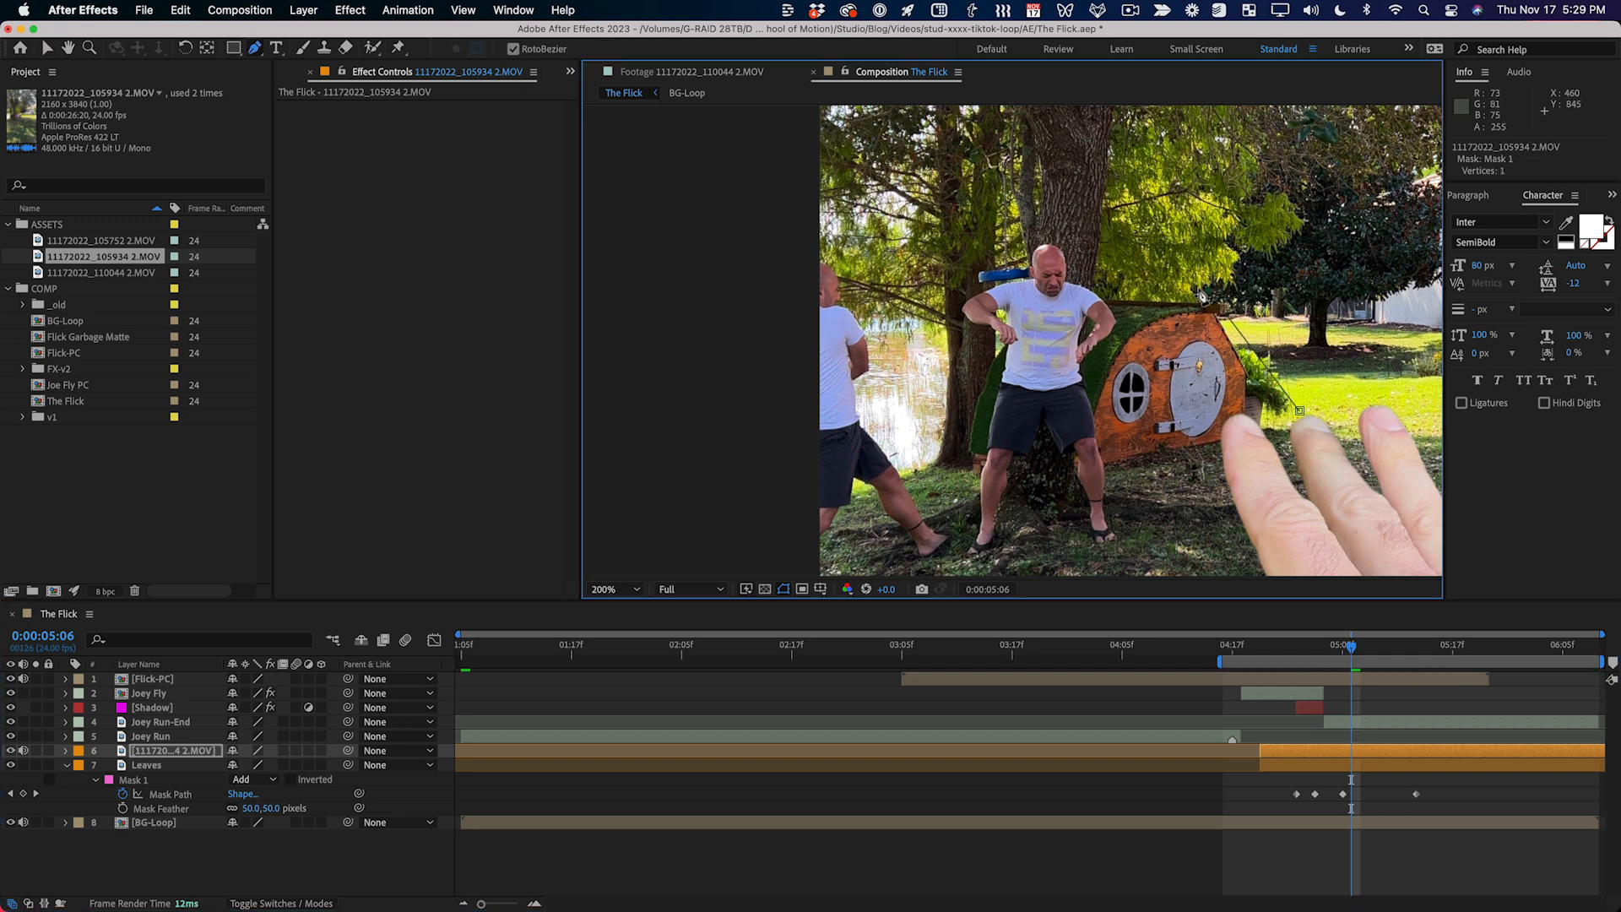
{"action": "left_click", "coordinate": [1032, 288]}
{"action": "left_click", "coordinate": [951, 282]}
{"action": "left_click", "coordinate": [886, 348]}
{"action": "left_click", "coordinate": [870, 451]}
{"action": "left_click", "coordinate": [988, 526]}
{"action": "left_click", "coordinate": [1170, 524]}
{"action": "left_click", "coordinate": [1311, 446]}
{"action": "left_click", "coordinate": [1300, 411]}
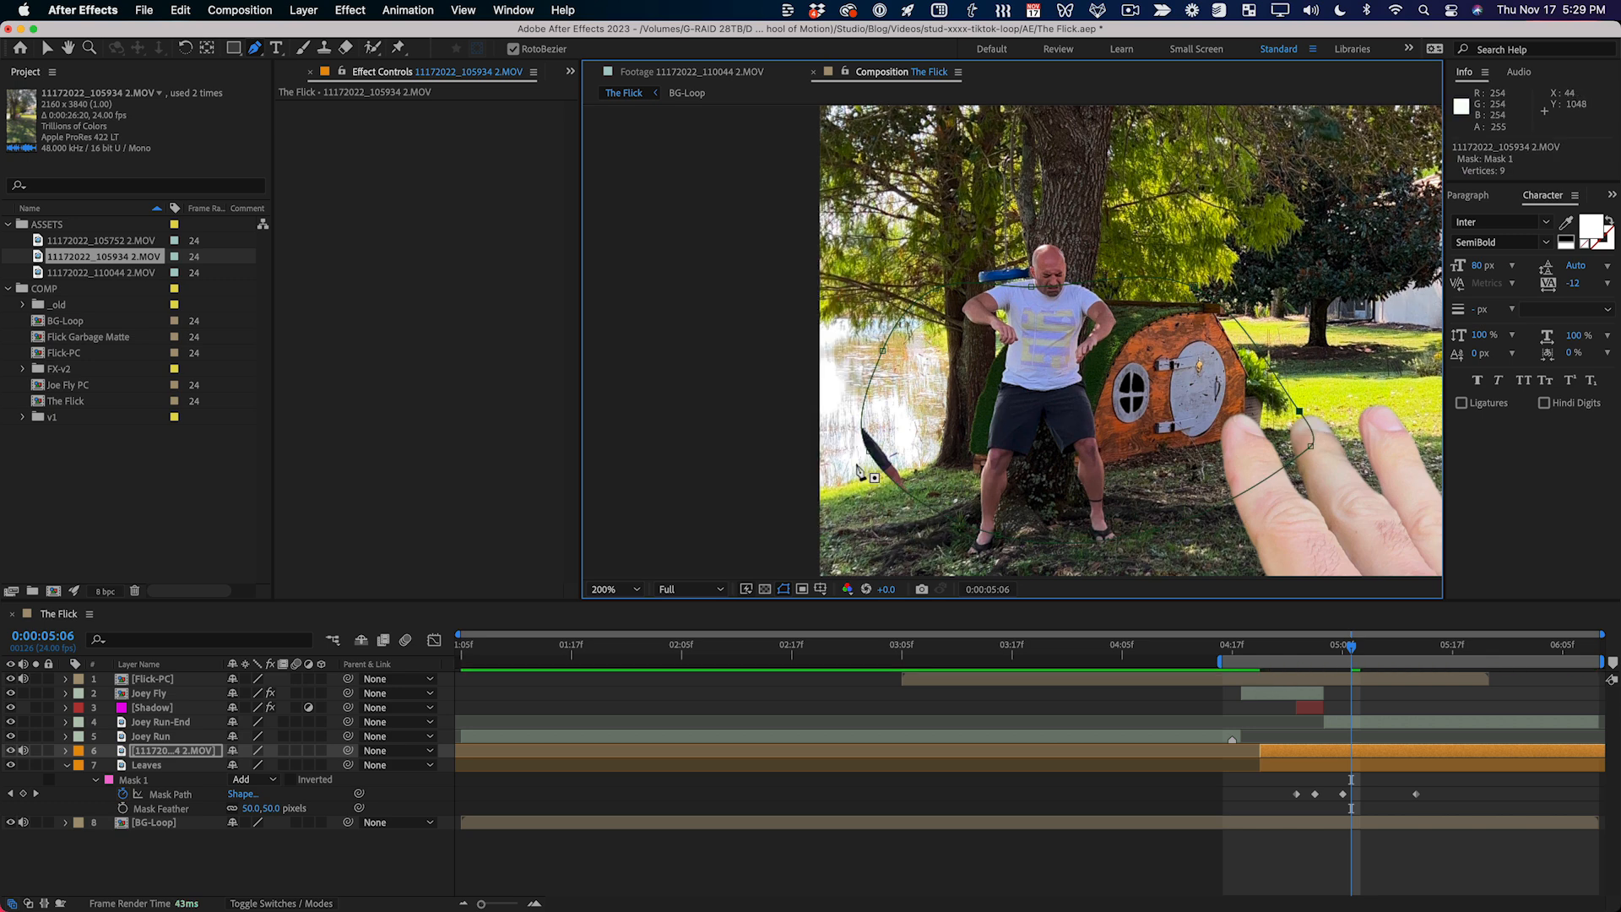
{"action": "left_click_drag", "start_coordinate": [869, 452], "coordinate": [901, 446]}
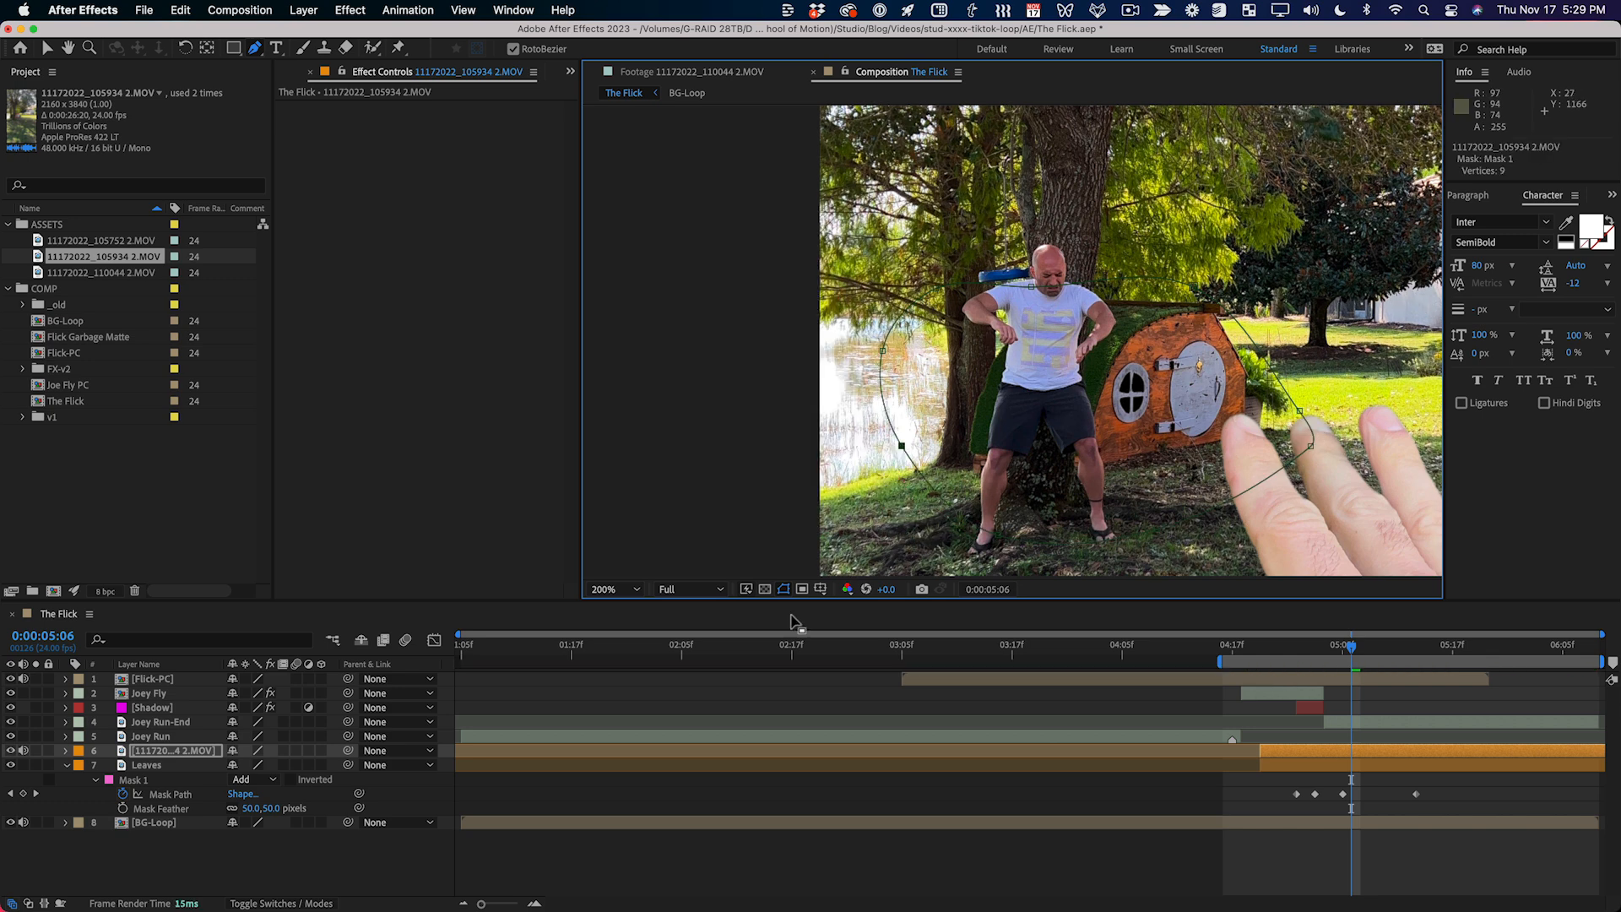
Step: Set the new clip's mask feather to 50 pixels
{"action": "key", "text": "f"}
{"action": "left_click", "coordinate": [245, 782]}
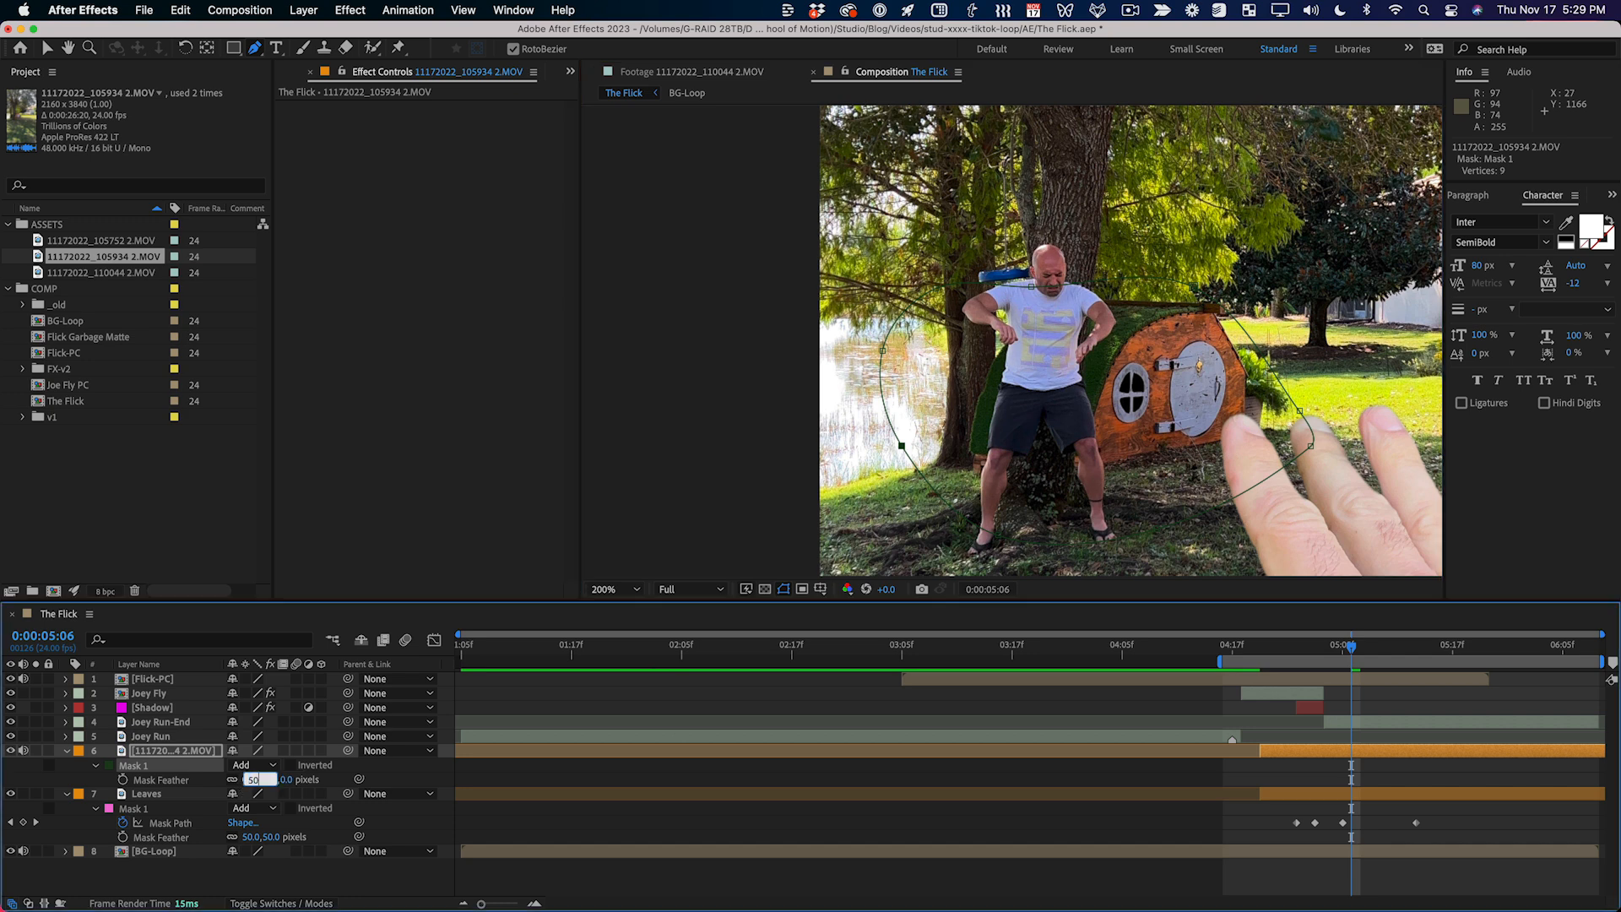
{"action": "key", "text": "Return"}
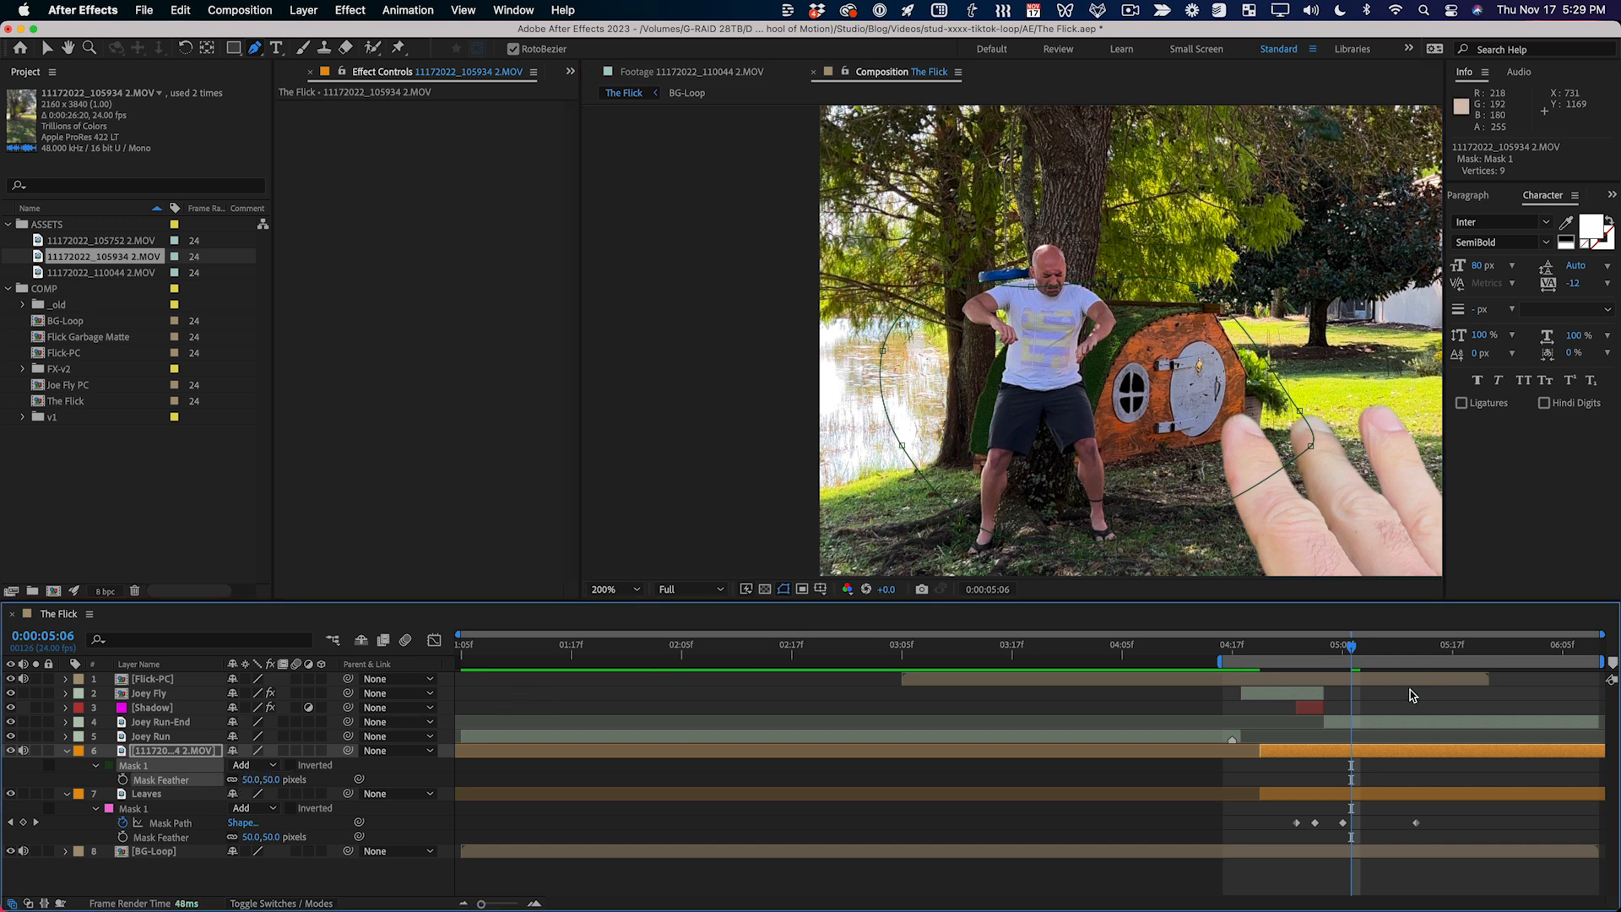
Step: Keyframe the new clip's mask path at 0:00:05:06 and pull its lakeside edge inward at 0:00:04:20 to exclude the pushing figure
{"action": "key", "text": "alt+m"}
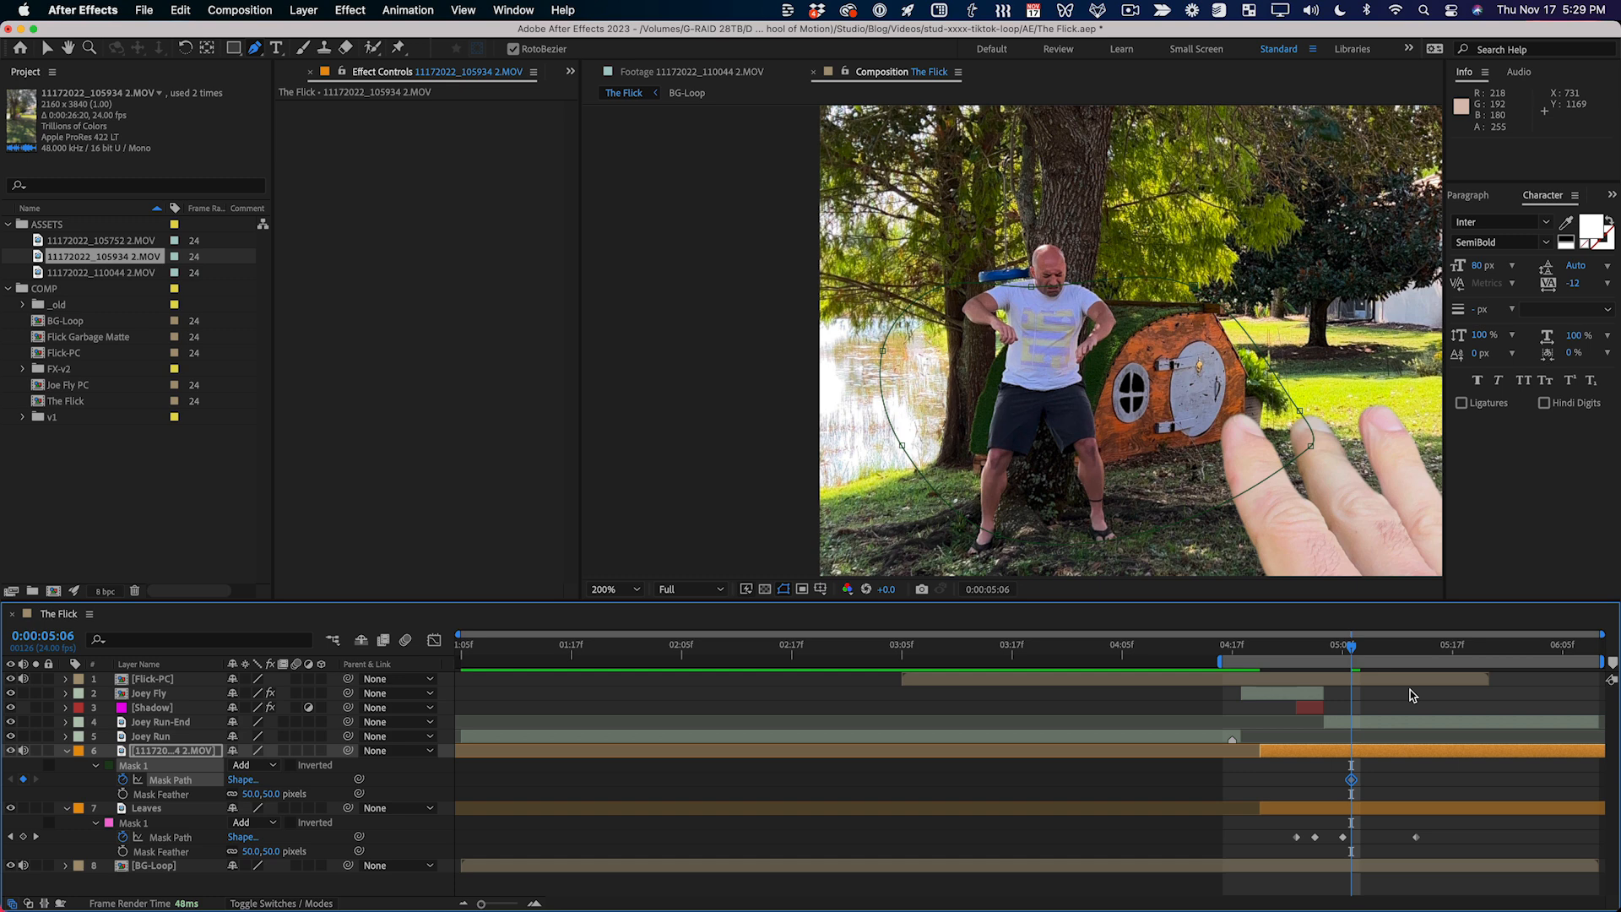
{"action": "key", "text": "shift+Page_Up"}
{"action": "key", "text": "v"}
{"action": "left_click_drag", "start_coordinate": [883, 350], "coordinate": [946, 314]}
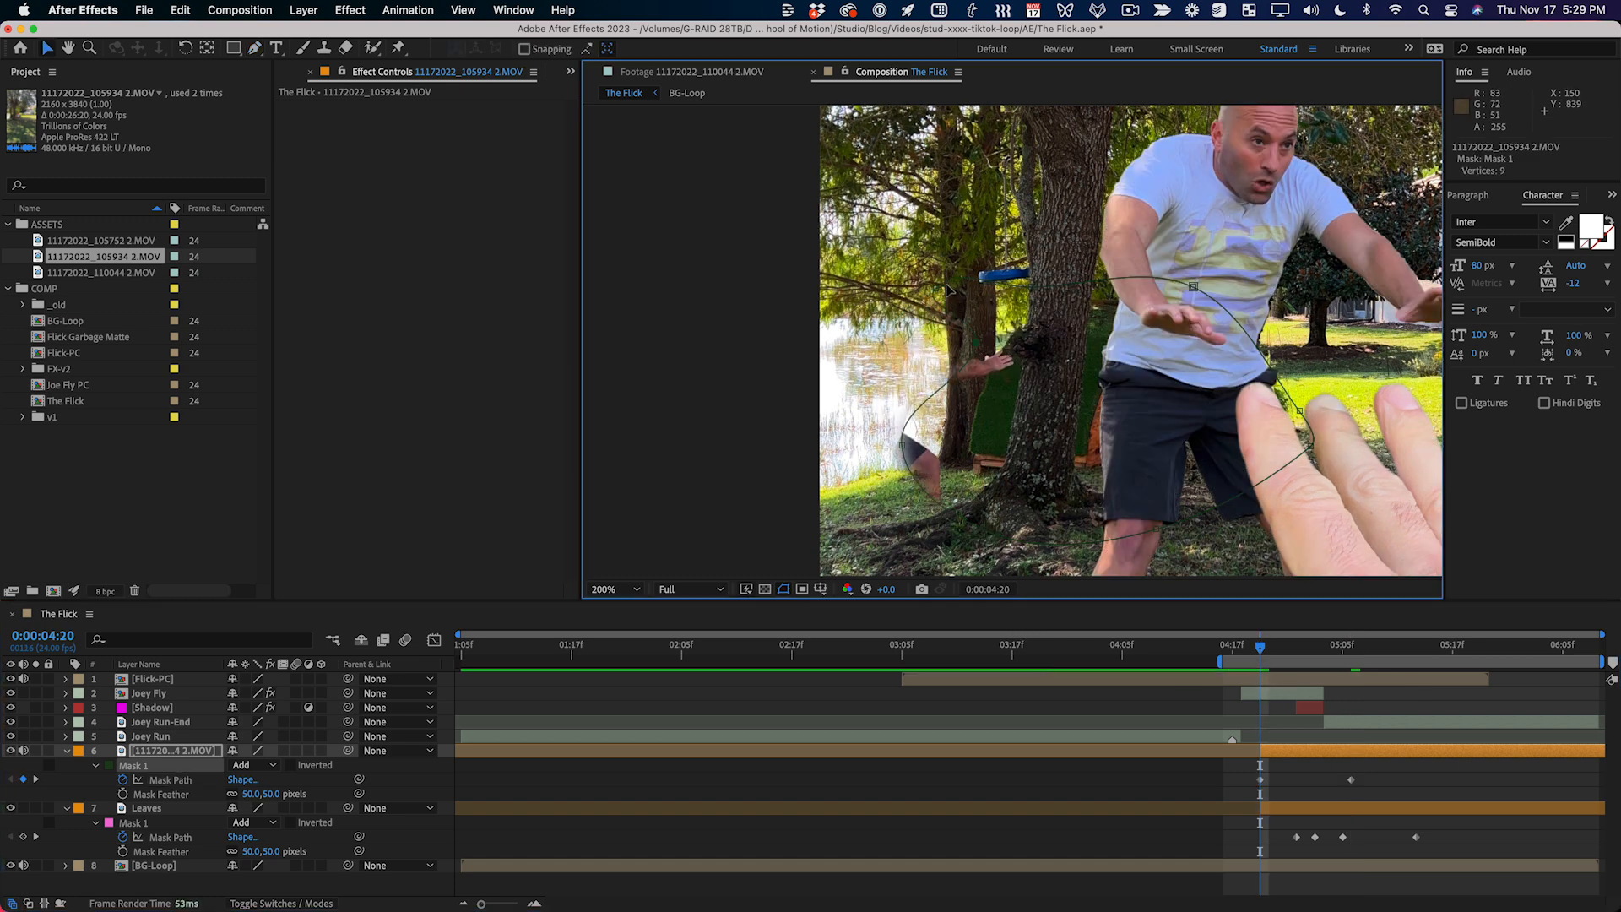
Step: Mute the Flick-PC layer and the new clip, and nudge the clip three frames later
{"action": "left_click", "coordinate": [25, 680]}
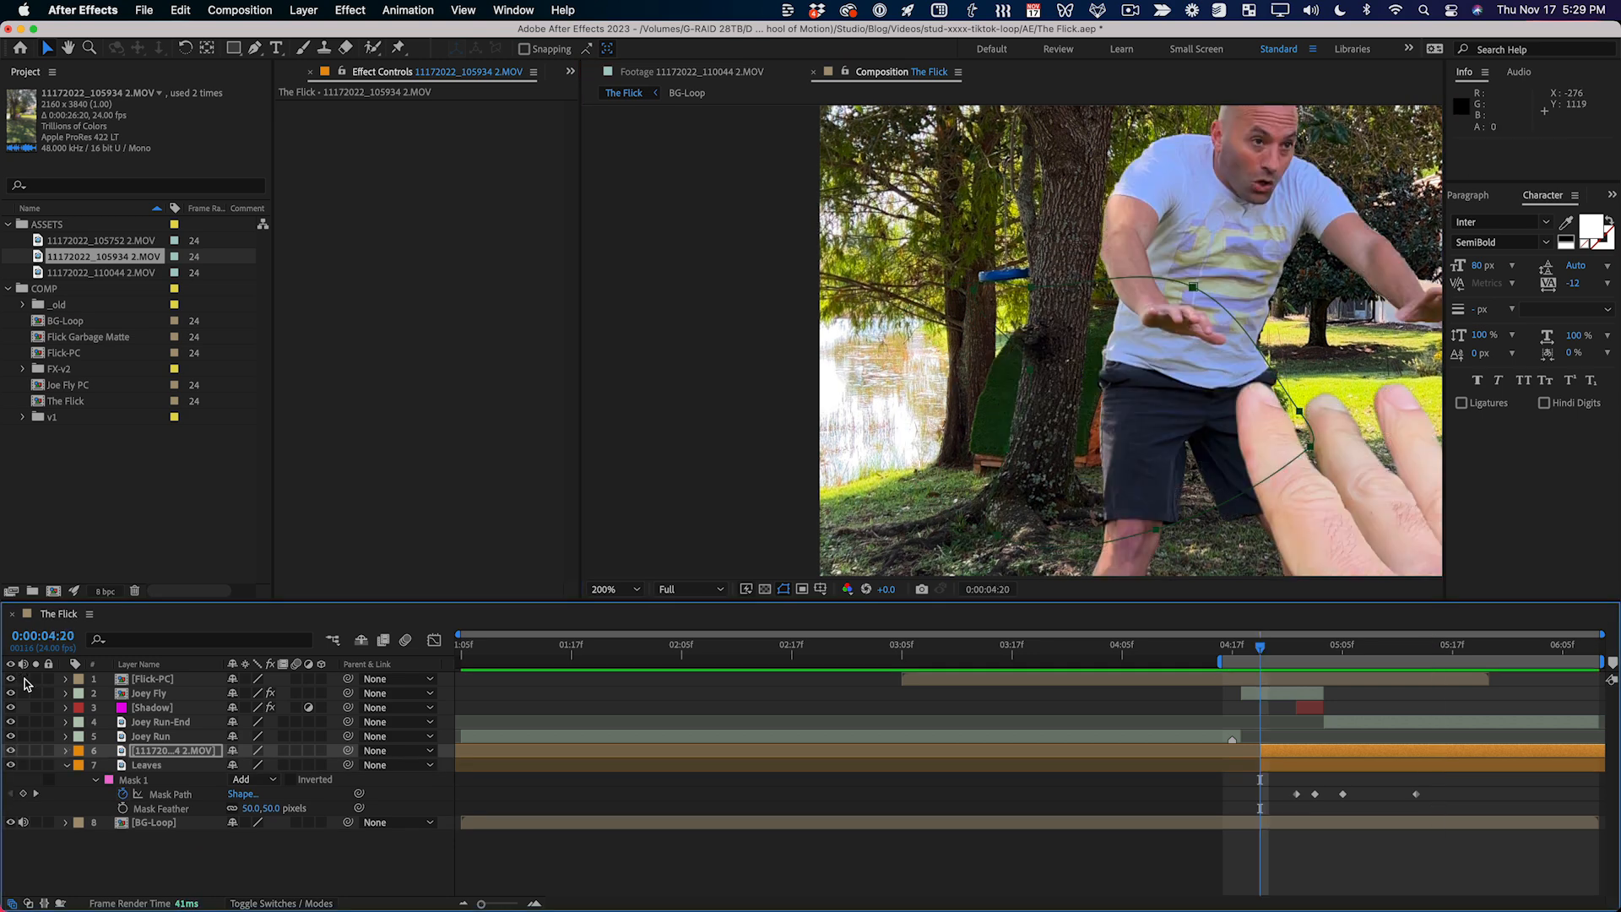
{"action": "key", "text": "Page_Down"}
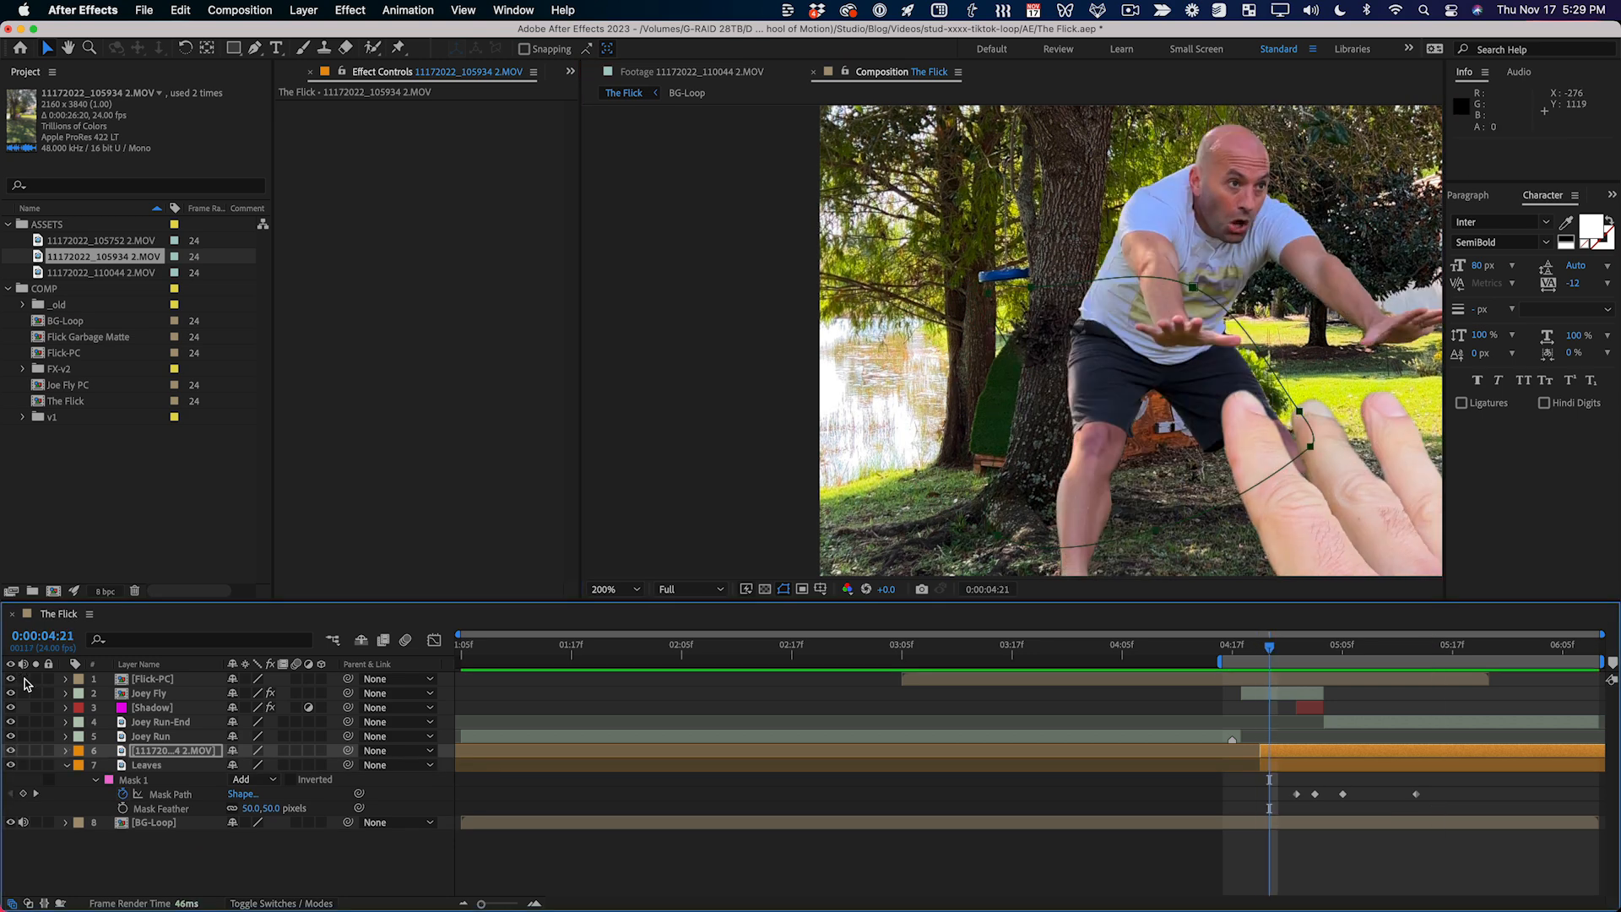
{"action": "key", "text": "Page_Down"}
{"action": "key", "text": "alt+Page_Down"}
{"action": "key", "text": "alt+Page_Down"}
{"action": "key", "text": "alt+Page_Down"}
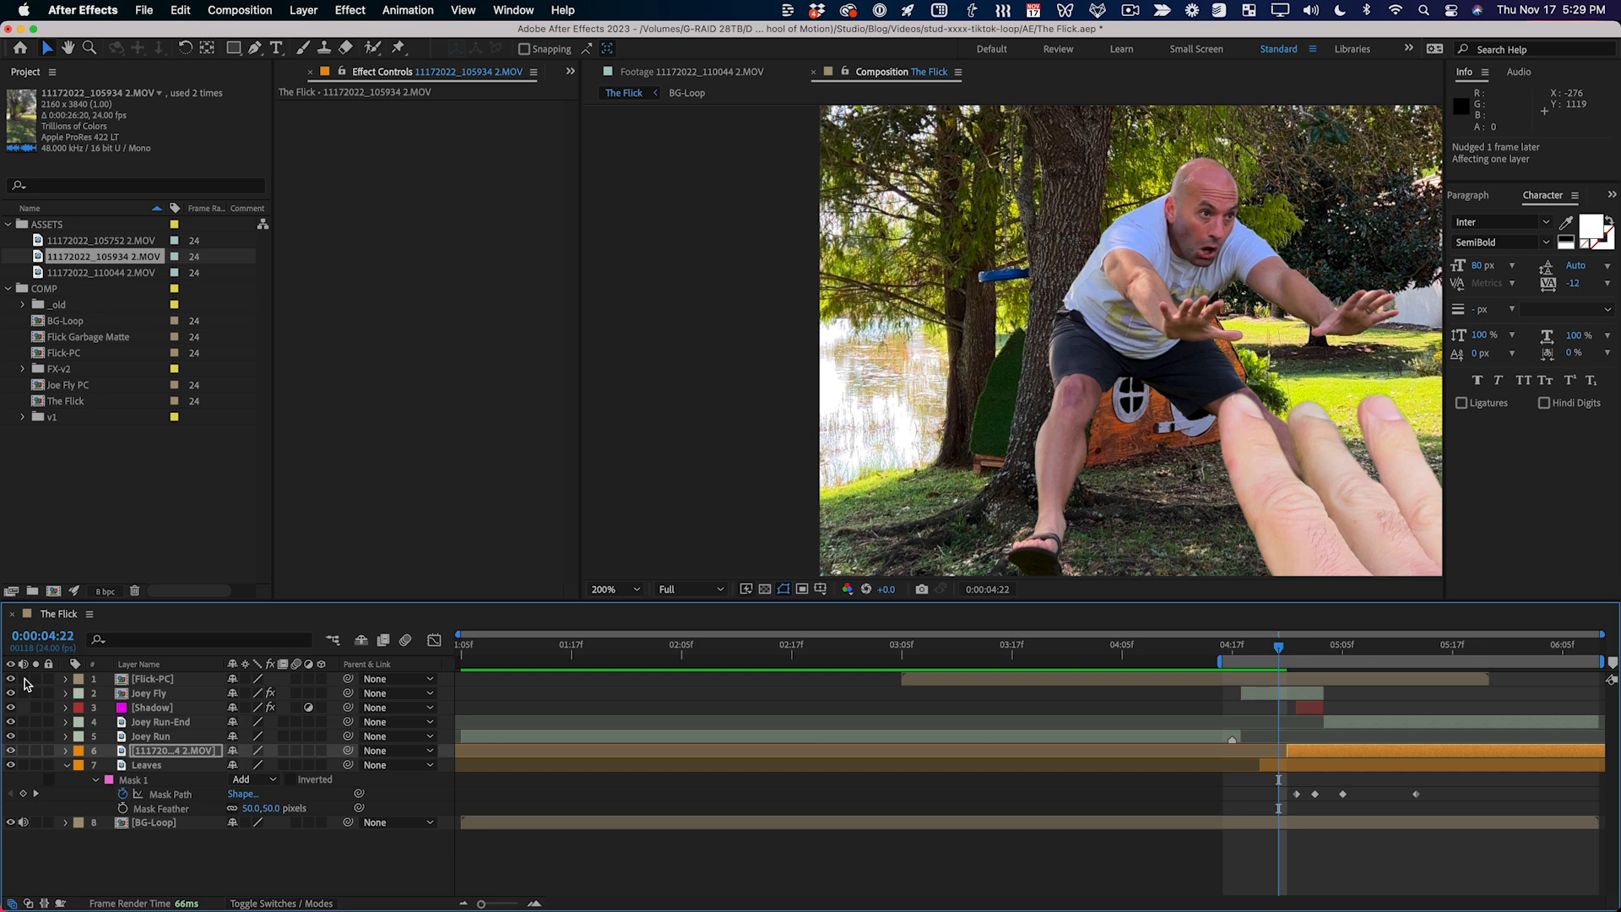
Step: Step frame by frame to 0:00:05:12 to check the masked clip behind the man
{"action": "key", "text": "Page_Down"}
{"action": "key", "text": "Page_Down"}
{"action": "key", "text": "Page_Down"}
{"action": "key", "text": "Page_Down"}
{"action": "key", "text": "Page_Down"}
{"action": "key", "text": "Page_Down"}
{"action": "key", "text": "Page_Down"}
{"action": "key", "text": "Page_Down"}
{"action": "key", "text": "Page_Down"}
{"action": "key", "text": "Page_Down"}
{"action": "key", "text": "Page_Down"}
{"action": "key", "text": "Page_Down"}
{"action": "key", "text": "Page_Down"}
{"action": "key", "text": "Page_Down"}
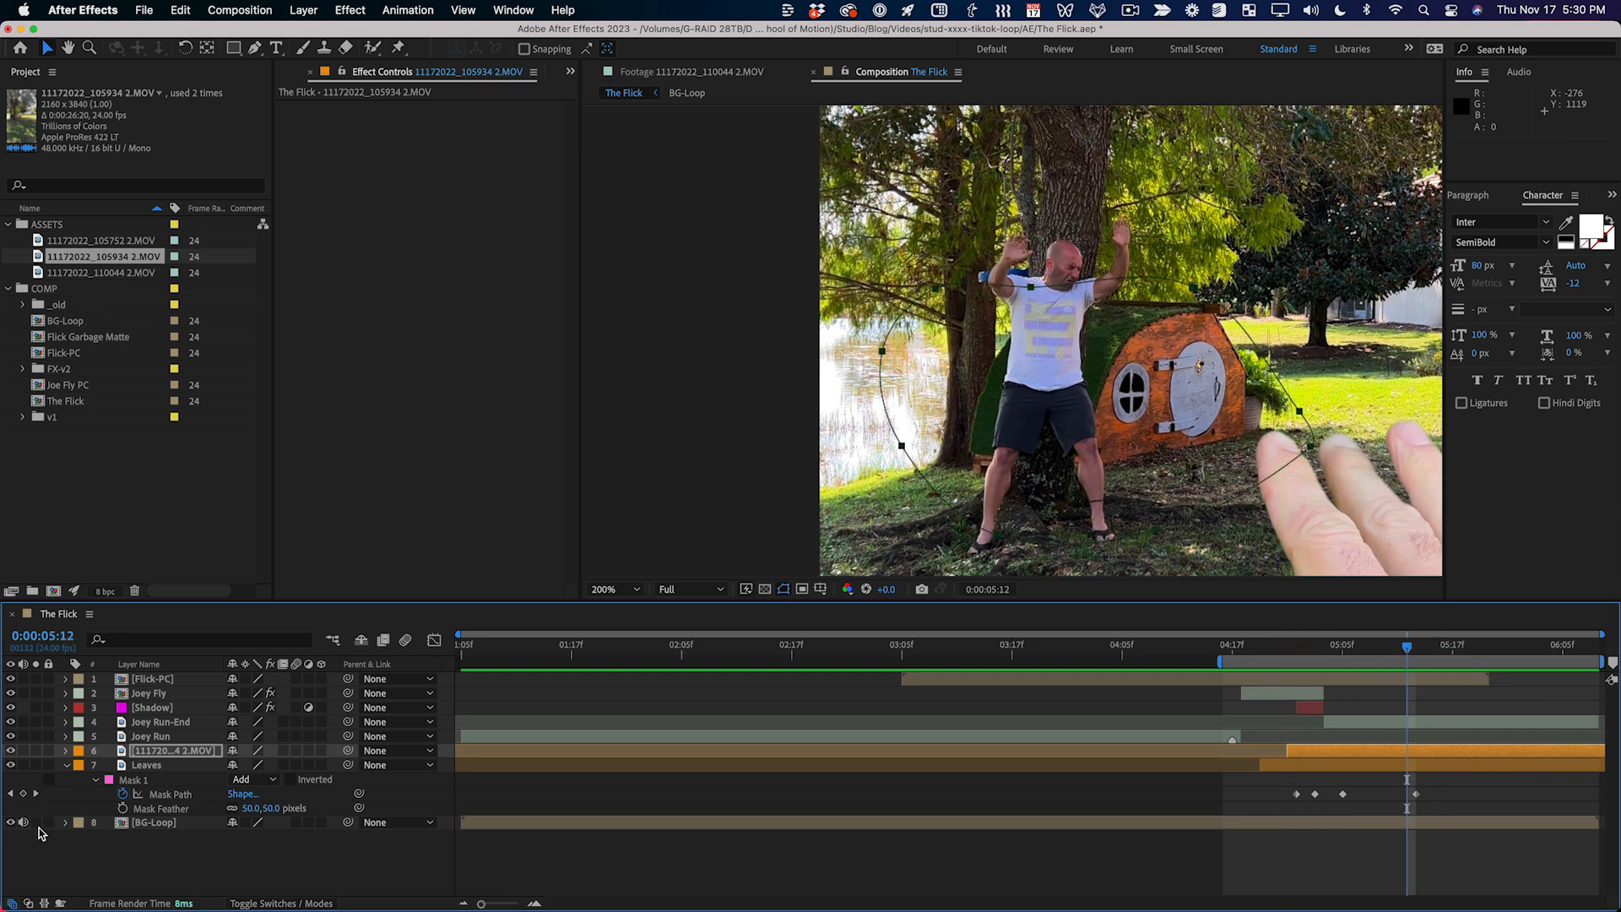
Step: Solo the BG-Loop, Leaves and new clip layers, and rename the new clip Dirt
{"action": "left_click", "coordinate": [36, 823]}
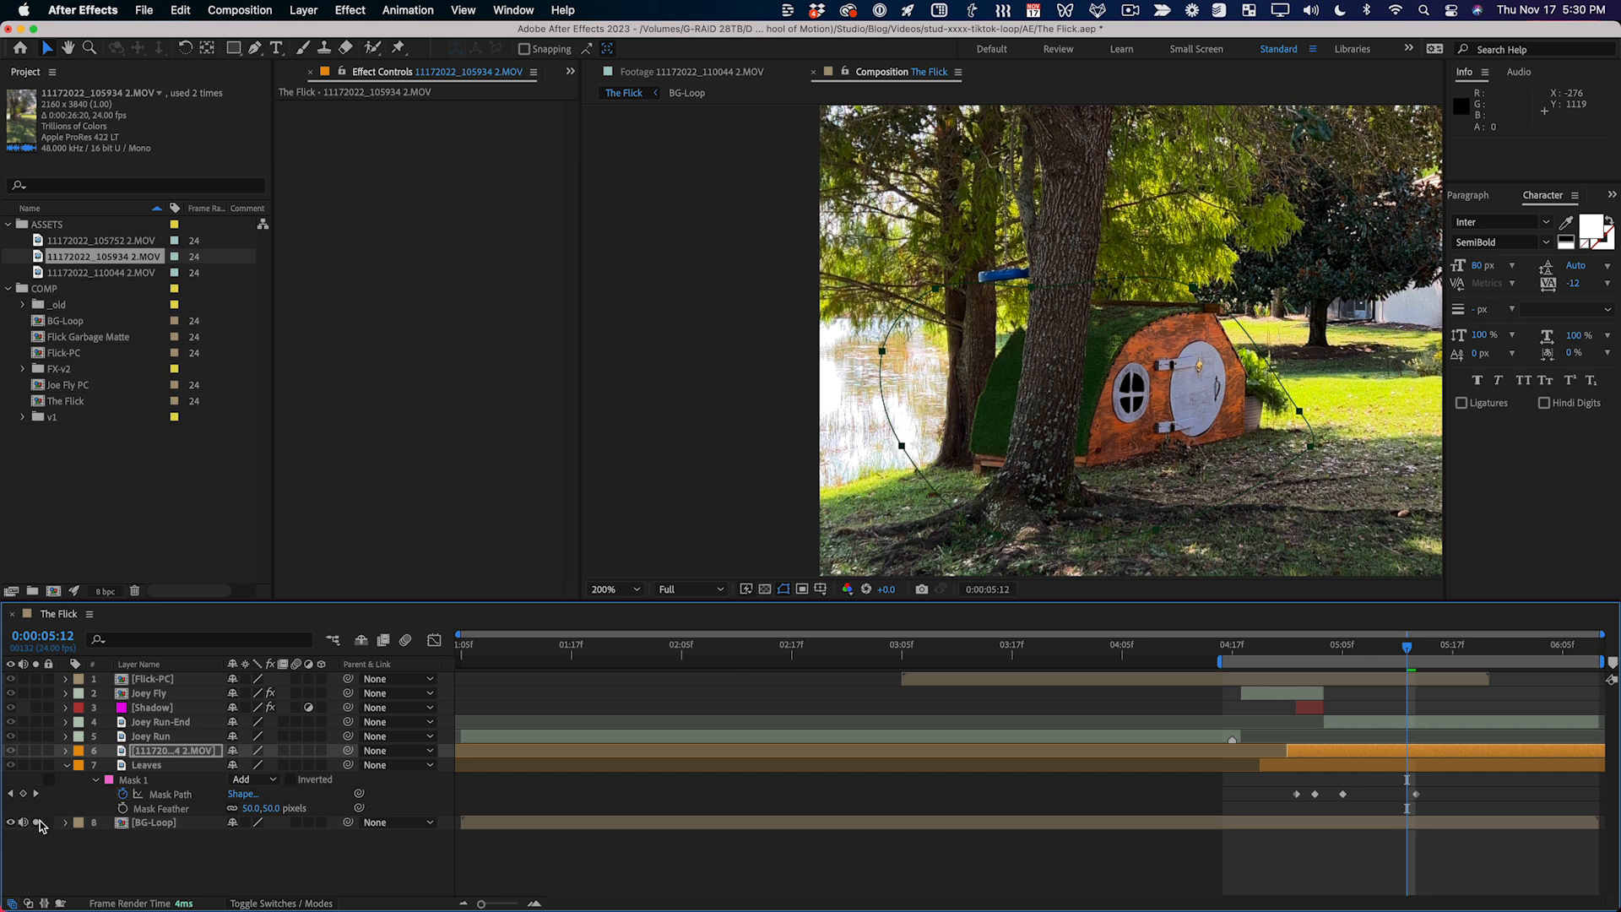
{"action": "left_click", "coordinate": [36, 765]}
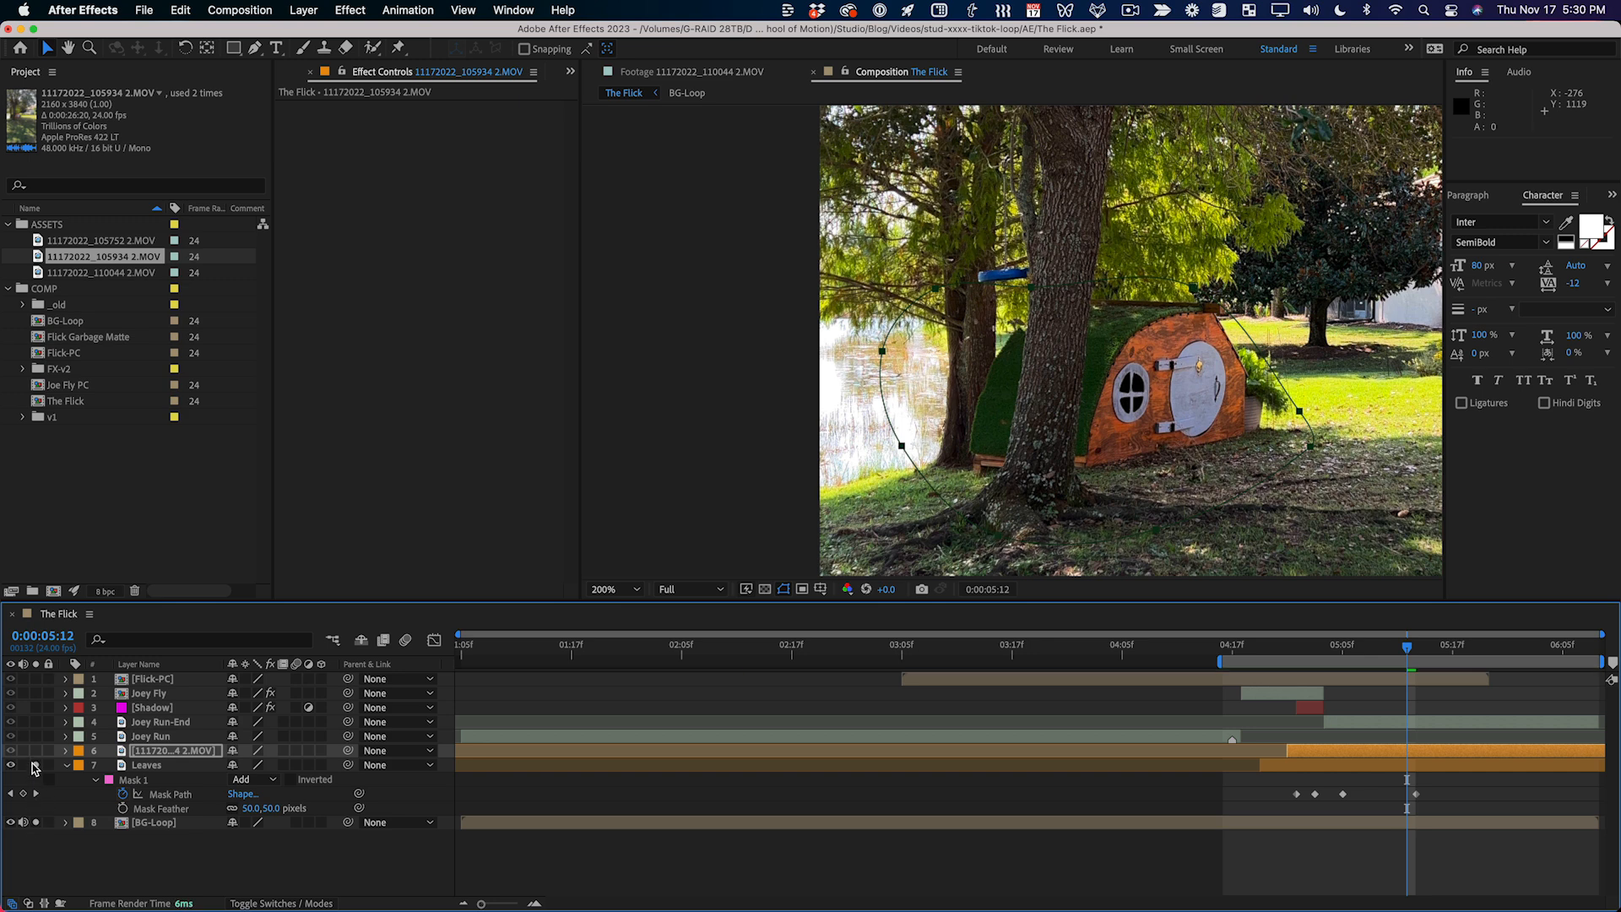
{"action": "left_click", "coordinate": [37, 751]}
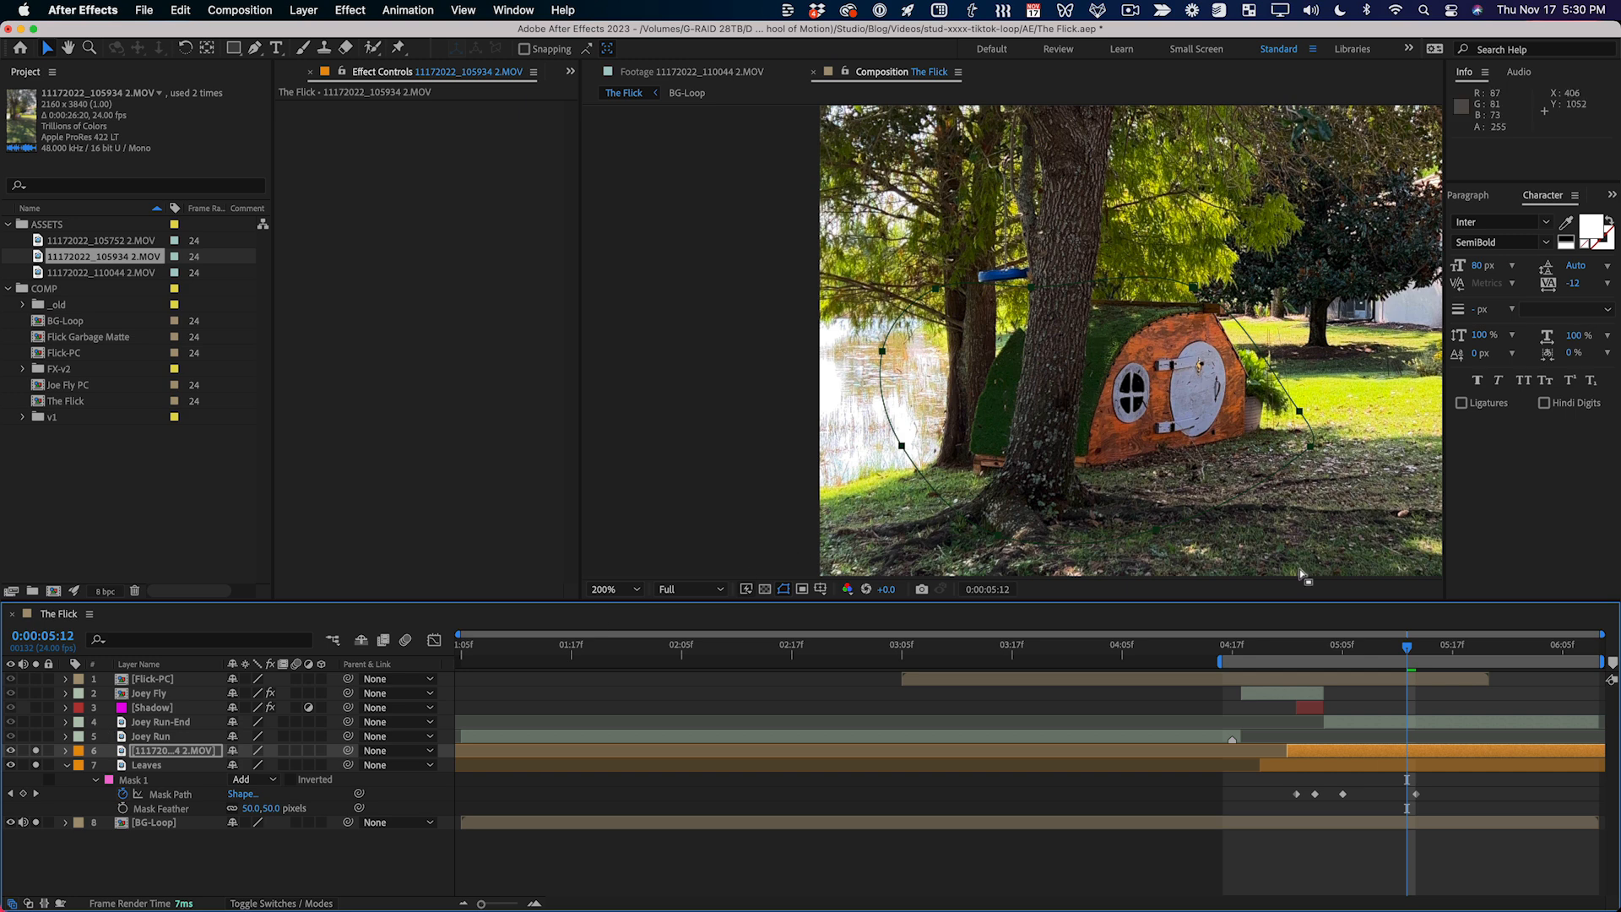
{"action": "key", "text": "Return"}
{"action": "type", "text": "Dirt"}
{"action": "key", "text": "Return"}
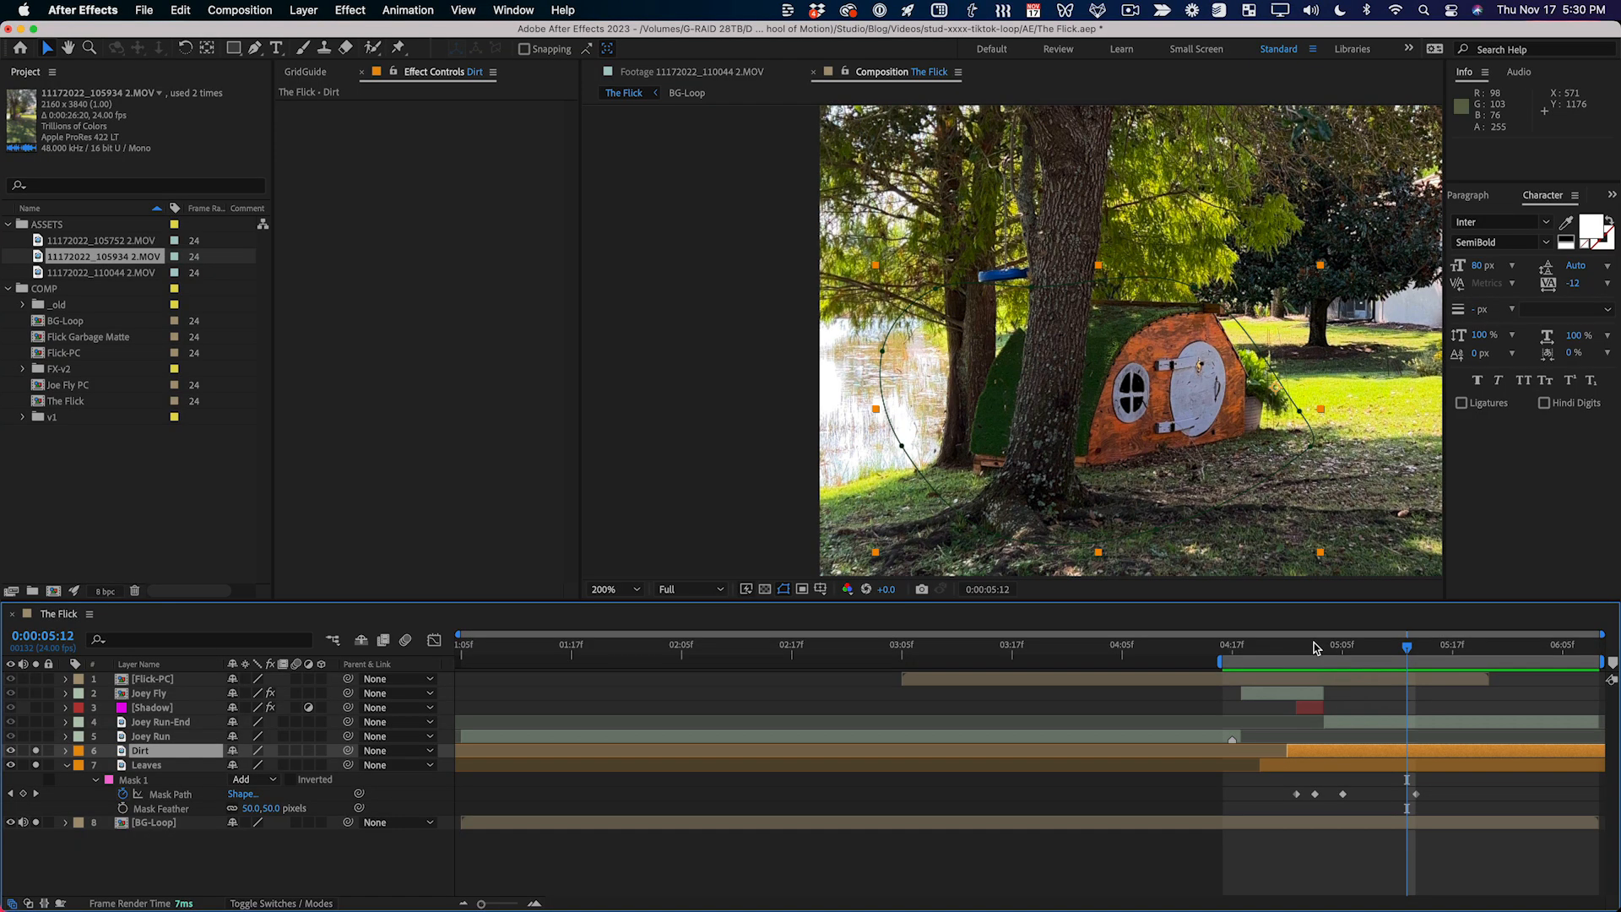
Step: Set the Dirt layer's blending mode to Darken and preview how it blends over the background from 0:00:05:01
{"action": "left_click", "coordinate": [1305, 656]}
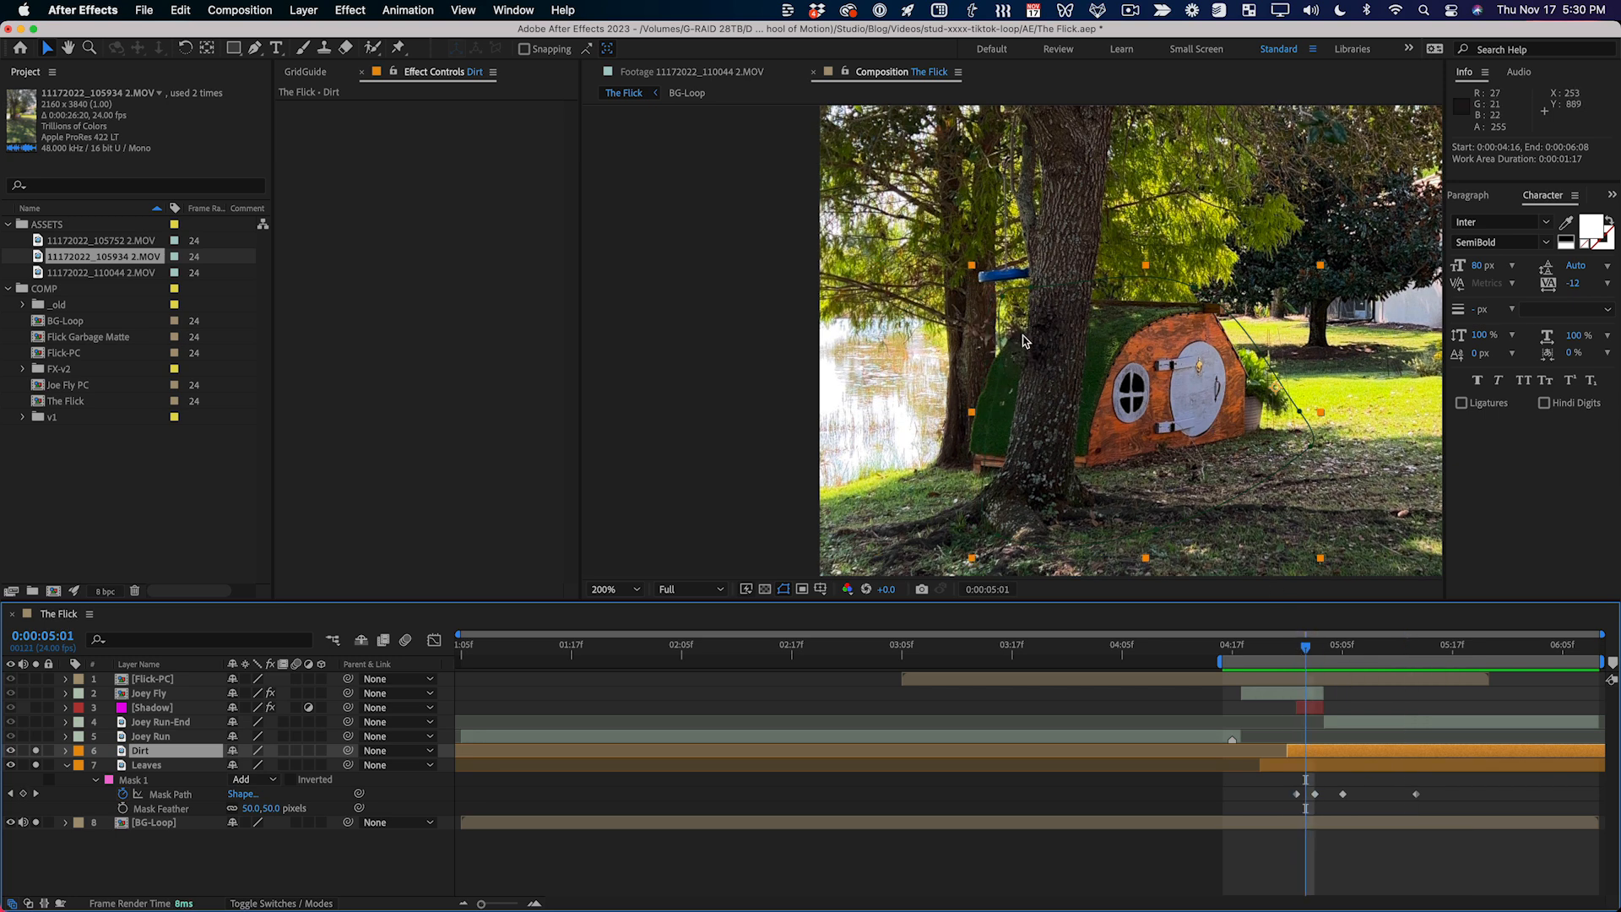
{"action": "key", "text": "F4"}
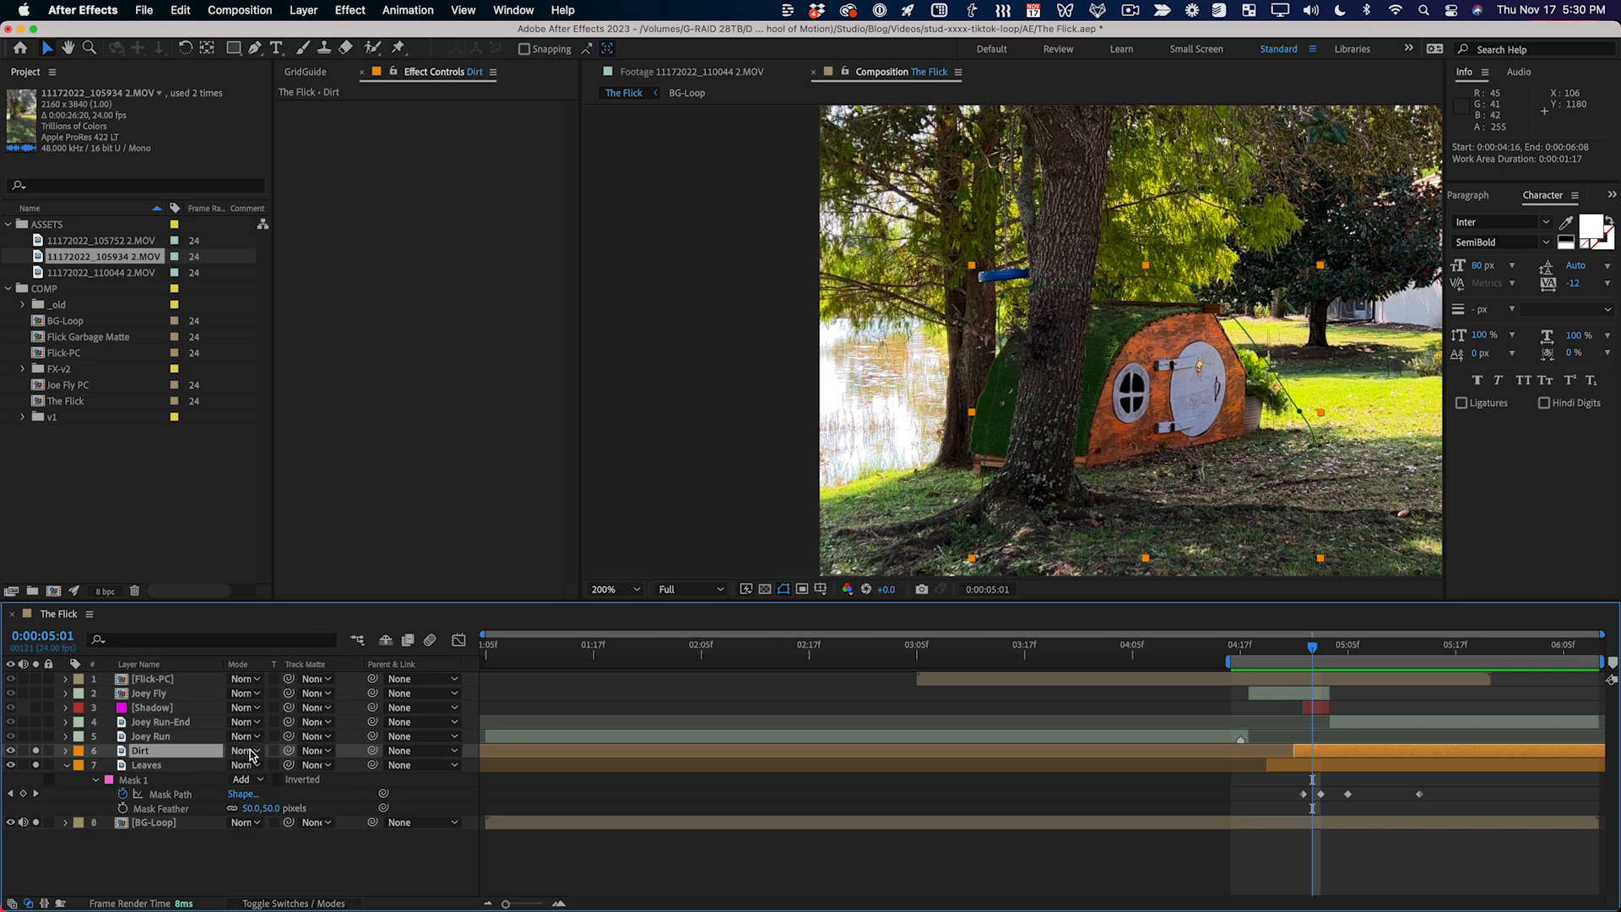
{"action": "left_click", "coordinate": [253, 752]}
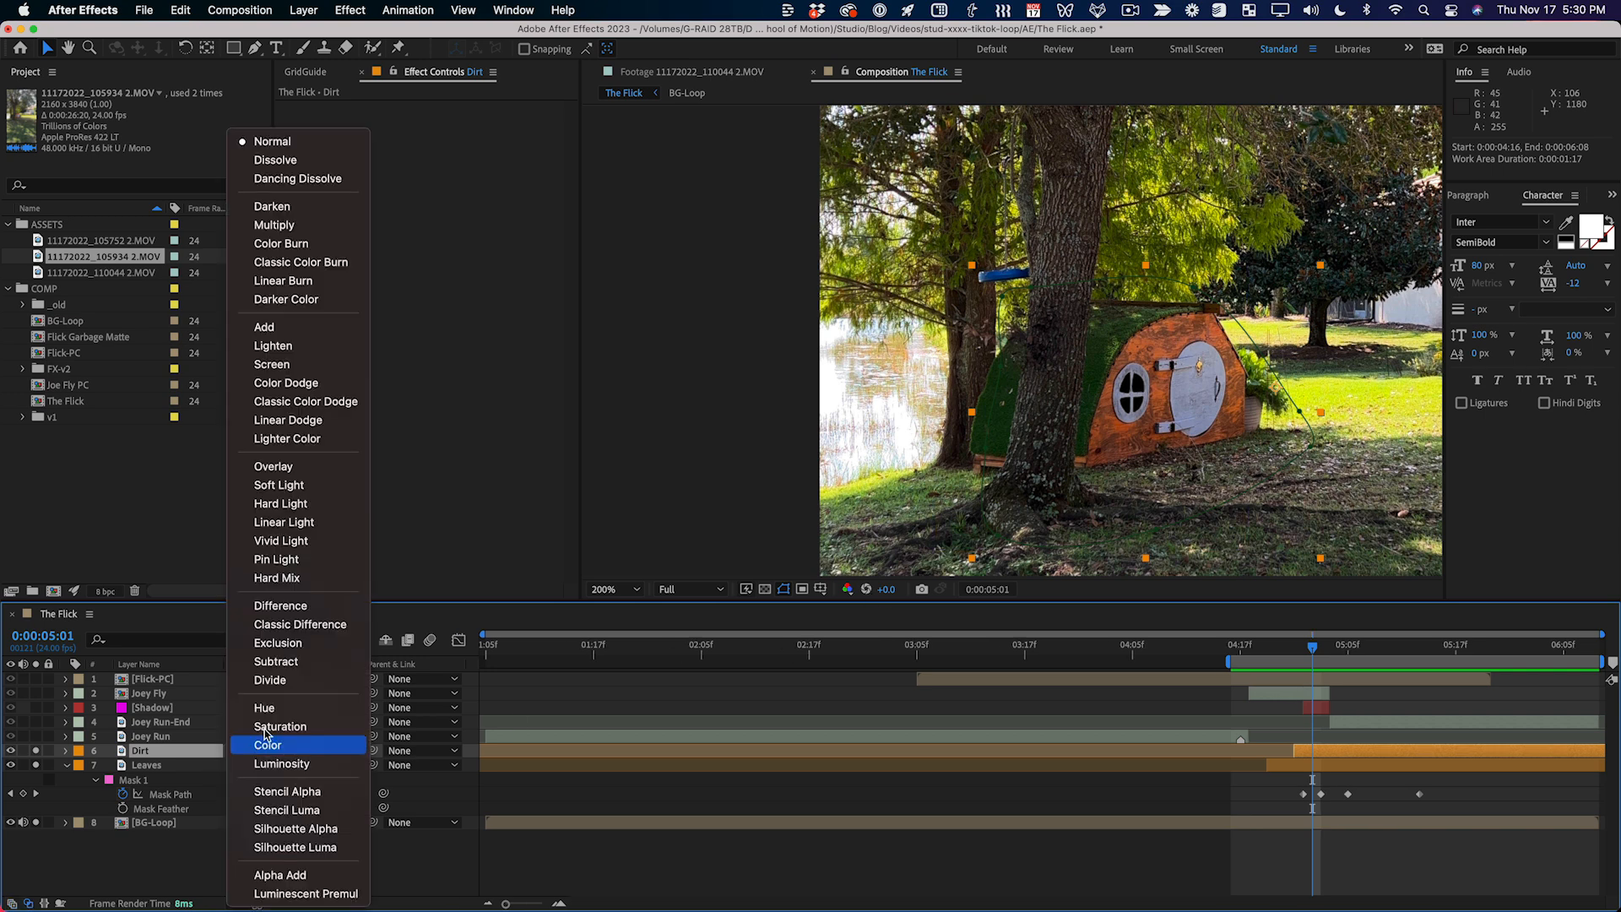
{"action": "left_click", "coordinate": [295, 213]}
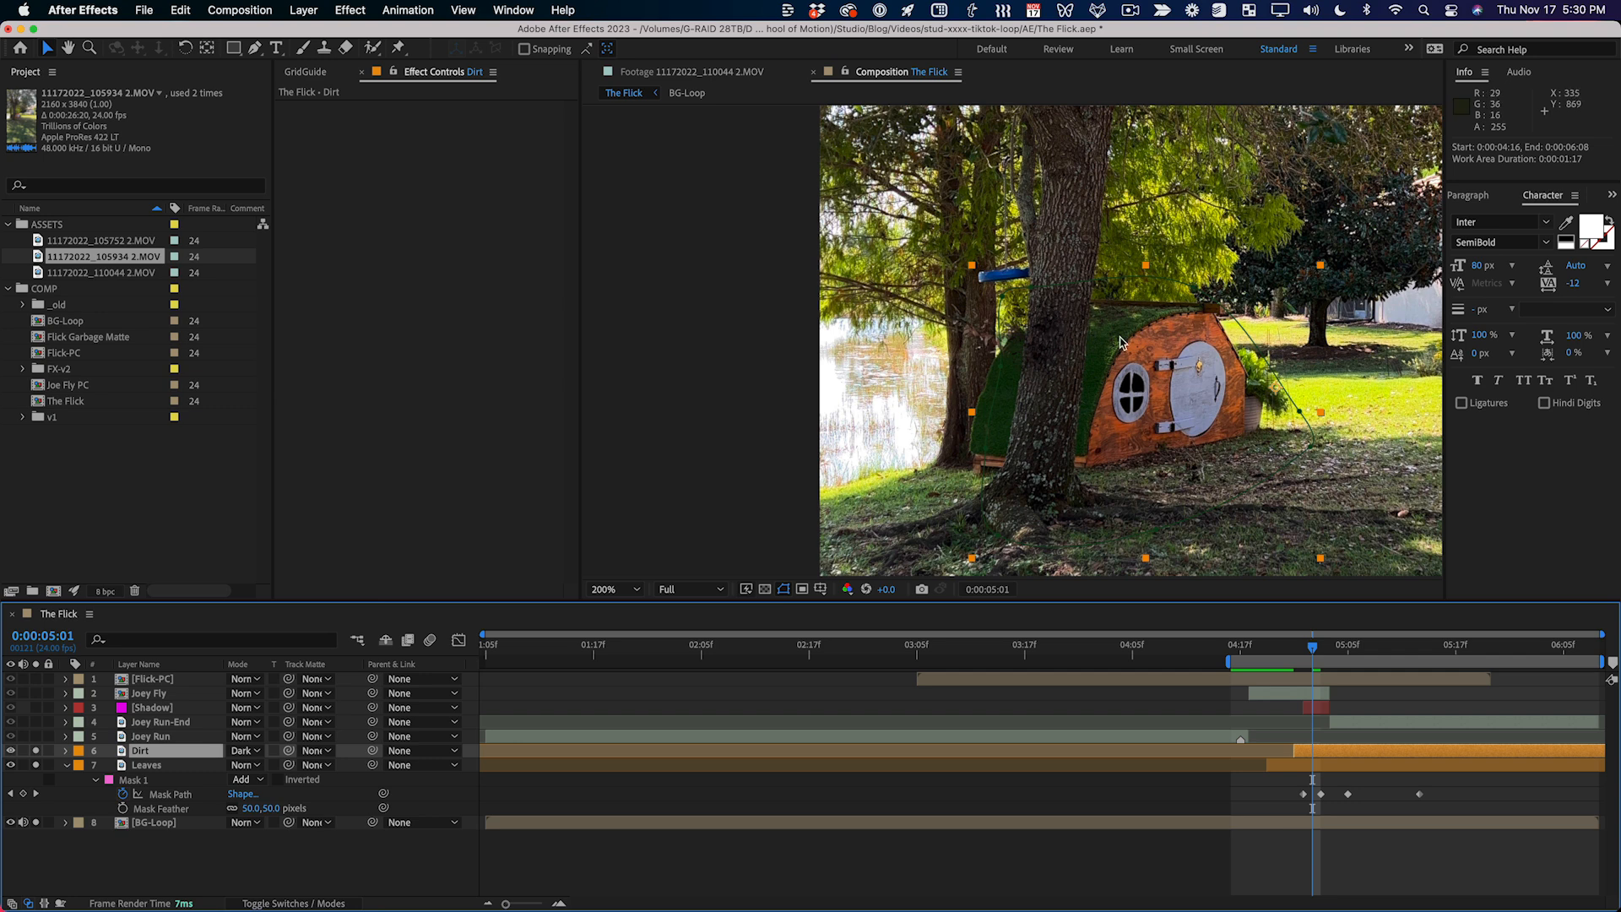
{"action": "key", "text": "space"}
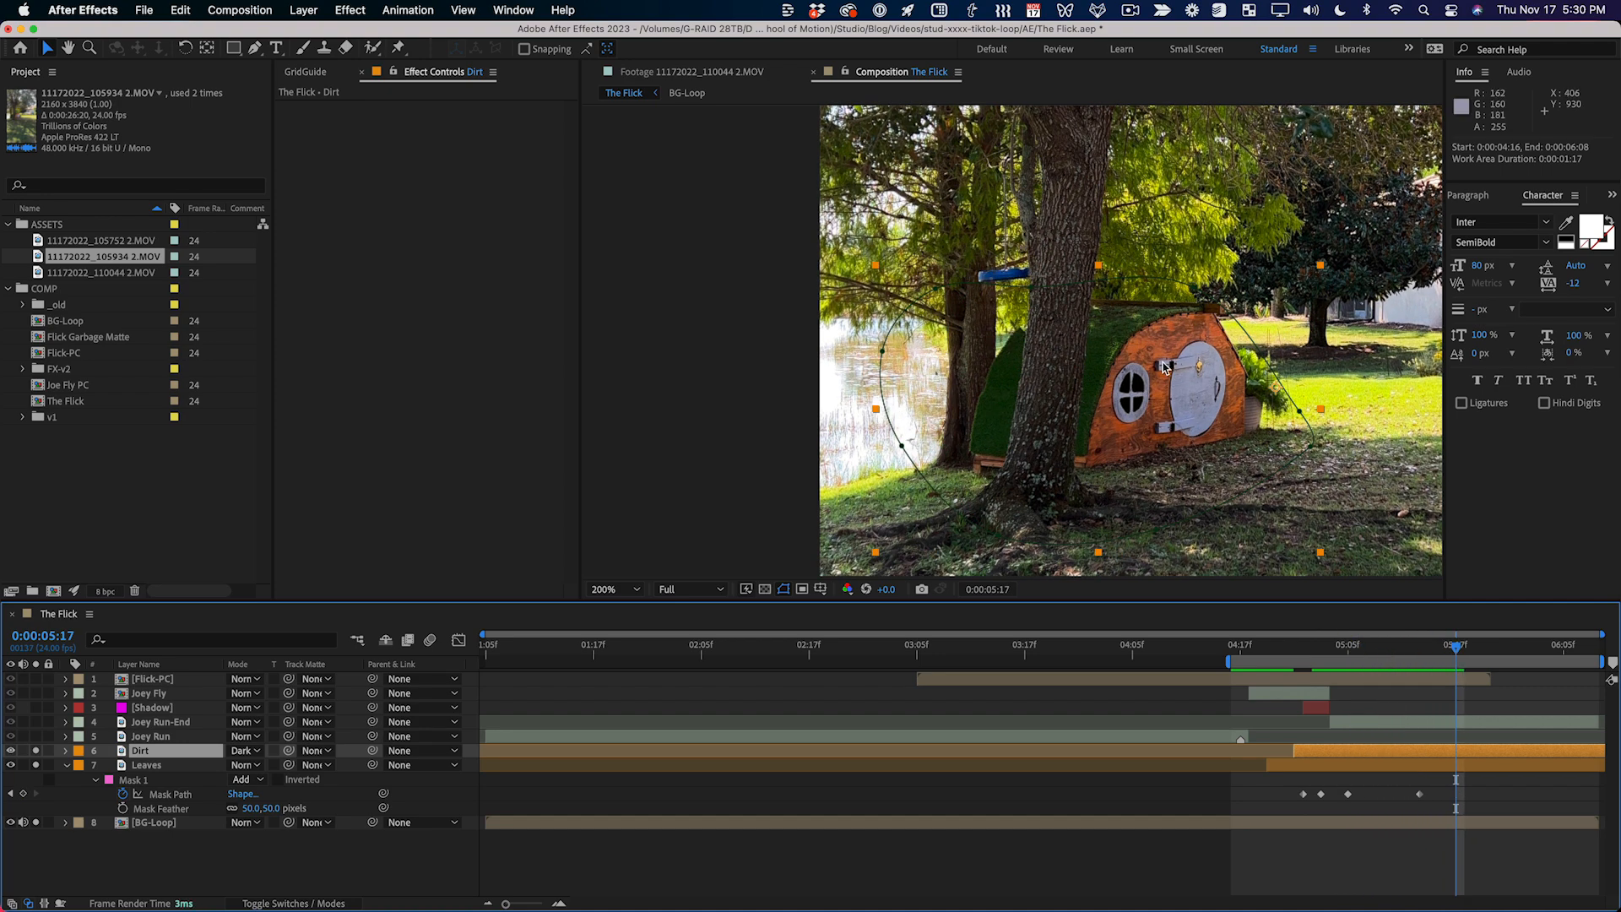
Step: Preview the whole loop in an enlarged composition view, checking the landing and the background motion
{"action": "scroll", "coordinate": [1164, 367], "scroll_direction": "down", "scroll_amount": 1}
{"action": "key", "text": "grave"}
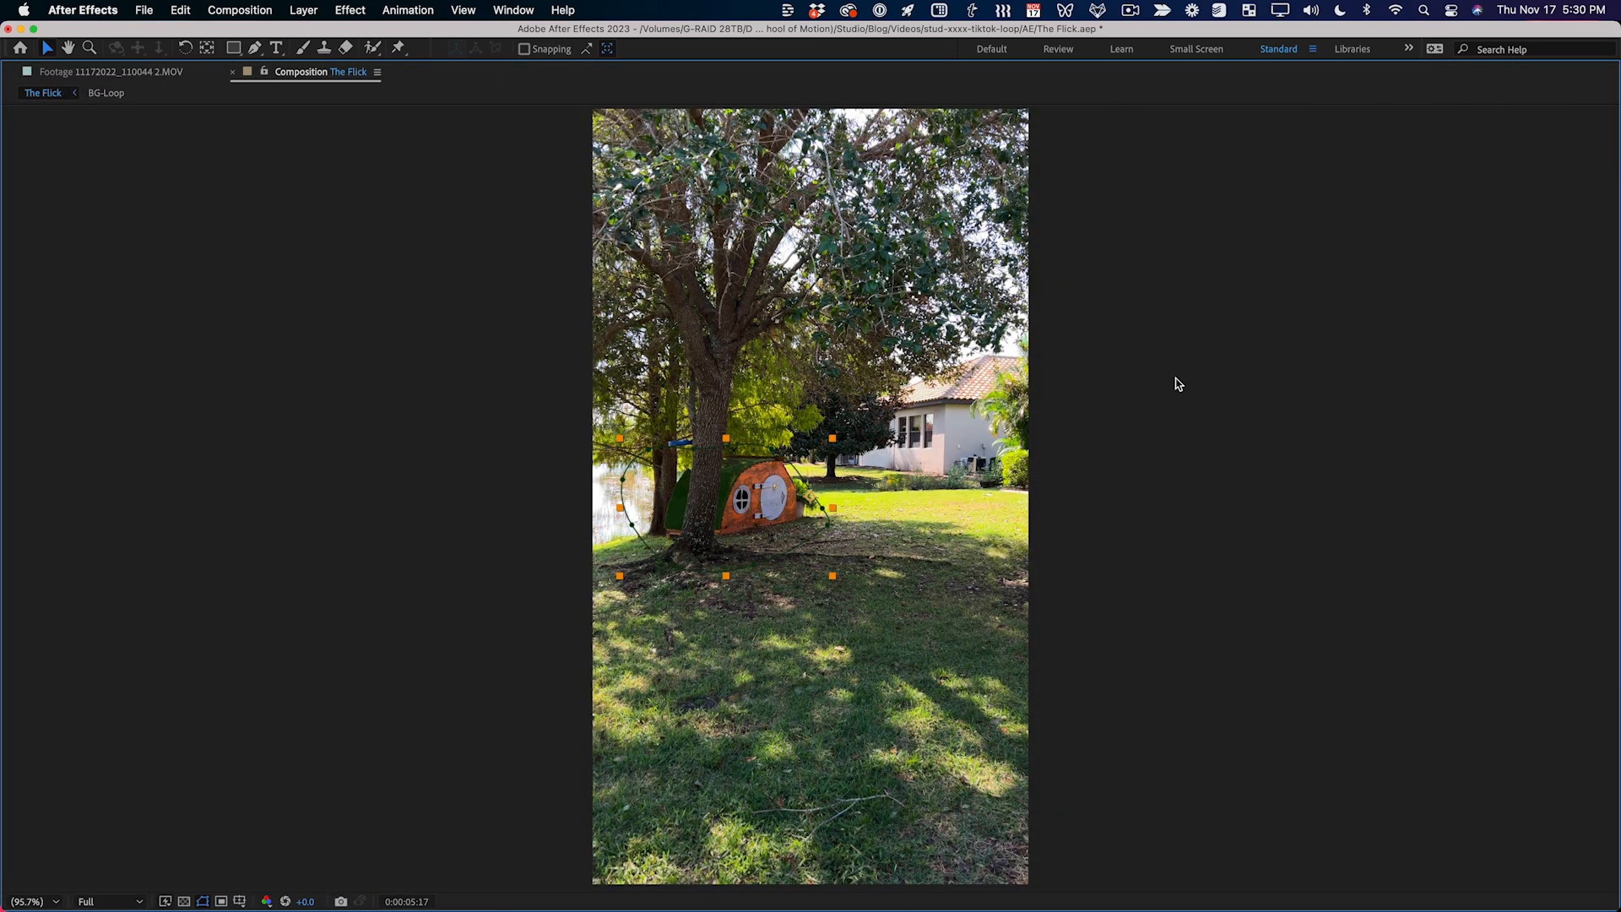
{"action": "scroll", "coordinate": [1202, 426], "scroll_direction": "up", "scroll_amount": 1}
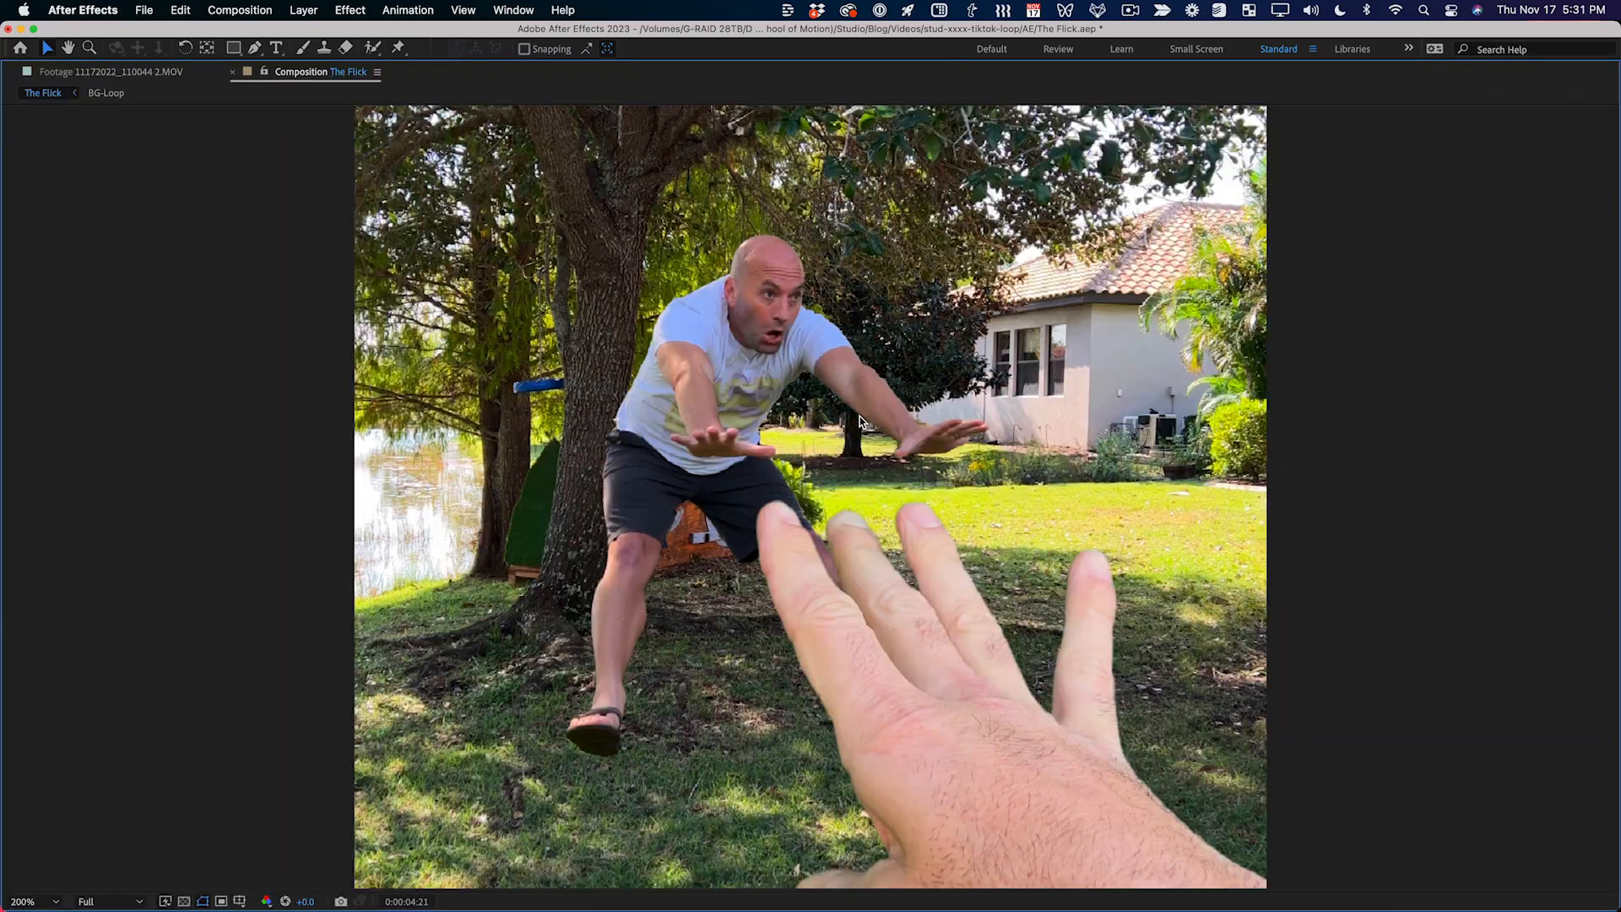
{"action": "key", "text": "shift+slash"}
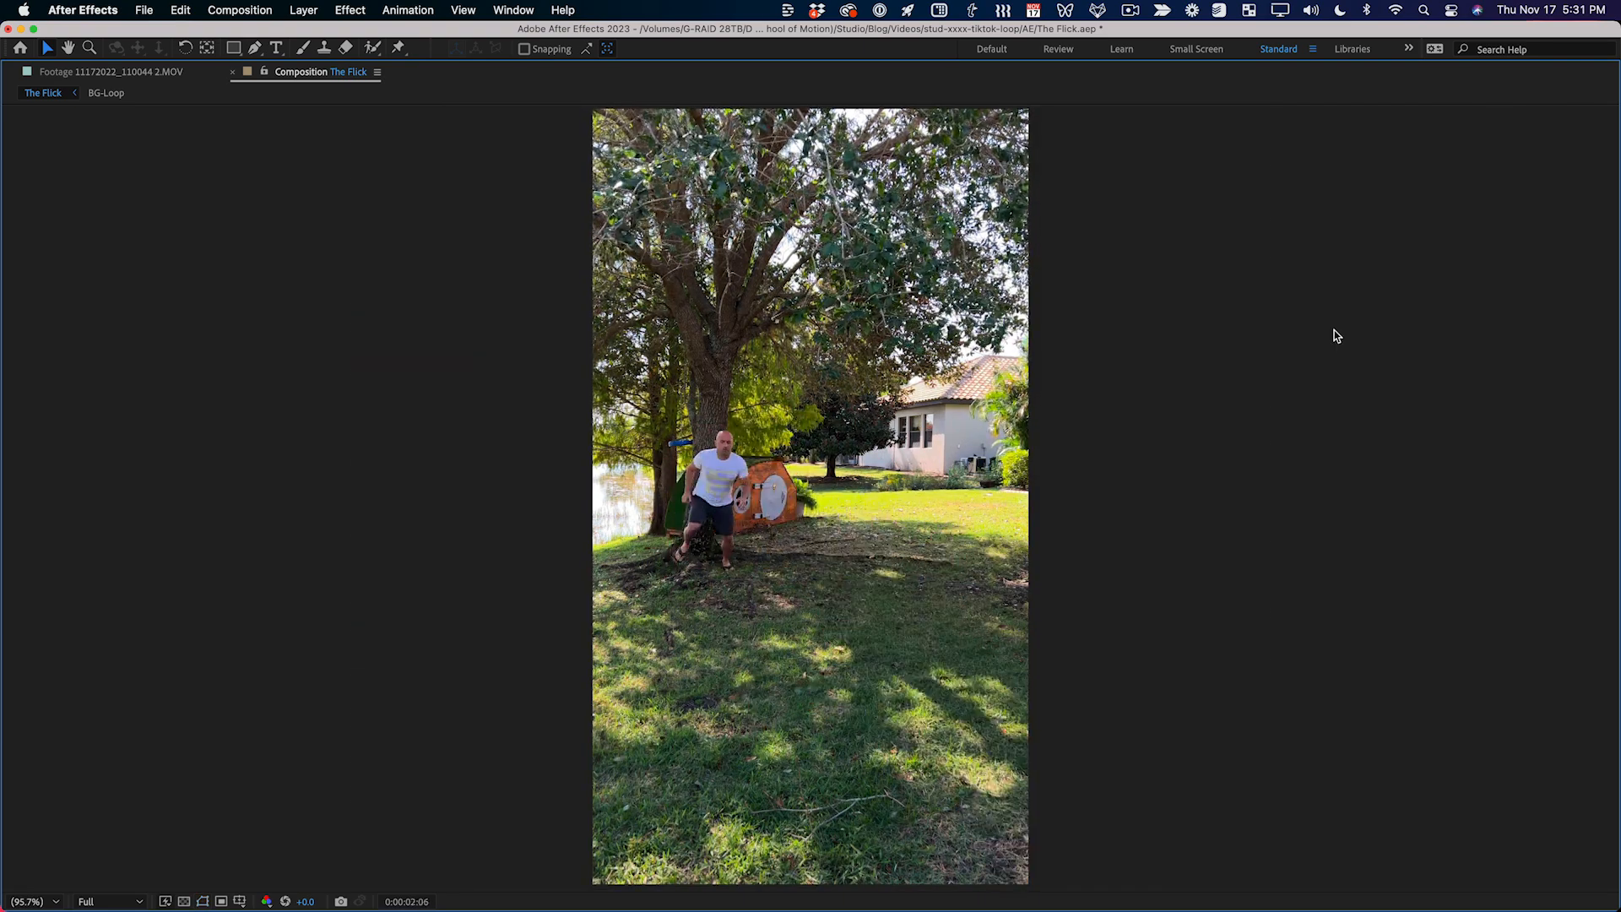
{"action": "key", "text": "grave"}
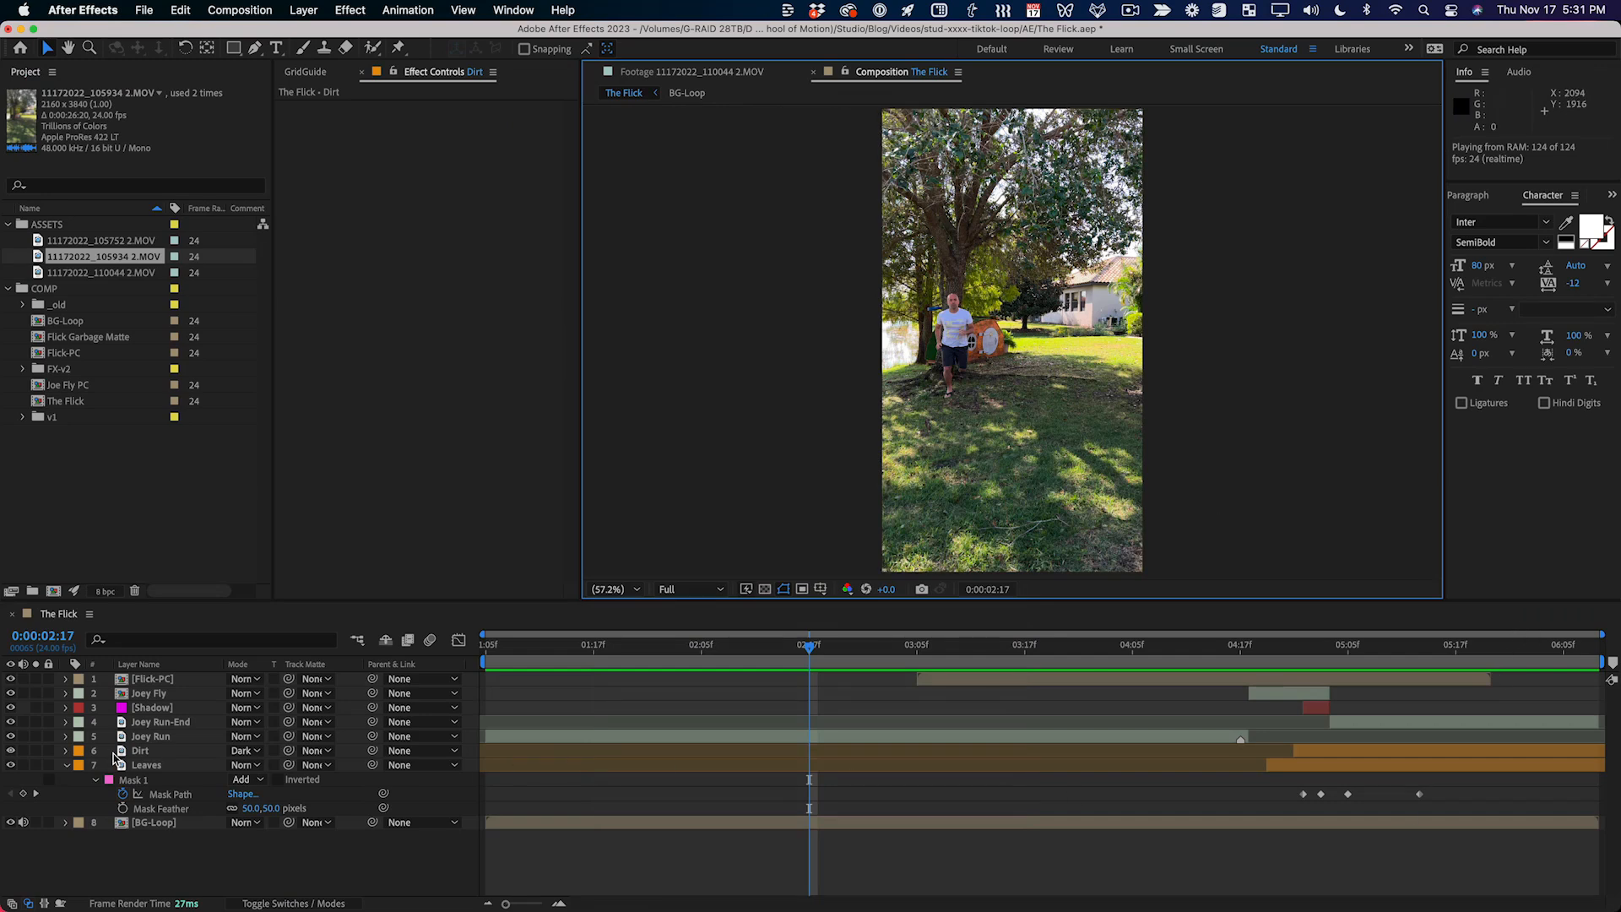
Step: Keyframe the Dirt and Leaves layers' opacity to fade out from 100% at 0:00:05:22 to the loop's end at 0:00:06:08
{"action": "left_click_drag", "start_coordinate": [1547, 648], "coordinate": [1591, 649]}
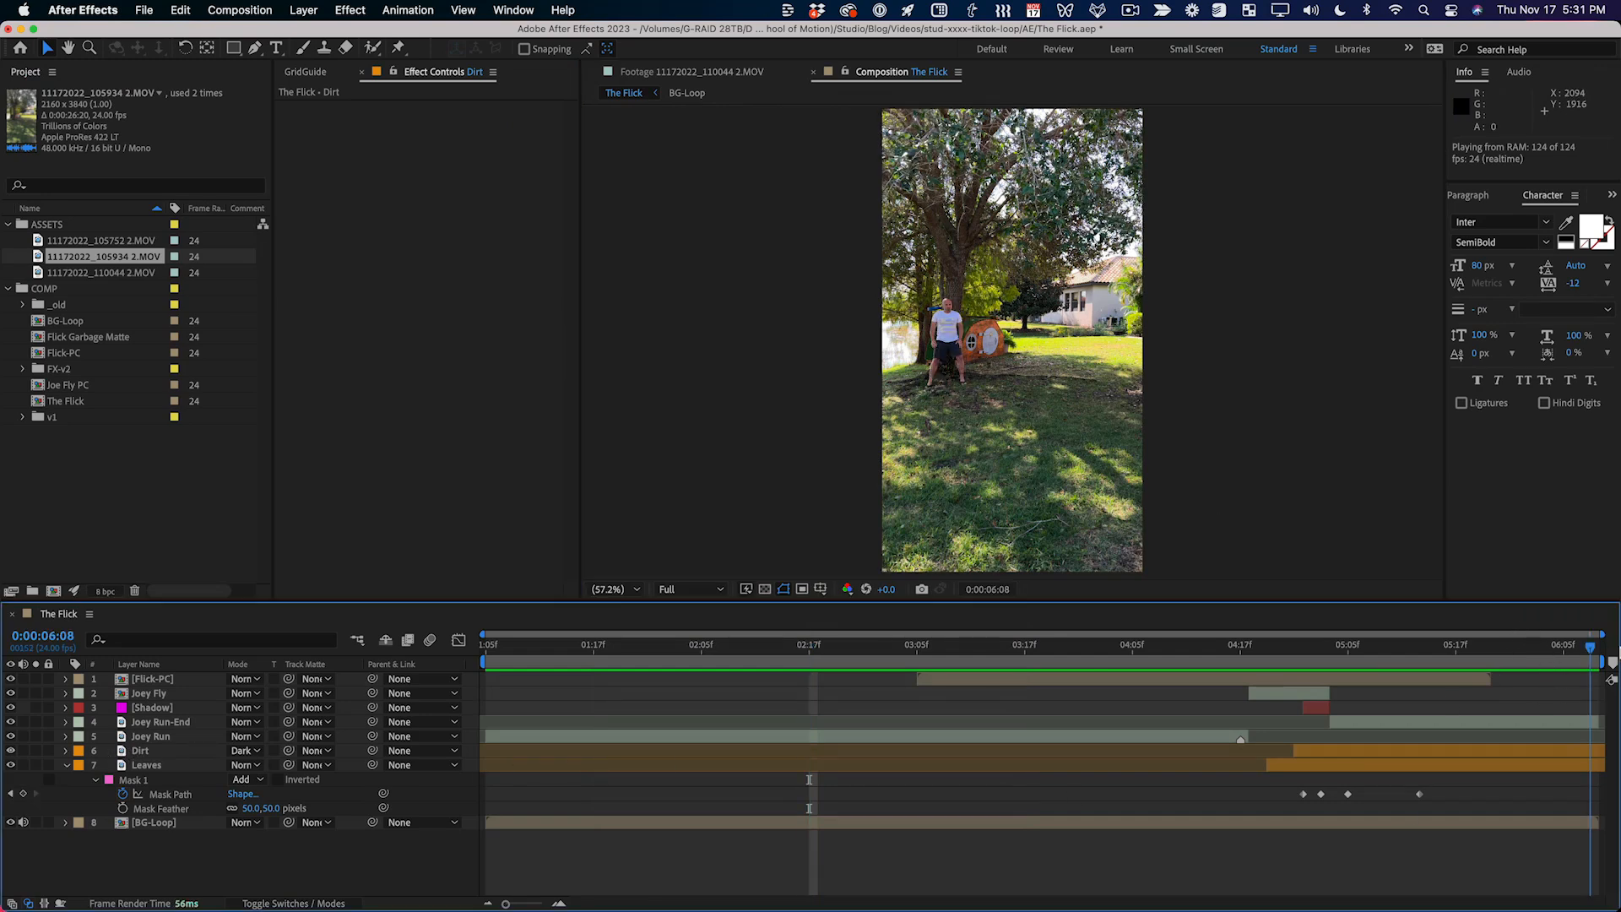
{"action": "left_click", "coordinate": [1601, 750]}
{"action": "left_click", "coordinate": [1585, 765], "text": "shift"}
{"action": "key", "text": "alt+shift+t"}
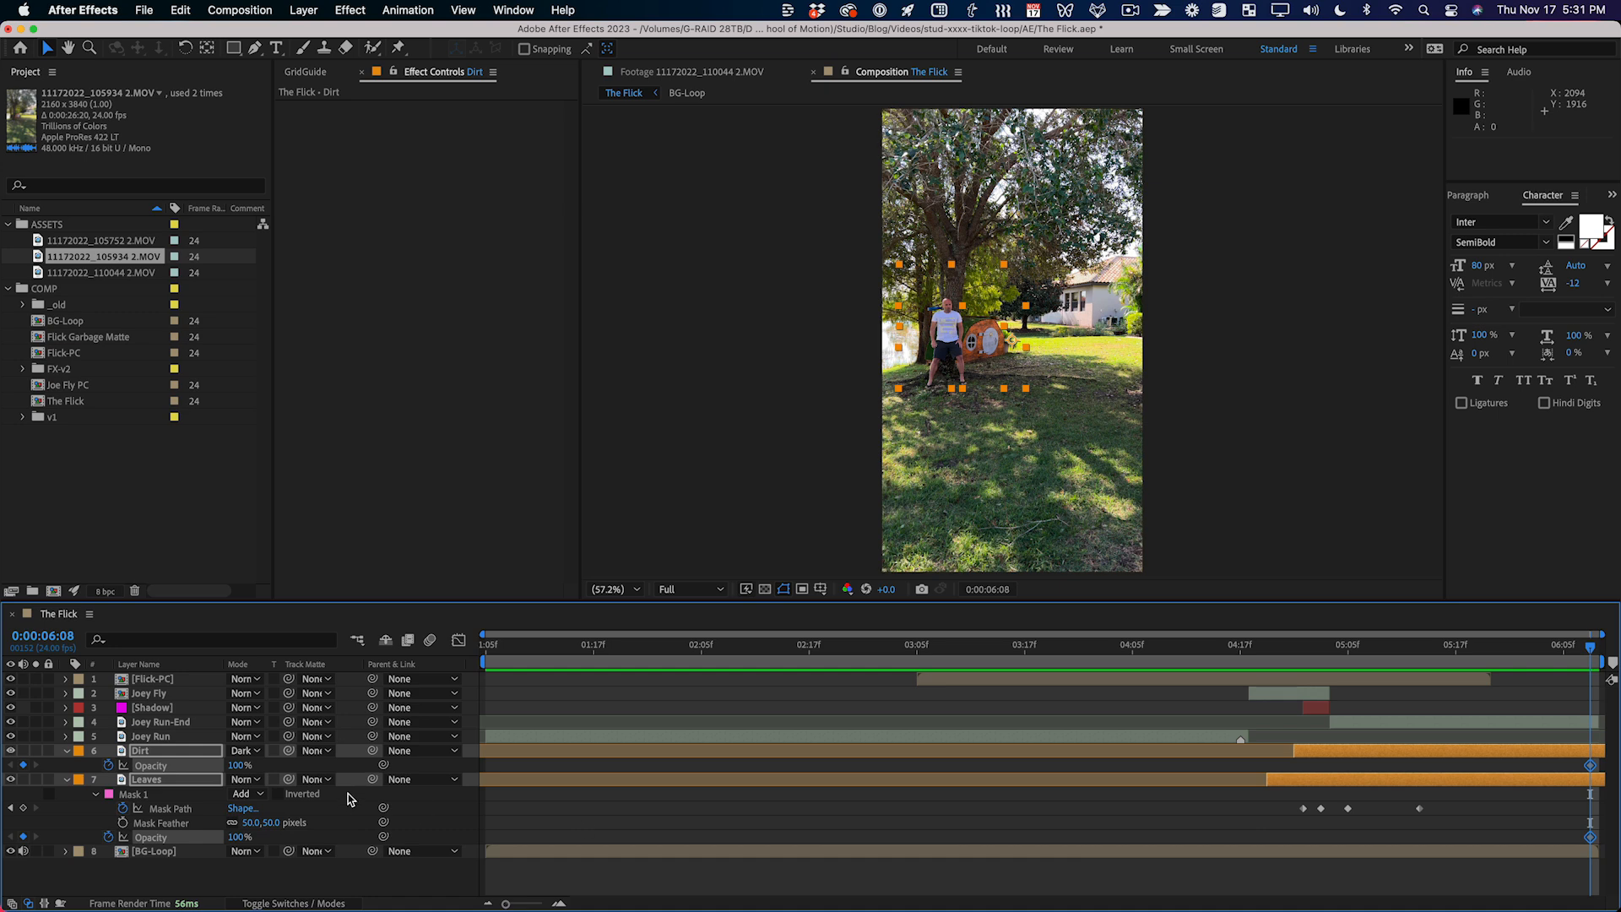
{"action": "left_click_drag", "start_coordinate": [236, 766], "coordinate": [4, 768]}
{"action": "left_click_drag", "start_coordinate": [221, 765], "coordinate": [716, 777]}
{"action": "key", "text": "shift+Page_Up"}
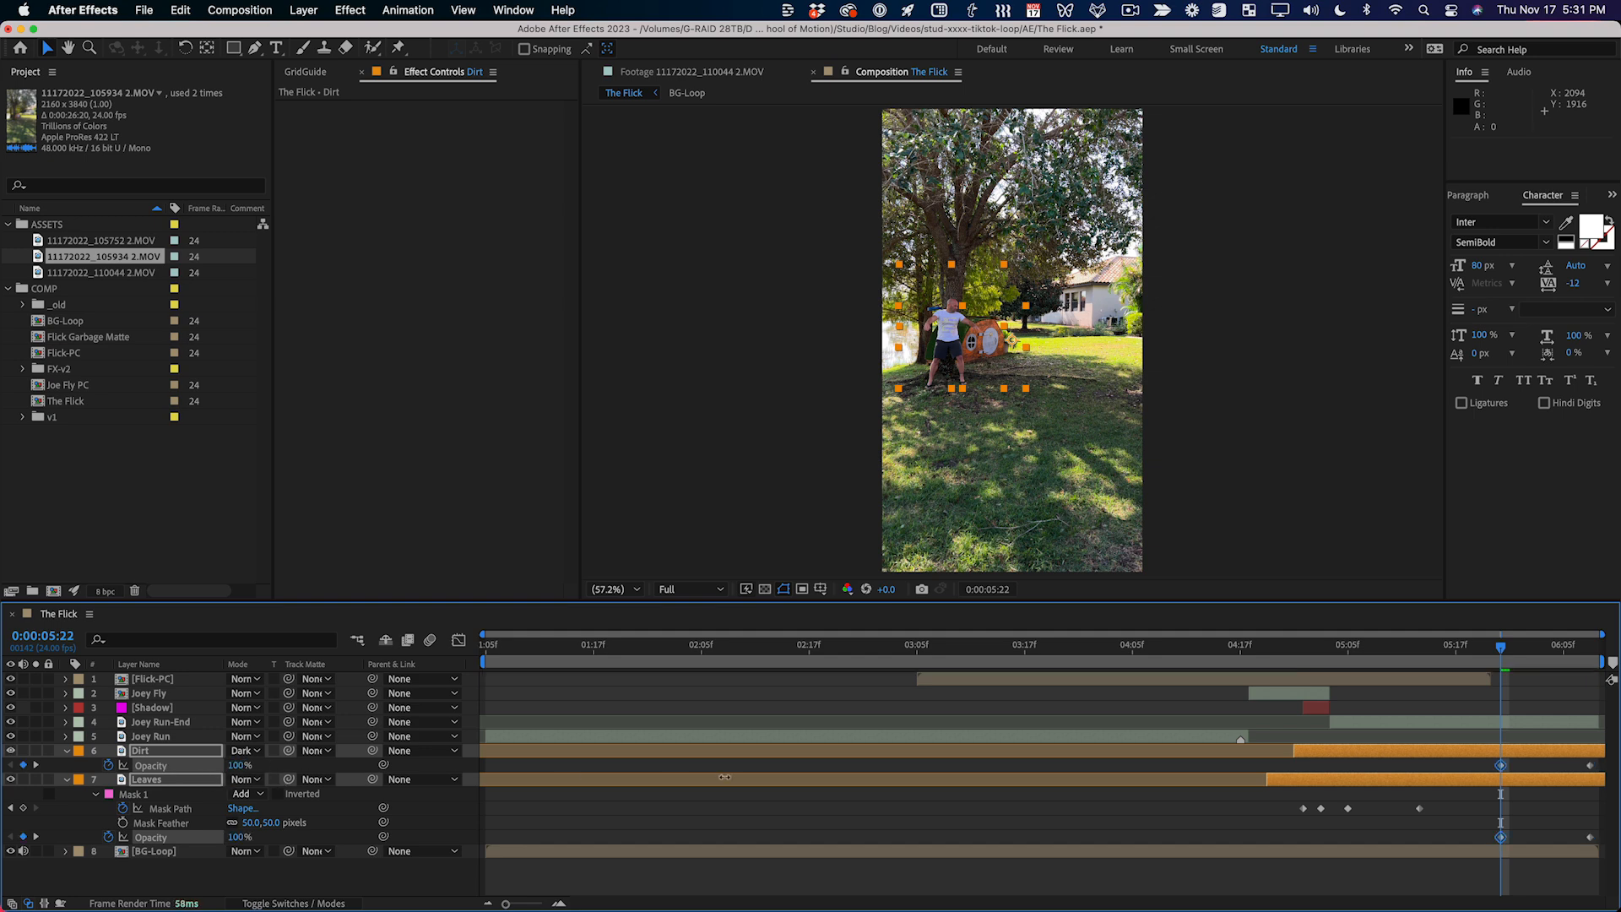
Step: Move the opacity keyframes that start the Dirt and Leaves fade a few frames earlier and preview the result enlarged
{"action": "left_click_drag", "start_coordinate": [1500, 837], "coordinate": [1462, 841]}
{"action": "key", "text": "space"}
{"action": "key", "text": "grave"}
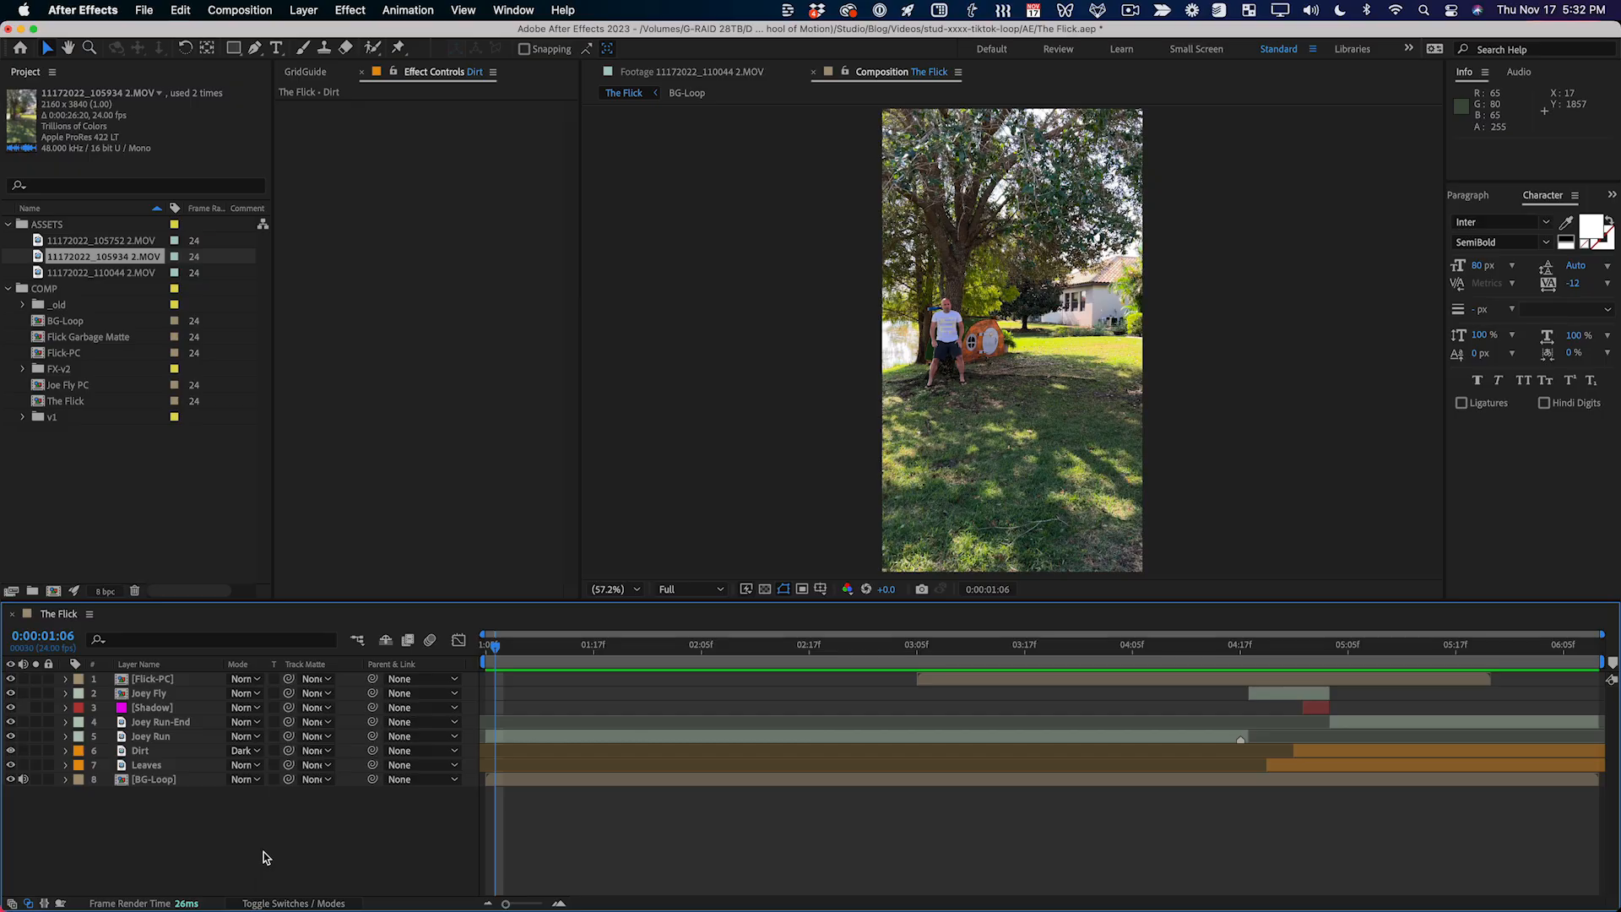
Step: Pre-compose all eight layers of The Flick into a new composition named Flick-PC, moving all attributes
{"action": "left_click_drag", "start_coordinate": [265, 850], "coordinate": [139, 655]}
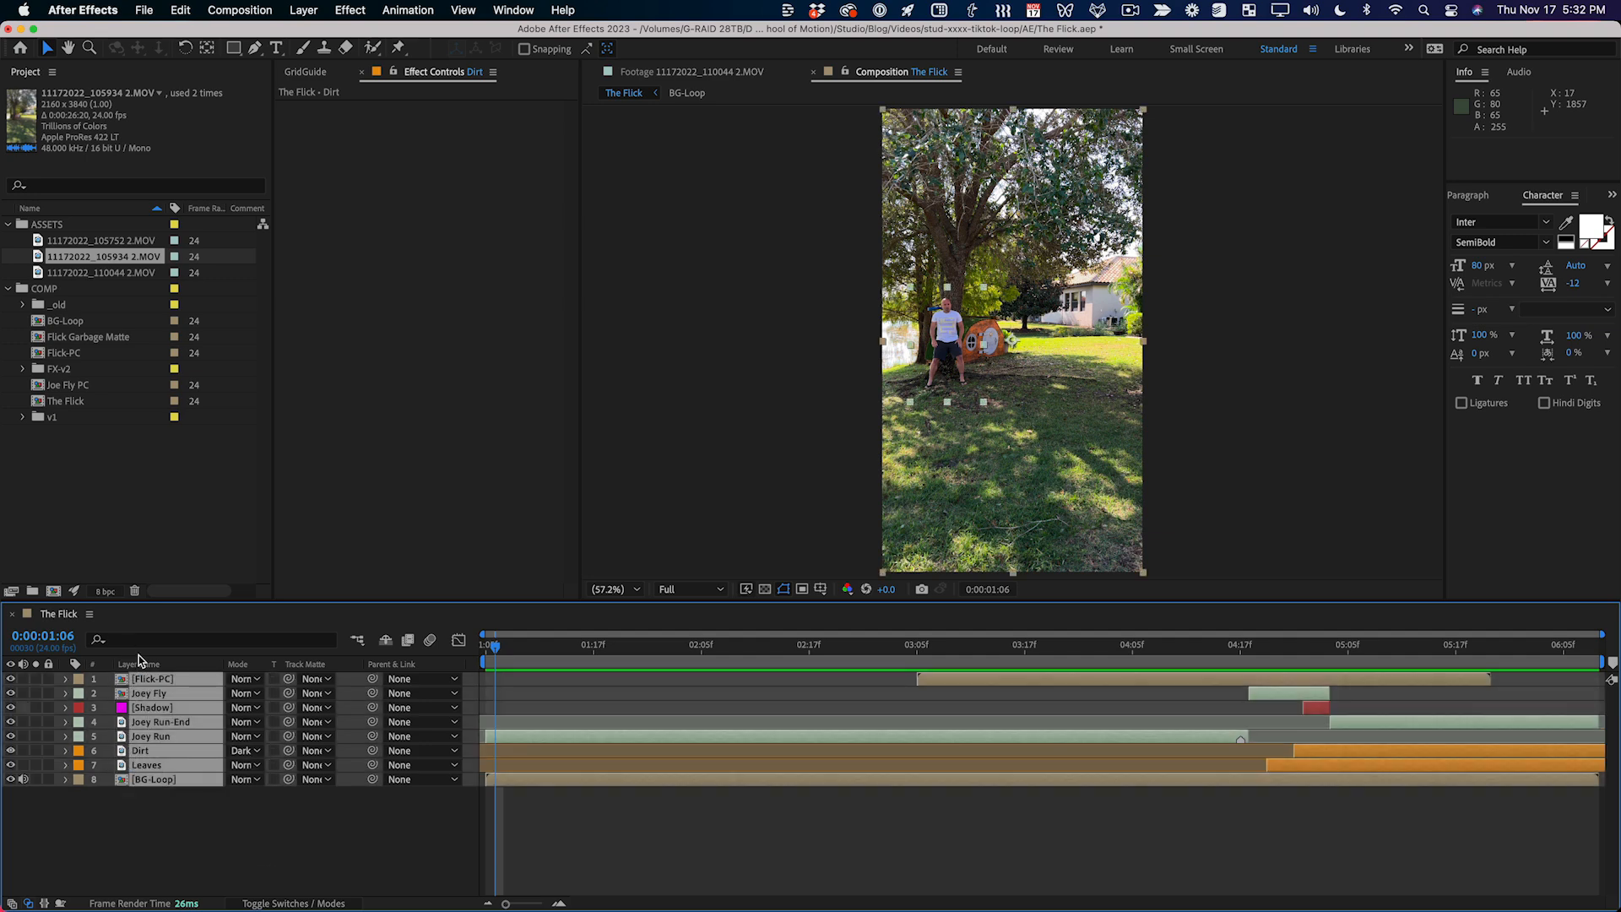
{"action": "key", "text": "super+shift+c"}
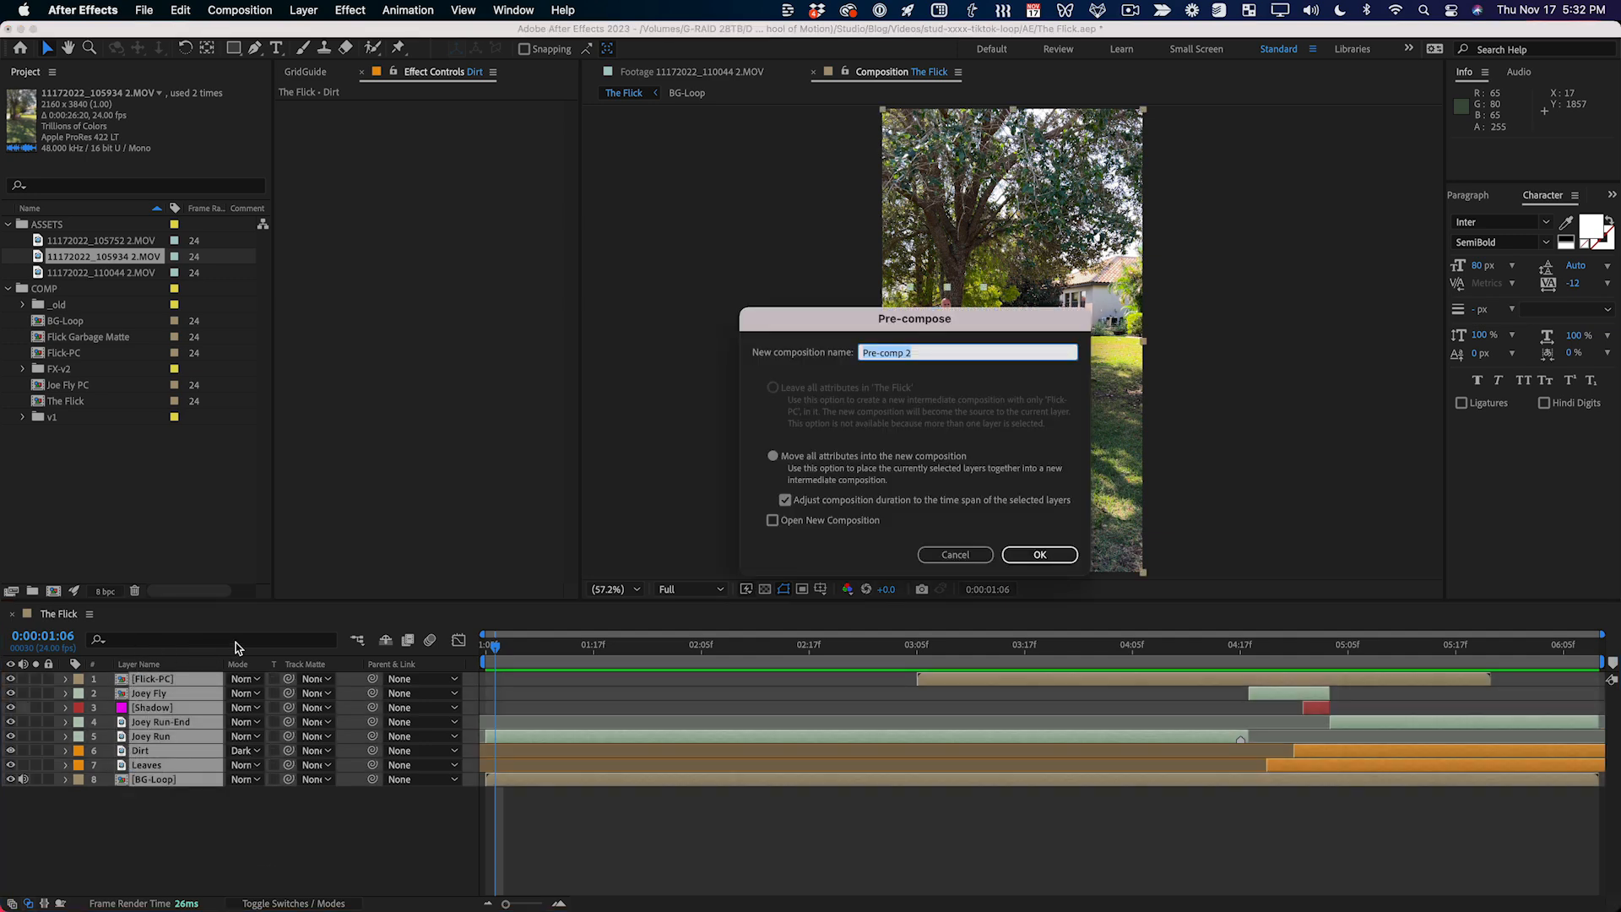
{"action": "type", "text": "Flick-PC"}
{"action": "key", "text": "Return"}
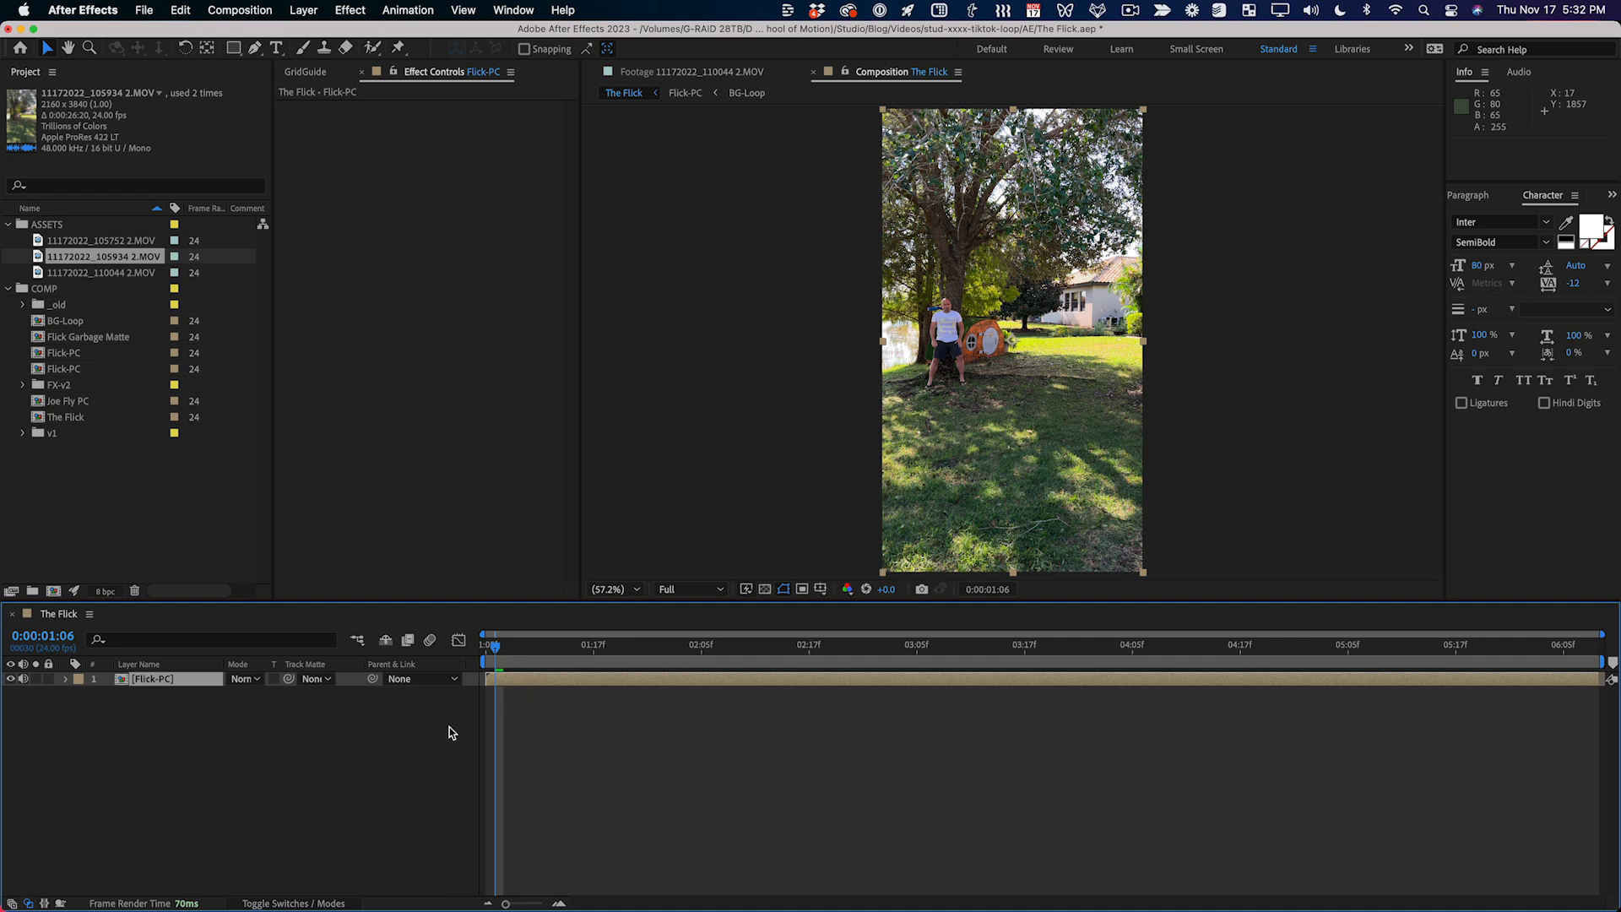
Step: Make the Flick-PC precomp layer 3D and add a one-node camera with the existing custom settings
{"action": "key", "text": "F4"}
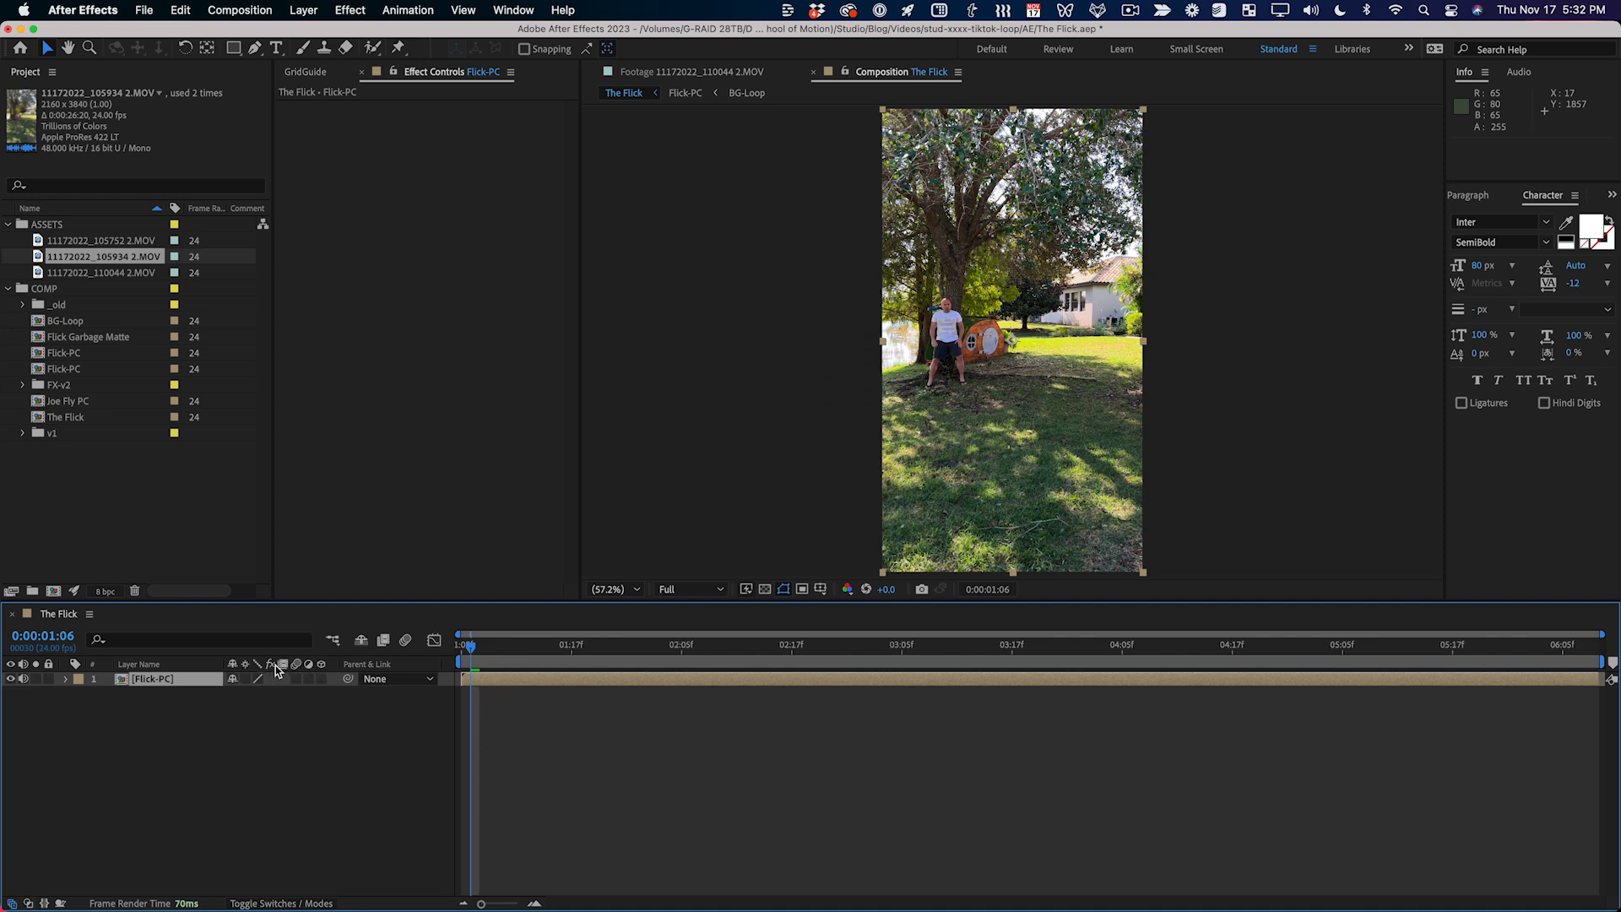
{"action": "left_click", "coordinate": [321, 679]}
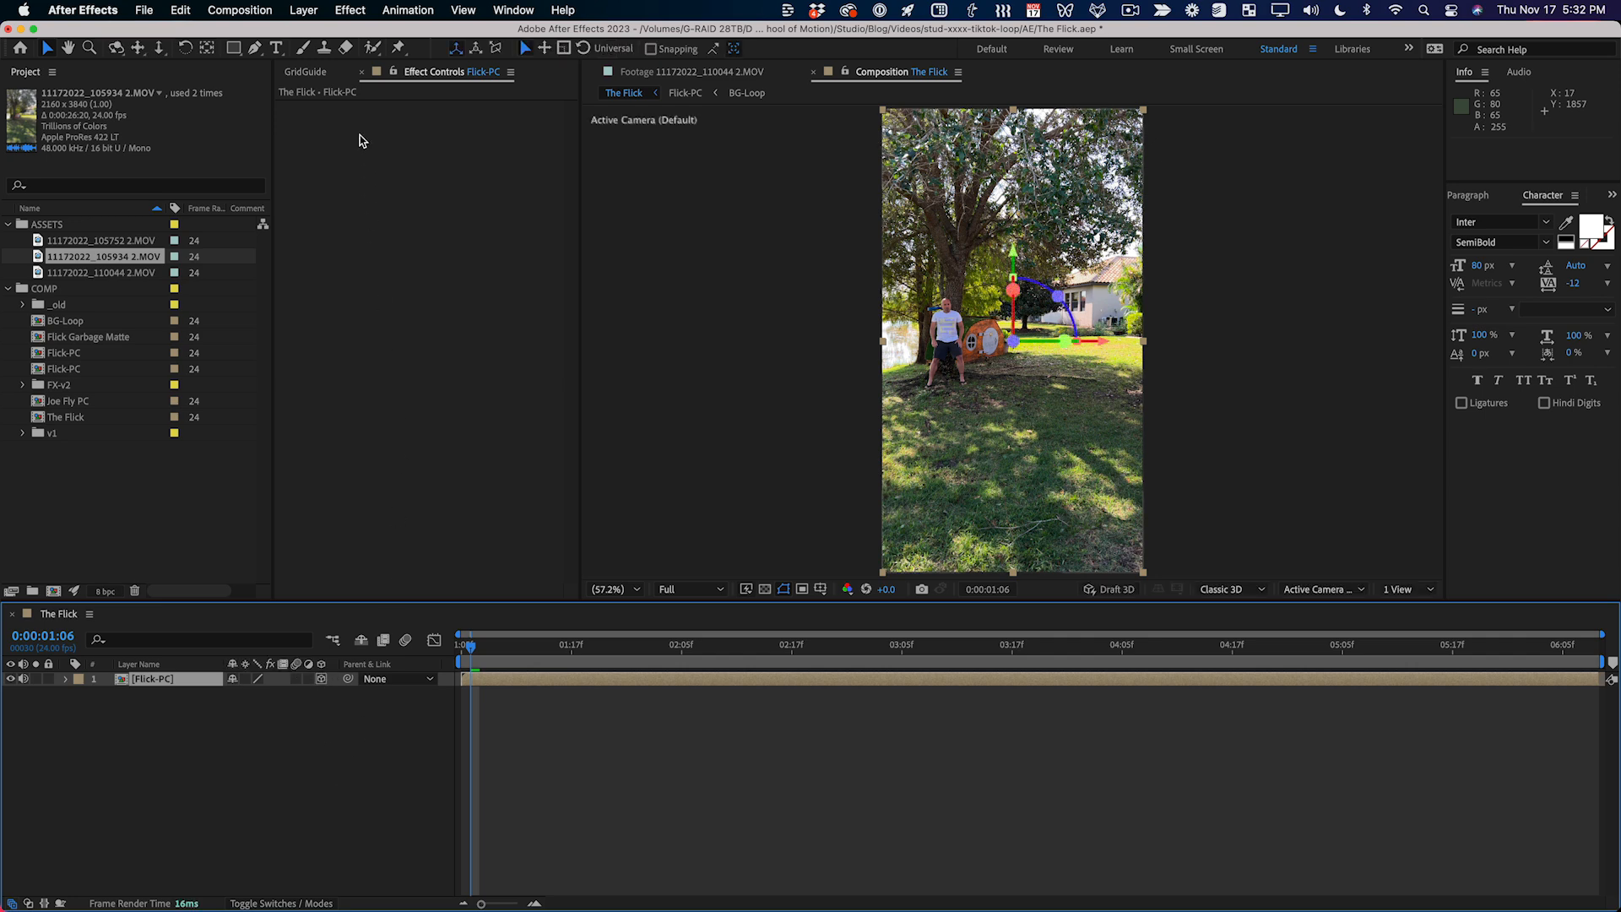
{"action": "left_click", "coordinate": [303, 10]}
{"action": "mouse_move", "coordinate": [405, 34]}
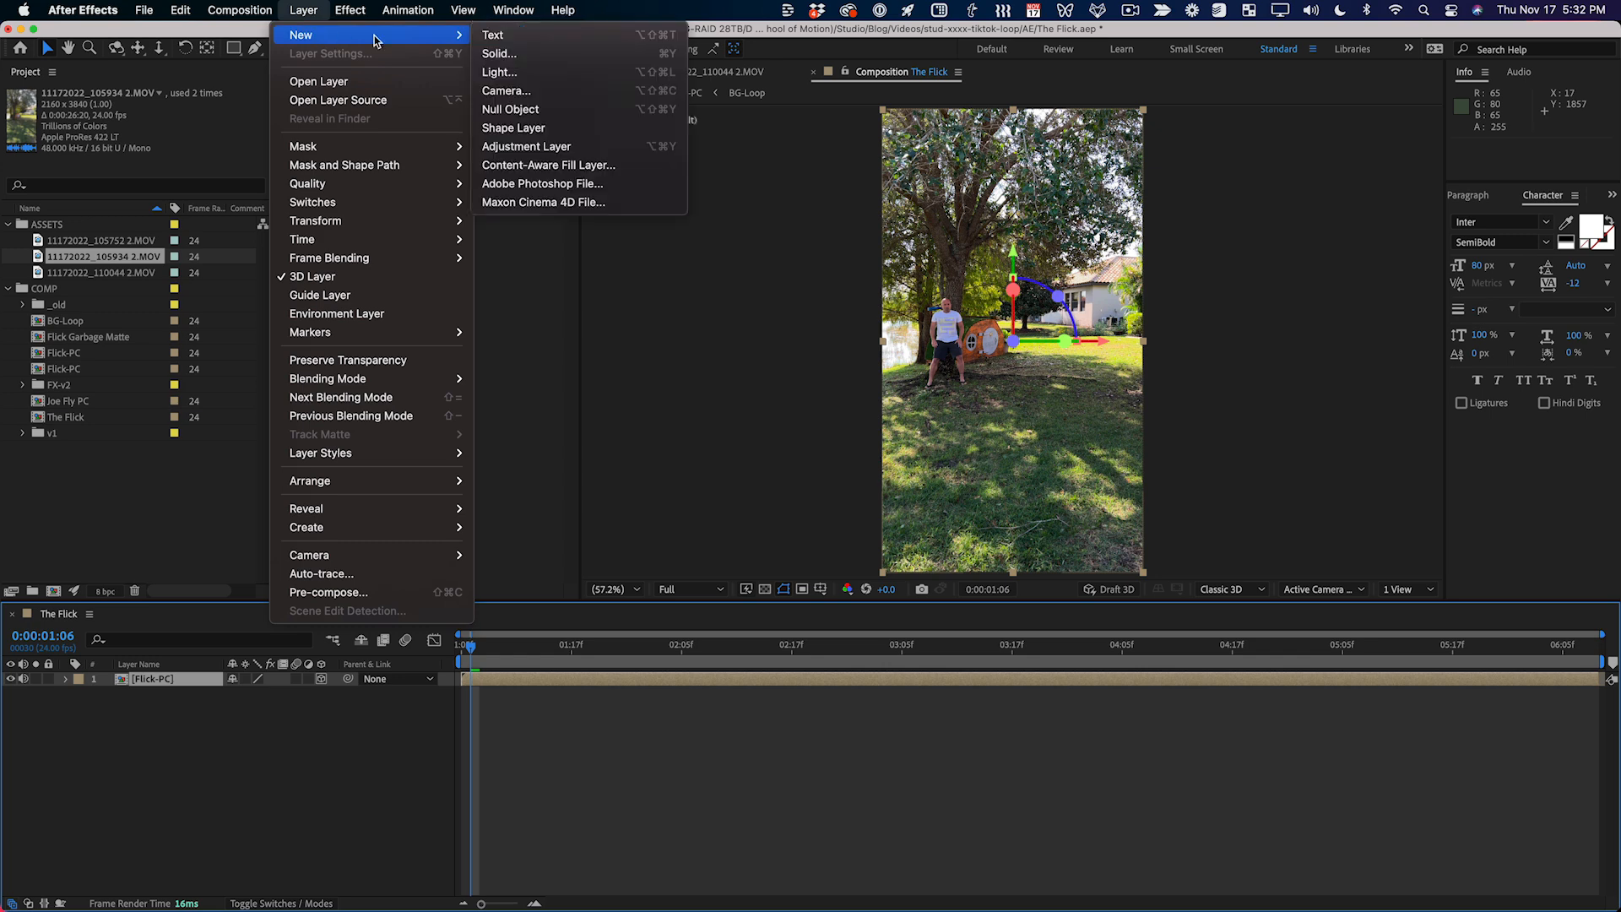
{"action": "left_click", "coordinate": [574, 90]}
{"action": "left_click_drag", "start_coordinate": [1085, 429], "coordinate": [559, 293]}
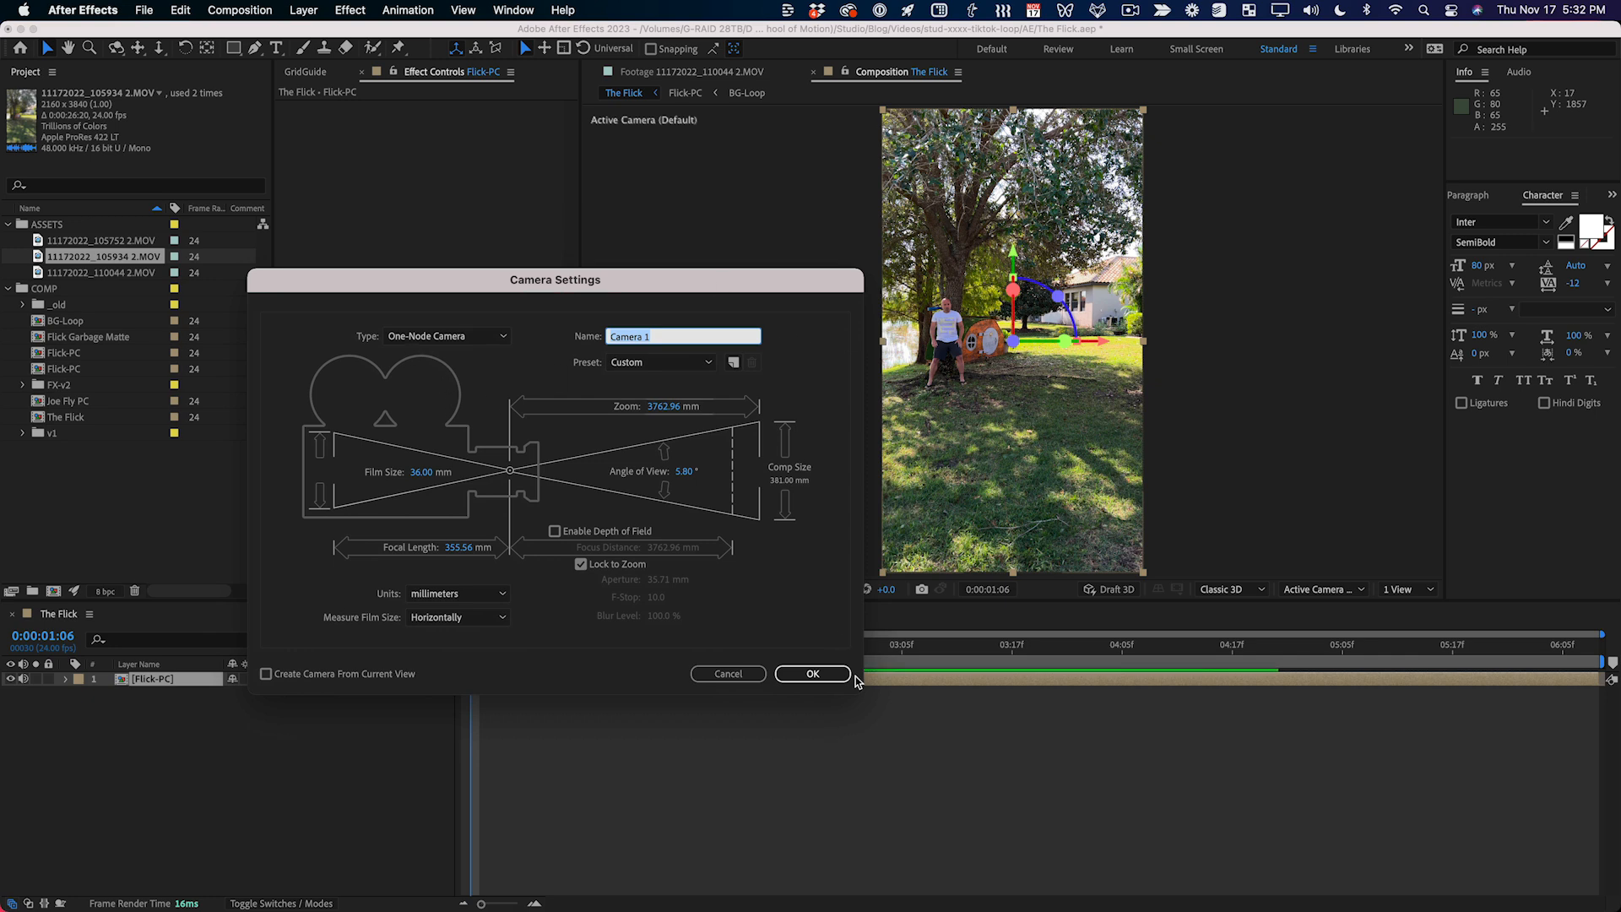
{"action": "left_click", "coordinate": [811, 673]}
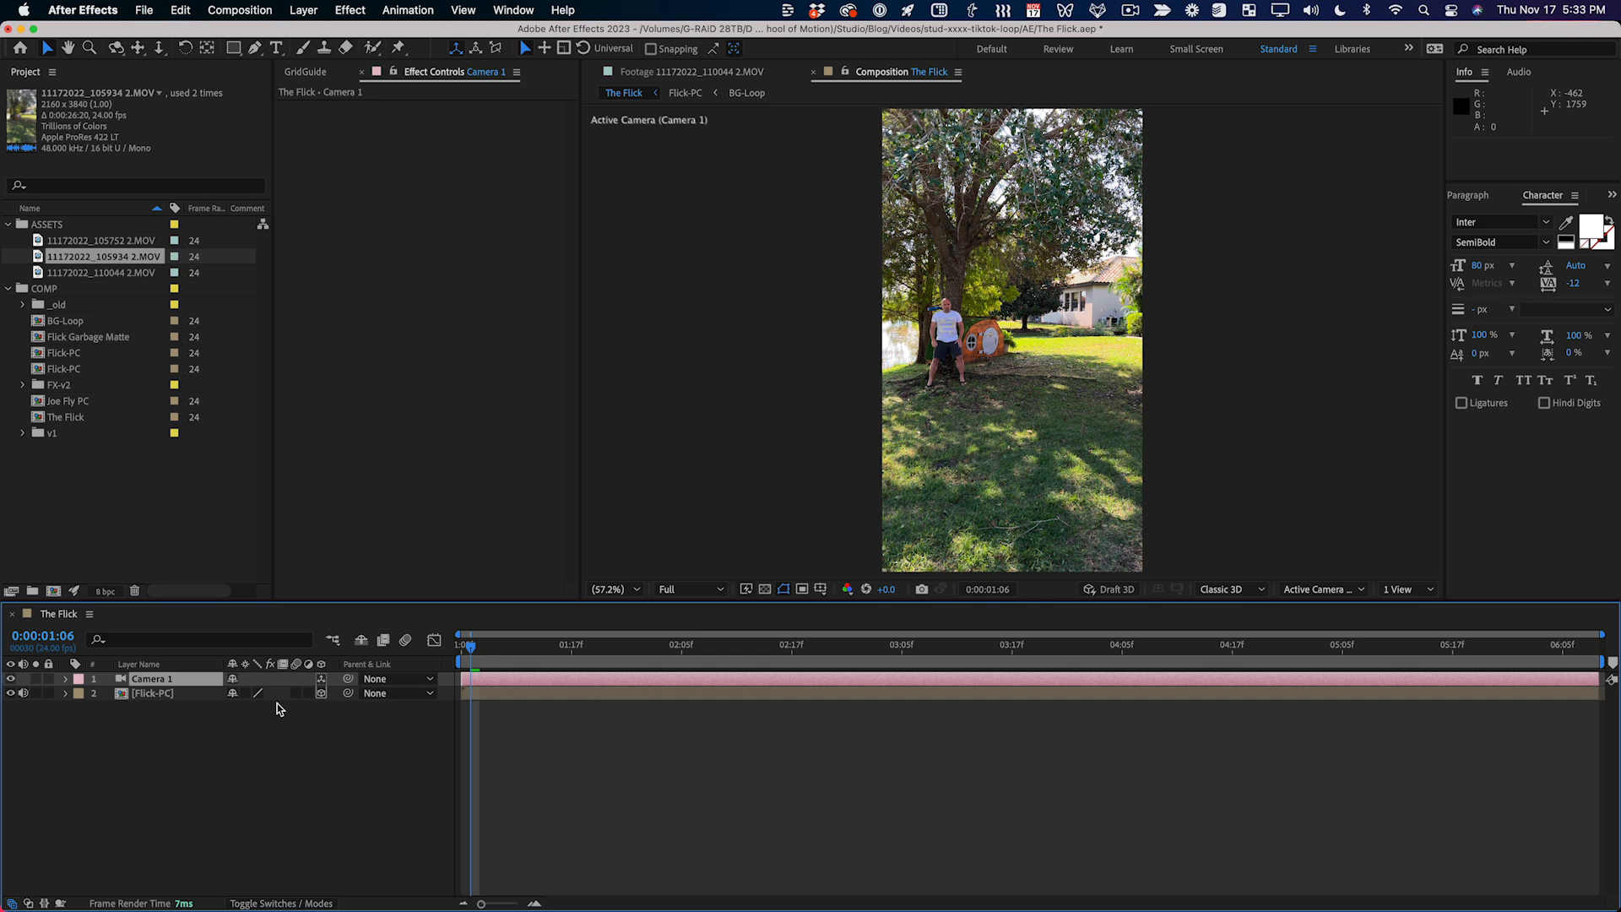
Step: Show the camera's rotation properties and add the expression wiggle(1,.5) to its Orientation
{"action": "key", "text": "r"}
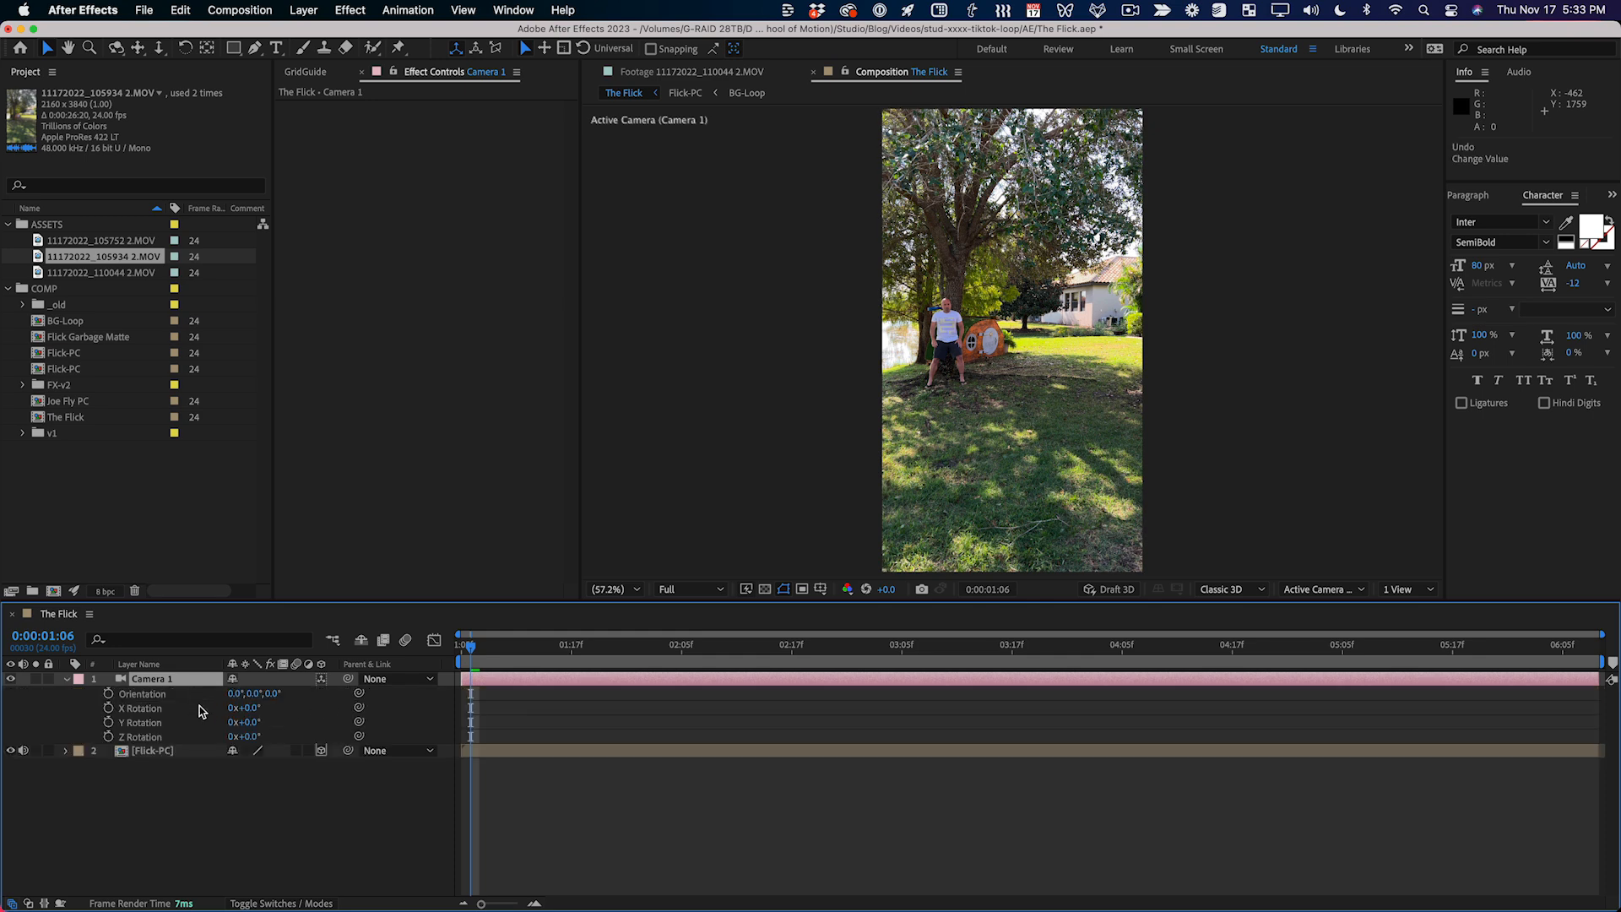
{"action": "left_click_drag", "start_coordinate": [235, 699], "coordinate": [254, 697]}
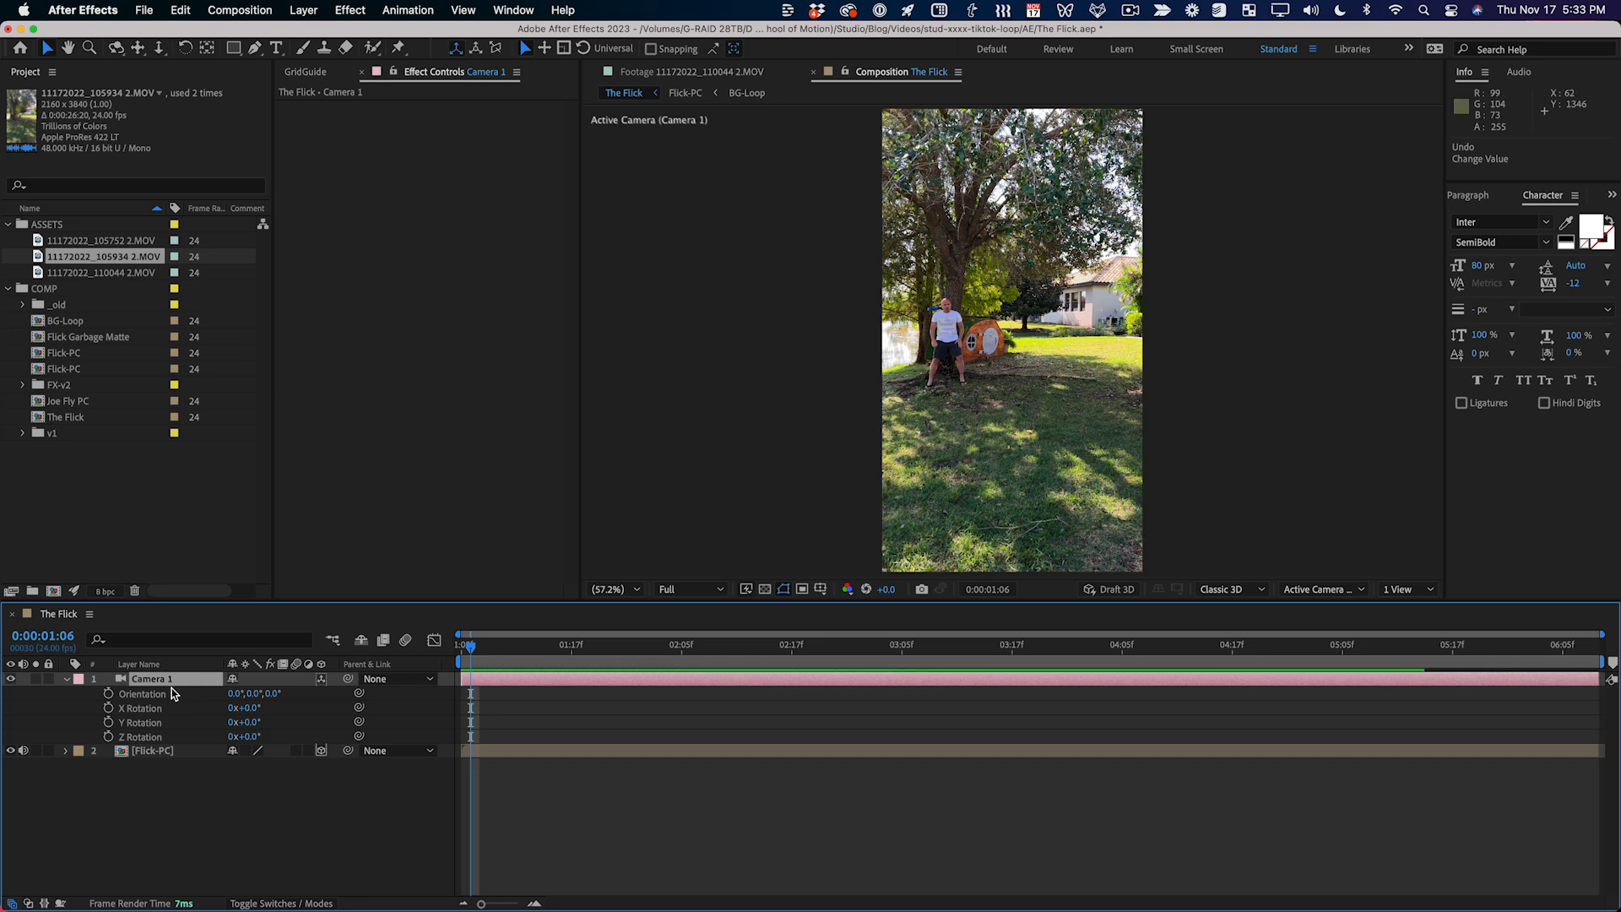
{"action": "left_click", "coordinate": [109, 695], "text": "alt"}
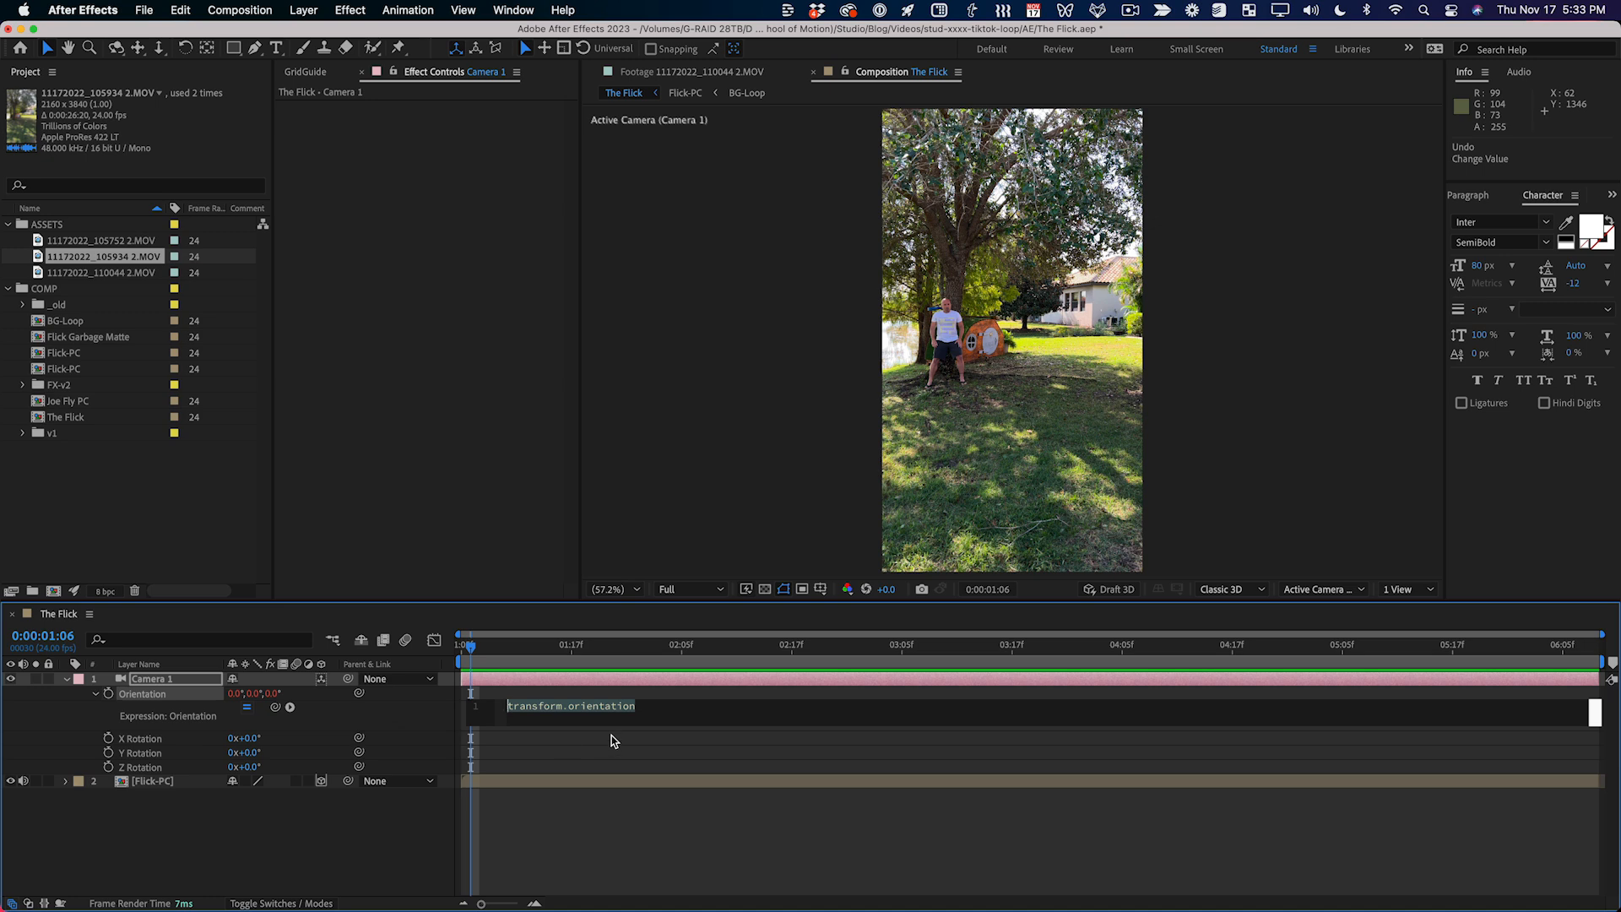
{"action": "type", "text": "wiggle"}
{"action": "left_click", "coordinate": [611, 739]}
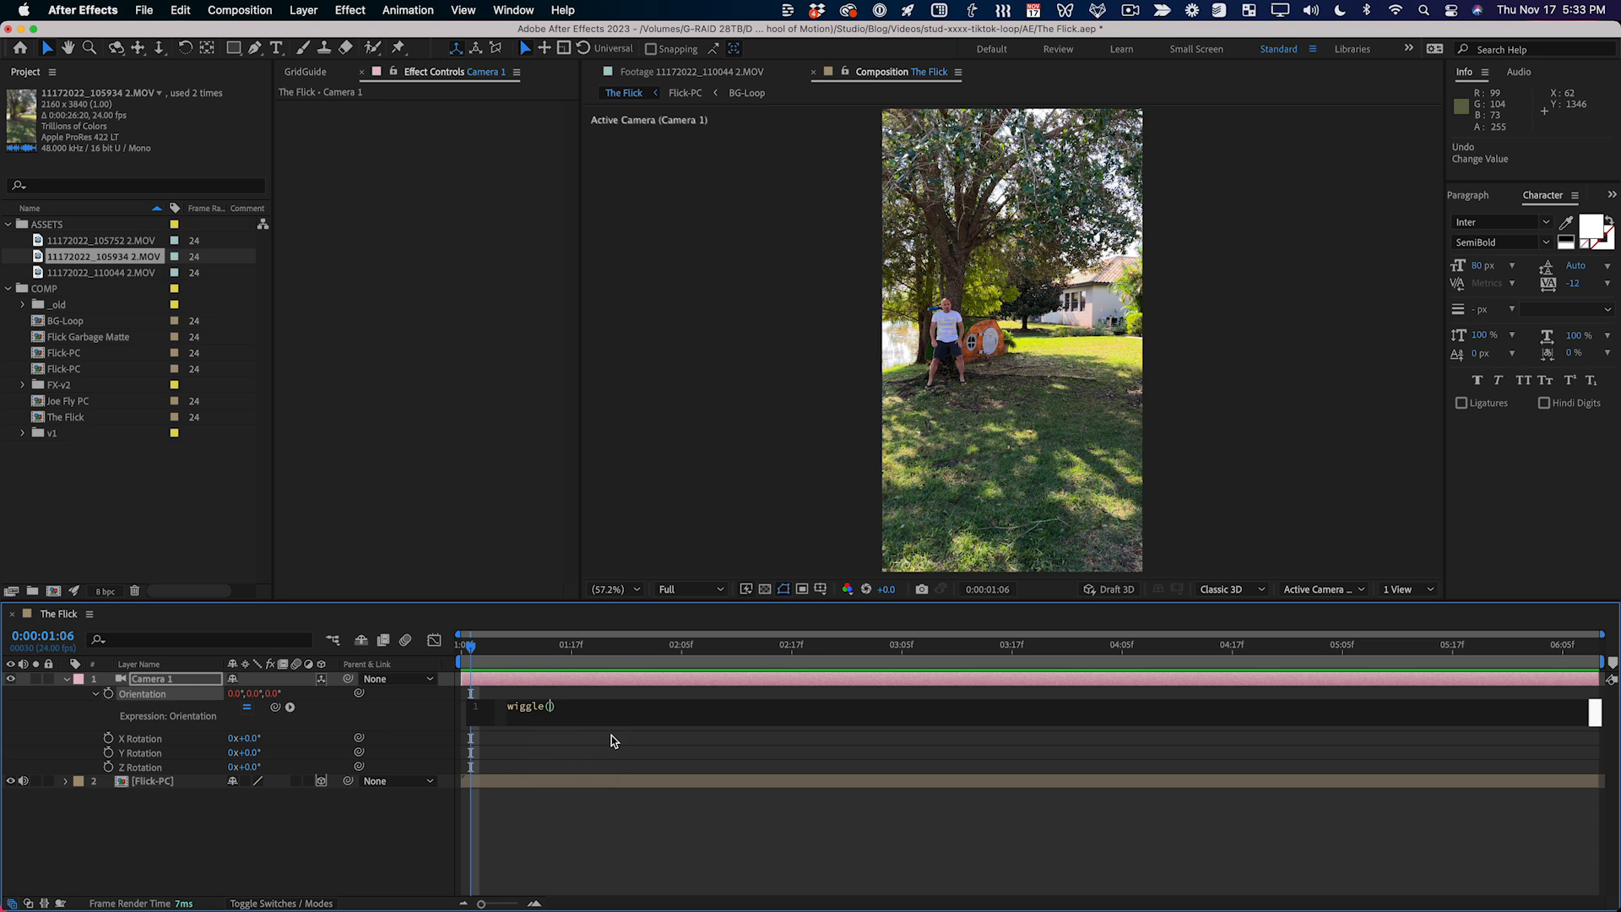
{"action": "type", "text": "1,.5"}
{"action": "left_click", "coordinate": [611, 737]}
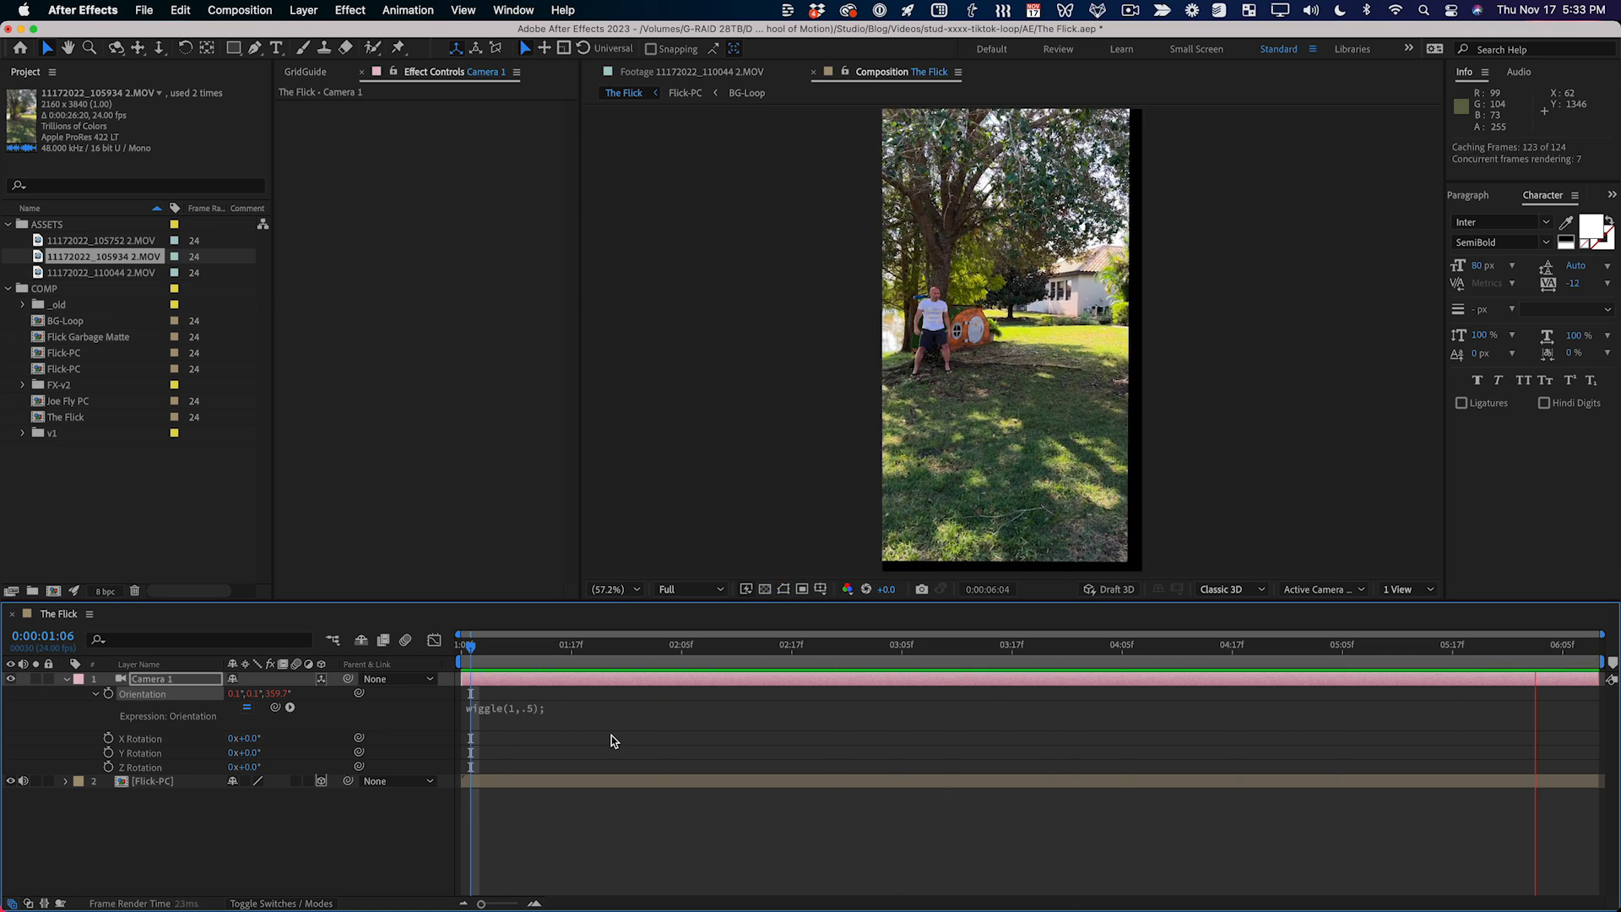
Step: Change the Orientation wiggle's frequency to .5, edit its amplitude, and preview the camera movement
{"action": "left_click", "coordinate": [537, 708]}
{"action": "left_click", "coordinate": [550, 707]}
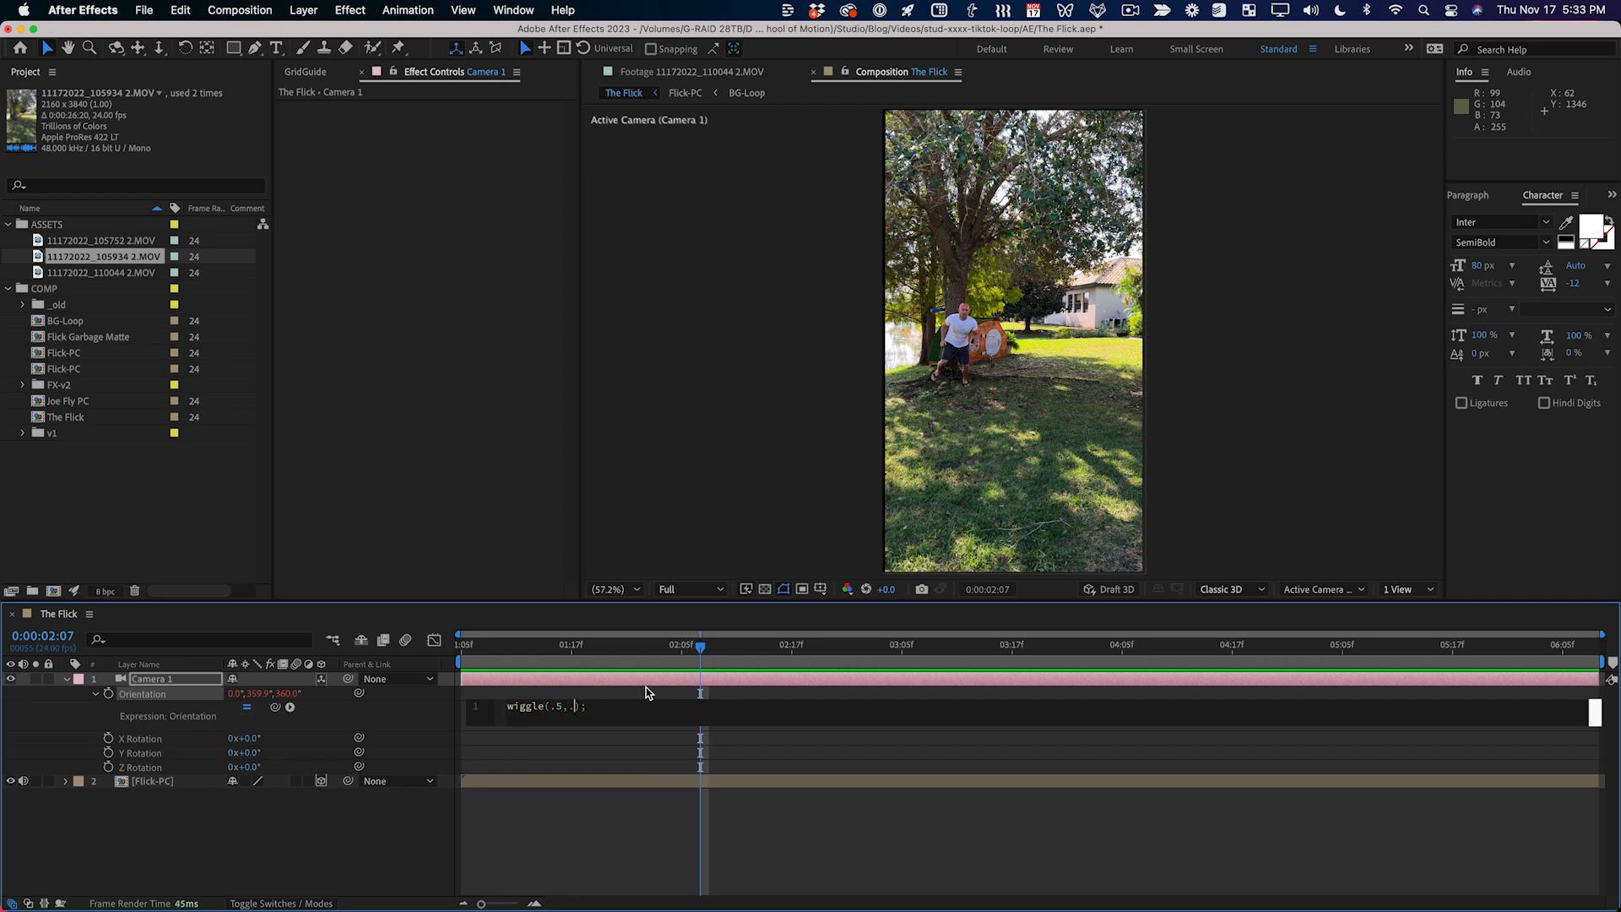
{"action": "left_click", "coordinate": [647, 692]}
{"action": "key", "text": "space"}
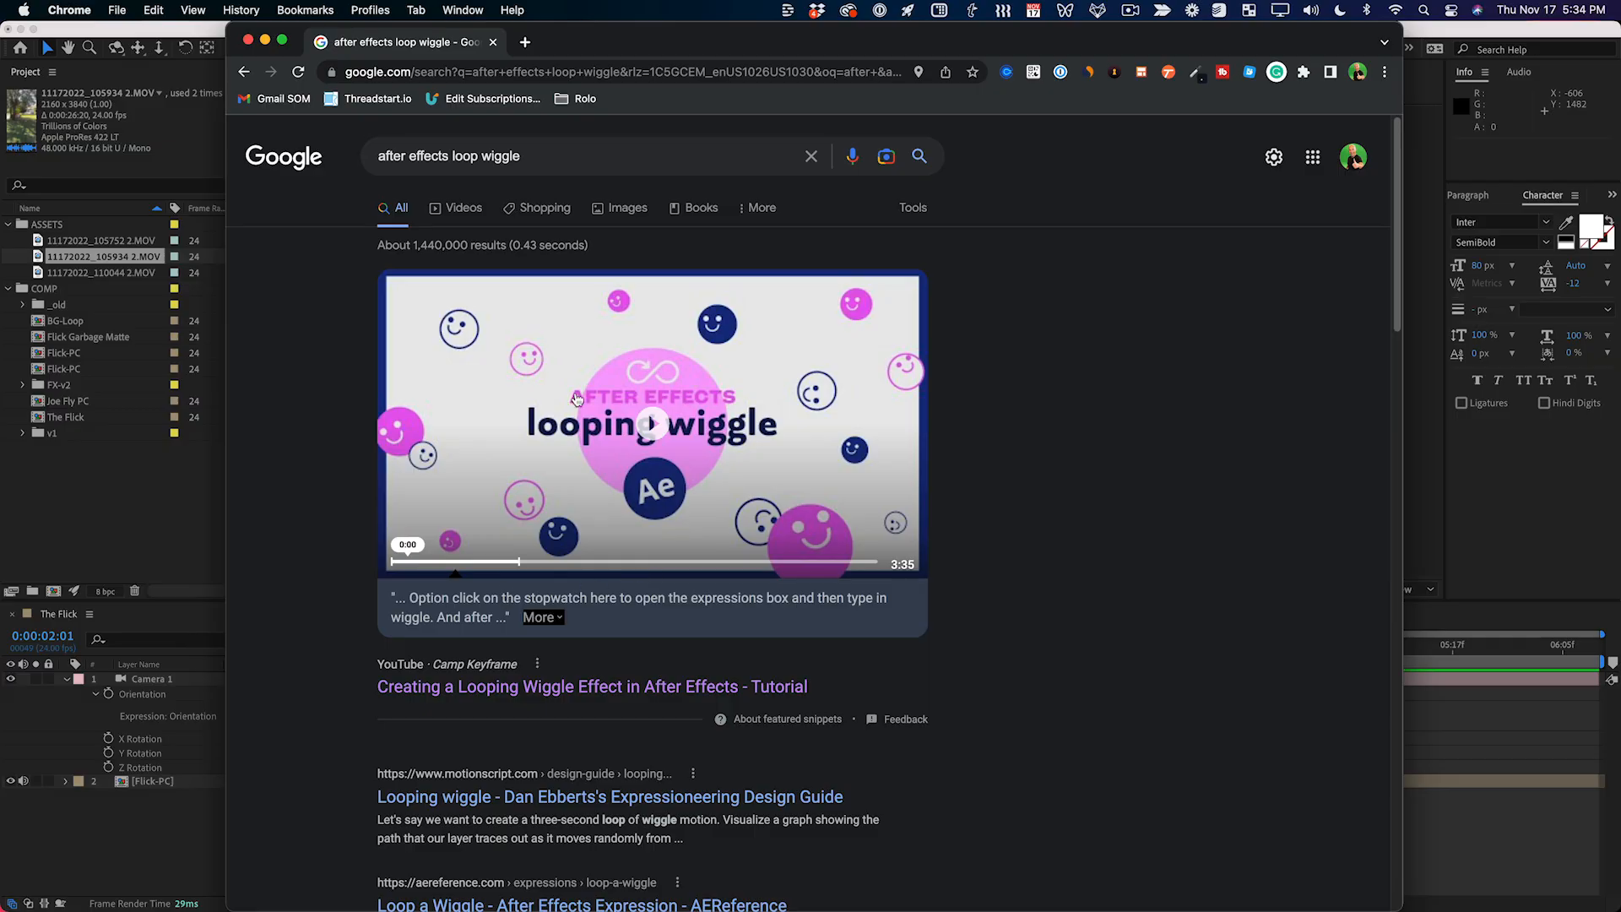
Step: In Chrome, open Camp Keyframe's looping wiggle tutorial from the search results and pause the video
{"action": "left_click", "coordinate": [494, 685]}
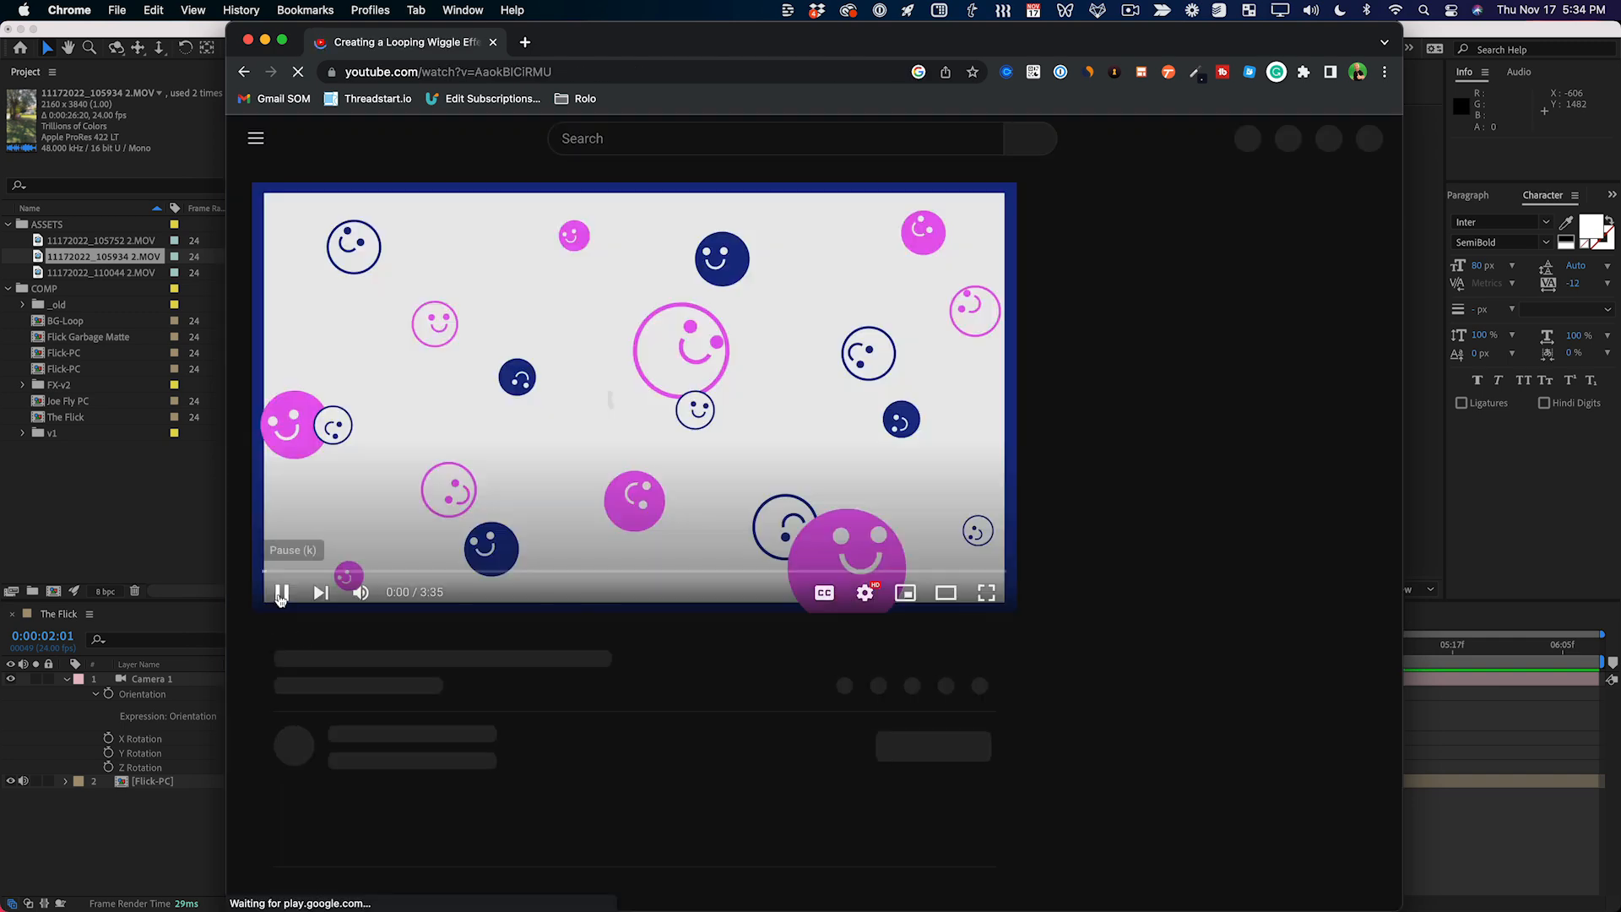
{"action": "left_click", "coordinate": [281, 595]}
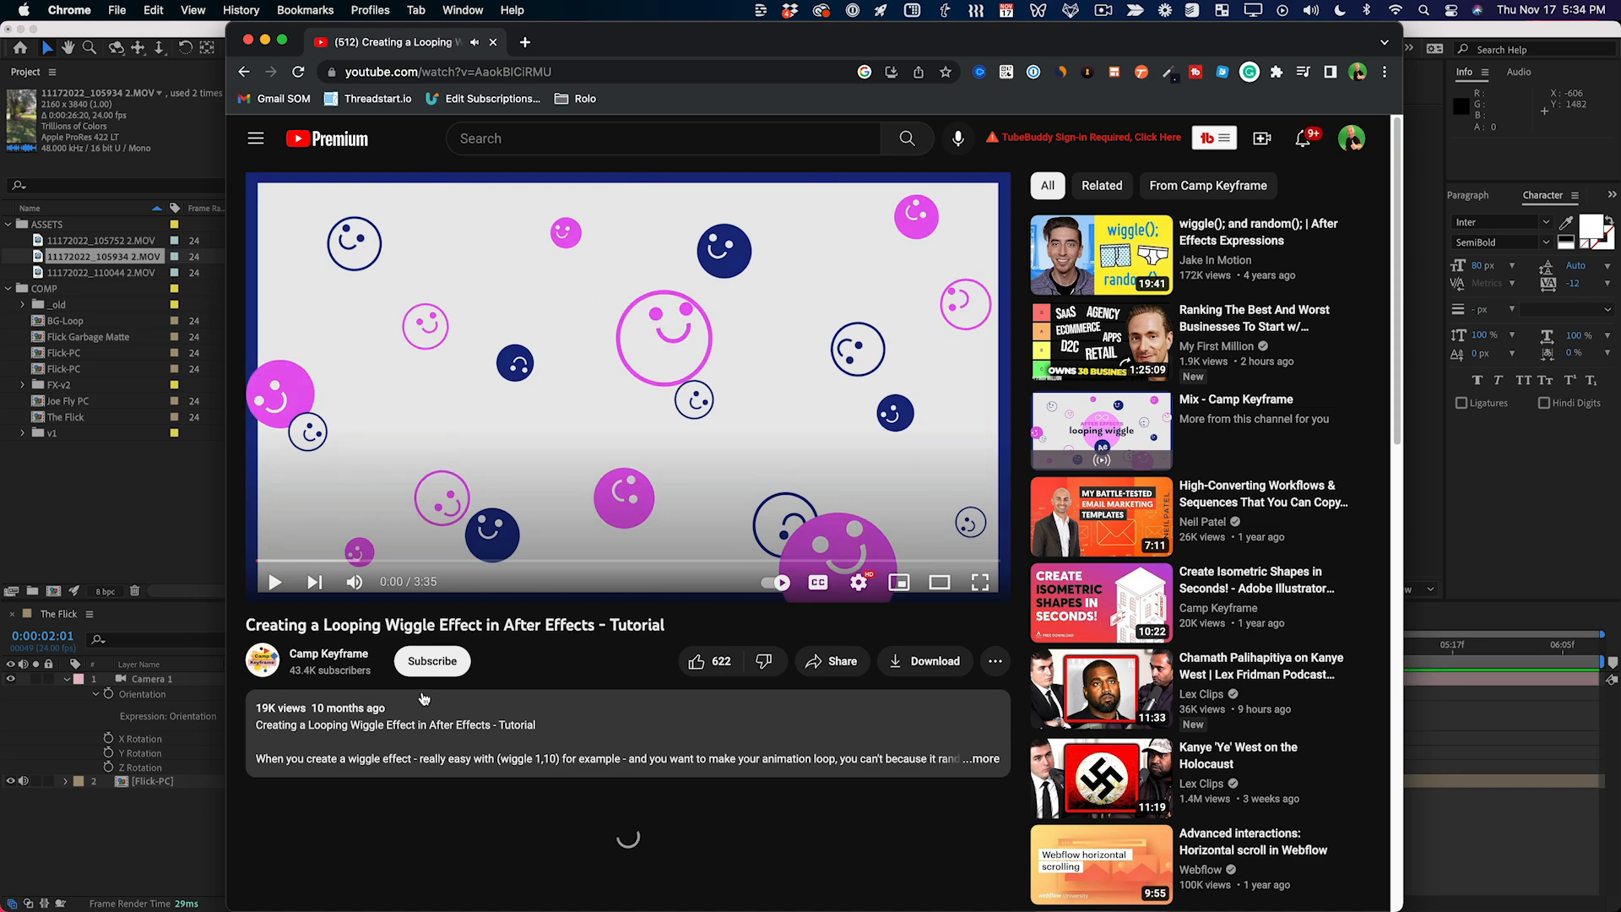
{"action": "scroll", "coordinate": [517, 716], "scroll_direction": "down", "scroll_amount": 2}
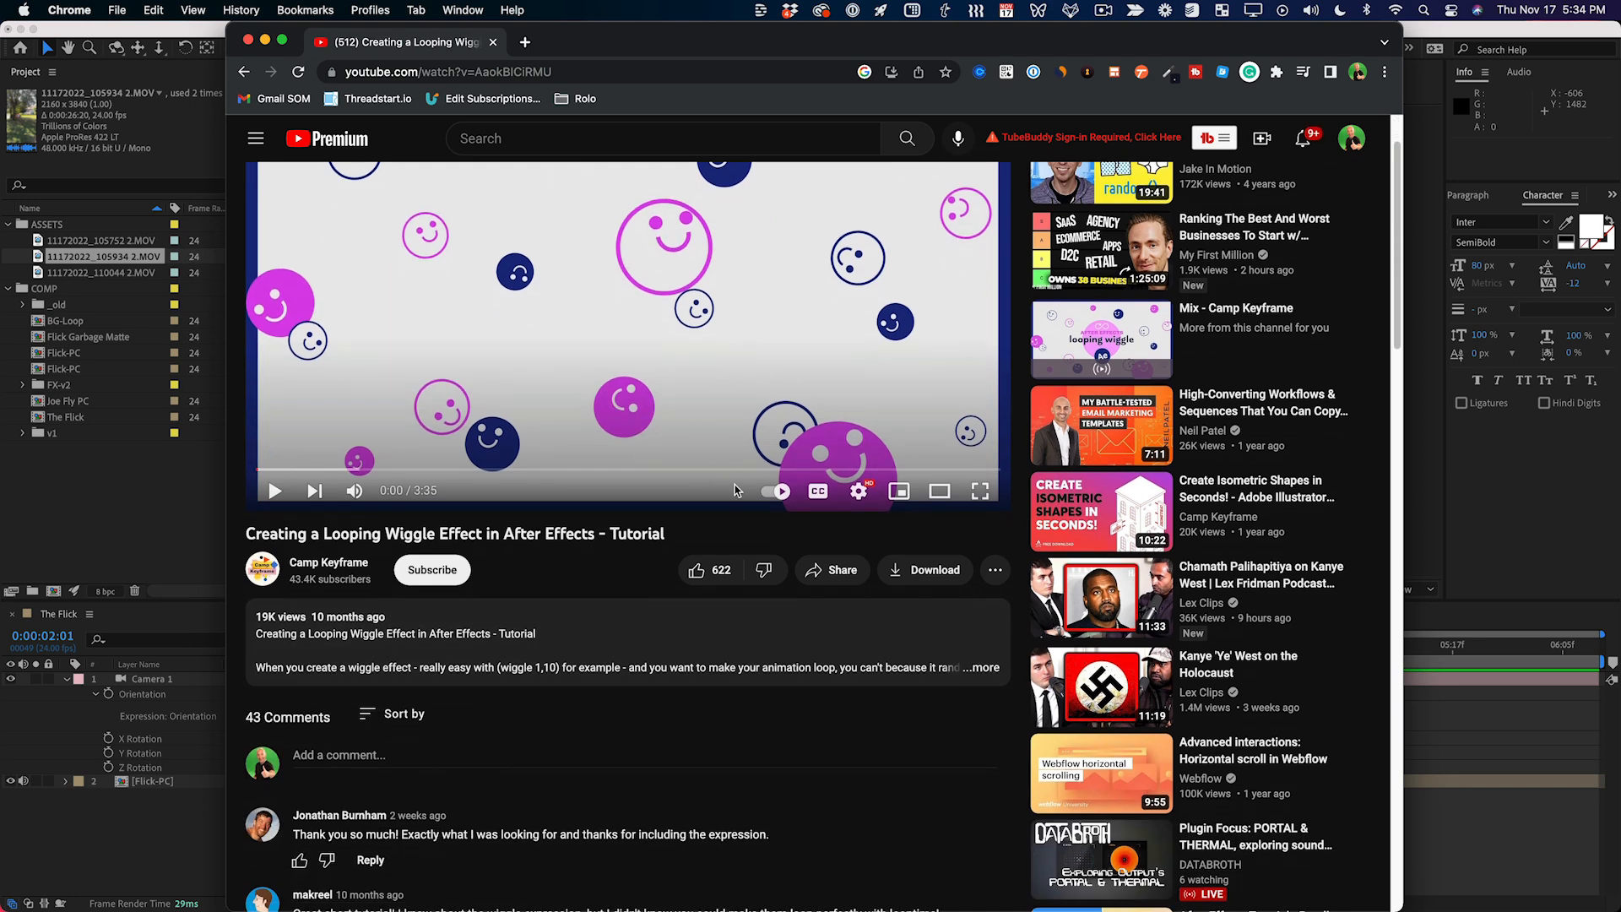
{"action": "scroll", "coordinate": [697, 502], "scroll_direction": "up", "scroll_amount": 1}
{"action": "scroll", "coordinate": [473, 583], "scroll_direction": "down", "scroll_amount": 1}
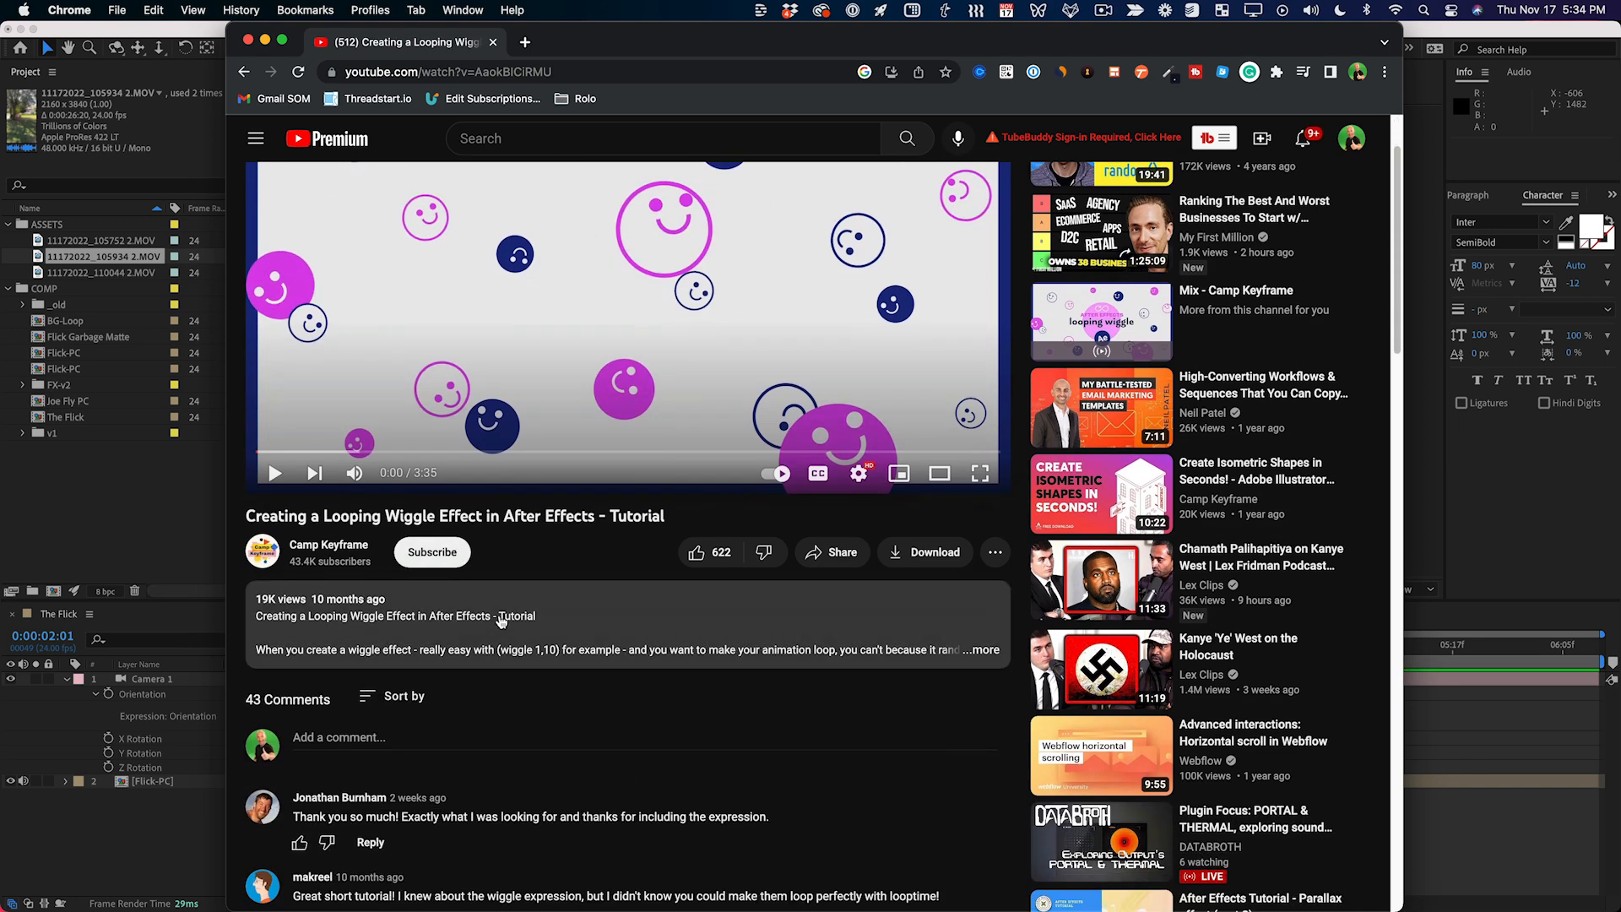
Step: Expand the tutorial video's description and copy the full looping wiggle expression, from the freq line through the linear line
{"action": "left_click", "coordinate": [488, 623]}
{"action": "scroll", "coordinate": [635, 592], "scroll_direction": "down", "scroll_amount": 3}
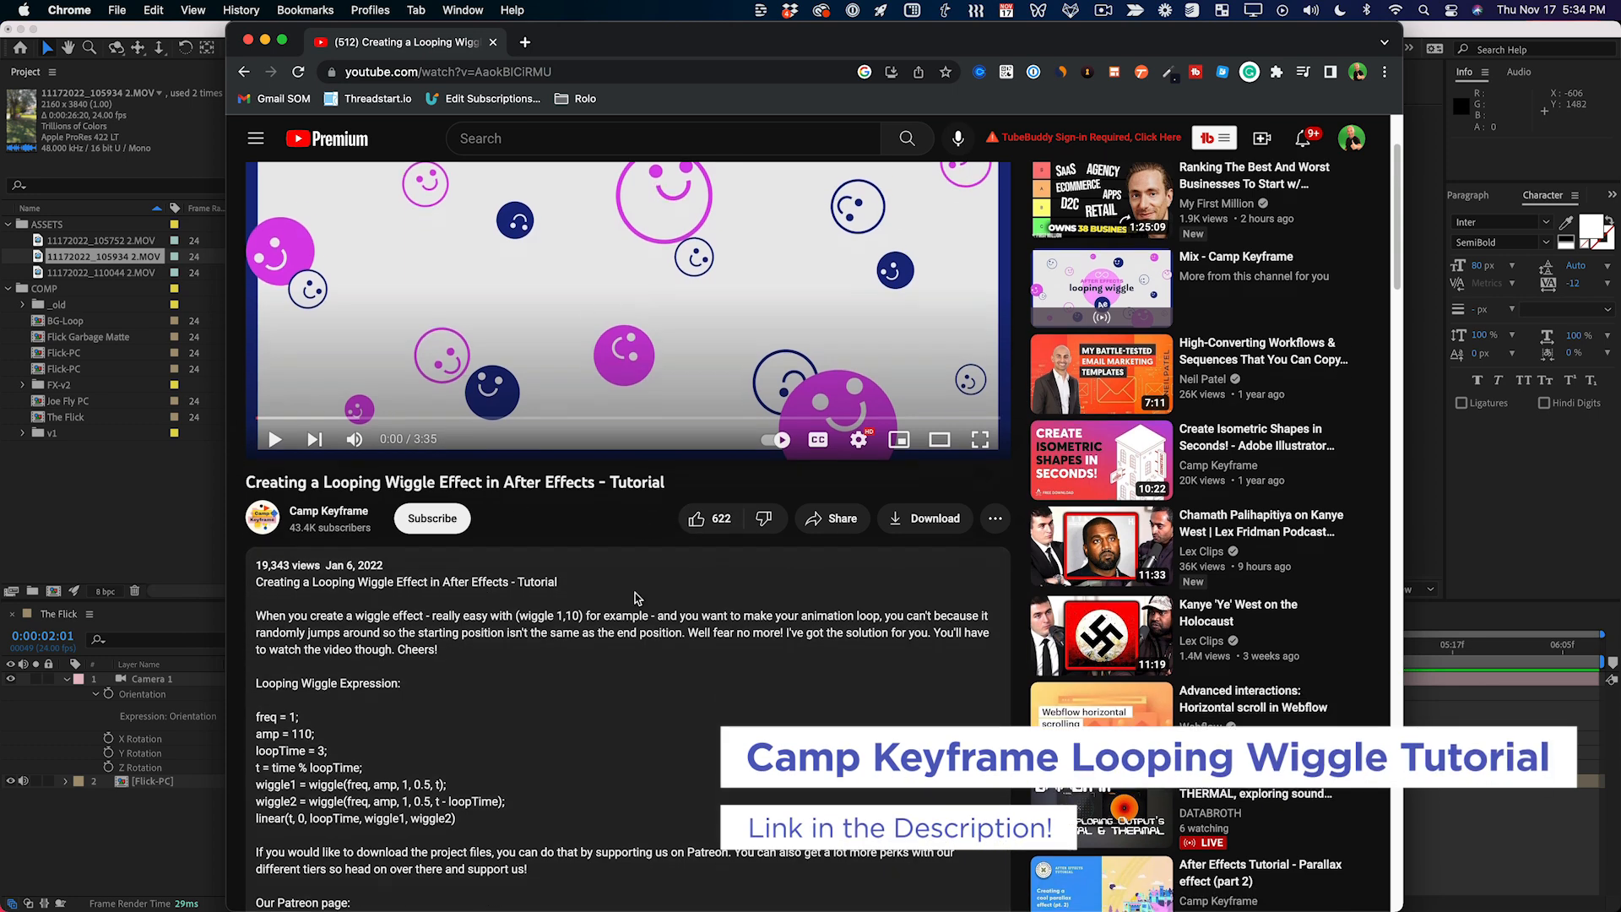
{"action": "scroll", "coordinate": [627, 592], "scroll_direction": "down", "scroll_amount": 2}
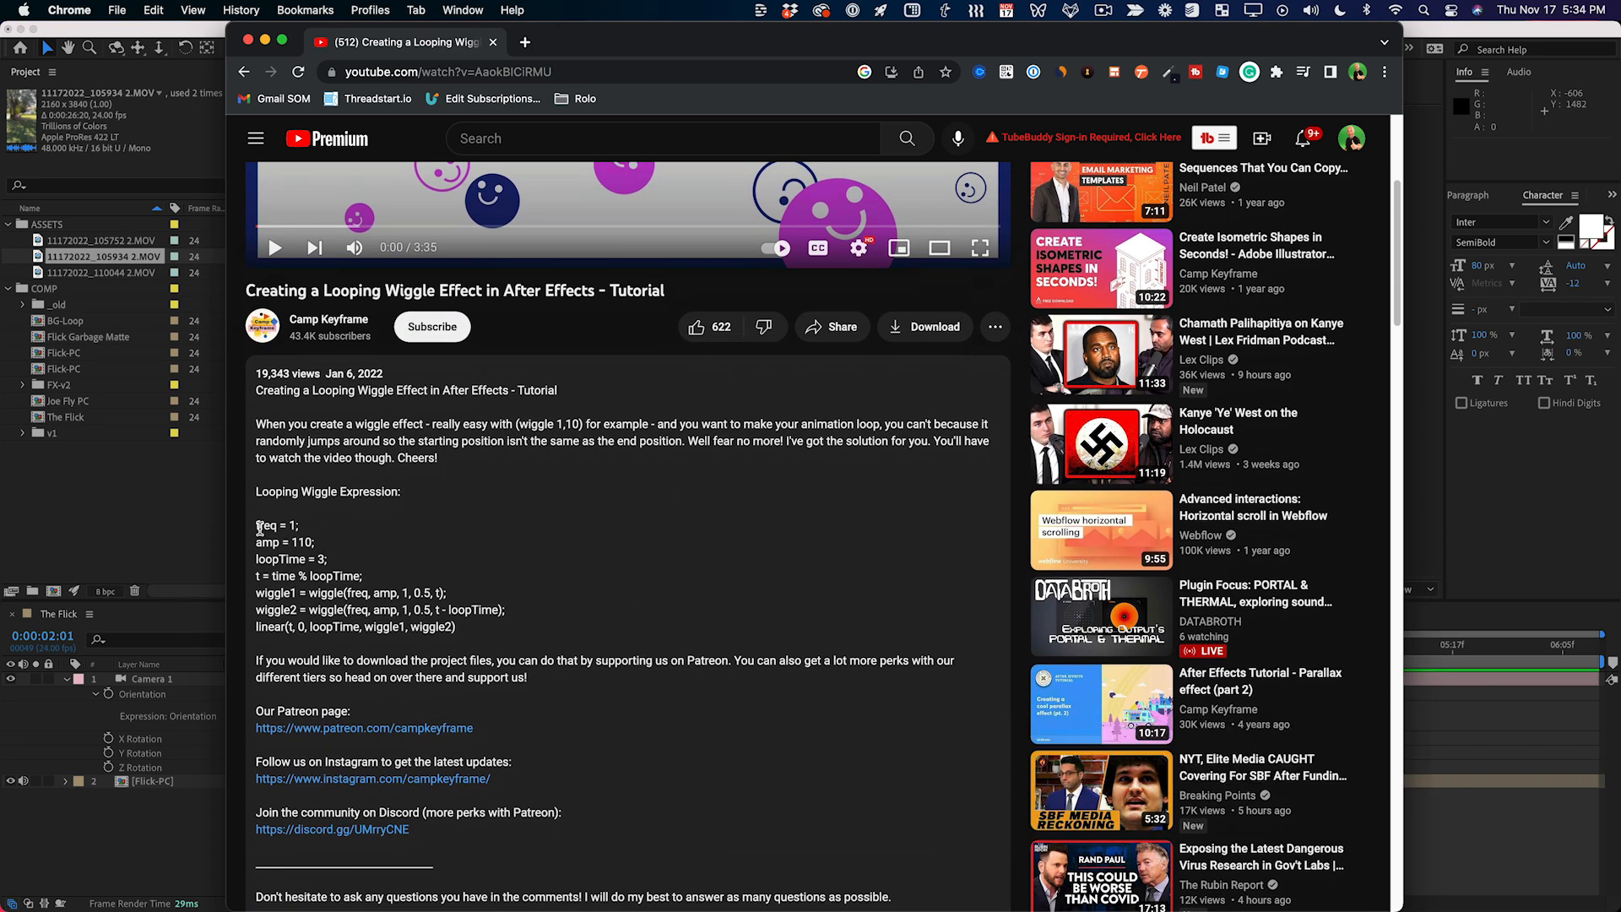
{"action": "left_click_drag", "start_coordinate": [255, 526], "coordinate": [487, 627]}
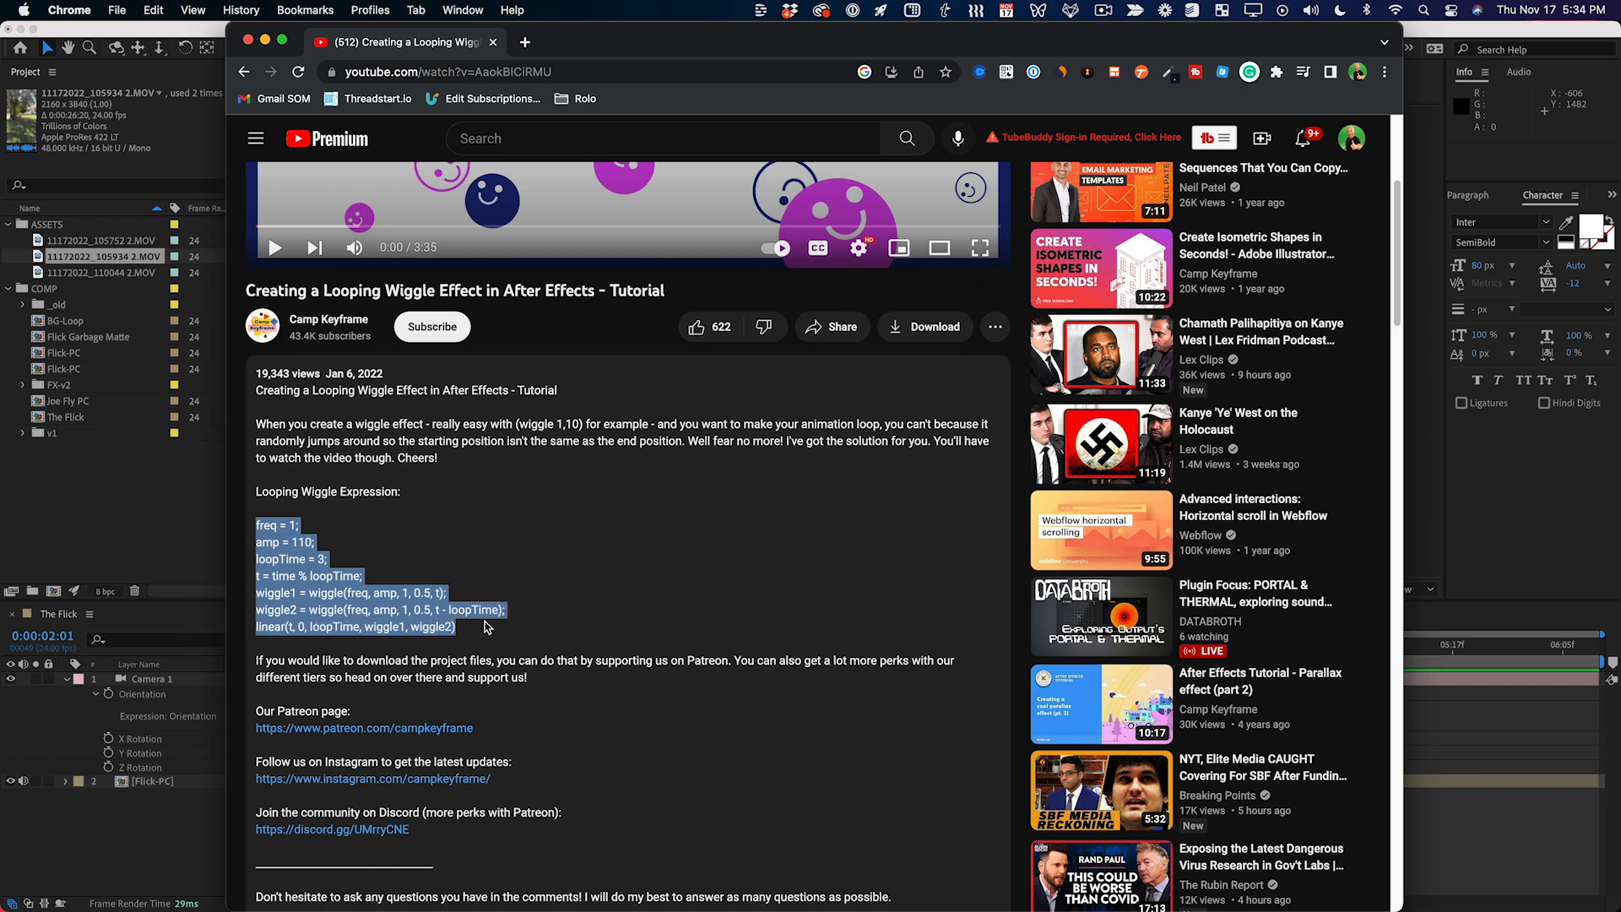
Step: Switch to After Effects and replace the camera's Orientation expression with the copied looping wiggle code
{"action": "left_click", "coordinate": [184, 554]}
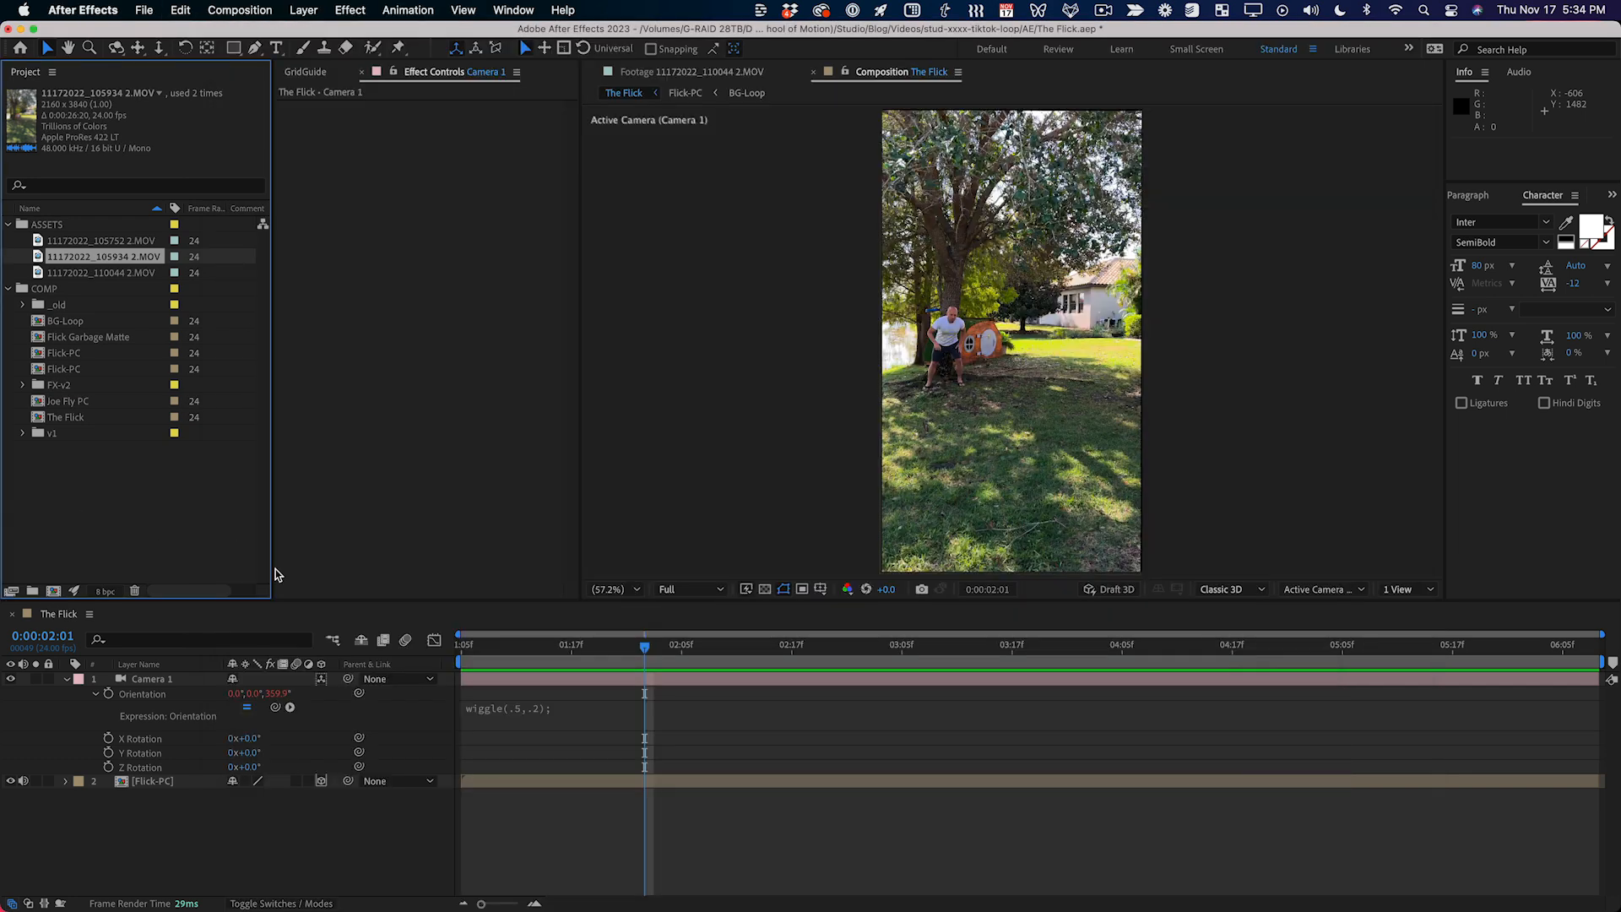
{"action": "left_click", "coordinate": [579, 718]}
{"action": "key", "text": "super+v"}
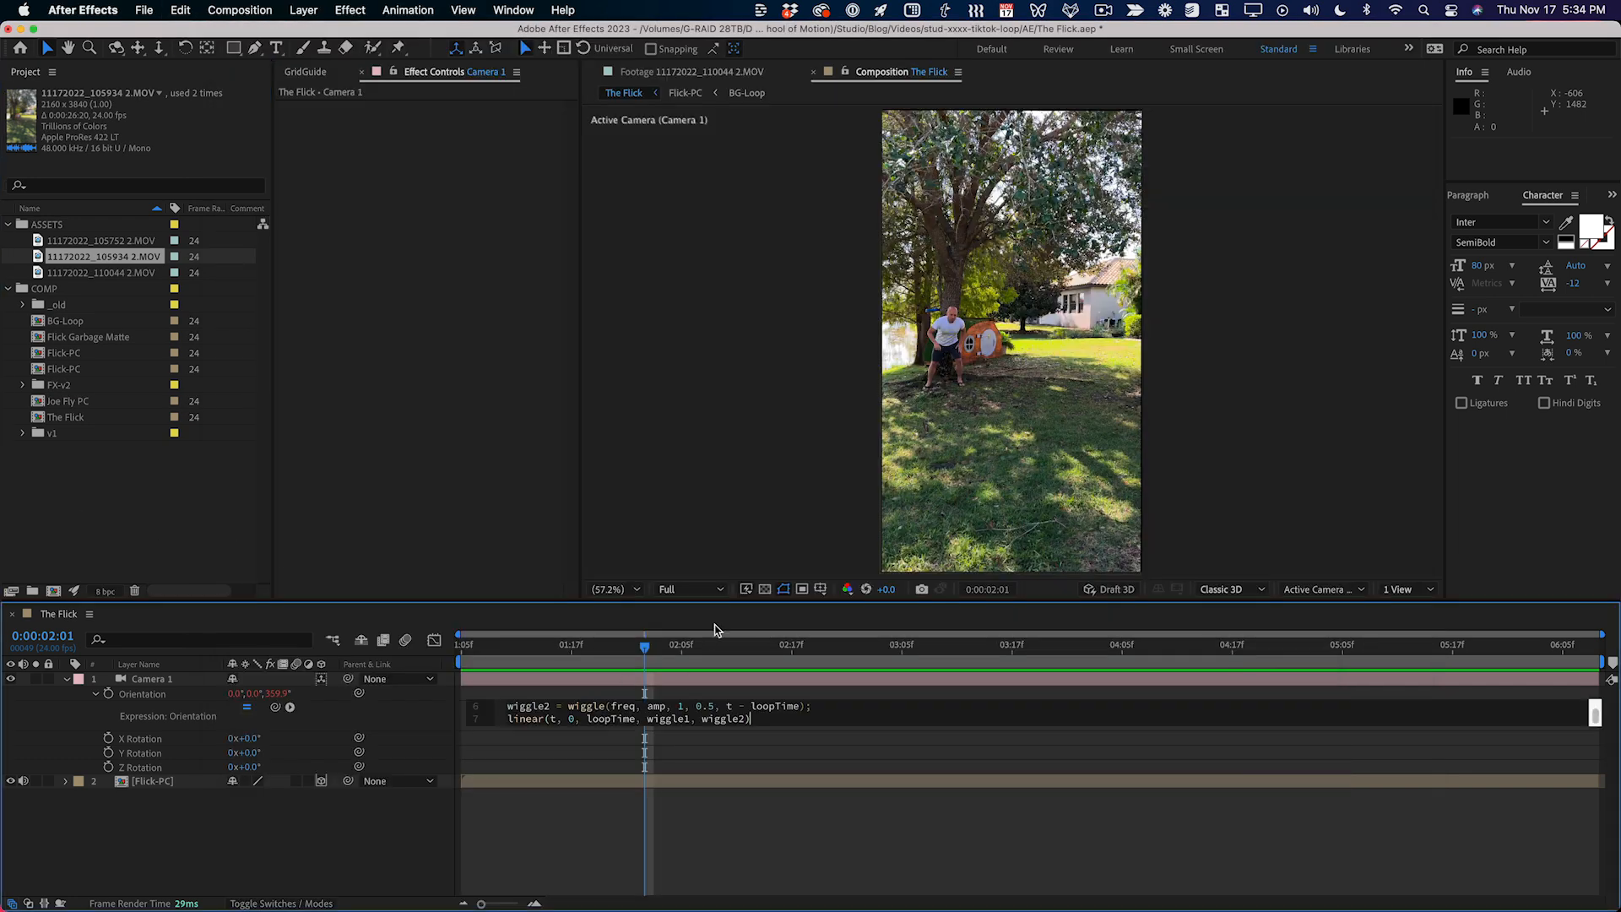
{"action": "left_click", "coordinate": [809, 740]}
{"action": "left_click", "coordinate": [659, 721]}
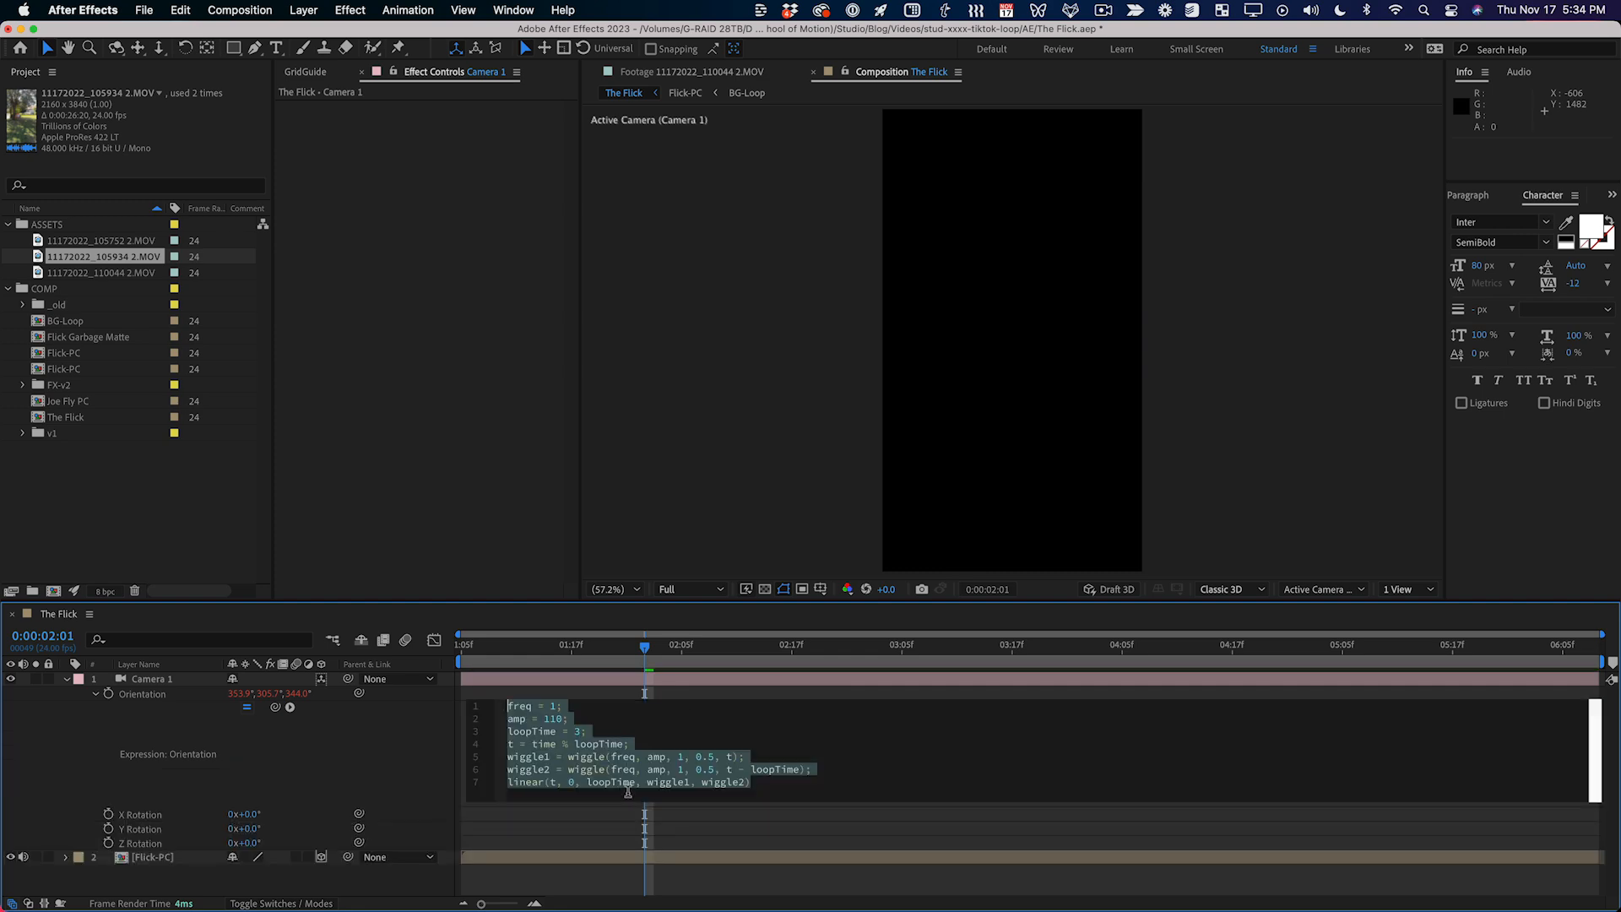
Step: Set freq to .7 and amp to .2 in the camera's looping wiggle expression
{"action": "left_click", "coordinate": [629, 792]}
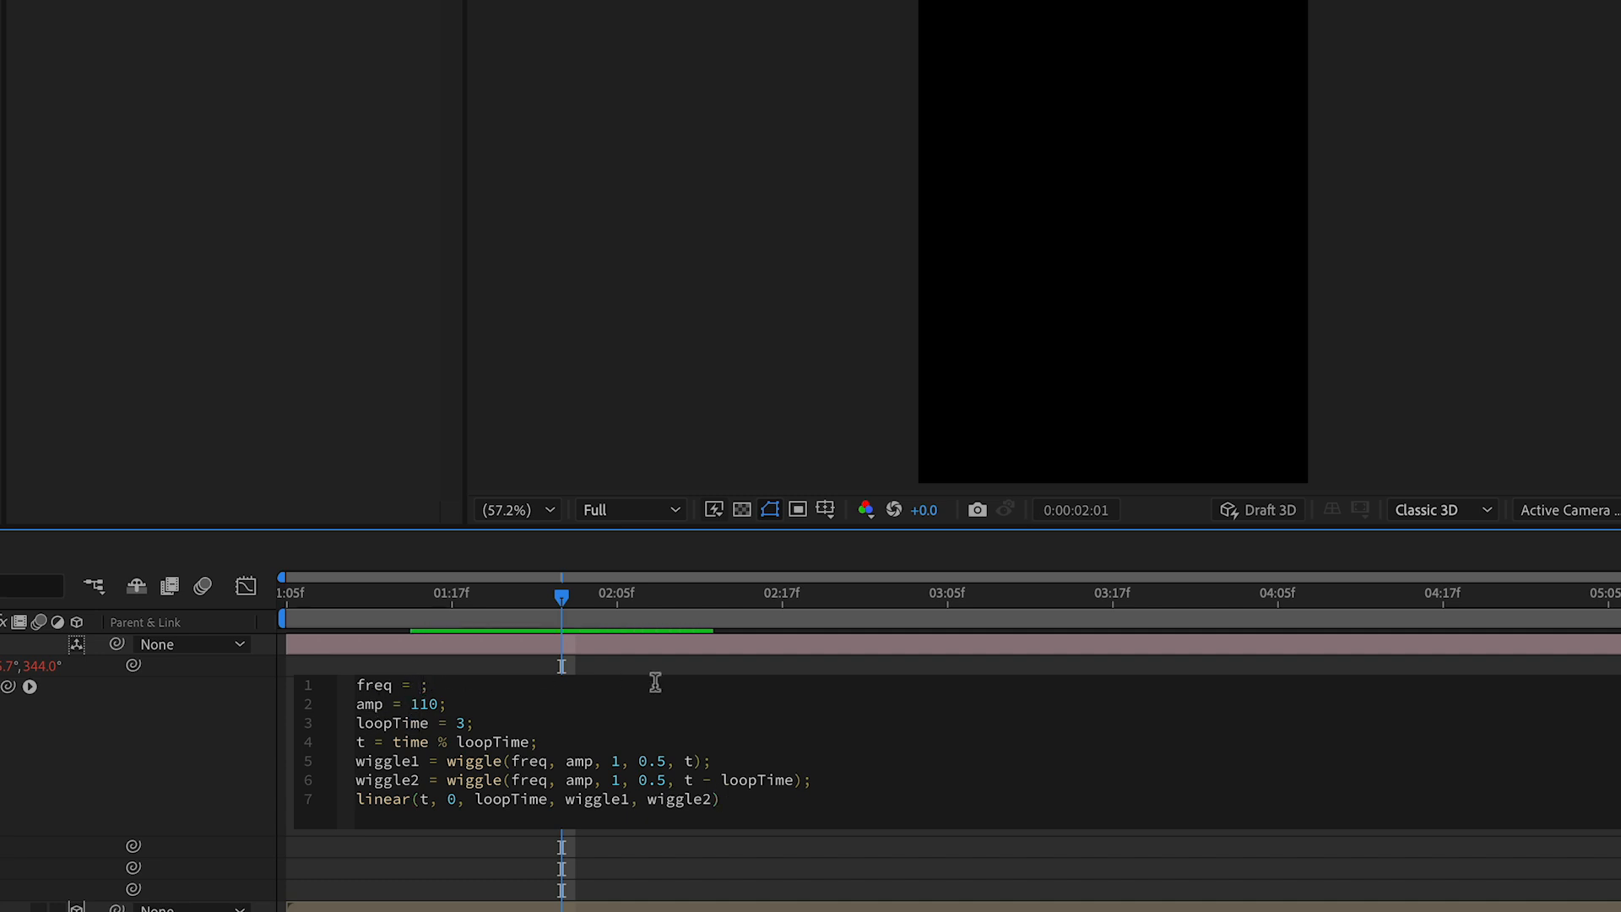
{"action": "type", "text": ".7"}
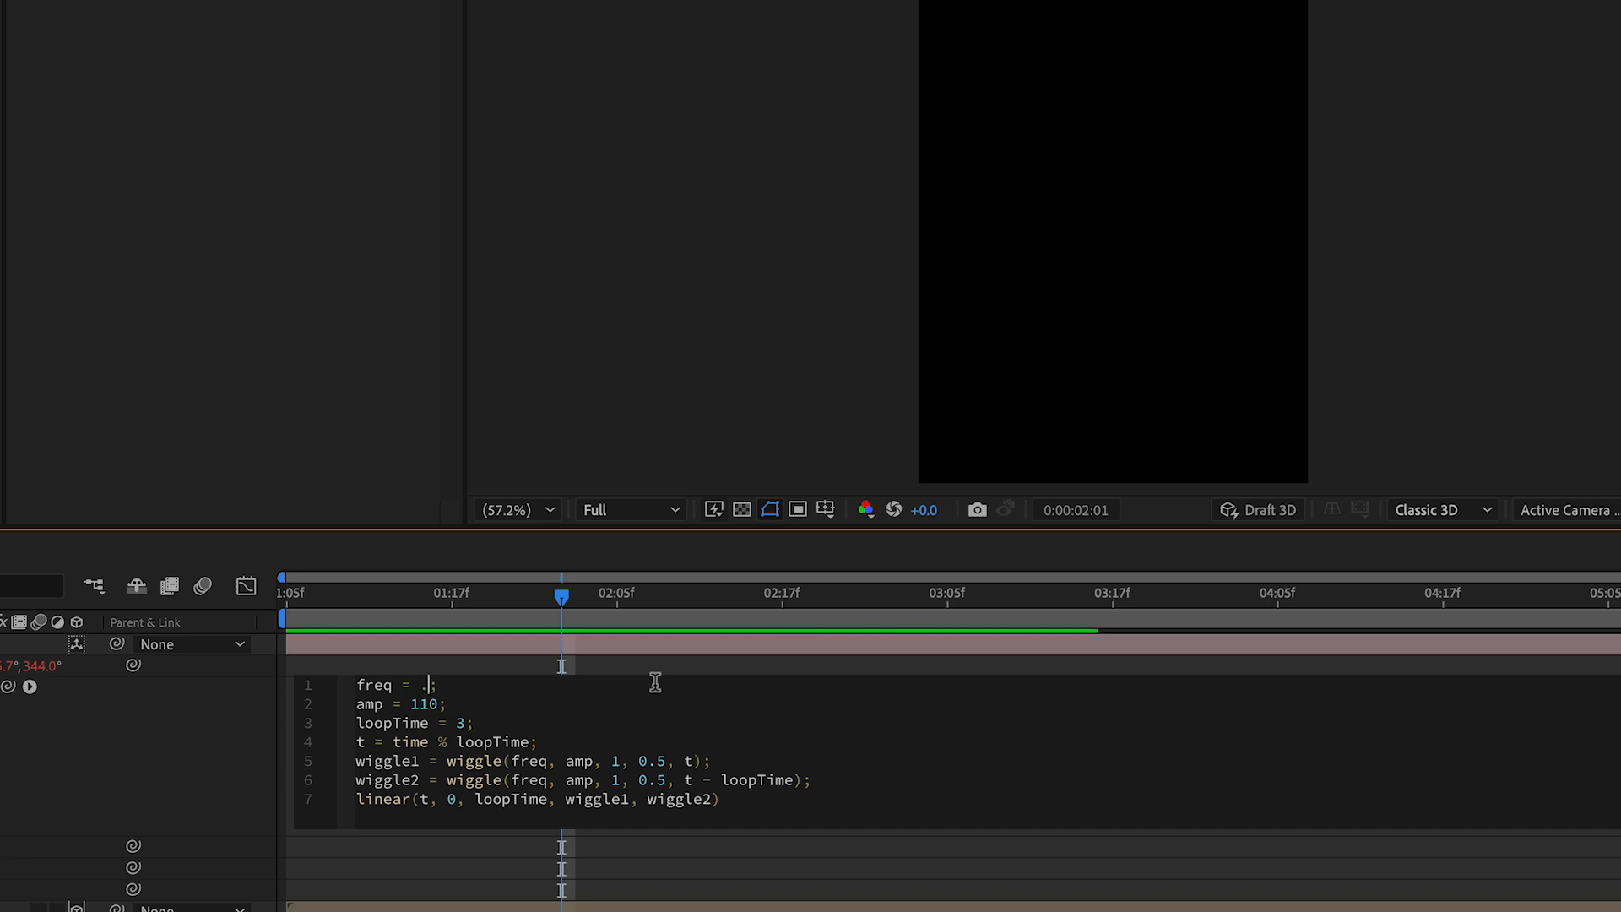
{"action": "key", "text": "Down"}
{"action": "key", "text": "BackSpace"}
{"action": "key", "text": "BackSpace"}
{"action": "key", "text": "BackSpace"}
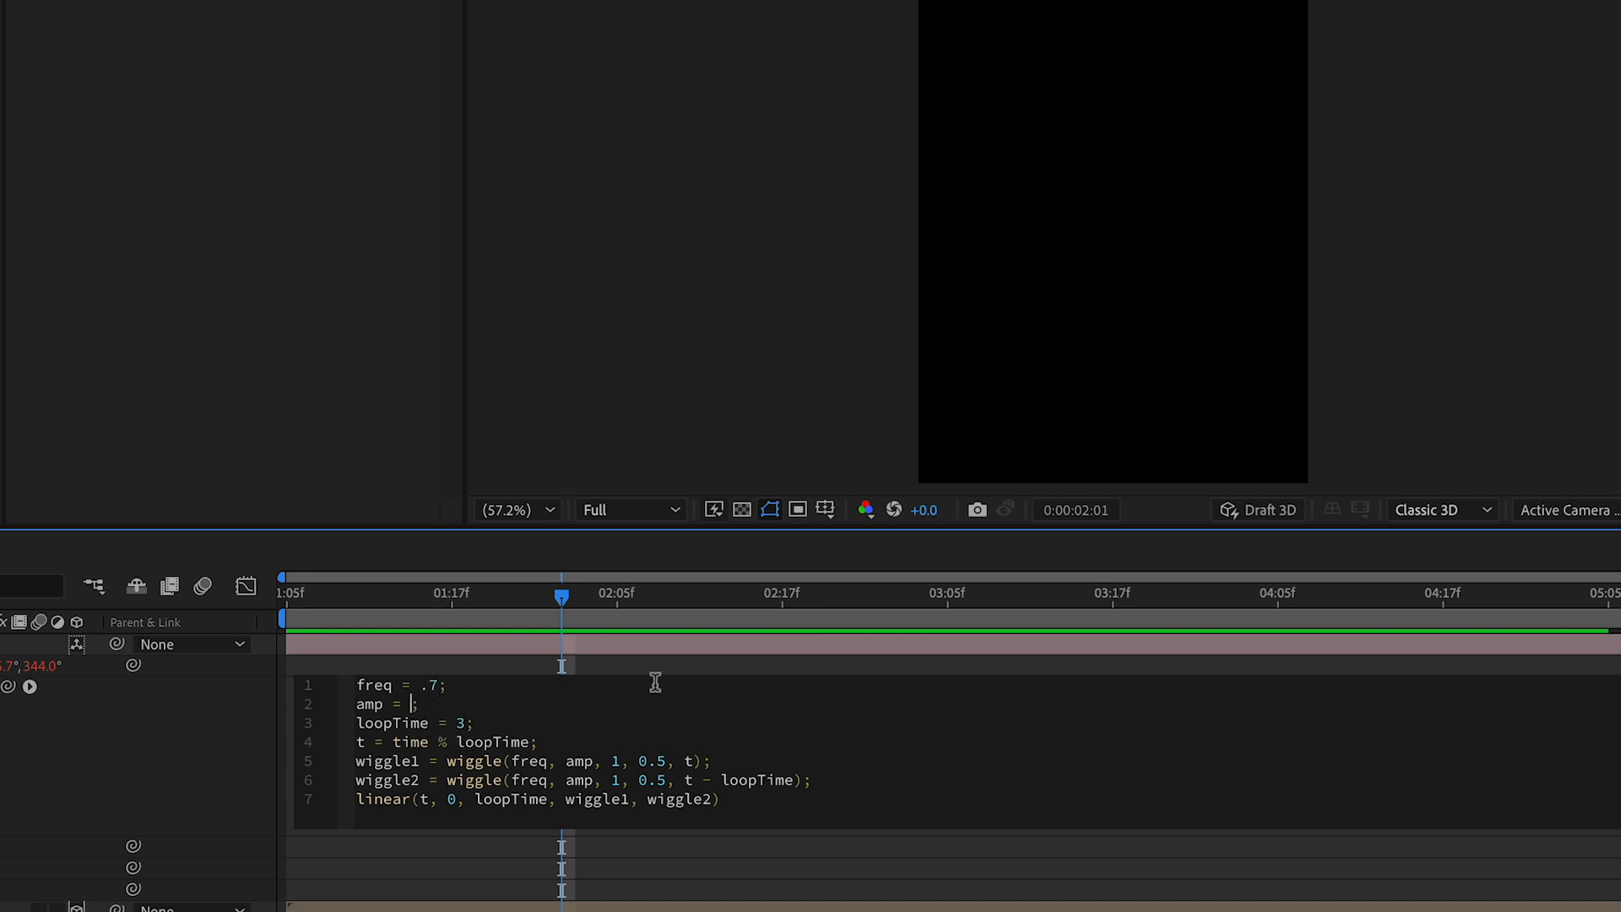
{"action": "key", "text": "KP_Enter"}
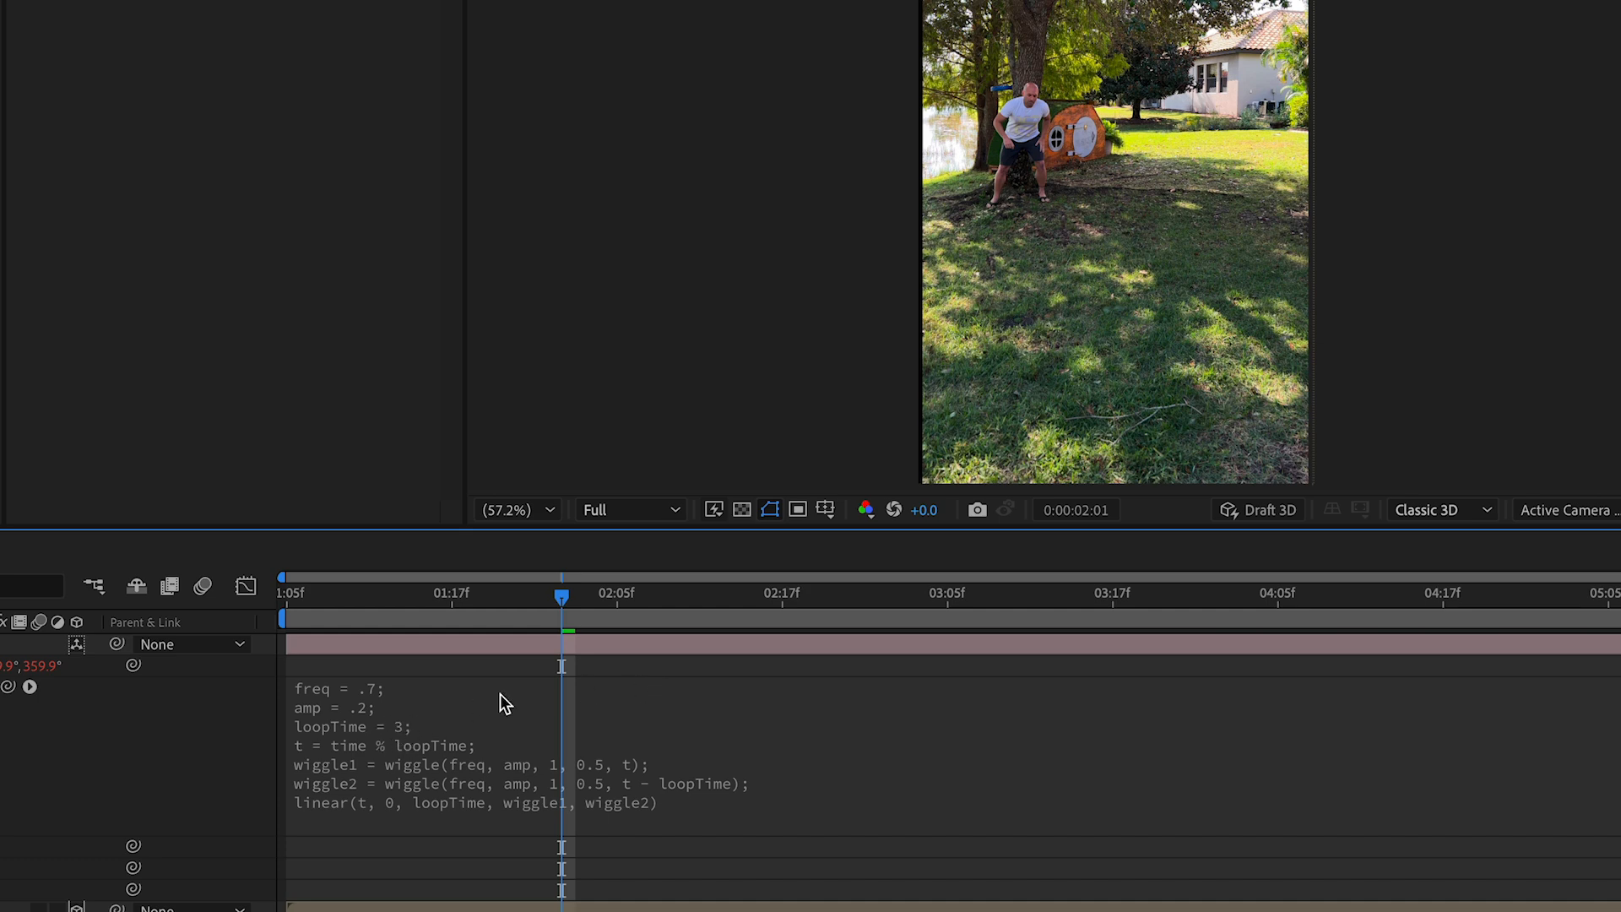
Step: Set the start timecode of The Flick composition to 0
{"action": "left_click_drag", "start_coordinate": [387, 600], "coordinate": [211, 602]}
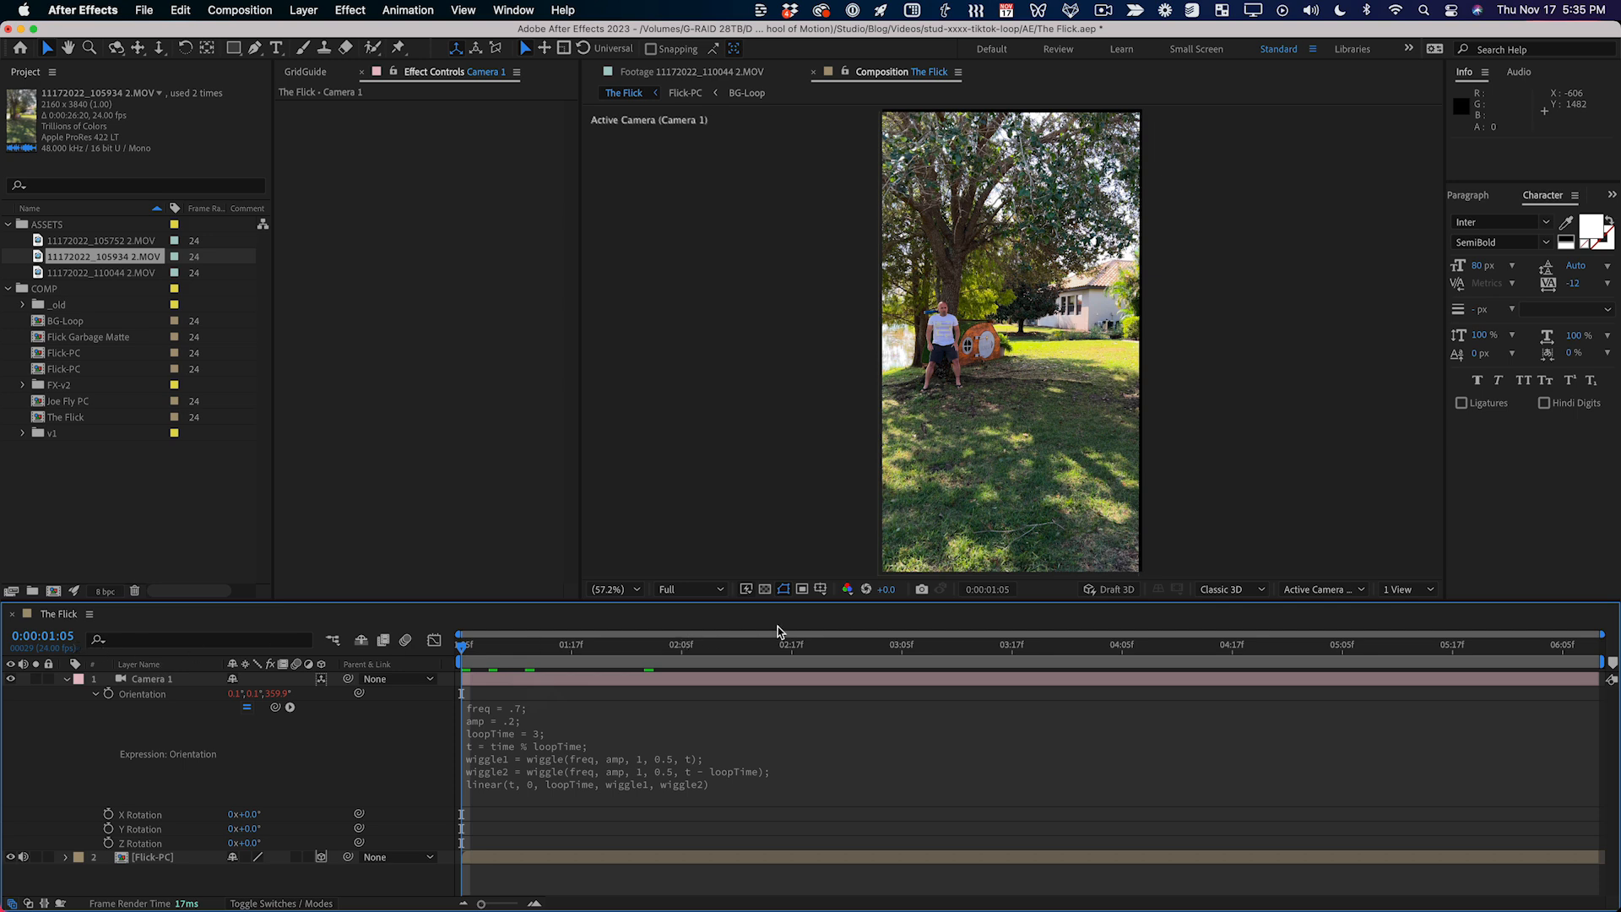
{"action": "key", "text": "super+k"}
{"action": "left_click", "coordinate": [783, 462]}
{"action": "type", "text": "0"}
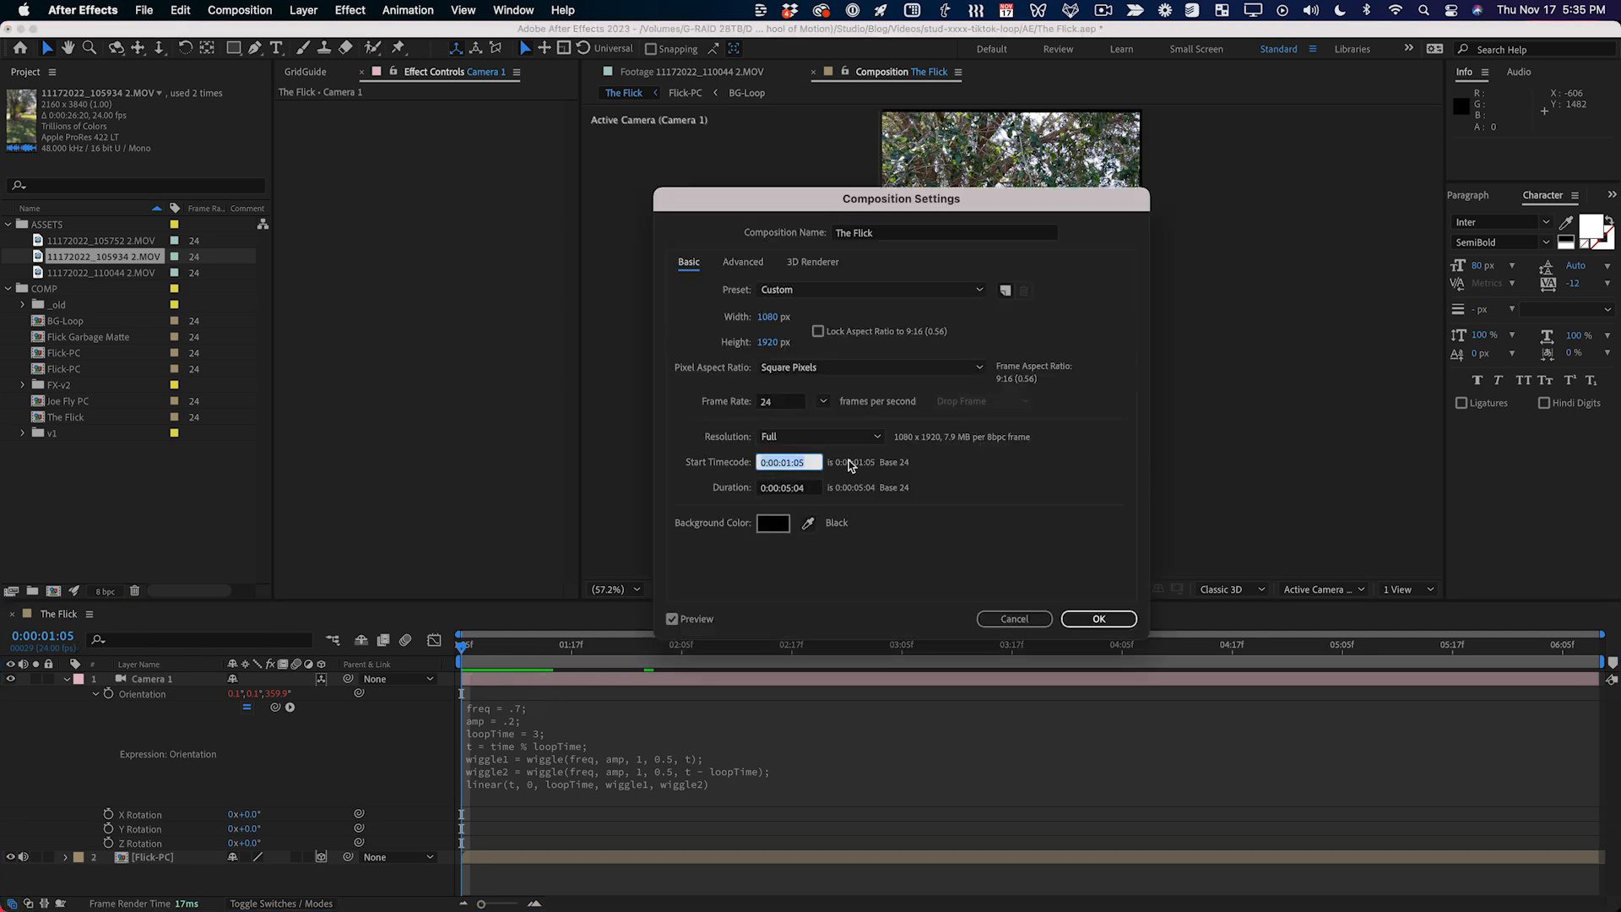
{"action": "key", "text": "Return"}
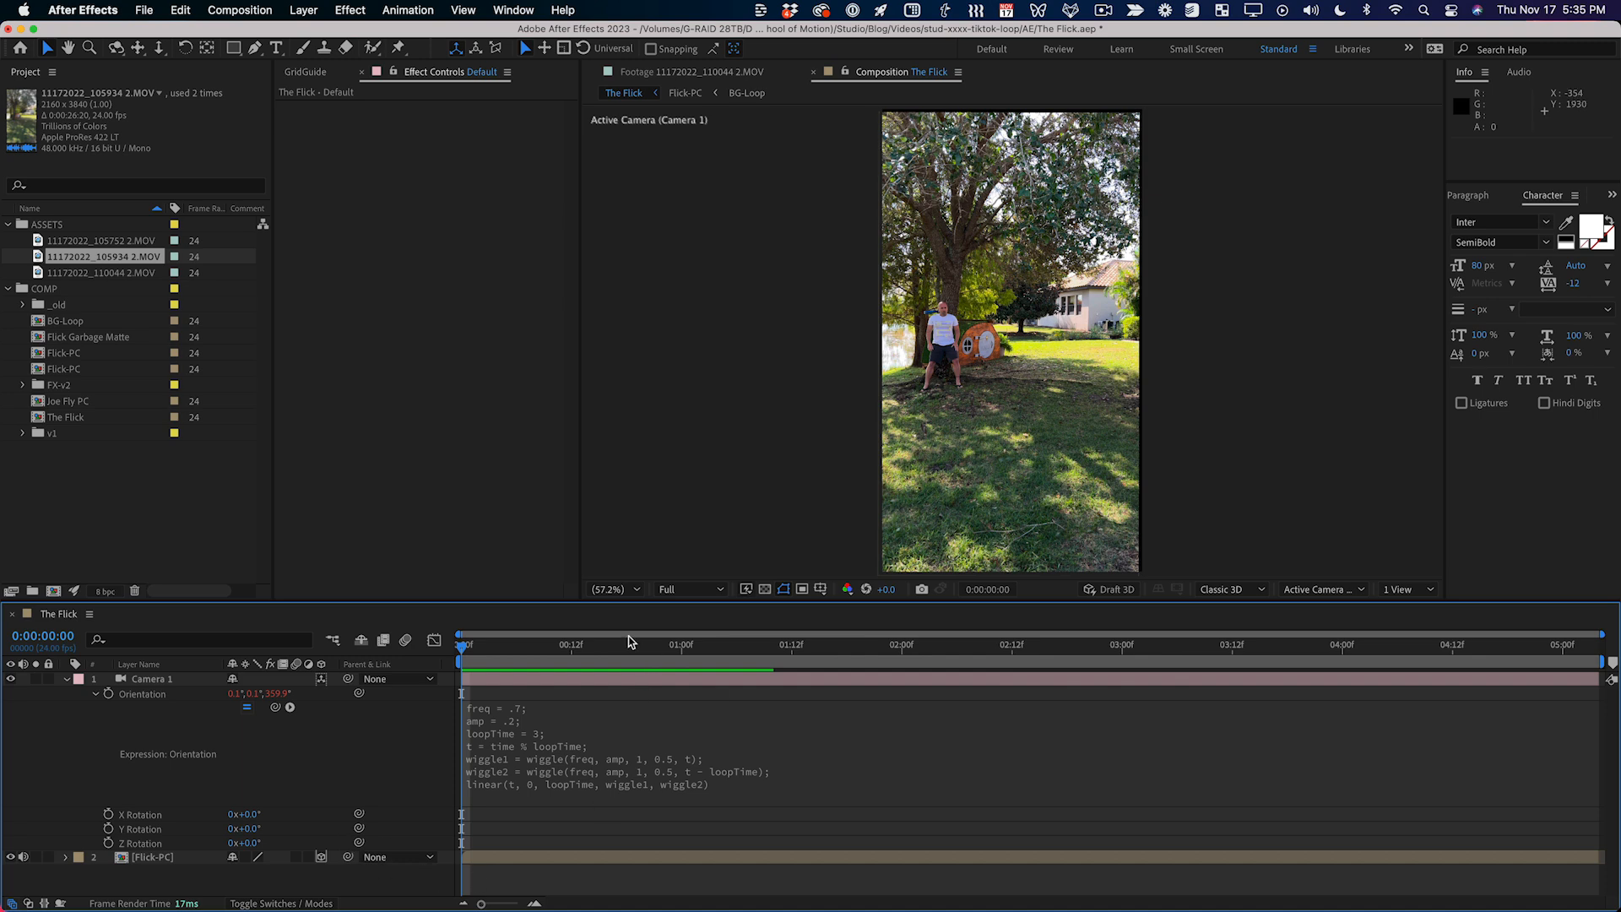
Step: Go to the composition's last frame and set loopTime in the Orientation expression to 123/24
{"action": "left_click_drag", "start_coordinate": [544, 667], "coordinate": [1615, 659]}
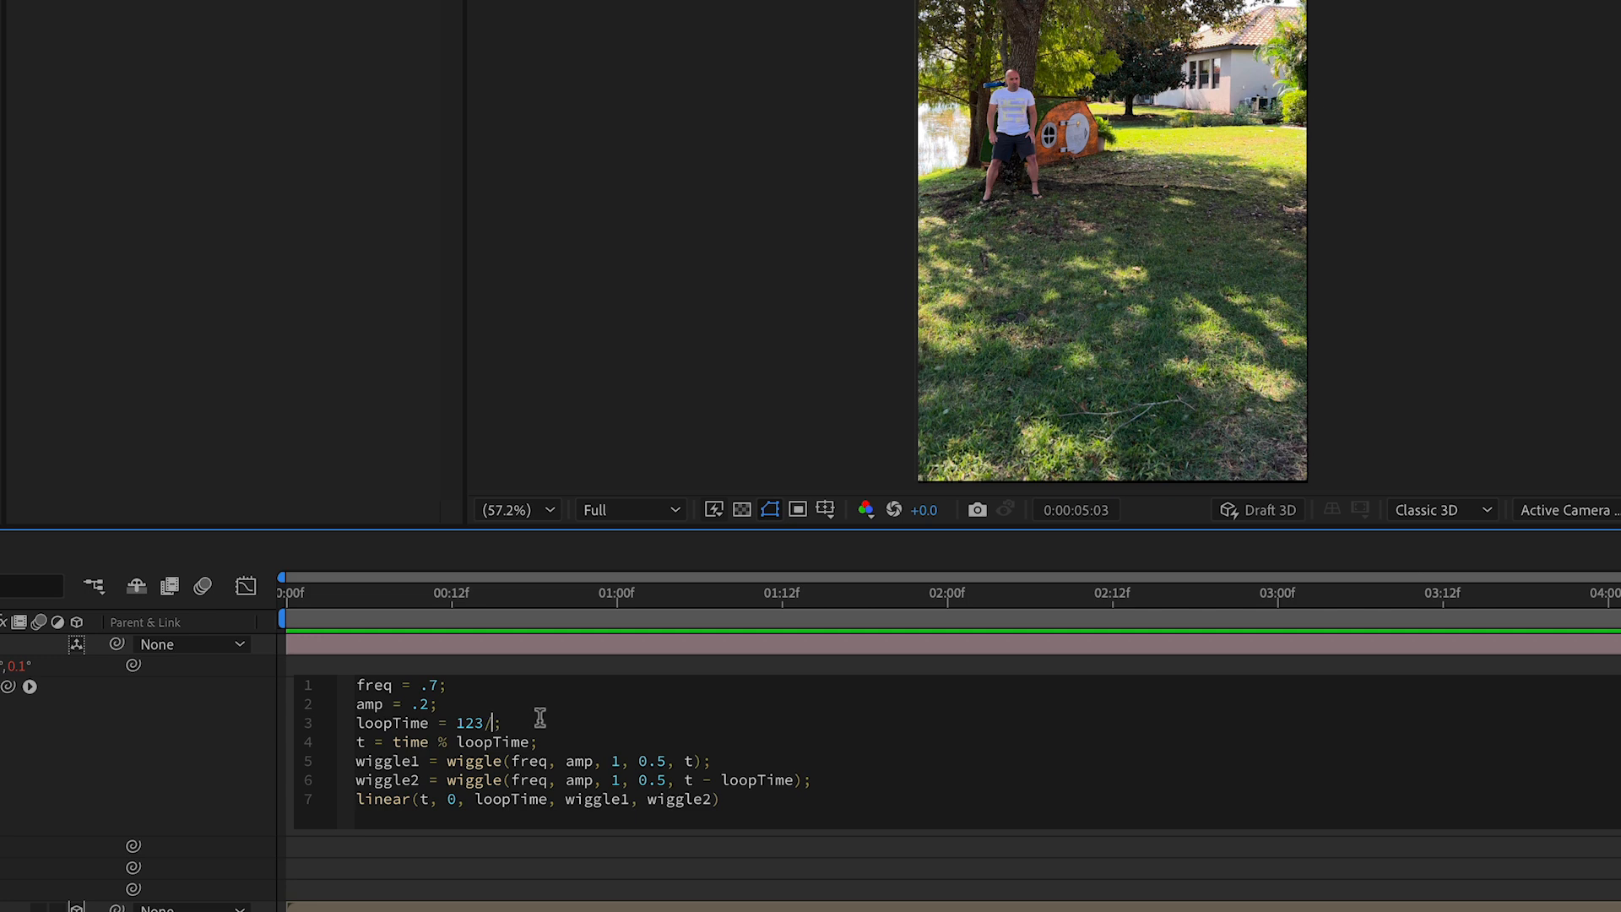
{"action": "type", "text": "4"}
{"action": "key", "text": "KP_Enter"}
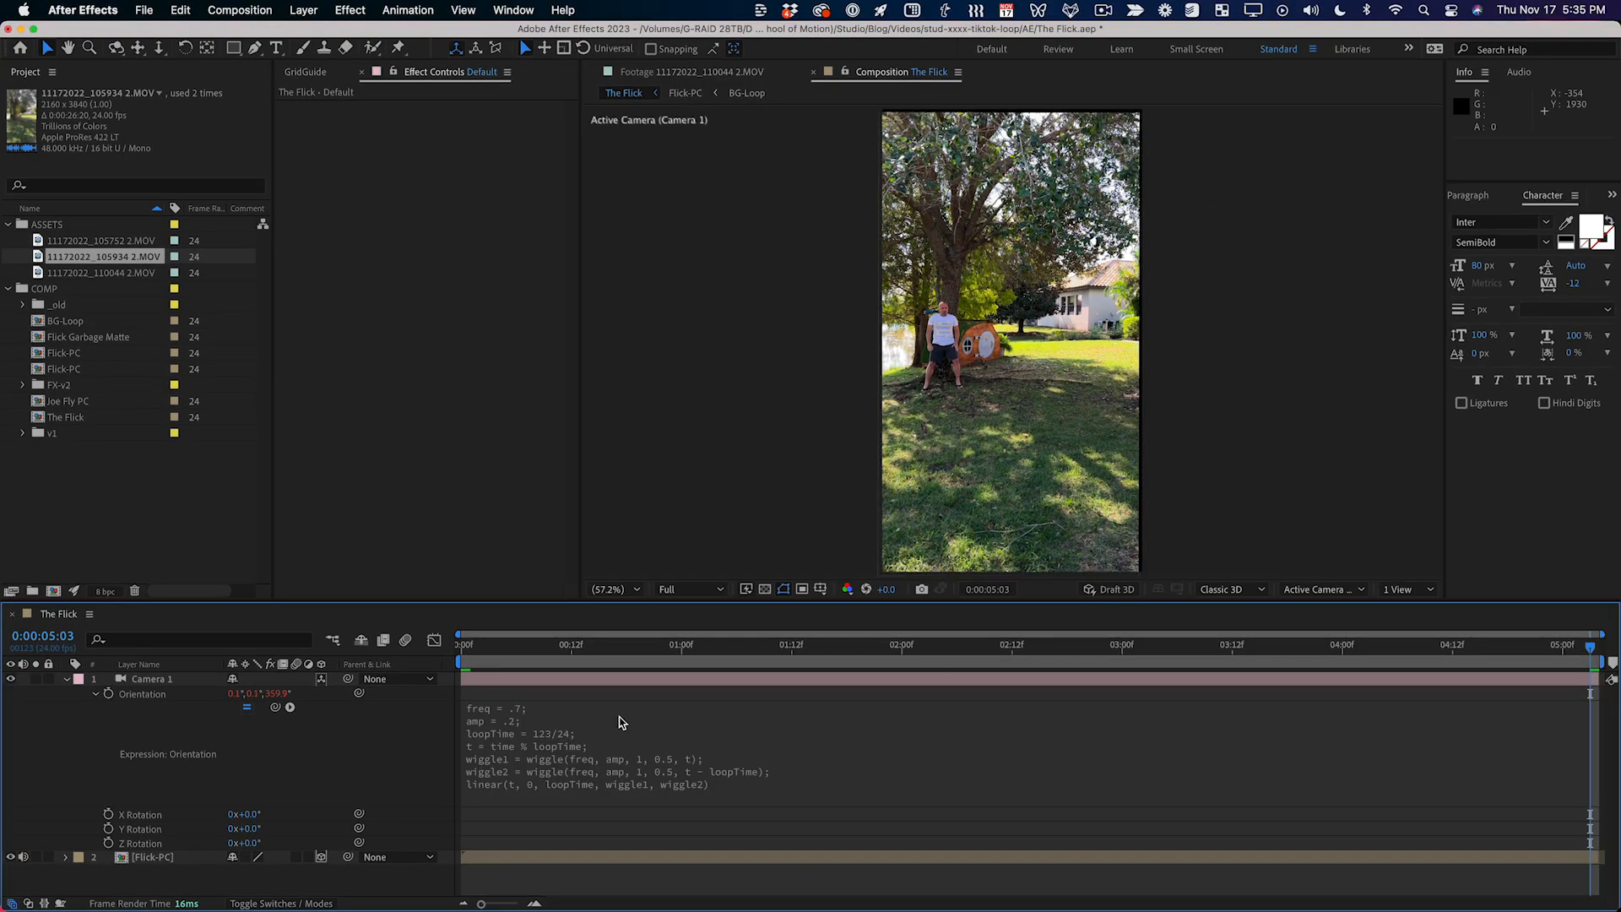
Step: Compare the composition's first and last frames repeatedly to check that the camera wiggle loops
{"action": "key", "text": "Home"}
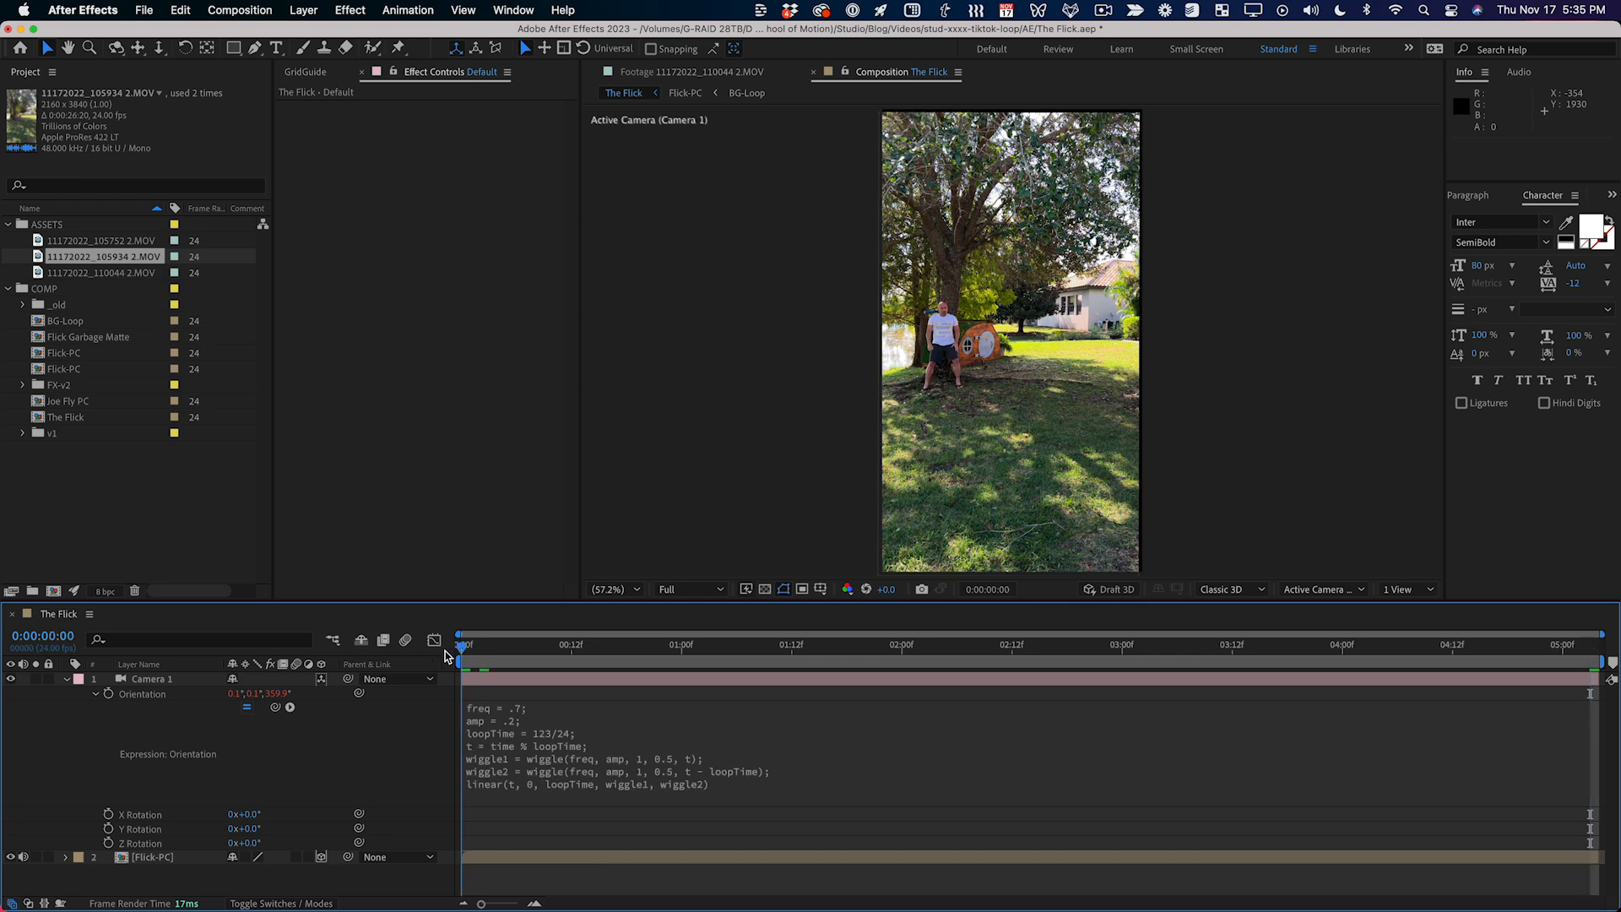
{"action": "key", "text": "End"}
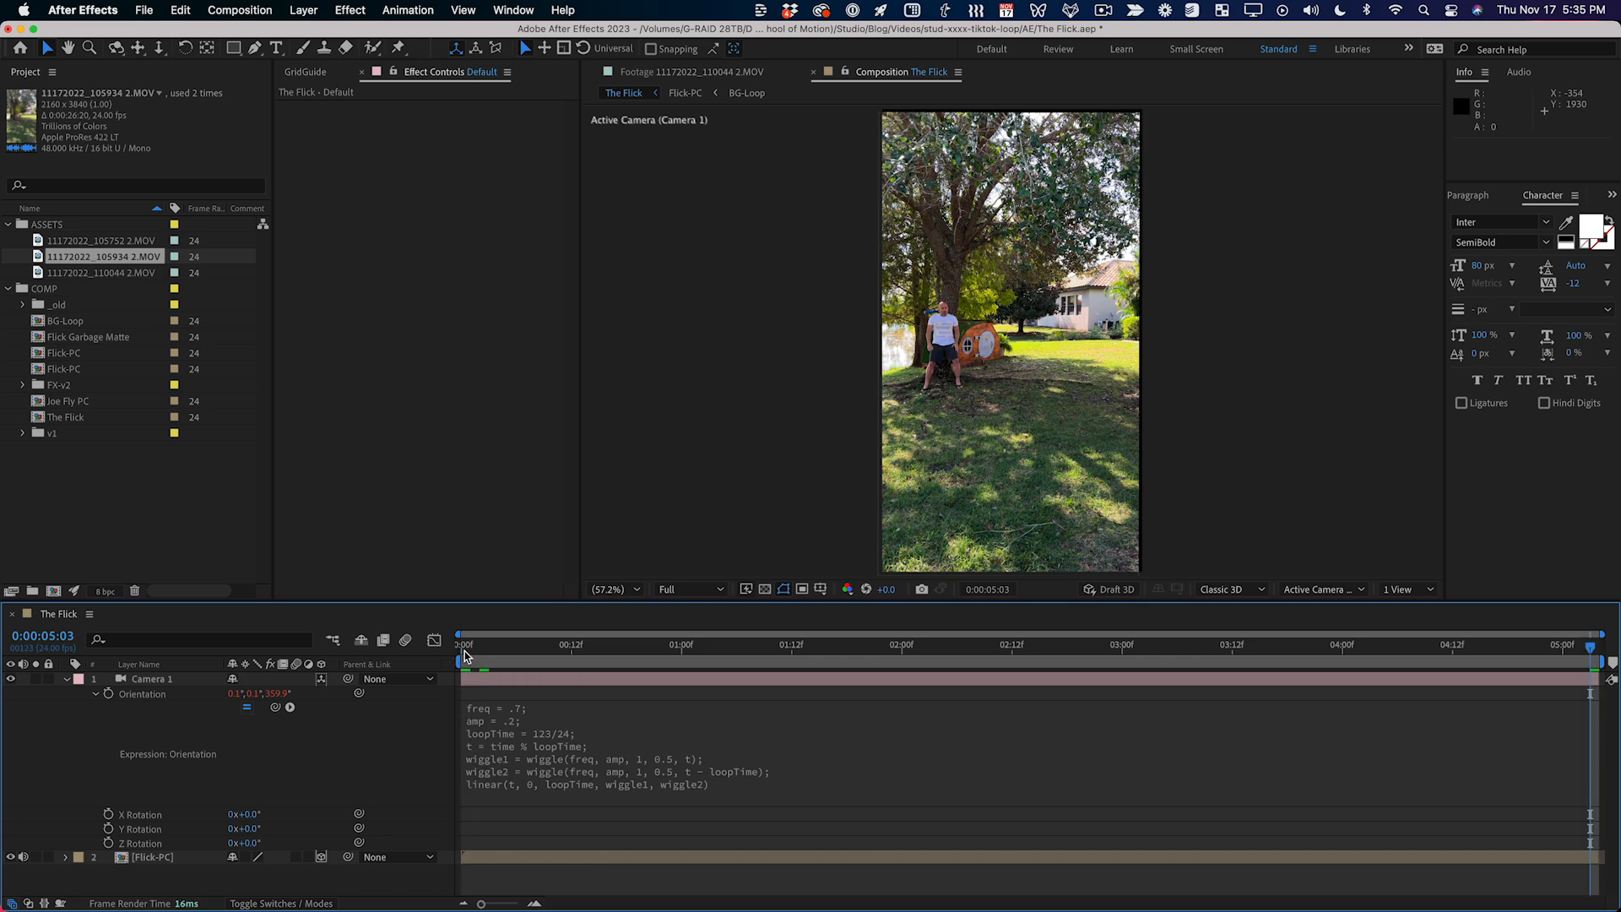
{"action": "key", "text": "Home"}
{"action": "key", "text": "End"}
{"action": "key", "text": "Home"}
{"action": "key", "text": "End"}
{"action": "key", "text": "Home"}
{"action": "key", "text": "End"}
{"action": "key", "text": "Home"}
{"action": "key", "text": "End"}
{"action": "key", "text": "Home"}
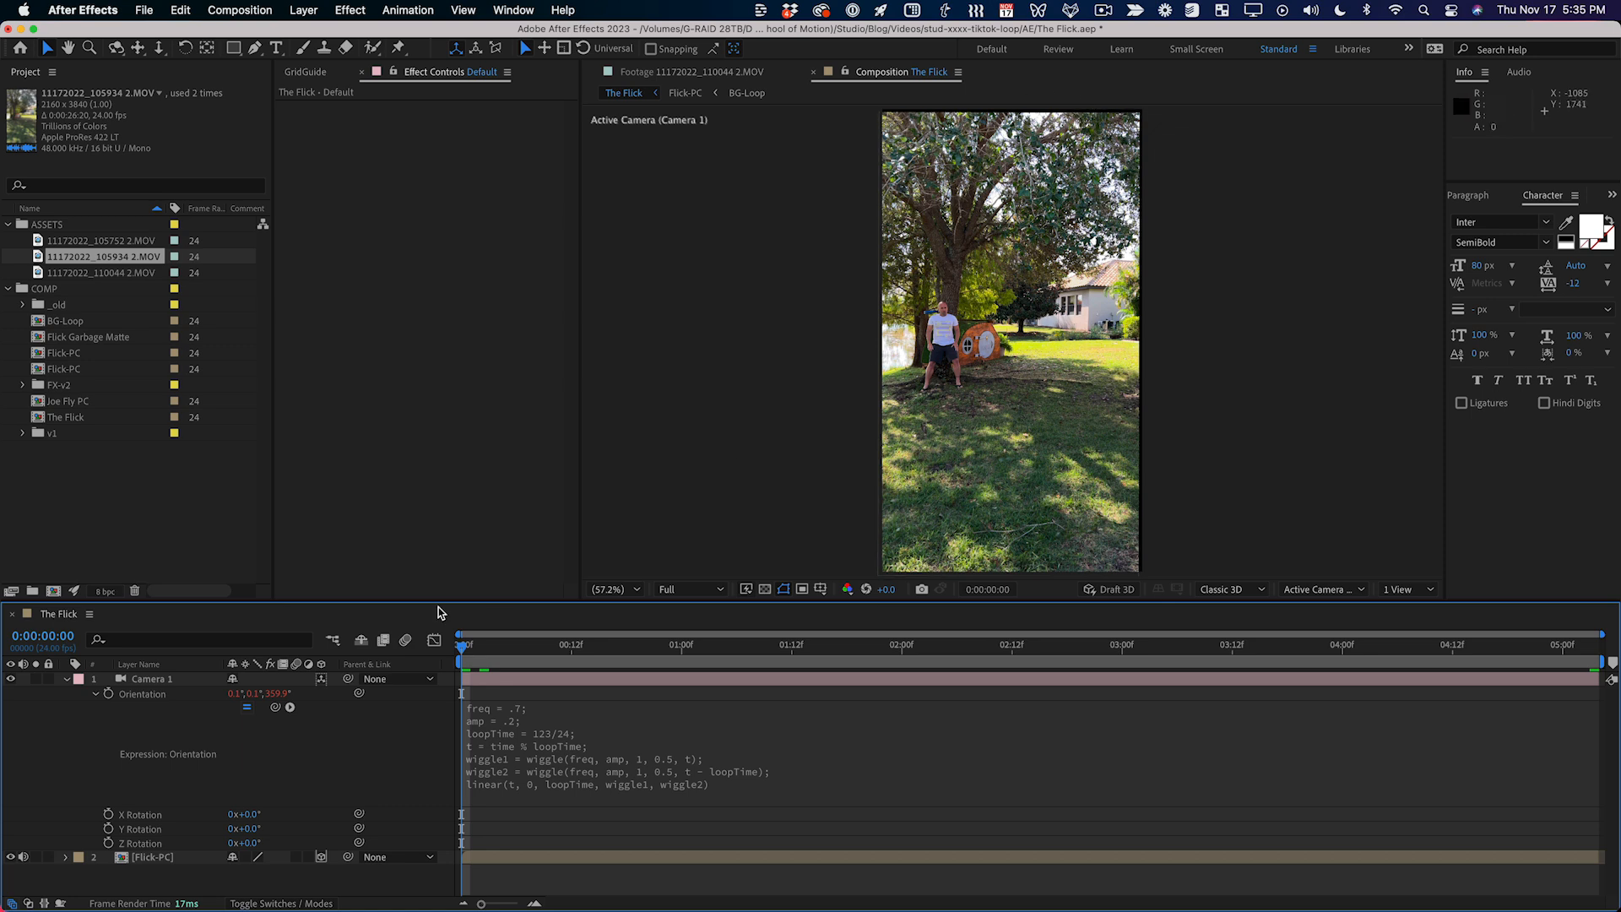
Step: Collapse Camera 1's properties, set the Flick-PC layer's scale to 102%, and check the frame edges along the timeline
{"action": "left_click", "coordinate": [162, 679]}
{"action": "key", "text": "u"}
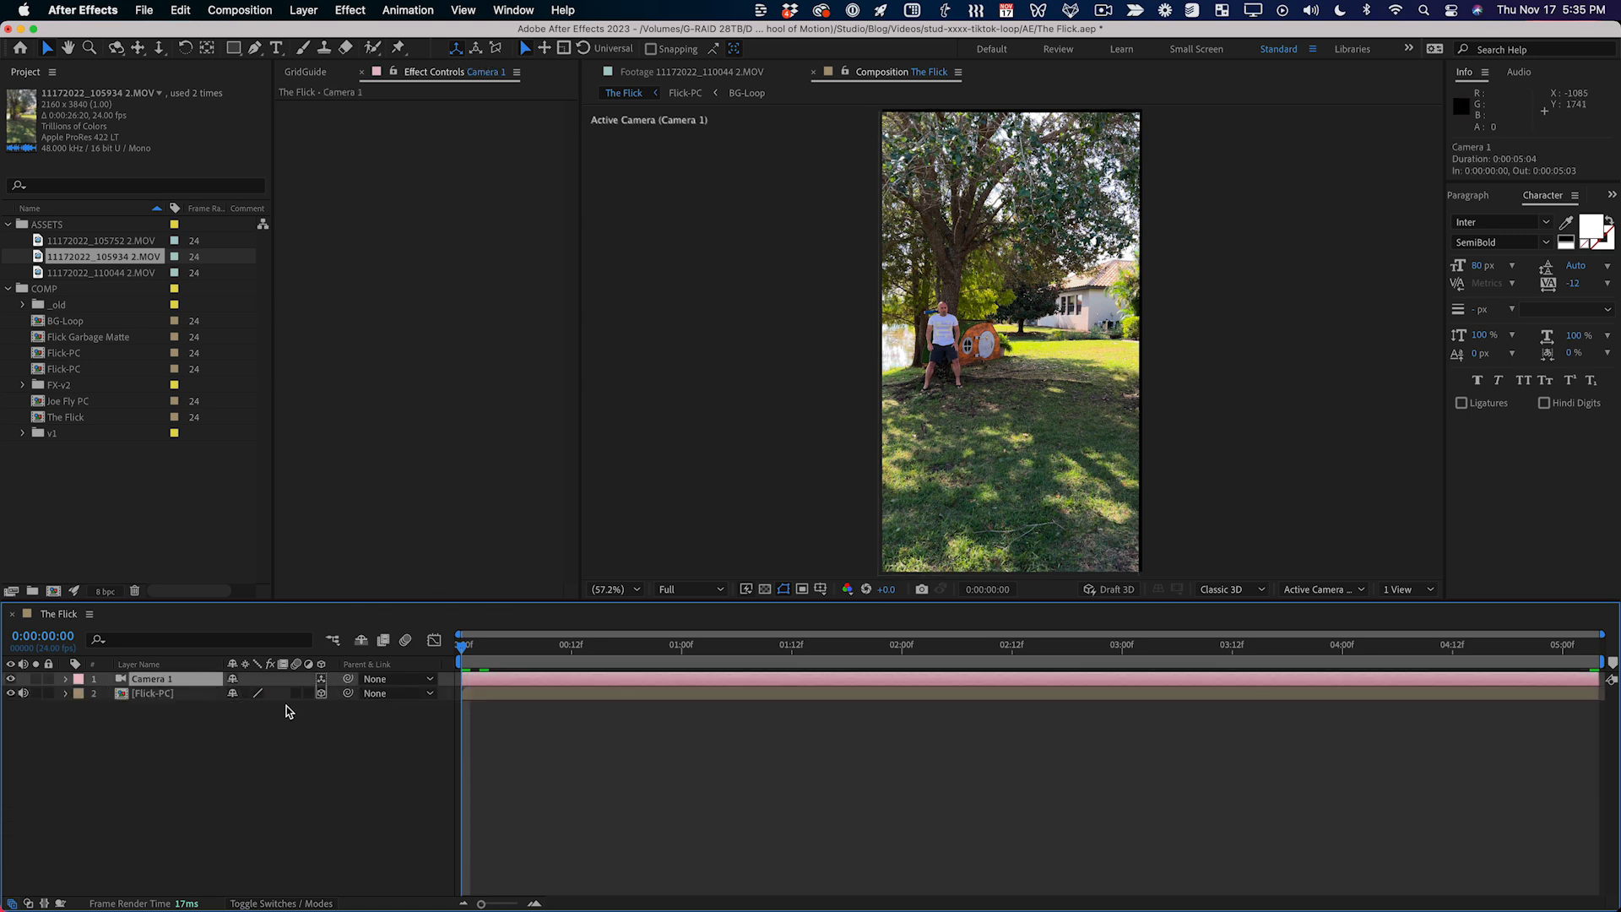
{"action": "left_click", "coordinate": [187, 693]}
{"action": "key", "text": "s"}
{"action": "left_click", "coordinate": [254, 709]}
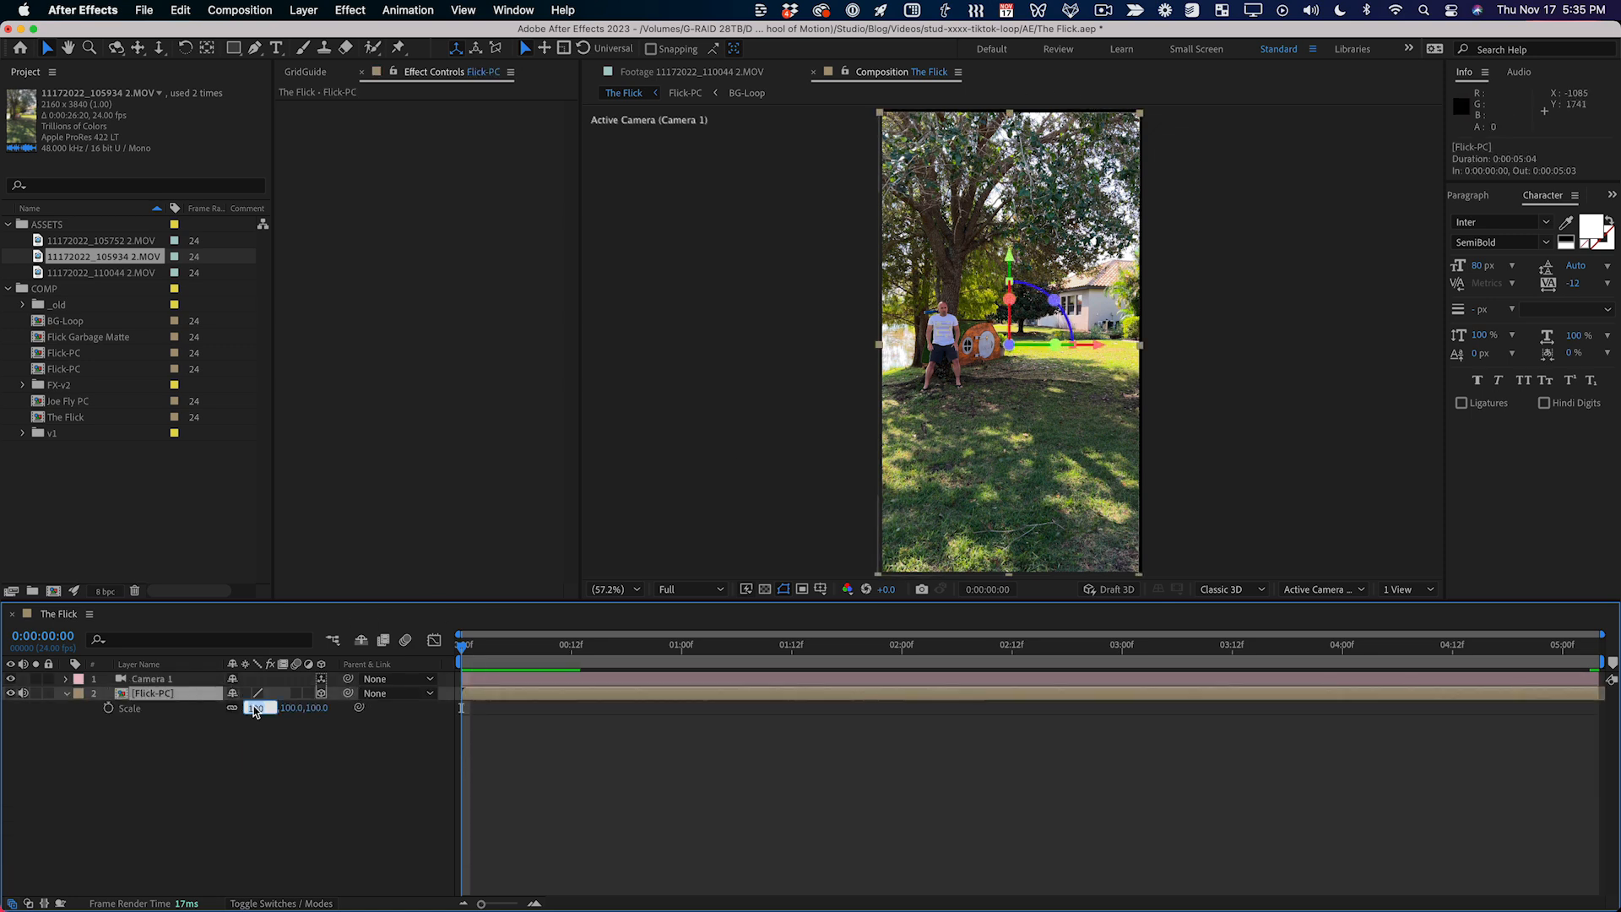
{"action": "type", "text": "102"}
{"action": "key", "text": "Return"}
{"action": "left_click_drag", "start_coordinate": [463, 646], "coordinate": [701, 648]}
{"action": "key", "text": "super+z"}
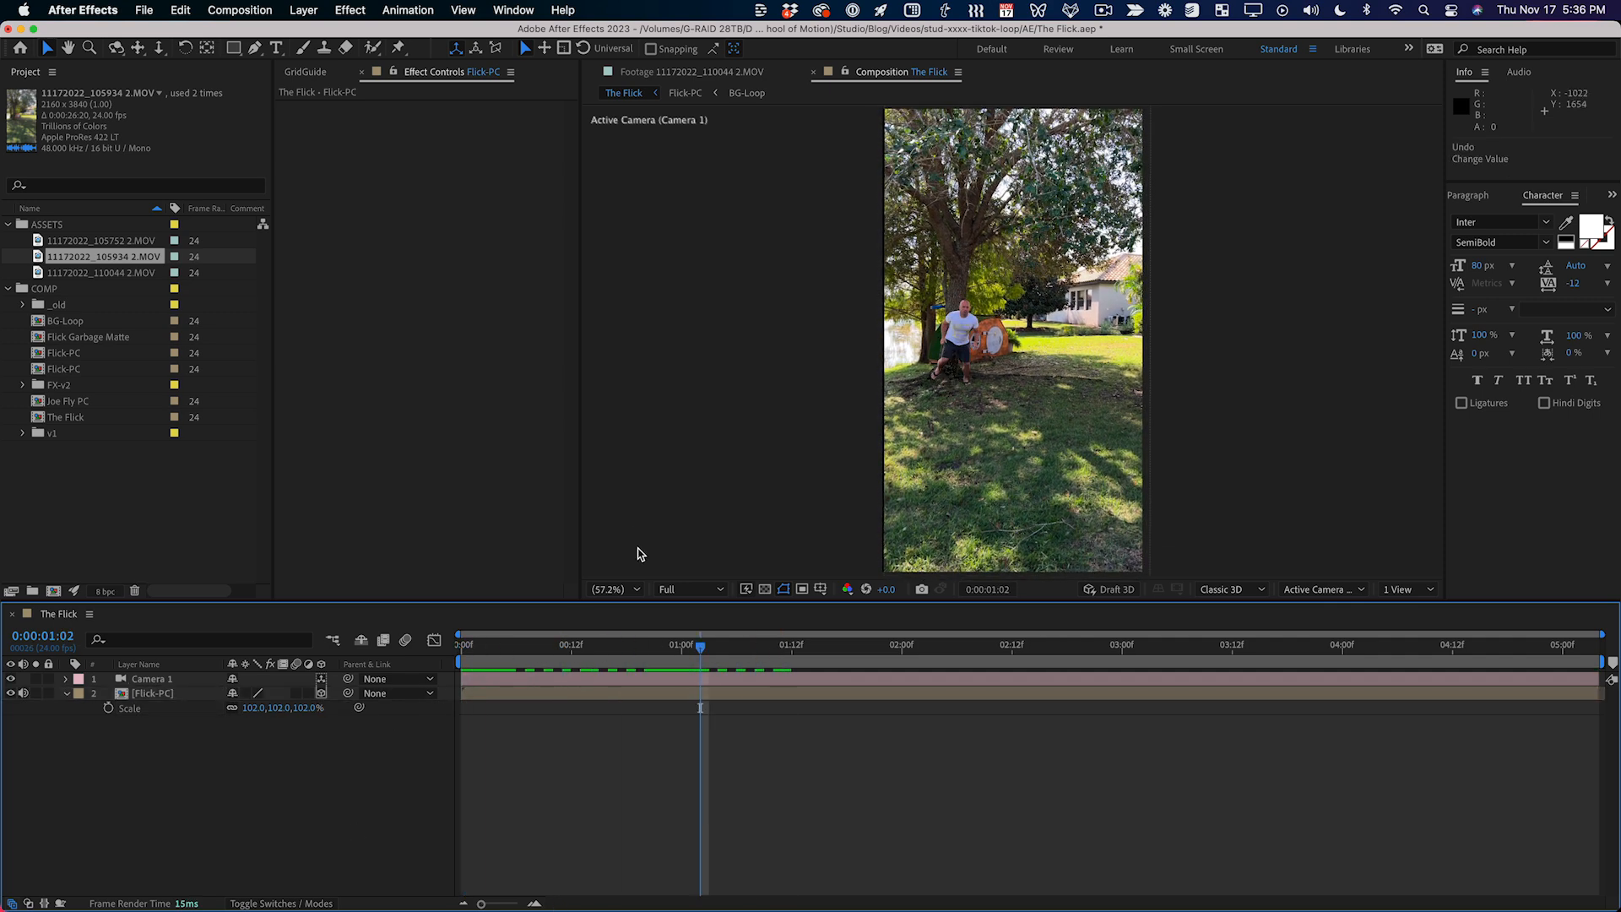
Step: Increase the Flick-PC layer's scale to 104% to hide the frame edges
{"action": "left_click", "coordinate": [251, 708]}
{"action": "type", "text": "104"}
{"action": "key", "text": "Return"}
{"action": "left_click", "coordinate": [498, 741]}
Step: Preview The Flick from its first frame in a maximized composition viewer, then restore the layout
{"action": "left_click_drag", "start_coordinate": [701, 649], "coordinate": [462, 649]}
{"action": "key", "text": "grave"}
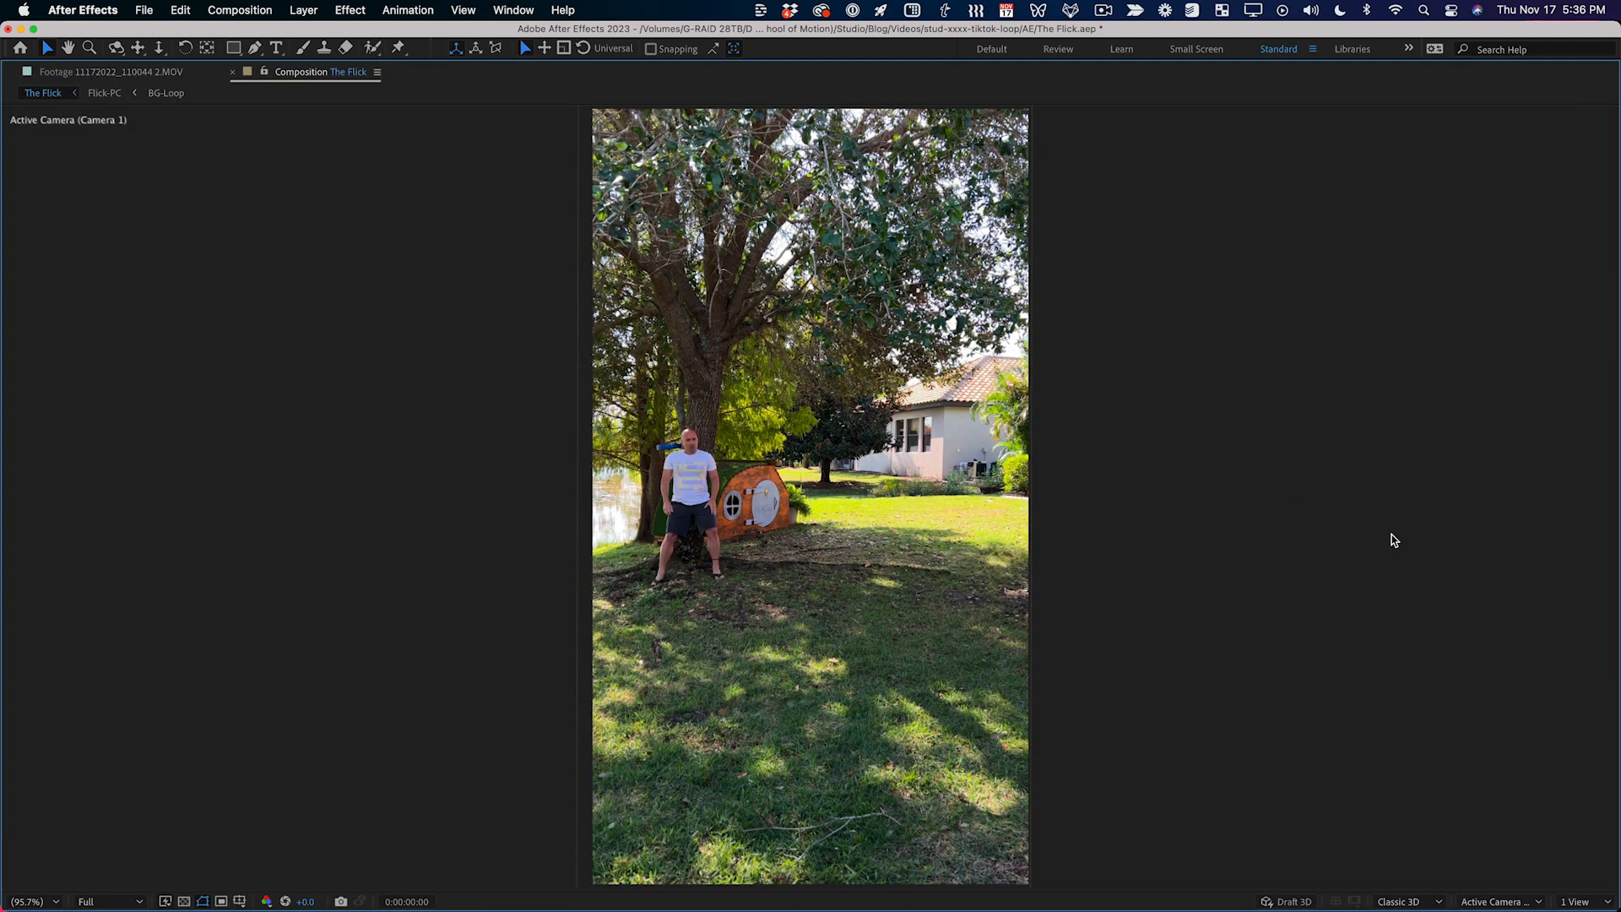
{"action": "key", "text": "space"}
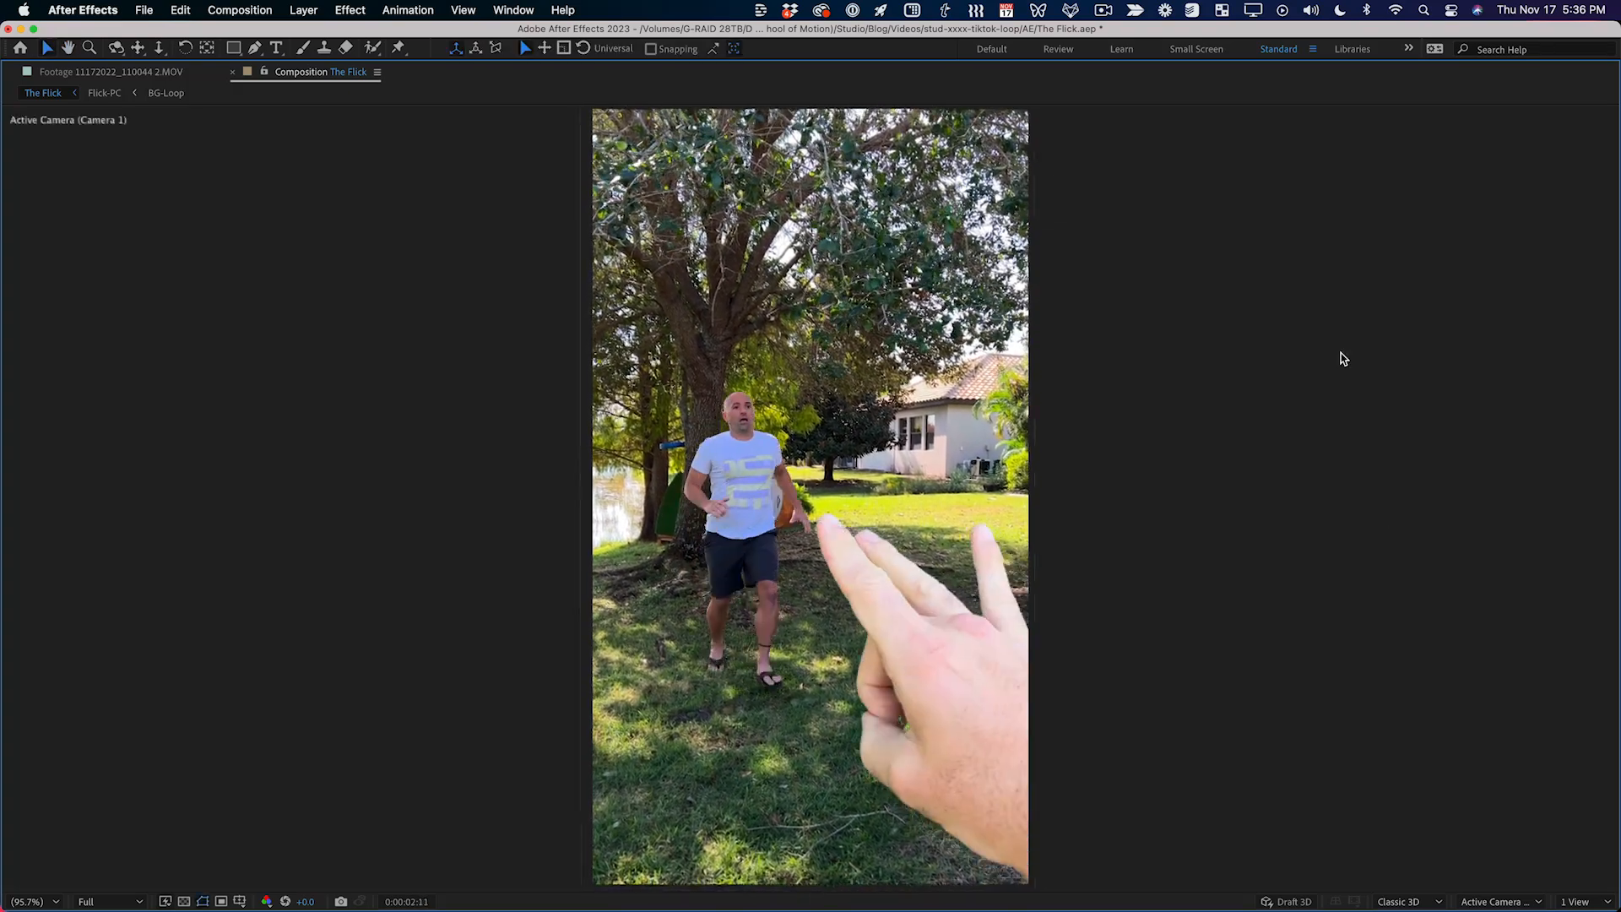
{"action": "key", "text": "space"}
{"action": "key", "text": "grave"}
{"action": "left_click", "coordinate": [330, 784]}
Step: Open the Flick-PC precomp, find the flying section, and enable motion blur on the Joe Fly PC layer
{"action": "double_click", "coordinate": [169, 694]}
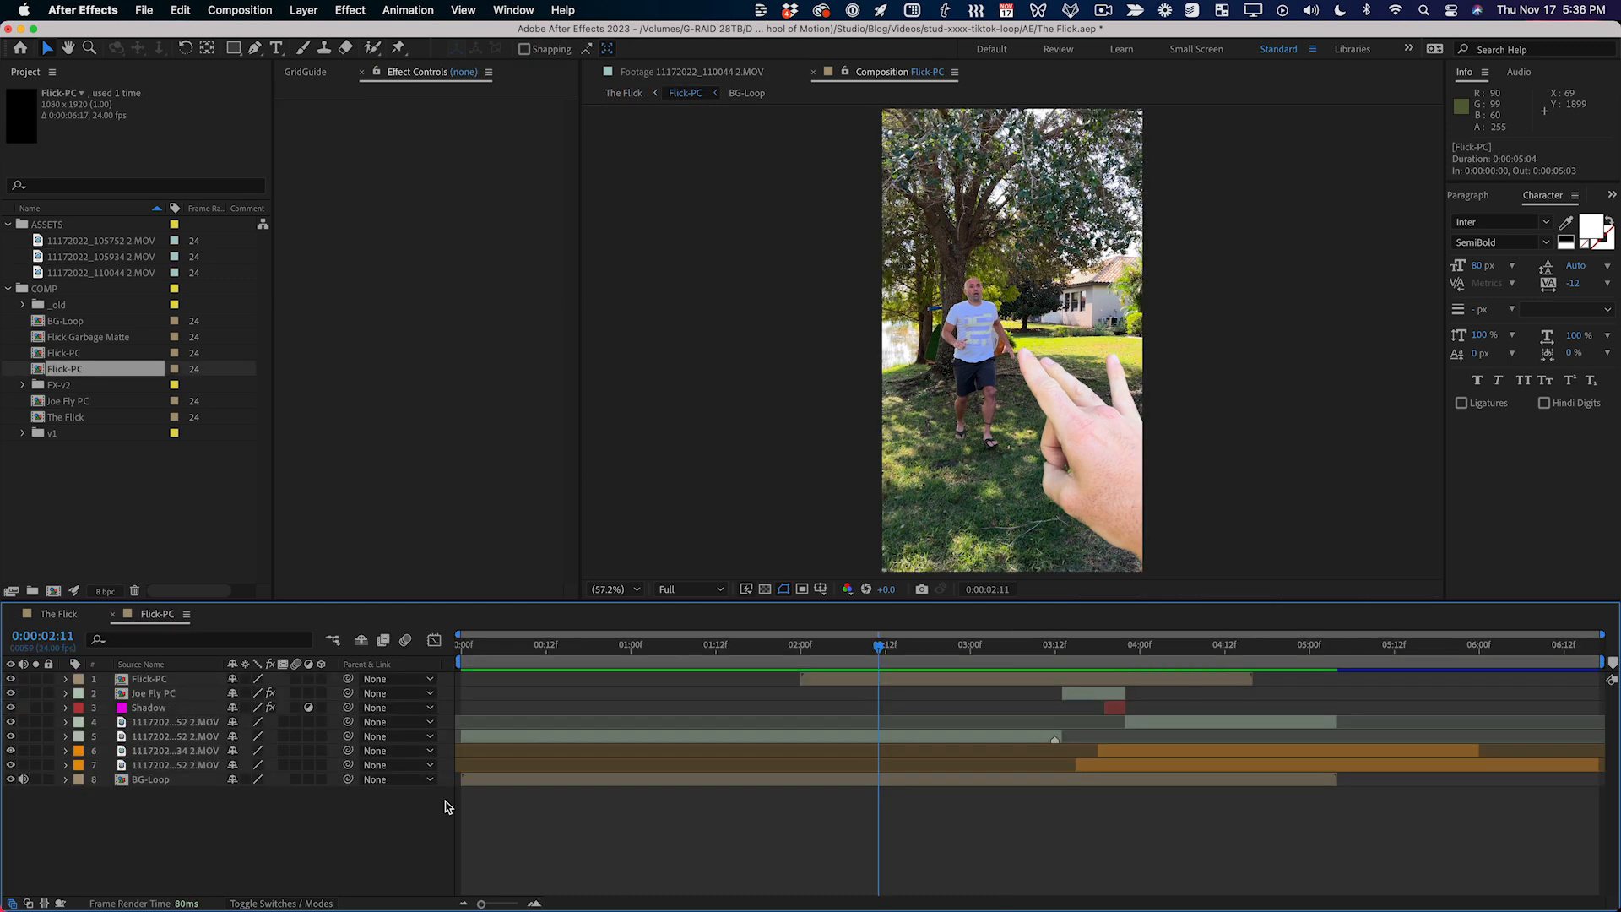
{"action": "left_click_drag", "start_coordinate": [1062, 648], "coordinate": [1090, 652]}
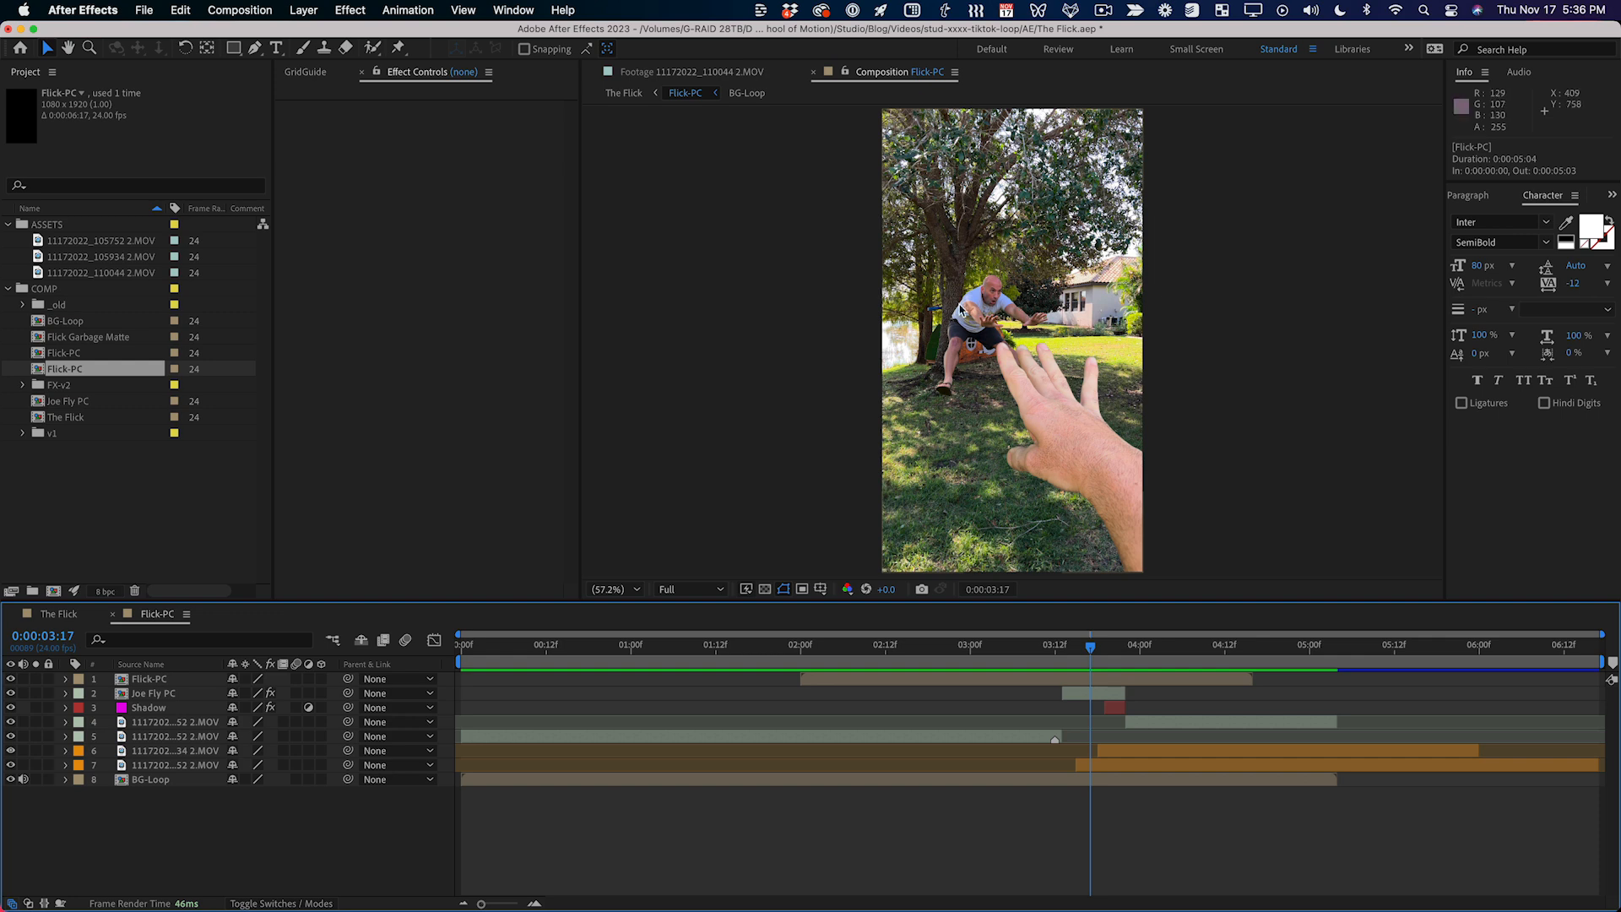
{"action": "key", "text": "period"}
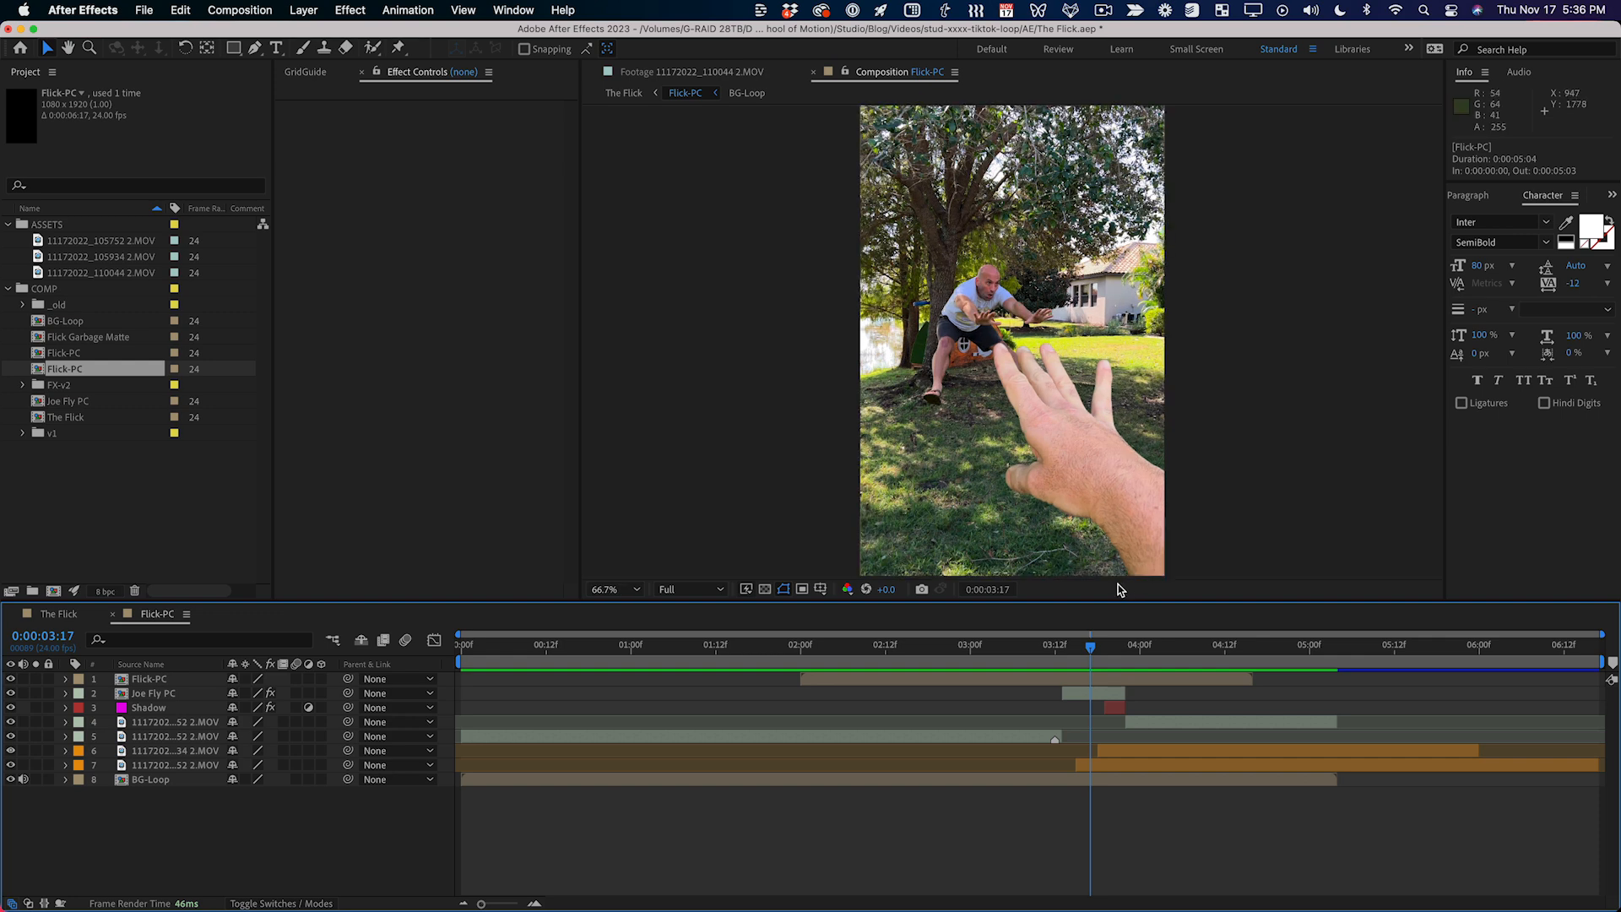
{"action": "mouse_move", "coordinate": [1092, 651]}
{"action": "left_mouse_down"}
{"action": "mouse_move", "coordinate": [976, 647]}
{"action": "mouse_move", "coordinate": [1062, 650]}
{"action": "left_mouse_up"}
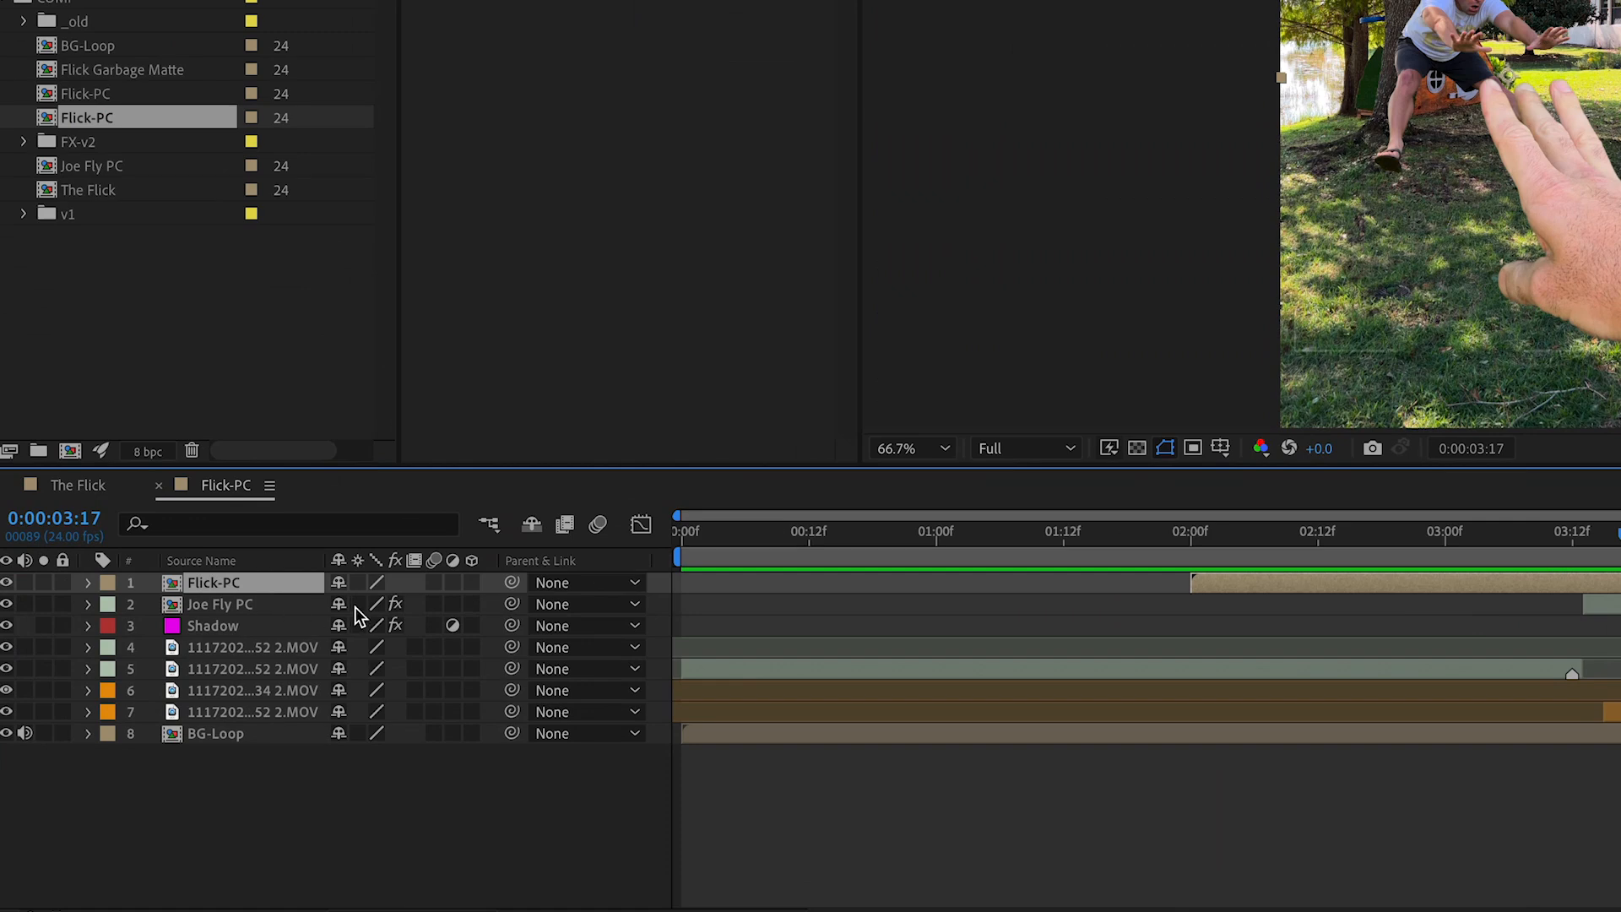
{"action": "left_click", "coordinate": [277, 605]}
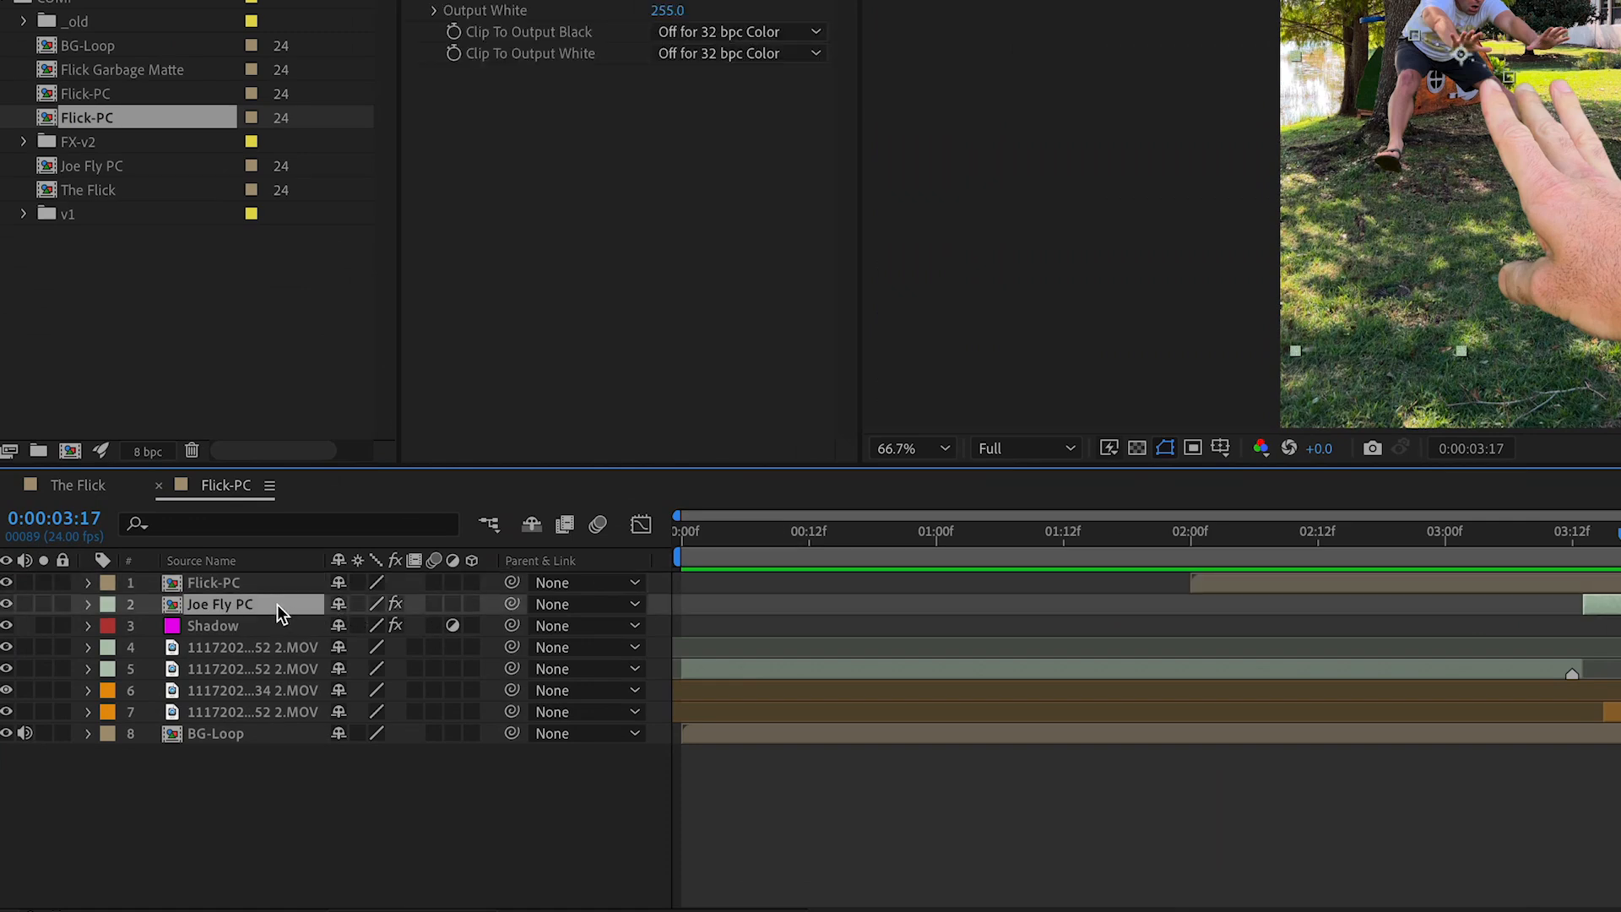
{"action": "left_click", "coordinate": [434, 603]}
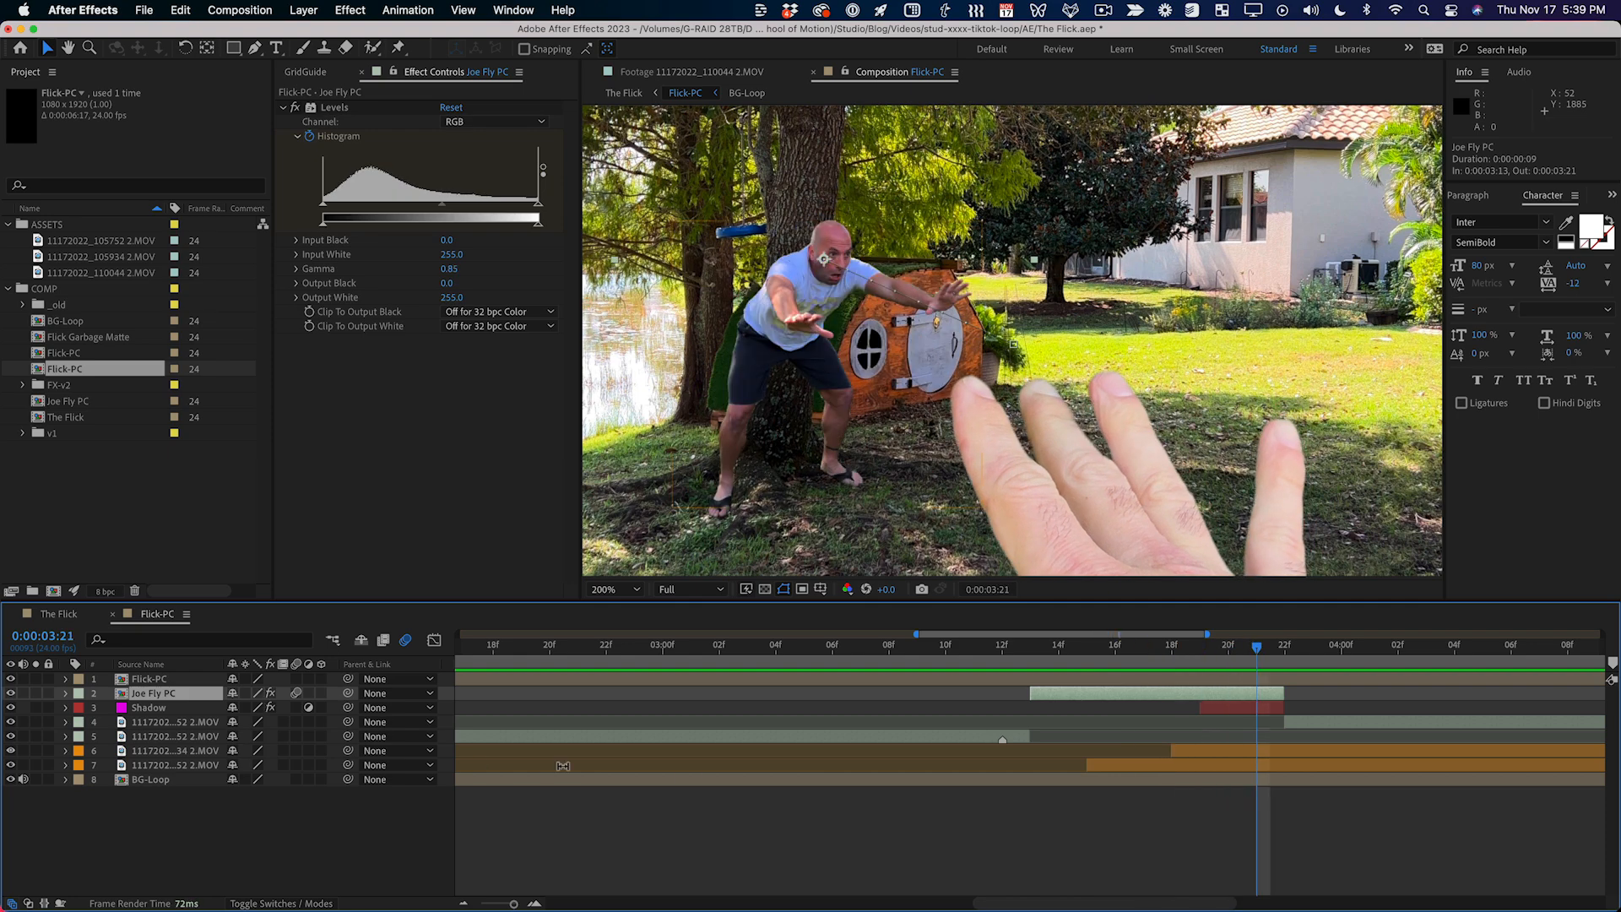
Step: Reveal the Joe Fly PC layer's keyframed properties and add the expression loopOut("continue") to its X Position
{"action": "key", "text": "u"}
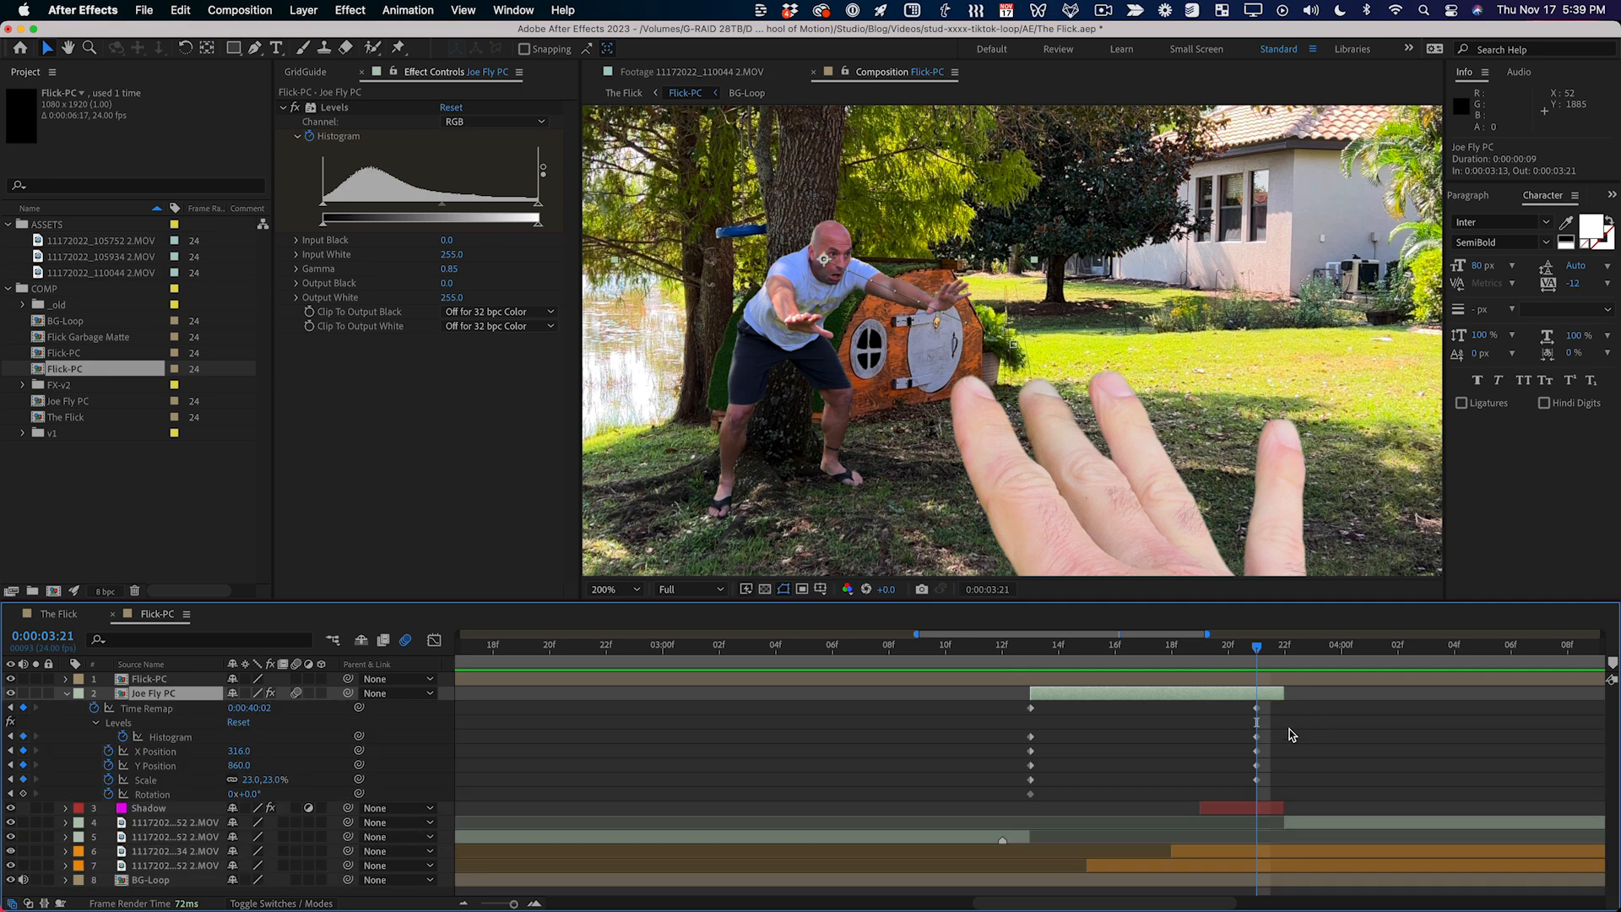
{"action": "scroll", "coordinate": [1252, 737], "scroll_direction": "left", "scroll_amount": 3}
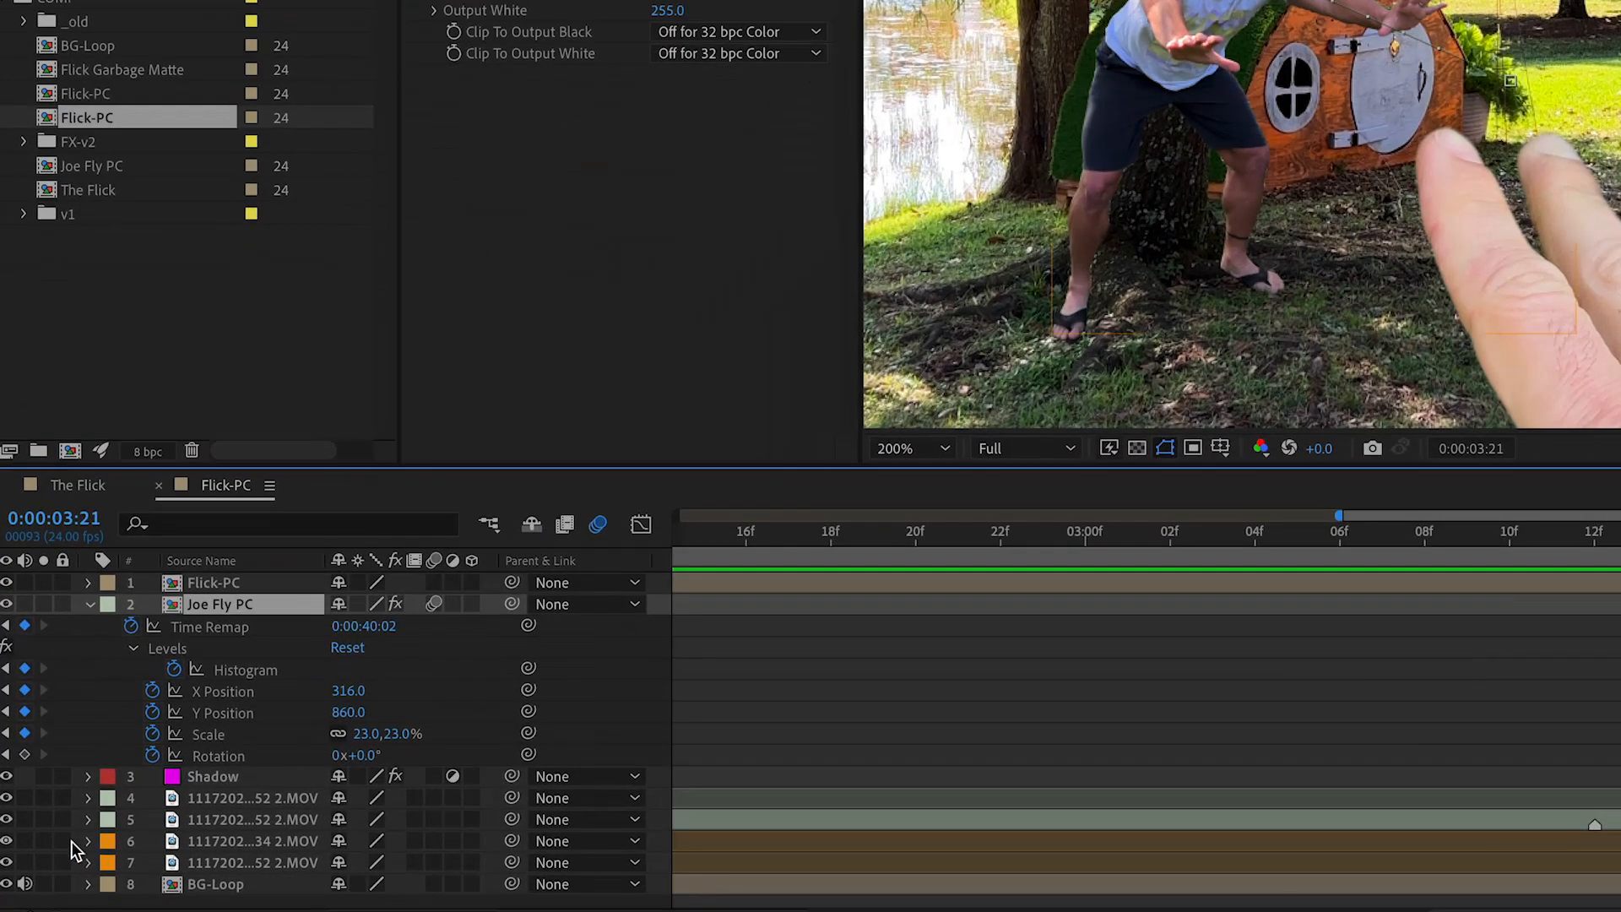
{"action": "left_click", "coordinate": [151, 692], "text": "alt"}
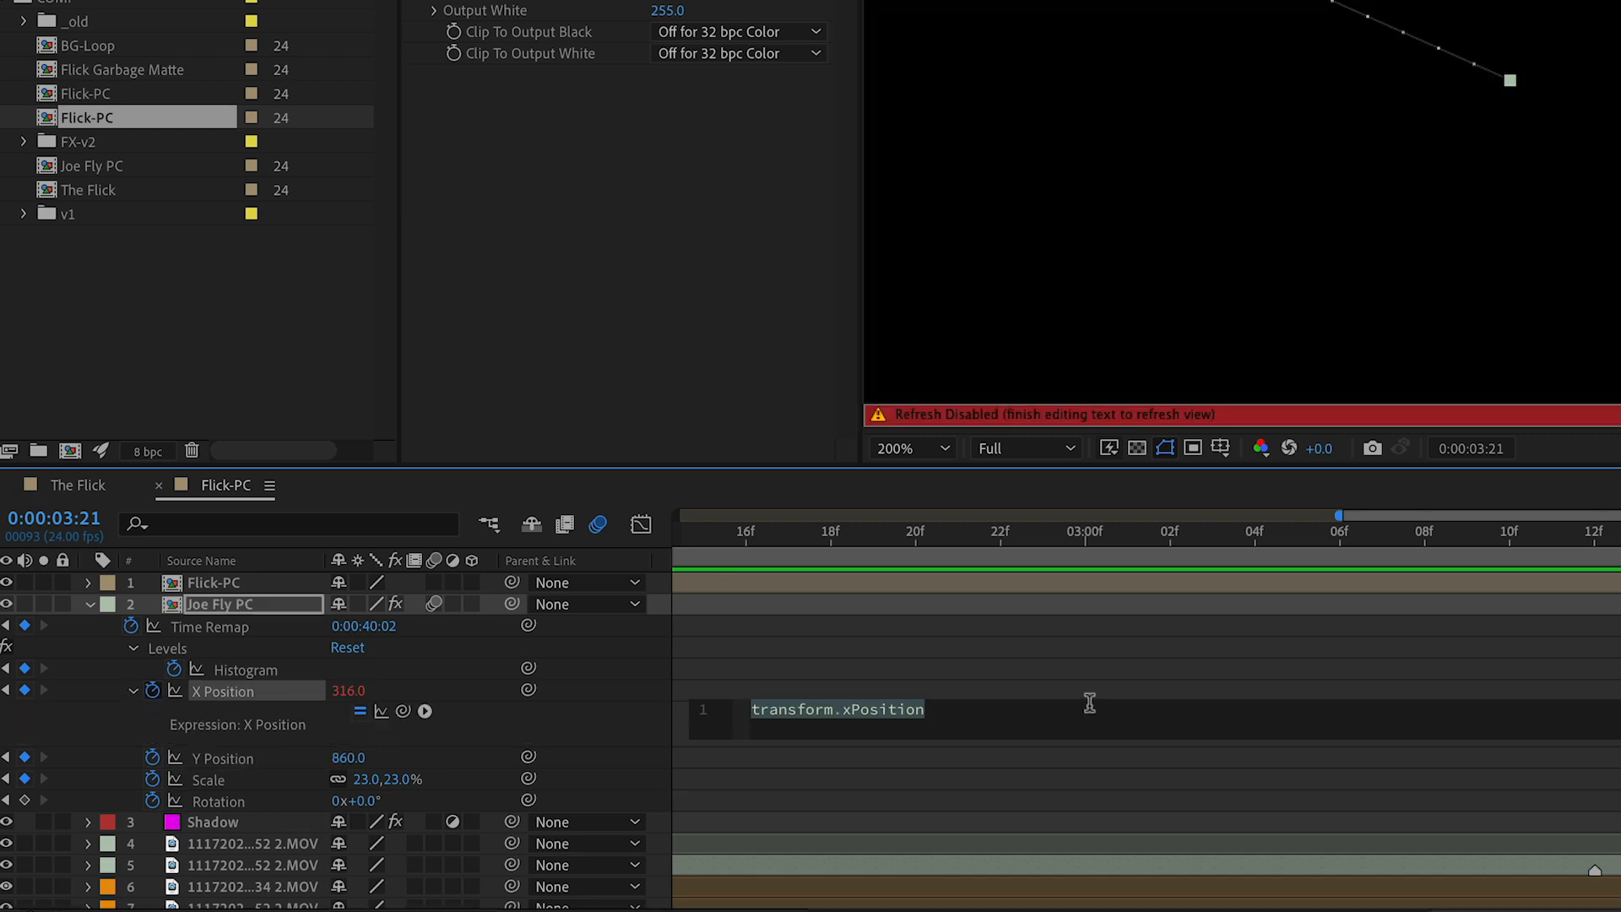
{"action": "type", "text": "loopOUt"}
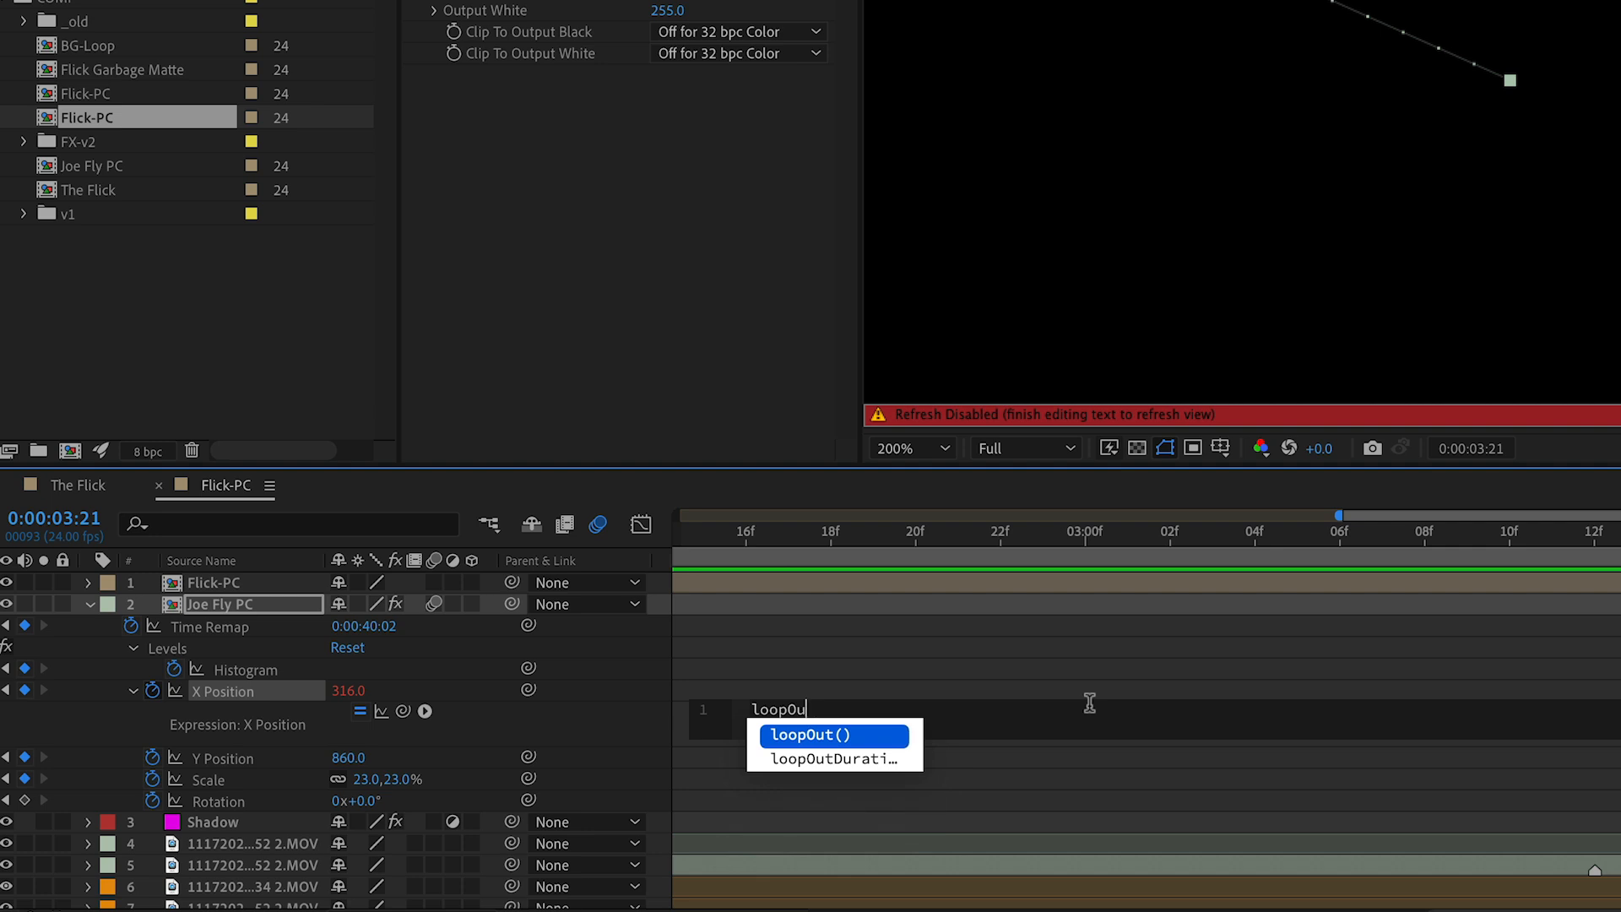
{"action": "key", "text": "Return"}
{"action": "type", "text": "\""}
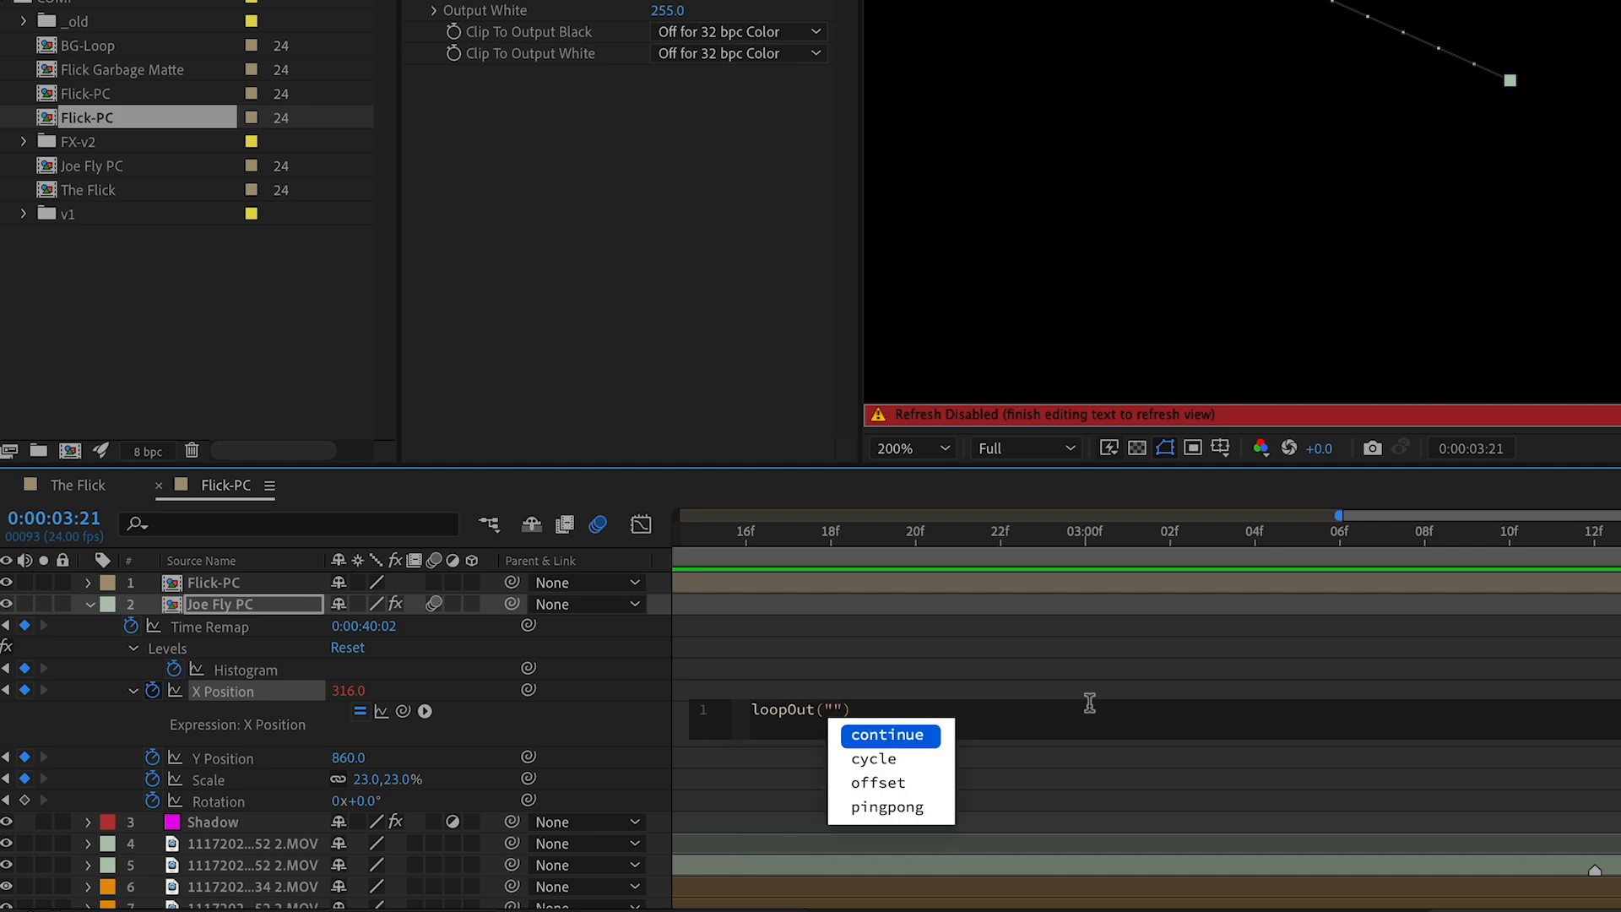
{"action": "key", "text": "Return"}
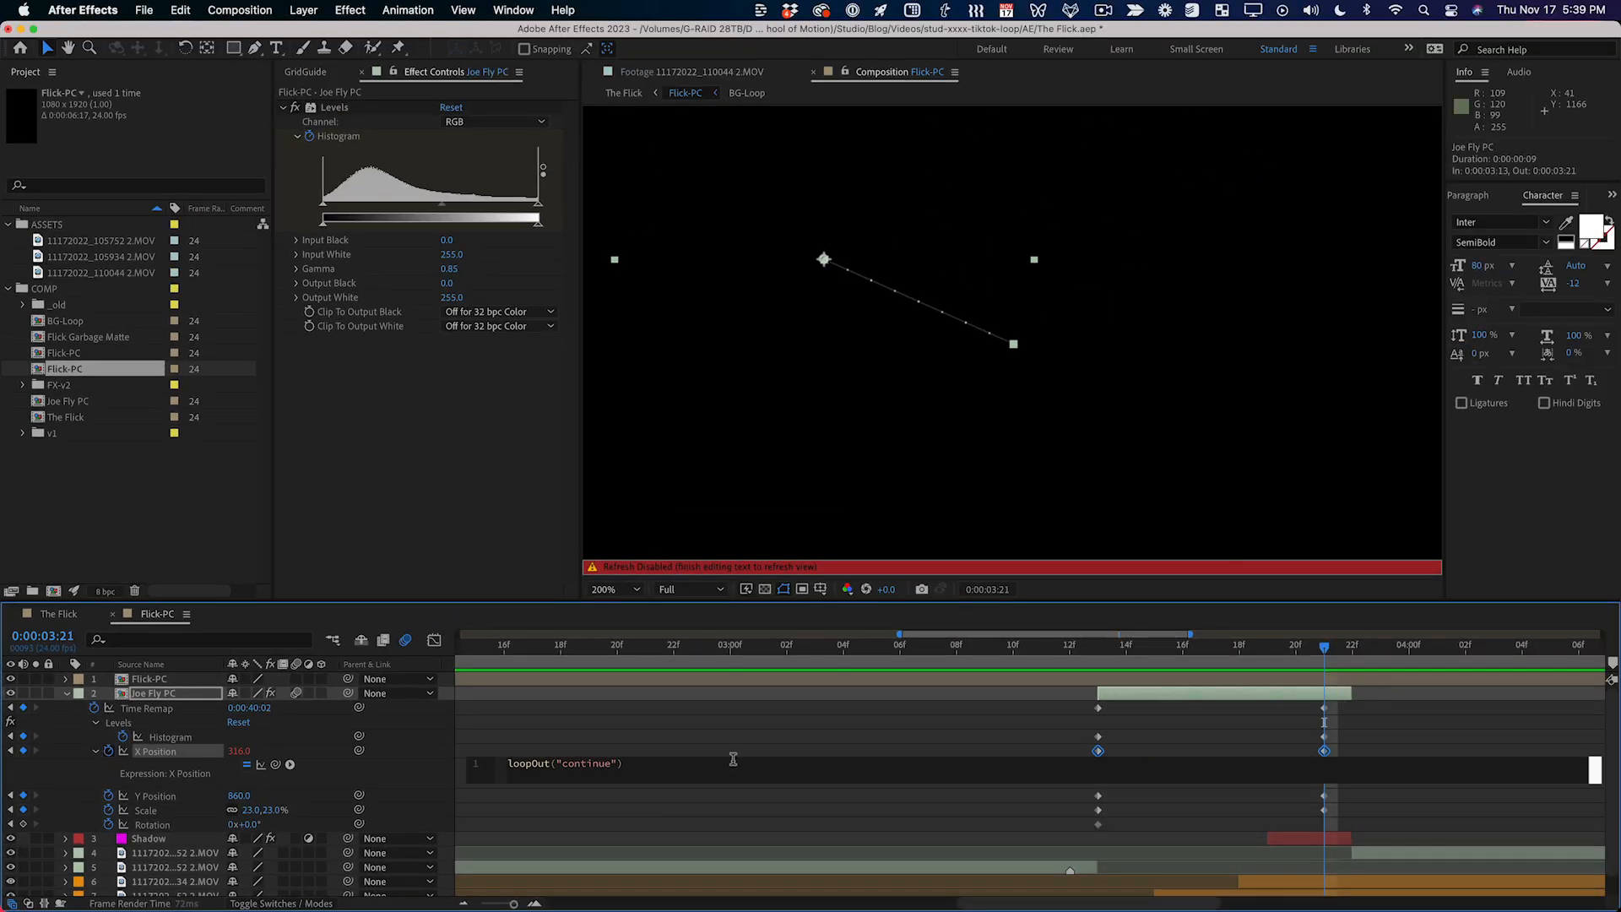
{"action": "key", "text": "KP_Enter"}
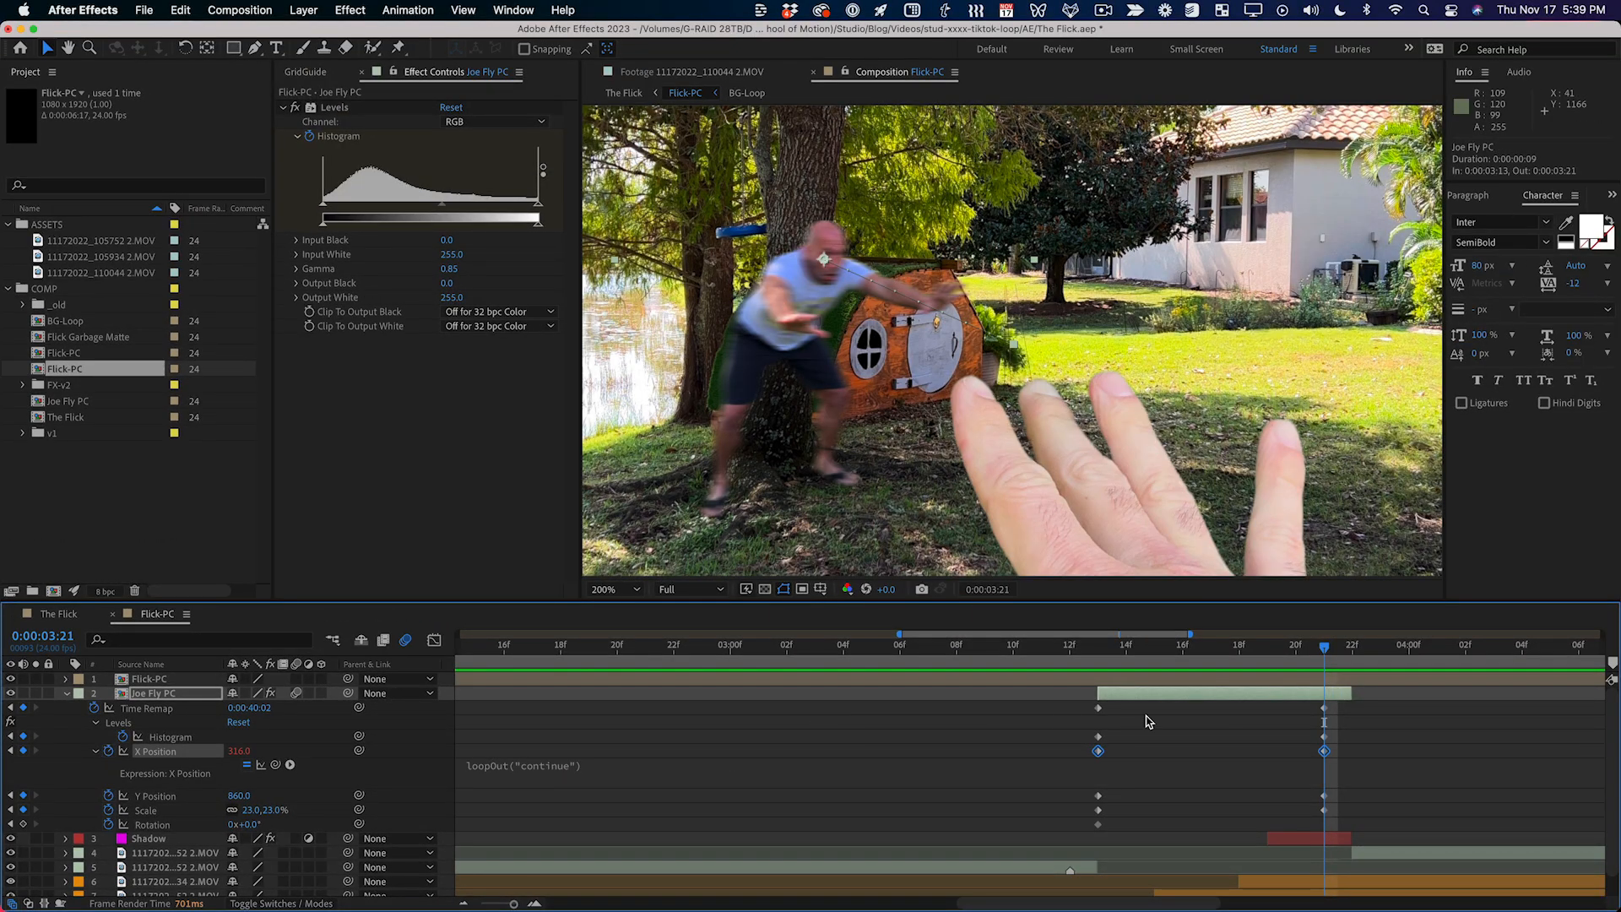
Step: Inspect the X Position's post-expression curve in the Graph Editor and copy only its expression
{"action": "left_click", "coordinate": [434, 640]}
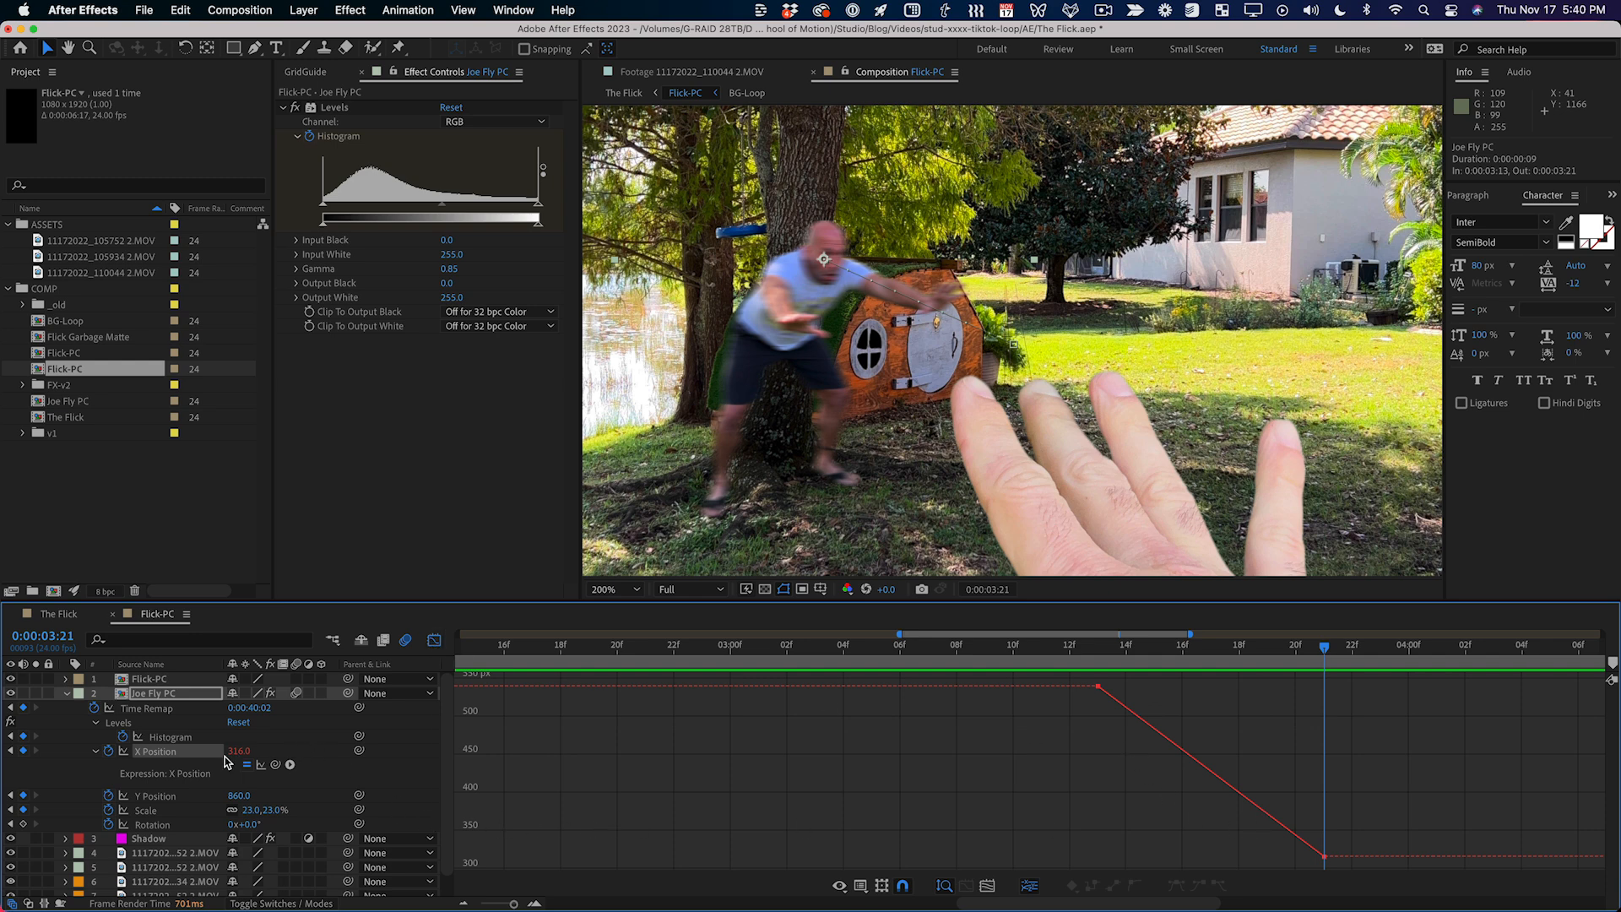
{"action": "left_click", "coordinate": [262, 765]}
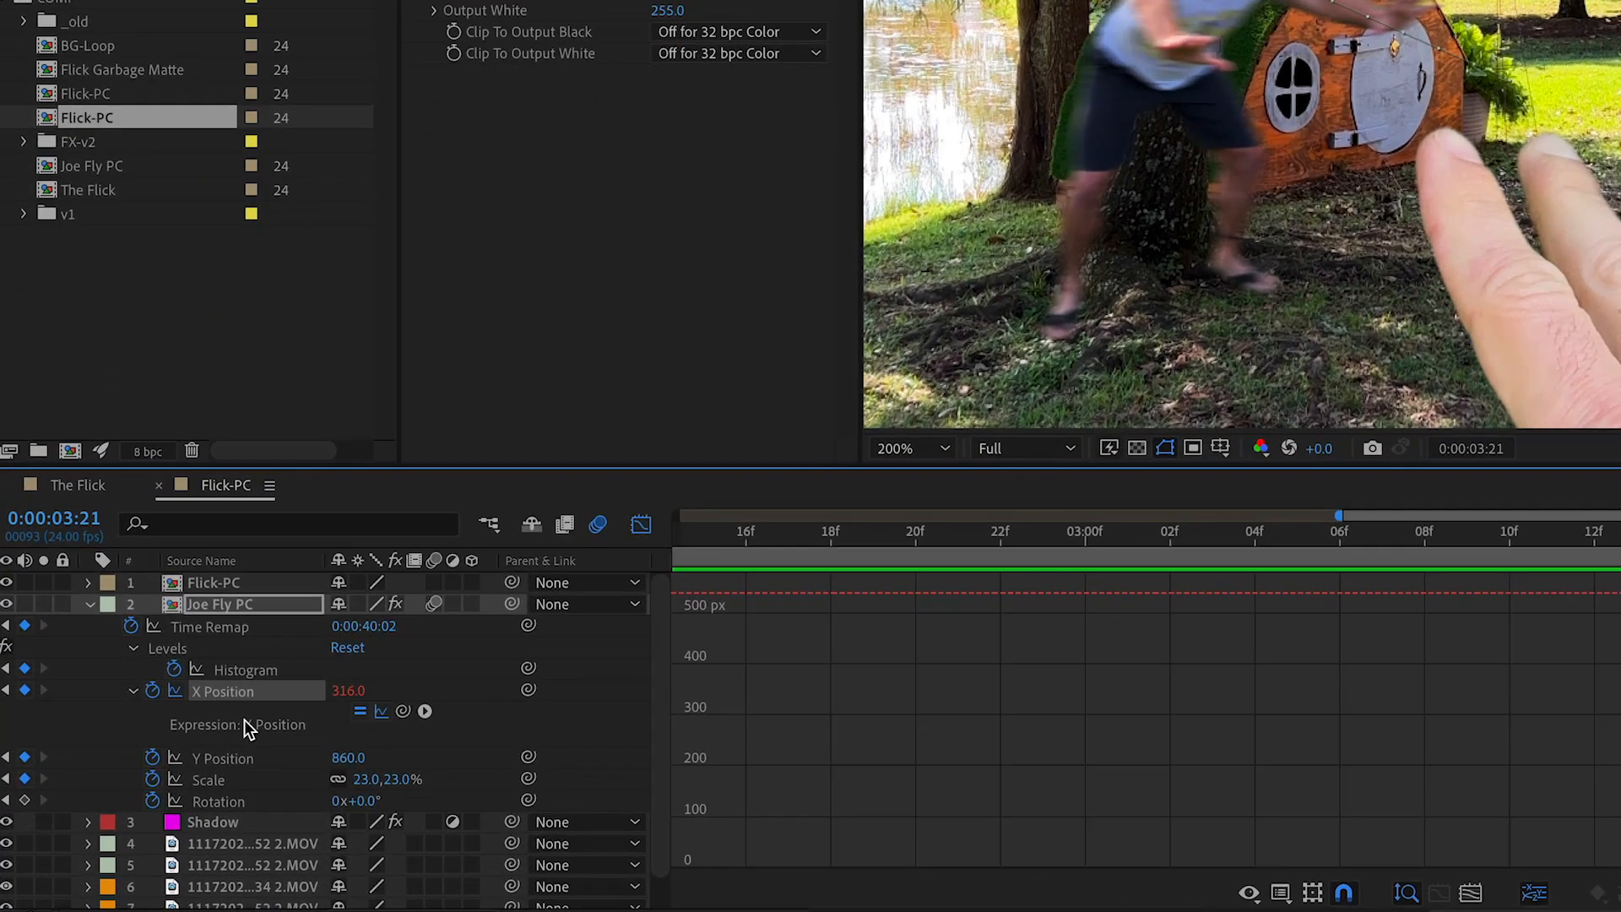
{"action": "right_click", "coordinate": [221, 692]}
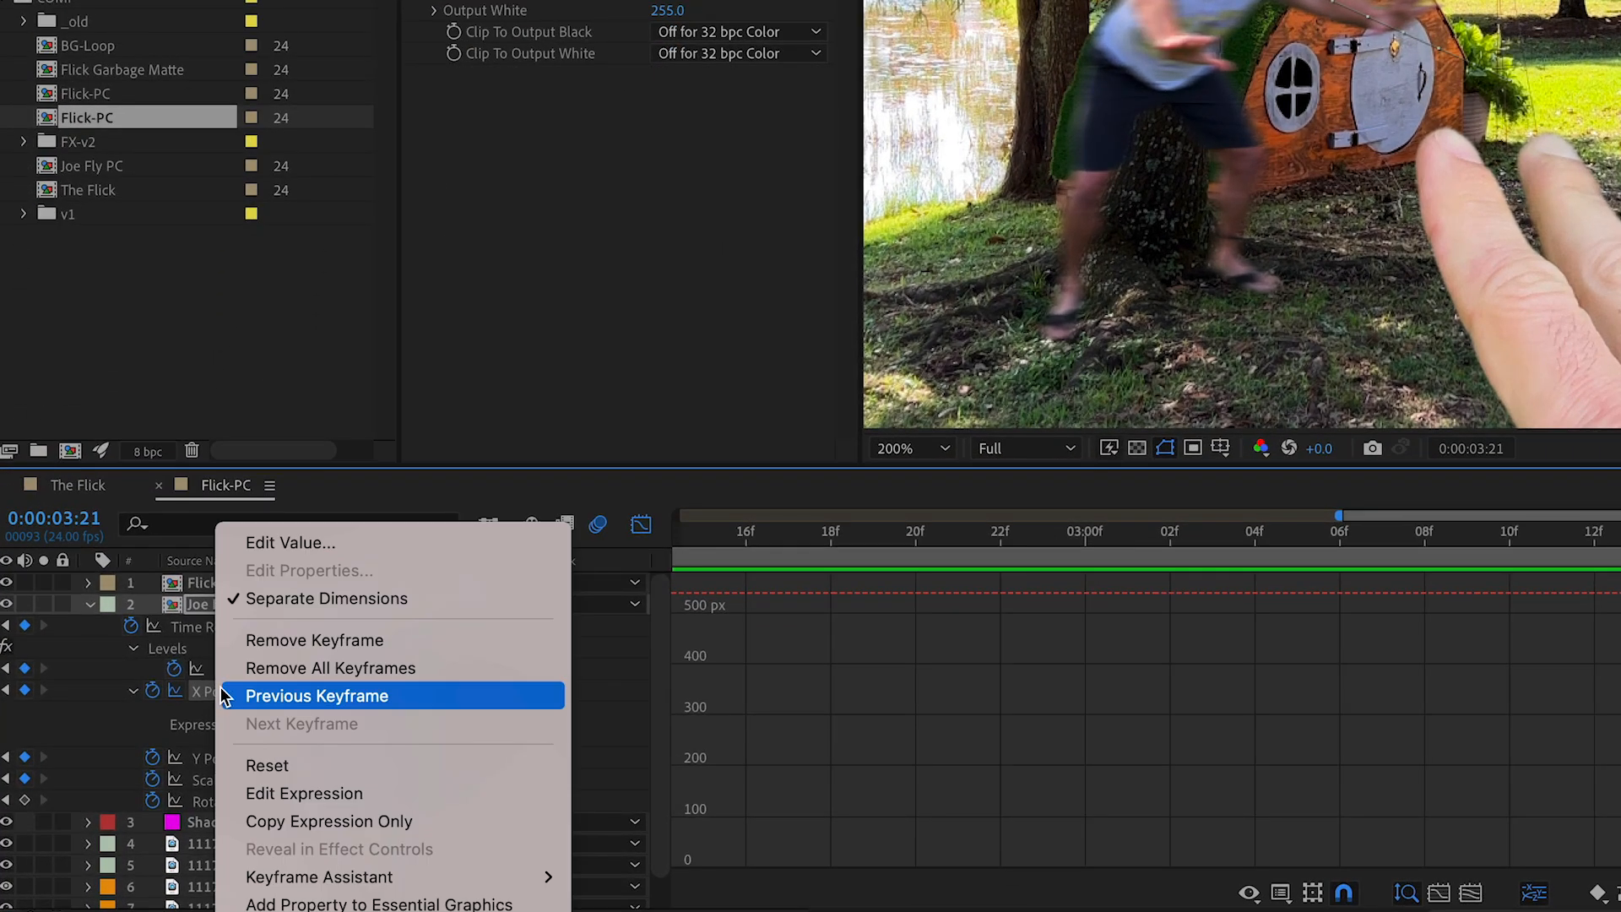
{"action": "left_click", "coordinate": [318, 826]}
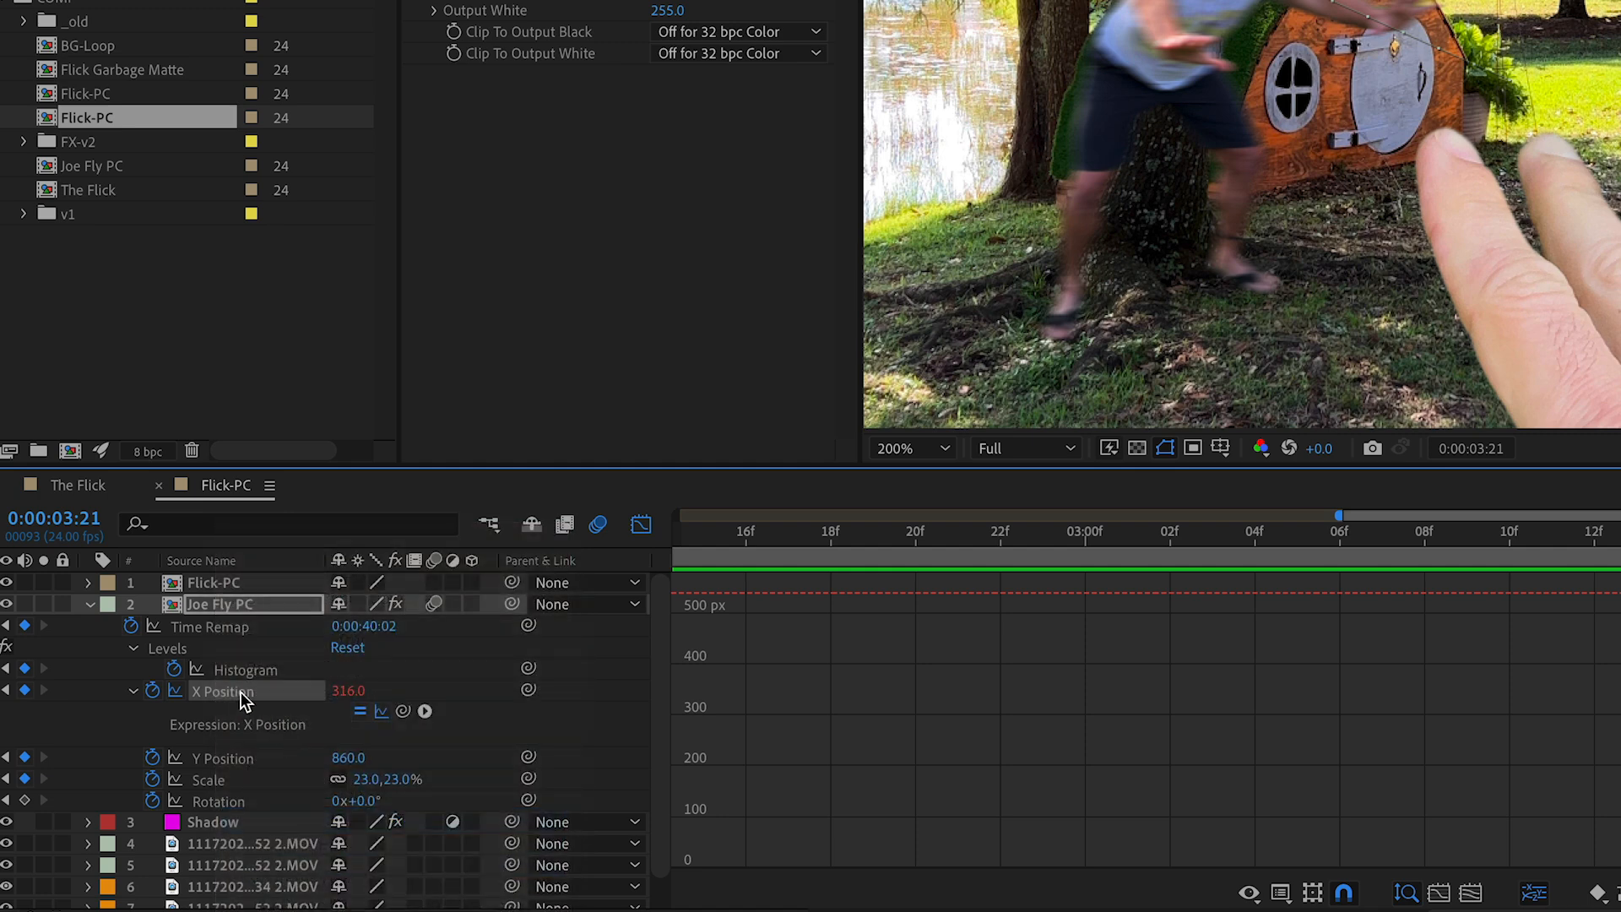
Step: Try to apply the copied expression to Y Position and Scale, and return to the layer bar view
{"action": "left_click", "coordinate": [248, 763]}
{"action": "right_click", "coordinate": [245, 760]}
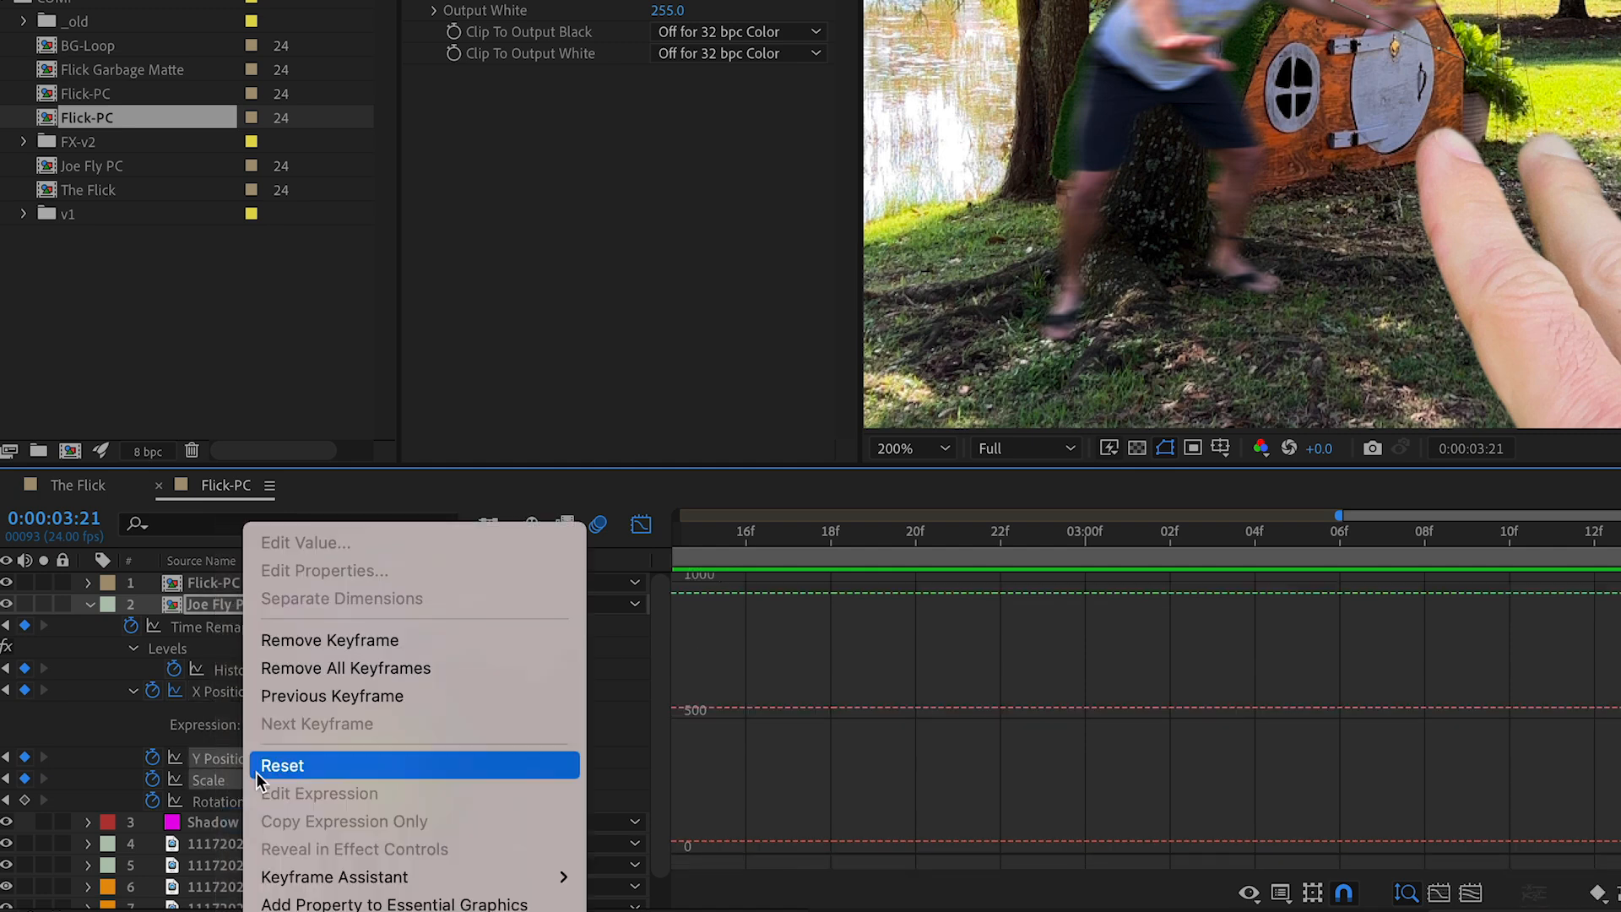
{"action": "left_click", "coordinate": [341, 766]}
{"action": "left_click", "coordinate": [253, 693]}
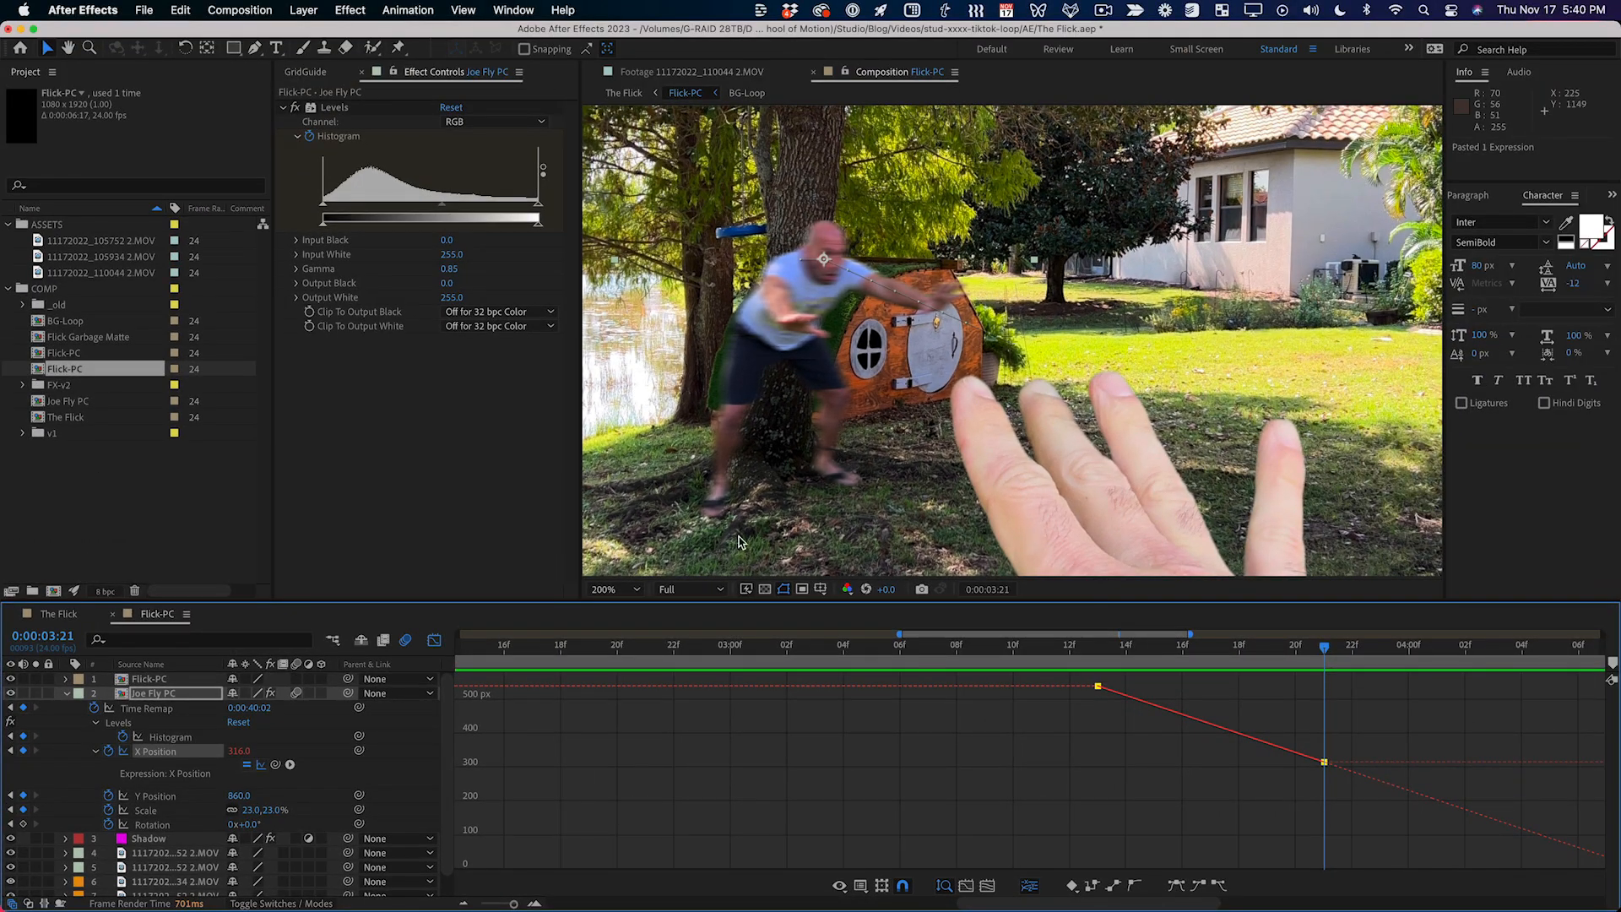
{"action": "left_click", "coordinate": [434, 640]}
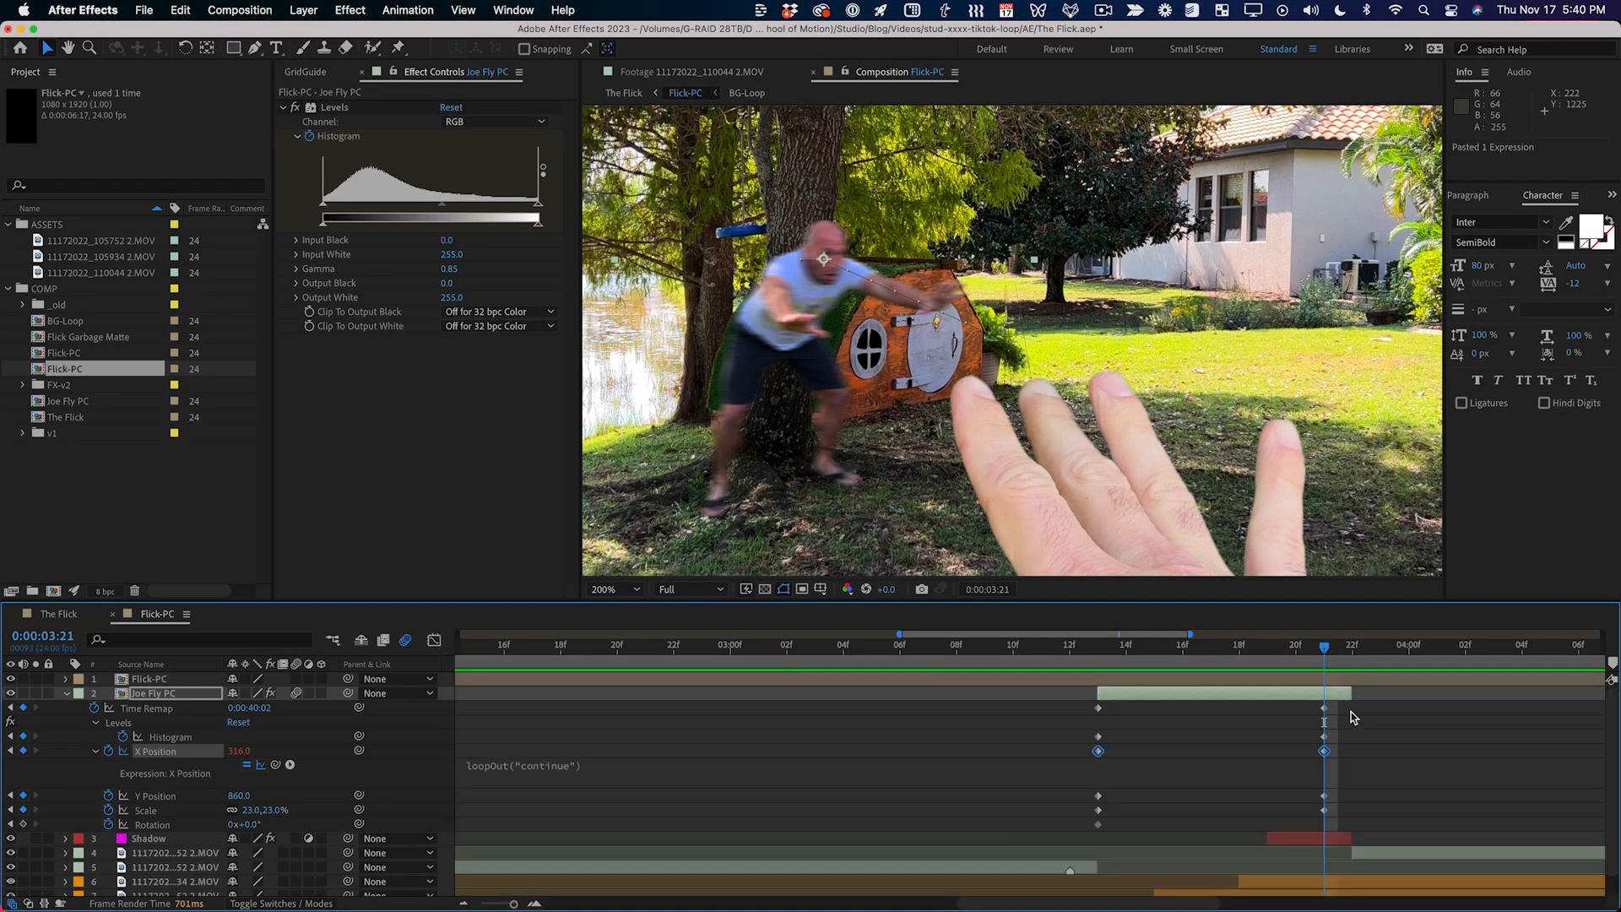
Step: Preview the flight in a maximized composition viewer, restore the layout, and scrub back to 0:00:05:00
{"action": "key", "text": "Page_Down"}
{"action": "key", "text": "grave"}
{"action": "key", "text": "space"}
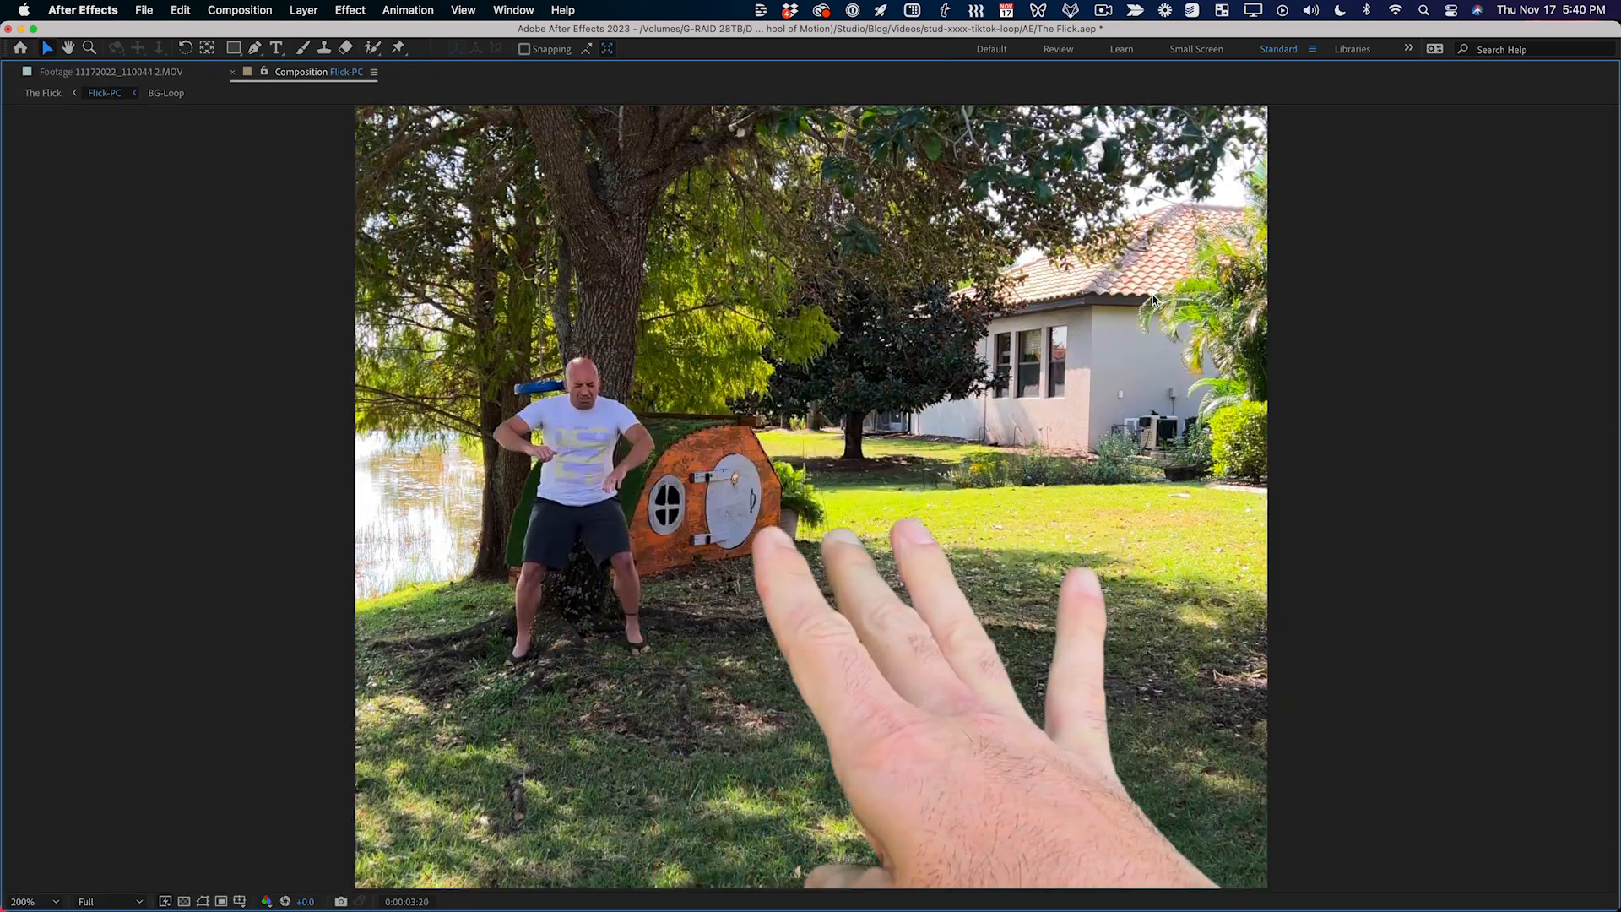
{"action": "key", "text": "space"}
{"action": "key", "text": "grave"}
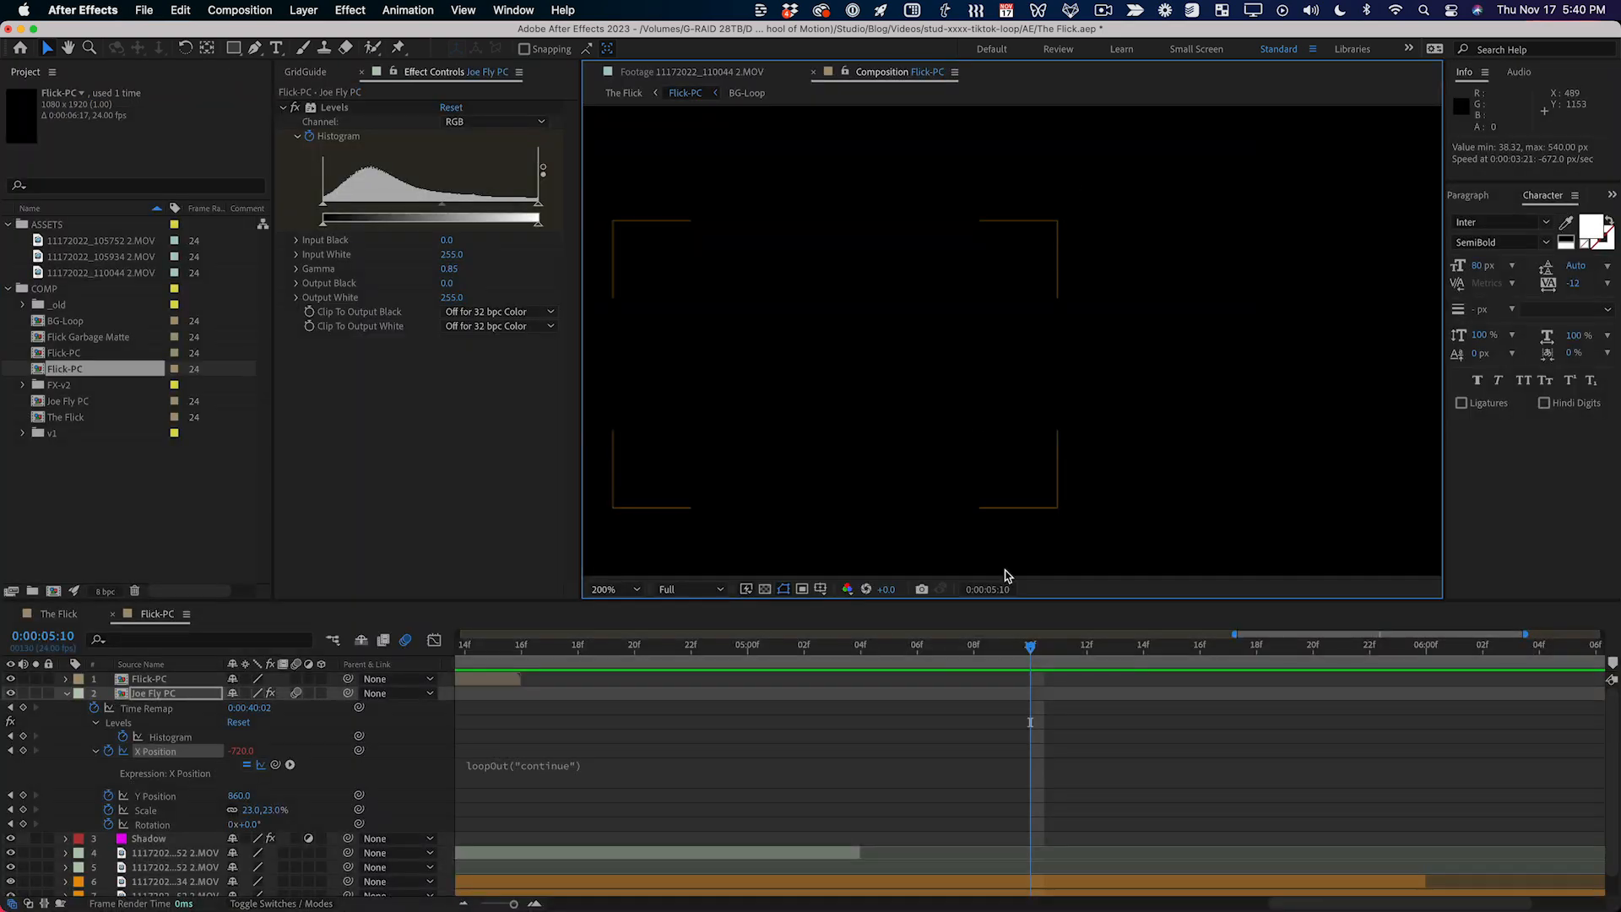
{"action": "left_click", "coordinate": [953, 650]}
{"action": "left_click_drag", "start_coordinate": [953, 650], "coordinate": [749, 650]}
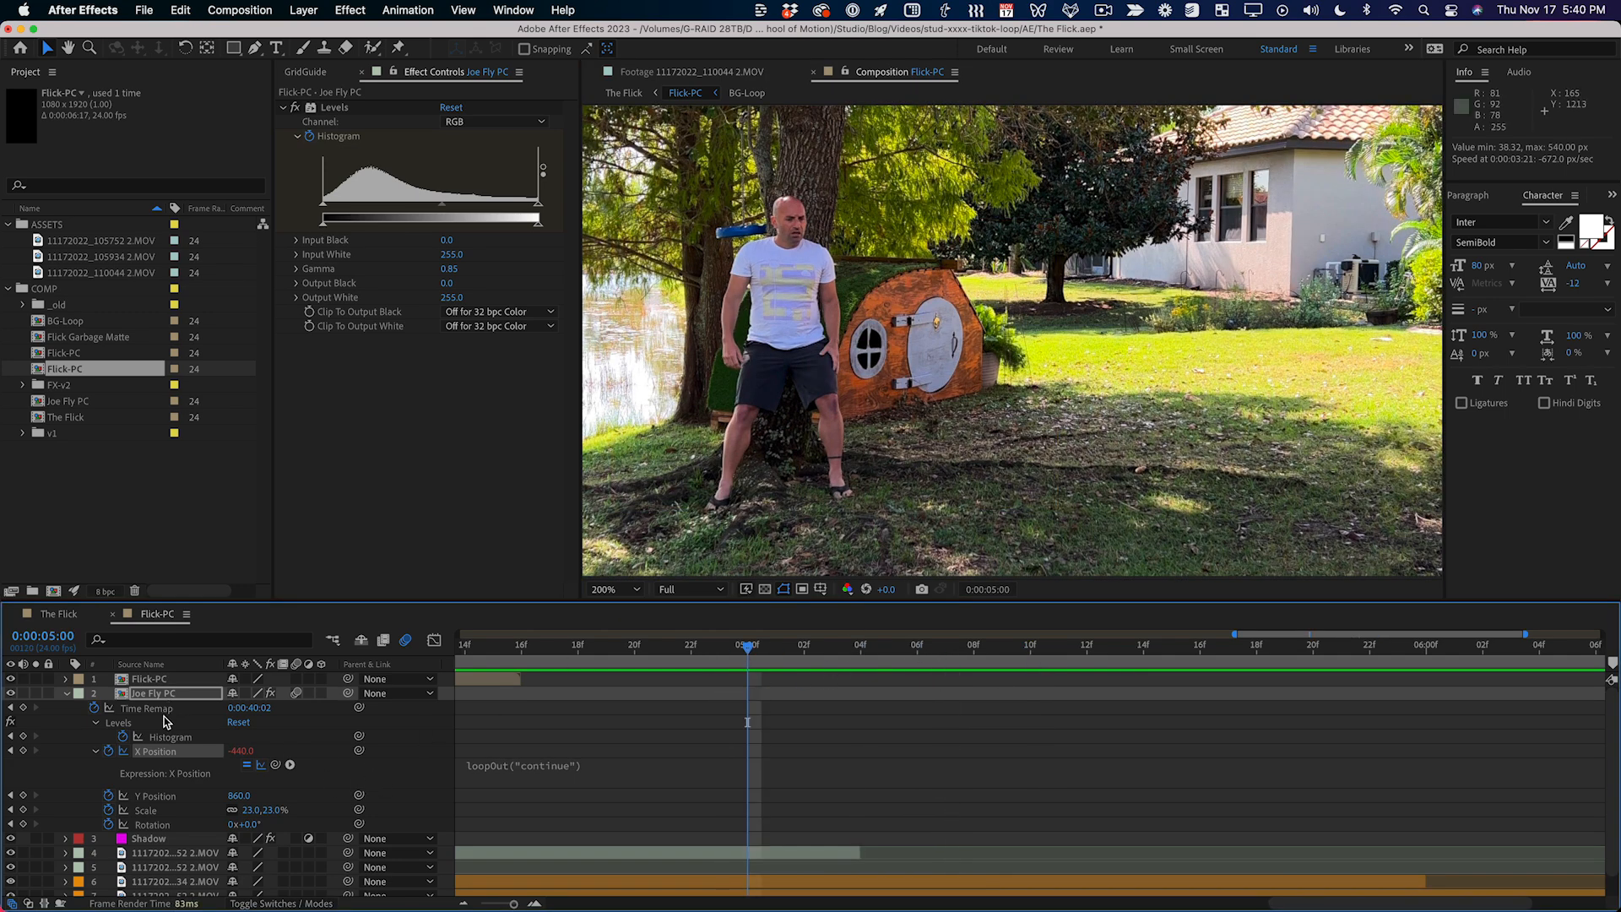
Step: Set Joe Fly PC's Y Position to 720 at 0:00:03:17 to arc the flight, and scrub through the move
{"action": "left_click", "coordinate": [156, 796]}
{"action": "scroll", "coordinate": [663, 709], "scroll_direction": "left", "scroll_amount": 5}
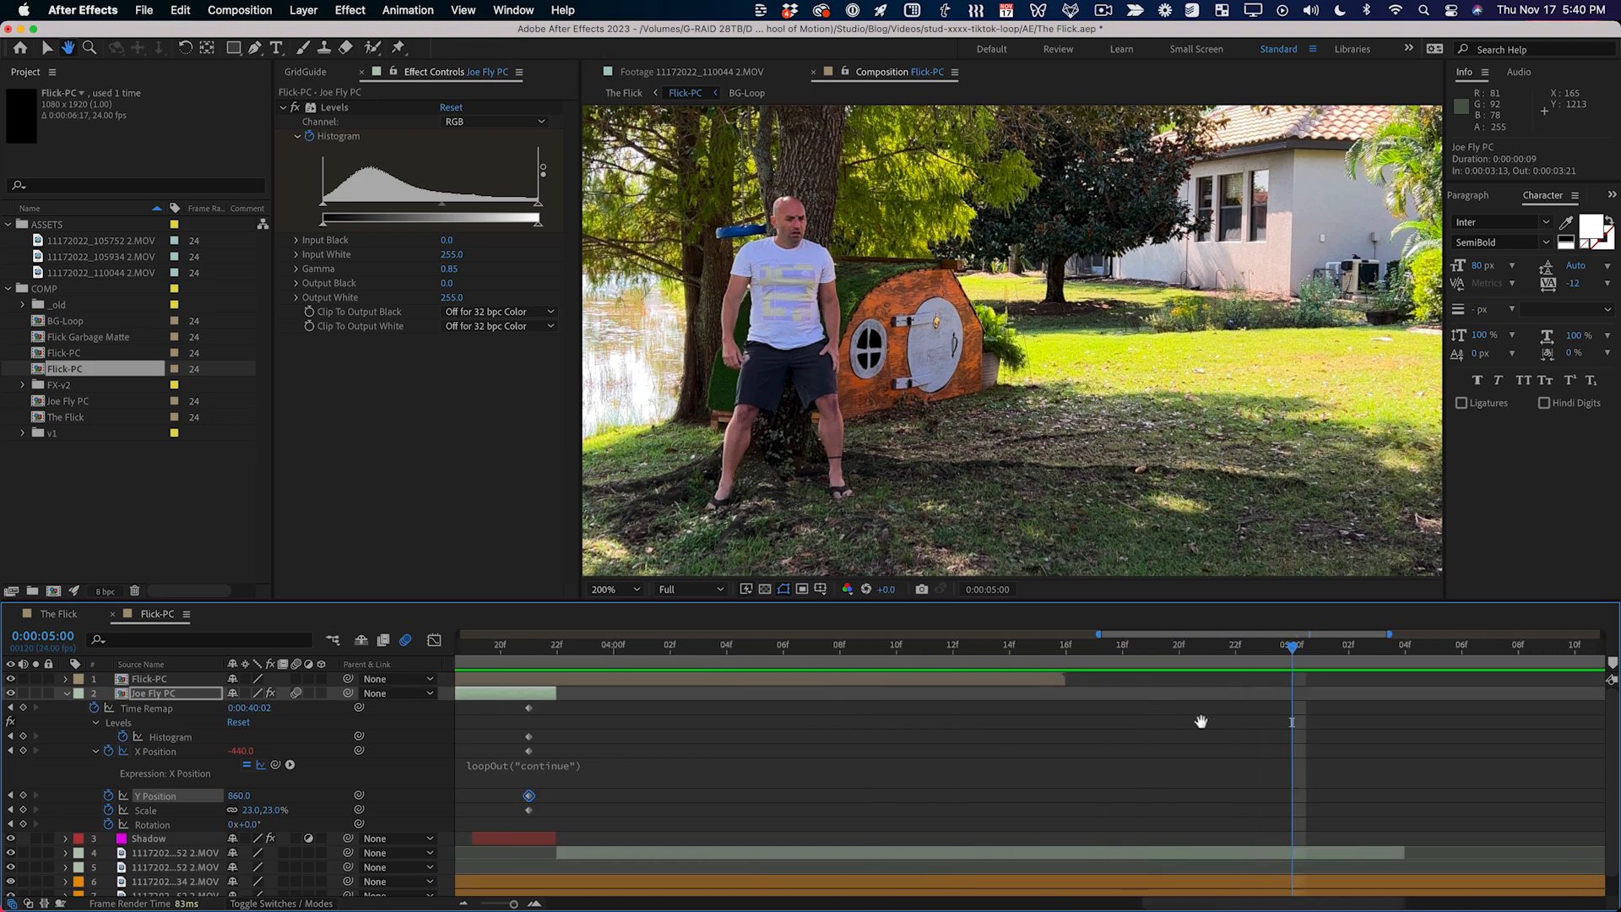
{"action": "scroll", "coordinate": [836, 747], "scroll_direction": "left", "scroll_amount": 4}
{"action": "left_click_drag", "start_coordinate": [515, 655], "coordinate": [667, 668]}
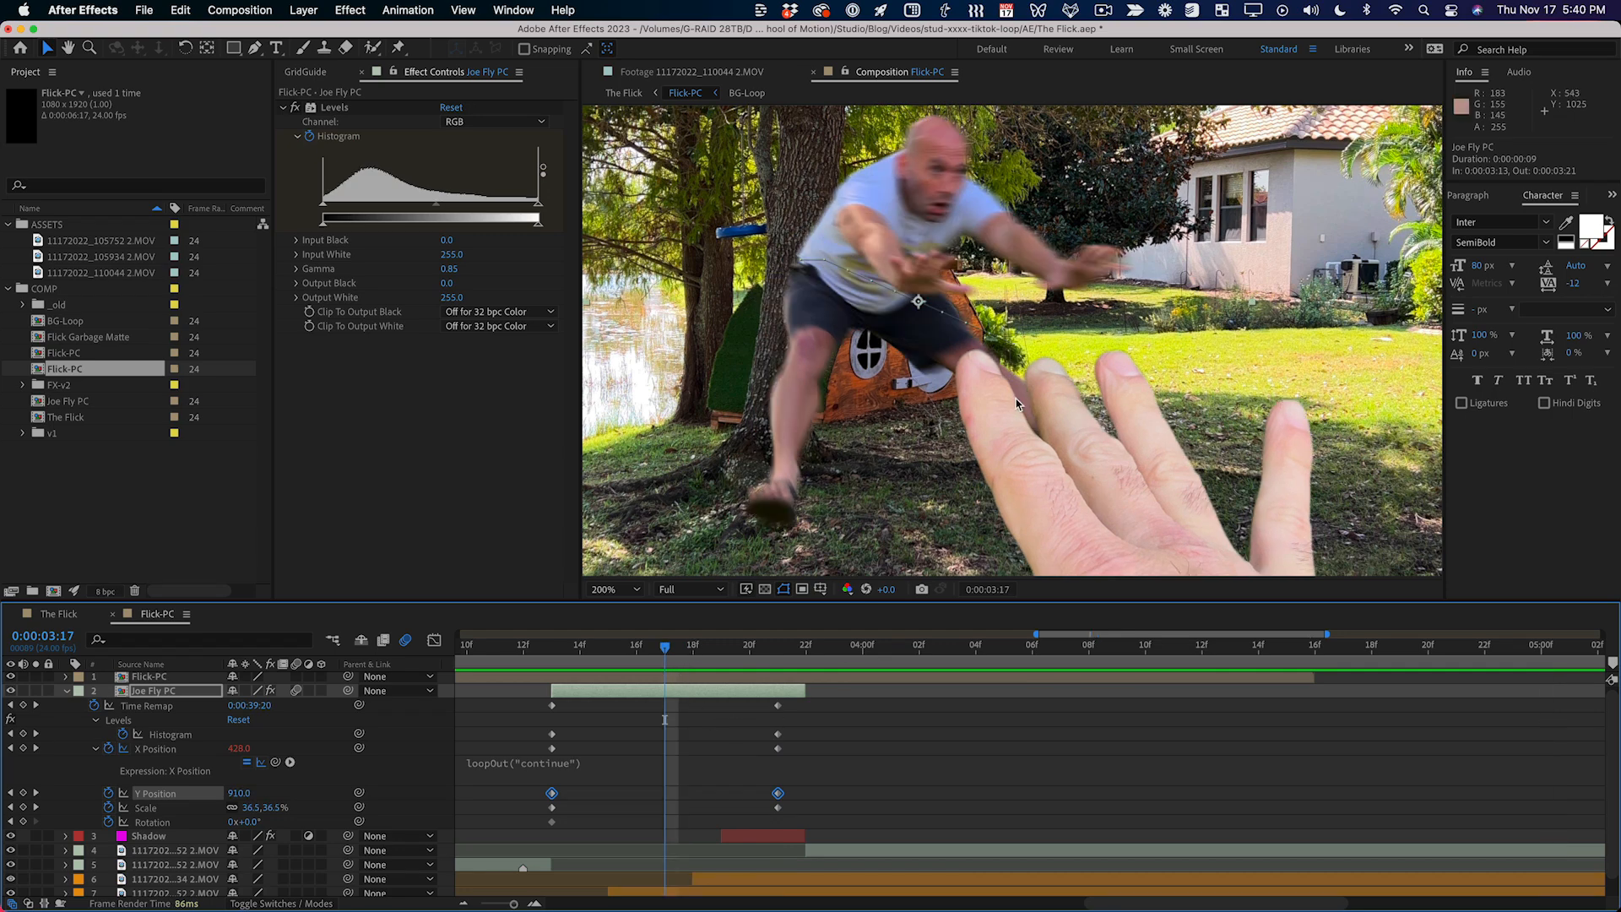
{"action": "scroll", "coordinate": [1016, 398], "scroll_direction": "down", "scroll_amount": 1}
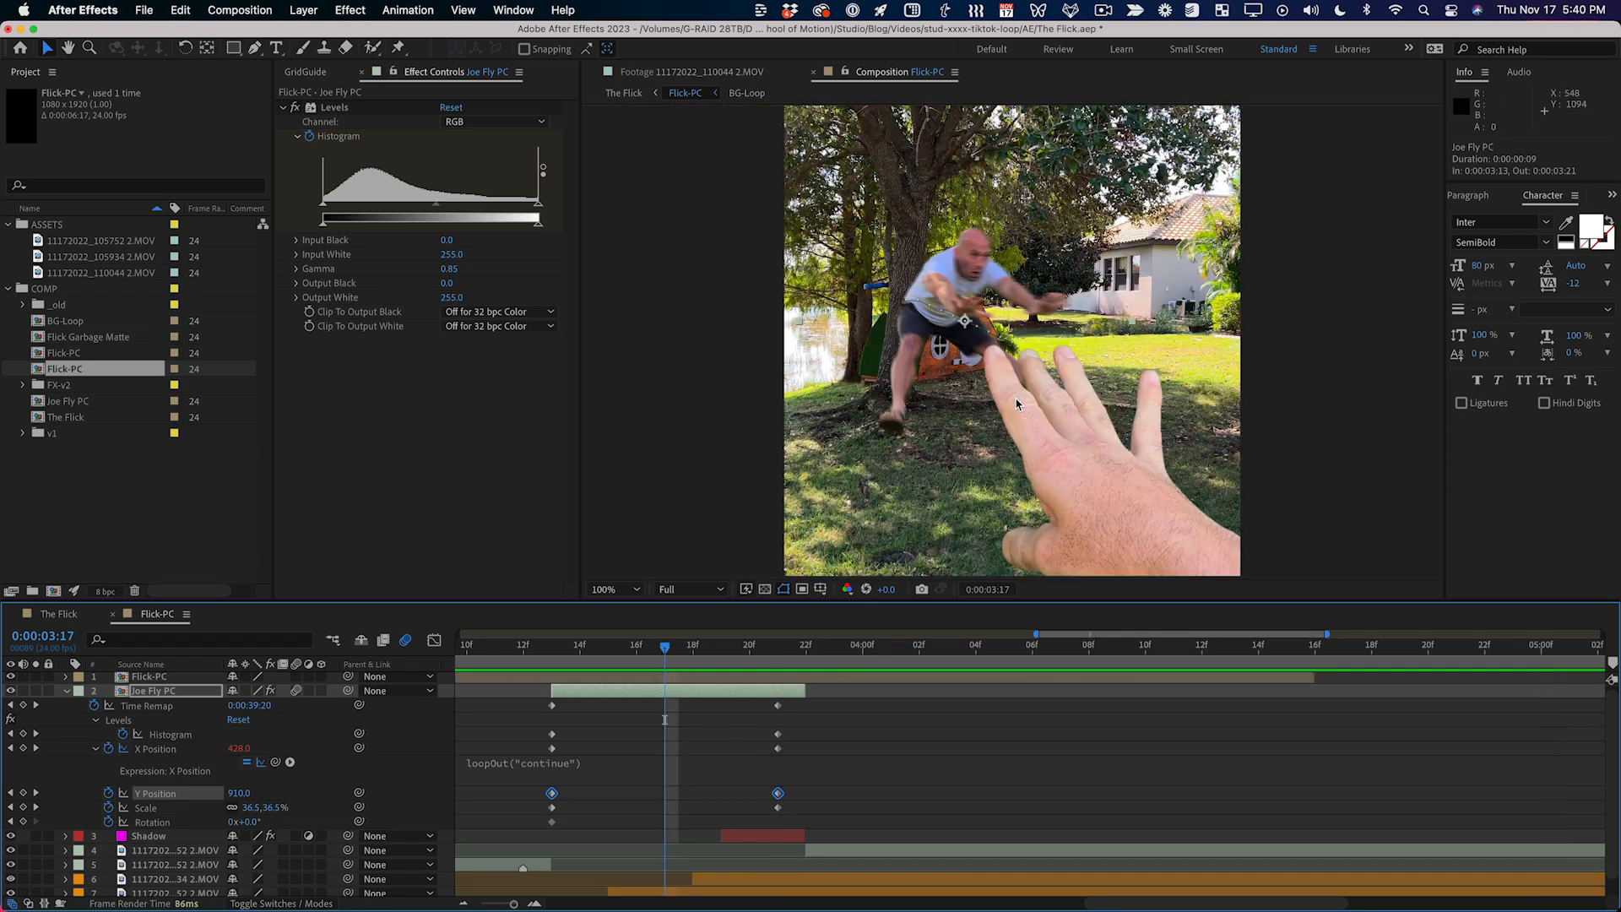
{"action": "left_click", "coordinate": [547, 649]}
{"action": "left_click_drag", "start_coordinate": [560, 649], "coordinate": [660, 654]}
{"action": "scroll", "coordinate": [287, 786], "scroll_direction": "right", "scroll_amount": 2}
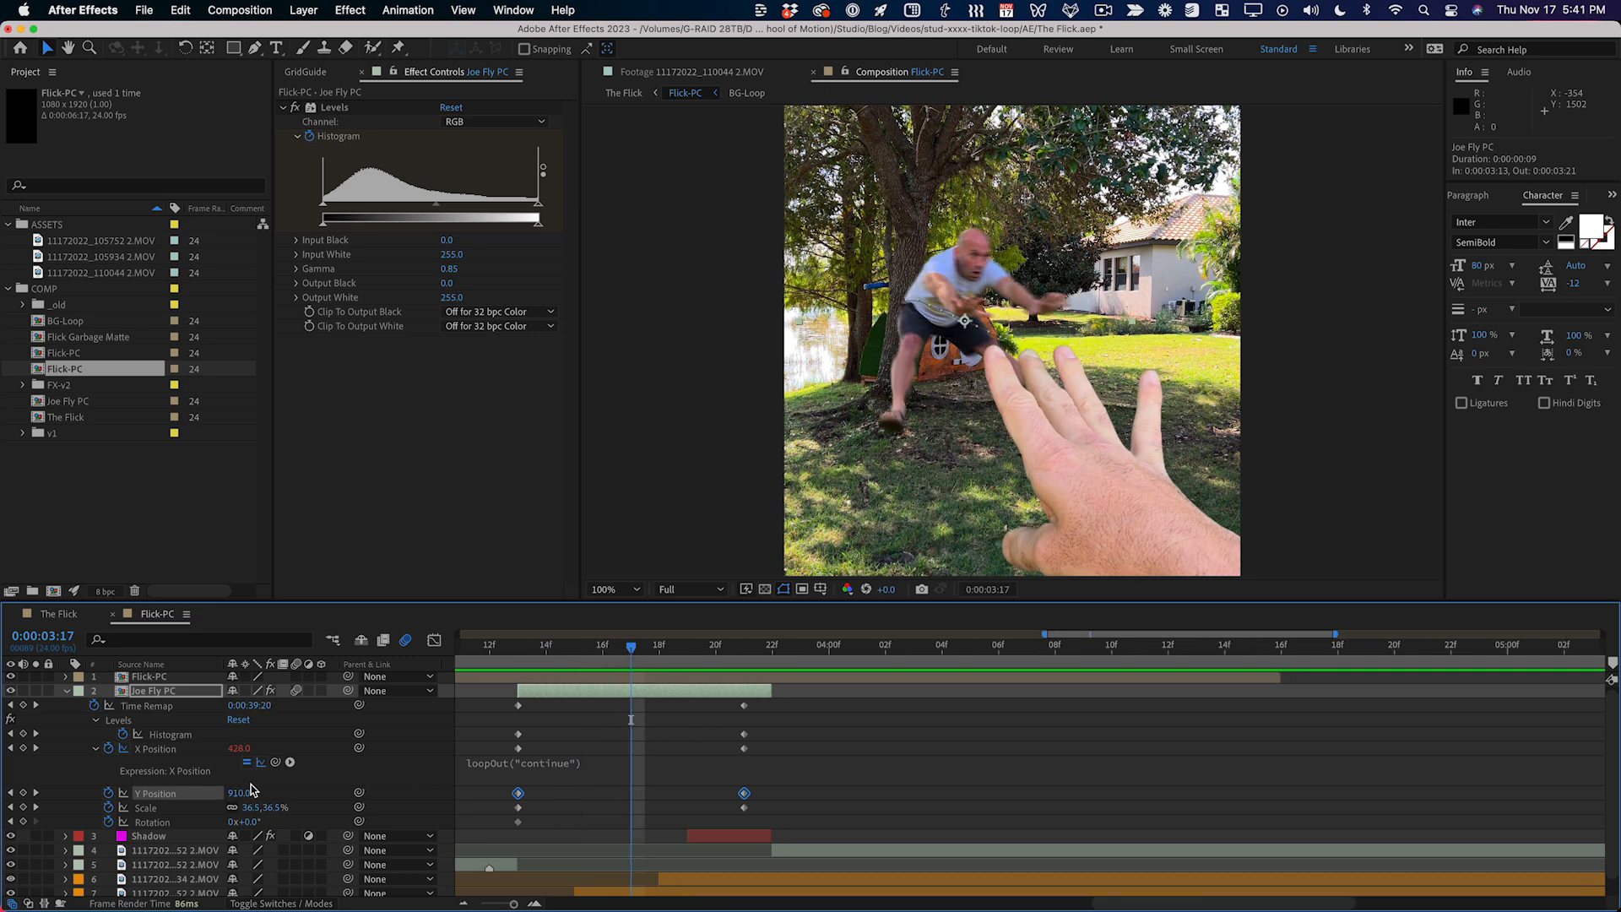
{"action": "left_click_drag", "start_coordinate": [195, 793], "coordinate": [73, 785]}
{"action": "left_click_drag", "start_coordinate": [508, 649], "coordinate": [739, 670]}
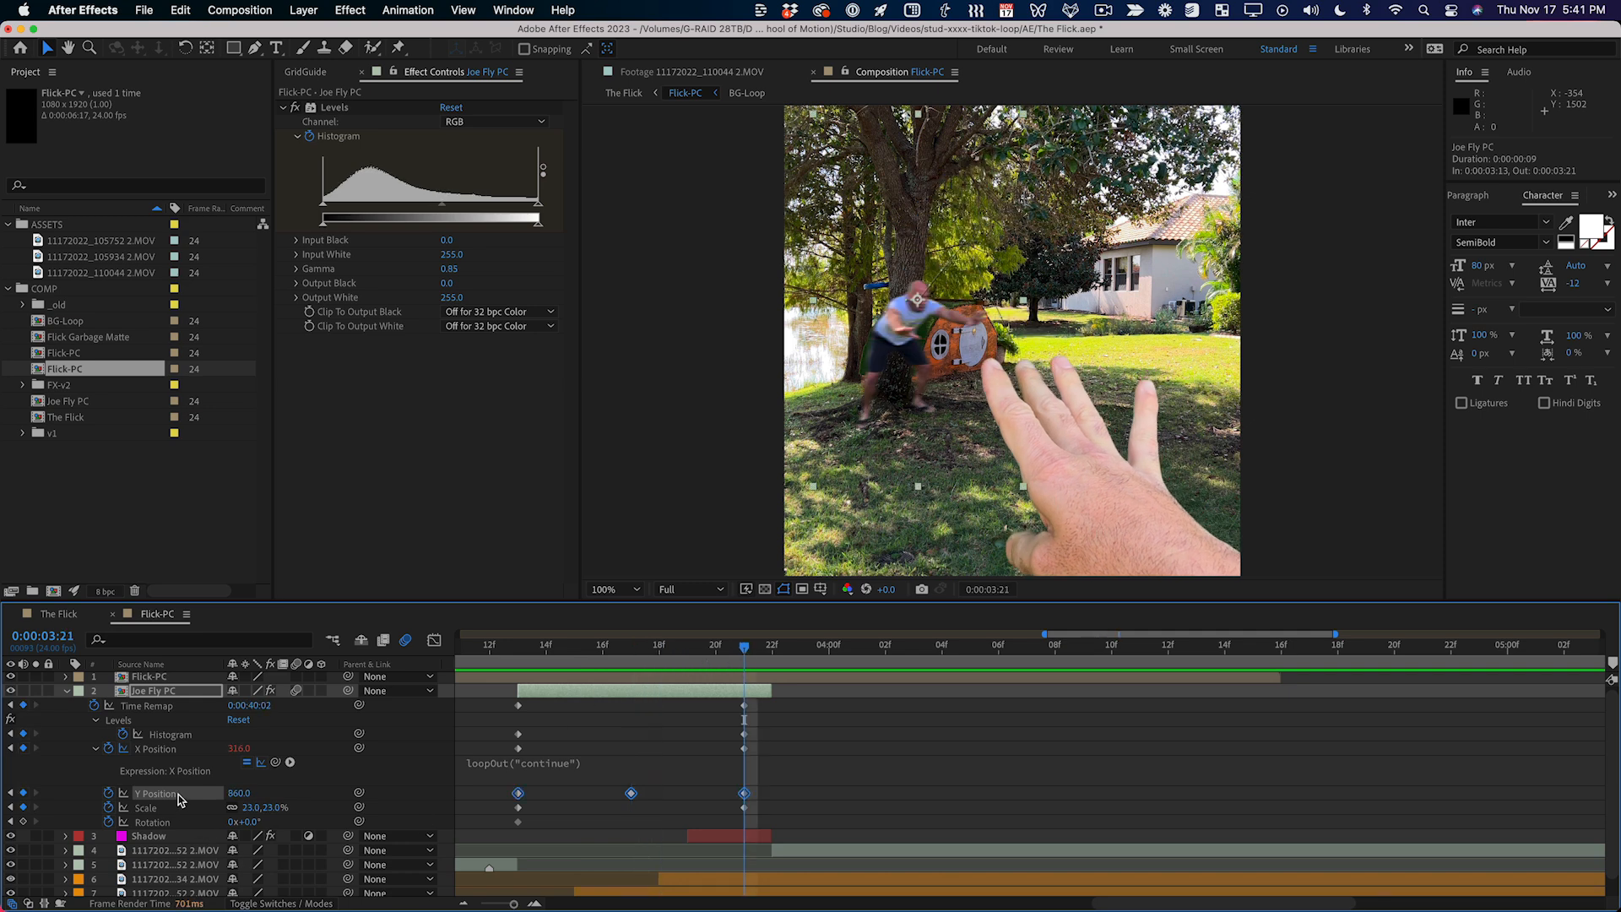
Step: Isolate the Y Position curve in the Graph Editor by turning off the X Position's post-expression graph
{"action": "left_click", "coordinate": [434, 640]}
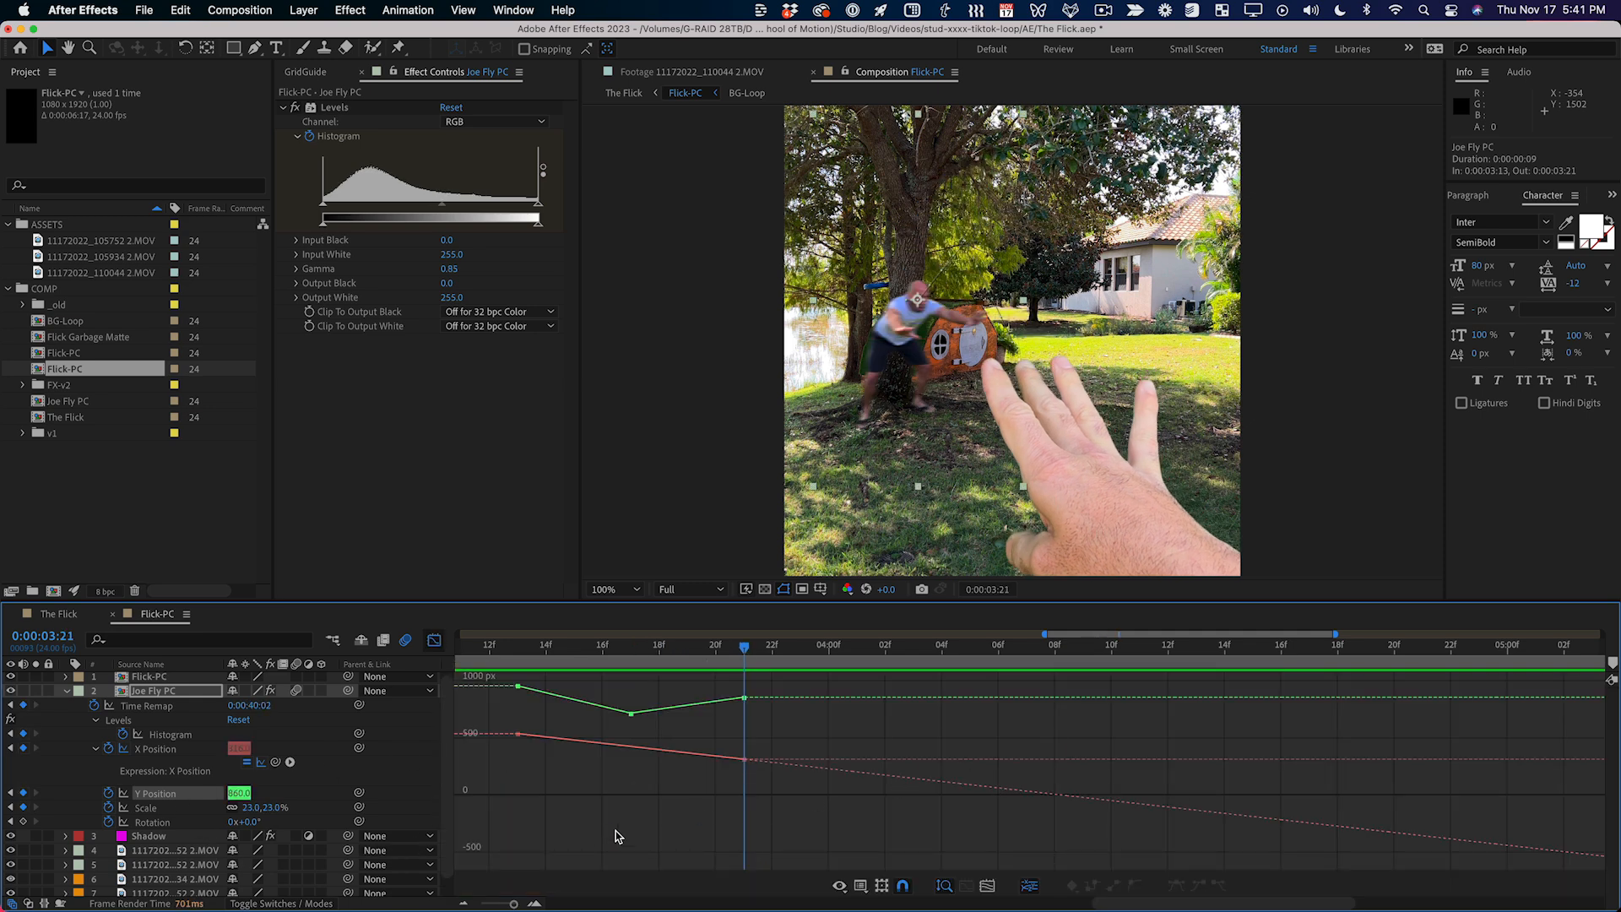
{"action": "left_click", "coordinate": [270, 782]}
{"action": "left_click", "coordinate": [173, 795]}
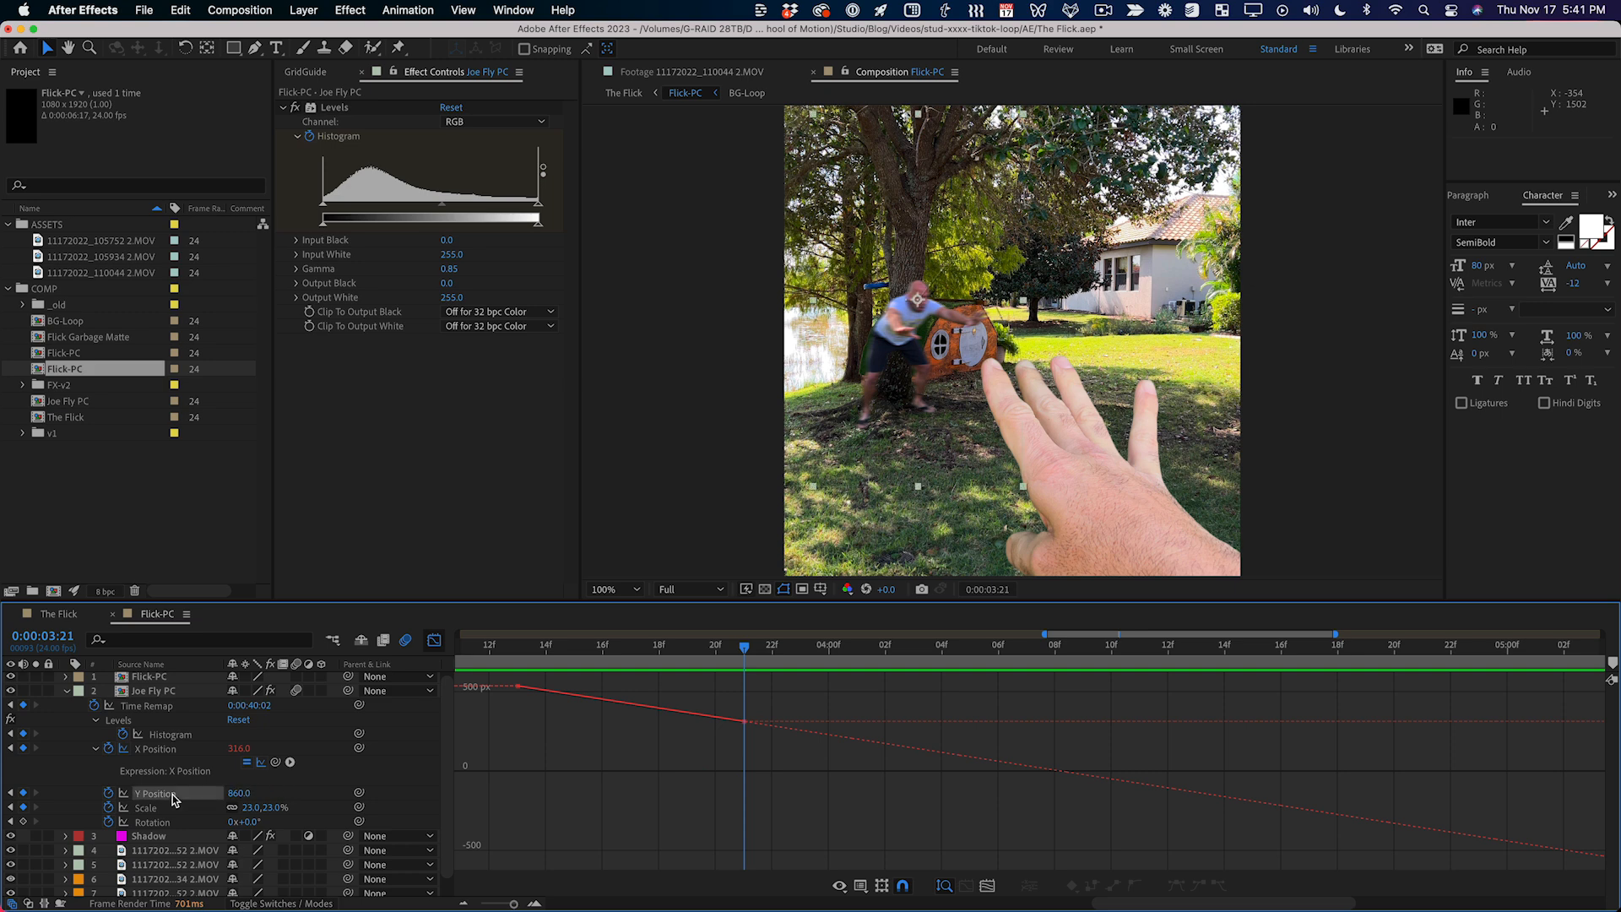
{"action": "left_click", "coordinate": [260, 764]}
{"action": "left_click", "coordinate": [203, 796]}
{"action": "scroll", "coordinate": [253, 773], "scroll_direction": "left", "scroll_amount": 1}
{"action": "left_click", "coordinate": [261, 764]}
Step: Apply Easy Ease to the middle Y Position keyframe and lengthen its incoming handle for a rounder arc
{"action": "left_click_drag", "start_coordinate": [638, 836], "coordinate": [768, 856]}
{"action": "key", "text": "F9"}
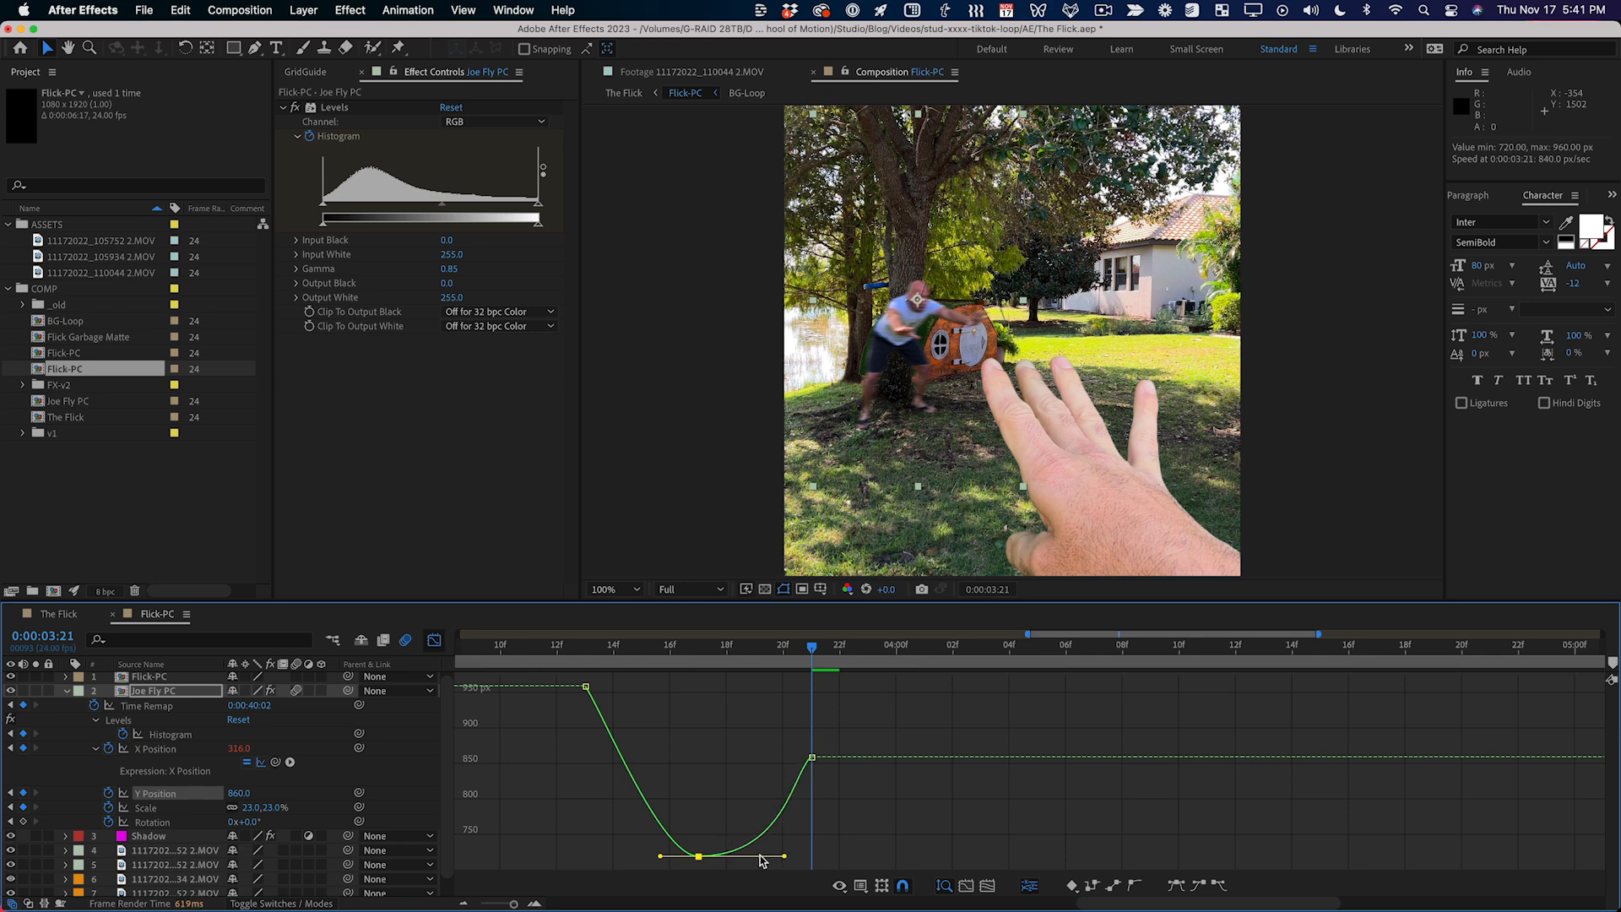
{"action": "left_click_drag", "start_coordinate": [661, 856], "coordinate": [612, 856]}
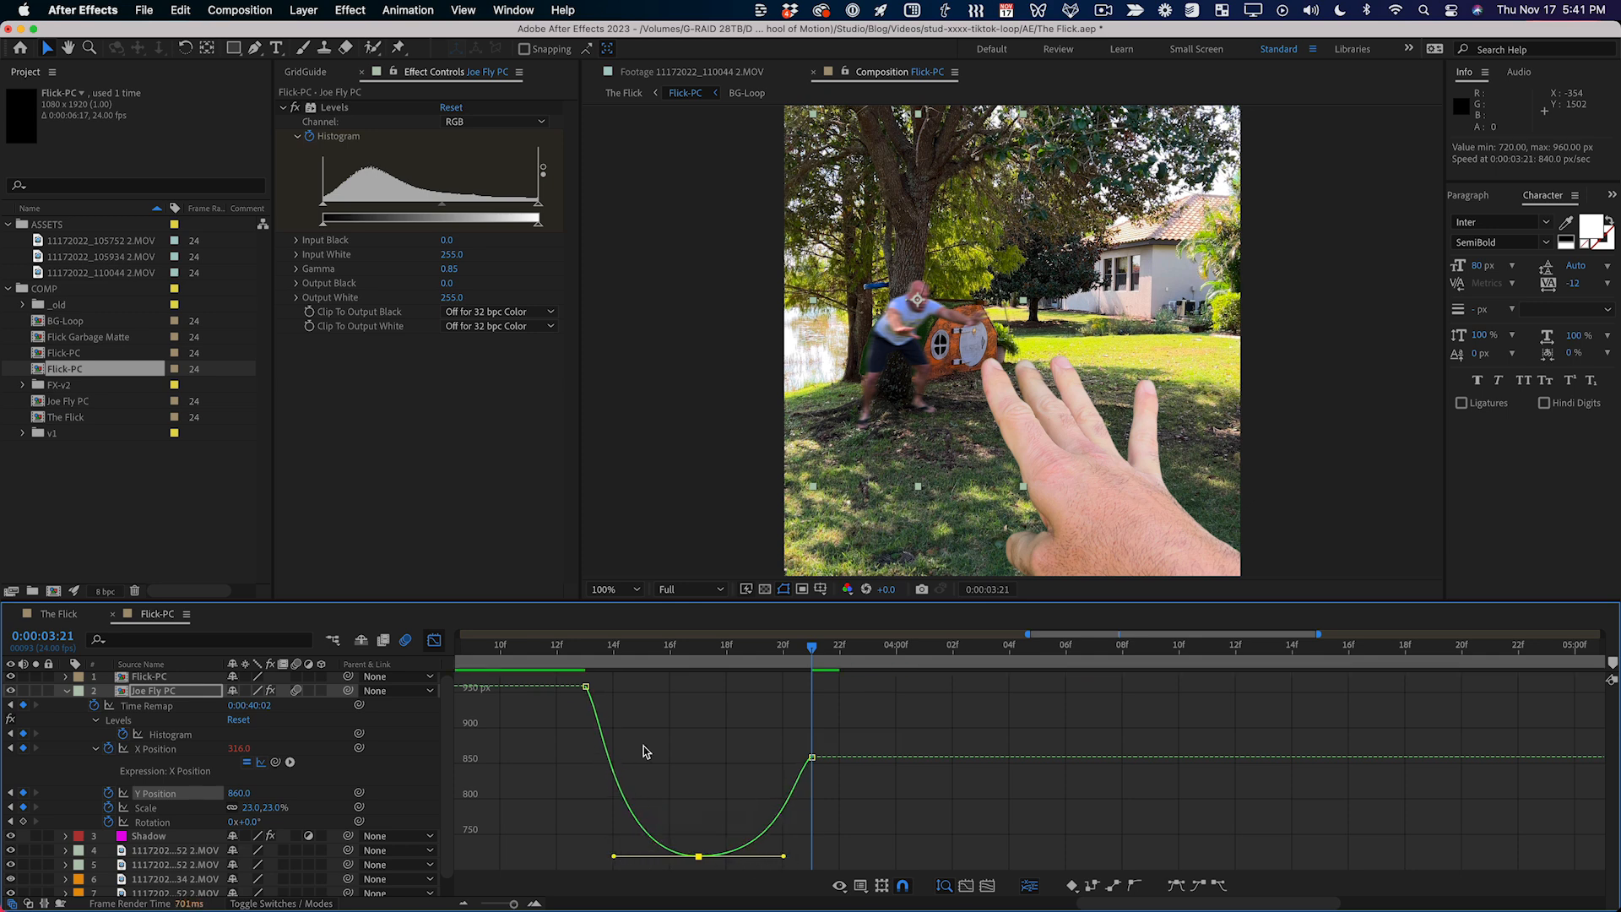
Step: Scrub and play the eased flight arc in the Flick-PC composition
{"action": "left_click_drag", "start_coordinate": [496, 654], "coordinate": [840, 697]}
{"action": "left_click_drag", "start_coordinate": [553, 655], "coordinate": [721, 635]}
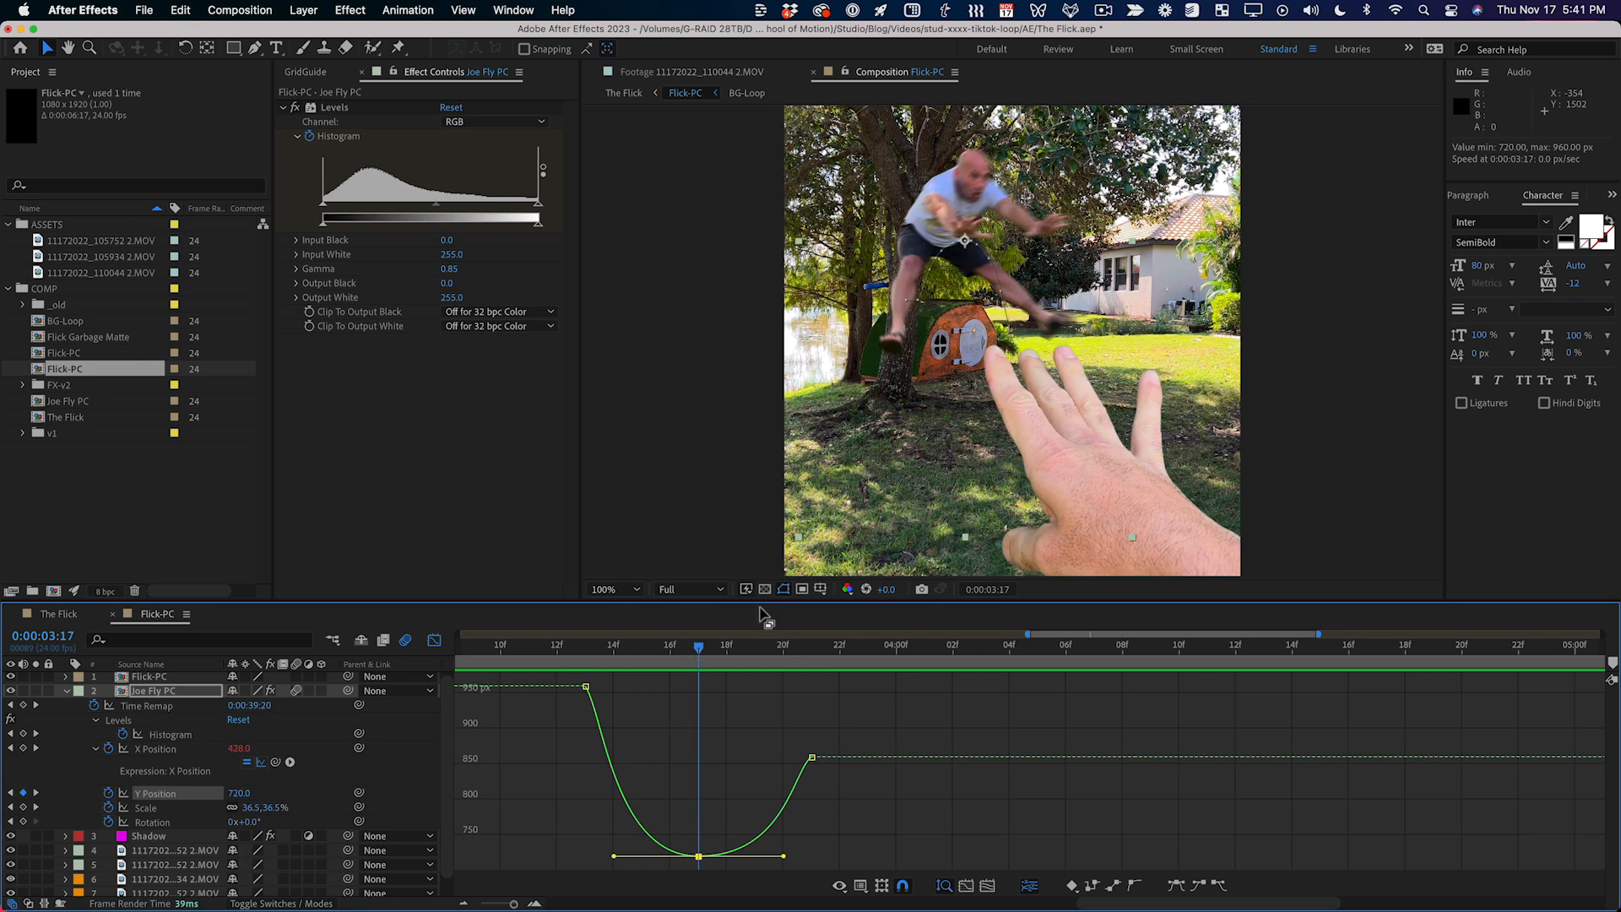
{"action": "key", "text": "space"}
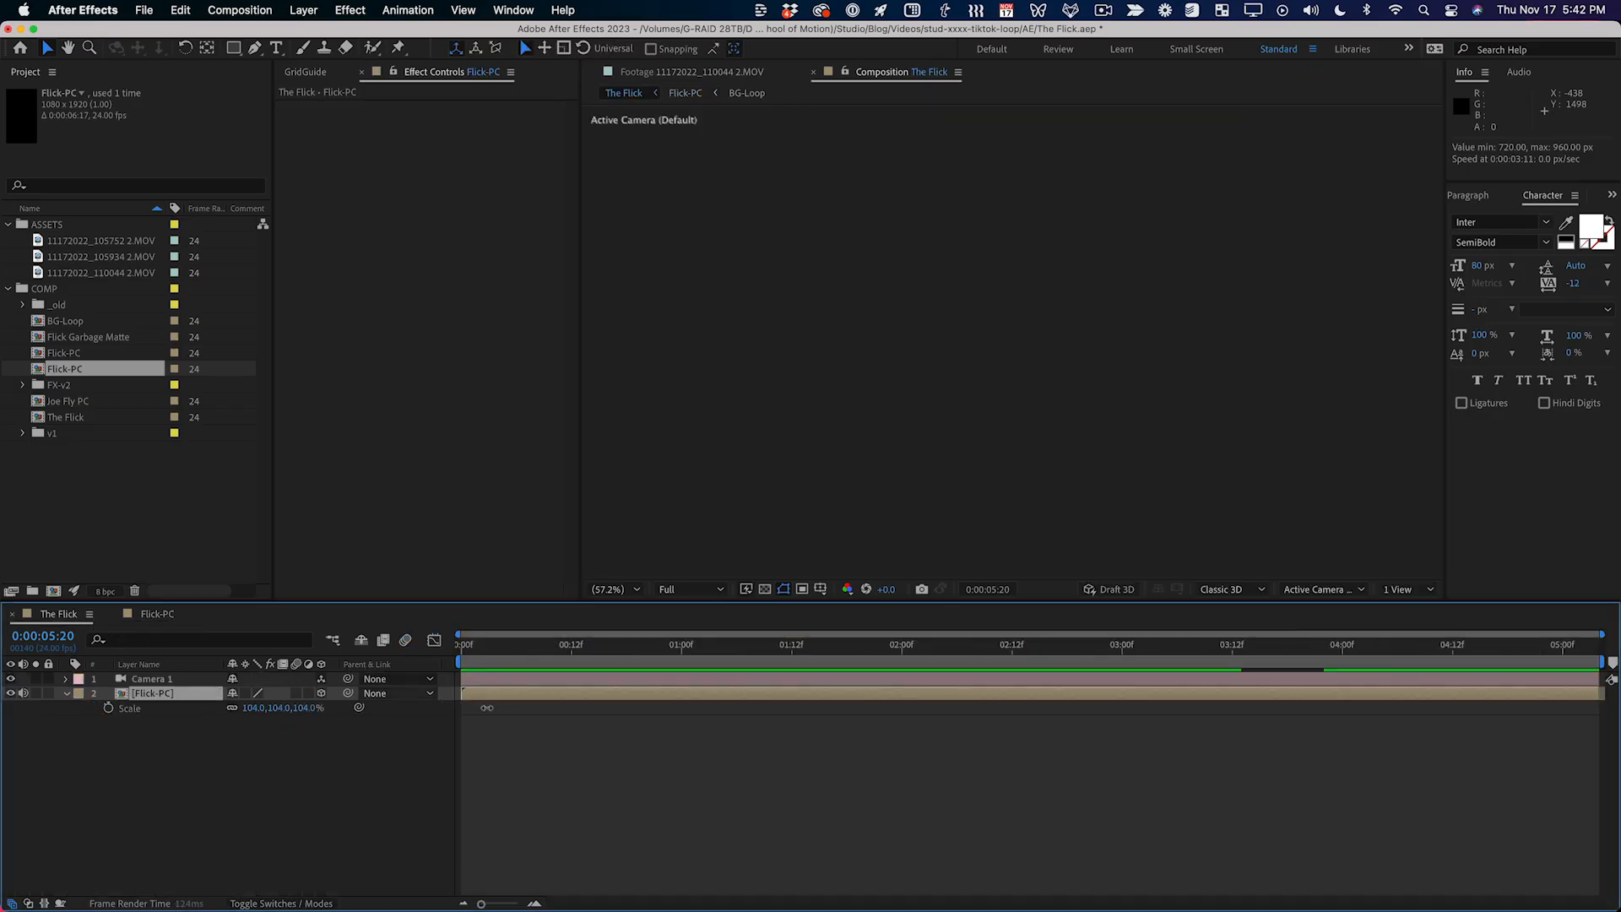
Step: Play The Flick from its first frame in a maximized composition viewer to review the arced flight
{"action": "key", "text": "Home"}
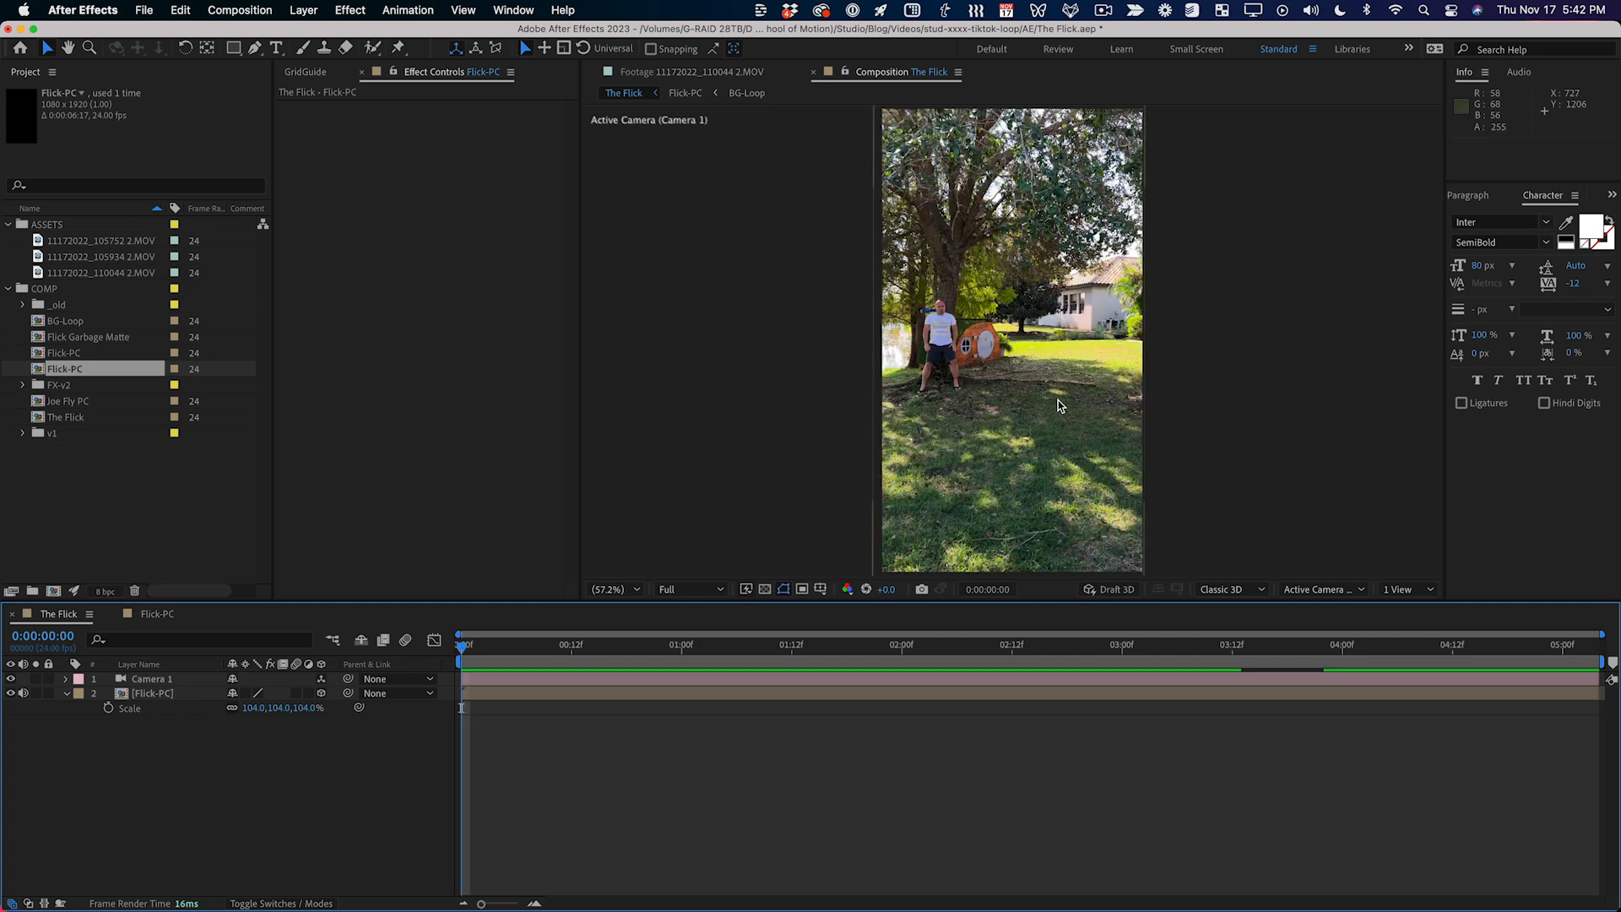
{"action": "key", "text": "grave"}
{"action": "key", "text": "space"}
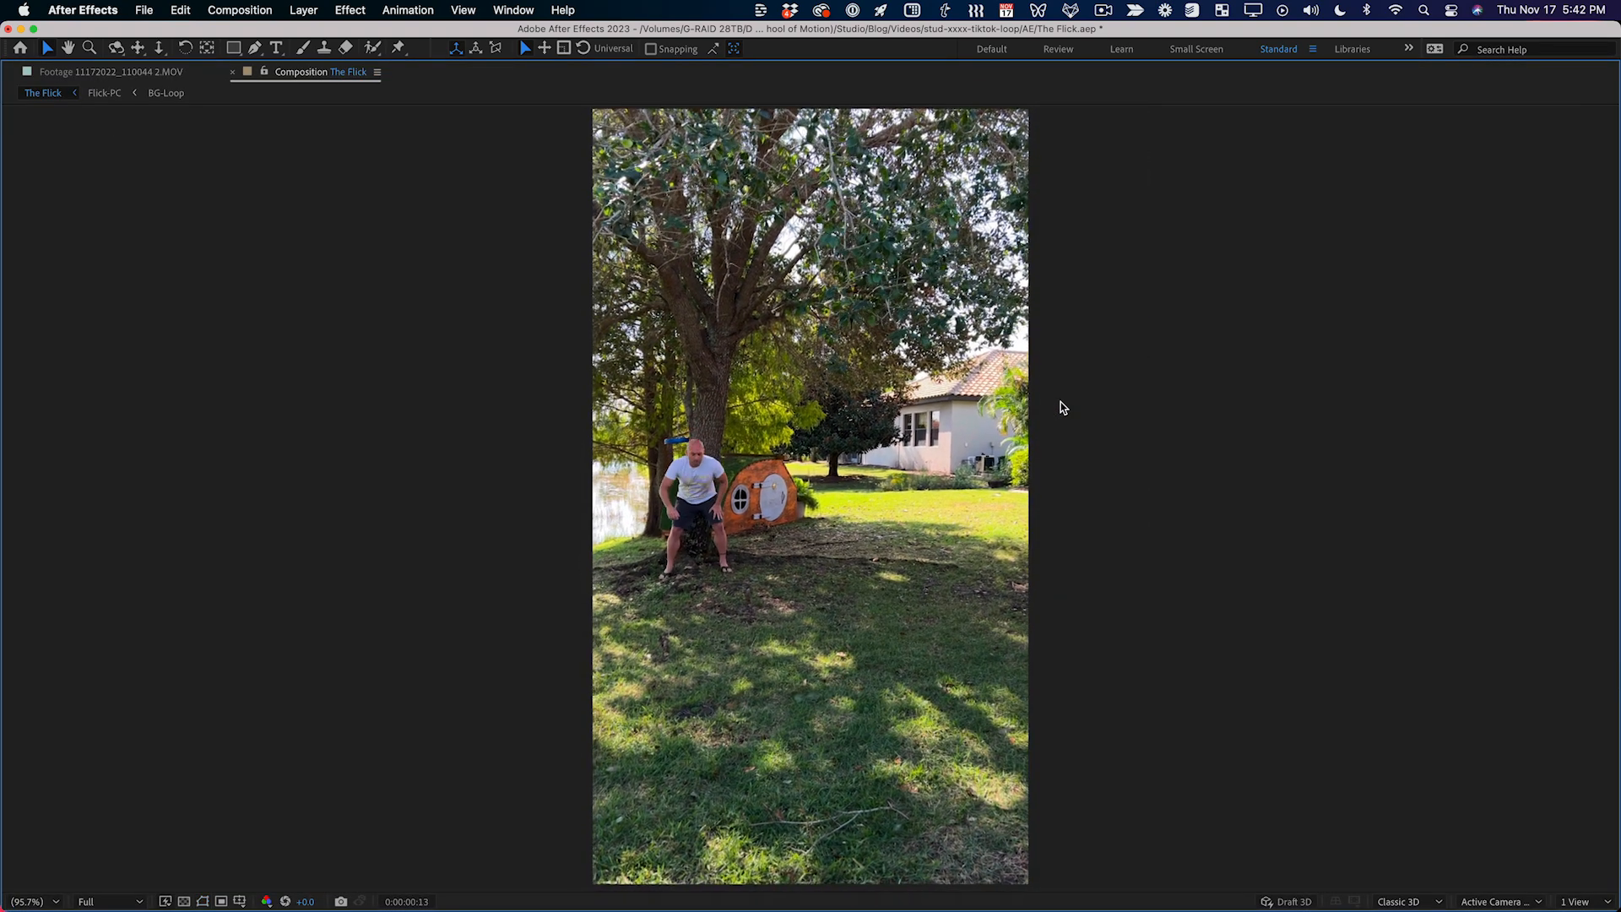